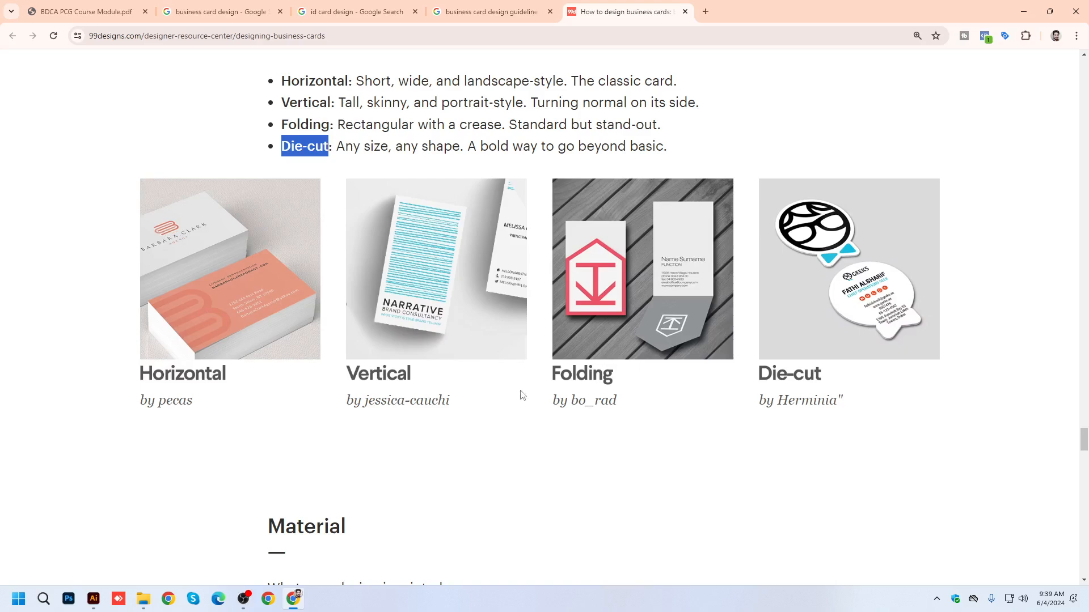
# Examine the card shape, material and printing technique examples in the business card design guide.
pyautogui.scroll(-15, 554, 364)
pyautogui.scroll(14, 1061, 507)
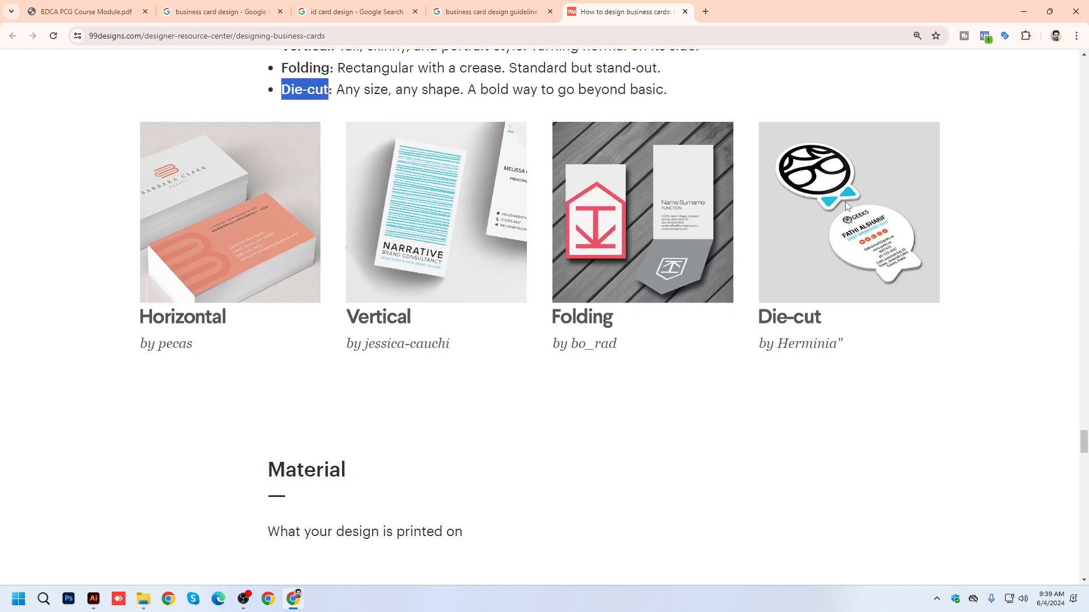
pyautogui.scroll(-15, 777, 225)
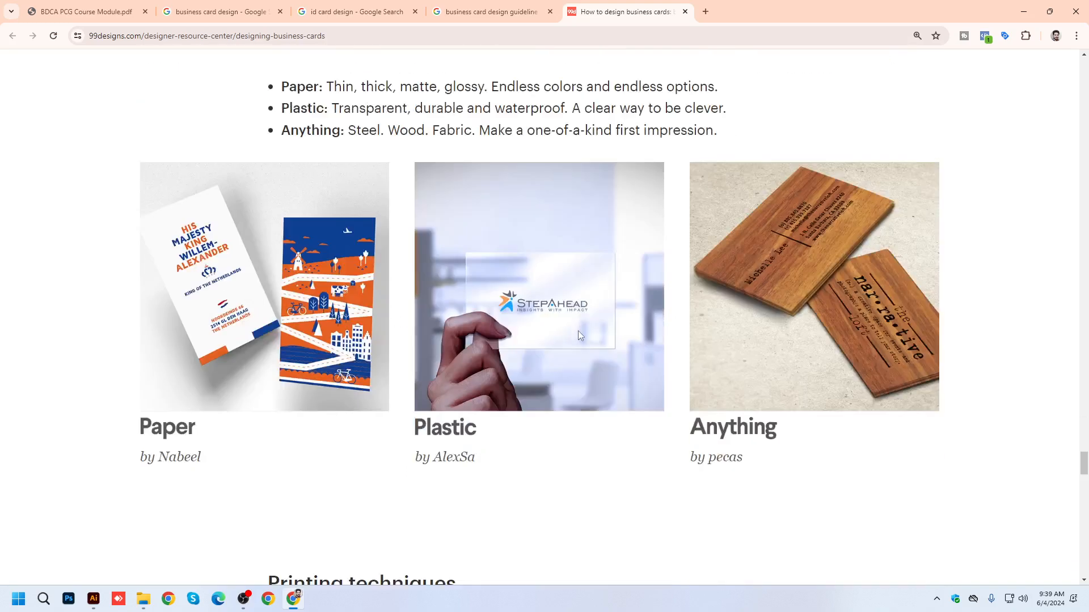
pyautogui.scroll(-3, 565, 368)
pyautogui.scroll(3, 565, 367)
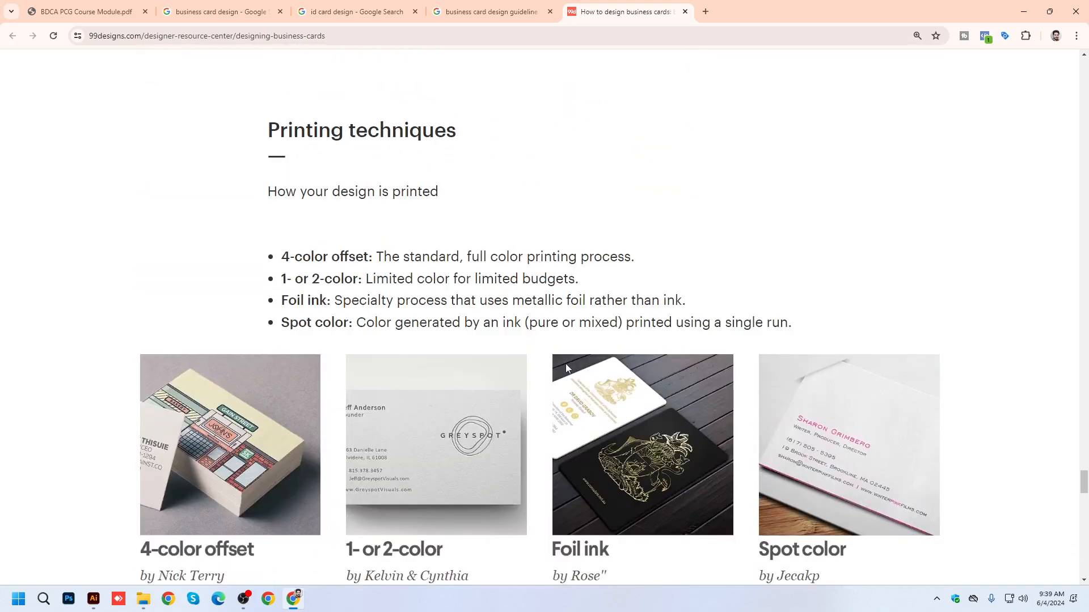
pyautogui.scroll(20, 567, 363)
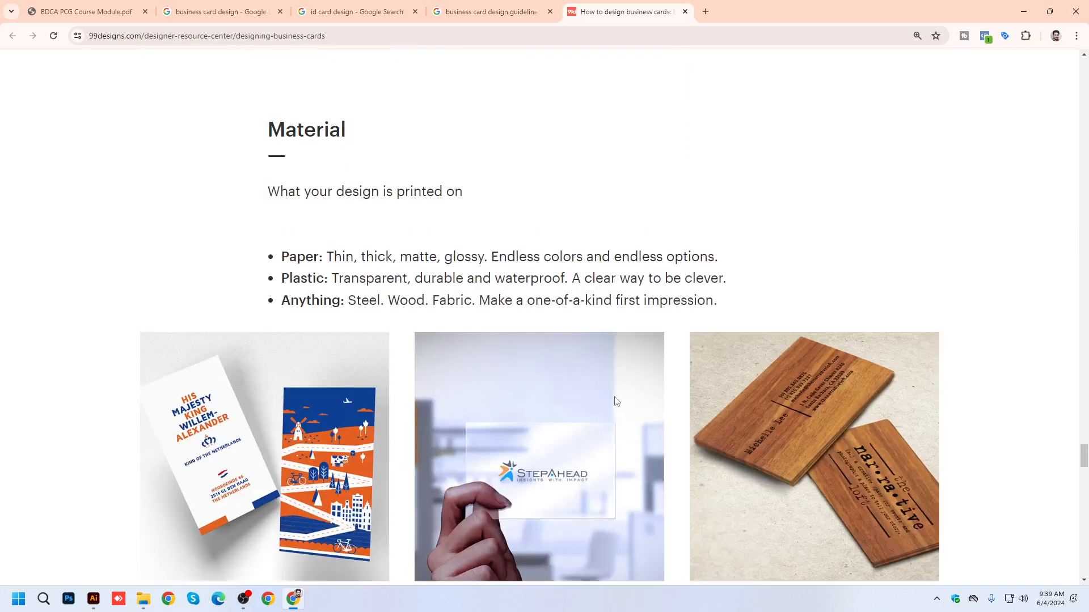
pyautogui.scroll(15, 595, 305)
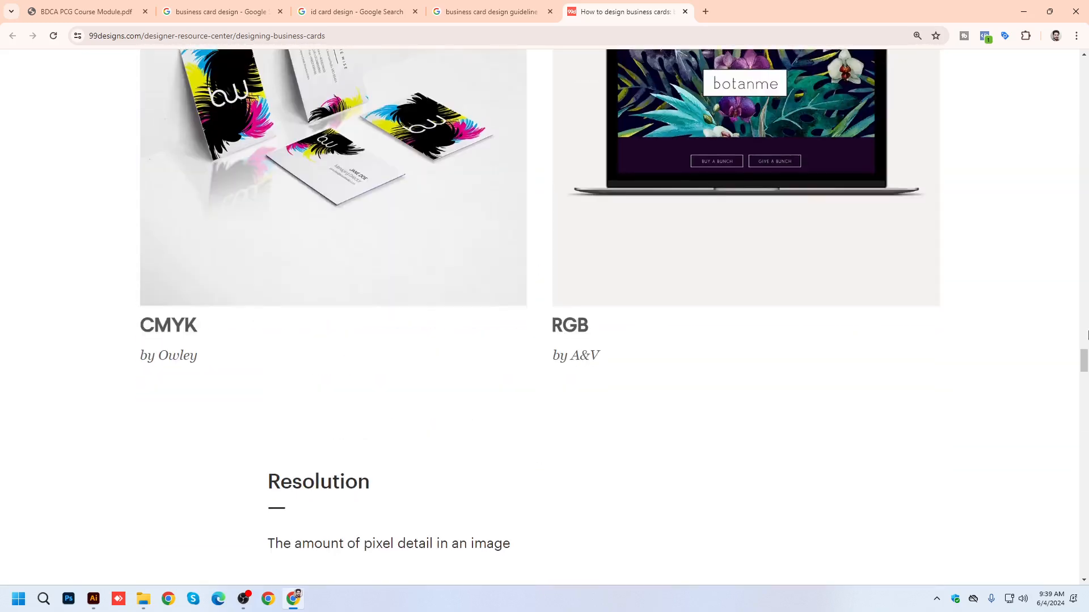
# Find the US horizontal business card section and highlight its standard dimensions and bleed size lines.
pyautogui.moveTo(1084, 342); pyautogui.dragTo(1084, 122)
pyautogui.scroll(2, 751, 168)
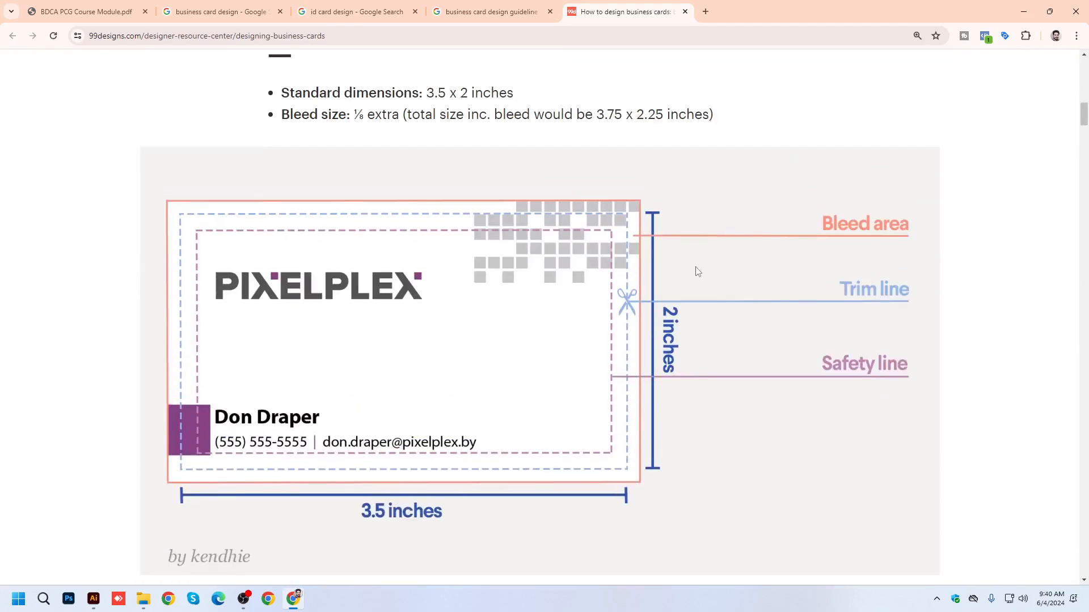
pyautogui.moveTo(282, 92); pyautogui.dragTo(715, 123)
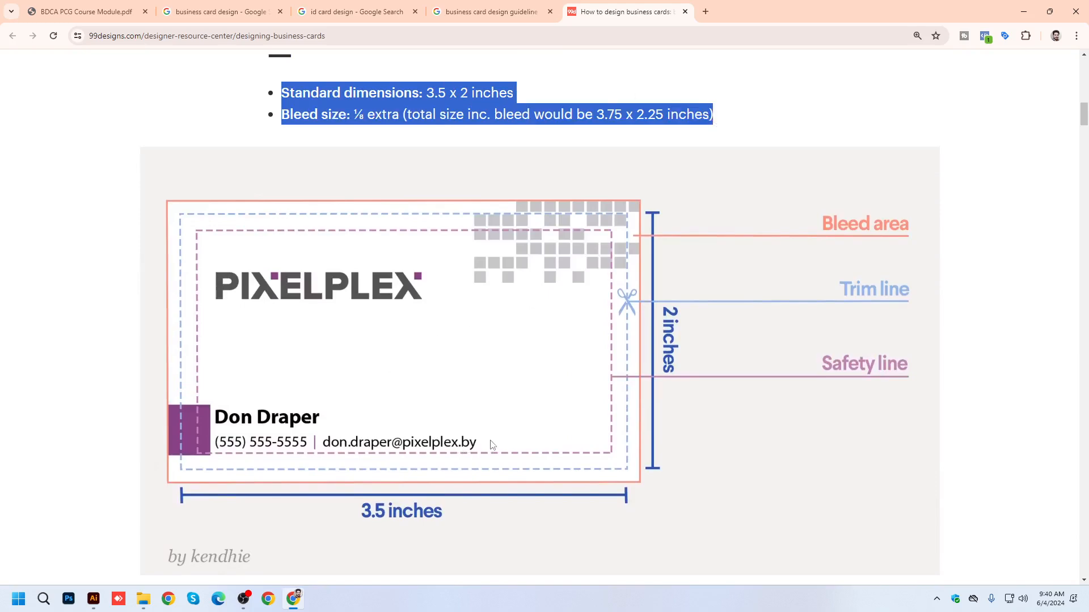
pyautogui.scroll(-20, 491, 444)
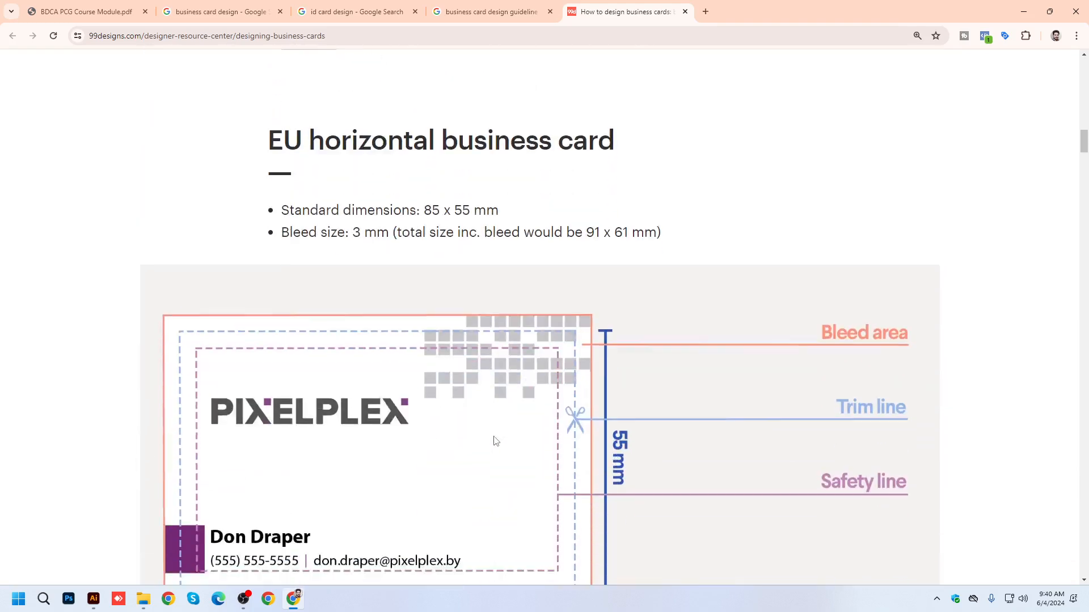
# Highlight the print-ready PDF and EPS entries in the list of files to submit to the client.
pyautogui.scroll(-13, 495, 441)
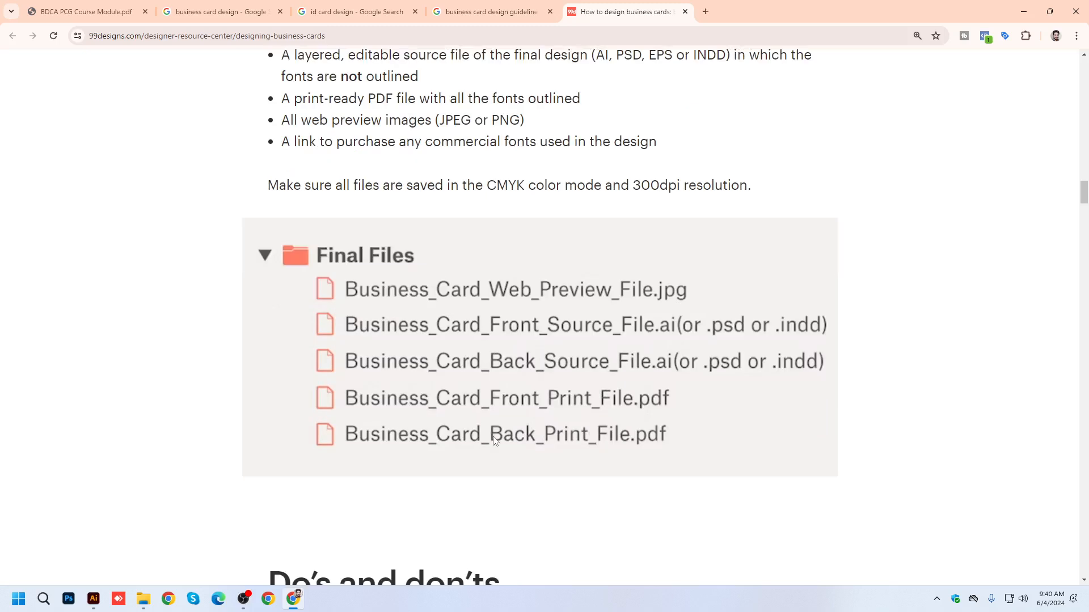
pyautogui.scroll(1, 494, 441)
pyautogui.scroll(1, 495, 441)
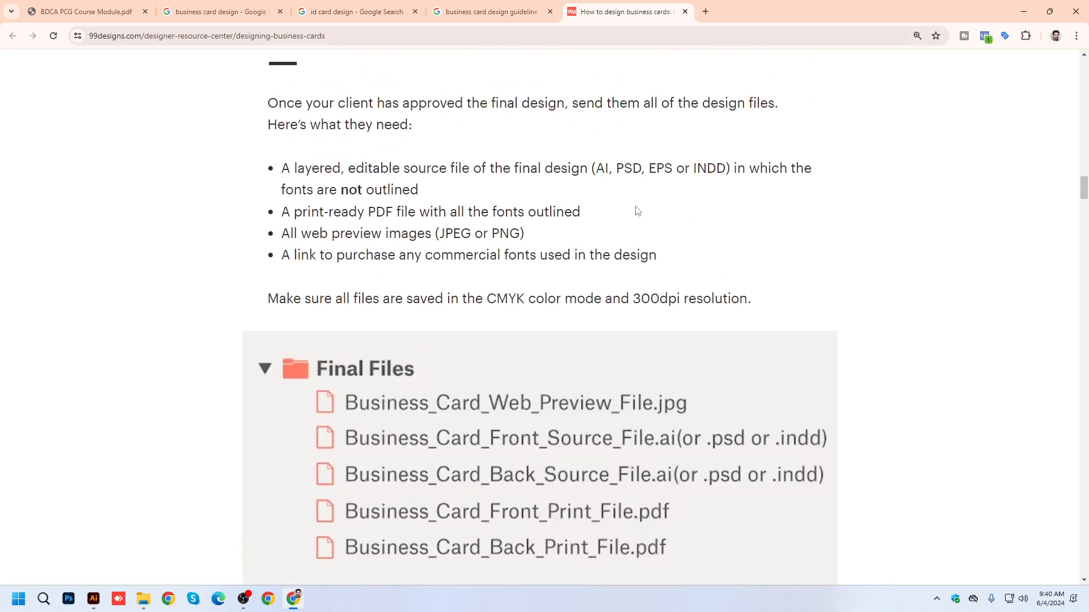
pyautogui.doubleClick(654, 168)
pyautogui.moveTo(369, 213); pyautogui.dragTo(392, 212)
pyautogui.moveTo(649, 168); pyautogui.dragTo(673, 168)
pyautogui.moveTo(284, 215); pyautogui.dragTo(390, 215)
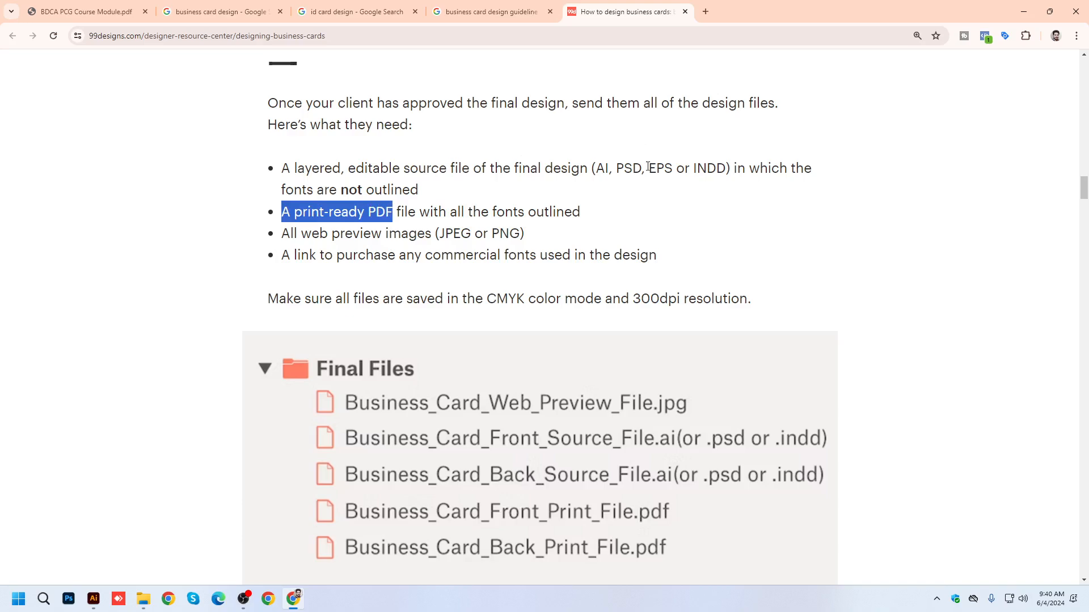
pyautogui.moveTo(649, 168); pyautogui.dragTo(673, 169)
# Look through the do and don't examples for business card text size and trim margins.
pyautogui.scroll(-15, 637, 311)
pyautogui.scroll(-20, 535, 234)
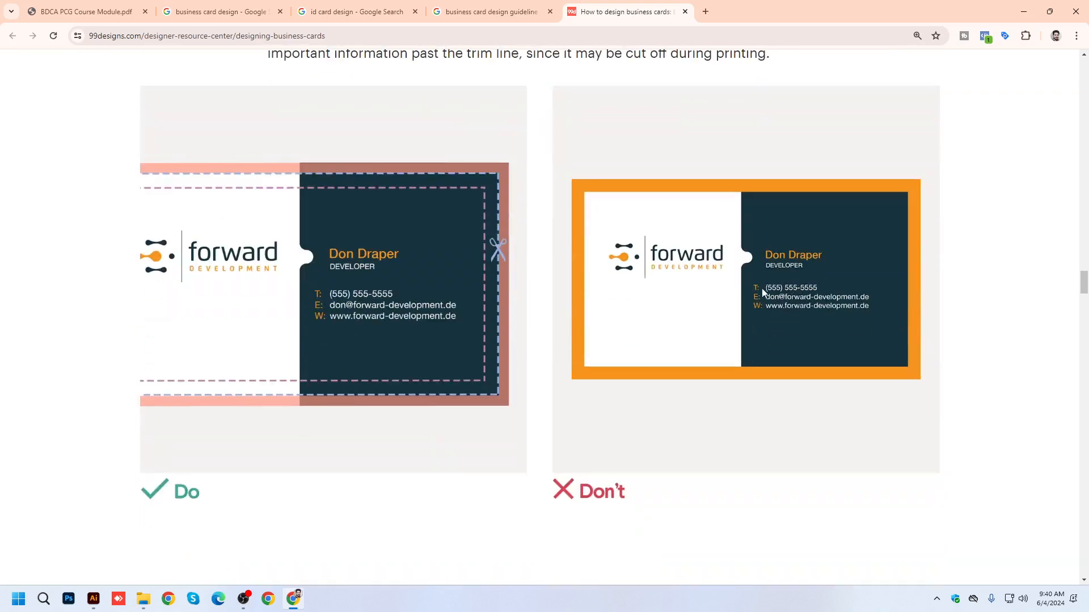
pyautogui.scroll(20, 588, 318)
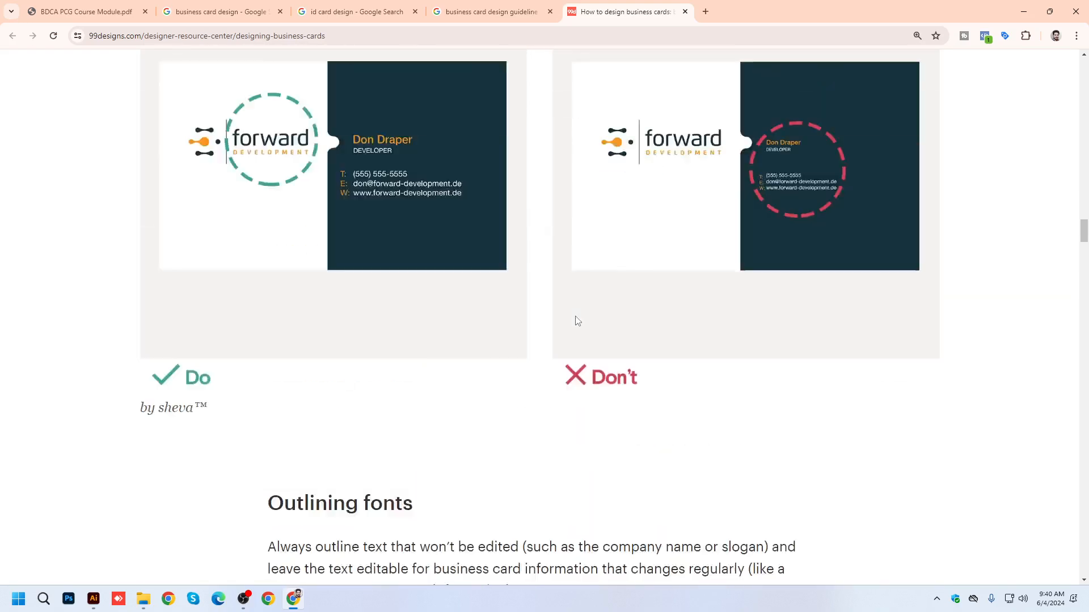
pyautogui.scroll(20, 577, 320)
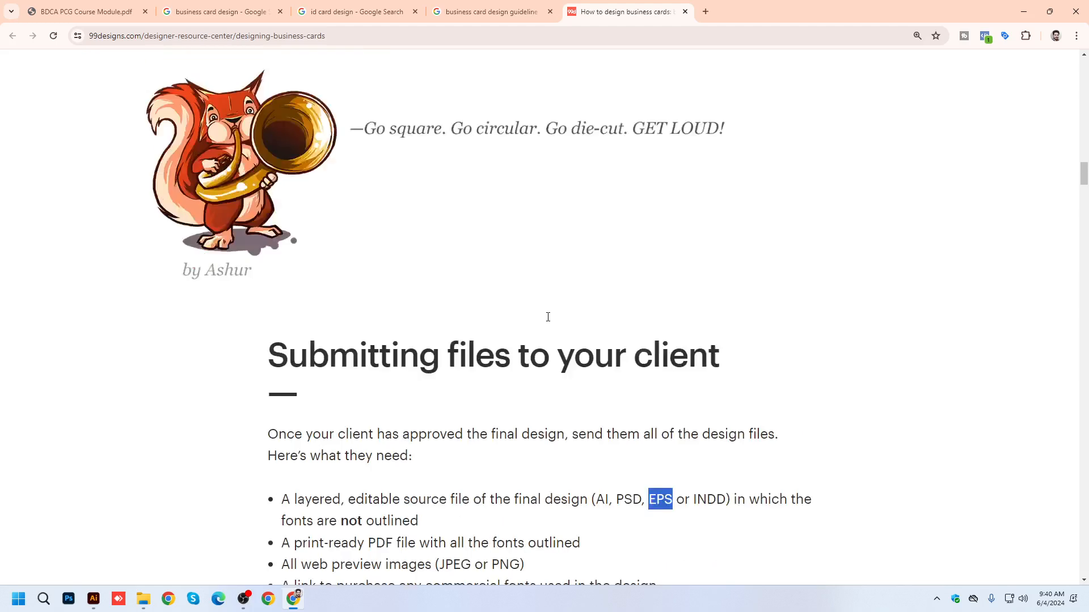
# Return to the US horizontal business card section, highlight the 3.5 x 2 inch dimensions and view the card diagram.
pyautogui.scroll(3, 510, 315)
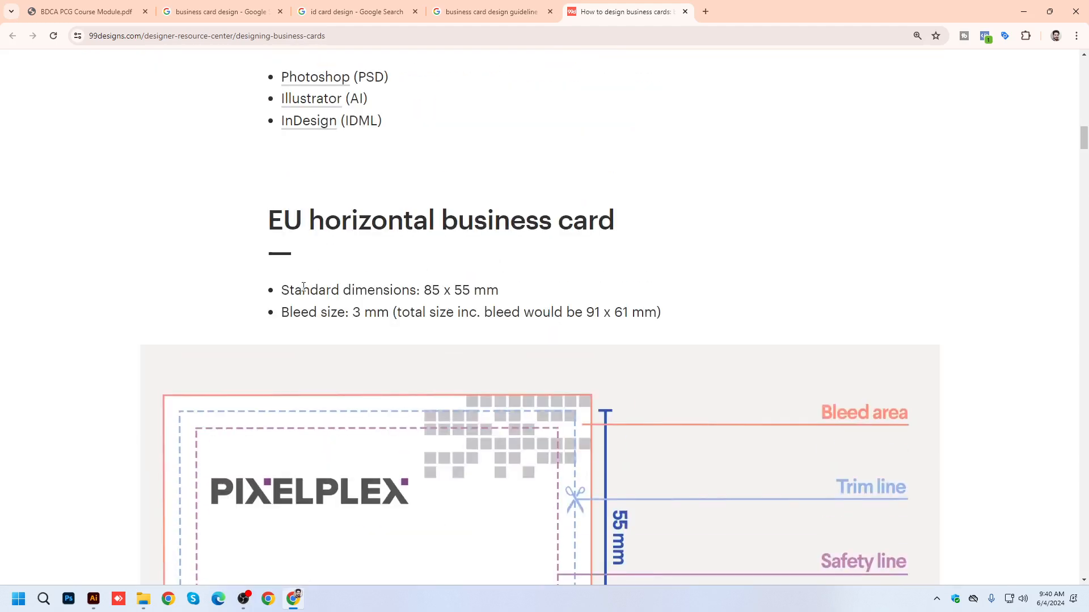
pyautogui.scroll(12, 299, 289)
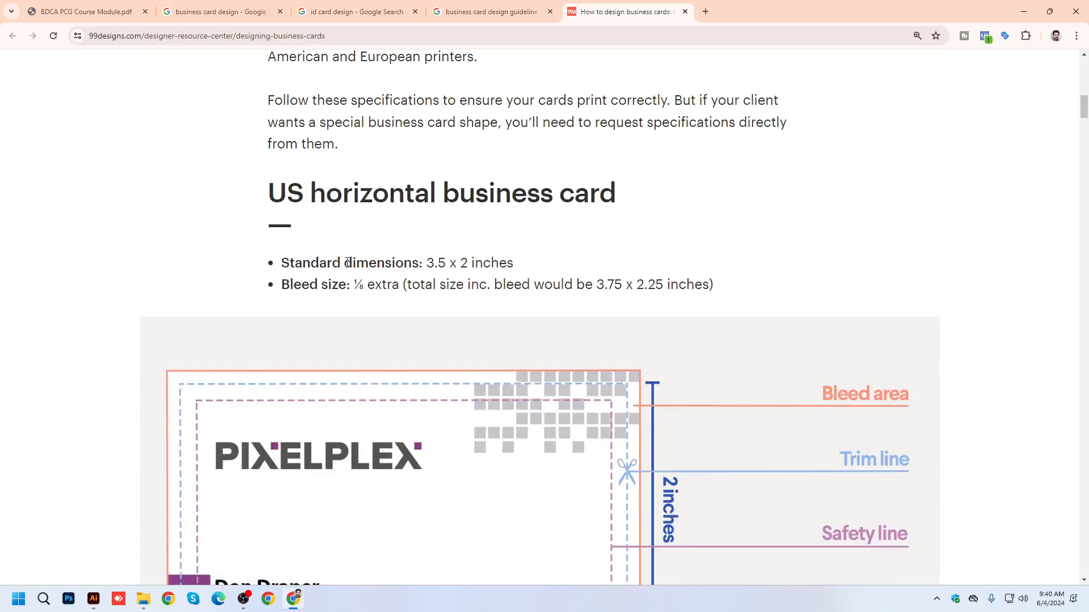
pyautogui.moveTo(347, 262); pyautogui.dragTo(512, 259)
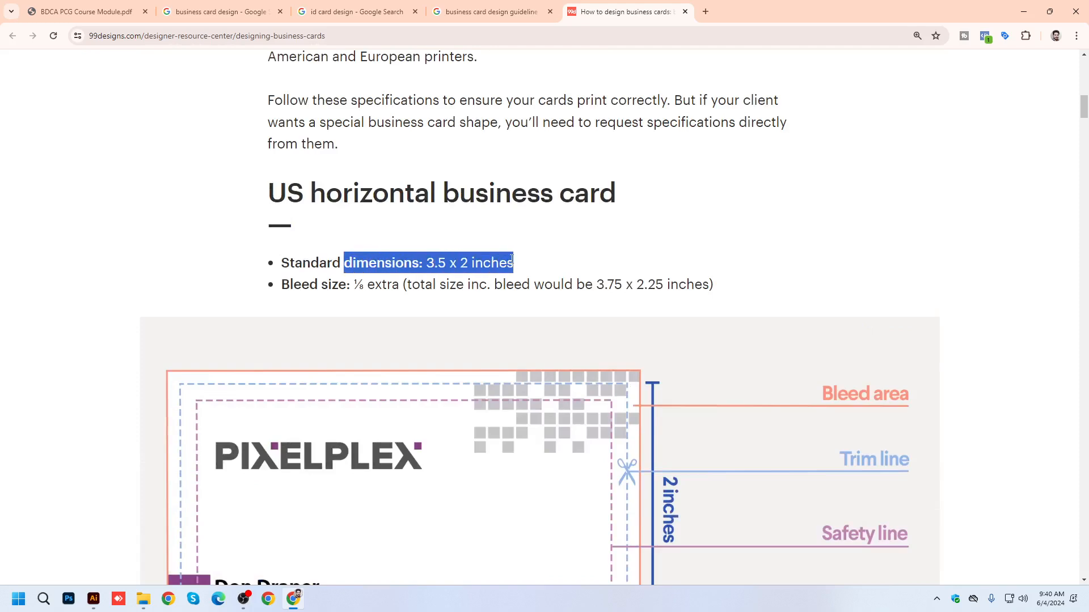
pyautogui.click(423, 268)
pyautogui.moveTo(426, 263); pyautogui.dragTo(469, 264)
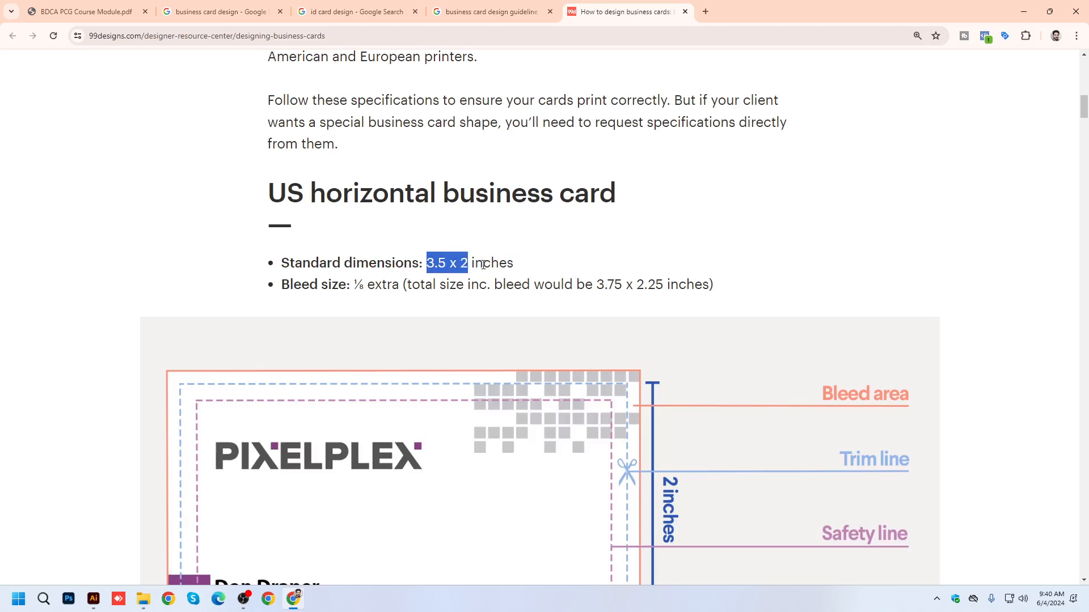
pyautogui.scroll(-5, 483, 265)
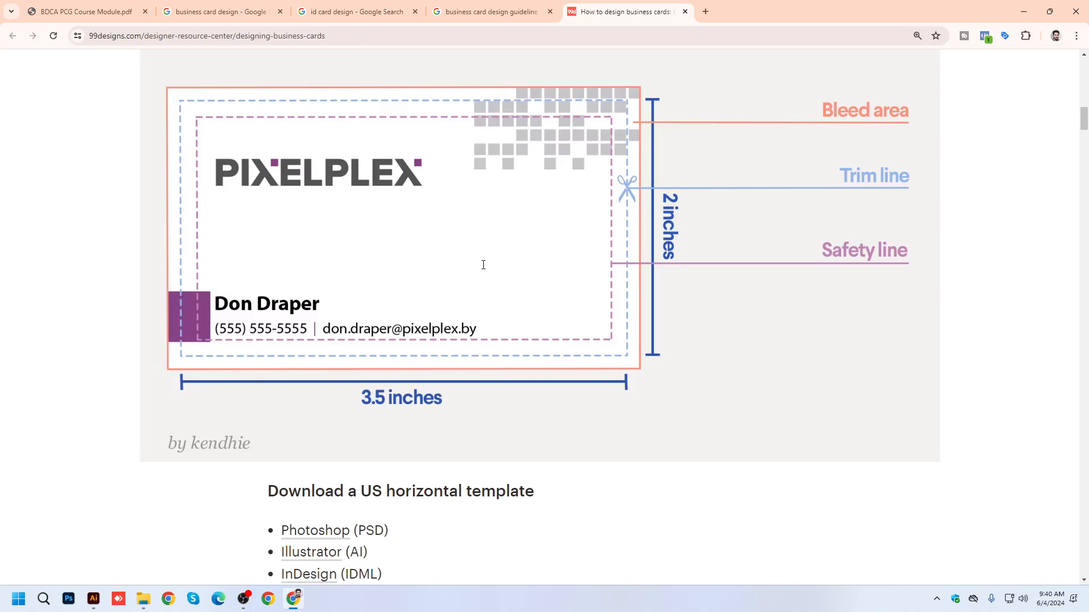
# Switch to Illustrator and start a new document named bcd-040624-v1.
pyautogui.click(96, 599)
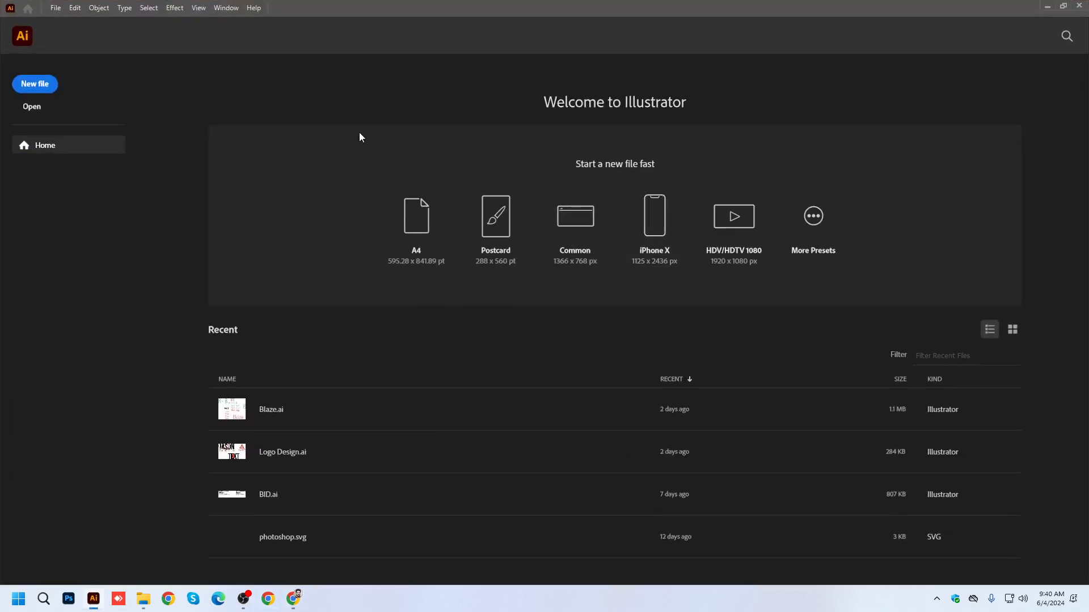
pyautogui.hotkey('ctrl', 'n')
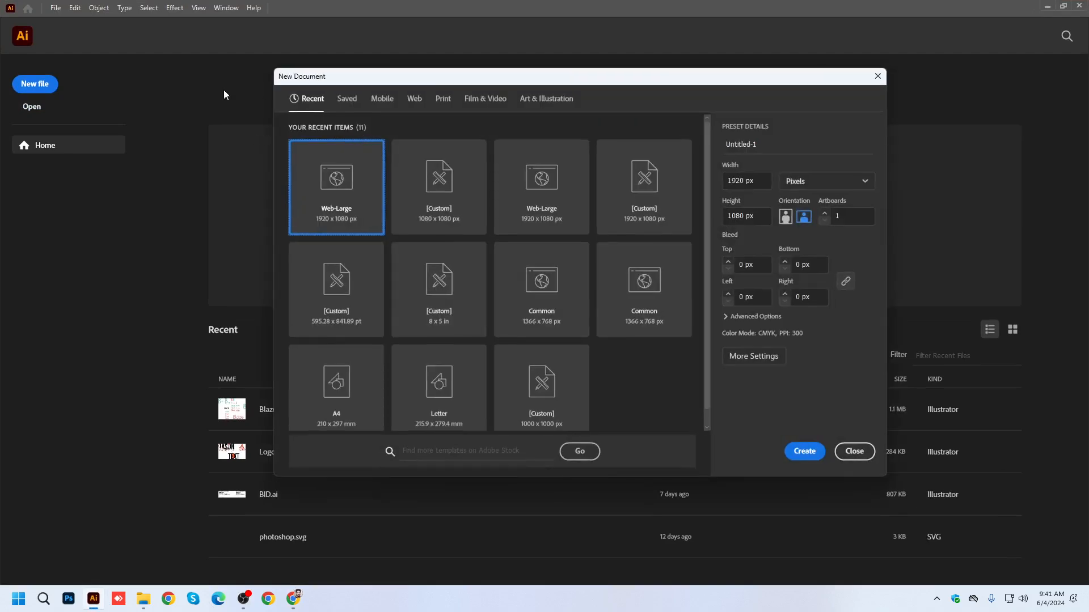
pyautogui.press('Tab')
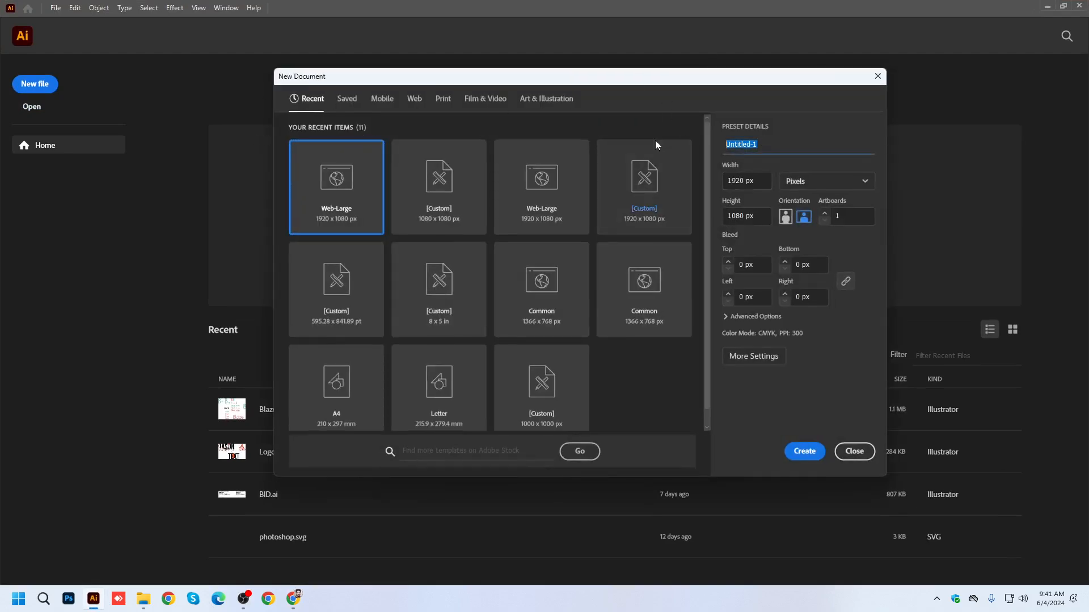
pyautogui.write('bcd')
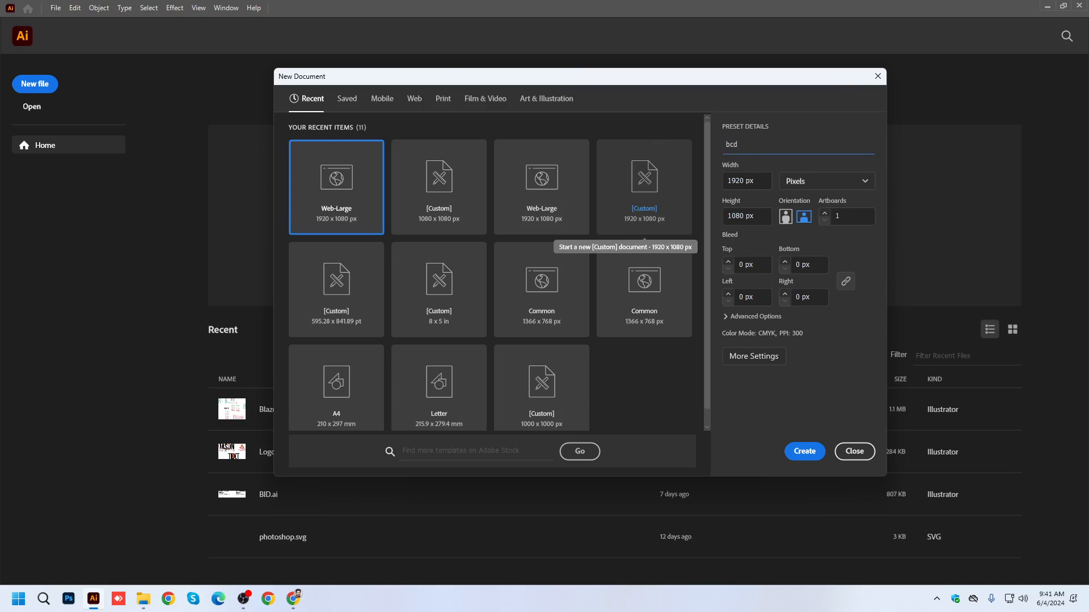
pyautogui.write('-12')
pyautogui.press('BackSpace')
pyautogui.write('040624-v1')
pyautogui.click(244, 599)
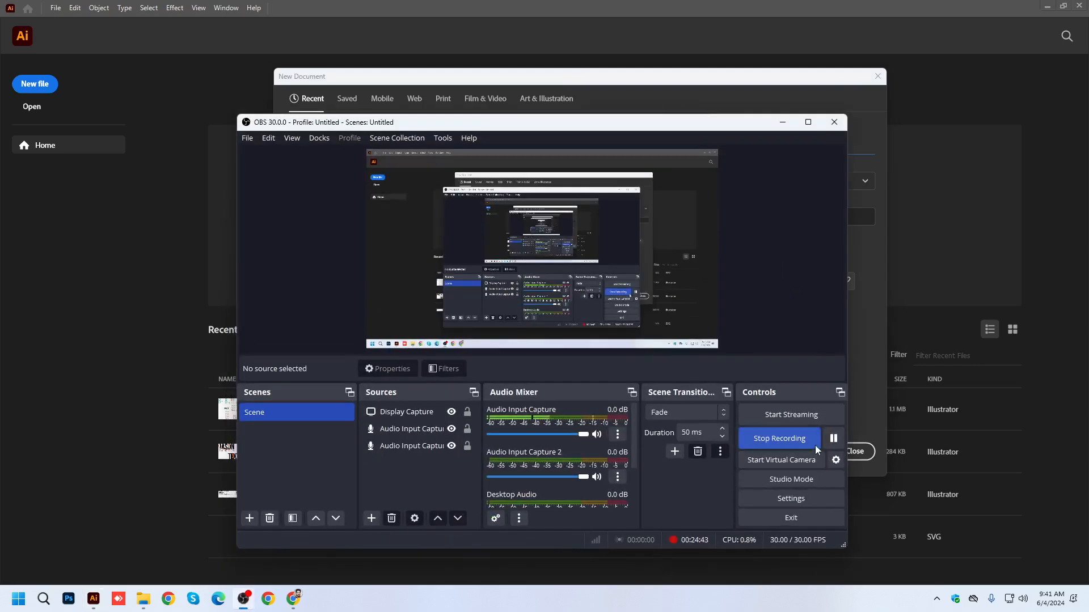
pyautogui.click(834, 438)
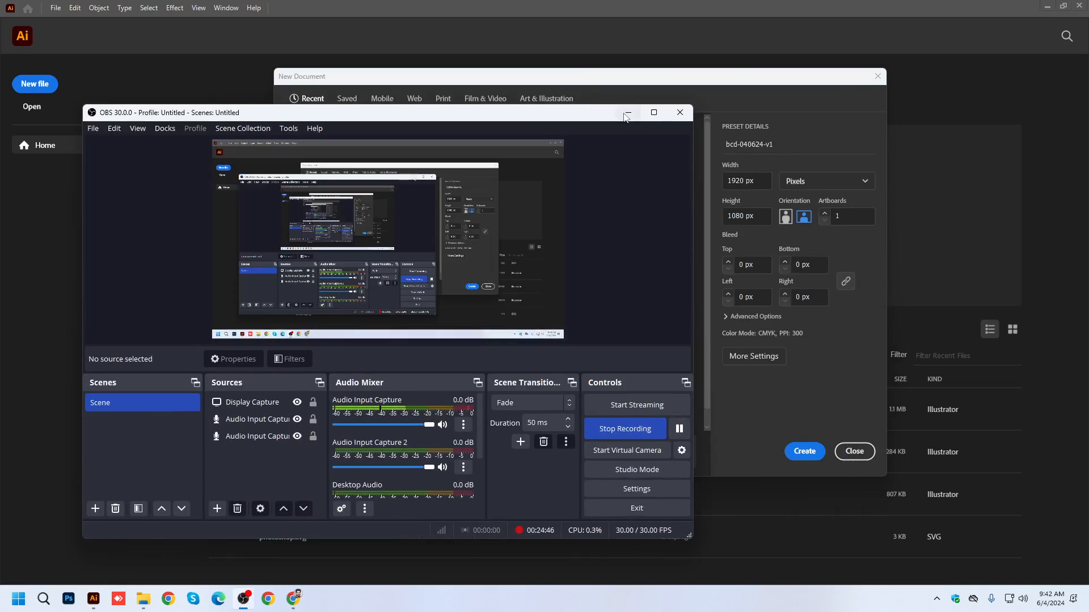
pyautogui.click(628, 114)
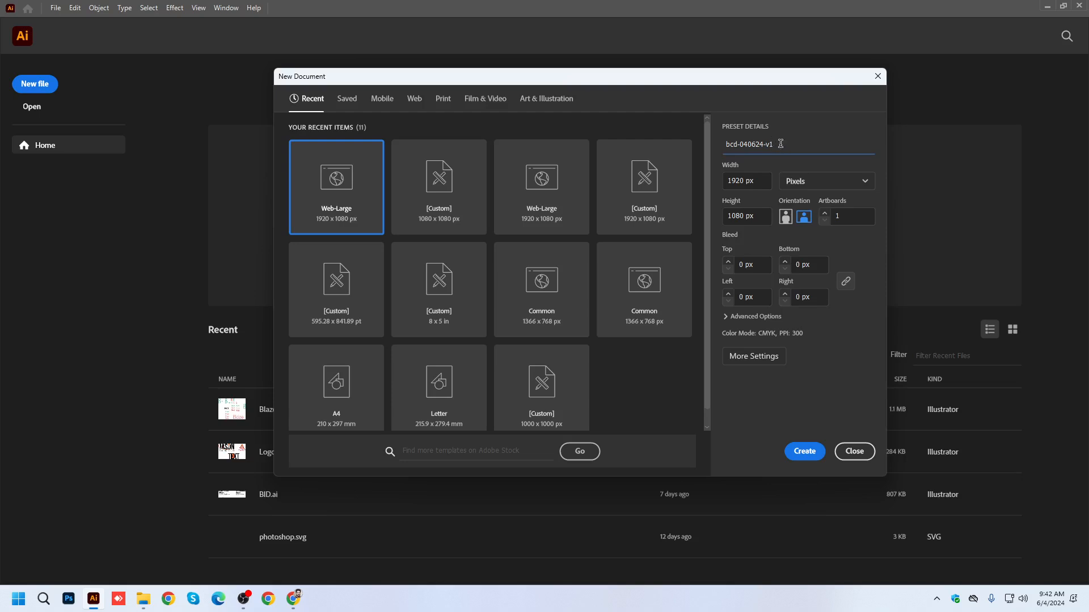
# Set the new document to 3.5 in wide and 2 in high, with inches as the unit and 2 artboards.
pyautogui.click(793, 182)
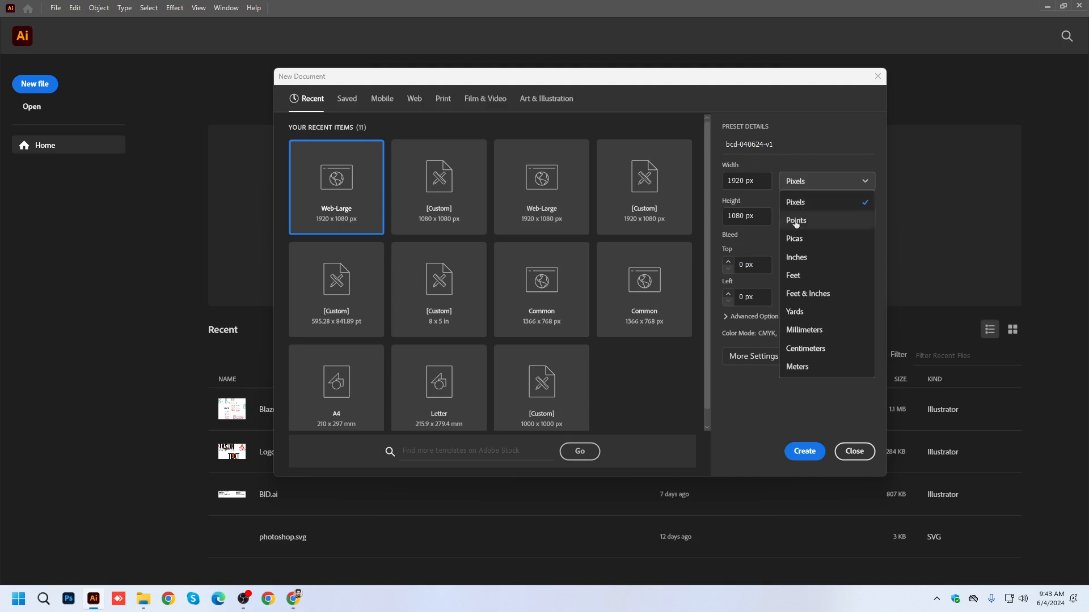
pyautogui.click(796, 257)
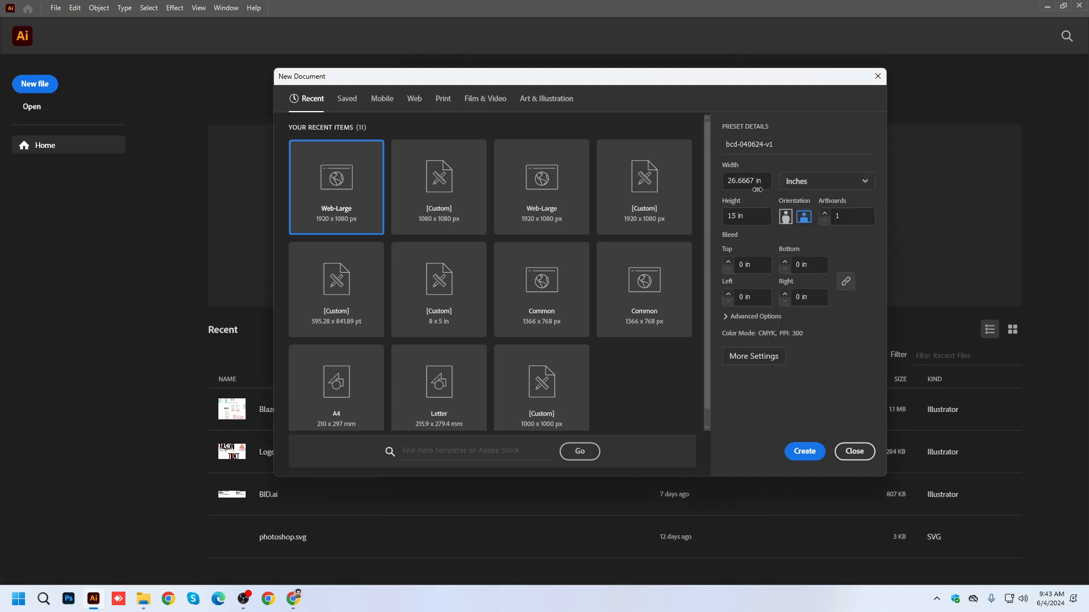
pyautogui.click(753, 177)
pyautogui.write('3.5')
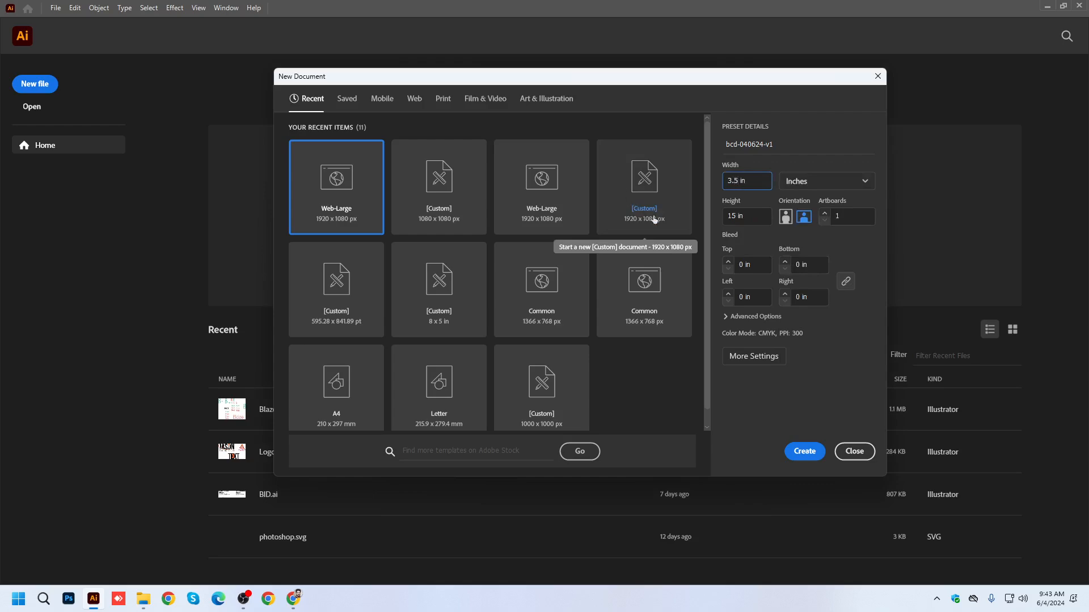
pyautogui.press('Tab')
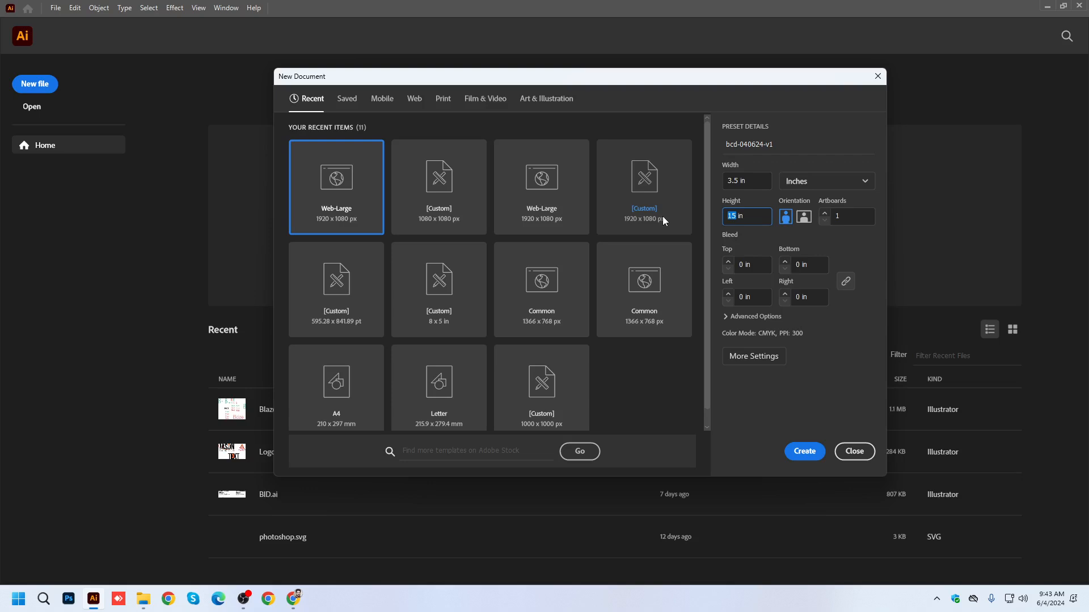
pyautogui.write('2')
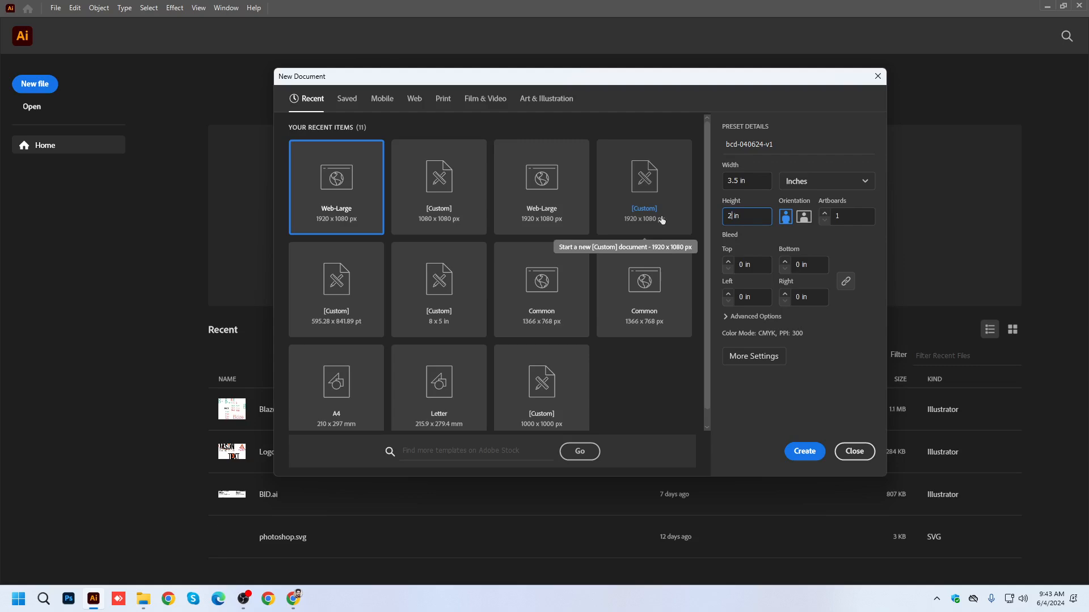
pyautogui.click(754, 179)
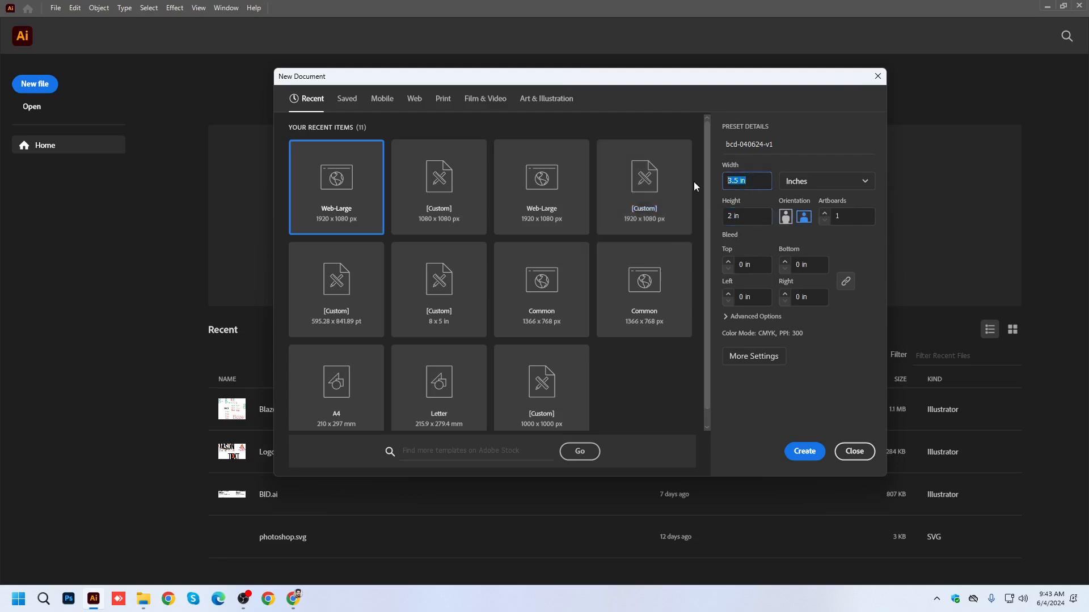
pyautogui.click(744, 211)
pyautogui.click(757, 176)
pyautogui.click(825, 217)
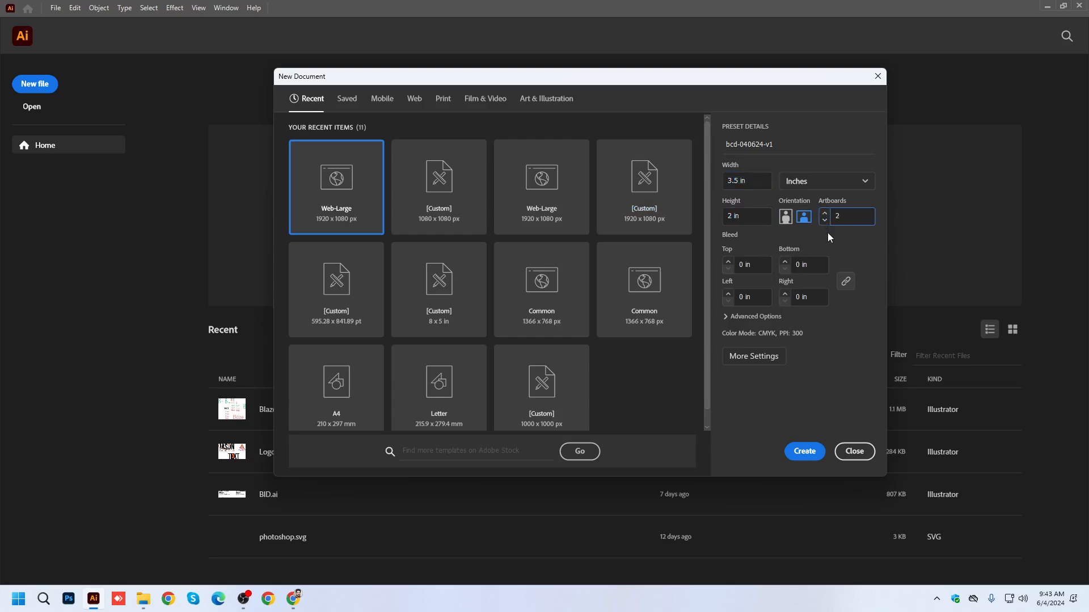
# Set a linked bleed of 0.25 in on all four sides of the new document.
pyautogui.click(741, 265)
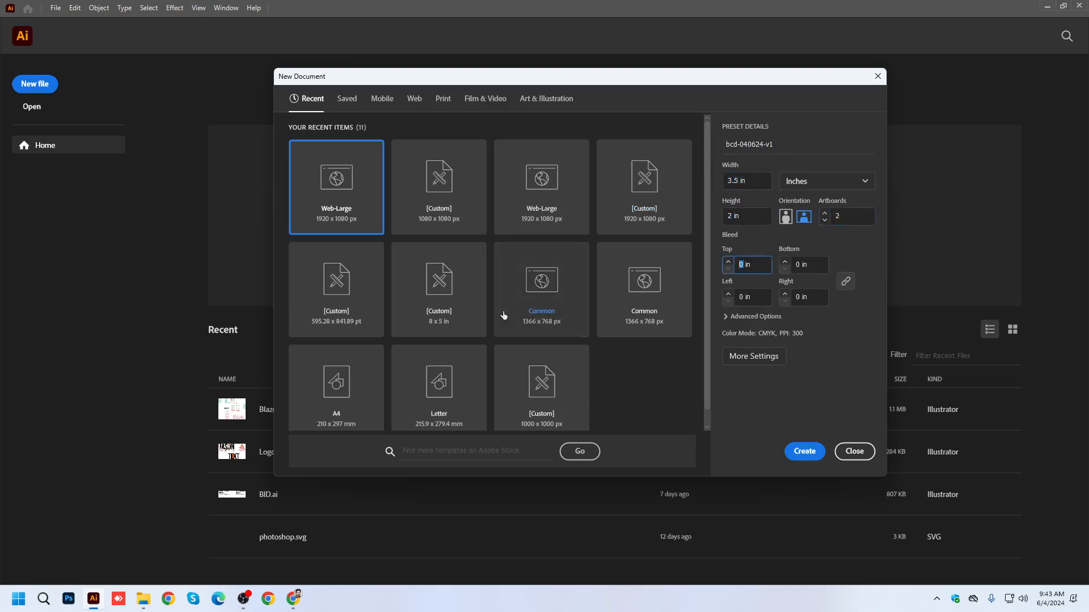
pyautogui.write('.25')
pyautogui.click(850, 286)
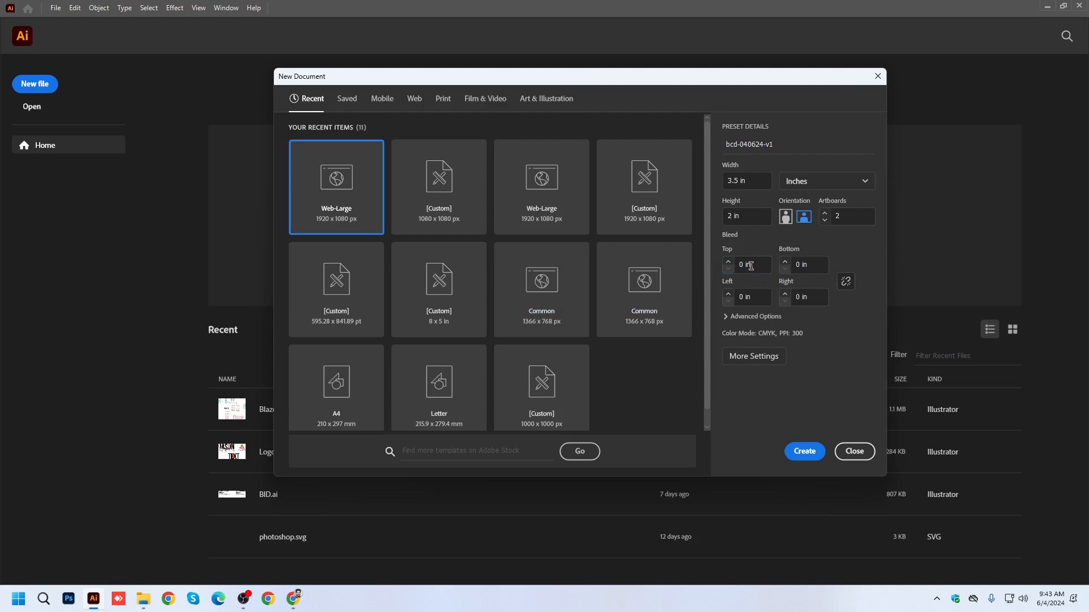
pyautogui.write('0.25')
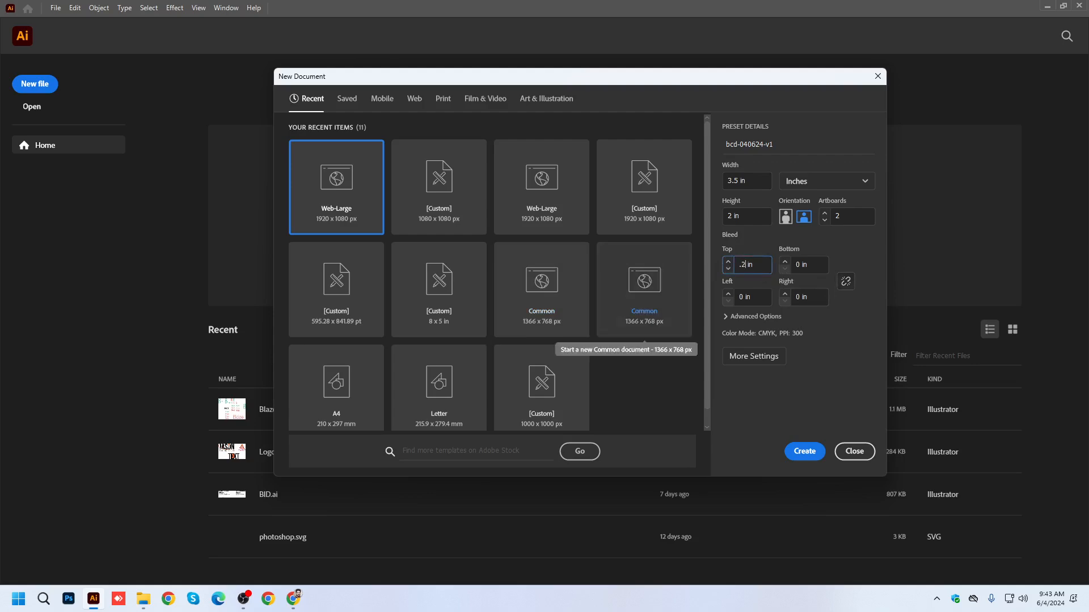
pyautogui.click(835, 253)
pyautogui.click(845, 281)
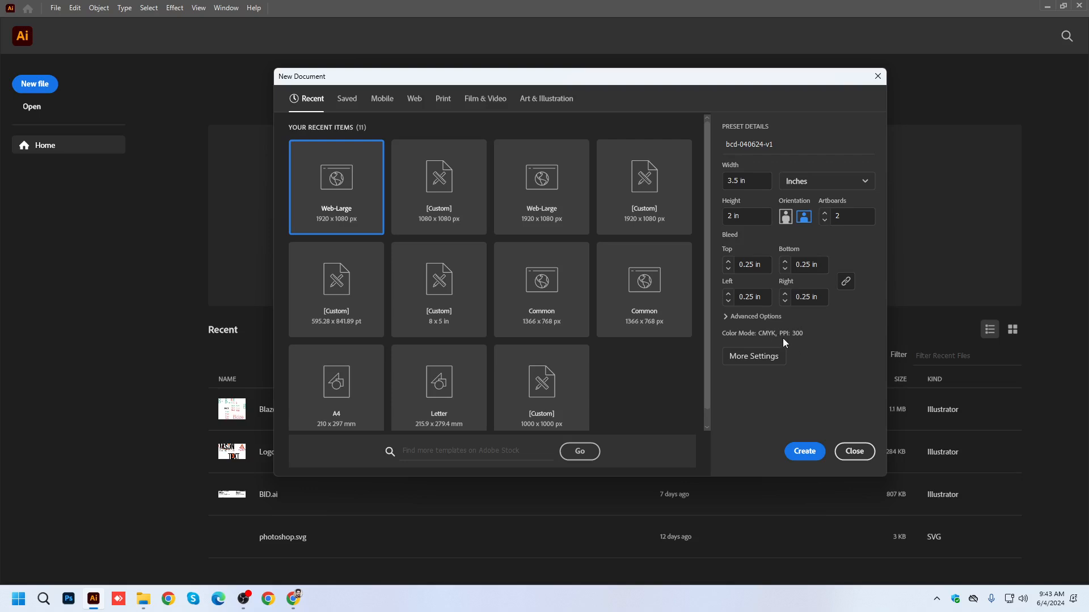
# Arrange the artboards in a grid by row with 0.5 in spacing and create the document.
pyautogui.click(764, 357)
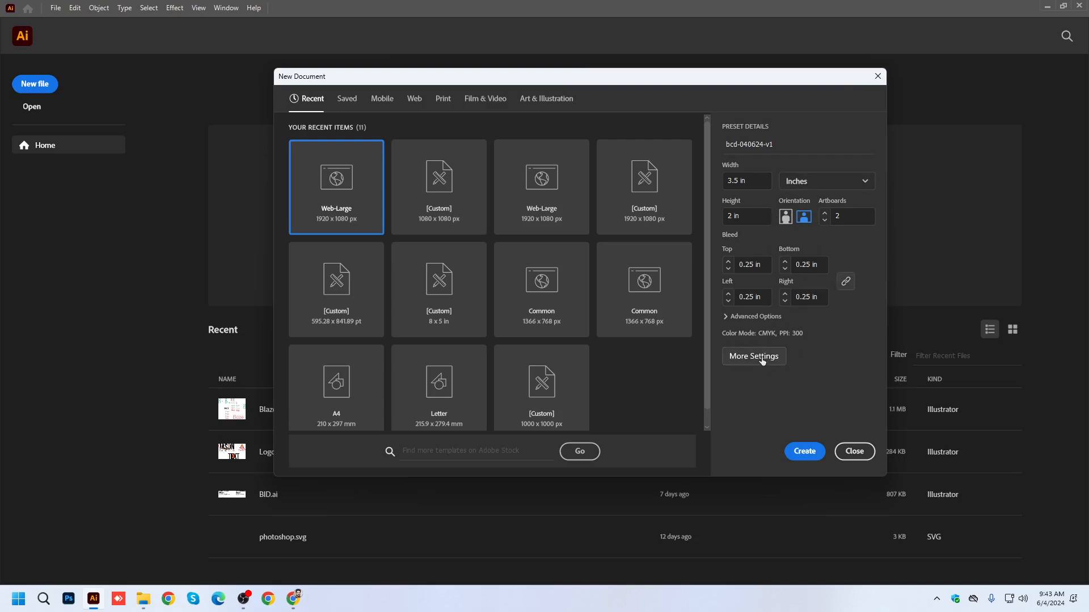
pyautogui.moveTo(381, 155); pyautogui.dragTo(280, 147)
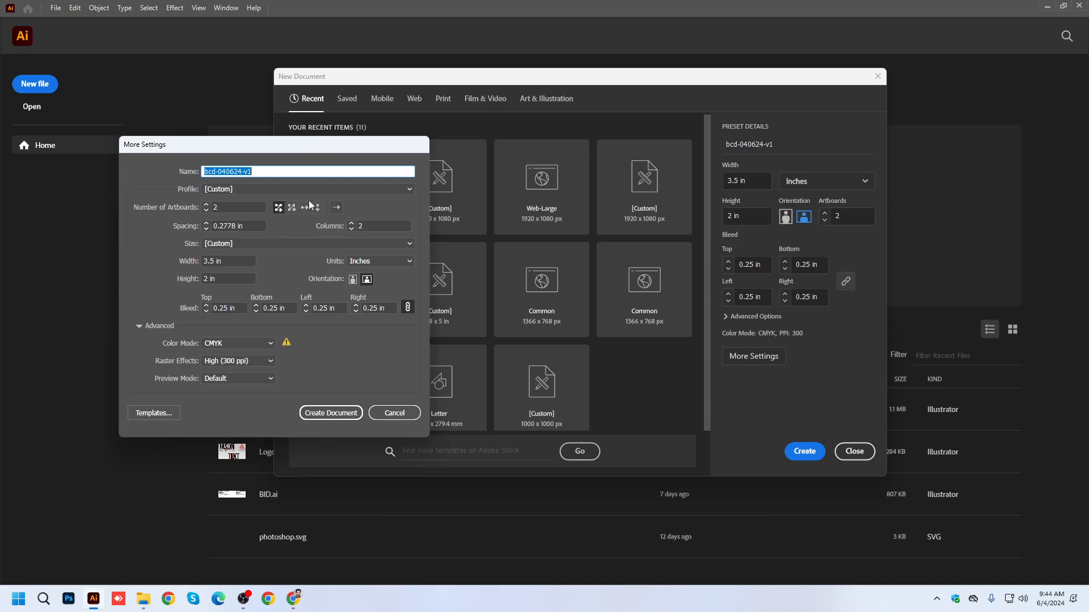
pyautogui.click(278, 208)
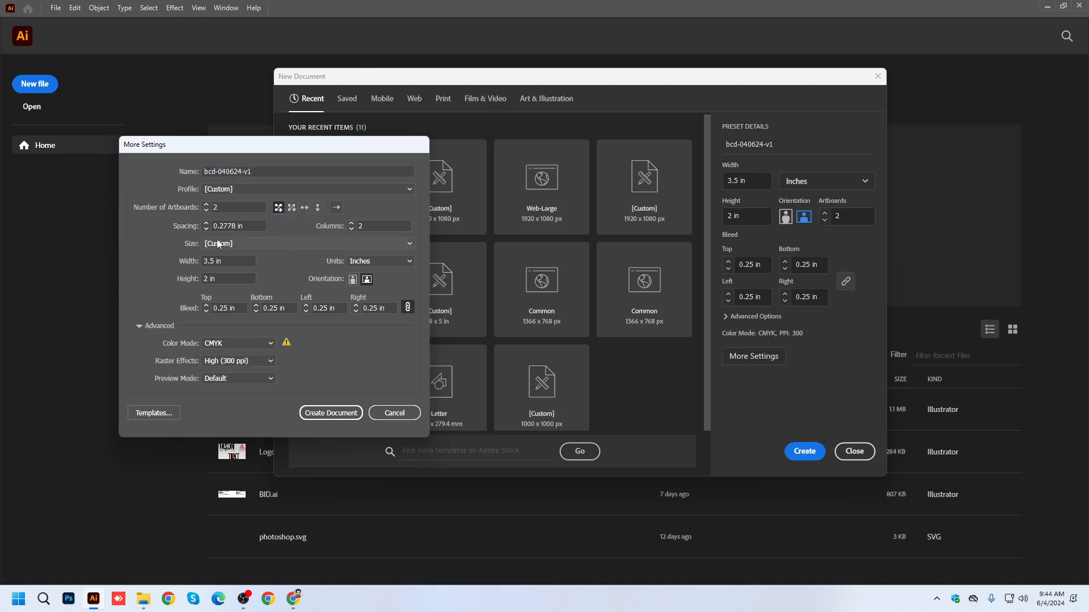
pyautogui.click(235, 226)
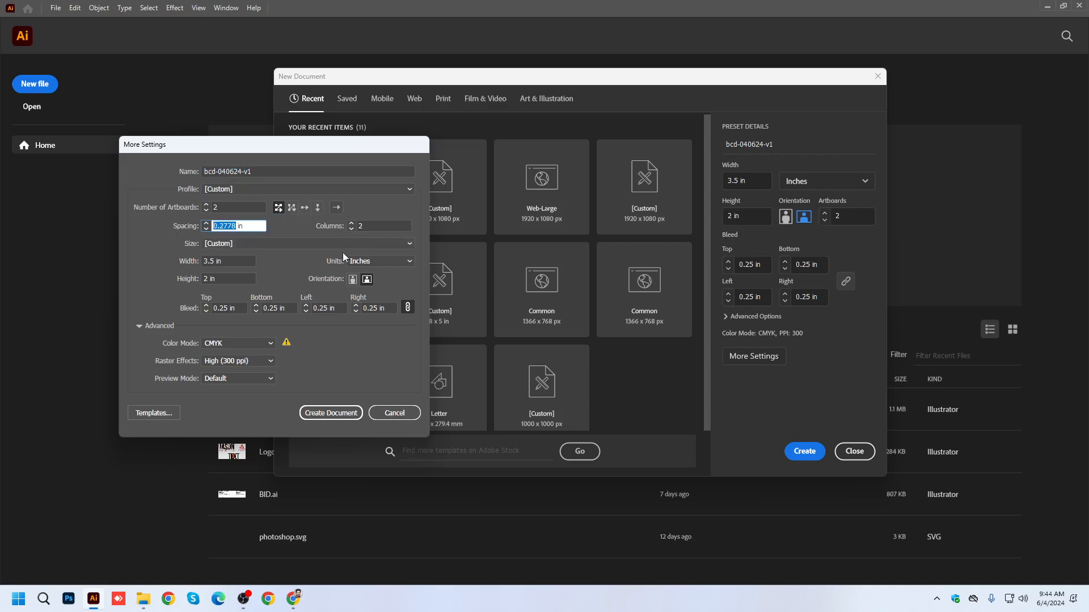
pyautogui.write('.5')
pyautogui.moveTo(284, 347)
pyautogui.click(335, 417)
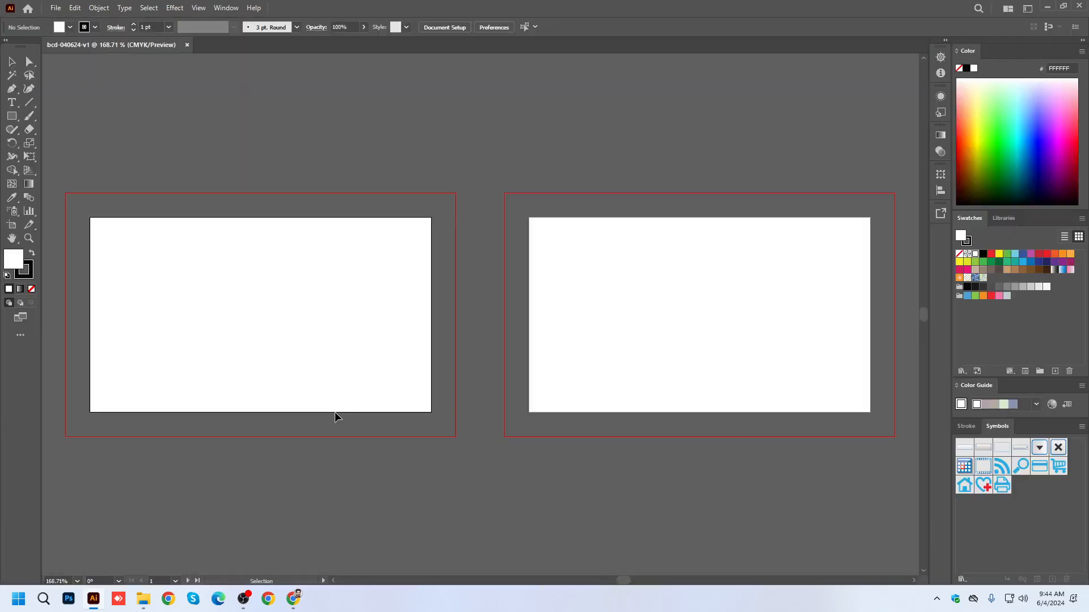
# Change the document's bleed to 0.15 in on all four sides.
pyautogui.scroll(5, 447, 215)
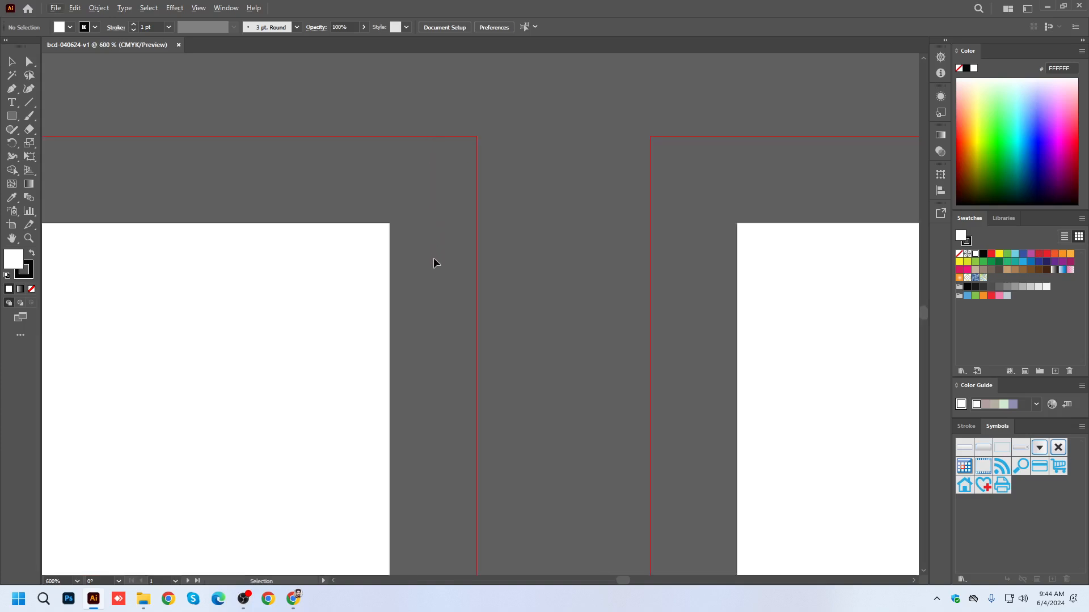
pyautogui.scroll(-4, 490, 271)
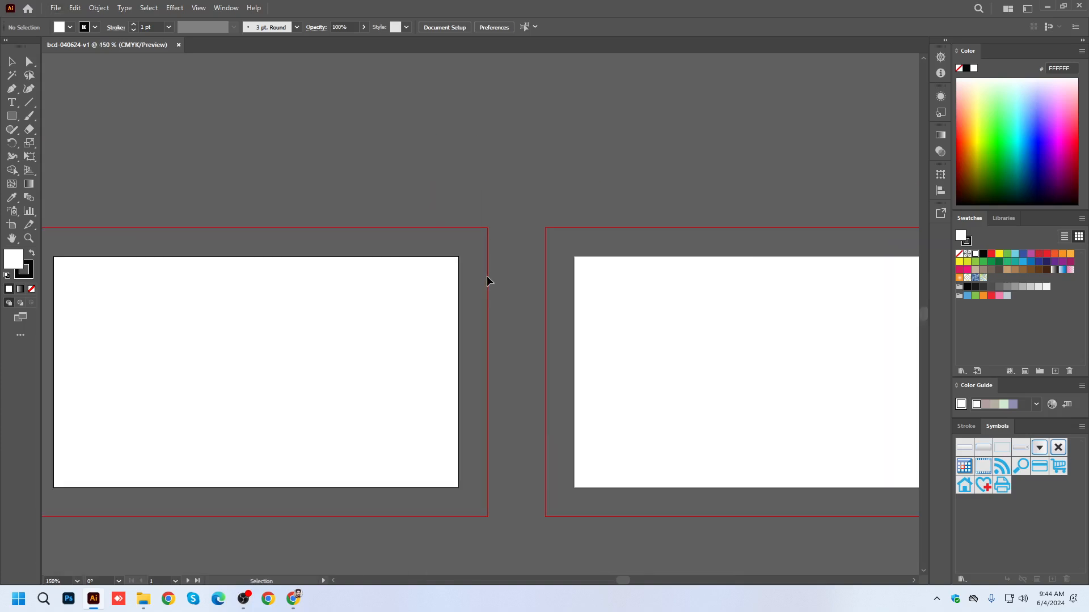
pyautogui.moveTo(285, 270); pyautogui.dragTo(326, 257)
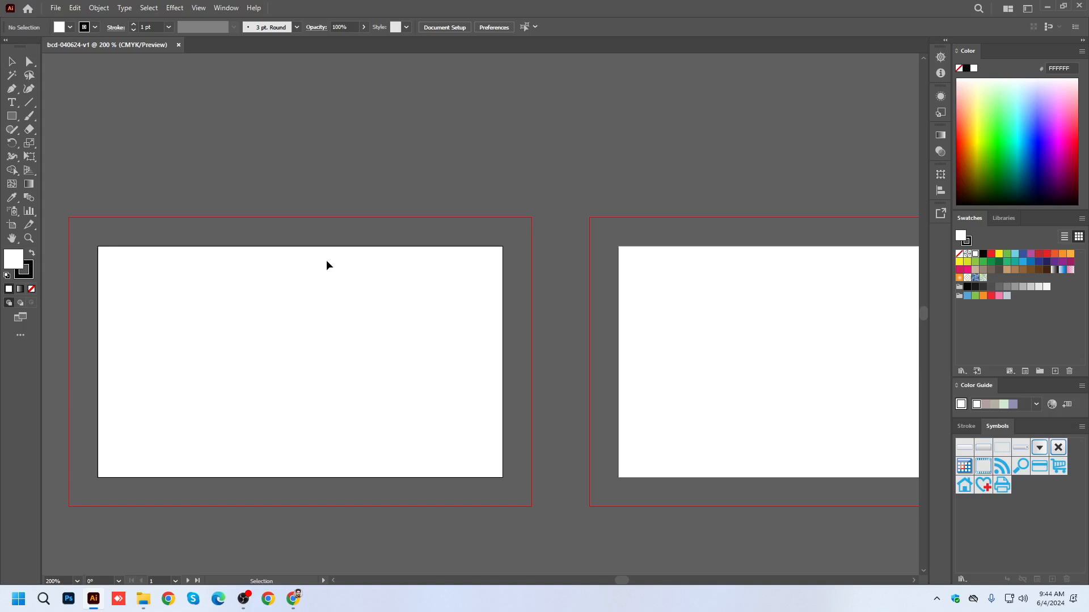
pyautogui.click(441, 30)
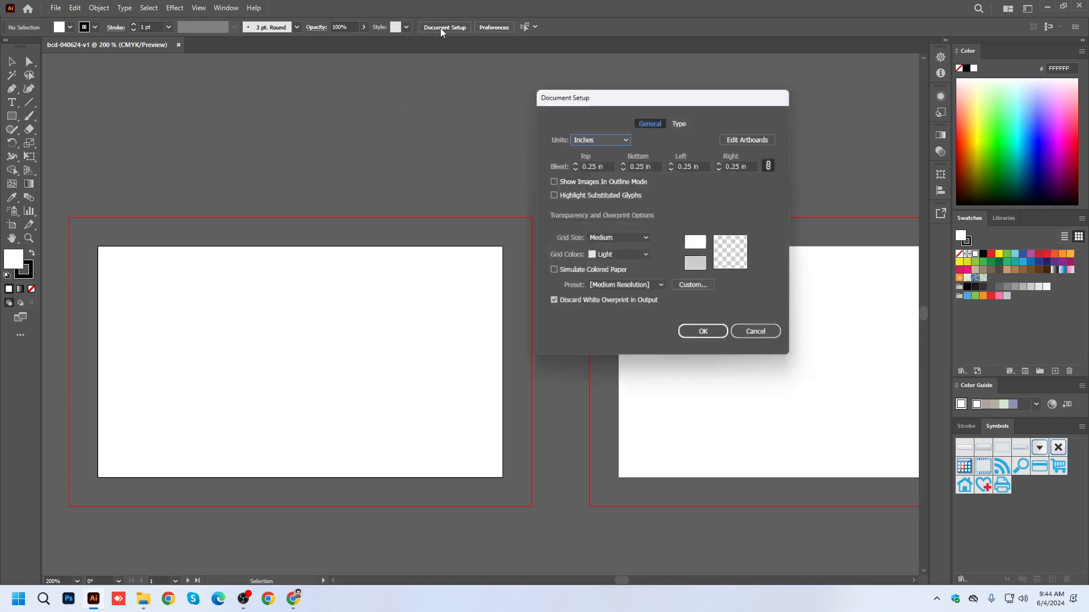
pyautogui.click(591, 165)
pyautogui.press('BackSpace')
pyautogui.write('1')
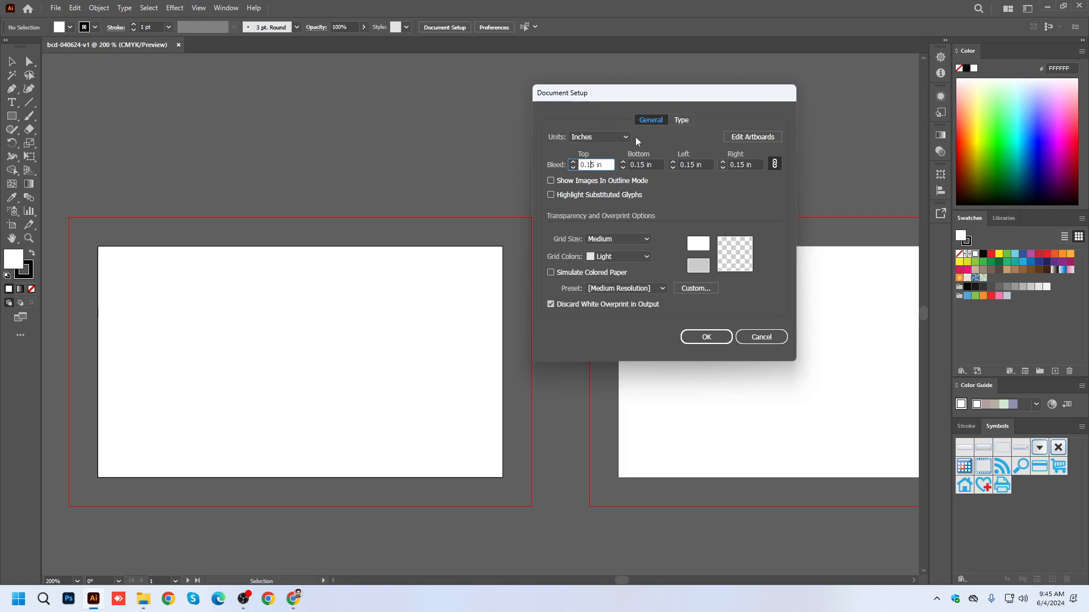
pyautogui.click(707, 337)
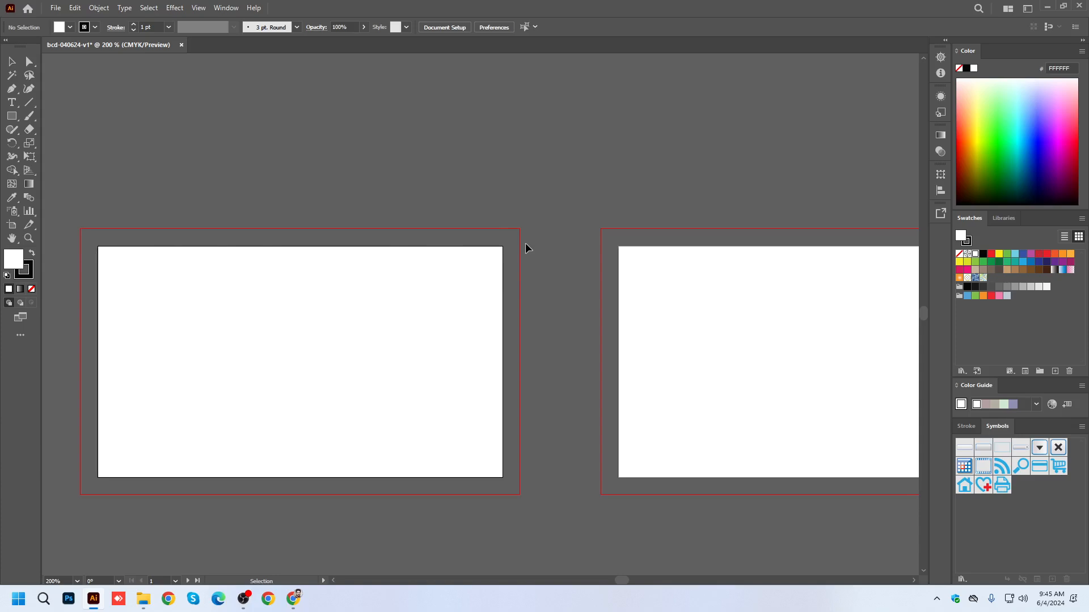
# Save the document on the Desktop as bcd-040624-v1.ai in Adobe Illustrator format, accepting the format options.
pyautogui.hotkey('ctrl', '1')
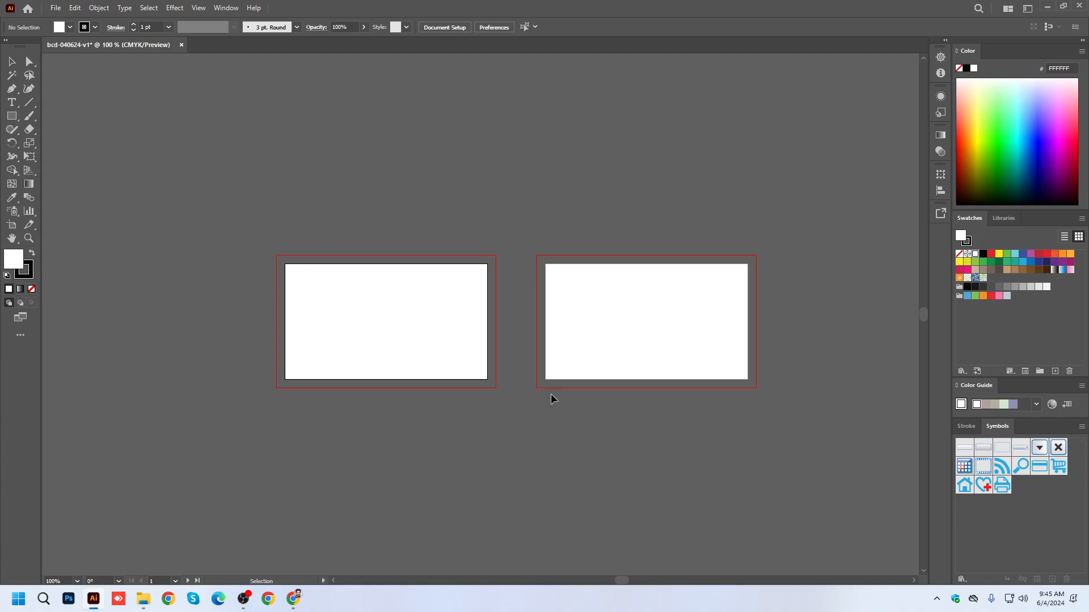
pyautogui.hotkey('ctrl', 'shift', 's')
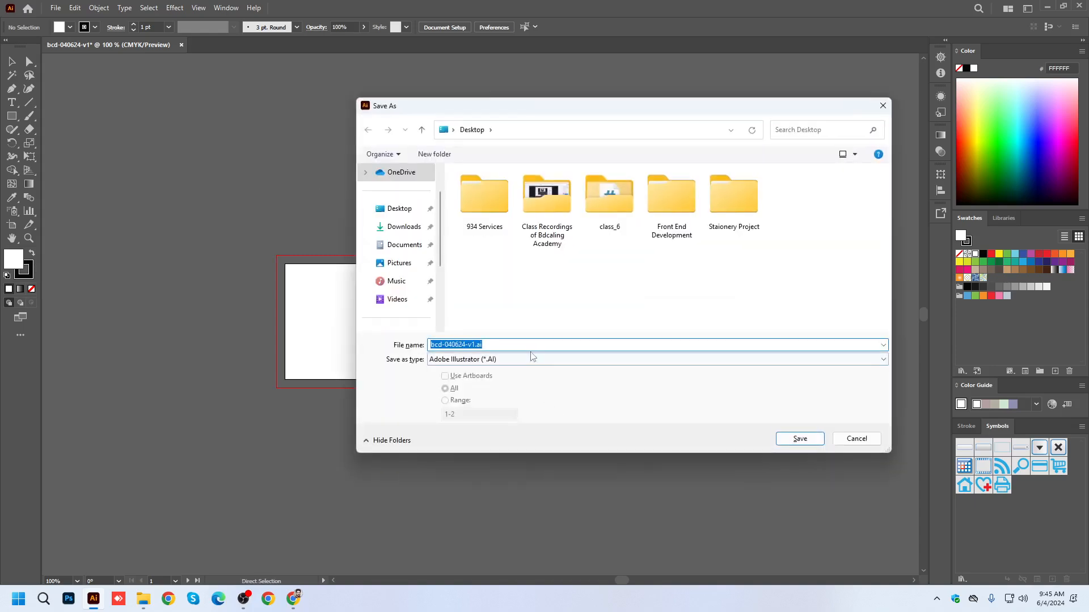
pyautogui.click(391, 209)
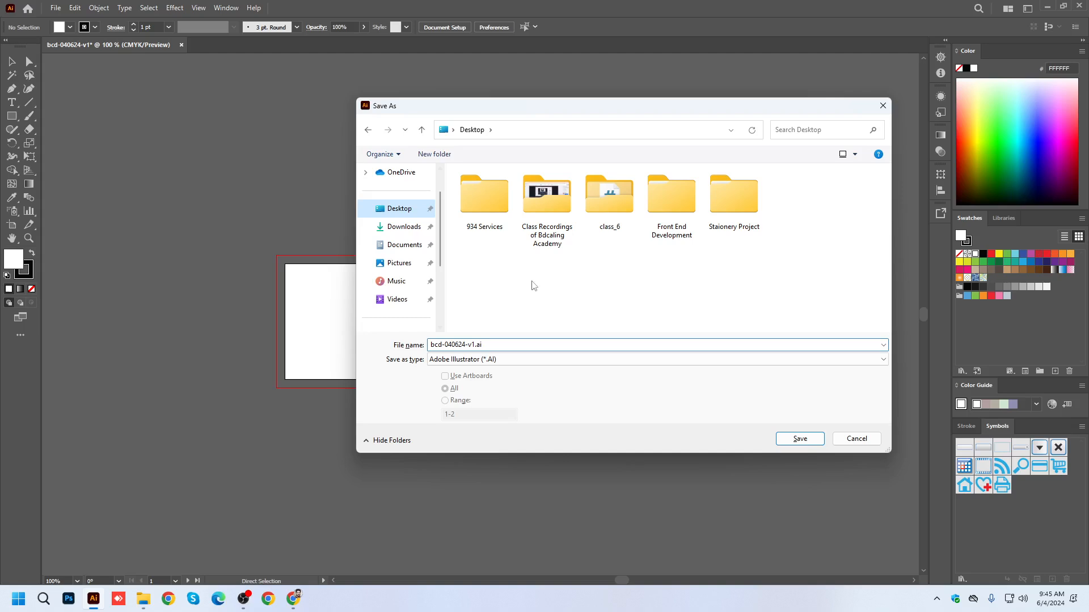
pyautogui.click(814, 443)
pyautogui.click(583, 457)
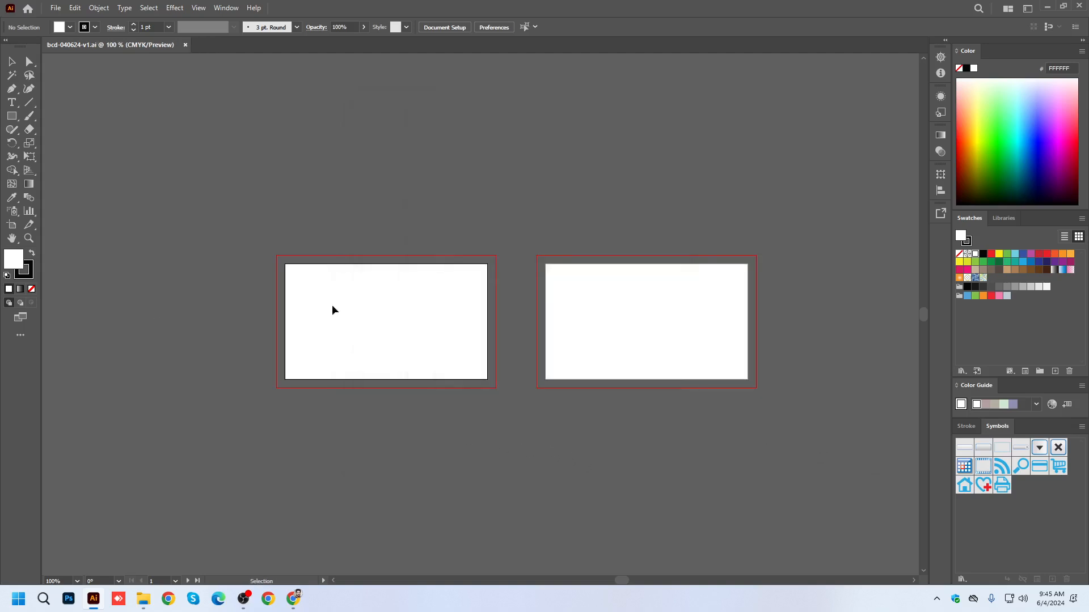
# Set the stroke to none and make the white fill the active colour.
pyautogui.scroll(1, 391, 316)
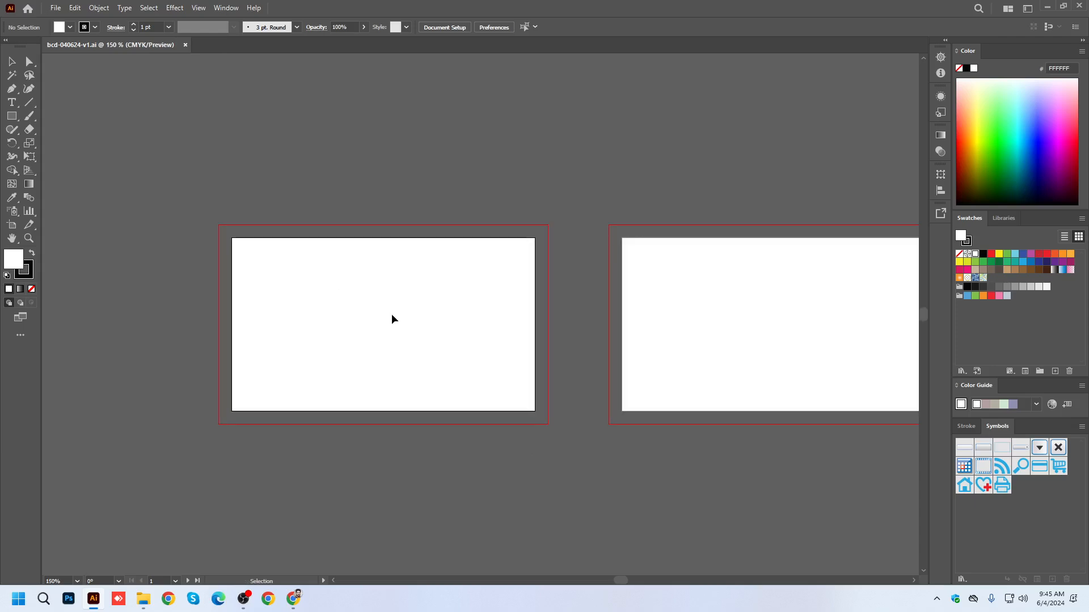
pyautogui.click(33, 277)
pyautogui.click(33, 290)
pyautogui.click(13, 261)
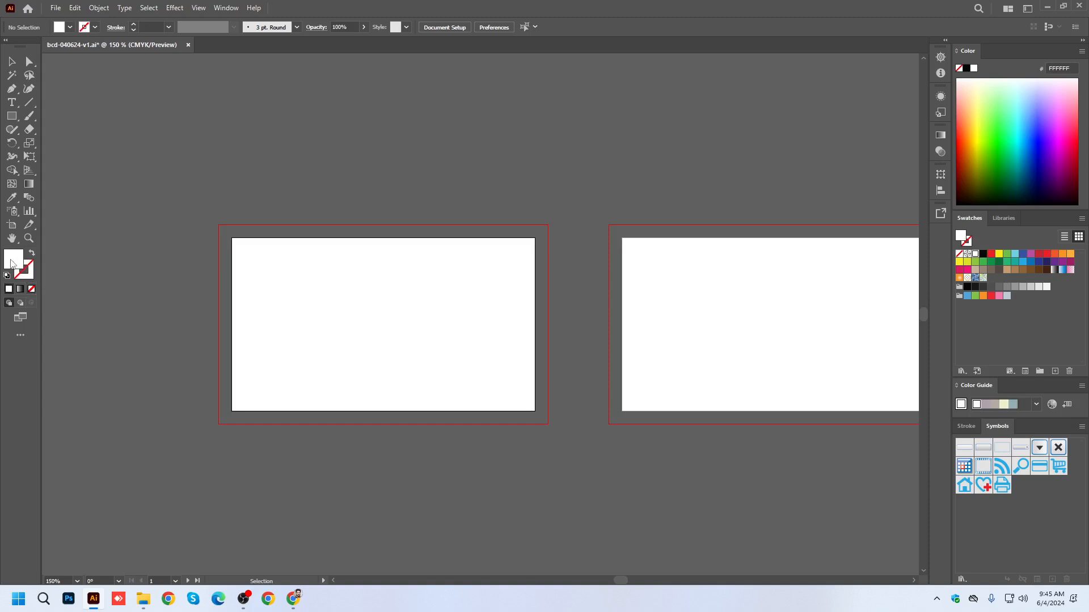
# Try a 3.8 x 2.3 in rectangle drawn over the first artboard's full bleed area, and delete it.
pyautogui.moveTo(11, 121); pyautogui.dragTo(54, 117)
pyautogui.click(390, 280)
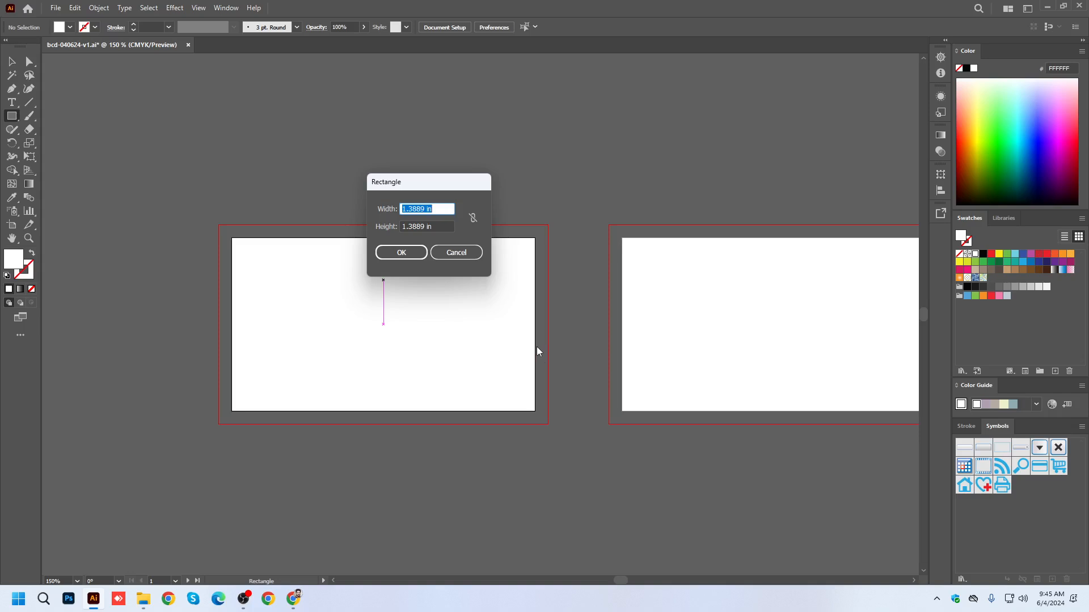
pyautogui.click(456, 253)
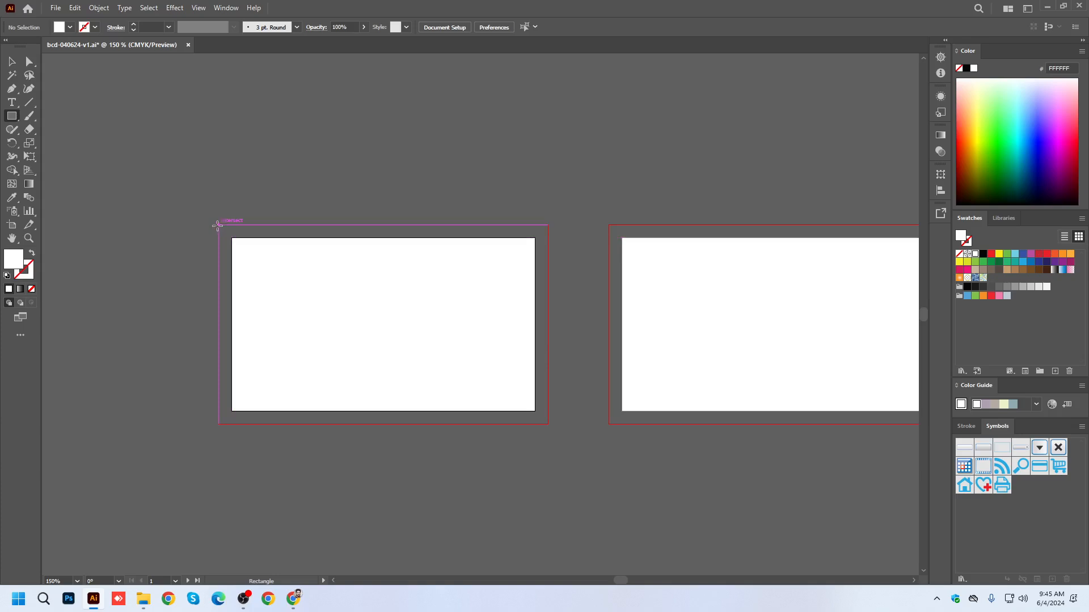
pyautogui.moveTo(218, 225); pyautogui.dragTo(548, 424)
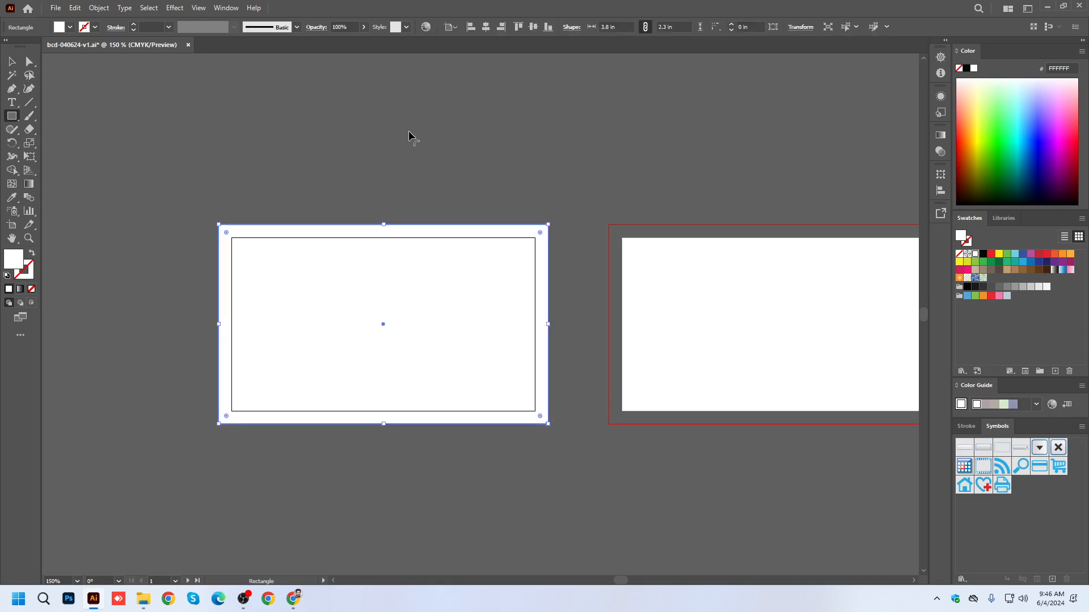
pyautogui.click(408, 130)
pyautogui.click(456, 252)
pyautogui.click(12, 61)
pyautogui.click(579, 357)
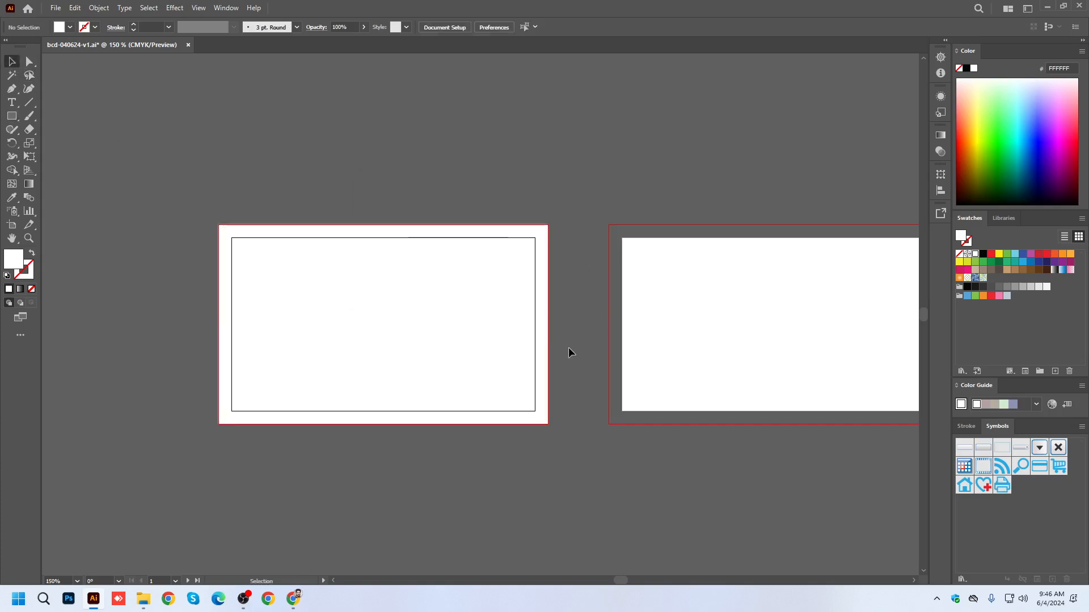
pyautogui.click(486, 323)
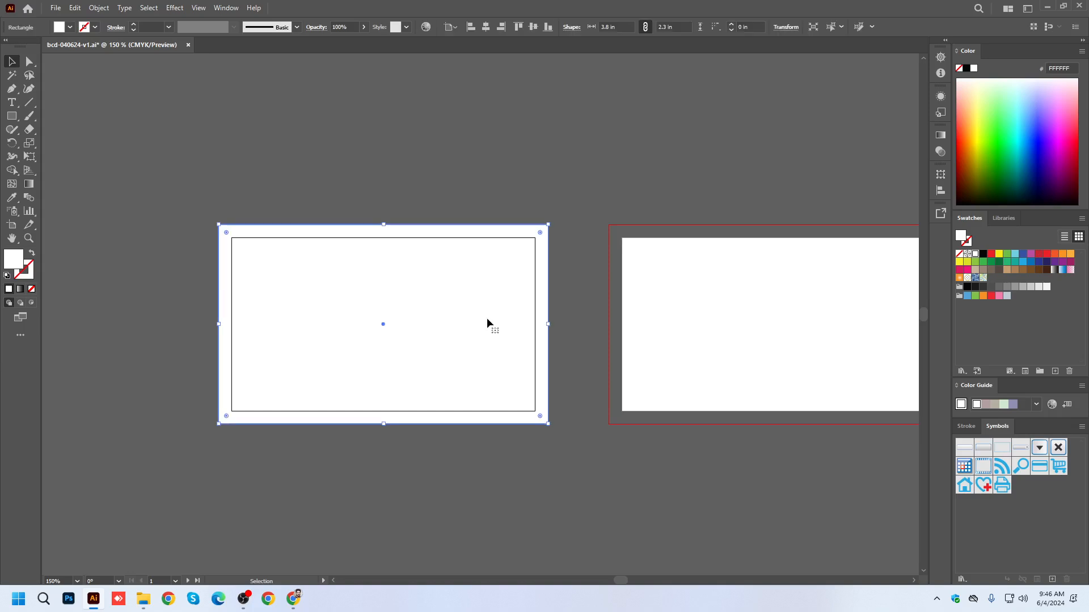
pyautogui.press('Delete')
# Start a rectangle with exact dimensions on the first artboard and open its width for editing.
pyautogui.click(13, 118)
pyautogui.click(417, 309)
pyautogui.doubleClick(415, 208)
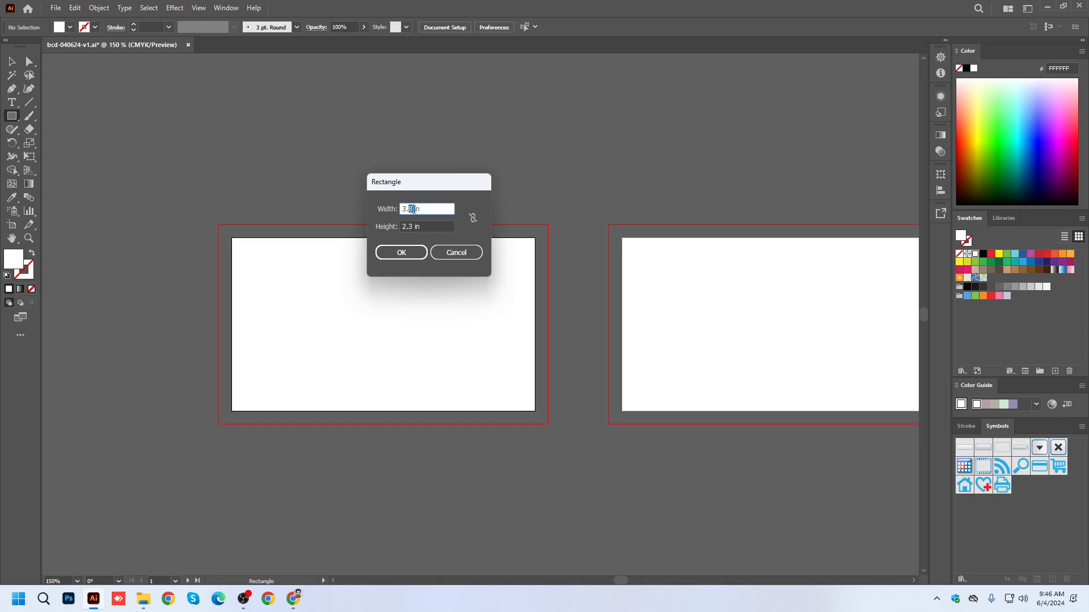
pyautogui.click(419, 210)
pyautogui.moveTo(412, 208); pyautogui.dragTo(420, 209)
# Switch to Calculator, add 0.15 to 3.5 for the rectangle's width, copy the result and close Calculator.
pyautogui.click(43, 599)
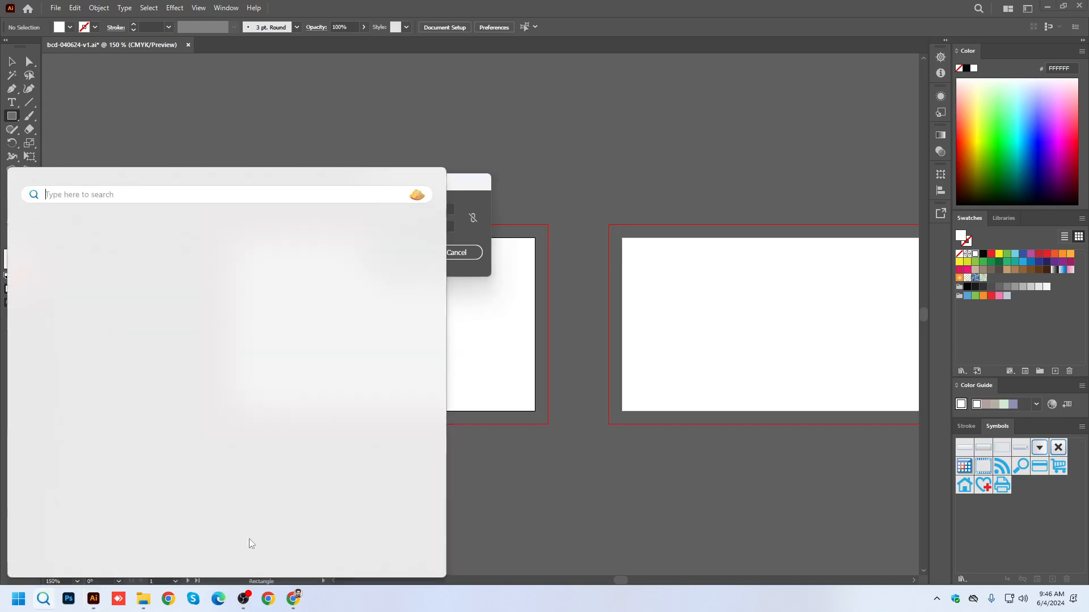
pyautogui.write('cal')
pyautogui.click(67, 279)
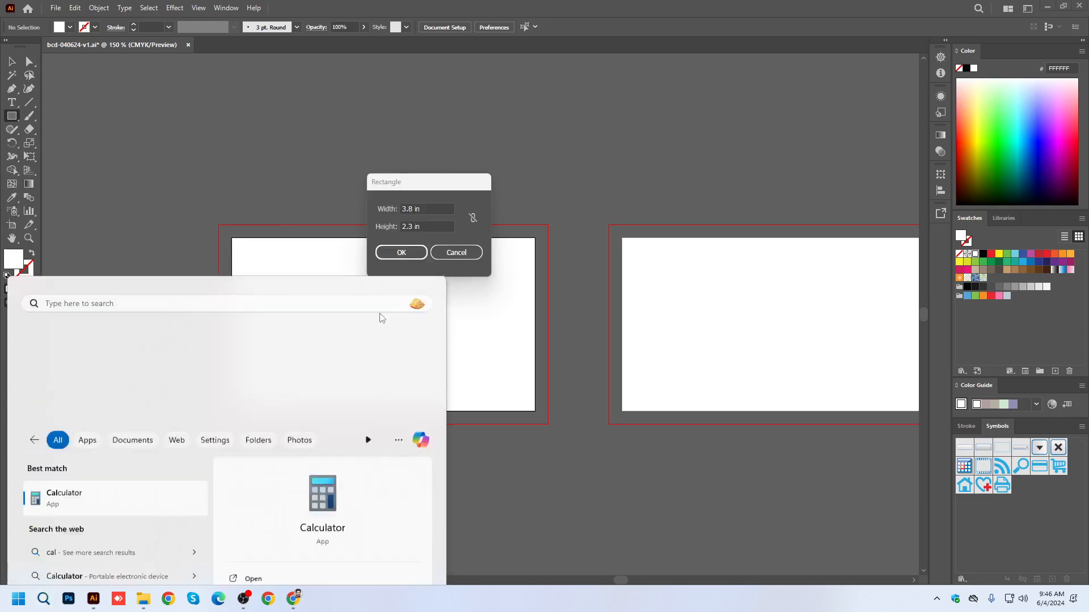
pyautogui.click(696, 430)
pyautogui.click(686, 452)
pyautogui.click(646, 395)
pyautogui.click(736, 421)
pyautogui.click(691, 455)
pyautogui.click(596, 420)
pyautogui.click(648, 392)
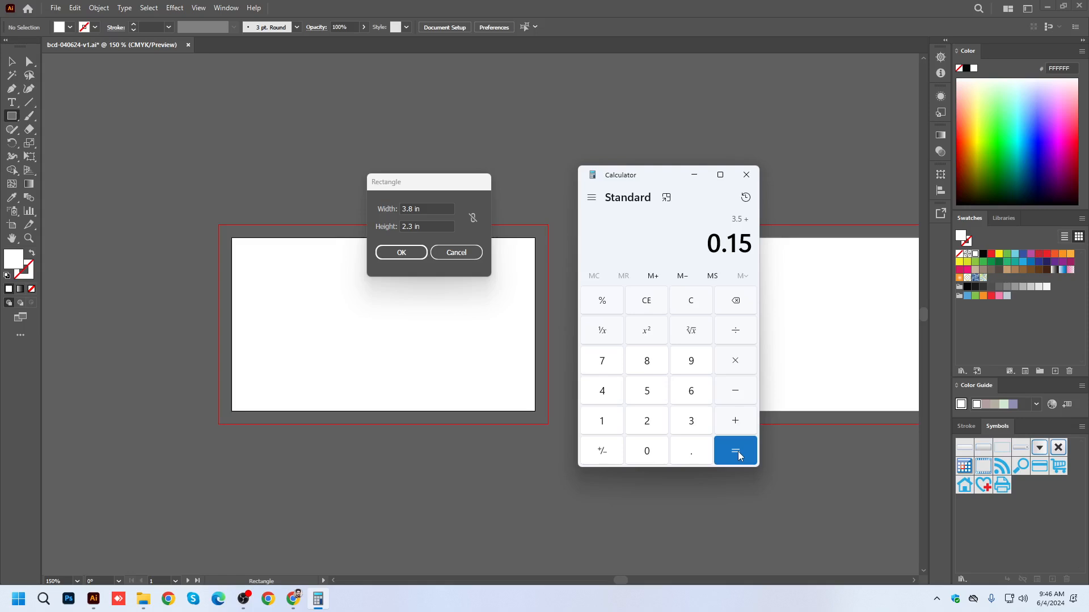
pyautogui.click(738, 453)
pyautogui.hotkey('ctrl', 'c')
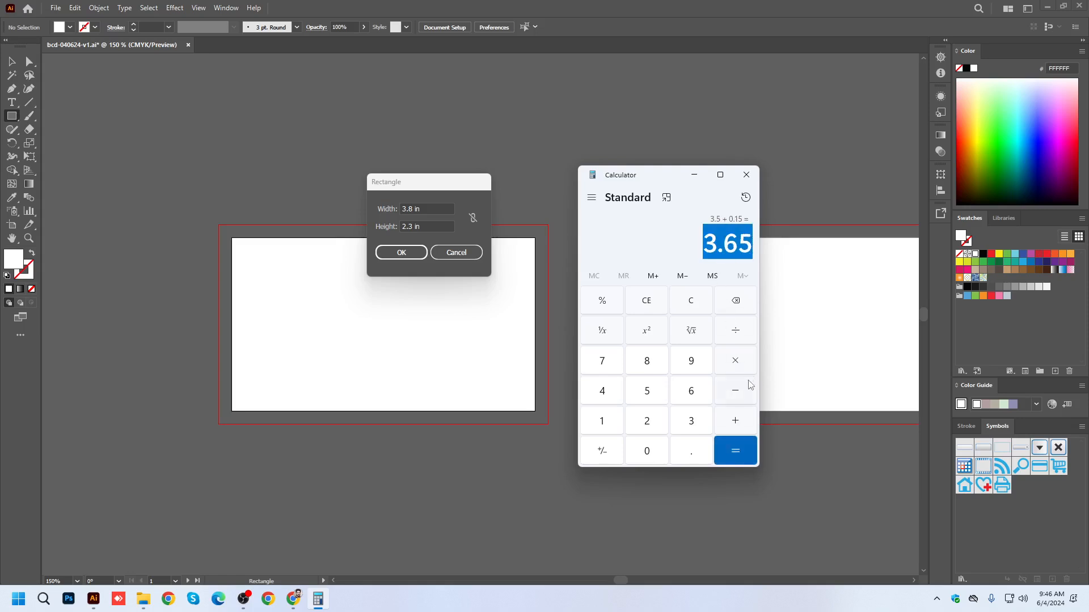
pyautogui.click(746, 175)
# Create the rectangle with a width of 3.65 in and a height of 2.15 in, and switch to the Selection tool.
pyautogui.write('65')
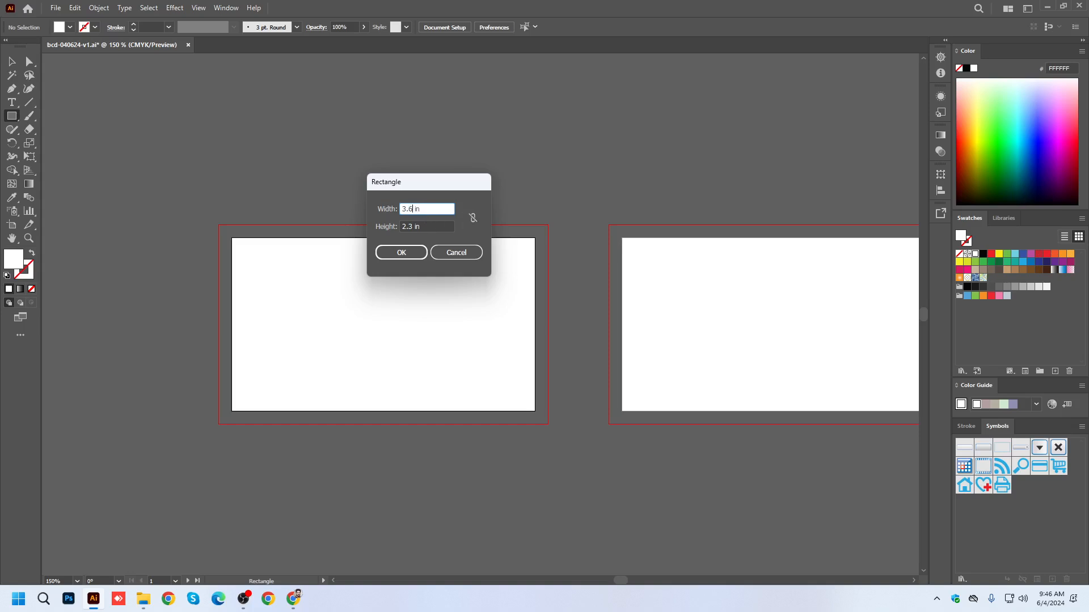
pyautogui.click(429, 225)
pyautogui.press('BackSpace')
pyautogui.write('15')
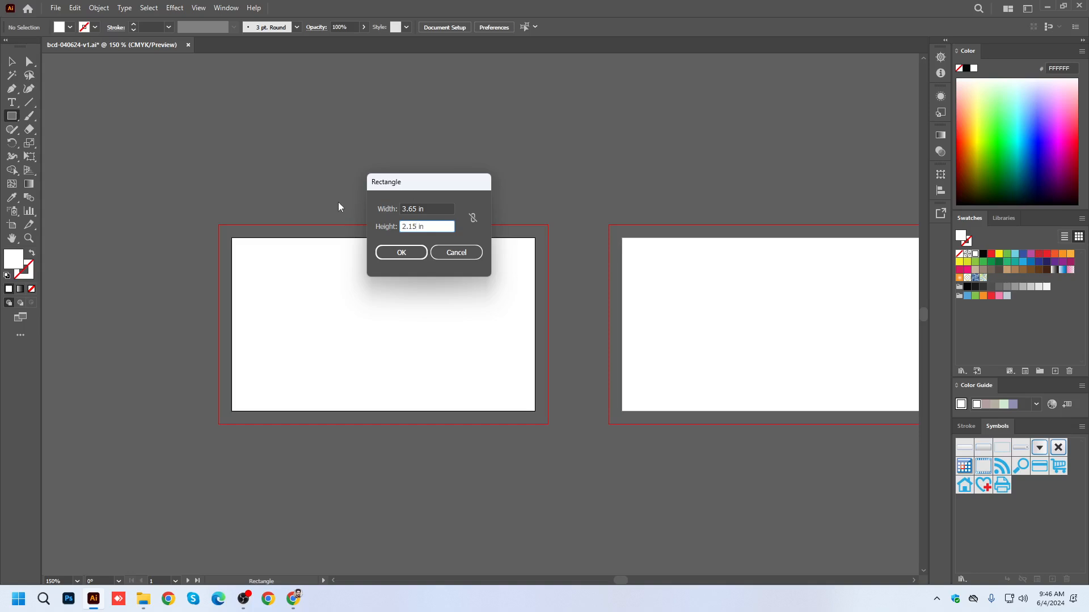
pyautogui.click(407, 252)
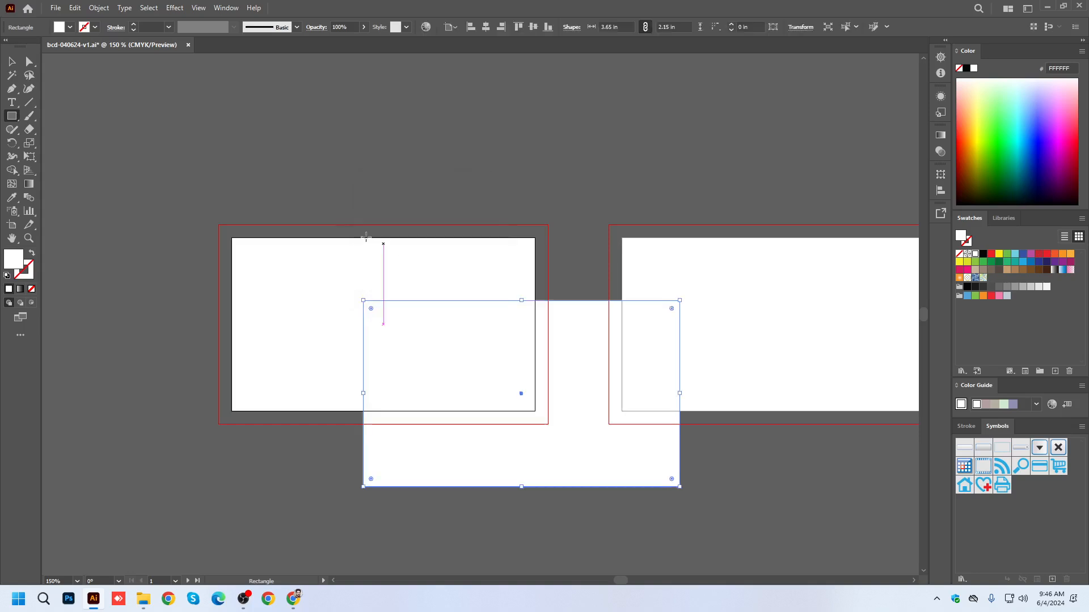
pyautogui.press('v')
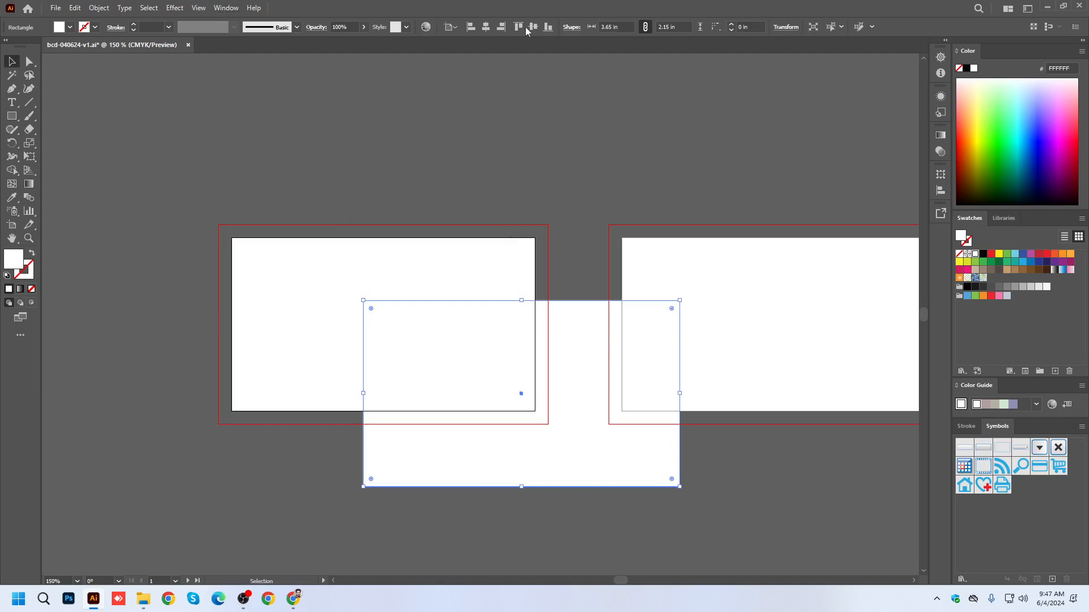
# Center the 3.65 x 2.15 in rectangle horizontally and vertically on the first artboard, then deselect it.
pyautogui.click(225, 9)
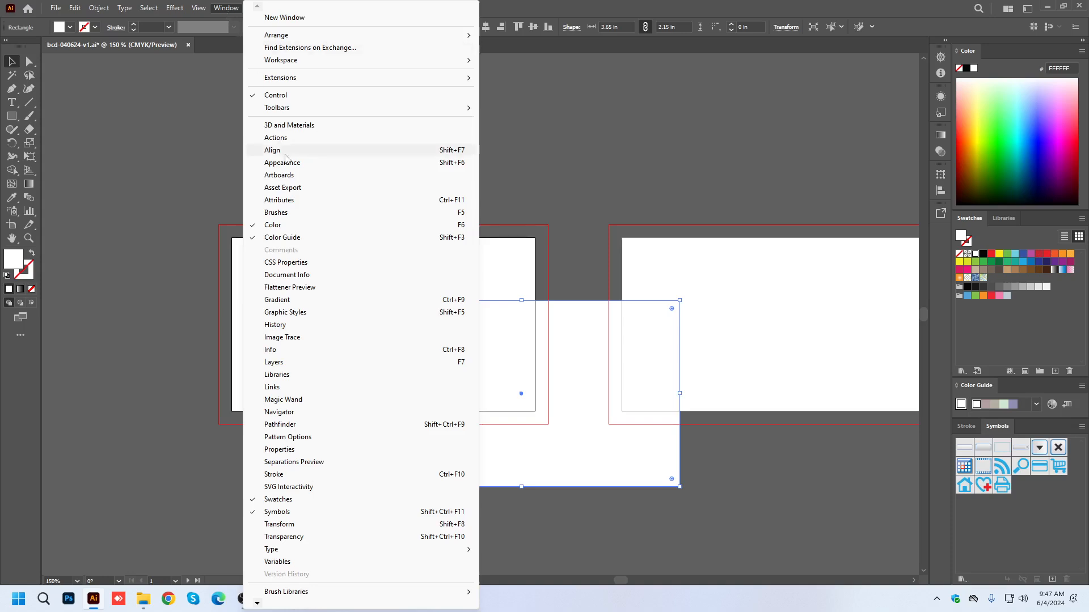
pyautogui.click(544, 10)
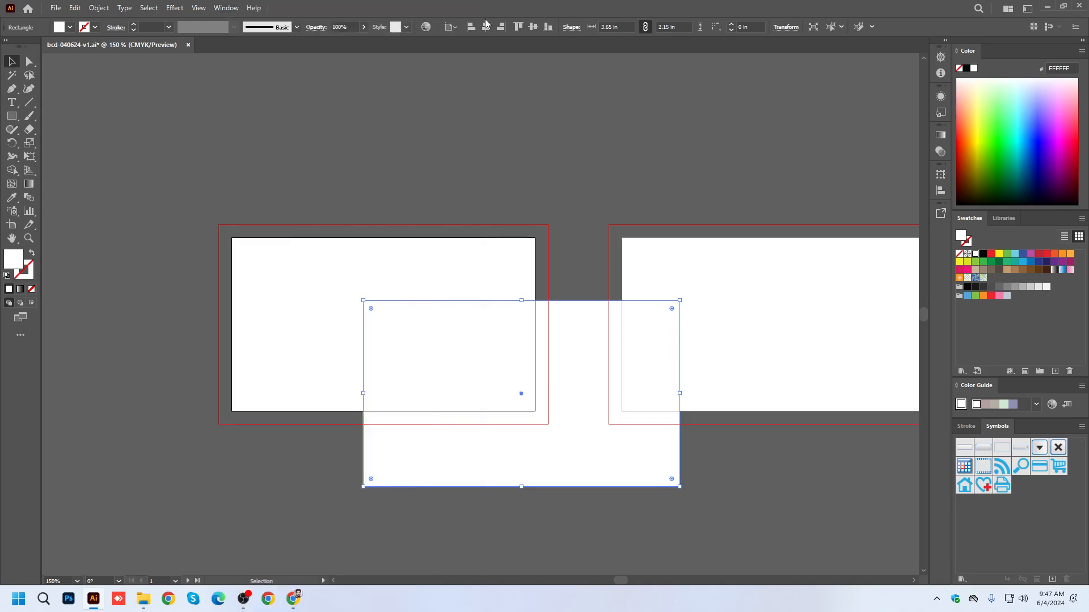
pyautogui.click(455, 28)
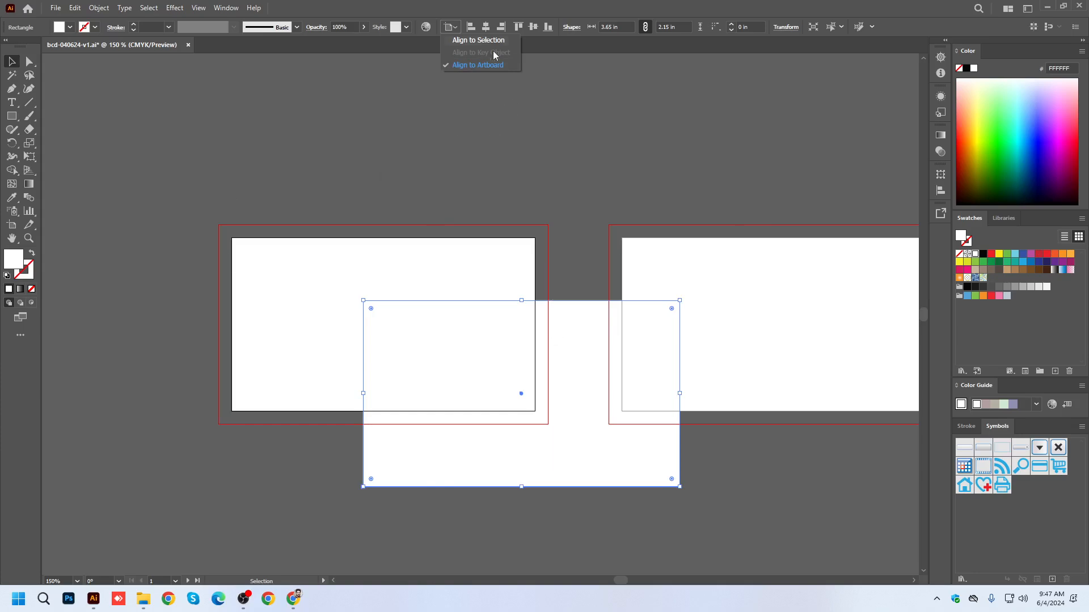
pyautogui.click(486, 32)
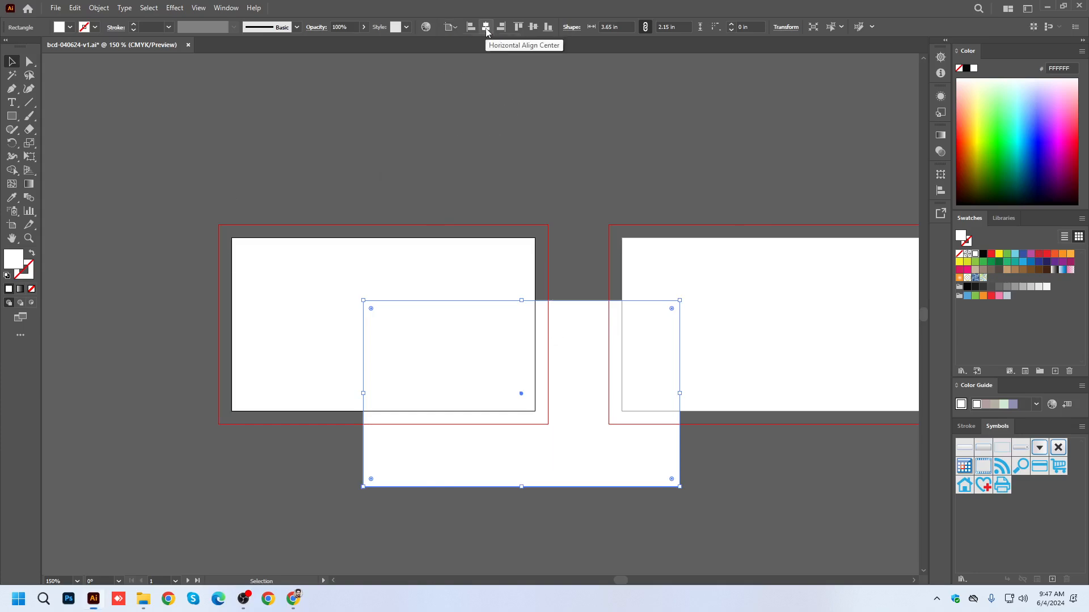
pyautogui.click(533, 27)
pyautogui.click(600, 238)
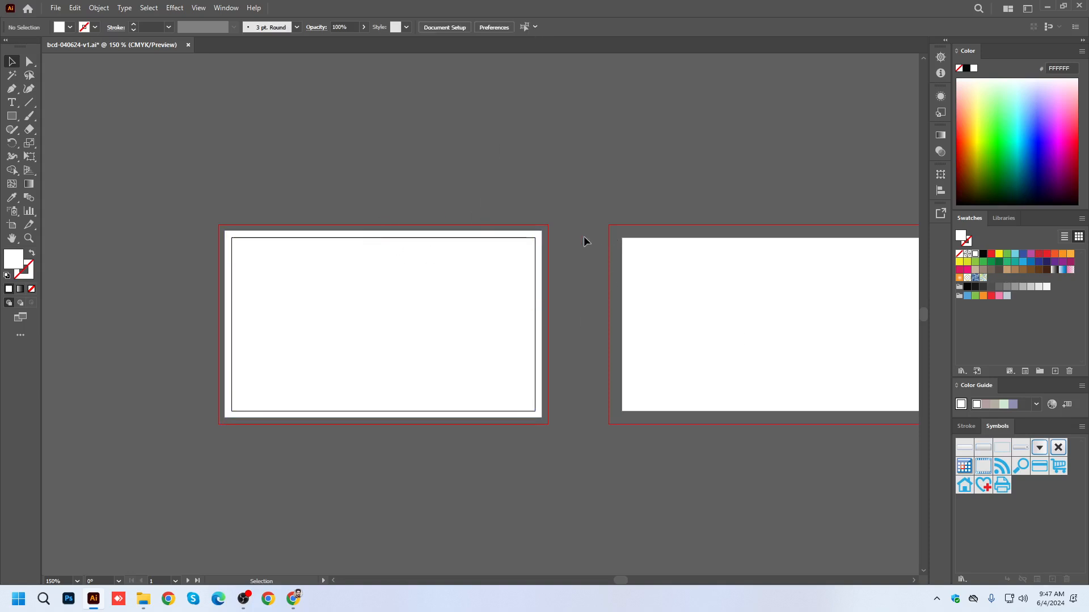
# Compare the rectangle's edges with the first artboard's bleed guides and check the document's bleed settings without changing them.
pyautogui.scroll(5, 549, 242)
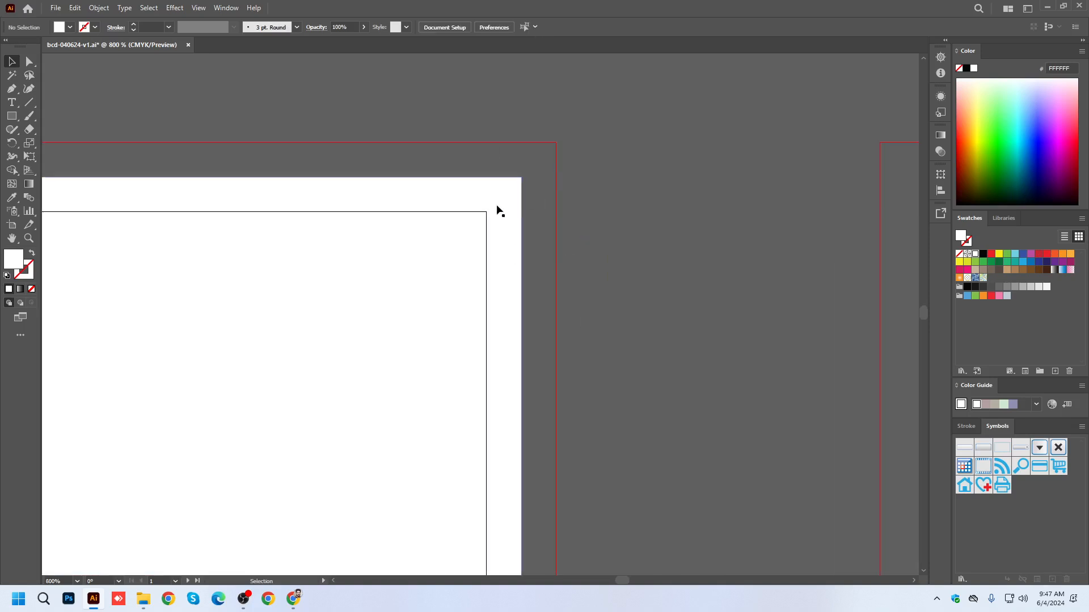
pyautogui.click(518, 227)
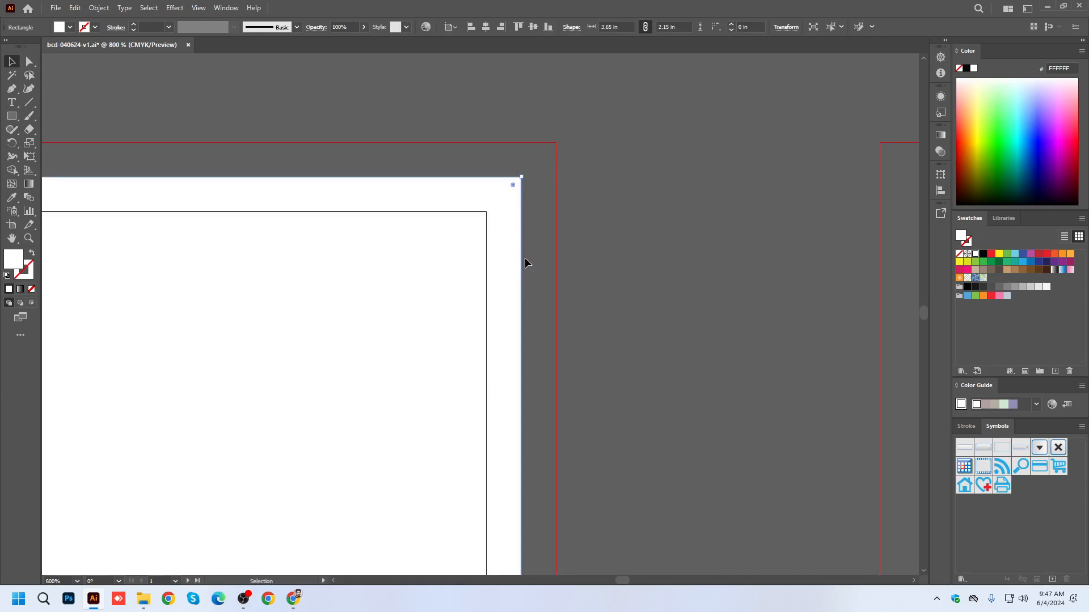
pyautogui.scroll(-1, 525, 263)
pyautogui.scroll(-3, 529, 278)
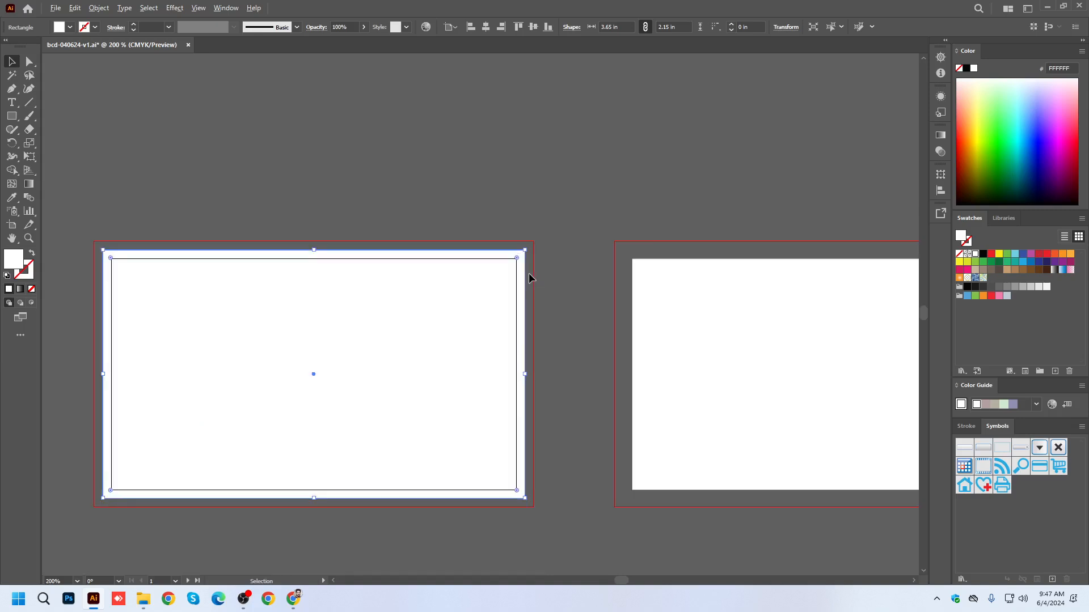
pyautogui.click(174, 200)
pyautogui.press('m')
pyautogui.click(445, 28)
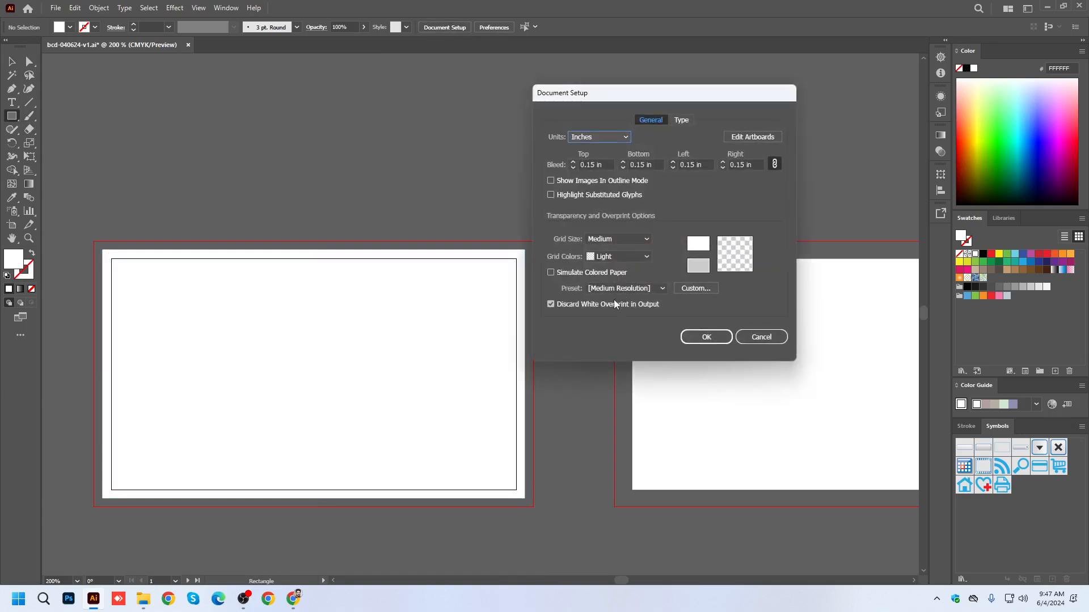
pyautogui.click(759, 339)
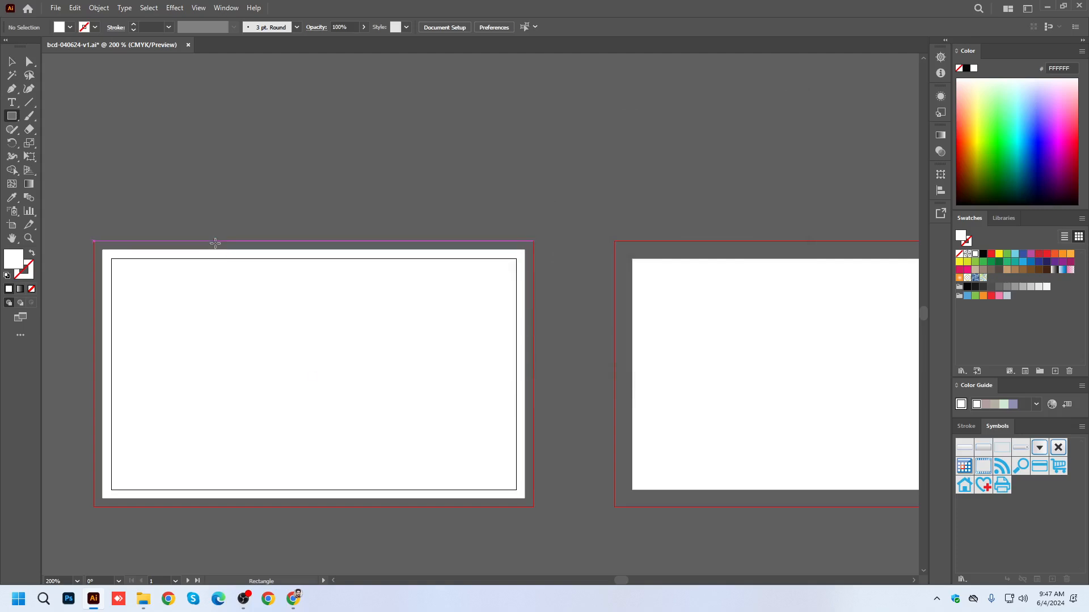
pyautogui.press('v')
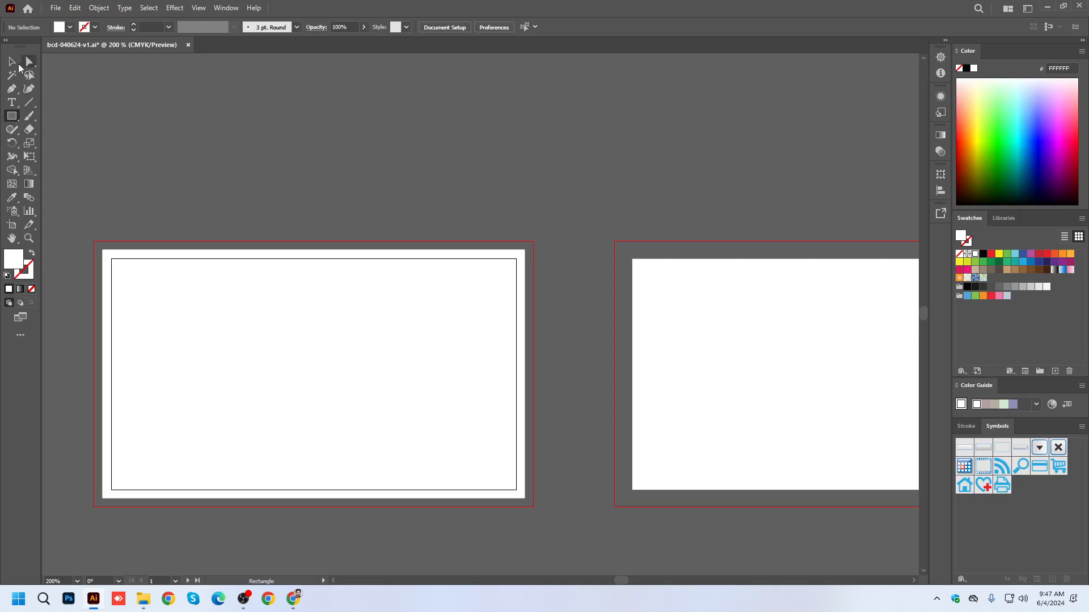
# Resize the first artboard's rectangle to a width of 3.8 in and a height of 2.3 in.
pyautogui.click(272, 352)
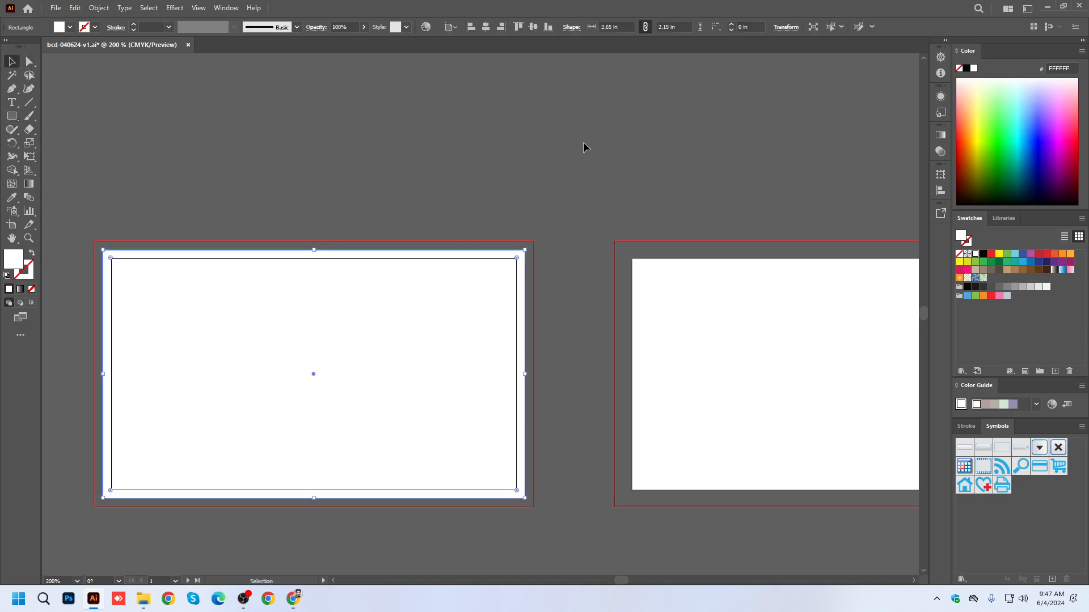
pyautogui.click(785, 26)
pyautogui.click(757, 44)
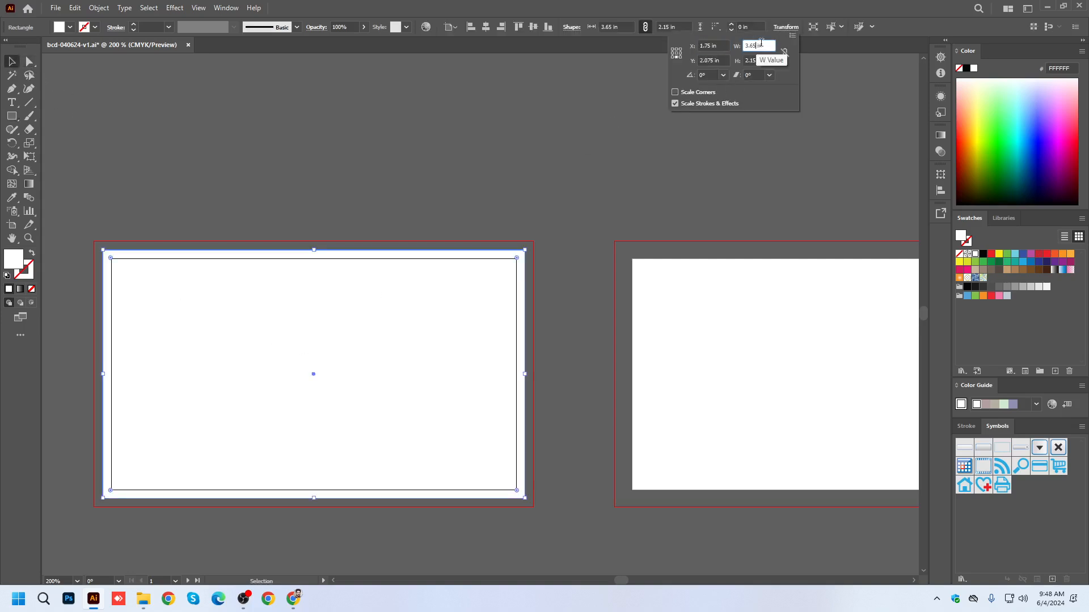
pyautogui.write('.8')
pyautogui.click(756, 59)
pyautogui.write('30')
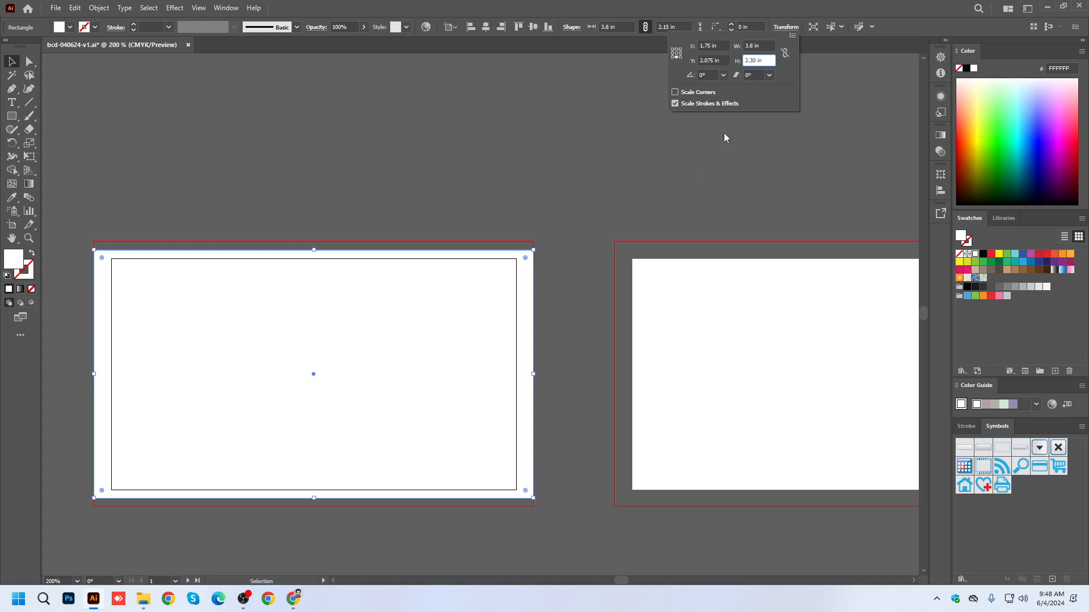
pyautogui.press('Return')
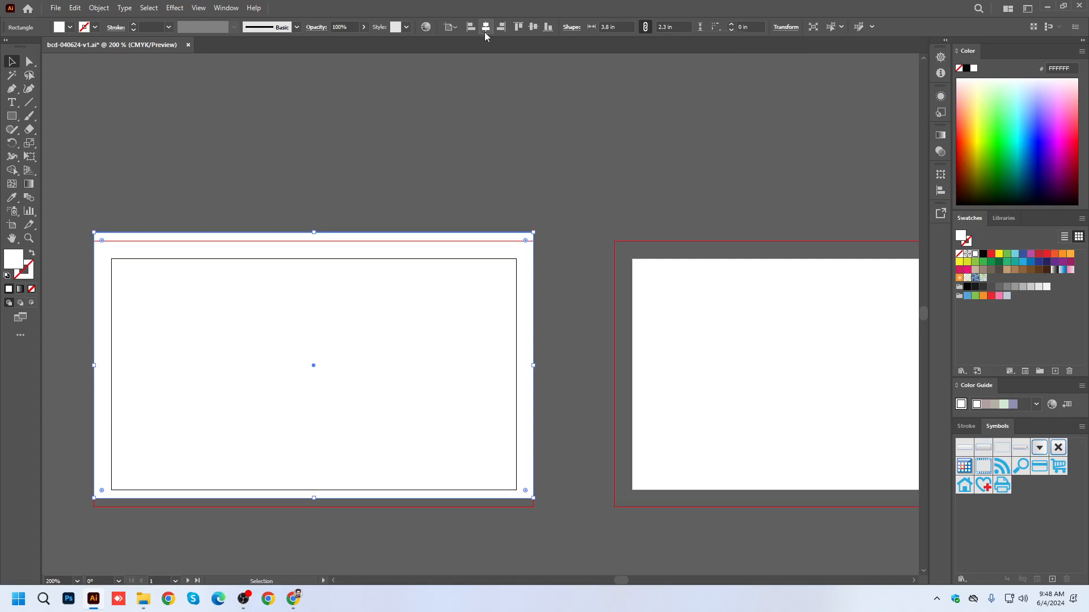
# Center the resized rectangle vertically on the first artboard and save the document.
pyautogui.click(533, 33)
pyautogui.click(656, 385)
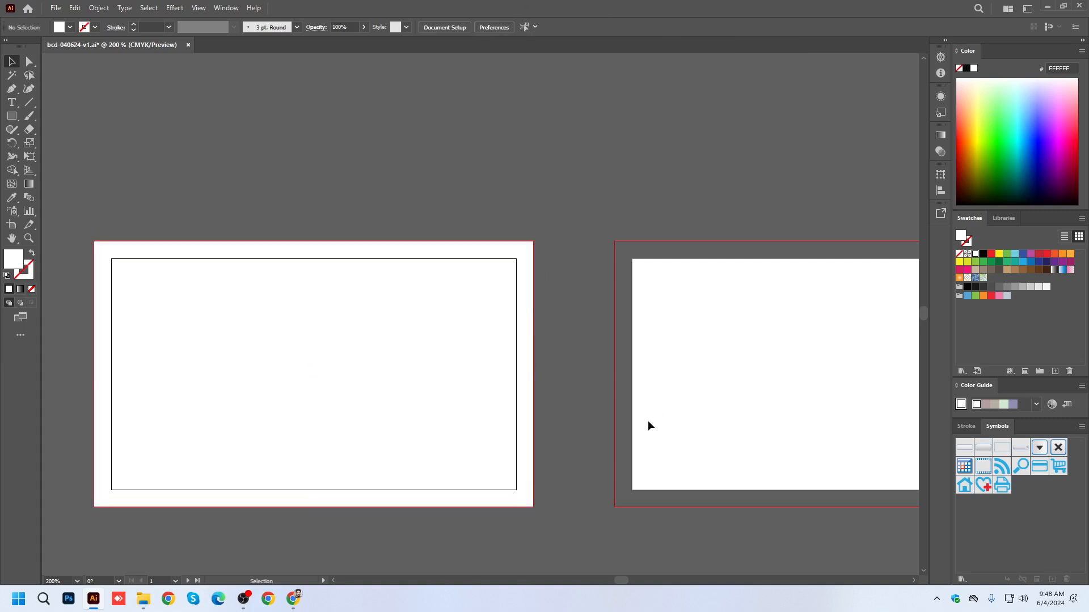
pyautogui.hotkey('ctrl', 's')
# Duplicate the background rectangle onto the second artboard so it fills the bleed area, and save the document.
pyautogui.scroll(-2, 278, 264)
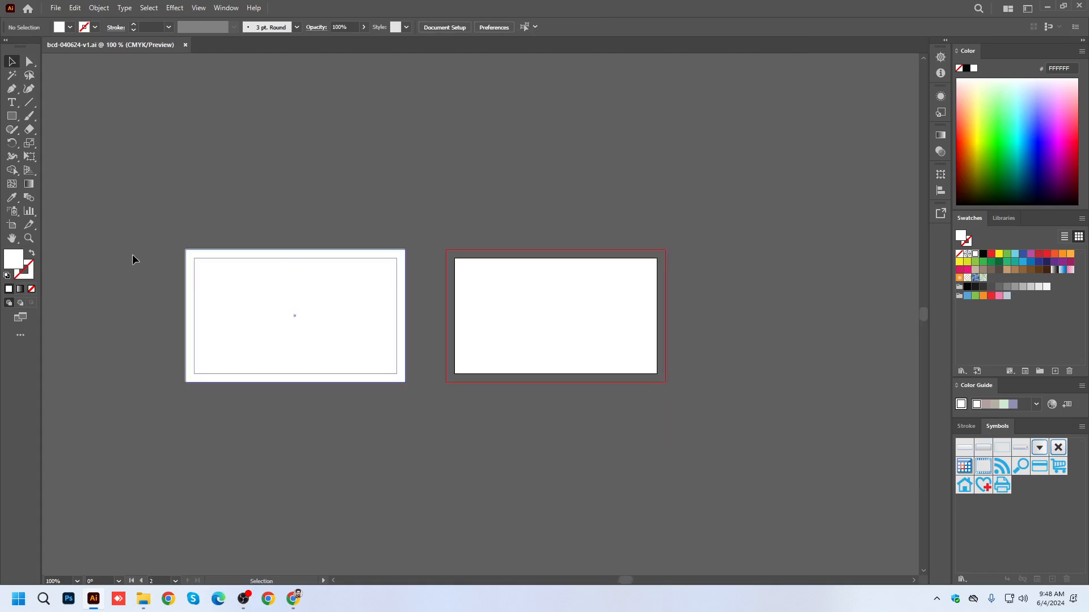
pyautogui.click(289, 311)
pyautogui.moveTo(265, 313); pyautogui.dragTo(524, 312)
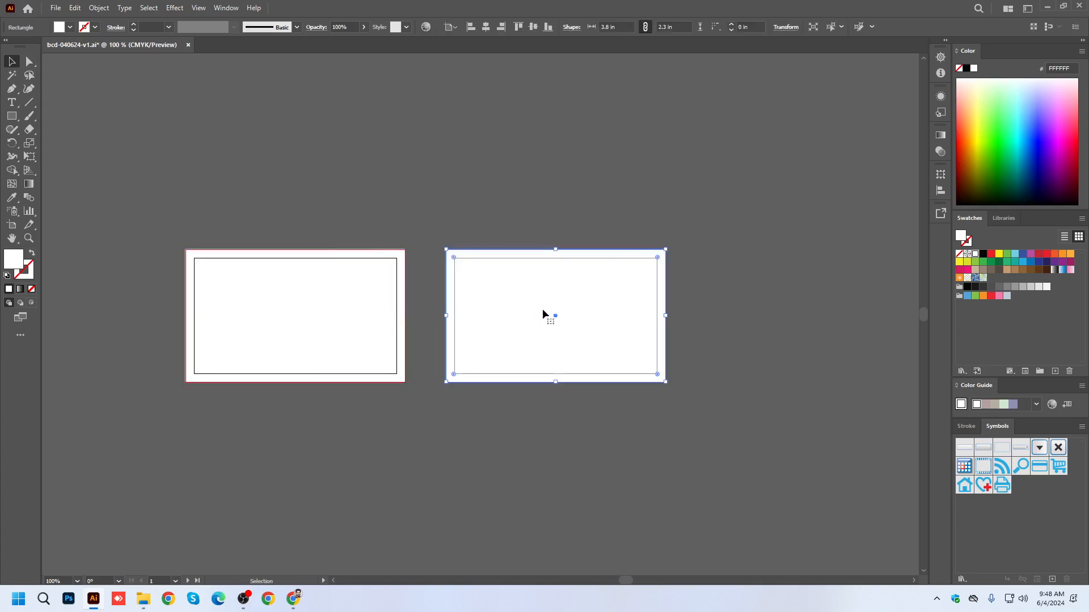
pyautogui.scroll(5, 486, 265)
pyautogui.scroll(-4, 307, 209)
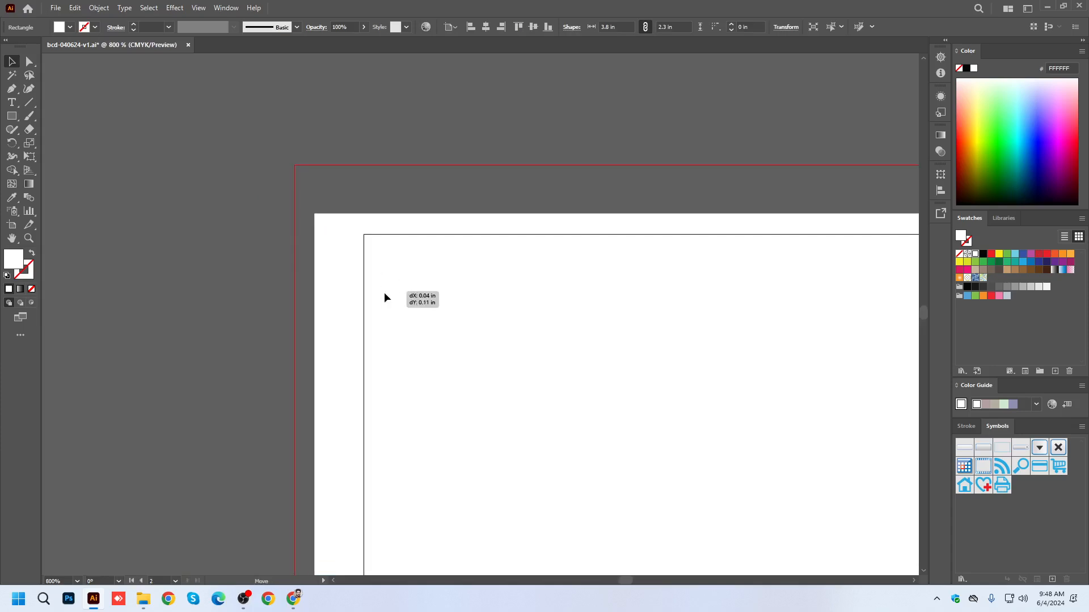
pyautogui.scroll(-3, 374, 269)
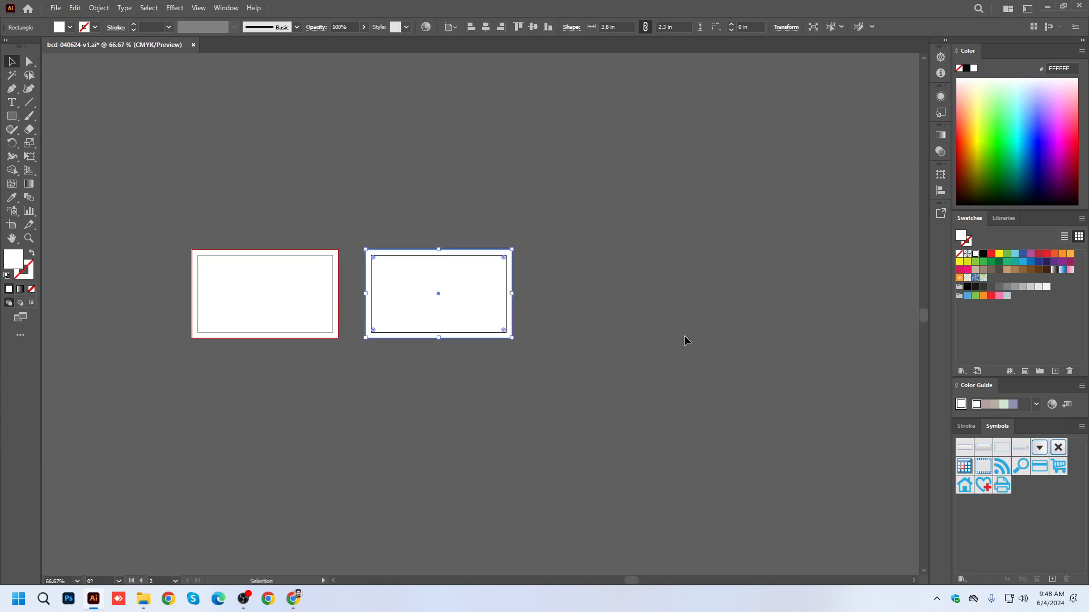
pyautogui.click(686, 340)
pyautogui.scroll(2, 192, 252)
pyautogui.hotkey('ctrl', 's')
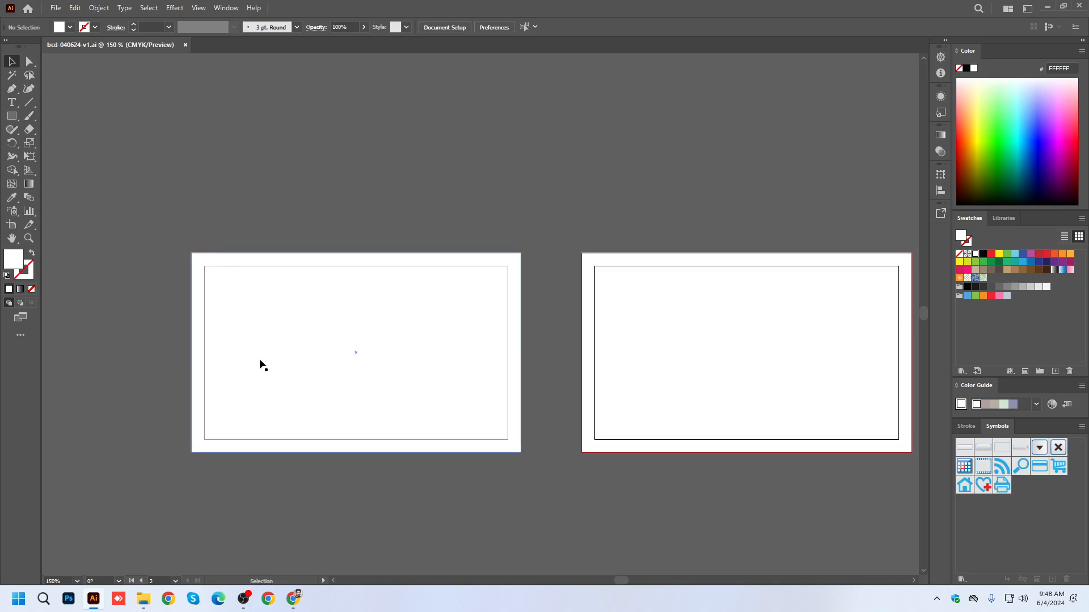
# Draw a white ellipse about 5.92 x 3.18 in in the empty space above the two artboards.
pyautogui.scroll(5, 209, 323)
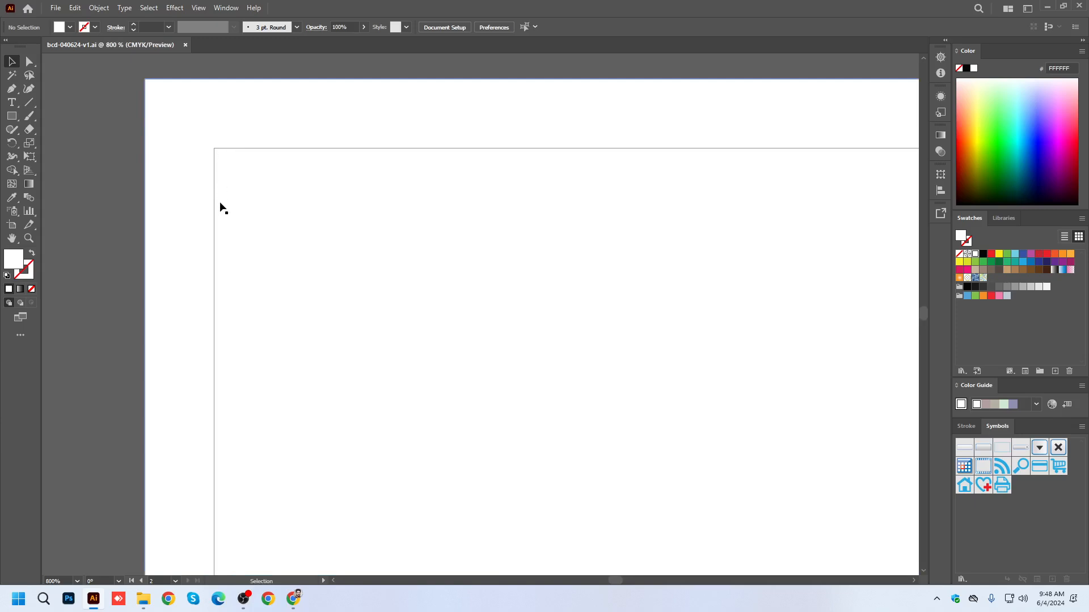
pyautogui.scroll(-4, 192, 226)
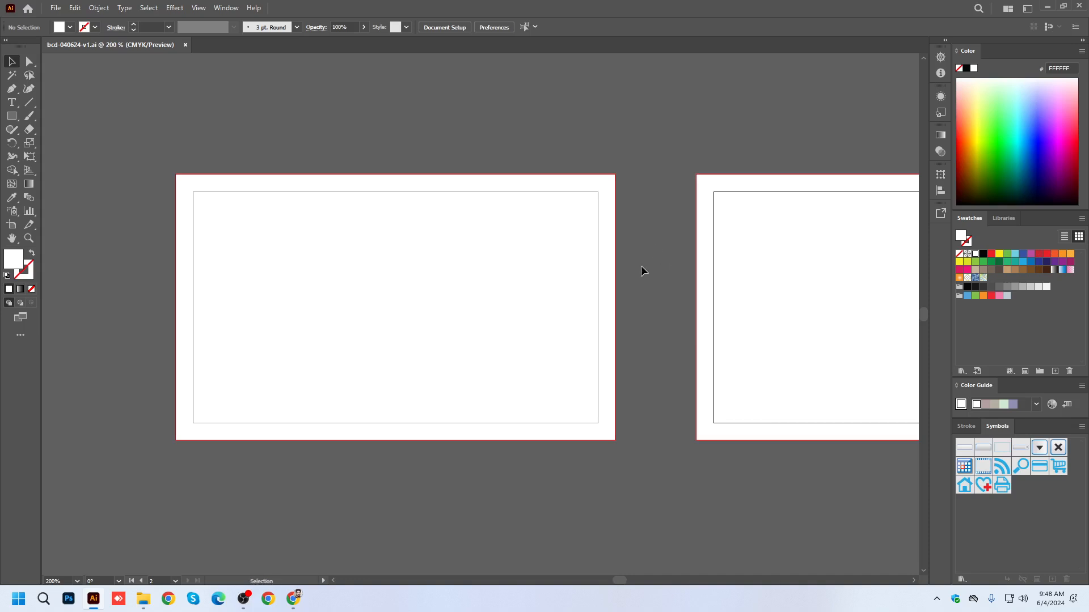
pyautogui.scroll(-4, 619, 351)
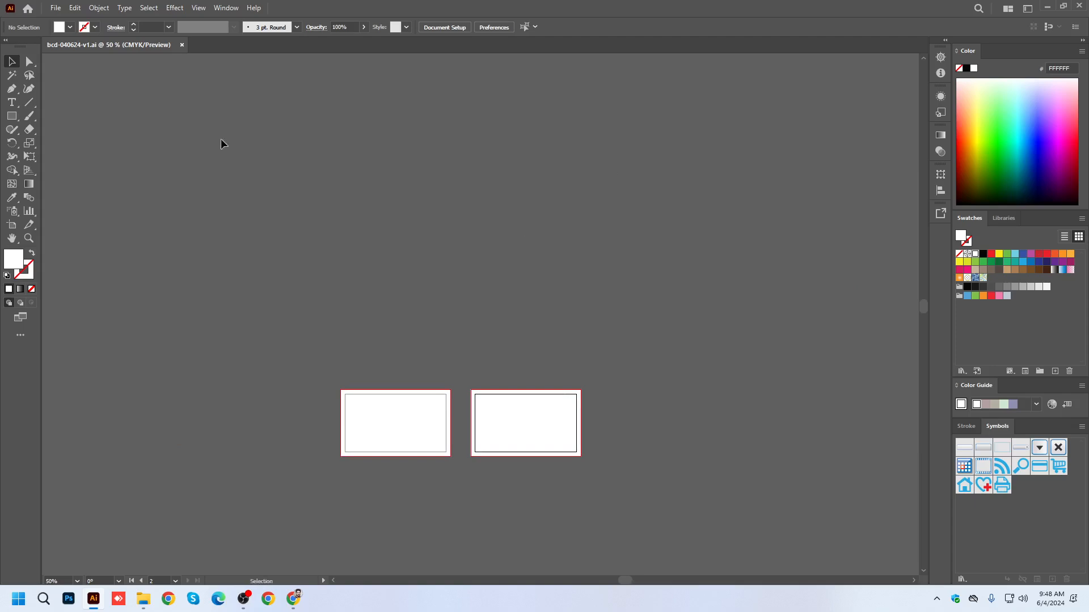
pyautogui.moveTo(12, 116); pyautogui.dragTo(31, 143)
pyautogui.moveTo(450, 203); pyautogui.dragTo(622, 293)
pyautogui.click(10, 62)
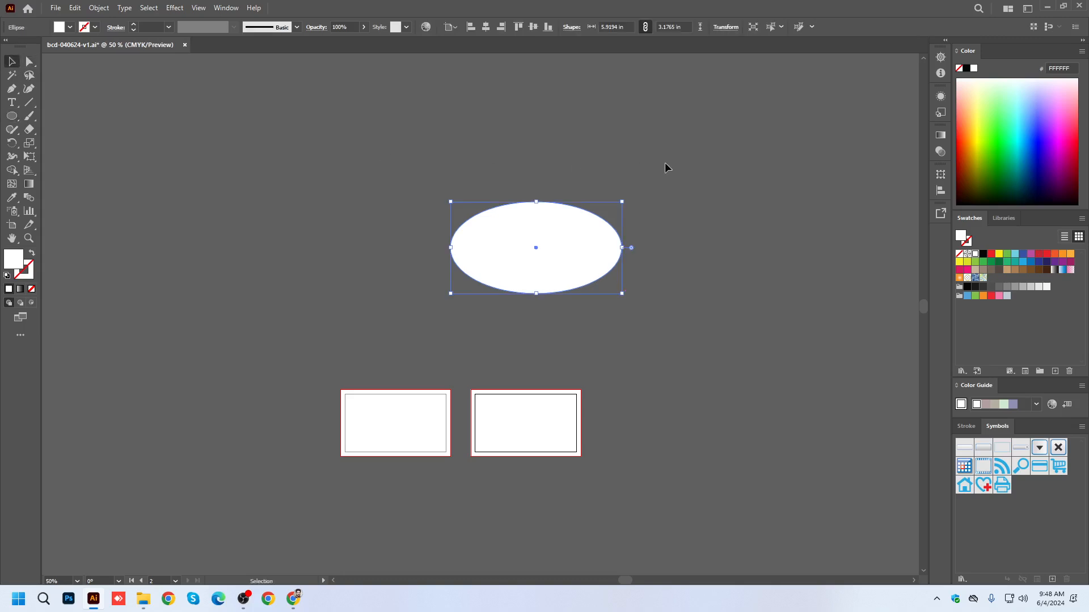
# Draw a white circle about 4.78 in across beside the ellipse and deselect it.
pyautogui.click(12, 116)
pyautogui.moveTo(296, 196); pyautogui.dragTo(403, 292)
pyautogui.press('v')
pyautogui.click(423, 226)
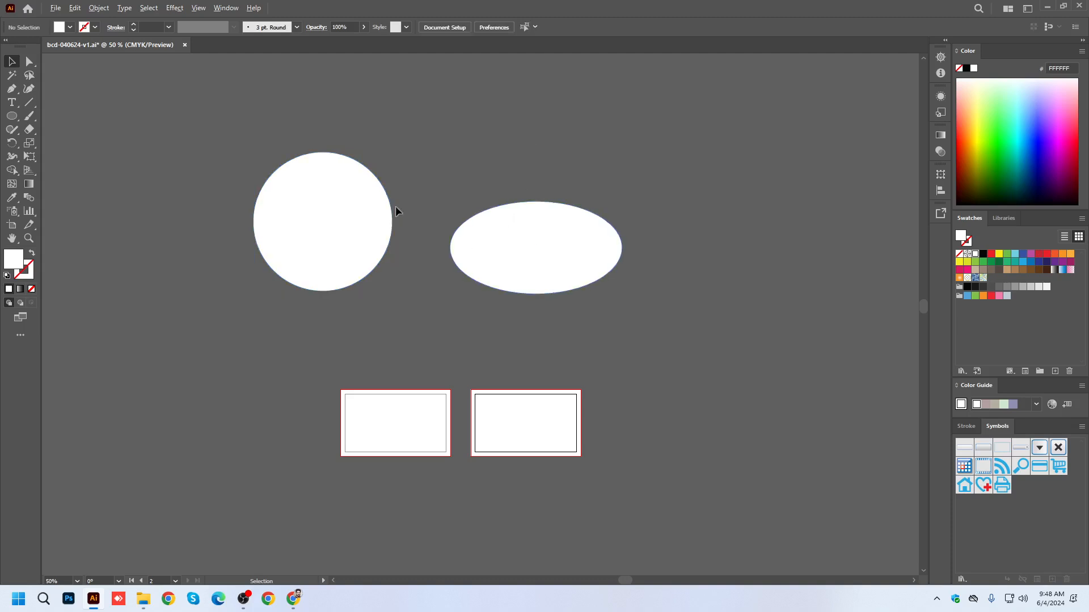
# Place a green (00C207) copy of the circle in front, scaled down about its center so a white ring surrounds it.
pyautogui.scroll(2, 340, 187)
pyautogui.click(340, 198)
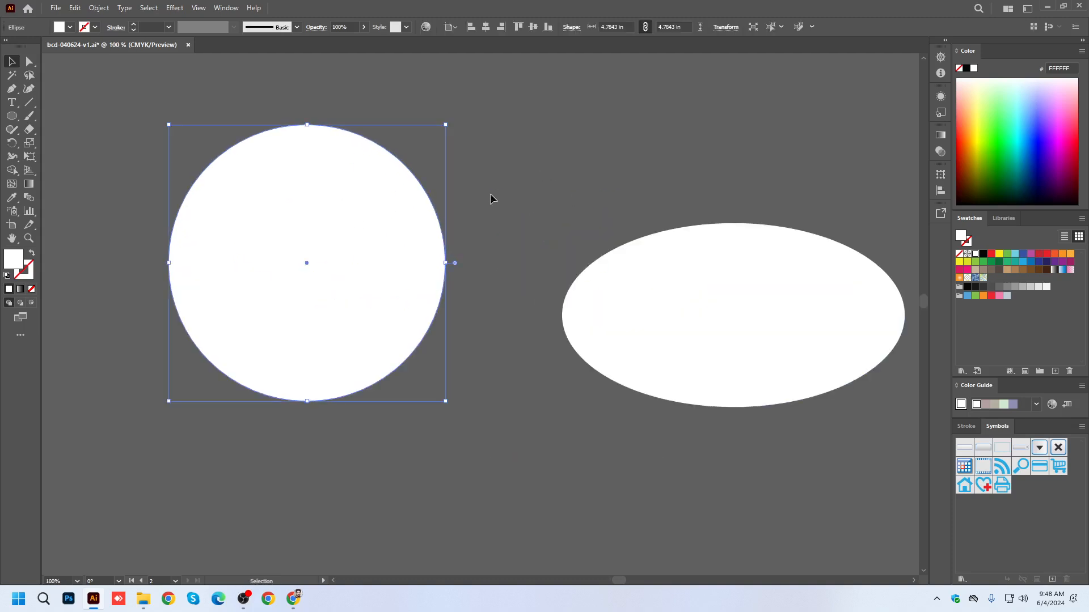
pyautogui.click(998, 154)
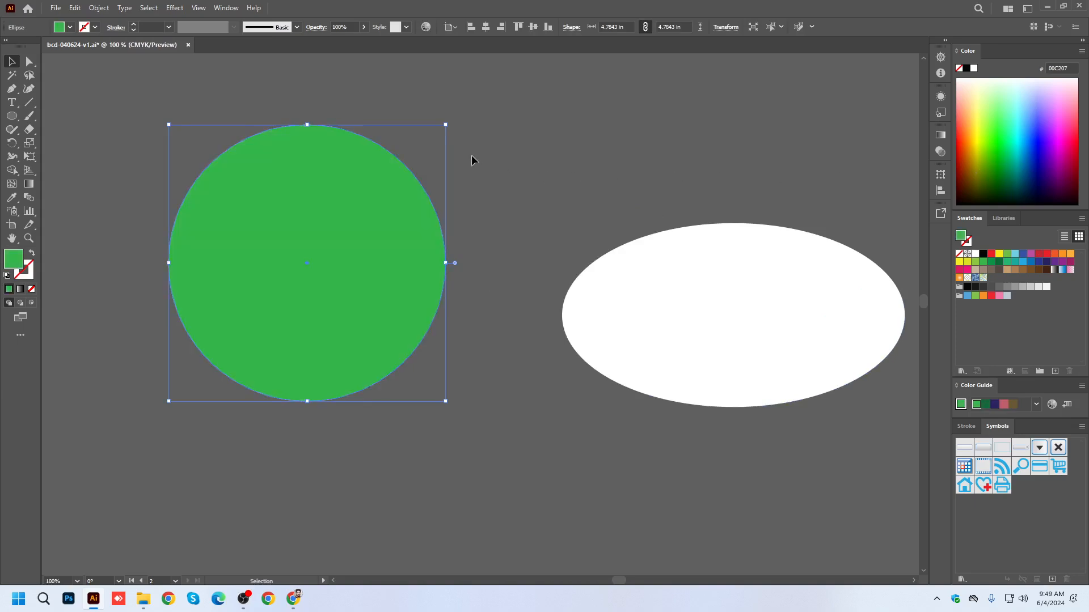
pyautogui.moveTo(445, 125); pyautogui.dragTo(401, 149)
pyautogui.hotkey('ctrl', 'shift', 'a')
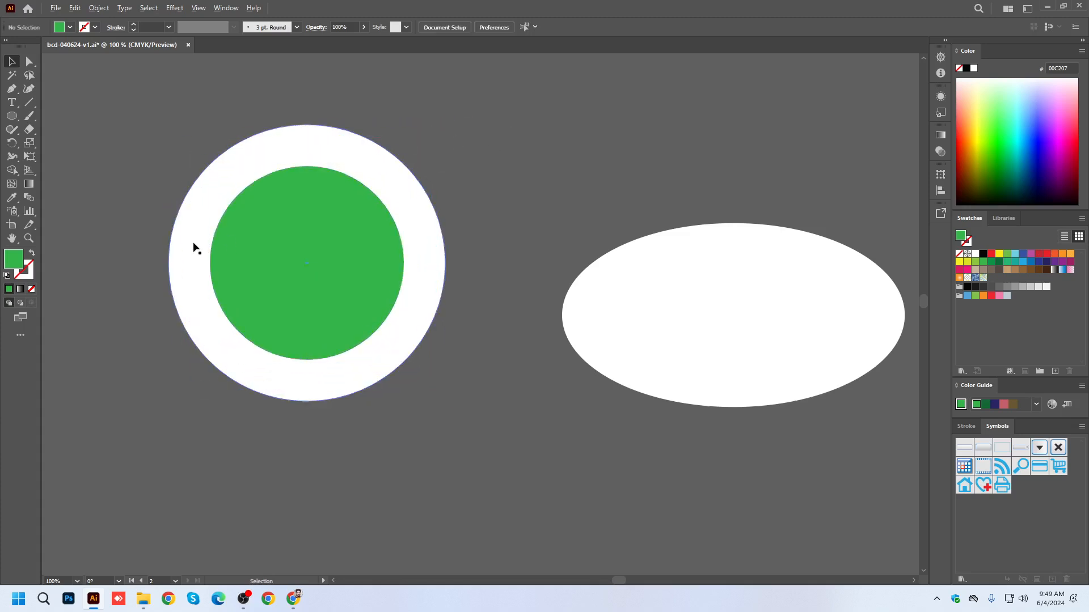
# Draw a green rectangle about 5.25 x 2.35 in above the white ellipse.
pyautogui.scroll(-2, 195, 246)
pyautogui.click(12, 116)
pyautogui.click(56, 117)
pyautogui.moveTo(393, 133); pyautogui.dragTo(547, 207)
pyautogui.press('v')
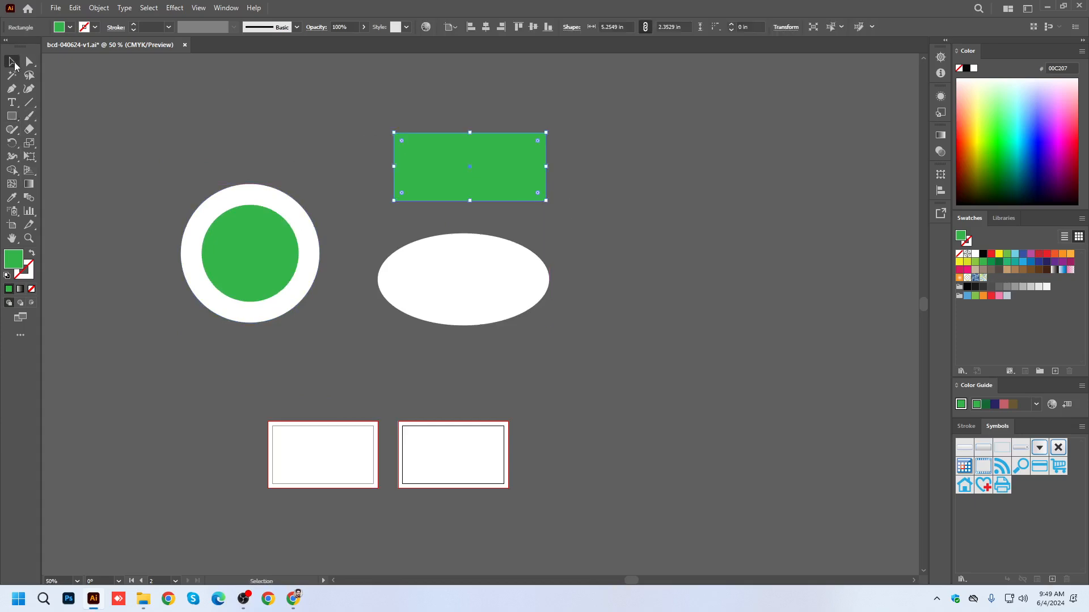
# Place a blue (1F91FF) copy of the ellipse in front, scaled down about its center to about 4.57 x 2.45 in.
pyautogui.scroll(2, 453, 124)
pyautogui.press('a')
pyautogui.click(467, 380)
pyautogui.scroll(-2, 748, 389)
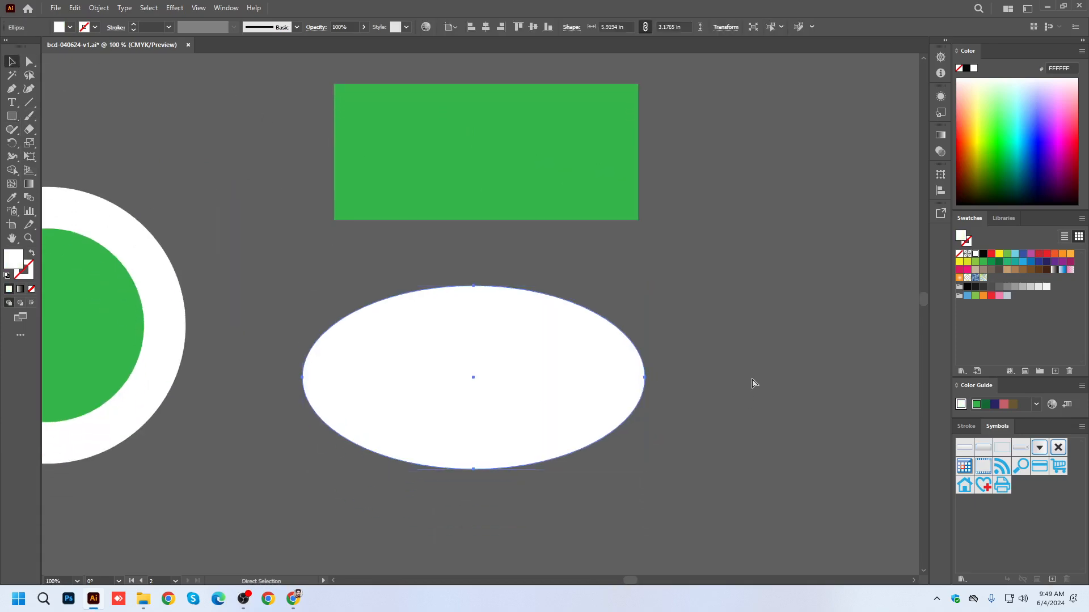
pyautogui.press('v')
pyautogui.click(1028, 127)
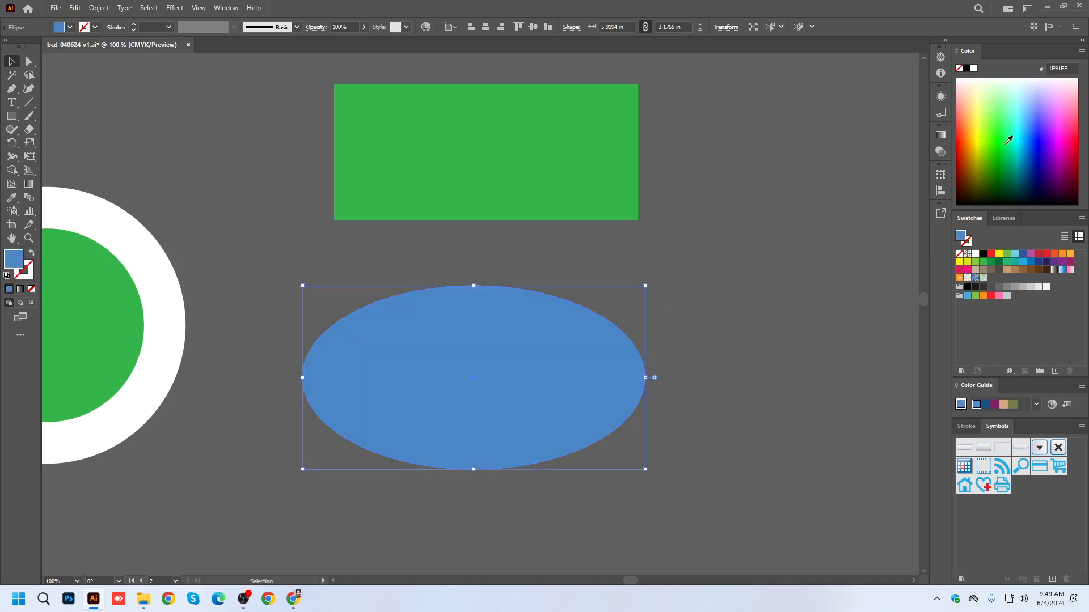
pyautogui.moveTo(644, 285); pyautogui.dragTo(606, 307)
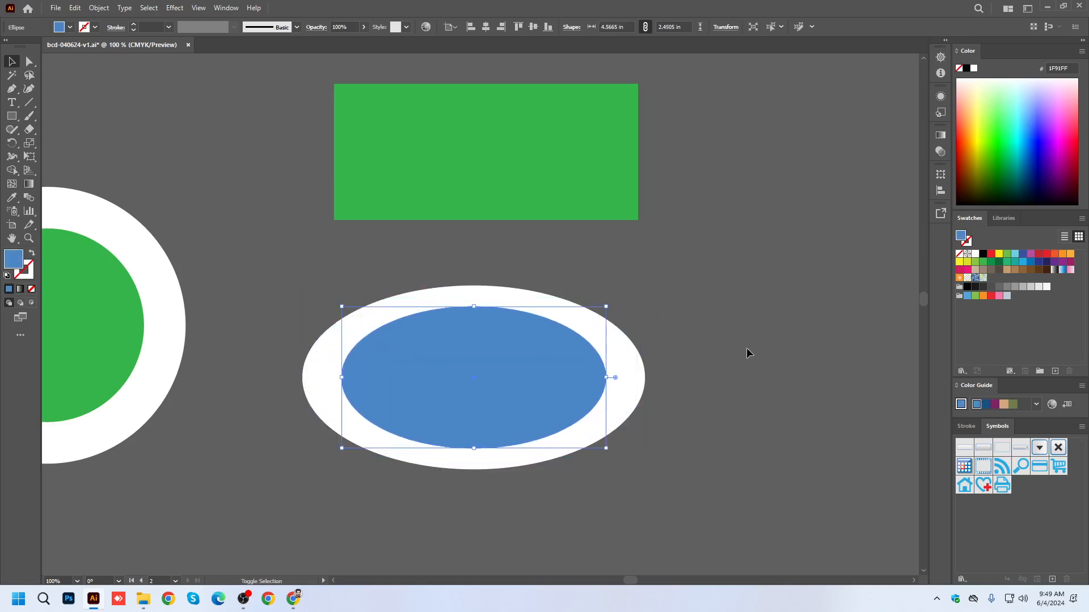
pyautogui.click(743, 377)
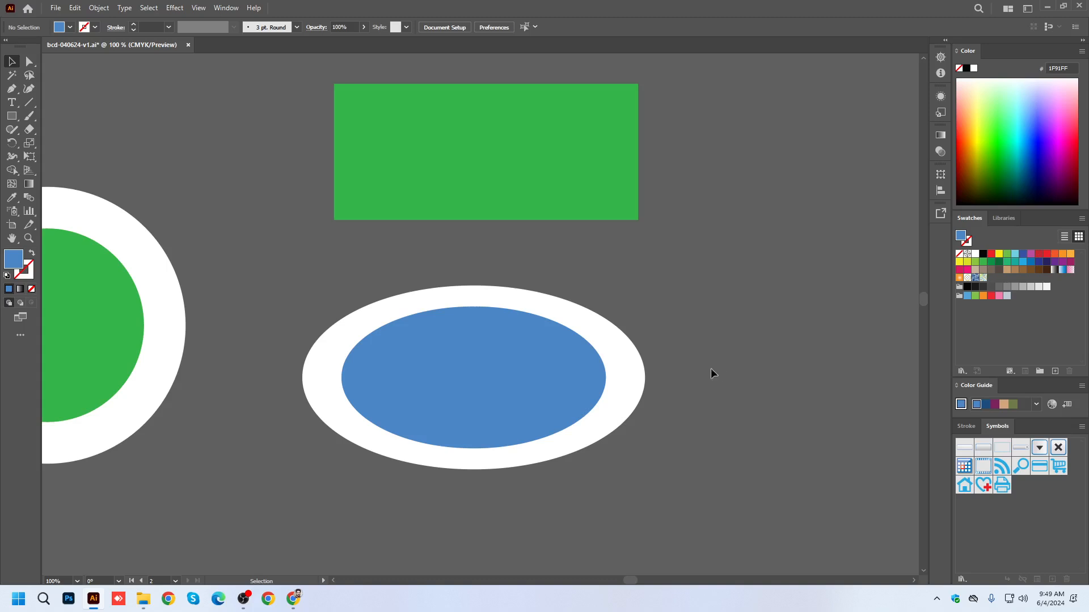
pyautogui.scroll(2, 435, 421)
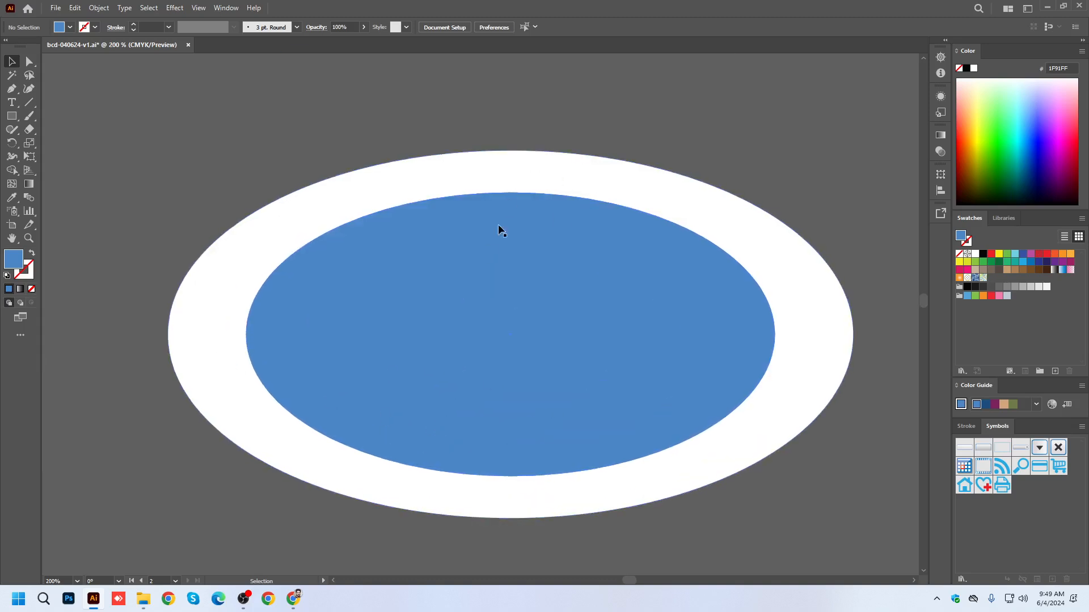
# Place a light blue (7EFFF9) copy of the green rectangle in front, scaled down about its center to about 3.79 x 1.70 in, and deselect it.
pyautogui.scroll(-3, 408, 410)
pyautogui.click(438, 218)
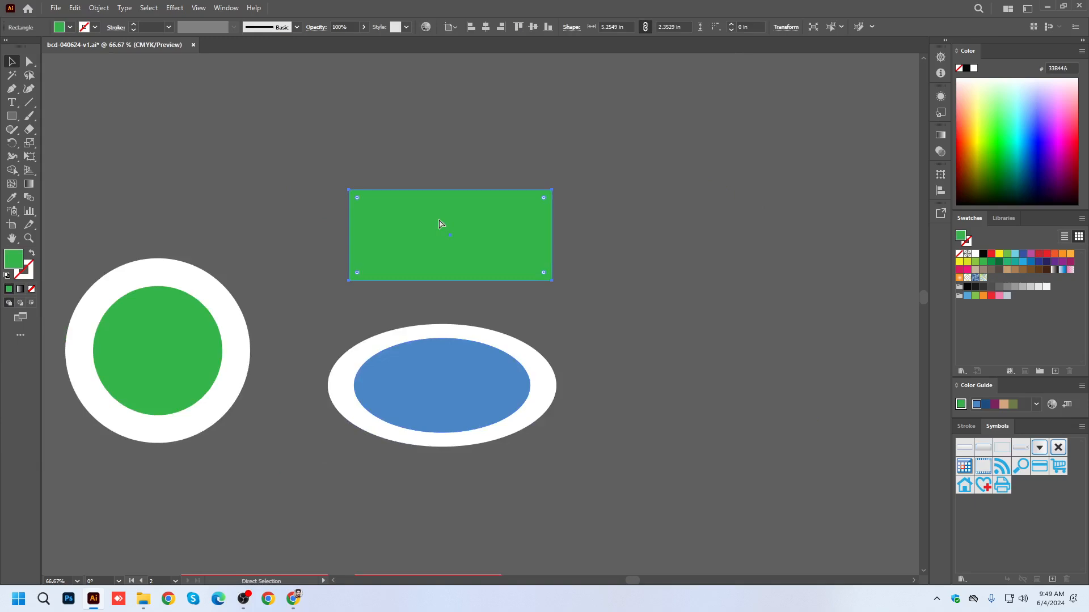
pyautogui.moveTo(553, 190); pyautogui.dragTo(525, 203)
pyautogui.click(1015, 110)
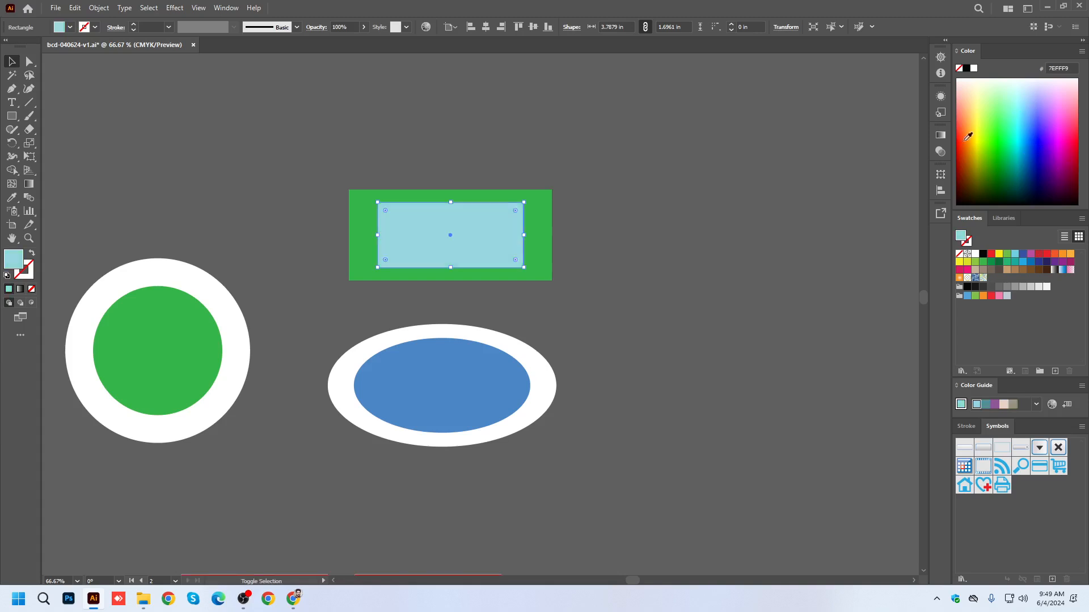
pyautogui.click(641, 192)
pyautogui.scroll(2, 477, 193)
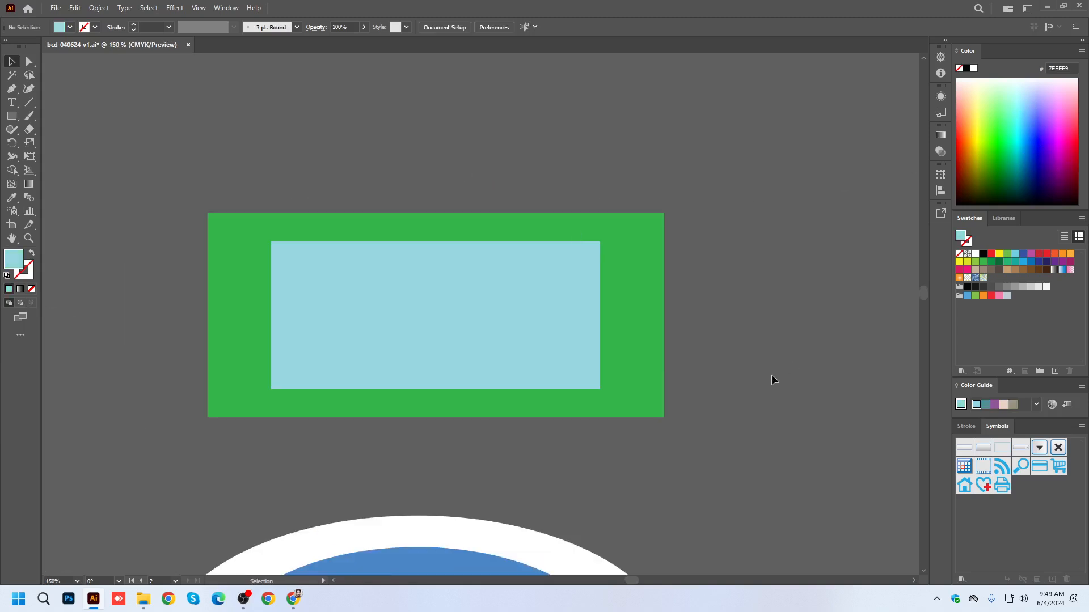
pyautogui.scroll(-3, 601, 226)
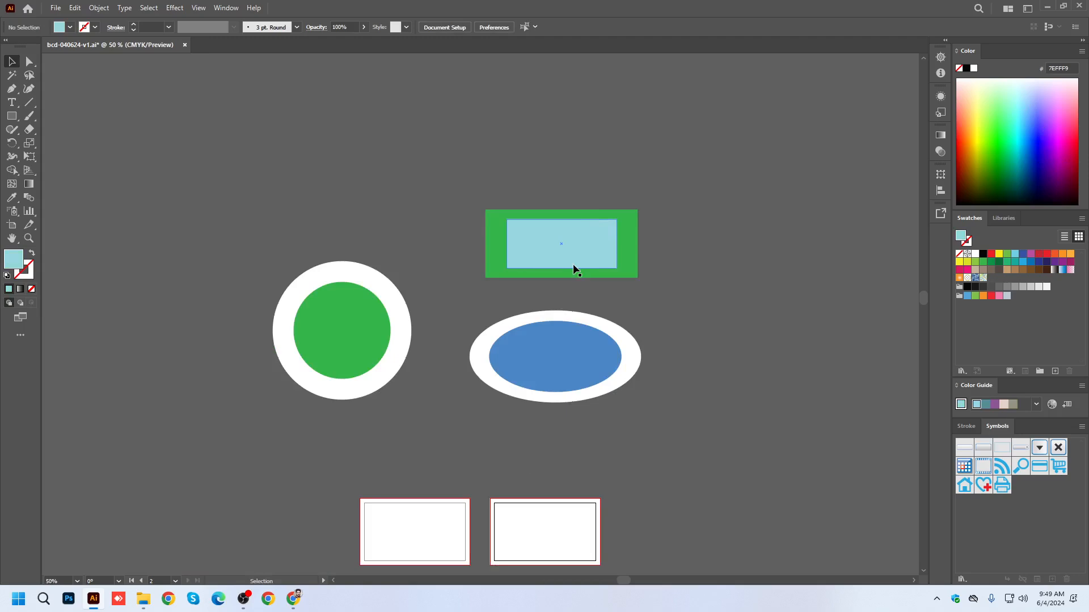
pyautogui.moveTo(254, 226); pyautogui.dragTo(385, 390)
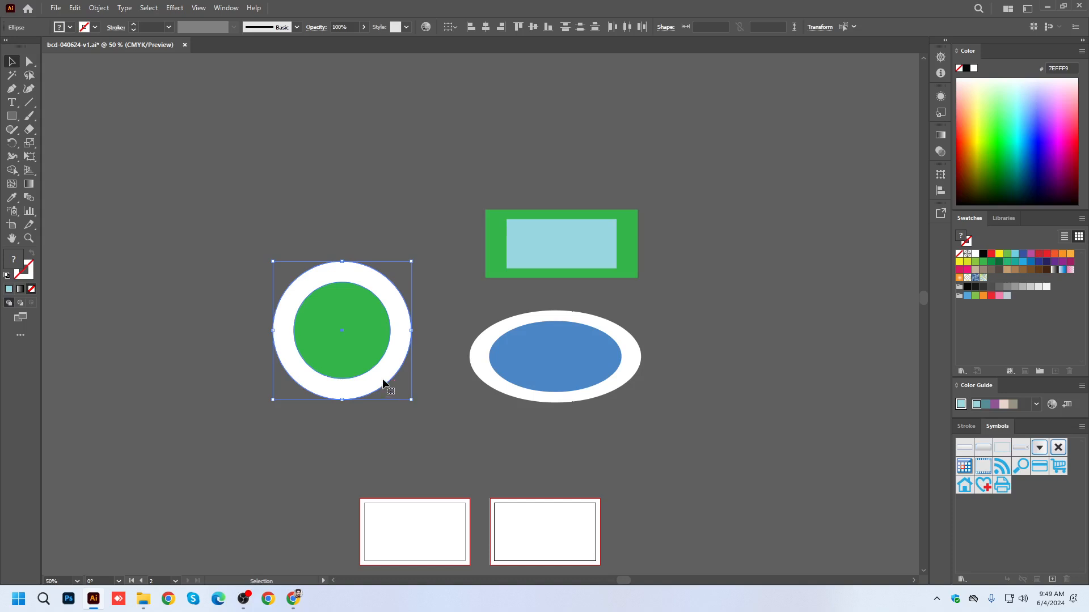
pyautogui.click(176, 8)
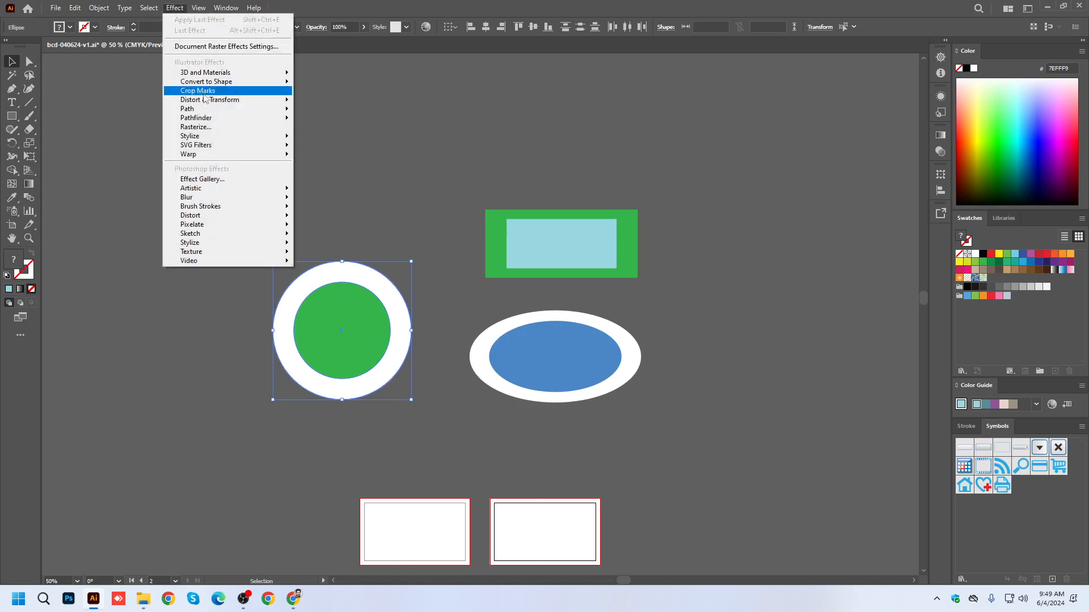
pyautogui.moveTo(219, 100)
pyautogui.click(348, 139)
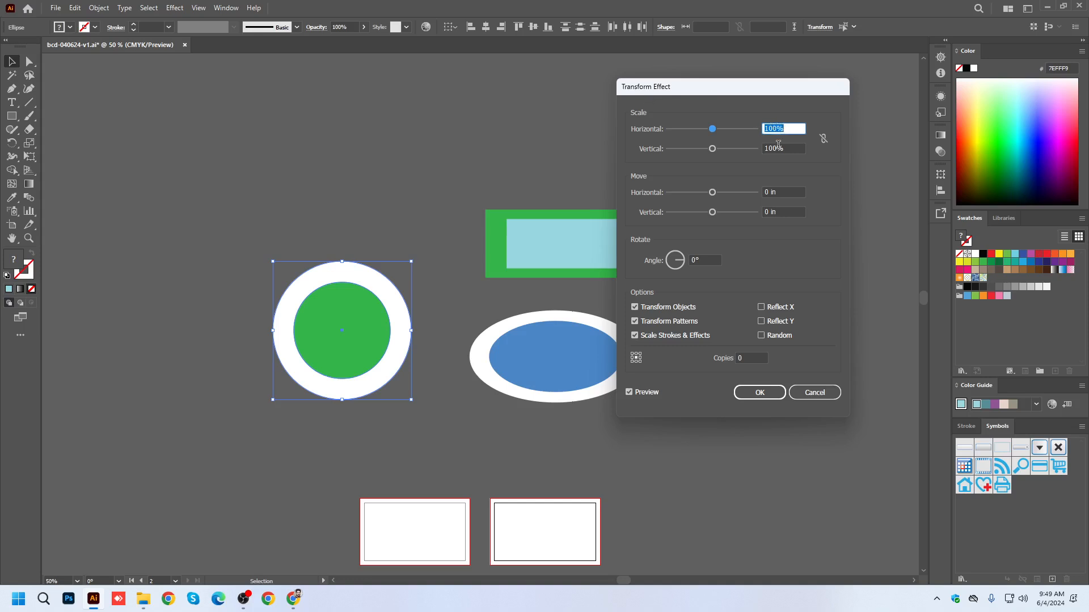
pyautogui.click(822, 393)
pyautogui.click(117, 121)
# Sketch a closed freeform shape about 5.30 x 3.46 in above the circle with the Pencil tool and fill it green (00C242).
pyautogui.moveTo(259, 147); pyautogui.dragTo(242, 185)
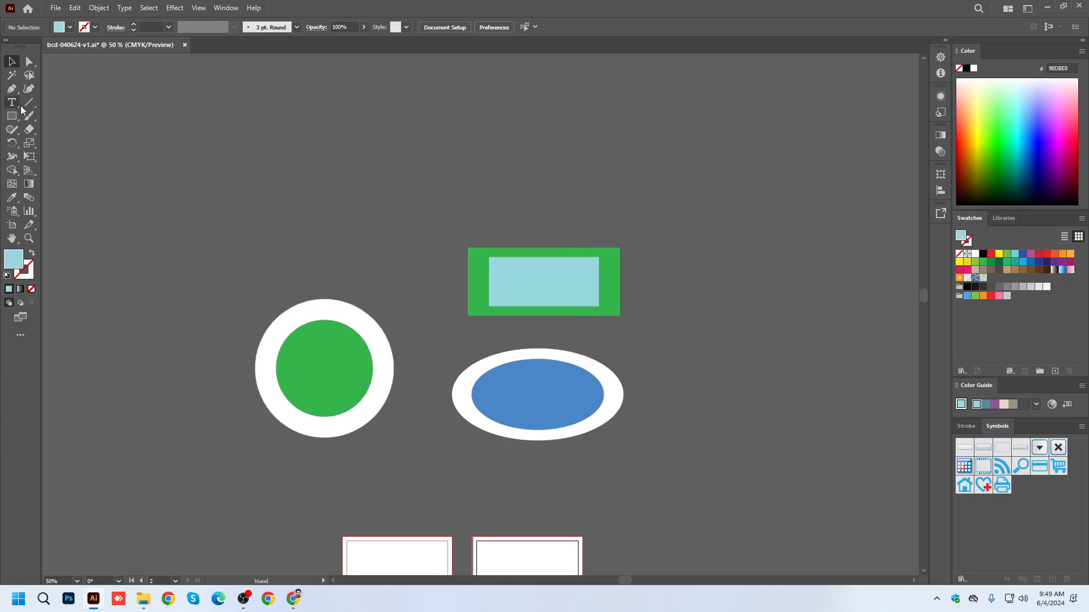
pyautogui.moveTo(10, 136); pyautogui.dragTo(54, 147)
pyautogui.moveTo(349, 180)
pyautogui.mouseDown()
pyautogui.moveTo(426, 129)
pyautogui.moveTo(329, 220)
pyautogui.moveTo(303, 176)
pyautogui.moveTo(351, 181)
pyautogui.mouseUp()
pyautogui.press('v')
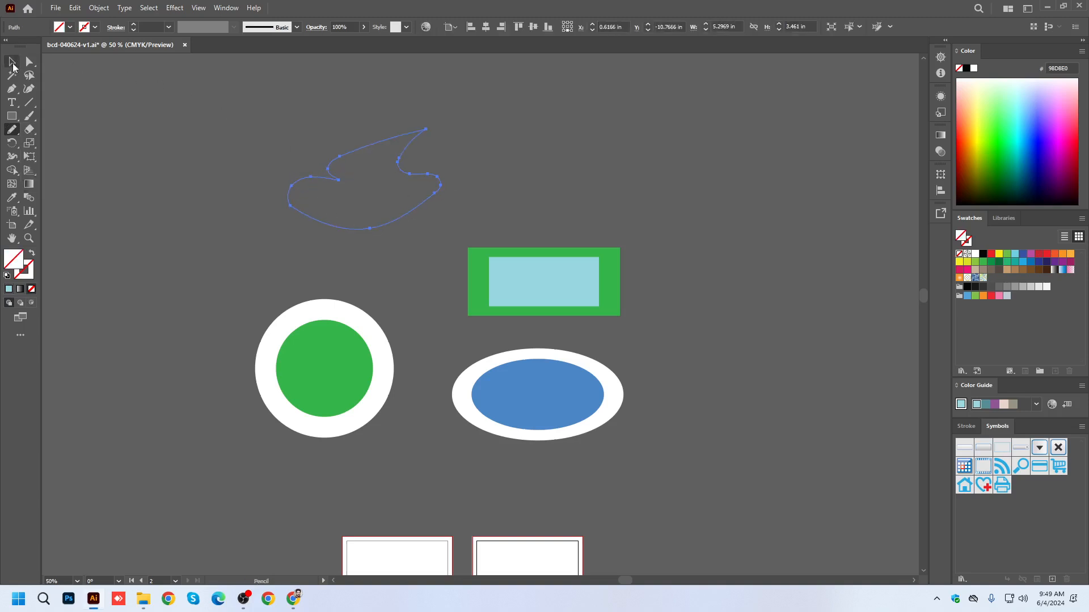
pyautogui.click(1007, 152)
pyautogui.click(525, 199)
pyautogui.scroll(1, 379, 152)
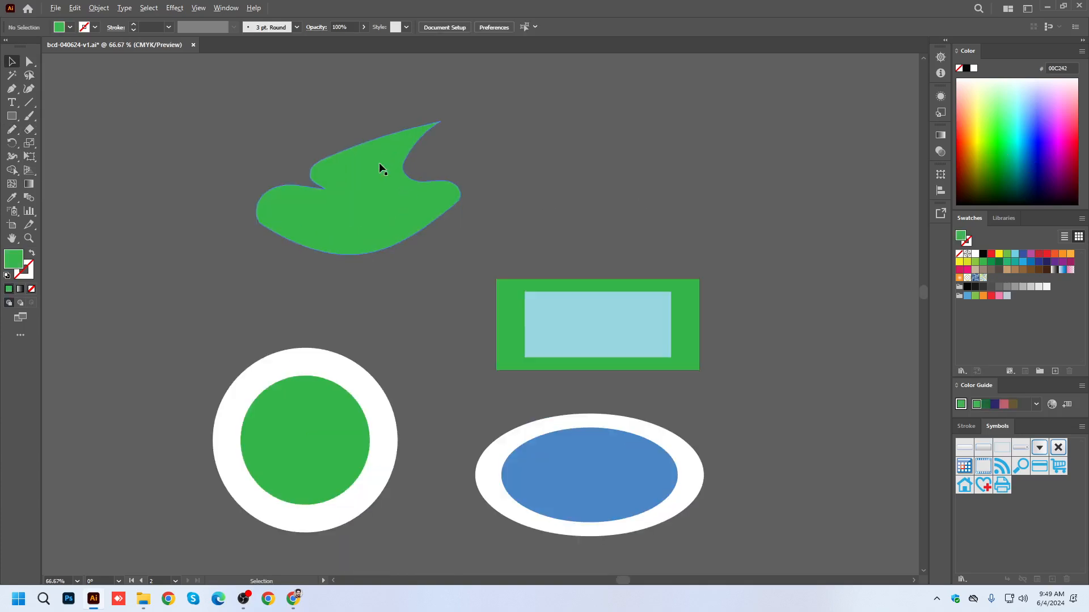
pyautogui.scroll(1, 371, 193)
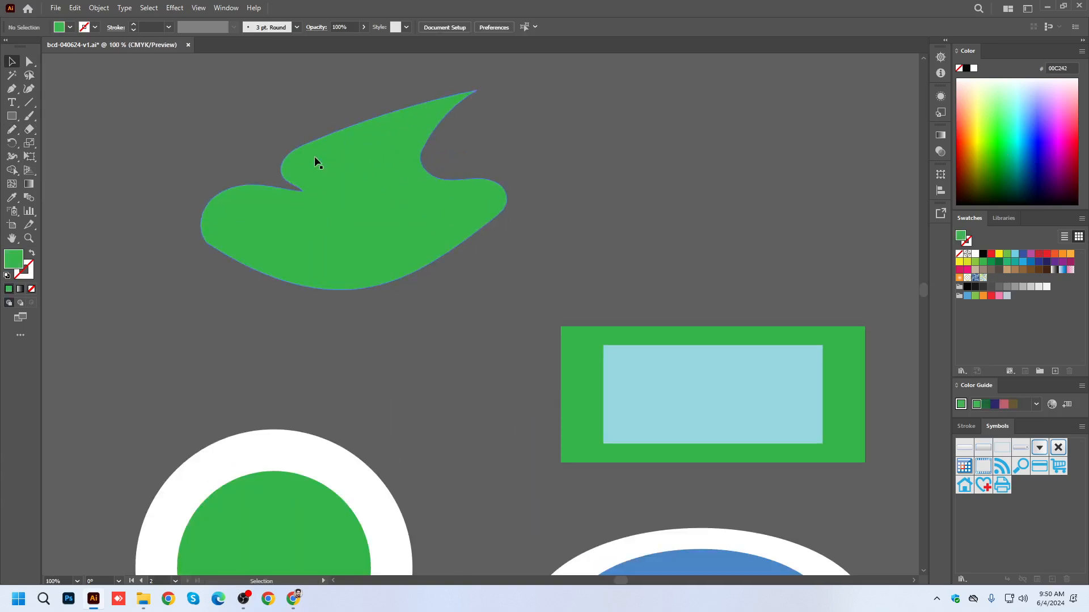
pyautogui.scroll(-3, 327, 193)
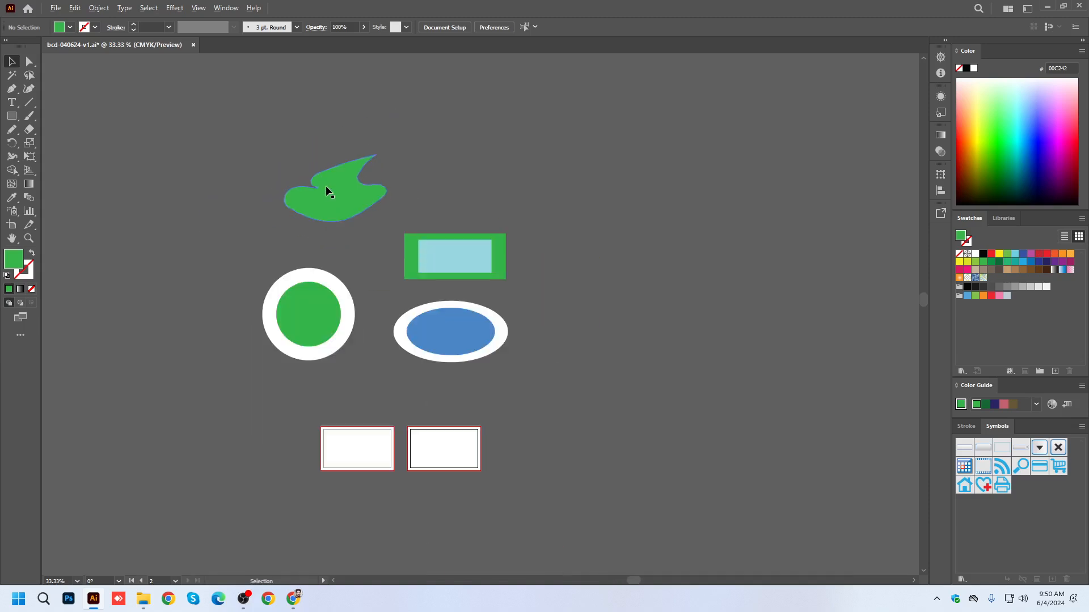
# Delete all the demonstration shapes above the two artboards.
pyautogui.moveTo(582, 384); pyautogui.dragTo(587, 386)
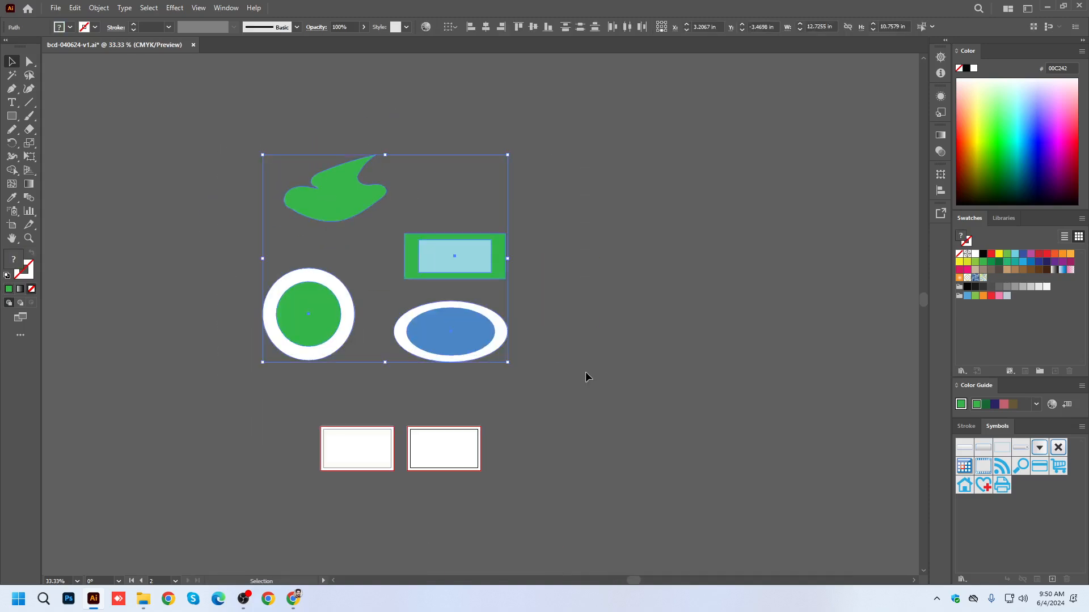
pyautogui.press('Delete')
# Select the white background rectangle on the first artboard and open Offset Path for it, moving the dialog clear of the card.
pyautogui.scroll(4, 416, 471)
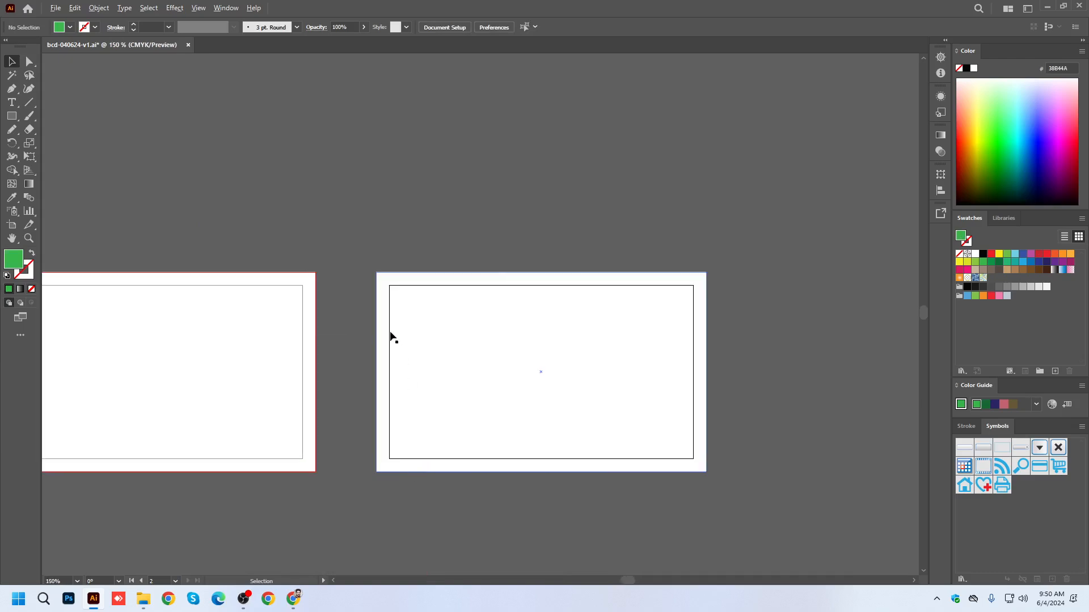
pyautogui.scroll(1, 707, 437)
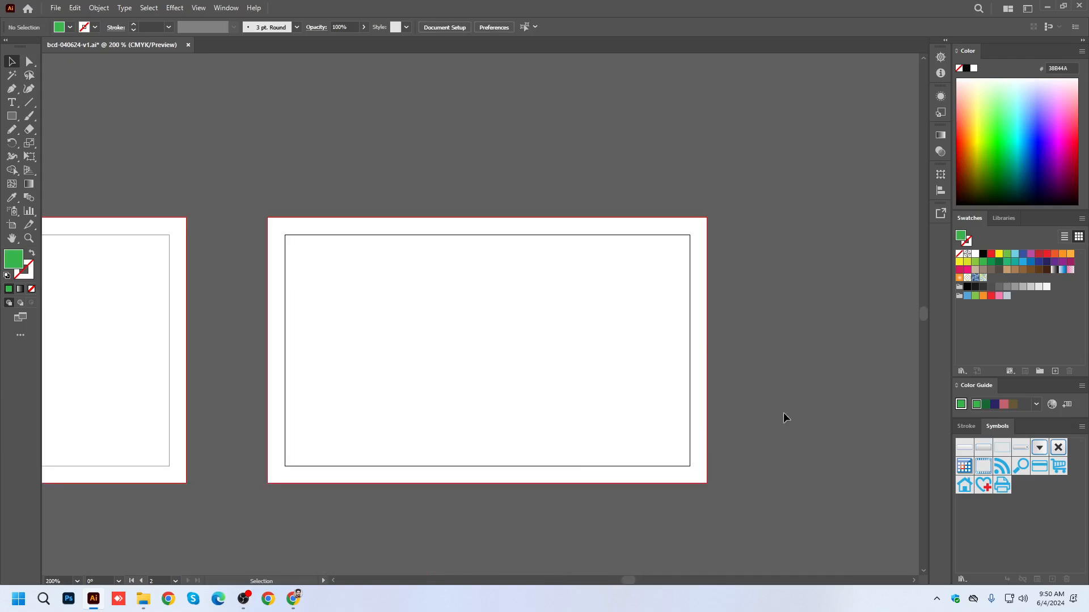
pyautogui.scroll(-2, 786, 345)
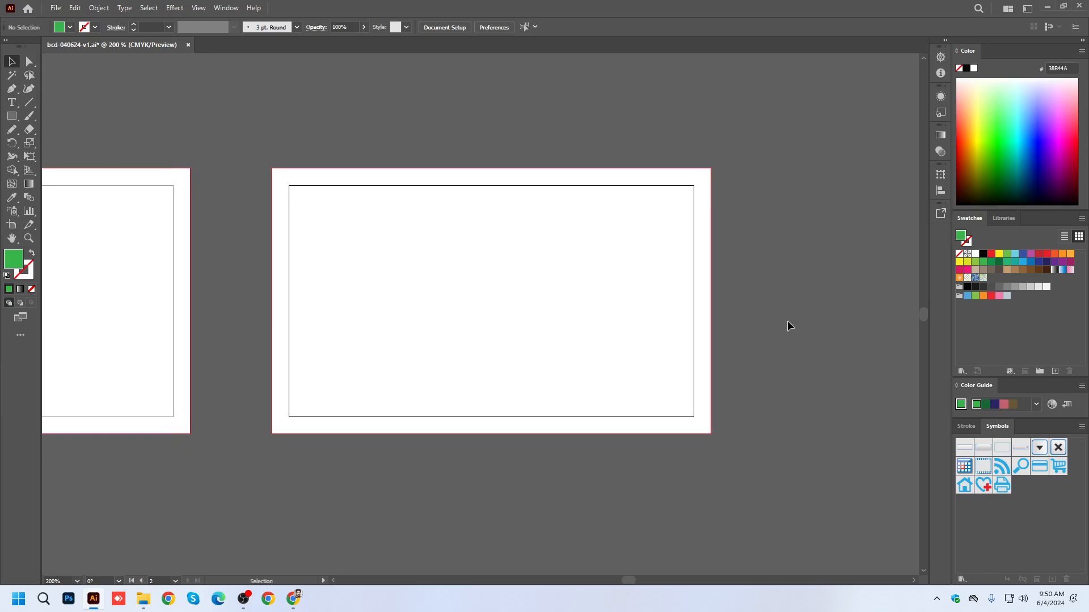
pyautogui.press('space')
pyautogui.moveTo(208, 236); pyautogui.dragTo(799, 304)
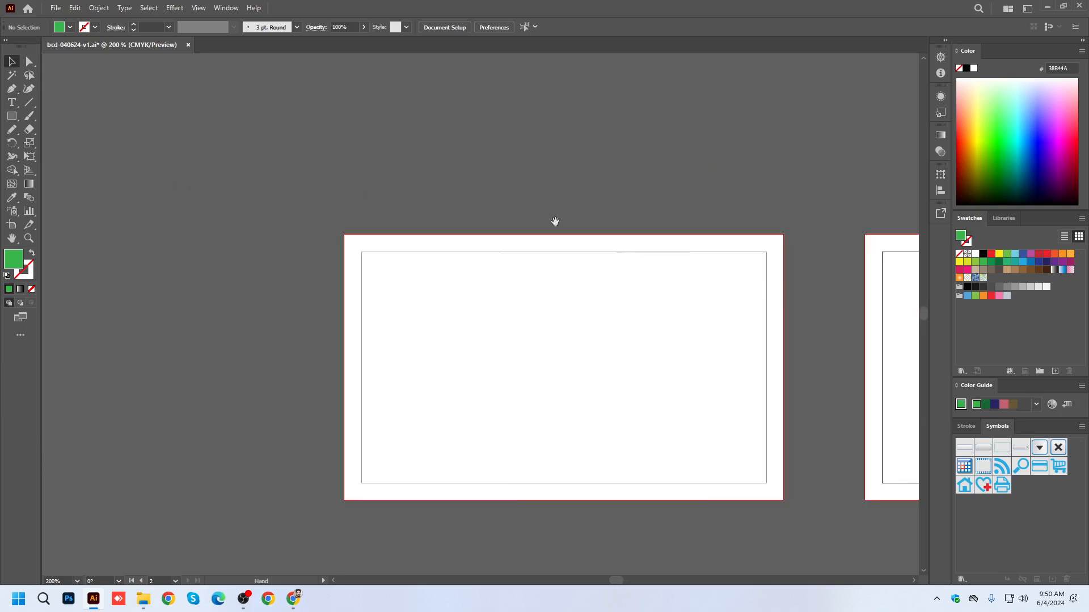
pyautogui.moveTo(461, 336); pyautogui.dragTo(357, 271)
pyautogui.click(332, 220)
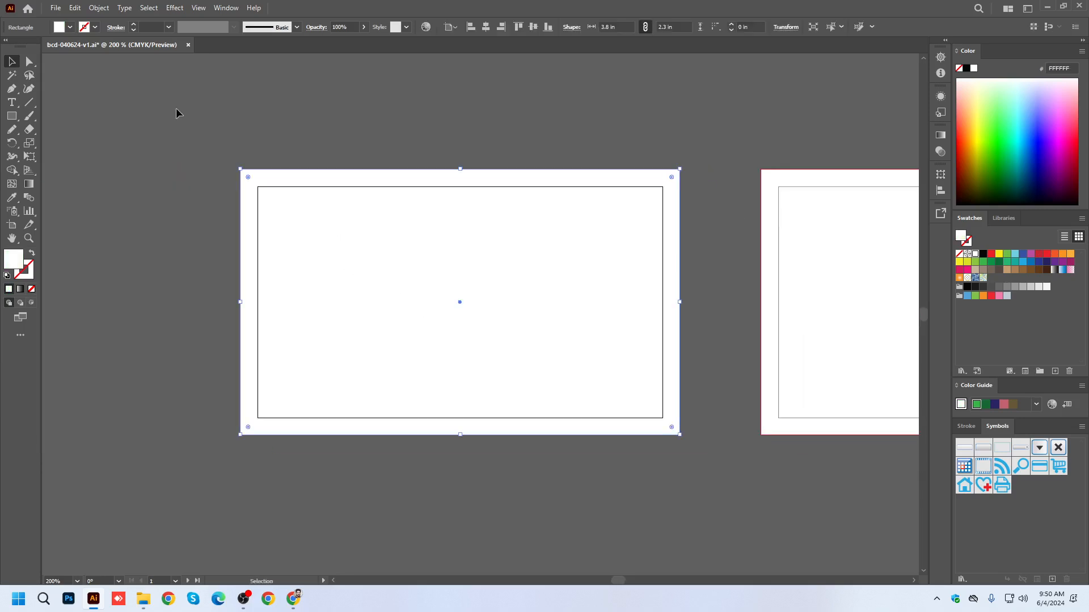
pyautogui.click(97, 8)
pyautogui.moveTo(119, 296)
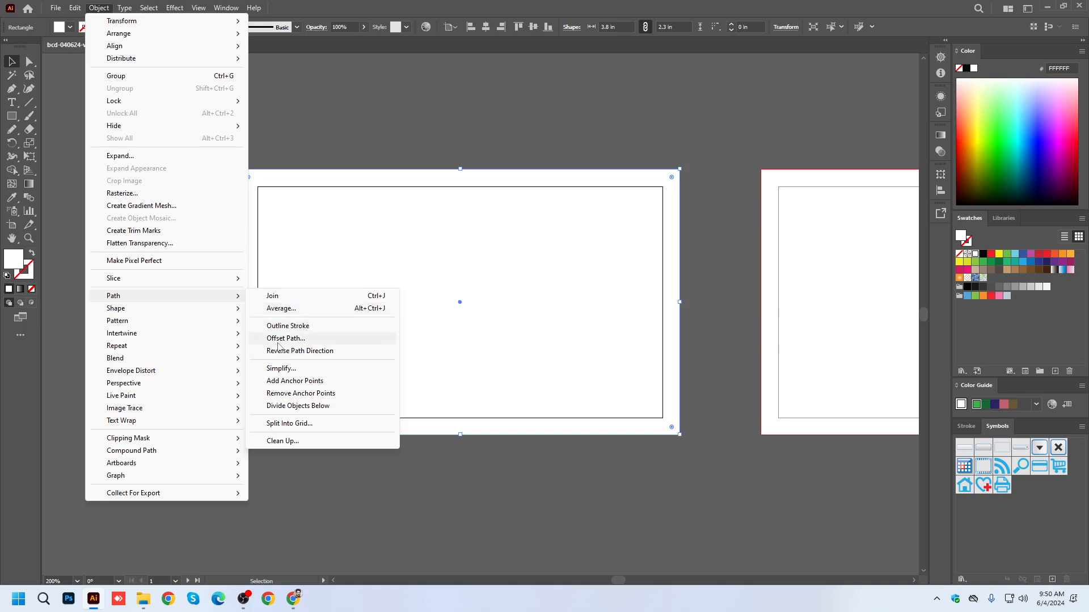
pyautogui.click(362, 123)
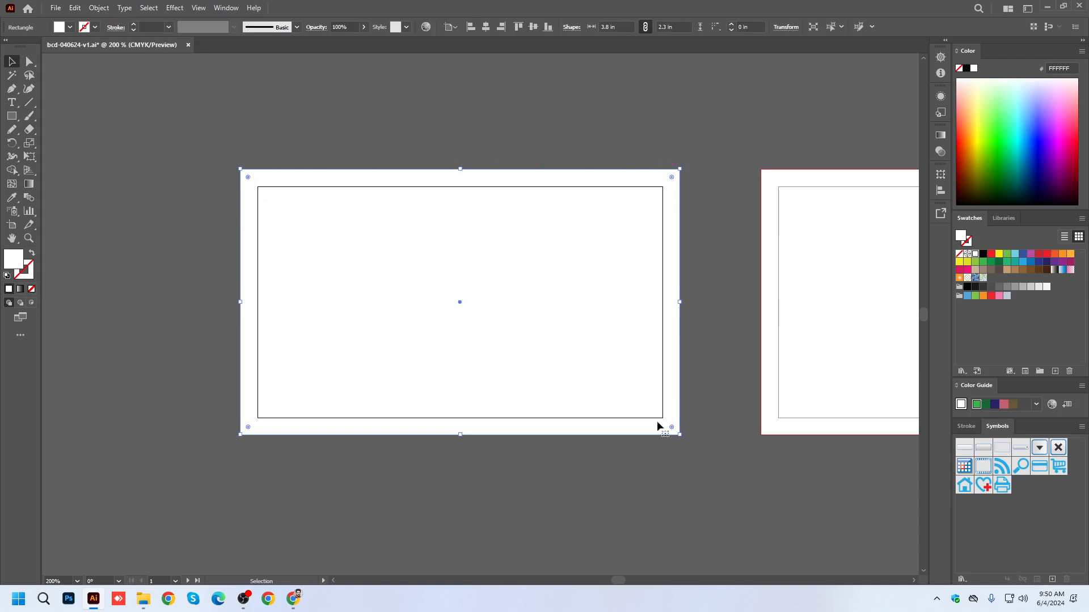
pyautogui.click(99, 8)
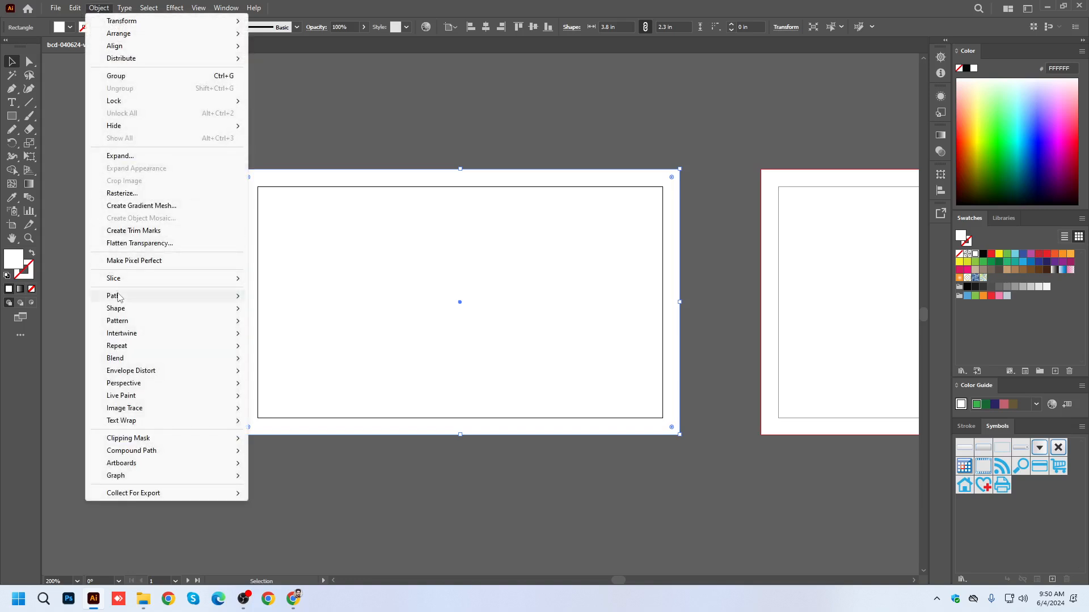
pyautogui.moveTo(120, 297)
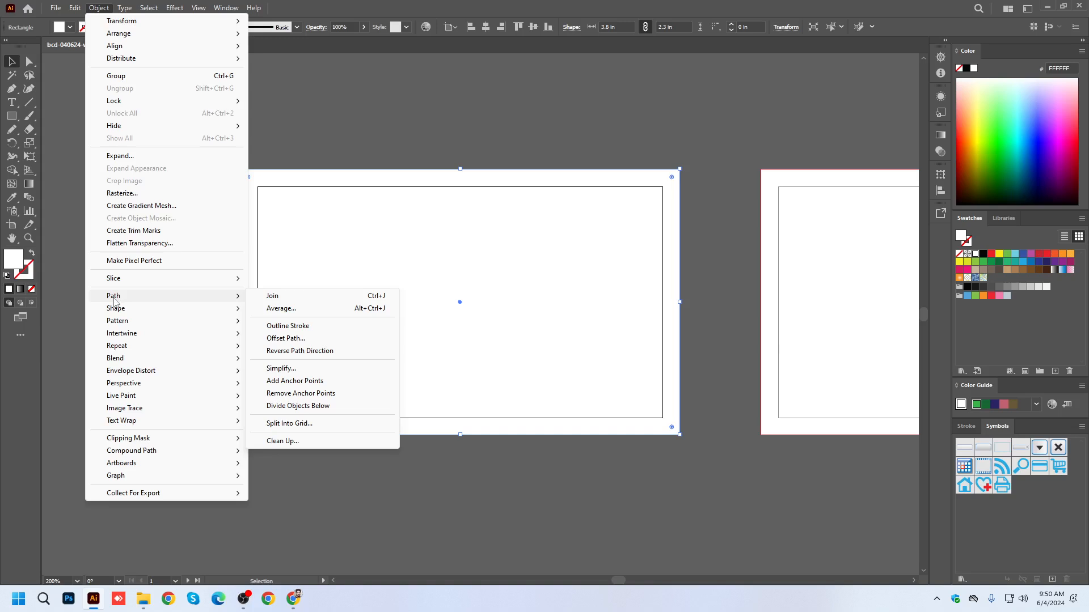
pyautogui.click(297, 338)
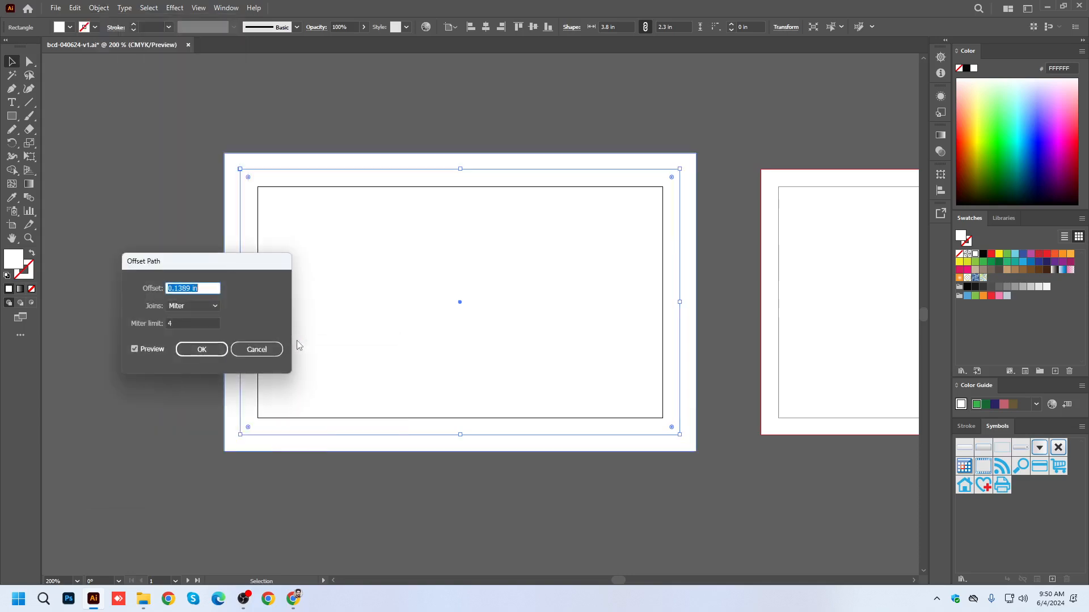
pyautogui.moveTo(277, 264); pyautogui.dragTo(873, 131)
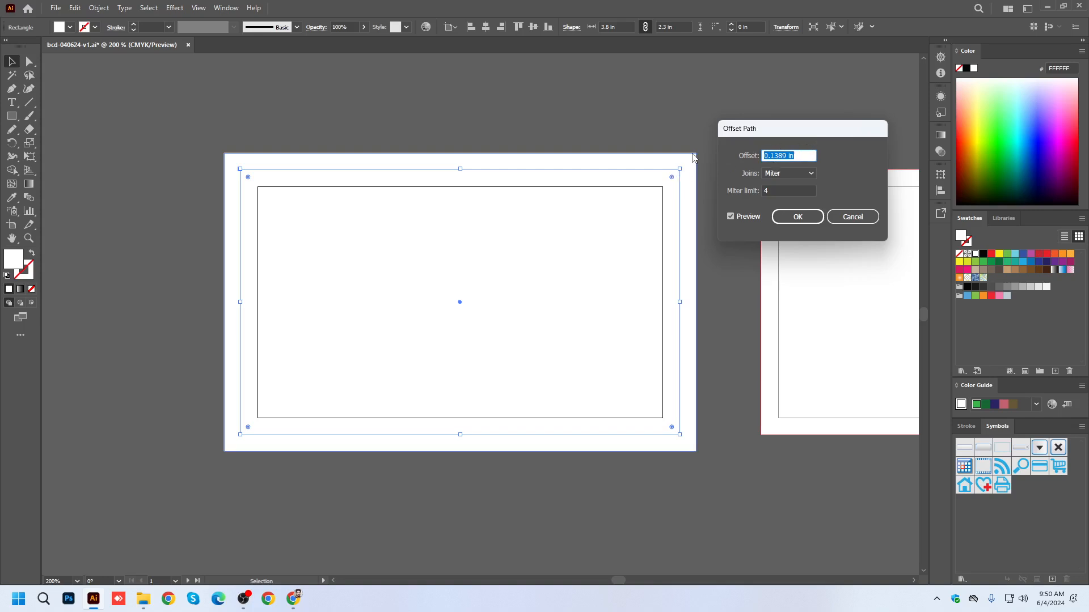
# Preview the rectangle's inset with offsets of -0.375 in and -0.25 in.
pyautogui.click(797, 157)
pyautogui.moveTo(797, 157); pyautogui.dragTo(735, 163)
pyautogui.scroll(-3, 798, 155)
pyautogui.scroll(4, 797, 156)
pyautogui.scroll(-2, 797, 155)
pyautogui.scroll(-1, 797, 156)
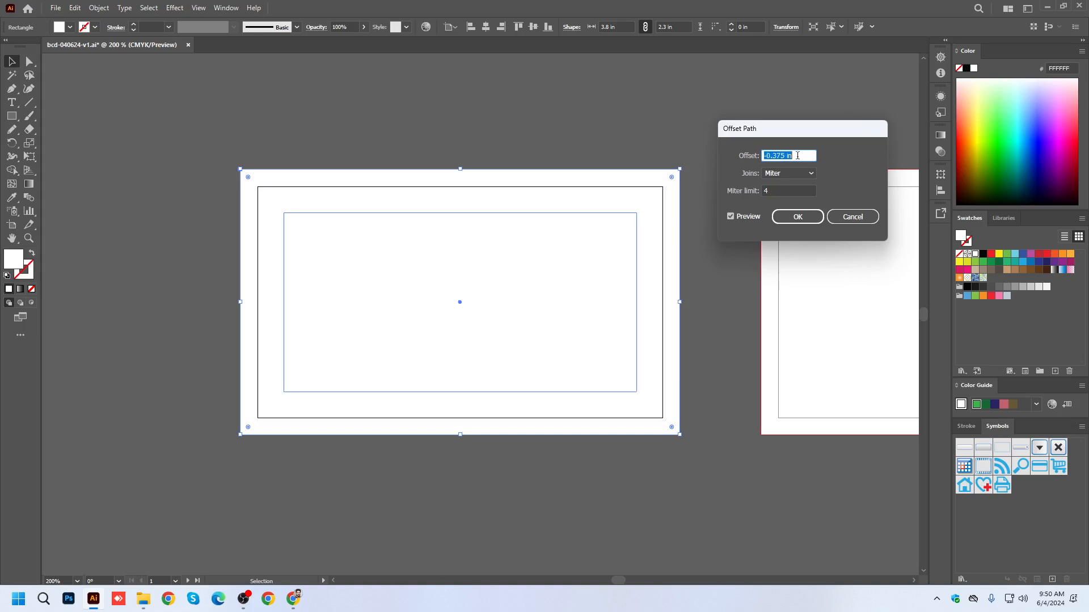
pyautogui.scroll(2, 797, 155)
pyautogui.scroll(-1, 797, 156)
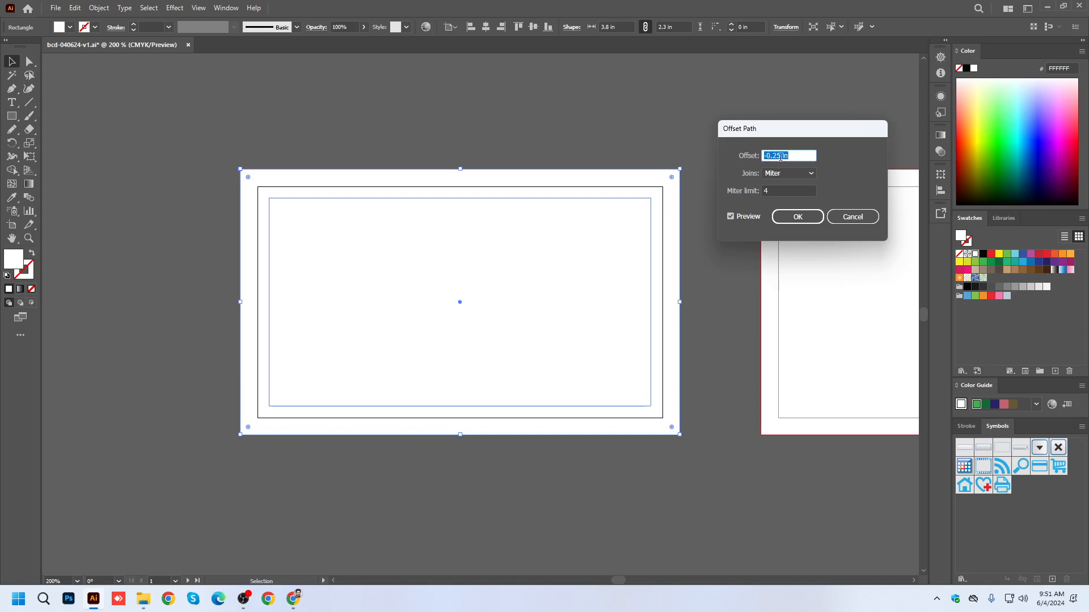
# Change the path offset to -0.35 in and refresh the preview.
pyautogui.click(780, 155)
pyautogui.press('Left')
pyautogui.press('BackSpace')
pyautogui.write('3')
pyautogui.click(731, 217)
pyautogui.click(731, 218)
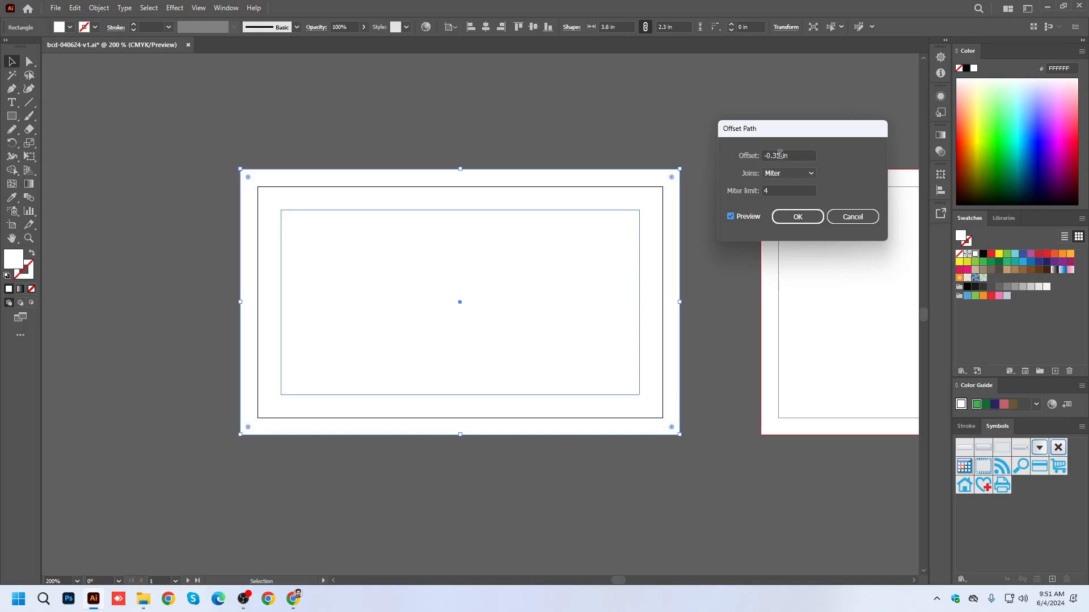
# Reduce the inset to an offset of -0.3 in and refresh the preview.
pyautogui.click(778, 155)
pyautogui.press('BackSpace')
pyautogui.click(735, 218)
pyautogui.click(735, 219)
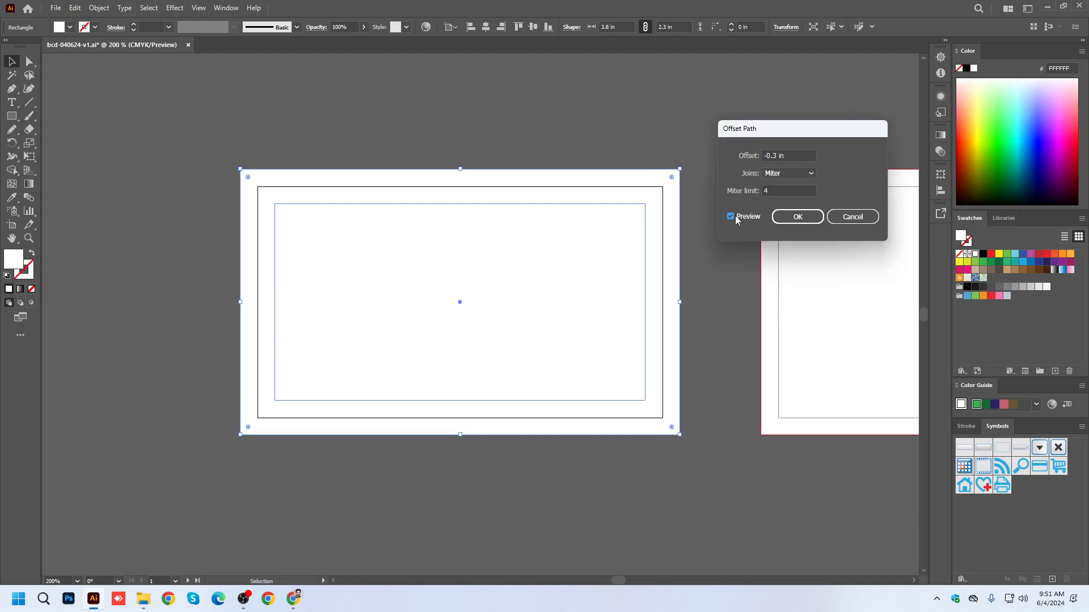
# Try an offset of -0.25 in for the inner rectangle, refreshing the preview.
pyautogui.click(777, 155)
pyautogui.write('25')
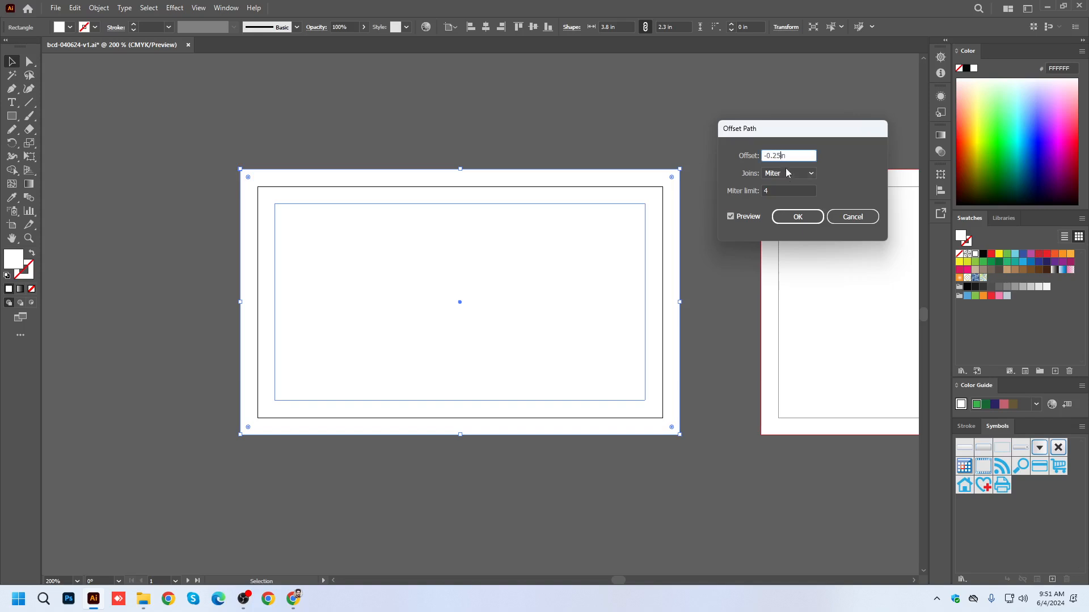
pyautogui.click(735, 217)
pyautogui.click(736, 216)
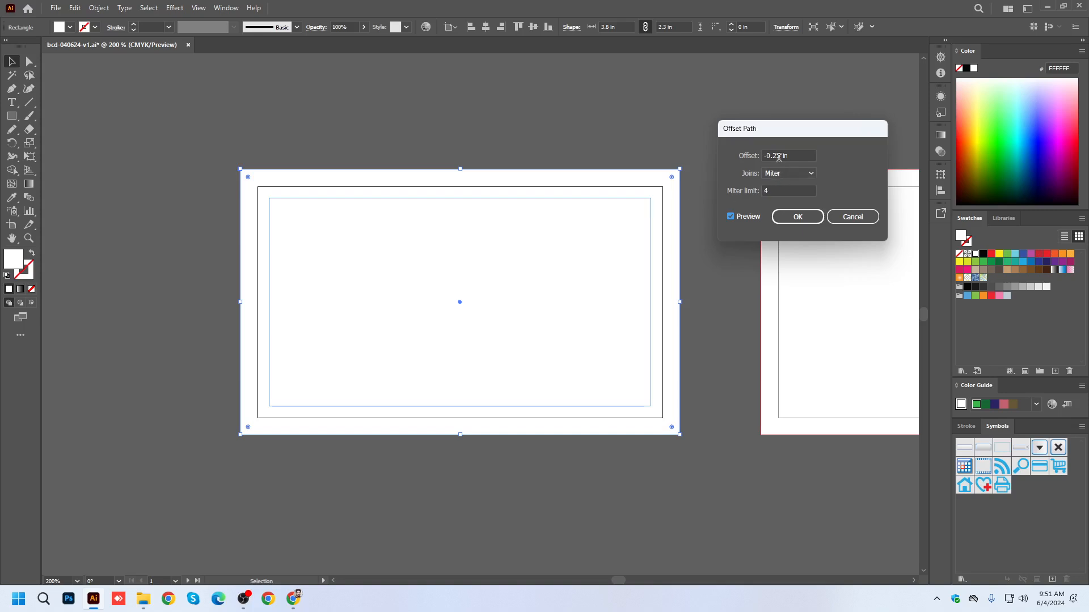
# Set the path offset back to -0.3 in and update the preview.
pyautogui.moveTo(781, 155); pyautogui.dragTo(772, 153)
pyautogui.write('30')
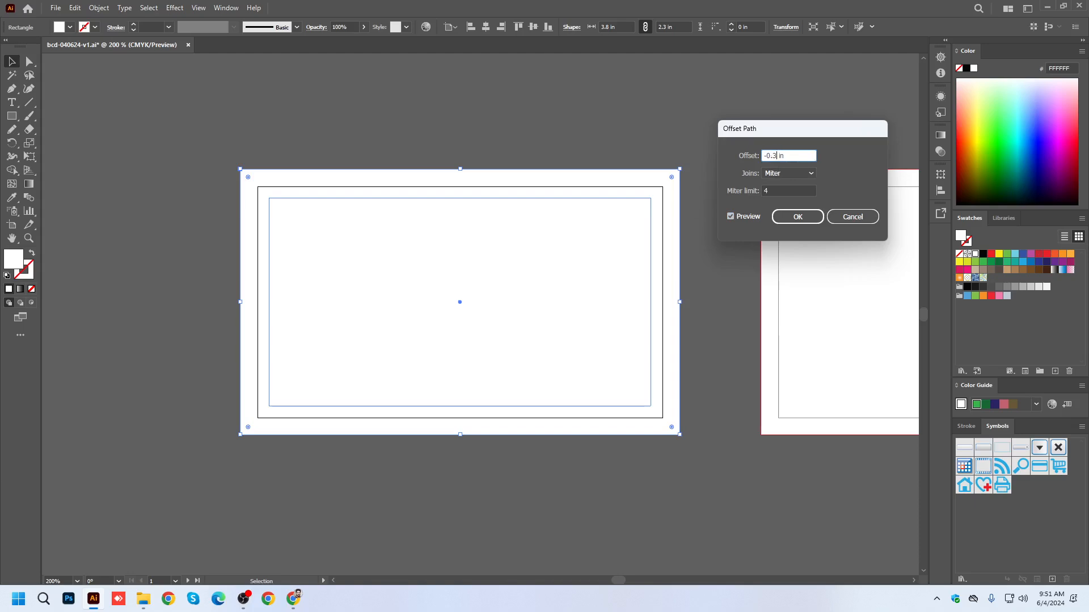
pyautogui.click(731, 216)
pyautogui.click(731, 216)
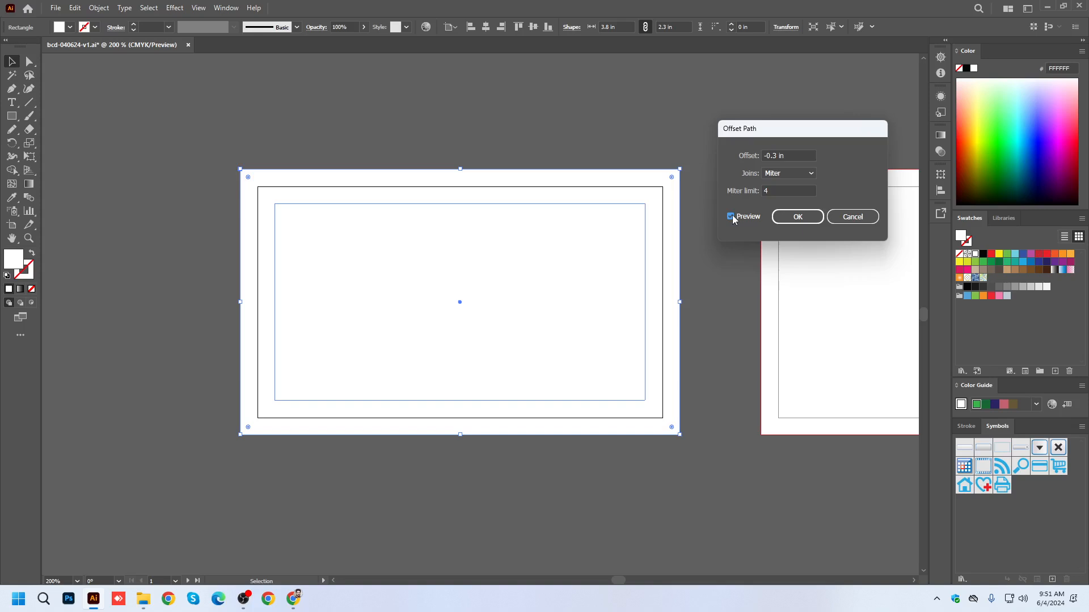
# Set the path offset to -0.35 in and update the preview of the inner rectangle.
pyautogui.click(777, 156)
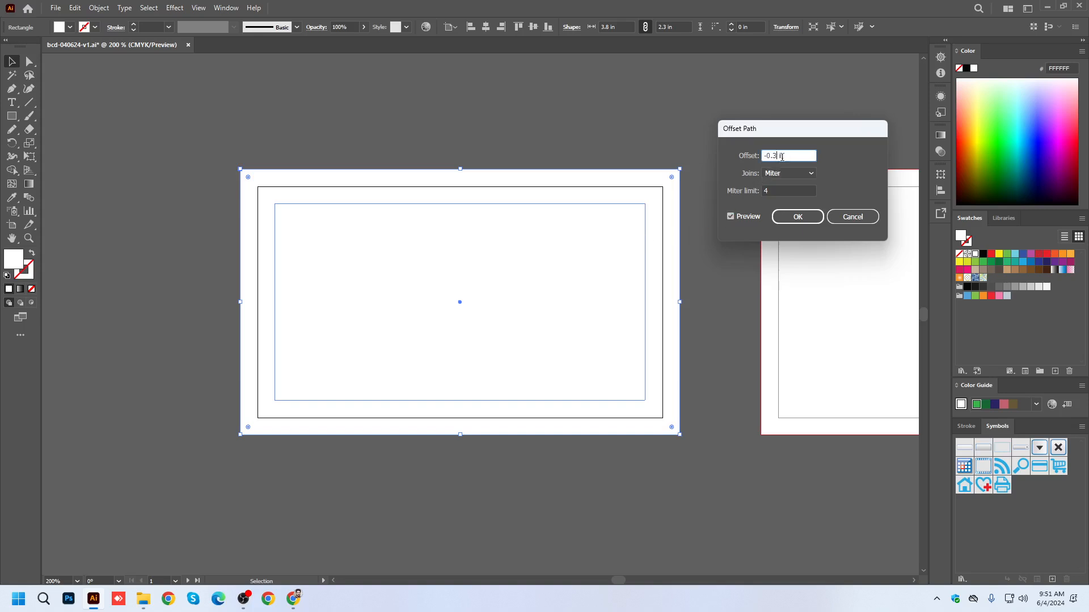
pyautogui.write('5')
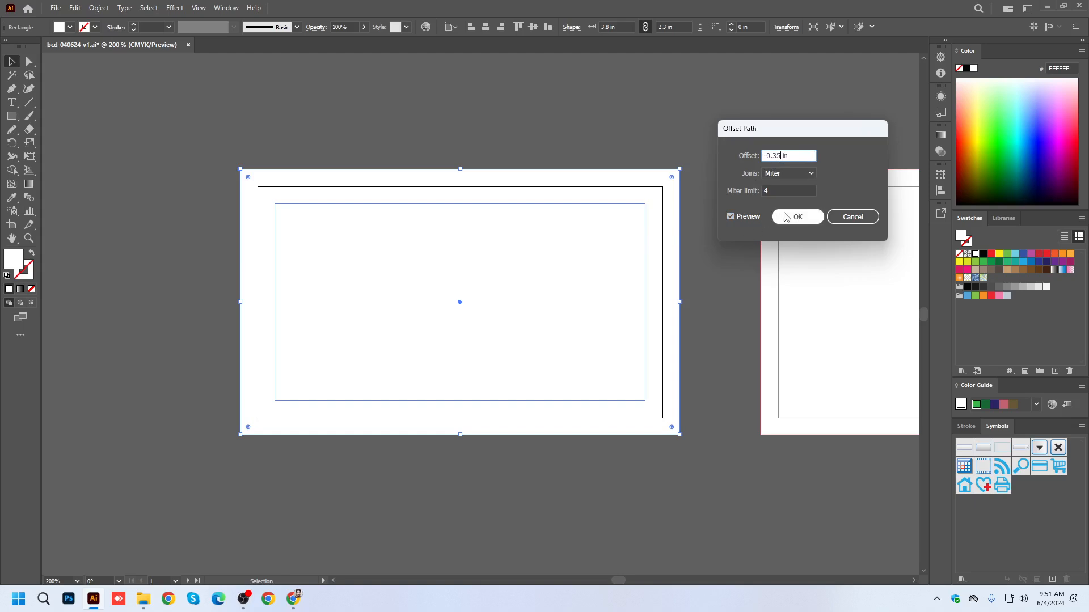
pyautogui.click(736, 216)
pyautogui.click(736, 216)
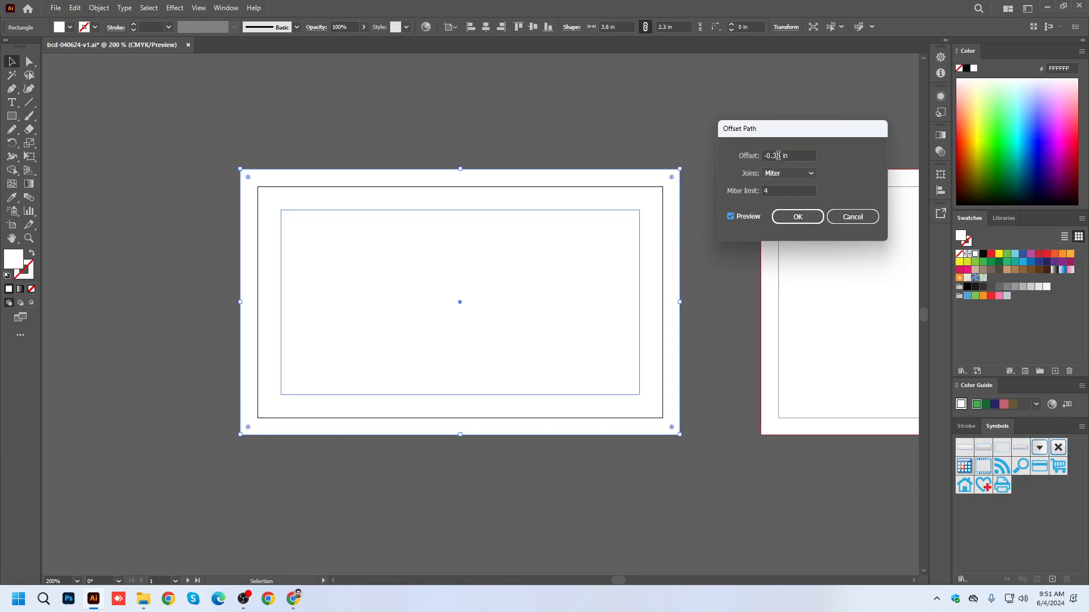
# Apply the -0.35 in path offset to the first card's background rectangle.
pyautogui.click(797, 217)
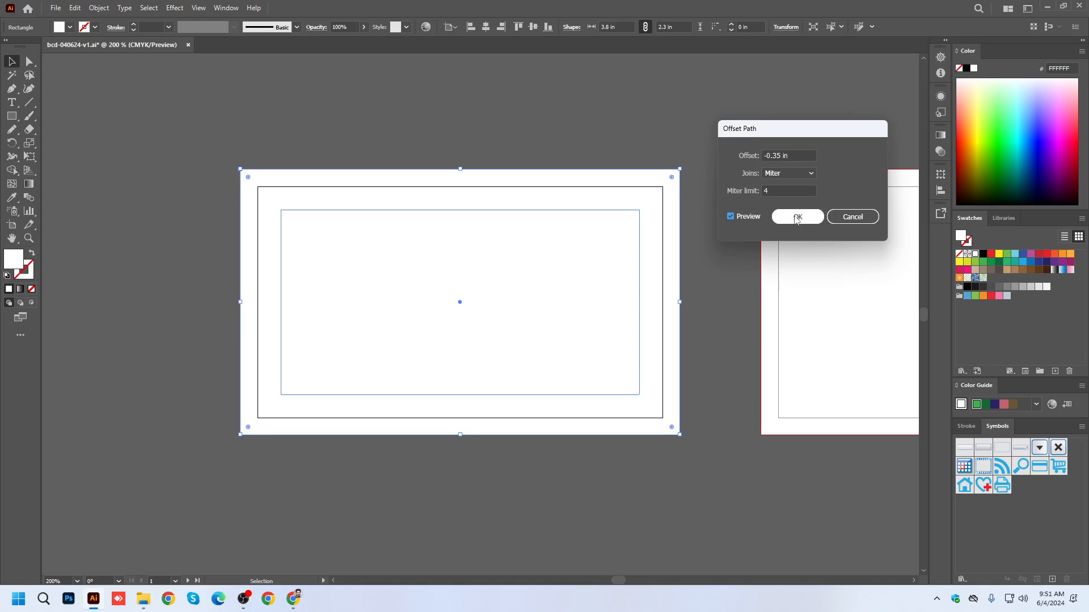
pyautogui.click(796, 217)
pyautogui.click(436, 117)
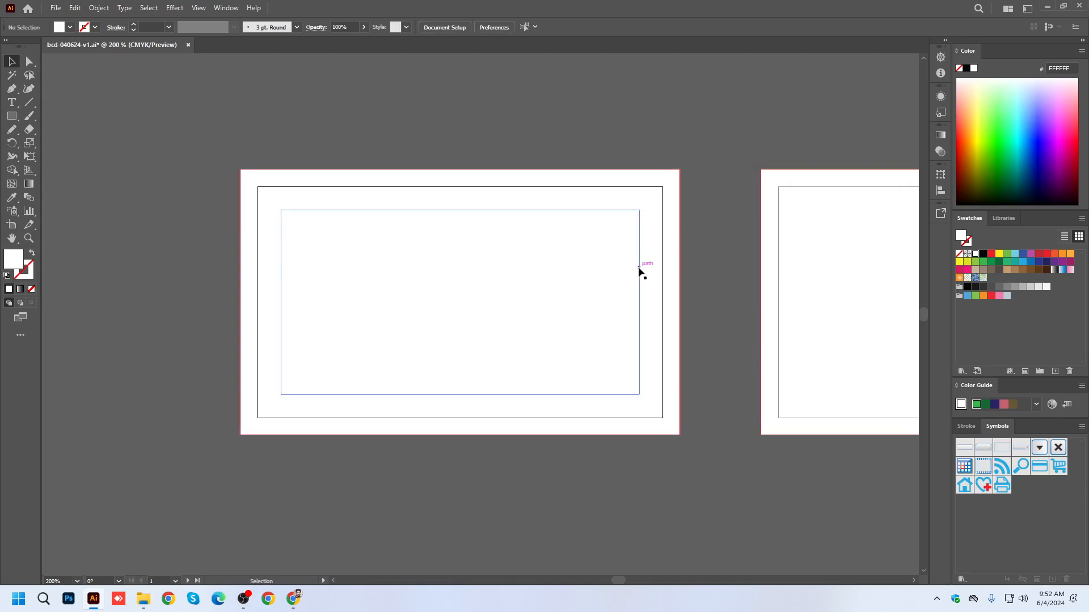
# Give the first card's inner rectangle a black stroke with no fill.
pyautogui.click(638, 268)
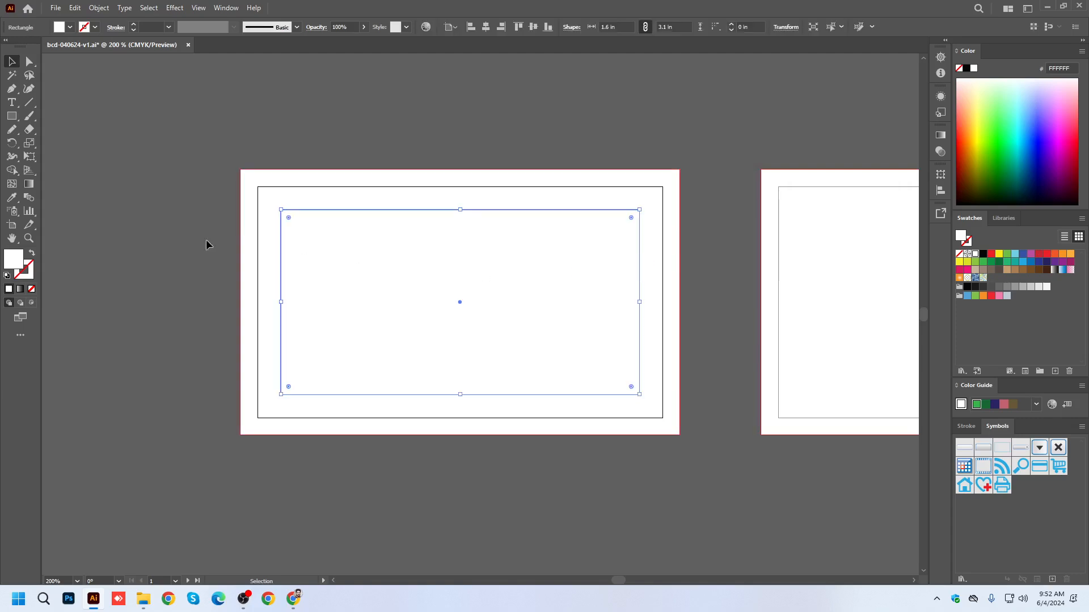
pyautogui.click(33, 256)
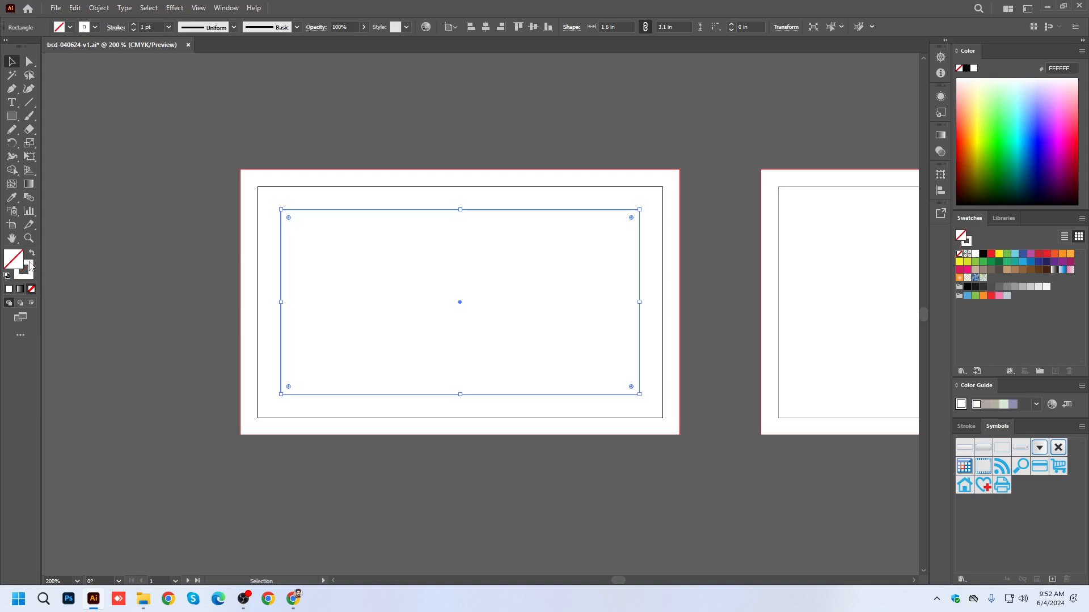
pyautogui.click(983, 254)
pyautogui.click(660, 131)
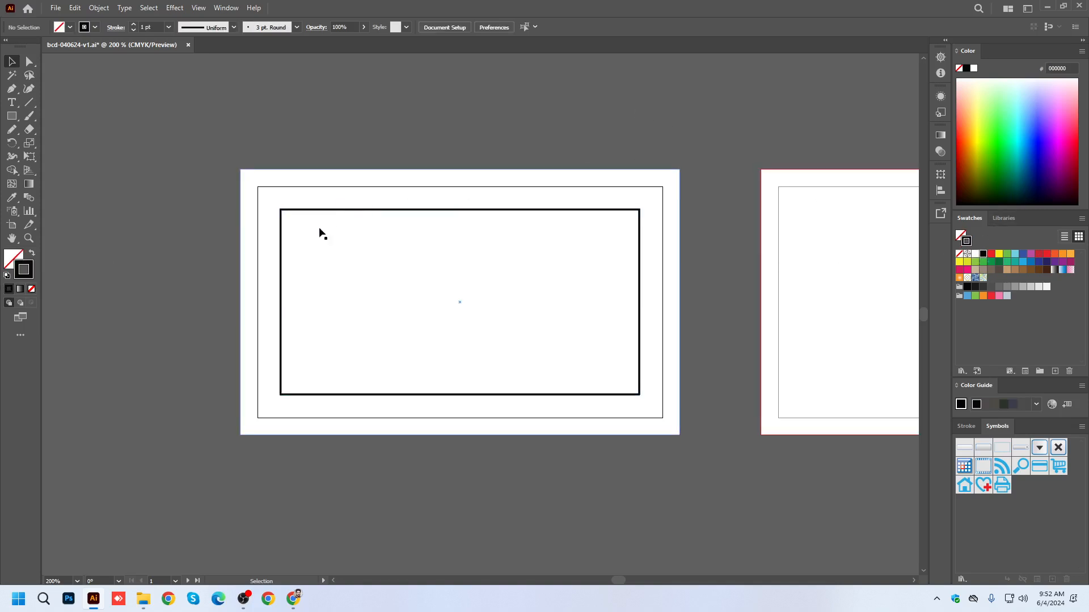
# Convert the first card's innermost black-outlined rectangle into a guide.
pyautogui.scroll(2, 309, 234)
pyautogui.click(274, 191)
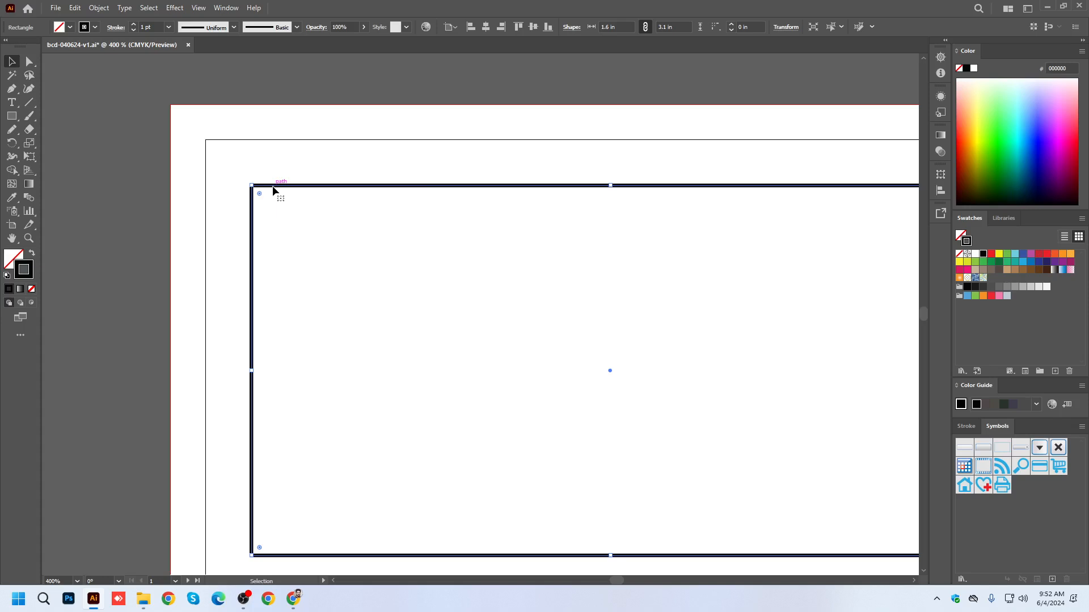
pyautogui.rightClick(274, 191)
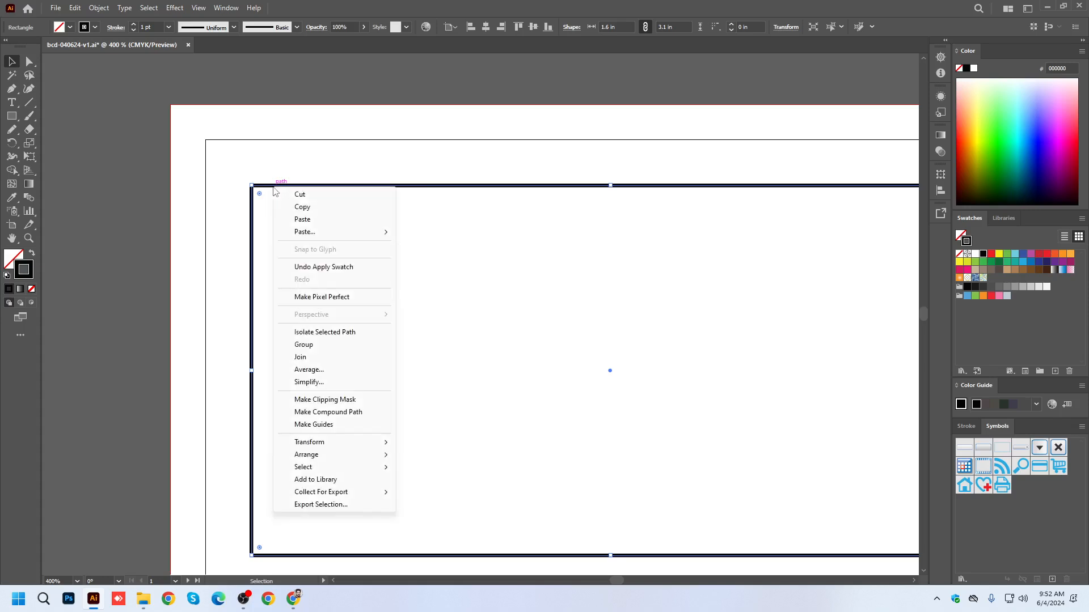
pyautogui.click(311, 425)
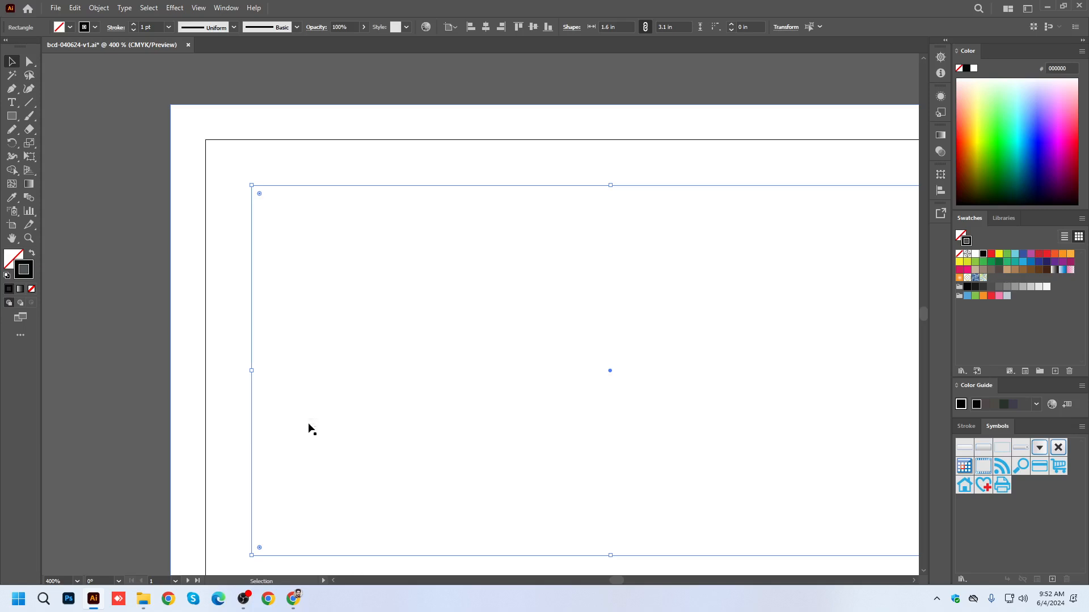
pyautogui.click(266, 72)
# Lock the guides so the first card's safe-area guide cannot be moved.
pyautogui.scroll(4, 227, 170)
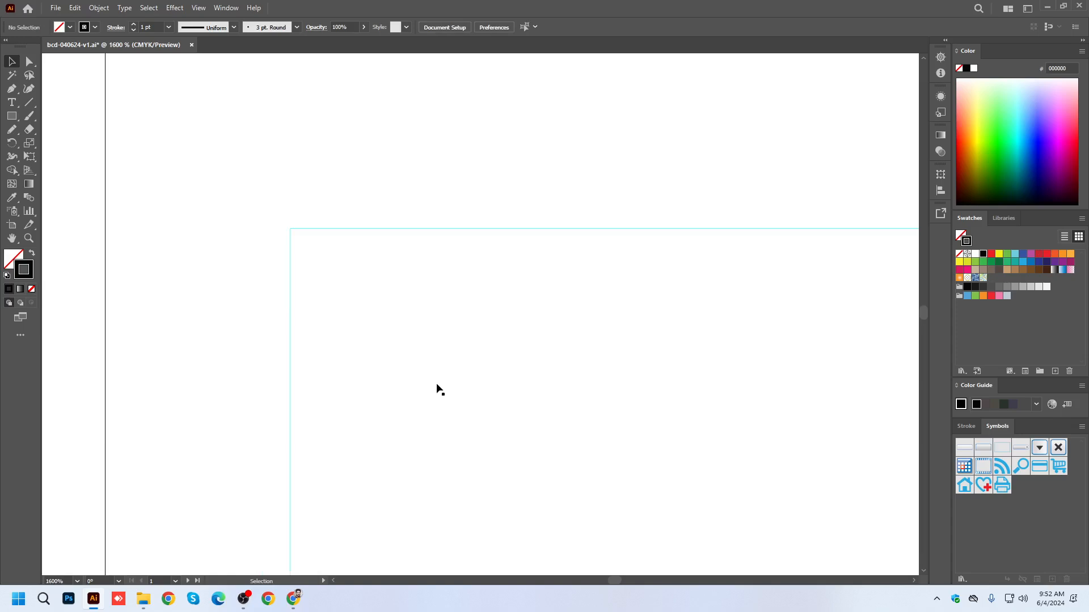
pyautogui.scroll(-5, 393, 270)
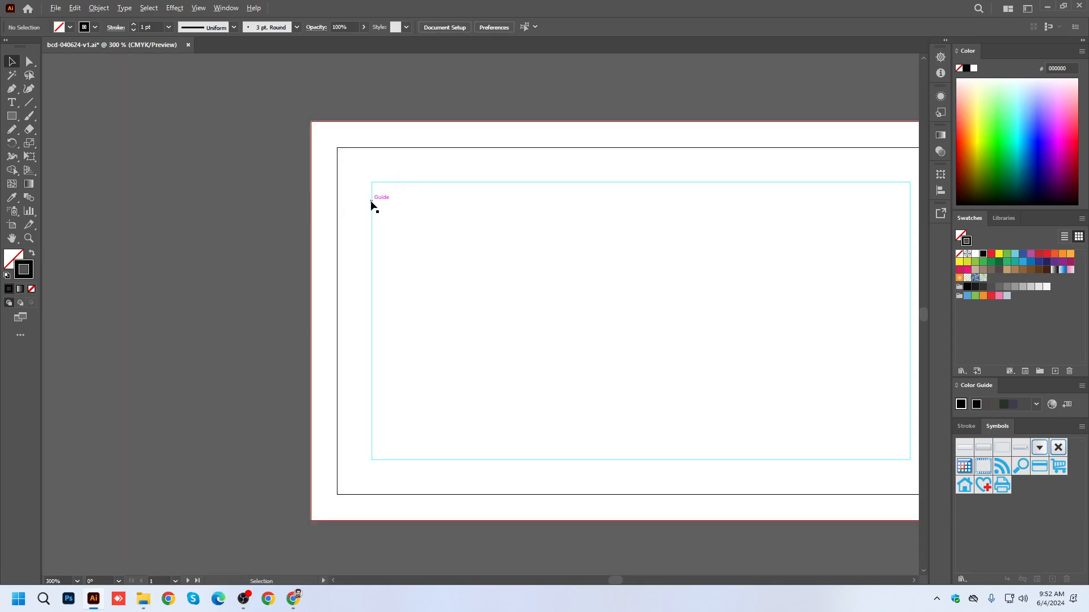
pyautogui.rightClick(371, 200)
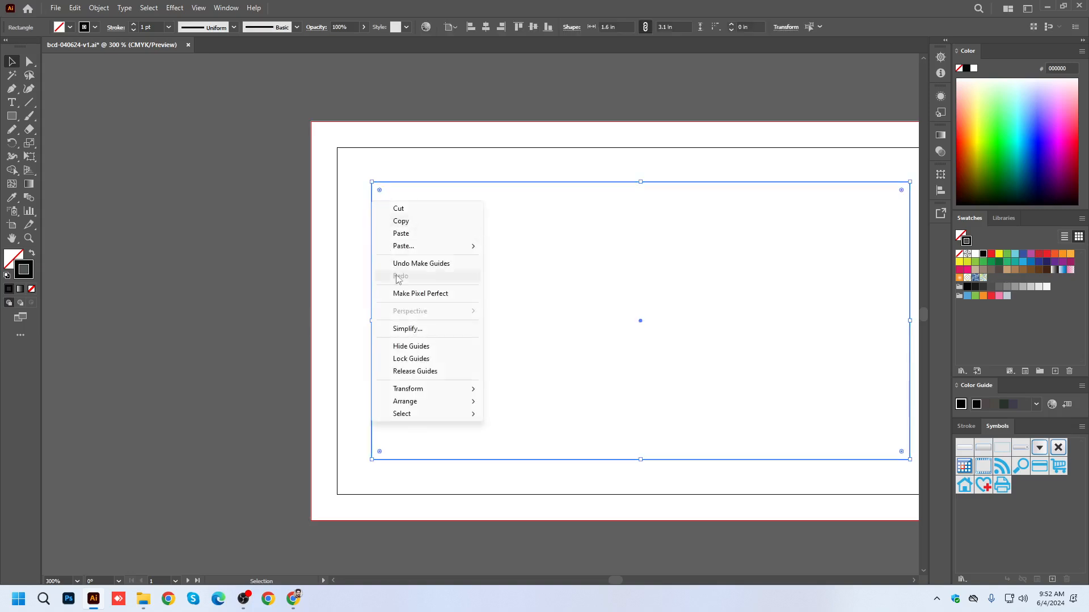
pyautogui.click(415, 359)
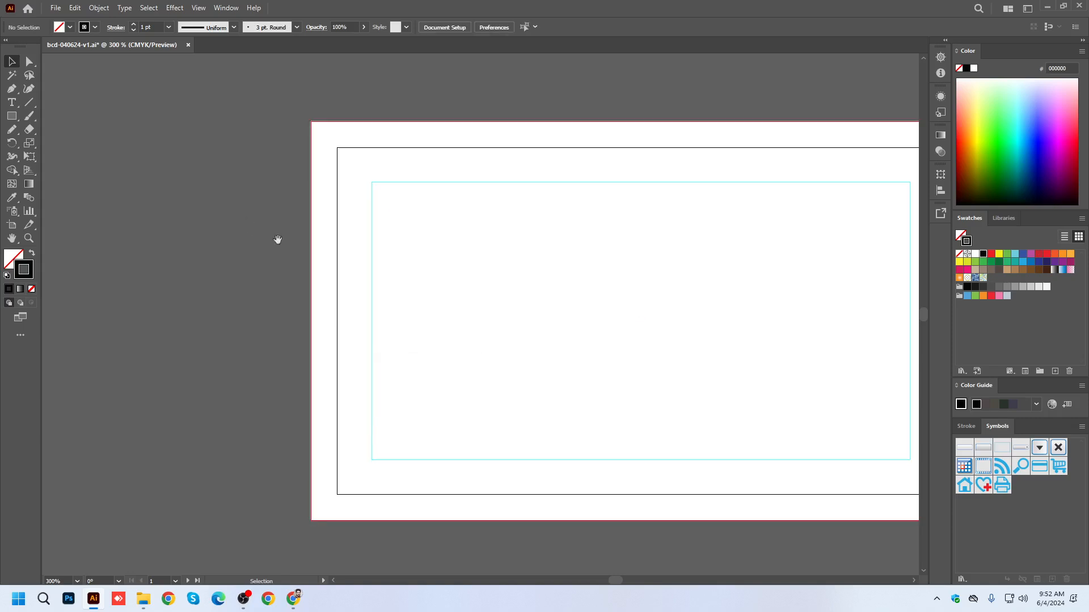
# Select the second card's background rectangle and open Offset Path for it.
pyautogui.scroll(-2, 399, 277)
pyautogui.press('space')
pyautogui.moveTo(730, 276); pyautogui.dragTo(492, 274)
pyautogui.click(543, 237)
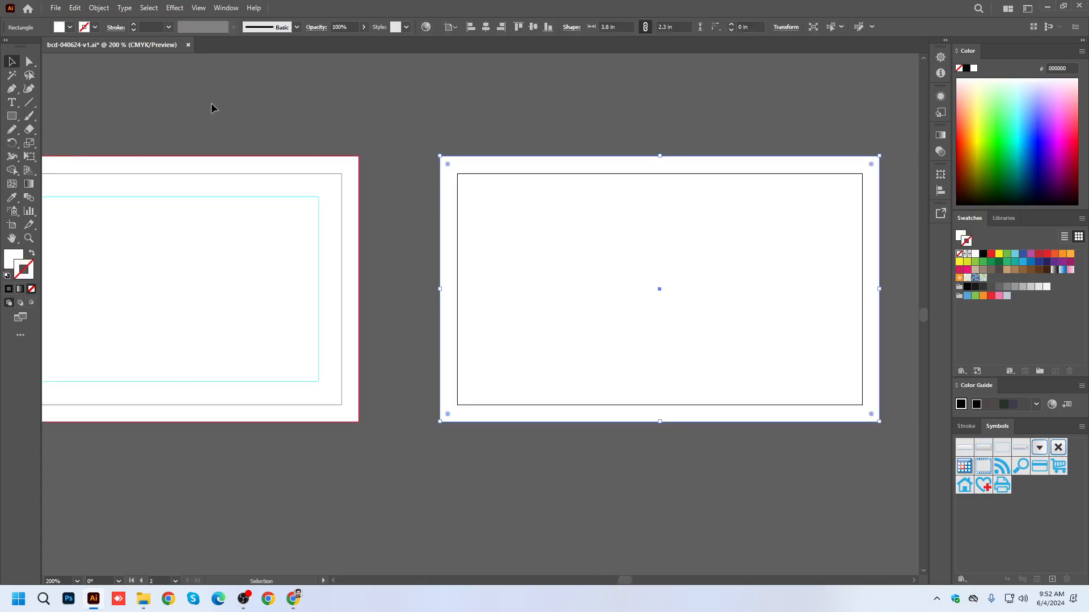
pyautogui.click(100, 9)
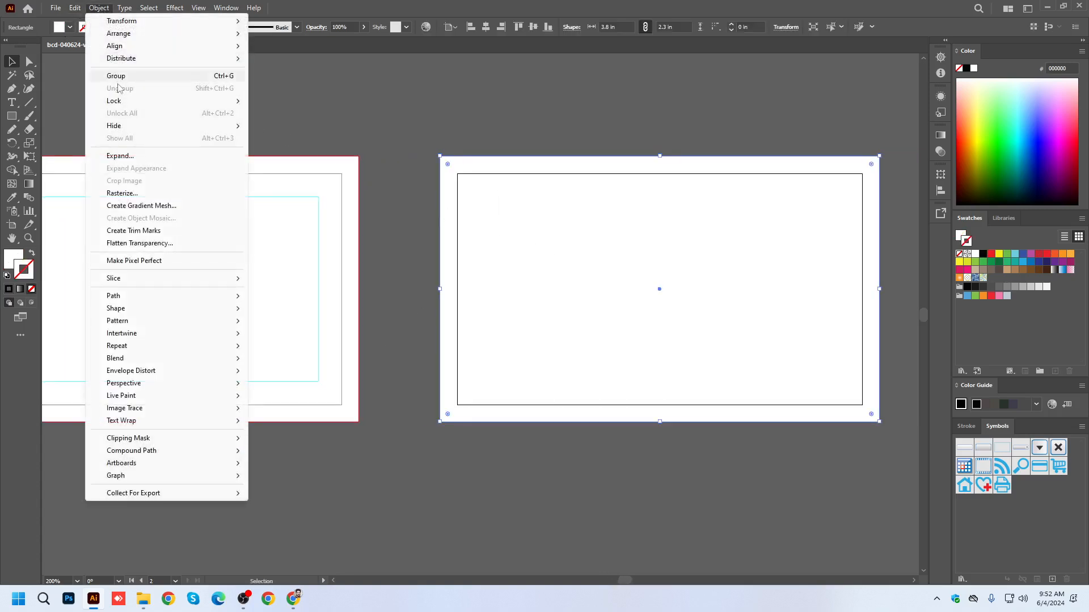
pyautogui.moveTo(125, 295)
pyautogui.click(340, 338)
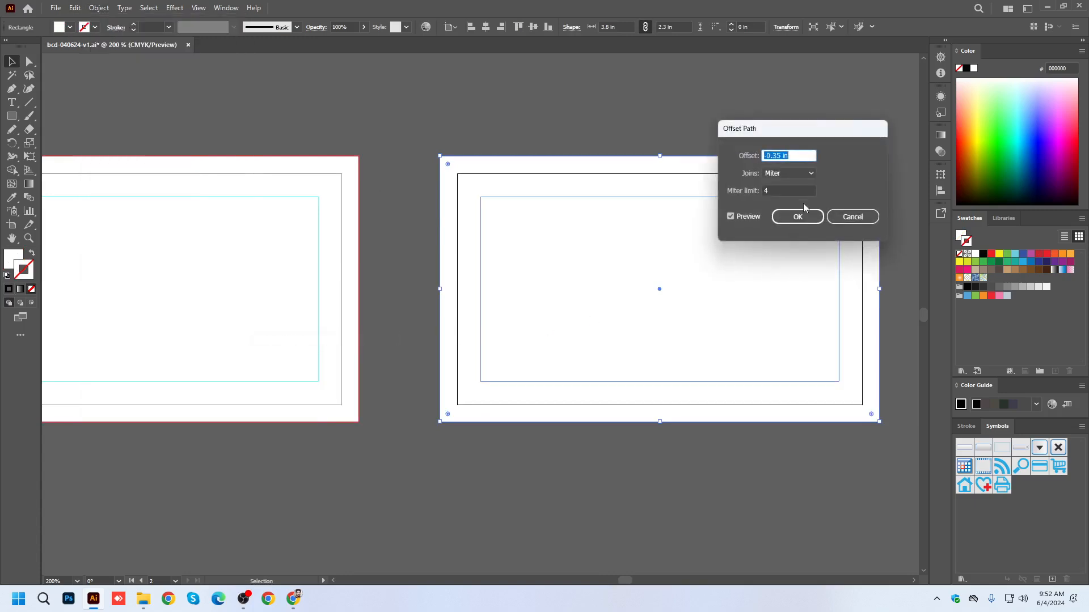
# Try different path offsets for the second card's inner rectangle, including -0.375 in and -0.20 in.
pyautogui.click(781, 155)
pyautogui.scroll(-5, 781, 155)
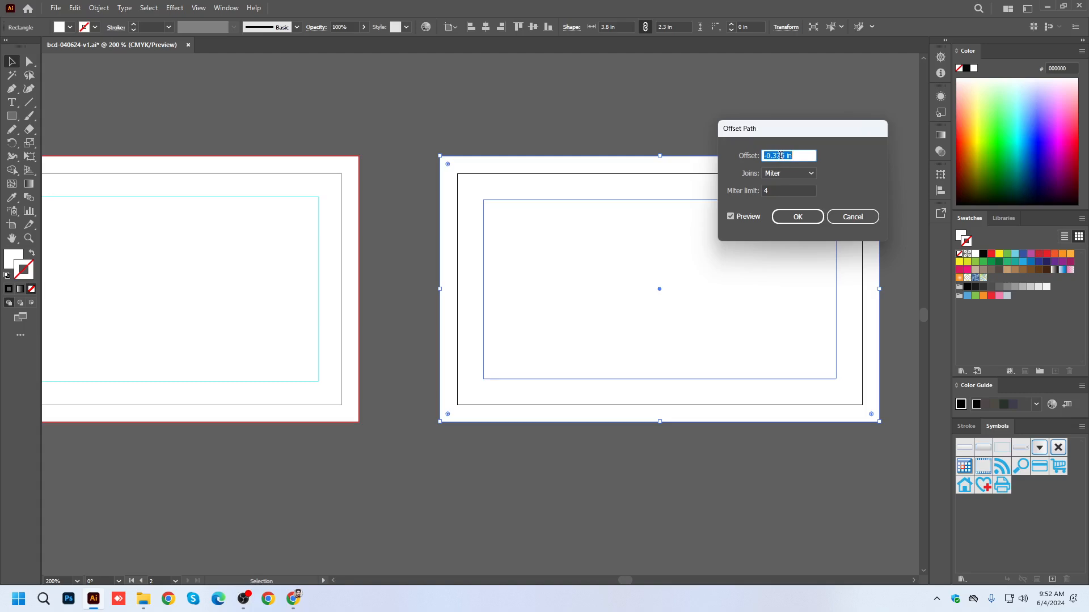
pyautogui.scroll(1, 780, 155)
pyautogui.scroll(-3, 781, 155)
pyautogui.scroll(4, 780, 155)
pyautogui.scroll(1, 780, 155)
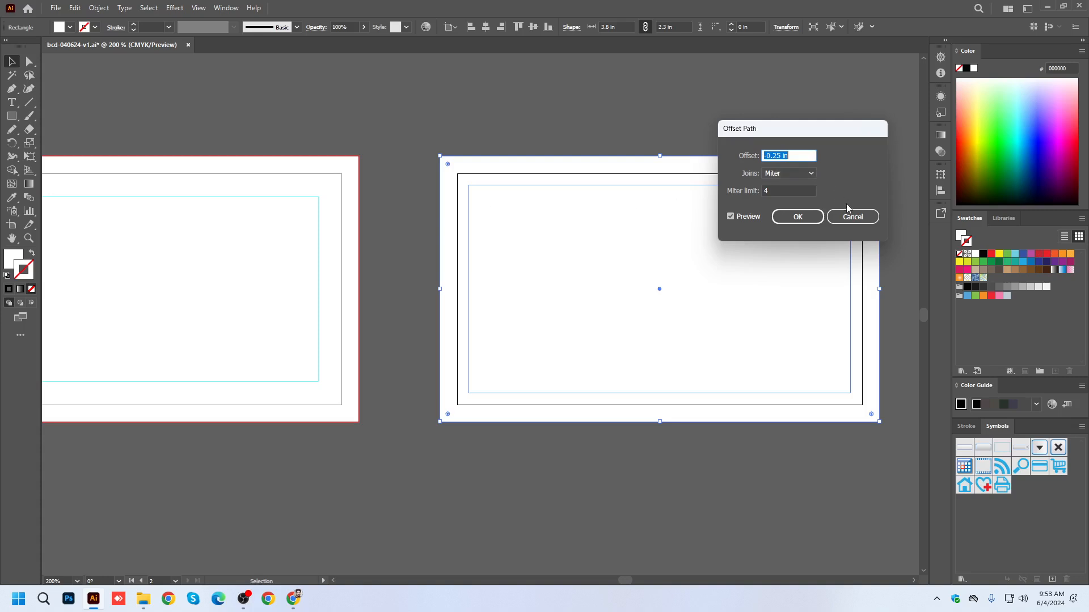
# Set the second card's path offset to -0.35 in and apply it.
pyautogui.doubleClick(775, 154)
pyautogui.write('30')
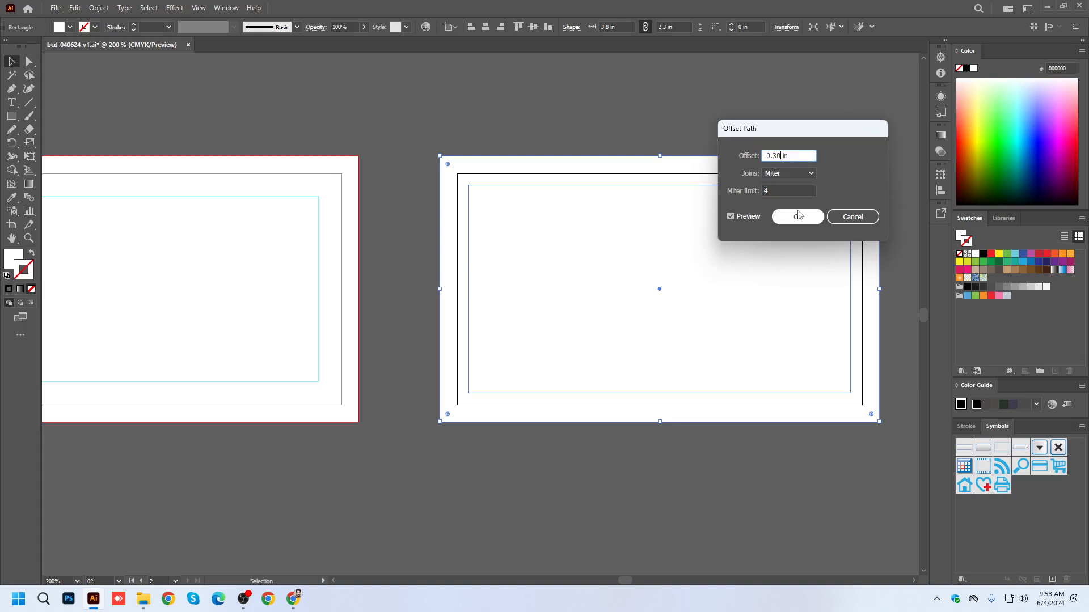
pyautogui.press('BackSpace')
pyautogui.write('5')
pyautogui.click(794, 217)
pyautogui.click(598, 121)
# Convert the second card's innermost rectangle into a guide.
pyautogui.click(482, 198)
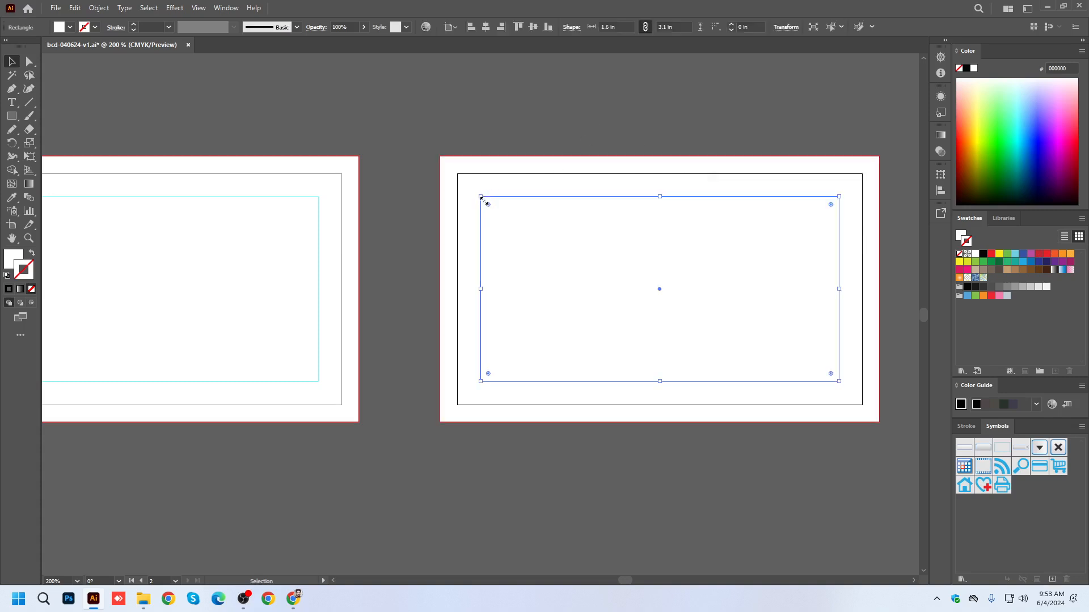
pyautogui.rightClick(481, 222)
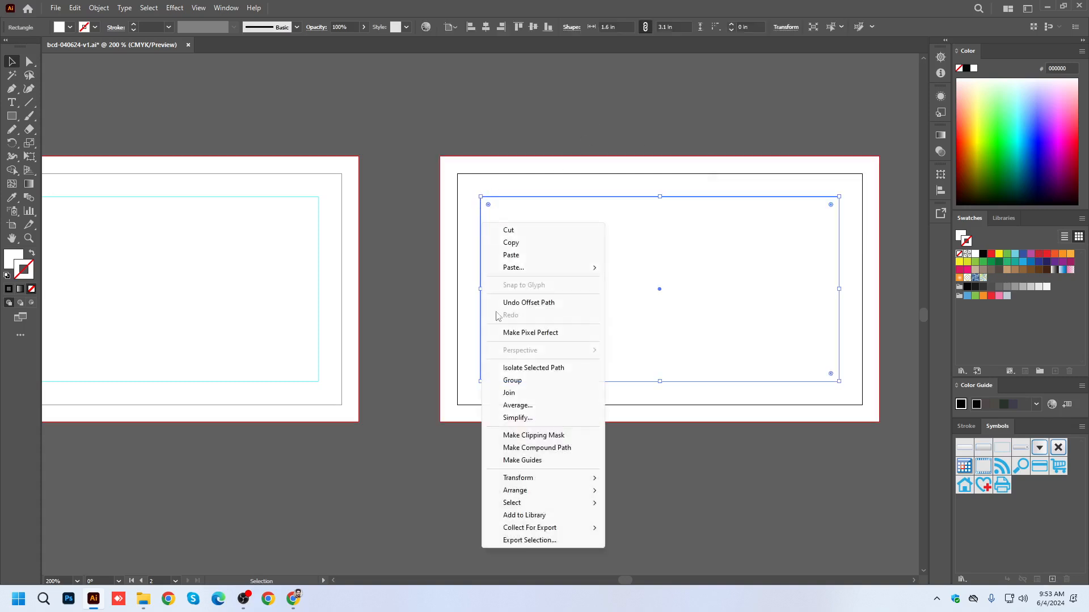
pyautogui.click(525, 462)
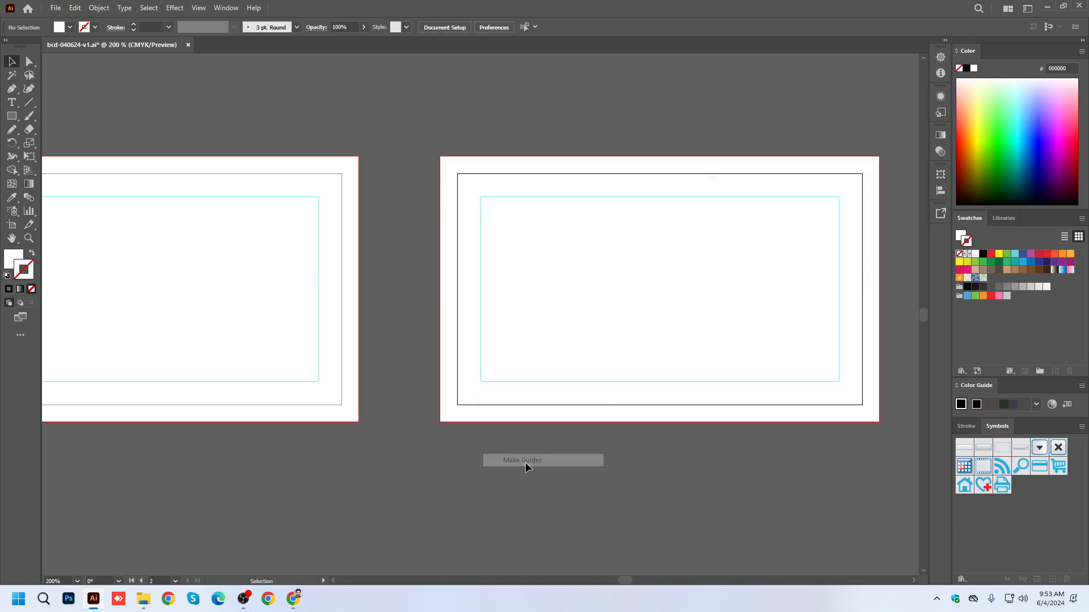
# Save the business card document.
pyautogui.rightClick(485, 343)
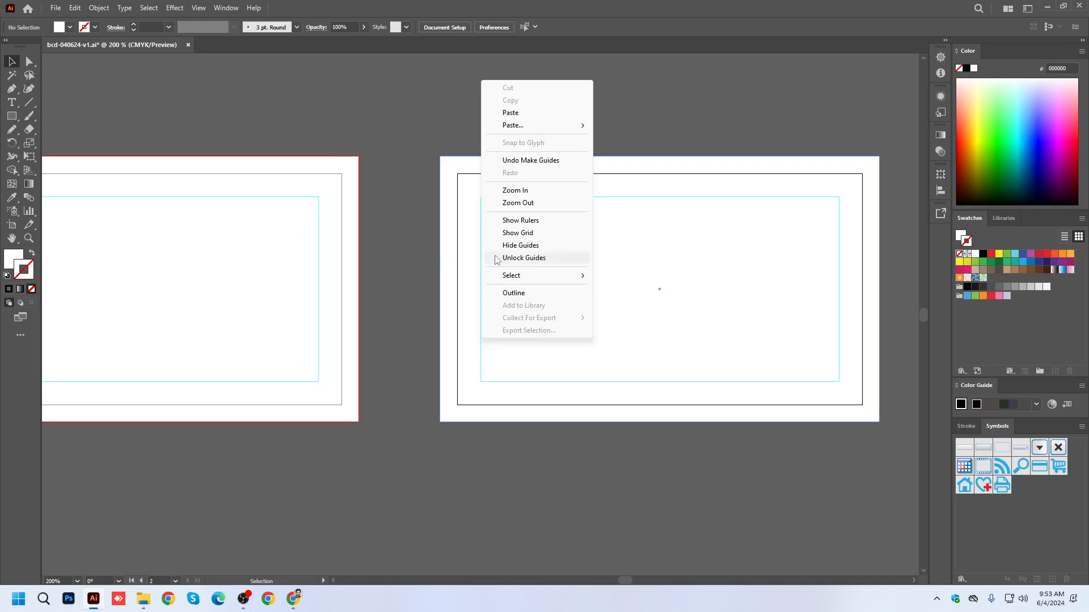
pyautogui.click(423, 122)
pyautogui.scroll(-2, 554, 396)
pyautogui.hotkey('ctrl', 's')
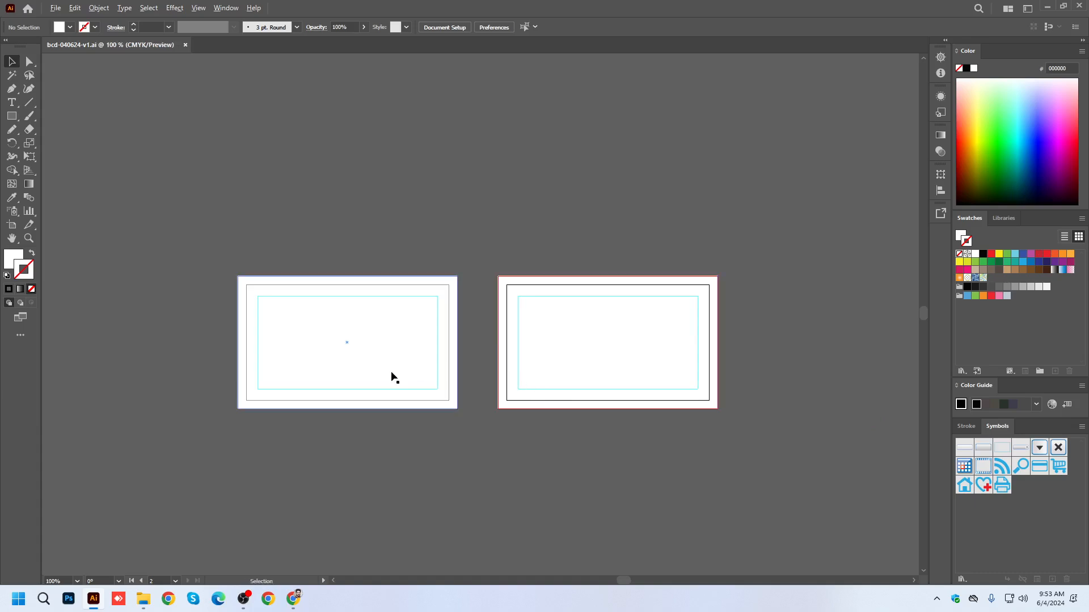
pyautogui.scroll(1, 386, 376)
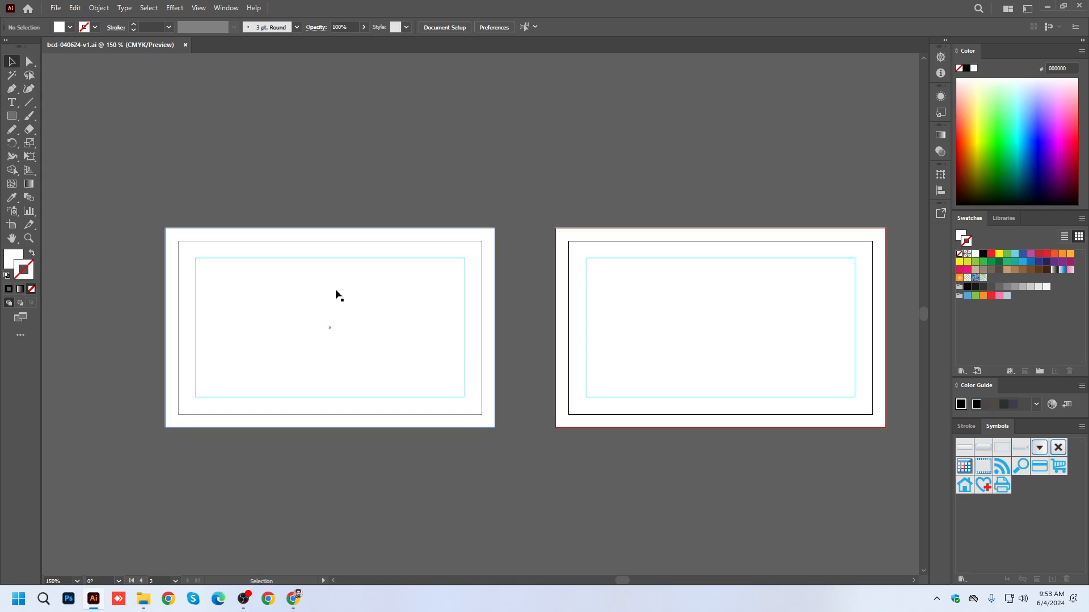
pyautogui.moveTo(150, 185); pyautogui.dragTo(416, 440)
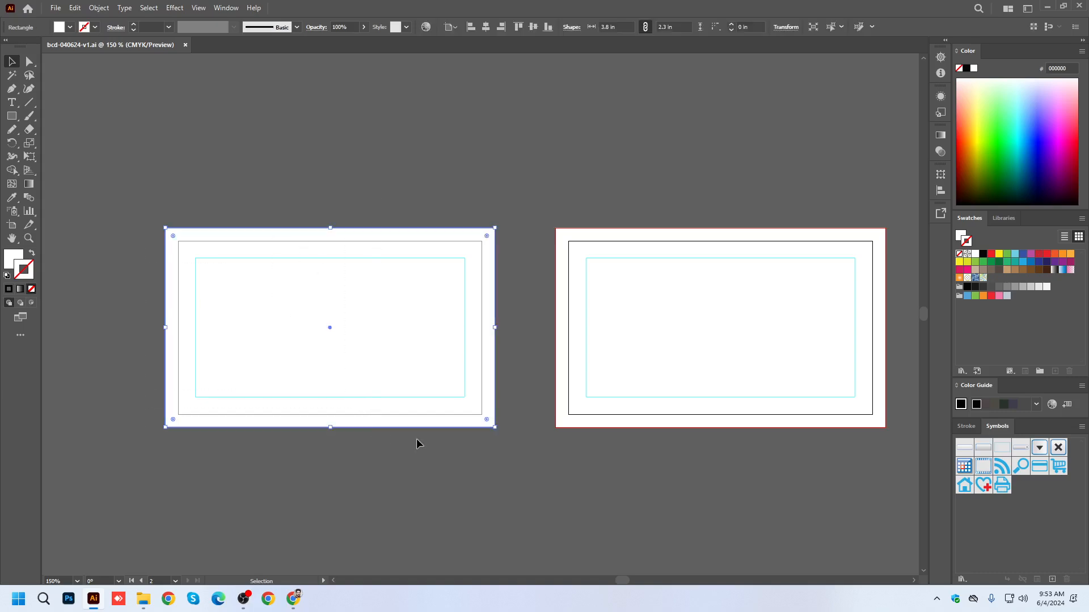
pyautogui.click(371, 474)
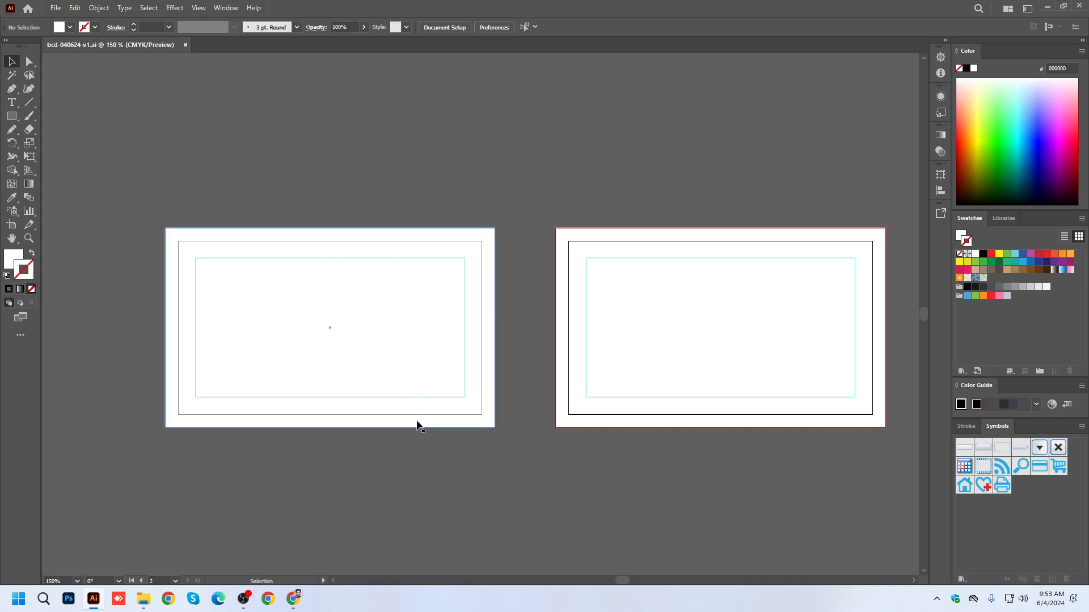
# Switch to Chrome and enter the query "social media icon" in a new tab without submitting it.
pyautogui.click(292, 600)
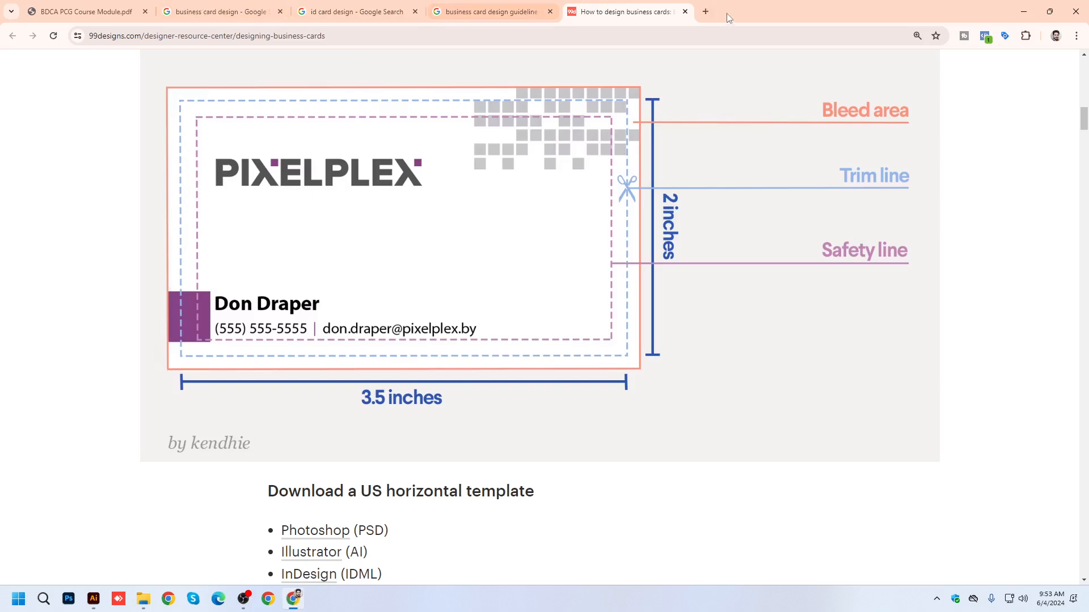
pyautogui.click(705, 11)
pyautogui.click(697, 35)
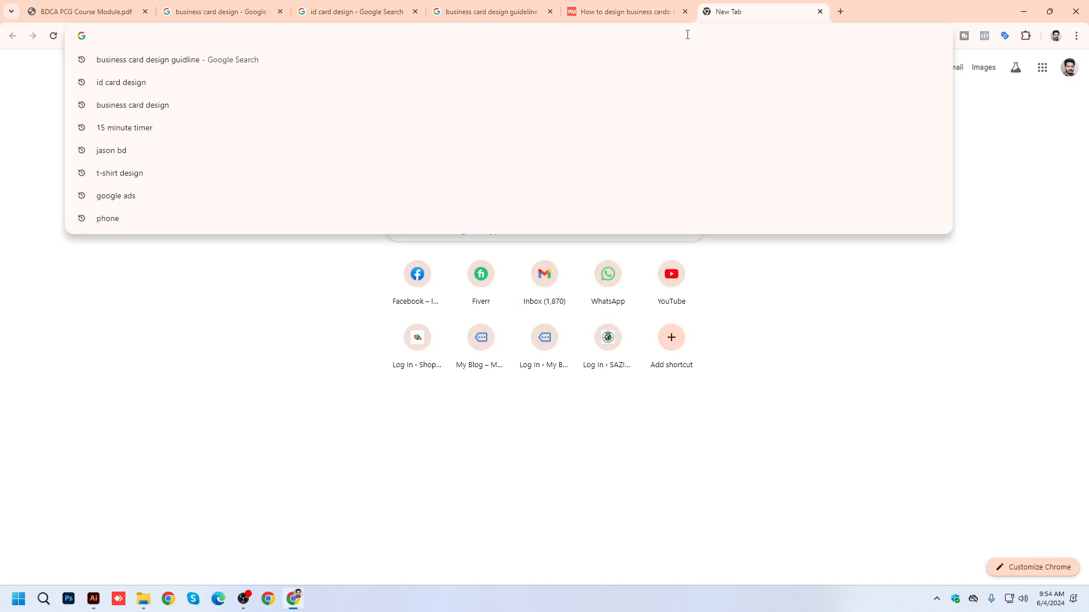
pyautogui.write('social medi')
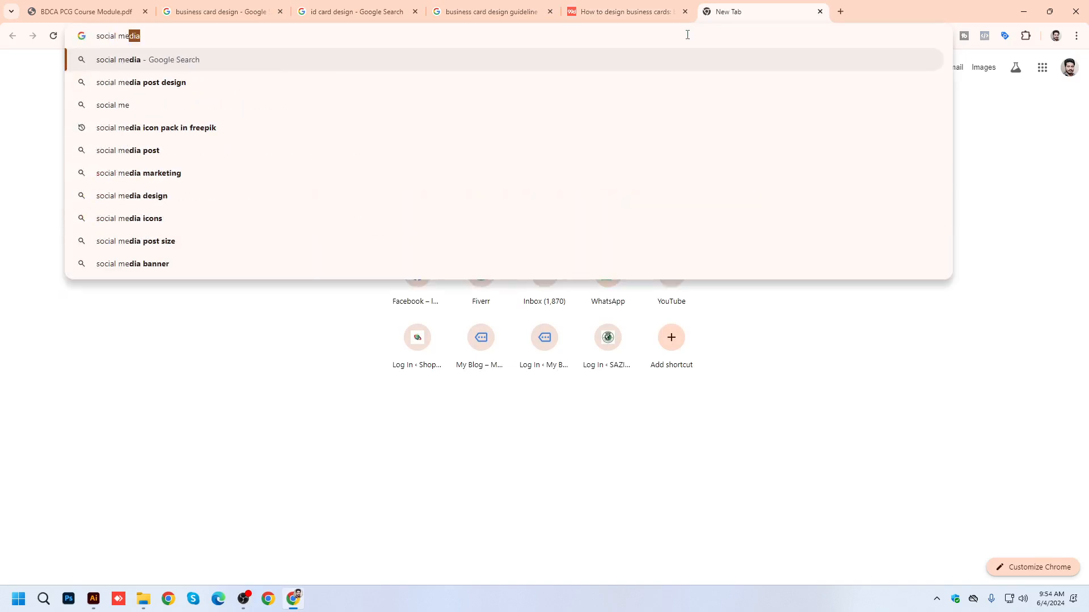
pyautogui.write('a icon')
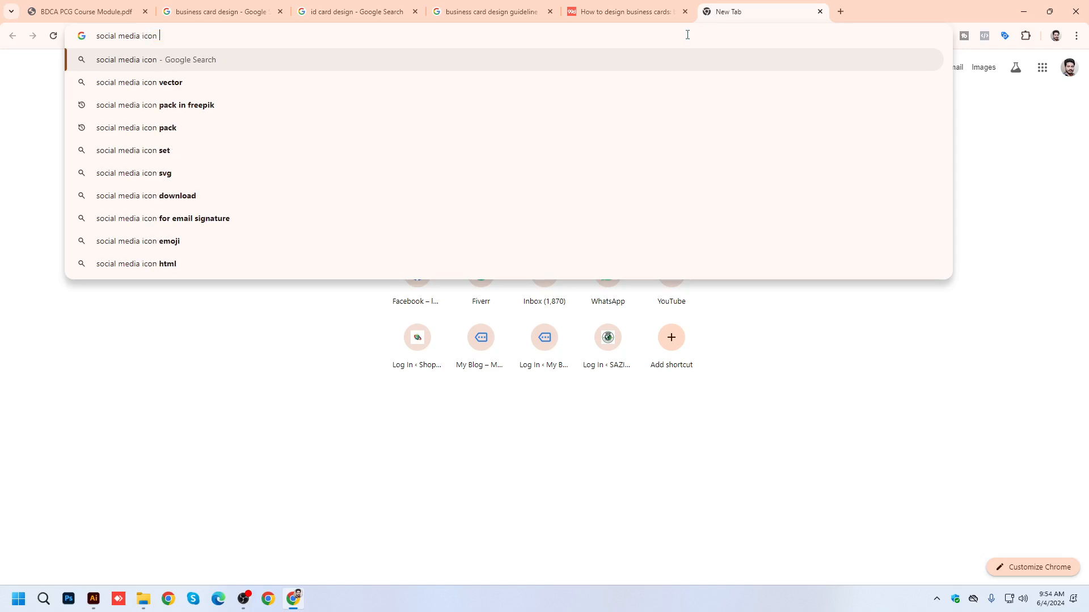
# In File Explorer's Downloads folder, open social-media-logos-icons-set.zip and view the image 18764668.jpg inside it.
pyautogui.click(144, 600)
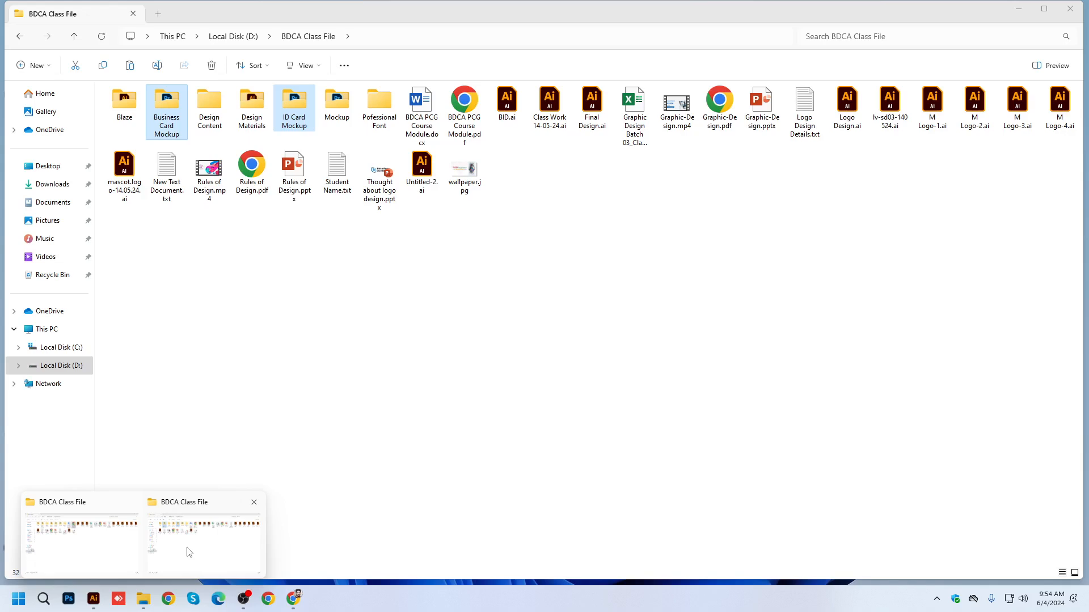
pyautogui.click(190, 552)
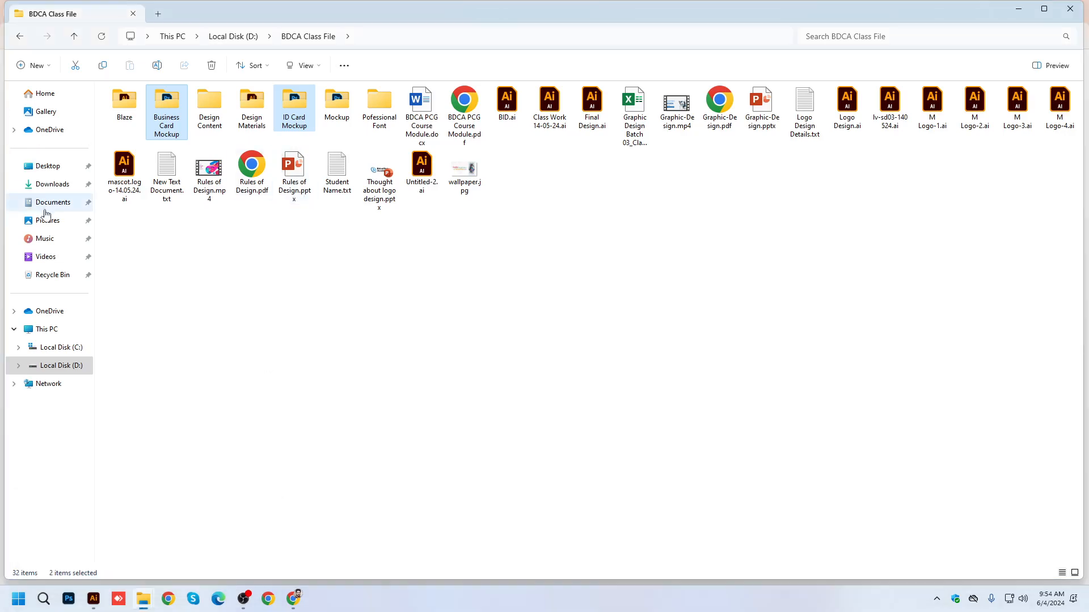
pyautogui.click(52, 184)
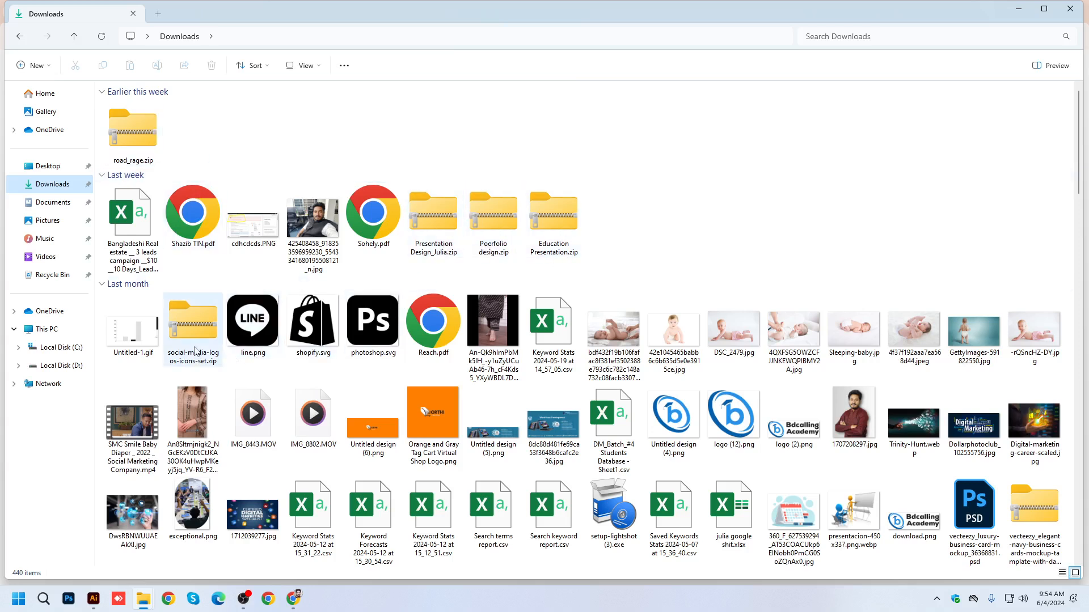
pyautogui.click(198, 341)
pyautogui.doubleClick(198, 341)
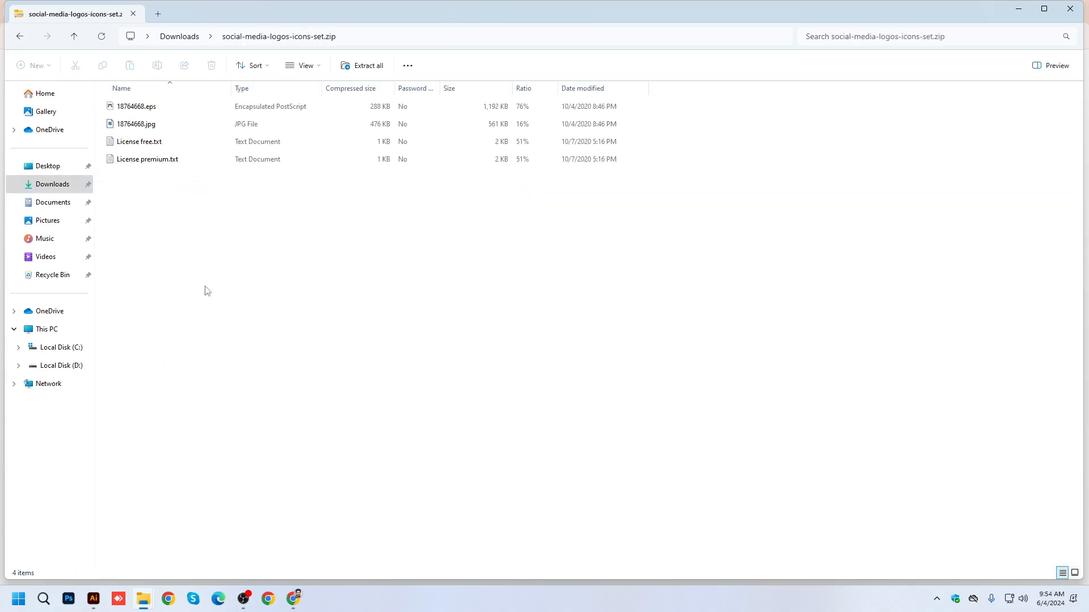
pyautogui.doubleClick(122, 128)
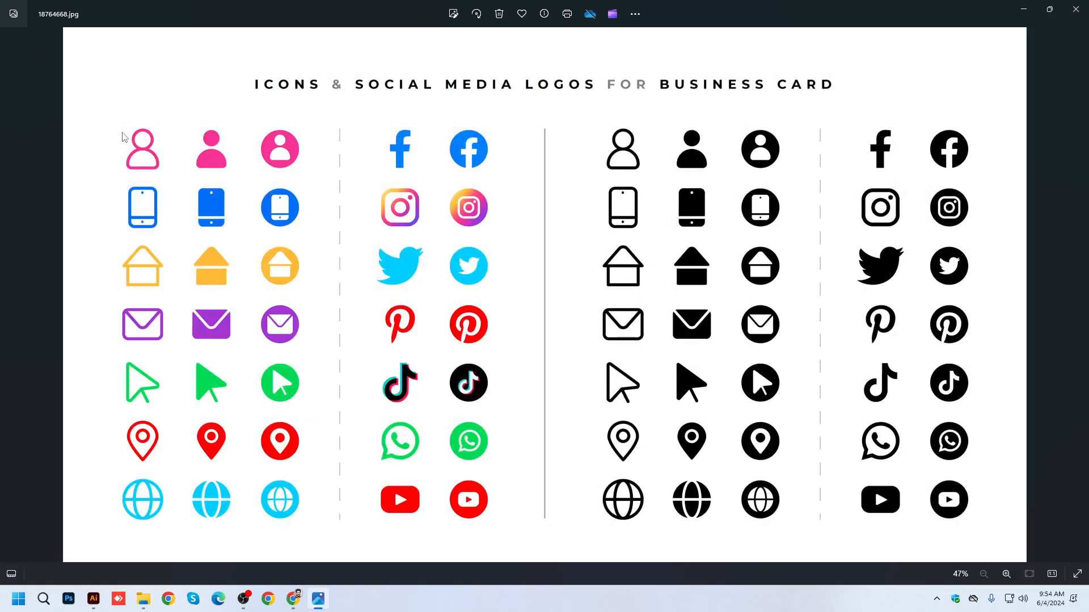
# Move social-media-logos-icons-set.zip from Downloads into the BDCA Class File folder on drive D.
pyautogui.click(1075, 9)
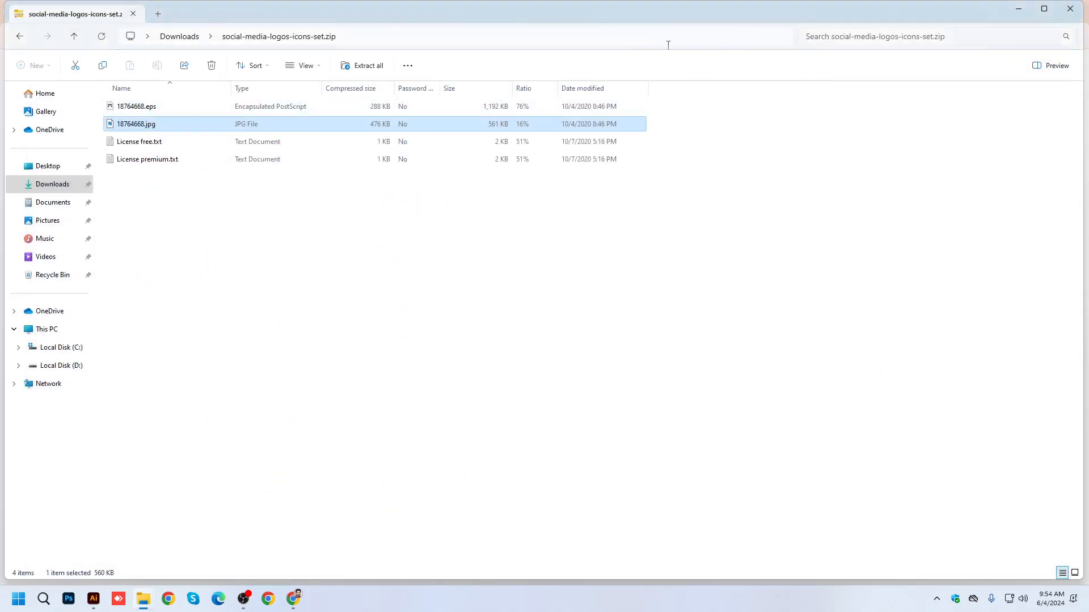
pyautogui.click(74, 36)
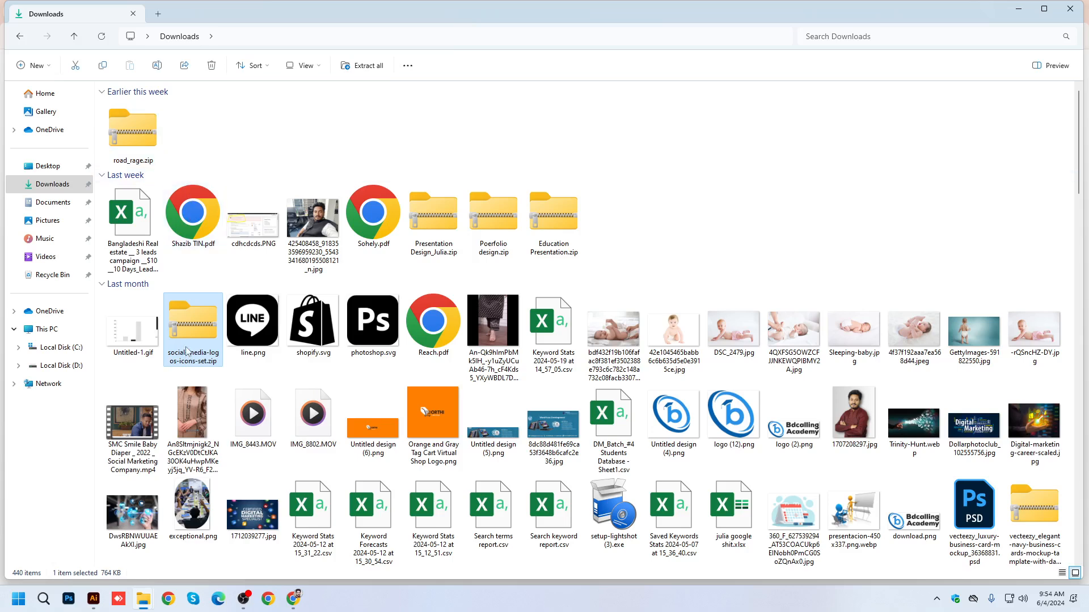
pyautogui.hotkey('ctrl', 'x')
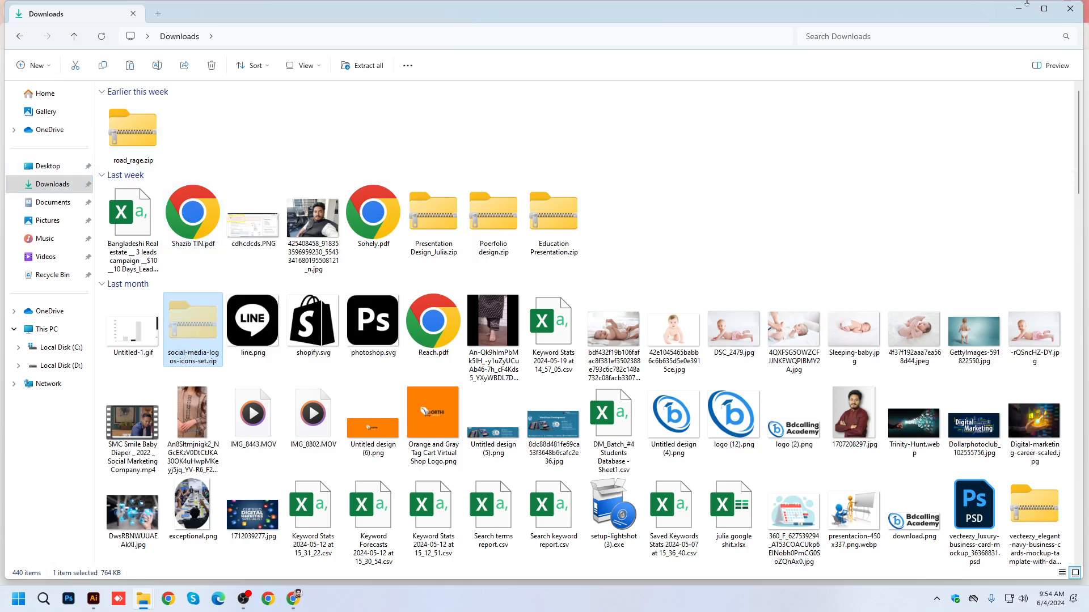
pyautogui.click(1018, 8)
pyautogui.click(1022, 9)
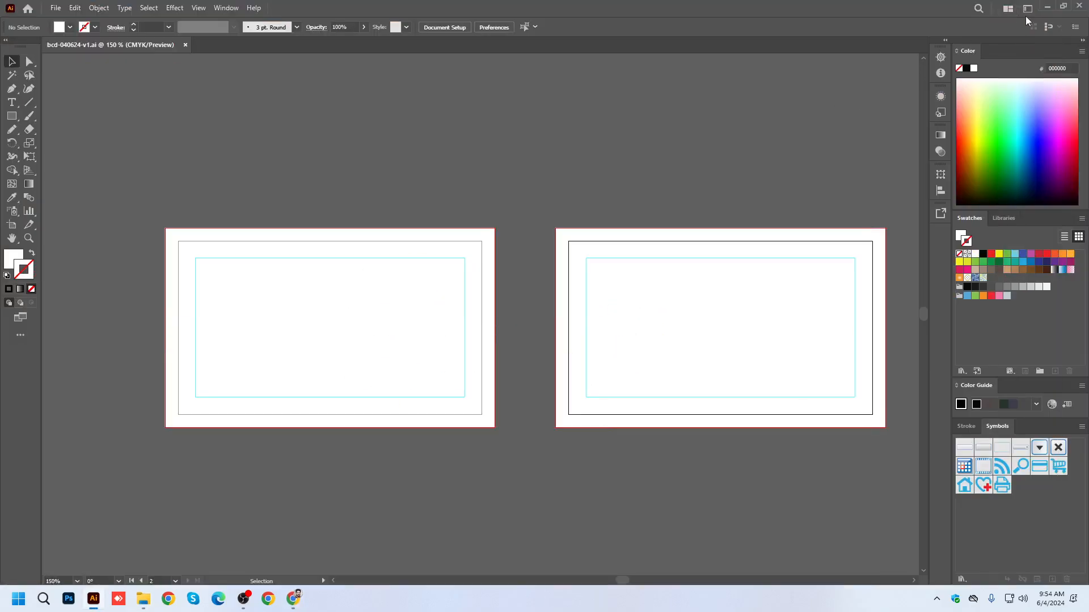
pyautogui.click(1047, 8)
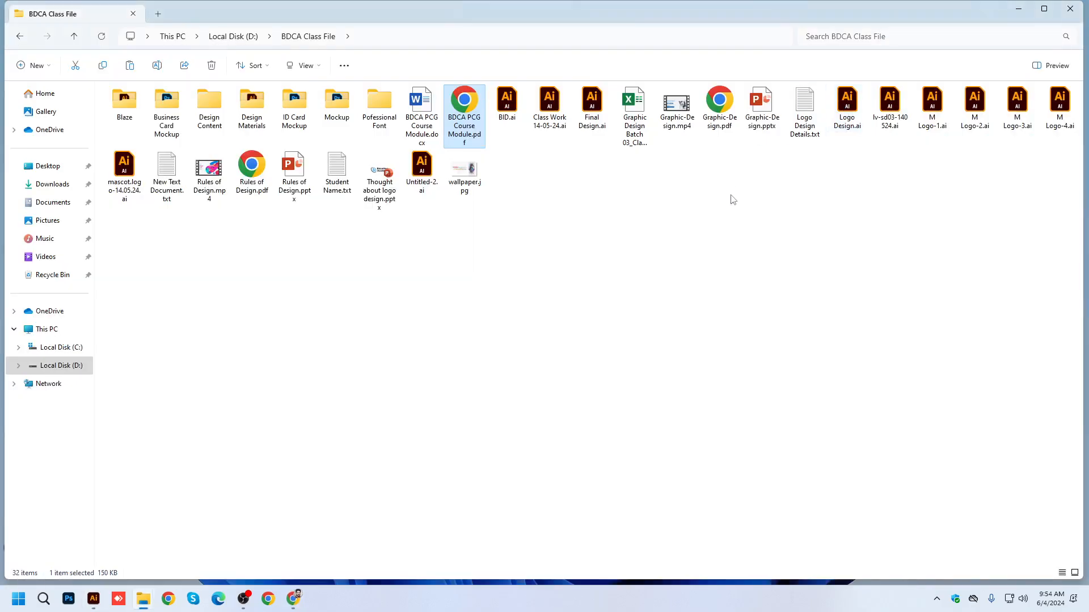
pyautogui.click(510, 372)
pyautogui.hotkey('ctrl', 'v')
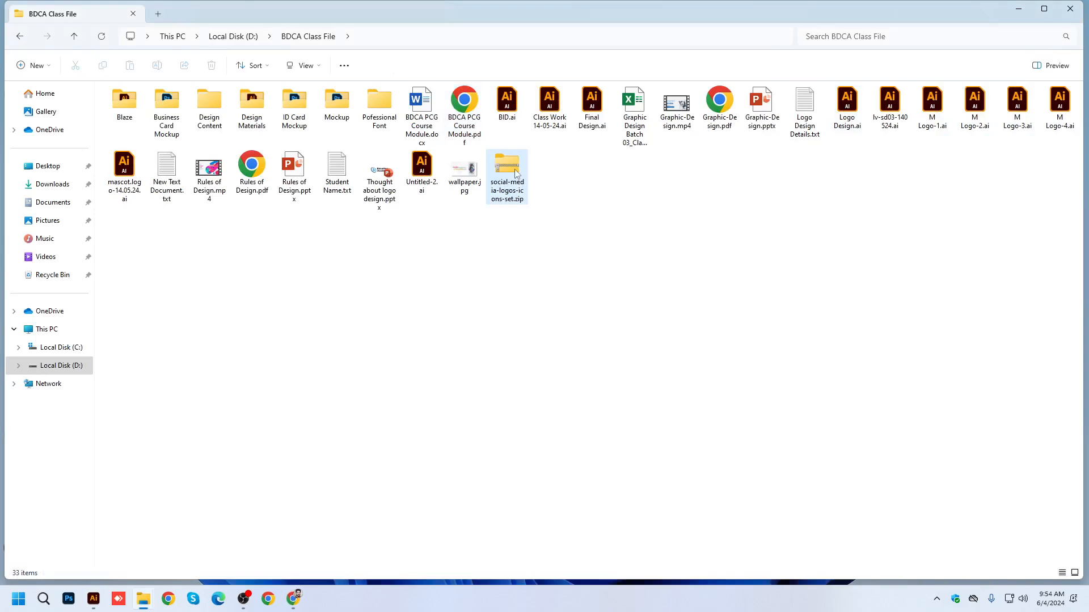
# Open 18764668.eps from the moved social-media-logos-icons-set.zip in Illustrator and look over the icons.
pyautogui.doubleClick(515, 173)
pyautogui.doubleClick(114, 107)
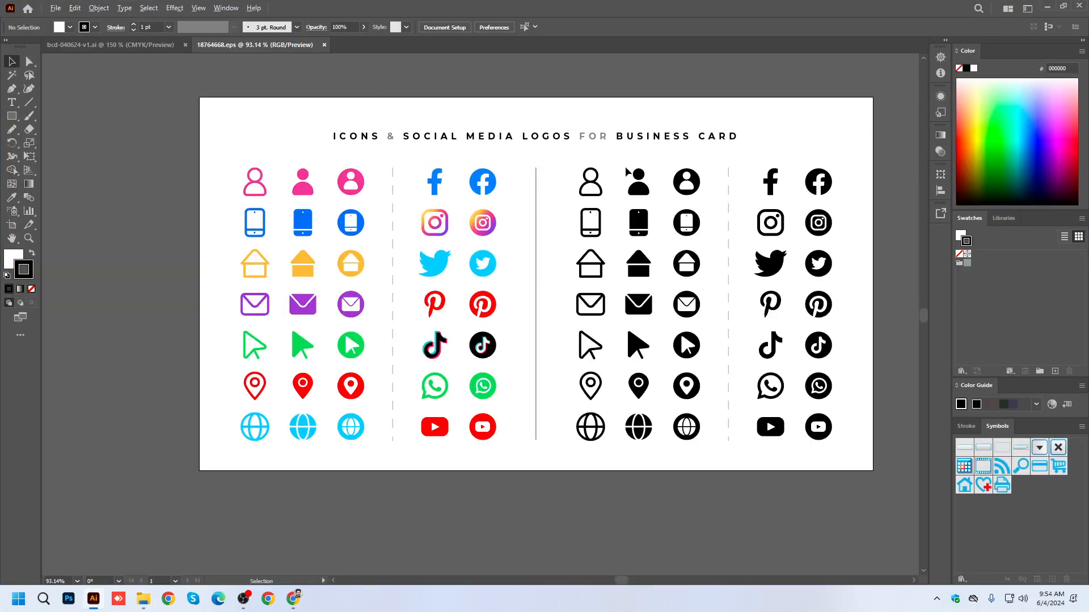
pyautogui.scroll(3, 634, 168)
pyautogui.click(658, 208)
pyautogui.scroll(-4, 658, 208)
pyautogui.click(238, 122)
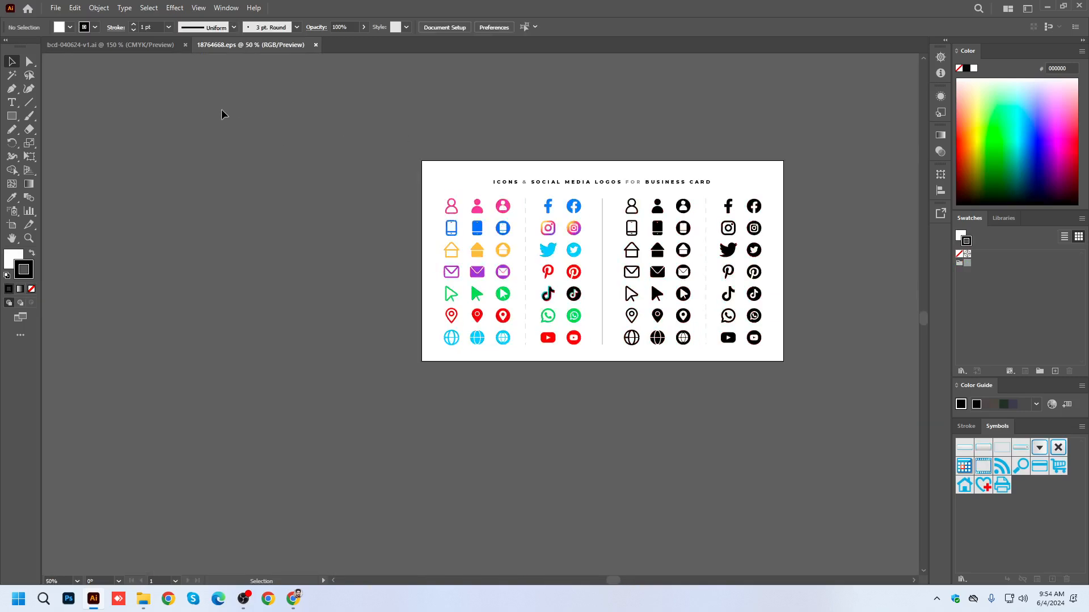
# Return to bcd-040624-v1.ai and lock the first card's full-bleed background rectangle.
pyautogui.click(107, 45)
pyautogui.moveTo(327, 477); pyautogui.dragTo(340, 381)
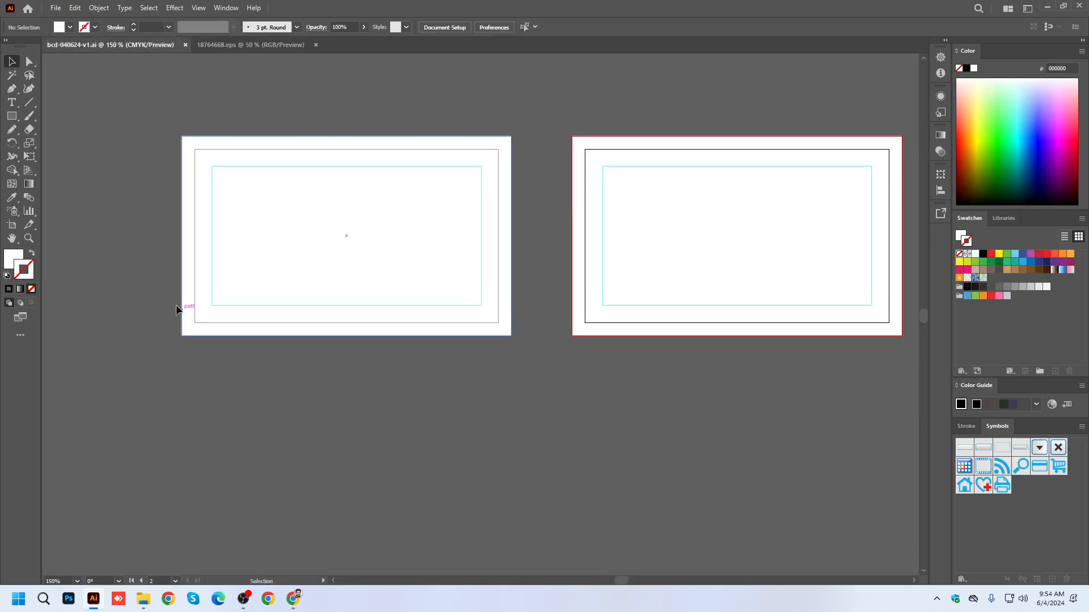
pyautogui.press('x')
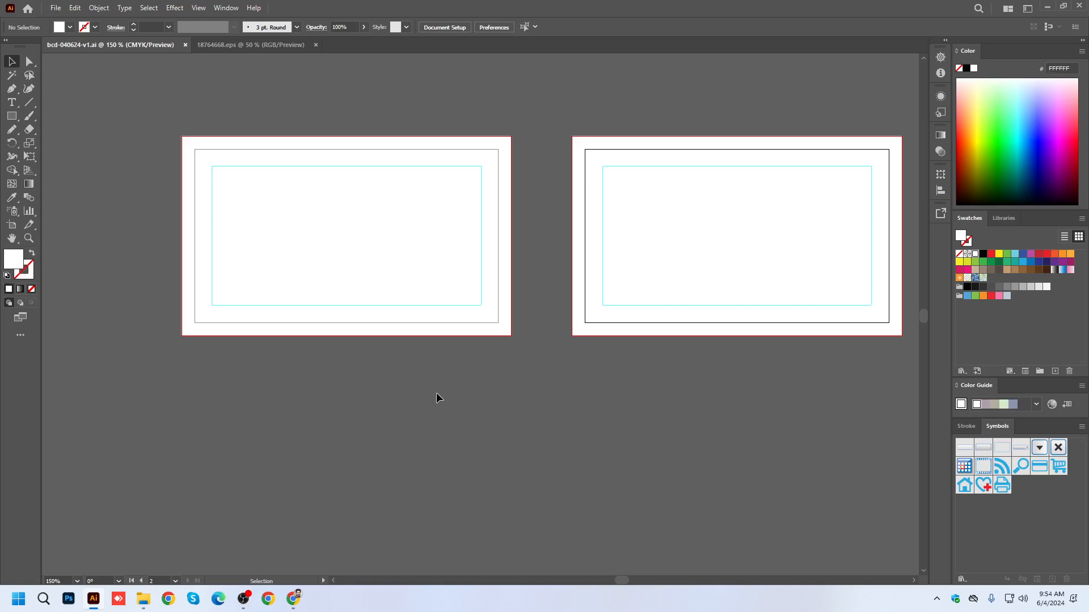
pyautogui.moveTo(498, 408); pyautogui.dragTo(529, 424)
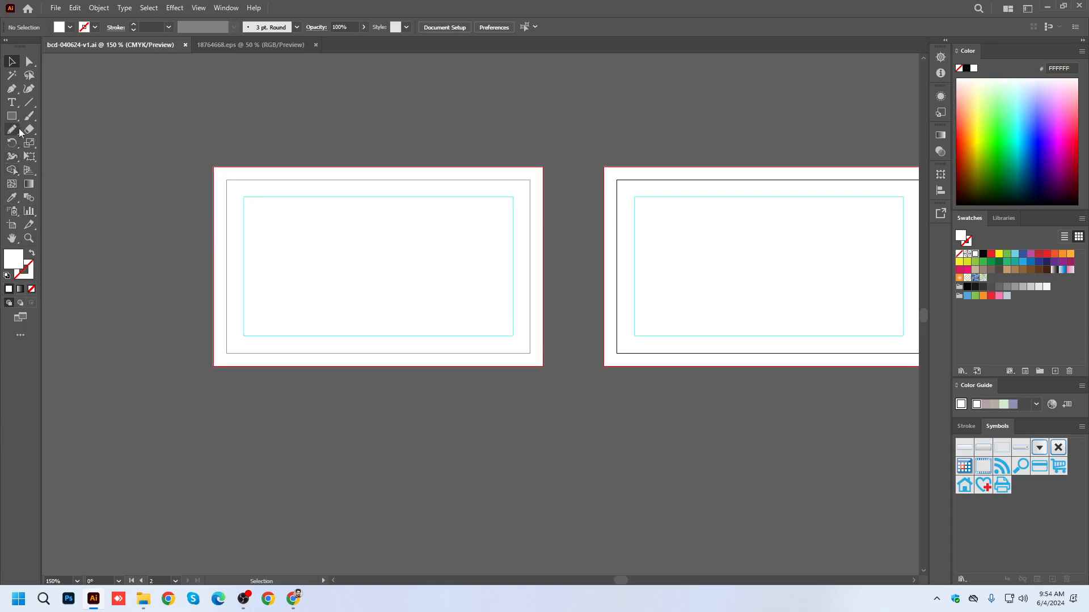
pyautogui.click(11, 89)
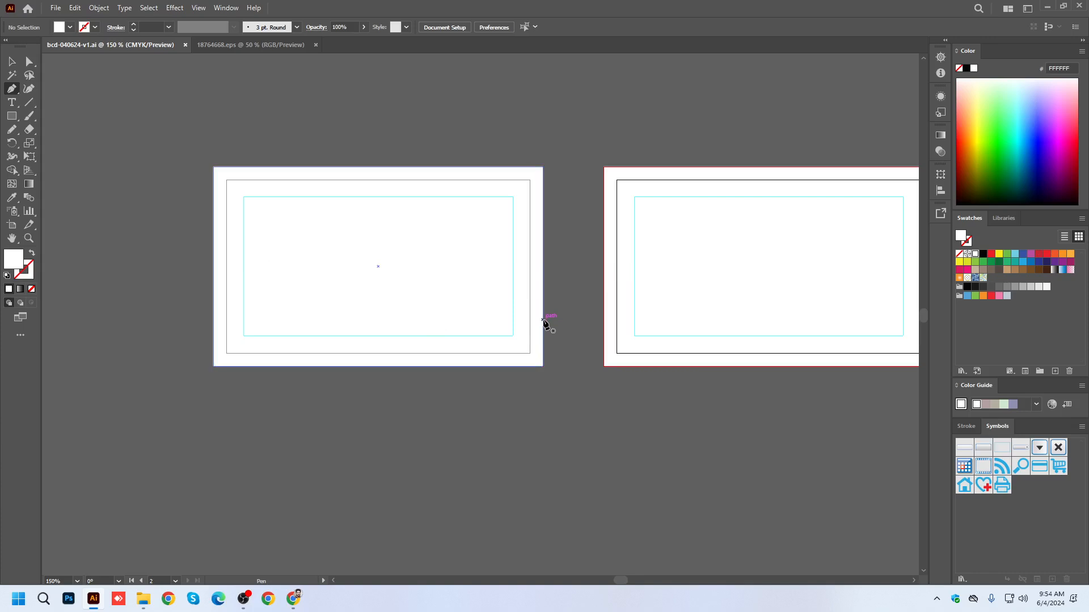
pyautogui.click(12, 63)
pyautogui.moveTo(168, 111); pyautogui.dragTo(556, 415)
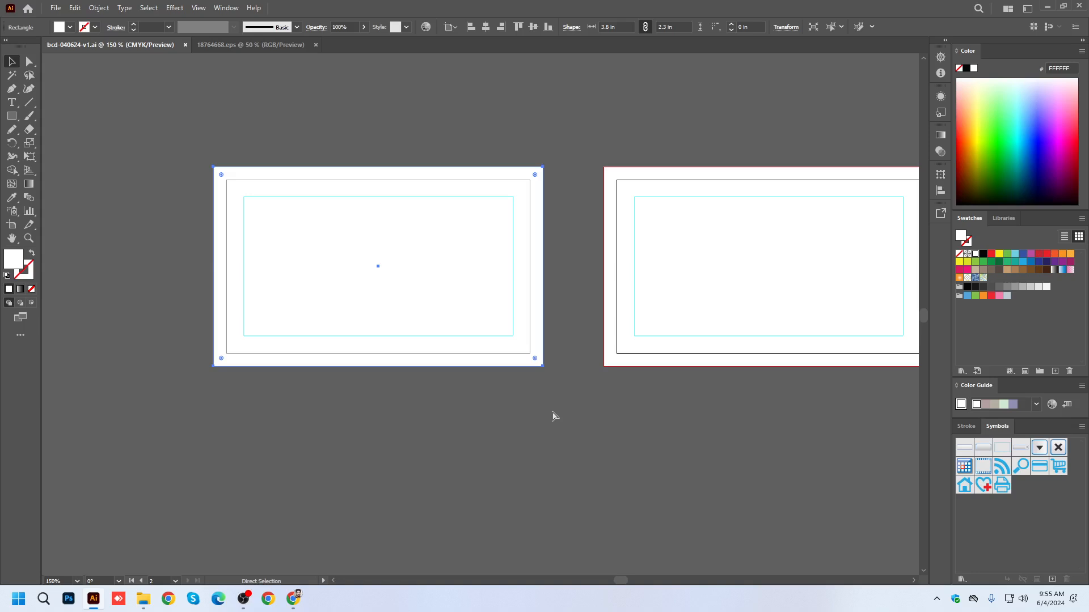
pyautogui.press('Delete')
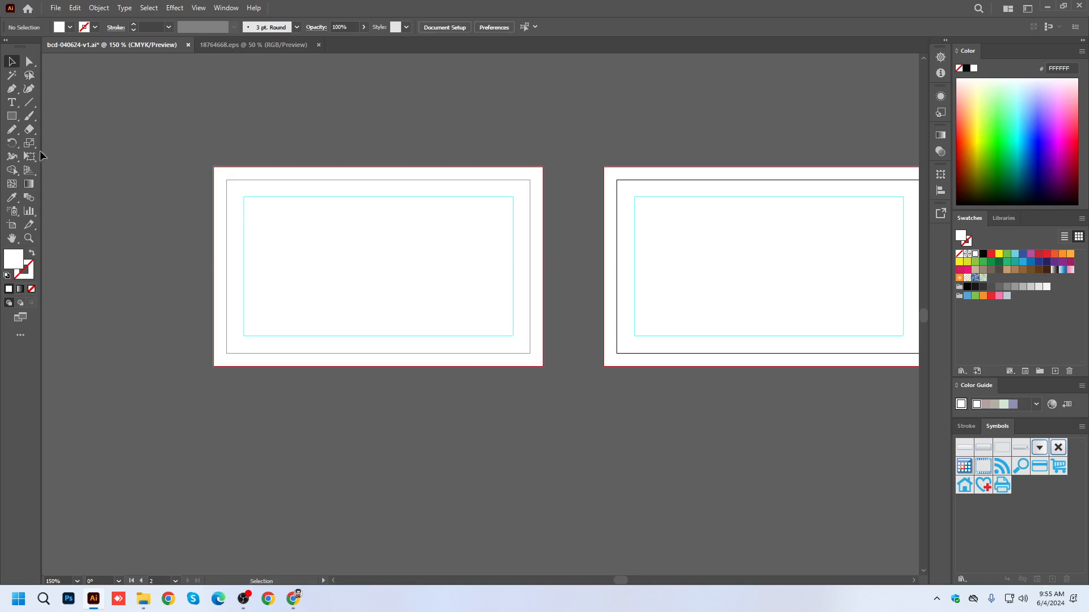
# Draw a horizontal Pen line about 3.16 in long across the first card's lower part from its right bleed edge, with a black stroke.
pyautogui.click(11, 88)
pyautogui.click(542, 329)
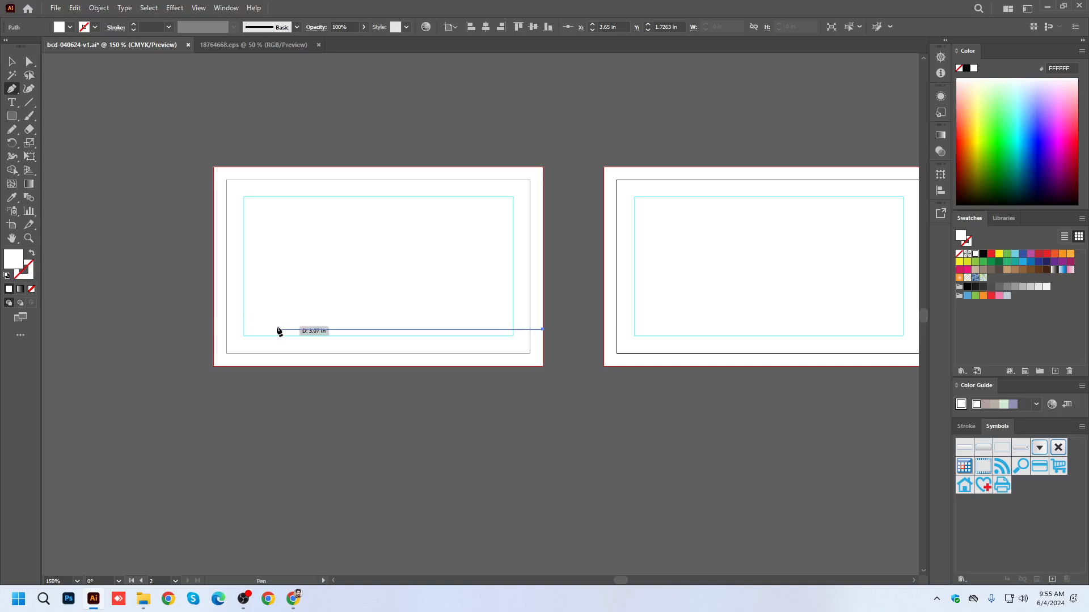
pyautogui.click(268, 329)
pyautogui.click(11, 75)
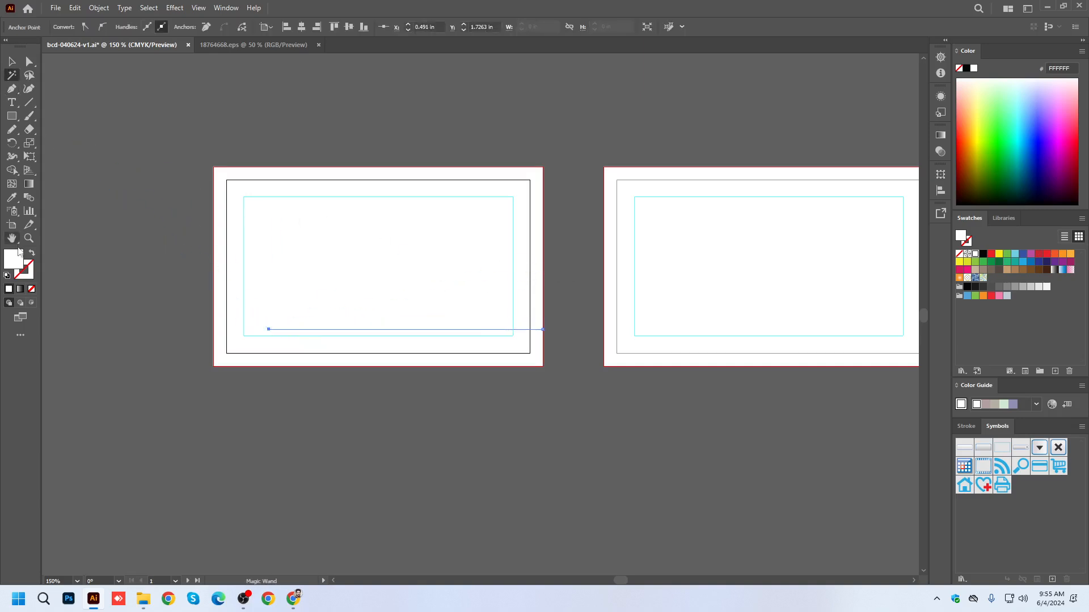
pyautogui.click(985, 255)
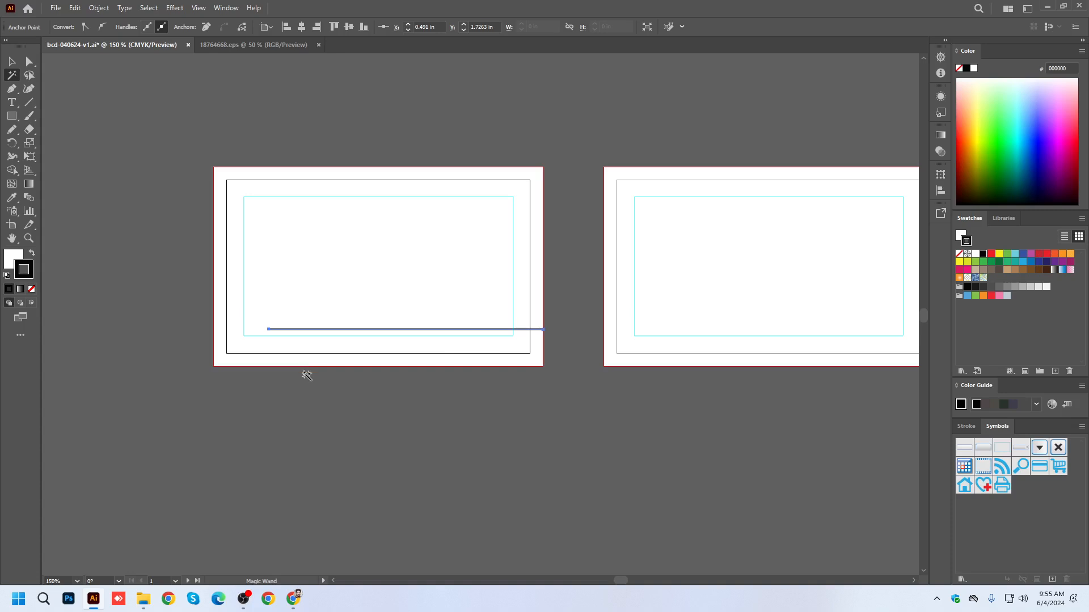
pyautogui.click(12, 62)
pyautogui.click(286, 100)
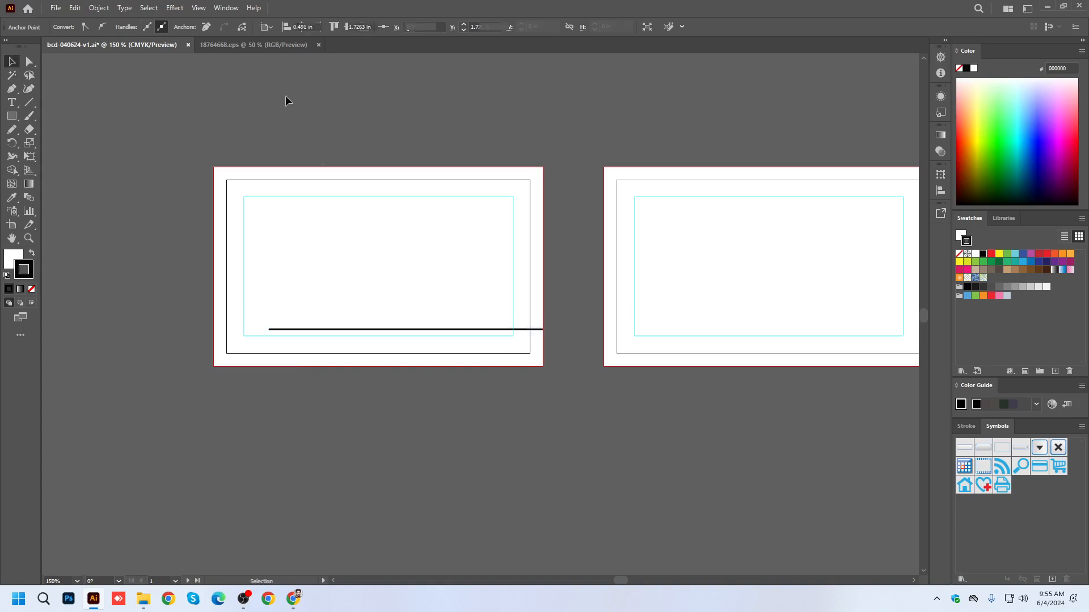
# Set the horizontal line's stroke weight to 0.5 pt.
pyautogui.click(350, 329)
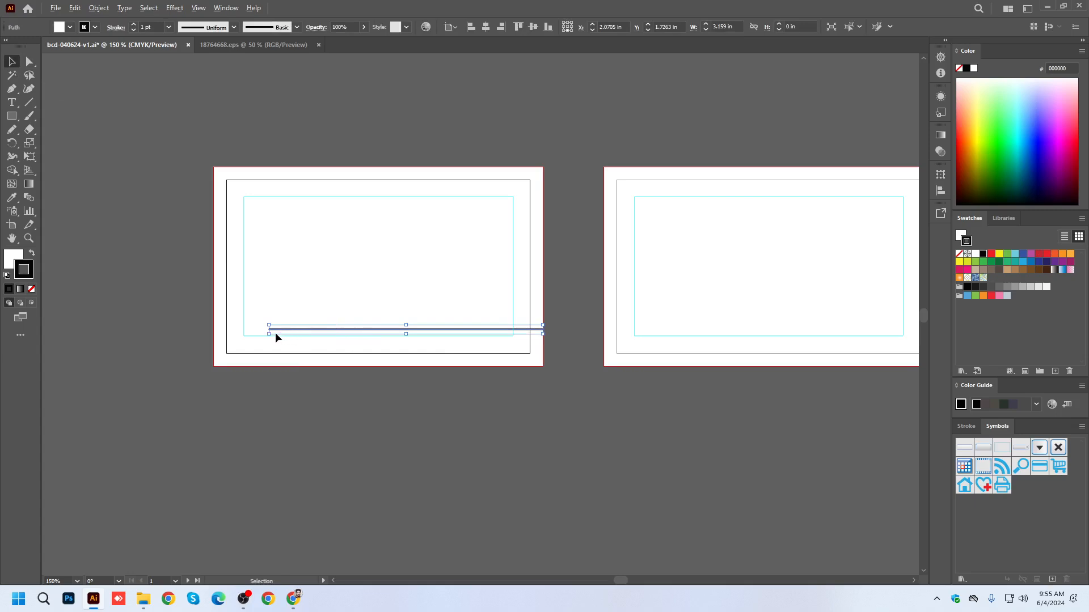
pyautogui.click(133, 30)
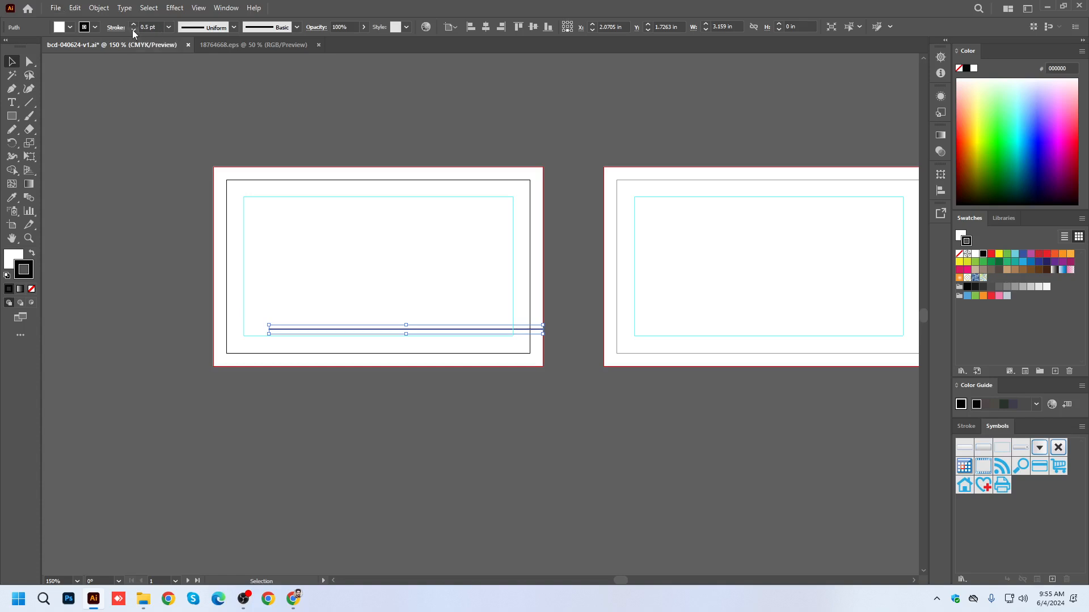
pyautogui.click(587, 366)
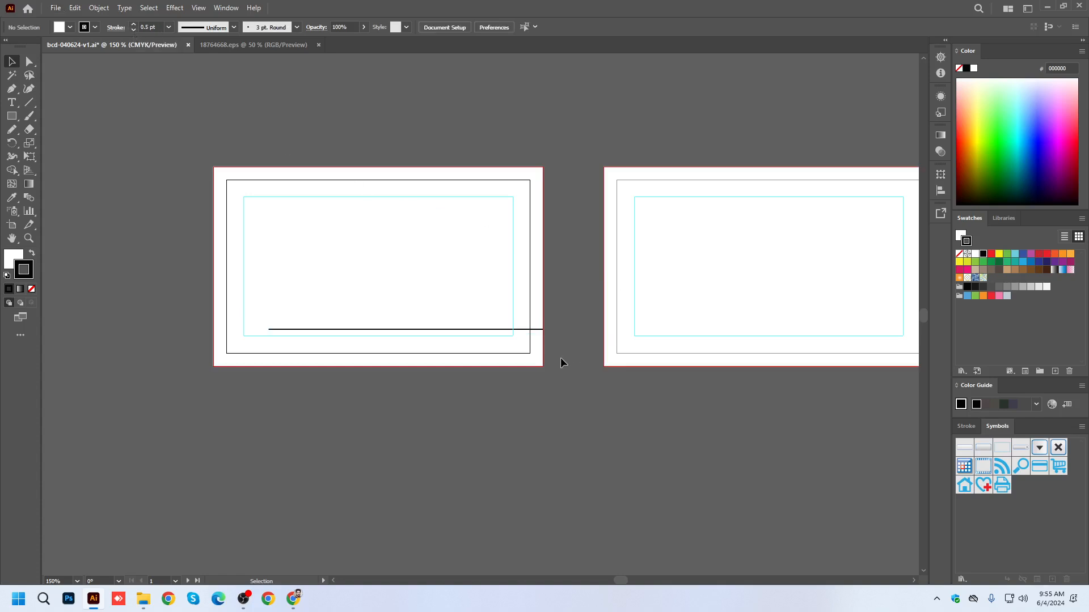
# Try drawing two lines above the first card with the Line Segment tool and delete them.
pyautogui.scroll(3, 389, 124)
pyautogui.click(29, 103)
pyautogui.moveTo(209, 155)
pyautogui.mouseDown()
pyautogui.moveTo(289, 179)
pyautogui.moveTo(412, 190)
pyautogui.mouseUp()
pyautogui.moveTo(276, 118); pyautogui.dragTo(573, 119)
pyautogui.click(12, 61)
pyautogui.moveTo(164, 94); pyautogui.dragTo(452, 191)
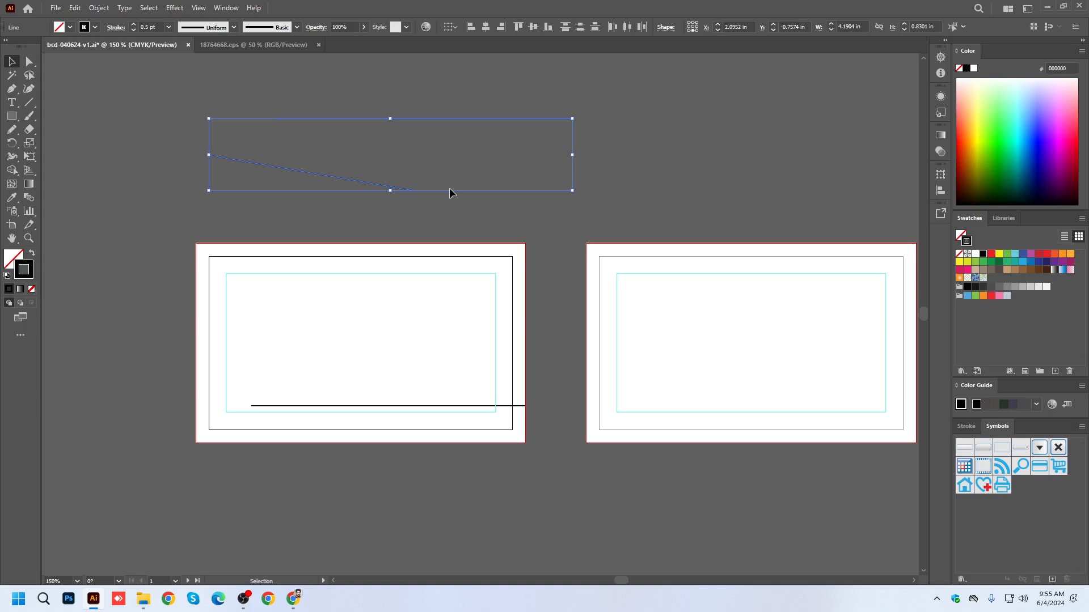
pyautogui.press('Delete')
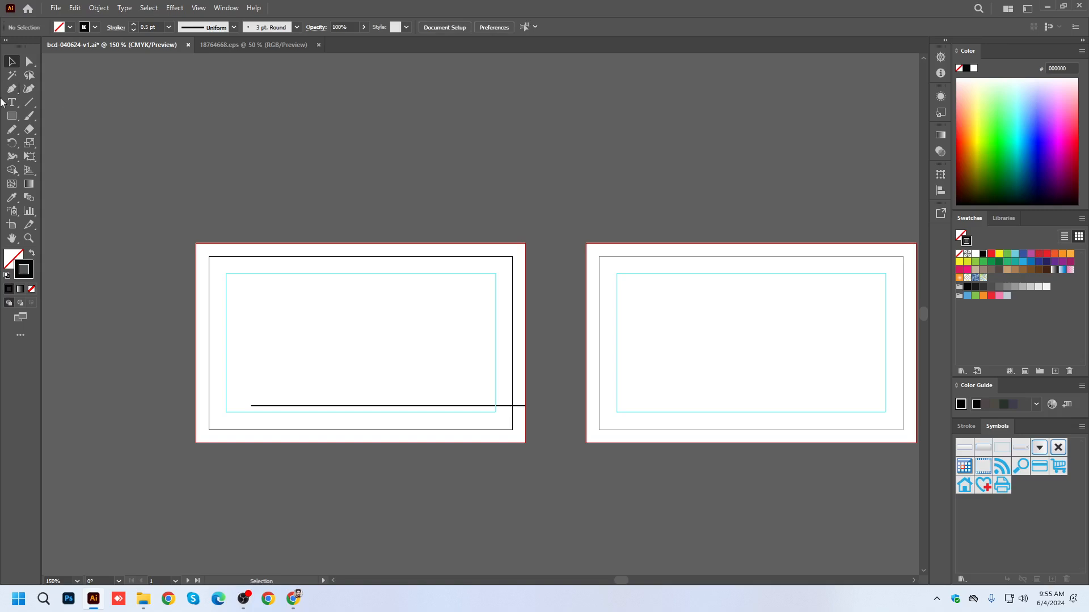
# Draw a horizontal trial line about 3.22 in long above the first card, tilt its right end downward, and delete it.
pyautogui.click(29, 102)
pyautogui.moveTo(282, 161); pyautogui.dragTo(562, 161)
pyautogui.click(12, 63)
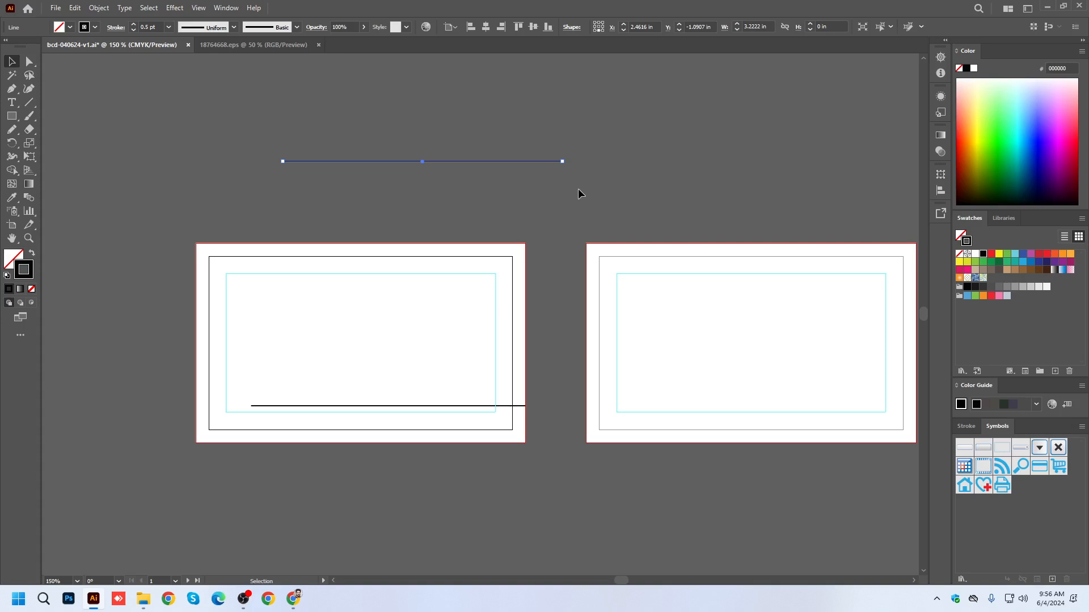
pyautogui.moveTo(562, 162); pyautogui.dragTo(562, 170)
pyautogui.click(644, 207)
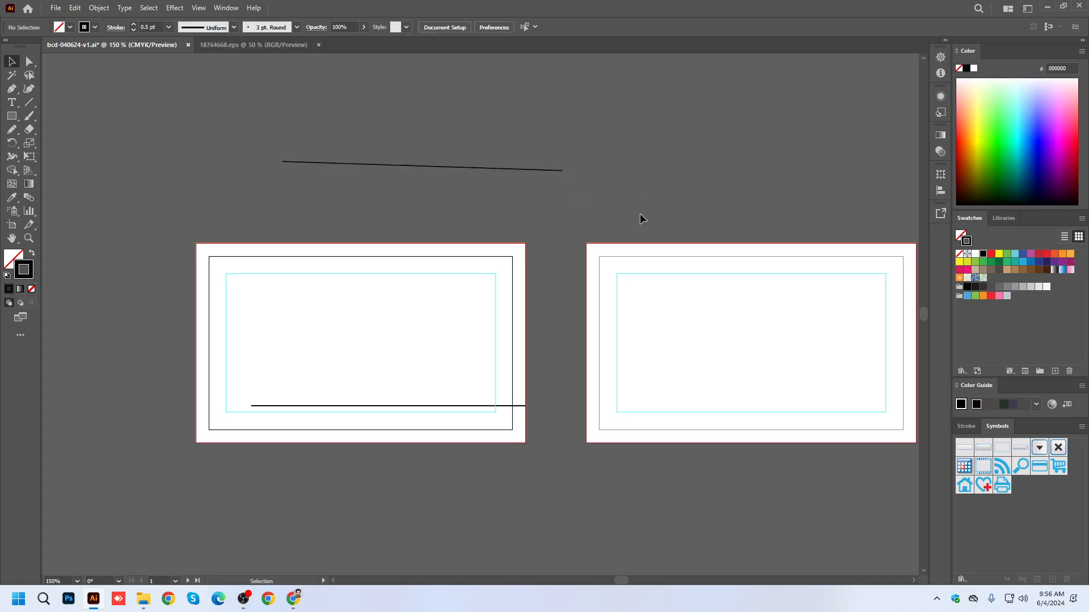
pyautogui.moveTo(274, 115); pyautogui.dragTo(519, 178)
pyautogui.press('Delete')
# Draw a thin trial rectangle above the first card and delete it.
pyautogui.scroll(1, 186, 345)
pyautogui.click(11, 116)
pyautogui.moveTo(326, 149); pyautogui.dragTo(505, 152)
pyautogui.press('v')
pyautogui.click(602, 183)
pyautogui.moveTo(356, 123); pyautogui.dragTo(579, 175)
pyautogui.press('Delete')
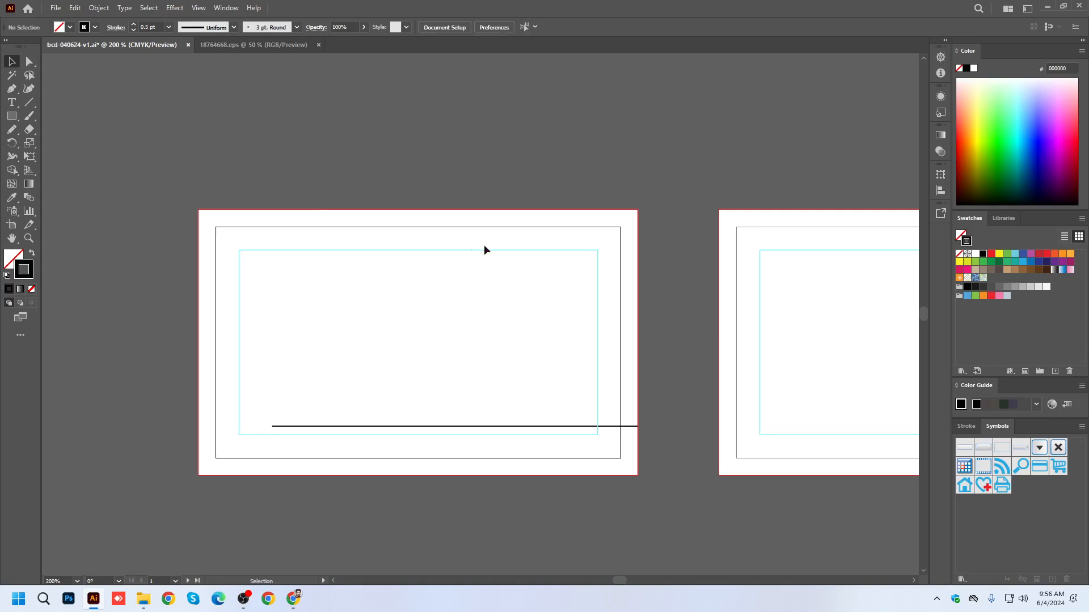
# Bend the first card's horizontal line into a gentle S-shaped wave with the Curvature tool and widen it leftward to about 3.24 in.
pyautogui.scroll(2, 400, 426)
pyautogui.scroll(-1, 397, 426)
pyautogui.click(392, 429)
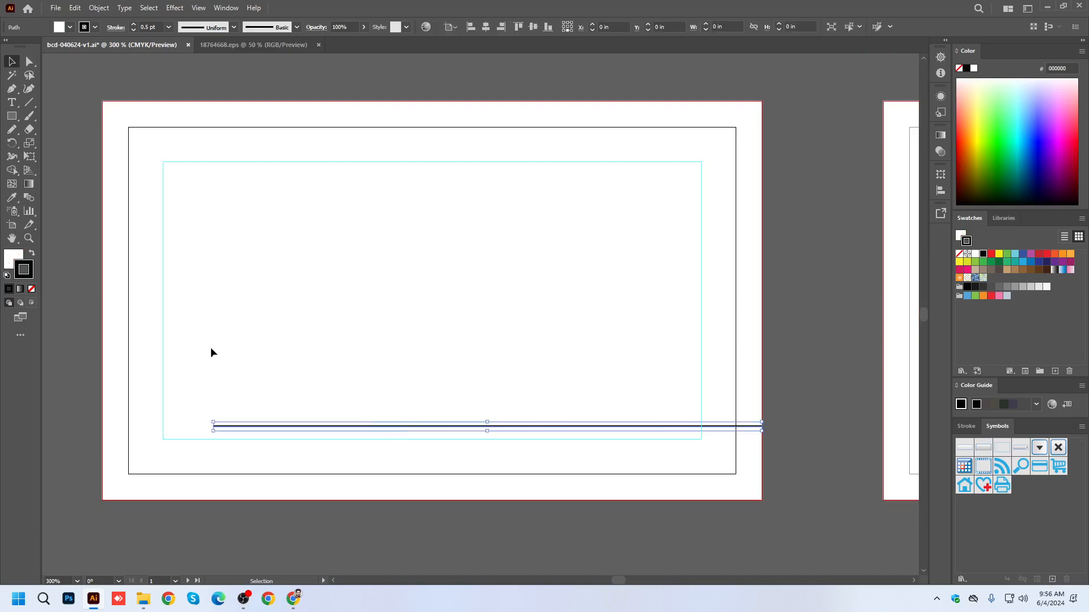
pyautogui.click(28, 90)
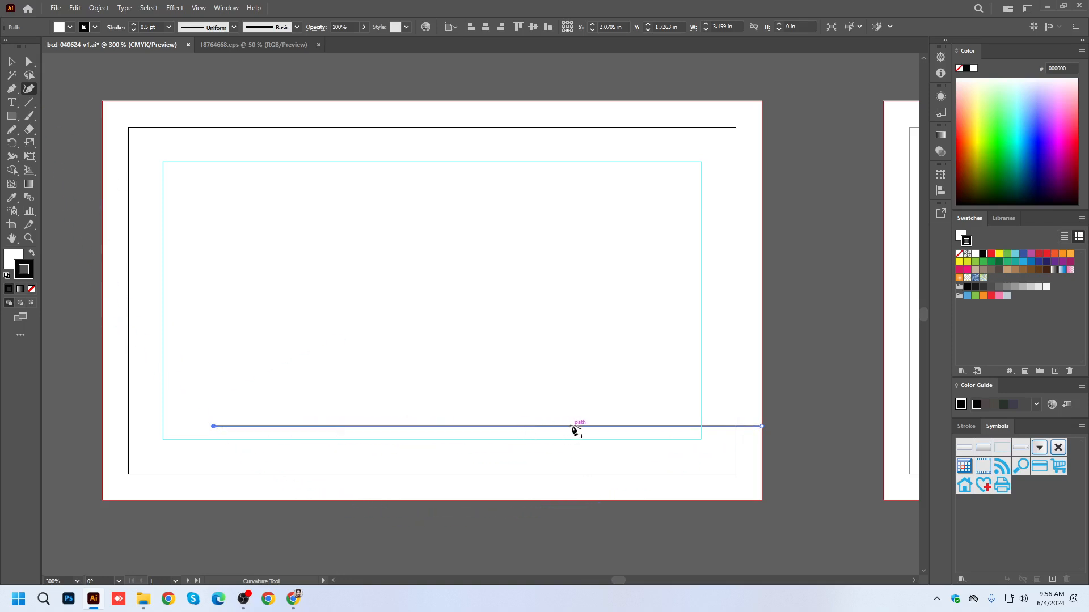
pyautogui.moveTo(572, 426); pyautogui.dragTo(570, 396)
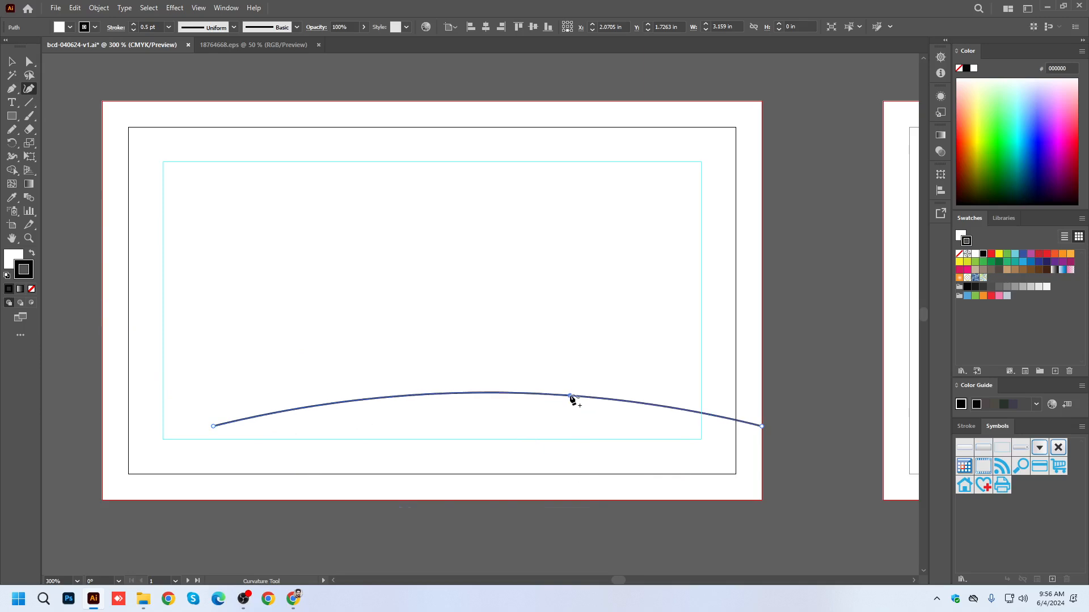
pyautogui.moveTo(382, 397); pyautogui.dragTo(385, 434)
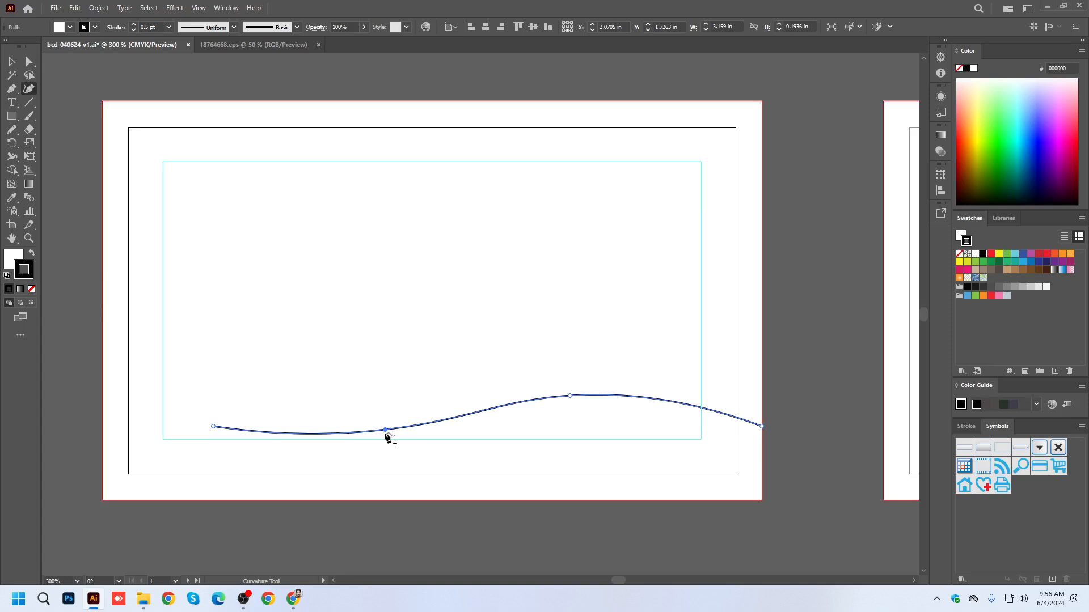
pyautogui.click(12, 60)
pyautogui.click(110, 163)
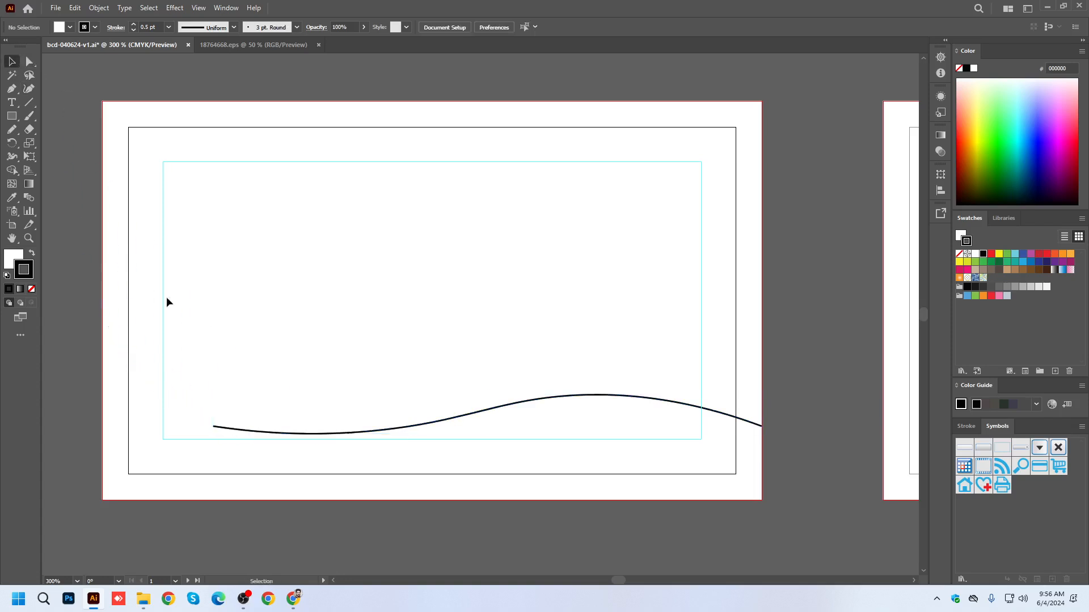
pyautogui.click(214, 427)
pyautogui.moveTo(215, 414); pyautogui.dragTo(201, 414)
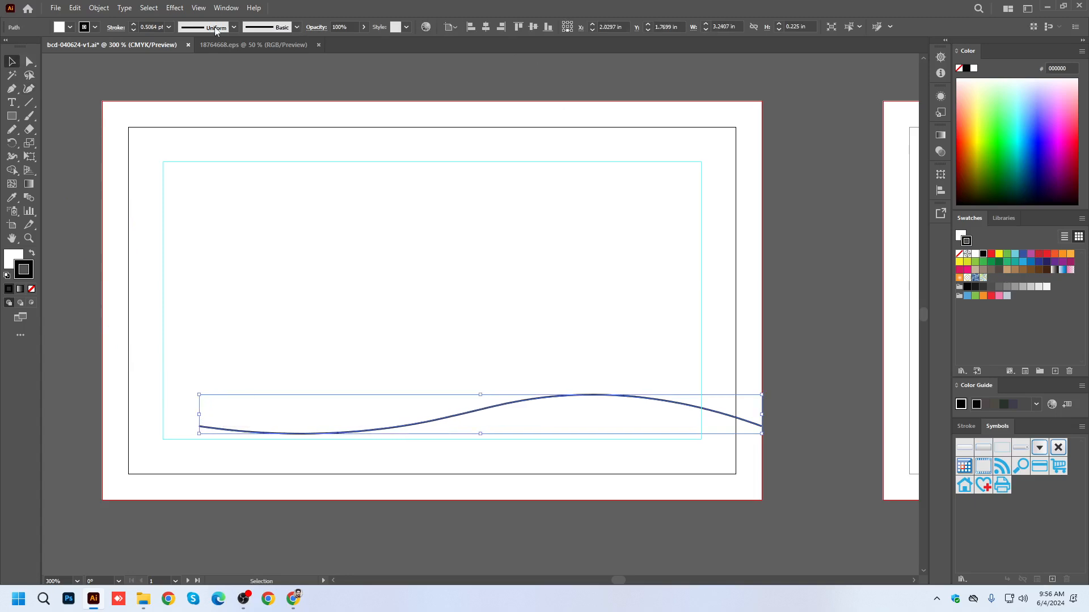
# Try a 100 pt stroke weight on the wave line and undo it.
pyautogui.click(169, 27)
pyautogui.click(185, 301)
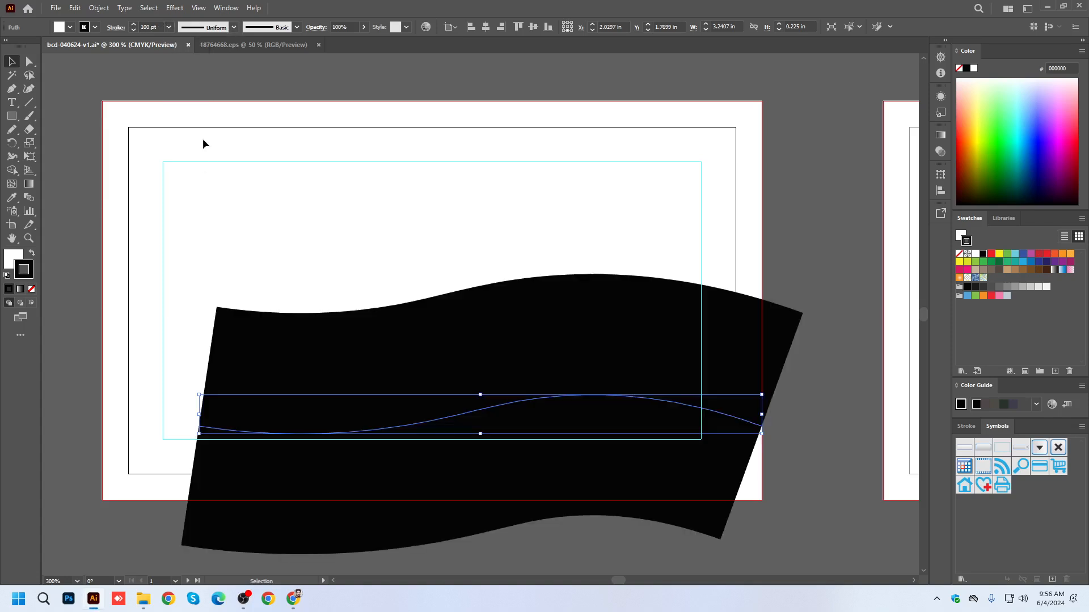
pyautogui.hotkey('ctrl', 'z')
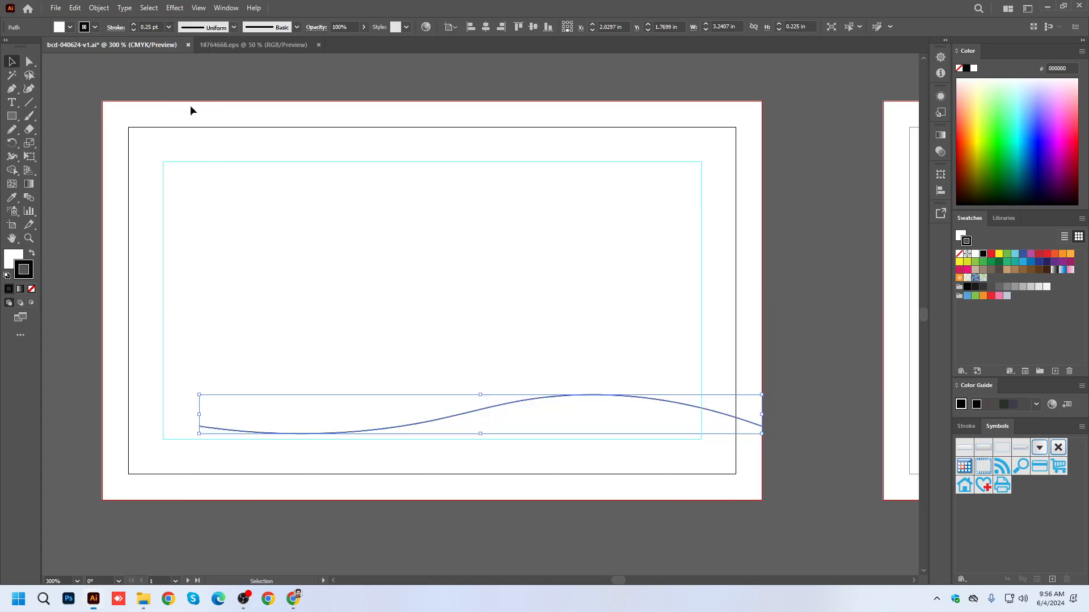
# Set the wave line's stroke weight to 40 pt.
pyautogui.click(169, 28)
pyautogui.click(185, 263)
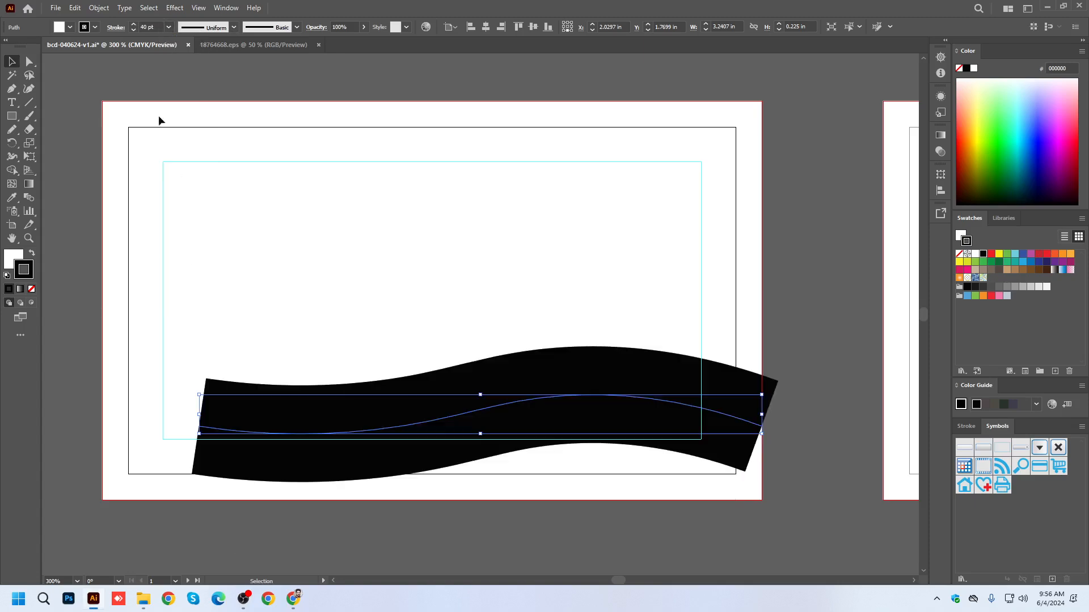
# Set the wave line's stroke weight to 25 pt and shift it slightly rightward past the bleed edge, to X 2.1048 in.
pyautogui.click(133, 31)
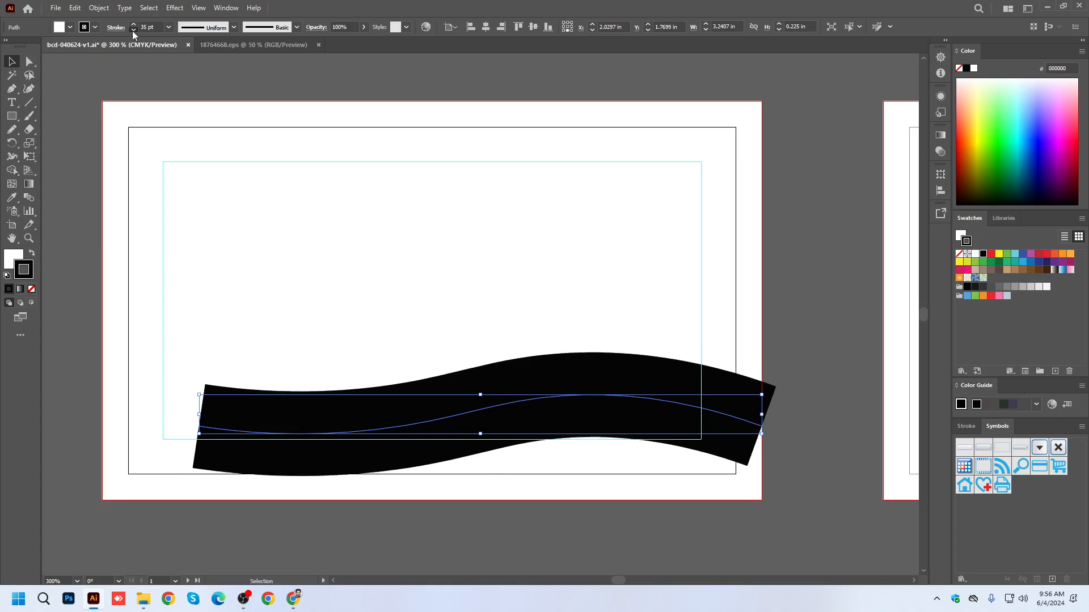
pyautogui.click(133, 31)
pyautogui.click(133, 31)
pyautogui.click(133, 31)
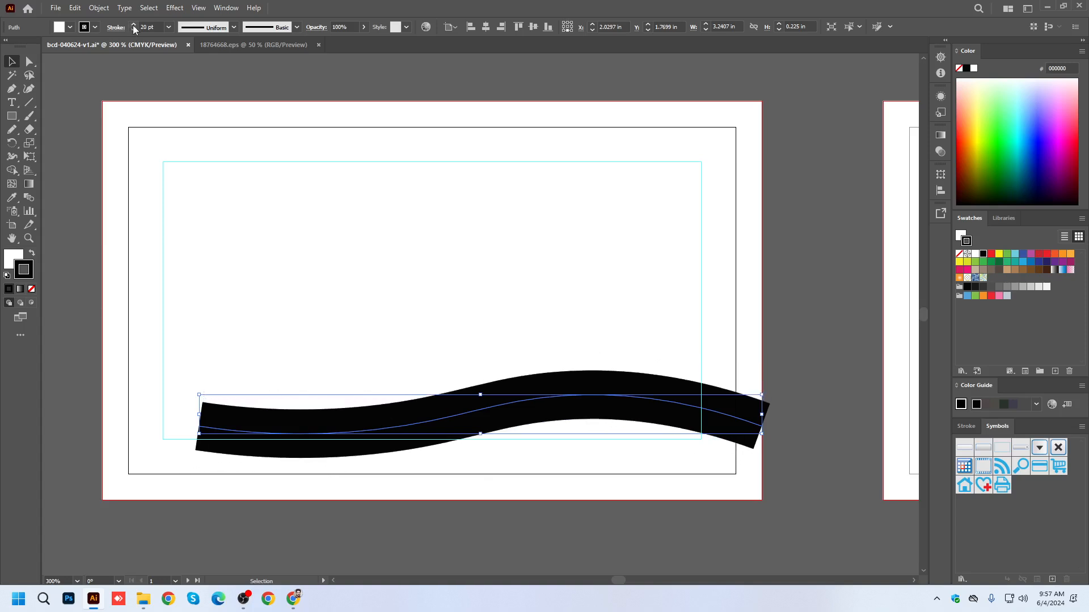
pyautogui.click(133, 24)
pyautogui.click(134, 23)
pyautogui.click(134, 24)
pyautogui.click(133, 23)
pyautogui.click(134, 24)
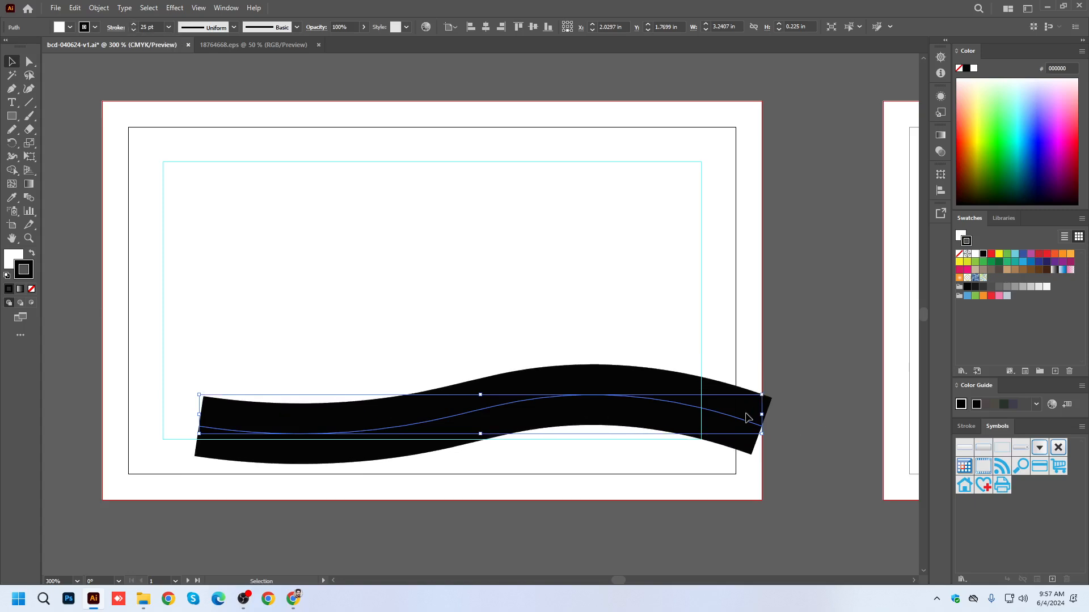
pyautogui.moveTo(729, 421); pyautogui.dragTo(743, 421)
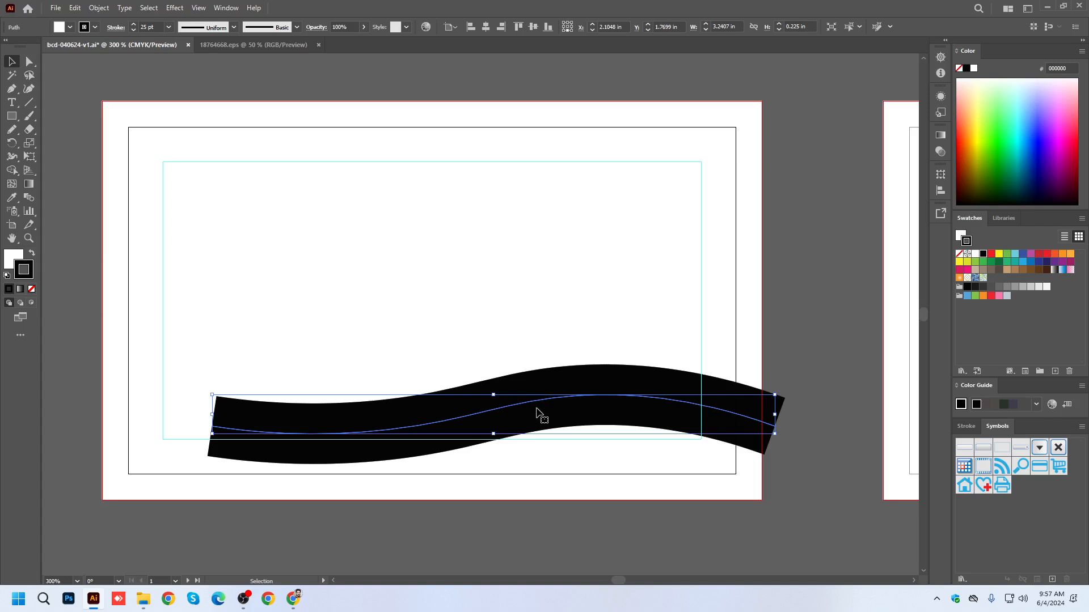
# Apply the triangular tapered width profile to the wave line and set its stroke weight to 29 pt.
pyautogui.click(233, 27)
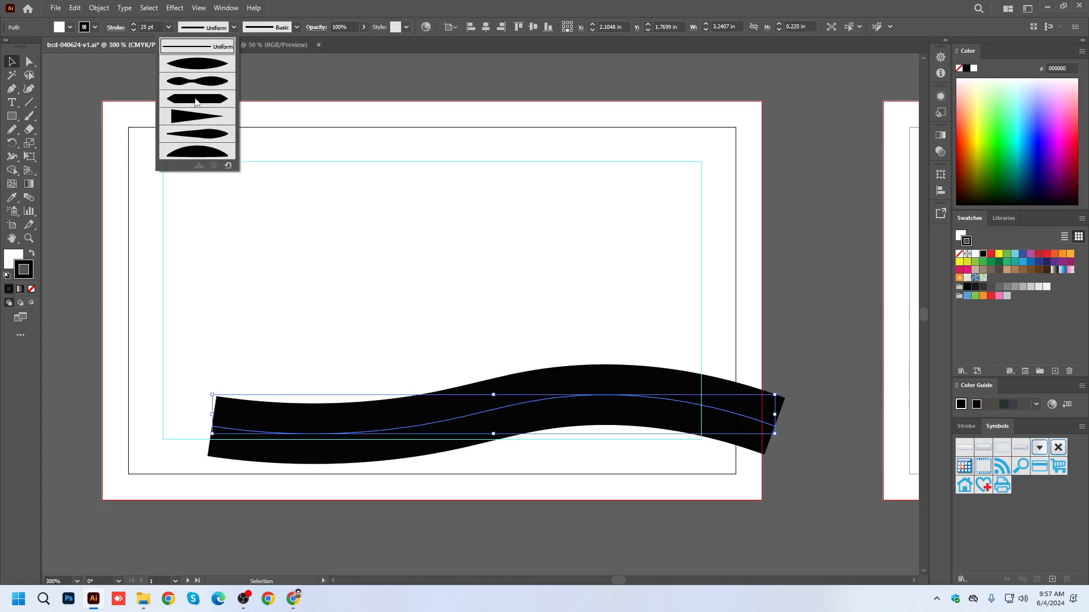
pyautogui.click(187, 121)
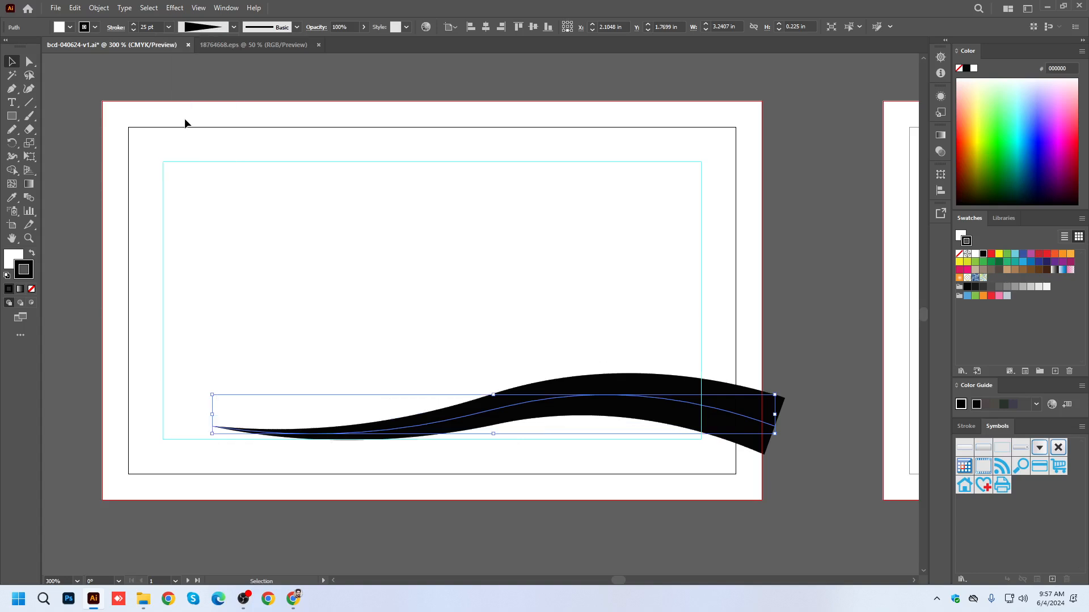
pyautogui.click(133, 24)
pyautogui.click(133, 26)
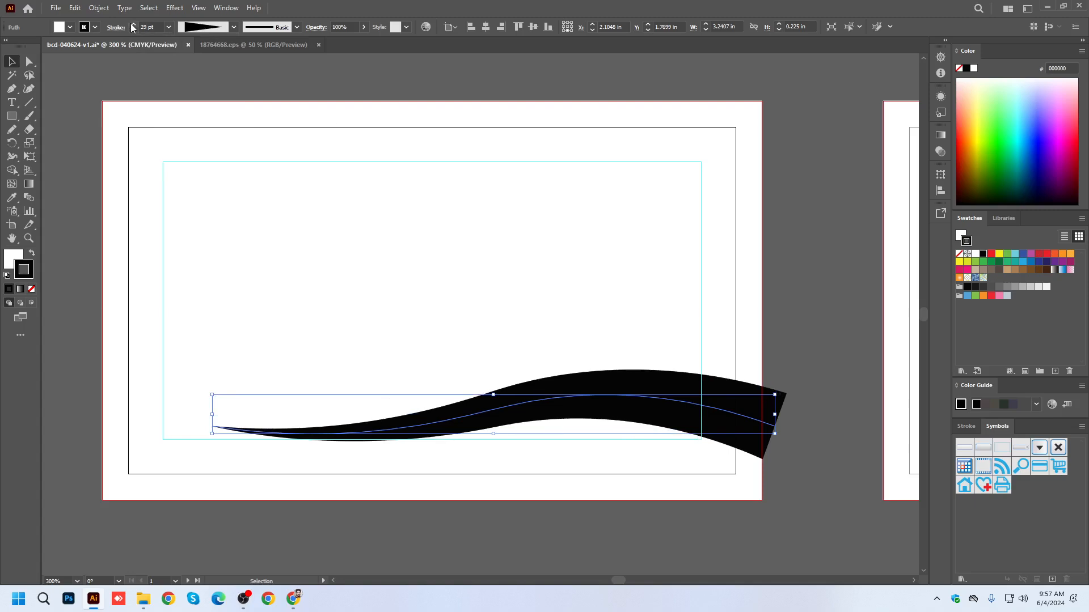
# Extend the wave's thin left tip horizontally to the left safe-area guide with the Direct Selection tool.
pyautogui.click(29, 61)
pyautogui.moveTo(213, 427); pyautogui.dragTo(163, 426)
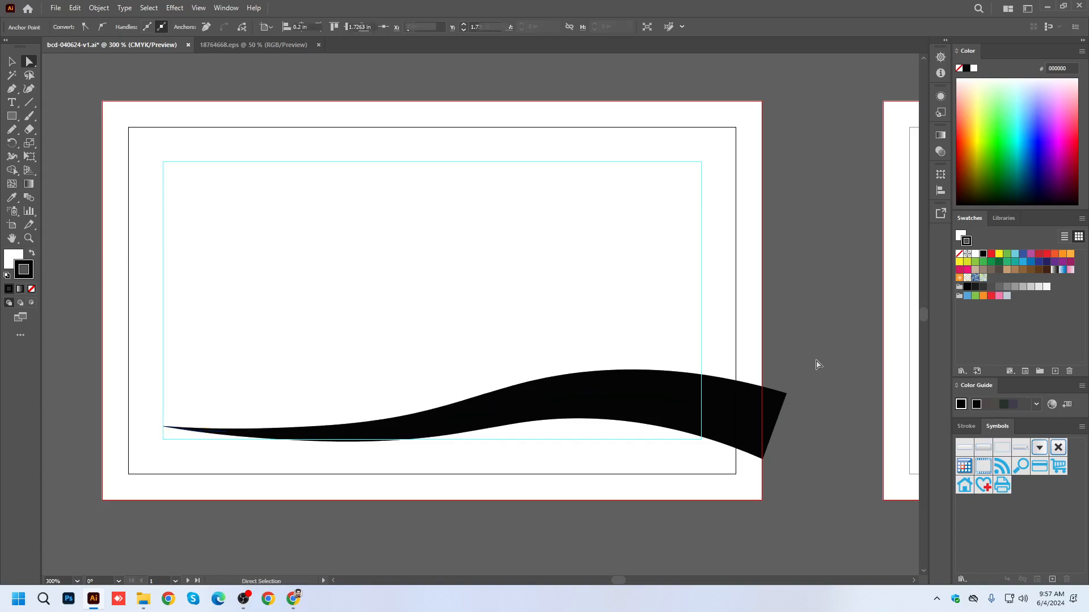
pyautogui.click(817, 365)
pyautogui.scroll(-2, 616, 372)
pyautogui.scroll(1, 678, 433)
pyautogui.click(11, 61)
pyautogui.scroll(2, 704, 400)
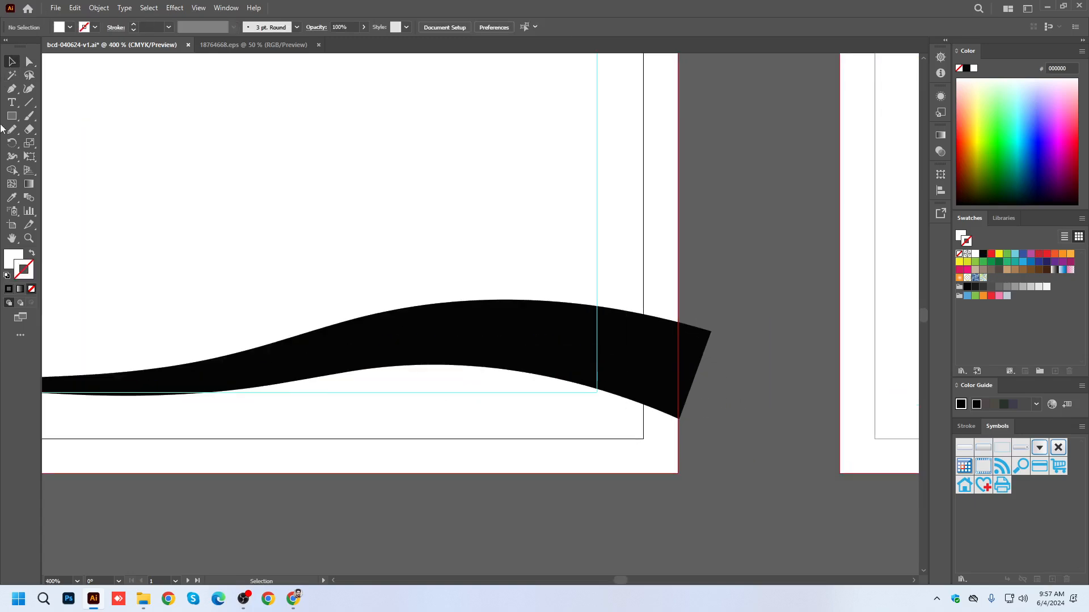
# Draw an arched Pen curve about 1.58 in wide below the wave, starting at the first card's right bleed edge.
pyautogui.click(11, 89)
pyautogui.scroll(-2, 778, 492)
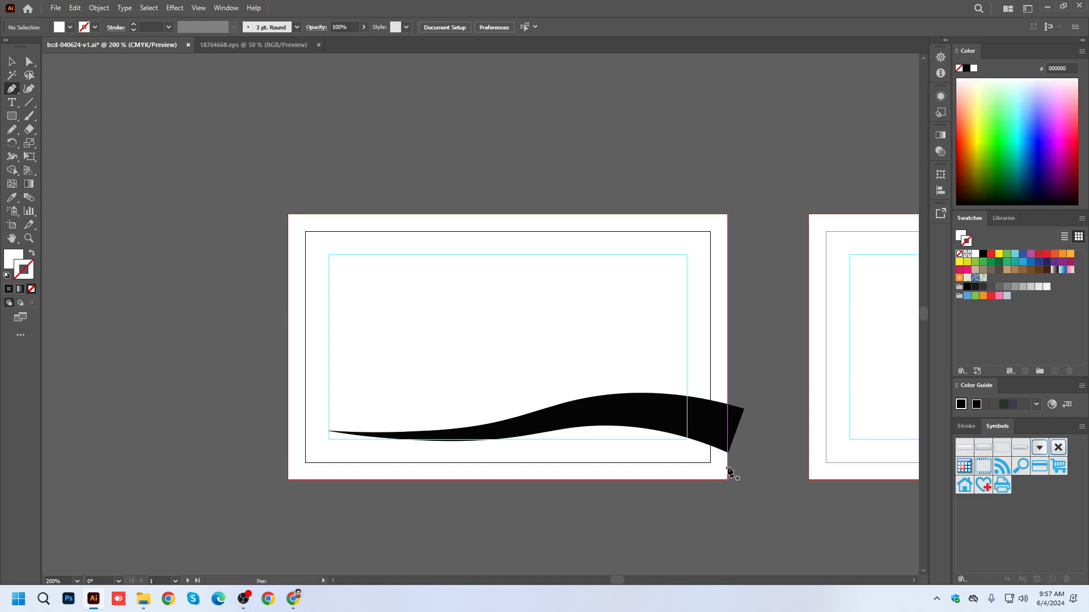
pyautogui.click(727, 467)
pyautogui.moveTo(545, 449); pyautogui.dragTo(463, 465)
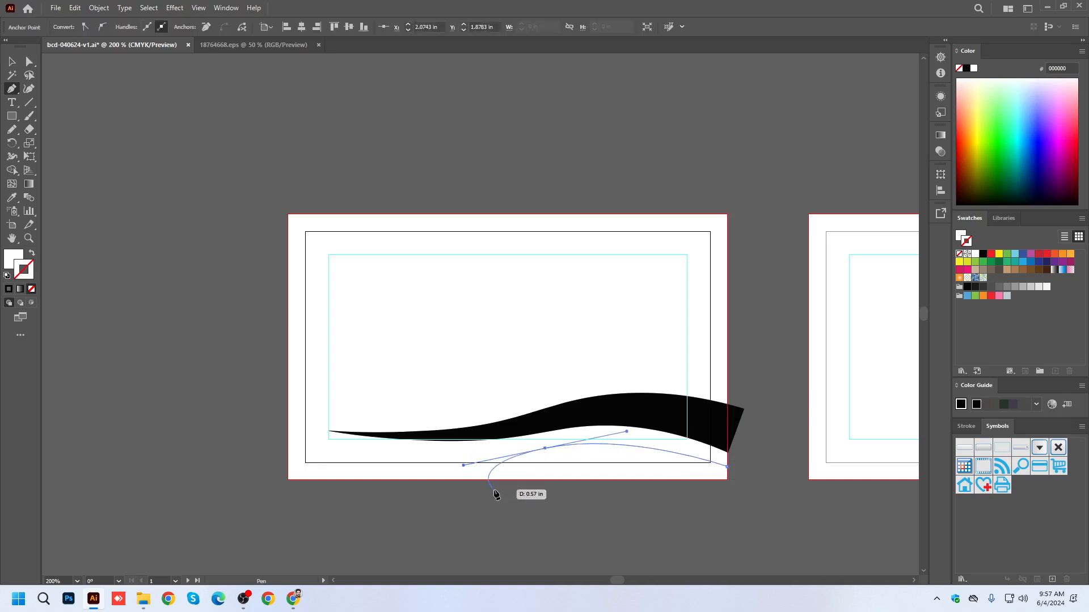
pyautogui.keyDown('ctrl'); pyautogui.click(521, 513); pyautogui.keyUp('ctrl')
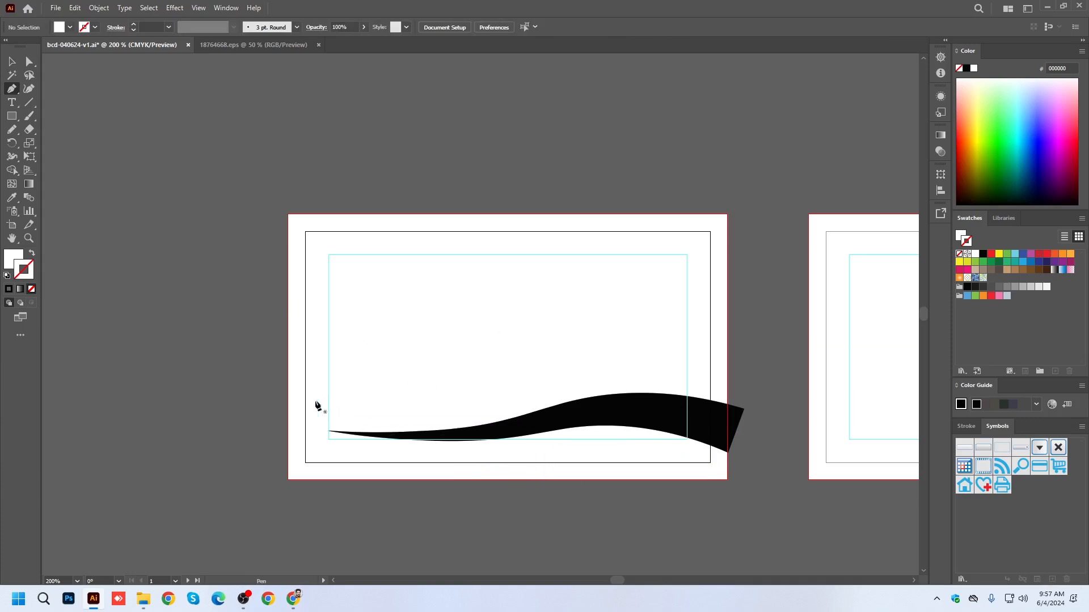
# Draw a sagging Pen curve about 1.9 in wide above the wave, starting at the first card's left bleed edge.
pyautogui.click(288, 377)
pyautogui.moveTo(508, 405); pyautogui.dragTo(663, 369)
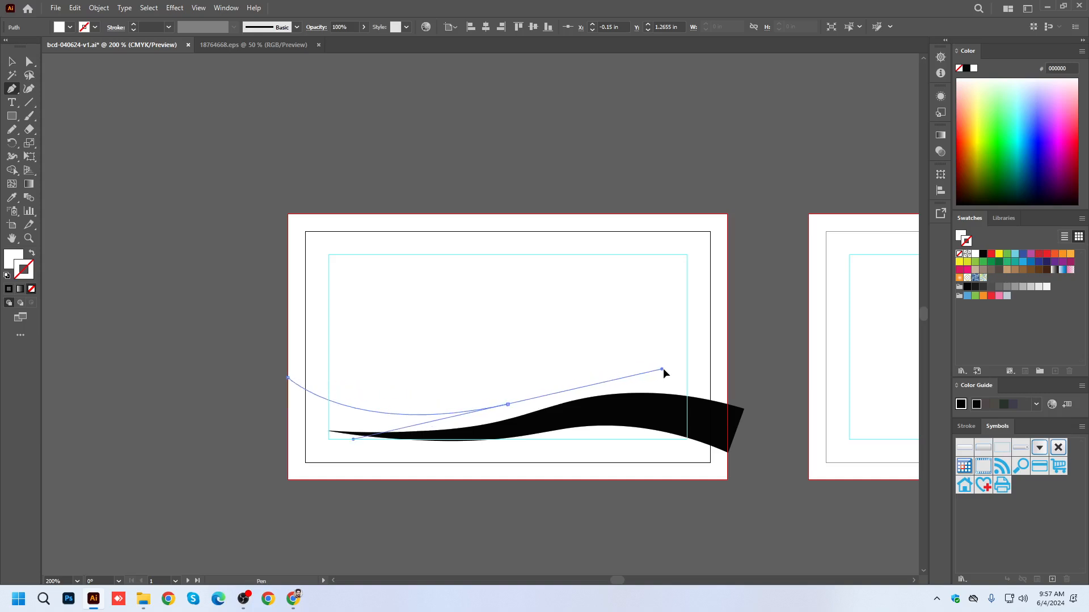
pyautogui.keyDown('ctrl'); pyautogui.click(595, 340); pyautogui.keyUp('ctrl')
pyautogui.click(12, 61)
# Copy the wave's stroke onto both new curves with the Eyedropper and give them the triangular tapered width profile.
pyautogui.click(342, 406)
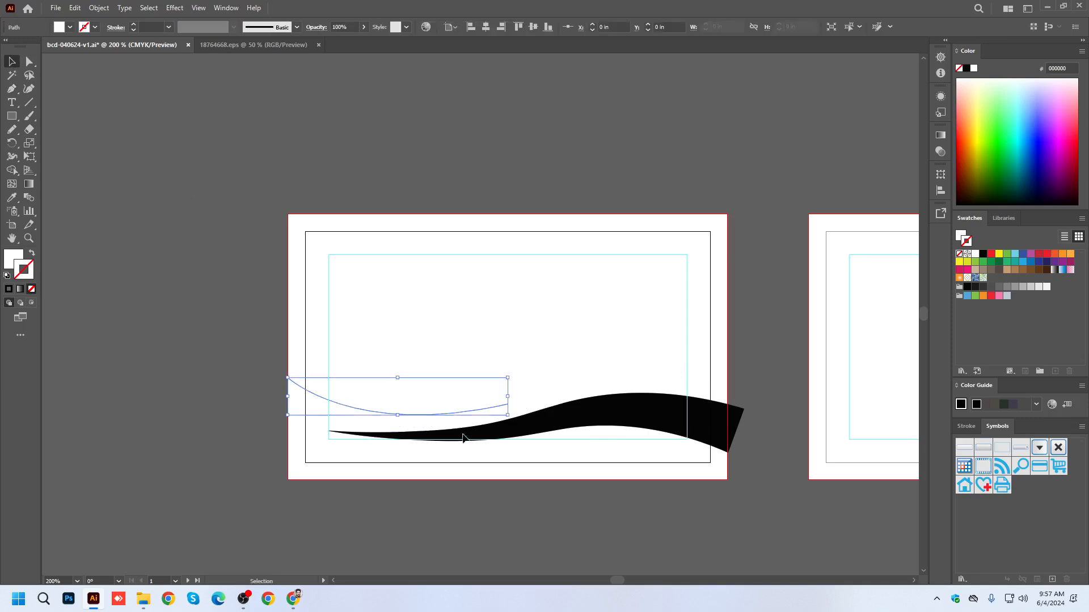
pyautogui.keyDown('shift'); pyautogui.click(588, 445); pyautogui.keyUp('shift')
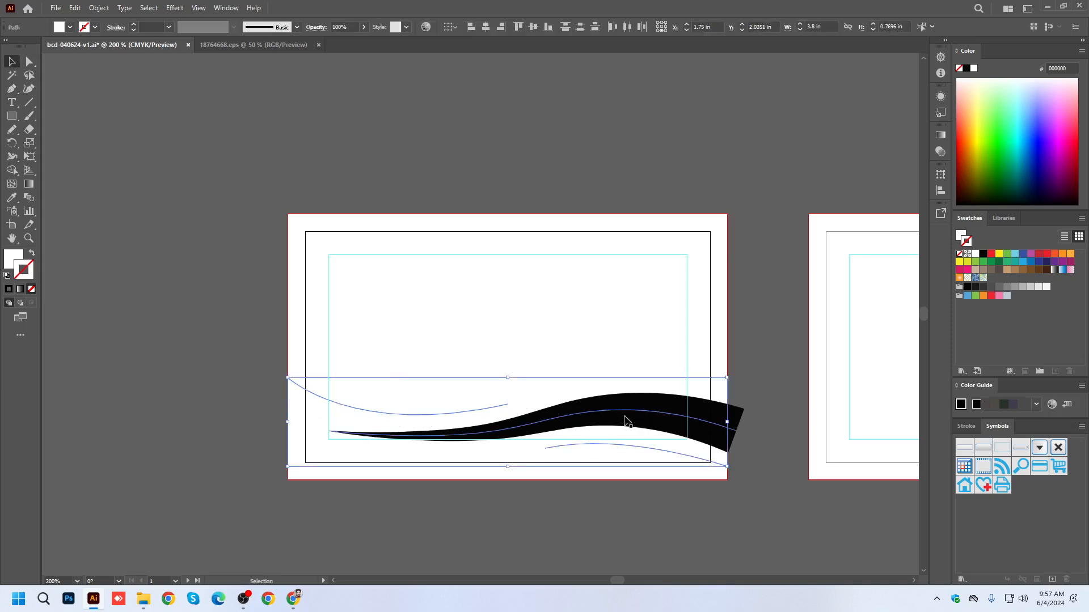
pyautogui.click(11, 198)
pyautogui.click(642, 407)
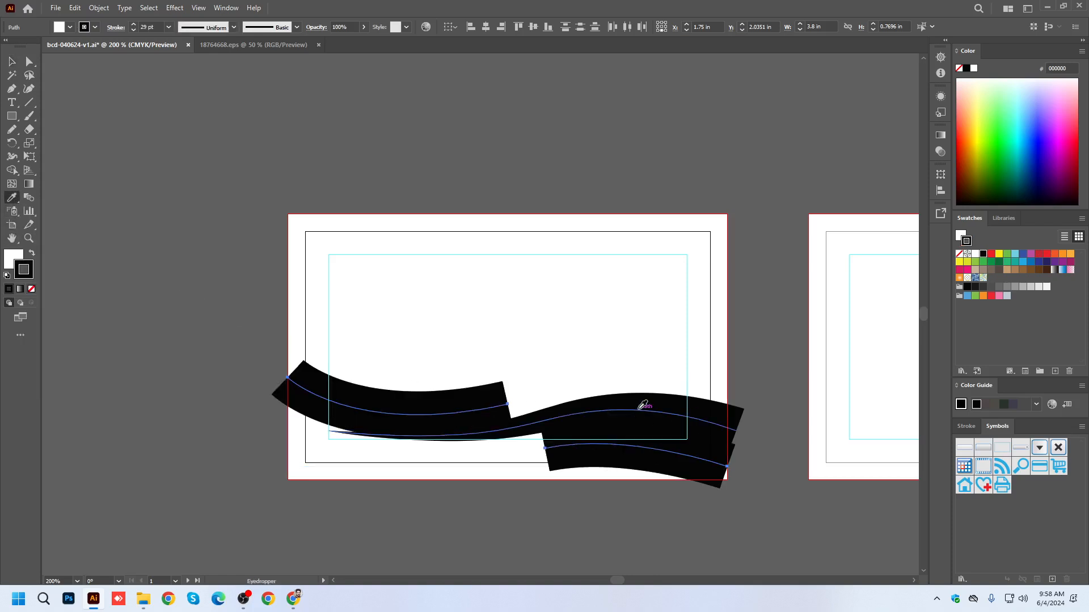
pyautogui.press('v')
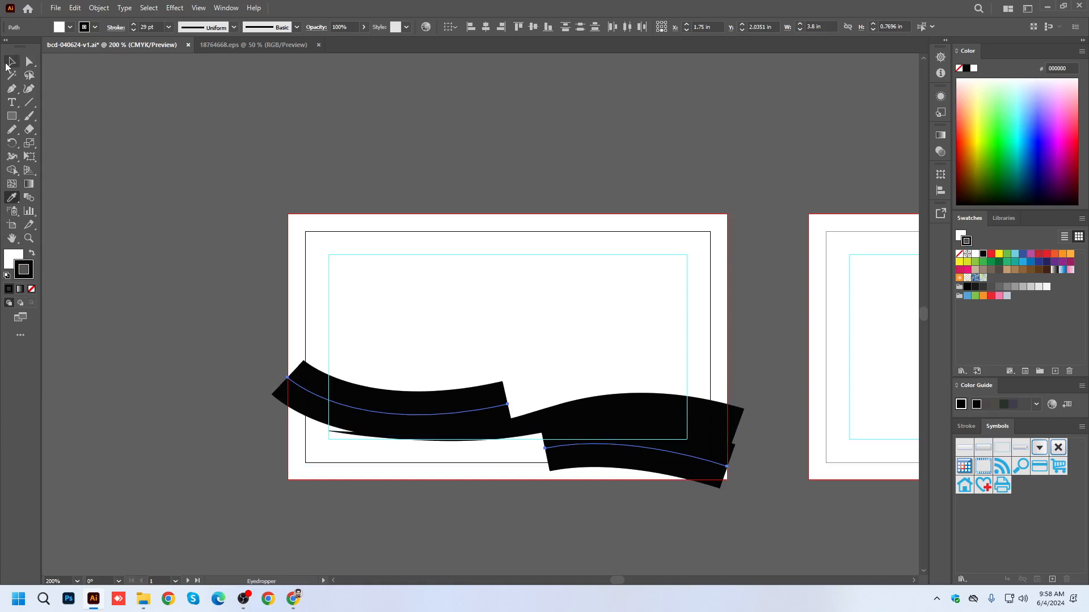
pyautogui.click(233, 28)
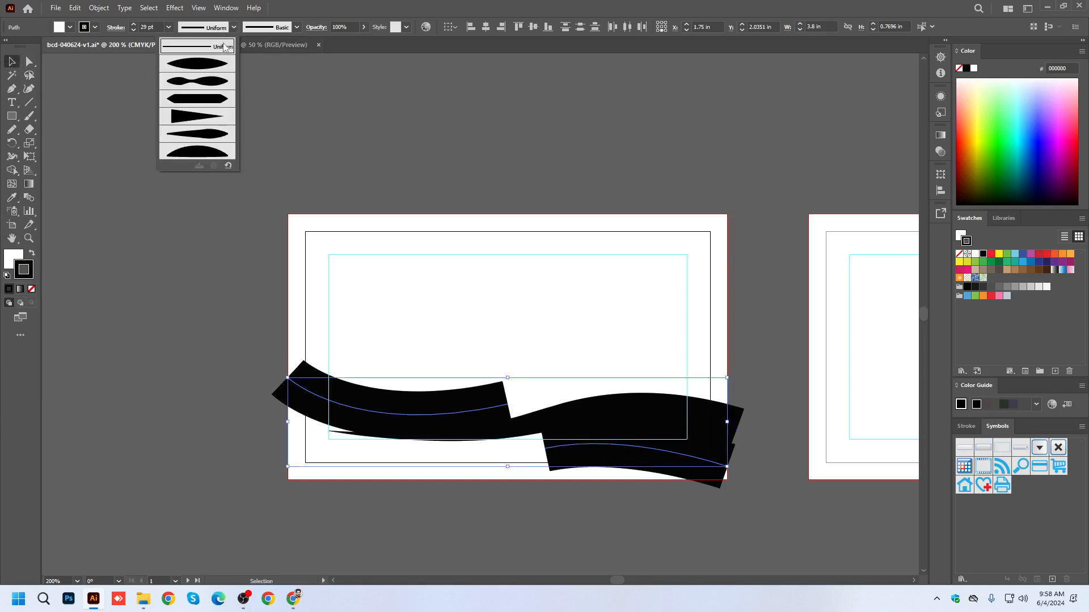
pyautogui.click(191, 117)
pyautogui.click(746, 504)
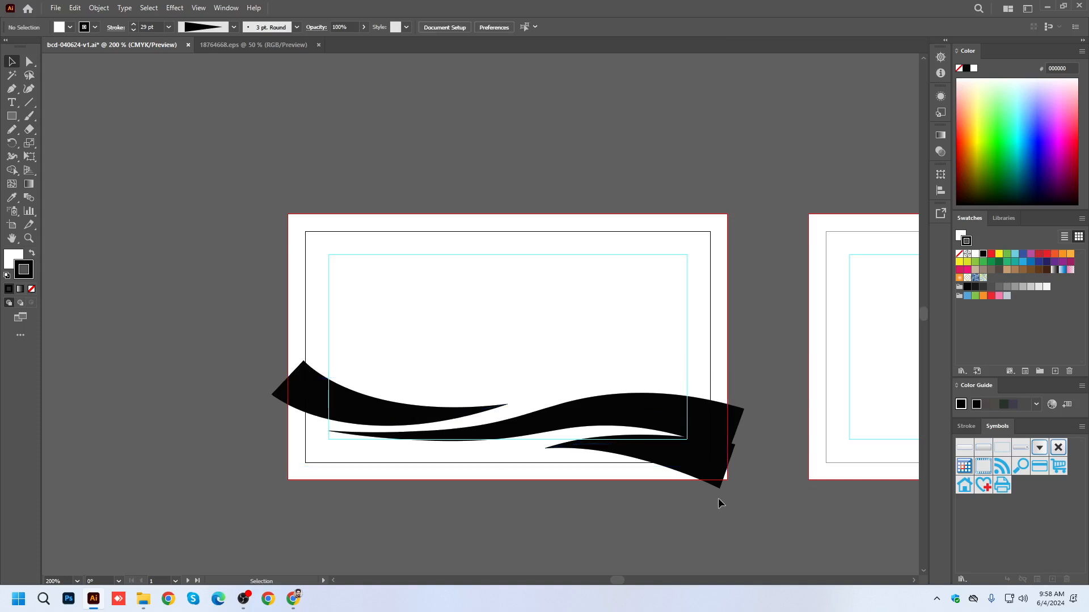
# Set the lower-right curve's stroke weight to 15 pt.
pyautogui.scroll(2, 680, 473)
pyautogui.click(712, 463)
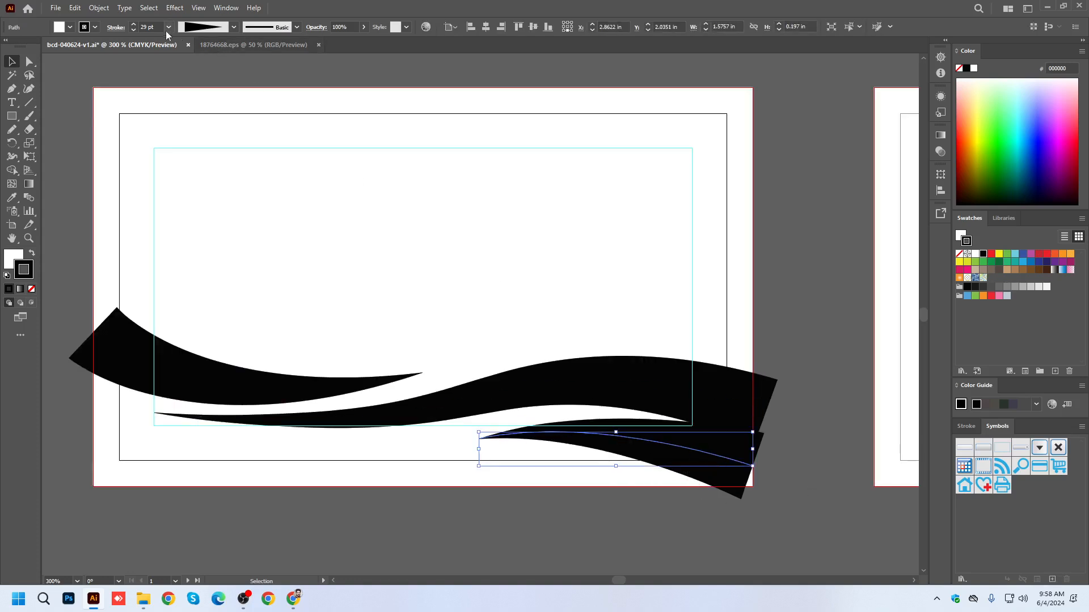
pyautogui.click(136, 29)
pyautogui.click(136, 30)
pyautogui.click(136, 30)
pyautogui.click(136, 30)
# Reshape the lower-right curve, raising its tip and extending its thick end past the bleed, and raise the main wave's right end.
pyautogui.click(29, 62)
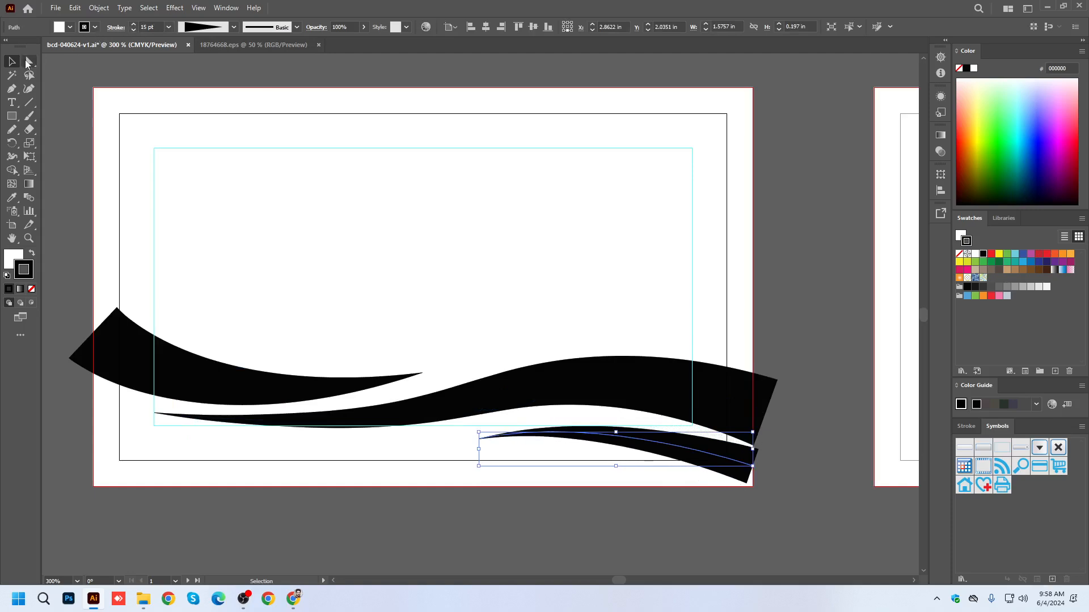
pyautogui.click(479, 439)
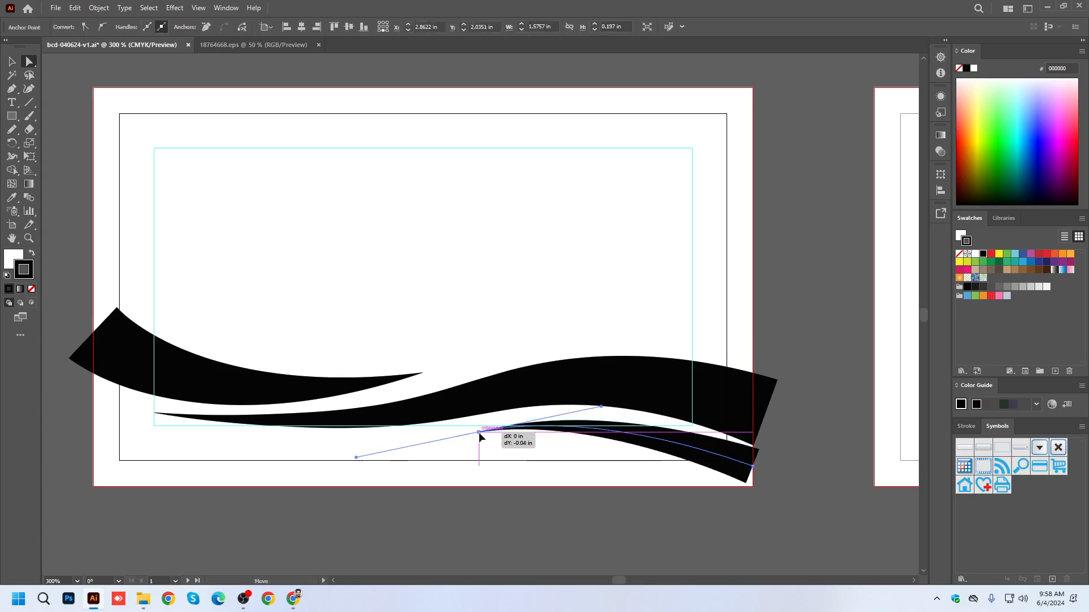
pyautogui.moveTo(754, 468); pyautogui.dragTo(766, 476)
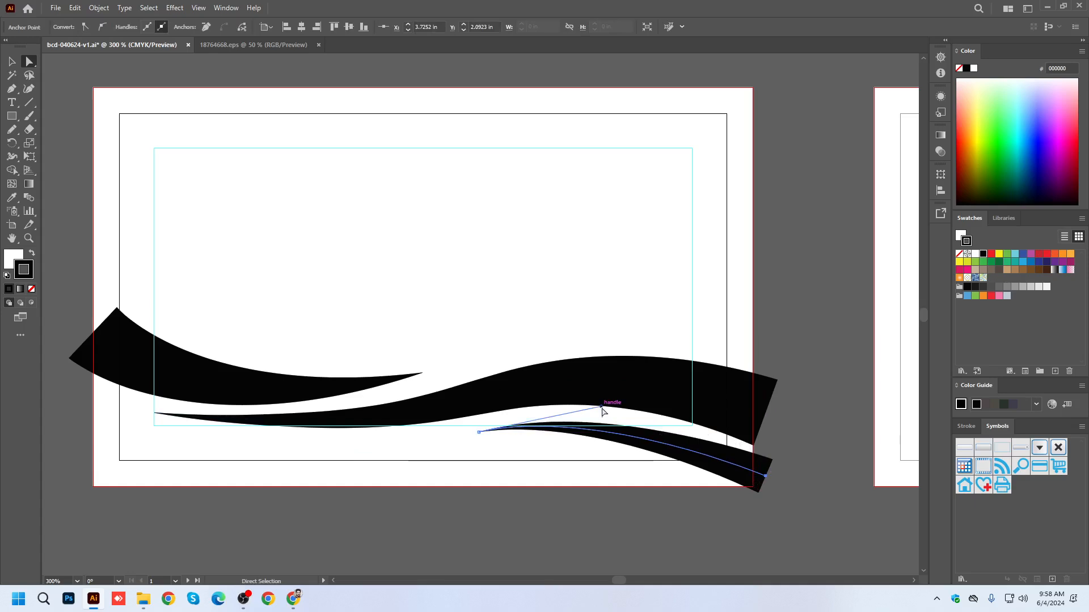
pyautogui.moveTo(601, 407); pyautogui.dragTo(602, 403)
pyautogui.moveTo(766, 411); pyautogui.dragTo(767, 407)
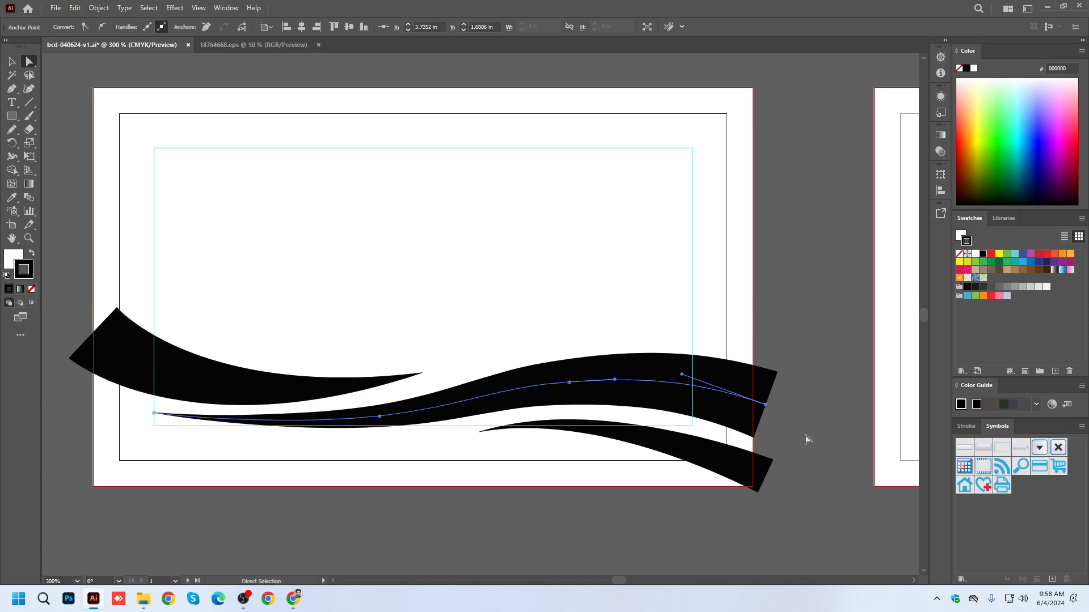
pyautogui.click(806, 438)
# Extend the left curve's thick end outward past the left bleed edge and save the document.
pyautogui.click(11, 61)
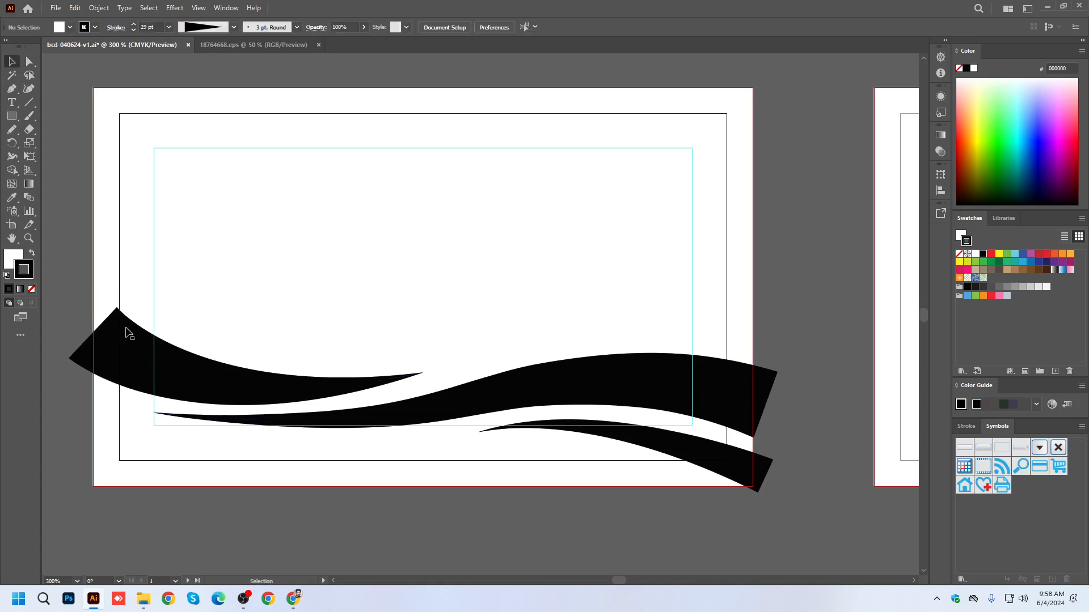
pyautogui.click(106, 338)
pyautogui.hotkey('ctrl', '-')
pyautogui.click(29, 62)
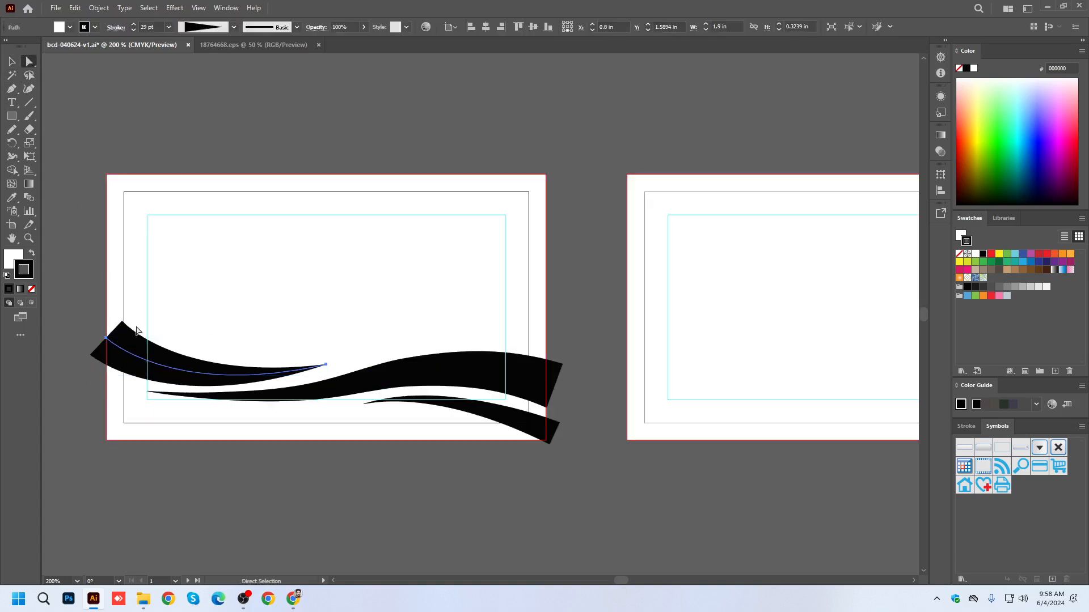
pyautogui.moveTo(107, 339); pyautogui.dragTo(81, 327)
pyautogui.press('v')
pyautogui.click(250, 115)
pyautogui.hotkey('ctrl', '-')
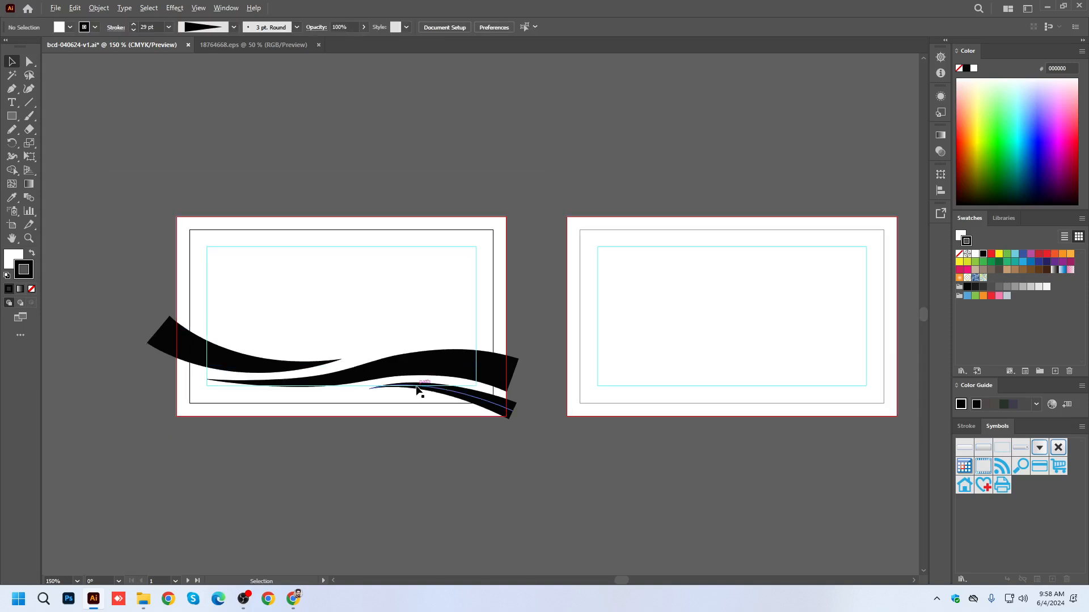
pyautogui.hotkey('ctrl', 's')
# Set the left curve's stroke weight to 15 pt and nudge it down to Y 1.6188 in.
pyautogui.scroll(2, 254, 355)
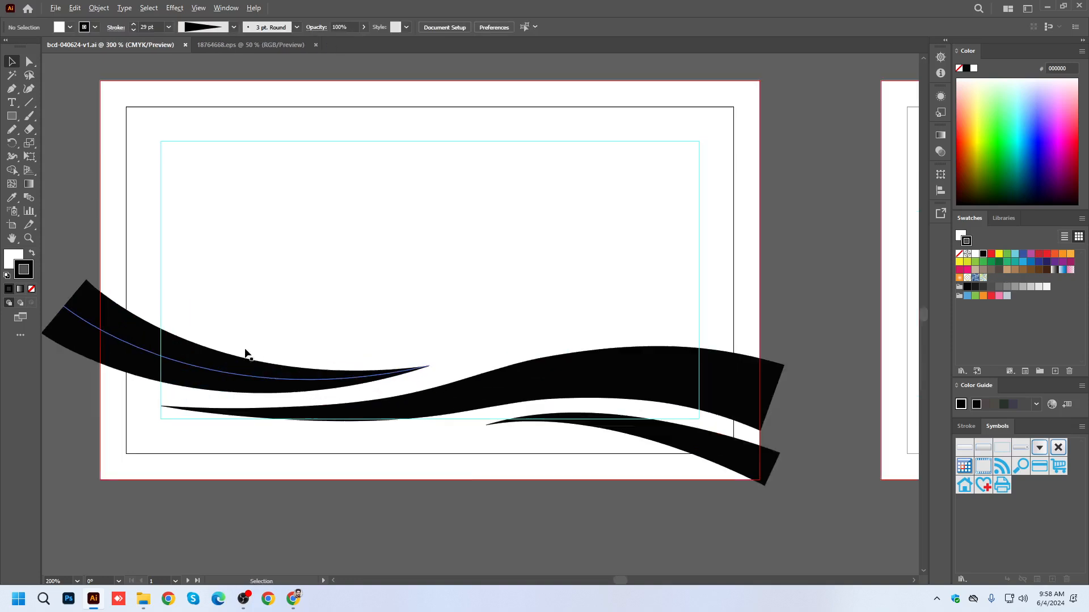
pyautogui.click(182, 366)
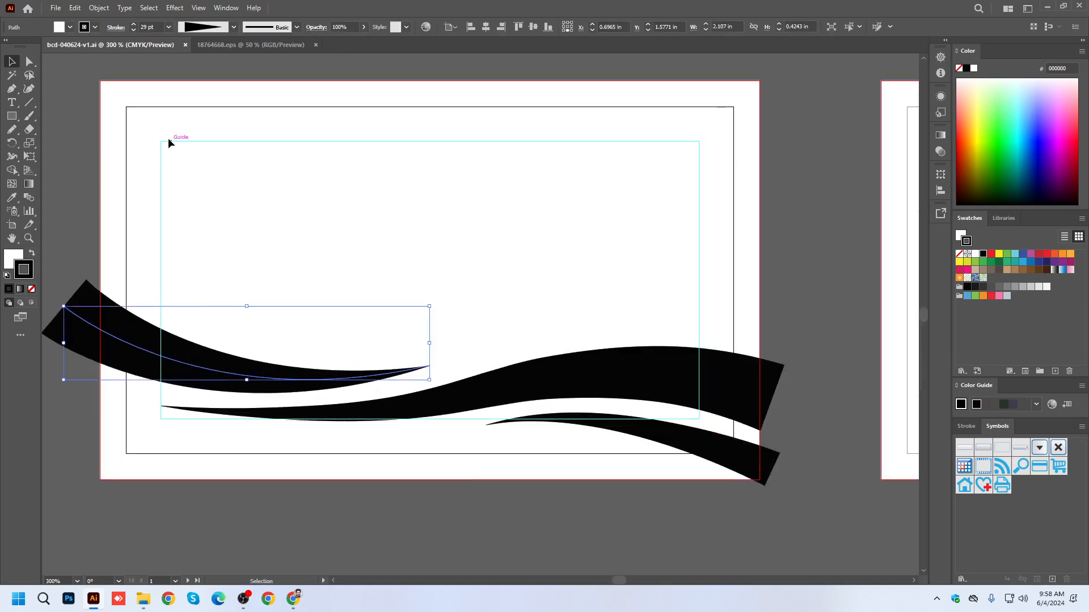
pyautogui.click(133, 30)
pyautogui.click(133, 29)
pyautogui.click(134, 30)
pyautogui.click(133, 29)
pyautogui.click(134, 29)
pyautogui.press('Down')
pyautogui.press('Down')
pyautogui.press('Down')
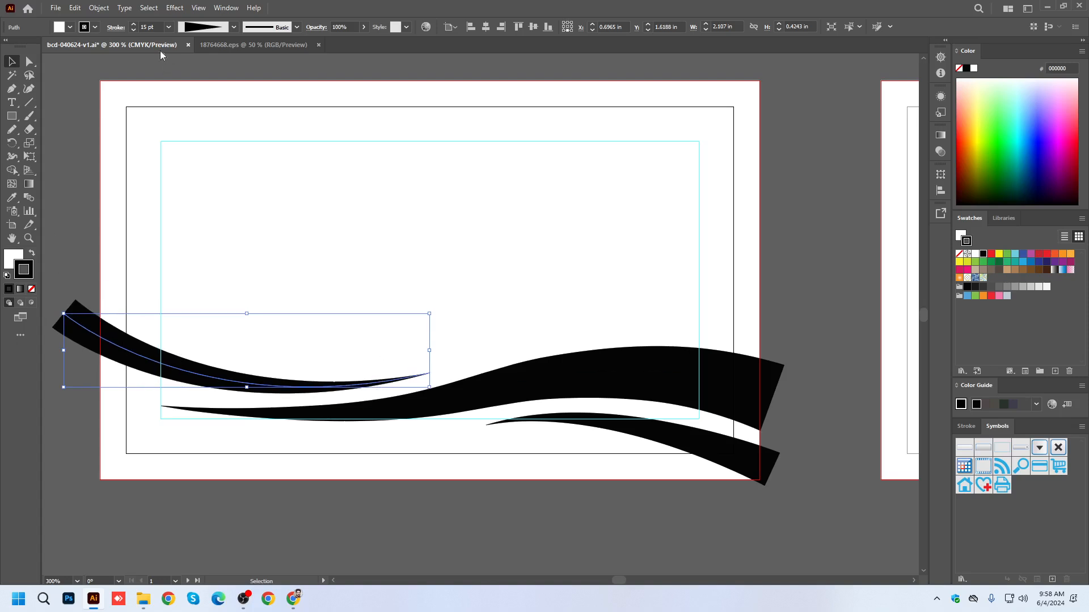
# Set the main wave's stroke weight to 30 pt and save the document.
pyautogui.click(683, 448)
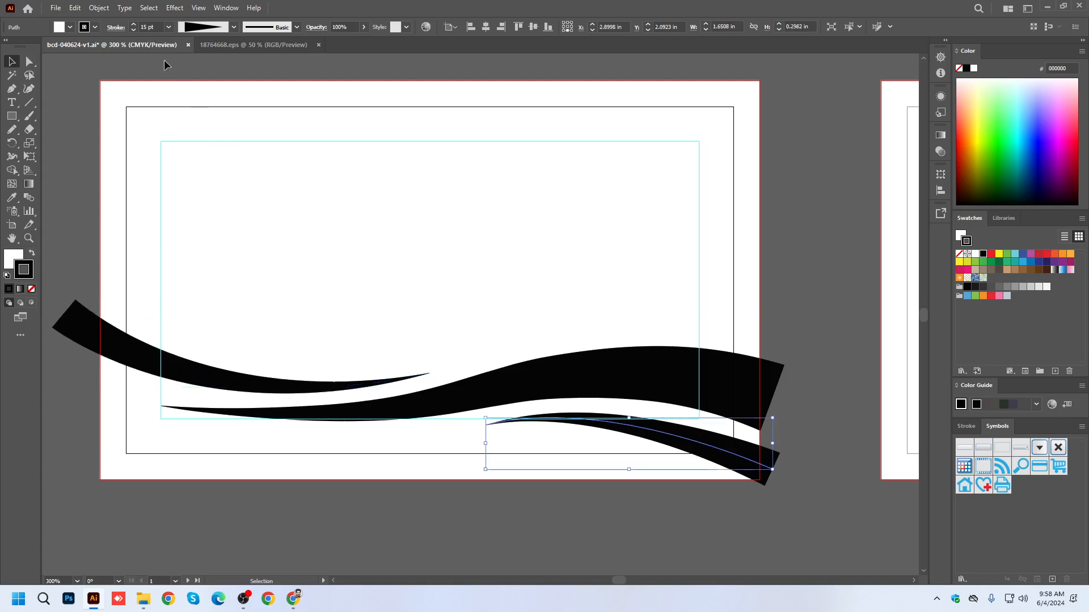
pyautogui.keyDown('alt'); pyautogui.scroll(-1, 536, 457); pyautogui.keyUp('alt')
pyautogui.click(612, 408)
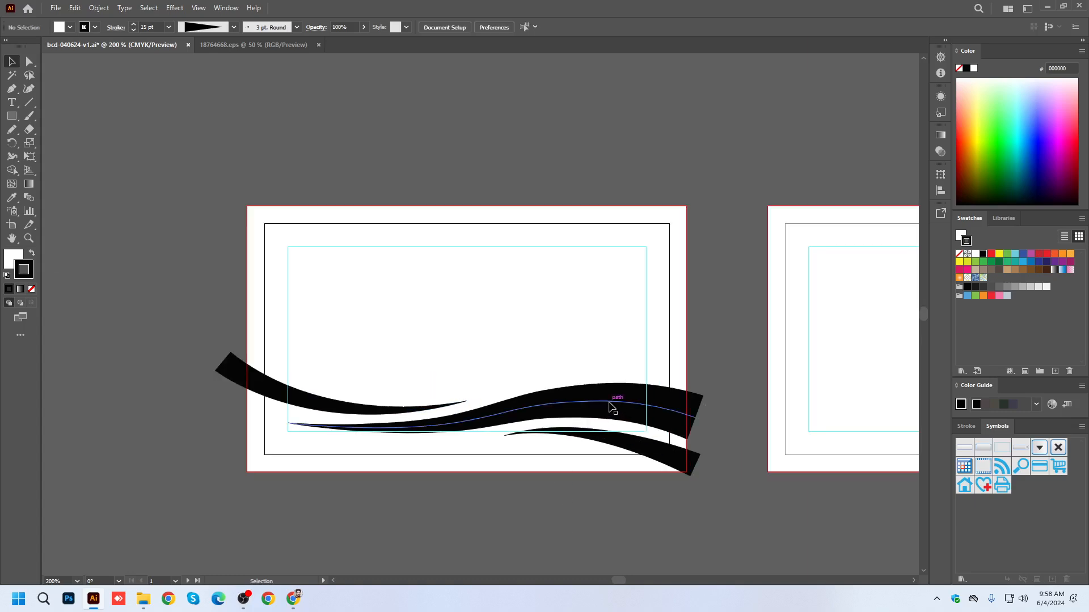
pyautogui.click(134, 23)
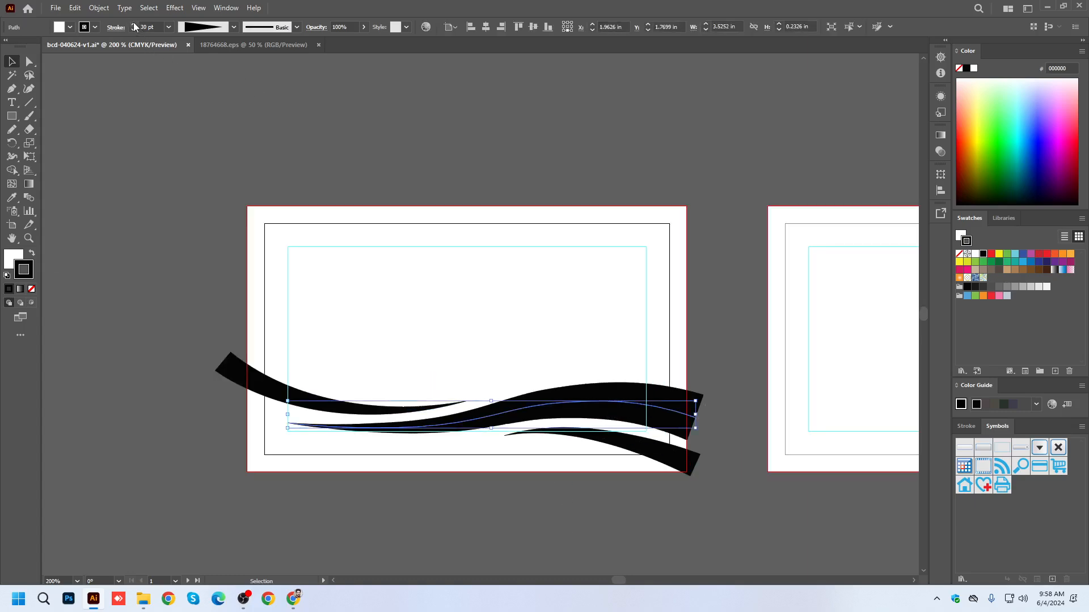
pyautogui.click(733, 381)
pyautogui.hotkey('ctrl', 's')
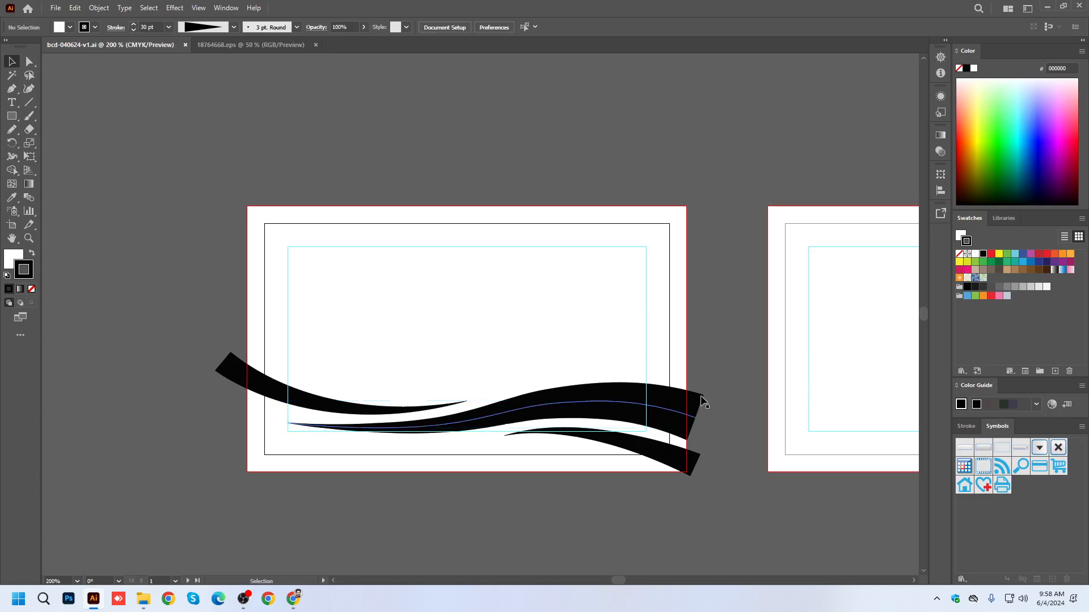
pyautogui.moveTo(664, 499); pyautogui.dragTo(583, 478)
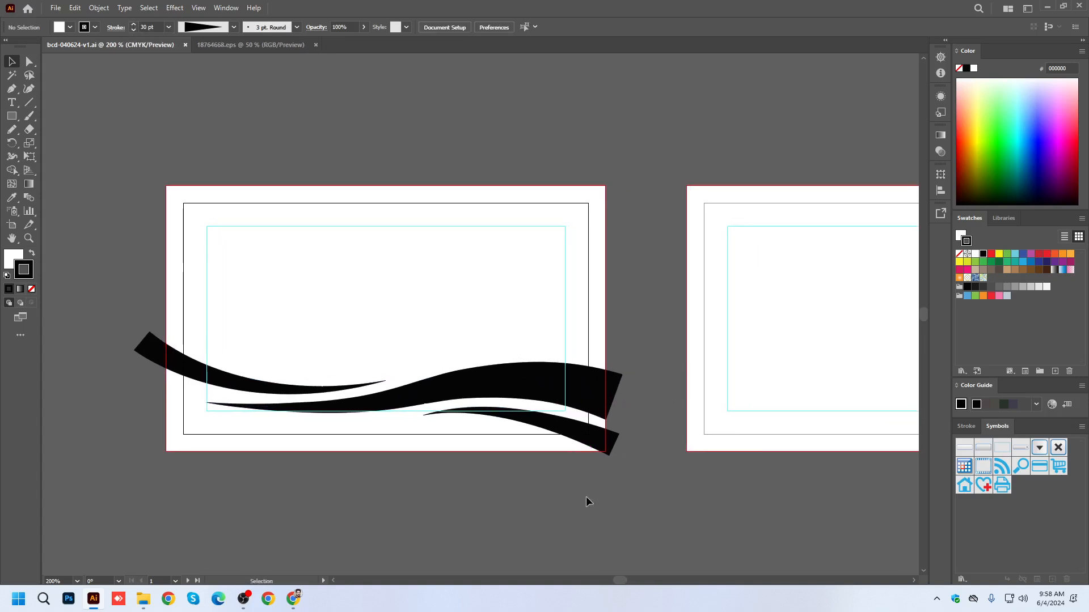
# Check how the waves crop at the card edges in Trim View and return to the normal preview.
pyautogui.click(199, 9)
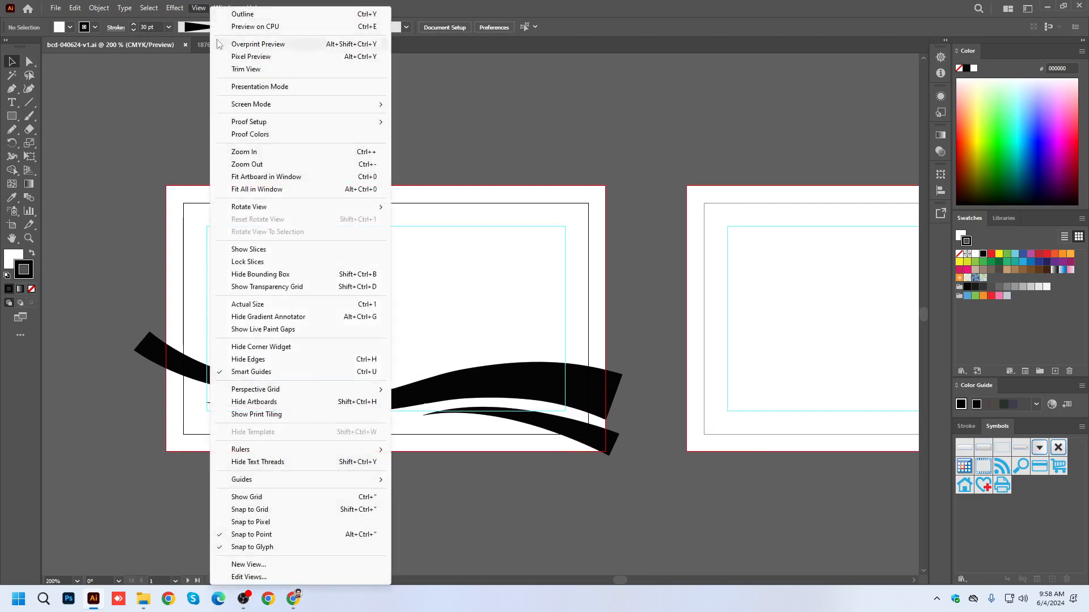
pyautogui.click(238, 70)
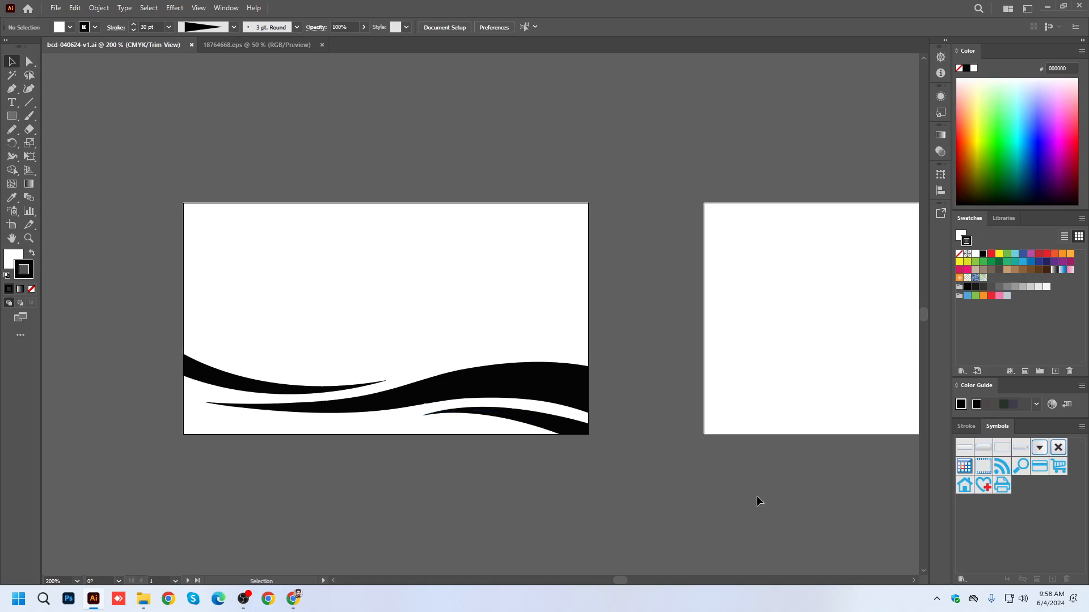
pyautogui.click(199, 8)
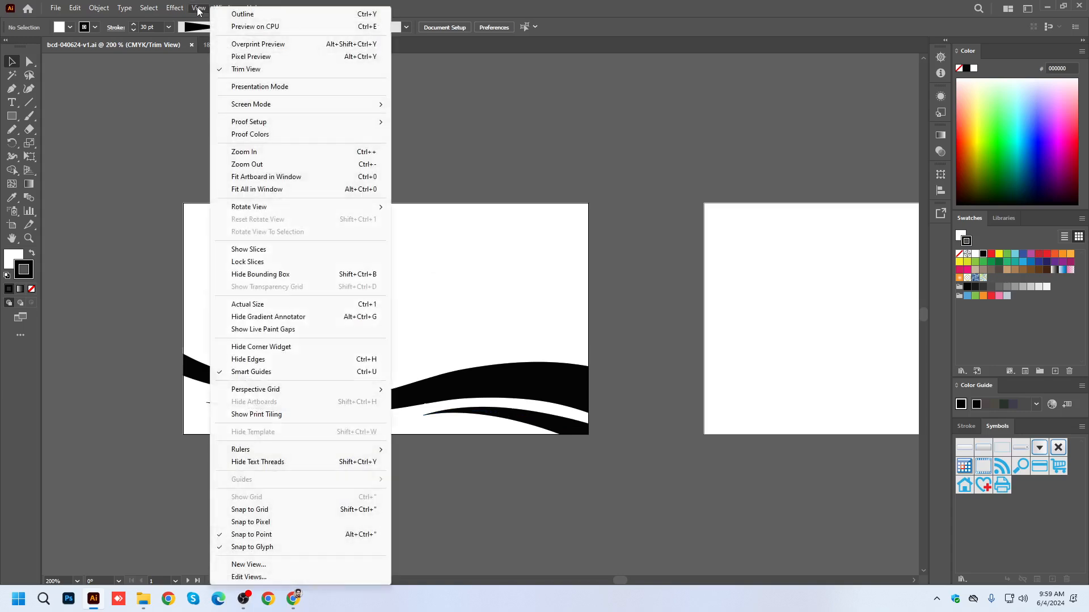
pyautogui.click(245, 69)
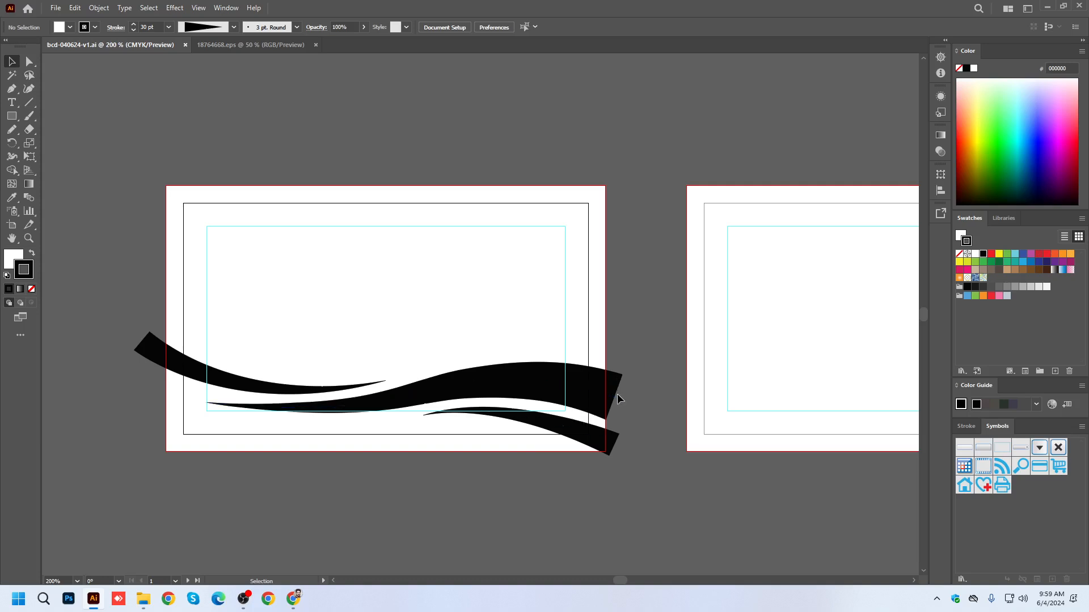
pyautogui.click(198, 8)
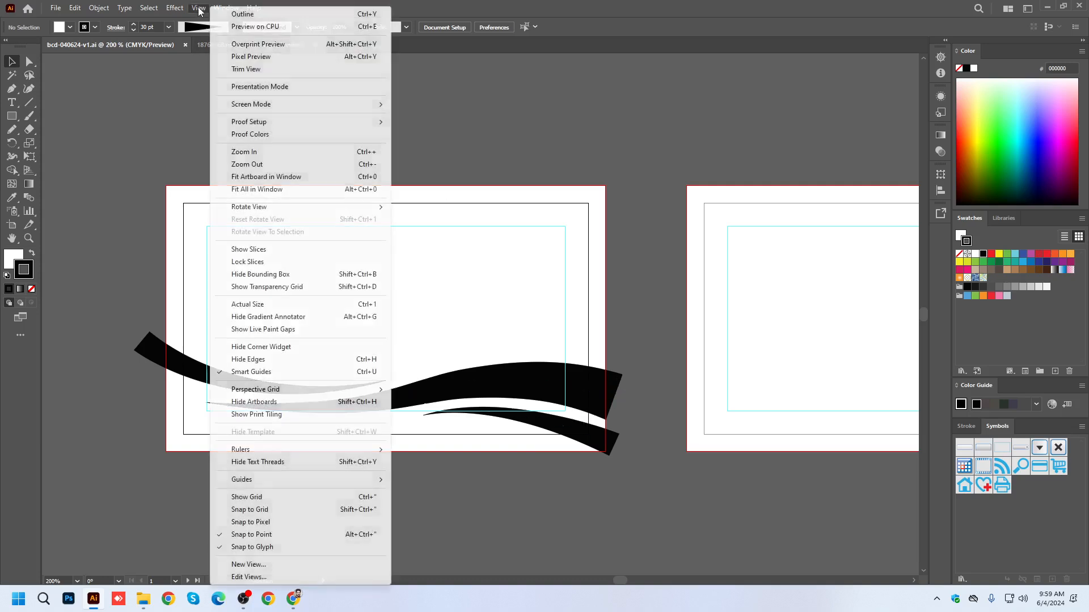
pyautogui.click(238, 70)
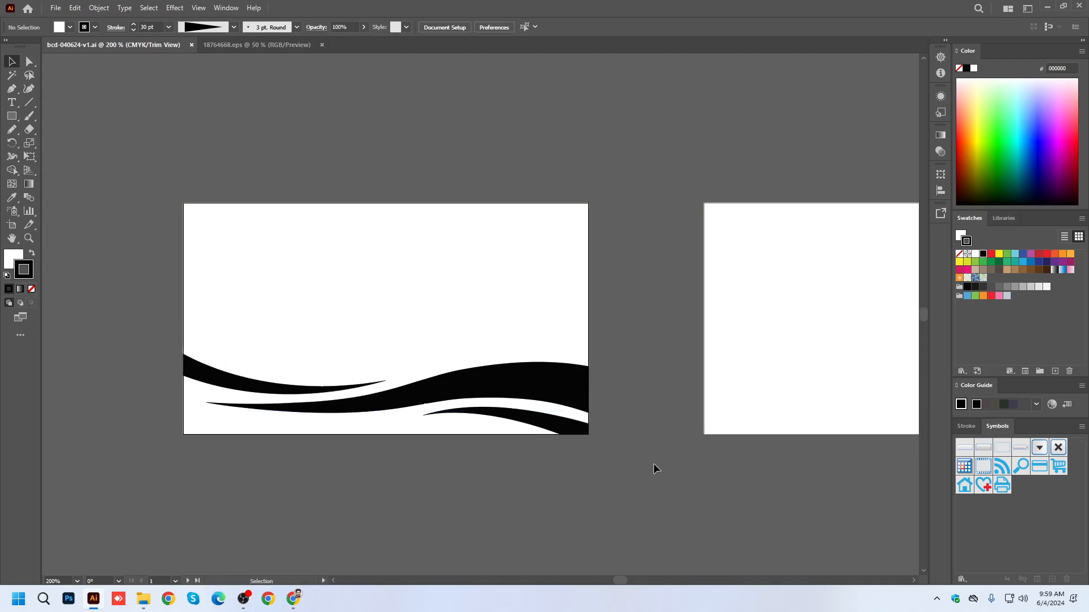
pyautogui.click(198, 8)
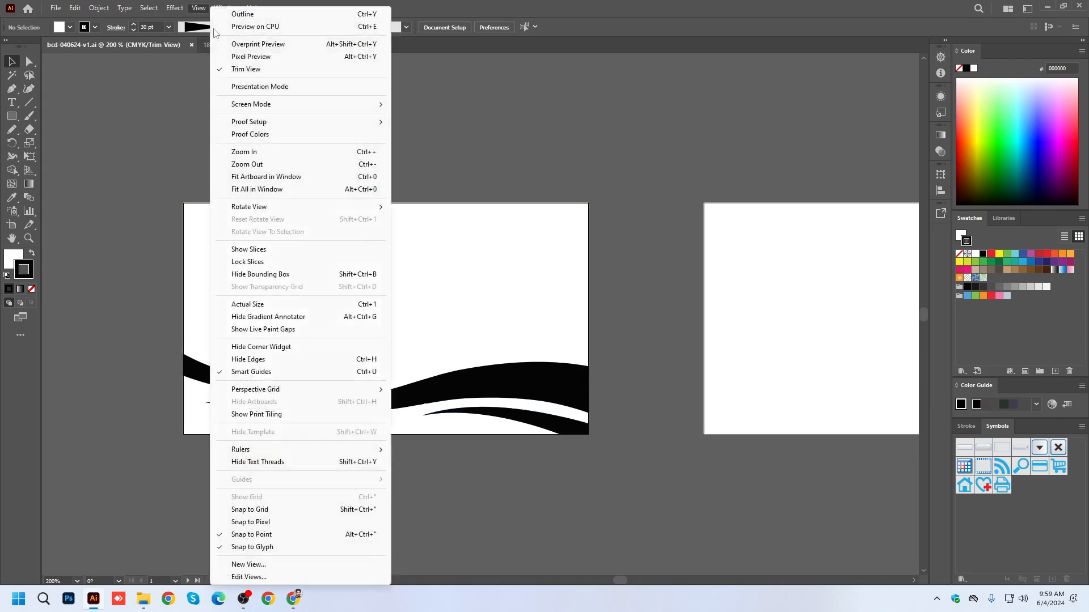
pyautogui.click(240, 69)
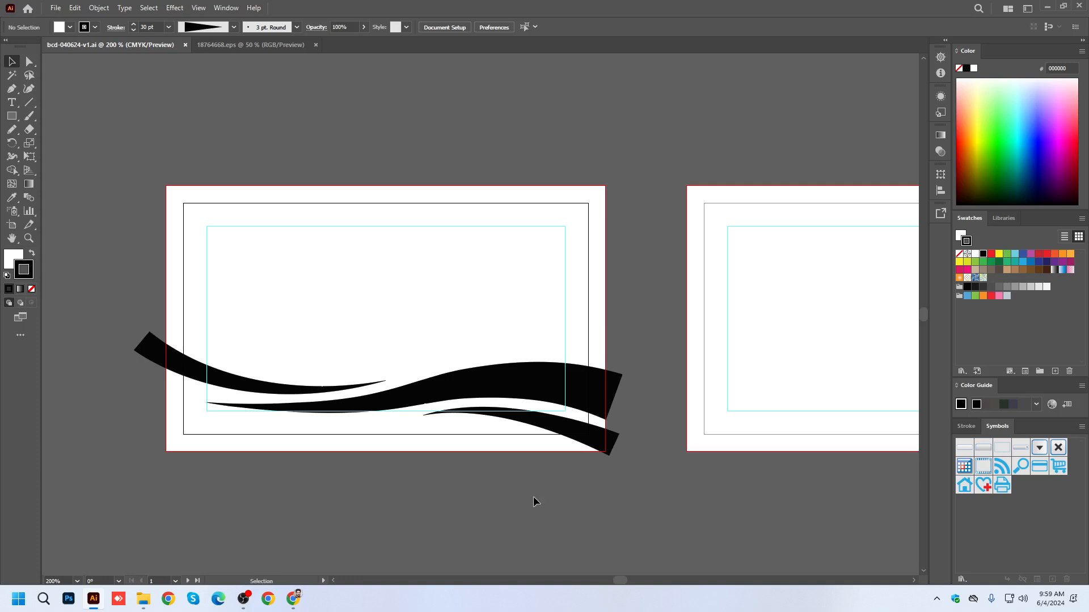
# Select all three wave curves and expand their appearance into filled shapes.
pyautogui.click(535, 390)
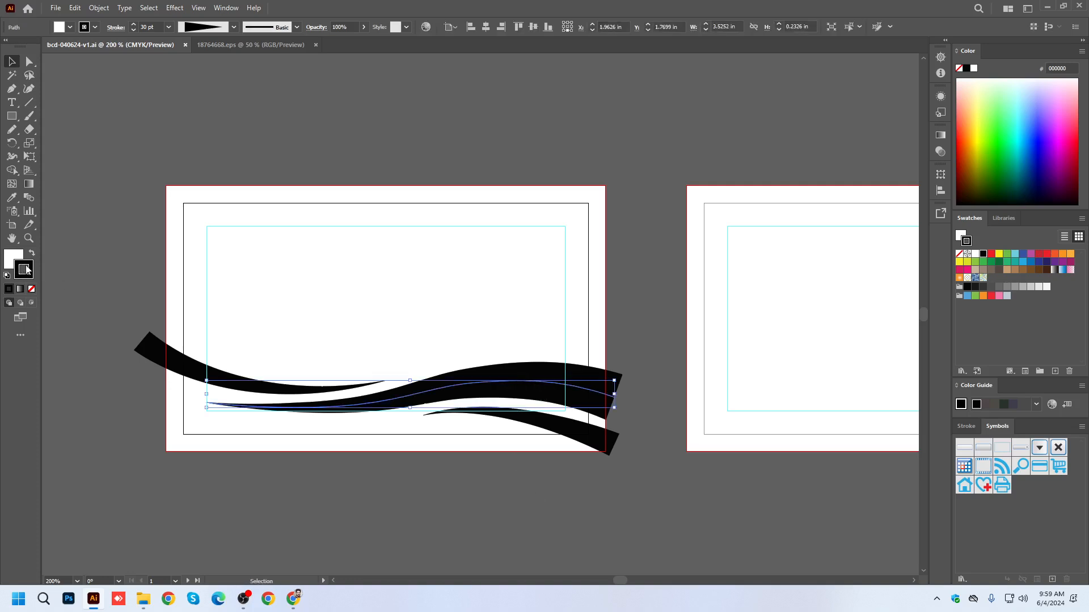
pyautogui.click(164, 356)
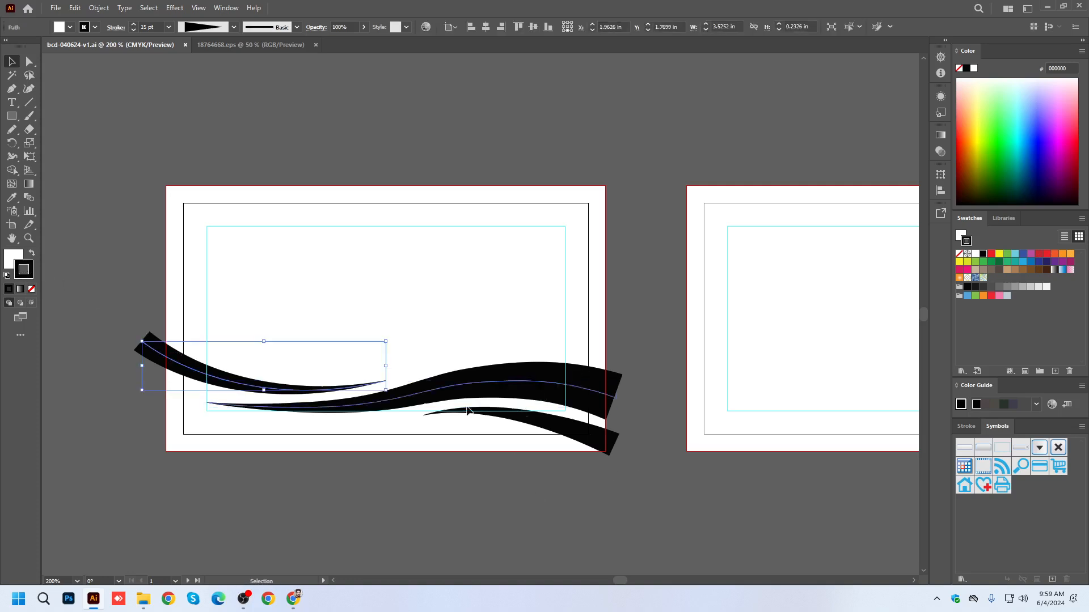
pyautogui.click(597, 448)
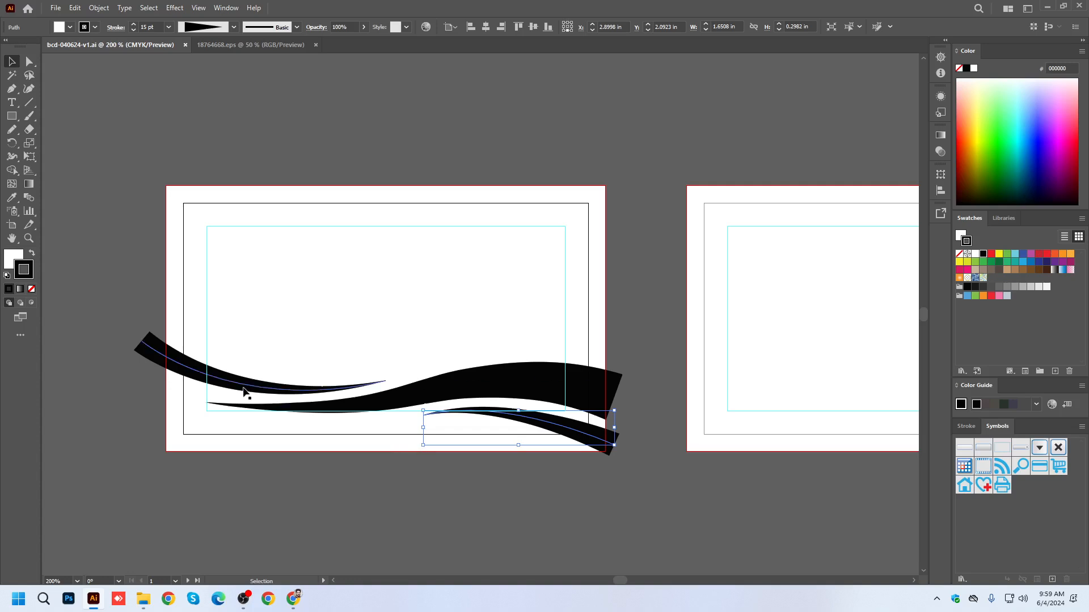
pyautogui.hotkey('ctrl', 'a')
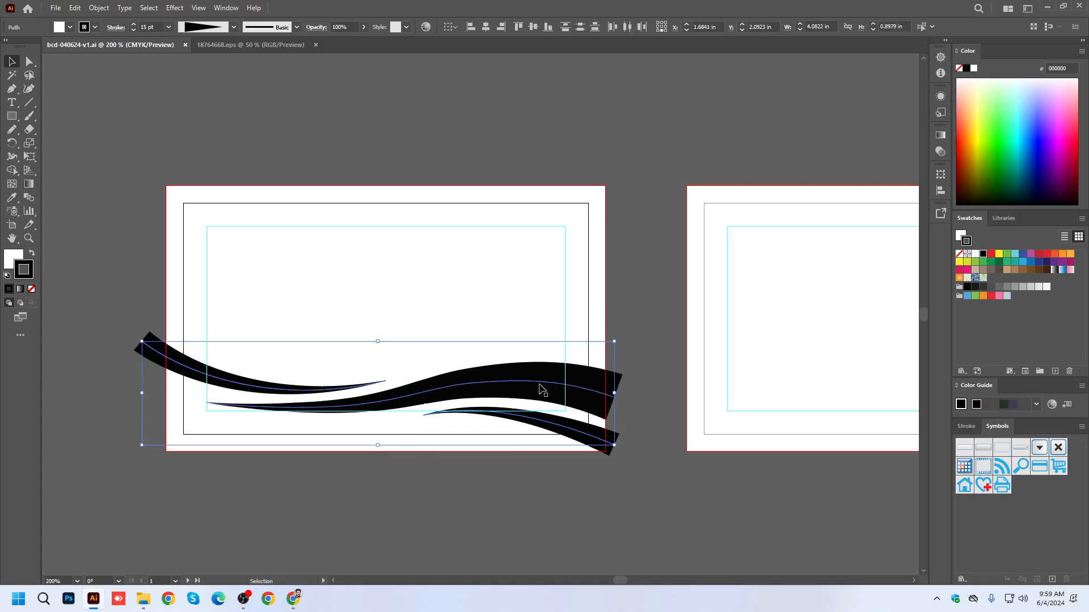
pyautogui.click(97, 8)
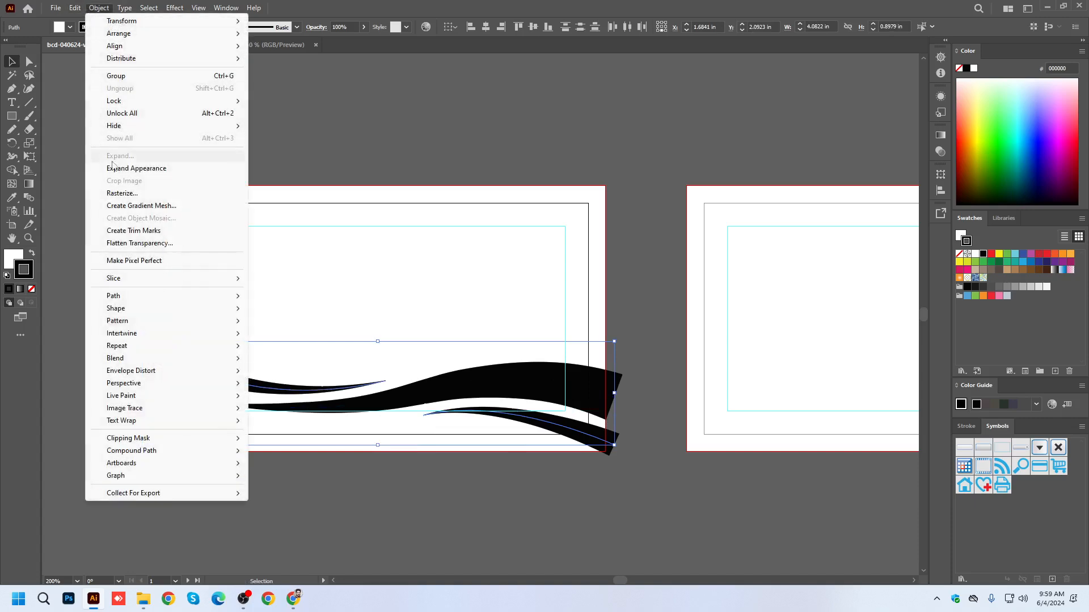
pyautogui.click(304, 8)
pyautogui.click(234, 28)
pyautogui.click(102, 9)
pyautogui.click(146, 169)
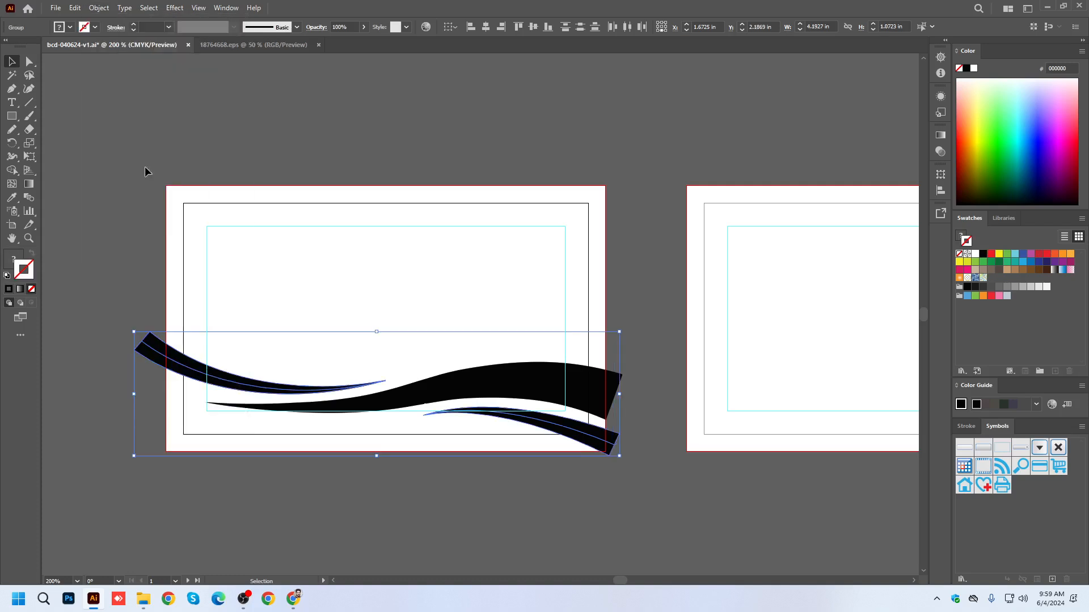
# Try to apply the Expand command to the selected wave shapes.
pyautogui.click(102, 8)
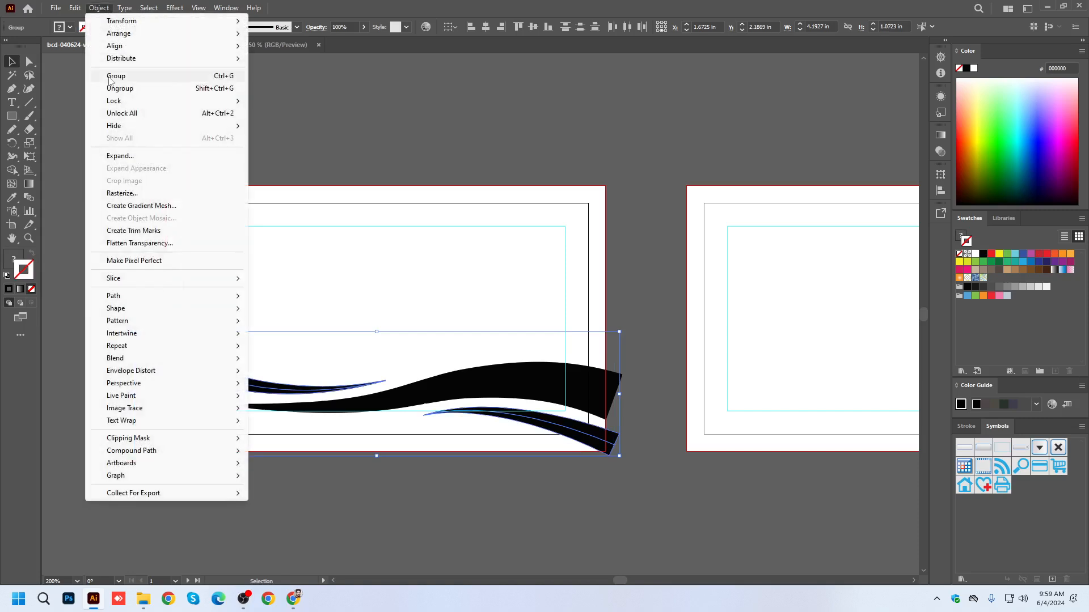
pyautogui.click(118, 157)
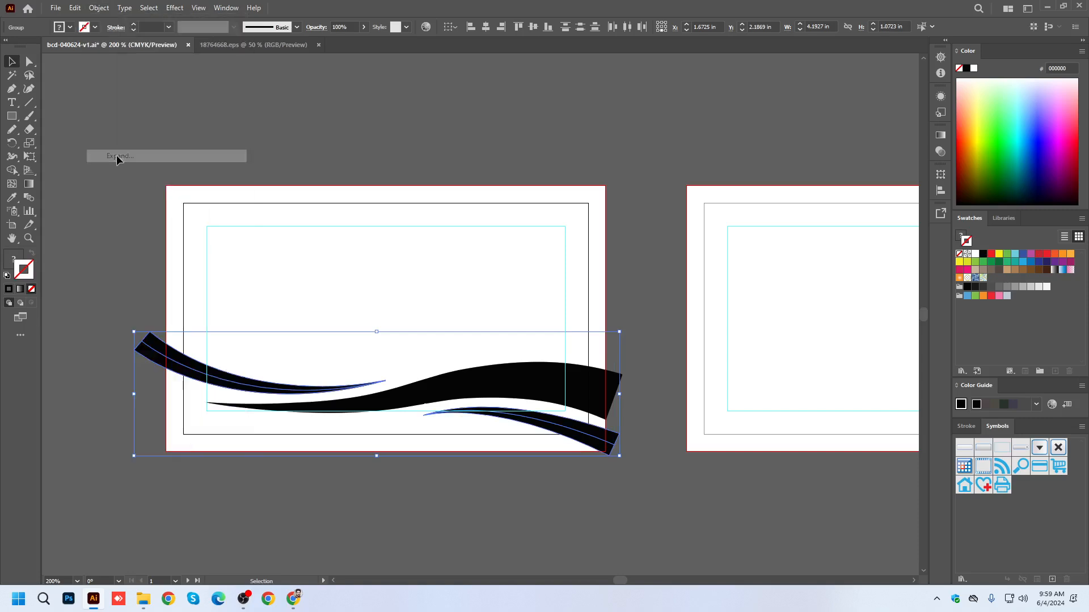
pyautogui.click(597, 497)
pyautogui.click(608, 442)
pyautogui.keyDown('shift'); pyautogui.click(168, 366); pyautogui.keyUp('shift')
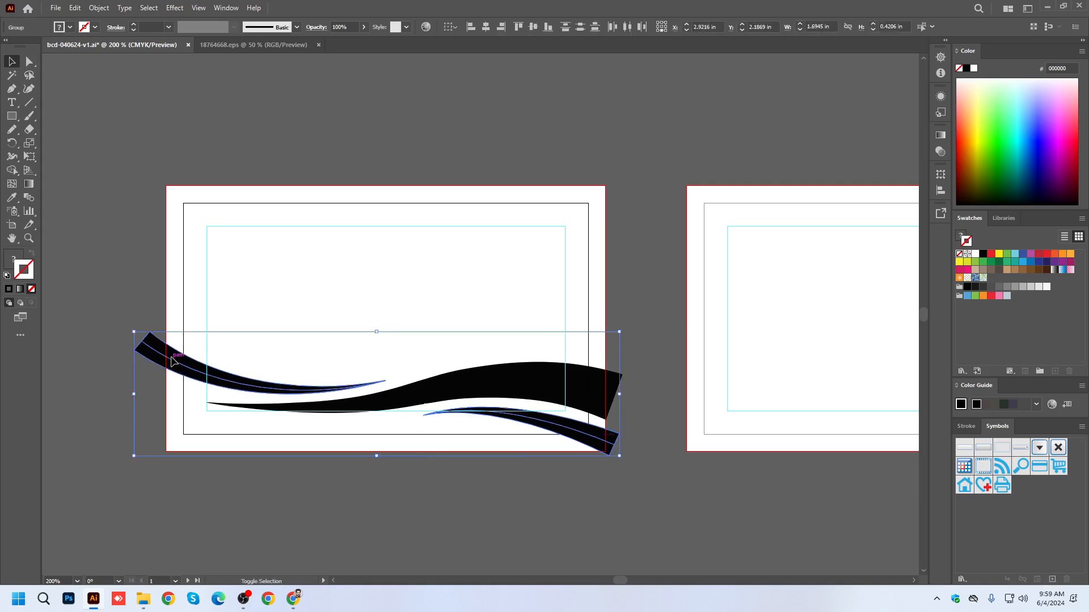
pyautogui.click(99, 8)
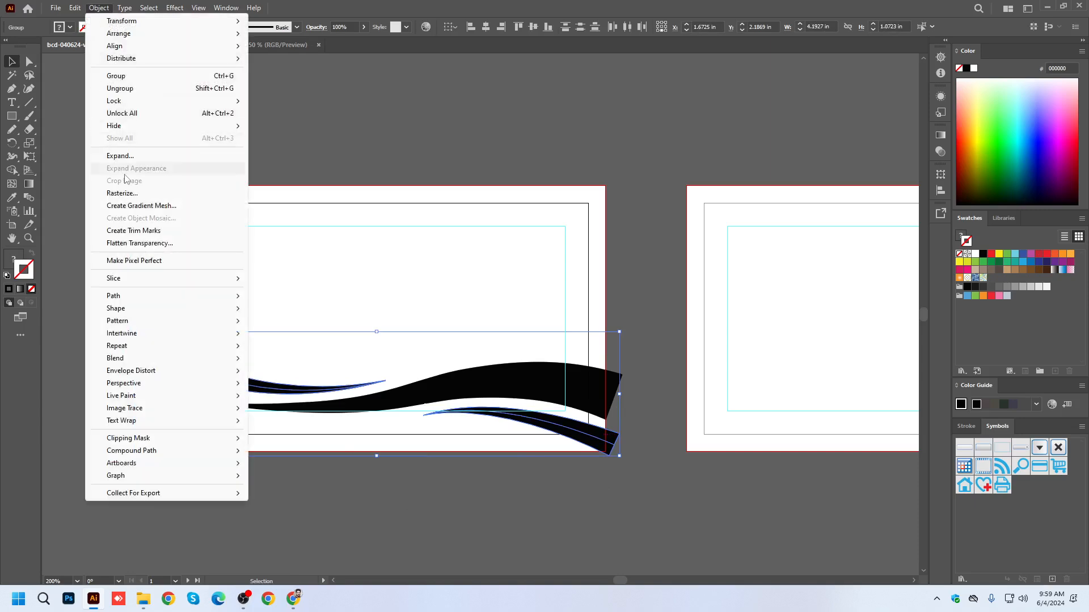
pyautogui.click(122, 156)
# Try moving the left curve's thick end, undo the move and clear the selection.
pyautogui.scroll(1, 158, 376)
pyautogui.moveTo(156, 336); pyautogui.dragTo(127, 397)
pyautogui.hotkey('ctrl', 'z')
pyautogui.click(689, 548)
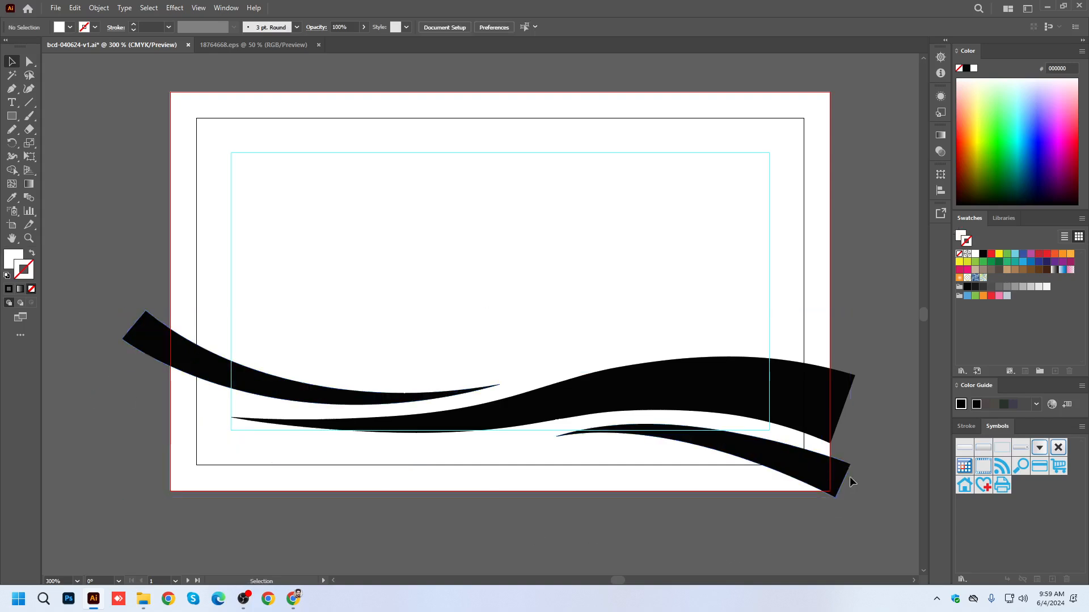
# Try to apply the Expand command to the lower-right curve alone.
pyautogui.click(816, 473)
pyautogui.scroll(4, 820, 473)
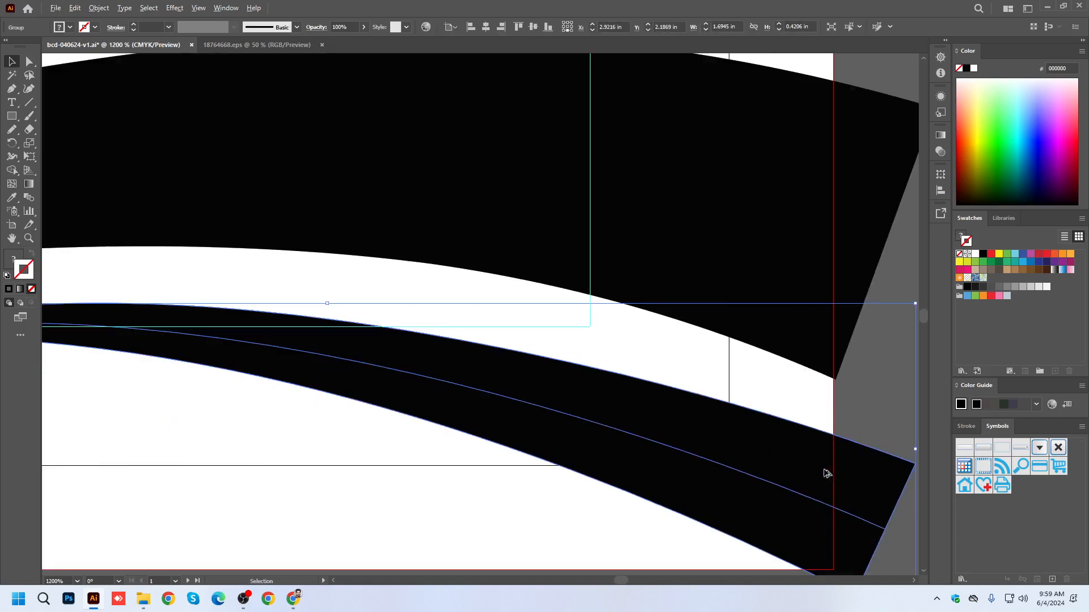
pyautogui.click(100, 7)
pyautogui.click(121, 158)
pyautogui.scroll(-4, 539, 352)
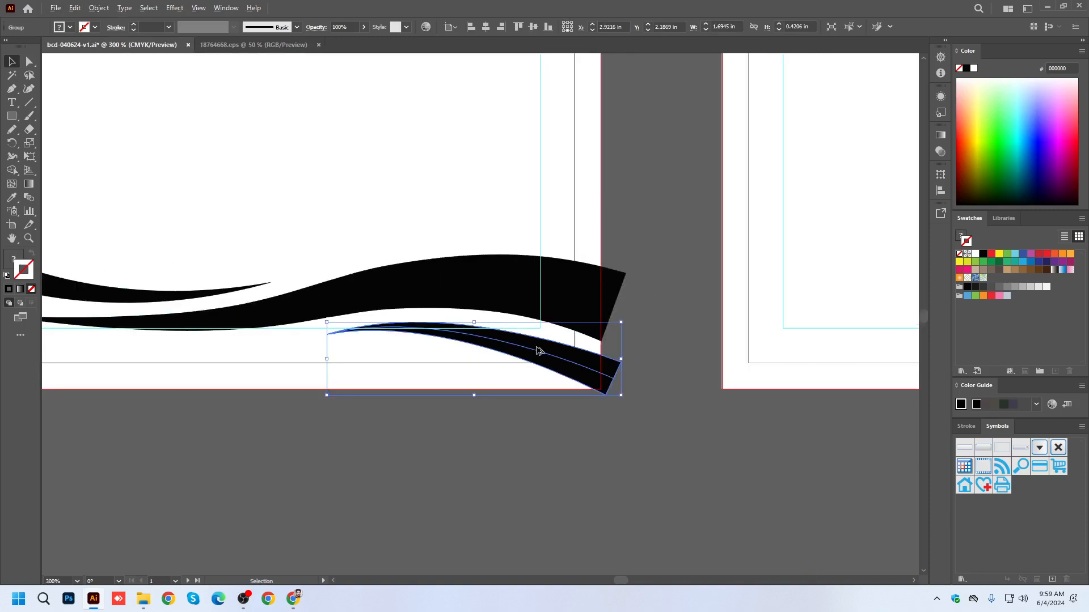
# Examine the lower-right curve's outline, centre path and anchor points around its thick end past the bleed.
pyautogui.click(673, 438)
pyautogui.click(601, 374)
pyautogui.scroll(4, 602, 377)
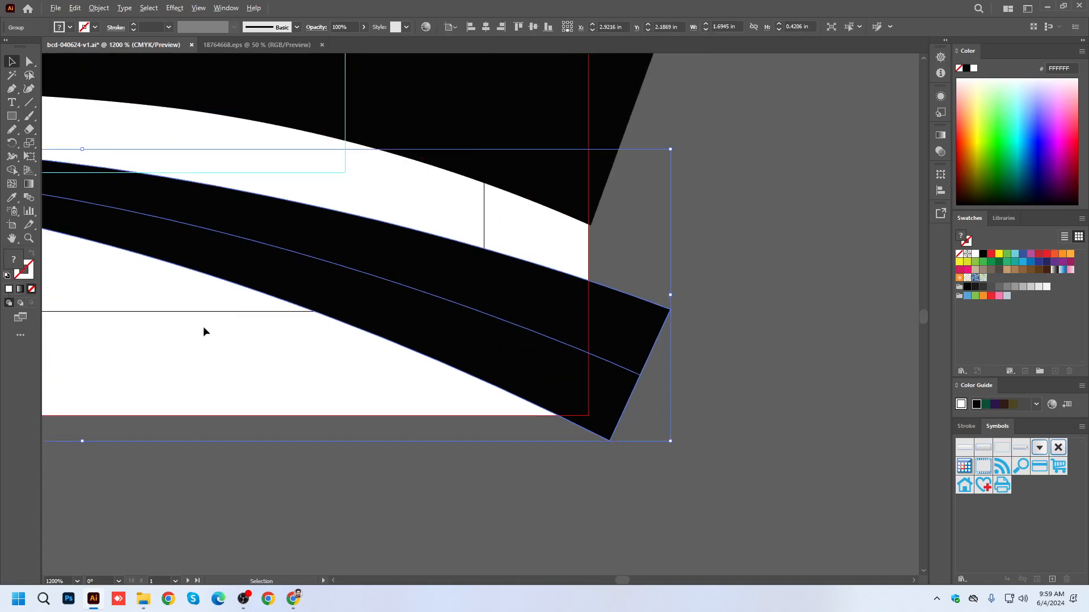
pyautogui.scroll(-3, 607, 447)
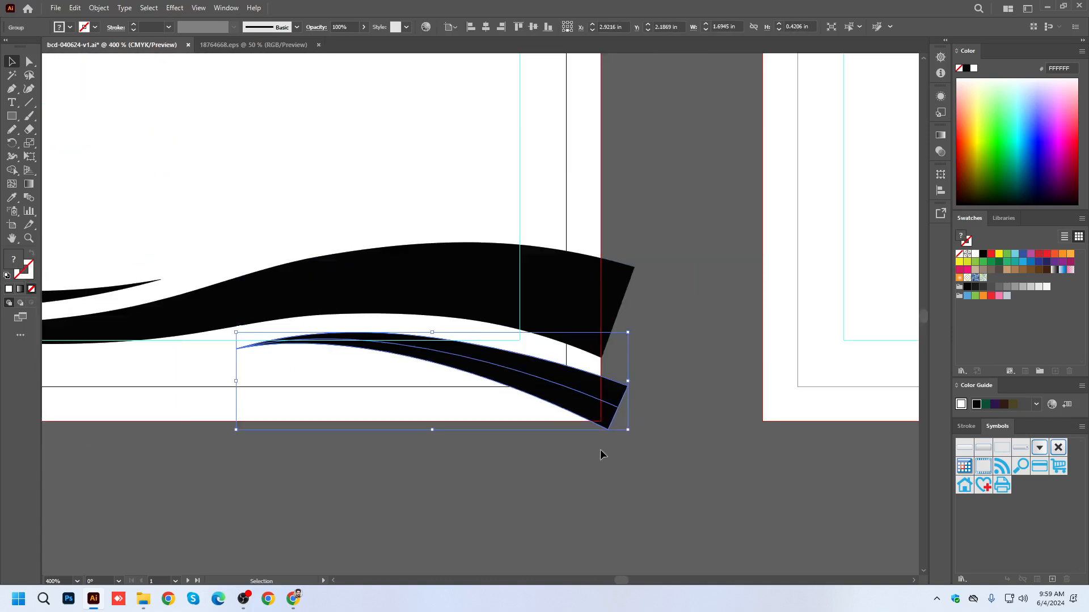
pyautogui.scroll(-5, 595, 437)
pyautogui.scroll(6, 699, 466)
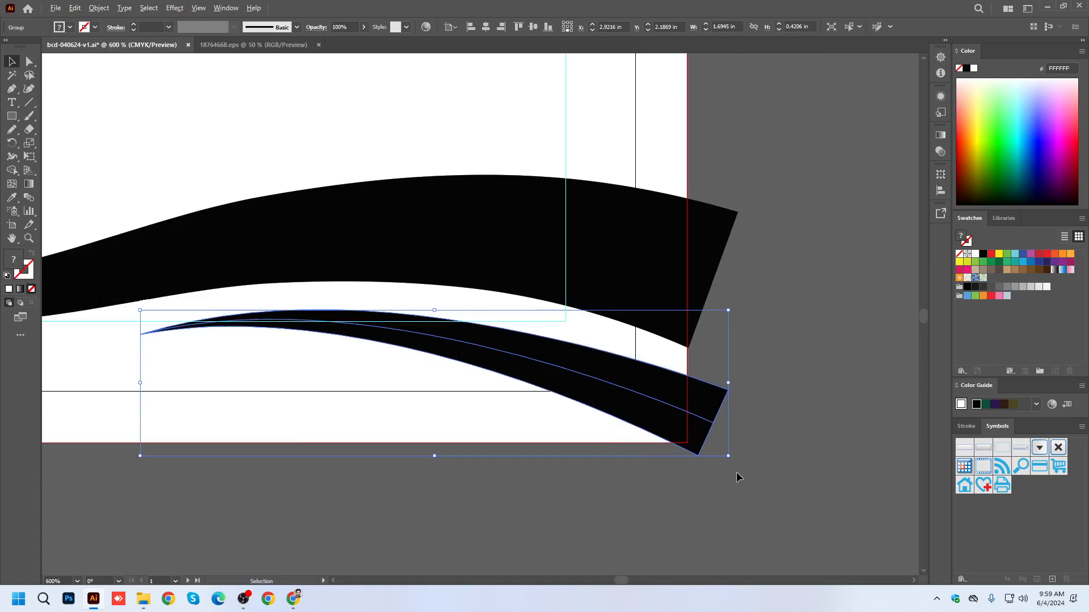
pyautogui.click(721, 428)
pyautogui.scroll(4, 720, 426)
pyautogui.click(678, 415)
pyautogui.press('a')
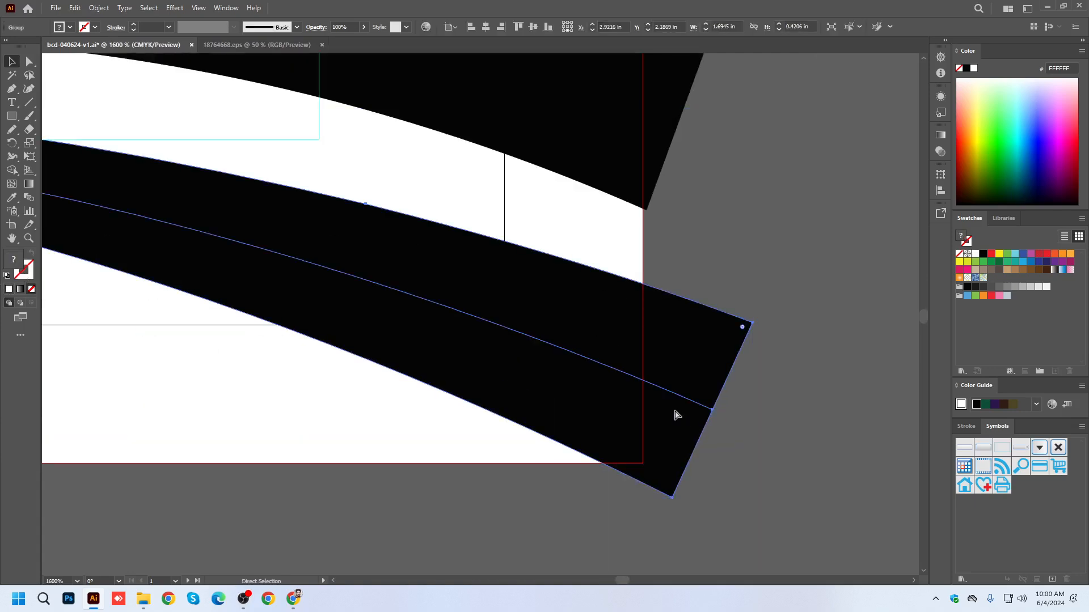
pyautogui.hotkey('ctrl', 't')
pyautogui.hotkey('ctrl', 'y')
pyautogui.hotkey('ctrl', 'y')
pyautogui.press('v')
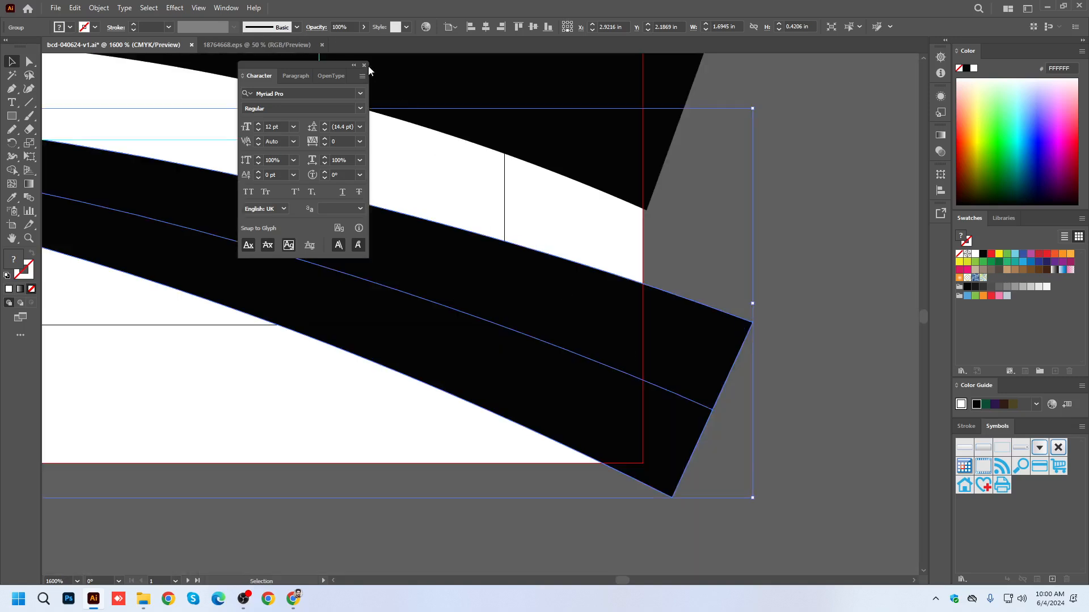
pyautogui.click(362, 67)
# Try a green fill on the lower-right curve and undo it.
pyautogui.click(997, 160)
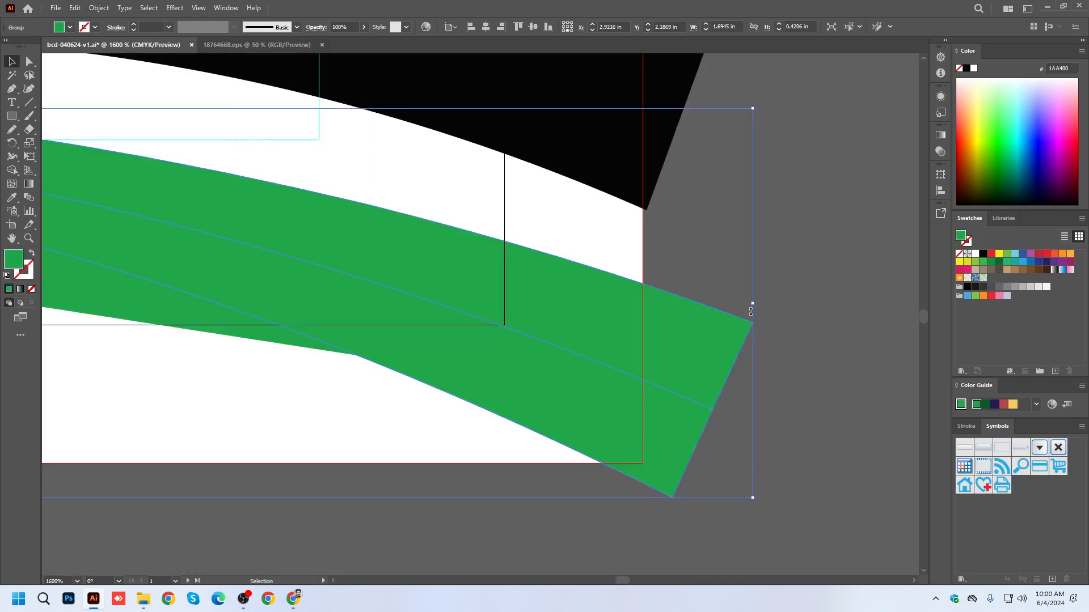
pyautogui.scroll(-3, 784, 294)
pyautogui.hotkey('ctrl', 'z')
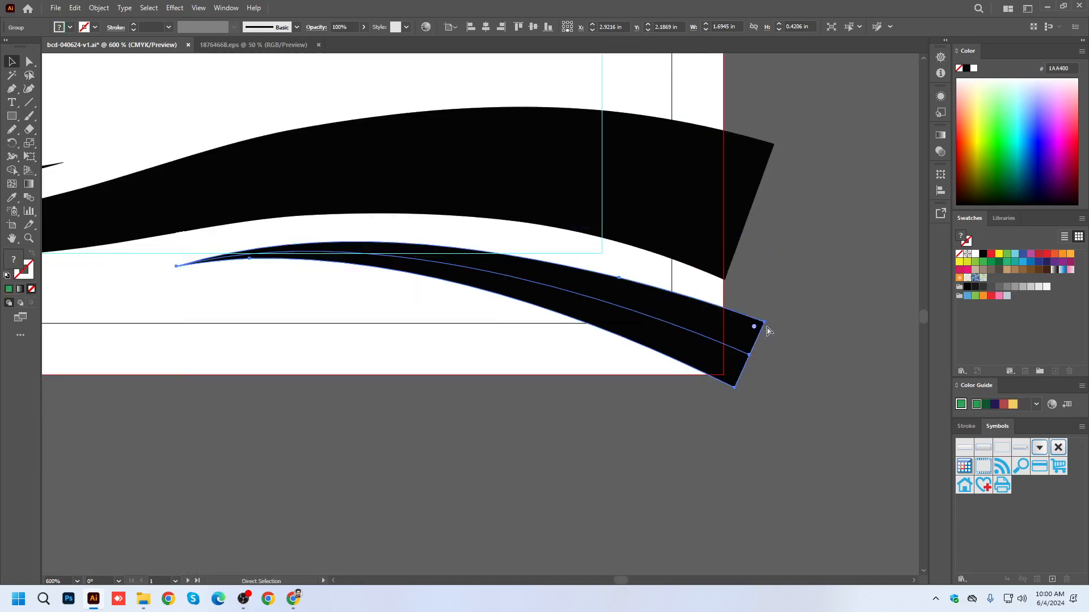
# Deselect the lower-right curve and save the document.
pyautogui.click(805, 351)
pyautogui.scroll(-2, 533, 415)
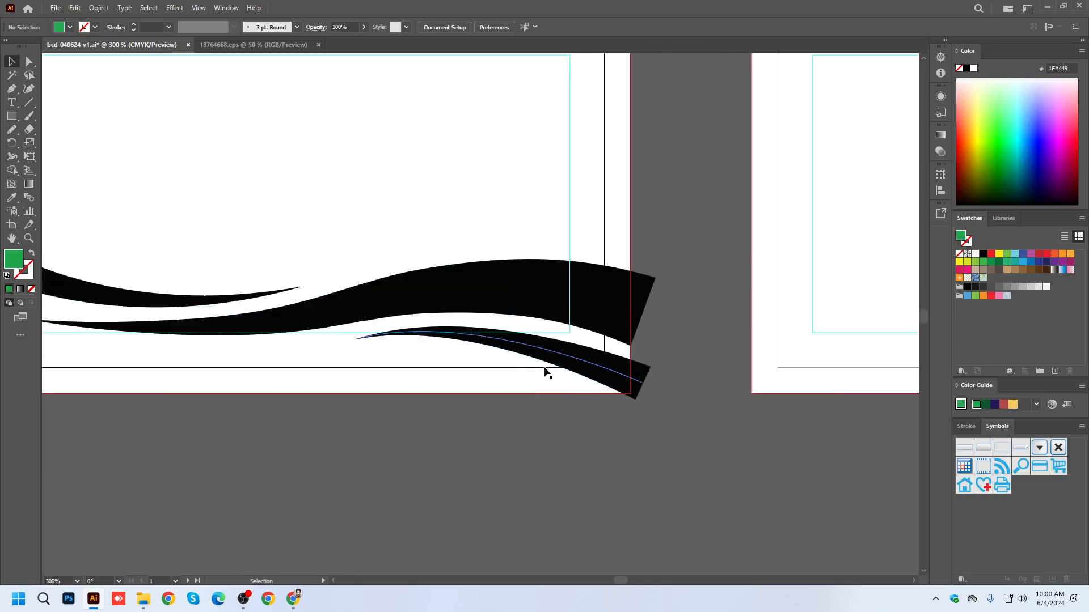
pyautogui.scroll(-1, 546, 372)
pyautogui.hotkey('ctrl', 's')
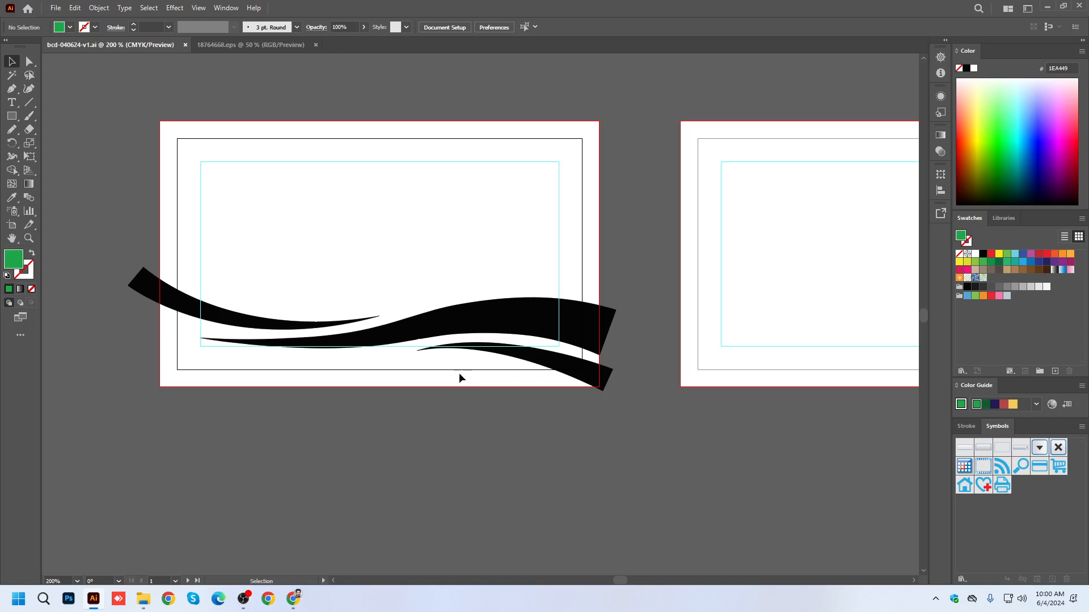
# Activate the Type tool for adding text to the first card.
pyautogui.moveTo(493, 256); pyautogui.dragTo(490, 298)
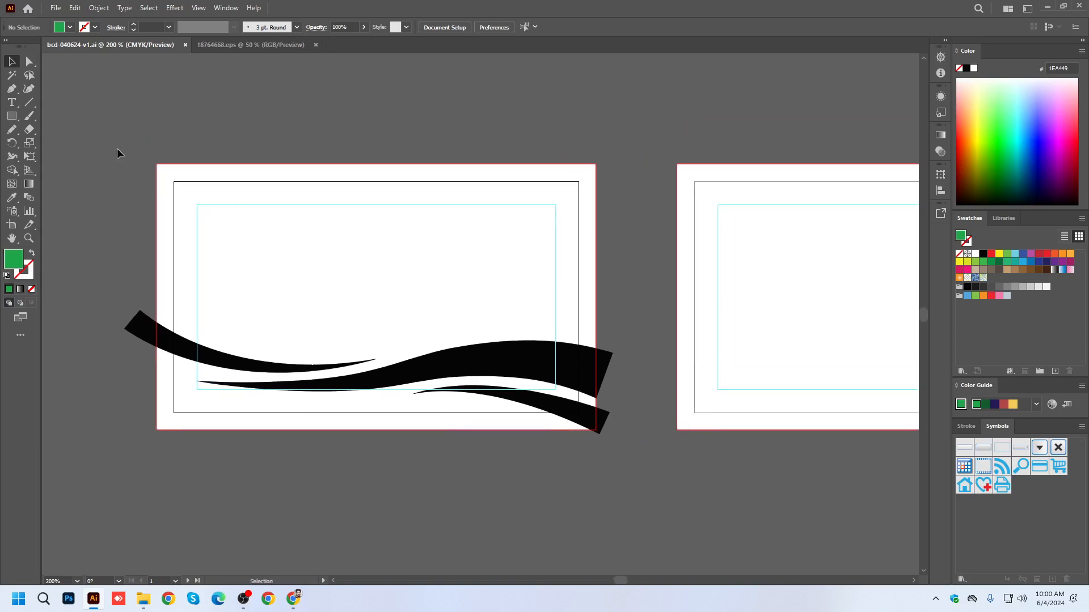
pyautogui.moveTo(14, 104); pyautogui.dragTo(54, 102)
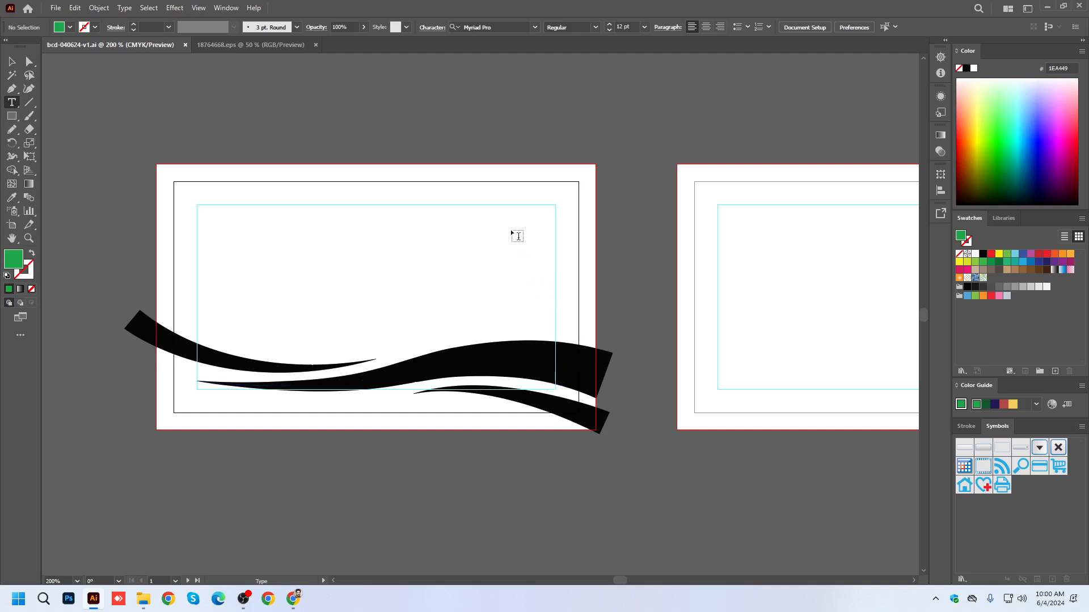
# Place a line of placeholder text on the first card and move it toward the safe area's left edge.
pyautogui.click(262, 240)
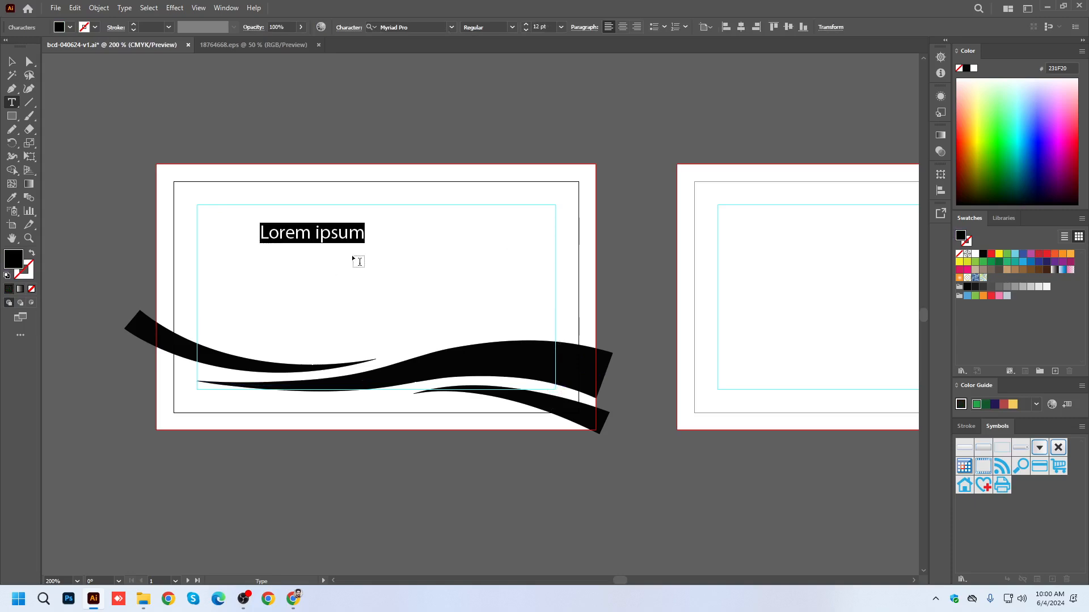
pyautogui.click(12, 61)
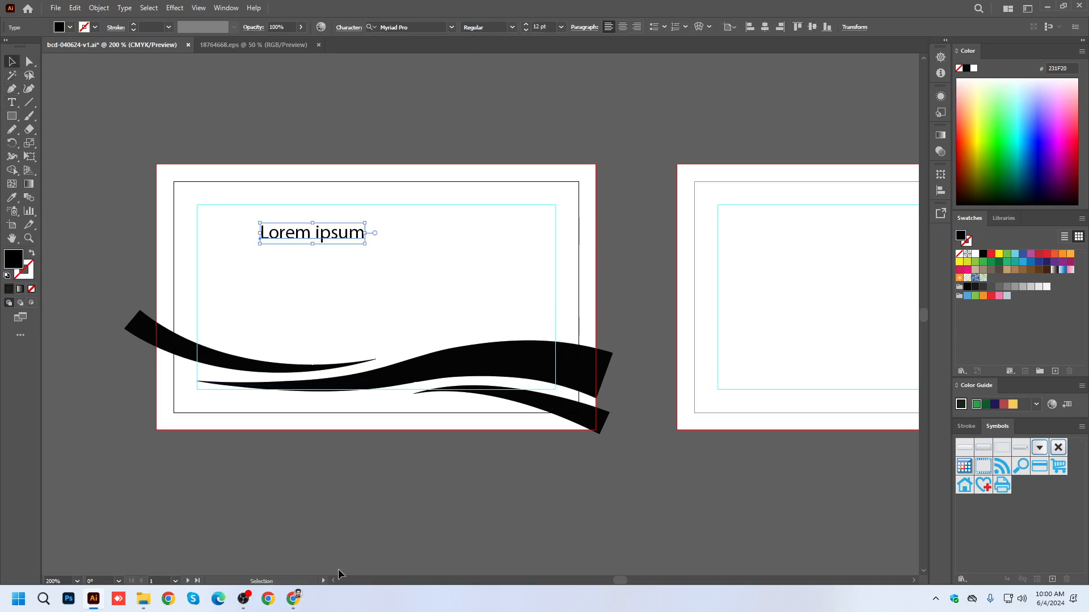
pyautogui.click(294, 600)
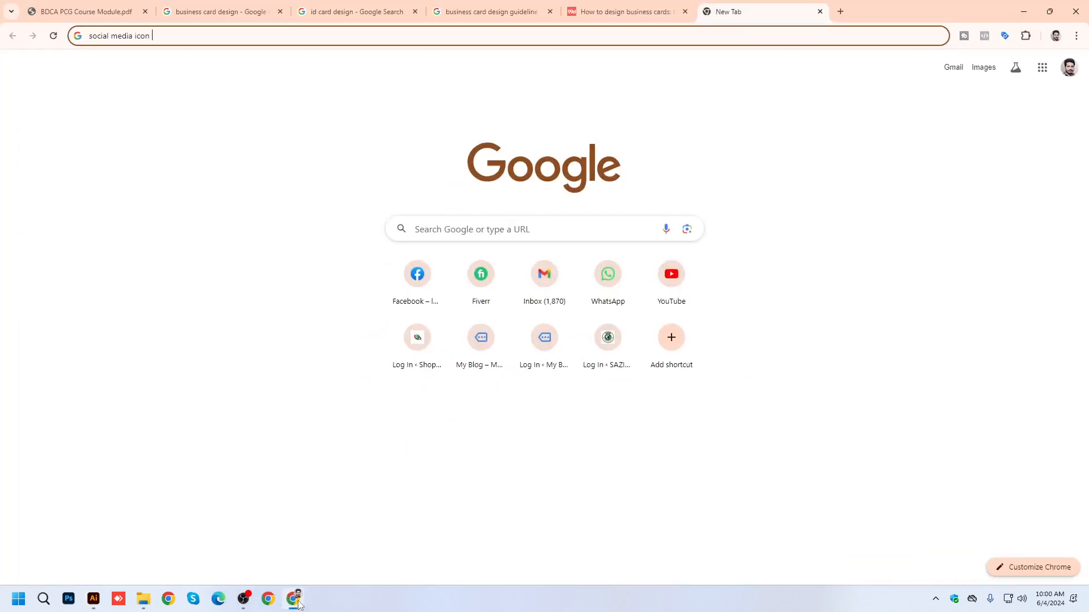
pyautogui.click(295, 600)
pyautogui.moveTo(355, 214); pyautogui.dragTo(311, 214)
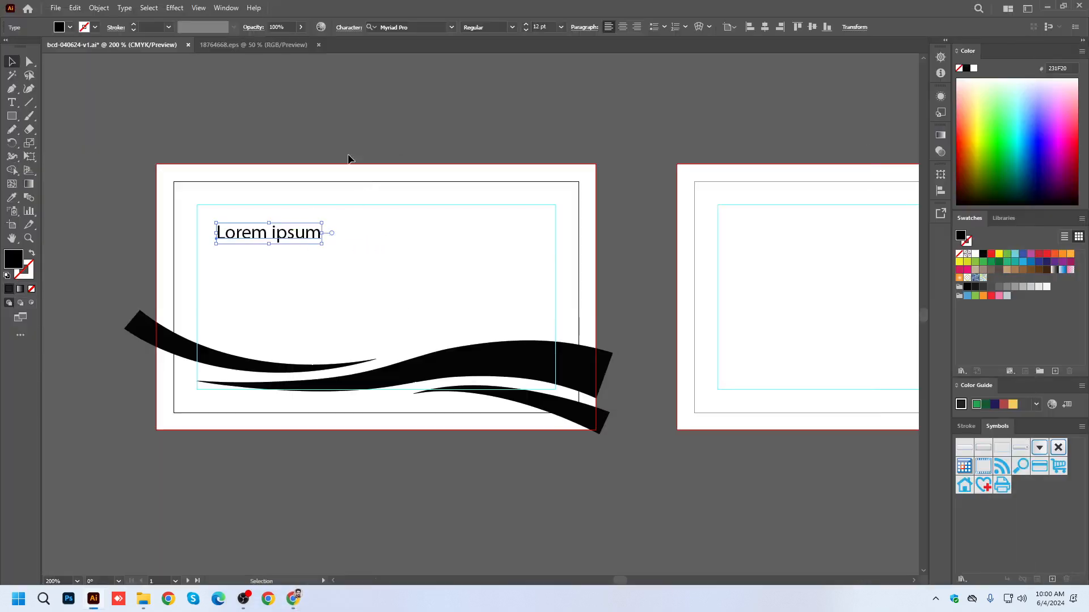
# Set the placeholder text's font to Roboto Bold.
pyautogui.click(401, 26)
pyautogui.write('la')
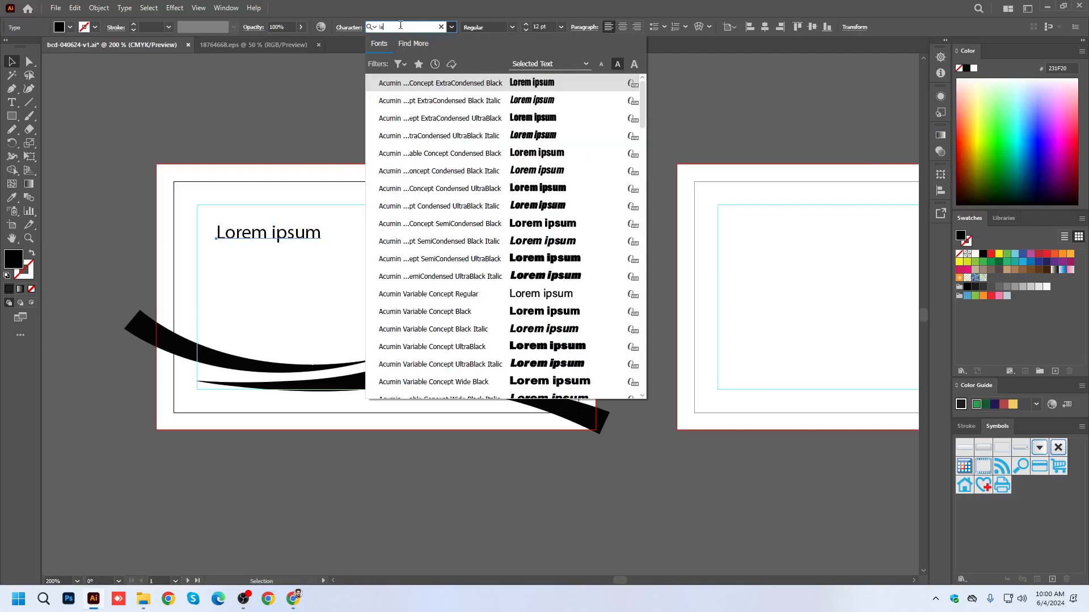
pyautogui.press('BackSpace')
pyautogui.press('BackSpace')
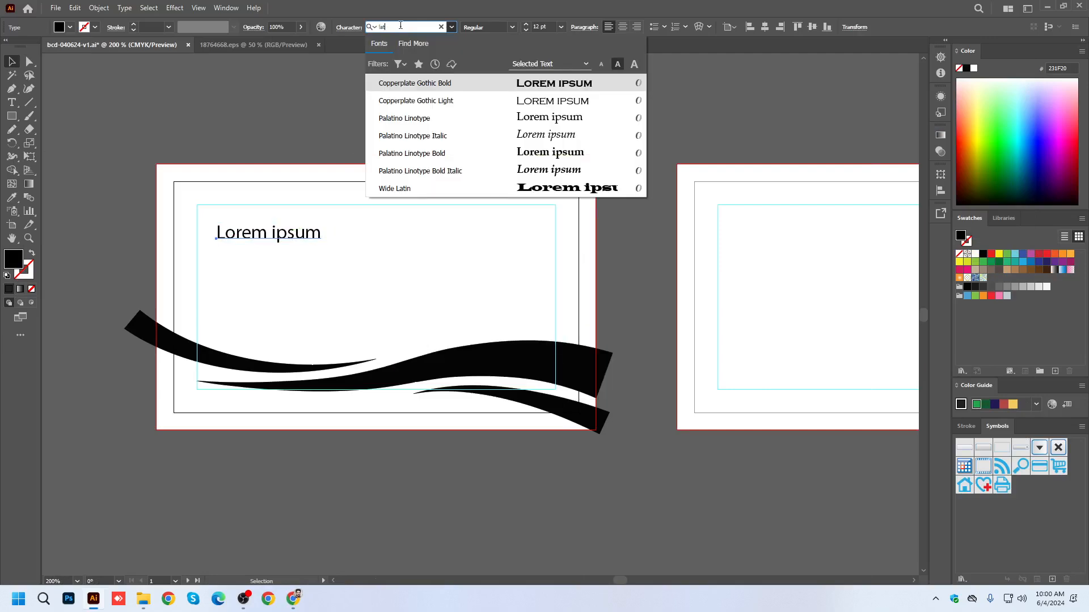
pyautogui.write('loto')
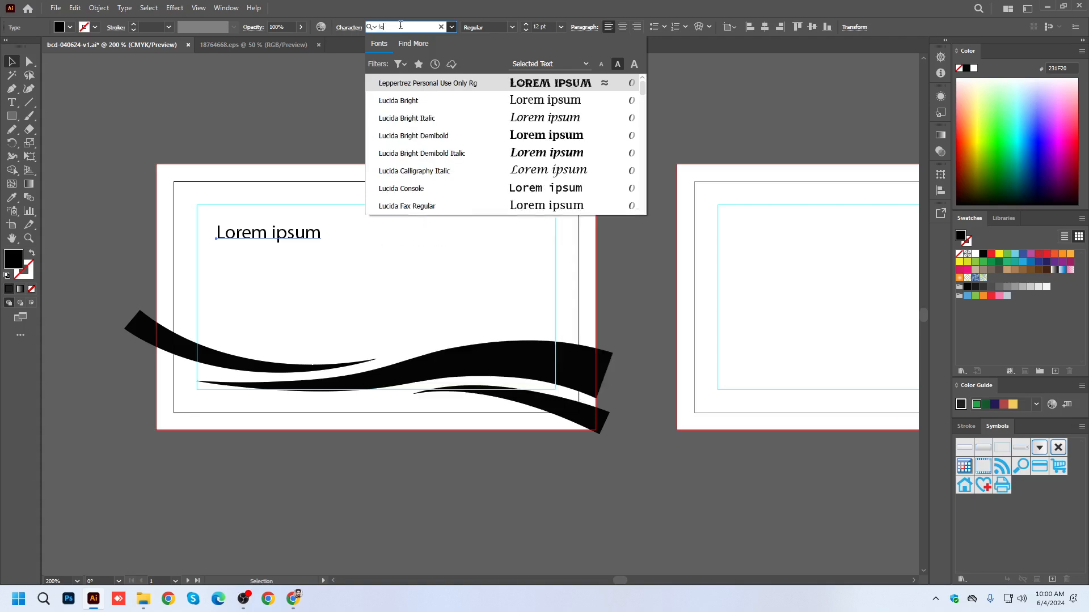
pyautogui.press('BackSpace')
pyautogui.press('BackSpace')
pyautogui.press('BackSpace')
pyautogui.write('robot')
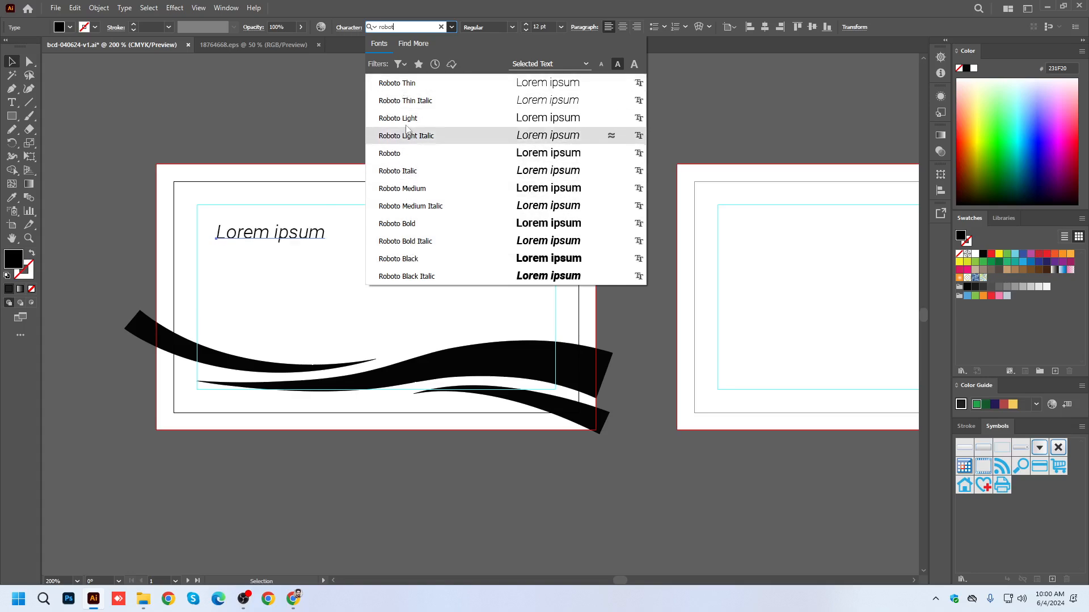
pyautogui.click(406, 225)
# Move the placeholder text to the safe area's upper-left corner and enlarge it to 14 pt.
pyautogui.scroll(1, 228, 231)
pyautogui.moveTo(239, 234); pyautogui.dragTo(209, 207)
pyautogui.moveTo(354, 222); pyautogui.dragTo(387, 227)
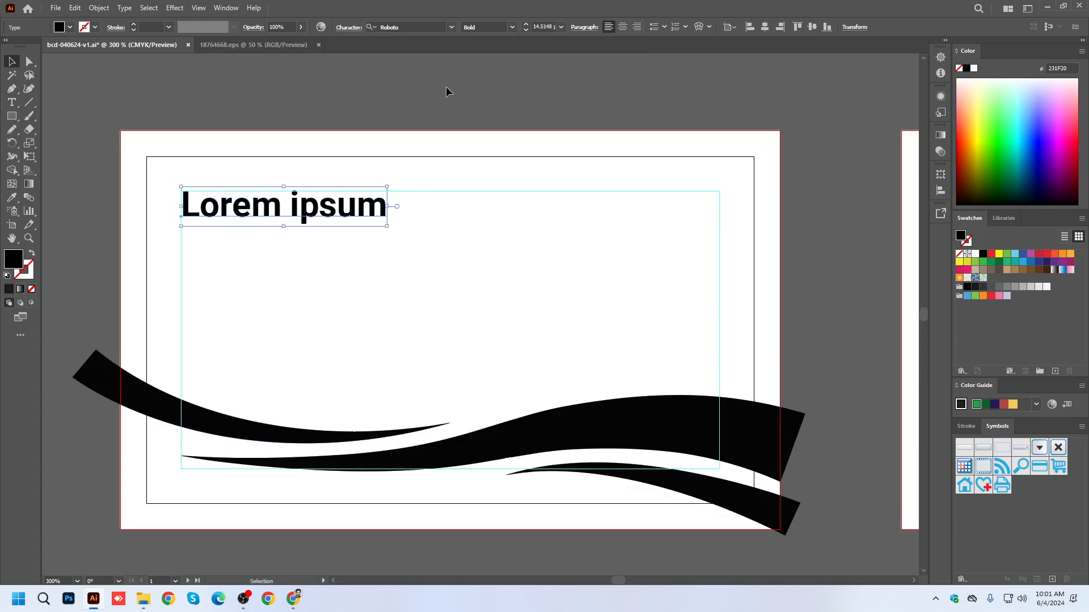
pyautogui.click(526, 30)
# Replace the placeholder text with the cardholder's full name and save the document.
pyautogui.tripleClick(347, 216)
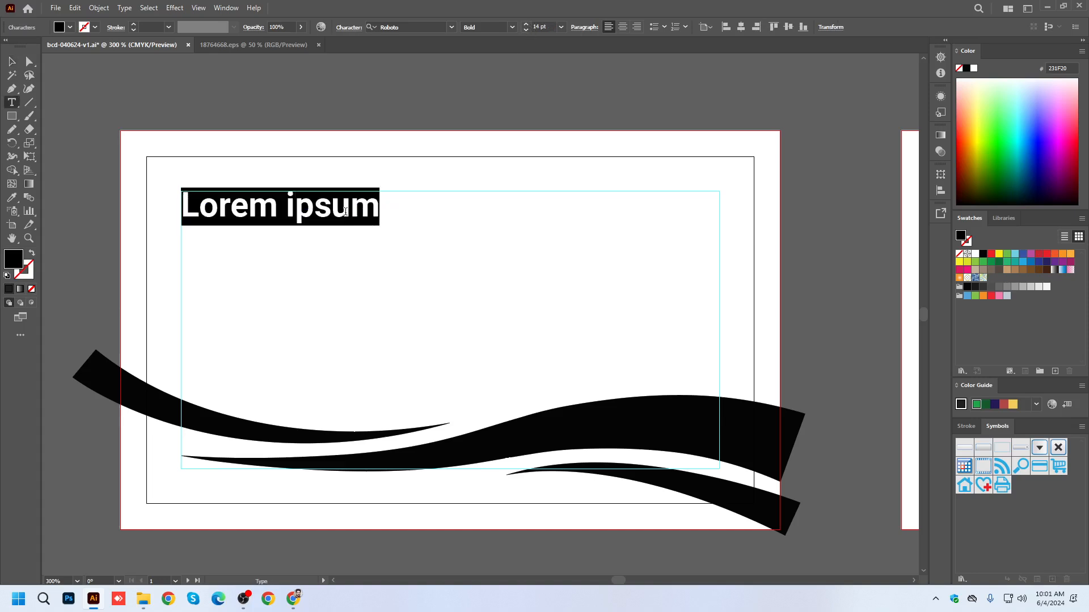
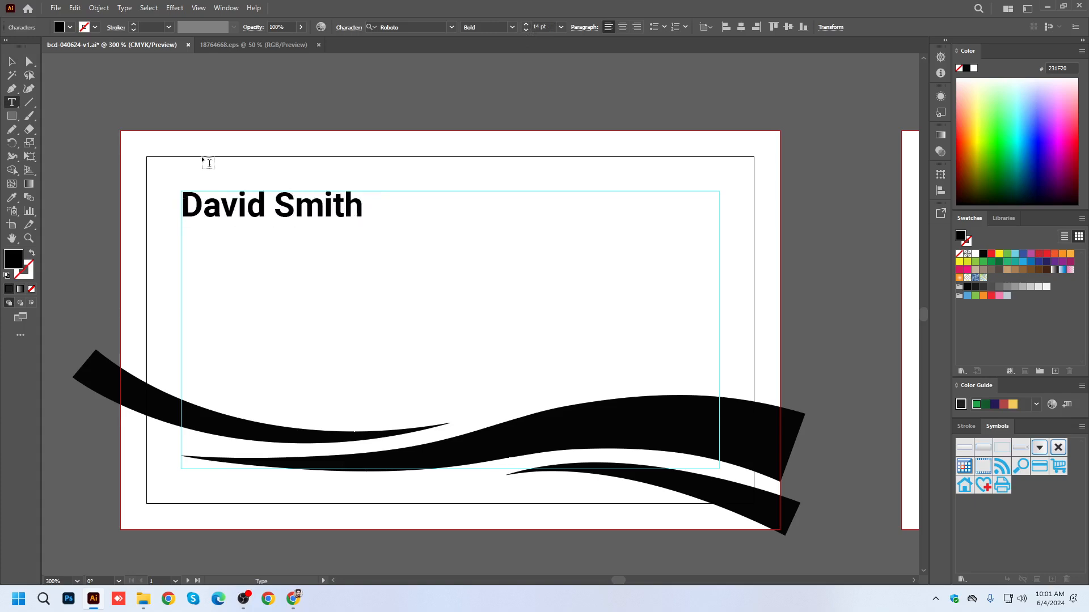
pyautogui.click(12, 61)
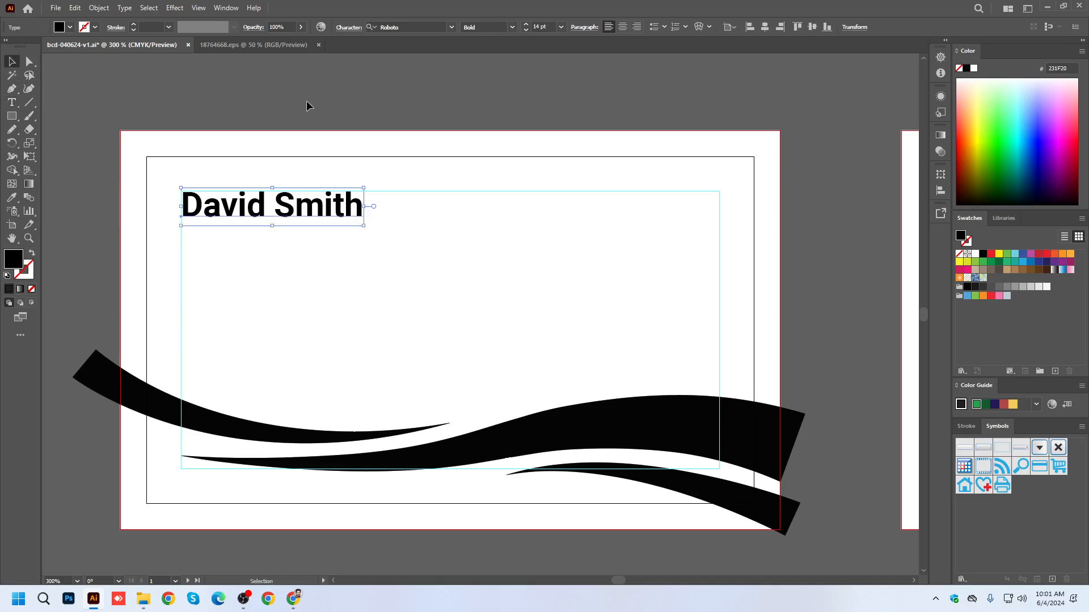
pyautogui.doubleClick(290, 213)
pyautogui.hotkey('ctrl', 'a')
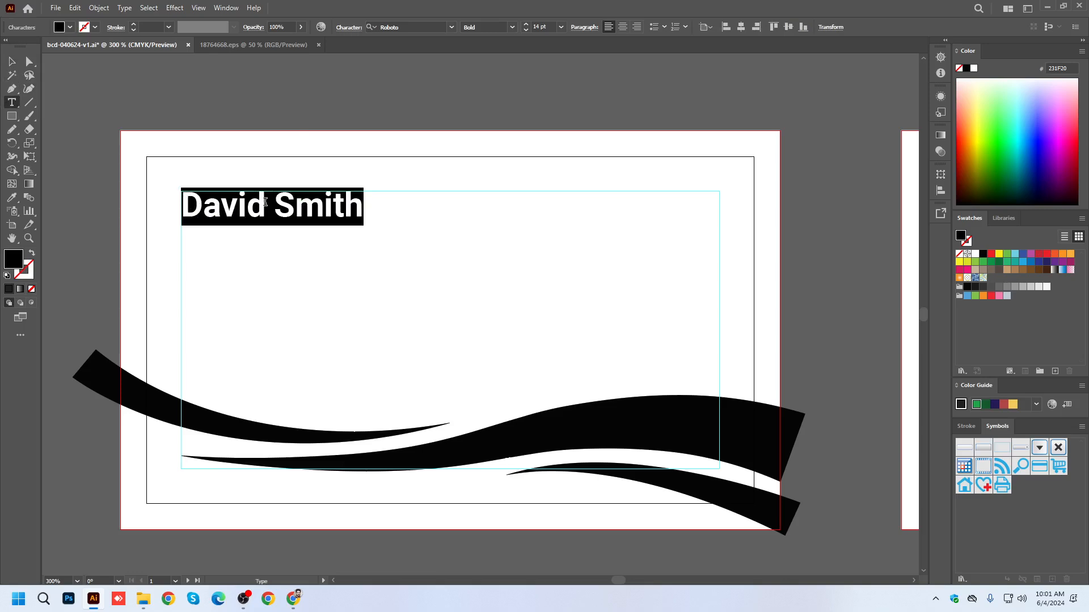
pyautogui.click(12, 61)
pyautogui.click(290, 96)
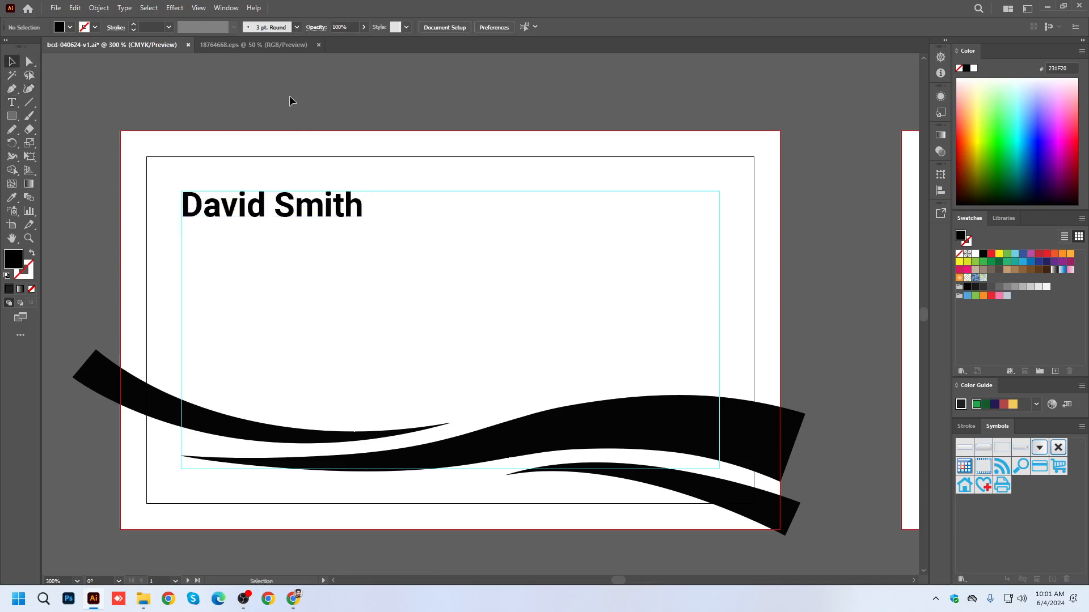
pyautogui.hotkey('ctrl', 's')
# Add a second line reading "Graphics Designer" below the cardholder's name.
pyautogui.click(358, 208)
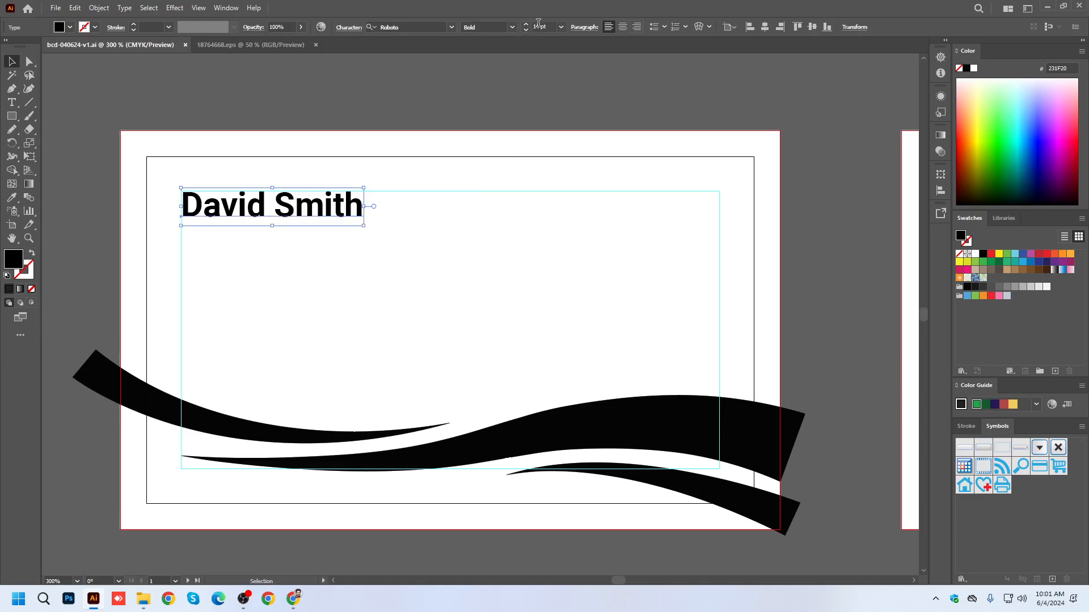
pyautogui.doubleClick(354, 213)
pyautogui.click(360, 203)
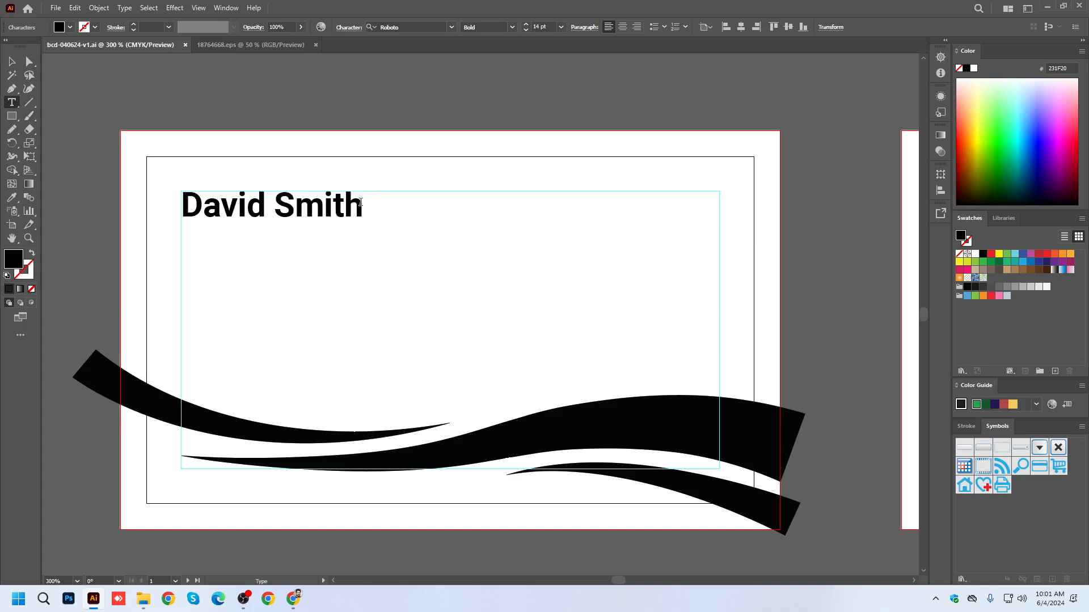
pyautogui.press('Return')
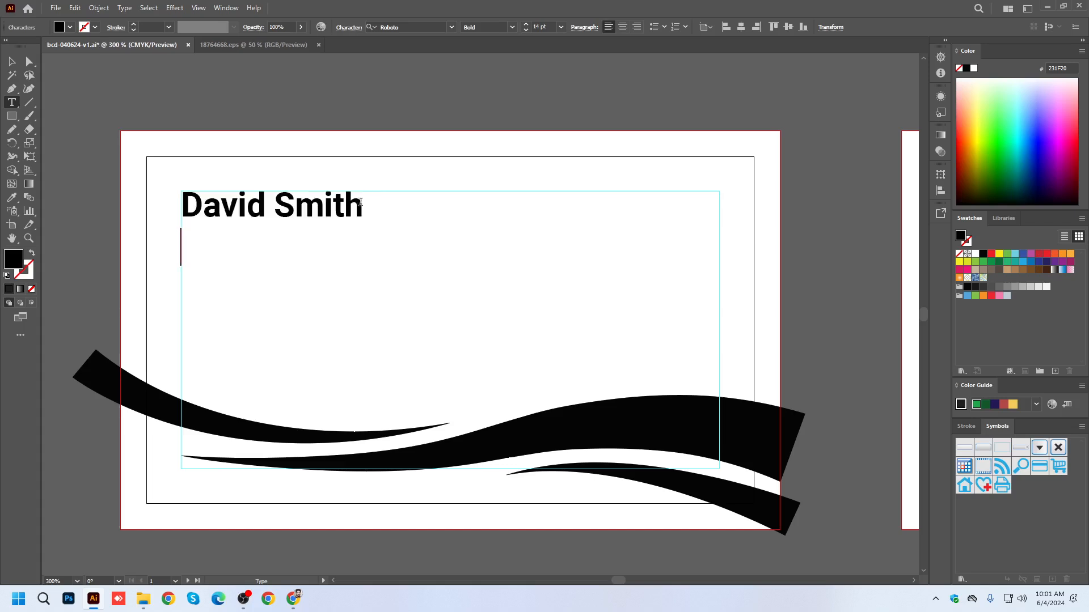
pyautogui.write('Graphics D')
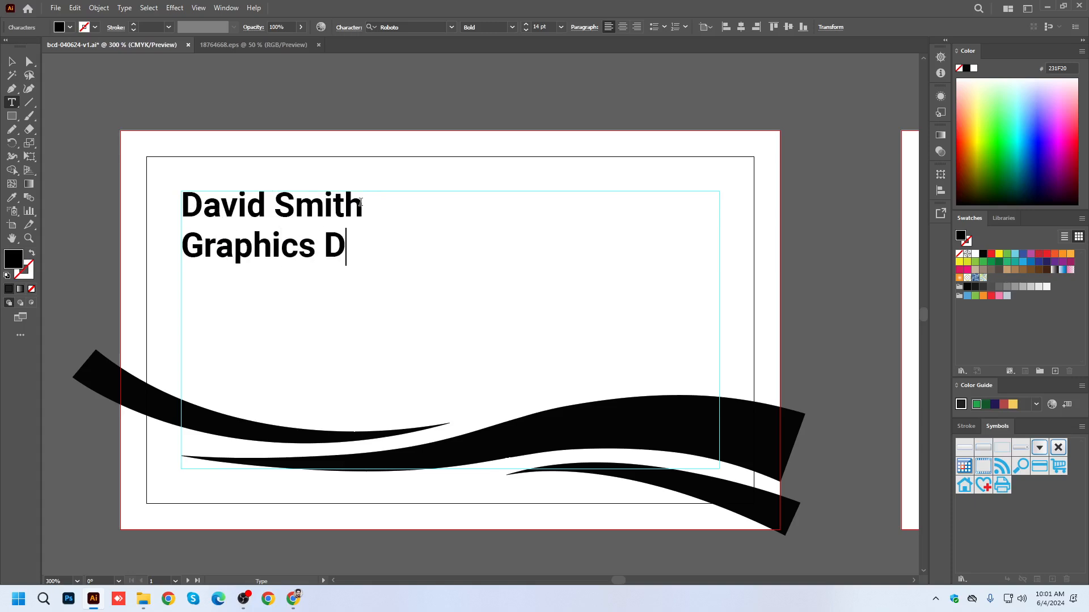
pyautogui.write('esig')
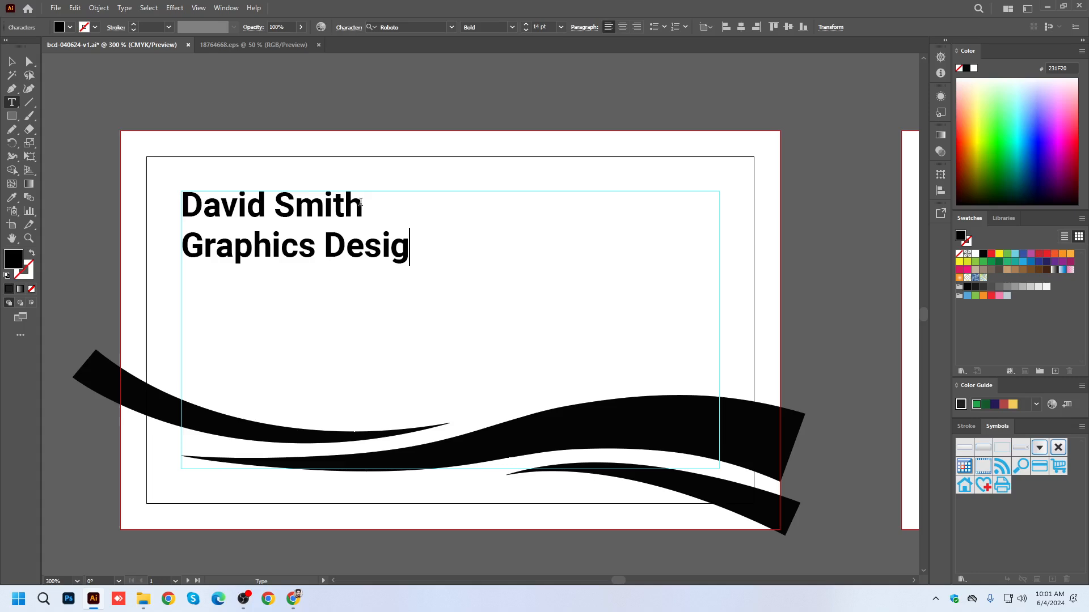
pyautogui.write('ner')
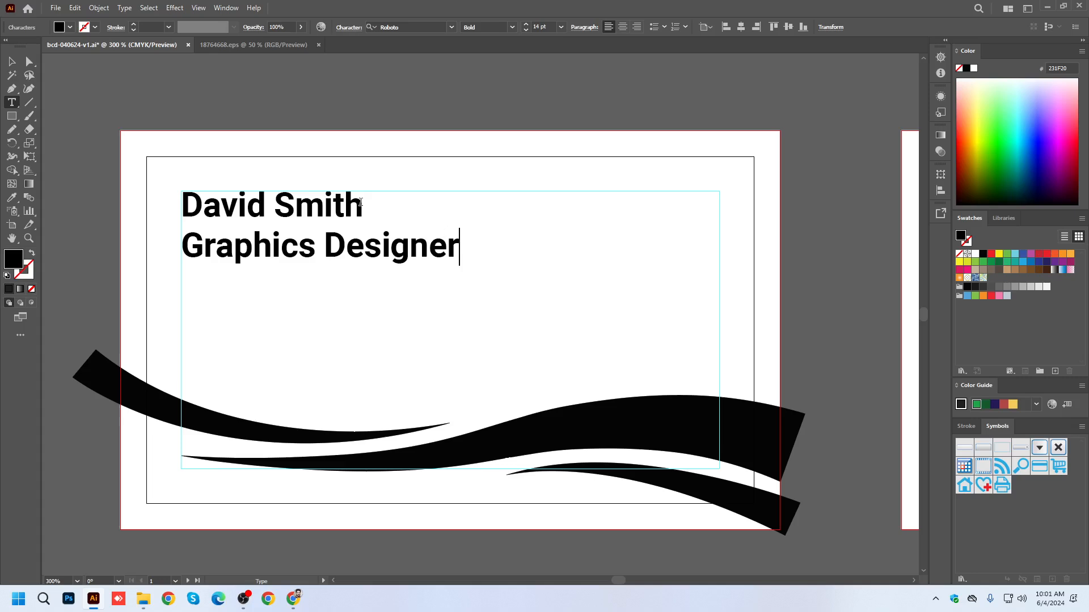
# Set the font size of the "Graphics Designer" line to 8 pt.
pyautogui.tripleClick(353, 241)
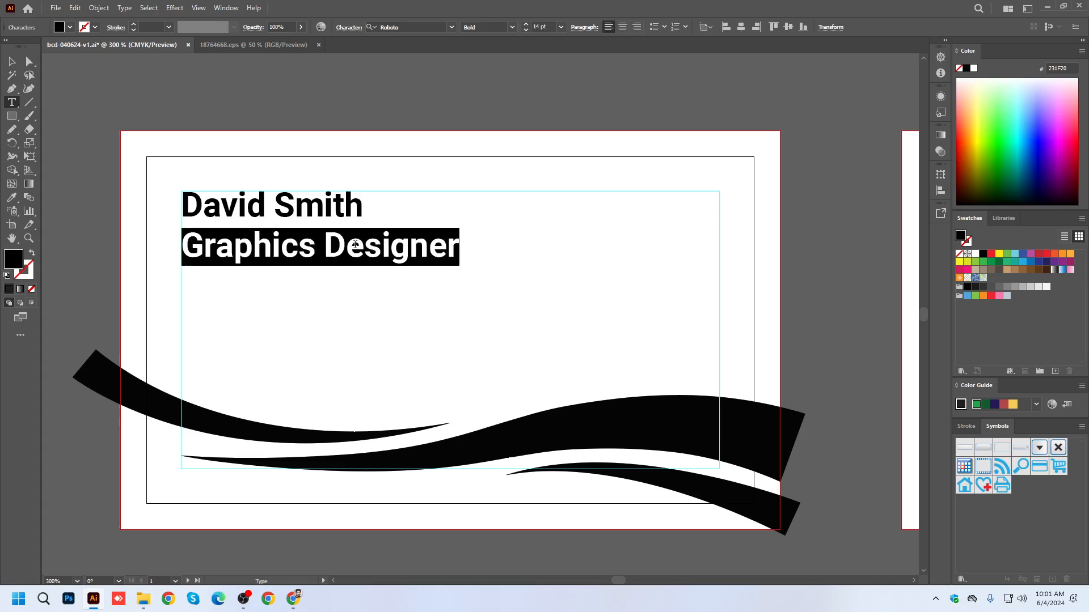
pyautogui.click(538, 27)
pyautogui.write('8')
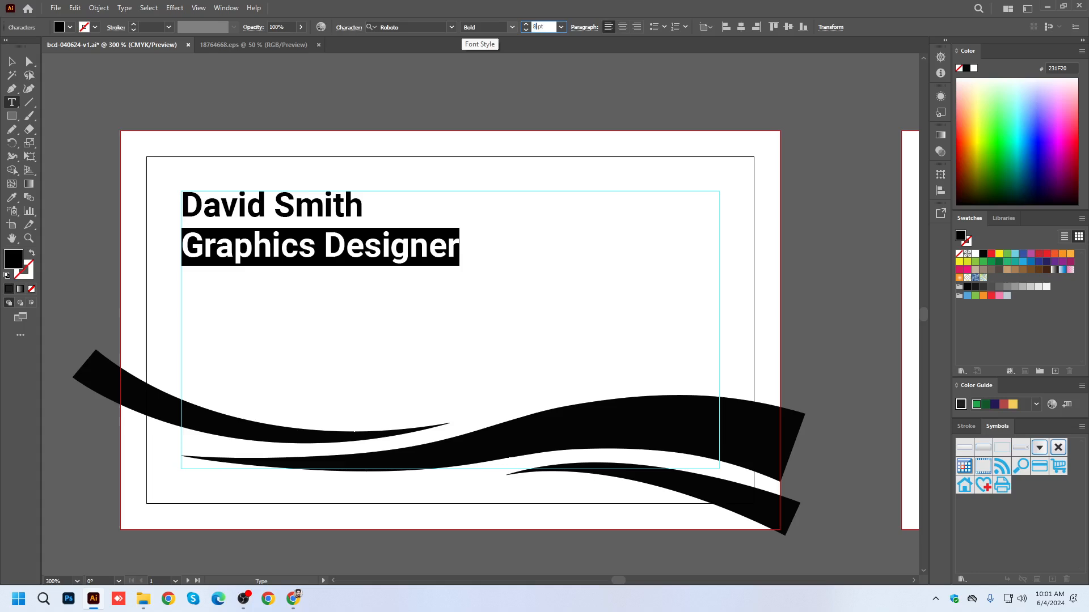
pyautogui.press('Return')
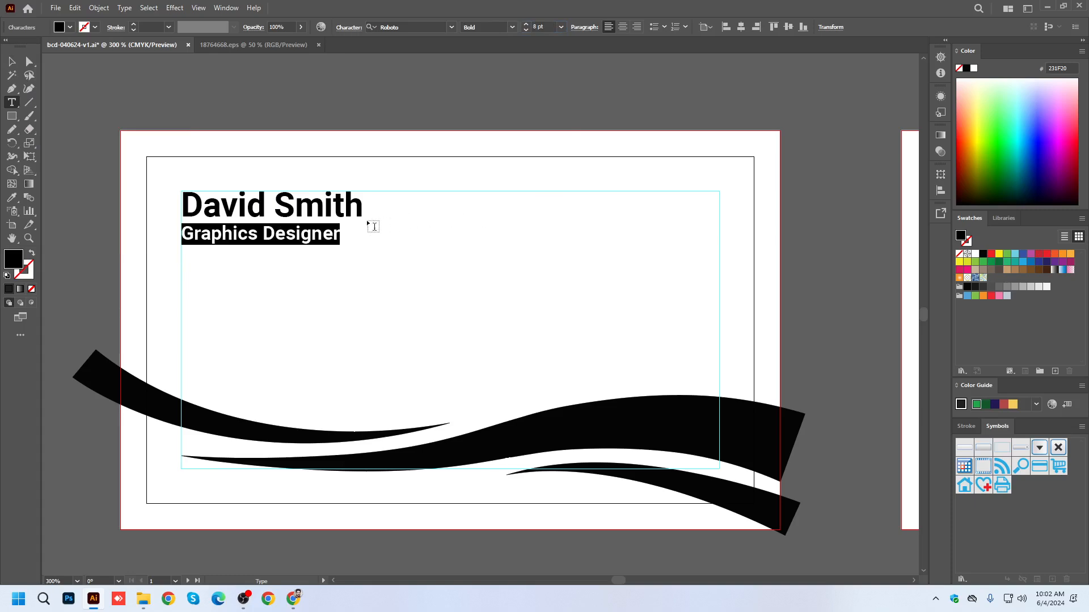
# Try "CEO" as the job title in place of "Graphics Designer" and undo the replacement.
pyautogui.click(333, 234)
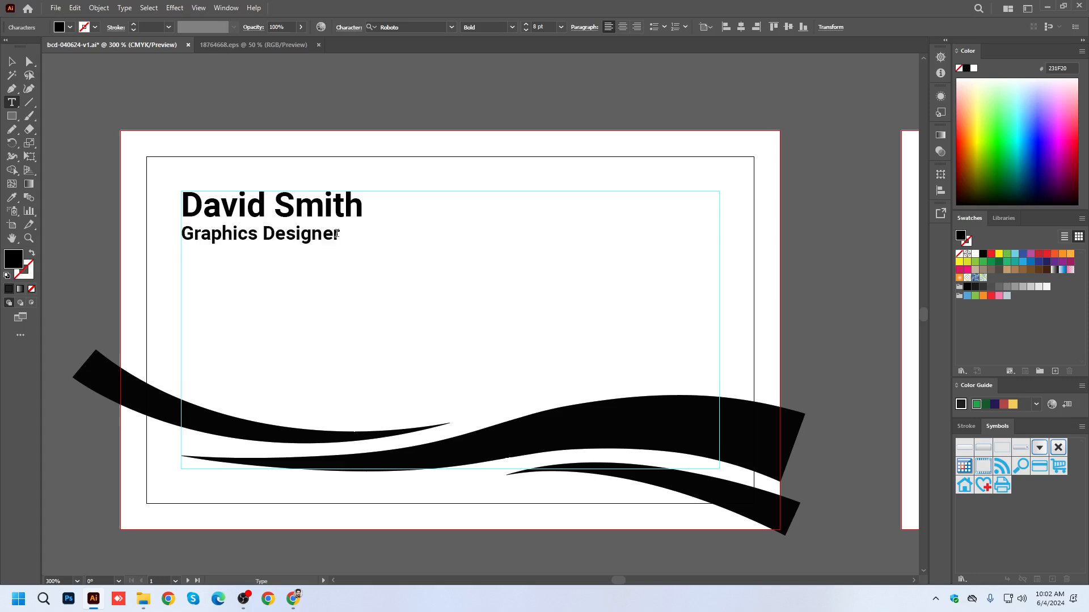
pyautogui.moveTo(333, 235); pyautogui.dragTo(219, 241)
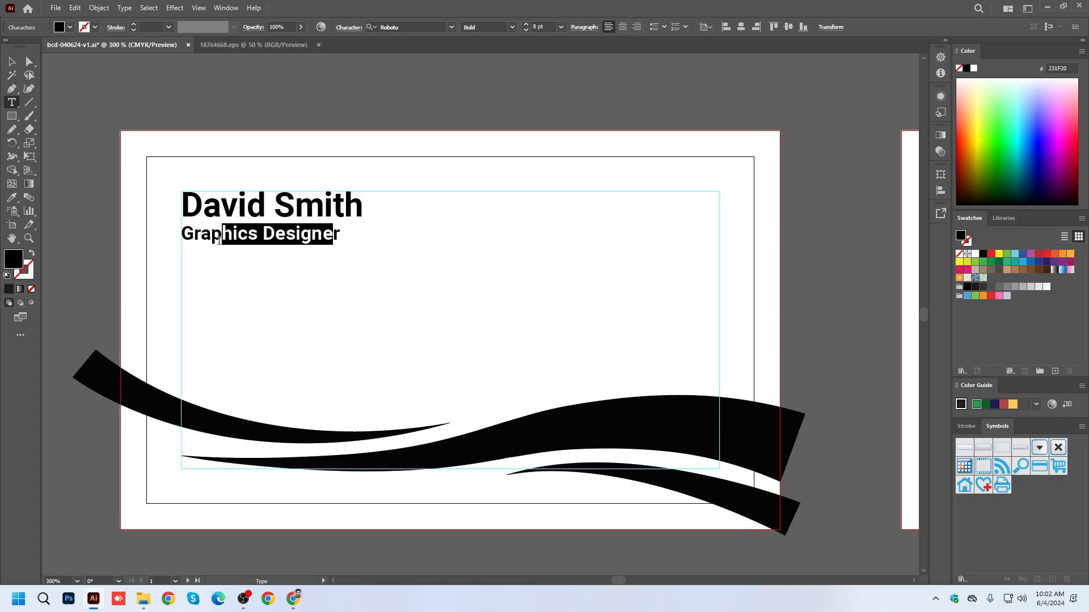
pyautogui.moveTo(340, 235); pyautogui.dragTo(180, 241)
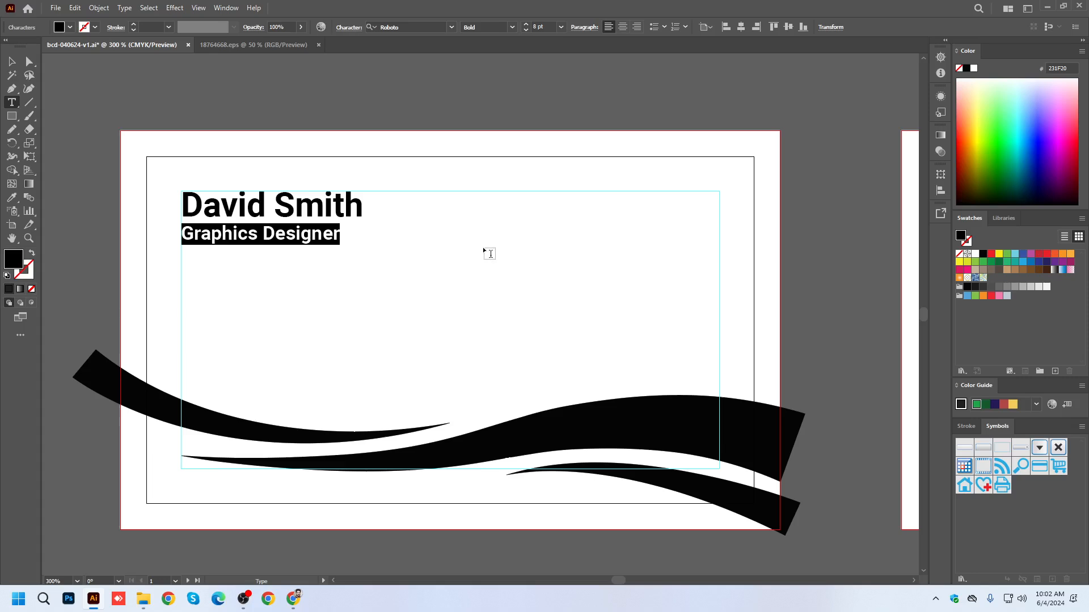
pyautogui.write('CEO')
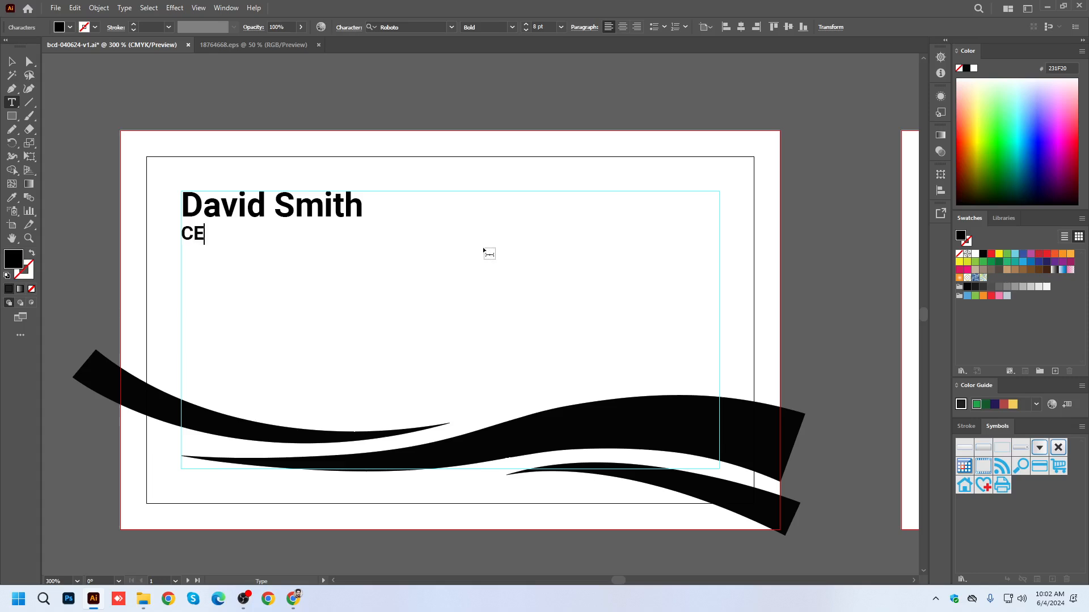
pyautogui.press('Escape')
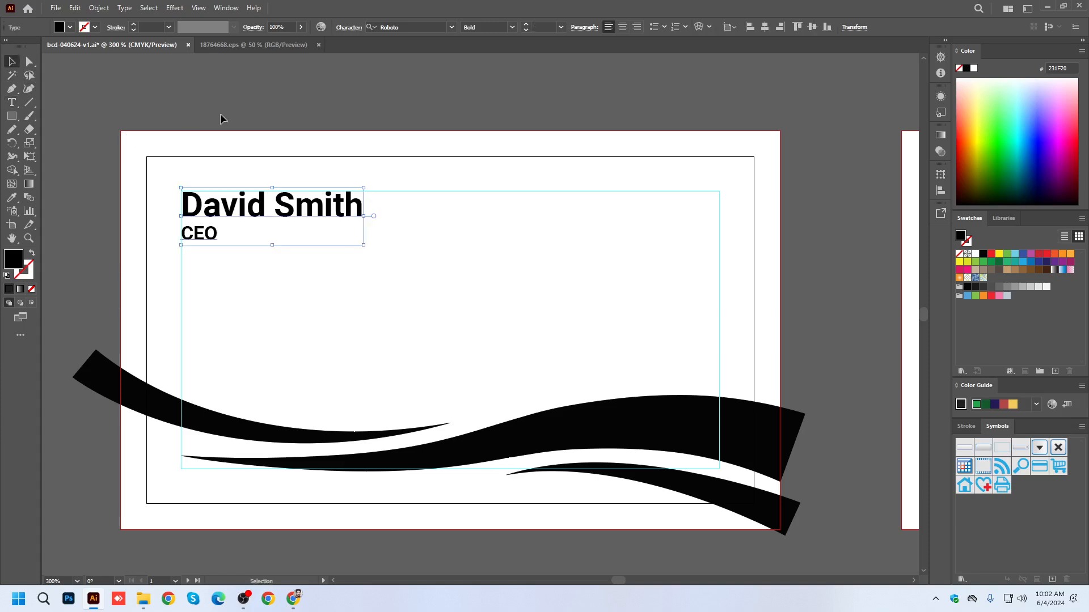
pyautogui.click(397, 178)
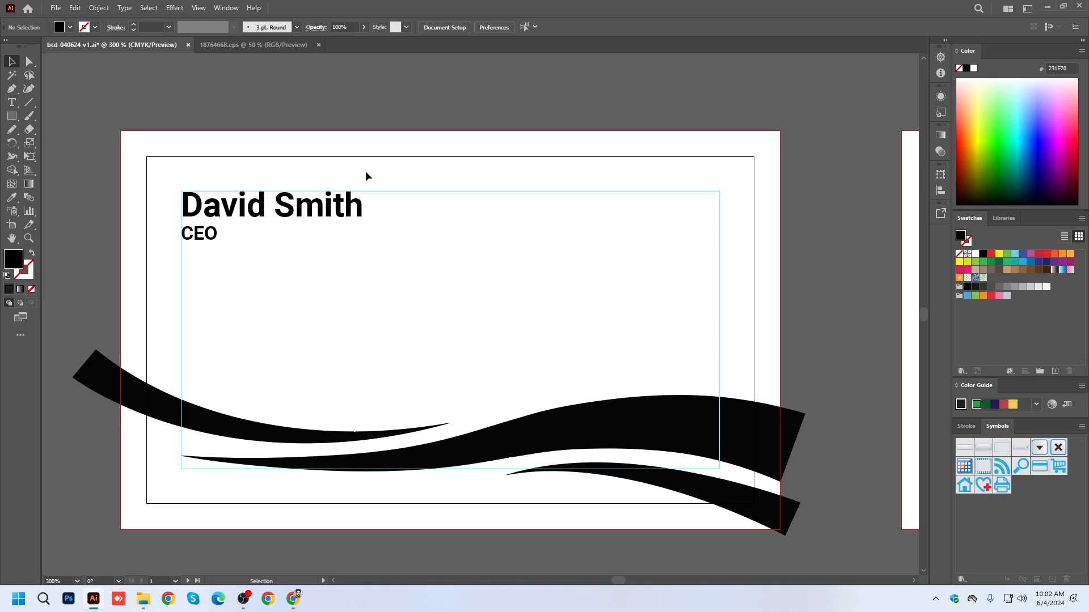
pyautogui.hotkey('ctrl', 'z')
# Change the "Graphics Designer" line's font style to Regular and deselect the text.
pyautogui.doubleClick(237, 240)
pyautogui.click(337, 239)
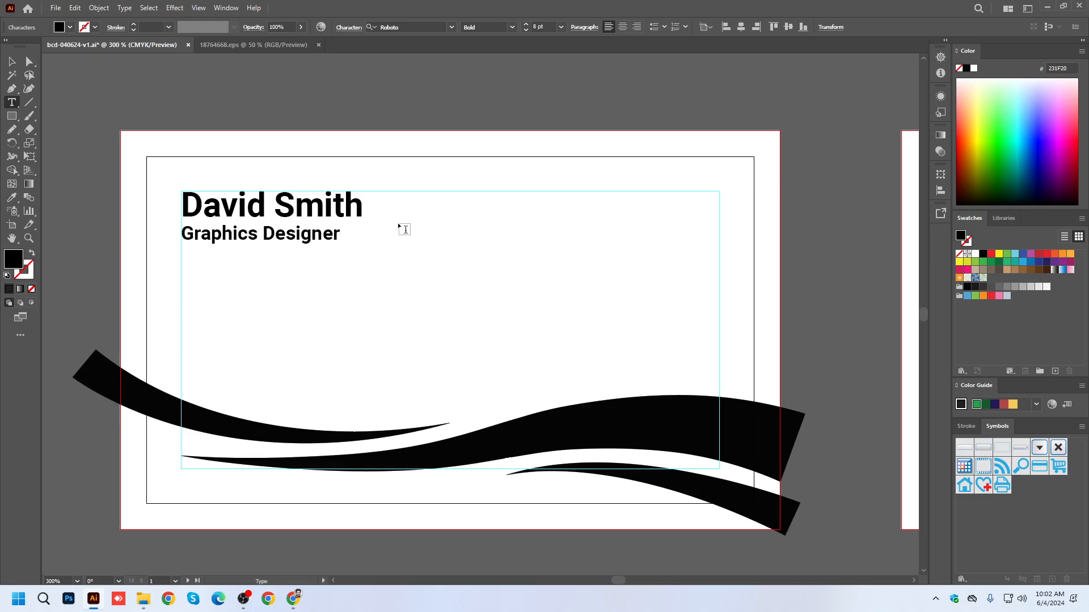
pyautogui.tripleClick(320, 237)
pyautogui.click(513, 27)
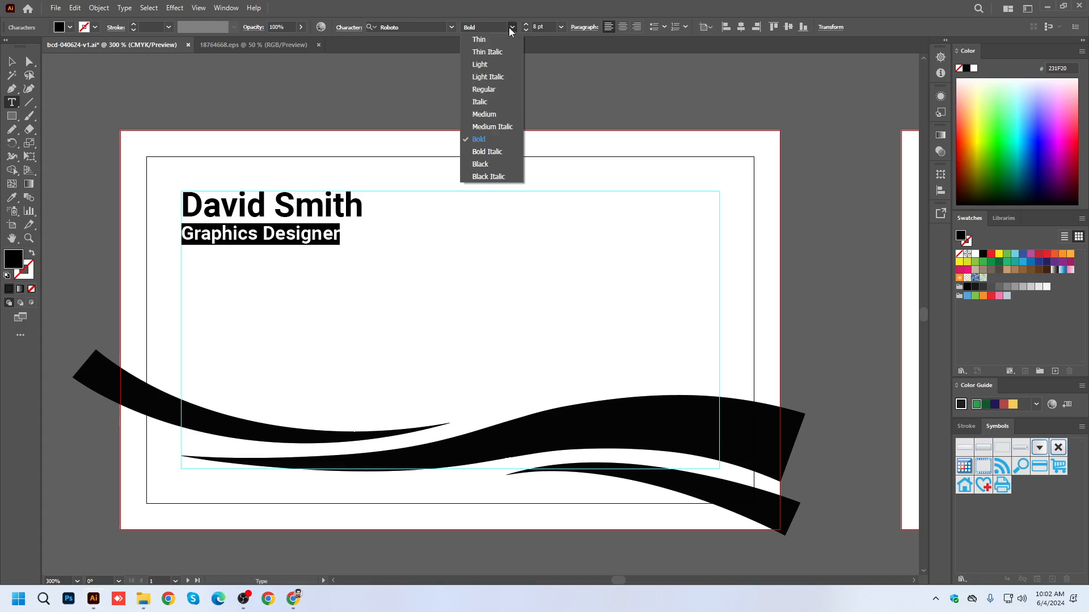
pyautogui.click(484, 91)
pyautogui.click(10, 62)
pyautogui.click(345, 154)
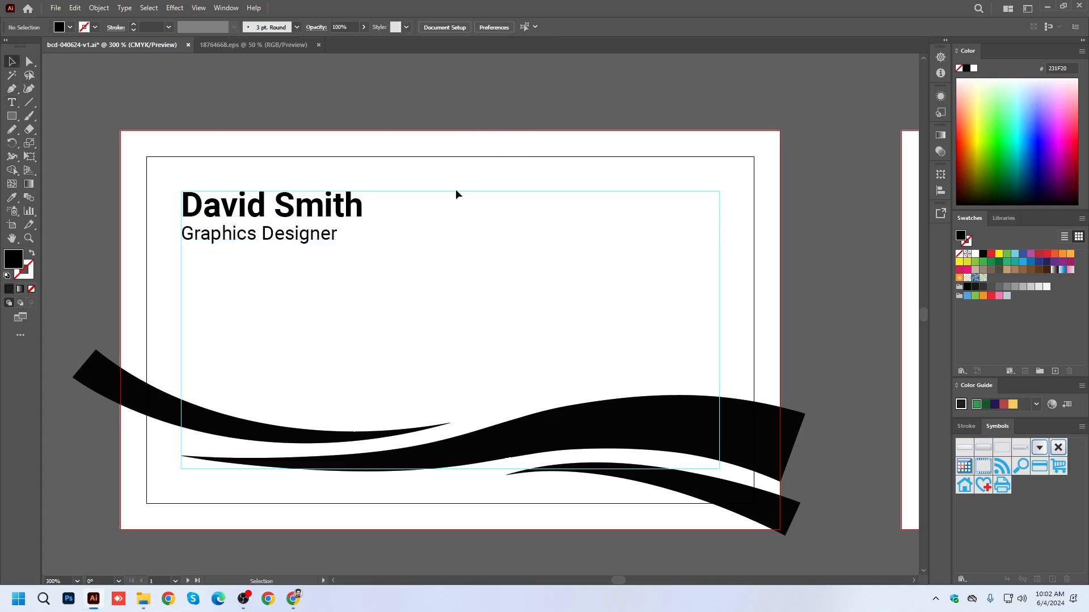
# Set the line spacing of the cardholder name and job title text to Auto.
pyautogui.click(277, 206)
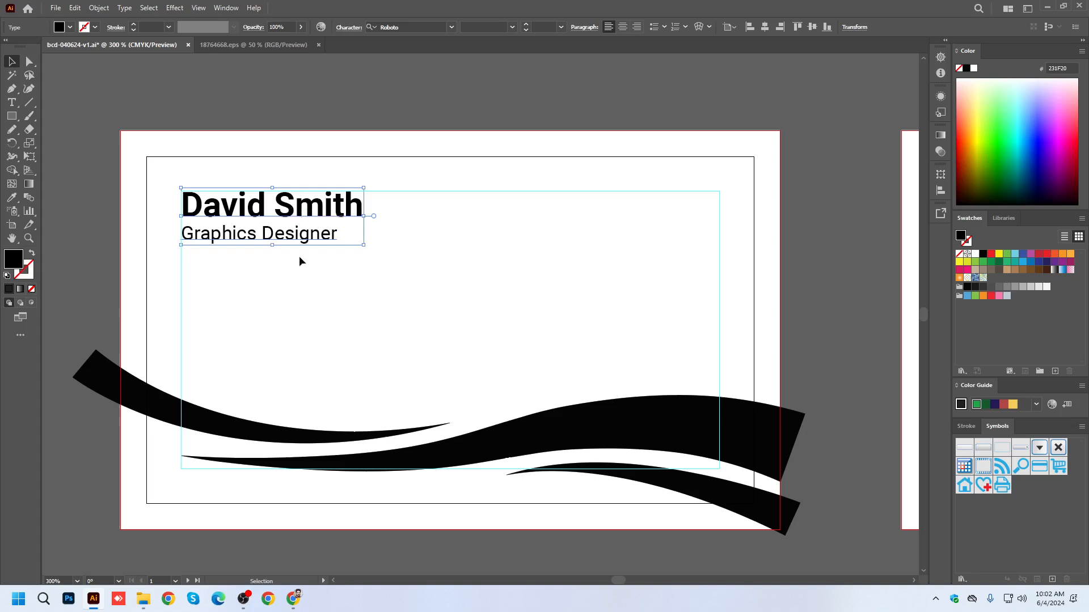
pyautogui.click(349, 27)
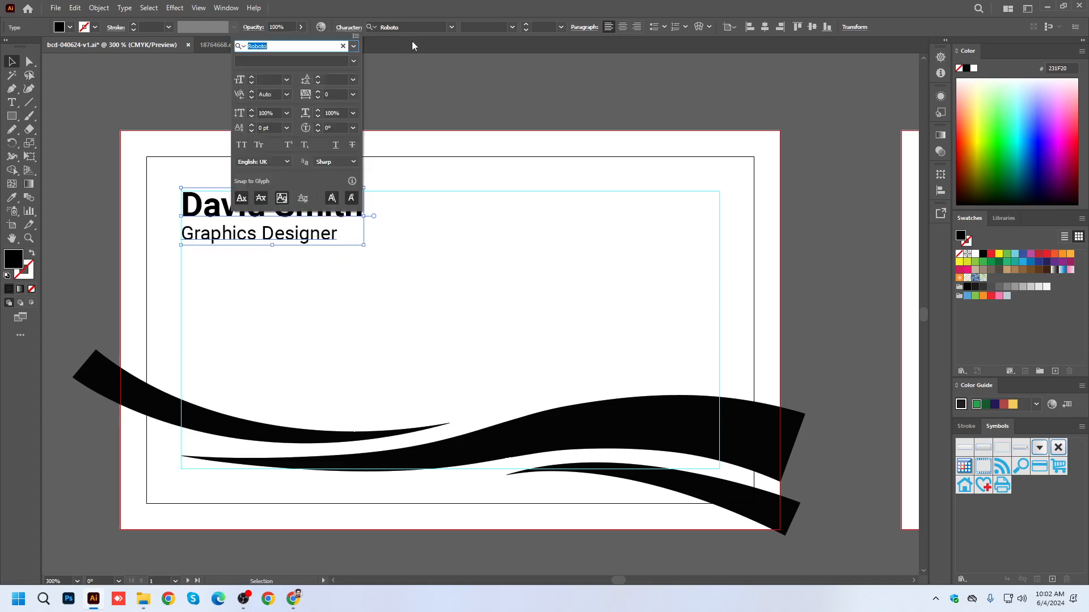
pyautogui.click(352, 83)
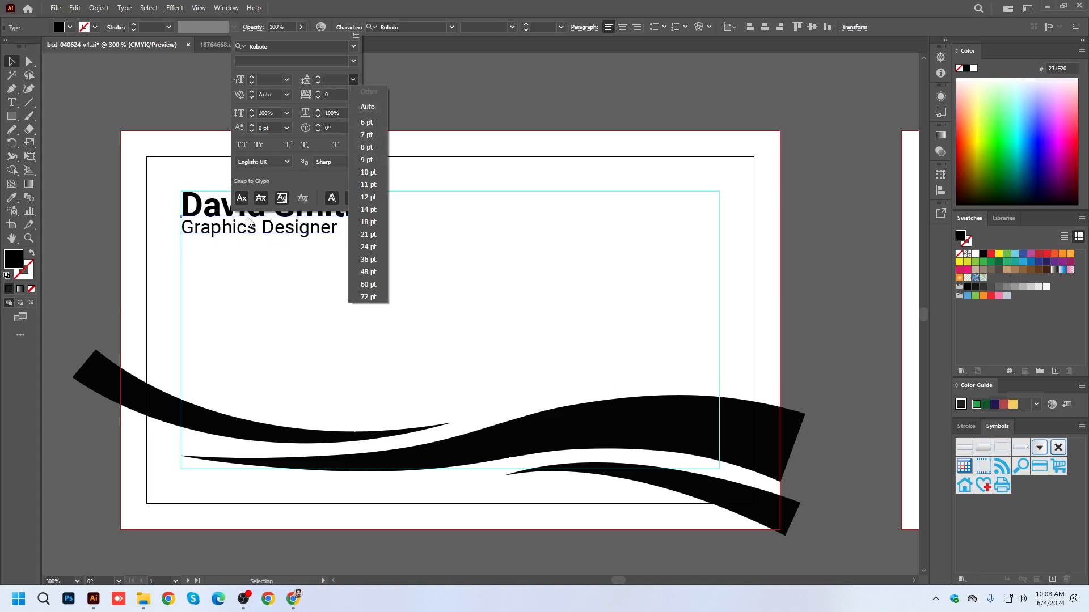
pyautogui.click(369, 107)
pyautogui.click(296, 195)
# Save the business card document.
pyautogui.scroll(1, 205, 246)
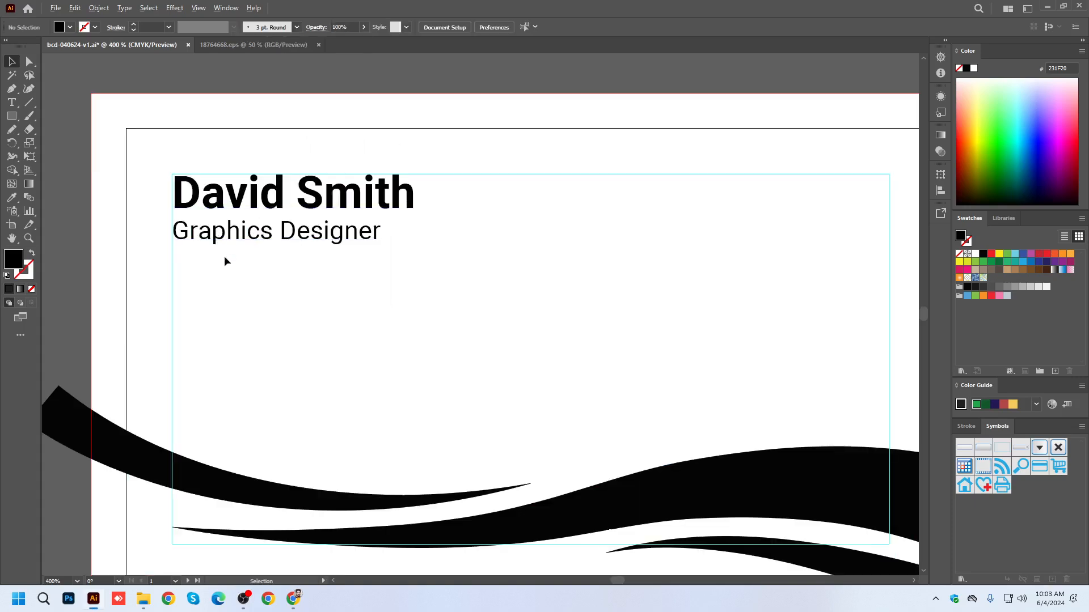
pyautogui.scroll(-2, 230, 260)
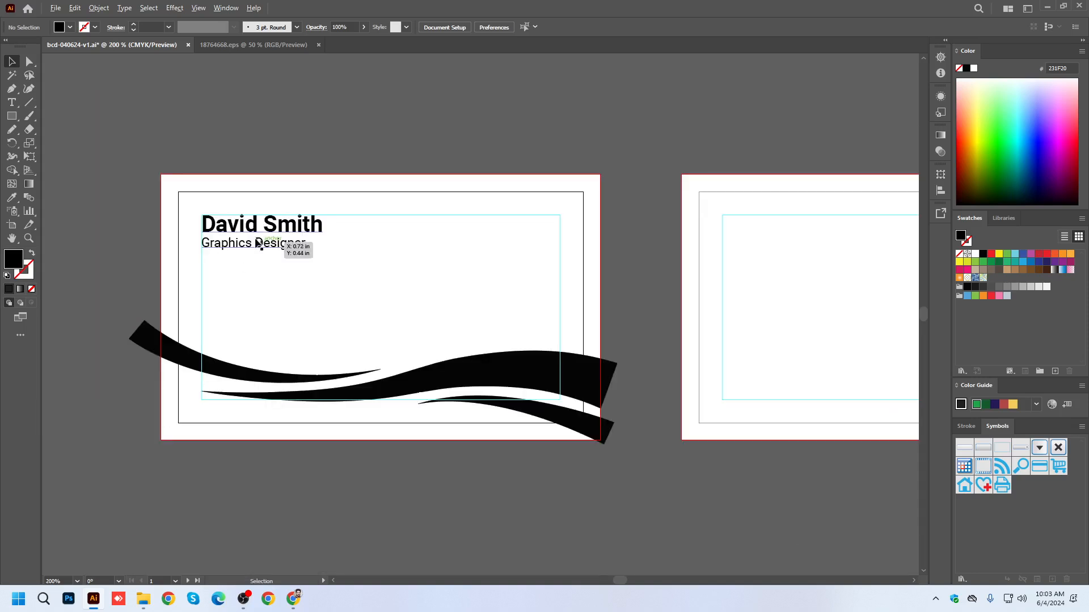
pyautogui.scroll(1, 220, 238)
pyautogui.scroll(-1, 219, 238)
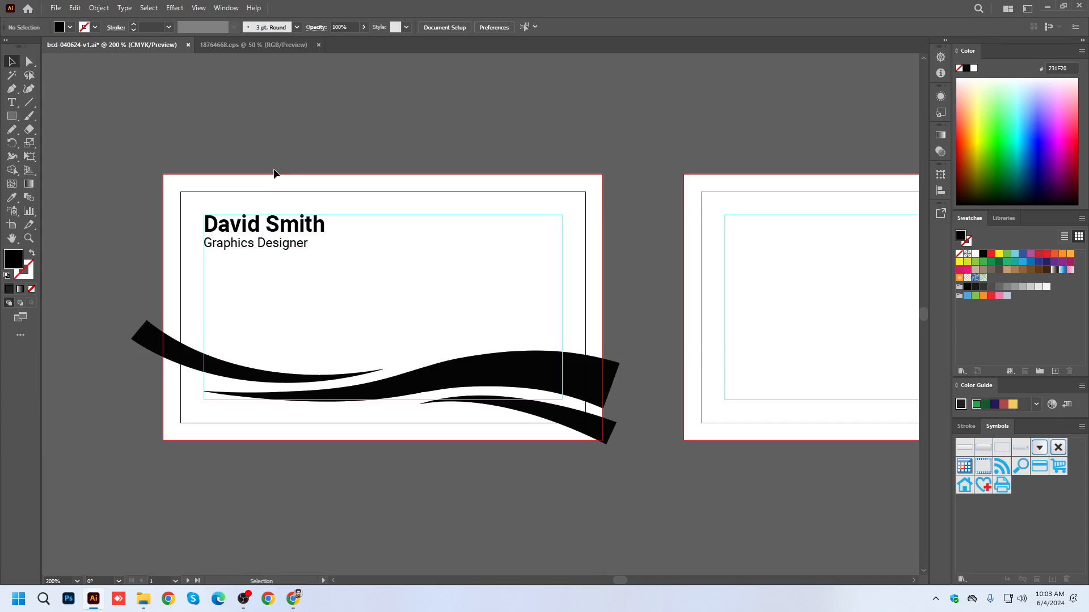
pyautogui.scroll(1, 283, 242)
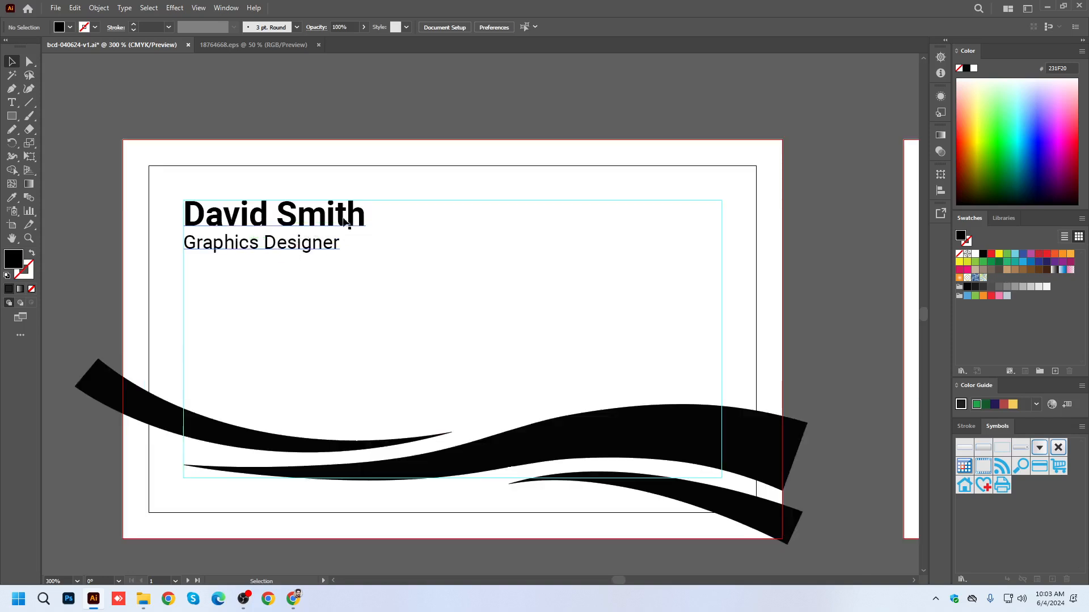
pyautogui.moveTo(320, 275); pyautogui.dragTo(260, 262)
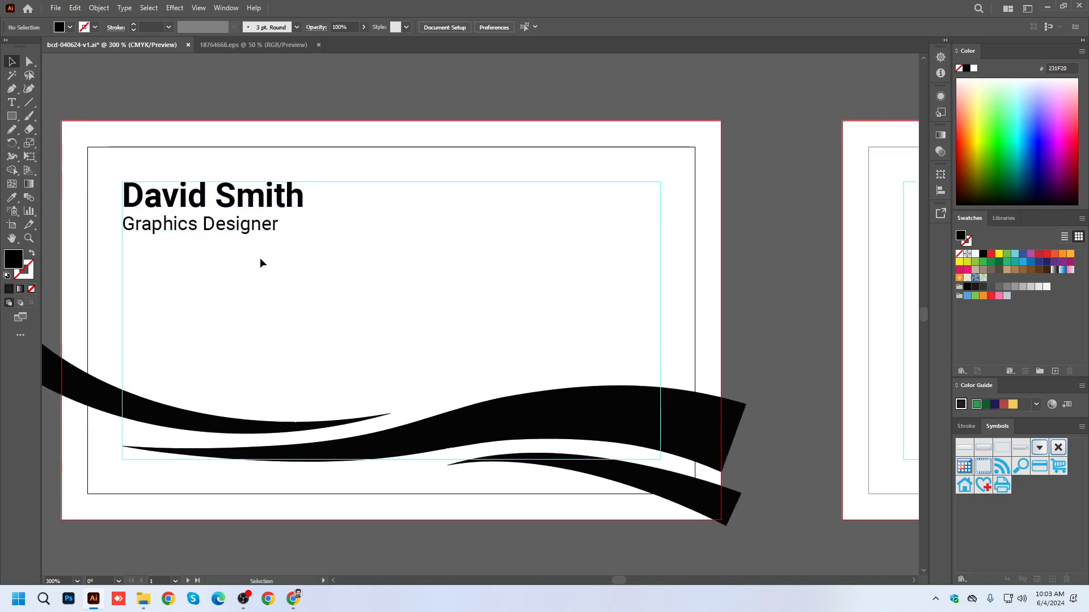
pyautogui.hotkey('ctrl', 's')
# Draw a black circle about 0.61 in wide above the first artboard and place an overlapping copy slightly up and to its right.
pyautogui.scroll(-1, 277, 273)
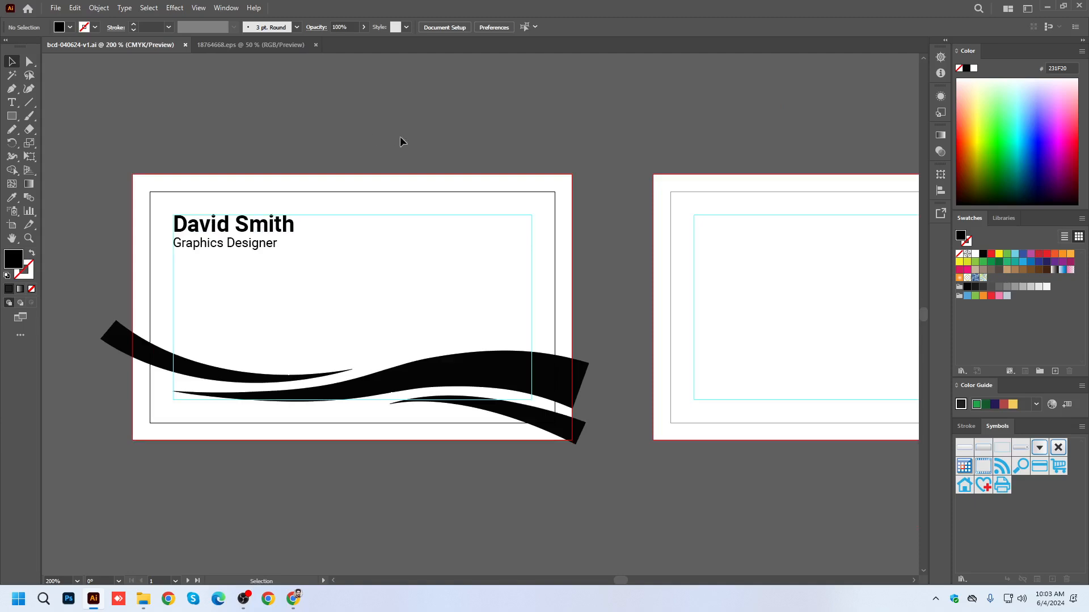
pyautogui.click(12, 118)
pyautogui.click(14, 124)
pyautogui.click(56, 142)
pyautogui.moveTo(415, 143)
pyautogui.mouseDown()
pyautogui.moveTo(450, 169)
pyautogui.moveTo(422, 145)
pyautogui.moveTo(434, 140)
pyautogui.mouseUp()
pyautogui.click(11, 61)
pyautogui.click(542, 136)
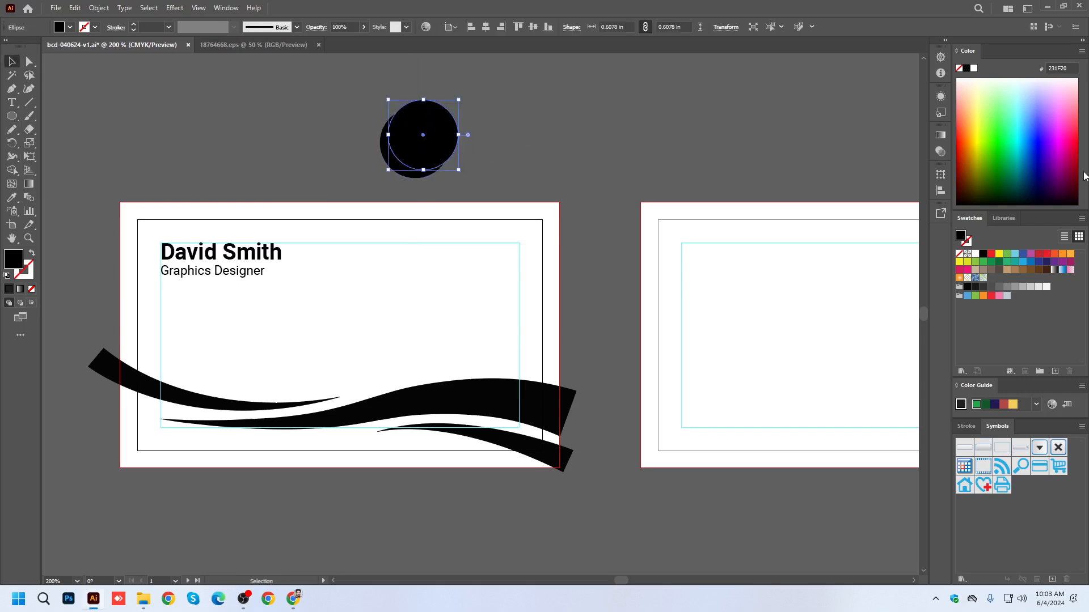
# Fill the upper circle with blue and remove it from the black circle with Shape Builder, leaving a crescent.
pyautogui.click(1035, 140)
pyautogui.moveTo(460, 100); pyautogui.dragTo(459, 99)
pyautogui.moveTo(483, 185); pyautogui.dragTo(361, 125)
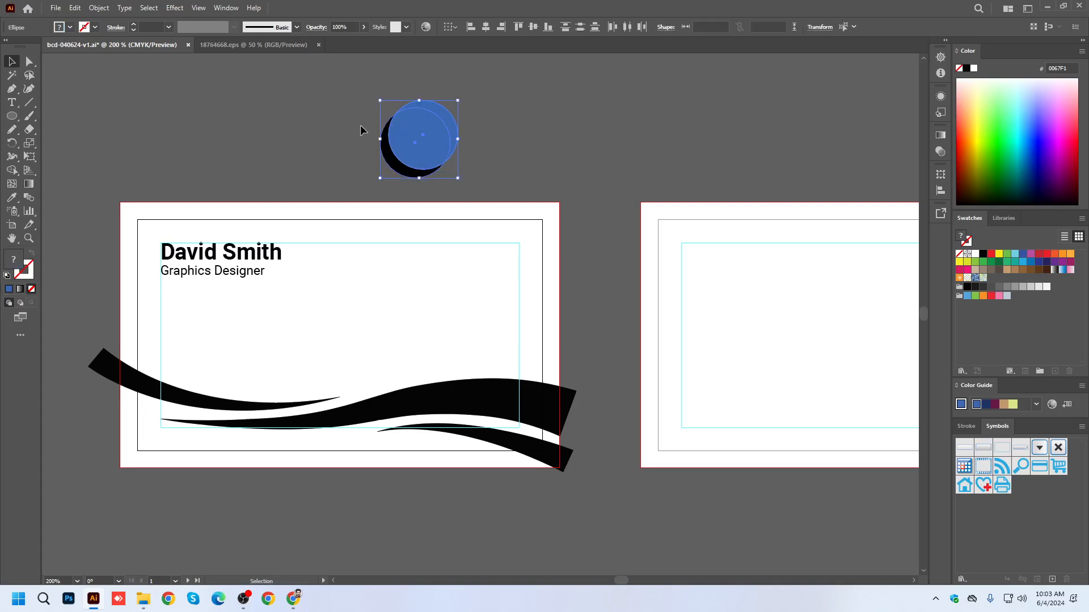
pyautogui.click(11, 170)
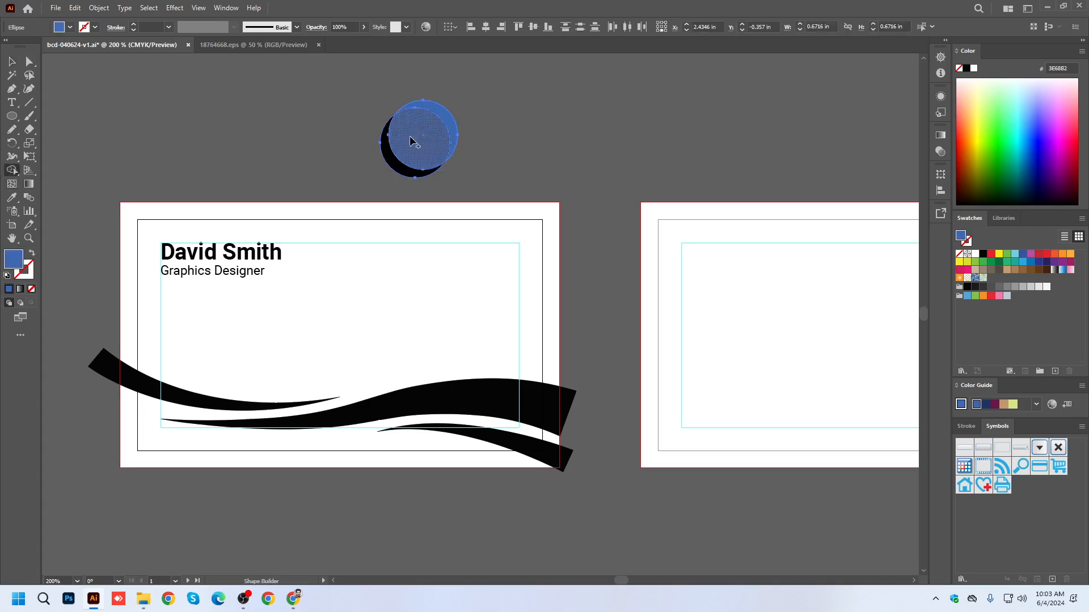
pyautogui.keyDown('alt'); pyautogui.moveTo(402, 141); pyautogui.dragTo(442, 115); pyautogui.keyUp('alt')
pyautogui.click(12, 62)
pyautogui.click(589, 141)
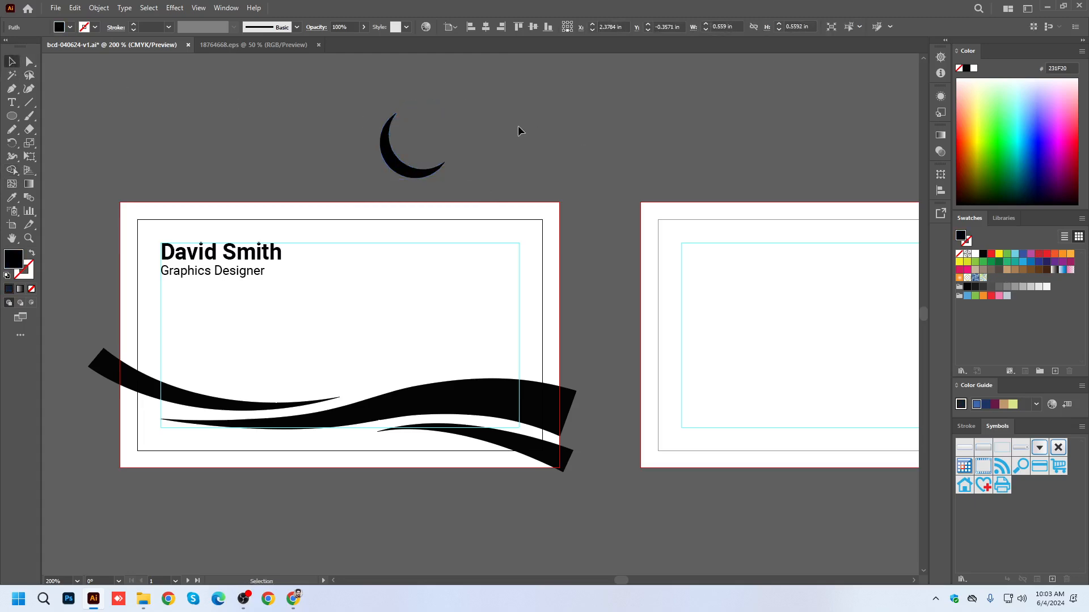
# Rotate copies of the crescent by 360/3 degrees about a point near its open side to form a three-part logo mark.
pyautogui.click(401, 167)
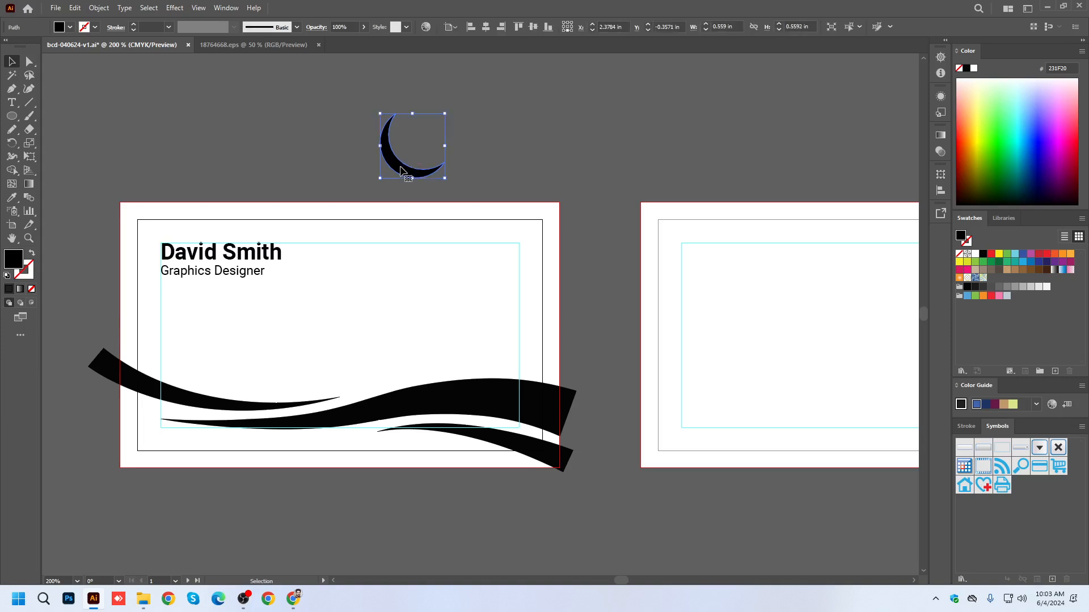
pyautogui.click(12, 143)
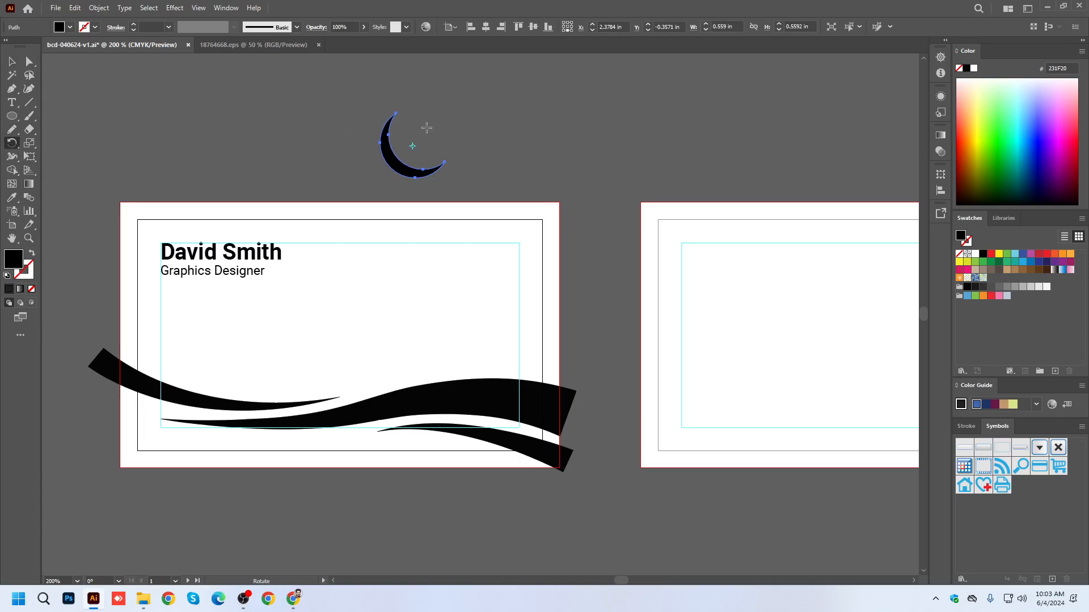
pyautogui.hotkey('ctrl', '-')
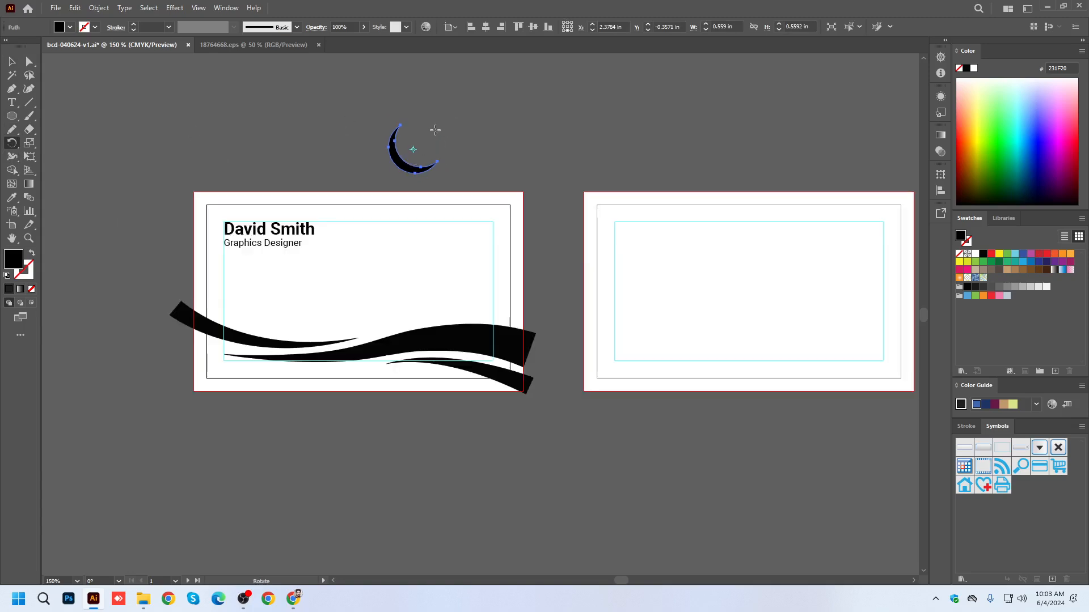
pyautogui.keyDown('alt'); pyautogui.click(426, 136); pyautogui.keyUp('alt')
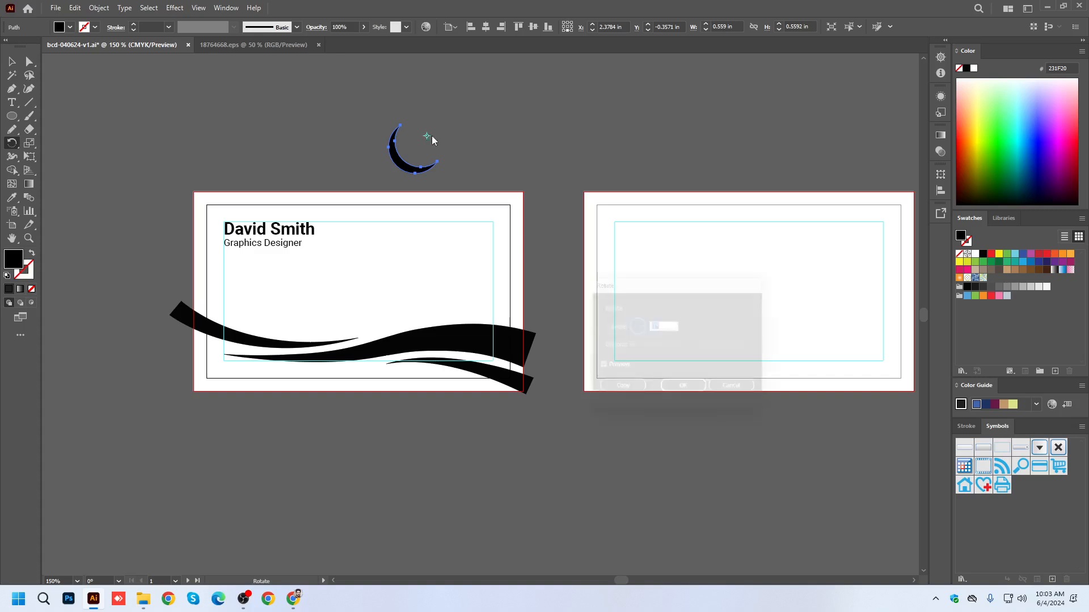
pyautogui.write('3')
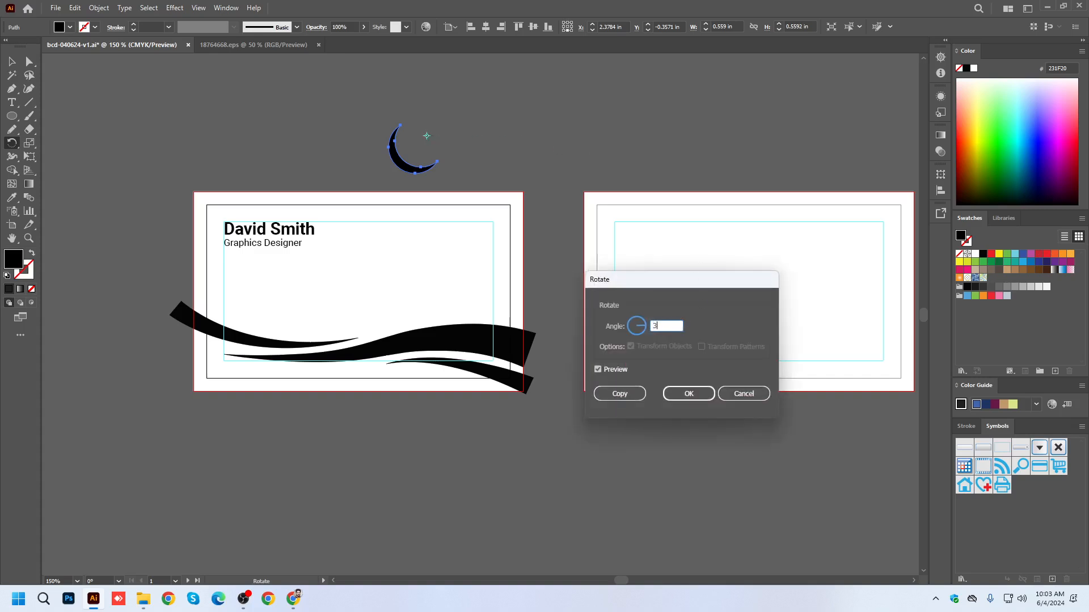
pyautogui.write('60/3')
pyautogui.click(619, 393)
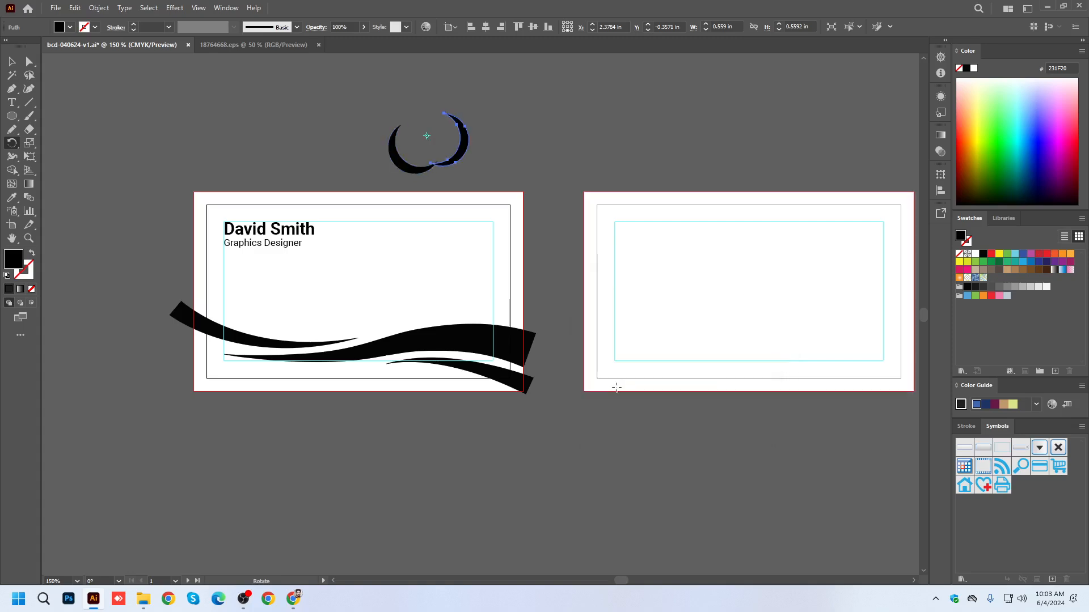
pyautogui.hotkey('ctrl', 'd')
pyautogui.click(12, 62)
pyautogui.click(534, 110)
# Add the text "Company Name" to the right of the logo mark.
pyautogui.moveTo(589, 109); pyautogui.dragTo(485, 157)
pyautogui.press('t')
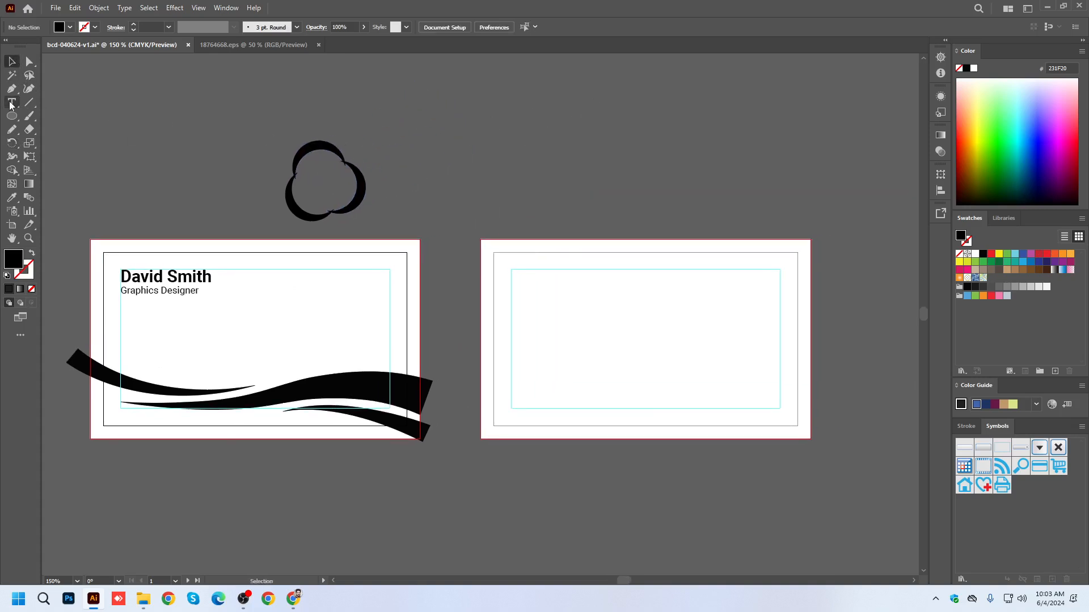
pyautogui.click(393, 184)
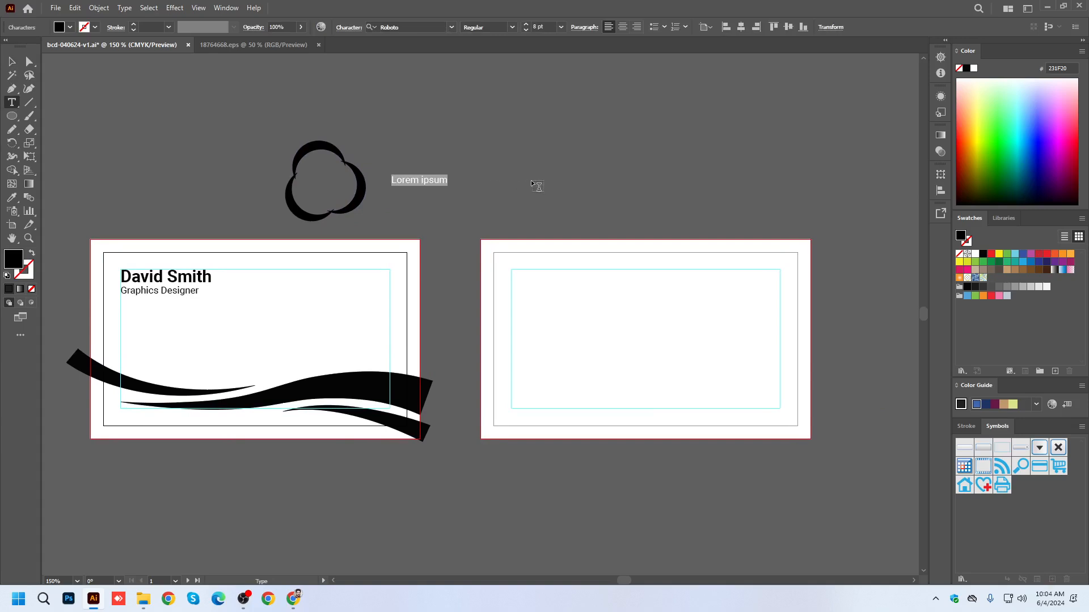
pyautogui.write('Com')
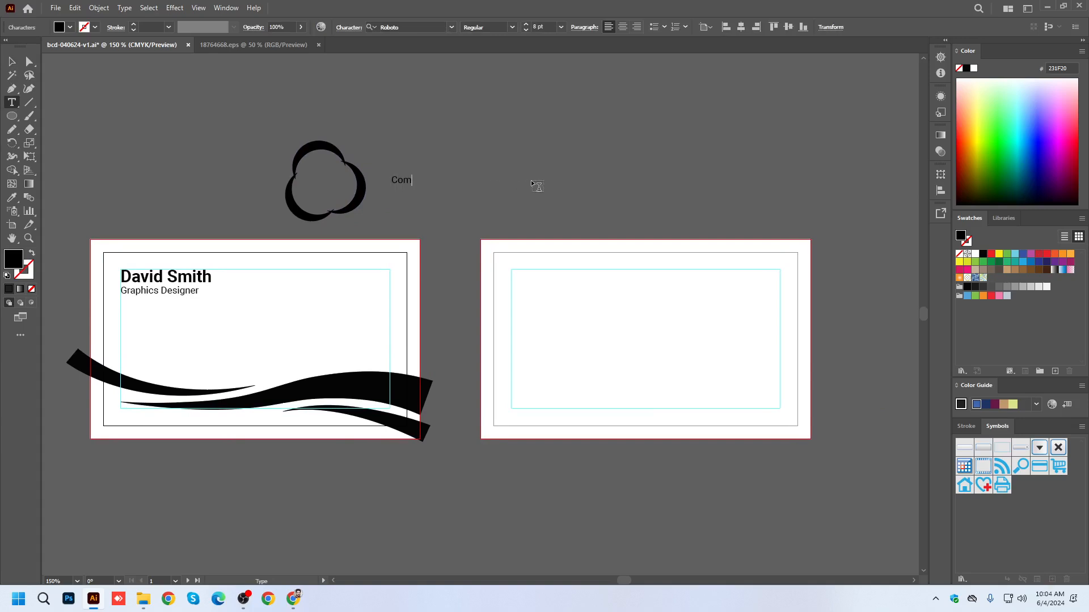
pyautogui.write('pany Name')
pyautogui.press('Escape')
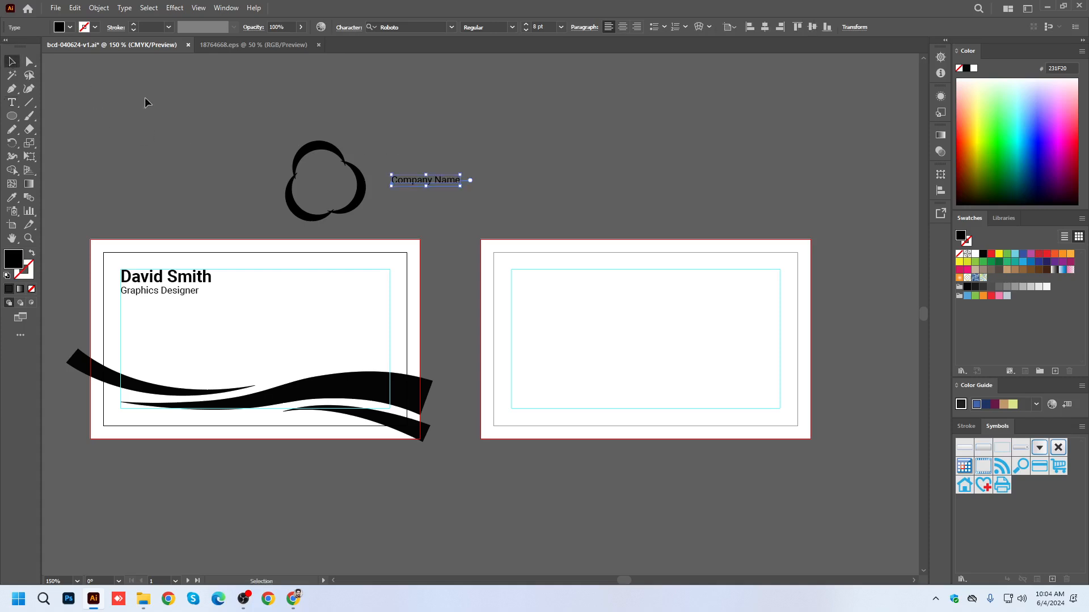
# Apply the cardholder name's bold text style to the "Company Name" text and enlarge it to about 17.57 pt.
pyautogui.moveTo(707, 113); pyautogui.dragTo(549, 165)
pyautogui.click(11, 197)
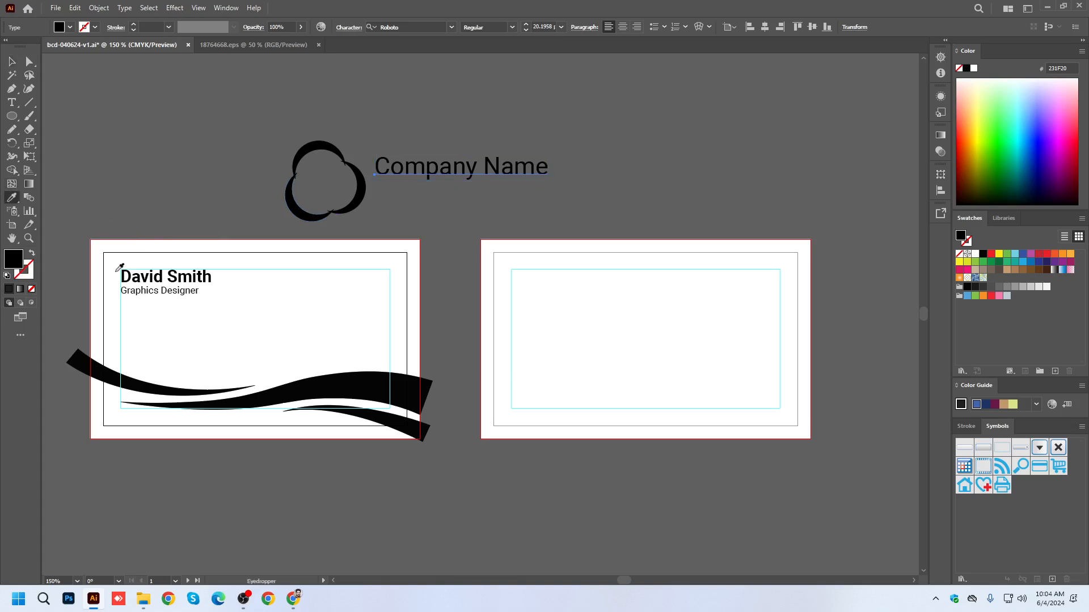
pyautogui.click(141, 276)
pyautogui.click(28, 64)
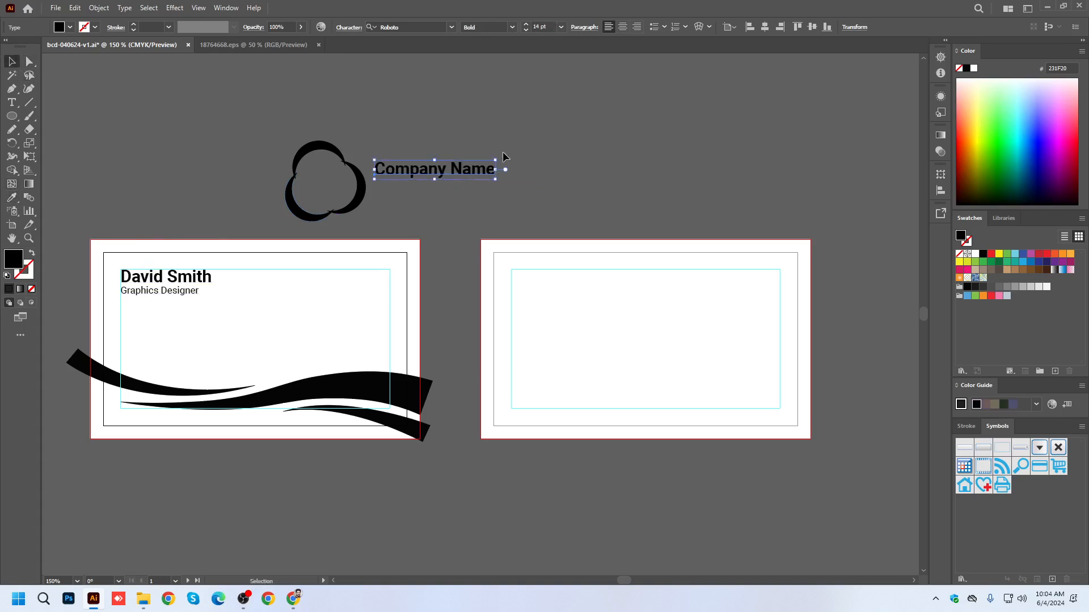
pyautogui.press('v')
pyautogui.moveTo(494, 160); pyautogui.dragTo(525, 156)
# Set the company name to all caps and move it up and closer to the logo mark.
pyautogui.click(349, 28)
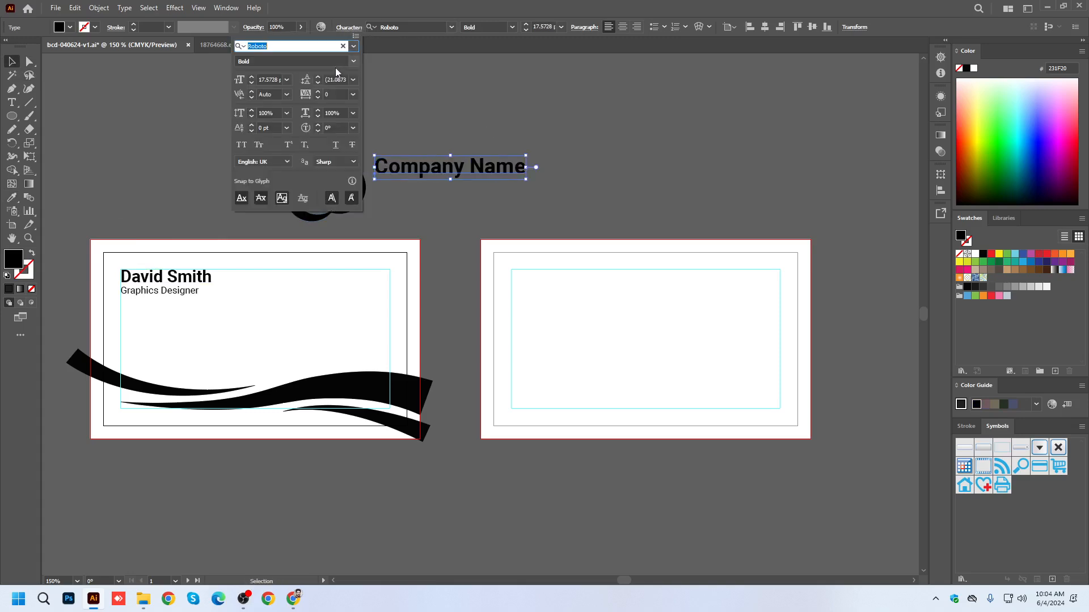
pyautogui.click(243, 145)
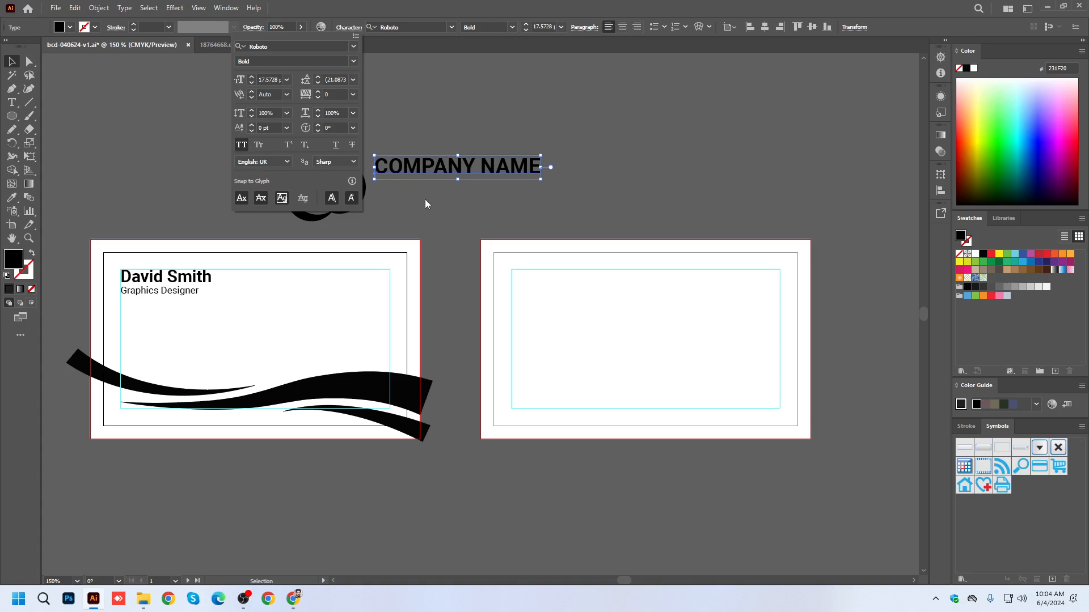
pyautogui.press('Escape')
pyautogui.scroll(2, 418, 175)
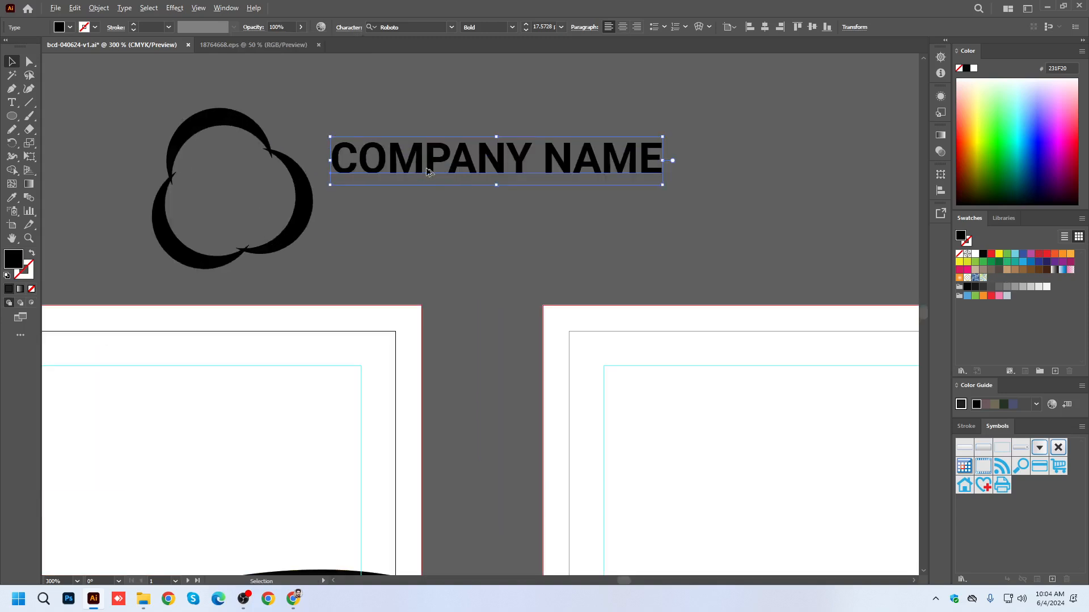
pyautogui.moveTo(434, 164); pyautogui.dragTo(434, 195)
pyautogui.hotkey('ctrl', 'z')
# Add a second line reading "LOGO SLOGAN HERE" below the company name.
pyautogui.tripleClick(641, 147)
pyautogui.click(643, 145)
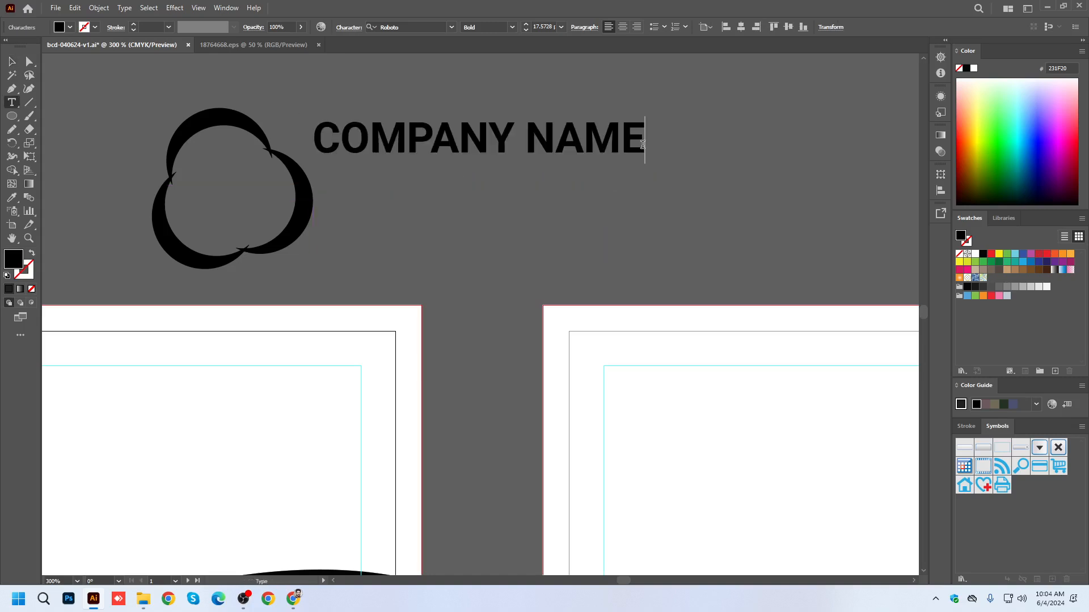
pyautogui.press('Return')
pyautogui.write('LOGO S')
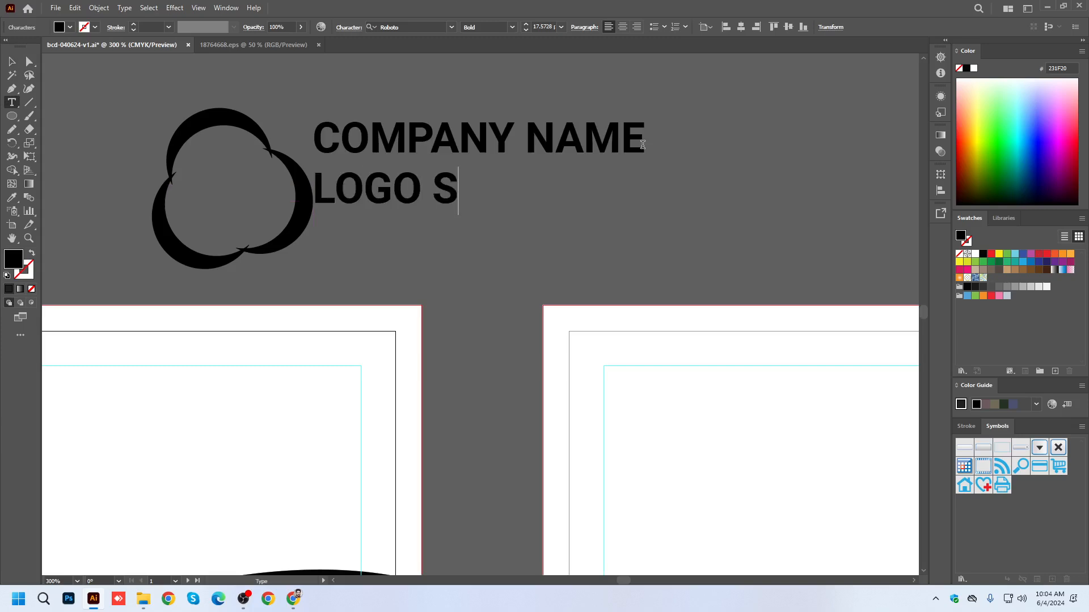
pyautogui.write('LOGAN HERE')
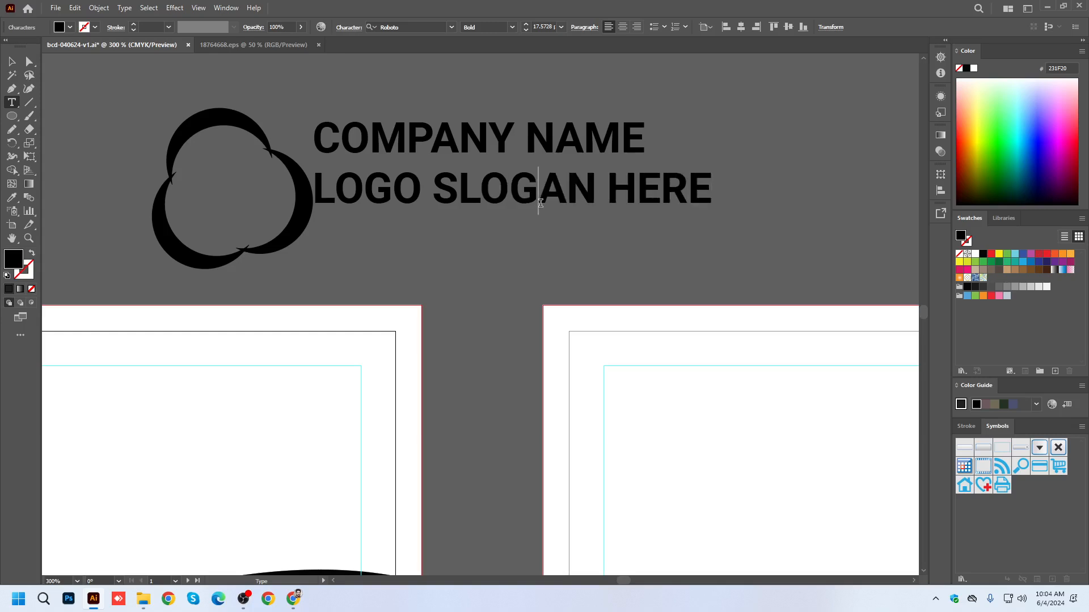
# Set the slogan line to the Regular font style at 7 pt.
pyautogui.tripleClick(535, 198)
pyautogui.click(510, 27)
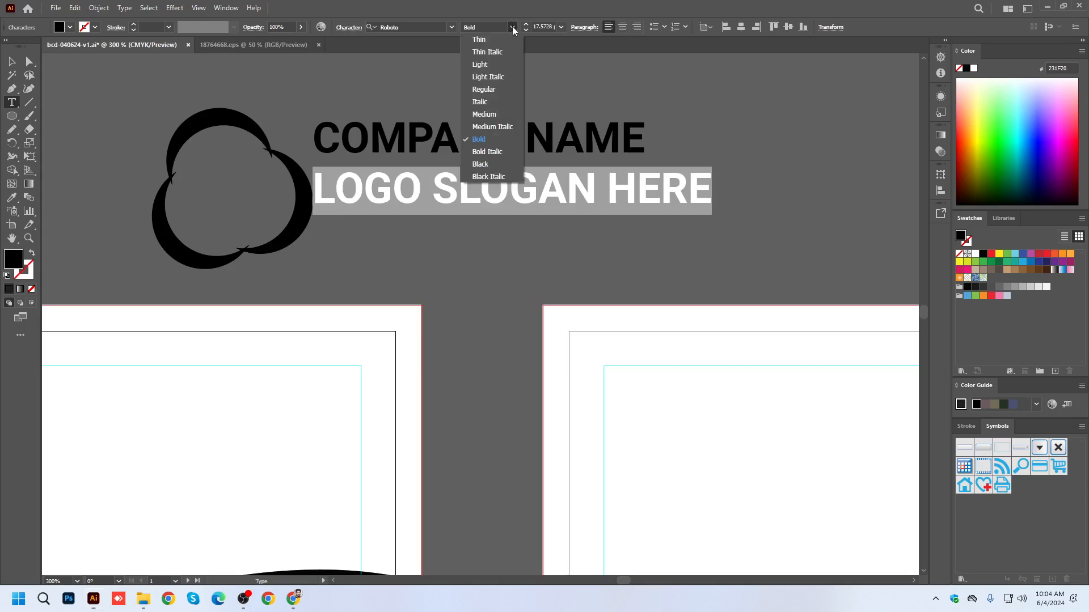
pyautogui.click(489, 88)
pyautogui.moveTo(525, 30); pyautogui.dragTo(525, 30)
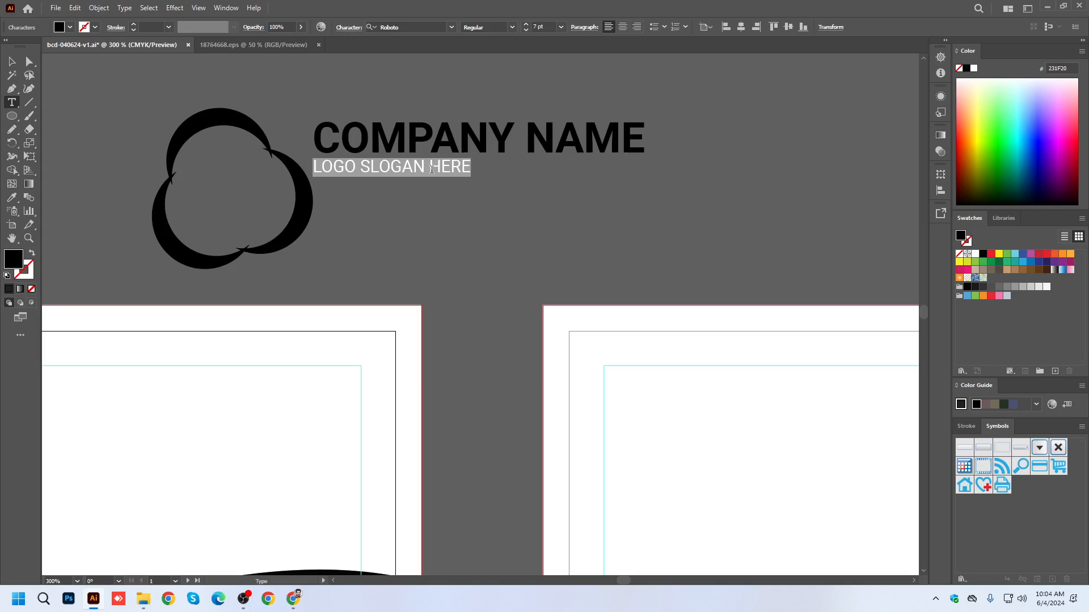
# Increase the slogan line's tracking until it spans the width of the company name, and finish editing the text.
pyautogui.press('alt')
pyautogui.hotkey('alt', 'Right')
pyautogui.hotkey('alt', 'Right')
pyautogui.hotkey('alt', 'Right')
pyautogui.hotkey('alt', 'Right')
pyautogui.hotkey('alt', 'Right')
pyautogui.hotkey('alt', 'Right')
pyautogui.hotkey('alt', 'Right')
pyautogui.hotkey('alt', 'Right')
pyautogui.hotkey('alt', 'Right')
pyautogui.hotkey('alt', 'Right')
pyautogui.hotkey('alt', 'Right')
pyautogui.hotkey('alt', 'Right')
pyautogui.hotkey('alt', 'Right')
pyautogui.hotkey('alt', 'Right')
pyautogui.hotkey('alt', 'Right')
pyautogui.hotkey('alt', 'Right')
pyautogui.hotkey('alt', 'Right')
pyautogui.hotkey('alt', 'Right')
pyautogui.hotkey('alt', 'Right')
pyautogui.hotkey('alt', 'Right')
pyautogui.hotkey('alt', 'Right')
pyautogui.hotkey('alt', 'Right')
pyautogui.hotkey('alt', 'Right')
pyautogui.hotkey('alt', 'Right')
pyautogui.hotkey('alt', 'Right')
pyautogui.hotkey('alt', 'Right')
pyautogui.hotkey('alt', 'Right')
pyautogui.hotkey('alt', 'Right')
pyautogui.hotkey('alt', 'Right')
pyautogui.hotkey('alt', 'Right')
pyautogui.hotkey('alt', 'Right')
pyautogui.hotkey('alt', 'Right')
pyautogui.hotkey('alt', 'Right')
pyautogui.hotkey('alt', 'Right')
pyautogui.hotkey('alt', 'Right')
pyautogui.hotkey('alt', 'Right')
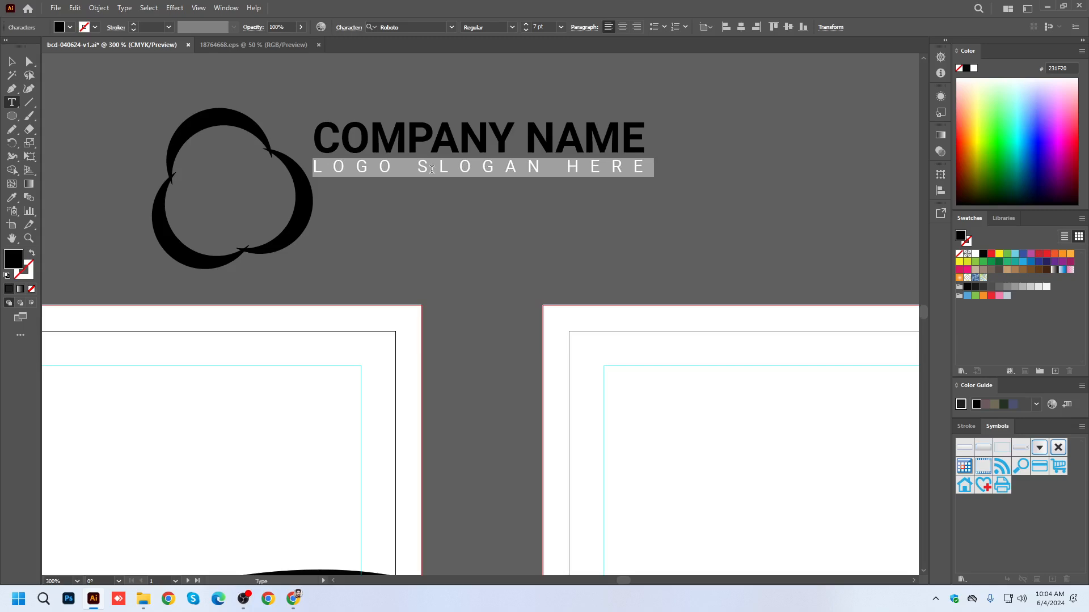
pyautogui.click(11, 64)
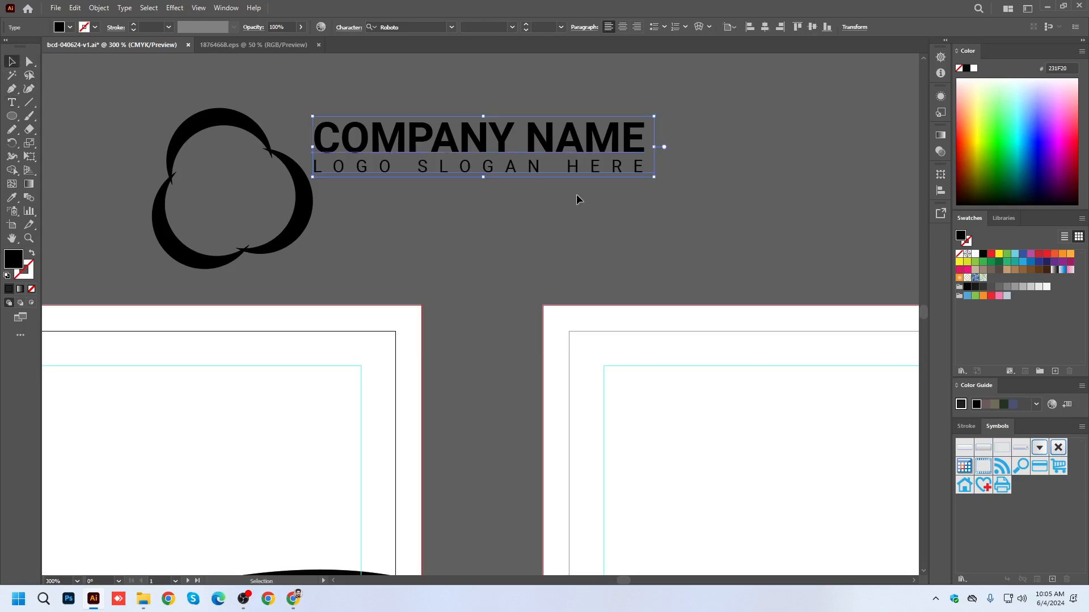
# Increase the leading to widen the gap between the company name and the slogan line.
pyautogui.hotkey('alt', 'Down')
pyautogui.hotkey('alt', 'Down')
pyautogui.hotkey('alt', 'Down')
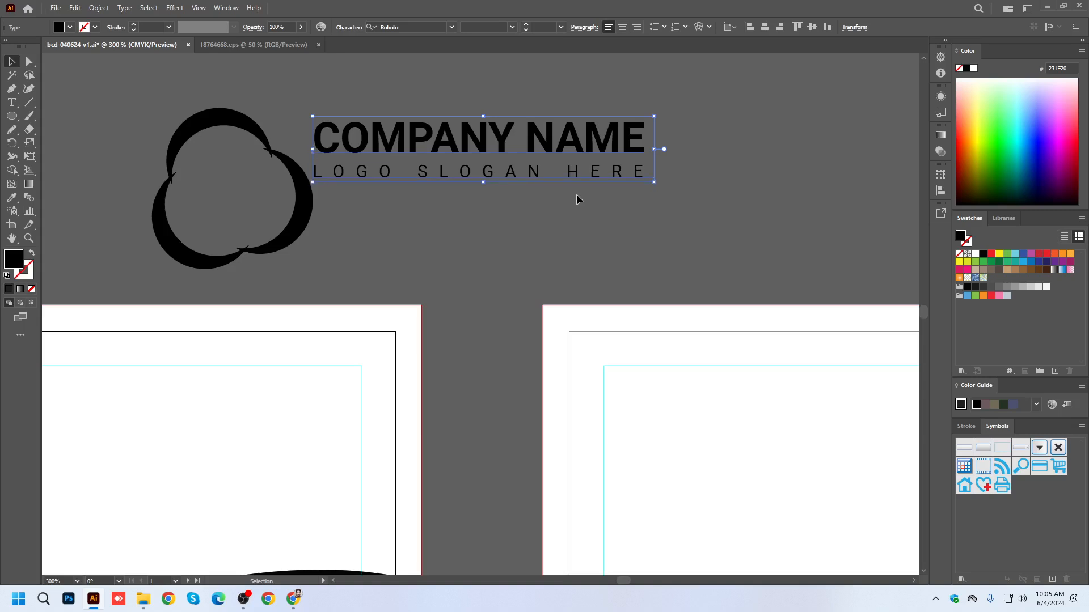
# Scale the three crescents of the logo mark down together to about 0.57 in wide and move them up beside the company name.
pyautogui.click(299, 198)
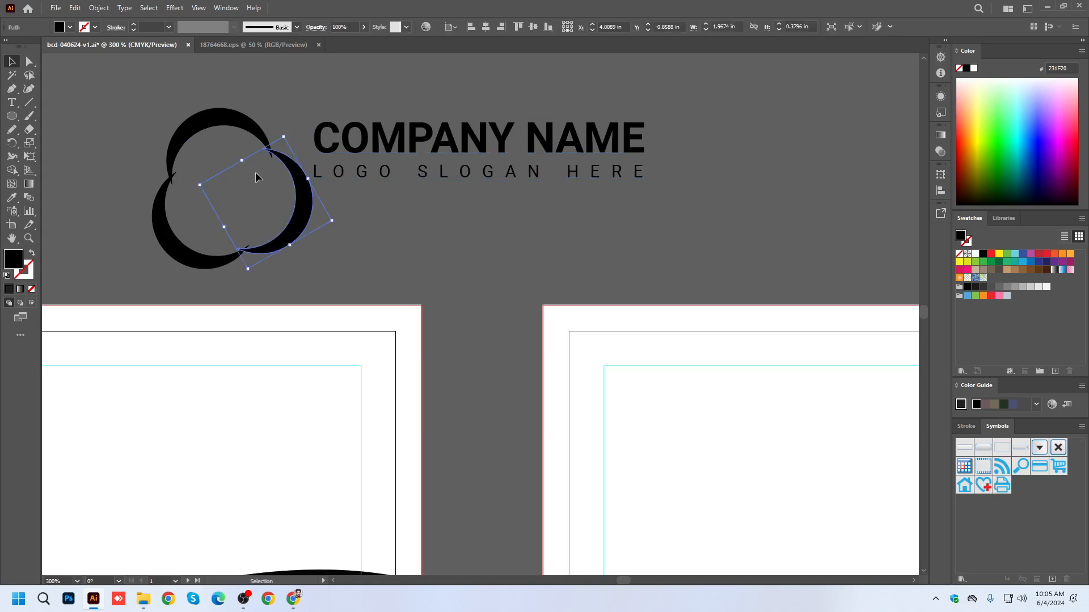
pyautogui.keyDown('shift'); pyautogui.click(216, 131); pyautogui.keyUp('shift')
pyautogui.keyDown('shift'); pyautogui.click(201, 241); pyautogui.keyUp('shift')
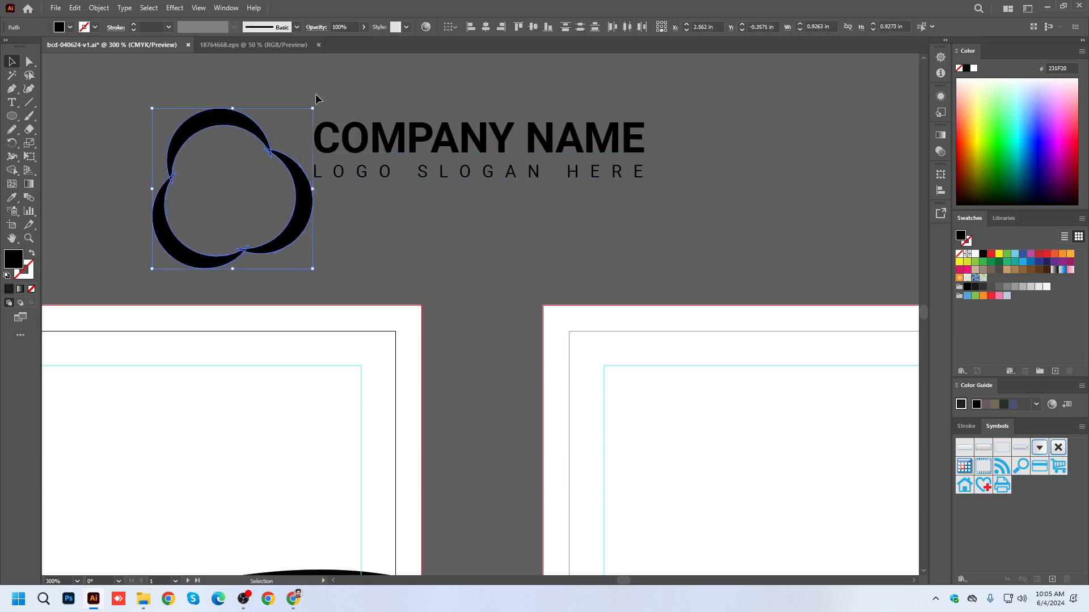
pyautogui.moveTo(311, 110); pyautogui.dragTo(282, 140)
pyautogui.moveTo(273, 201); pyautogui.dragTo(264, 145)
pyautogui.click(294, 207)
pyautogui.moveTo(241, 94); pyautogui.dragTo(245, 141)
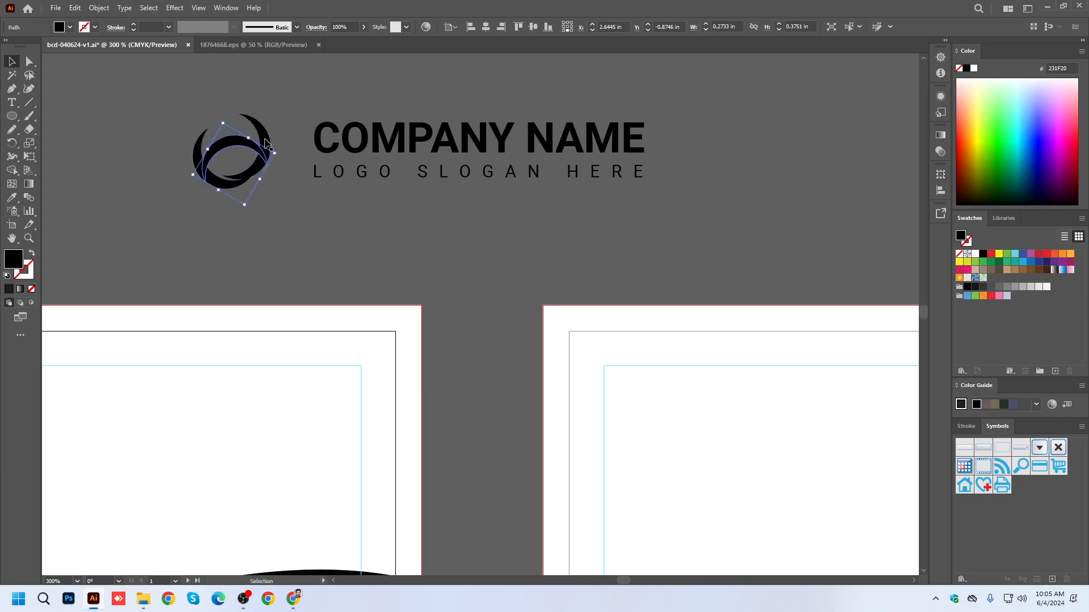
pyautogui.hotkey('ctrl', 'z')
pyautogui.hotkey('ctrl', 'z')
# Group the three crescents of the logo mark.
pyautogui.moveTo(152, 91); pyautogui.dragTo(294, 193)
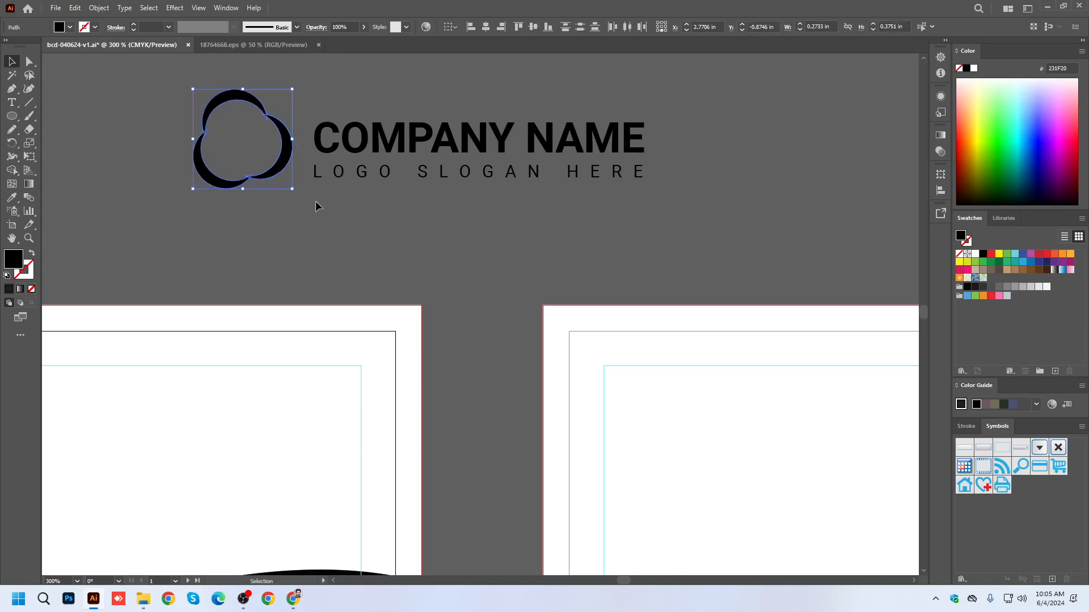
pyautogui.hotkey('ctrl', 'g')
pyautogui.press('v')
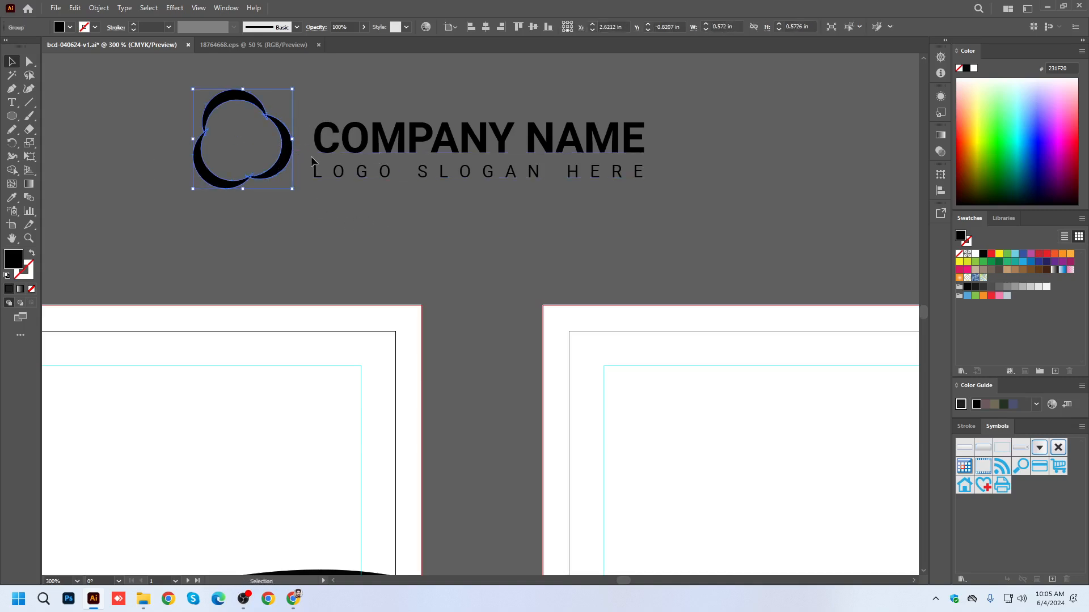
# Align the logo mark and the company text by their vertical centers, relative to the selection.
pyautogui.moveTo(161, 100); pyautogui.dragTo(377, 201)
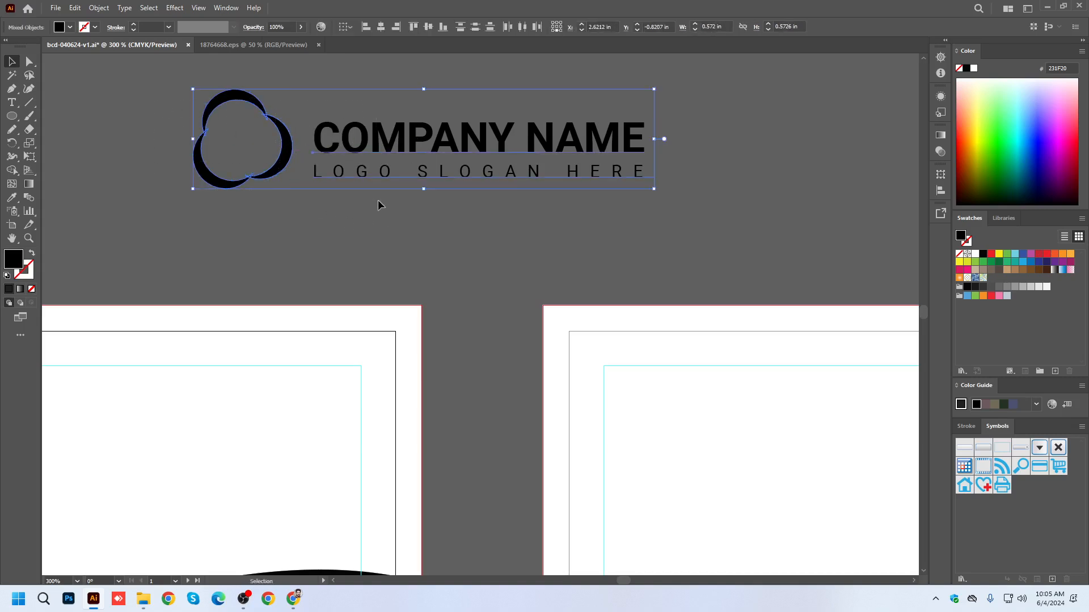
pyautogui.click(350, 30)
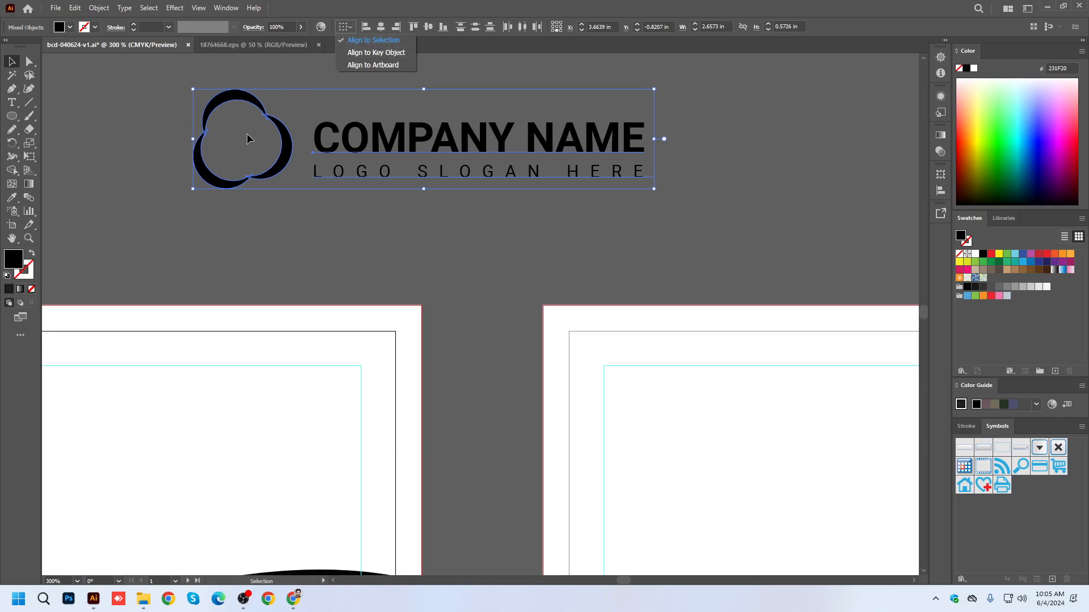
pyautogui.click(430, 30)
pyautogui.click(430, 30)
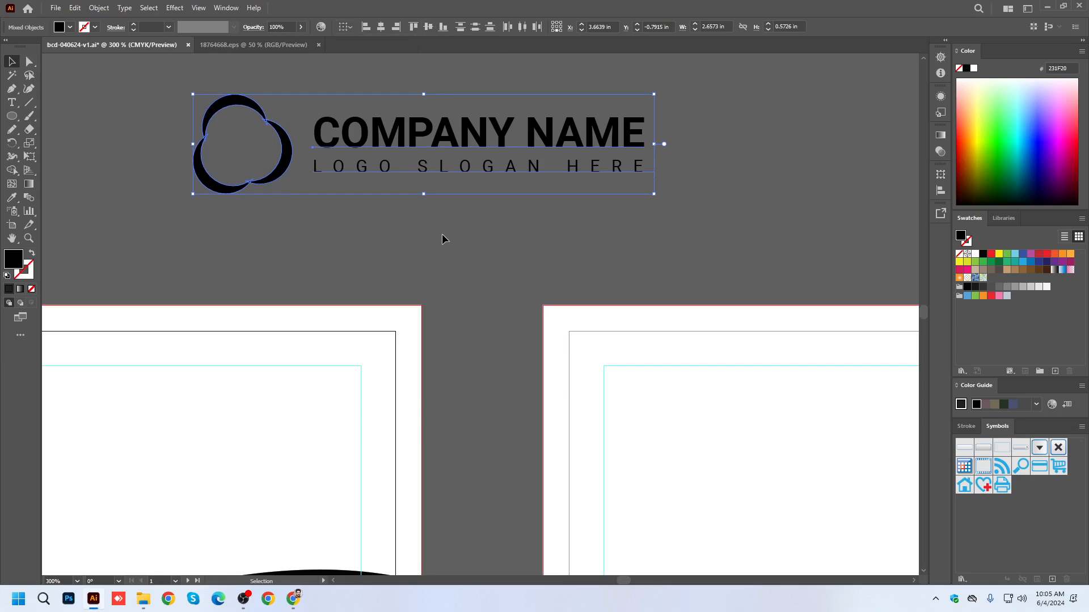
pyautogui.click(349, 28)
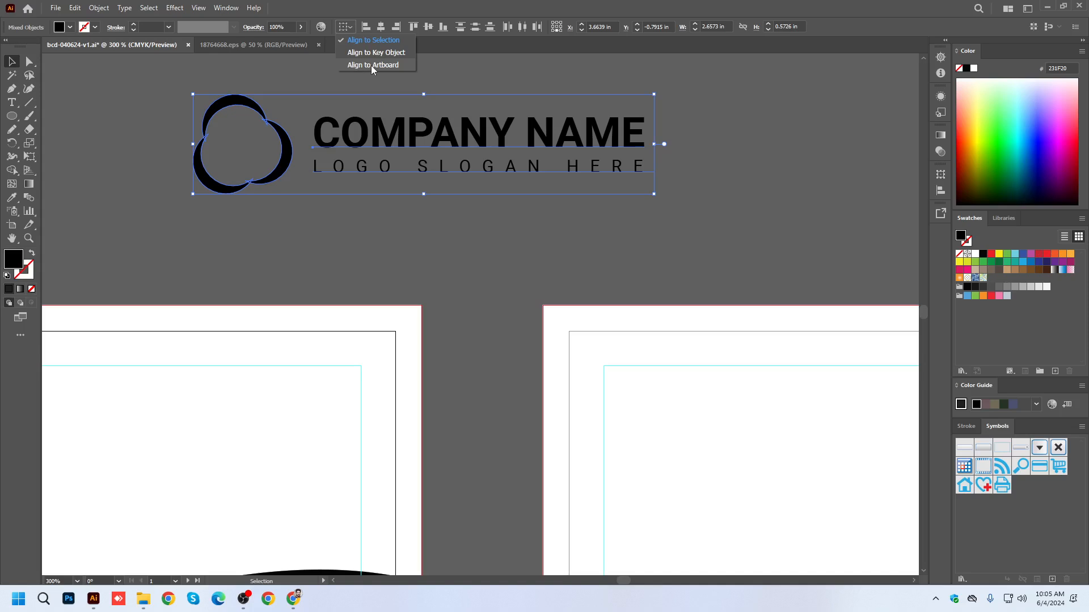
pyautogui.click(255, 269)
# Draw a square of about 0.25 in above the second artboard and scatter three copies of it around.
pyautogui.scroll(-1, 227, 281)
pyautogui.click(717, 151)
pyautogui.moveTo(736, 149); pyautogui.dragTo(523, 239)
pyautogui.moveTo(14, 119); pyautogui.dragTo(66, 115)
pyautogui.moveTo(480, 138)
pyautogui.mouseDown()
pyautogui.moveTo(518, 166)
pyautogui.moveTo(431, 136)
pyautogui.moveTo(485, 221)
pyautogui.mouseUp()
pyautogui.press('v')
pyautogui.click(628, 152)
pyautogui.moveTo(485, 221); pyautogui.dragTo(630, 304)
pyautogui.moveTo(630, 304); pyautogui.dragTo(528, 360)
# Fill three of the squares with green, purple and light blue, leaving the uppermost one black.
pyautogui.click(484, 219)
pyautogui.click(1013, 162)
pyautogui.click(627, 295)
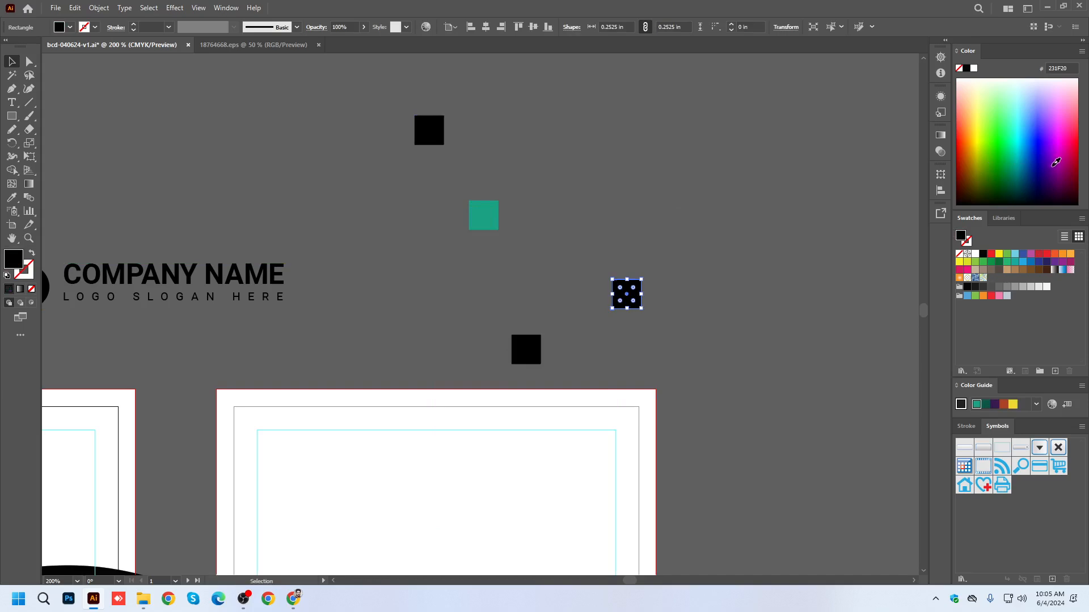
pyautogui.click(1050, 162)
pyautogui.click(528, 350)
pyautogui.click(1030, 107)
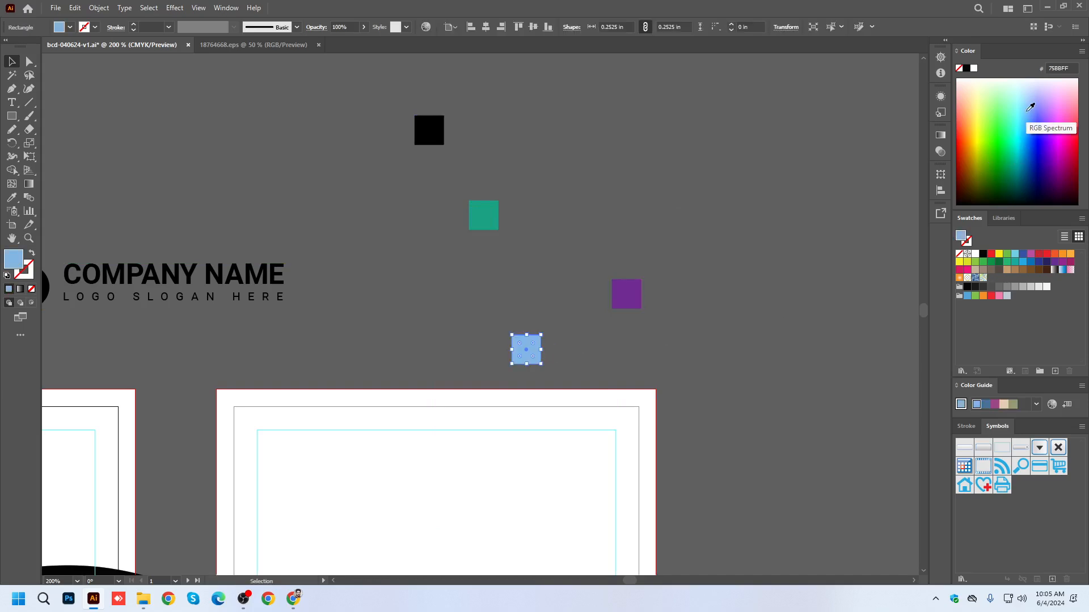
pyautogui.click(587, 208)
# Try aligning the four squares by horizontal centers relative to the selection, and undo it.
pyautogui.moveTo(389, 101); pyautogui.dragTo(656, 377)
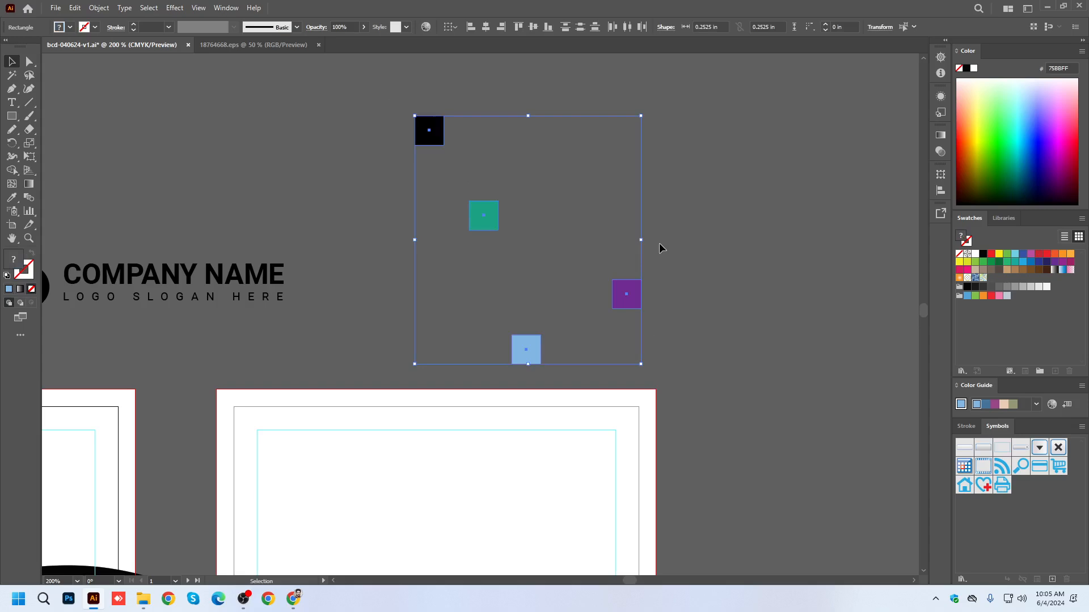
pyautogui.click(452, 27)
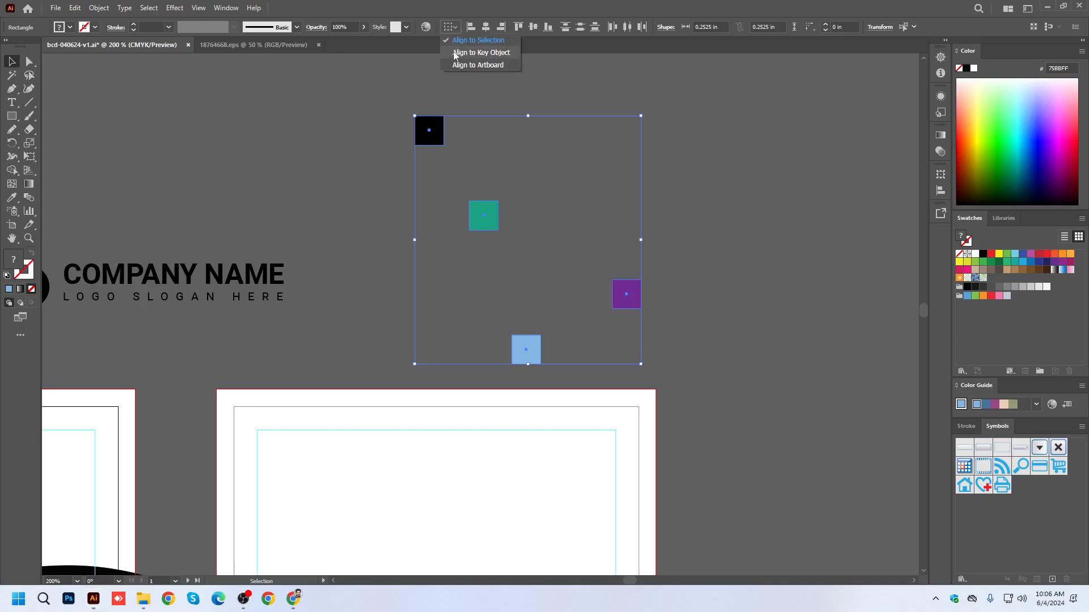
pyautogui.click(486, 27)
pyautogui.click(486, 27)
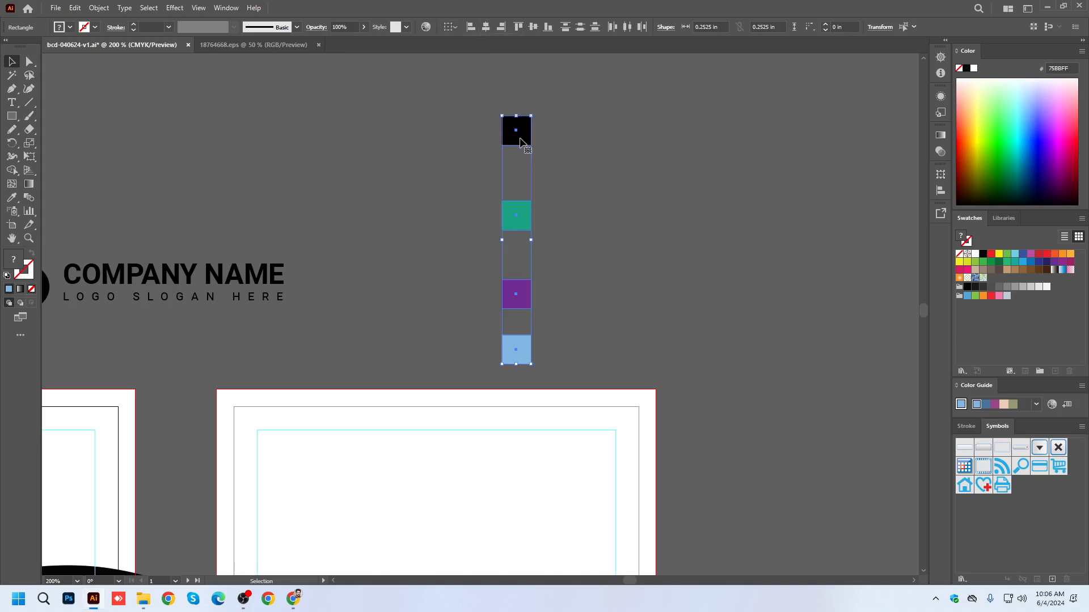
pyautogui.hotkey('ctrl', 'z')
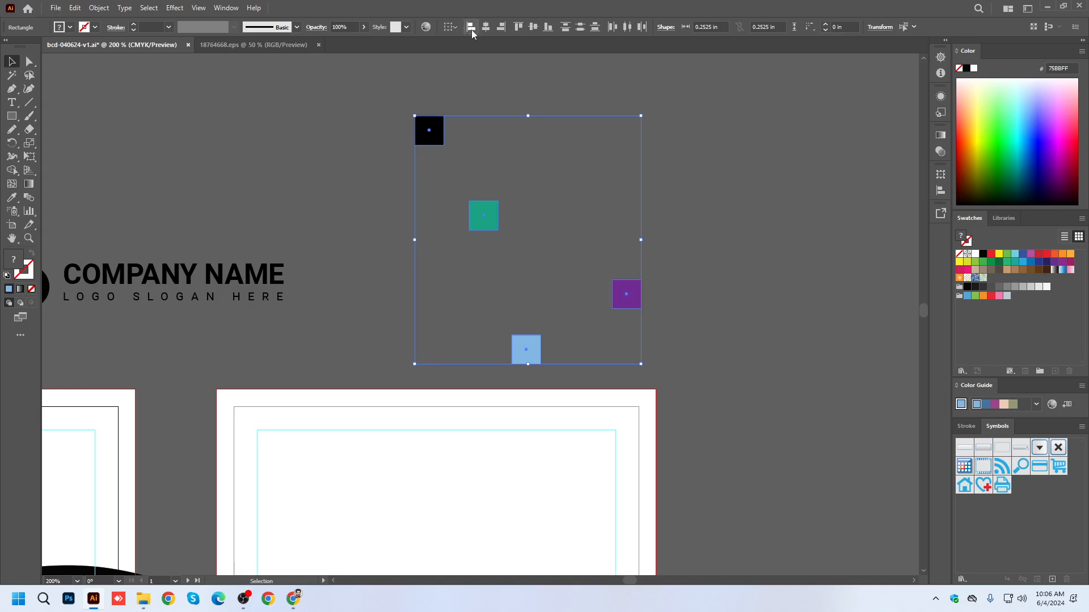
# Align the four squares by horizontal centers with the black square as the key object.
pyautogui.click(452, 27)
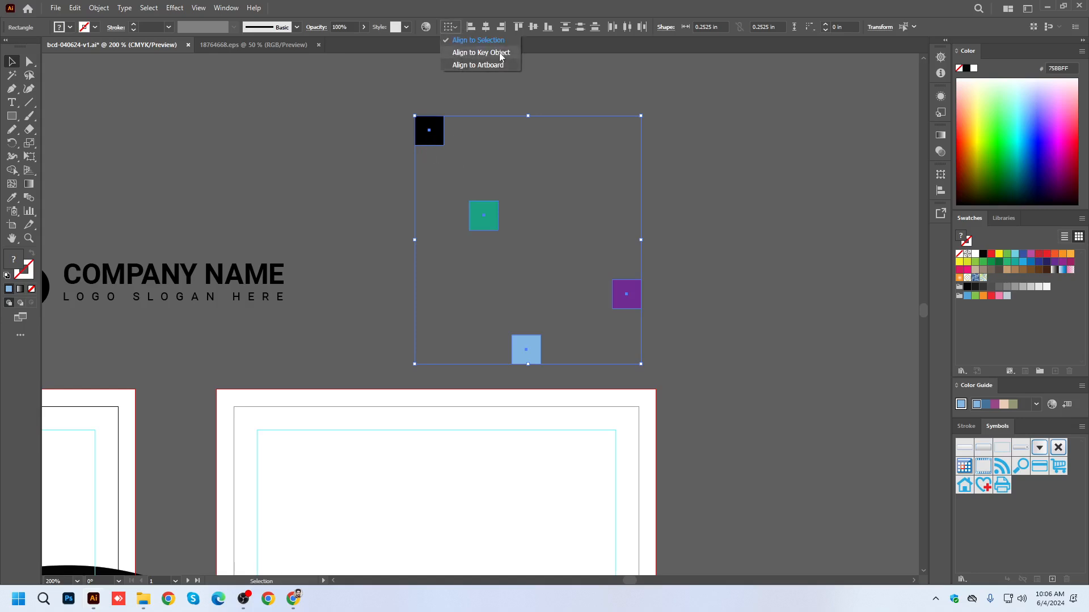
pyautogui.click(492, 18)
pyautogui.moveTo(331, 107); pyautogui.dragTo(768, 376)
pyautogui.click(695, 250)
pyautogui.moveTo(402, 89); pyautogui.dragTo(669, 351)
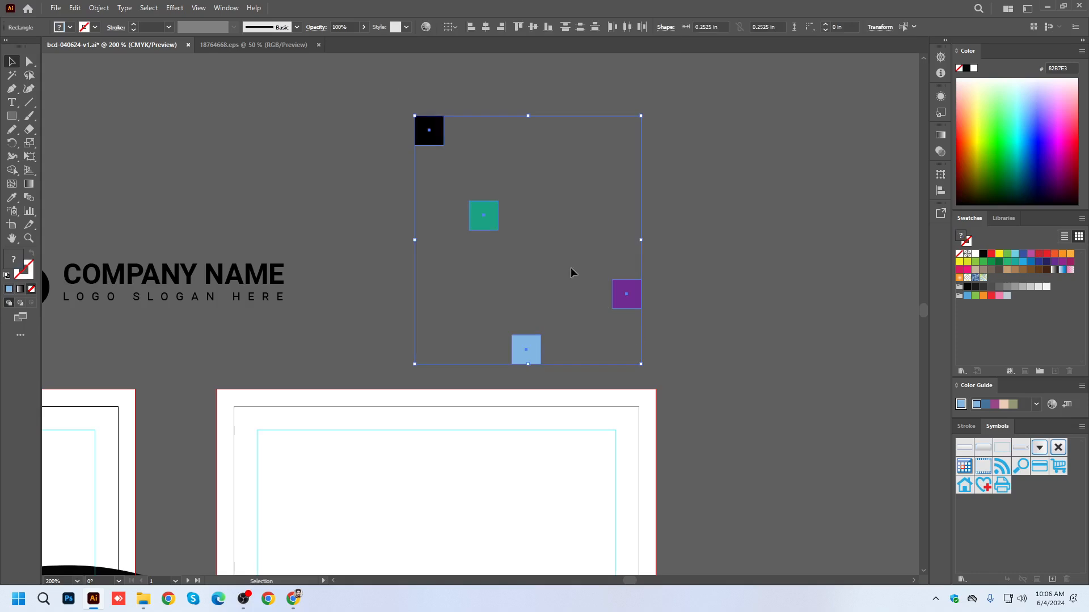
pyautogui.click(438, 145)
pyautogui.click(485, 28)
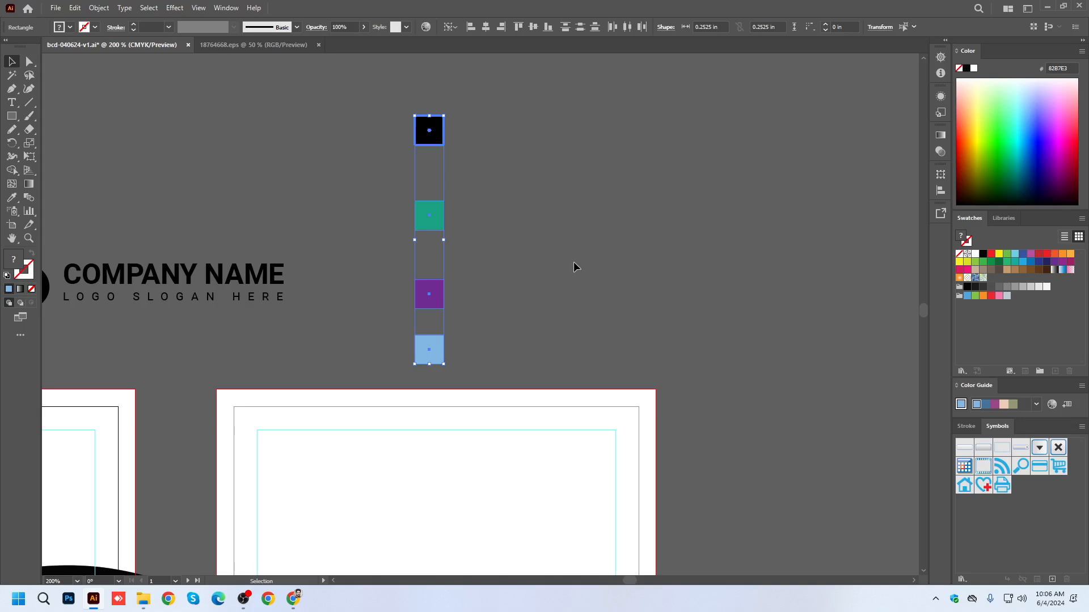
# Delete the four alignment demo squares.
pyautogui.click(457, 27)
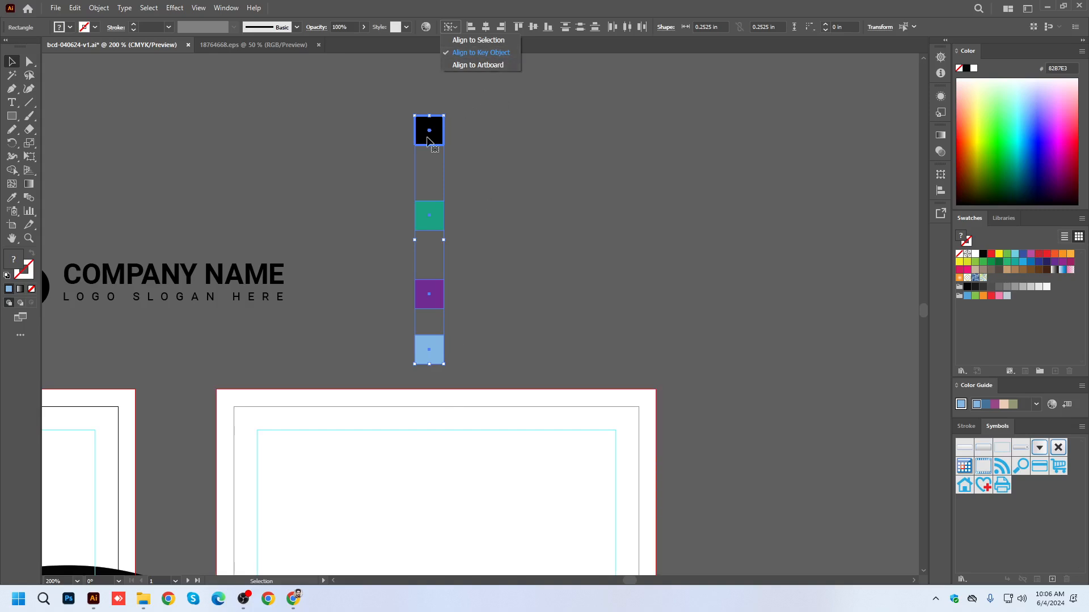
pyautogui.click(692, 233)
pyautogui.scroll(-3, 704, 223)
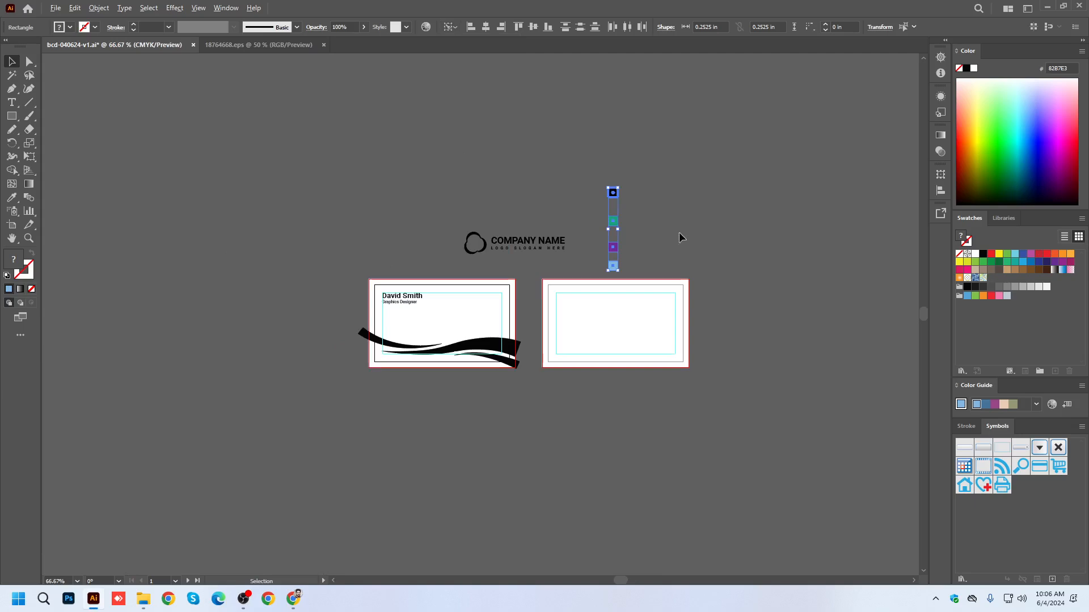
pyautogui.press('Delete')
# Scale the whole logo down to about 0.99 in wide and place it on the first artboard, opposite the name.
pyautogui.scroll(2, 492, 251)
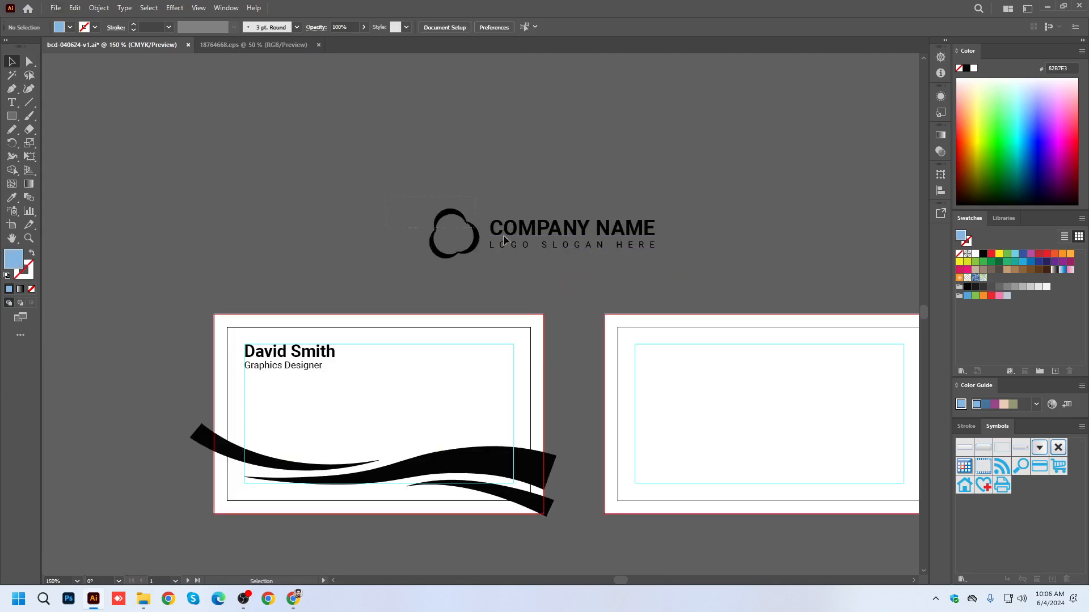
pyautogui.moveTo(430, 214); pyautogui.dragTo(545, 255)
pyautogui.moveTo(660, 211); pyautogui.dragTo(496, 361)
pyautogui.scroll(2, 497, 358)
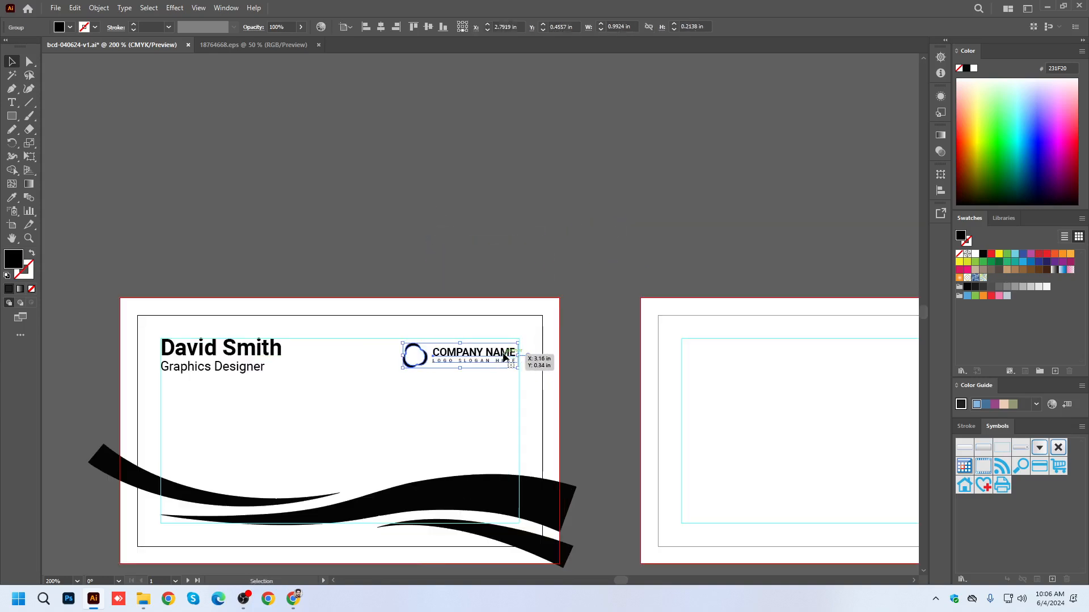
# Nudge the logo up and right into the upper-right corner of the first card's guides.
pyautogui.press('Up')
pyautogui.press('Up')
pyautogui.press('Up')
pyautogui.press('Right')
pyautogui.click(634, 151)
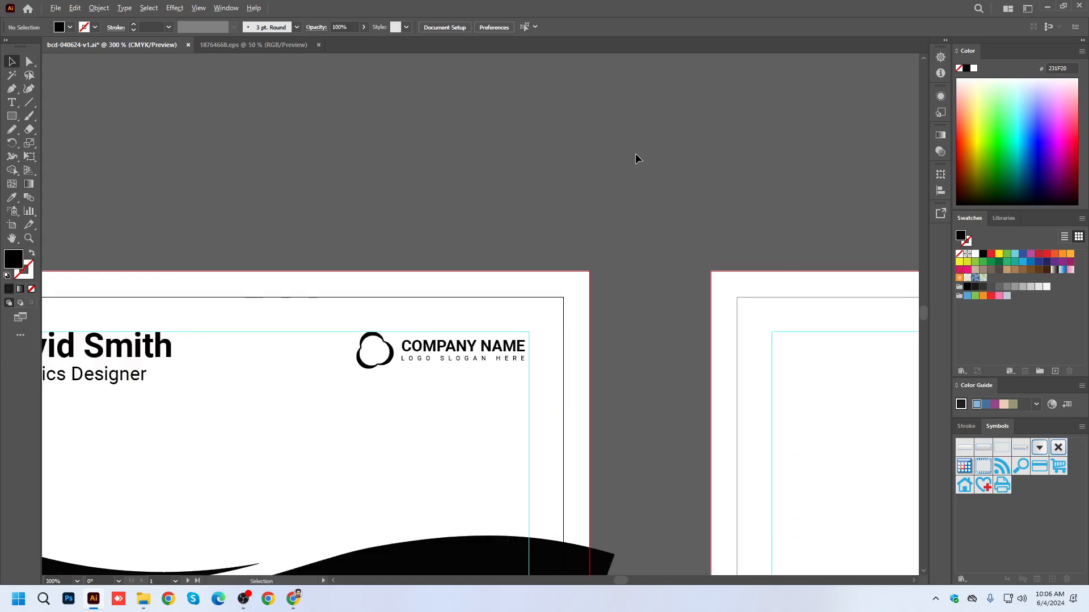
# Add a point text below the job title and match it to the title's style with the Eyedropper.
pyautogui.scroll(-2, 635, 153)
pyautogui.scroll(1, 361, 270)
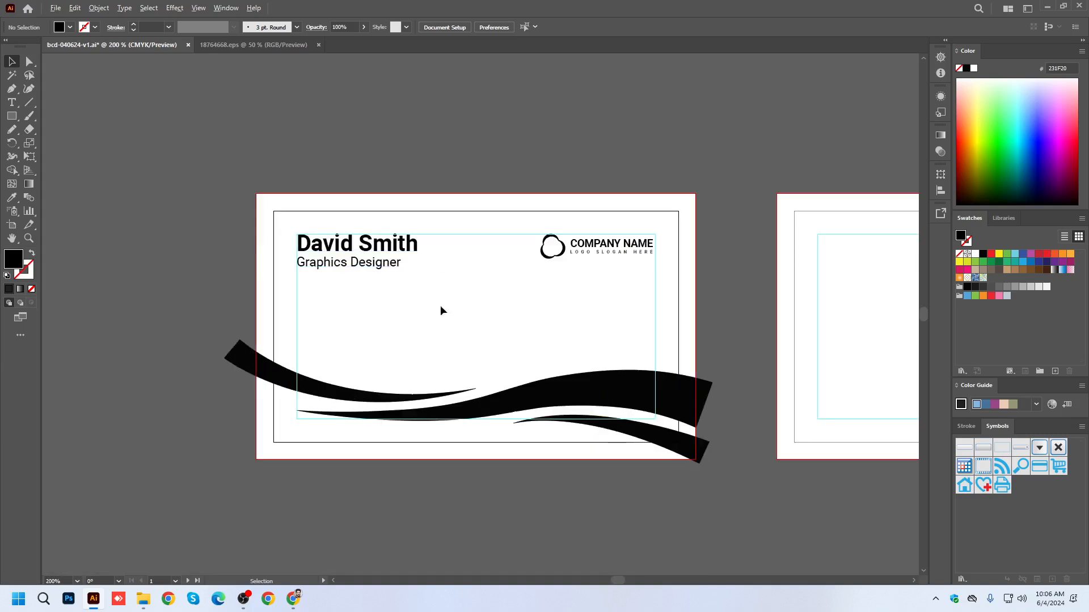
pyautogui.moveTo(548, 355); pyautogui.dragTo(587, 297)
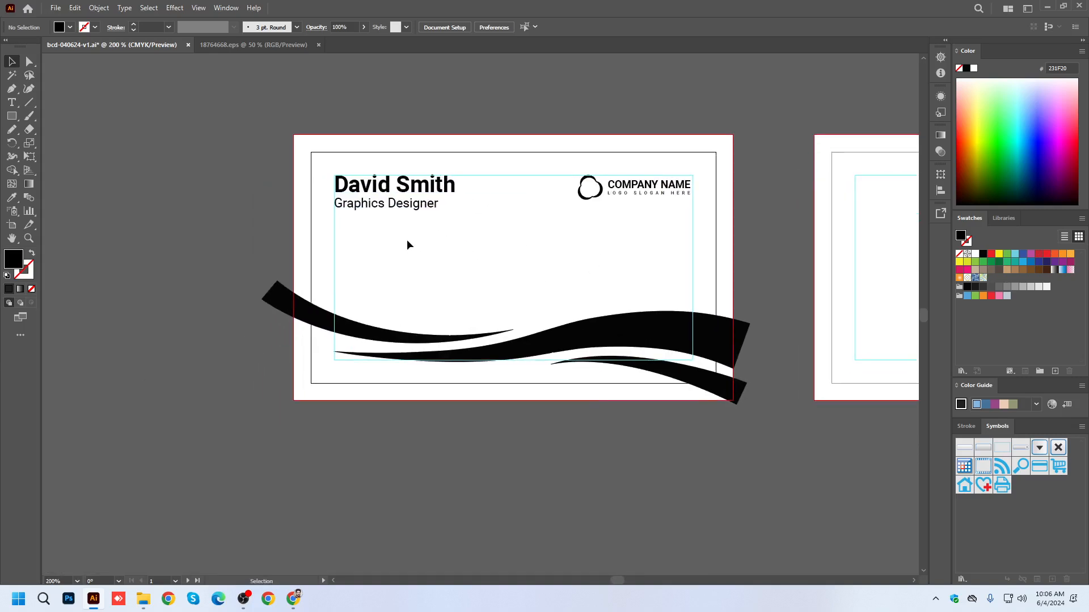
pyautogui.scroll(1, 408, 243)
pyautogui.click(11, 102)
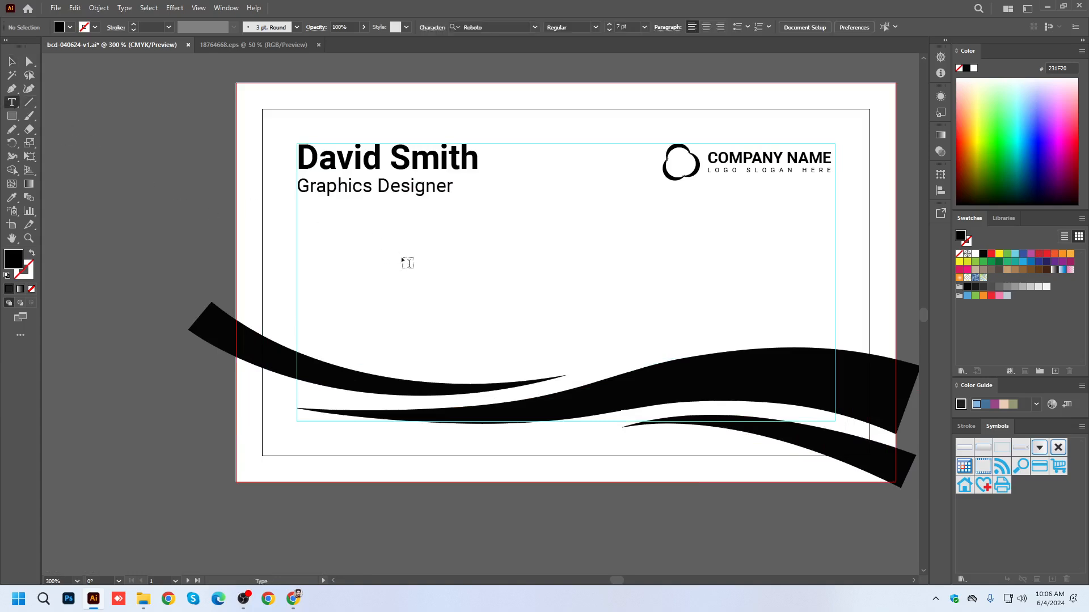
pyautogui.click(436, 280)
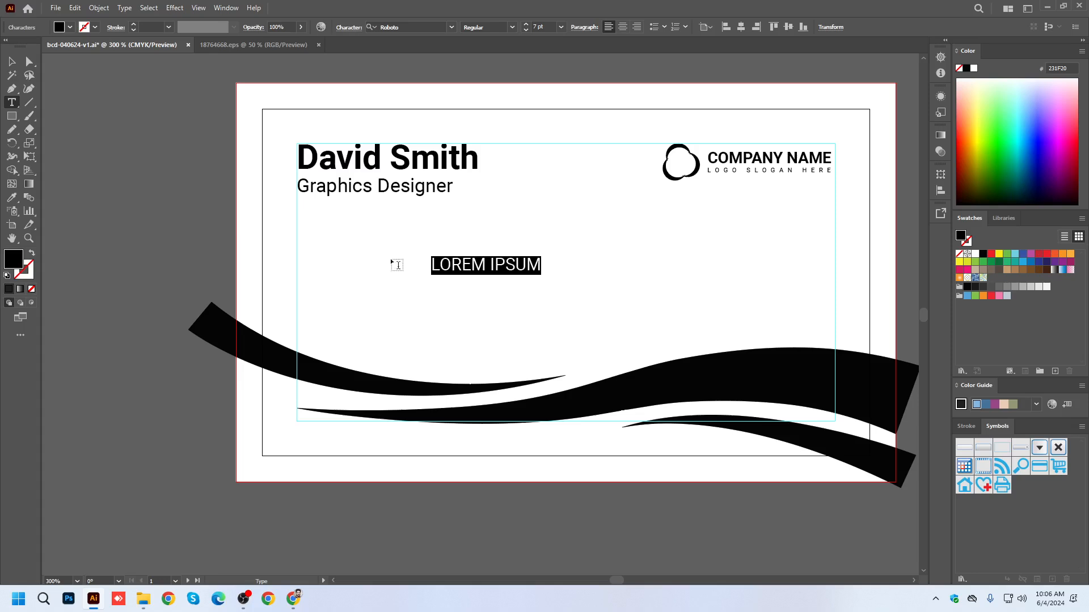
pyautogui.click(12, 198)
pyautogui.click(359, 186)
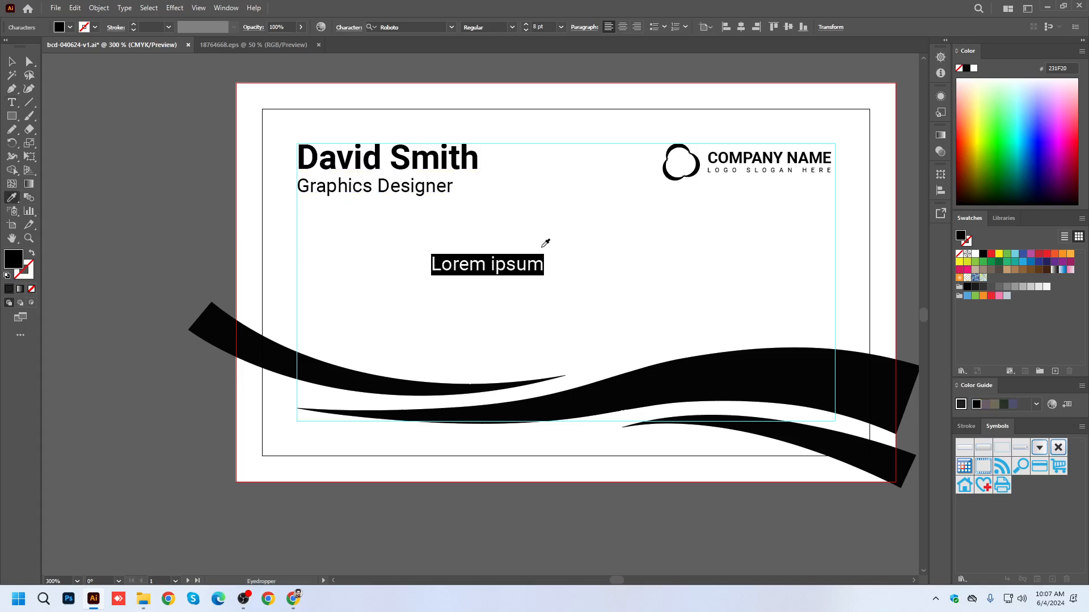
# Replace the placeholder text with the contact's phone number, including the country code.
pyautogui.click(11, 102)
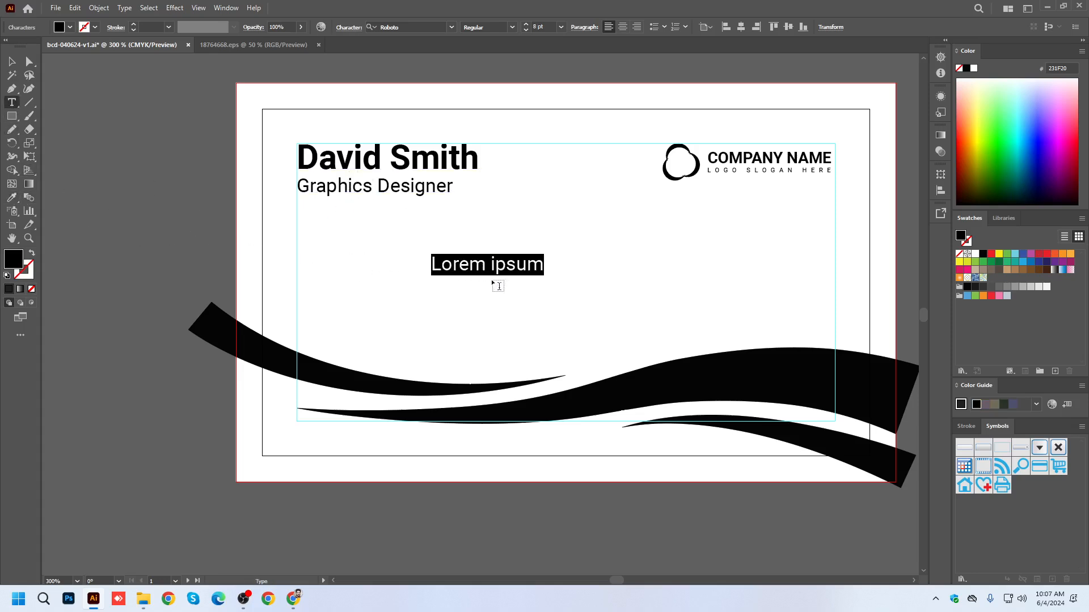
pyautogui.tripleClick(520, 265)
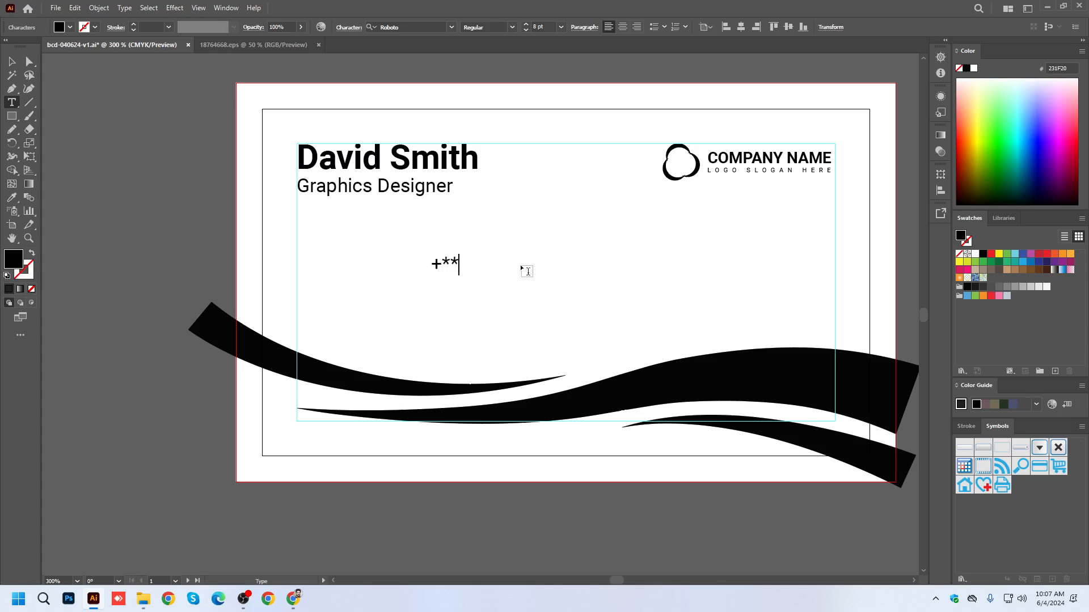
pyautogui.press('BackSpace')
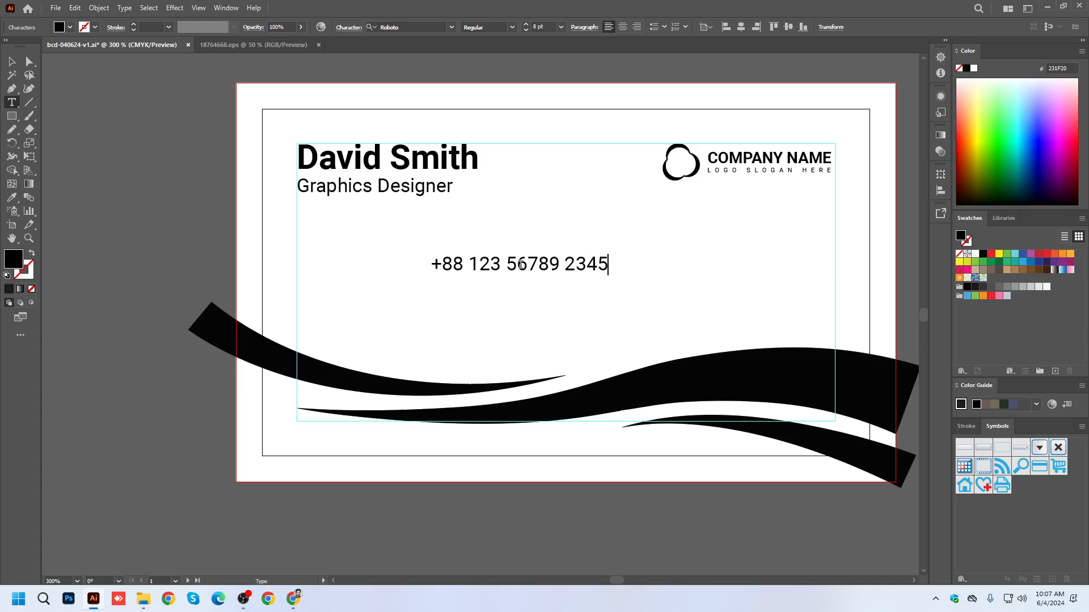
pyautogui.press('BackSpace')
# Remove the last digit of the phone number and start a new line below it.
pyautogui.moveTo(600, 268); pyautogui.dragTo(428, 268)
pyautogui.hotkey('ctrl', 'c')
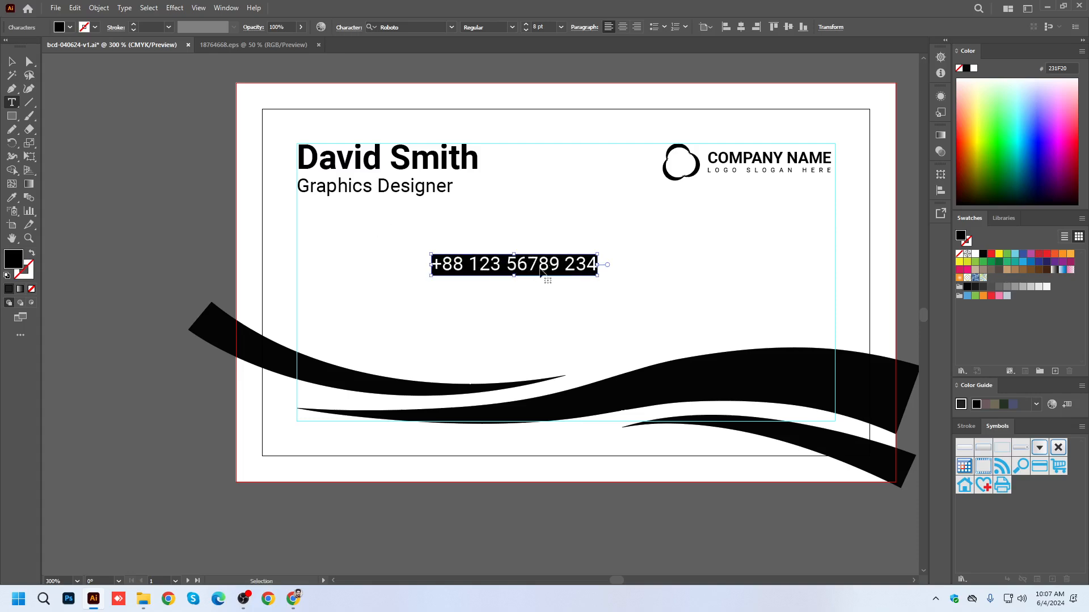
pyautogui.click(597, 264)
pyautogui.press('Return')
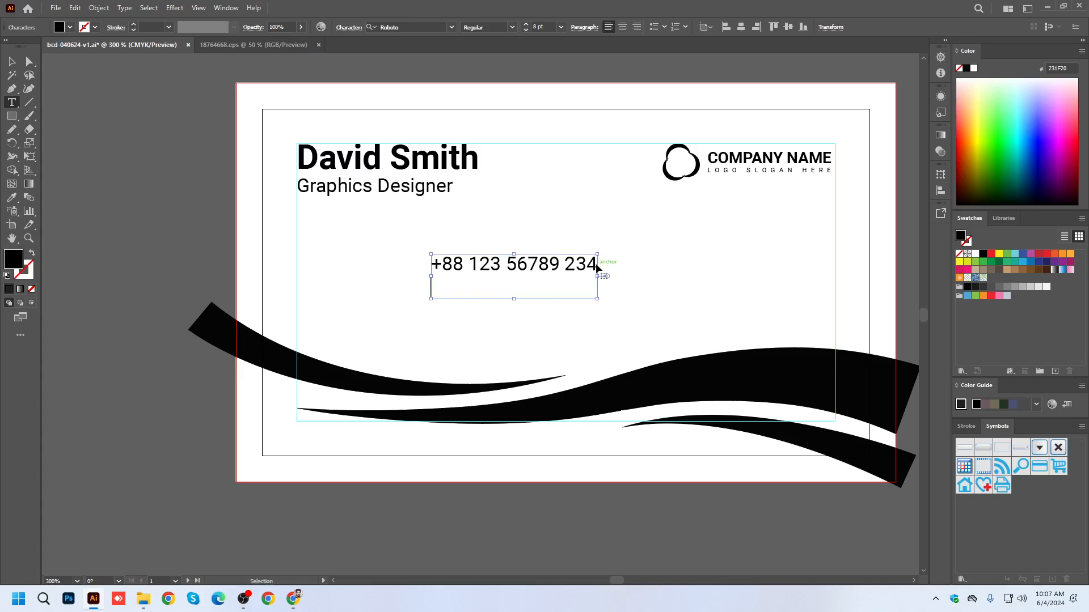
pyautogui.hotkey('ctrl', 'v')
pyautogui.tripleClick(585, 283)
pyautogui.press('BackSpace')
pyautogui.press('BackSpace')
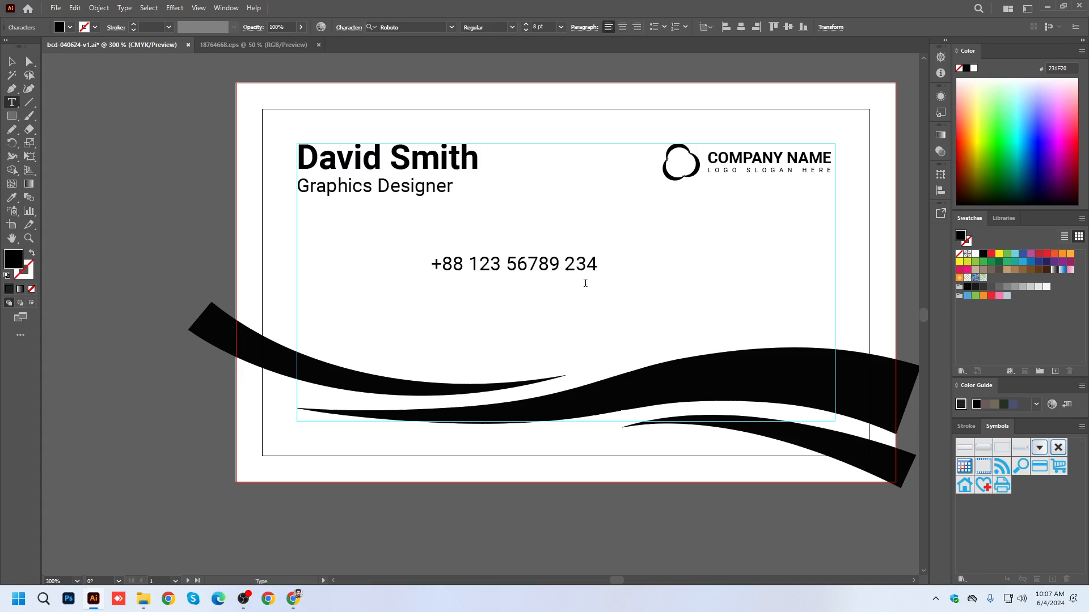
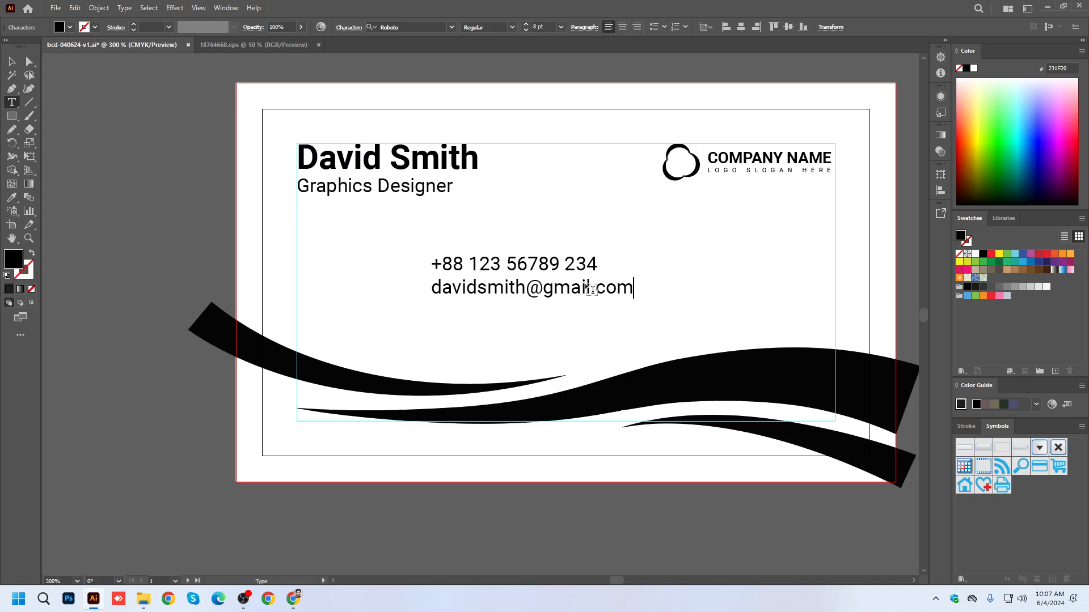
# Add a third line with the contact's website address below the e-mail.
pyautogui.press('Return')
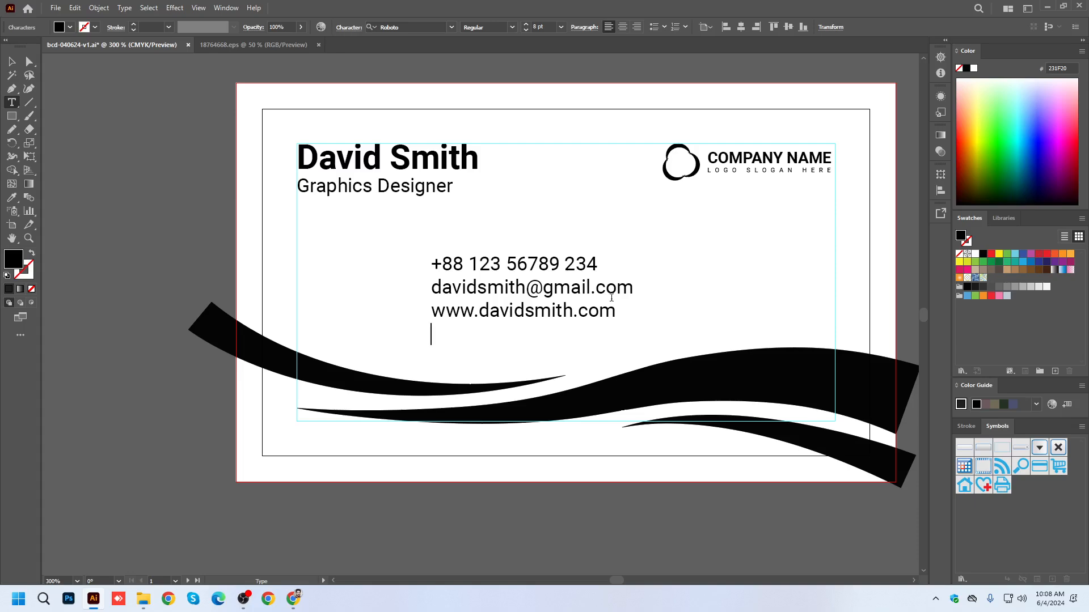
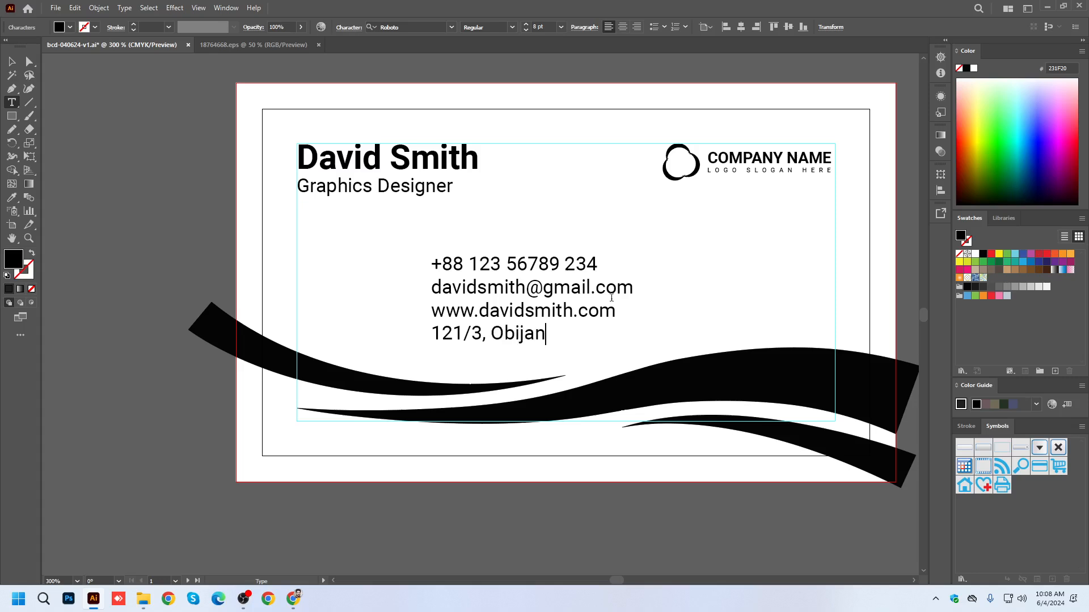
# Complete the address line with the city, written as two capitalised words.
pyautogui.press('BackSpace')
pyautogui.press('BackSpace')
pyautogui.write('rk')
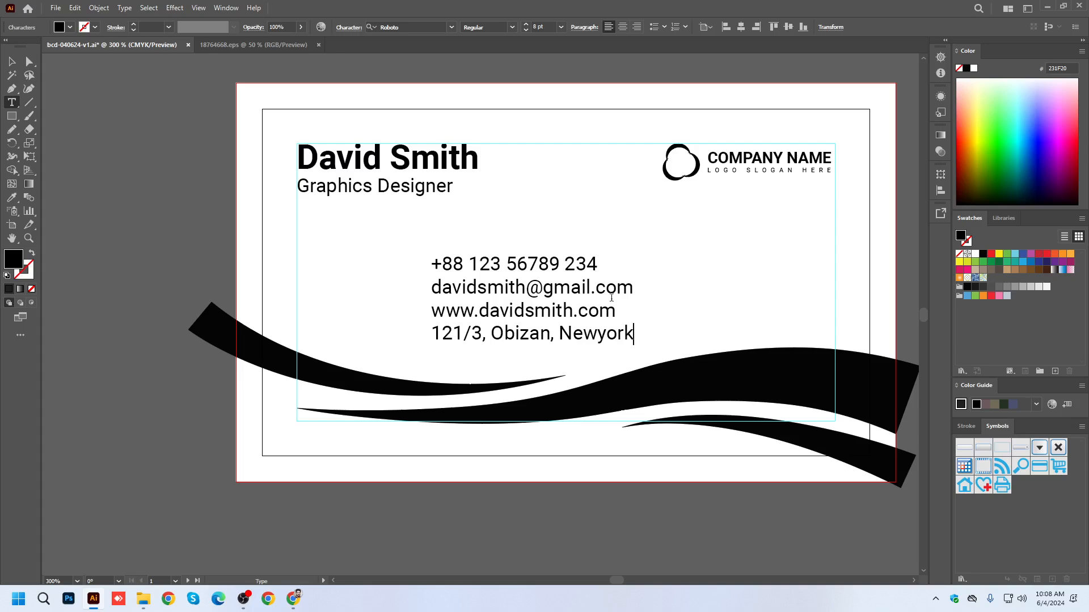
pyautogui.click(601, 335)
pyautogui.hotkey('shift', 'Right')
pyautogui.write('Y')
# Move the four-line contact text left and slightly up, placing it below the job title with a small indent.
pyautogui.click(12, 61)
pyautogui.moveTo(495, 297); pyautogui.dragTo(396, 269)
pyautogui.click(481, 532)
pyautogui.moveTo(692, 528); pyautogui.dragTo(663, 570)
# Set the font size of the name line to 16 pt.
pyautogui.click(393, 233)
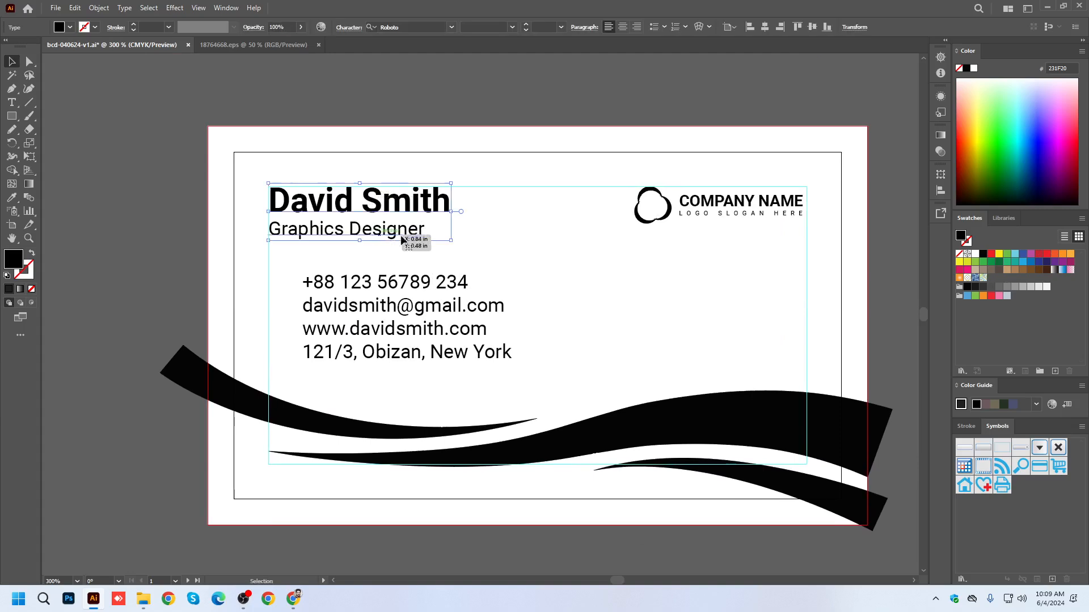
pyautogui.tripleClick(392, 233)
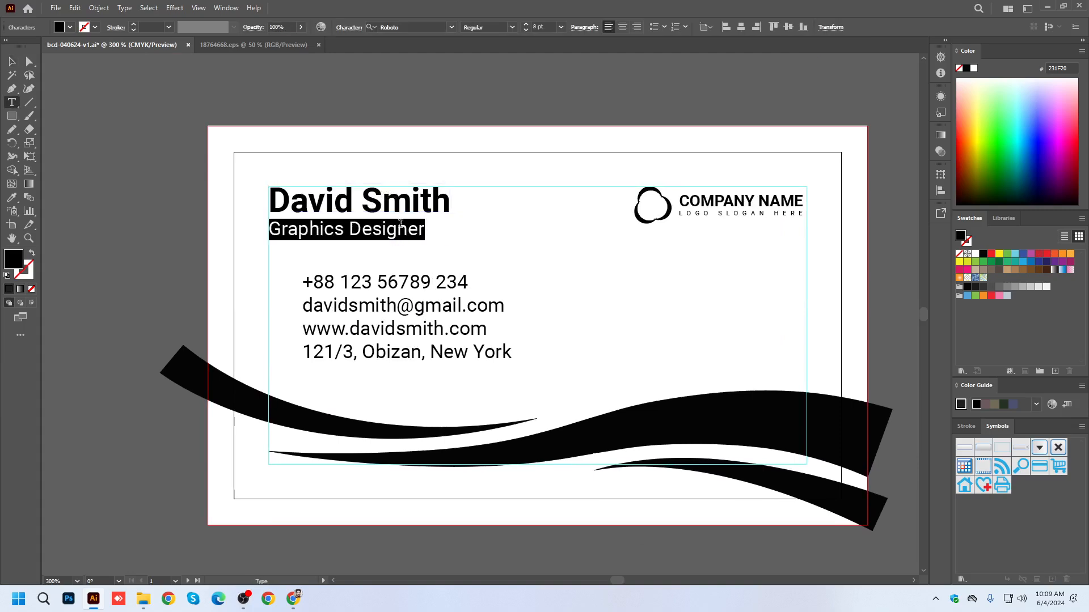
pyautogui.tripleClick(417, 191)
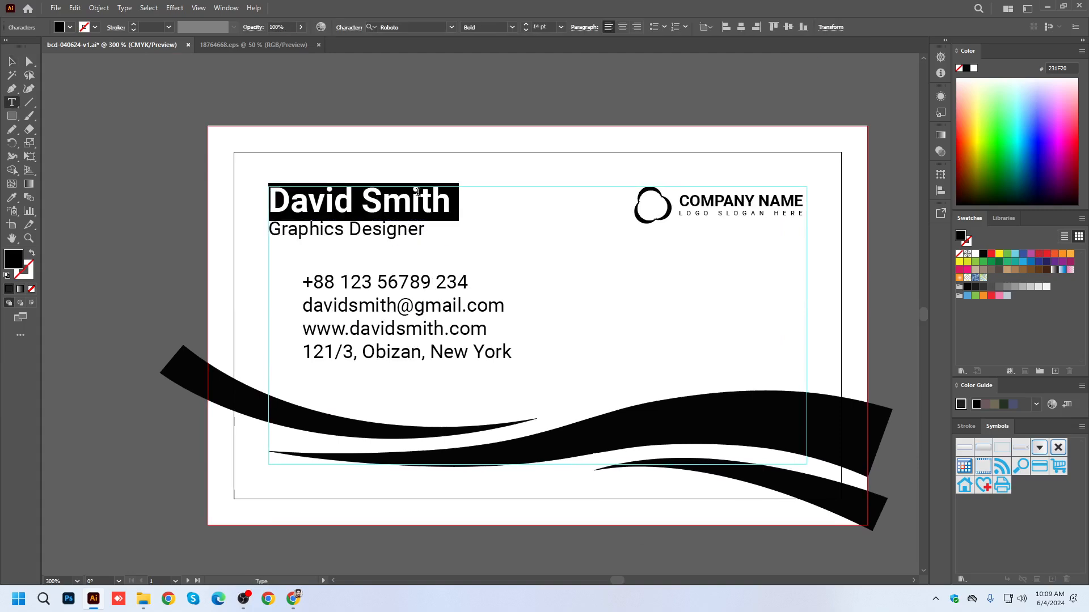
pyautogui.doubleClick(539, 26)
pyautogui.write('16')
pyautogui.press('Return')
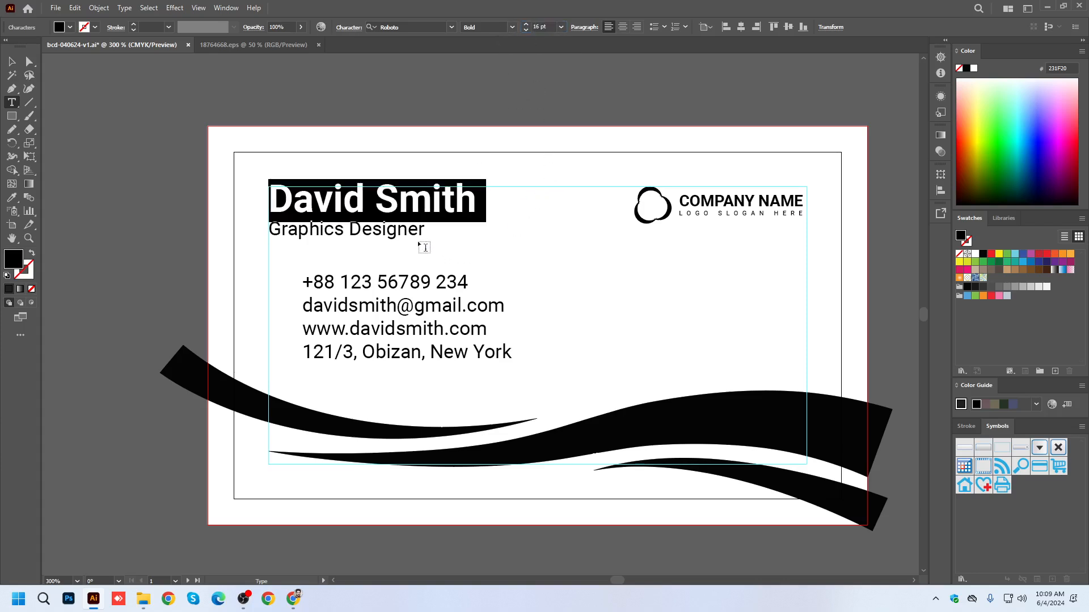
# Set the font size of the Graphics Designer job title to 9 pt.
pyautogui.moveTo(424, 232); pyautogui.dragTo(269, 234)
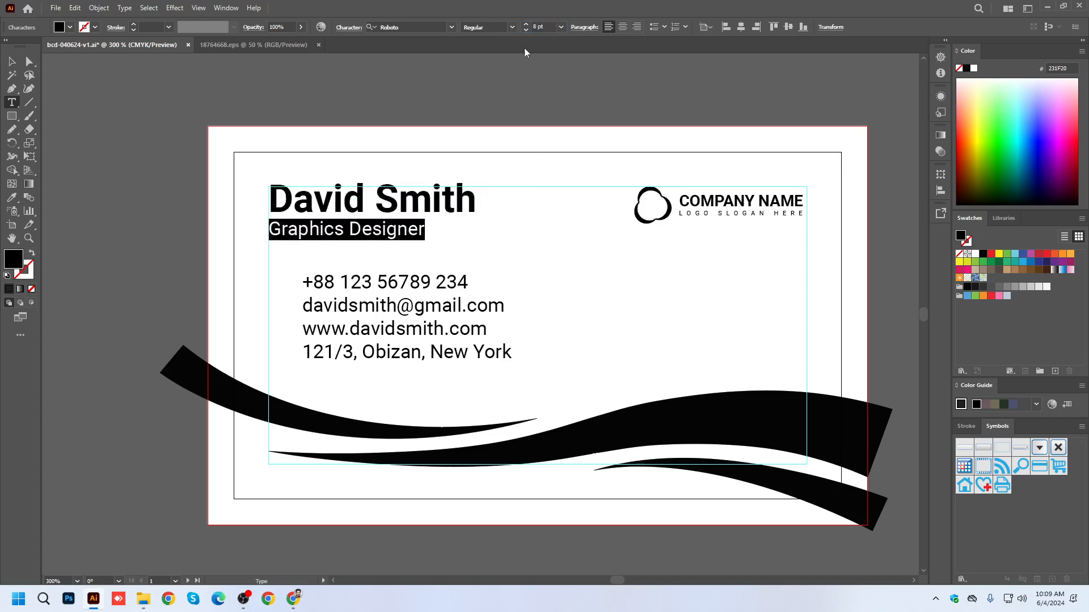
pyautogui.doubleClick(529, 26)
pyautogui.write('9')
pyautogui.press('Return')
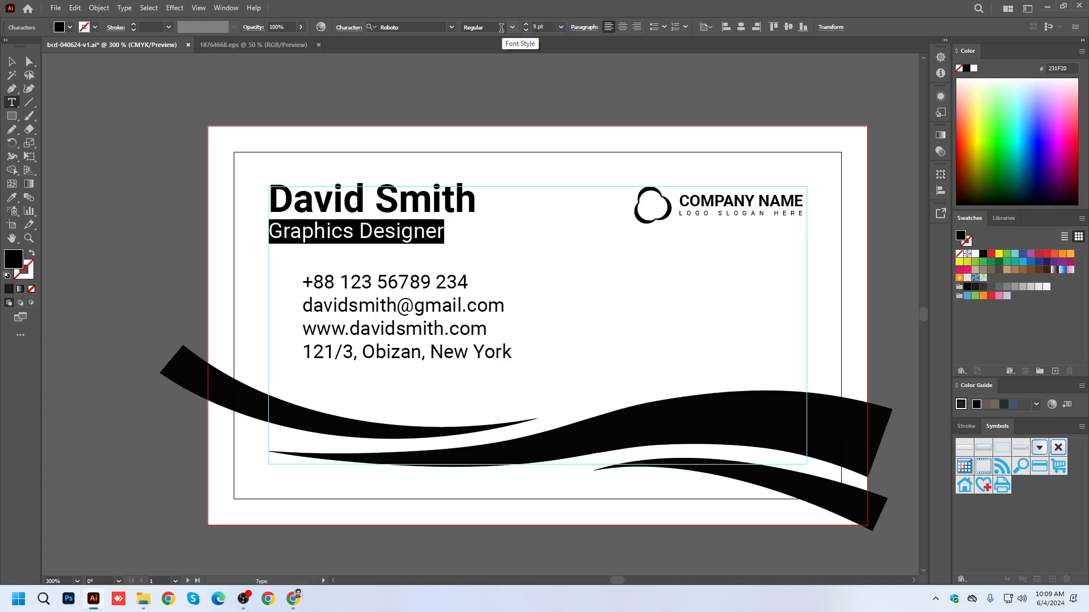
pyautogui.click(13, 62)
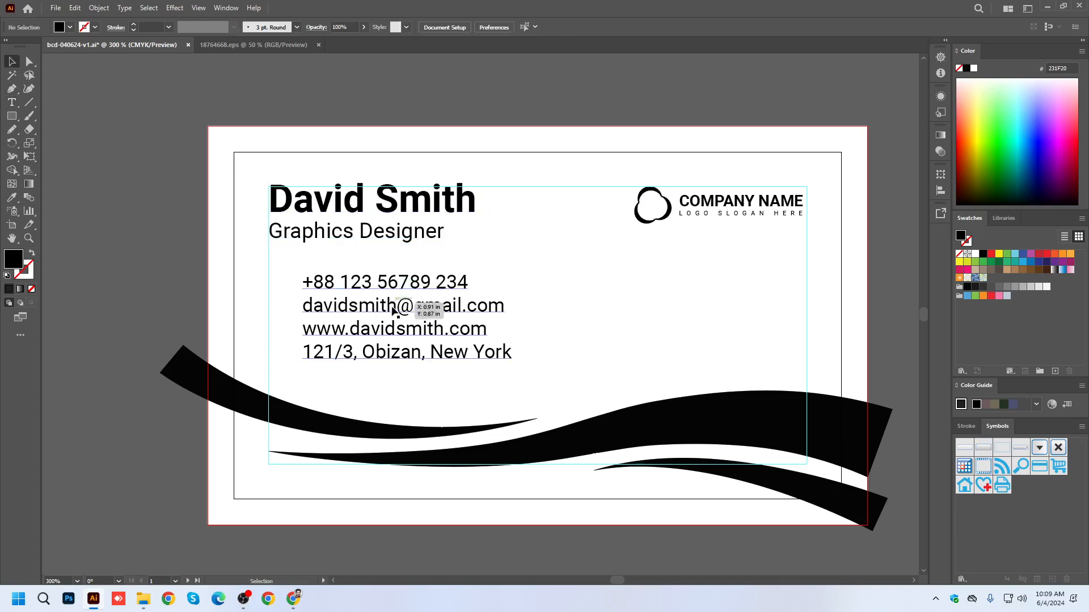
# Nudge the name and title text down to align the name's top with the guide, and save the document.
pyautogui.scroll(-1, 383, 329)
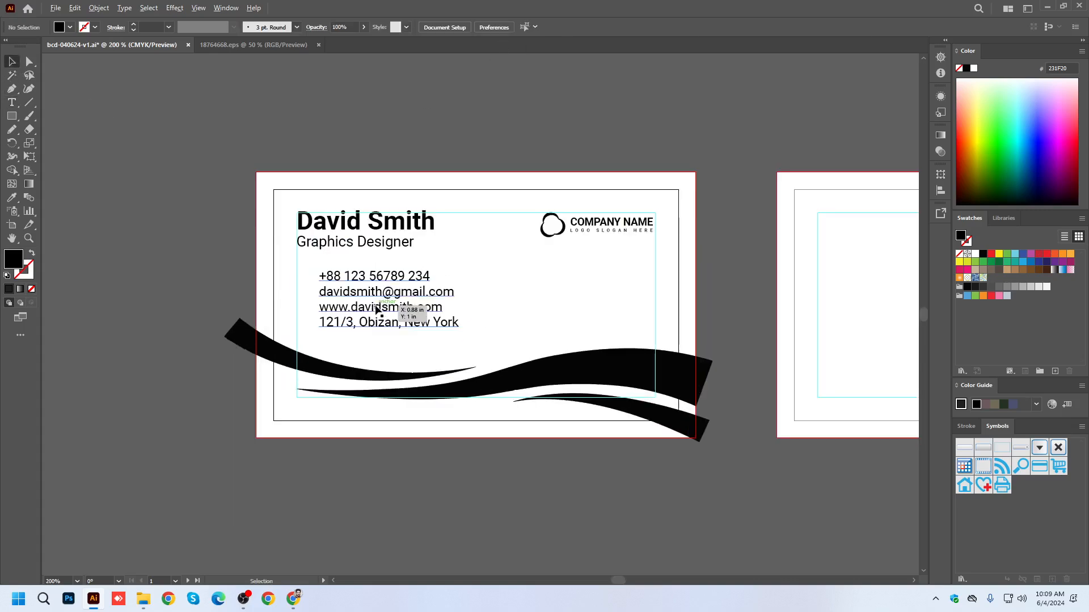
pyautogui.scroll(3, 334, 301)
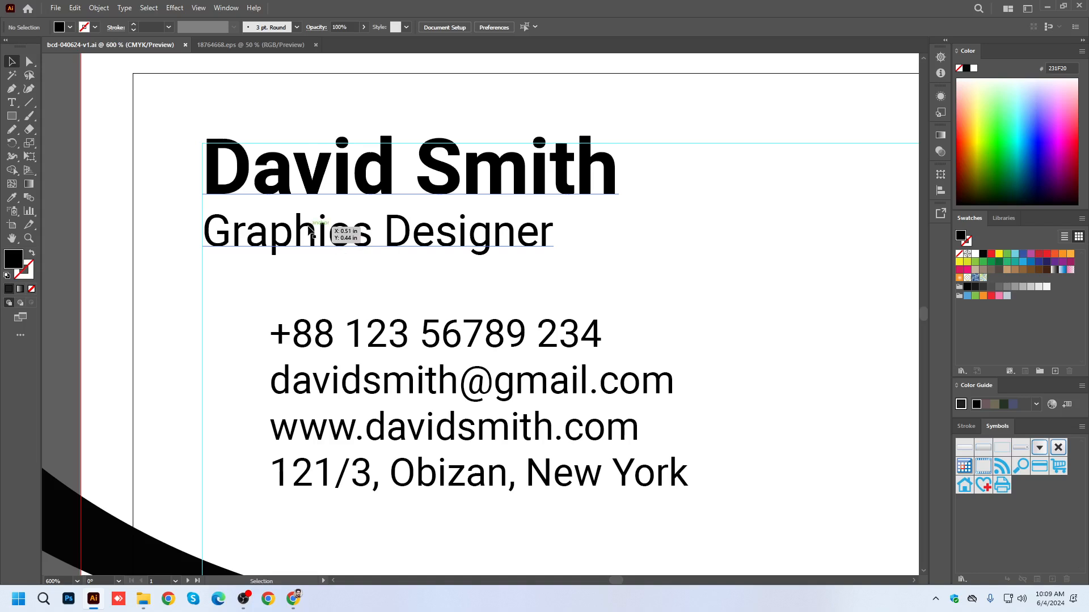
pyautogui.click(414, 201)
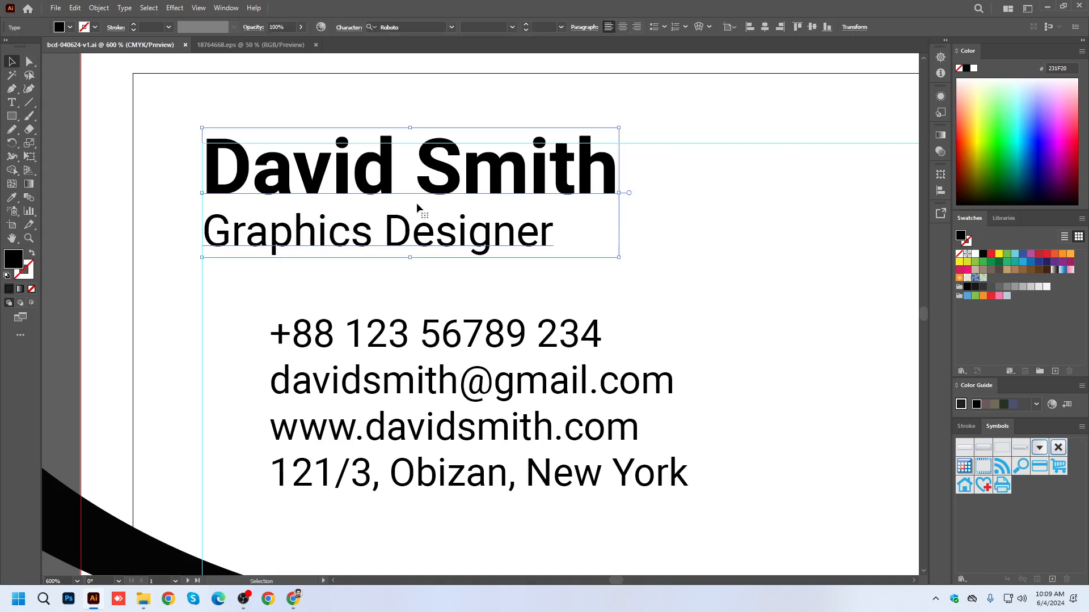
pyautogui.press('Down')
pyautogui.press('Down')
pyautogui.press('Right')
pyautogui.press('Left')
pyautogui.hotkey('ctrl', 's')
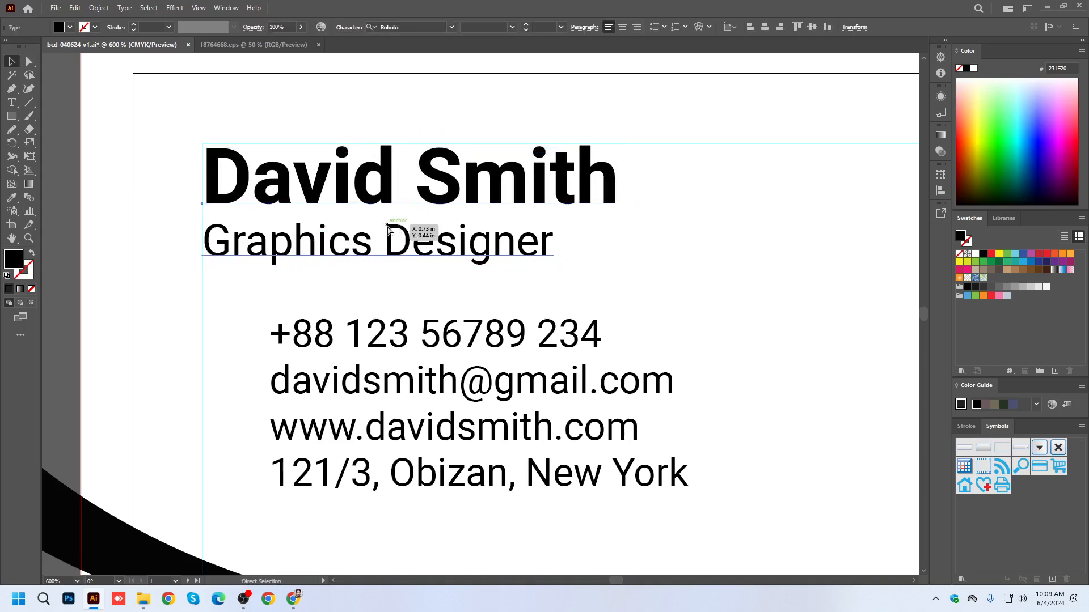
# Shift the contact text slightly right and down on the first card.
pyautogui.scroll(-2, 390, 233)
pyautogui.moveTo(401, 310); pyautogui.dragTo(411, 322)
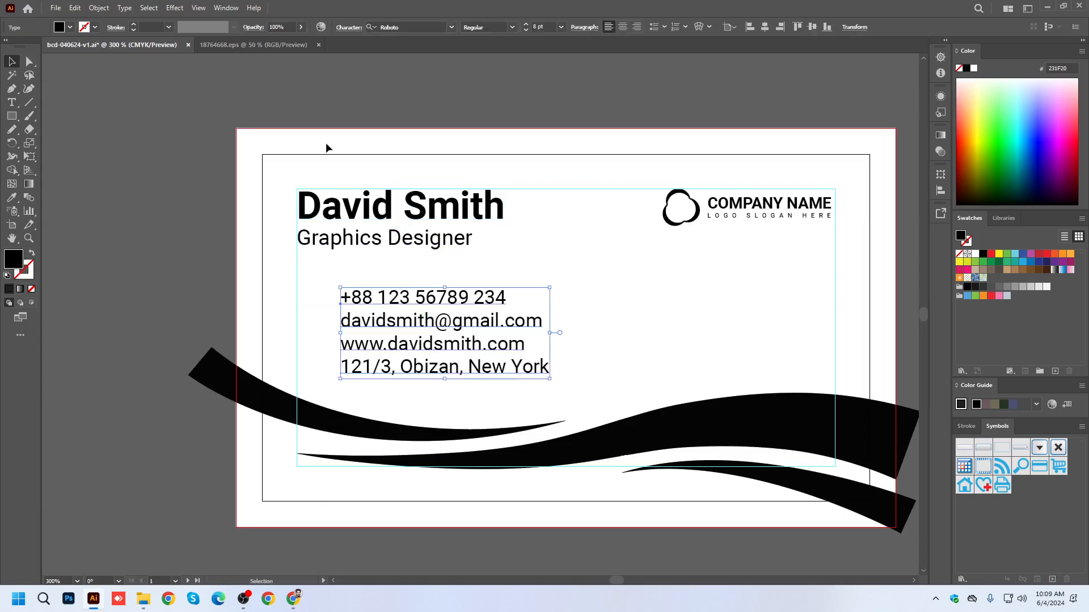
pyautogui.click(305, 101)
# Switch to the 18764668.eps icon document and ungroup the whole icon set.
pyautogui.click(263, 45)
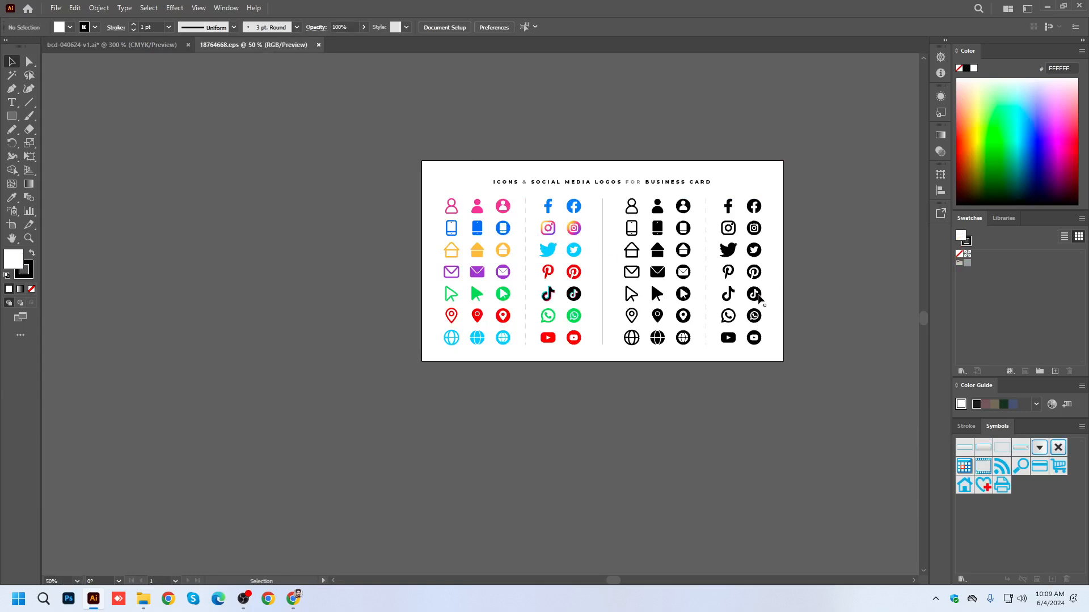
pyautogui.scroll(1, 754, 295)
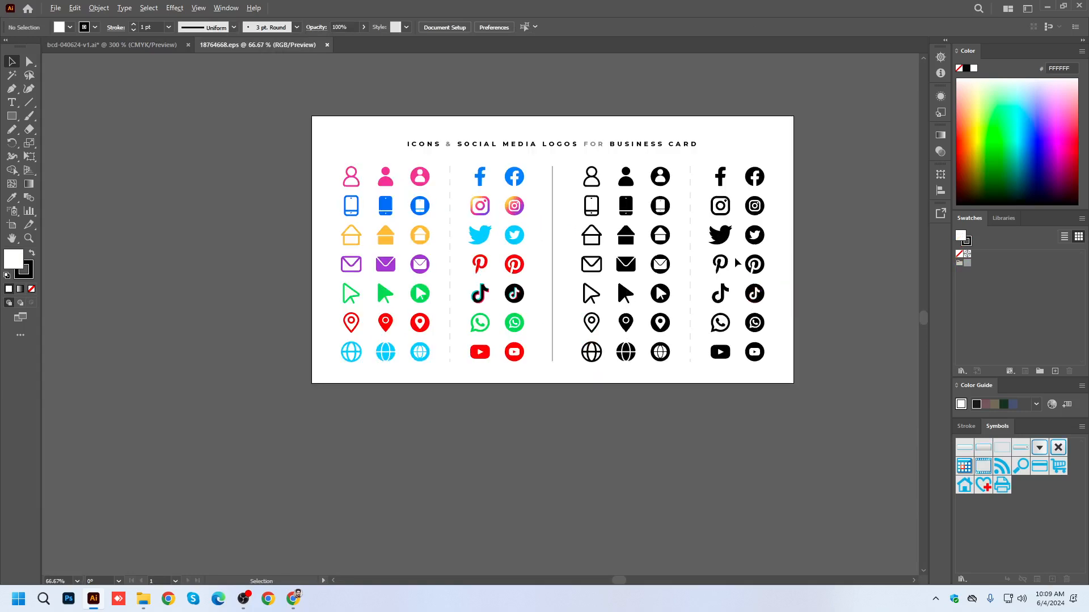
pyautogui.scroll(2, 733, 260)
pyautogui.scroll(-1, 683, 284)
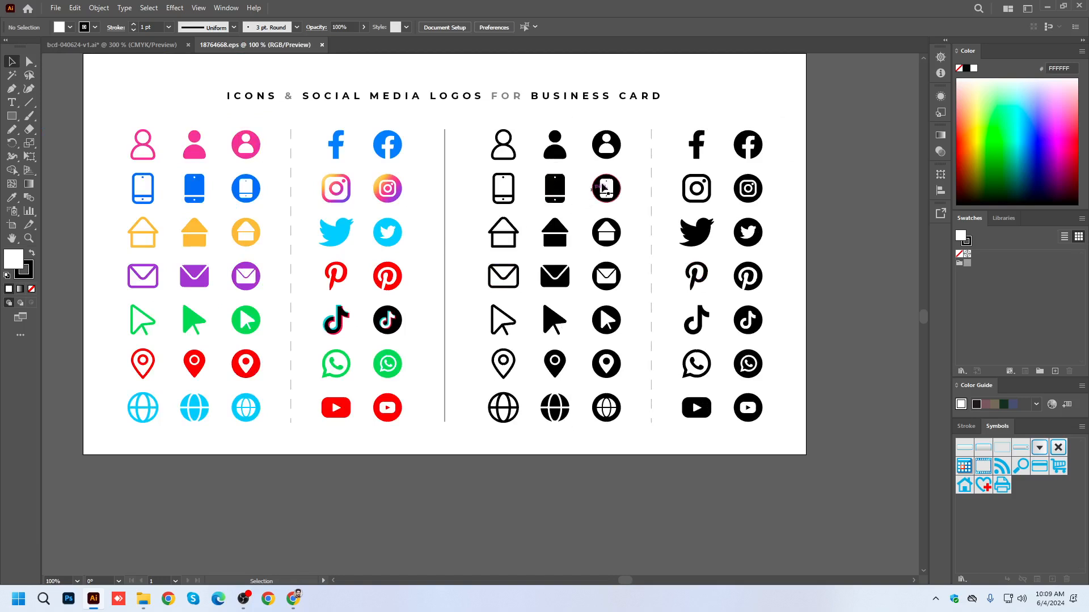
pyautogui.click(749, 363)
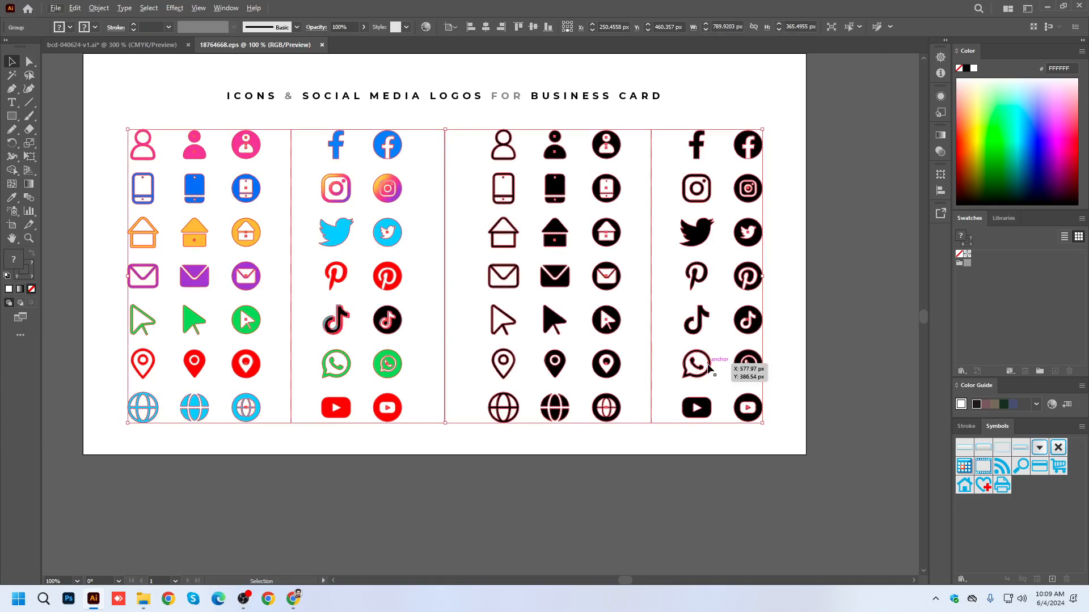
pyautogui.rightClick(708, 369)
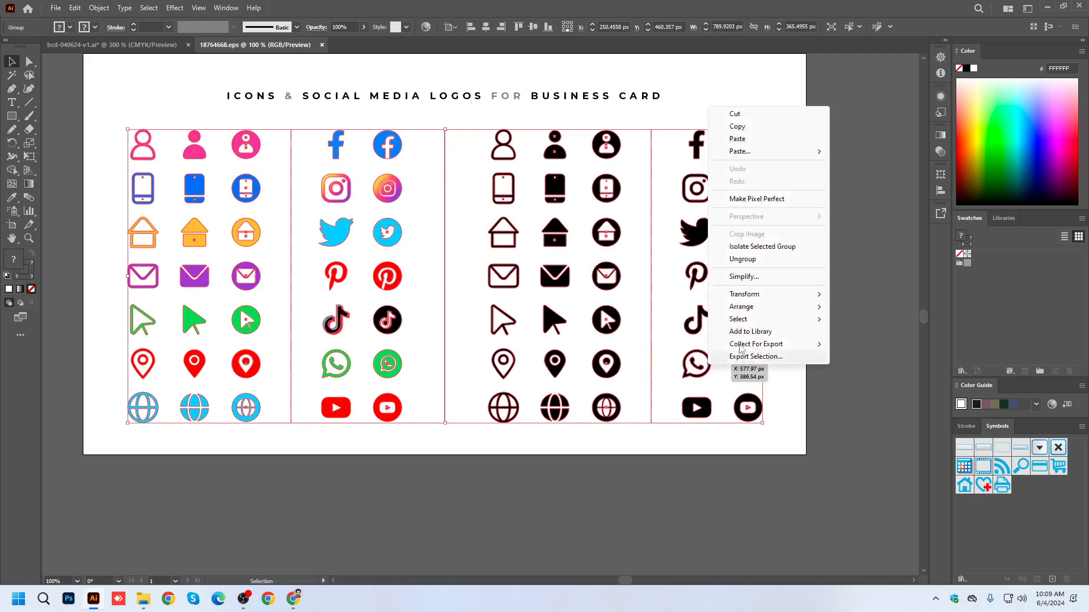
pyautogui.click(754, 259)
# Ungroup the column of plain black social media logos and select its WhatsApp icon.
pyautogui.click(703, 369)
pyautogui.rightClick(703, 369)
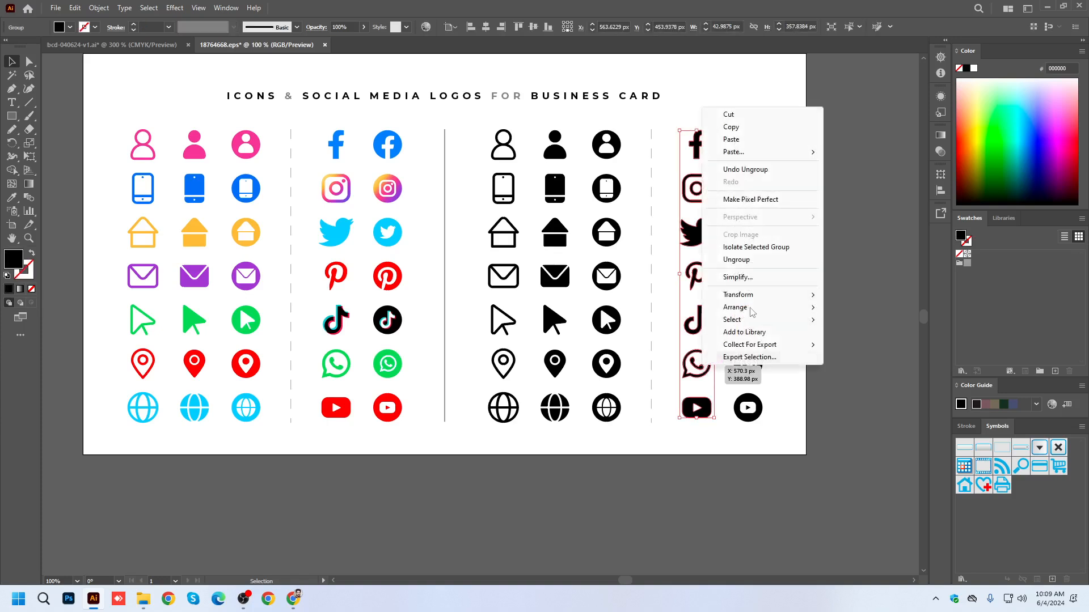
pyautogui.click(736, 260)
pyautogui.click(844, 299)
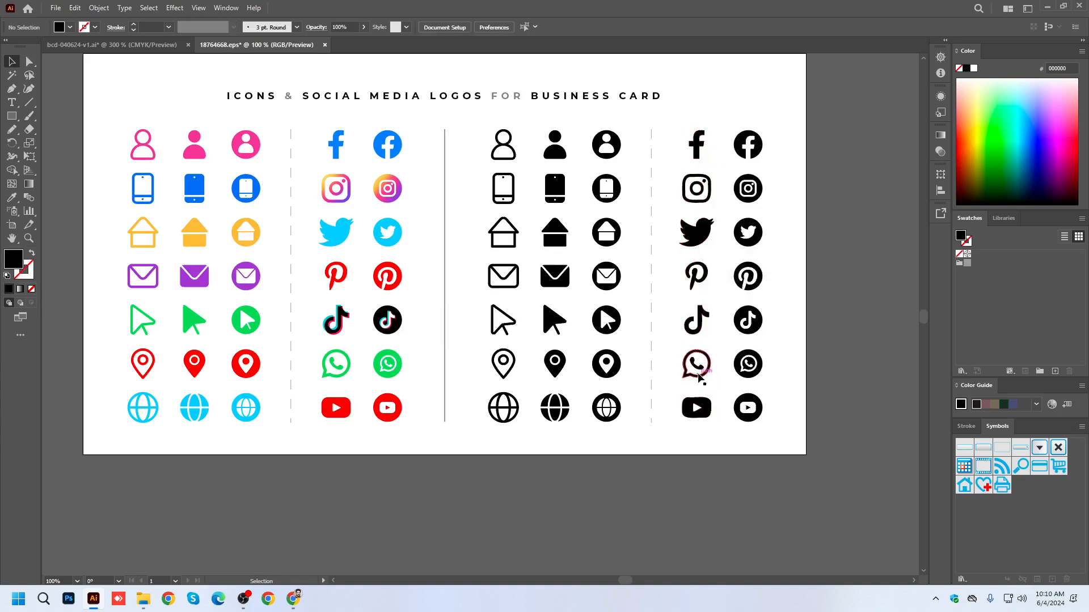
pyautogui.click(697, 369)
pyautogui.rightClick(699, 368)
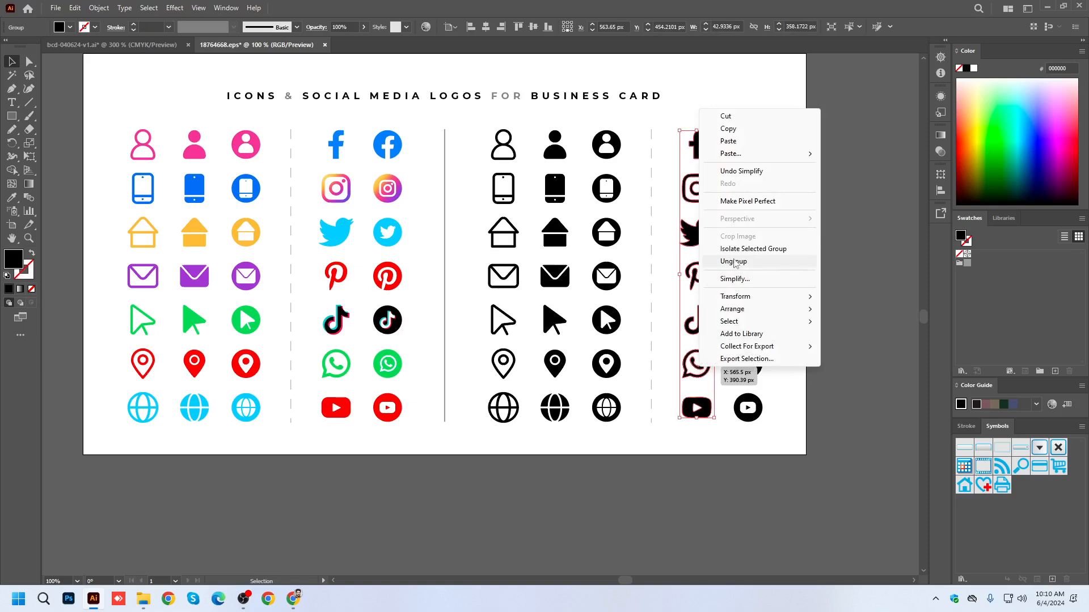
pyautogui.click(735, 262)
pyautogui.click(835, 323)
pyautogui.click(701, 368)
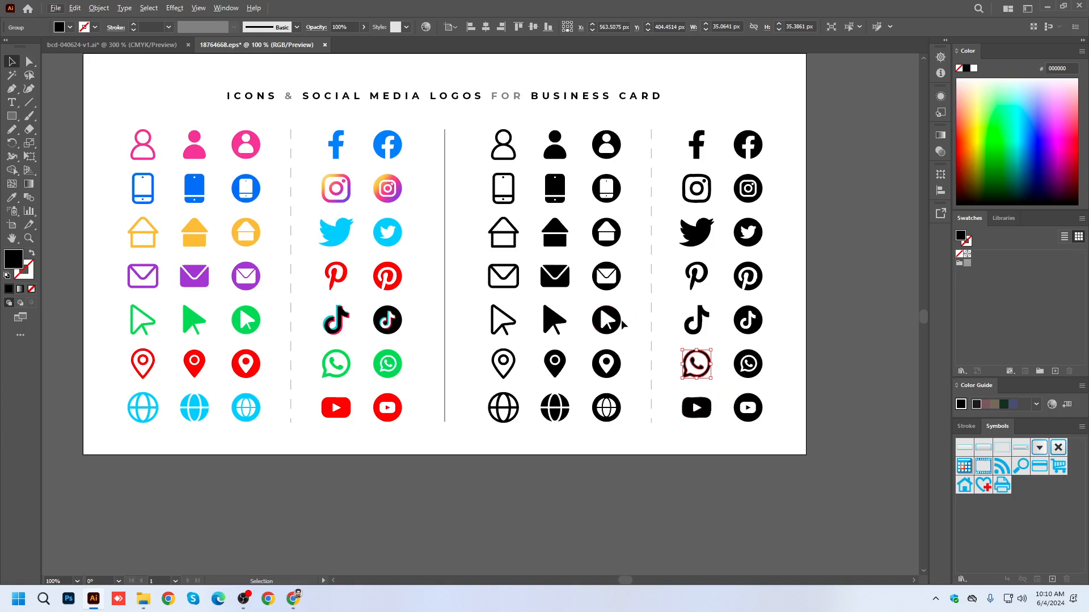
# Ungroup the column of black outlined contact icons so the envelope can be selected individually.
pyautogui.keyDown('shift'); pyautogui.click(520, 278); pyautogui.keyUp('shift')
pyautogui.rightClick(553, 328)
pyautogui.click(586, 415)
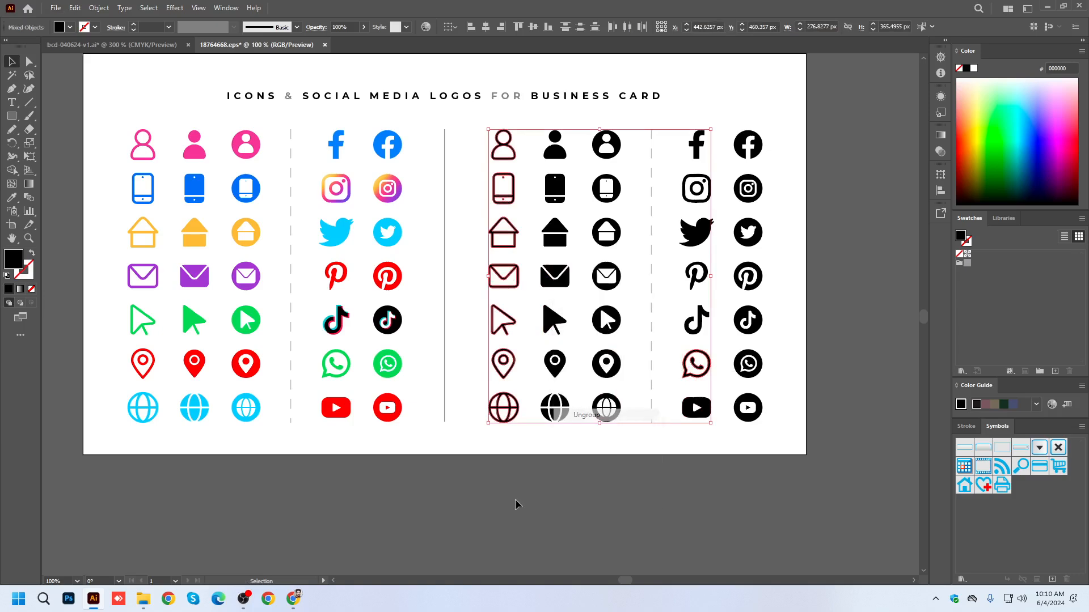
pyautogui.click(549, 466)
pyautogui.click(509, 276)
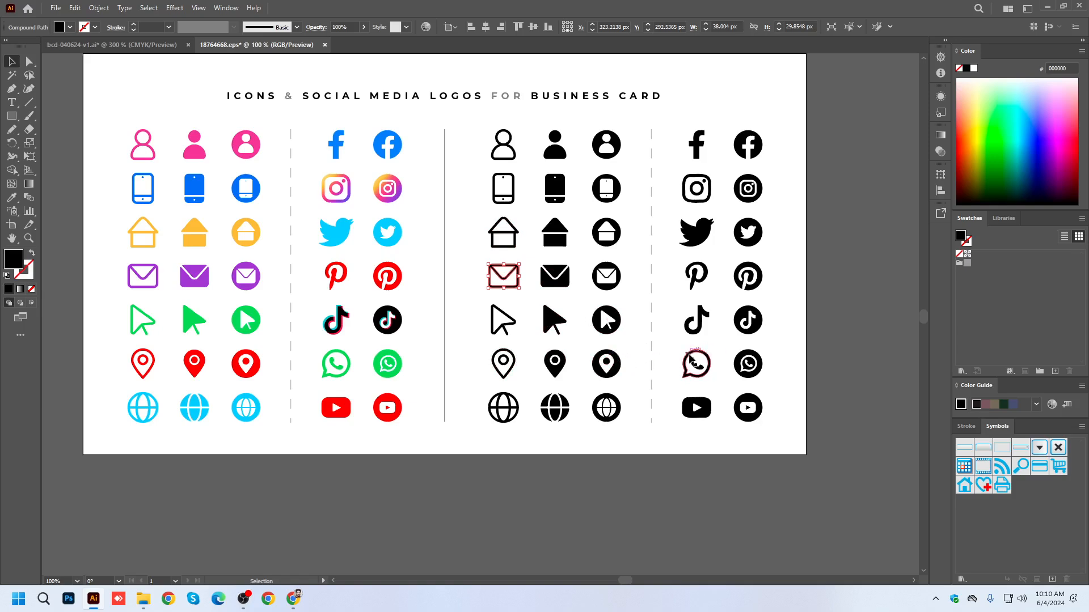
pyautogui.click(707, 360)
# Ungroup the column of solid black contact icons without circles.
pyautogui.click(566, 274)
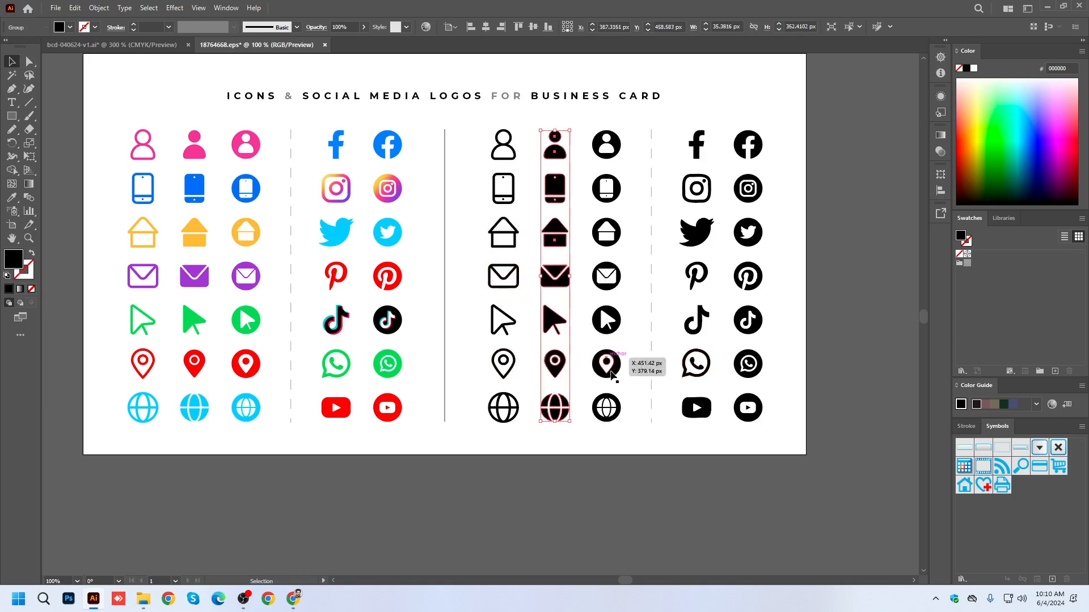
pyautogui.rightClick(546, 276)
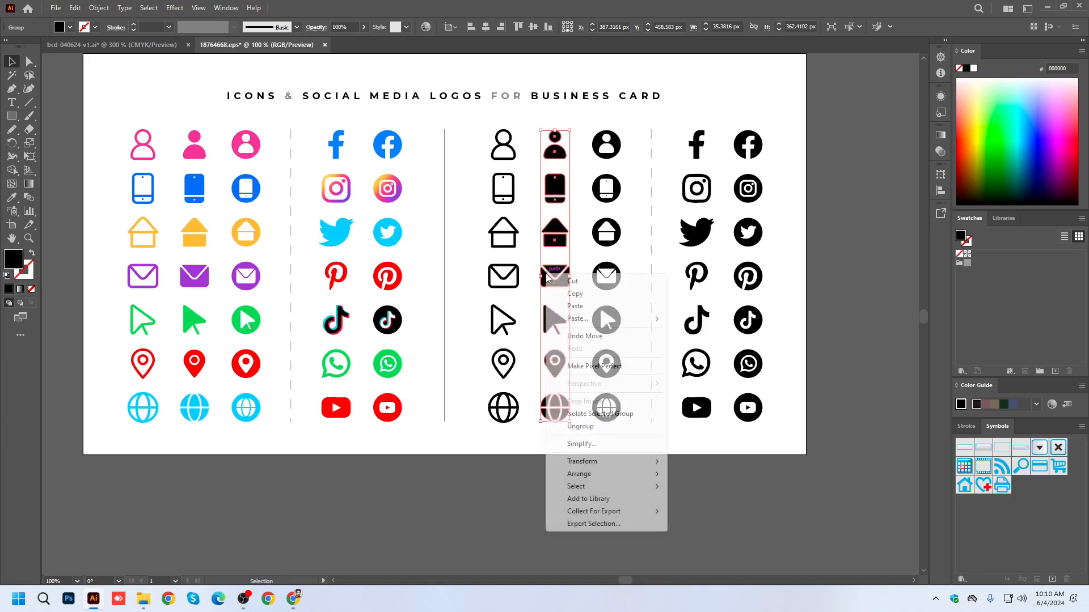
pyautogui.click(581, 427)
pyautogui.click(523, 340)
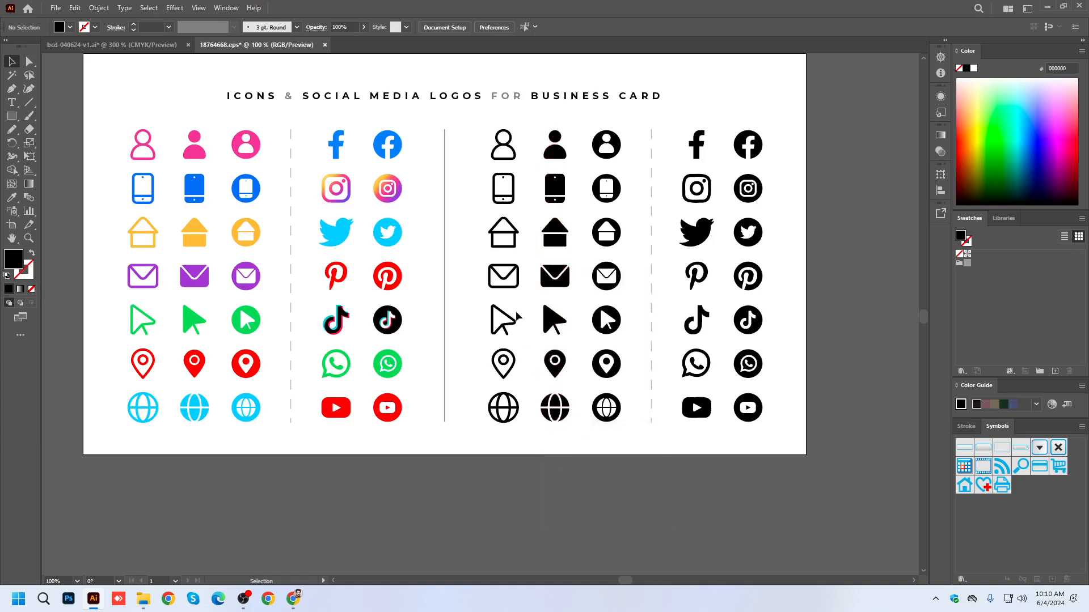
# Copy the black outlined phone, envelope, location pin and globe icons from the contact icon column.
pyautogui.click(513, 279)
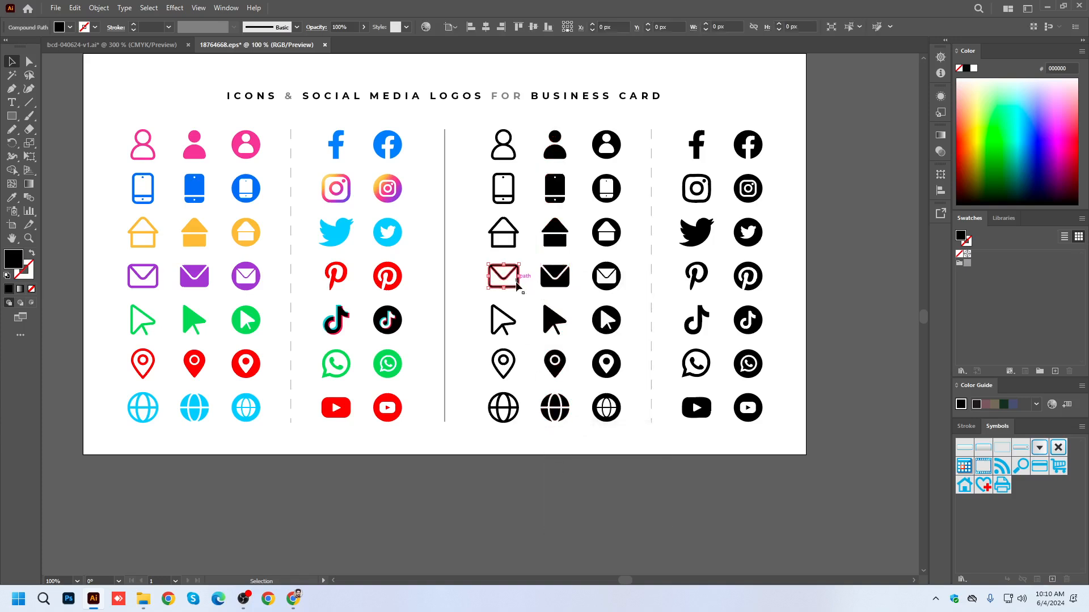
pyautogui.keyDown('shift'); pyautogui.click(513, 367); pyautogui.keyUp('shift')
pyautogui.keyDown('shift'); pyautogui.click(510, 410); pyautogui.keyUp('shift')
pyautogui.keyDown('shift'); pyautogui.click(685, 362); pyautogui.keyUp('shift')
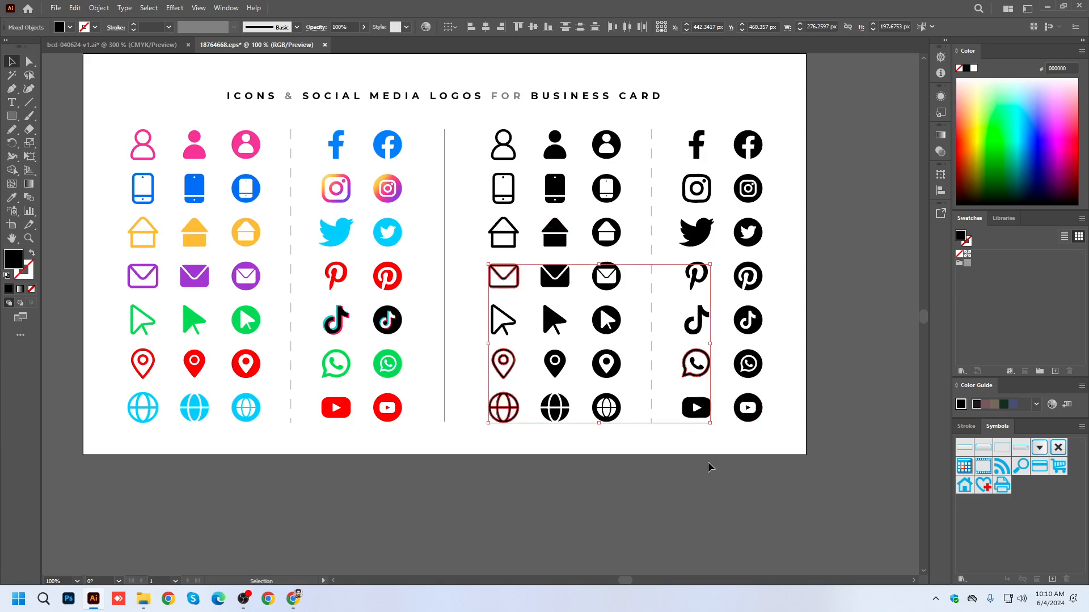
pyautogui.keyDown('shift'); pyautogui.click(703, 371); pyautogui.keyUp('shift')
pyautogui.keyDown('shift'); pyautogui.click(692, 363); pyautogui.keyUp('shift')
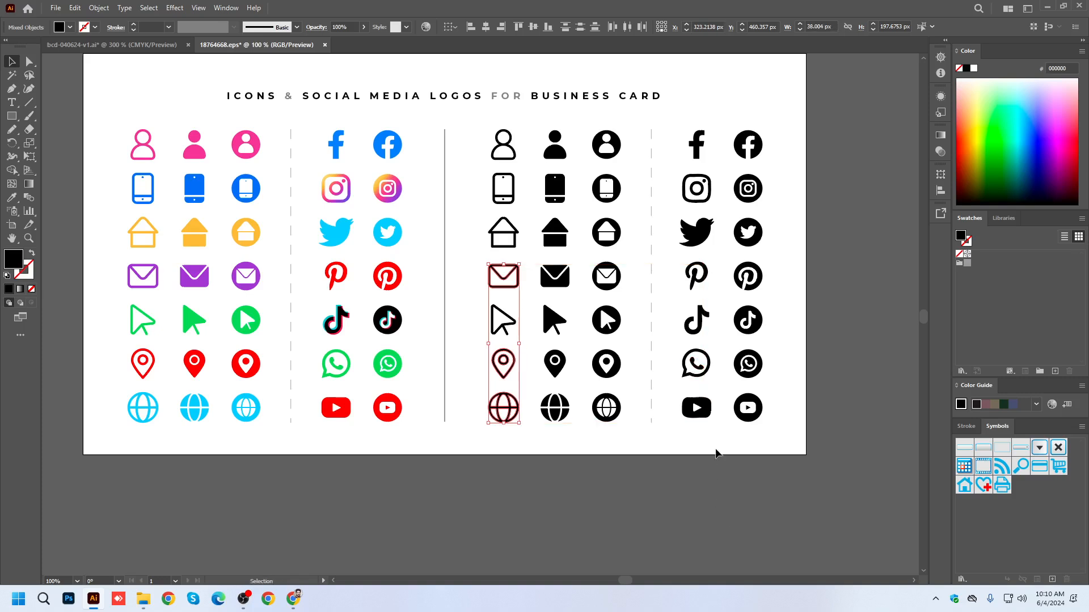
pyautogui.keyDown('shift'); pyautogui.click(513, 189); pyautogui.keyUp('shift')
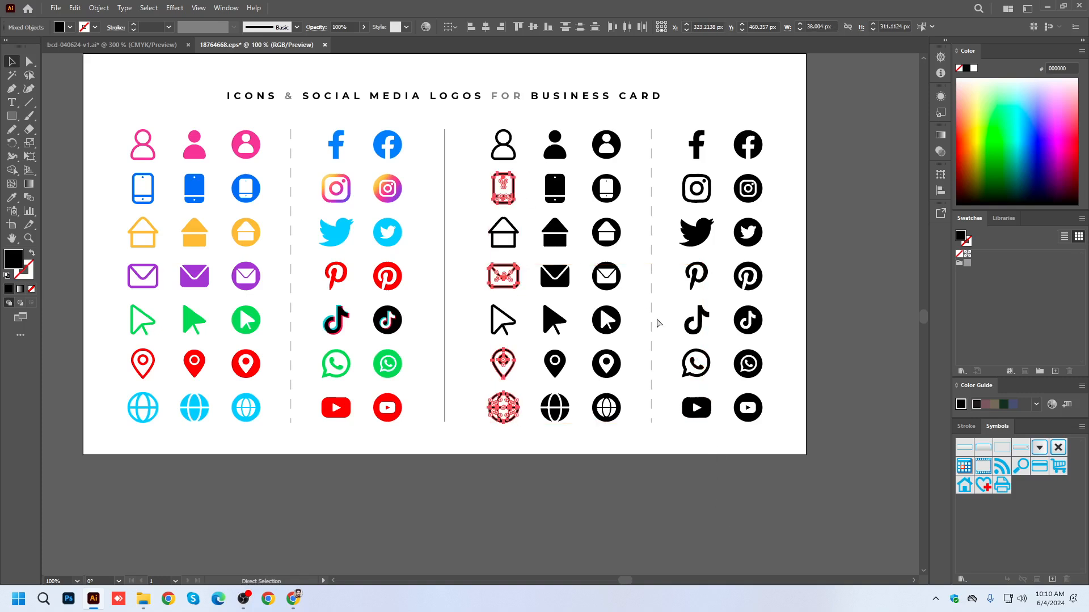
# Paste the four icons into the bcd-040624-v1.ai document and scale them down to about 0.13 in wide.
pyautogui.click(161, 45)
pyautogui.hotkey('ctrl', 'v')
pyautogui.scroll(-4, 556, 271)
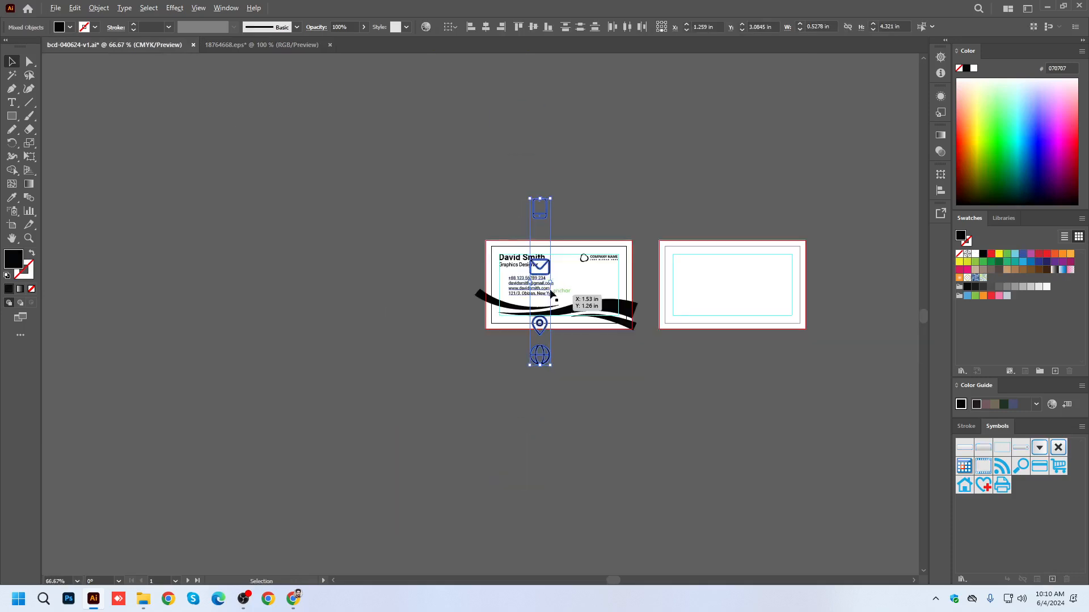
pyautogui.scroll(2, 552, 301)
pyautogui.moveTo(549, 276); pyautogui.dragTo(322, 274)
pyautogui.hotkey('ctrl', 'z')
pyautogui.scroll(4, 534, 272)
# Select all four pasted icons over the contact text and move them onto the empty canvas beside the card.
pyautogui.click(521, 245)
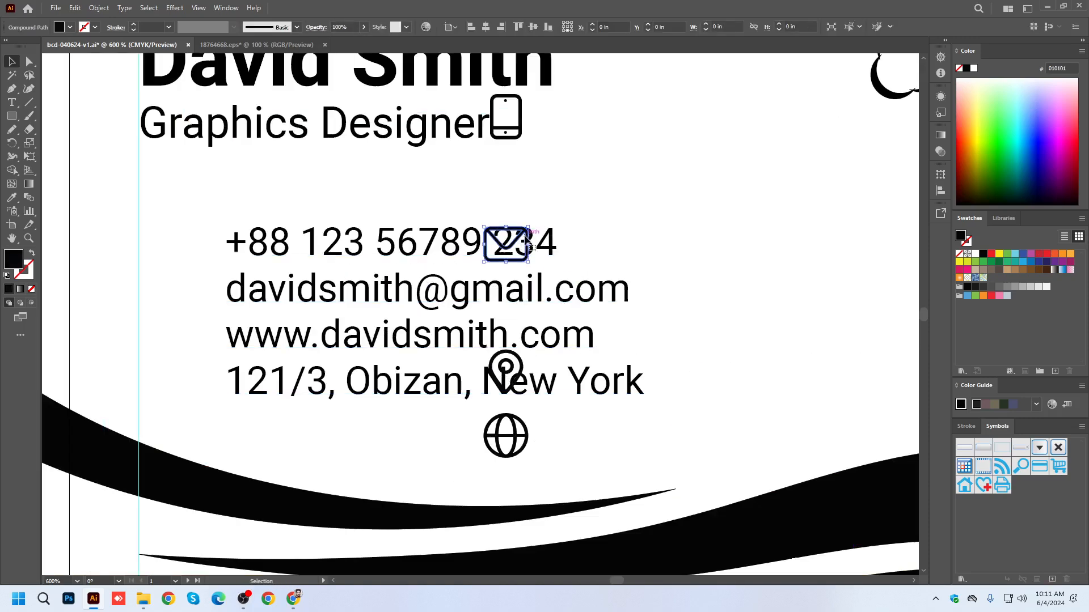
pyautogui.keyDown('shift'); pyautogui.click(521, 133); pyautogui.keyUp('shift')
pyautogui.keyDown('shift'); pyautogui.click(513, 435); pyautogui.keyUp('shift')
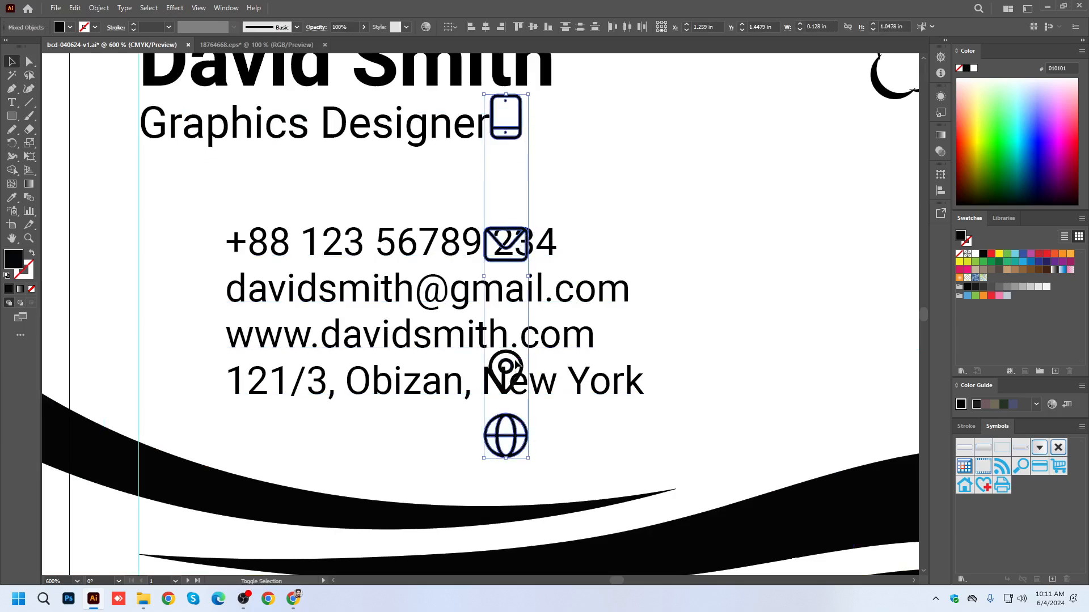
pyautogui.scroll(-2, 516, 364)
pyautogui.moveTo(524, 309); pyautogui.dragTo(171, 327)
pyautogui.click(190, 318)
# Move the envelope and phone icons closer to the others and scale the whole column to about 0.11 in wide.
pyautogui.scroll(1, 146, 385)
pyautogui.moveTo(170, 211); pyautogui.dragTo(175, 322)
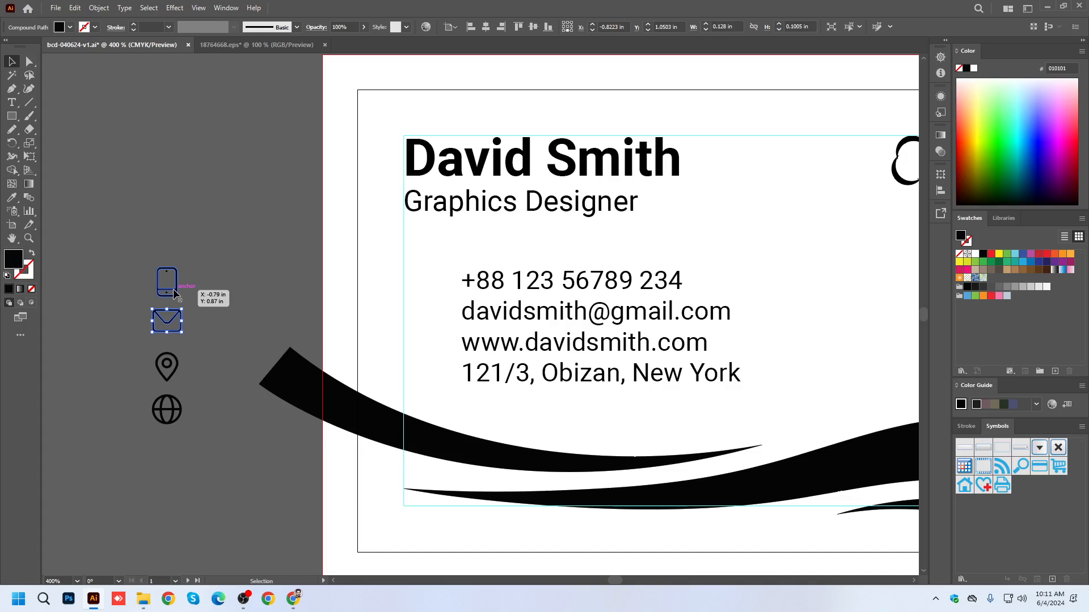
pyautogui.moveTo(209, 481); pyautogui.dragTo(209, 481)
pyautogui.moveTo(183, 347); pyautogui.dragTo(180, 348)
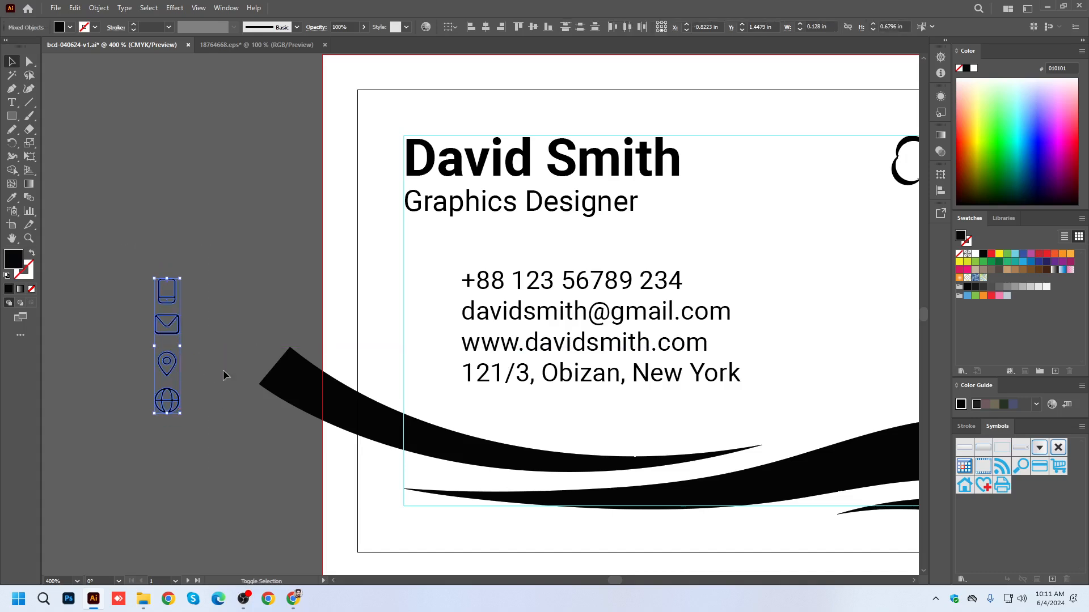
pyautogui.click(220, 371)
# Swap the globe and location pin icons, and place the icon column just before the contact details on the card.
pyautogui.scroll(2, 171, 395)
pyautogui.moveTo(173, 401)
pyautogui.mouseDown()
pyautogui.moveTo(179, 337)
pyautogui.moveTo(188, 429)
pyautogui.moveTo(183, 404)
pyautogui.mouseUp()
pyautogui.click(219, 415)
pyautogui.moveTo(128, 162); pyautogui.dragTo(221, 517)
pyautogui.moveTo(176, 332); pyautogui.dragTo(722, 274)
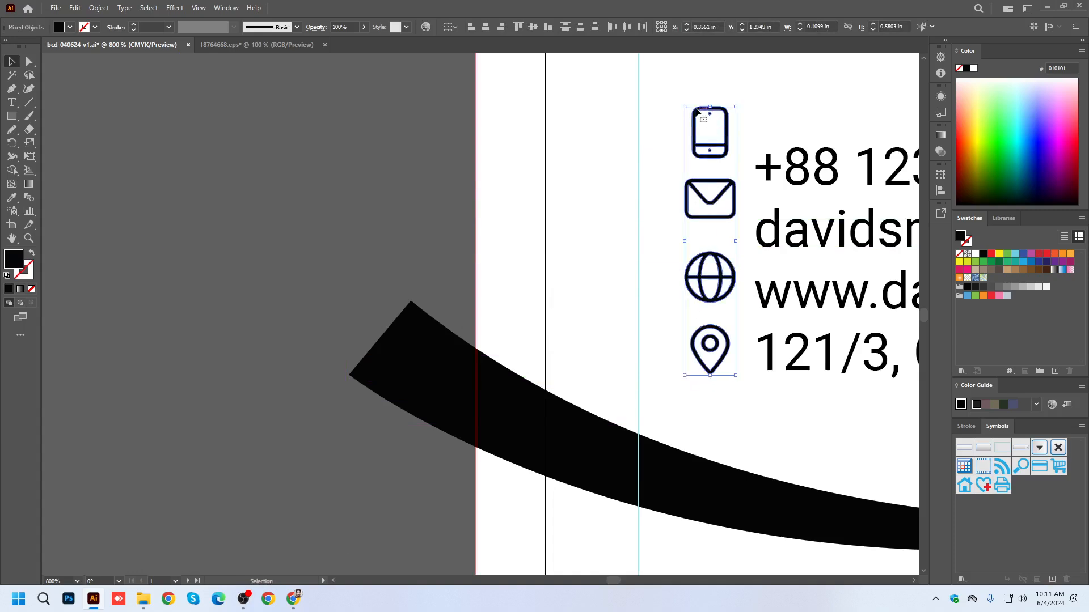
# Scale the icon column down to about 0.09 in wide so it fits the height of the four contact lines.
pyautogui.moveTo(685, 105); pyautogui.dragTo(694, 135)
pyautogui.hotkey('ctrl', '=')
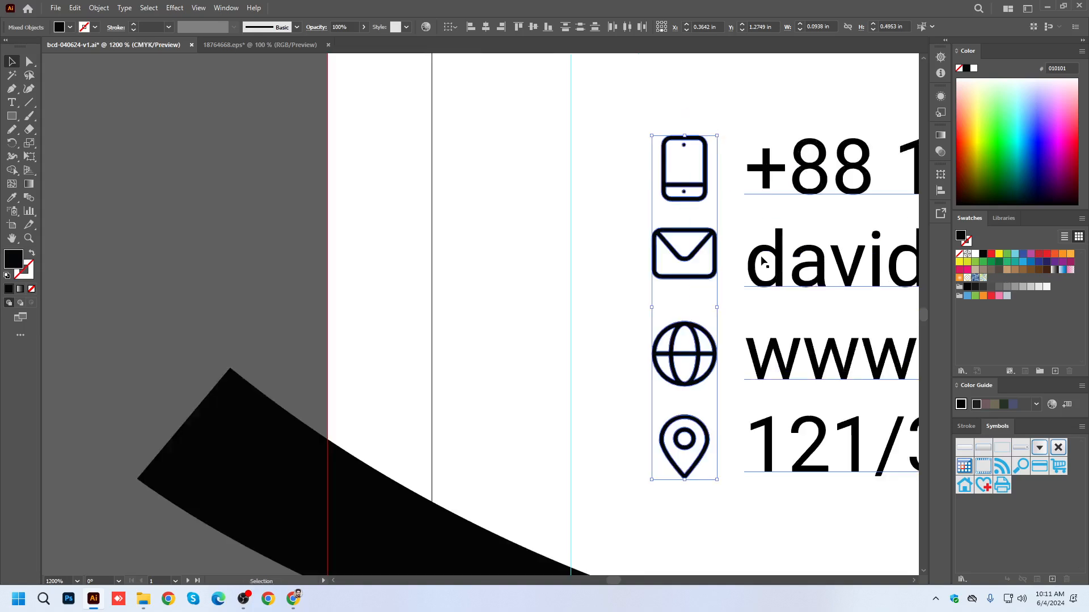
pyautogui.moveTo(579, 136); pyautogui.dragTo(575, 139)
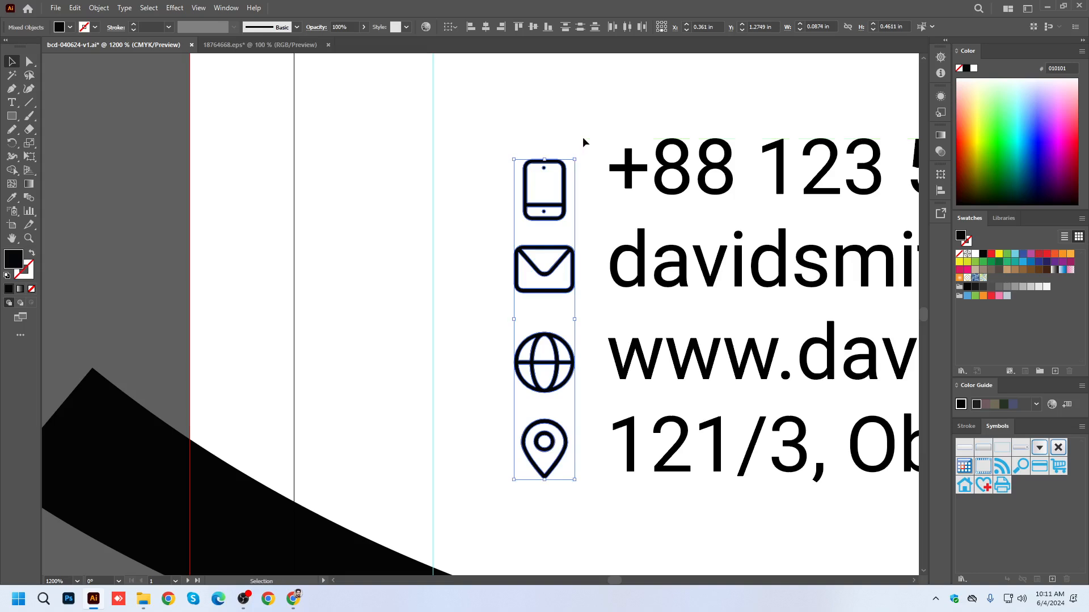
pyautogui.scroll(-1, 508, 196)
# Raise the phone icon to the first contact line and distribute the four icons evenly by their vertical centers.
pyautogui.click(567, 133)
pyautogui.moveTo(540, 201); pyautogui.dragTo(541, 196)
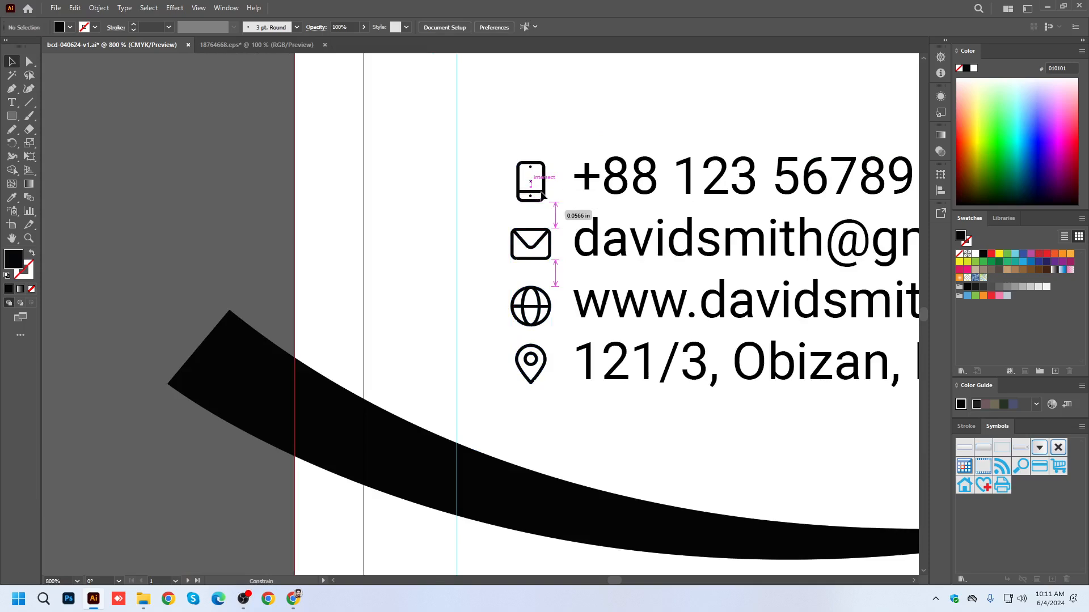
pyautogui.moveTo(541, 194); pyautogui.dragTo(539, 413)
pyautogui.hscroll(3, 495, 112)
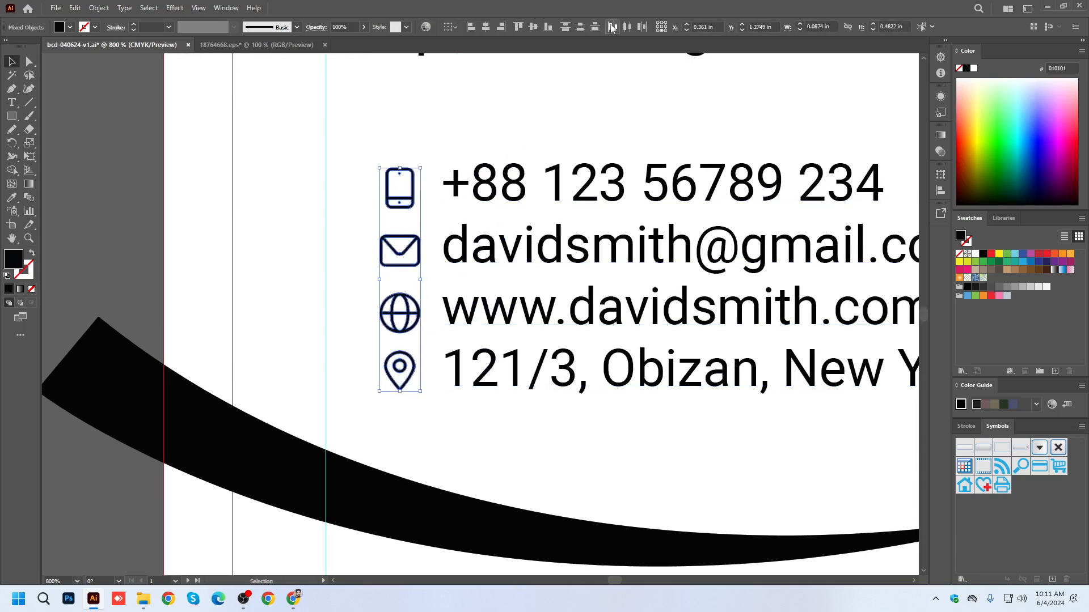
pyautogui.click(581, 29)
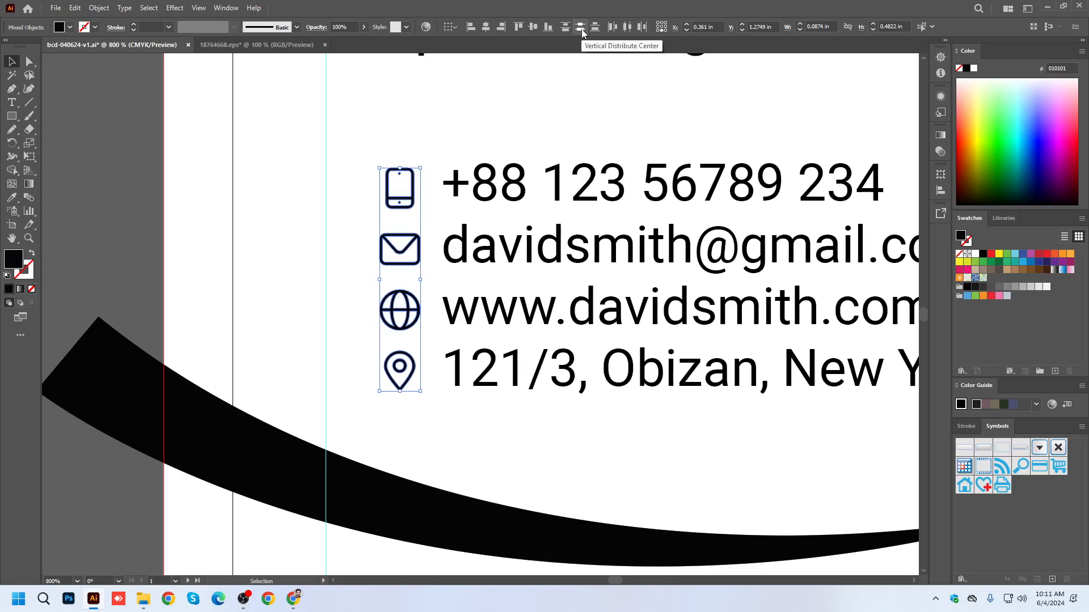
pyautogui.scroll(-2, 368, 269)
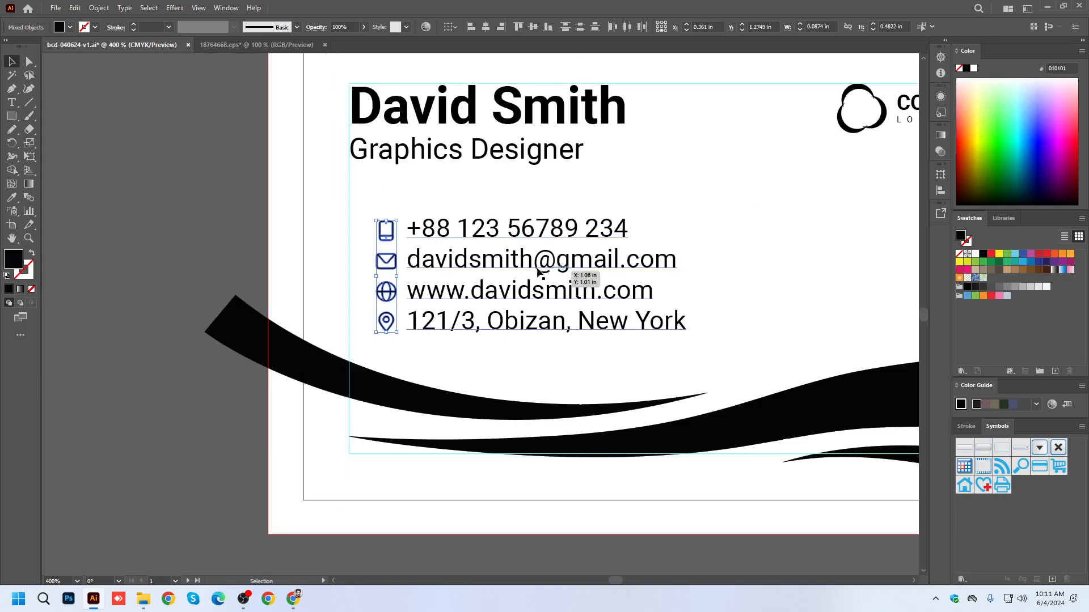
# Shift the icon column and the contact text block slightly to the right, and save the document.
pyautogui.scroll(1, 452, 272)
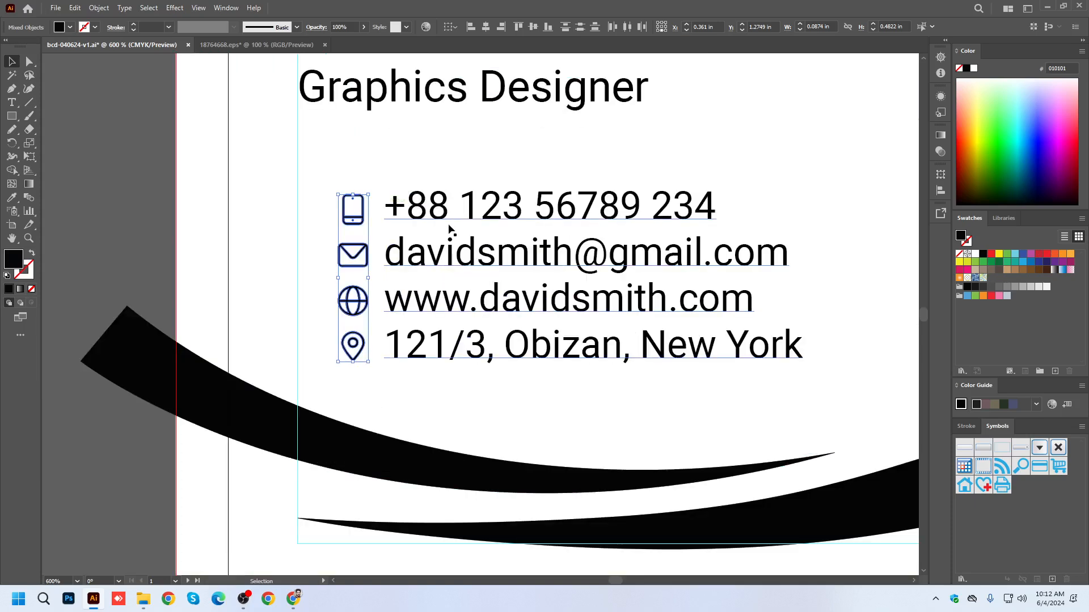
pyautogui.moveTo(358, 222)
pyautogui.mouseDown()
pyautogui.moveTo(326, 225)
pyautogui.moveTo(364, 224)
pyautogui.mouseUp()
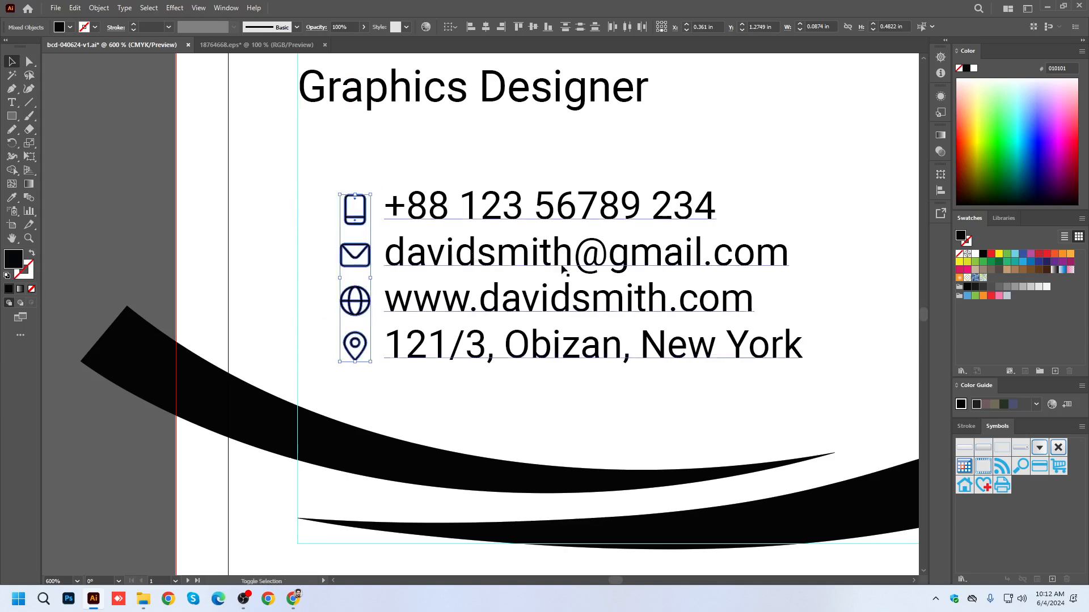
pyautogui.moveTo(438, 262)
pyautogui.mouseDown()
pyautogui.moveTo(478, 260)
pyautogui.moveTo(442, 261)
pyautogui.mouseUp()
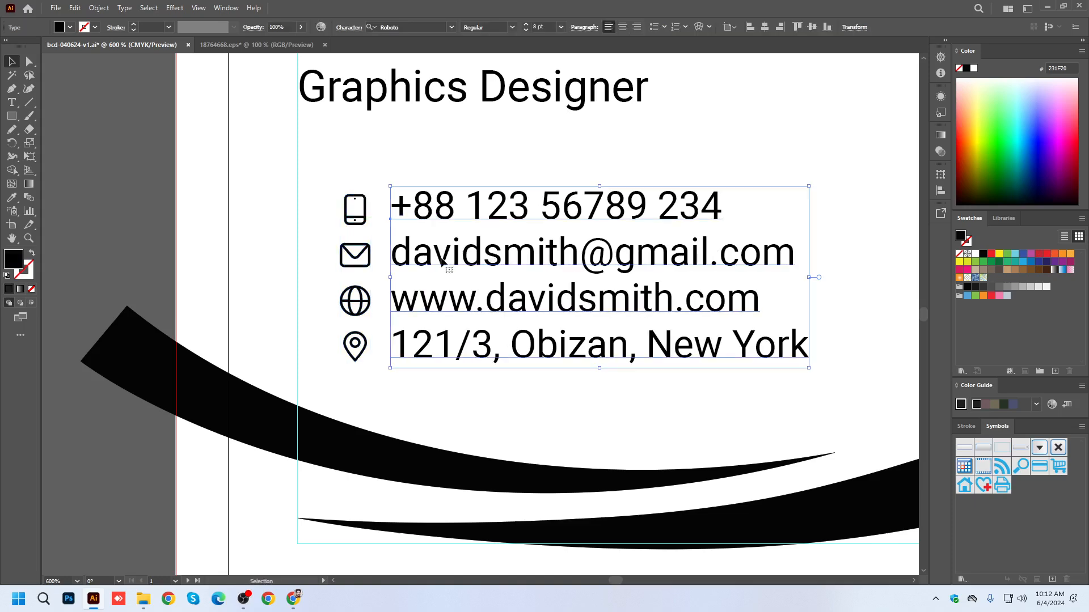
pyautogui.scroll(-3, 439, 261)
pyautogui.click(338, 231)
pyautogui.scroll(1, 488, 232)
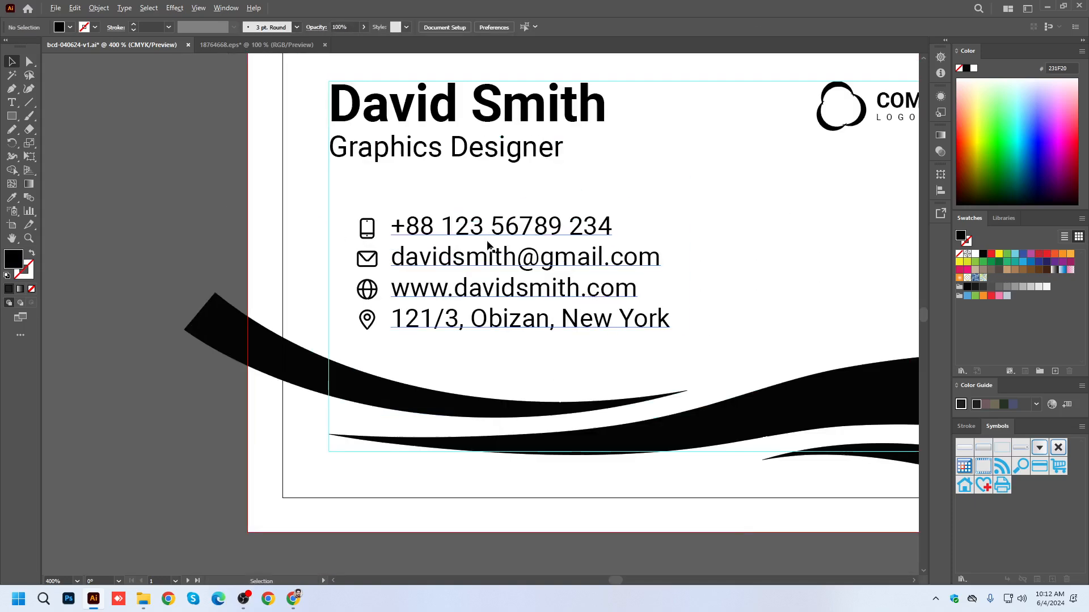
pyautogui.scroll(1, 464, 258)
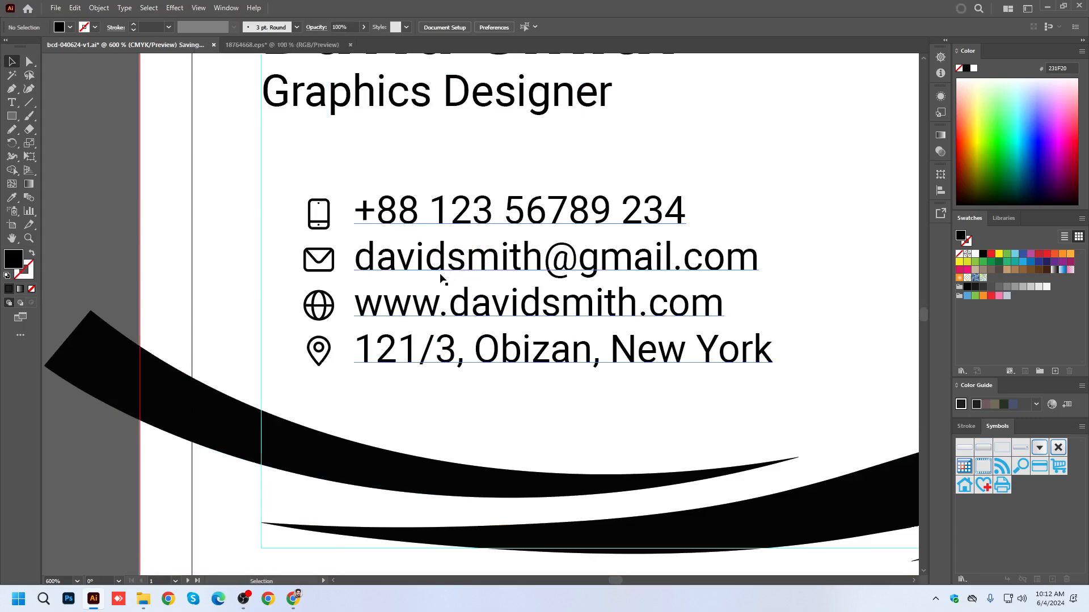
pyautogui.scroll(-2, 280, 282)
pyautogui.scroll(-1, 284, 278)
pyautogui.scroll(1, 318, 275)
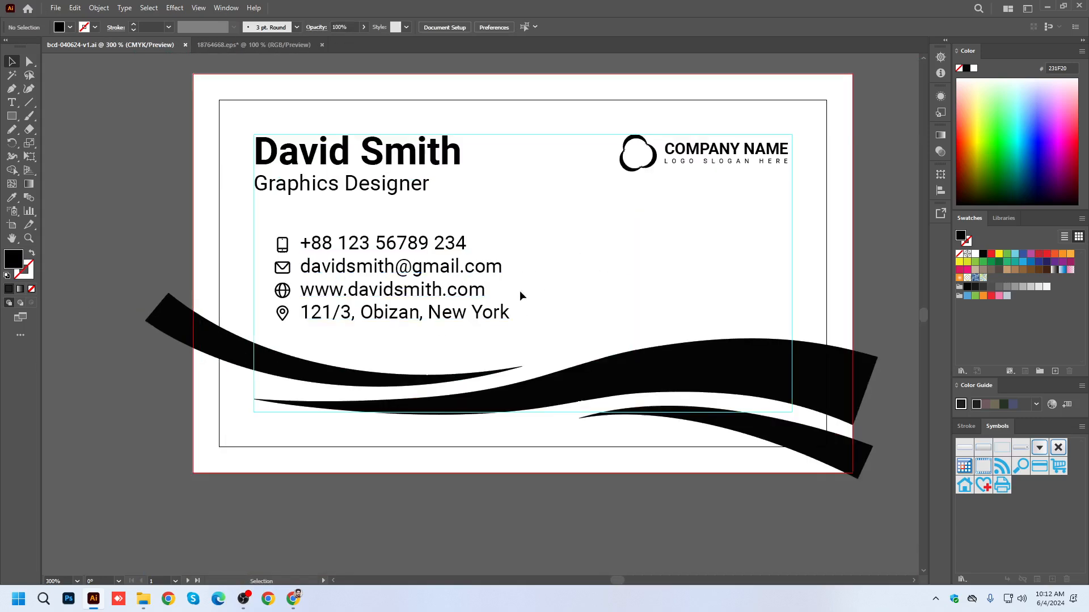
# Set the contact details text to 7 pt.
pyautogui.click(385, 276)
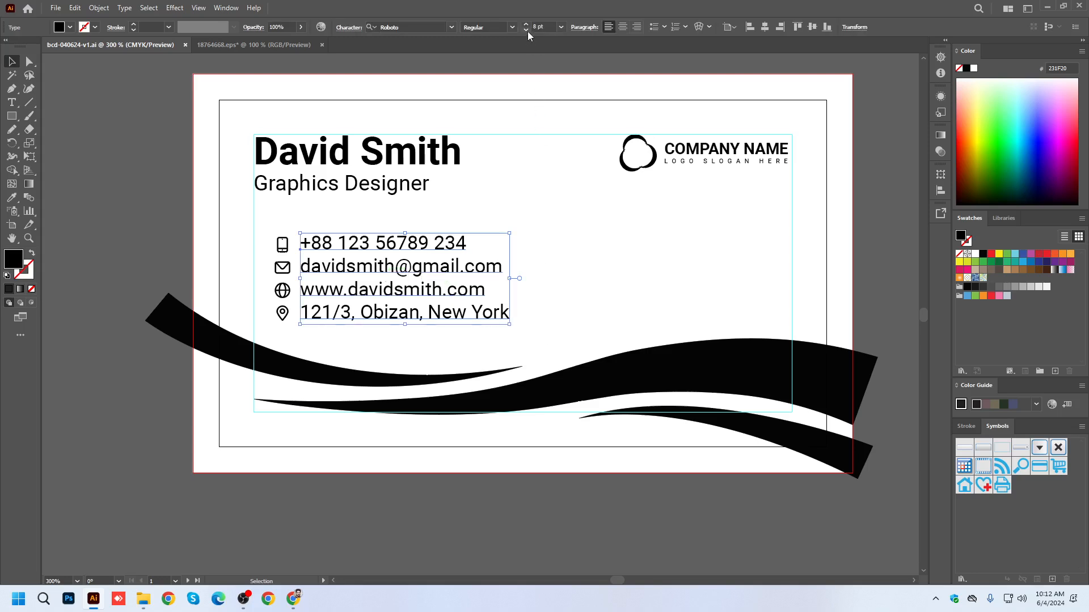
pyautogui.click(359, 517)
pyautogui.scroll(-3, 436, 466)
pyautogui.scroll(-1, 471, 485)
pyautogui.scroll(1, 470, 487)
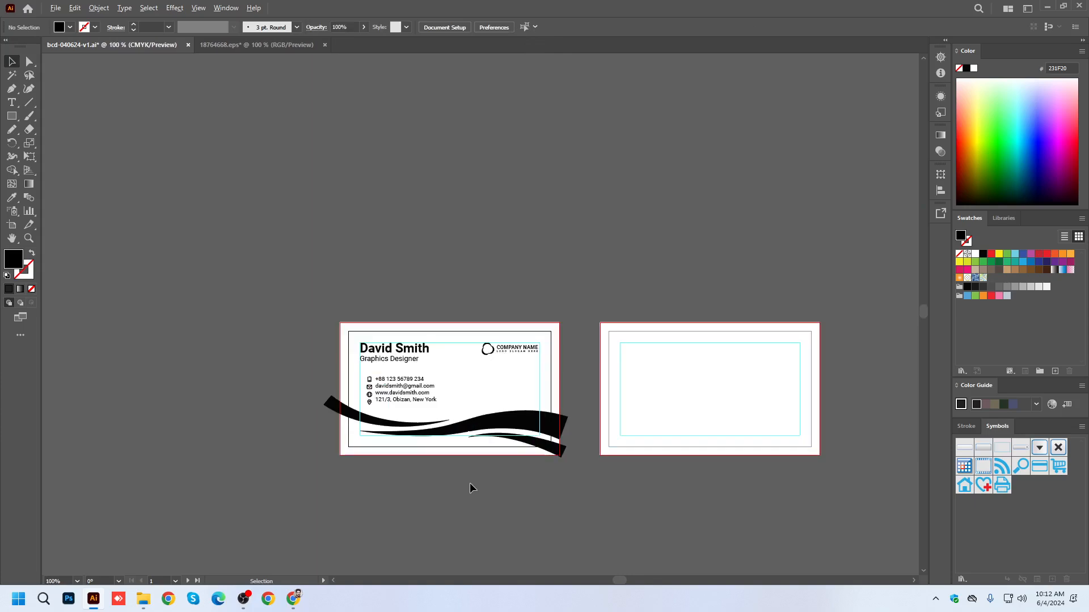
# Undo and redo the contact text size change to compare both sizes at 100% zoom.
pyautogui.hotkey('ctrl', 'z')
pyautogui.click(473, 503)
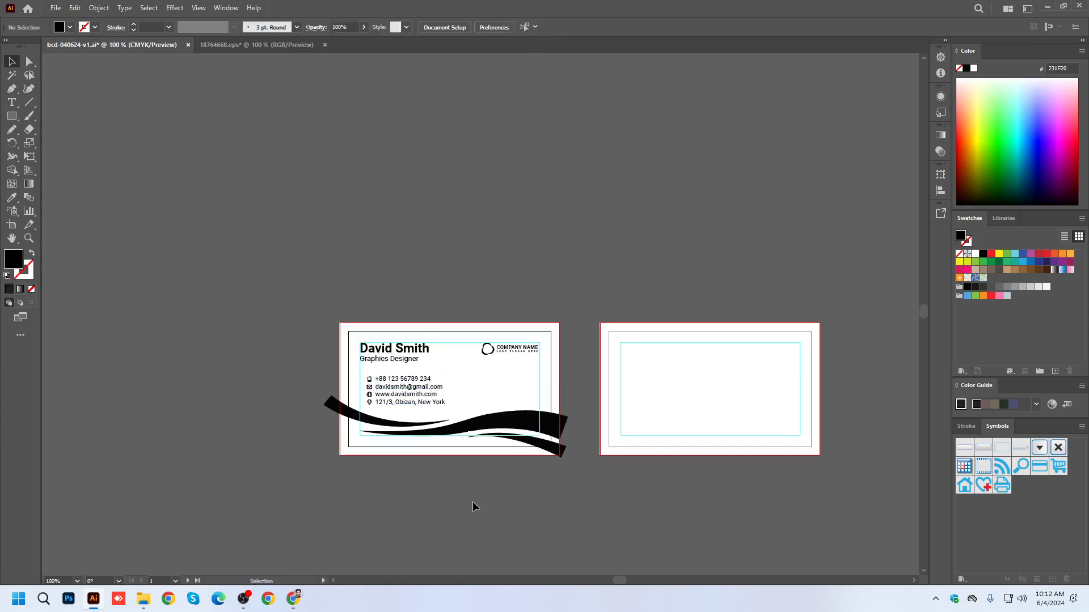
pyautogui.hotkey('ctrl', 'z')
pyautogui.hotkey('ctrl', 'shift', 'z')
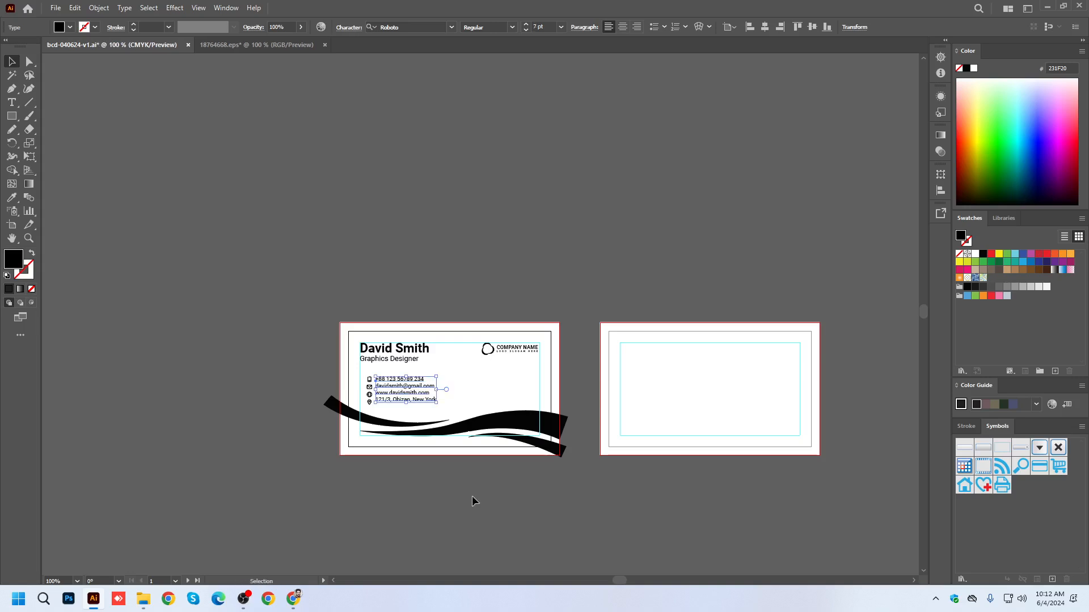
pyautogui.click(464, 476)
pyautogui.scroll(-1, 463, 475)
pyautogui.scroll(1, 463, 475)
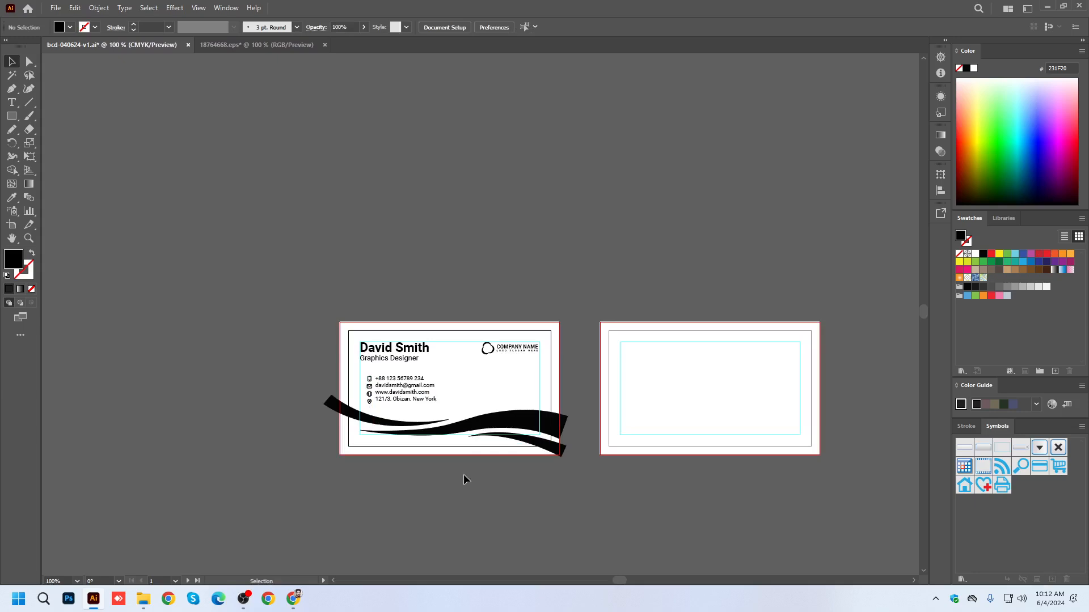
pyautogui.hotkey('ctrl', '1')
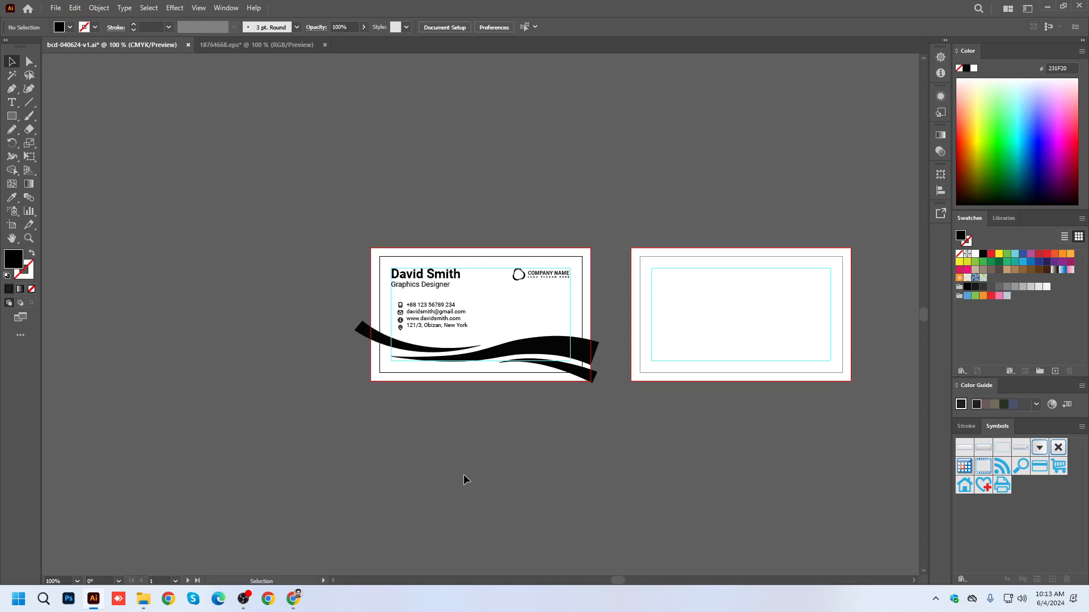
# Set the contact details text to 8 pt and save the document.
pyautogui.click(443, 318)
pyautogui.click(526, 24)
pyautogui.click(579, 136)
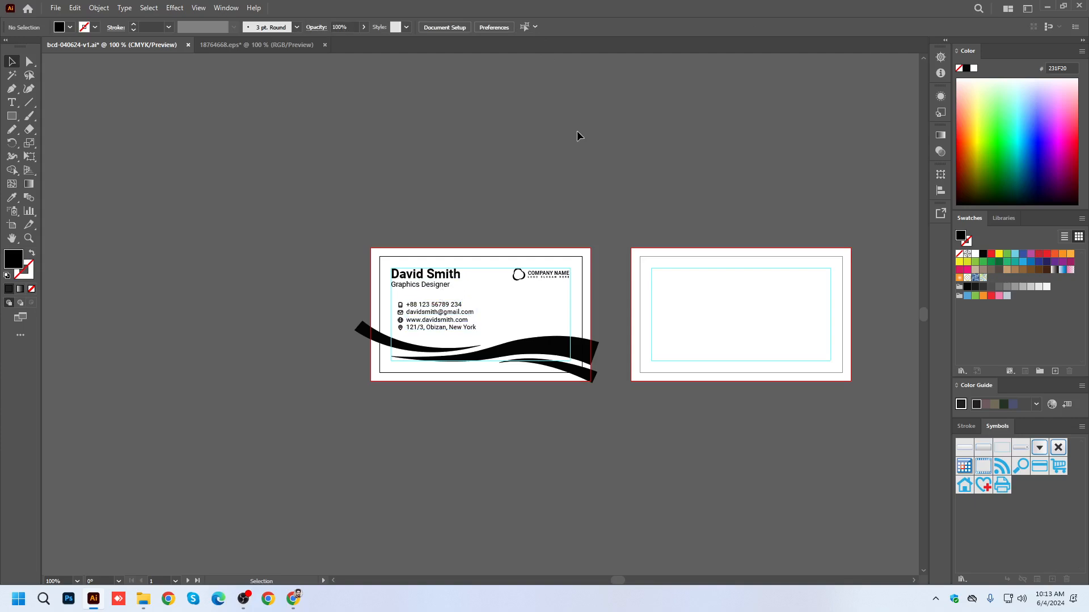
pyautogui.press('a')
pyautogui.hotkey('ctrl', 's')
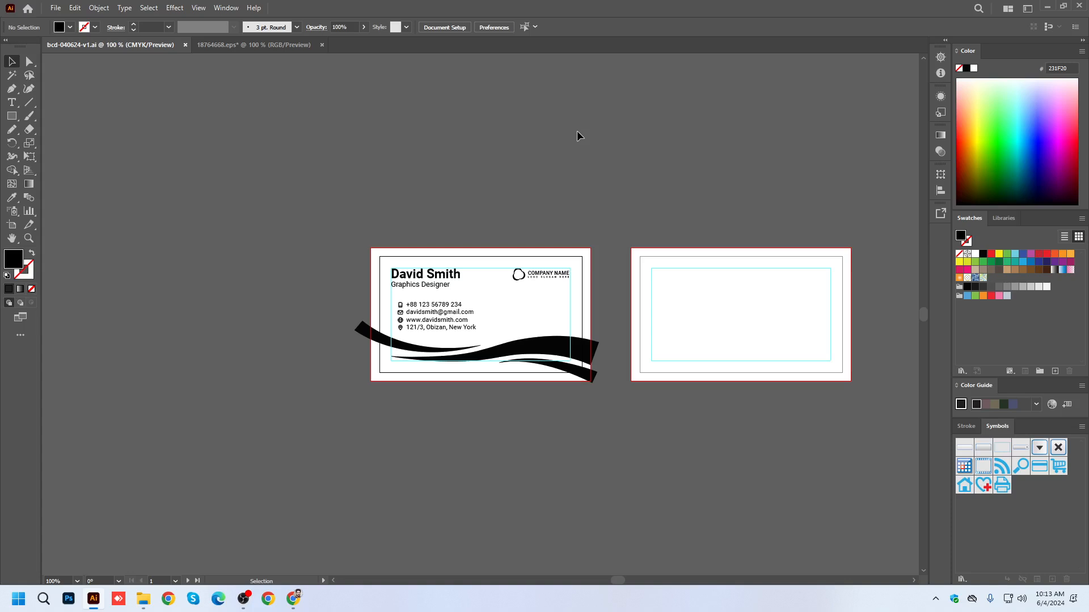
# Select the large middle wave crossing the lower part of the front card.
pyautogui.scroll(1, 539, 296)
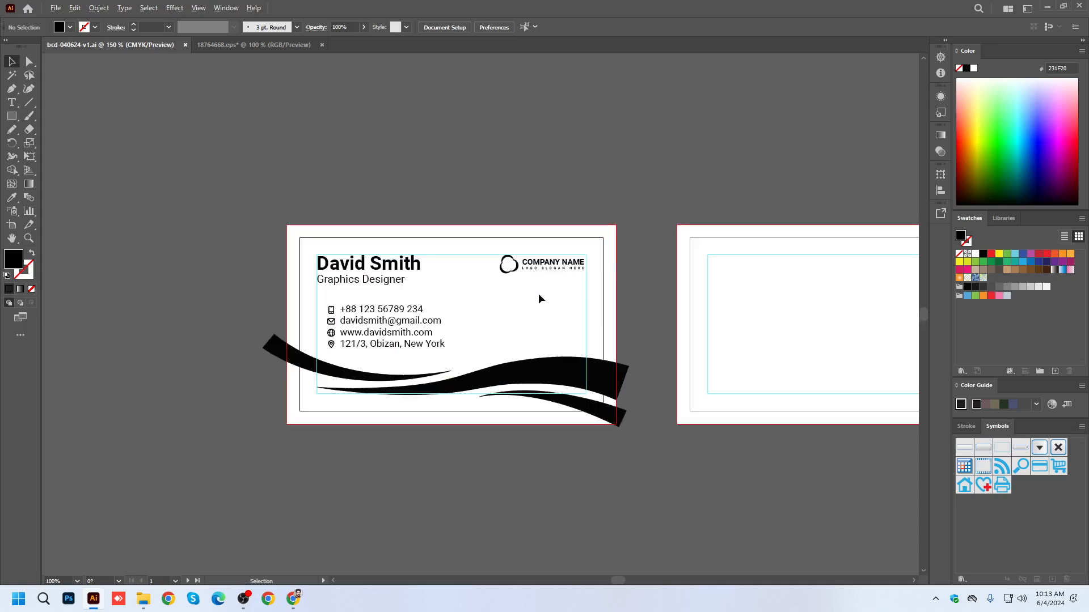
pyautogui.moveTo(557, 315); pyautogui.dragTo(490, 258)
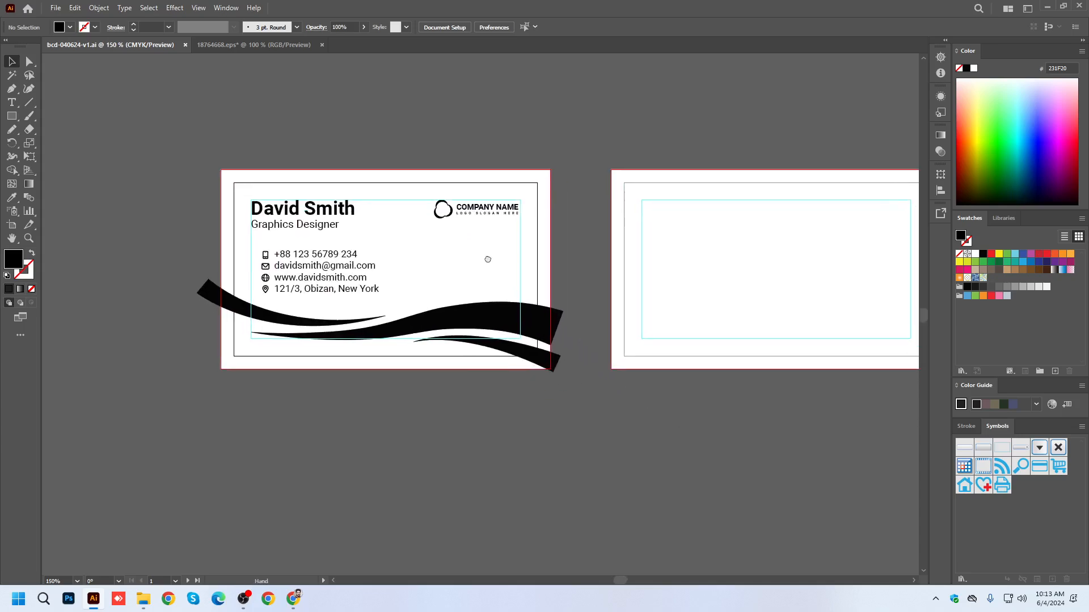
pyautogui.click(511, 316)
pyautogui.click(23, 269)
pyautogui.click(32, 290)
pyautogui.hotkey('ctrl', 'z')
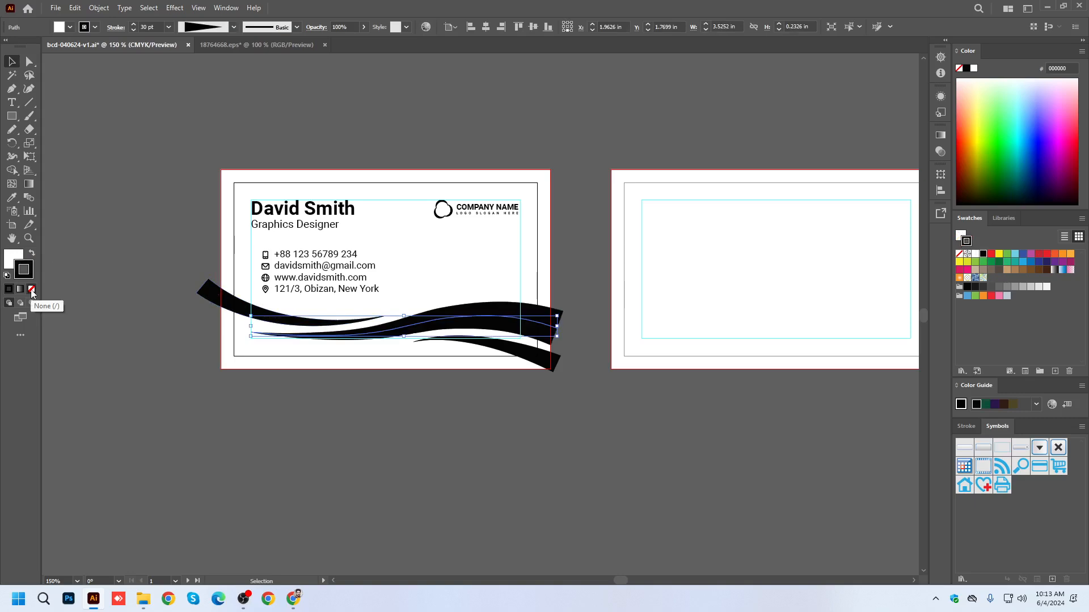
# Expand the appearance of the large middle wave on the front card and ungroup the resulting shapes.
pyautogui.click(99, 7)
pyautogui.click(136, 168)
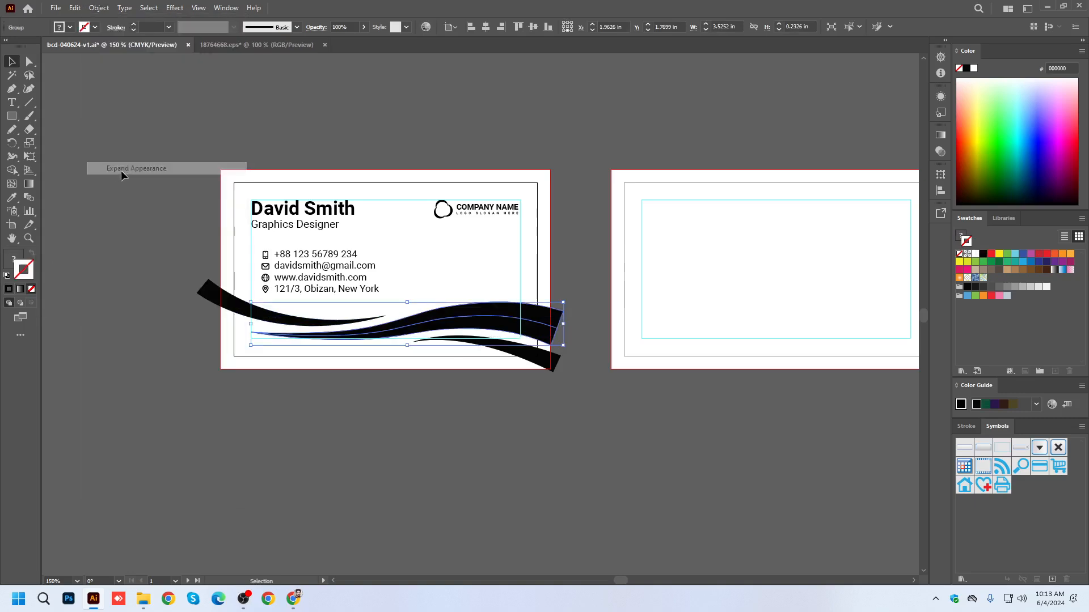
pyautogui.rightClick(440, 315)
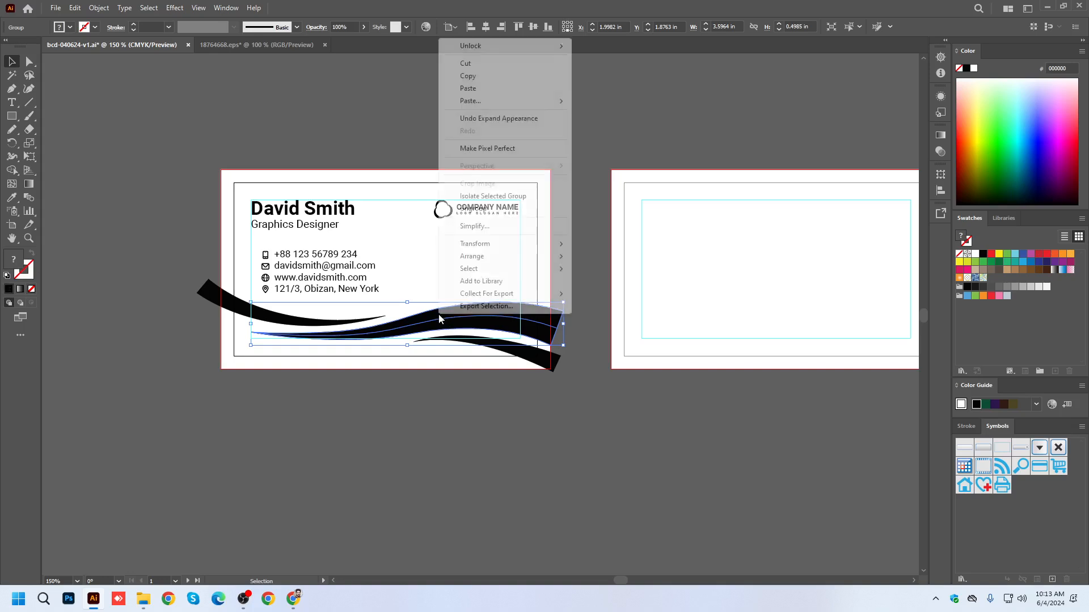
pyautogui.click(484, 209)
pyautogui.moveTo(506, 322); pyautogui.dragTo(508, 445)
pyautogui.hotkey('ctrl', 'z')
# Remove the leftover path beneath the middle wave, cutting the black shape first and pasting it back in place.
pyautogui.press('a')
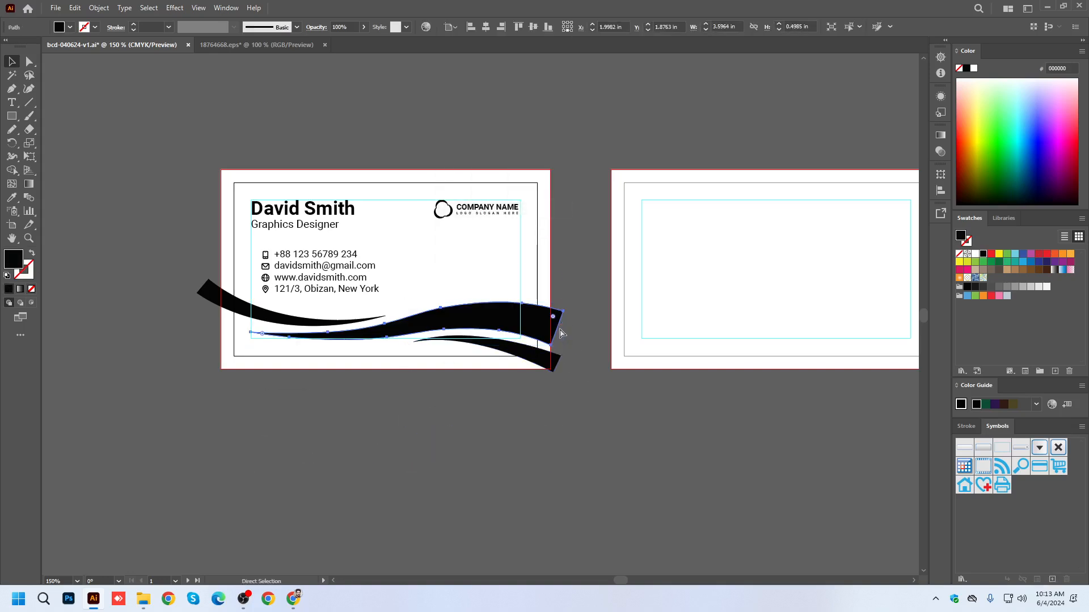
pyautogui.hotkey('ctrl', 'x')
pyautogui.click(557, 329)
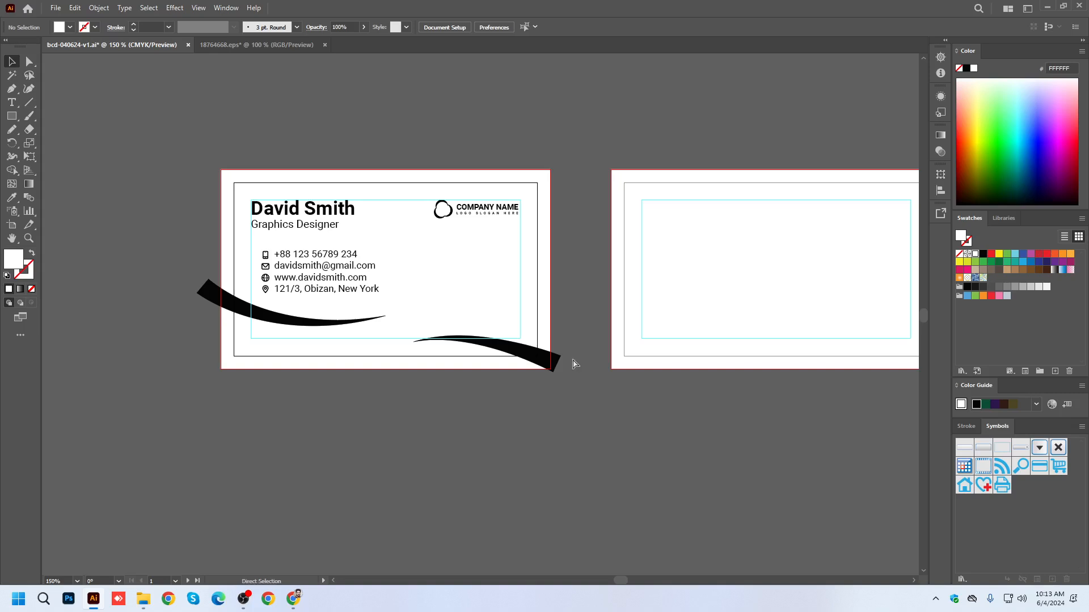
pyautogui.hotkey('ctrl', 'b')
pyautogui.click(569, 428)
pyautogui.click(548, 360)
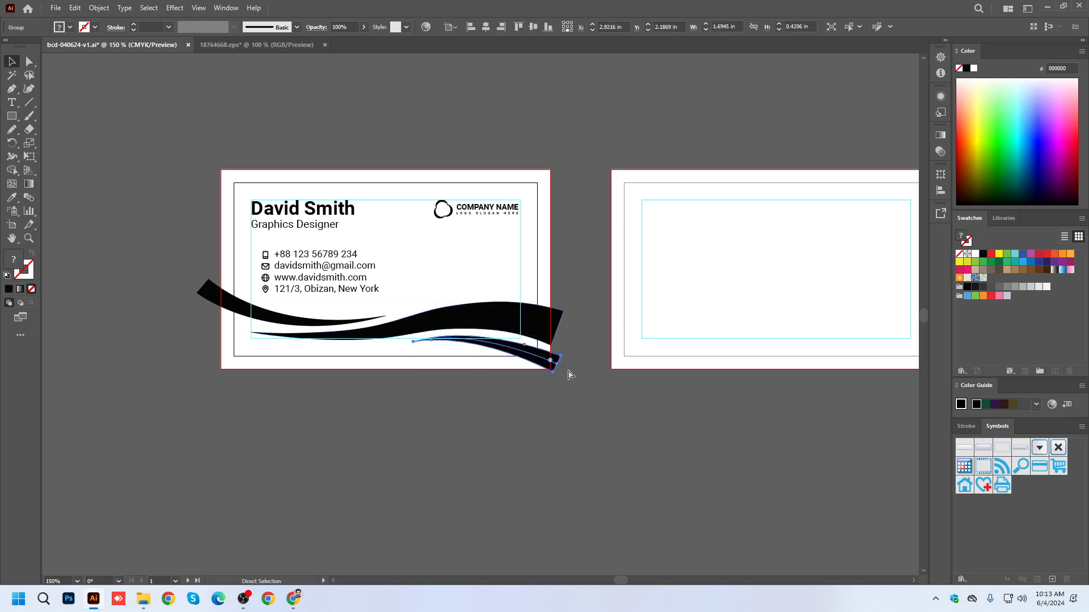
pyautogui.hotkey('ctrl', 'x')
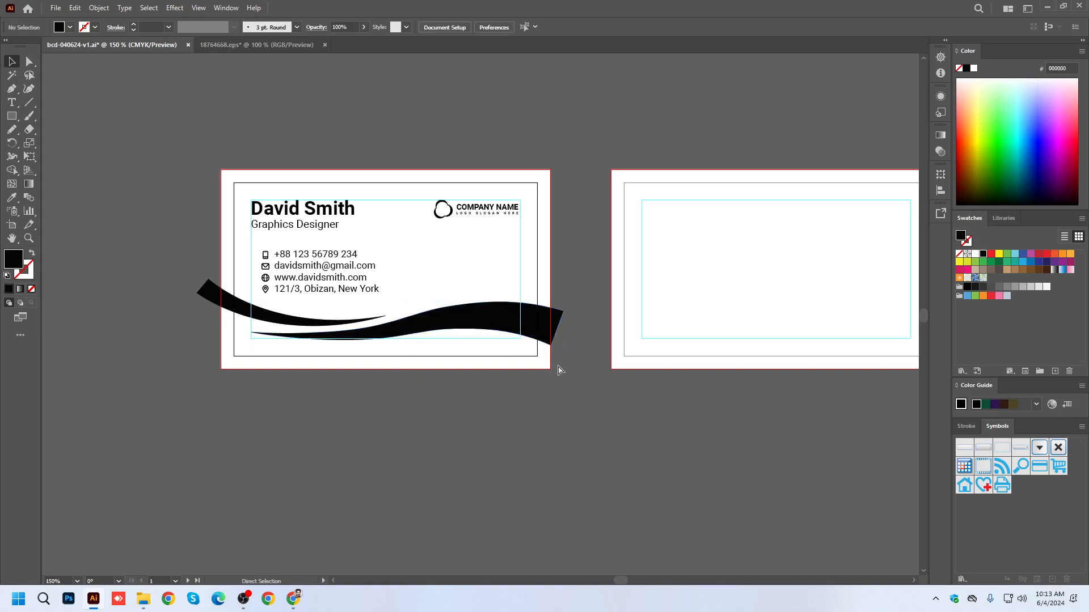
pyautogui.hotkey('ctrl', 'b')
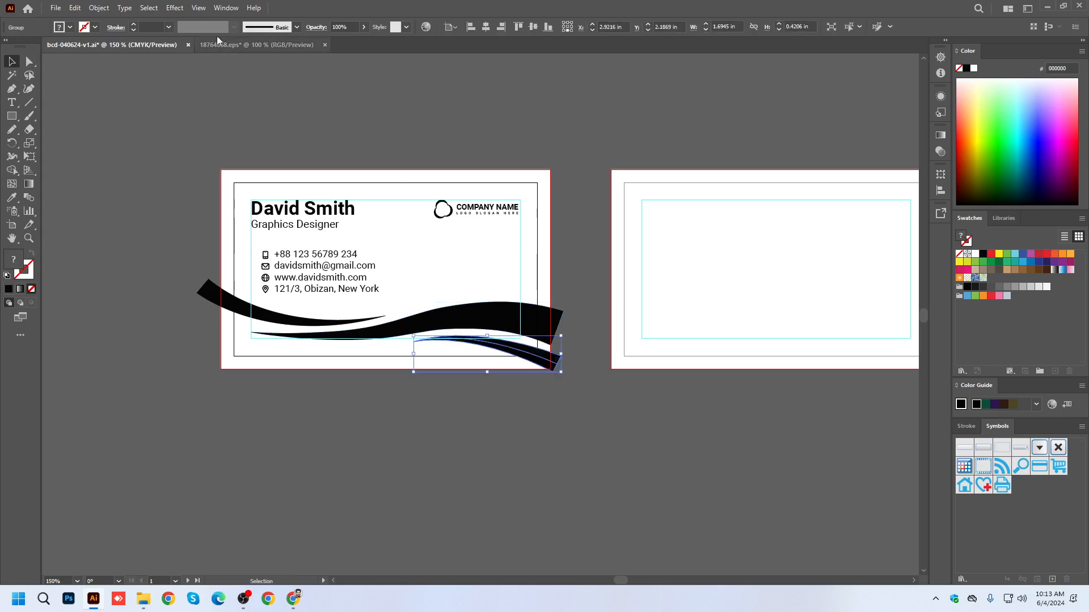
pyautogui.click(104, 8)
pyautogui.click(695, 478)
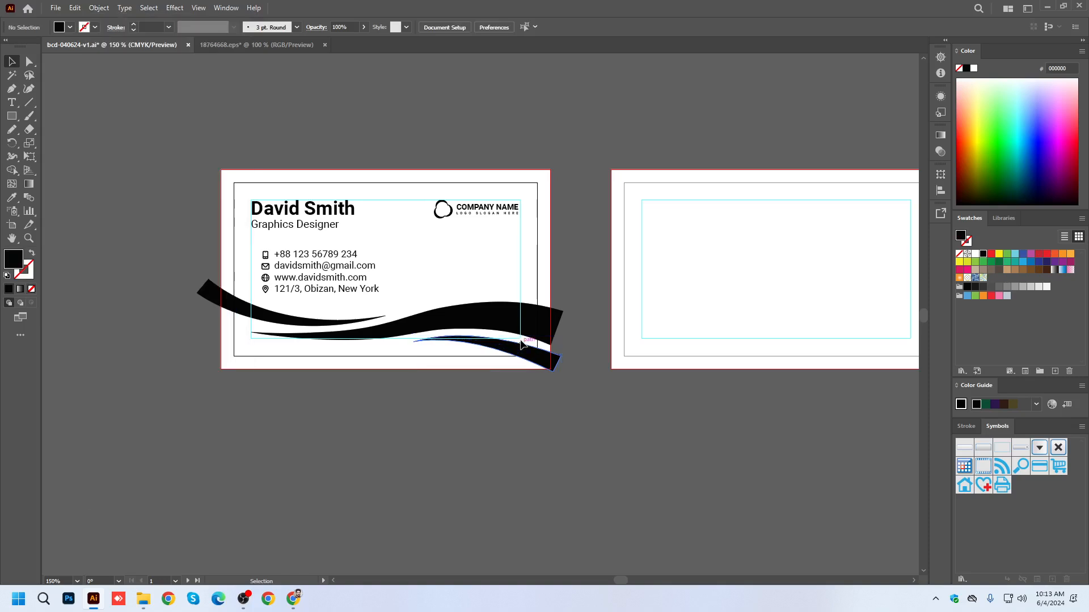
# Ungroup the small wave at the front card's lower right corner and remove its leftover path, keeping the black shape in place.
pyautogui.rightClick(560, 373)
pyautogui.click(571, 252)
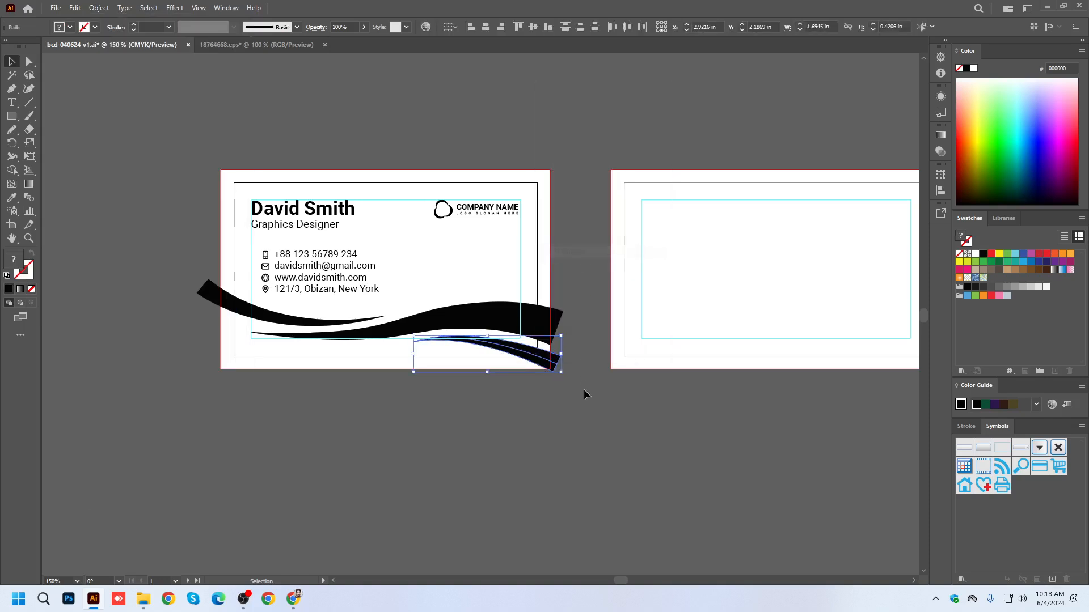
pyautogui.press('Delete')
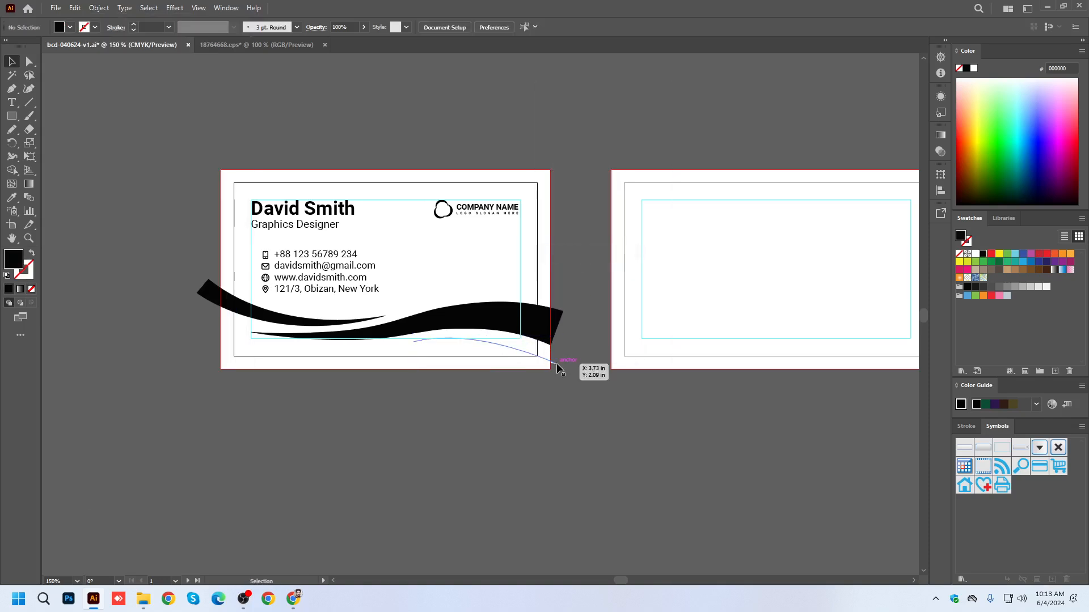
pyautogui.hotkey('ctrl', 'z')
pyautogui.click(535, 450)
# Ungroup the wave at the front card's left edge and remove its leftover white path, keeping the black shape in place.
pyautogui.rightClick(236, 305)
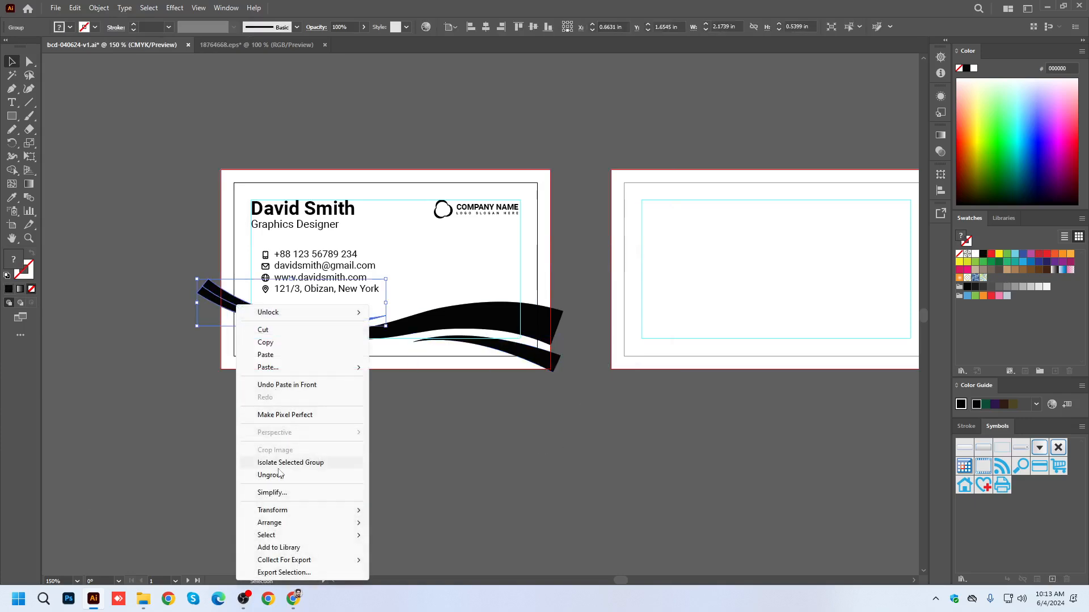
pyautogui.click(248, 473)
pyautogui.click(207, 329)
pyautogui.click(205, 292)
pyautogui.press('Delete')
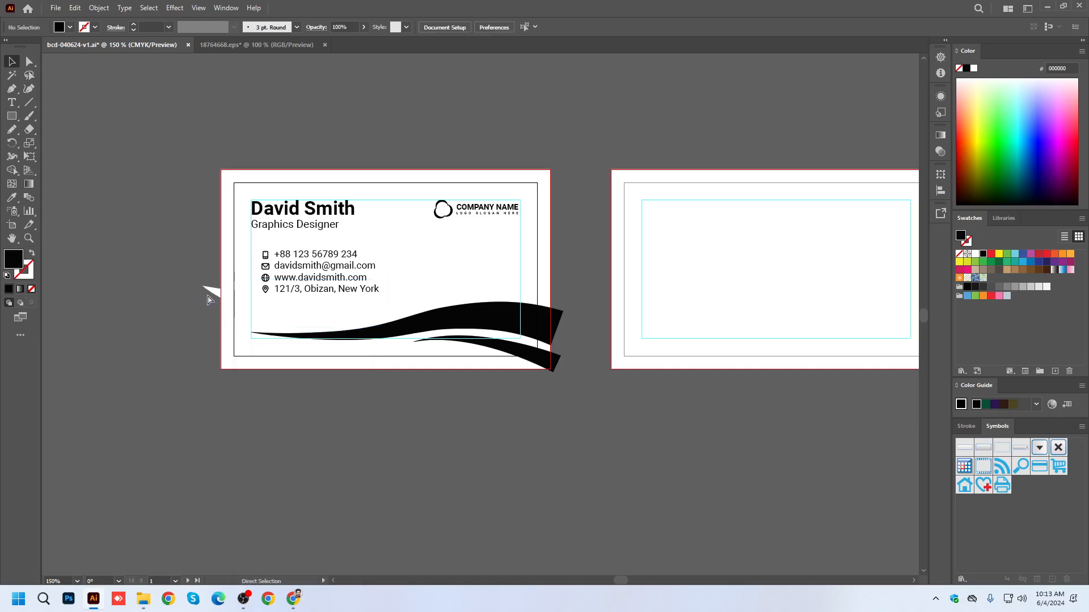
pyautogui.click(208, 291)
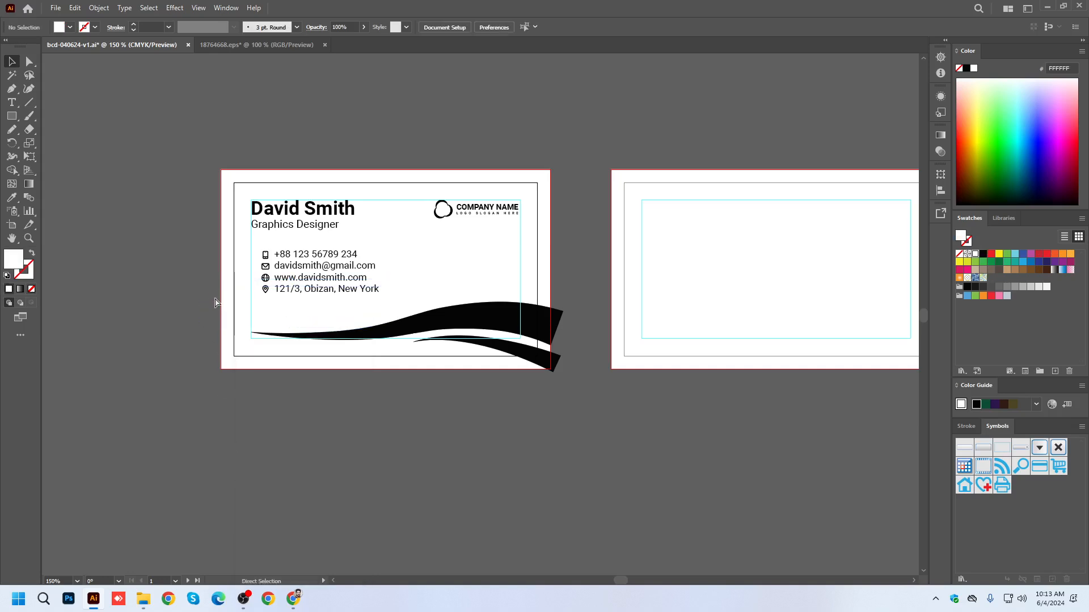
pyautogui.hotkey('ctrl', 'z')
pyautogui.click(366, 460)
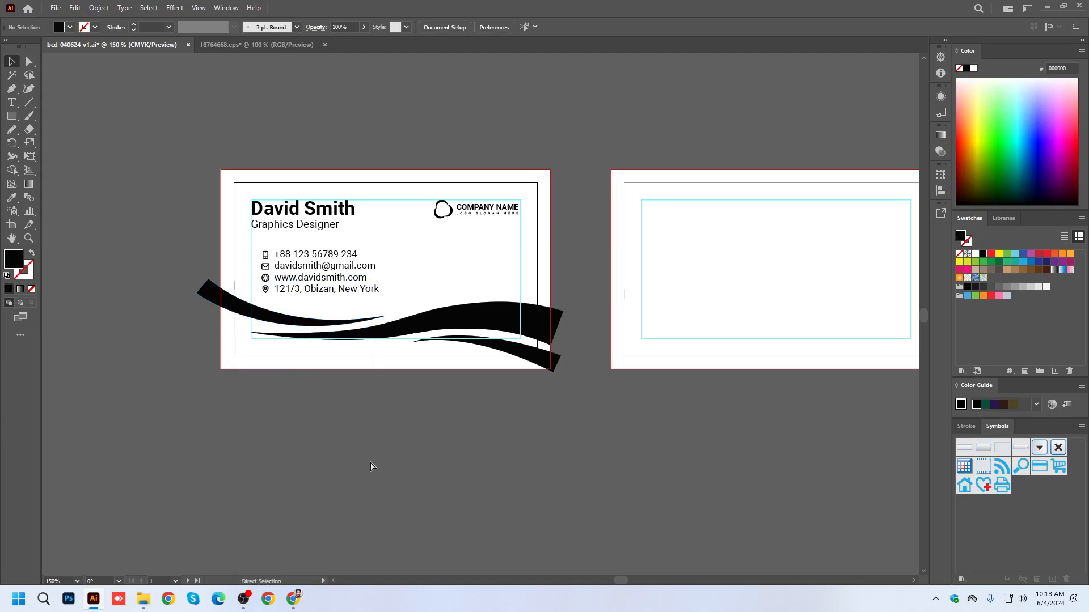
# Switch to Chrome and search Google Images for "eye catching color scheme".
pyautogui.click(483, 315)
pyautogui.hscroll(1, 567, 470)
pyautogui.click(292, 598)
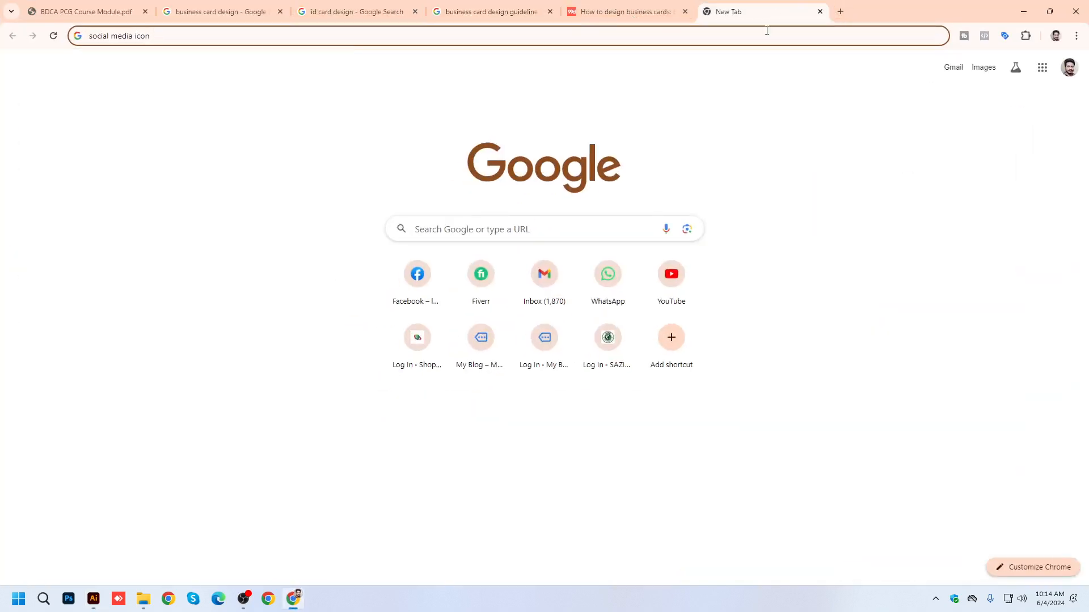
pyautogui.click(765, 40)
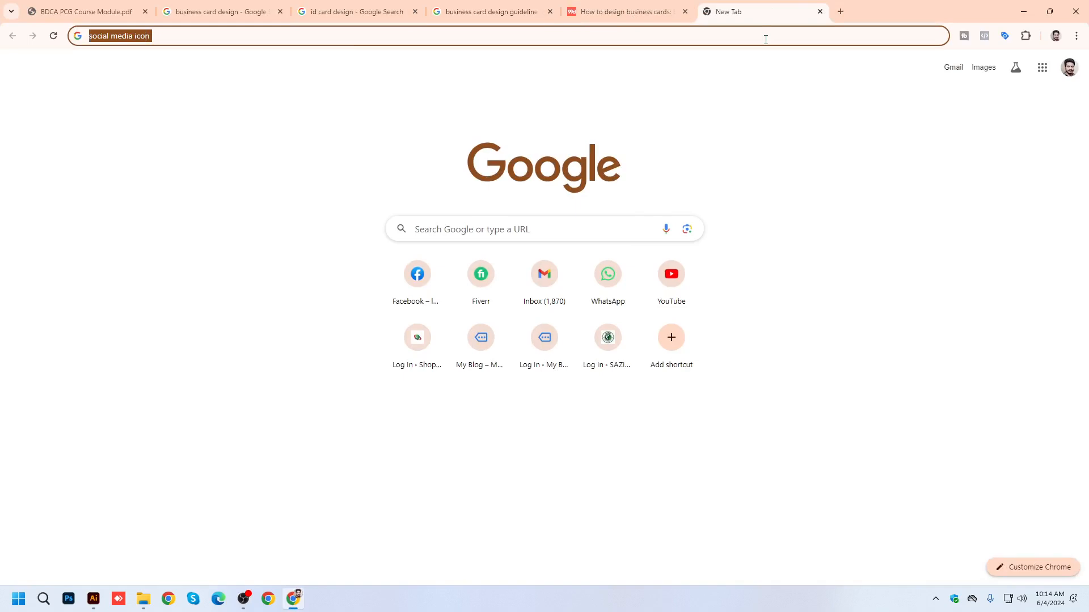
pyautogui.write('i')
pyautogui.press('BackSpace')
pyautogui.write('ey')
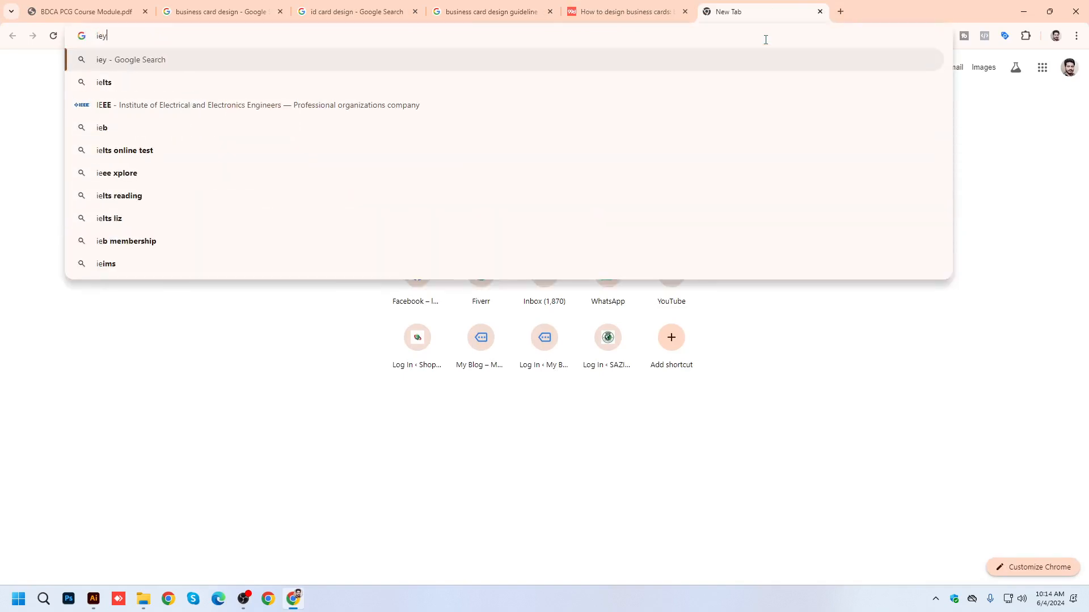
pyautogui.write('e cat')
pyautogui.write('ing ')
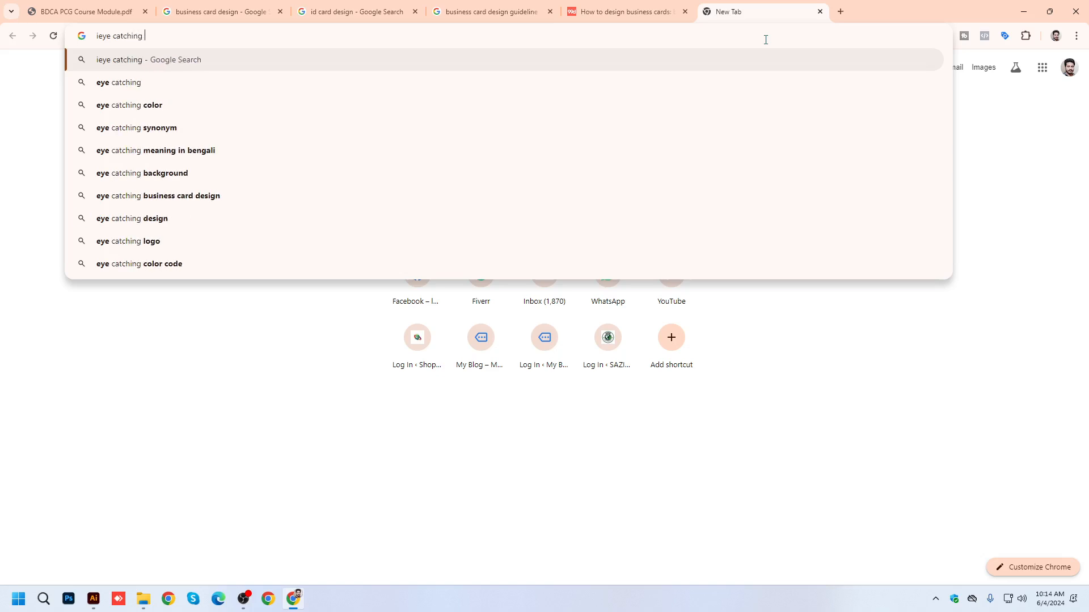
pyautogui.write('color scheme')
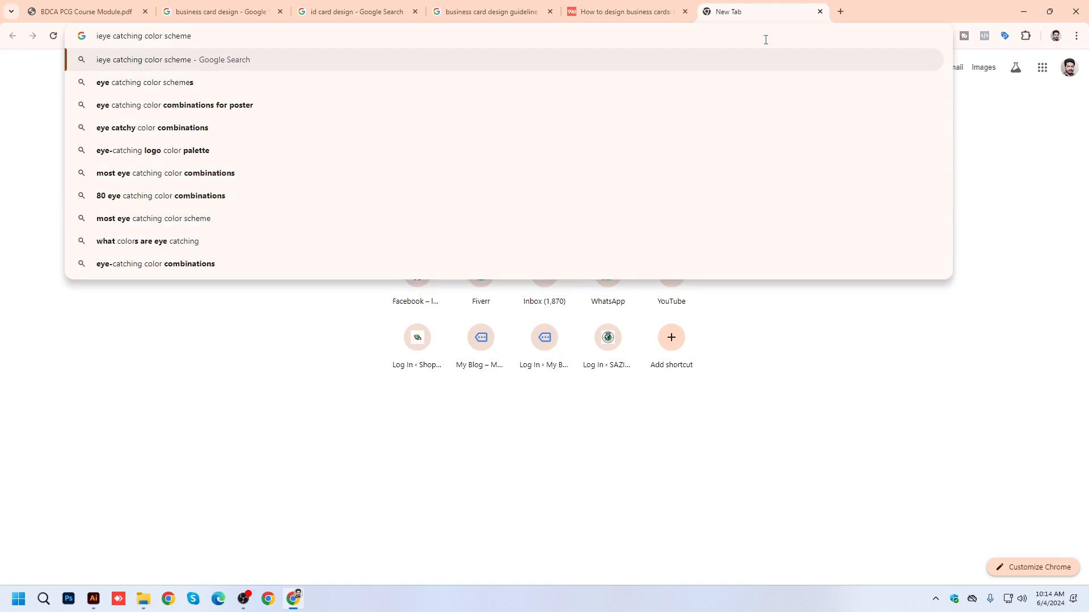
pyautogui.press('Return')
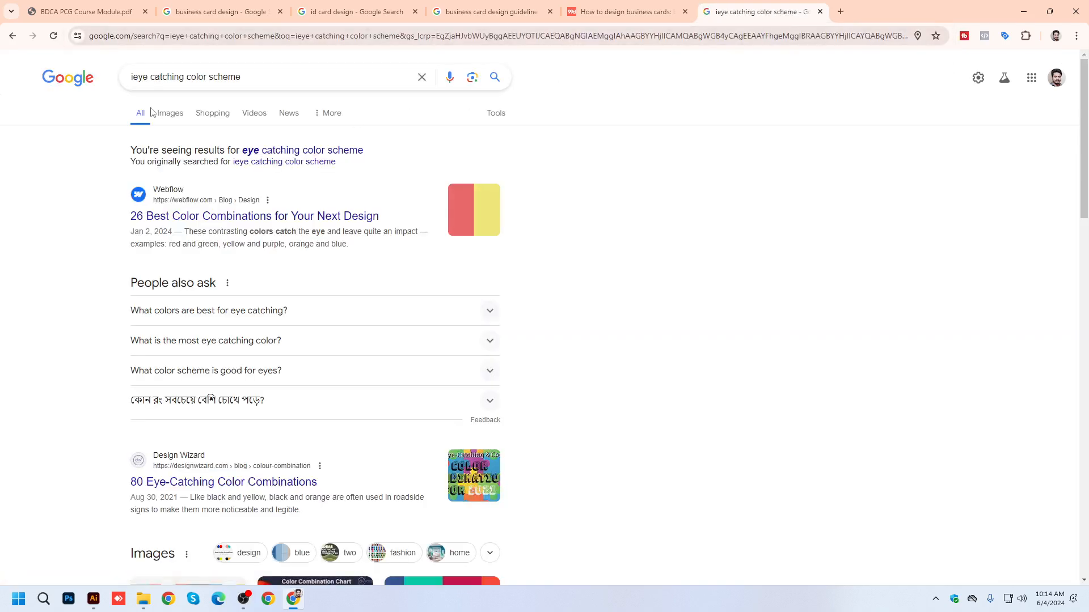
pyautogui.click(257, 151)
pyautogui.click(171, 113)
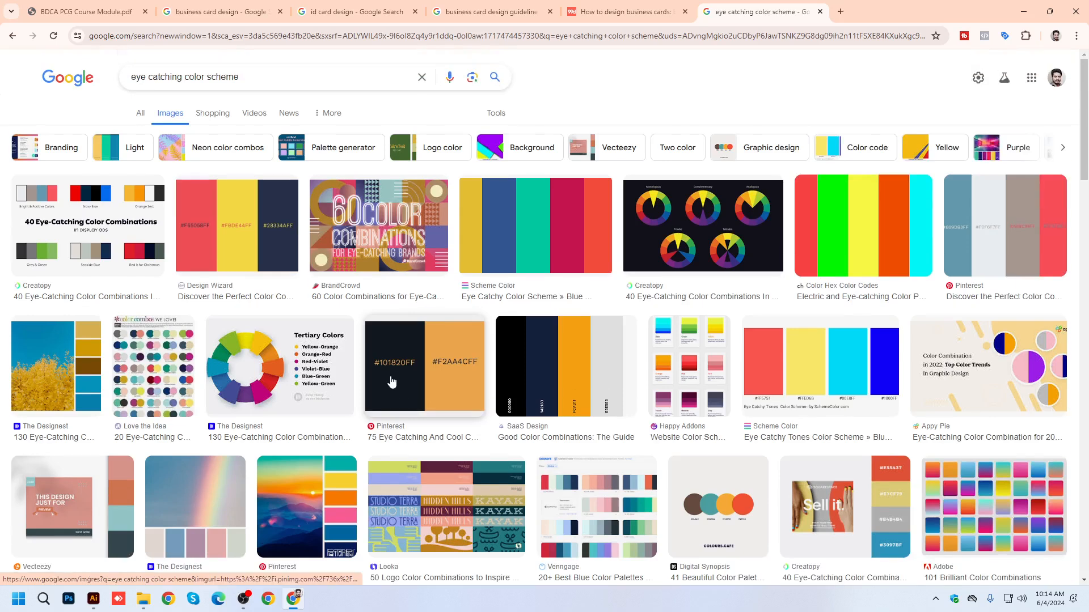
# Copy the red, yellow and navy palette image into the Illustrator document and place it above and left of the front card.
pyautogui.rightClick(242, 219)
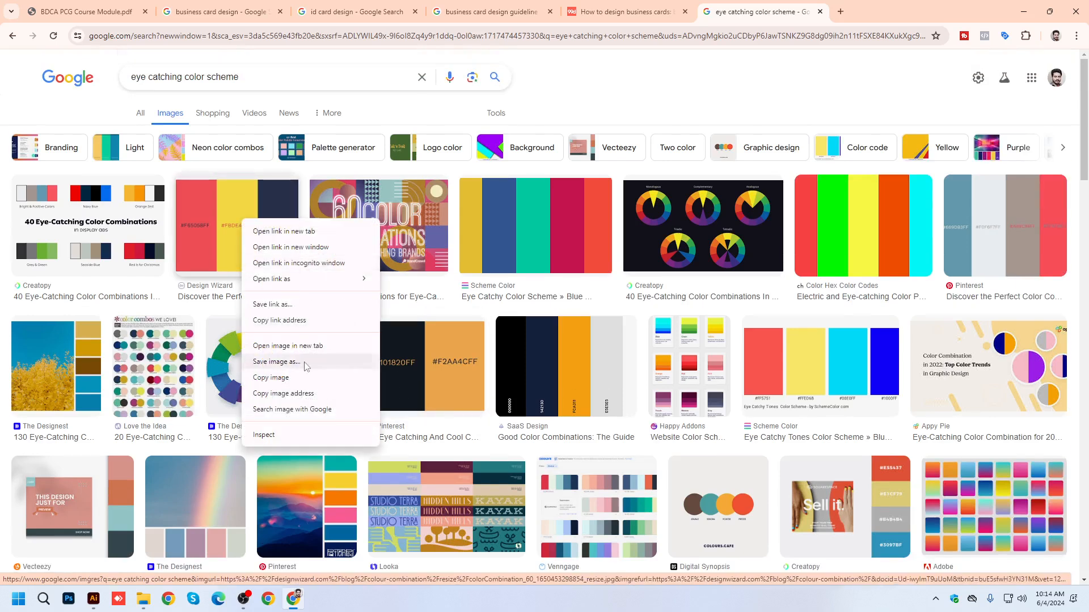
pyautogui.click(295, 377)
pyautogui.hotkey('alt', 'Tab')
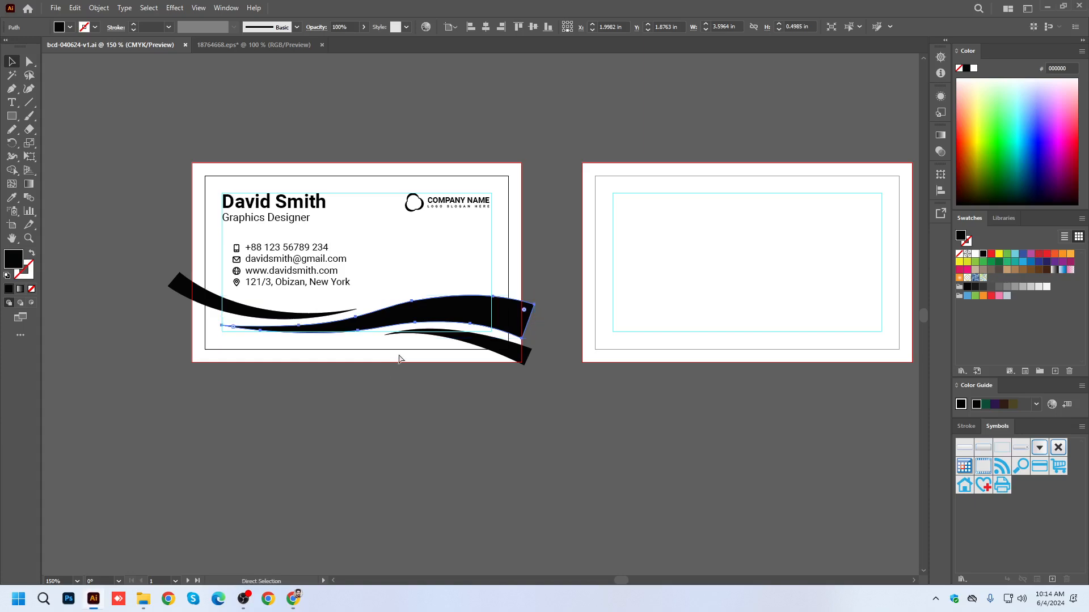
pyautogui.hotkey('ctrl', 'v')
pyautogui.hotkey('ctrl', '-')
pyautogui.hotkey('ctrl', '-')
pyautogui.moveTo(466, 331); pyautogui.dragTo(302, 207)
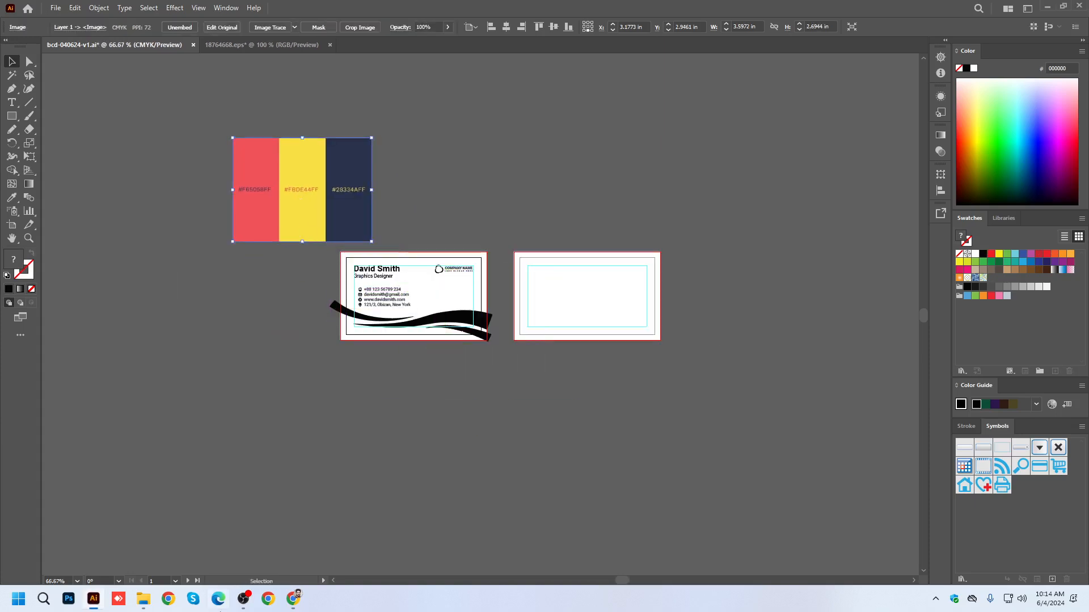
# Copy the five-color palette image from Chrome into the Illustrator document and place it above the cards, beside the three-color palette.
pyautogui.click(293, 599)
pyautogui.rightClick(518, 221)
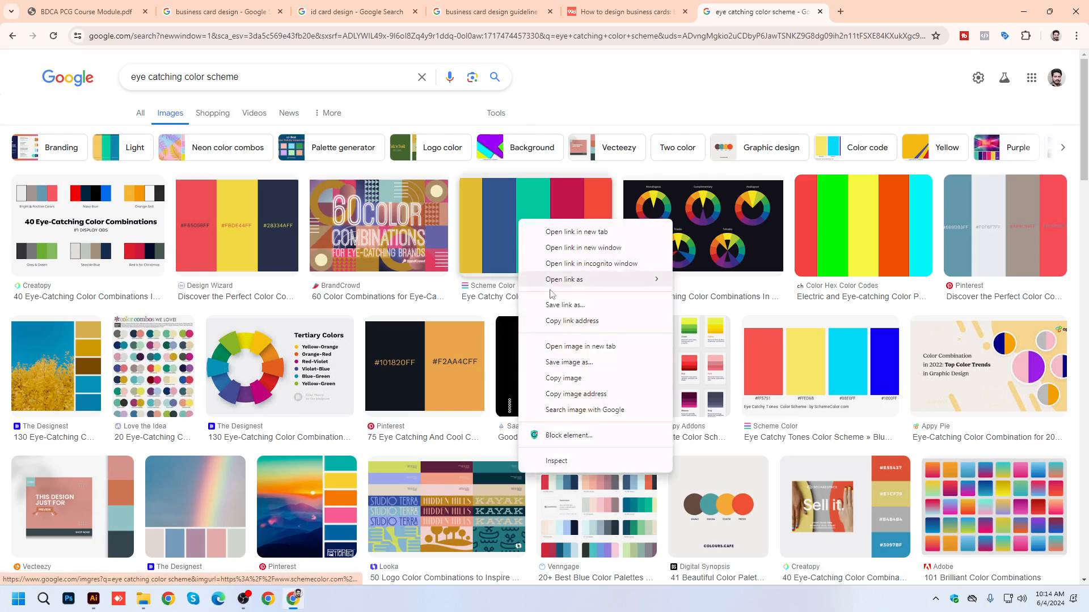
pyautogui.click(567, 378)
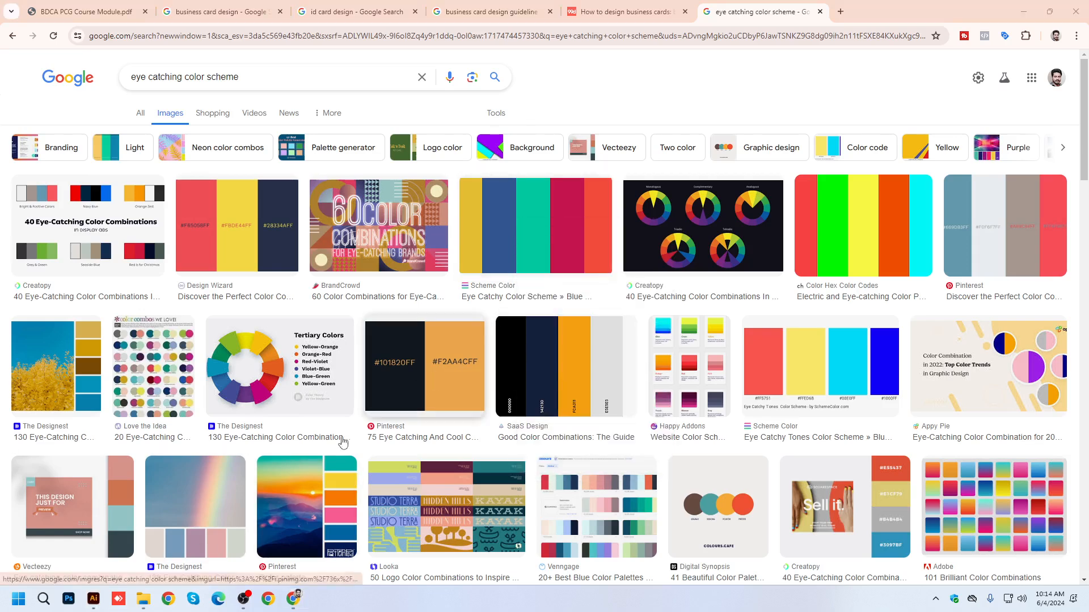
pyautogui.hotkey('alt', 'Tab')
pyautogui.hotkey('ctrl', 'v')
pyautogui.moveTo(476, 317); pyautogui.dragTo(497, 190)
pyautogui.scroll(1, 381, 209)
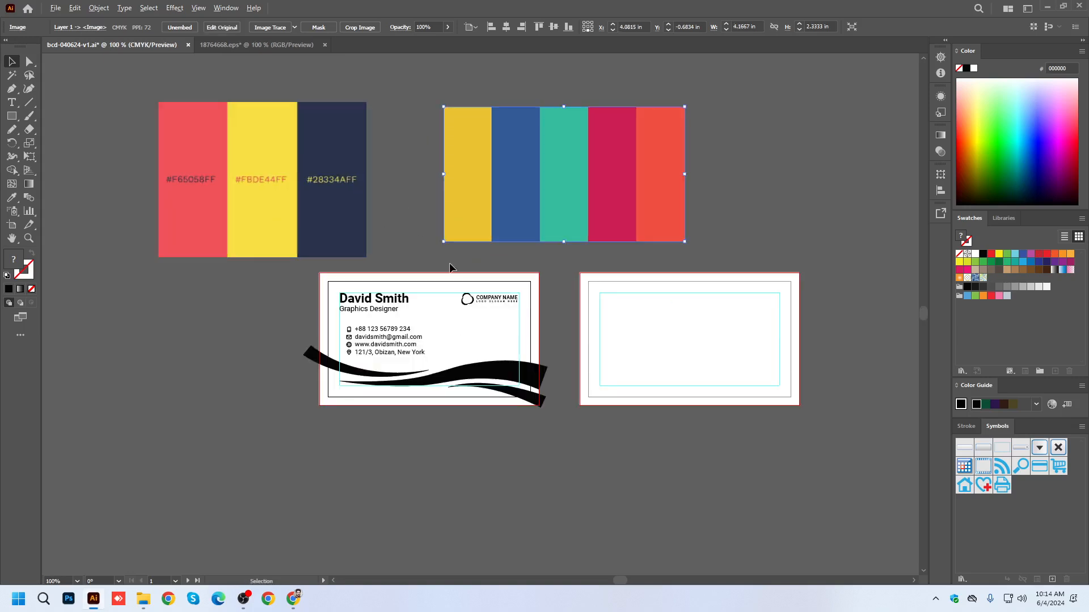
# Fill the large middle wave with the crimson sampled from the five-color palette.
pyautogui.click(497, 377)
pyautogui.press('i')
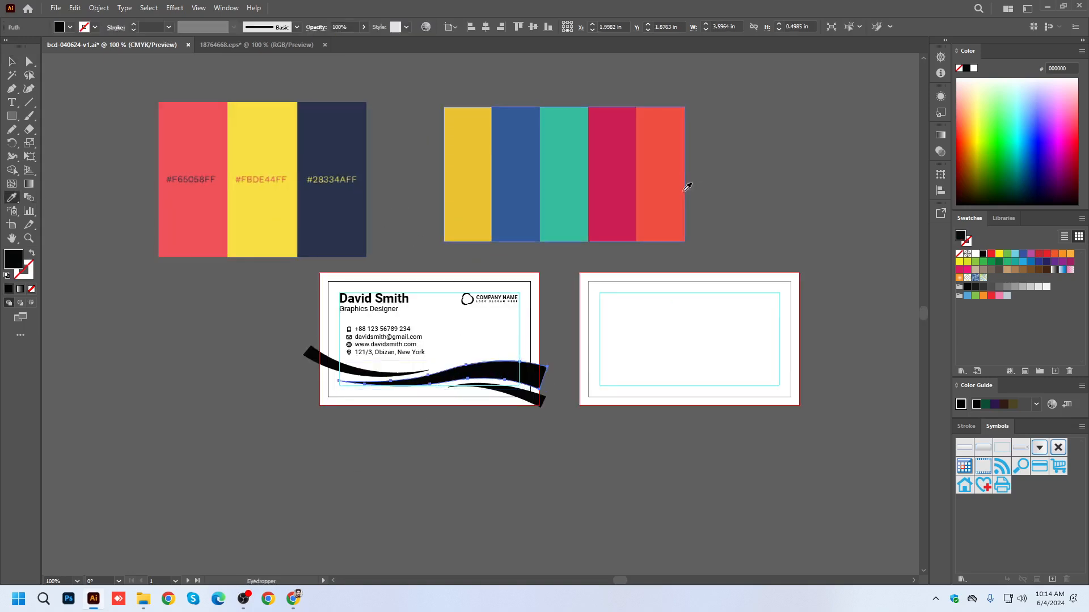
pyautogui.click(615, 142)
pyautogui.click(12, 62)
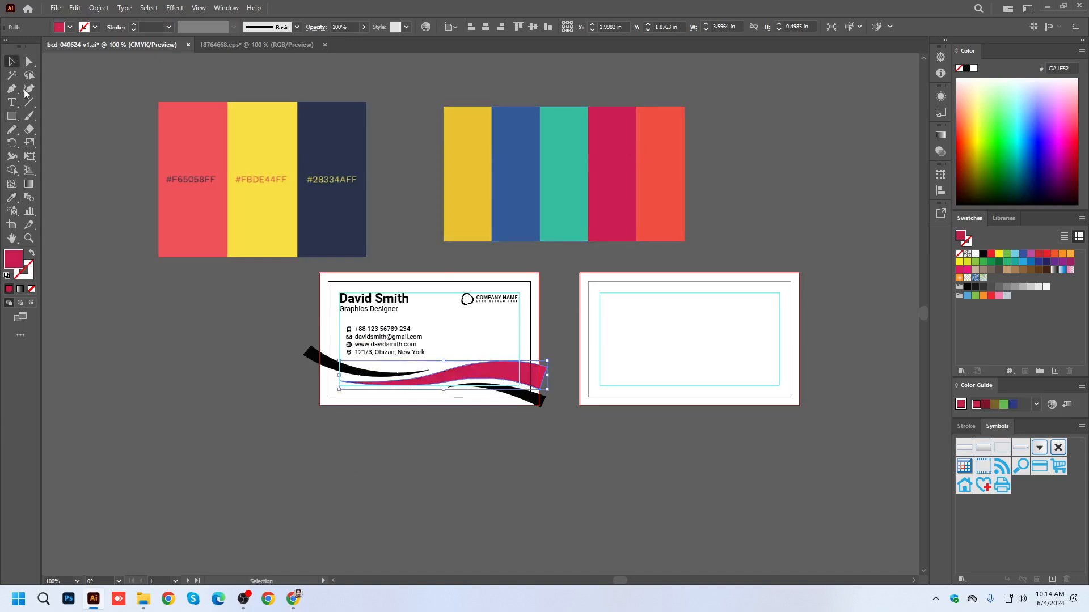
pyautogui.click(441, 430)
# Recolor the person's name on the front card with the crimson sampled from the middle wave.
pyautogui.scroll(2, 444, 298)
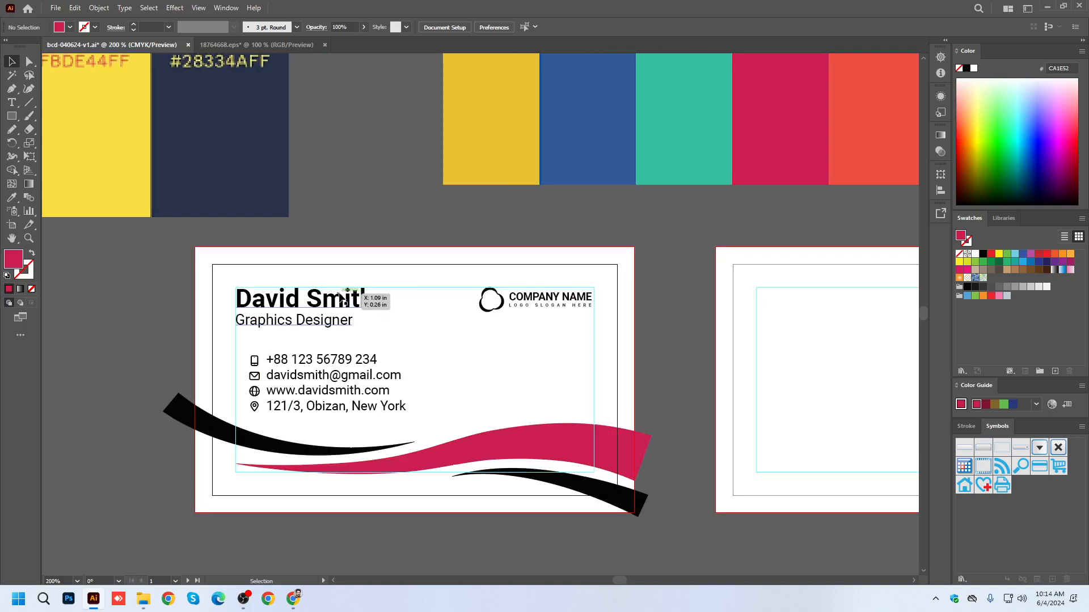
pyautogui.click(342, 301)
pyautogui.doubleClick(342, 301)
pyautogui.click(11, 198)
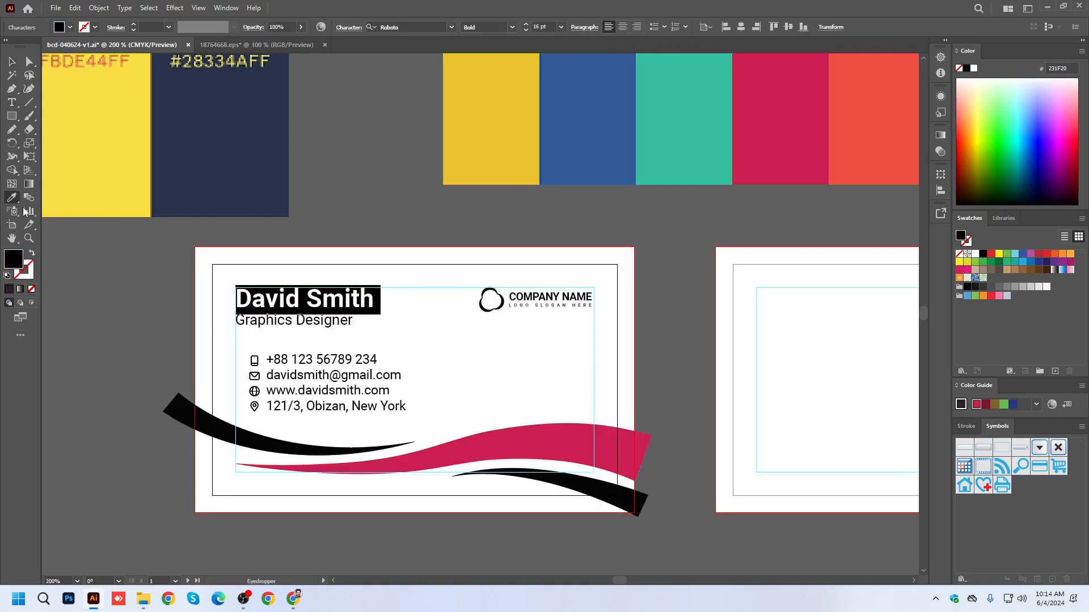
pyautogui.click(583, 448)
pyautogui.press('v')
pyautogui.click(188, 349)
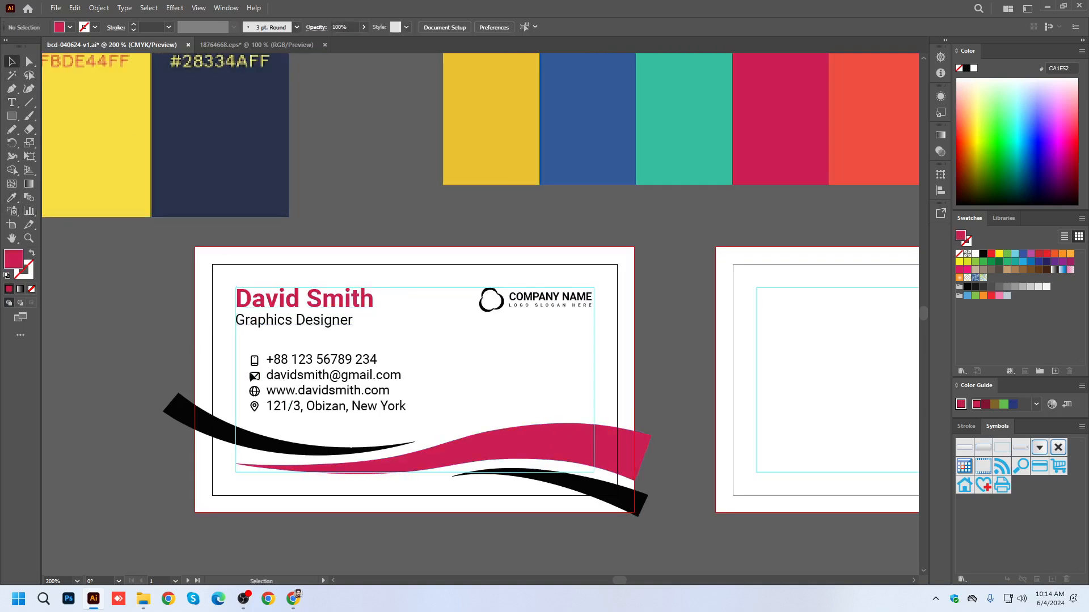
pyautogui.scroll(-1, 340, 414)
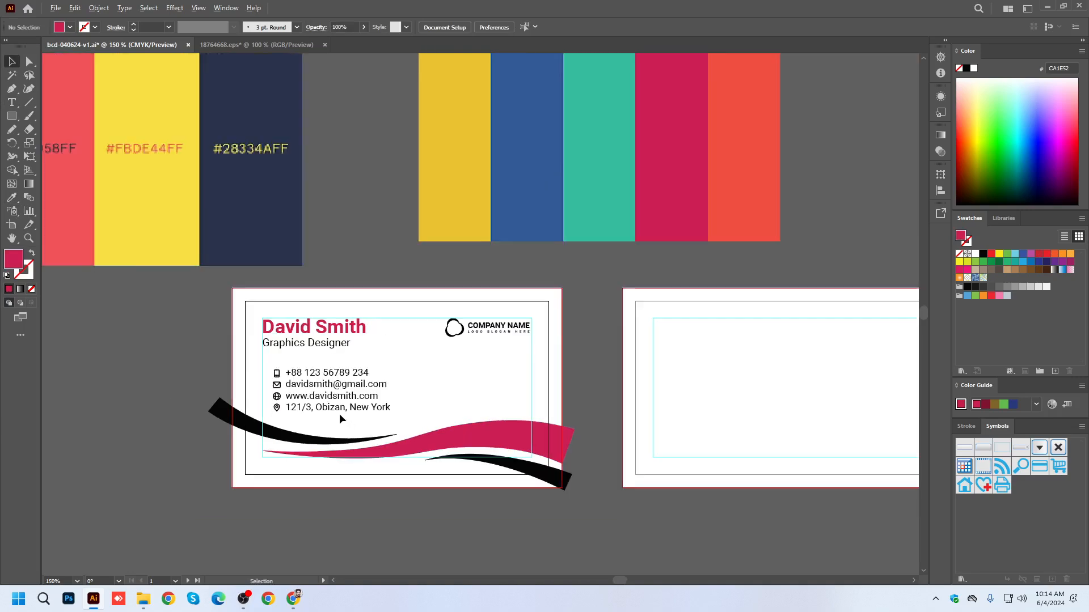
pyautogui.scroll(1, 331, 396)
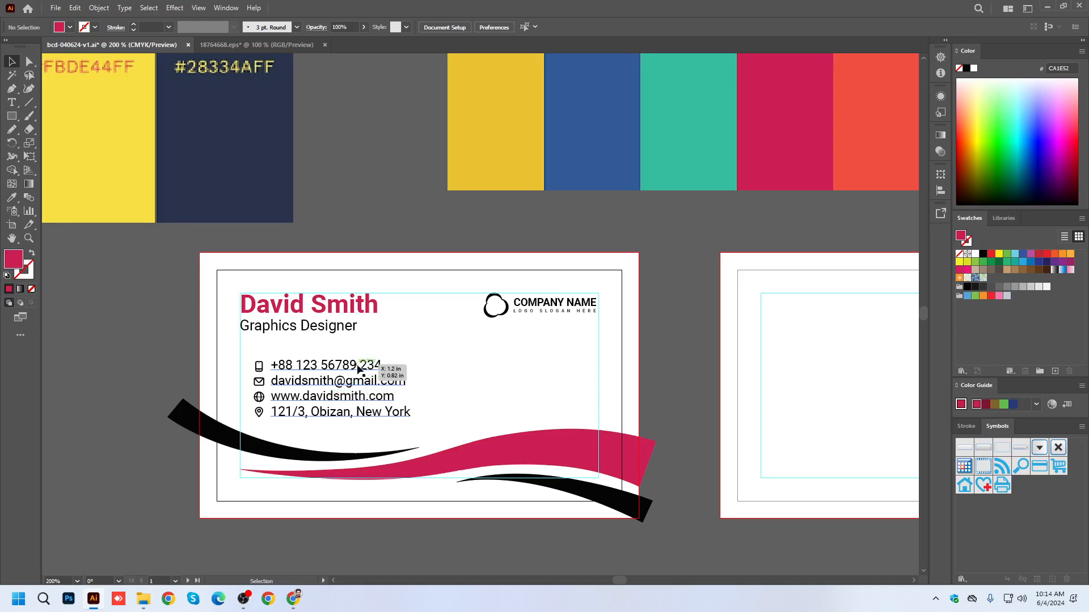
pyautogui.scroll(-2, 535, 371)
pyautogui.scroll(3, 658, 189)
pyautogui.scroll(-3, 658, 189)
pyautogui.click(11, 74)
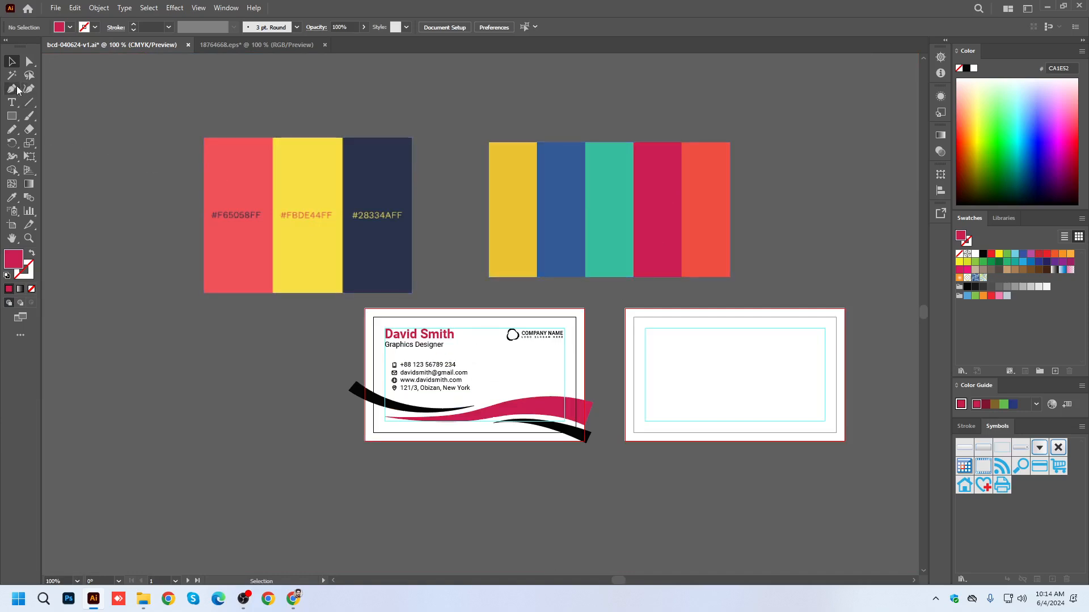
# Recolor the name and job title text and the large middle wave with the orange-red sampled from the five-color palette.
pyautogui.click(431, 334)
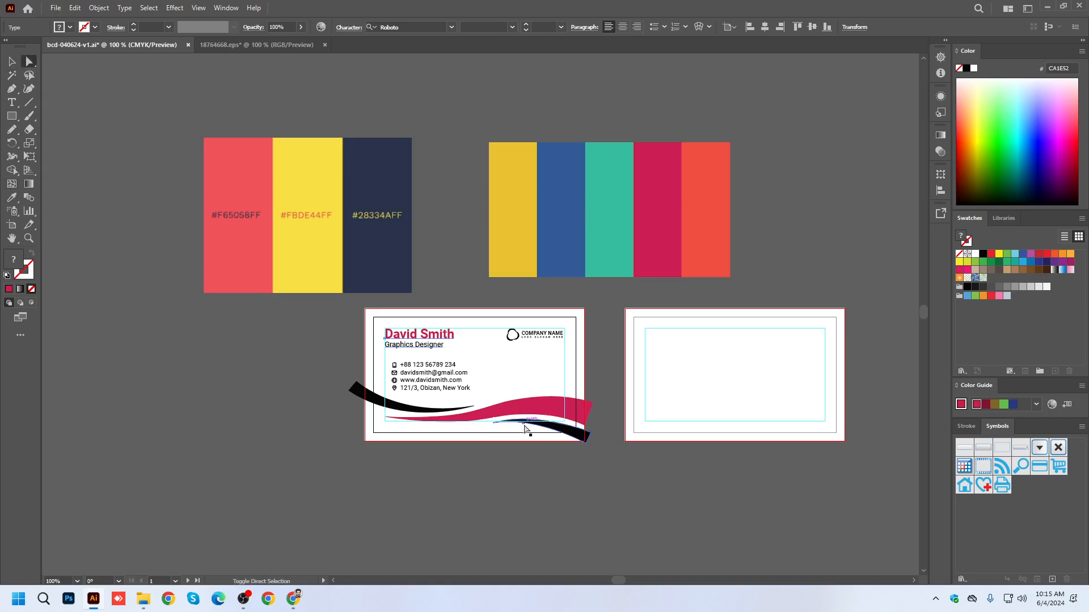
pyautogui.click(553, 408)
pyautogui.click(17, 198)
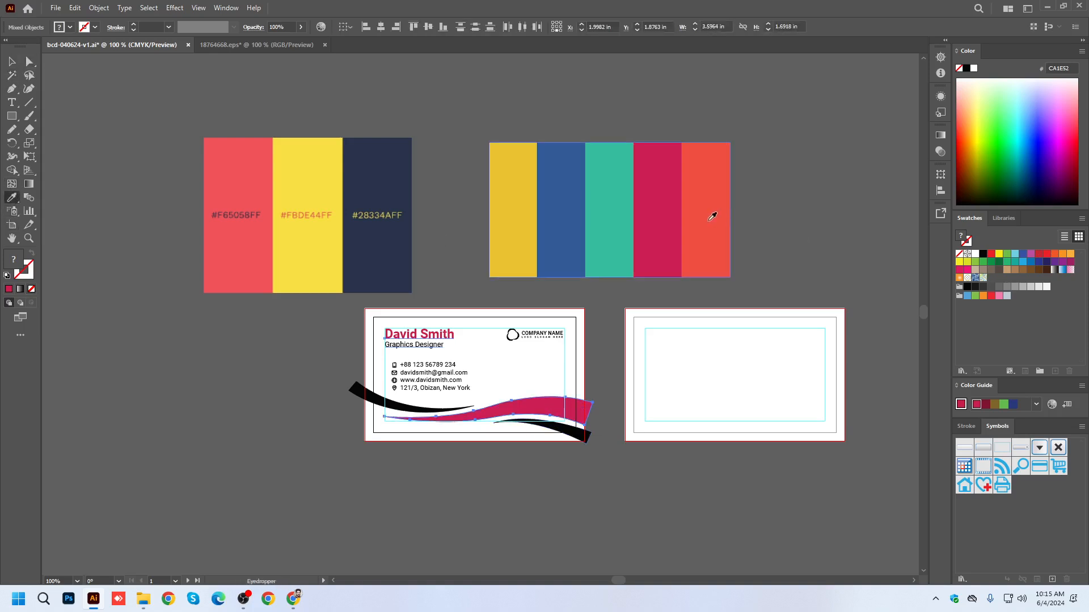
pyautogui.click(712, 214)
pyautogui.click(12, 61)
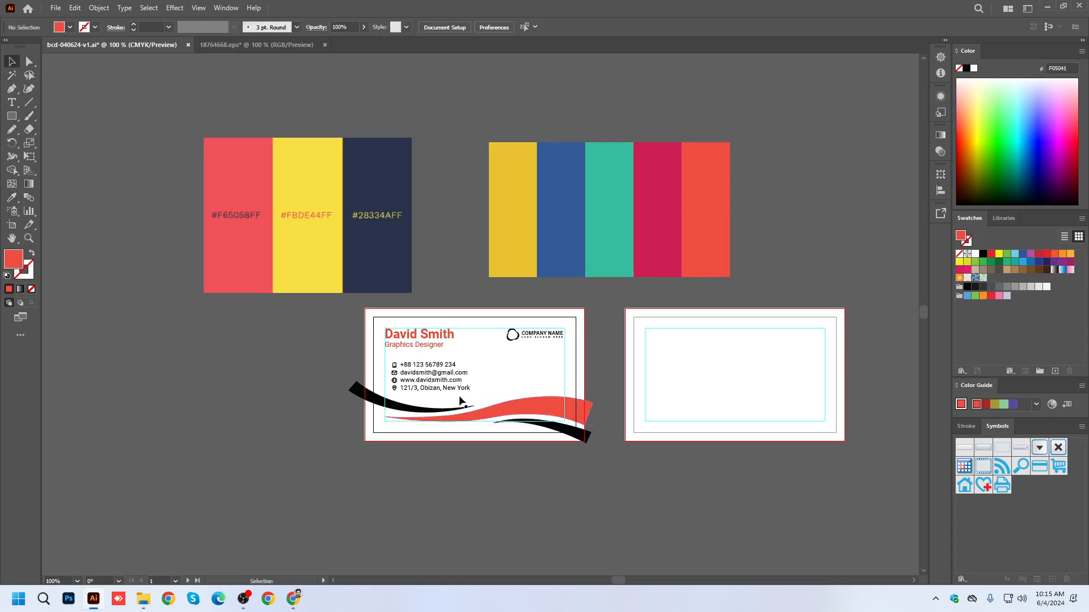
# Recolor the job title under the name with the black sampled from the small upper wave.
pyautogui.click(249, 343)
pyautogui.scroll(2, 553, 402)
pyautogui.tripleClick(269, 292)
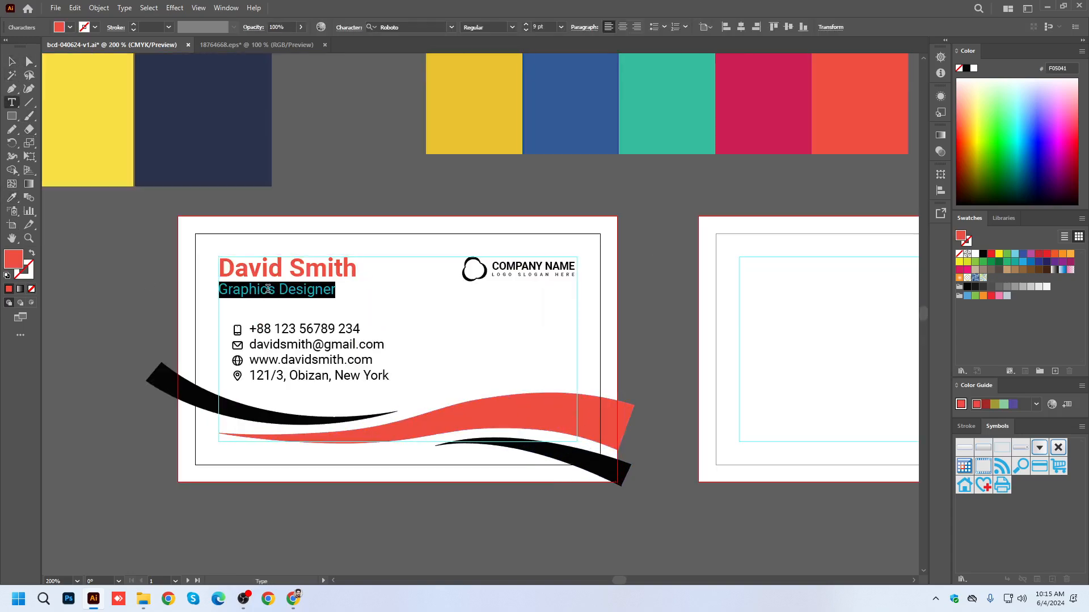
pyautogui.click(11, 197)
pyautogui.click(168, 370)
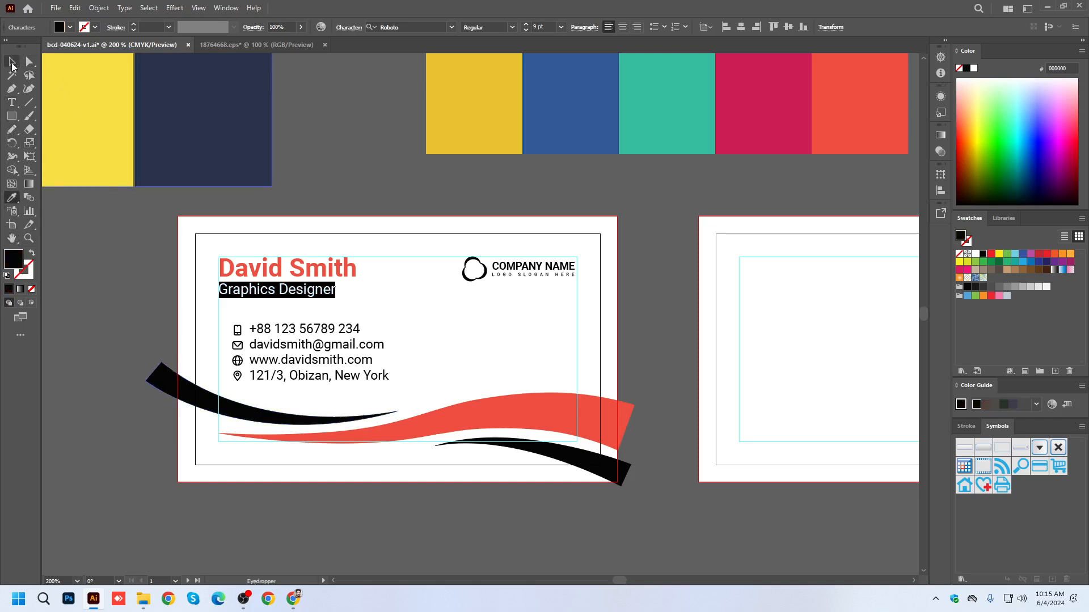
pyautogui.click(12, 63)
pyautogui.click(127, 305)
# Select both small black waves on the front card for recoloring.
pyautogui.click(162, 380)
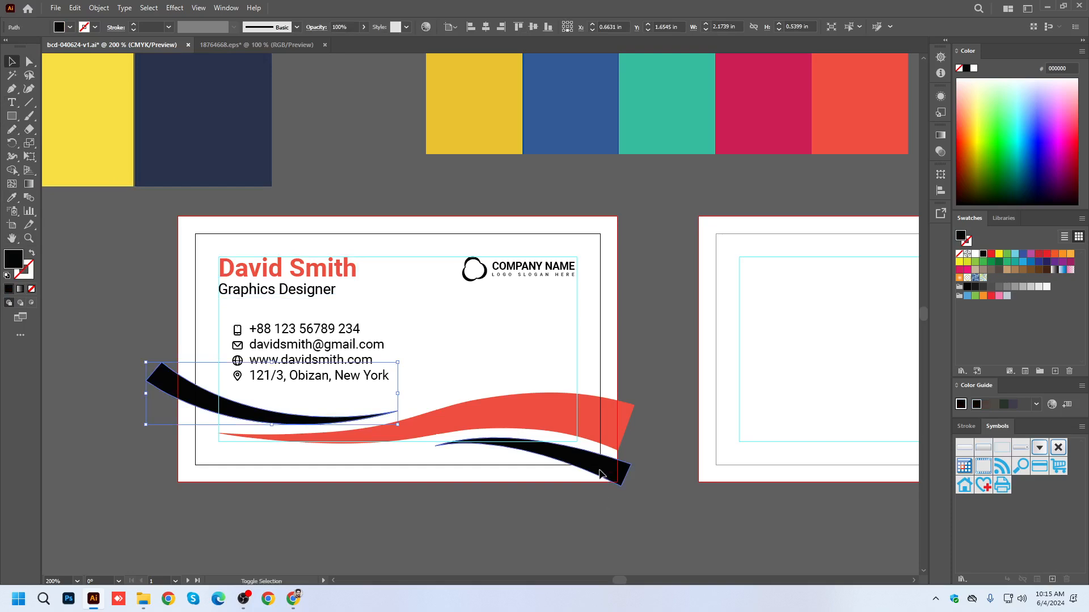
pyautogui.keyDown('shift'); pyautogui.click(604, 476); pyautogui.keyUp('shift')
pyautogui.scroll(-1, 573, 480)
pyautogui.click(13, 198)
pyautogui.doubleClick(17, 260)
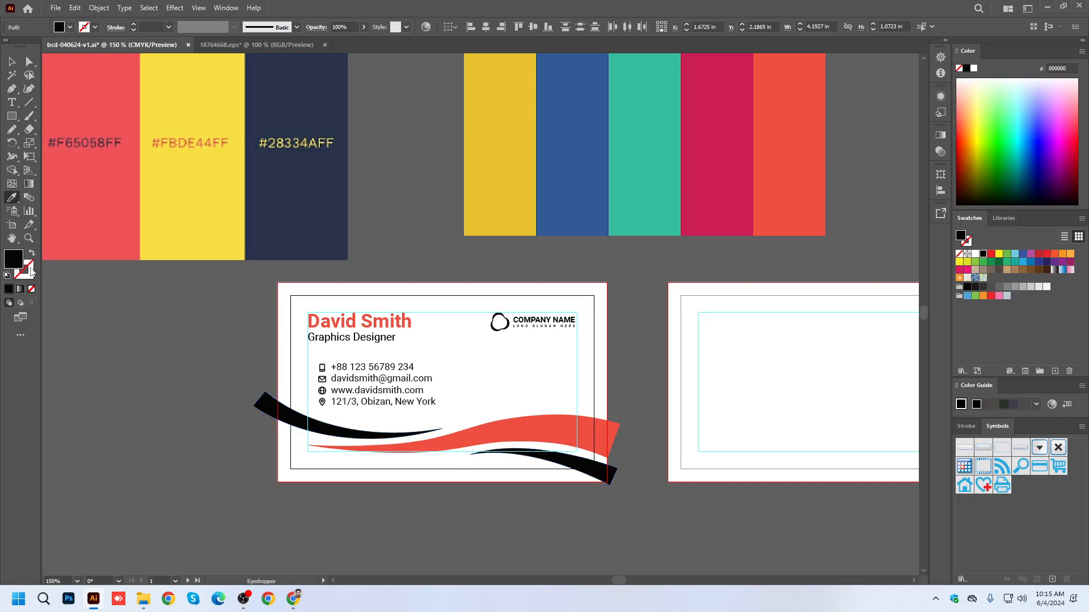
pyautogui.moveTo(740, 250); pyautogui.dragTo(737, 245)
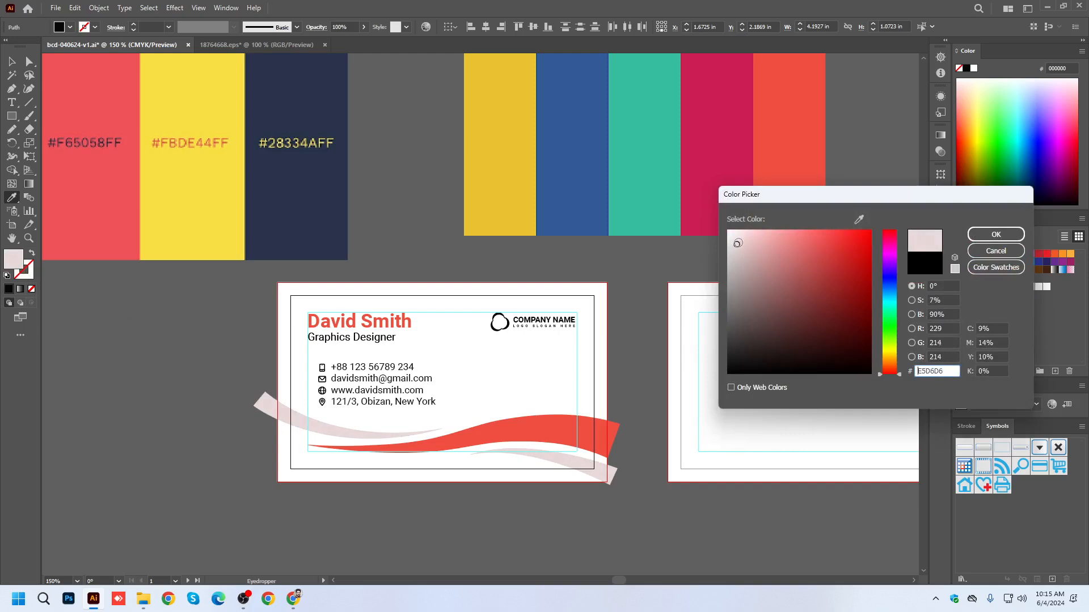
pyautogui.click(996, 251)
# Fill the two small waves with the orange-red sampled from the five-color palette and reduce the fill's saturation to 50%.
pyautogui.click(785, 165)
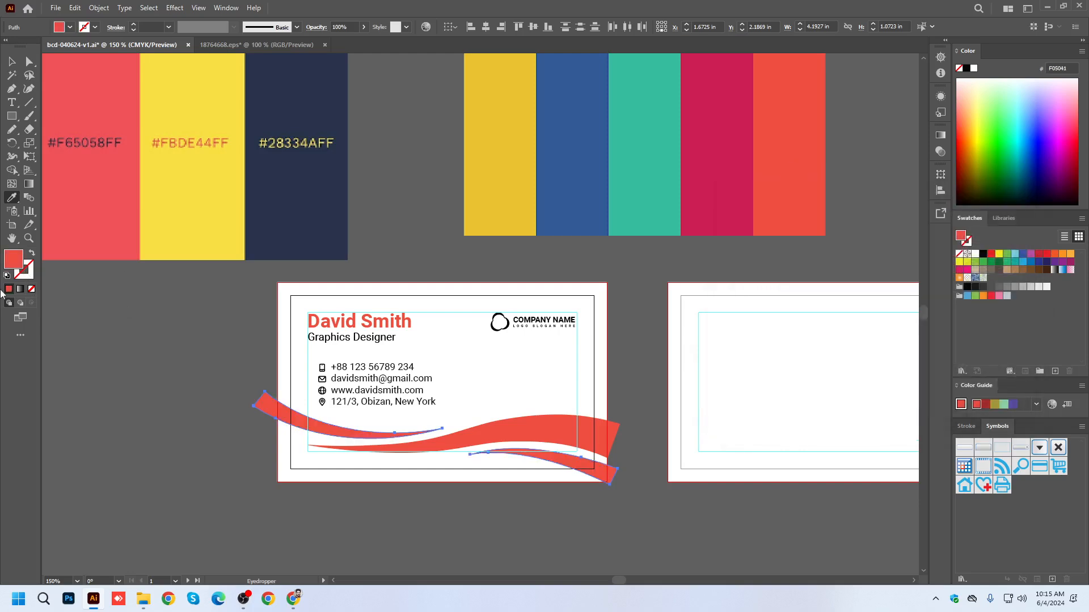
pyautogui.doubleClick(13, 261)
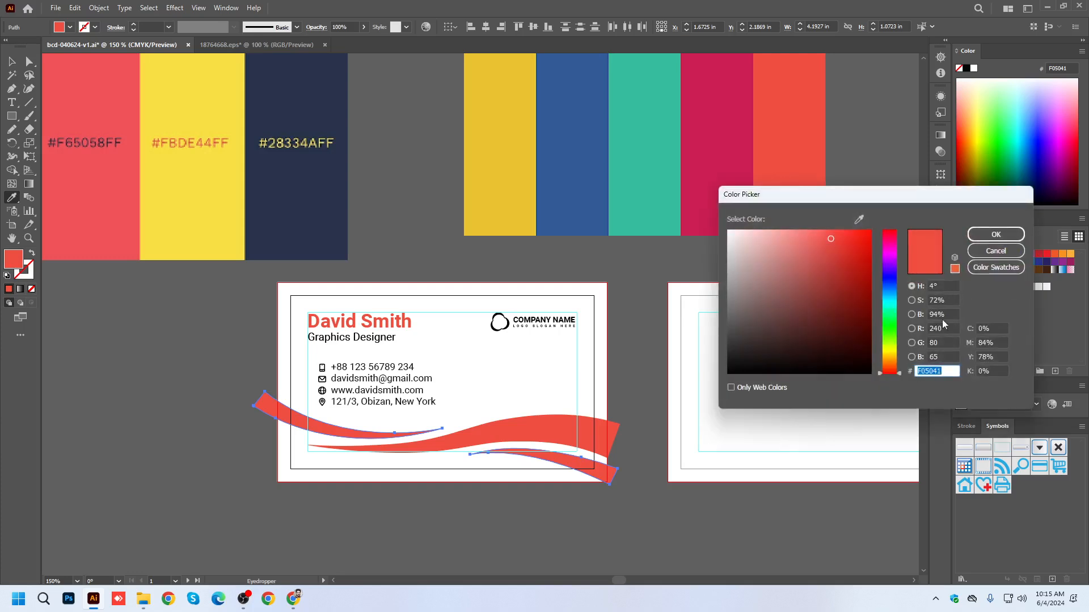
pyautogui.click(941, 300)
pyautogui.press('Down')
pyautogui.press('Down')
pyautogui.press('Down')
pyautogui.press('Down')
pyautogui.press('Down')
pyautogui.press('Down')
pyautogui.press('Down')
pyautogui.press('Down')
pyautogui.press('Down')
pyautogui.press('Down')
pyautogui.press('Down')
pyautogui.press('Down')
pyautogui.press('Down')
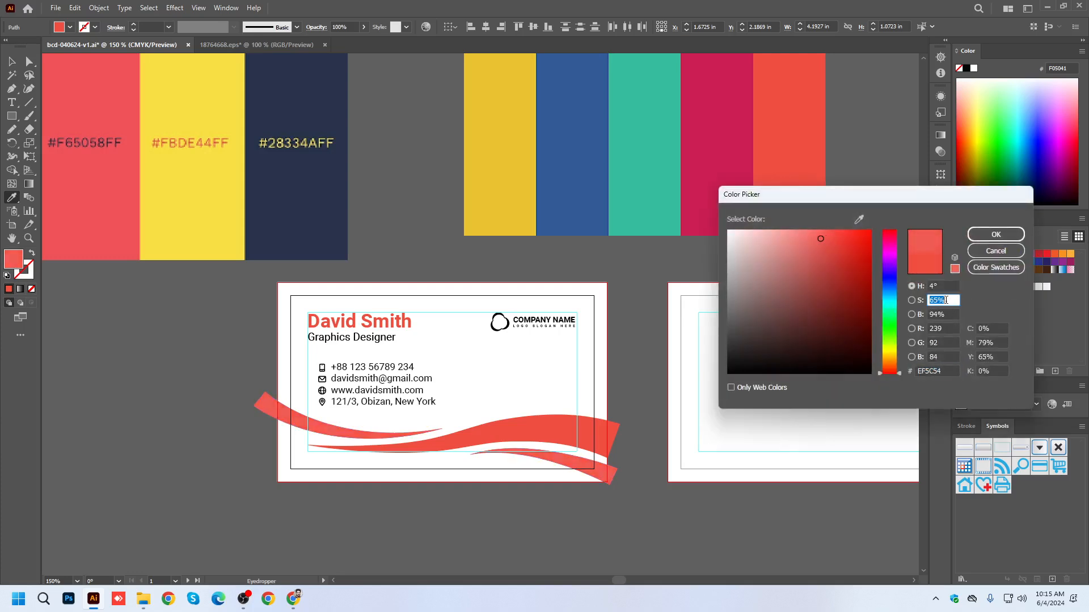
pyautogui.press('Down')
pyautogui.press('Down')
pyautogui.press('Down')
pyautogui.press('Down')
pyautogui.press('Down')
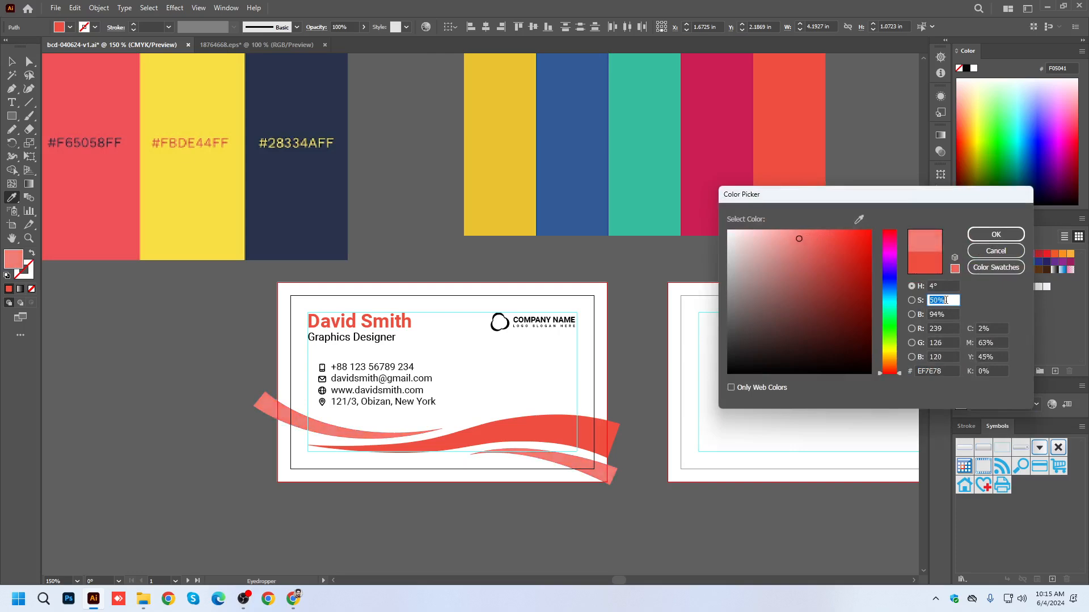
pyautogui.click(1008, 237)
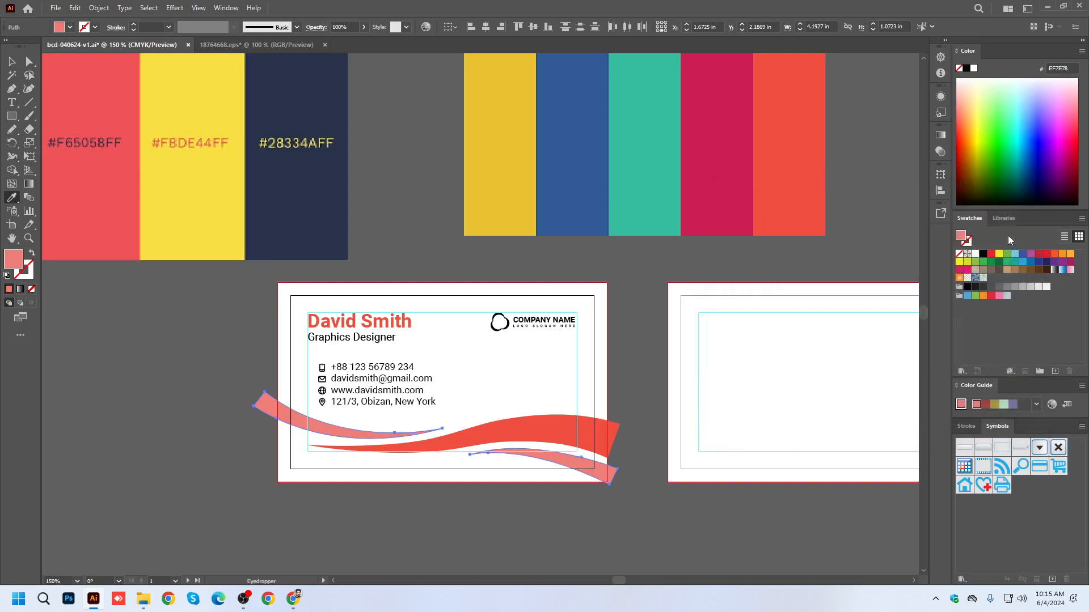
# Lighten the two small waves by reducing their fill saturation to 35%, and save the document.
pyautogui.doubleClick(24, 261)
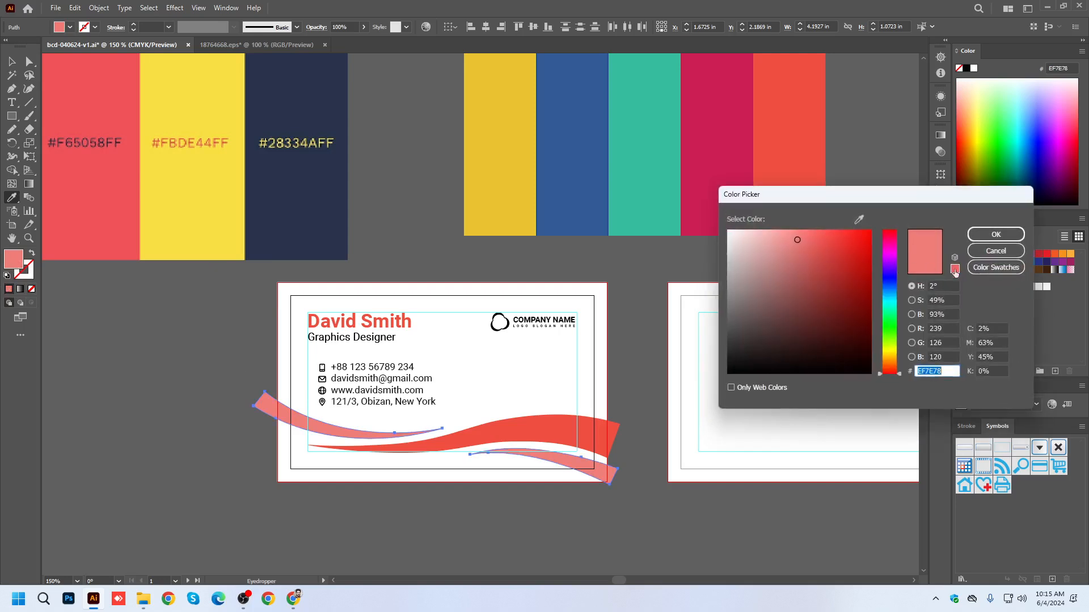
pyautogui.click(940, 301)
pyautogui.press('Down')
pyautogui.press('Down')
pyautogui.press('Down')
pyautogui.press('Down')
pyautogui.press('Down')
pyautogui.press('Down')
pyautogui.press('Down')
pyautogui.press('Down')
pyautogui.press('Down')
pyautogui.press('Down')
pyautogui.press('Down')
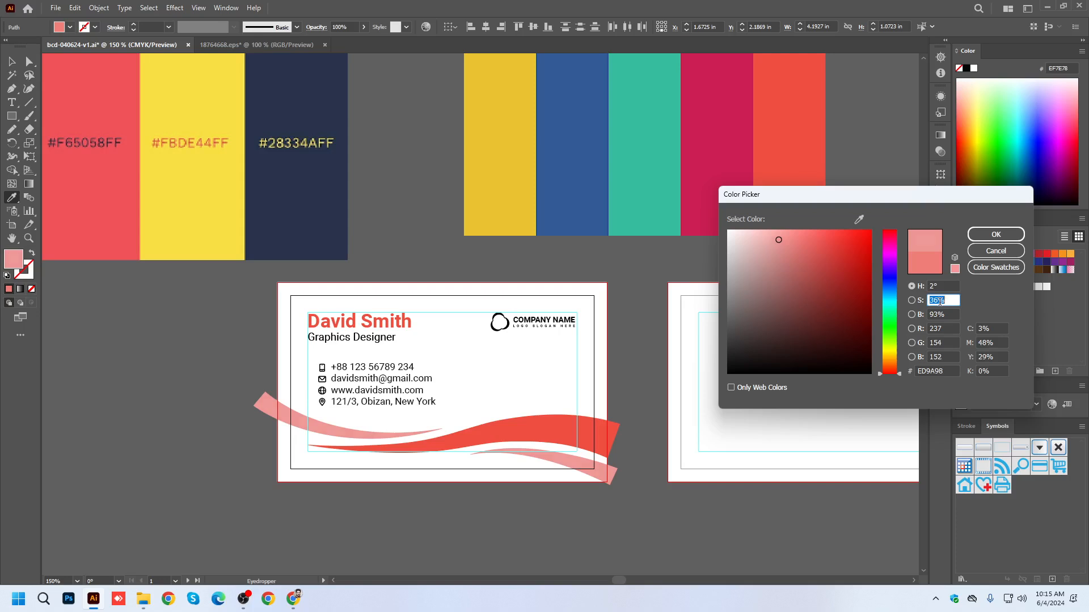
pyautogui.click(949, 313)
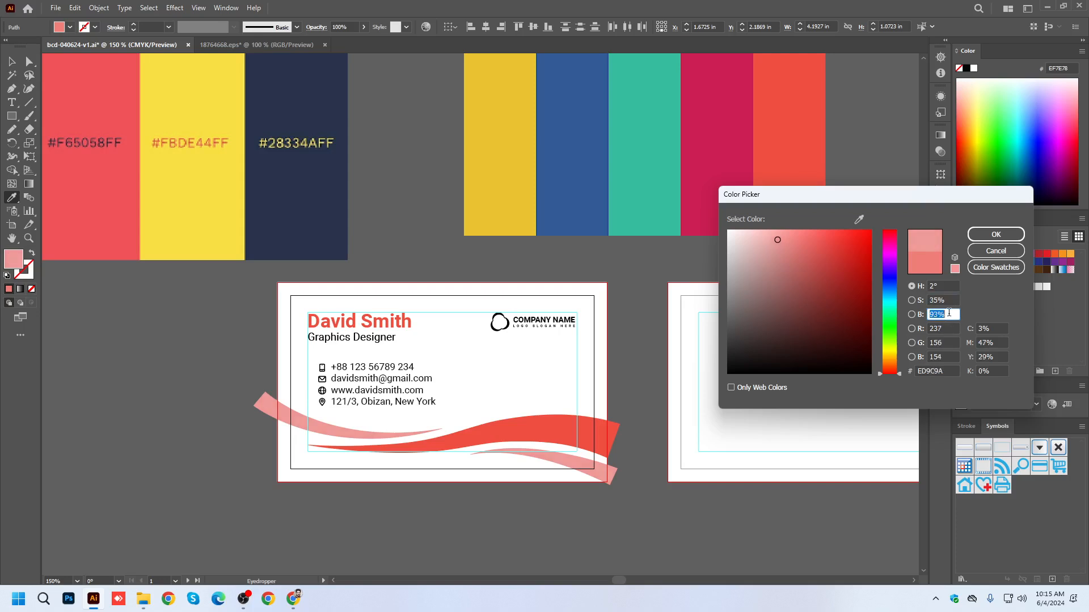
pyautogui.click(996, 235)
pyautogui.click(10, 63)
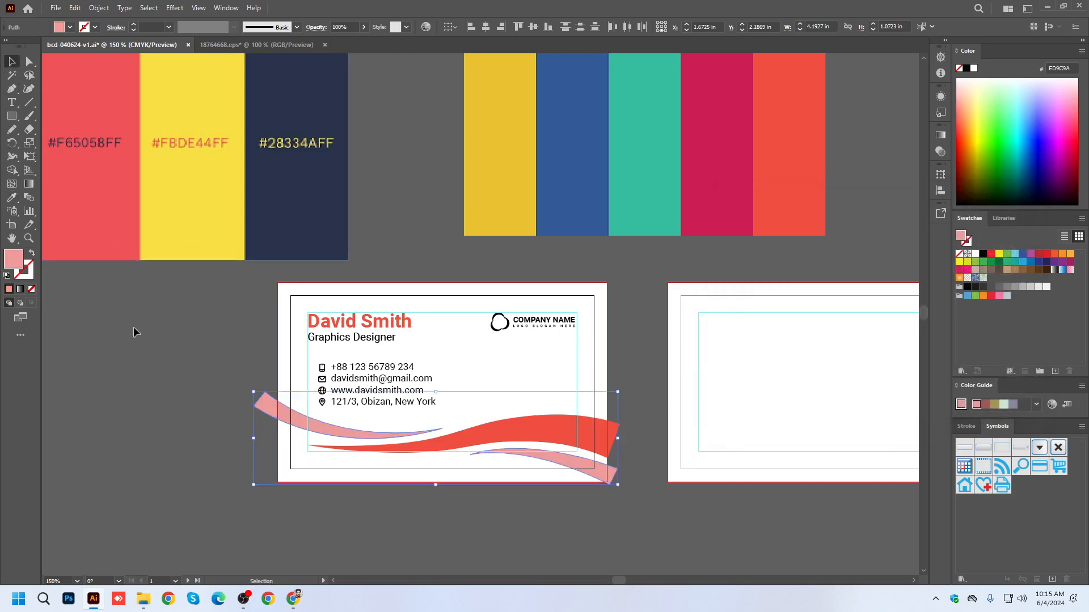
pyautogui.click(130, 322)
pyautogui.hotkey('ctrl', 's')
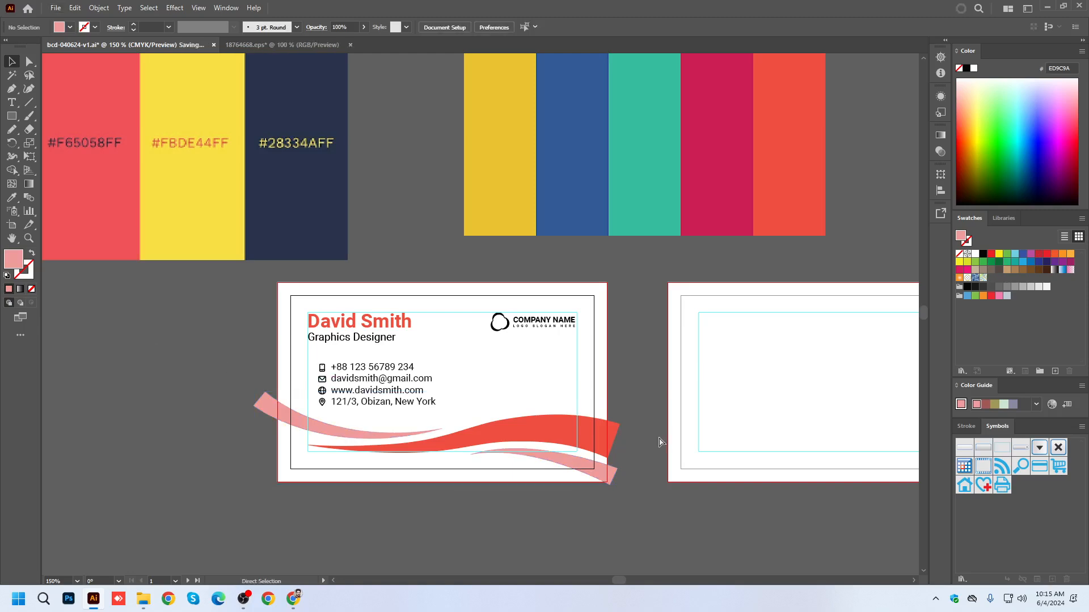
# Recolor the phone, envelope, globe and location icons with the orange-red sampled from the large middle wave.
pyautogui.scroll(3, 317, 388)
pyautogui.click(344, 369)
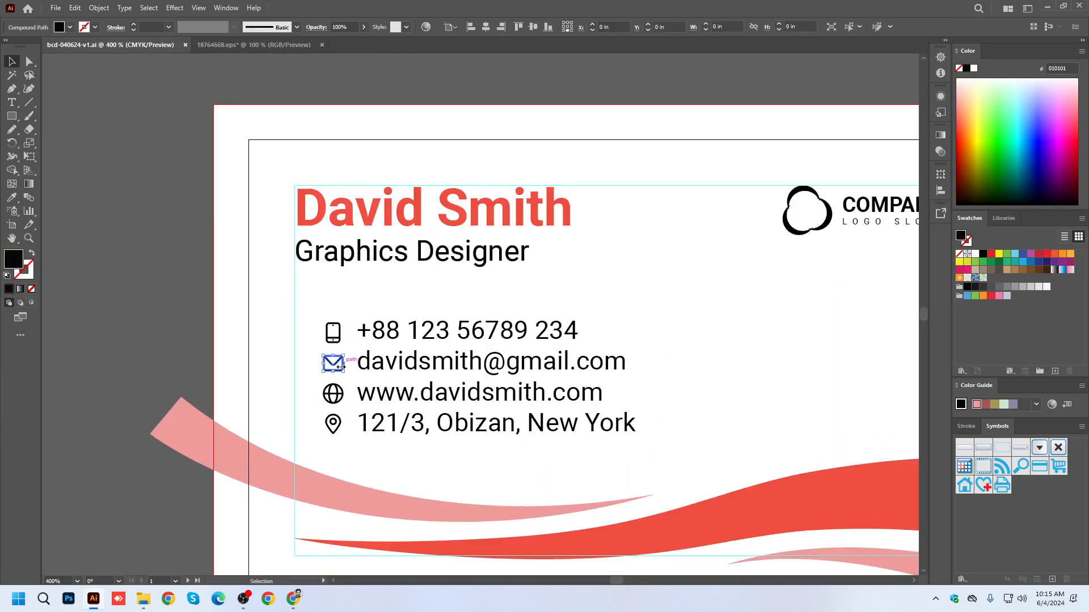
pyautogui.scroll(2, 340, 365)
pyautogui.keyDown('shift'); pyautogui.click(327, 312); pyautogui.keyUp('shift')
pyautogui.keyDown('shift'); pyautogui.click(340, 405); pyautogui.keyUp('shift')
pyautogui.keyDown('shift'); pyautogui.click(341, 450); pyautogui.keyUp('shift')
pyautogui.press('i')
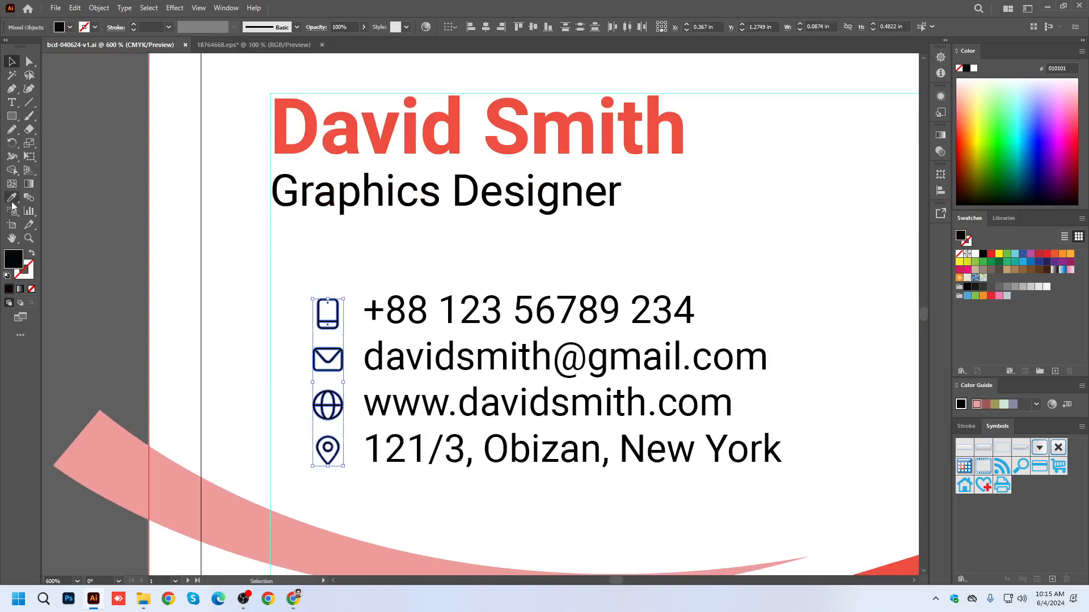
pyautogui.scroll(-2, 247, 238)
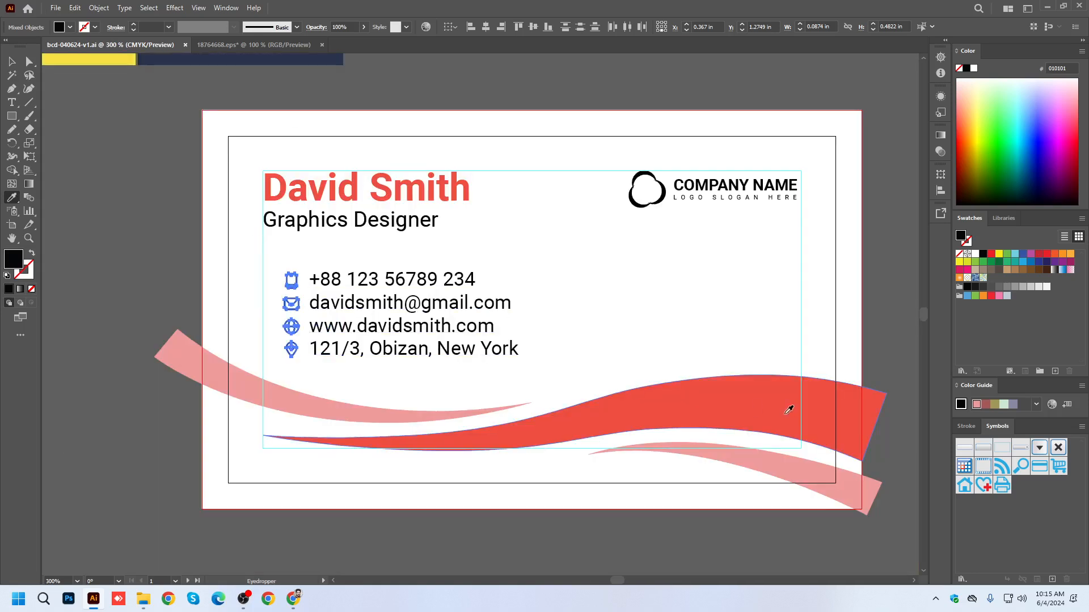
pyautogui.click(773, 404)
# Apply the large middle wave's orange-red to the full name on the front card and save the document.
pyautogui.press('t')
pyautogui.tripleClick(324, 191)
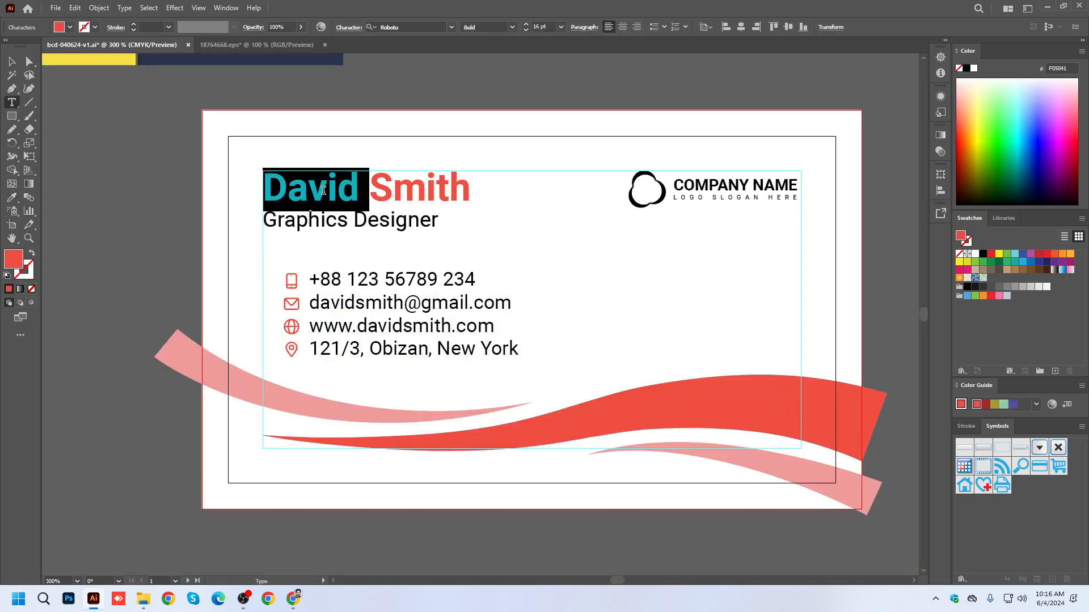
pyautogui.press('i')
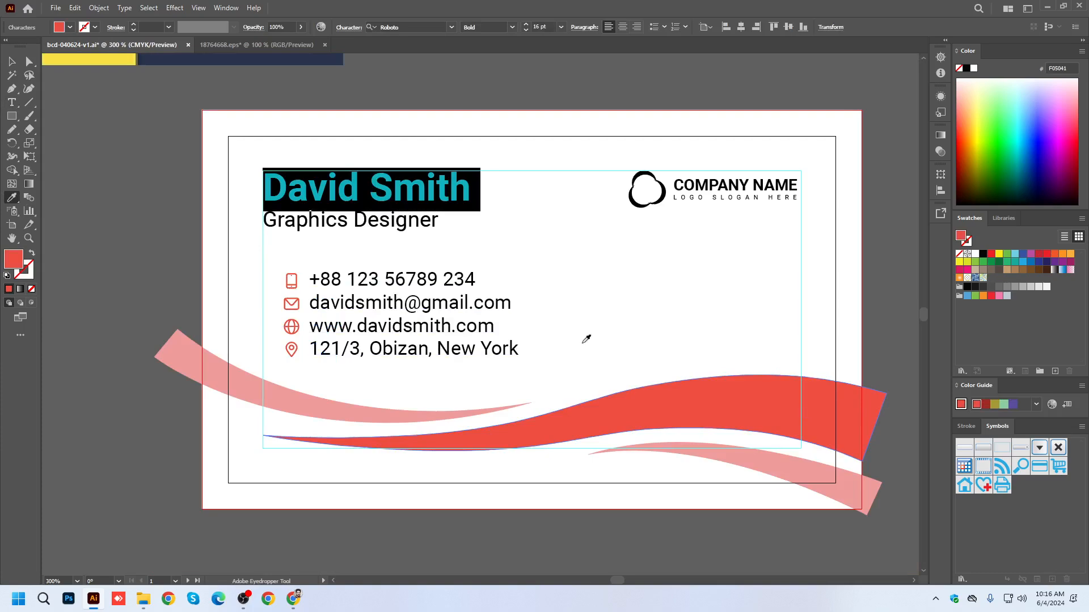
pyautogui.click(808, 410)
pyautogui.press('v')
pyautogui.click(126, 212)
pyautogui.scroll(-2, 190, 291)
pyautogui.press('a')
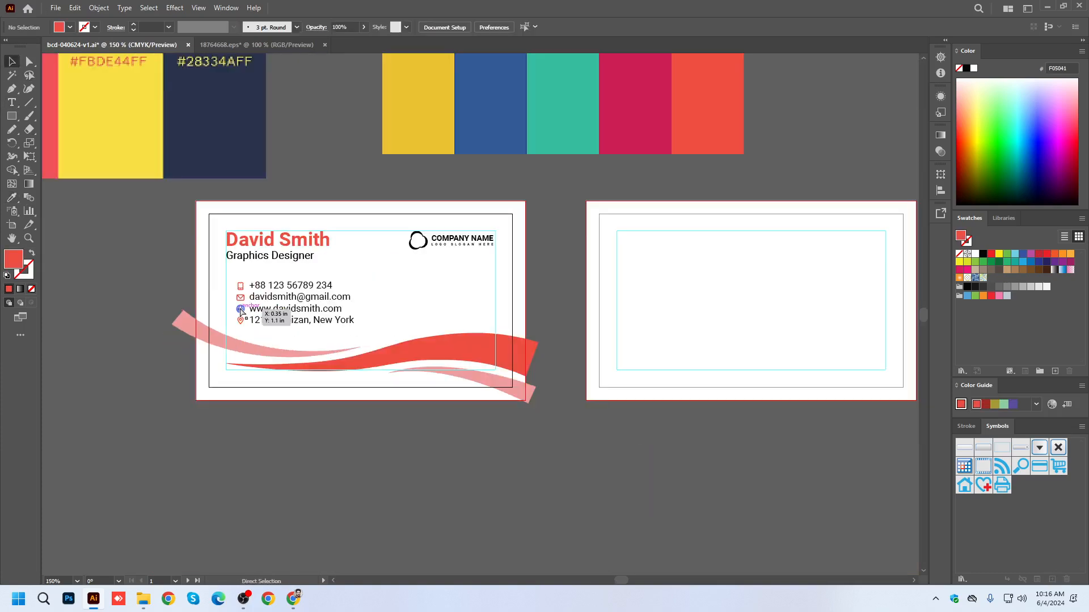
pyautogui.hotkey('ctrl', 's')
# Recolor the whole company logo on the front card with the orange-red sampled from the large middle wave.
pyautogui.scroll(2, 422, 269)
pyautogui.click(428, 225)
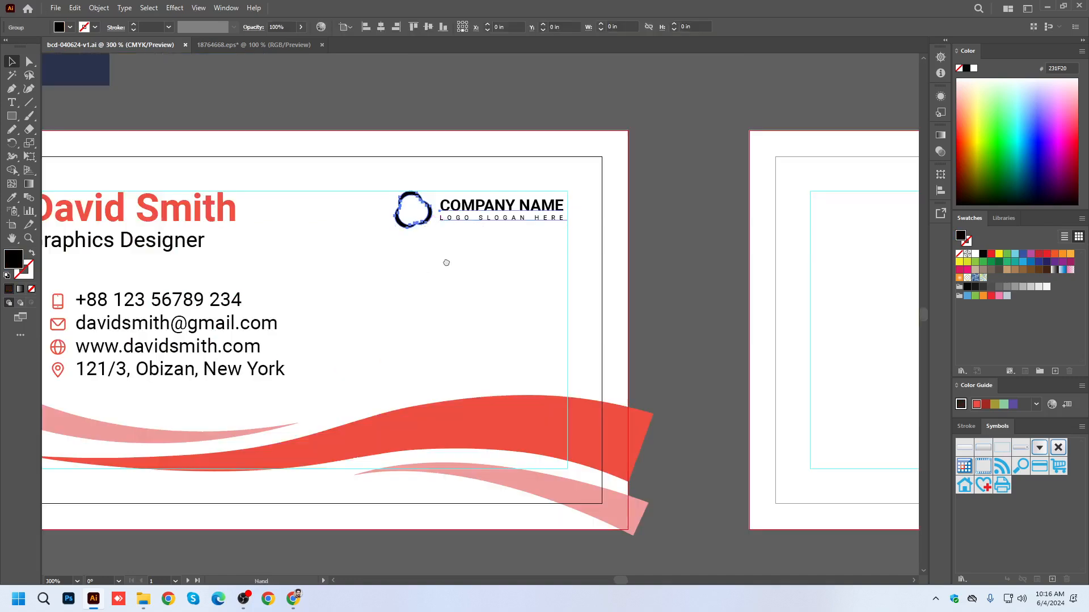
pyautogui.moveTo(437, 257); pyautogui.dragTo(520, 273)
pyautogui.press('i')
pyautogui.click(547, 431)
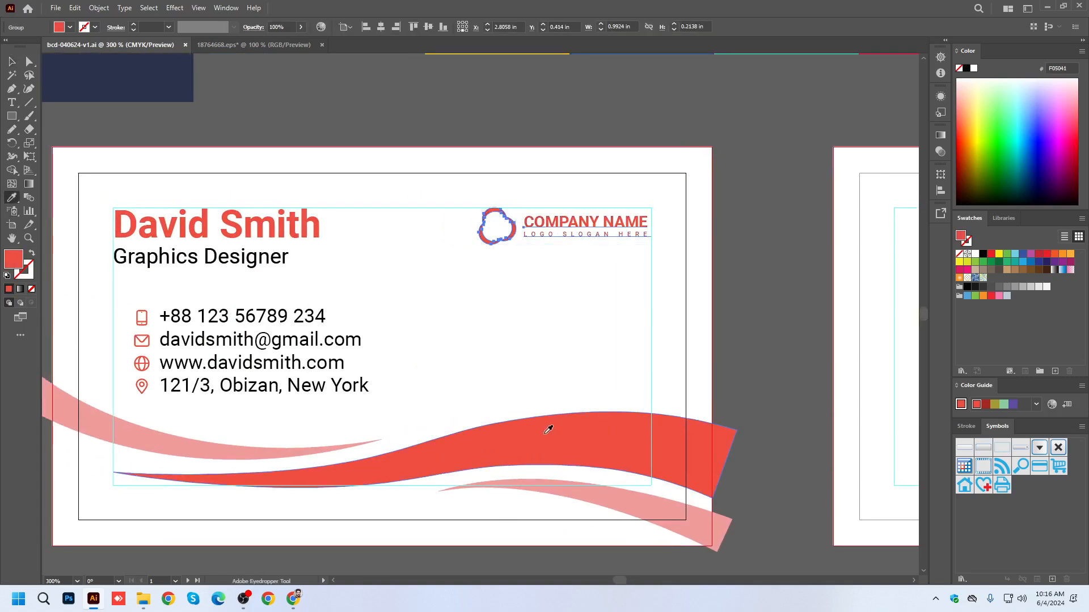
pyautogui.press('v')
pyautogui.click(389, 138)
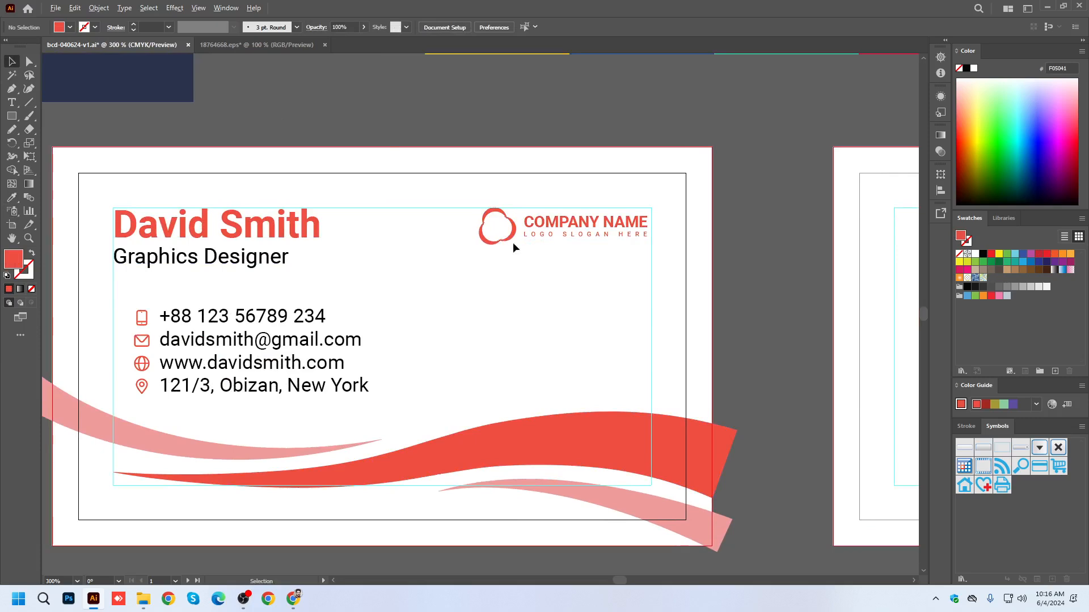
# Inside the logo group, recolor the company name and slogan text with the black sampled from the job title.
pyautogui.scroll(1, 533, 237)
pyautogui.doubleClick(522, 224)
pyautogui.press('i')
pyautogui.click(111, 261)
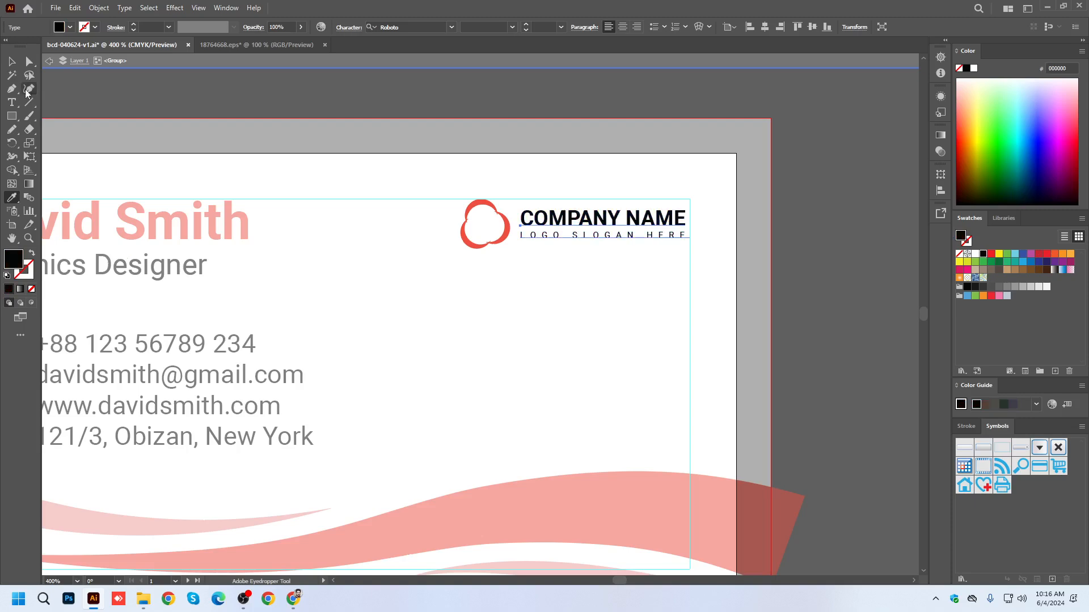
pyautogui.press('v')
pyautogui.doubleClick(141, 63)
pyautogui.scroll(-2, 489, 207)
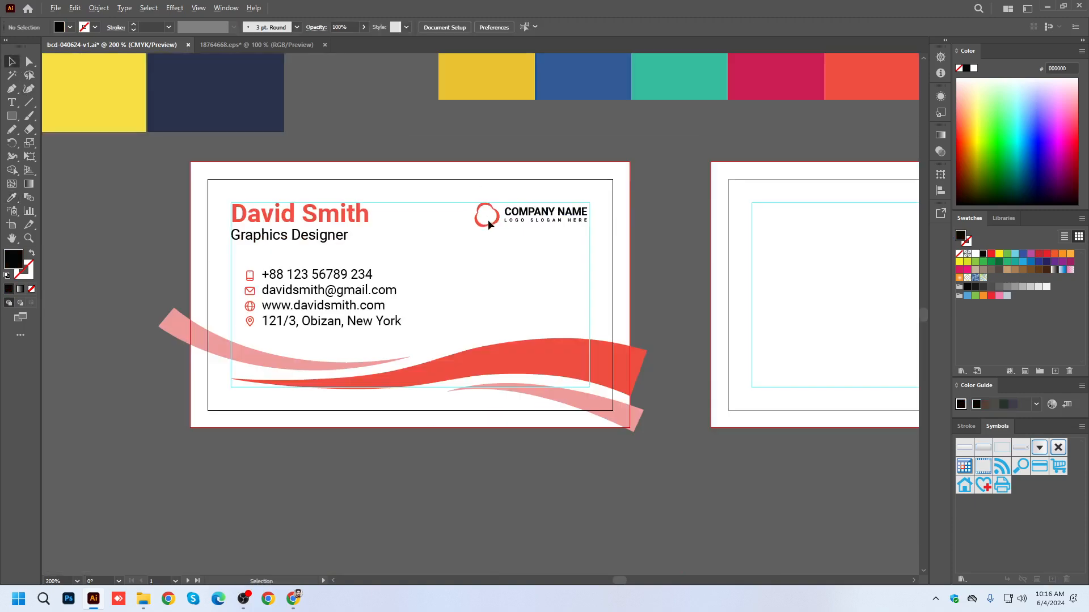
# Place a copy of the logo symbol, enlarged to about 1.83 in wide, over the front card's upper right corner.
pyautogui.click(495, 220)
pyautogui.doubleClick(494, 220)
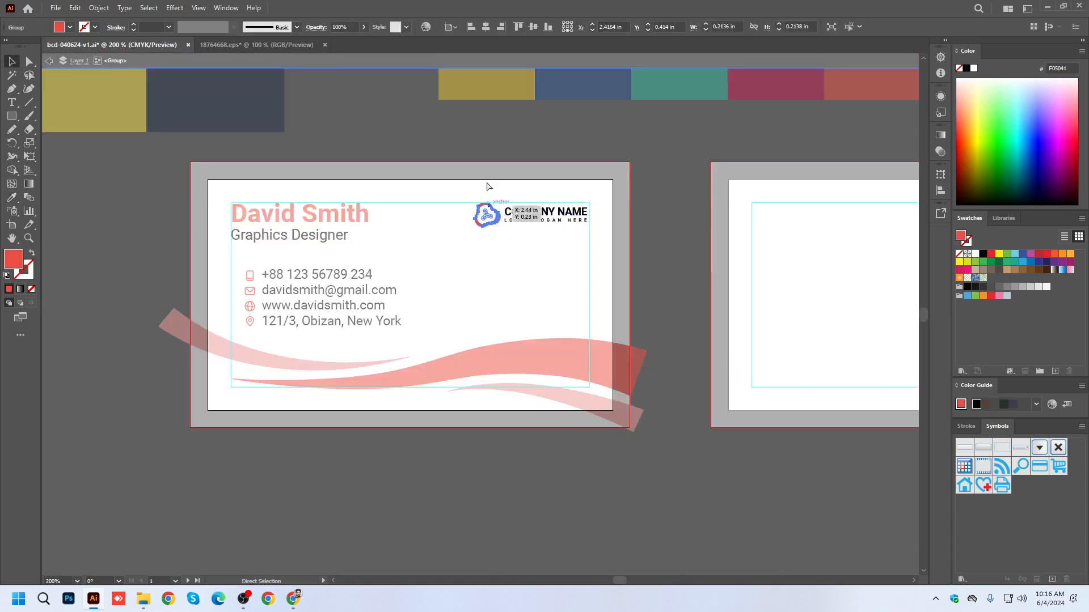
pyautogui.doubleClick(392, 126)
pyautogui.scroll(-1, 344, 223)
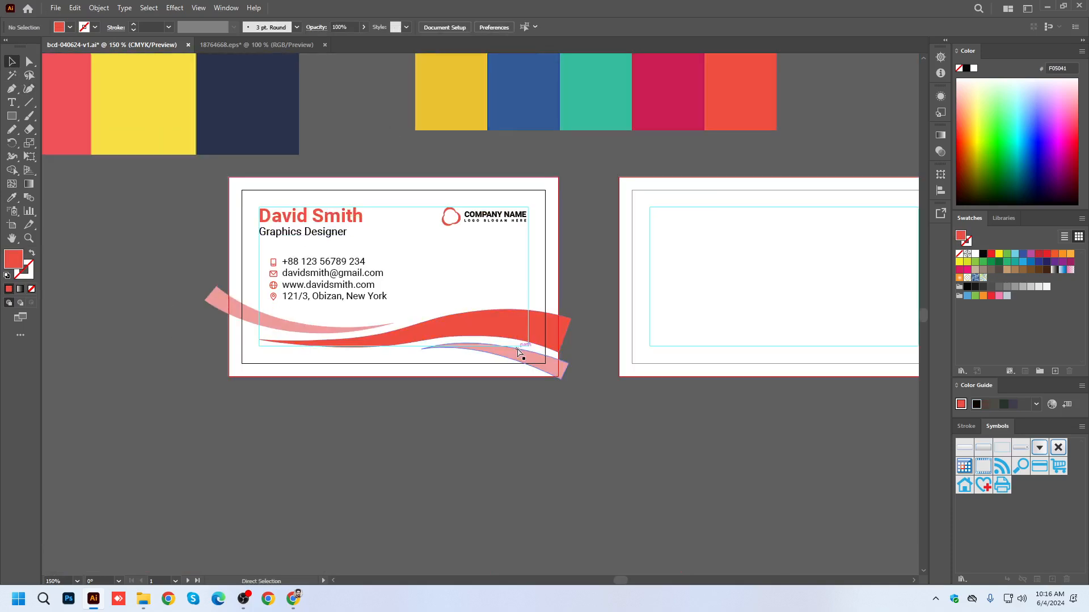
pyautogui.hotkey('ctrl', 'v')
pyautogui.moveTo(488, 313); pyautogui.dragTo(559, 235)
pyautogui.moveTo(546, 312); pyautogui.dragTo(571, 185)
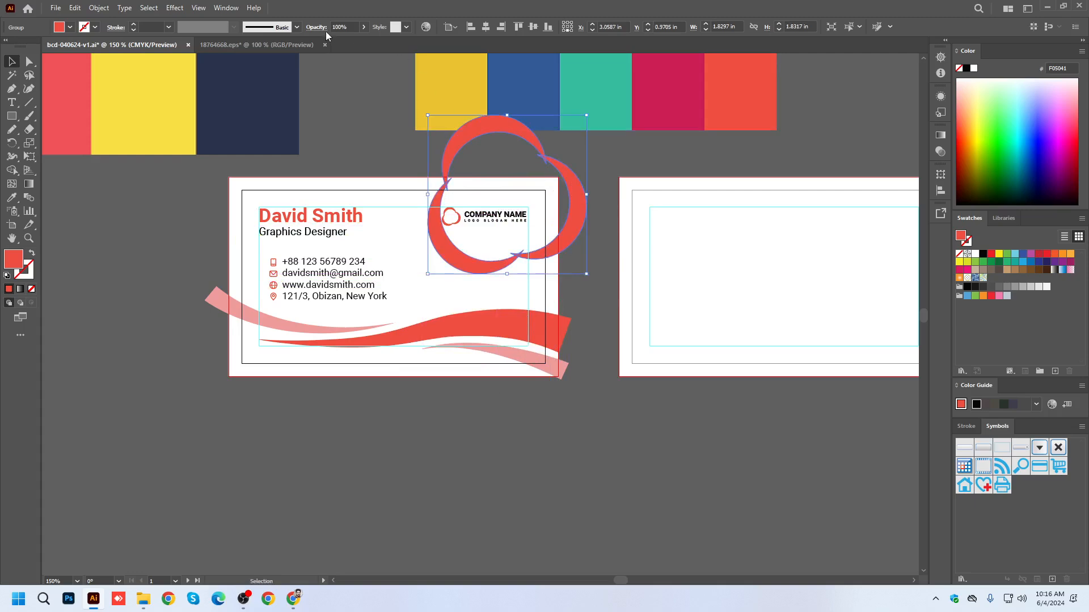
# Set the enlarged logo symbol's opacity to 10%.
pyautogui.write('10')
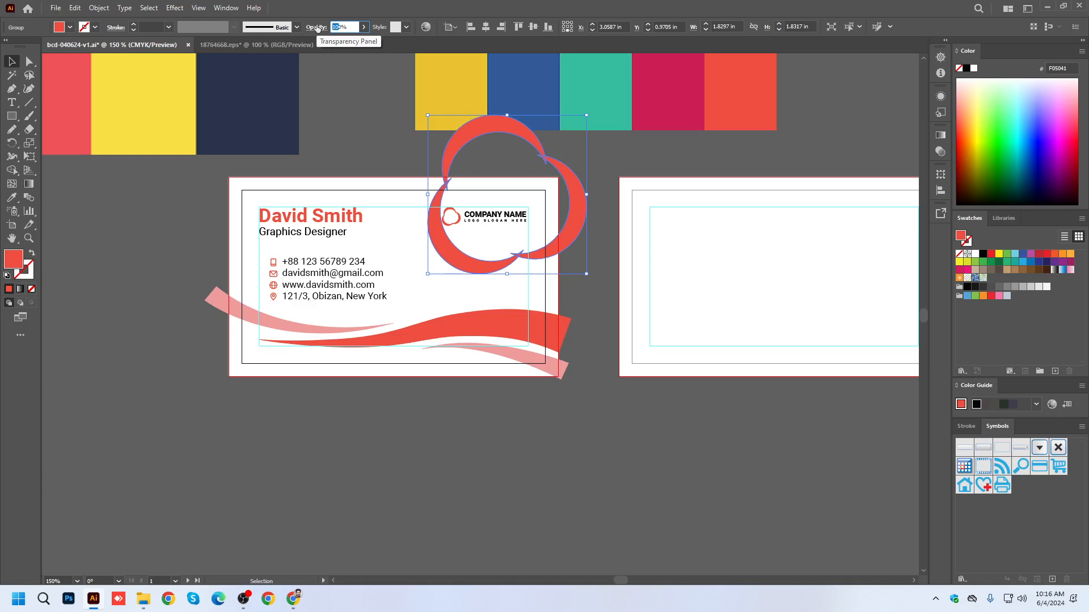
pyautogui.press('Return')
pyautogui.click(481, 448)
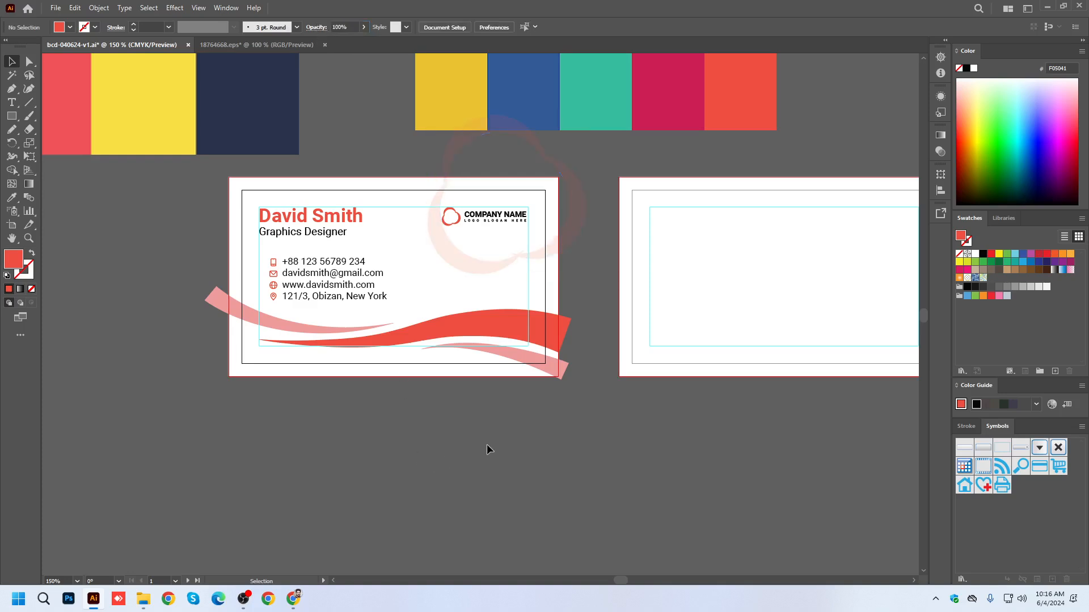
# Shrink the faded logo symbol to about 1.69 in wide and shift it down over the front card's upper right corner.
pyautogui.moveTo(510, 215); pyautogui.dragTo(510, 215)
pyautogui.scroll(1, 579, 163)
pyautogui.click(543, 186)
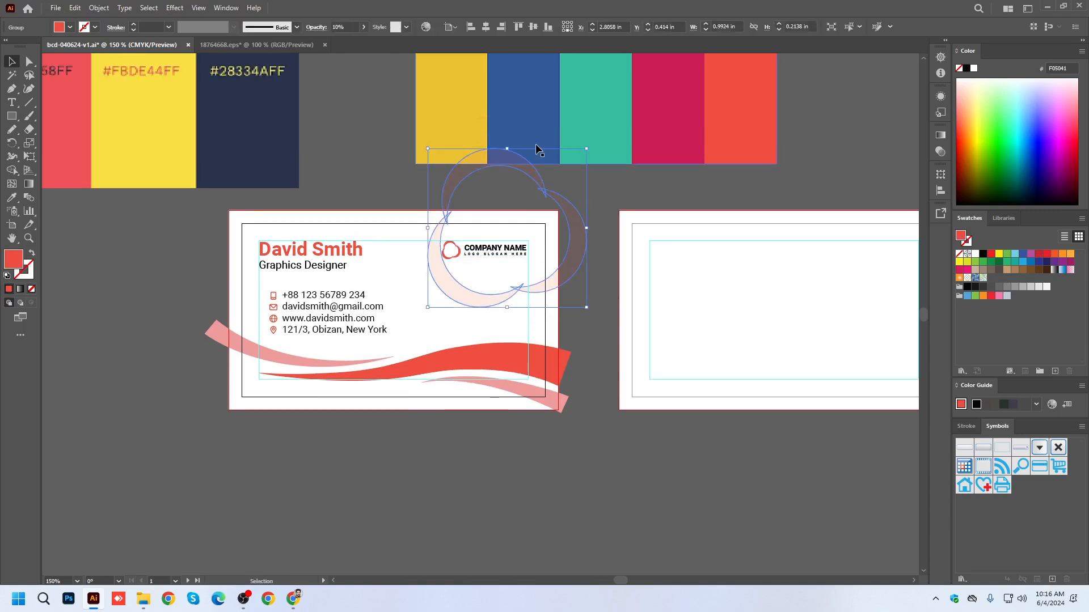
pyautogui.moveTo(507, 148); pyautogui.dragTo(517, 194)
pyautogui.click(506, 188)
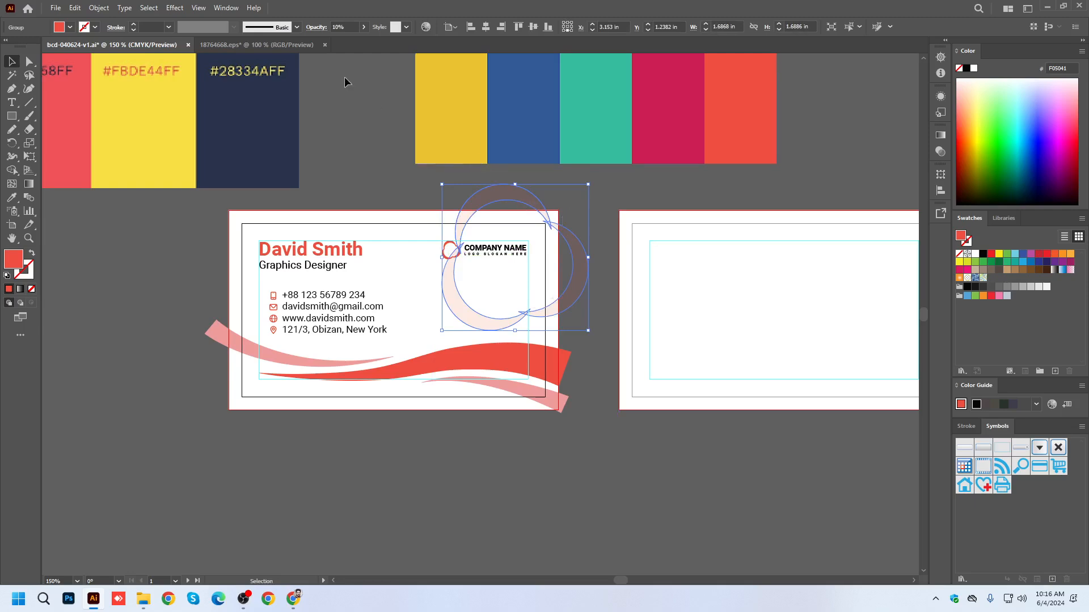
# Set the faded logo symbol's opacity to 8% and save the document.
pyautogui.doubleClick(336, 26)
pyautogui.write('8')
pyautogui.press('Return')
pyautogui.hotkey('ctrl', 's')
# Place a copy of the company logo on the back card, enlarged to about 2.06 in wide and horizontally centered in the upper half.
pyautogui.click(455, 450)
pyautogui.moveTo(644, 453); pyautogui.dragTo(513, 452)
pyautogui.scroll(-2, 359, 321)
pyautogui.scroll(1, 318, 312)
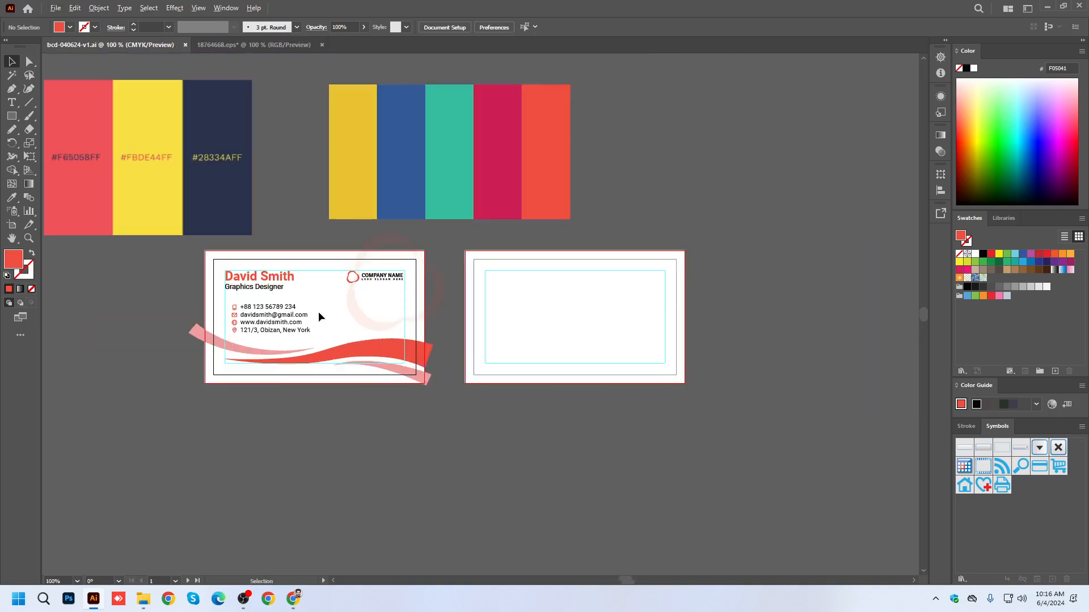
pyautogui.moveTo(372, 285); pyautogui.dragTo(567, 312)
pyautogui.scroll(1, 512, 419)
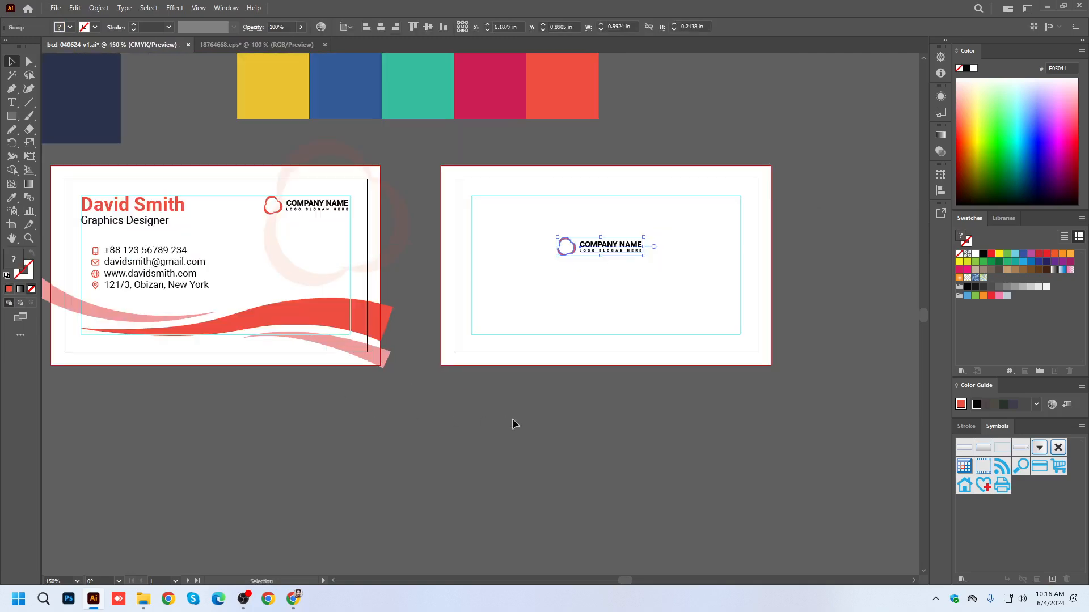
pyautogui.click(475, 423)
pyautogui.moveTo(607, 414); pyautogui.dragTo(634, 415)
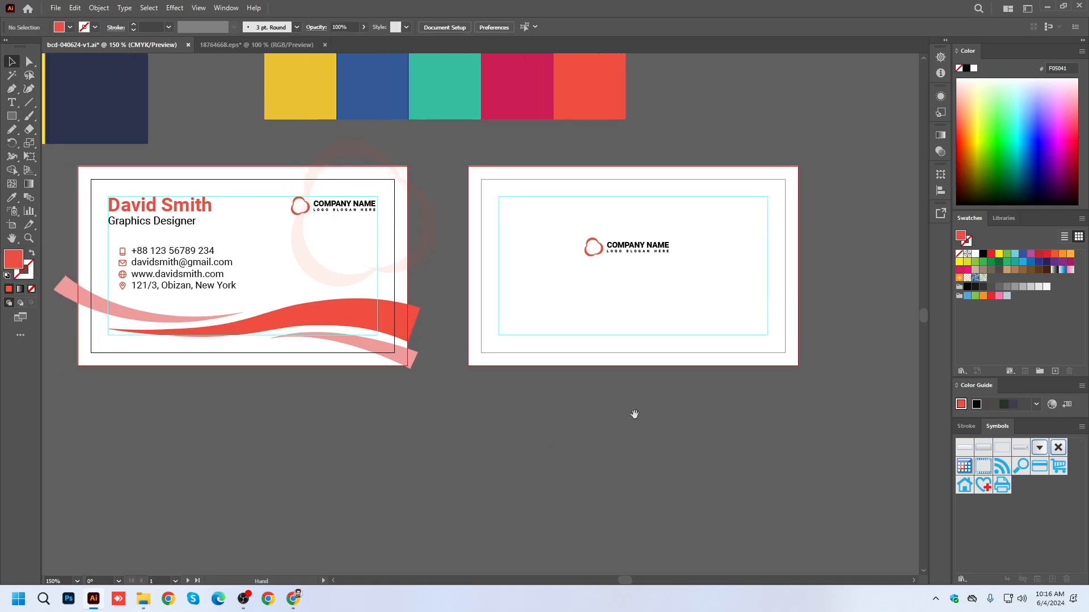
pyautogui.click(659, 250)
pyautogui.moveTo(675, 234); pyautogui.dragTo(717, 227)
pyautogui.click(382, 28)
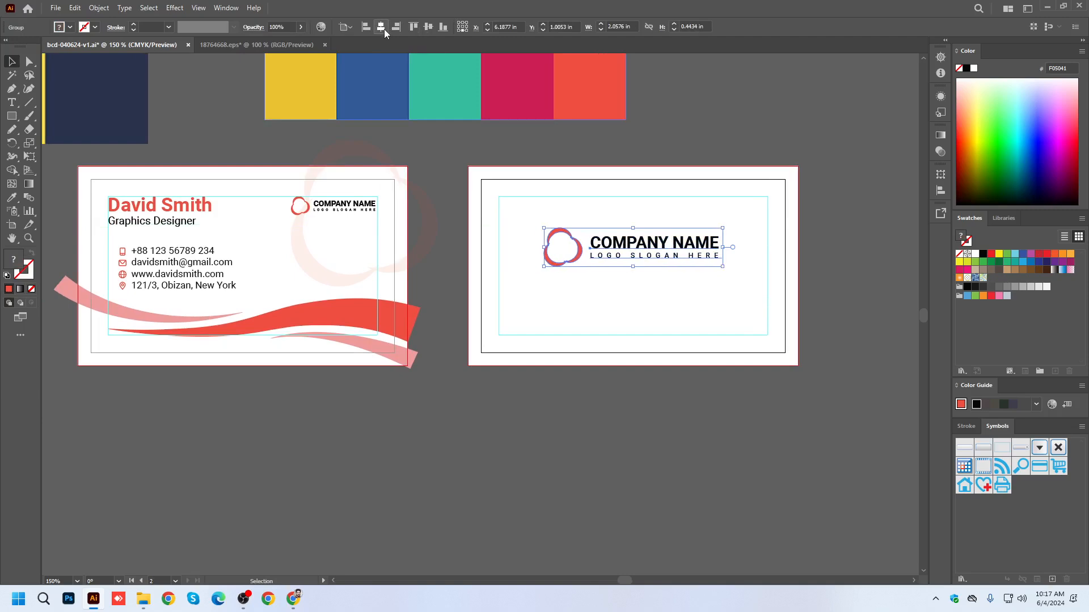
pyautogui.moveTo(657, 246); pyautogui.dragTo(654, 225)
# Copy the large front wave onto the back card and recolor the back card's background rectangle with the wave's orange-red.
pyautogui.click(370, 313)
pyautogui.moveTo(372, 322); pyautogui.dragTo(767, 326)
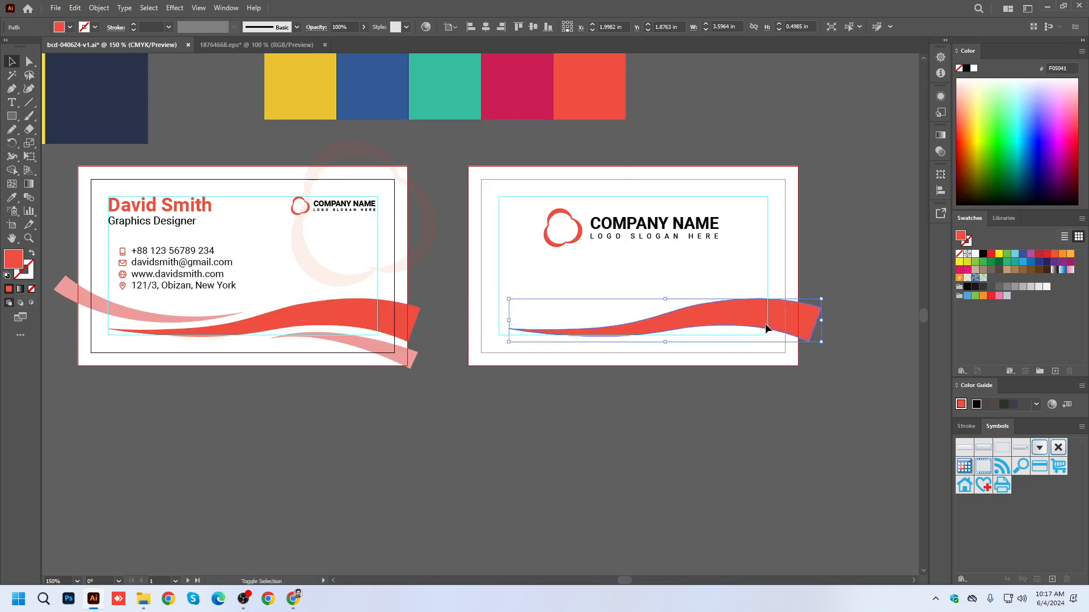
pyautogui.click(797, 221)
pyautogui.click(12, 199)
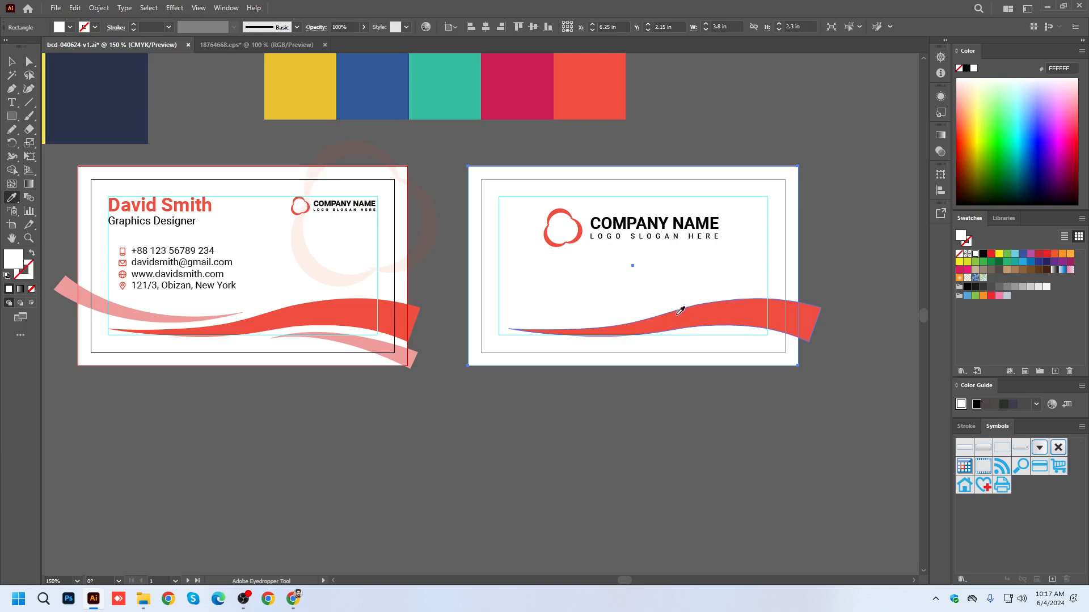
pyautogui.click(681, 309)
# Delete the large wave copy from the back card.
pyautogui.keyDown('ctrl'); pyautogui.click(807, 317); pyautogui.keyUp('ctrl')
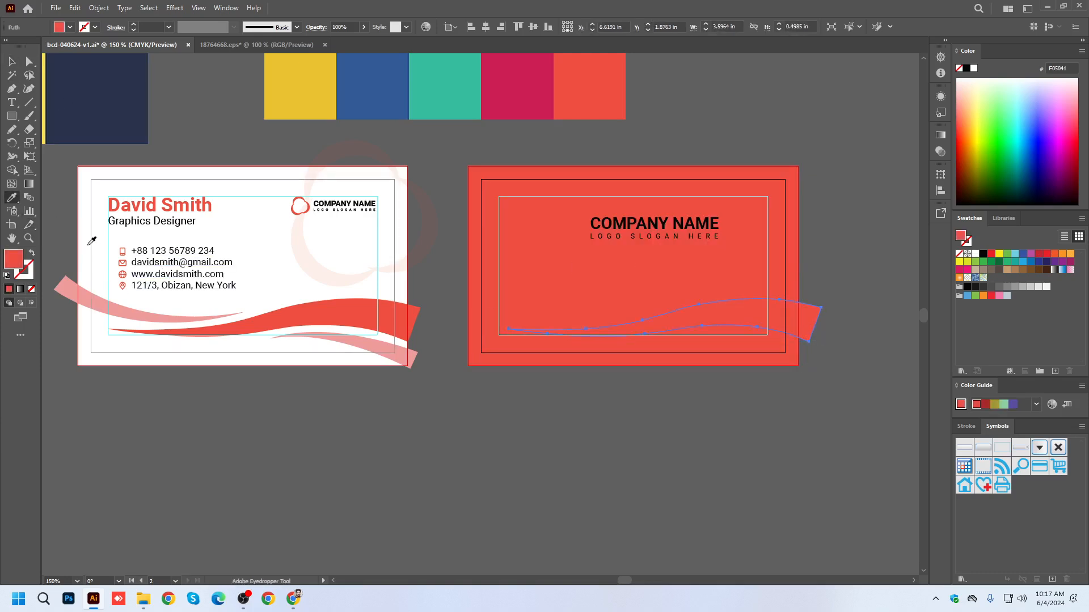
pyautogui.click(85, 235)
pyautogui.press('v')
pyautogui.click(746, 452)
pyautogui.click(766, 331)
pyautogui.press('Delete')
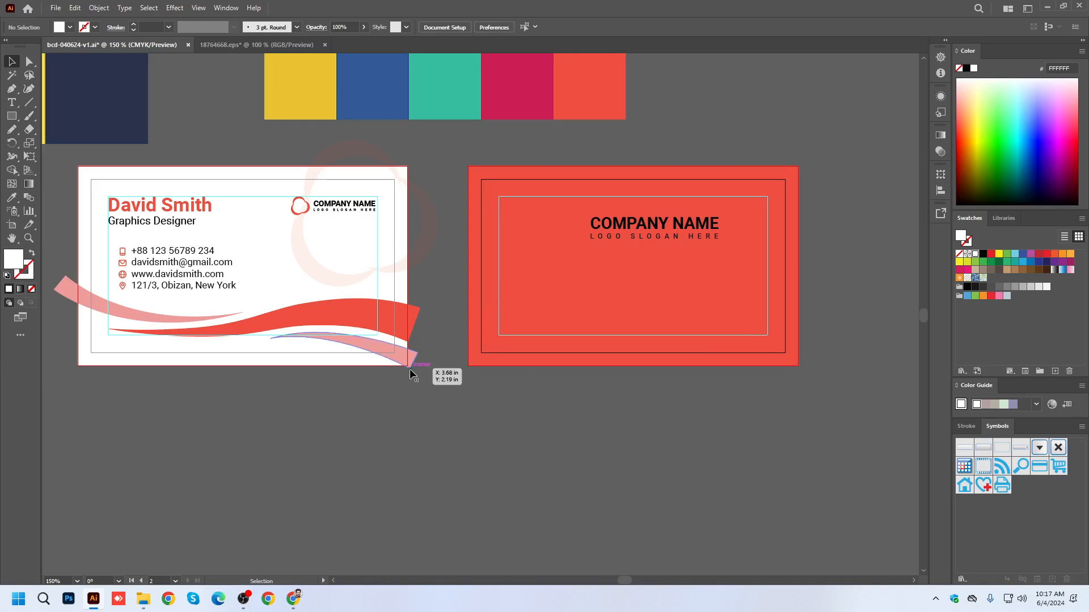
# Select the front card's three waves and group them.
pyautogui.click(406, 366)
pyautogui.keyDown('shift'); pyautogui.click(176, 319); pyautogui.keyUp('shift')
pyautogui.keyDown('shift'); pyautogui.click(150, 318); pyautogui.keyUp('shift')
pyautogui.hotkey('ctrl', 'g')
pyautogui.moveTo(402, 325); pyautogui.dragTo(798, 324)
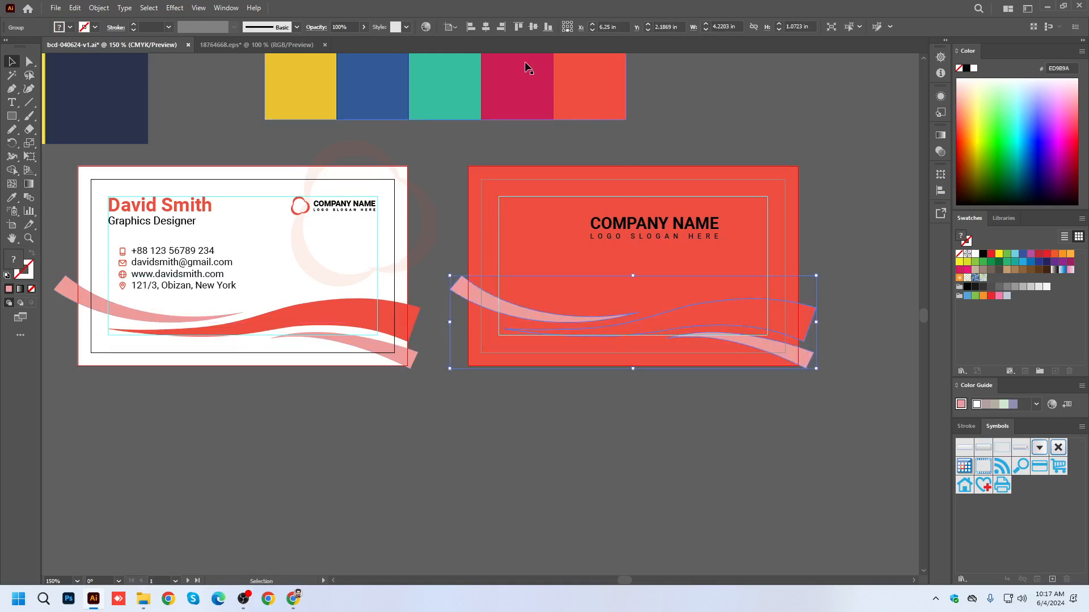
pyautogui.hotkey('ctrl', 'z')
pyautogui.moveTo(377, 319); pyautogui.dragTo(770, 320)
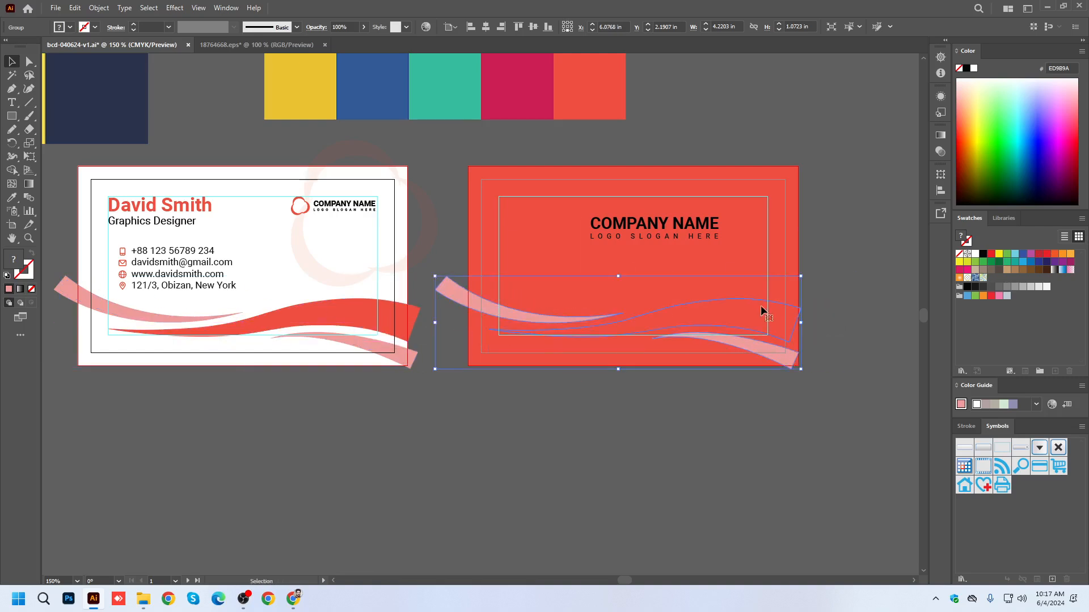
pyautogui.click(483, 33)
pyautogui.hotkey('ctrl', 'z')
pyautogui.hotkey('ctrl', 'z')
pyautogui.press('v')
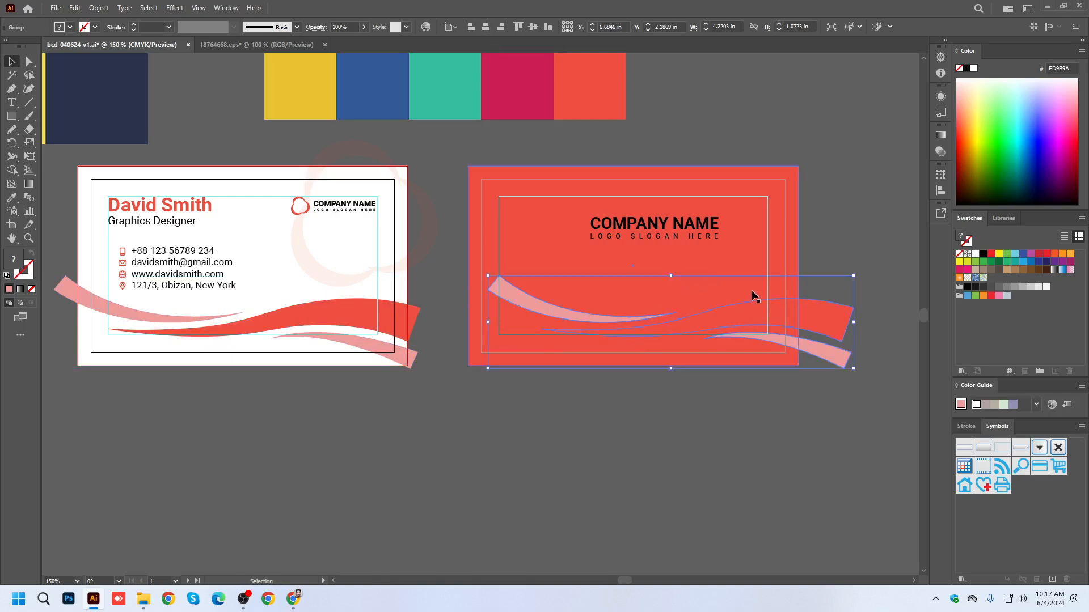
pyautogui.press('Delete')
# Place a copy of the wave group across the lower part of the back card, keeping alignment relative to the artboard.
pyautogui.moveTo(365, 316); pyautogui.dragTo(778, 310)
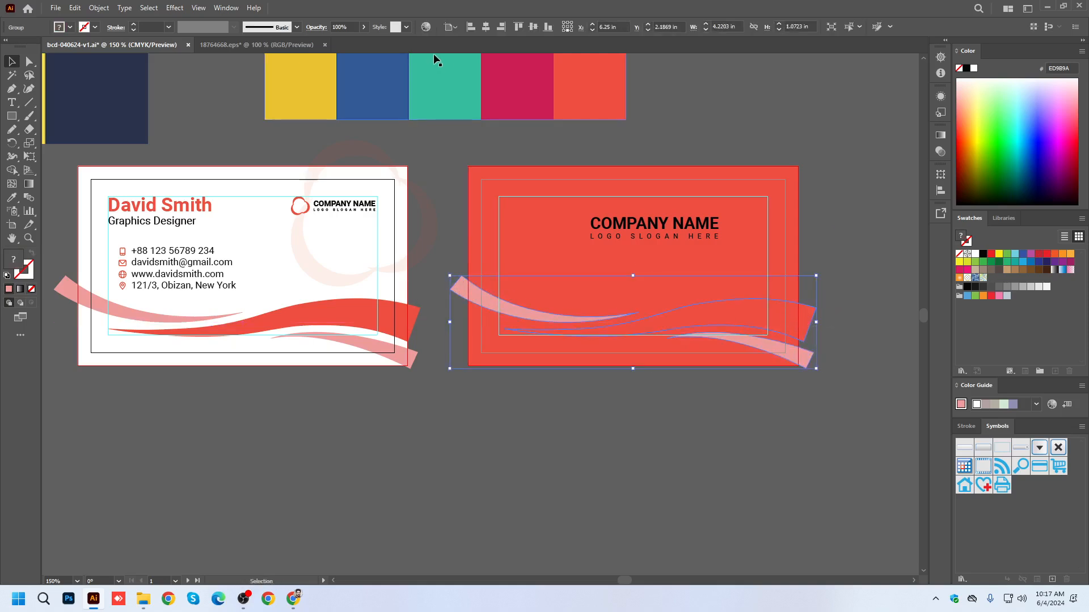
pyautogui.click(452, 26)
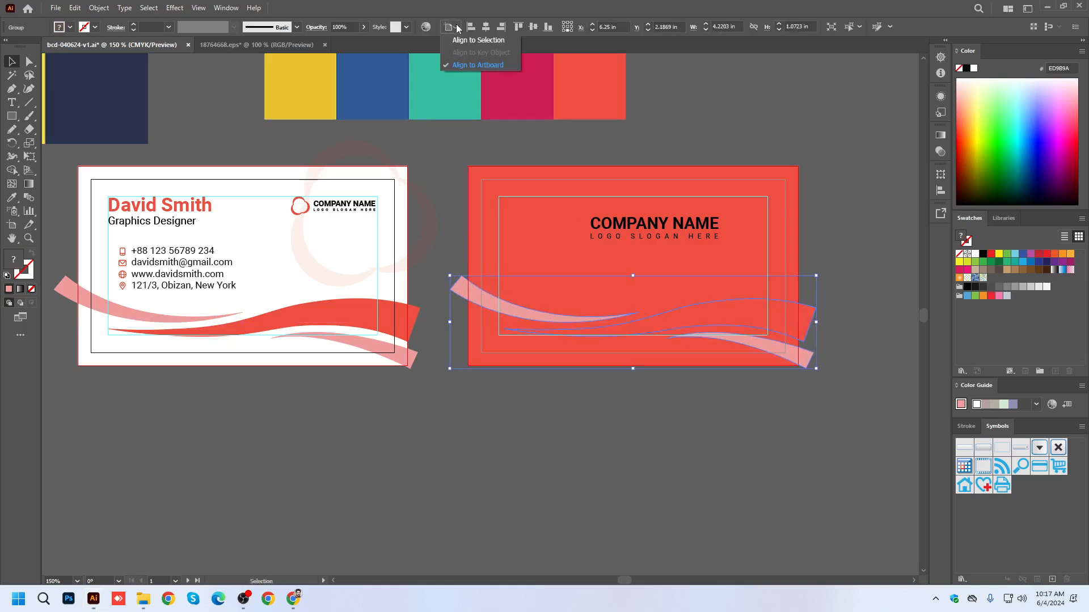
pyautogui.click(717, 112)
pyautogui.scroll(1, 786, 316)
pyautogui.moveTo(815, 324); pyautogui.dragTo(804, 324)
pyautogui.click(485, 27)
pyautogui.hotkey('ctrl', 'z')
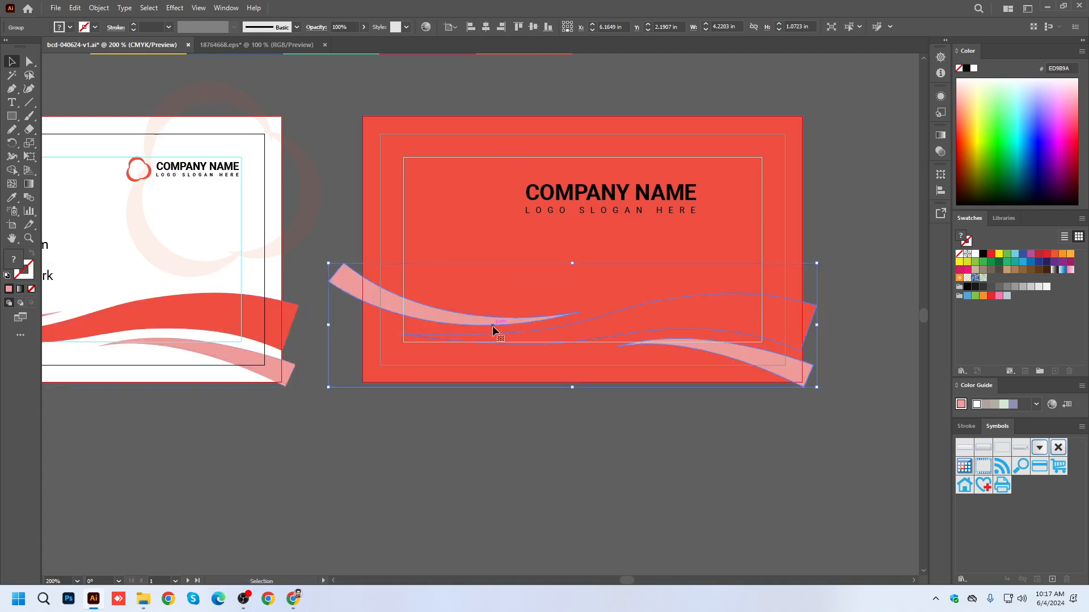
pyautogui.click(454, 240)
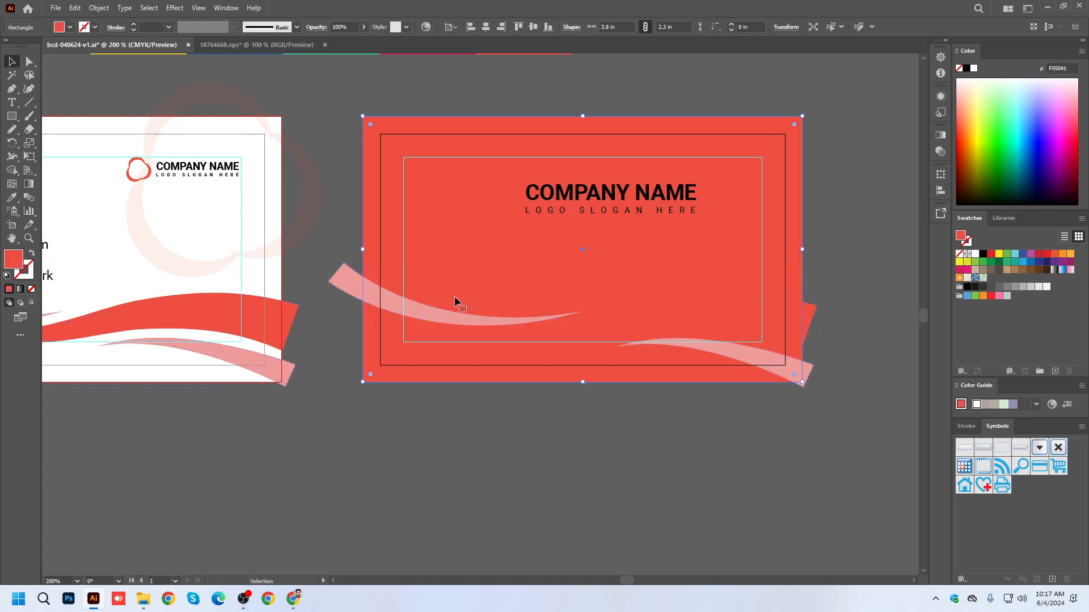
pyautogui.keyDown('shift'); pyautogui.click(420, 312); pyautogui.keyUp('shift')
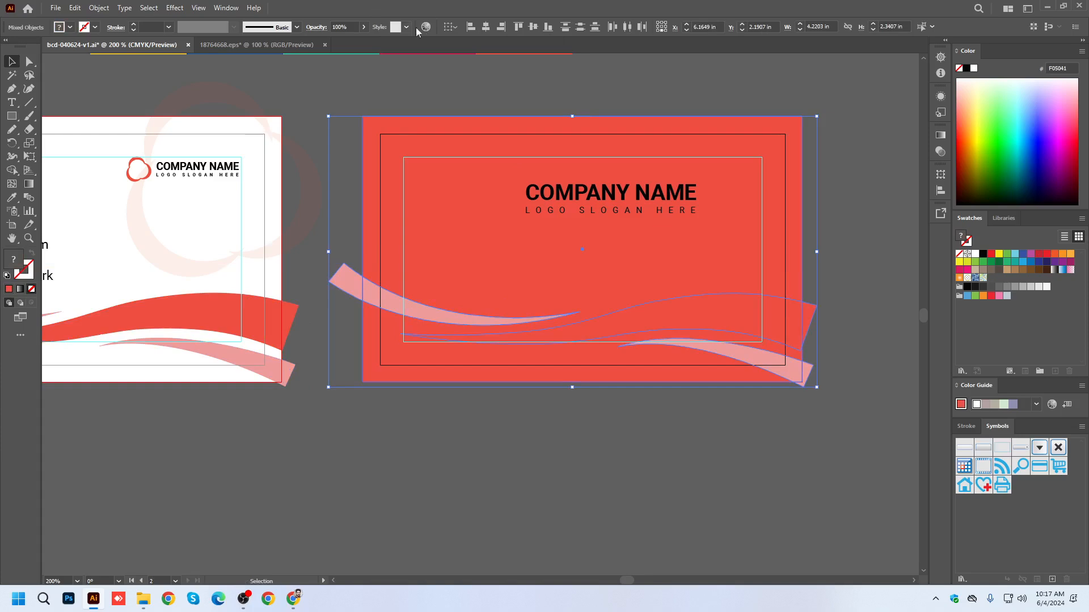
pyautogui.click(485, 27)
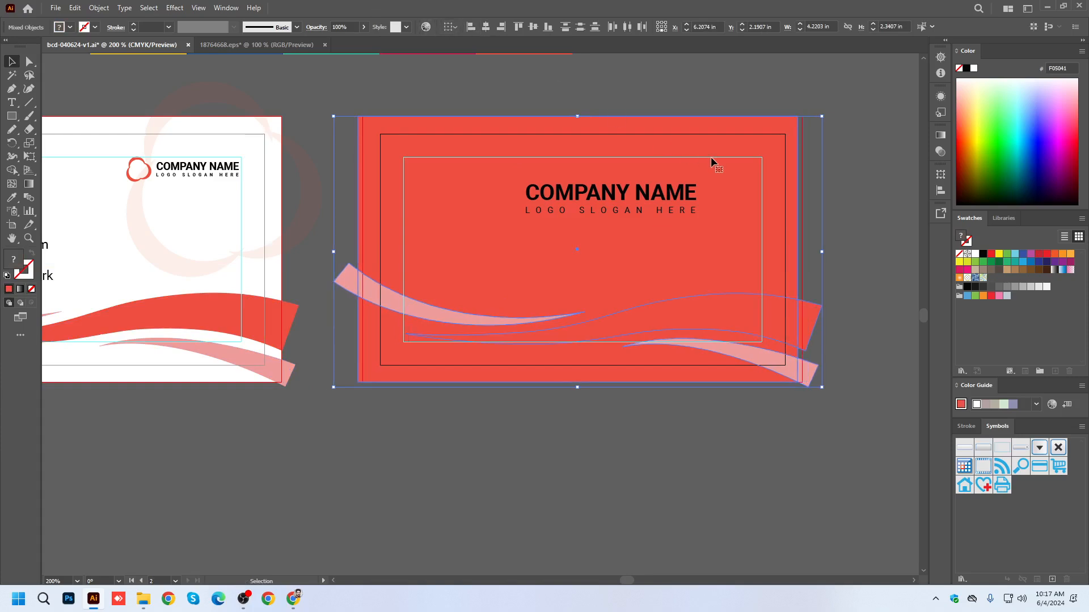
pyautogui.hotkey('ctrl', 'z')
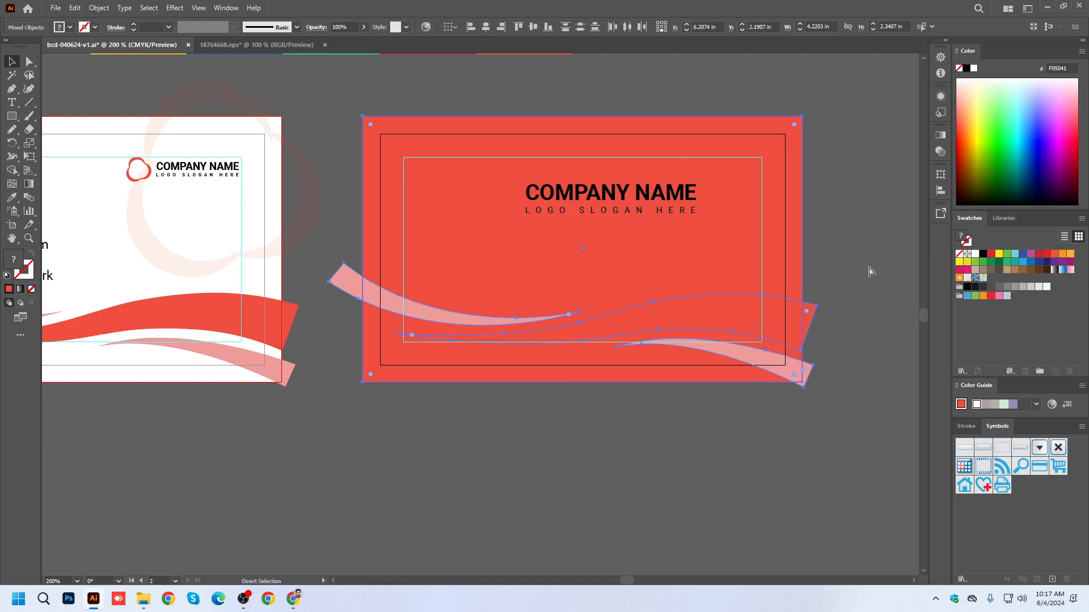
# Position the back card's wave group horizontally centered at X 6.25 in, with its lower end slightly past the card's bottom edge.
pyautogui.click(835, 352)
pyautogui.scroll(3, 818, 345)
pyautogui.moveTo(782, 279); pyautogui.dragTo(751, 278)
pyautogui.moveTo(714, 407); pyautogui.dragTo(798, 355)
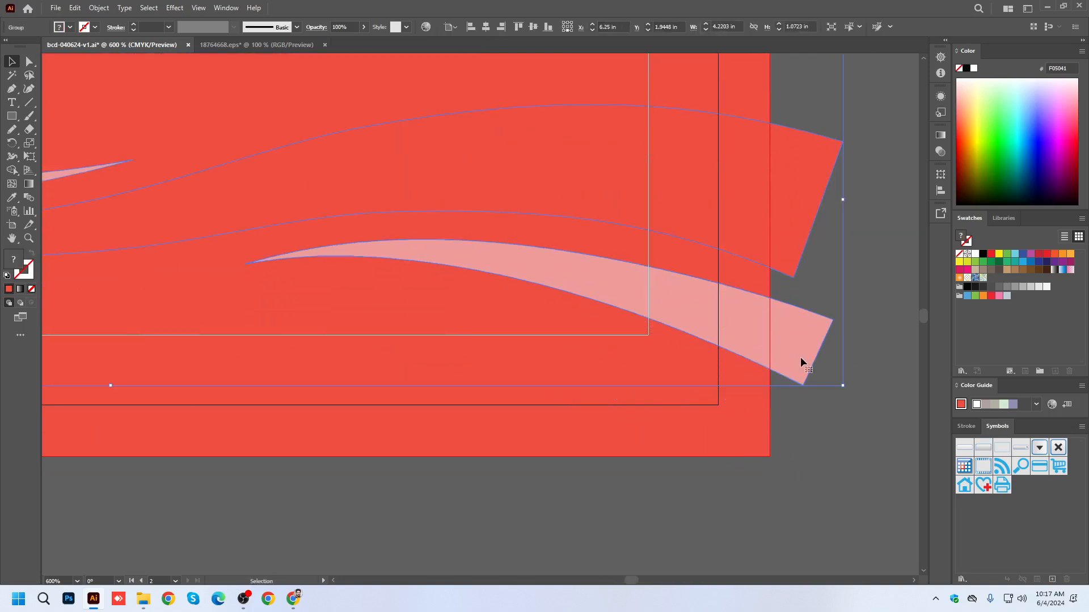
pyautogui.scroll(-3, 798, 355)
pyautogui.click(532, 28)
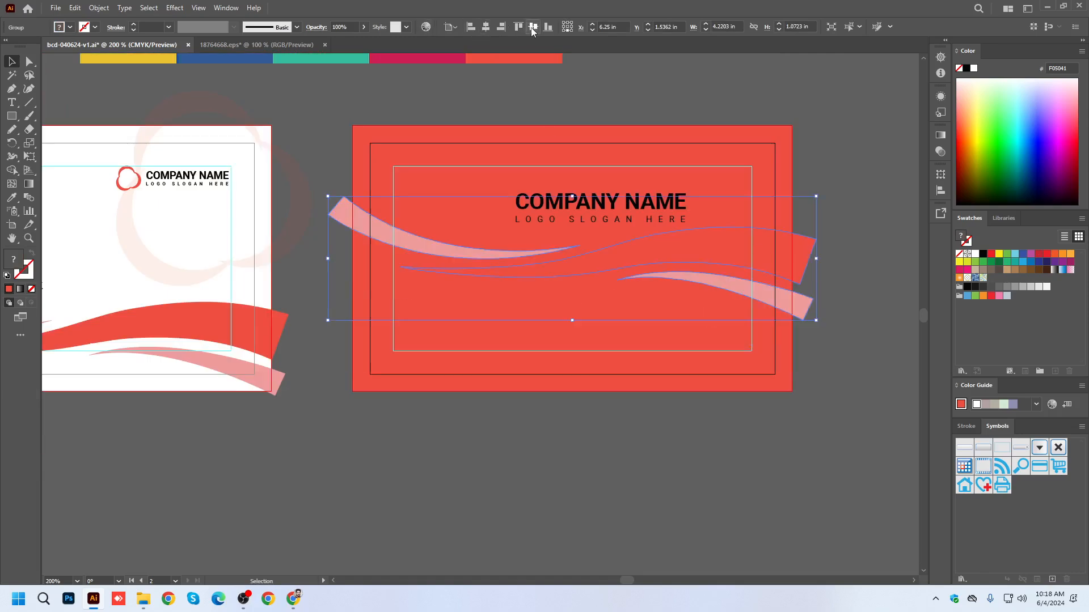
pyautogui.hotkey('ctrl', 'z')
pyautogui.moveTo(801, 361); pyautogui.dragTo(794, 386)
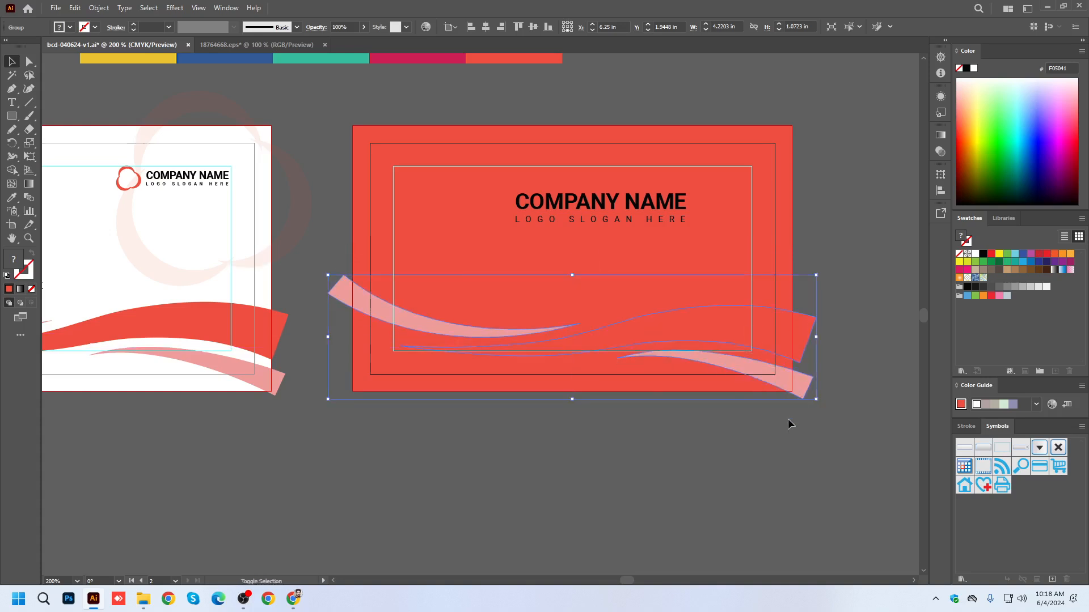
# Recolor the back card's wave group with the white sampled from the front card's background.
pyautogui.click(11, 197)
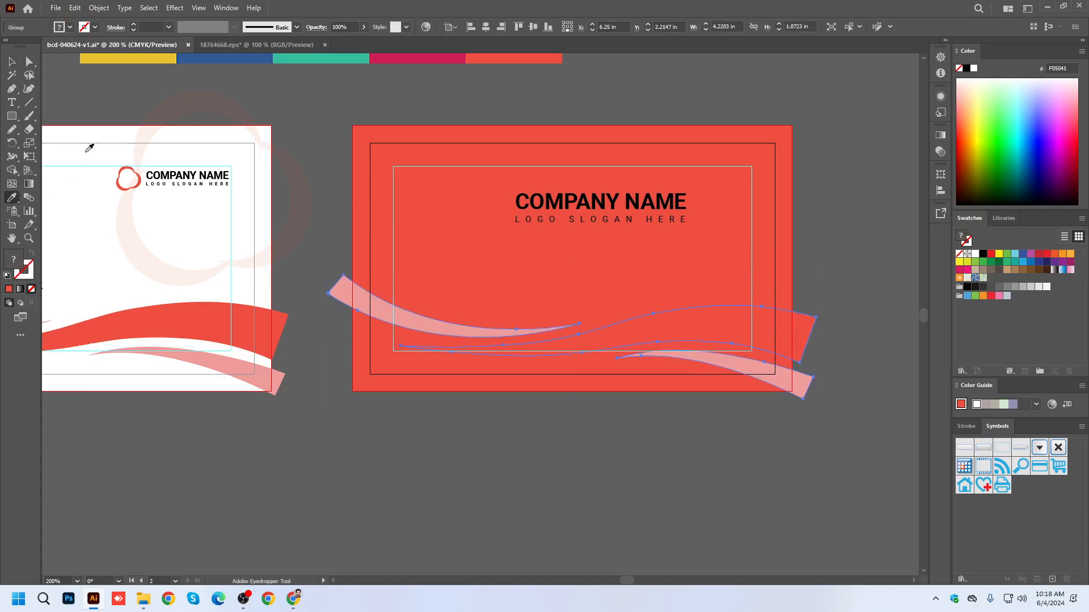
pyautogui.click(89, 147)
pyautogui.click(13, 61)
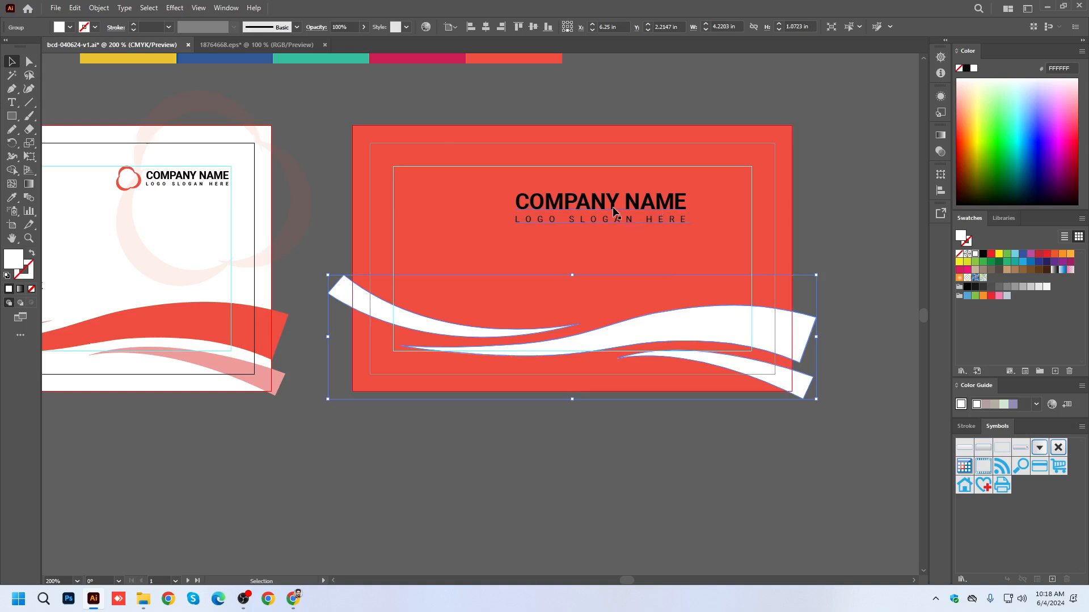
# Recolor the symbol inside the back card's logo group white, then lower the whole logo and enlarge it to about 2.41 in wide.
pyautogui.click(492, 202)
pyautogui.doubleClick(498, 202)
pyautogui.click(10, 198)
pyautogui.click(455, 321)
pyautogui.click(12, 62)
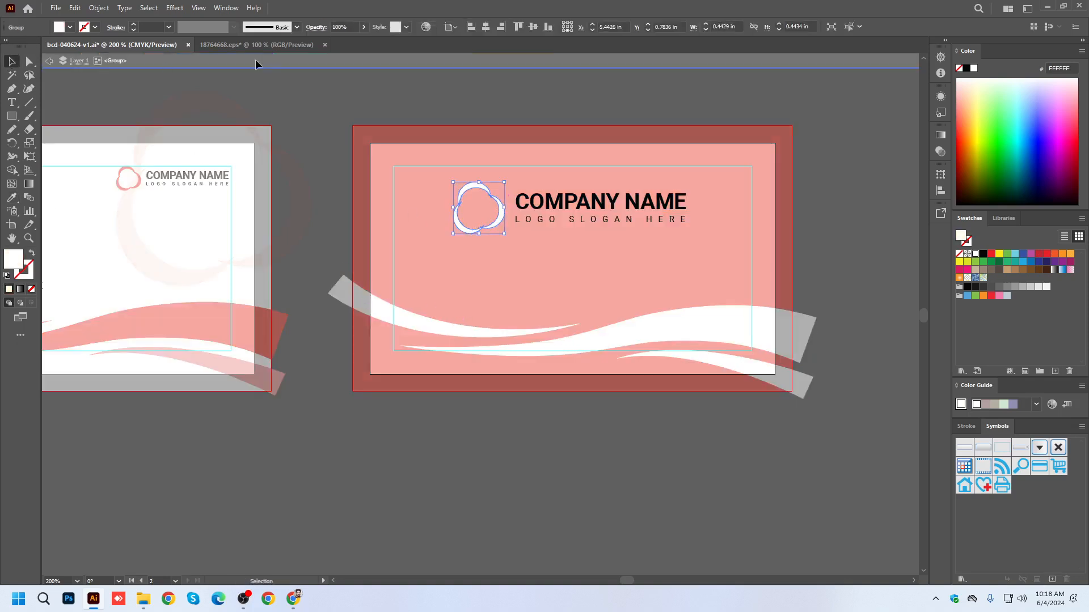
pyautogui.doubleClick(302, 72)
pyautogui.moveTo(571, 207); pyautogui.dragTo(571, 236)
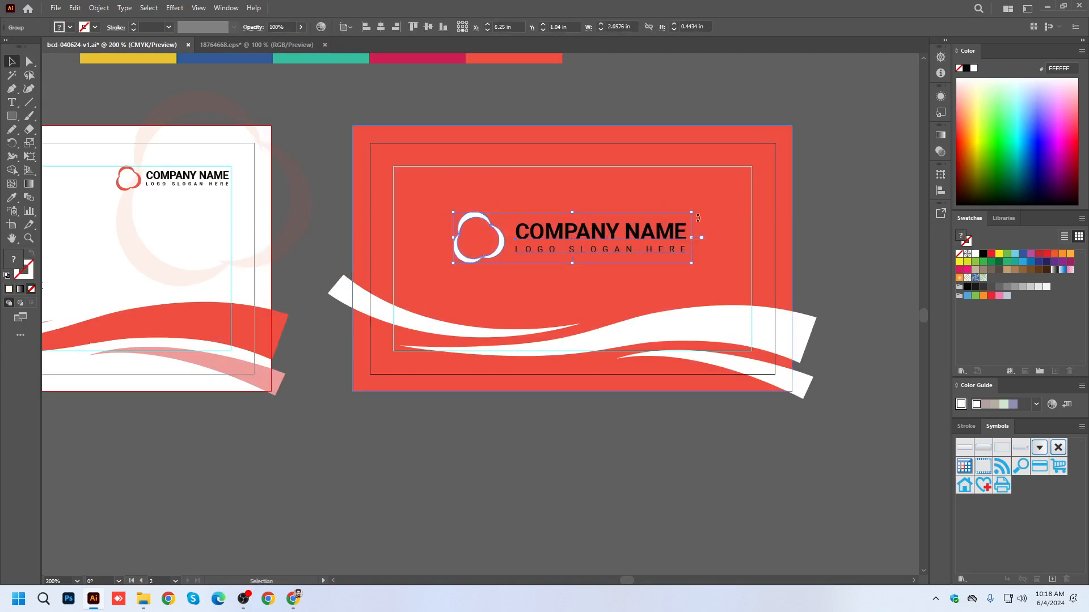
pyautogui.moveTo(696, 210); pyautogui.dragTo(714, 201)
# Recolor the back card's company name and slogan with the white sampled from the wave, and save the document.
pyautogui.click(12, 211)
pyautogui.click(12, 197)
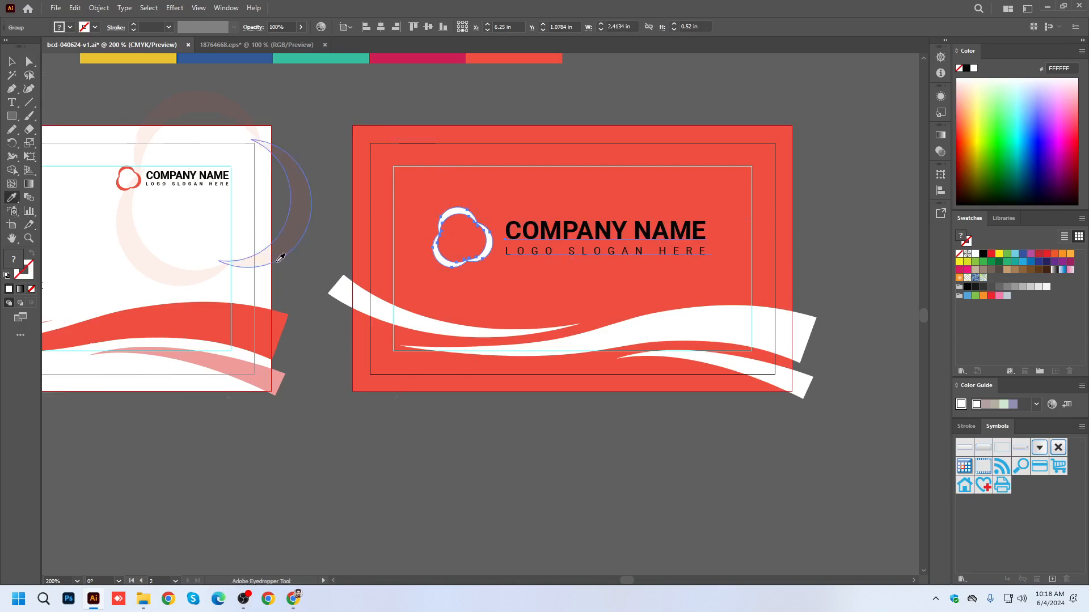
pyautogui.click(350, 286)
pyautogui.press('a')
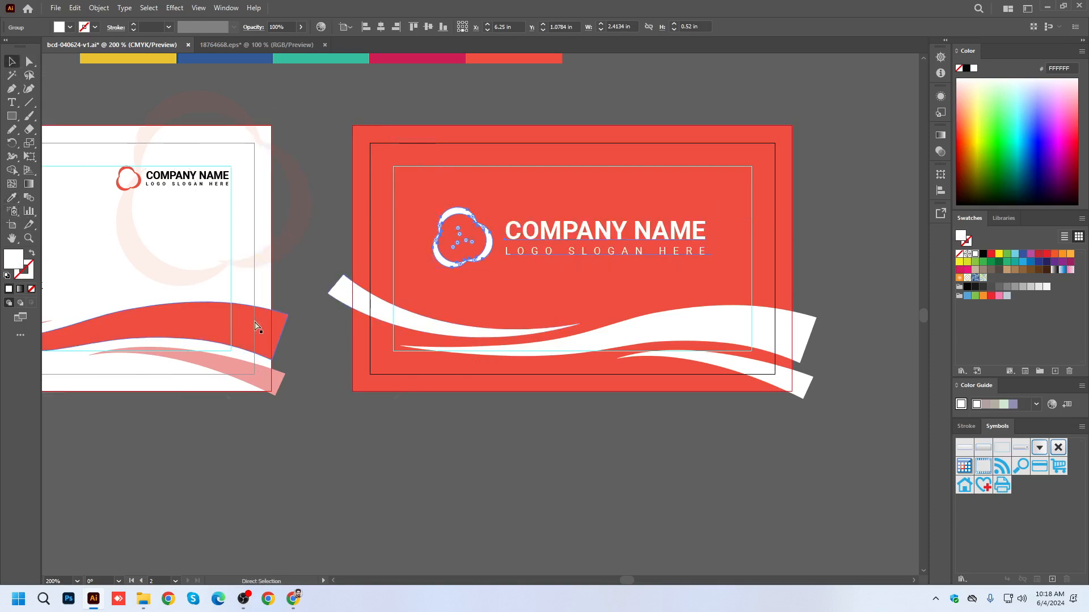
pyautogui.hotkey('ctrl', 's')
# Inside the back card's wave group, recolor the two smaller waves light gray E2E2E2, and save the document.
pyautogui.click(443, 447)
pyautogui.scroll(-2, 706, 395)
pyautogui.scroll(2, 683, 379)
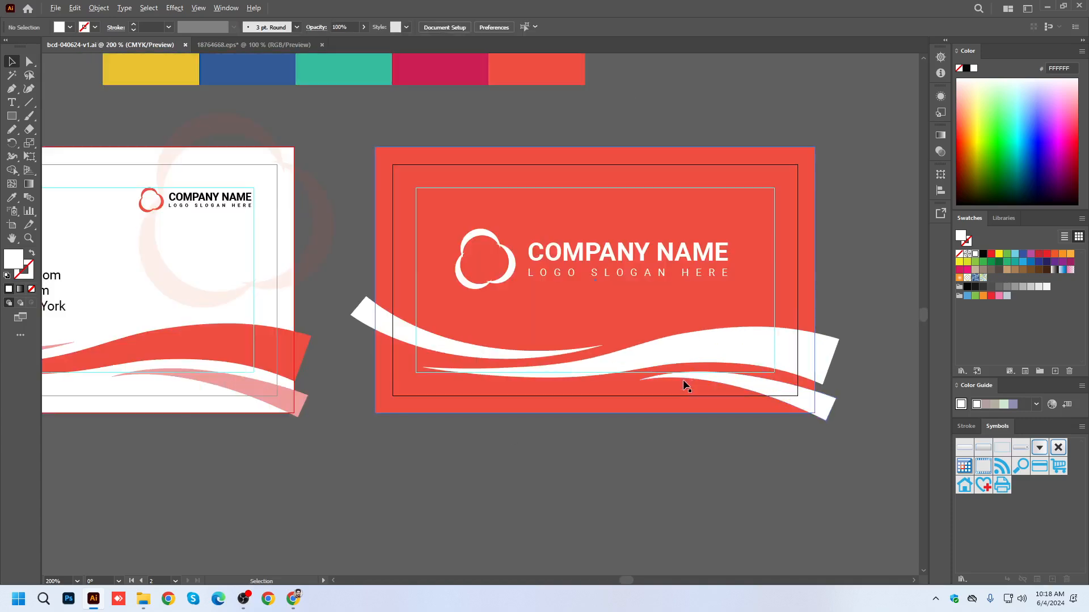
pyautogui.click(795, 406)
pyautogui.doubleClick(809, 396)
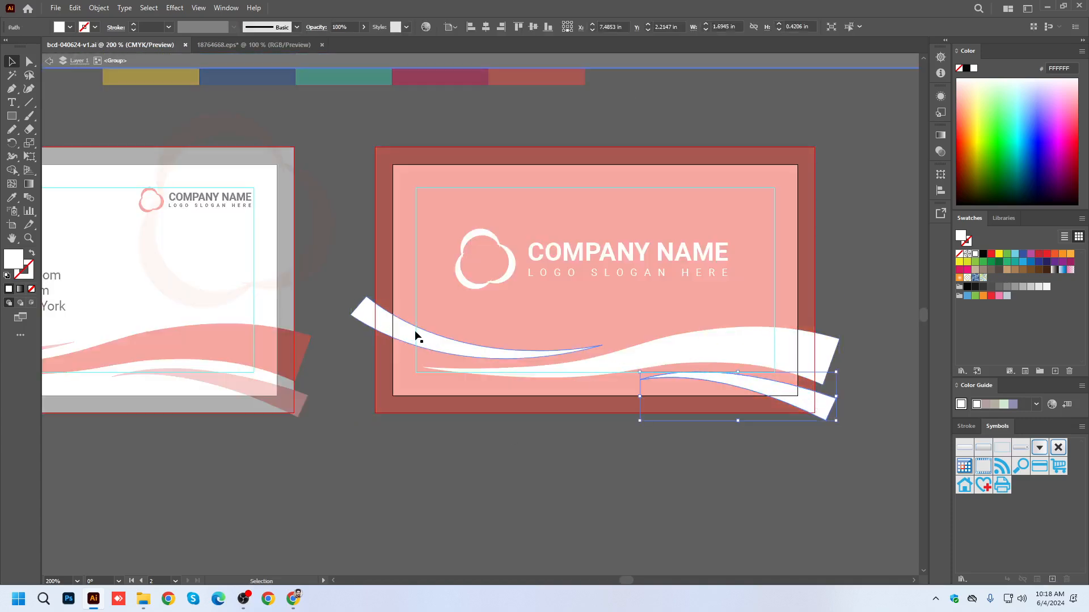
pyautogui.doubleClick(14, 260)
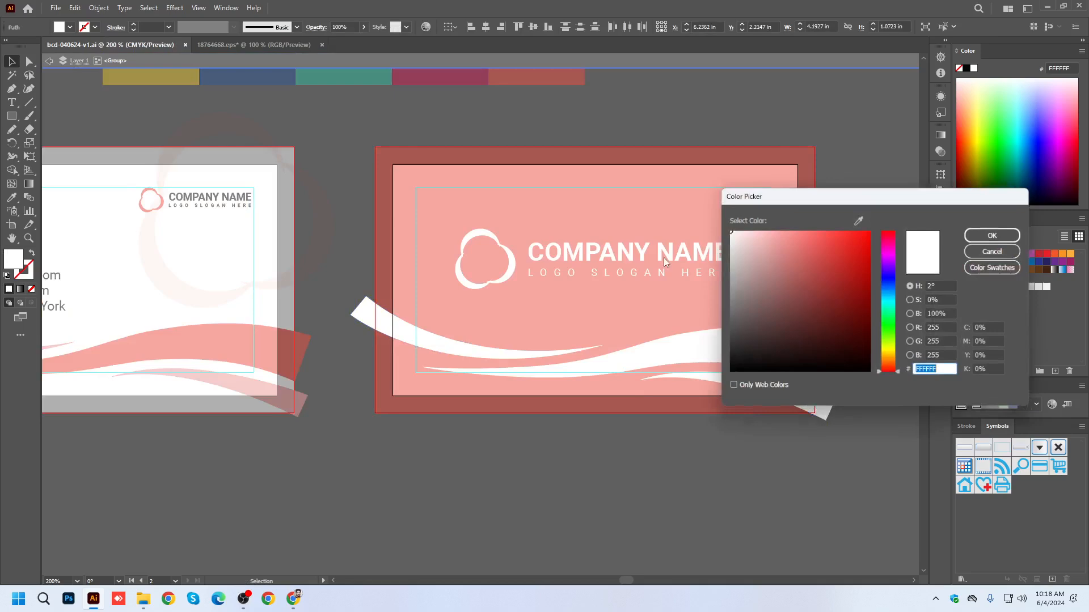
pyautogui.click(727, 245)
pyautogui.click(973, 239)
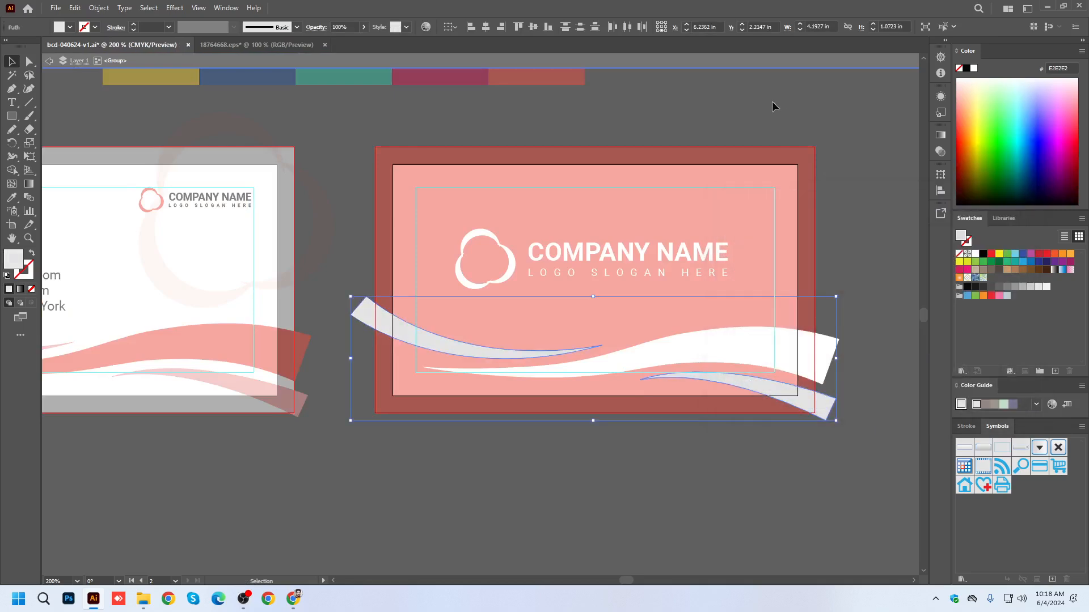
pyautogui.click(742, 65)
pyautogui.scroll(-2, 771, 244)
pyautogui.scroll(1, 762, 328)
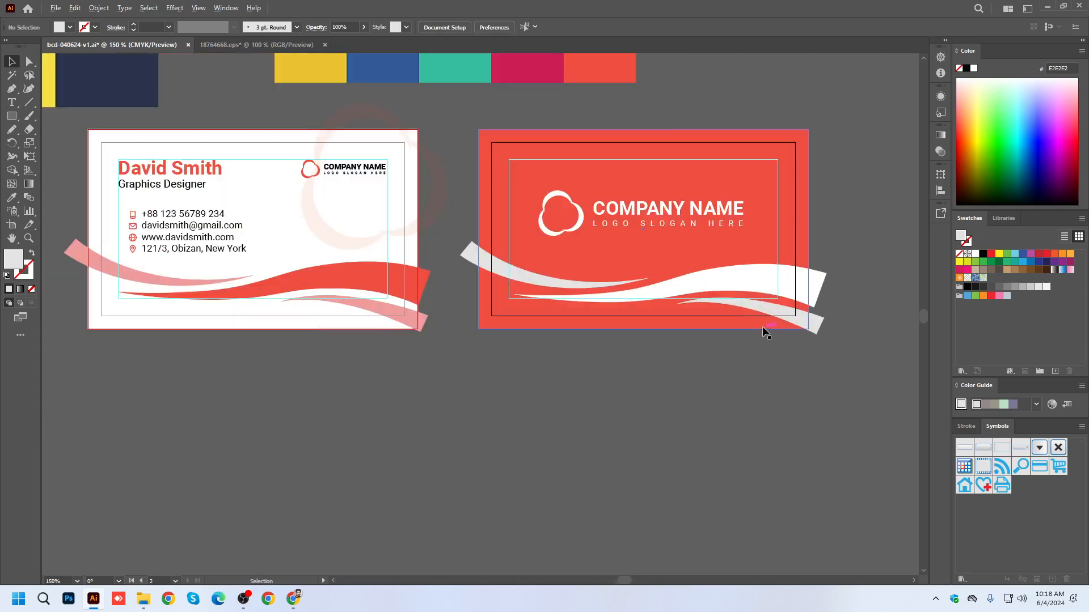
pyautogui.hotkey('ctrl', 's')
# Move the three-color palette image to above the back card and turn on Trim View to preview both cards.
pyautogui.scroll(-1, 542, 338)
pyautogui.scroll(3, 188, 214)
pyautogui.moveTo(188, 215); pyautogui.dragTo(729, 188)
pyautogui.click(198, 8)
pyautogui.click(234, 67)
pyautogui.scroll(1, 699, 498)
pyautogui.moveTo(555, 504); pyautogui.dragTo(635, 466)
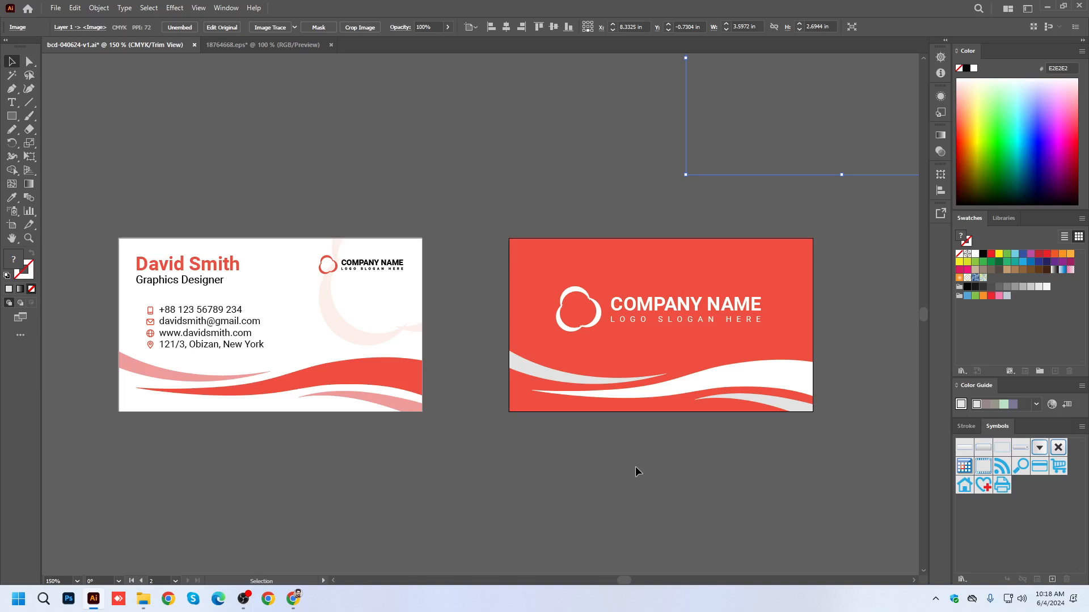
# Save the document and turn off Trim View so the artwork beyond the artboards shows again.
pyautogui.hotkey('ctrl', 's')
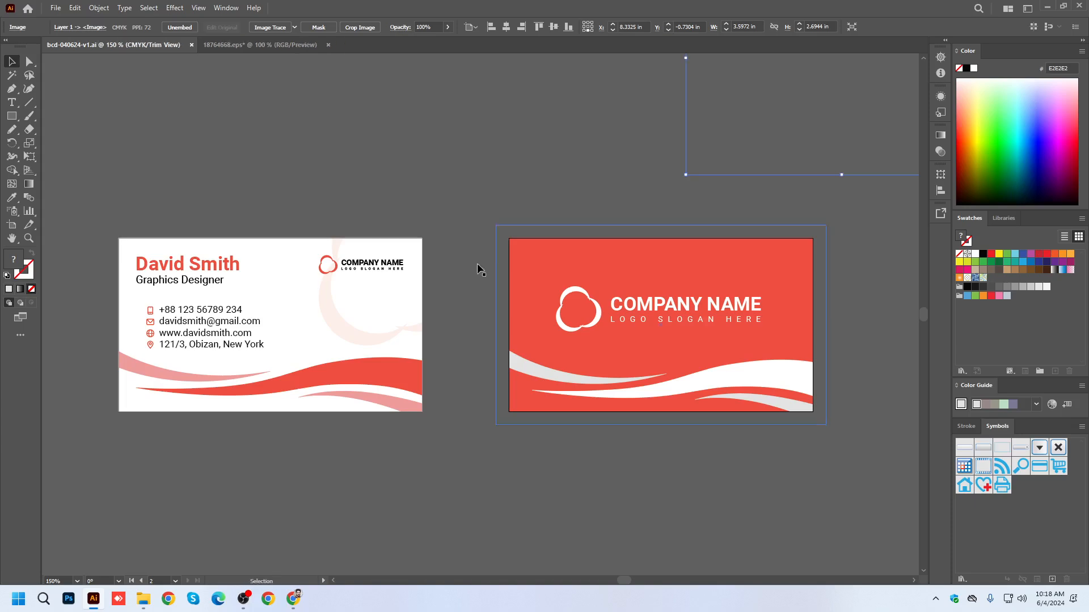
pyautogui.click(203, 9)
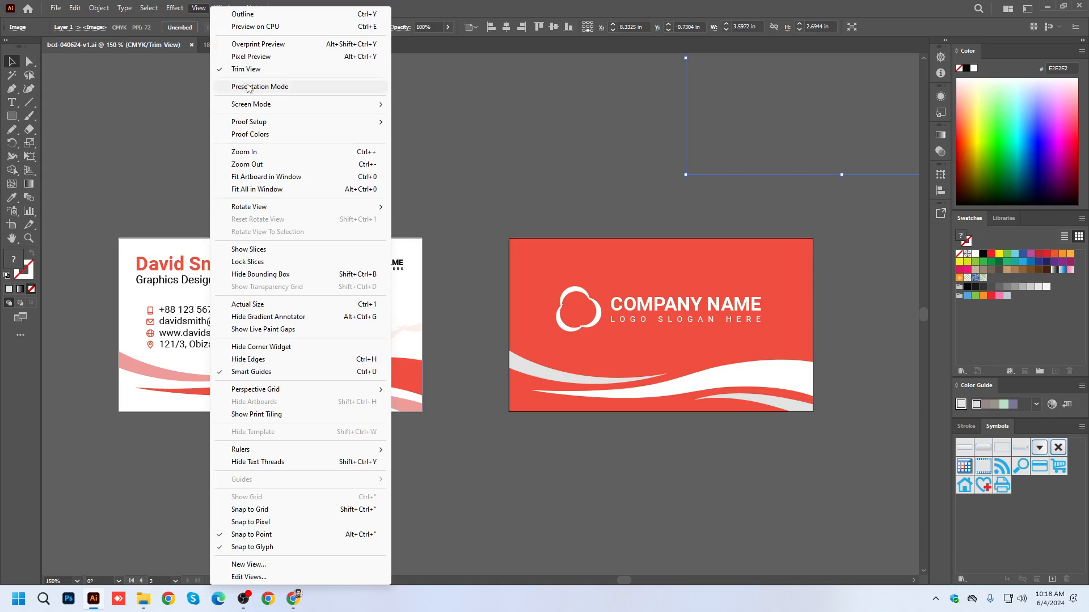
pyautogui.click(250, 67)
pyautogui.click(521, 195)
pyautogui.hotkey('ctrl', '-')
pyautogui.hotkey('ctrl', '-')
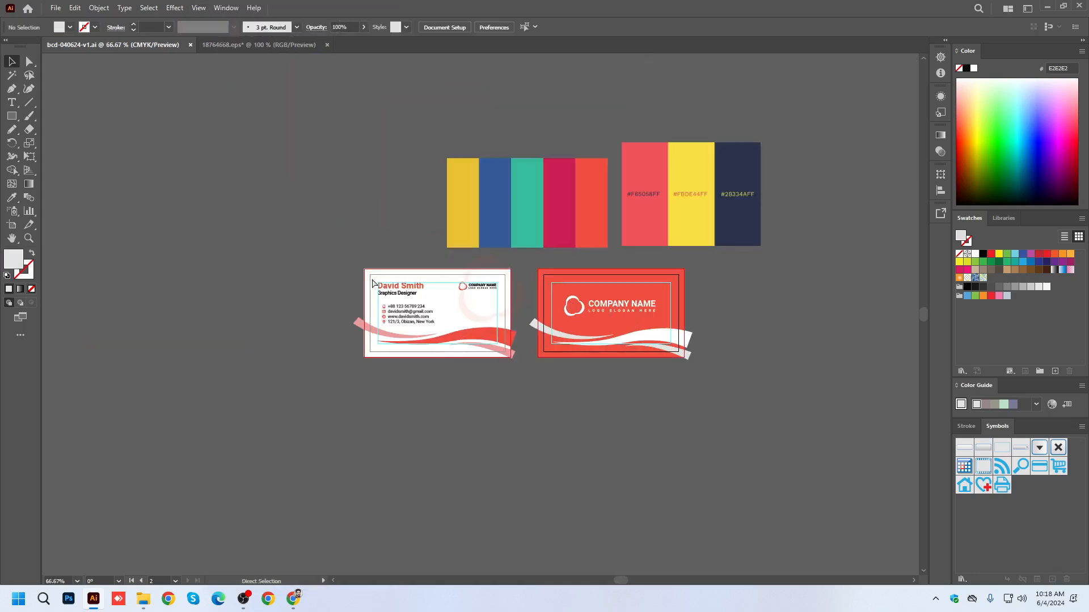
# Duplicate all of the front card's artwork onto the empty canvas to the left of the artboards.
pyautogui.moveTo(363, 268); pyautogui.dragTo(525, 365)
pyautogui.moveTo(455, 360); pyautogui.dragTo(576, 378)
pyautogui.moveTo(613, 312); pyautogui.dragTo(266, 311)
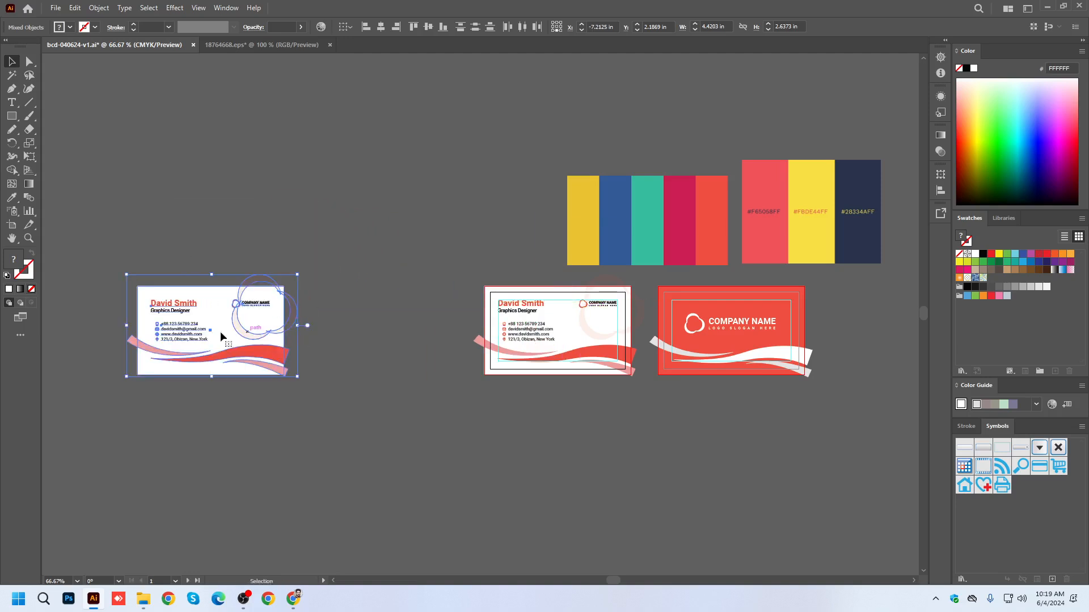
pyautogui.hscroll(-4, 510, 382)
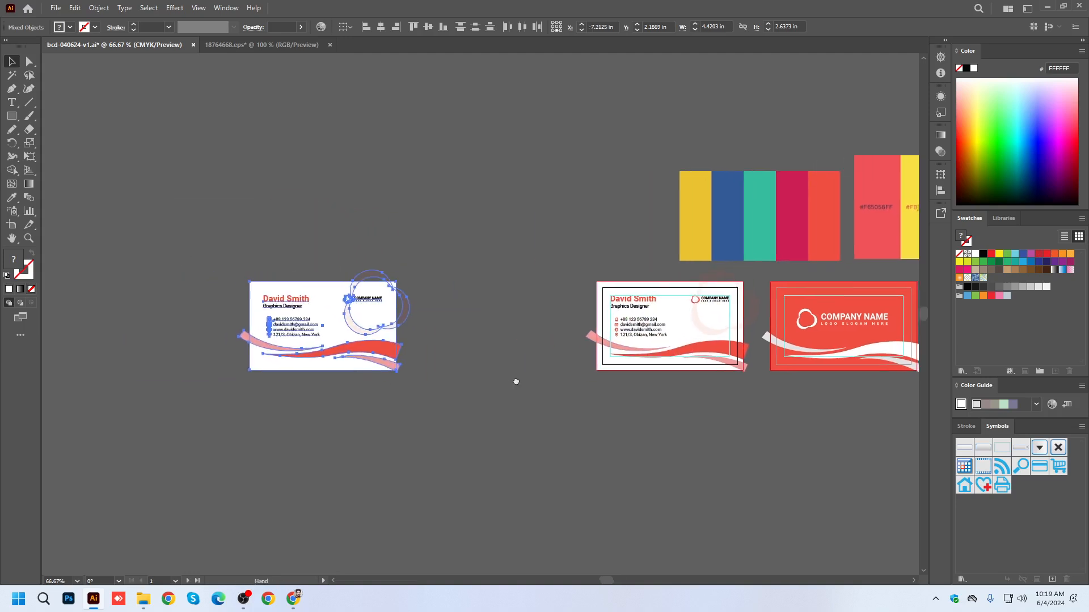
# Expand the appearance of the duplicated front card, and expand its objects and text into plain shapes.
pyautogui.click(100, 8)
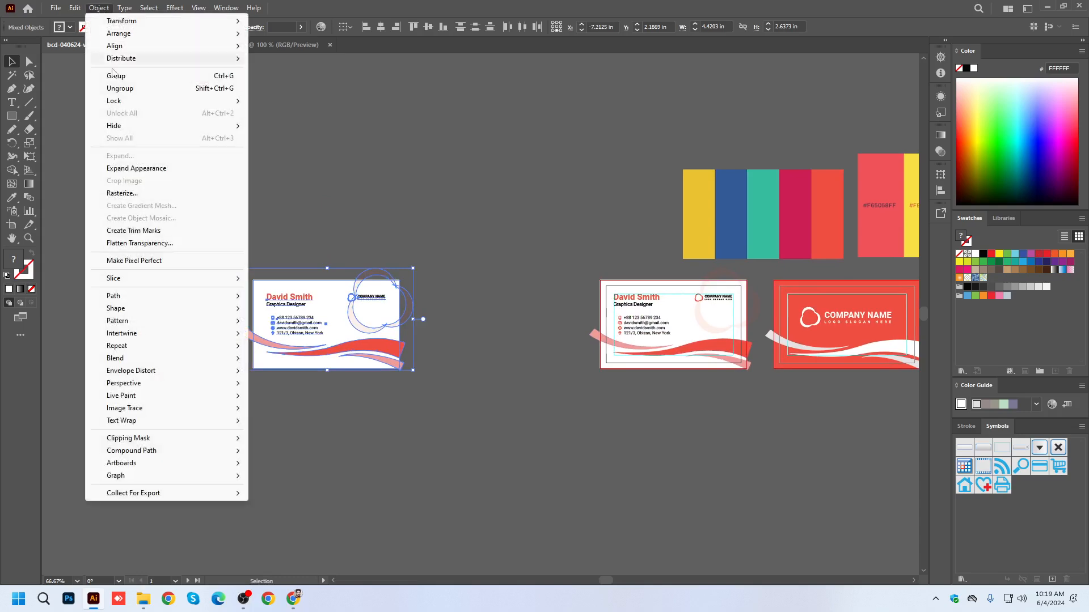
pyautogui.click(122, 169)
pyautogui.click(98, 8)
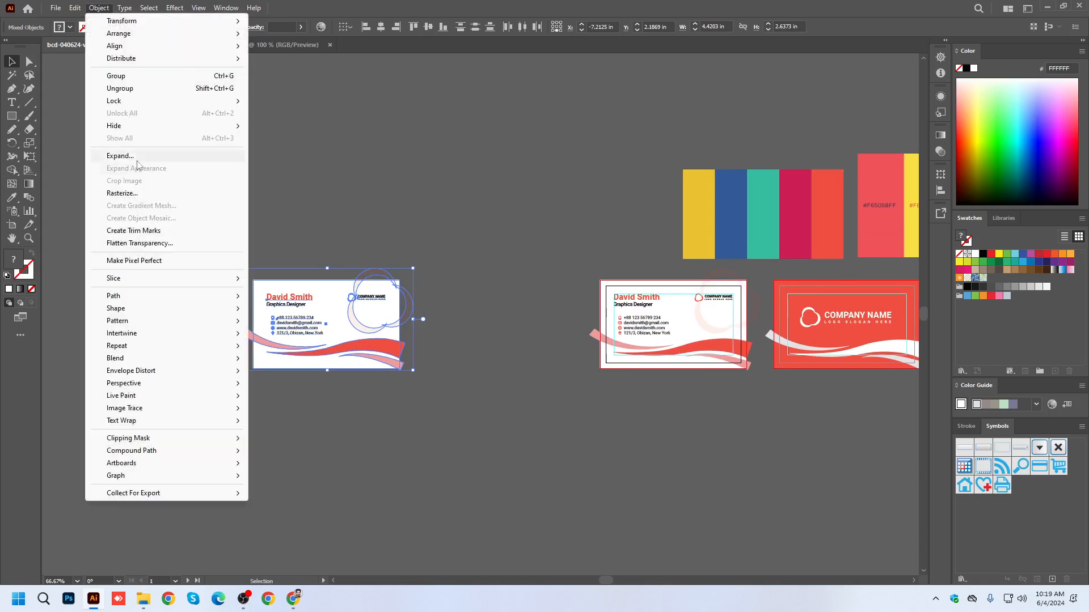
pyautogui.click(120, 156)
pyautogui.click(530, 367)
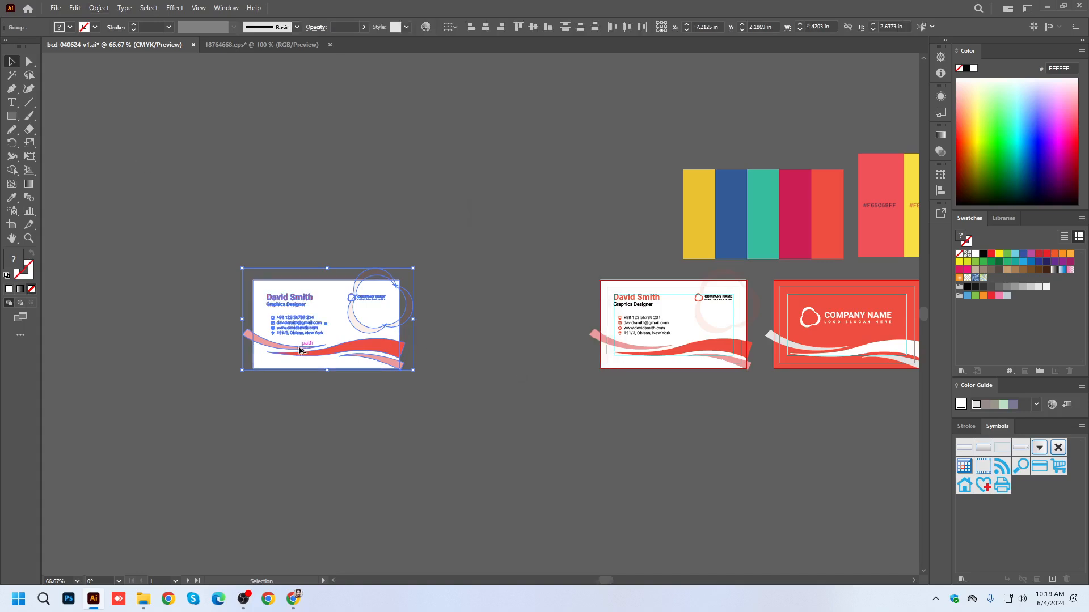
# Scale the expanded front card copy proportionally to about 14.43 in wide overall and place it farther left of the artboards.
pyautogui.scroll(4, 309, 341)
pyautogui.scroll(-3, 312, 335)
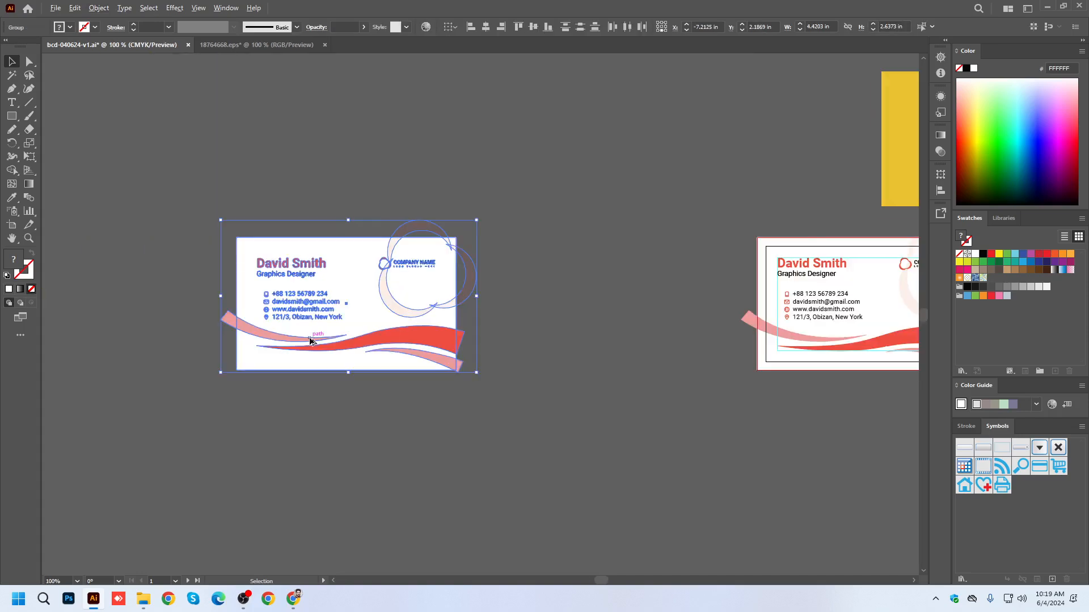
pyautogui.scroll(-2, 310, 341)
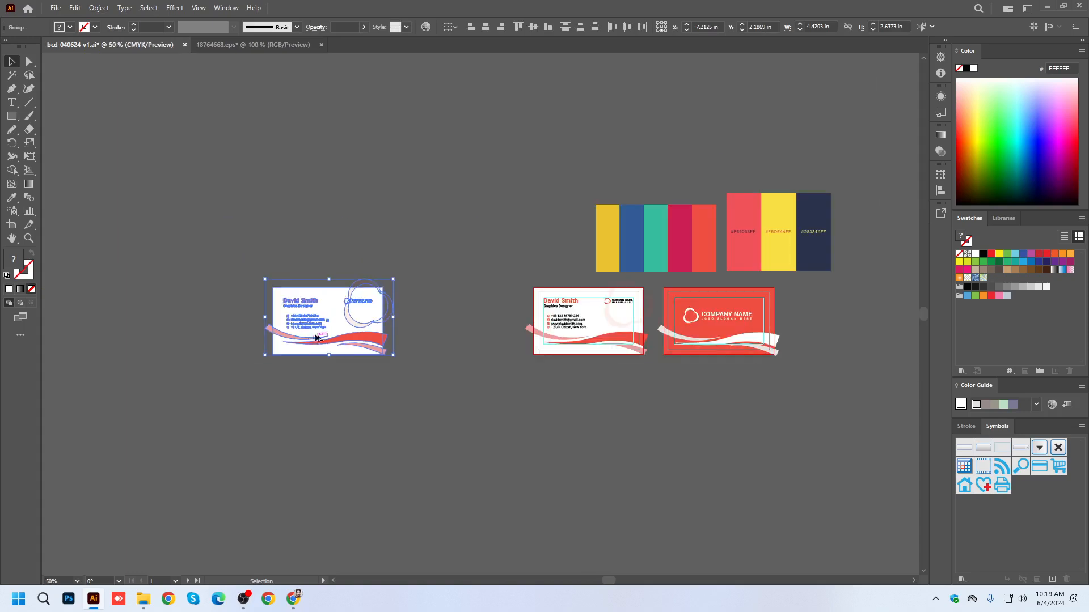
pyautogui.moveTo(395, 277); pyautogui.dragTo(568, 186)
pyautogui.moveTo(393, 279); pyautogui.dragTo(541, 186)
pyautogui.scroll(2, 459, 339)
pyautogui.scroll(-2, 409, 363)
pyautogui.moveTo(438, 352); pyautogui.dragTo(246, 276)
pyautogui.scroll(-3, 368, 313)
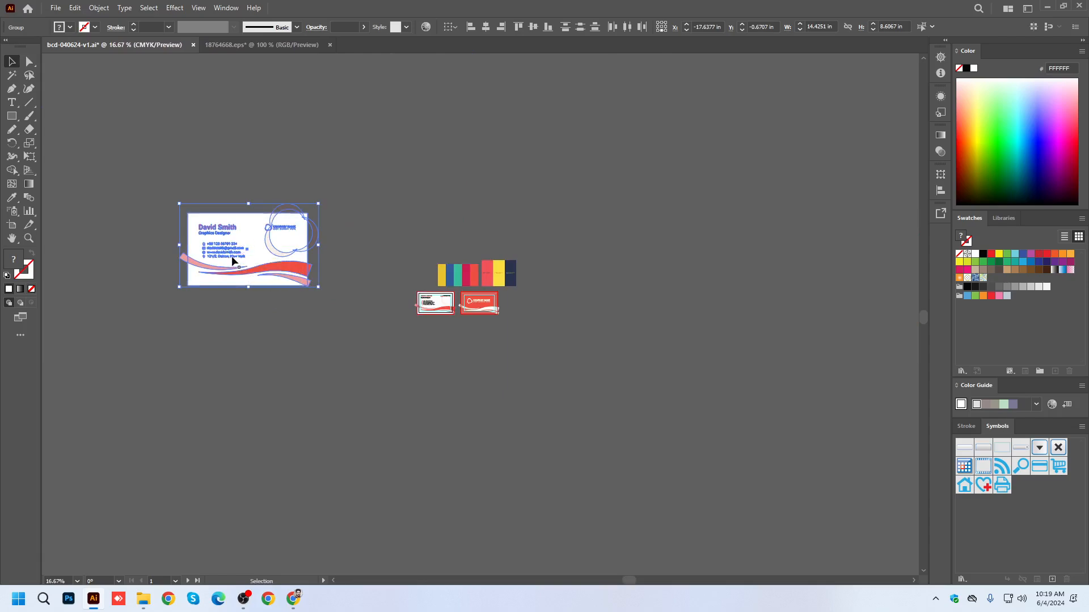
# Examine the enlarged front card copy and compare it with the original cards at several zoom levels.
pyautogui.scroll(2, 232, 253)
pyautogui.scroll(-1, 224, 250)
pyautogui.scroll(1, 218, 245)
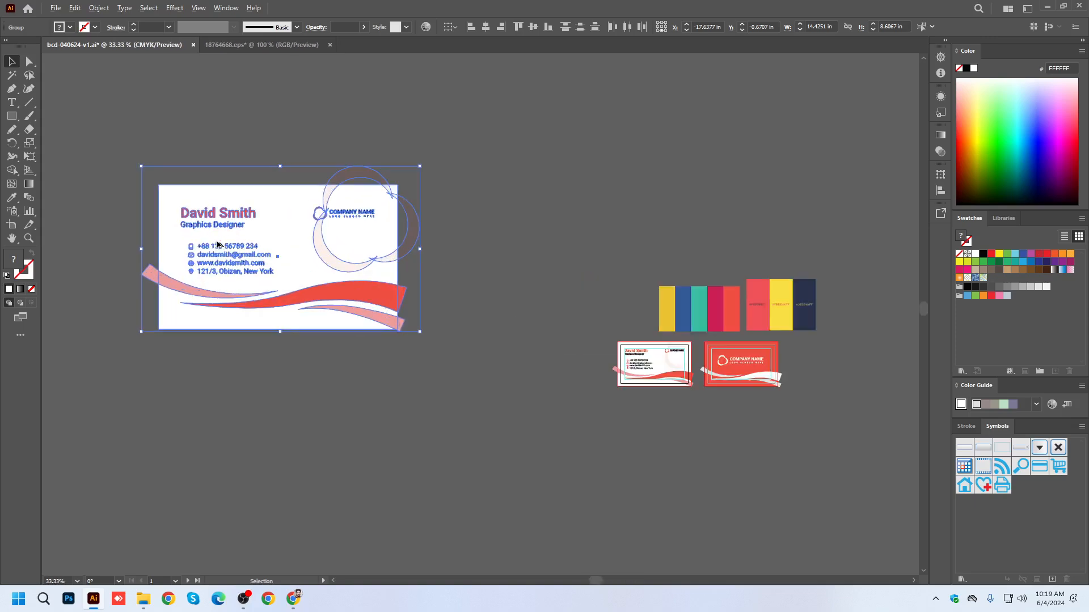
pyautogui.scroll(2, 217, 244)
pyautogui.scroll(-2, 218, 244)
pyautogui.scroll(2, 672, 369)
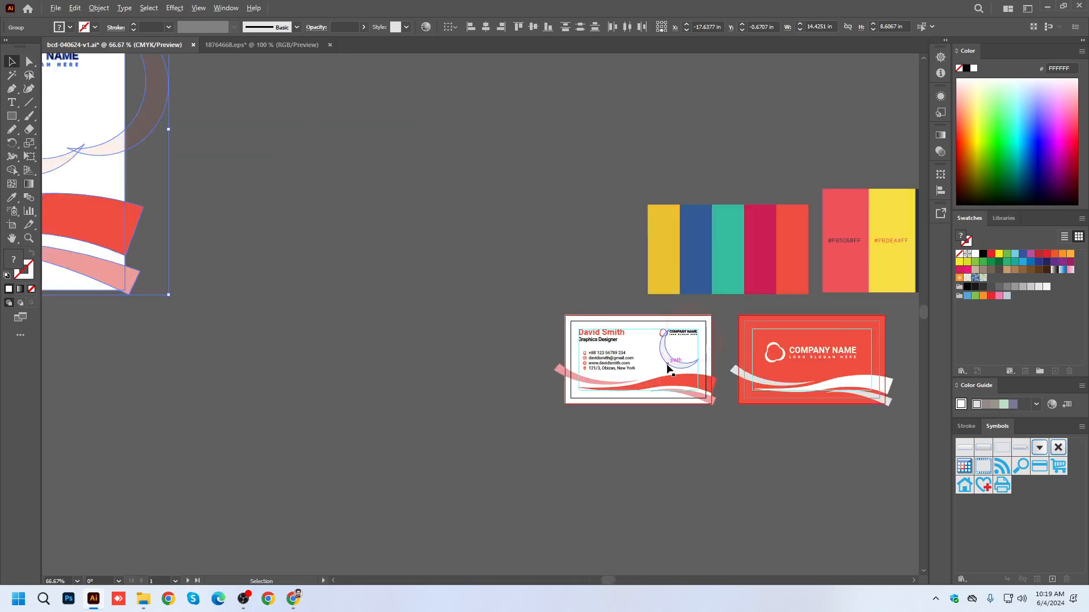
pyautogui.scroll(2, 668, 366)
pyautogui.scroll(-1, 652, 366)
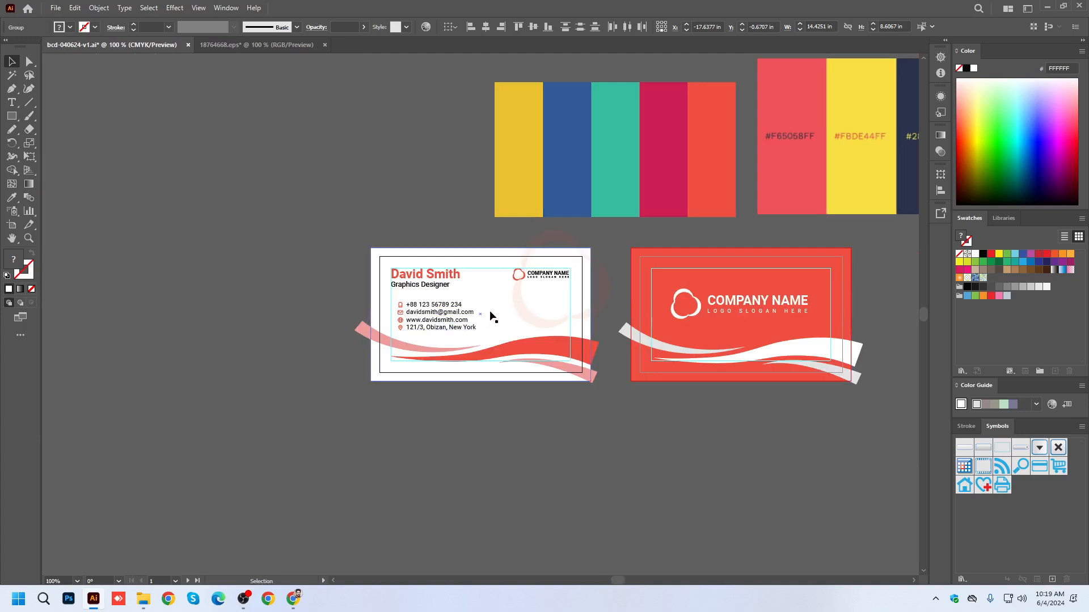
pyautogui.press('space')
pyautogui.moveTo(236, 274); pyautogui.dragTo(828, 590)
pyautogui.moveTo(301, 291); pyautogui.dragTo(703, 271)
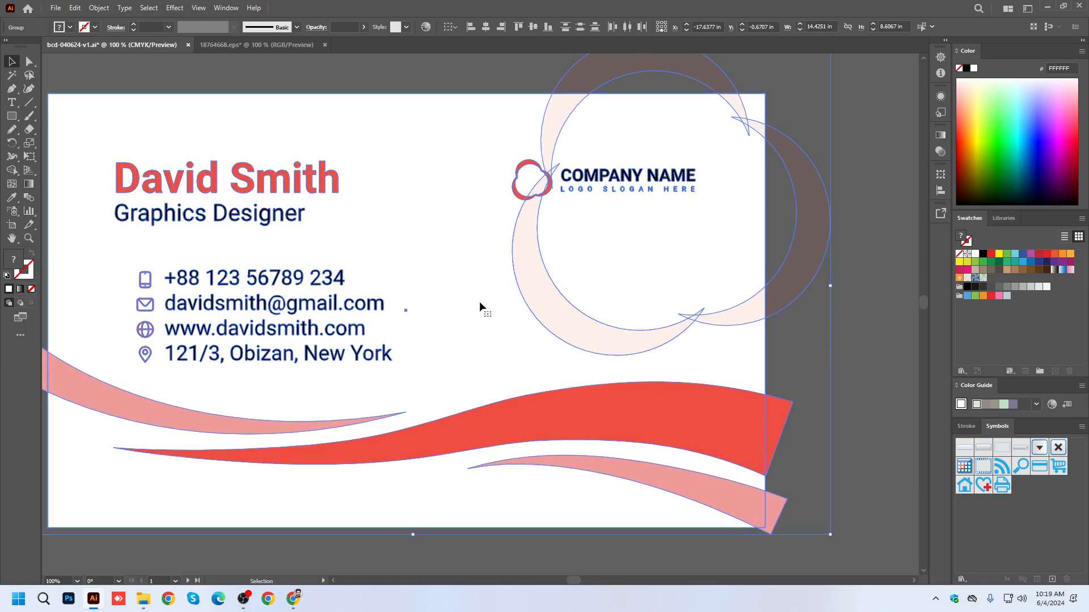
pyautogui.hotkey('ctrl', '-')
pyautogui.hotkey('ctrl', '-')
pyautogui.hotkey('ctrl', '-')
# Save the document with the enlarged card copy in place.
pyautogui.hotkey('ctrl', 's')
pyautogui.click(667, 339)
pyautogui.moveTo(680, 397); pyautogui.dragTo(453, 318)
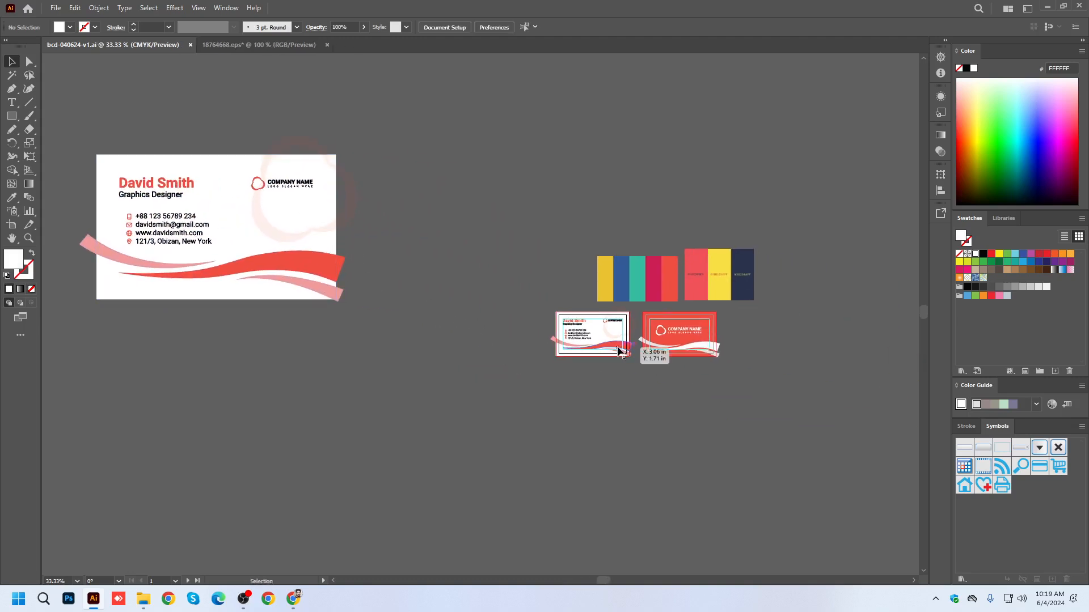
pyautogui.scroll(2, 615, 346)
pyautogui.scroll(-3, 615, 347)
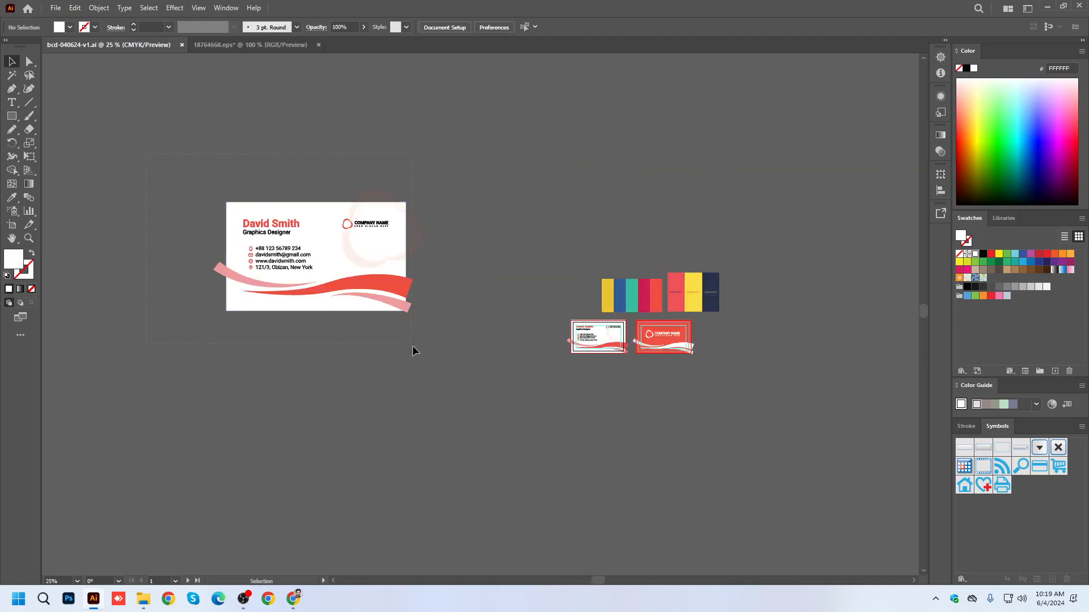
# Draw a white rectangle about 12.4 x 7.57 in over the enlarged card's background.
pyautogui.click(318, 289)
pyautogui.click(476, 258)
pyautogui.click(12, 117)
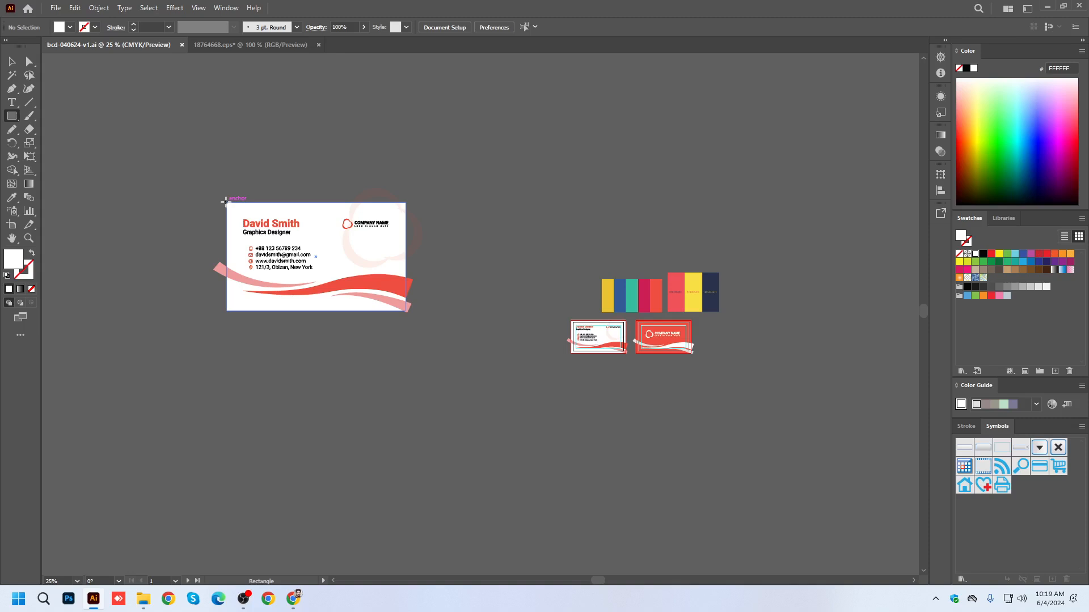
pyautogui.click(11, 63)
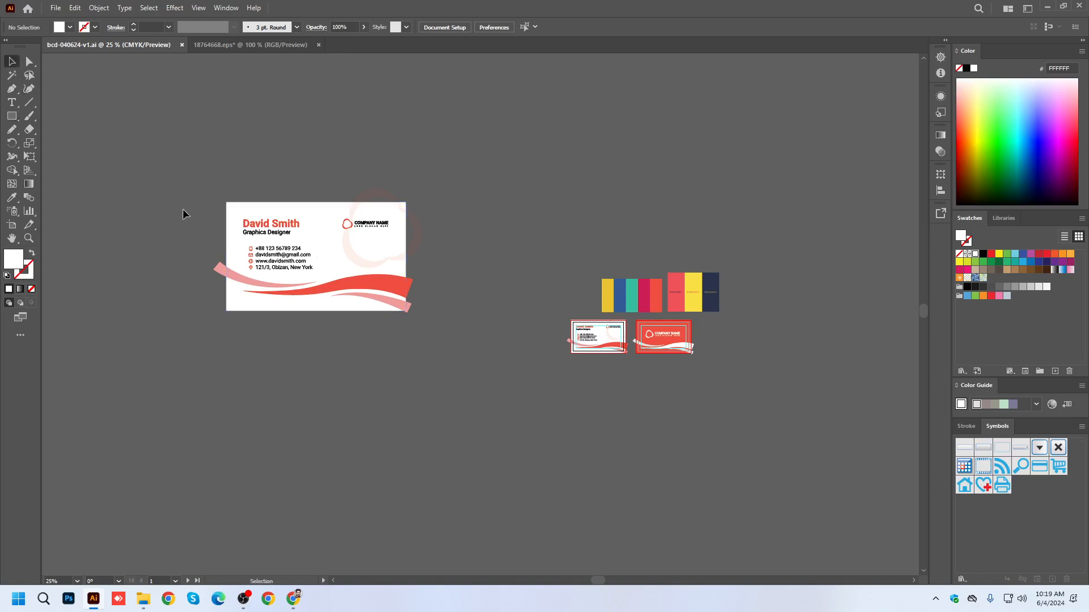
pyautogui.click(232, 237)
pyautogui.scroll(3, 246, 281)
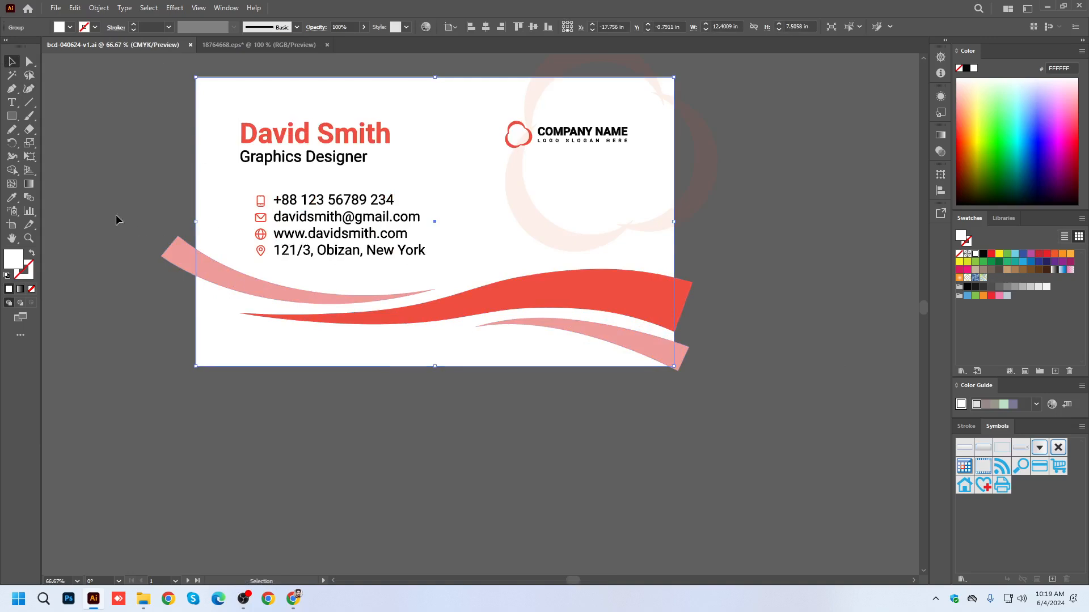
pyautogui.click(134, 231)
pyautogui.click(11, 116)
pyautogui.moveTo(196, 78); pyautogui.dragTo(673, 368)
pyautogui.click(10, 60)
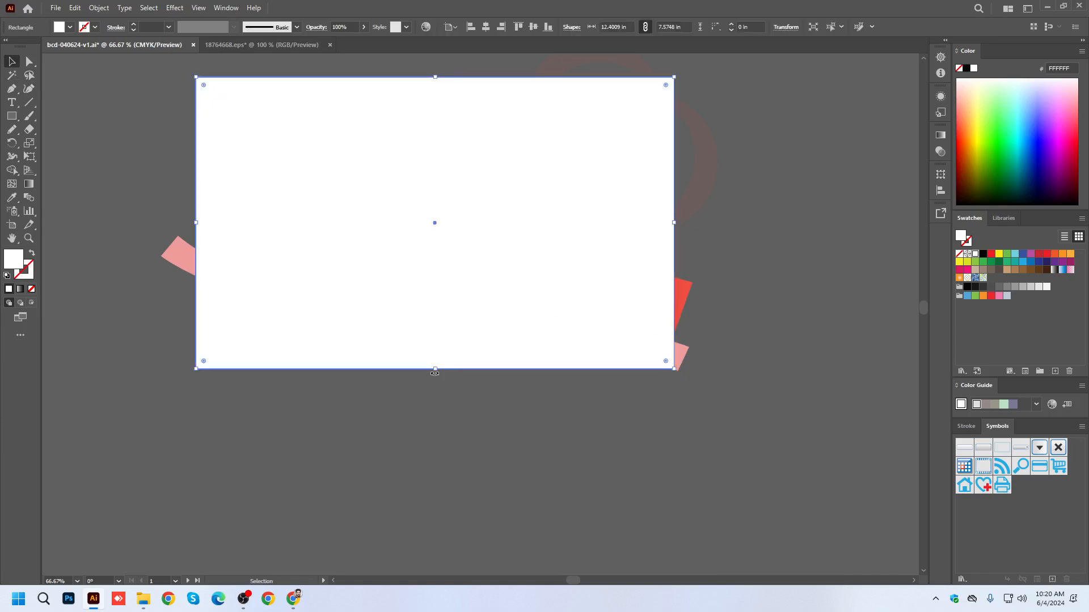
# Try to stretch the rectangle's lower edge downward to a height of about 7.8 in.
pyautogui.moveTo(435, 371)
pyautogui.mouseDown()
pyautogui.moveTo(435, 352)
pyautogui.moveTo(435, 377)
pyautogui.mouseUp()
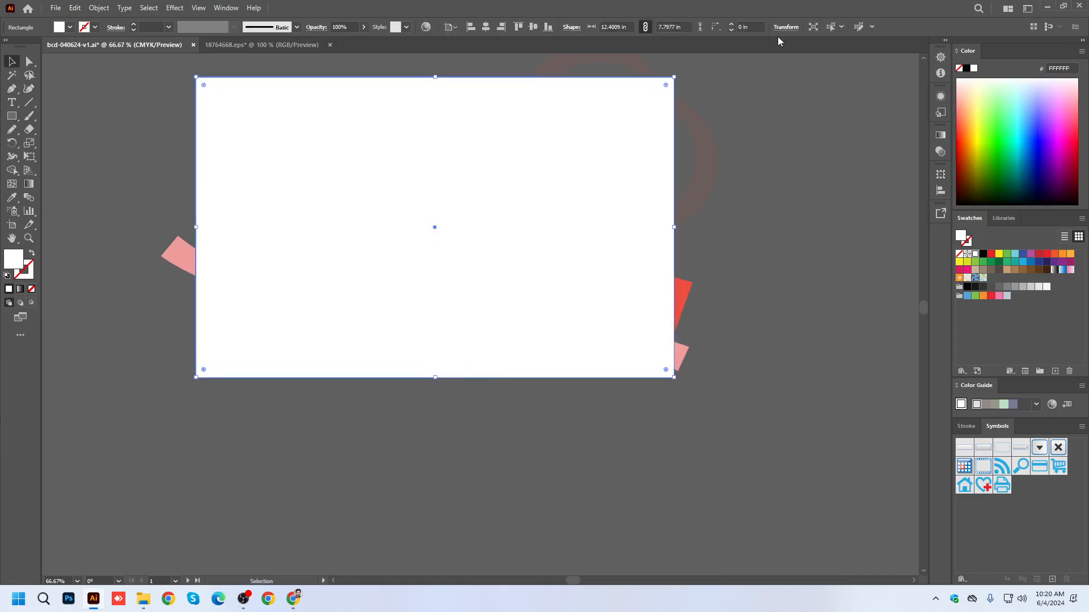
pyautogui.click(780, 30)
pyautogui.hotkey('ctrl', 'z')
# Fill the rectangle with green and send it behind the enlarged card's artwork.
pyautogui.scroll(2, 384, 357)
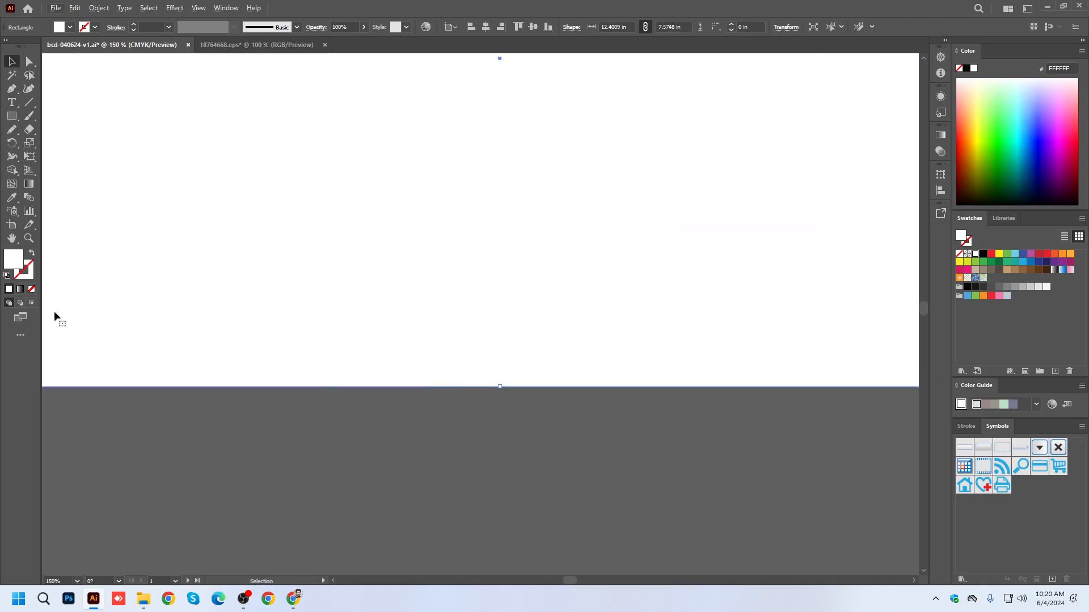
pyautogui.click(990, 166)
pyautogui.hotkey('ctrl', 'shift', '[')
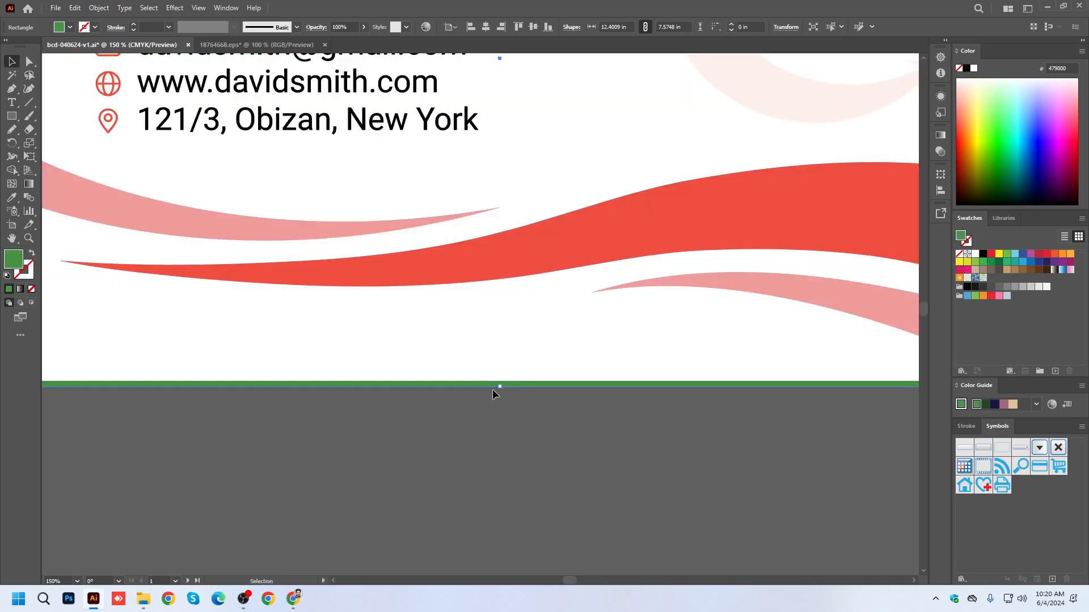
# Shorten the green rectangle to about 7.51 in high to match the card's lower edge, and bring it to the front.
pyautogui.scroll(2, 493, 392)
pyautogui.moveTo(503, 384); pyautogui.dragTo(505, 376)
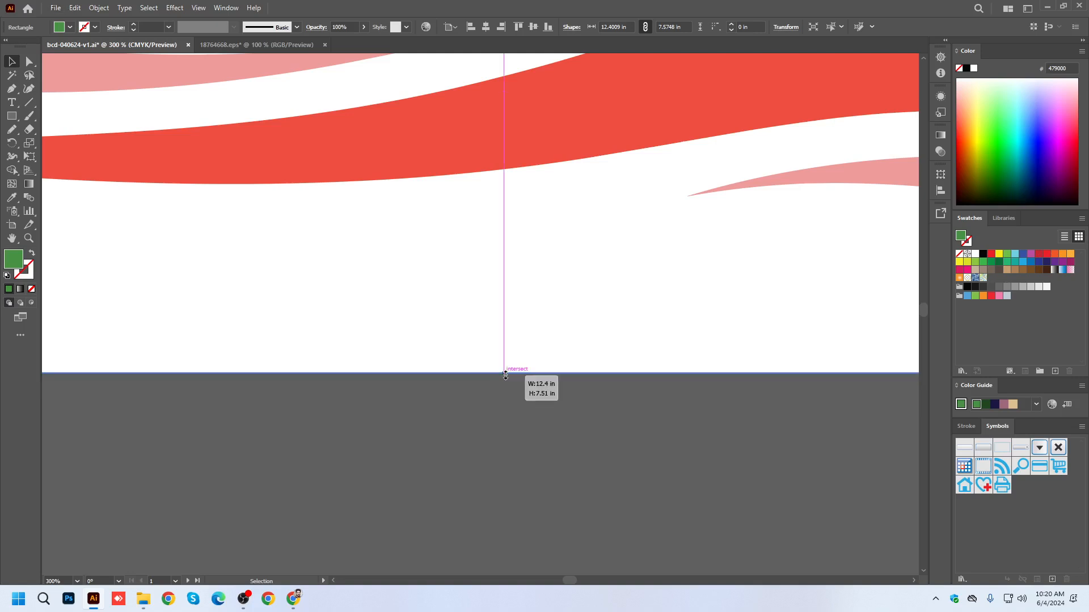
pyautogui.scroll(-4, 503, 450)
pyautogui.hotkey('ctrl', 'shift', ']')
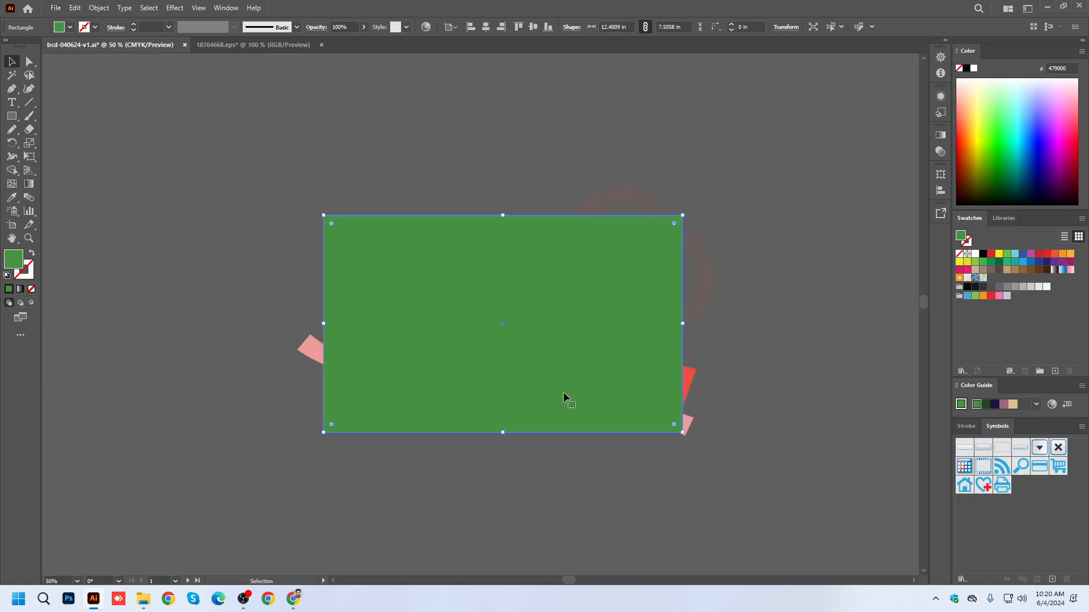
# Clip the enlarged card's artwork to the green rectangle with a clipping mask and deselect it.
pyautogui.hotkey('ctrl', 'a')
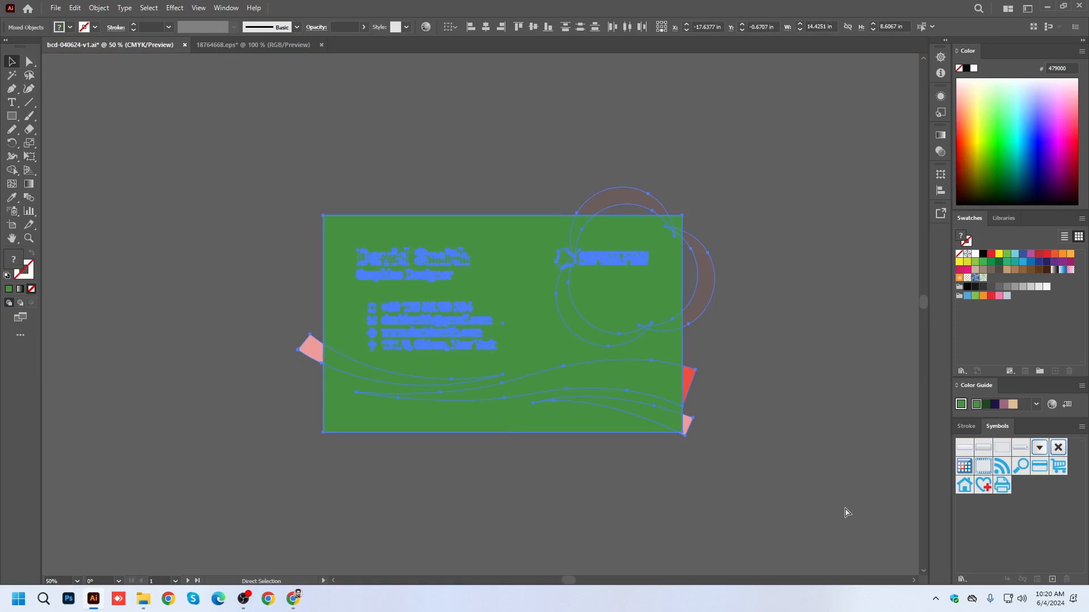
pyautogui.hotkey('ctrl', '7')
pyautogui.click(841, 331)
pyautogui.moveTo(840, 331); pyautogui.dragTo(602, 335)
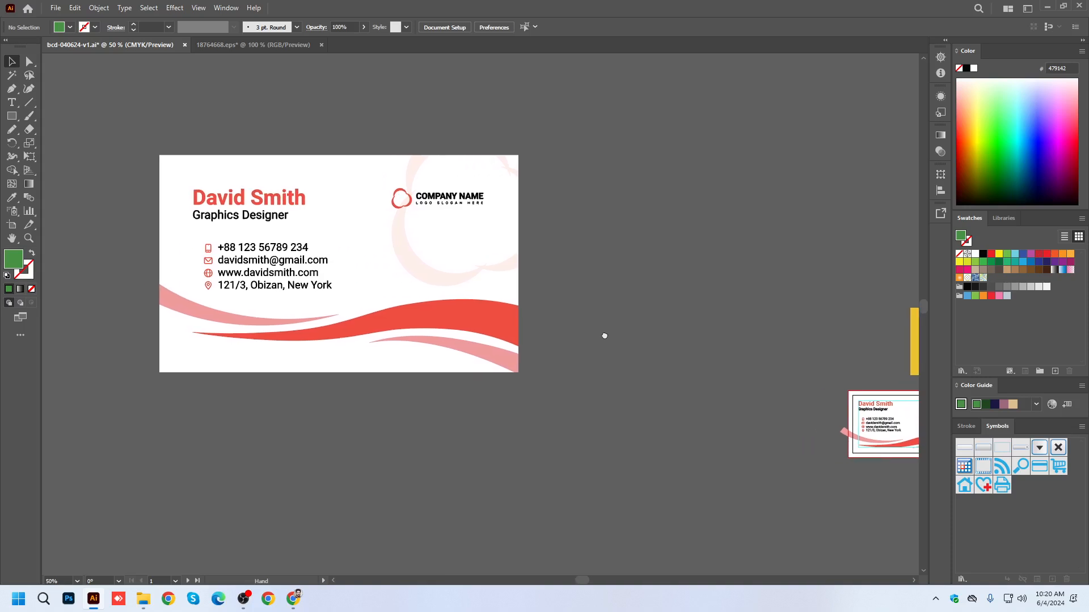
# Try to add a new artboard about 12.4 x 7.51 in around the clipped enlarged card.
pyautogui.click(12, 225)
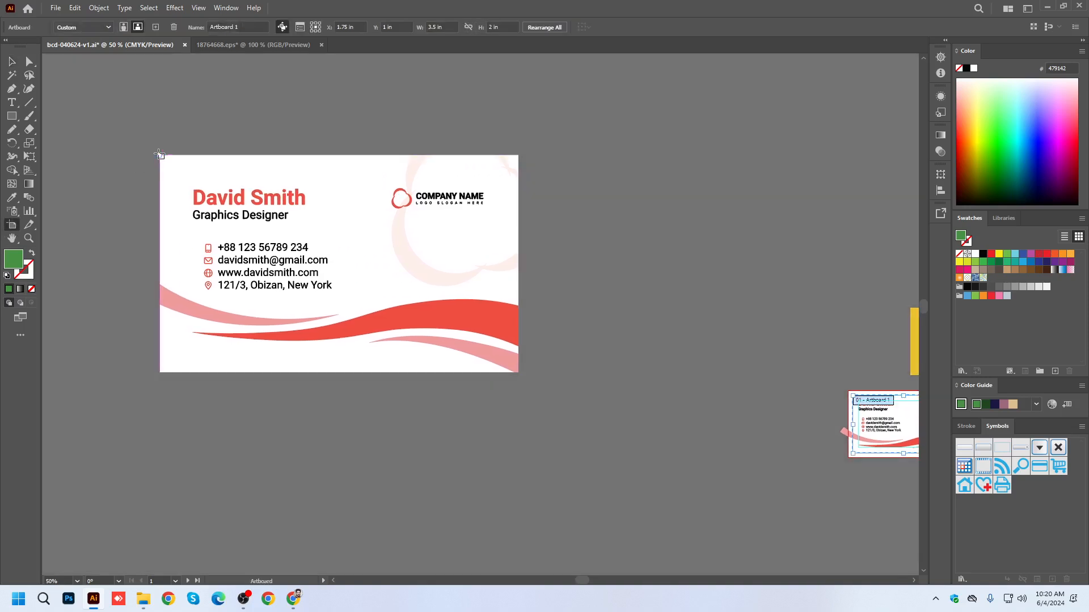
pyautogui.moveTo(160, 156); pyautogui.dragTo(520, 374)
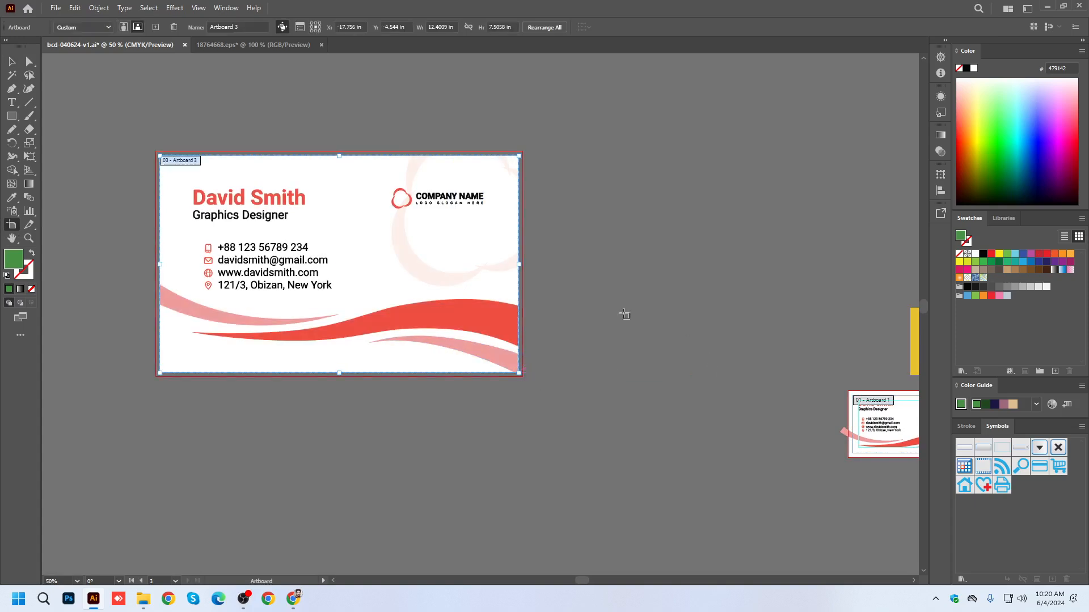
pyautogui.click(12, 62)
pyautogui.scroll(-1, 370, 363)
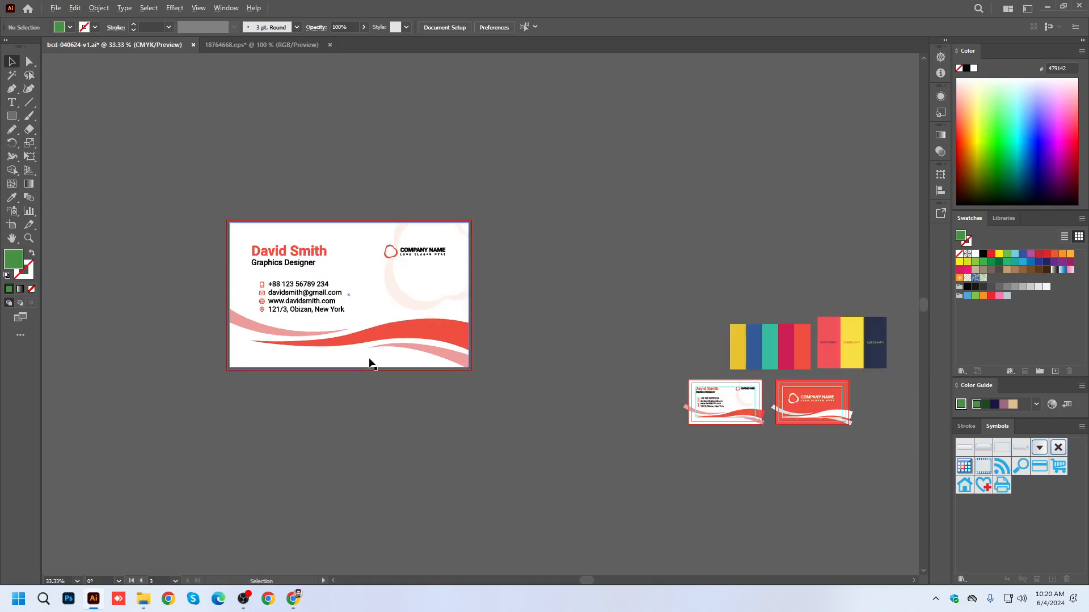
pyautogui.hotkey('ctrl', 'z')
pyautogui.hotkey('ctrl', 'z')
pyautogui.hotkey('ctrl', 'shift', 'z')
# Save the document and return to the two original cards.
pyautogui.click(781, 438)
pyautogui.moveTo(779, 451); pyautogui.dragTo(643, 405)
pyautogui.hotkey('ctrl', 's')
pyautogui.scroll(3, 627, 382)
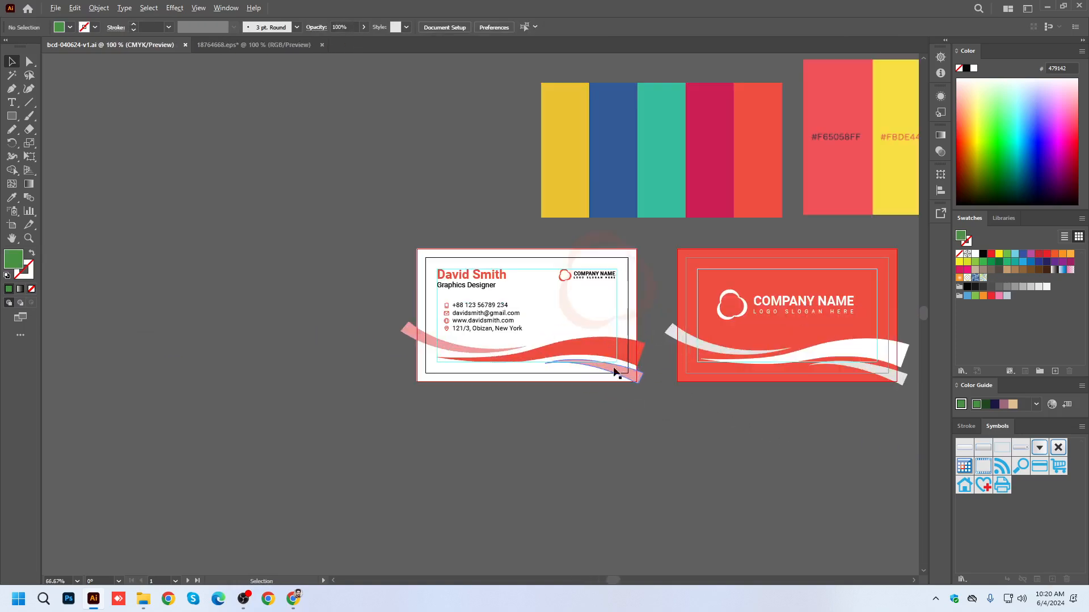
# Export the document to the Desktop as bcd-040624-v1.jpg in JPEG format, using all artboards.
pyautogui.click(57, 8)
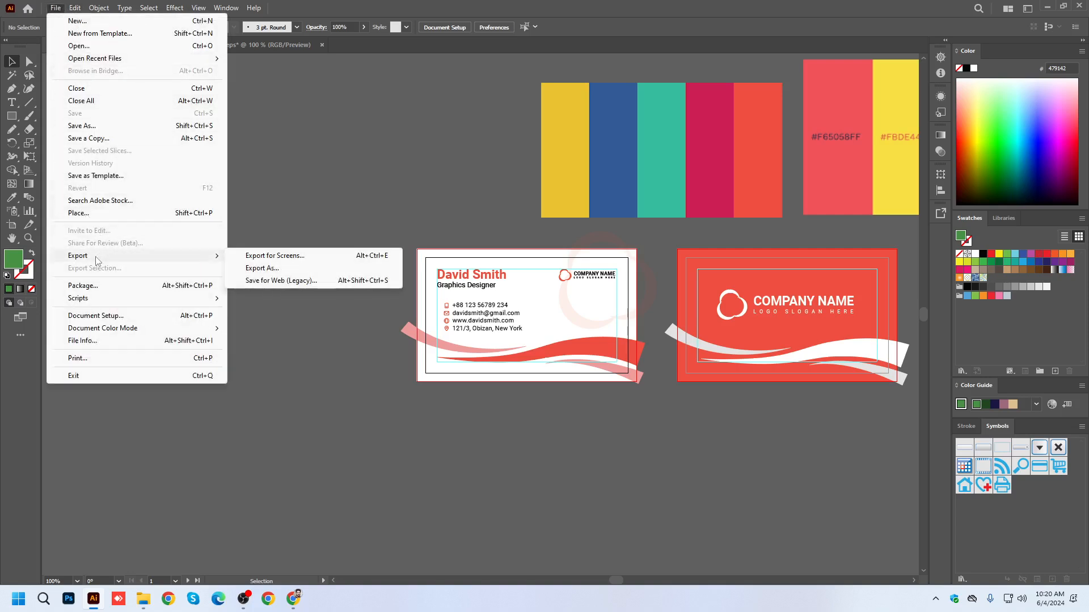
pyautogui.moveTo(102, 256)
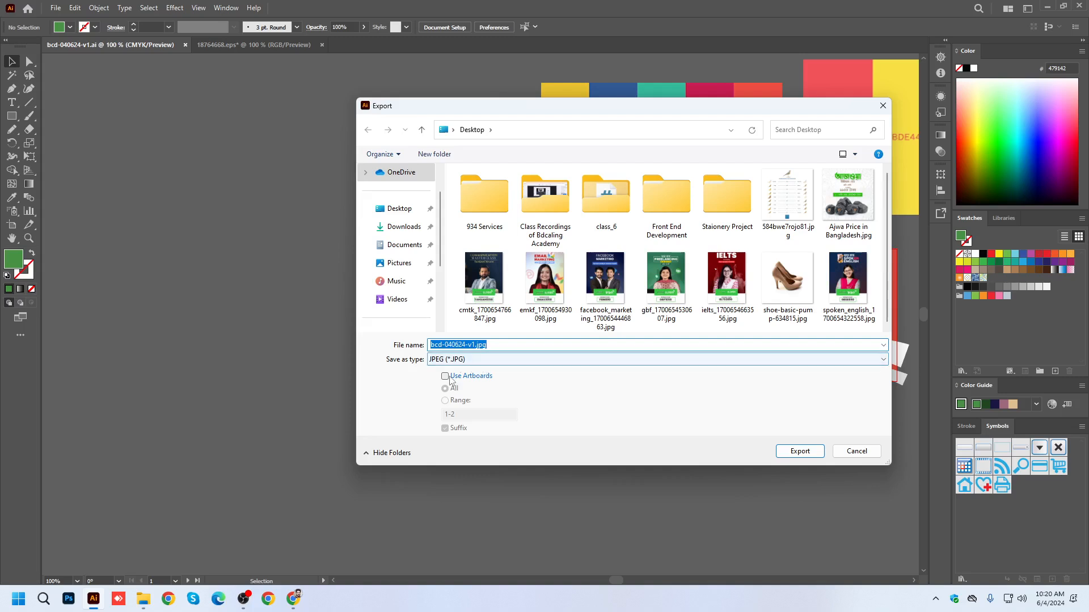
pyautogui.click(449, 361)
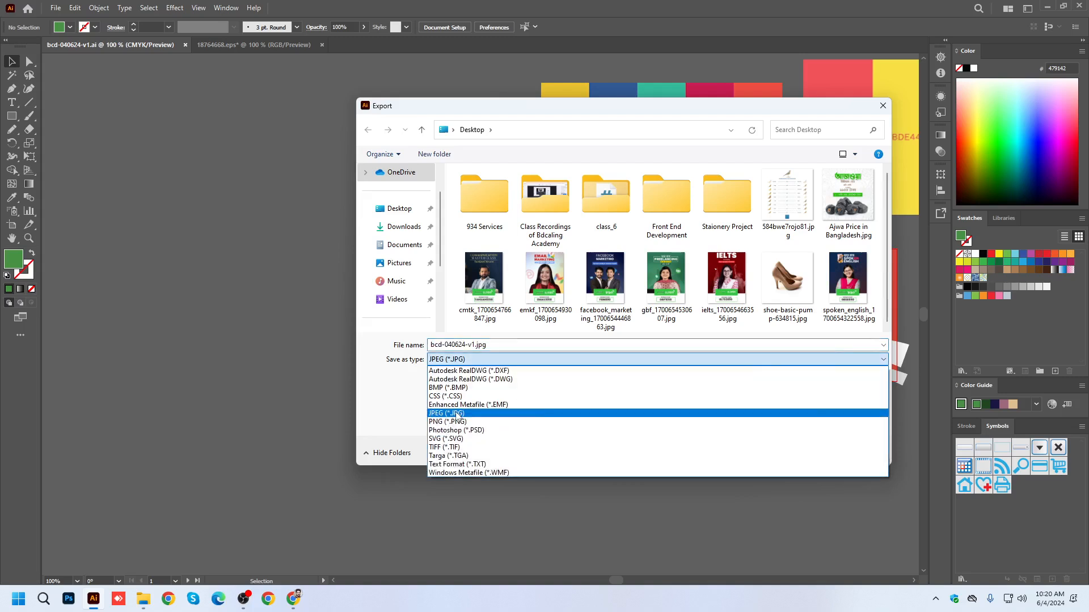
pyautogui.click(459, 413)
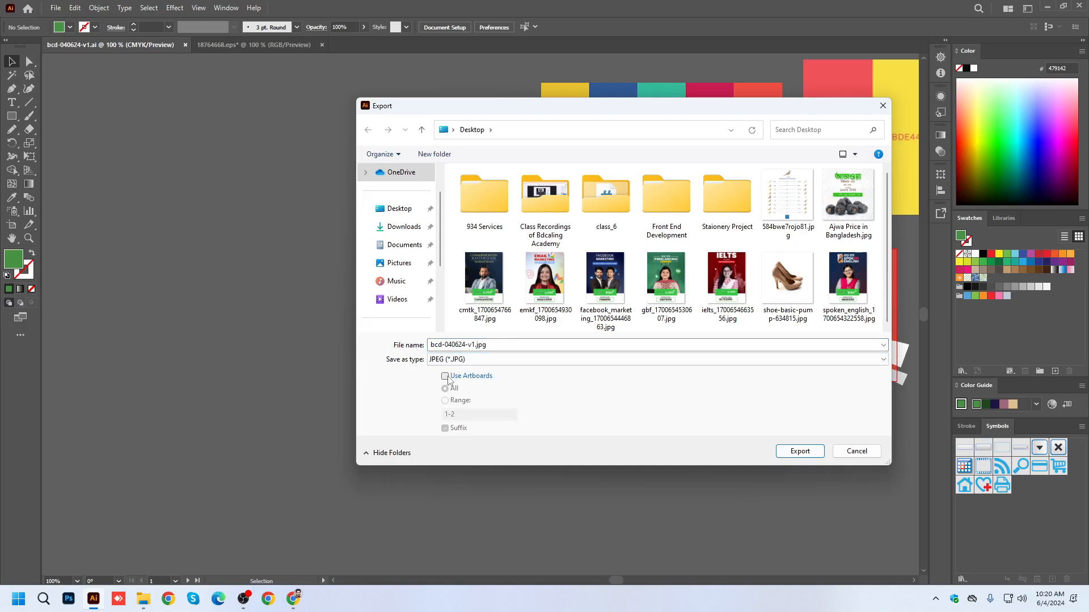
pyautogui.moveTo(576, 107); pyautogui.dragTo(535, 90)
pyautogui.click(375, 367)
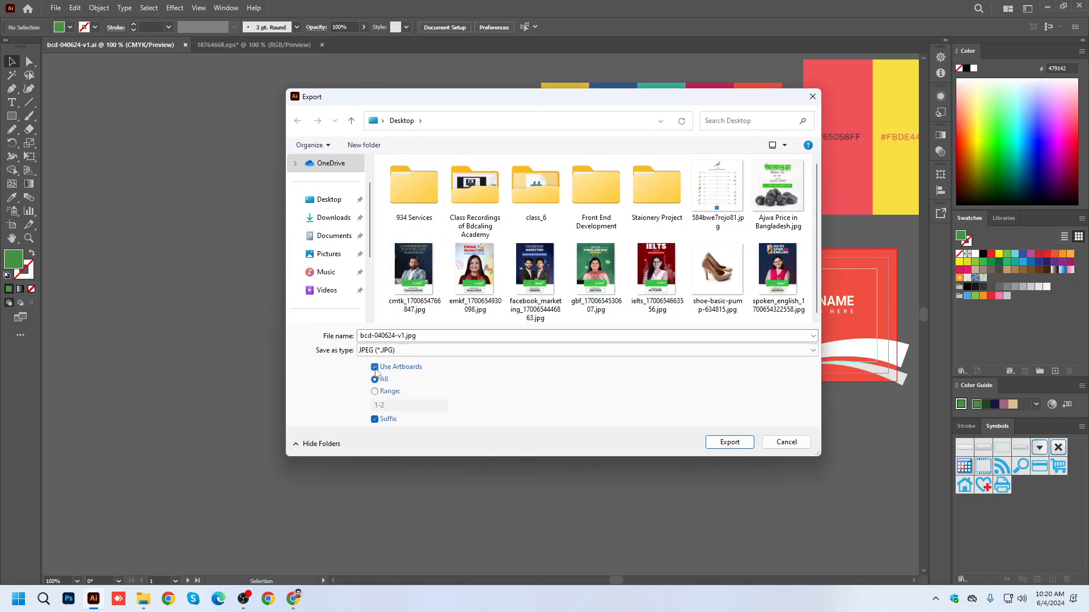
pyautogui.moveTo(592, 102); pyautogui.dragTo(679, 72)
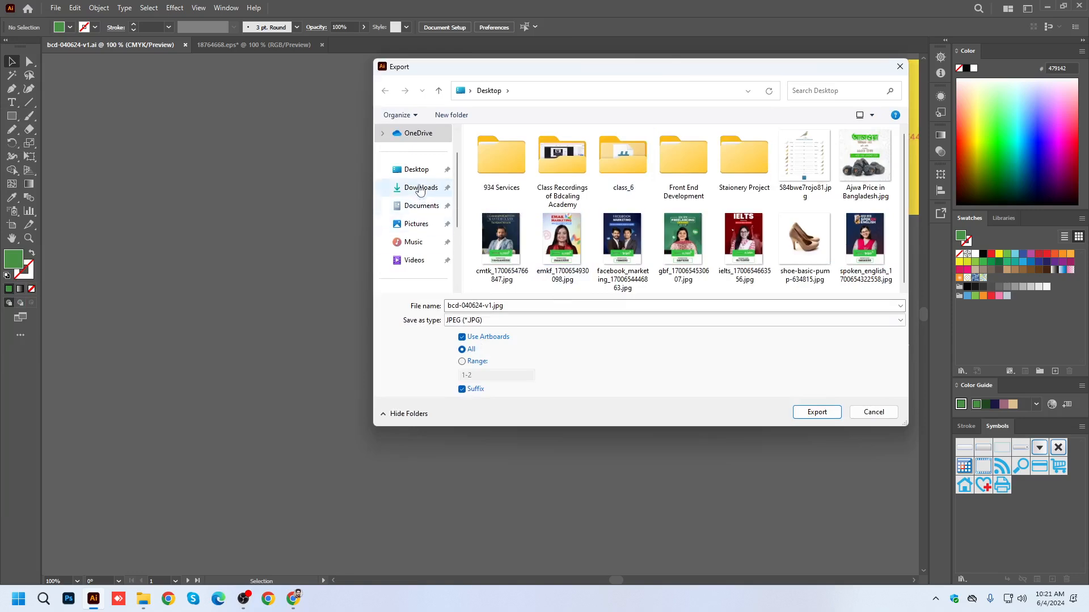
pyautogui.click(417, 169)
pyautogui.click(818, 413)
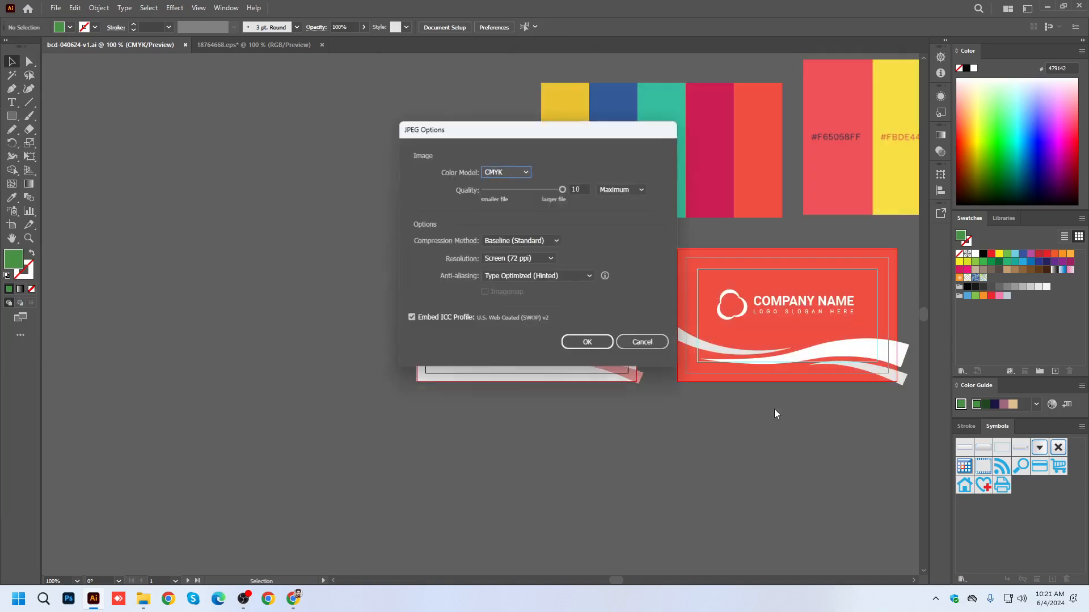
# Set the JPEG color model to RGB and complete the export.
pyautogui.click(506, 173)
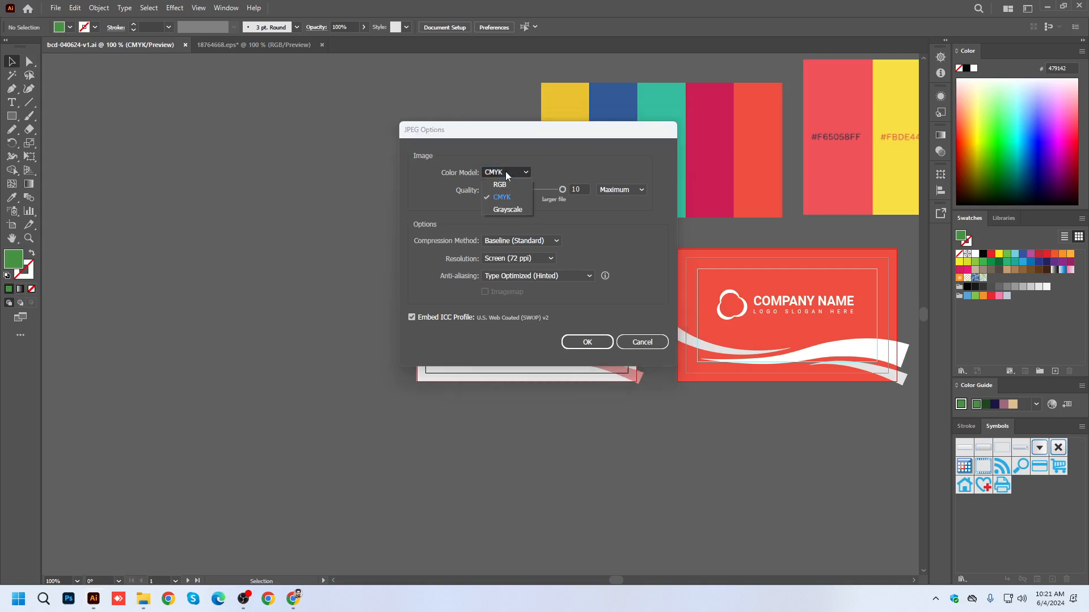
pyautogui.click(499, 185)
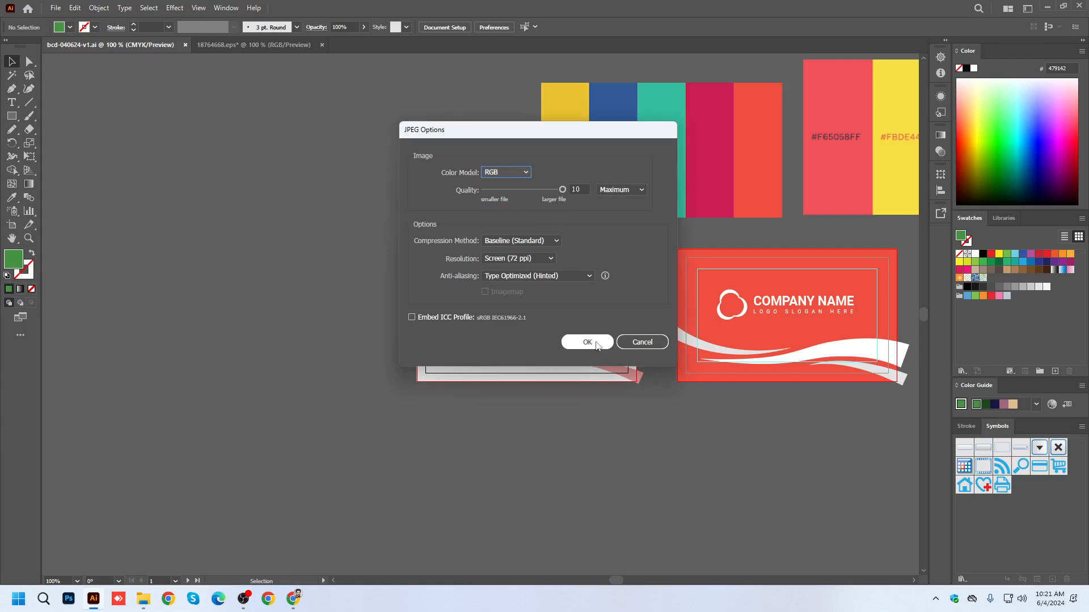
pyautogui.click(587, 343)
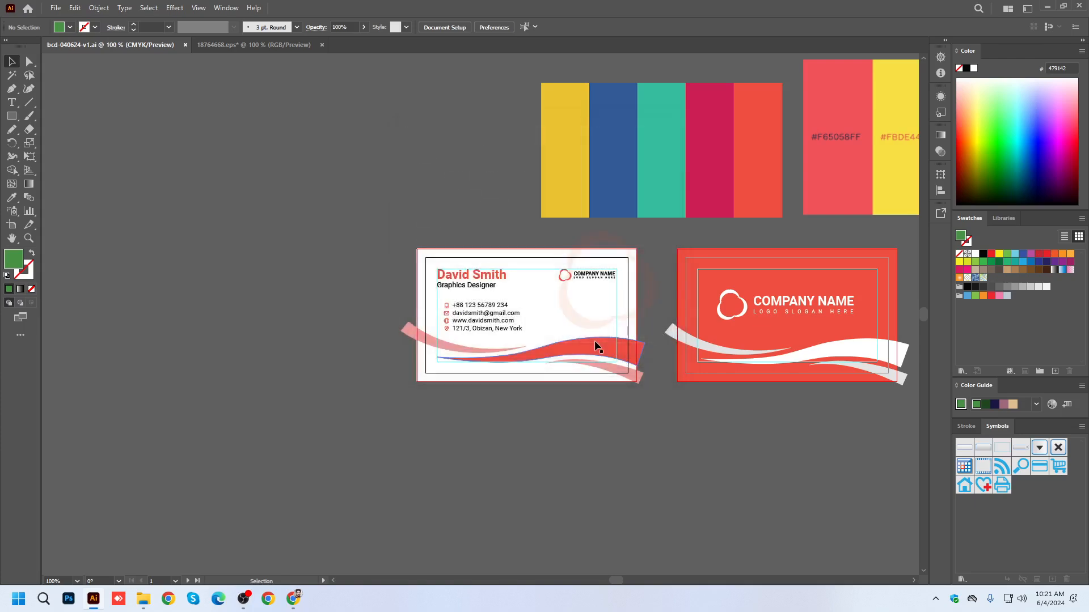
# Show the desktop and move the two exported card images away from the other files into the empty area.
pyautogui.press('super+d')
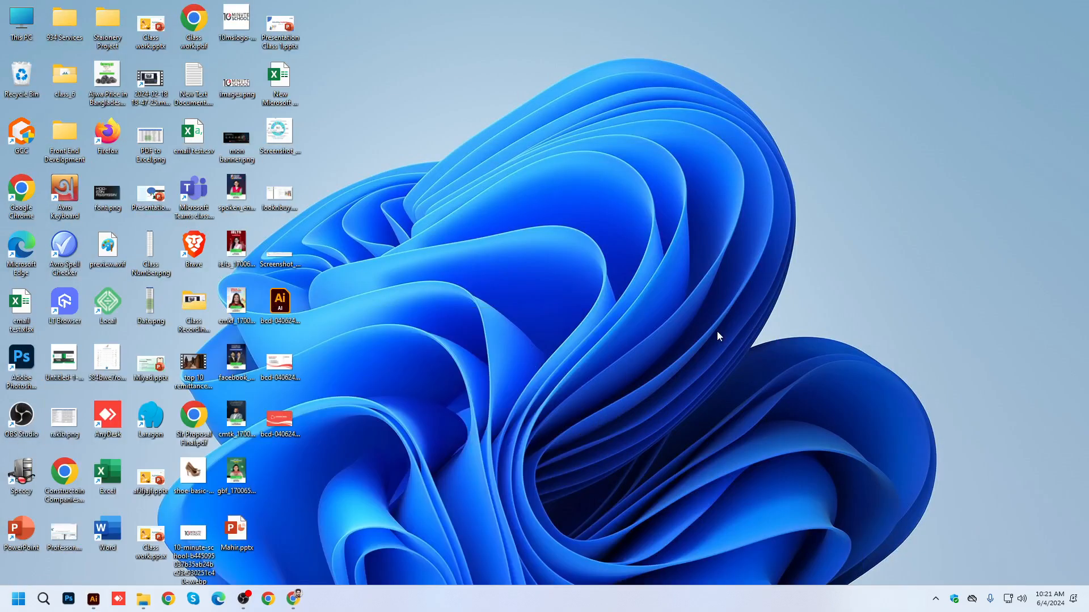
pyautogui.moveTo(287, 366); pyautogui.dragTo(965, 139)
pyautogui.moveTo(279, 420); pyautogui.dragTo(967, 194)
# Open the exported front image bcd-040624-v1-01.jpg, check its sharpness up close, and close the viewer.
pyautogui.doubleClick(962, 139)
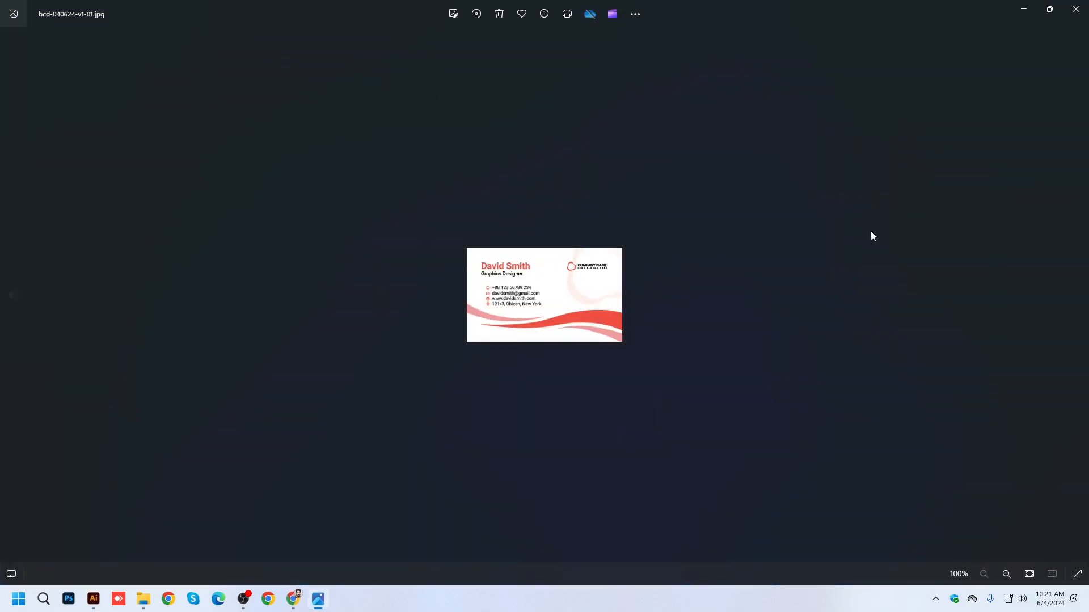
pyautogui.scroll(10, 628, 295)
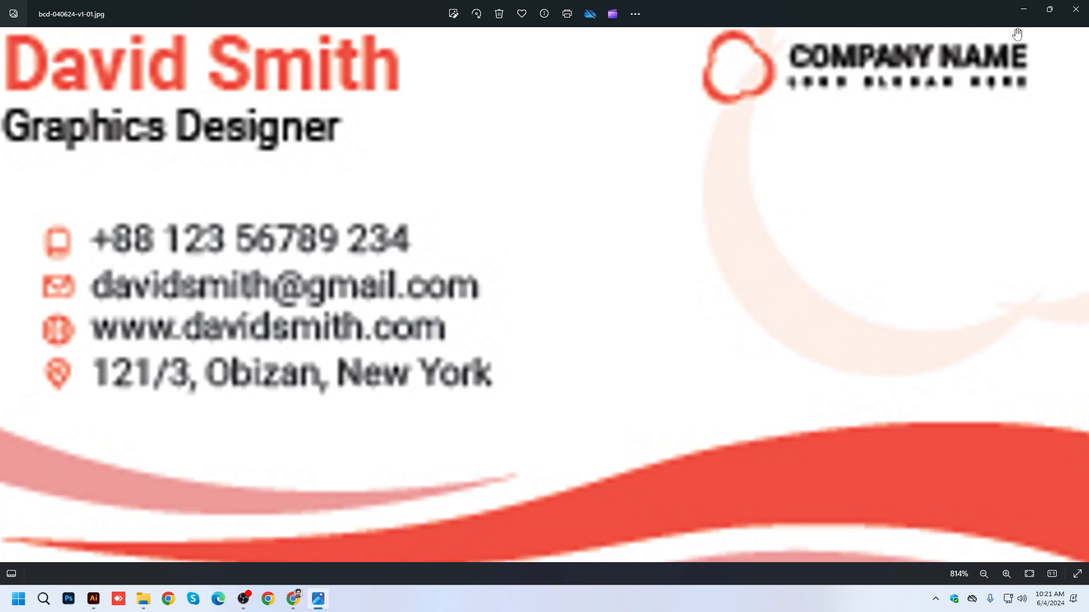
pyautogui.scroll(-7, 852, 250)
pyautogui.scroll(-4, 845, 300)
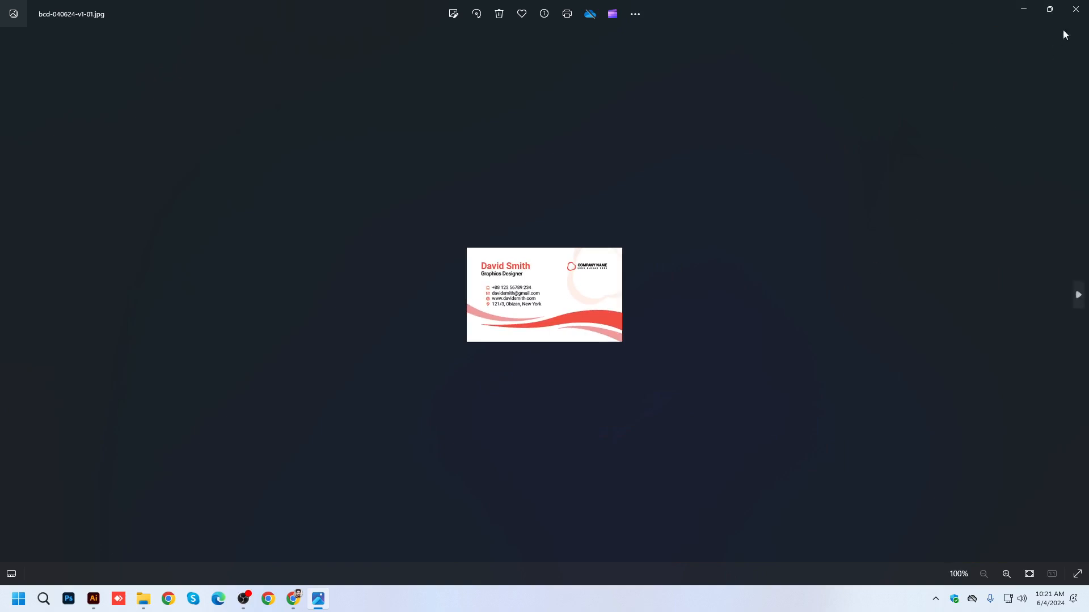
pyautogui.click(1076, 9)
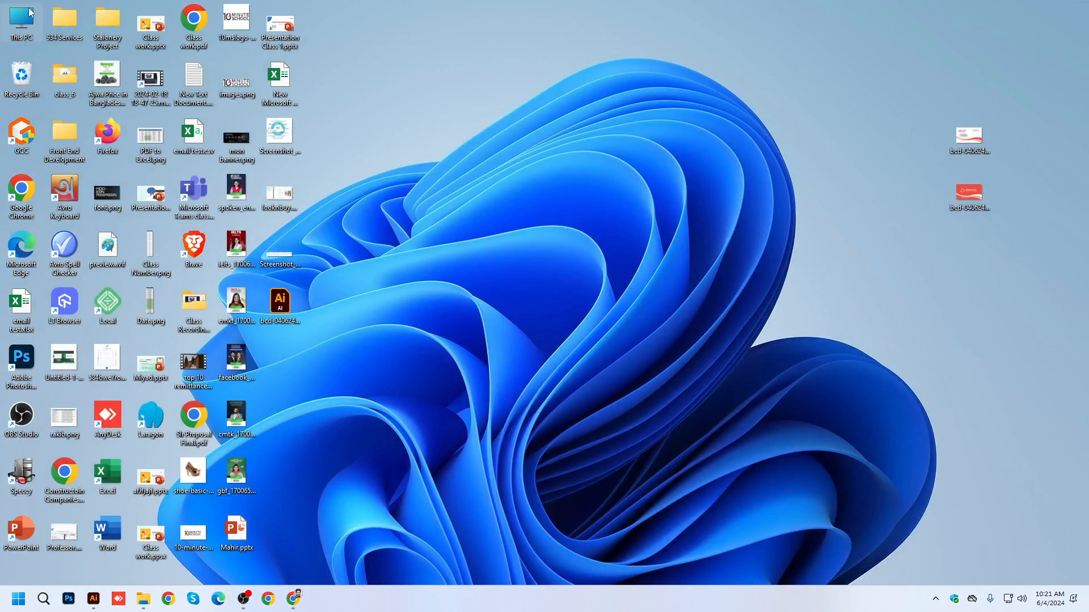
pyautogui.doubleClick(967, 150)
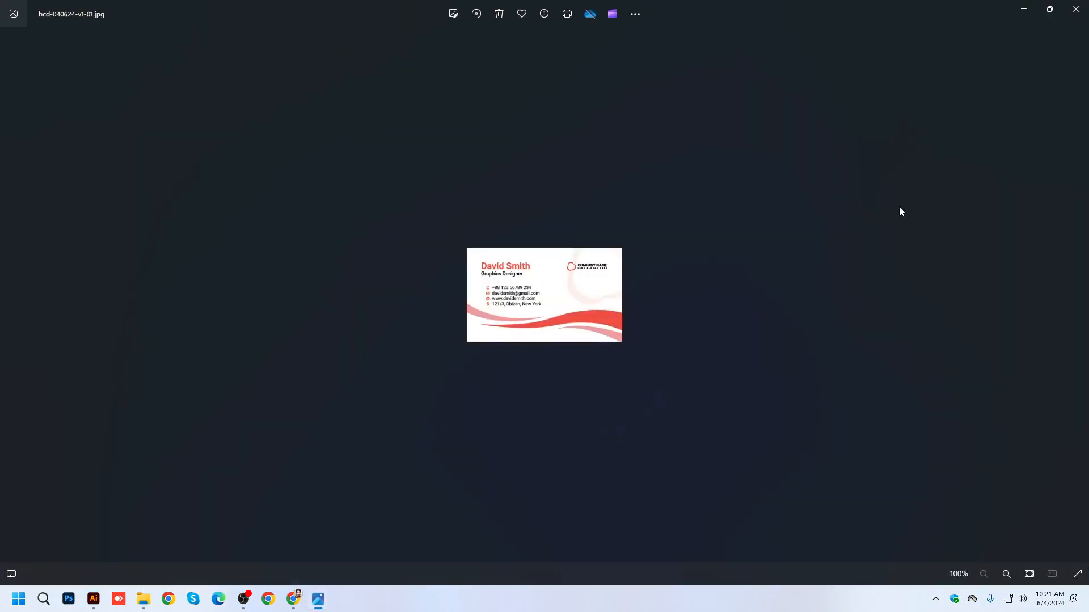
pyautogui.click(1075, 9)
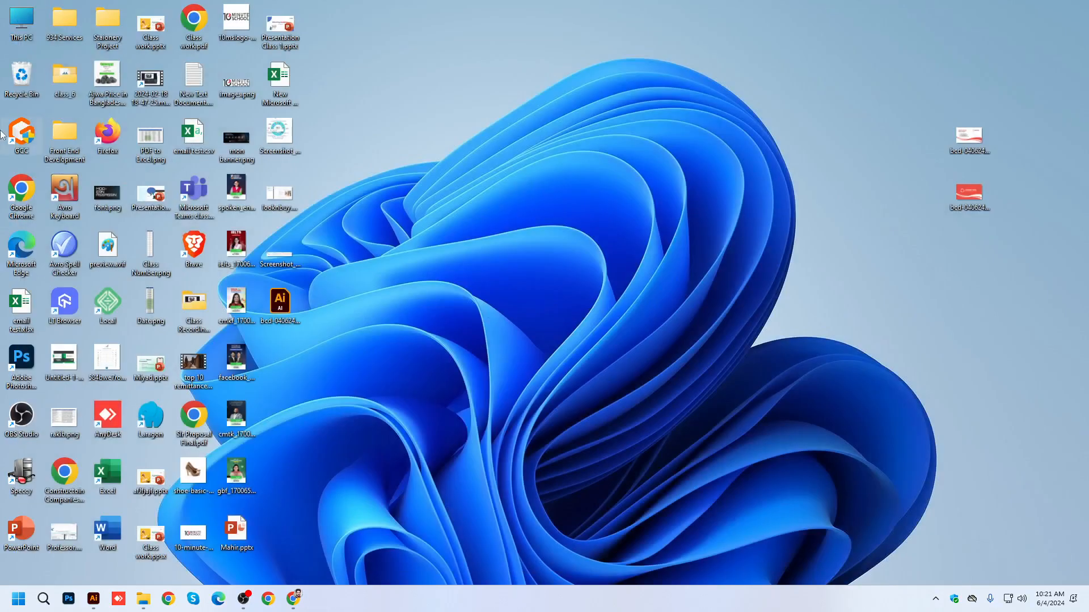
# Open BUSINESS_CARD.psd in Photoshop from the Business Card Mockup folder inside BDCA Class File on drive D.
pyautogui.doubleClick(250, 147)
pyautogui.doubleClick(301, 130)
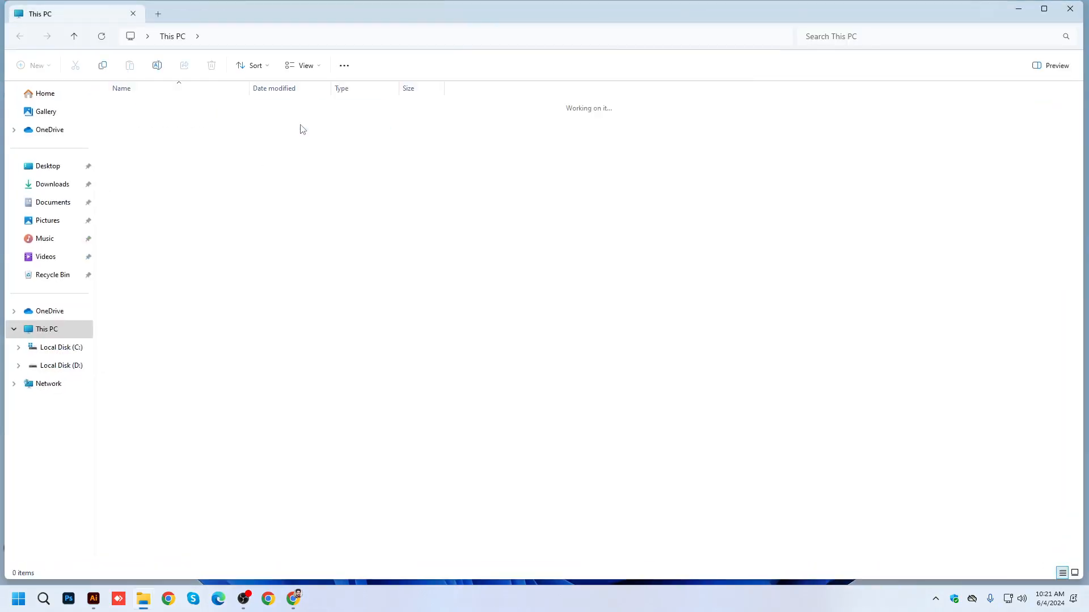
pyautogui.doubleClick(132, 145)
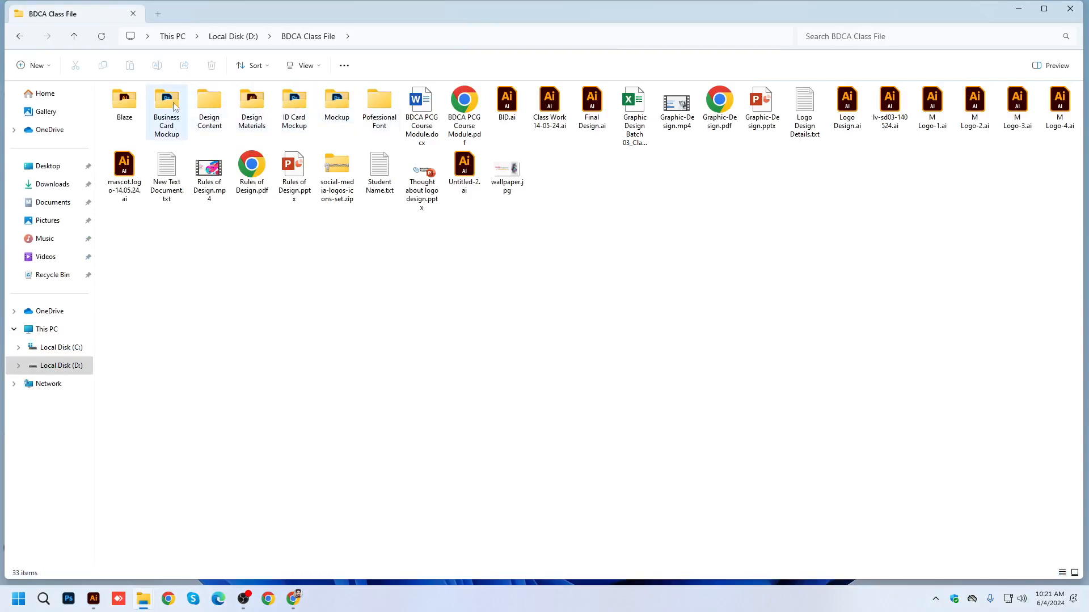
pyautogui.doubleClick(157, 108)
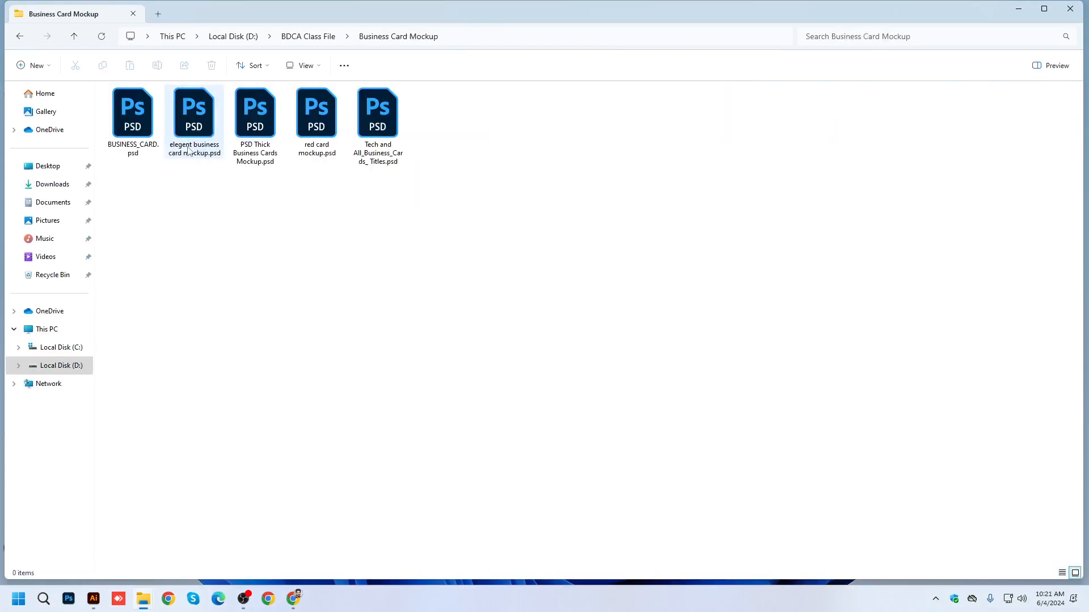
pyautogui.doubleClick(131, 130)
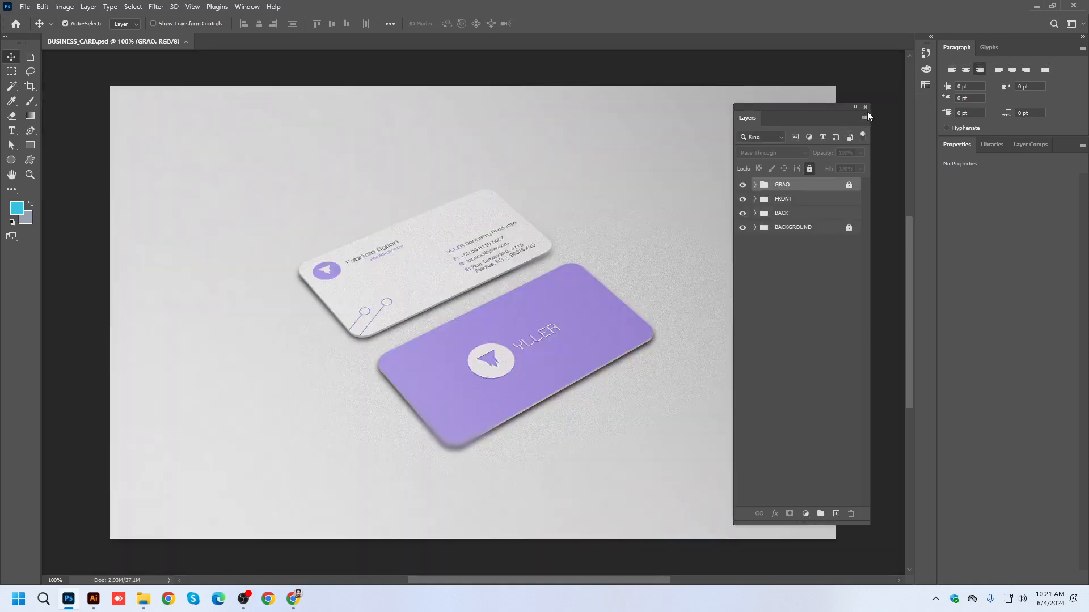
# Close and reopen the Layers panel, and look over the two cards in the mockup.
pyautogui.click(866, 106)
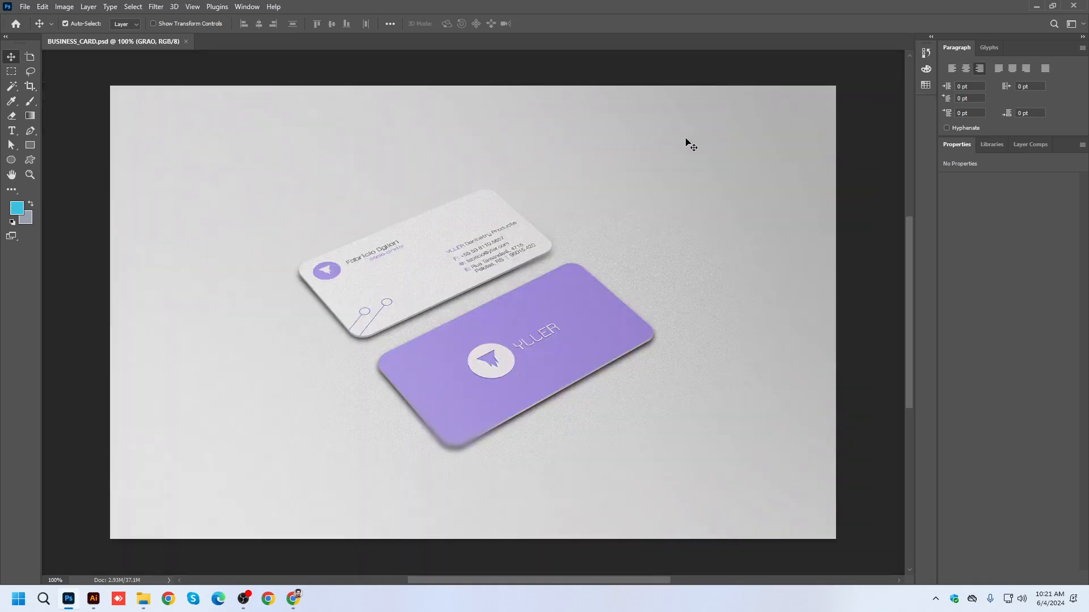
pyautogui.press('F7')
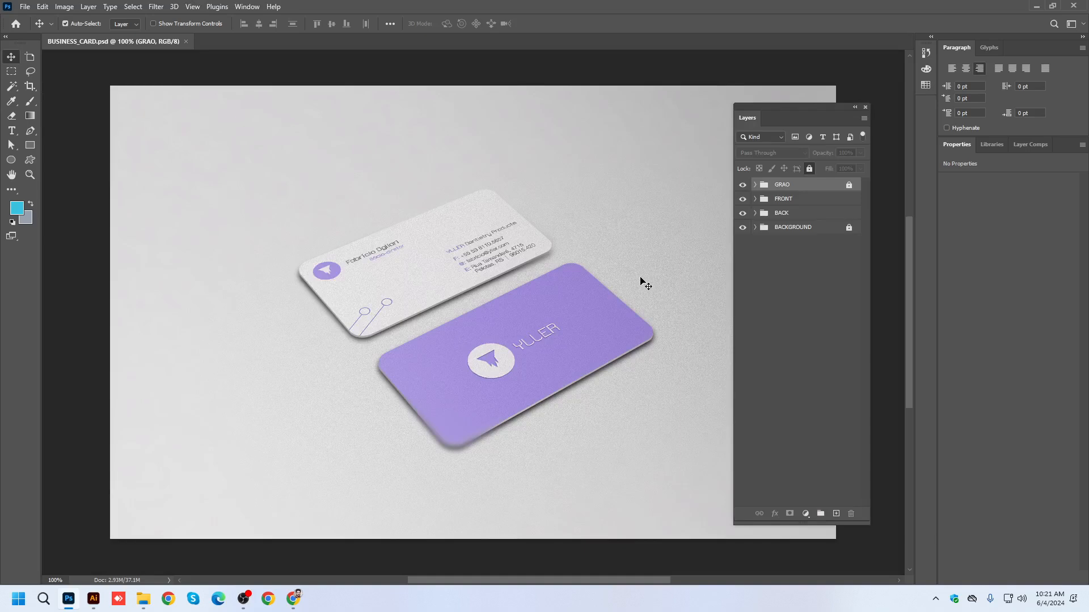
pyautogui.scroll(2, 492, 267)
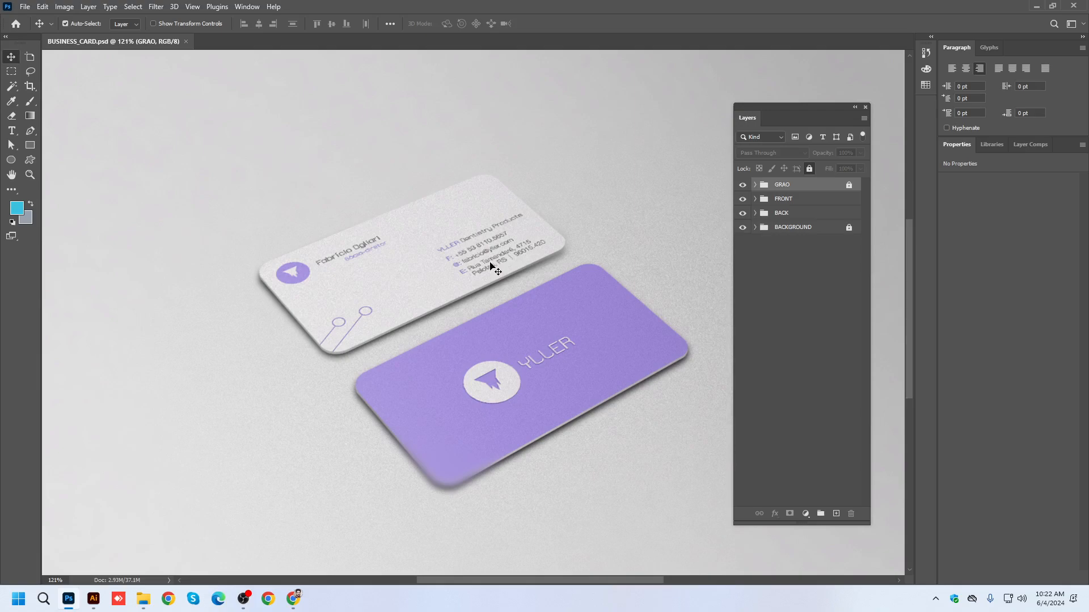
pyautogui.scroll(-1, 471, 306)
pyautogui.scroll(-1, 468, 310)
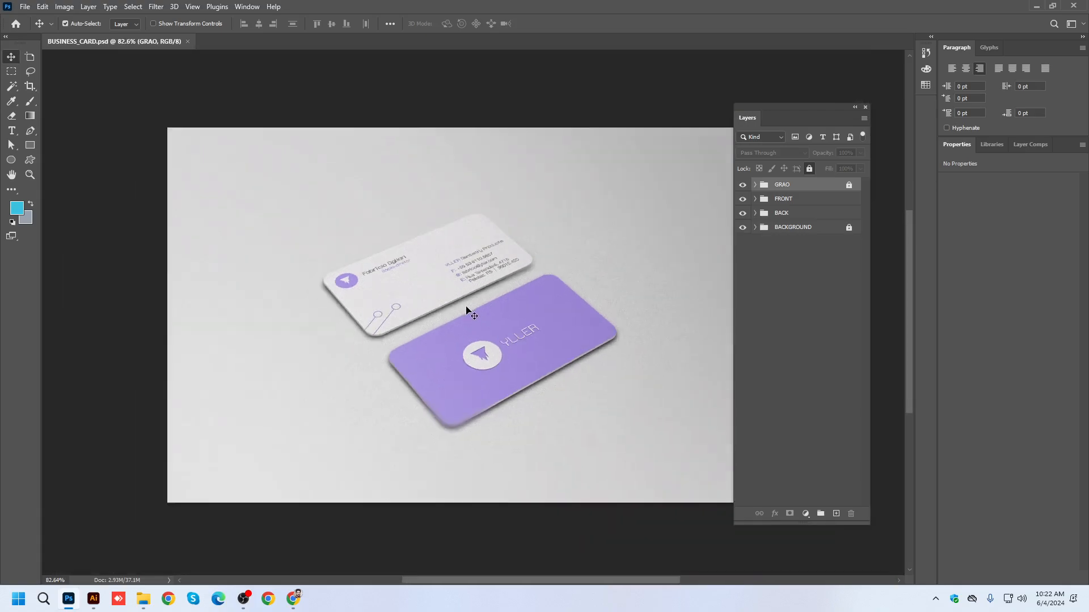
pyautogui.scroll(1, 466, 309)
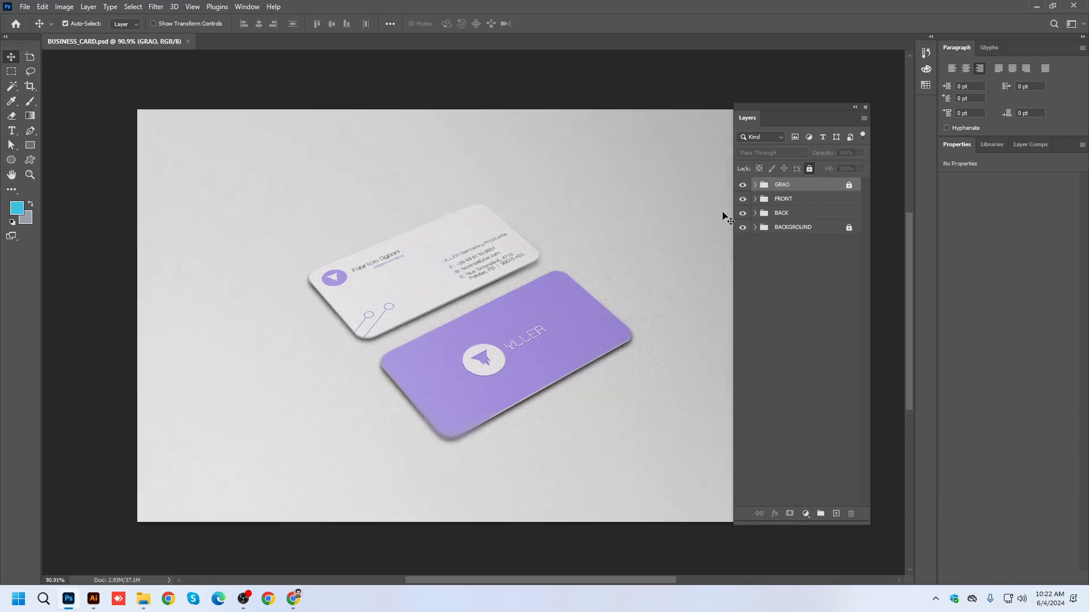
# Expand the FRONT group and open the contents of its YOUR ART HERE smart object.
pyautogui.click(754, 200)
pyautogui.click(794, 219)
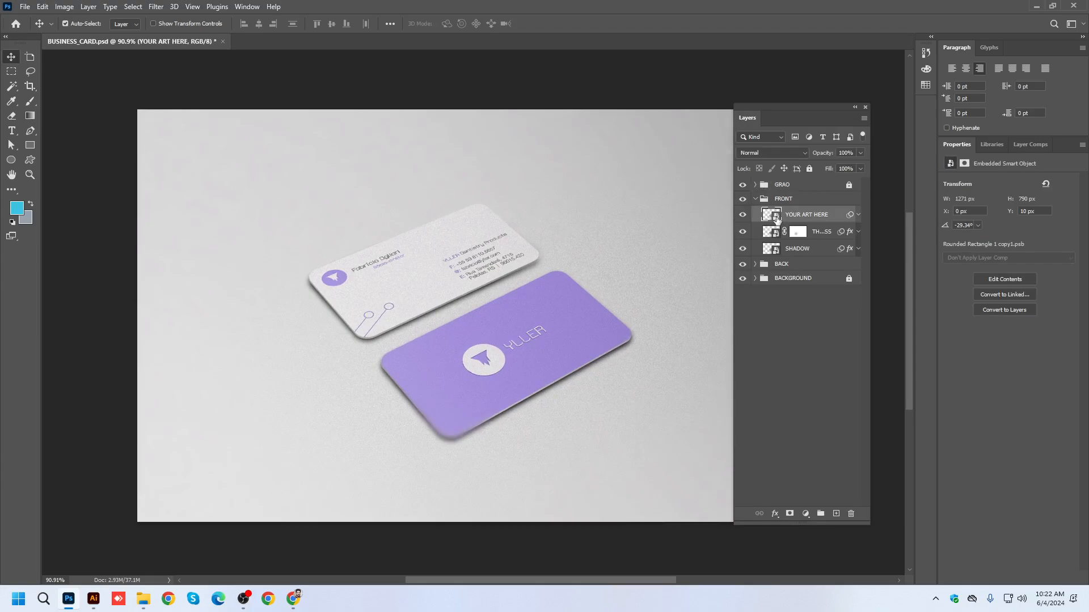
pyautogui.doubleClick(777, 217)
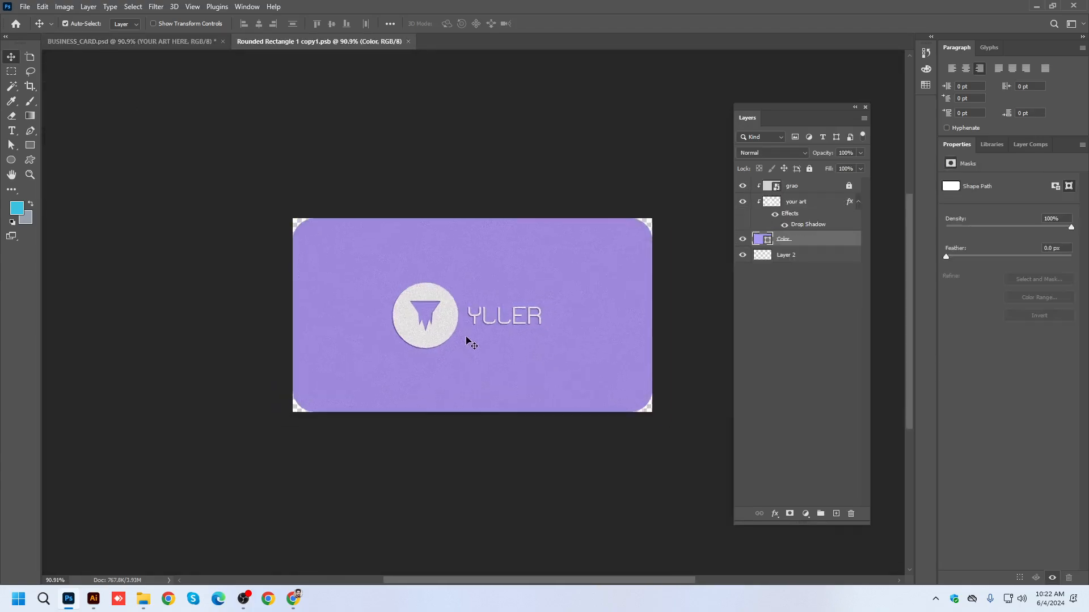
# Try placing bcd-040624-v1-01.jpg from the desktop above the Color layer at about 339 x 206 px, and delete it.
pyautogui.click(1036, 5)
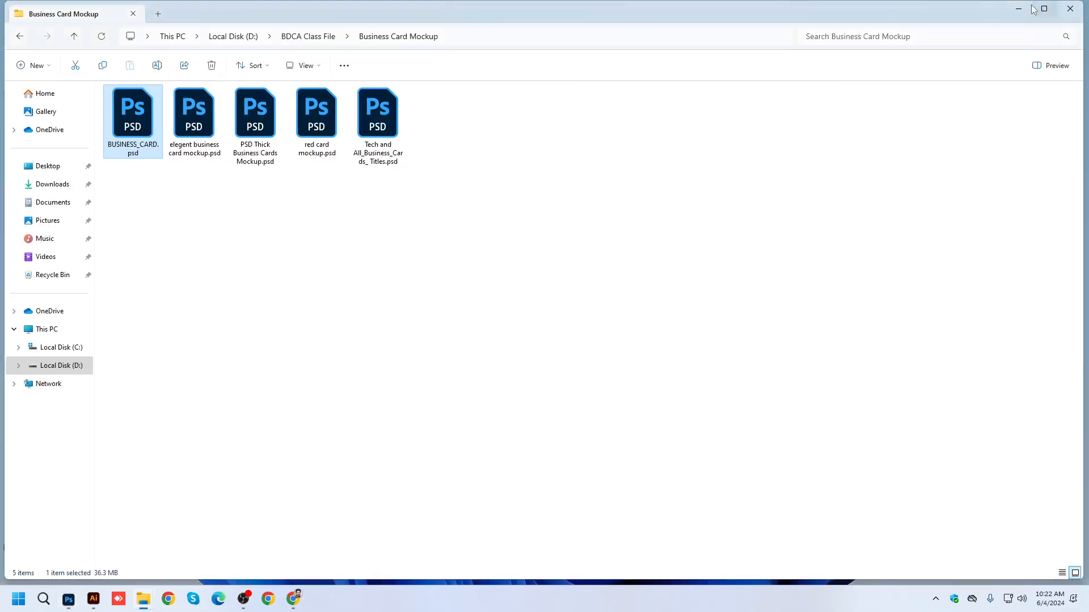
pyautogui.click(1028, 12)
pyautogui.moveTo(980, 146); pyautogui.dragTo(532, 325)
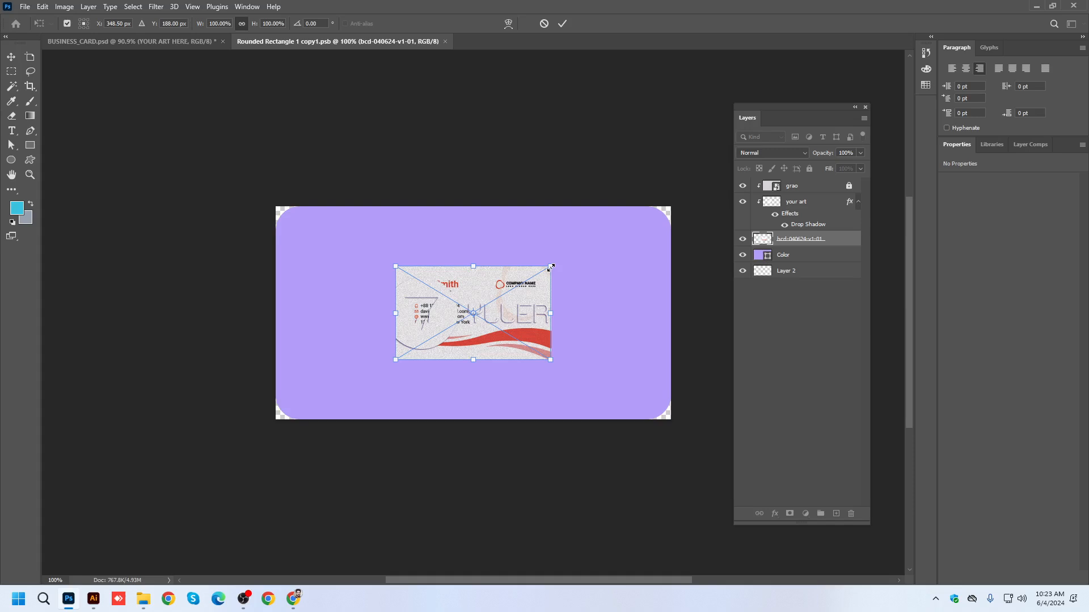
pyautogui.moveTo(551, 266); pyautogui.dragTo(569, 255)
pyautogui.press('Return')
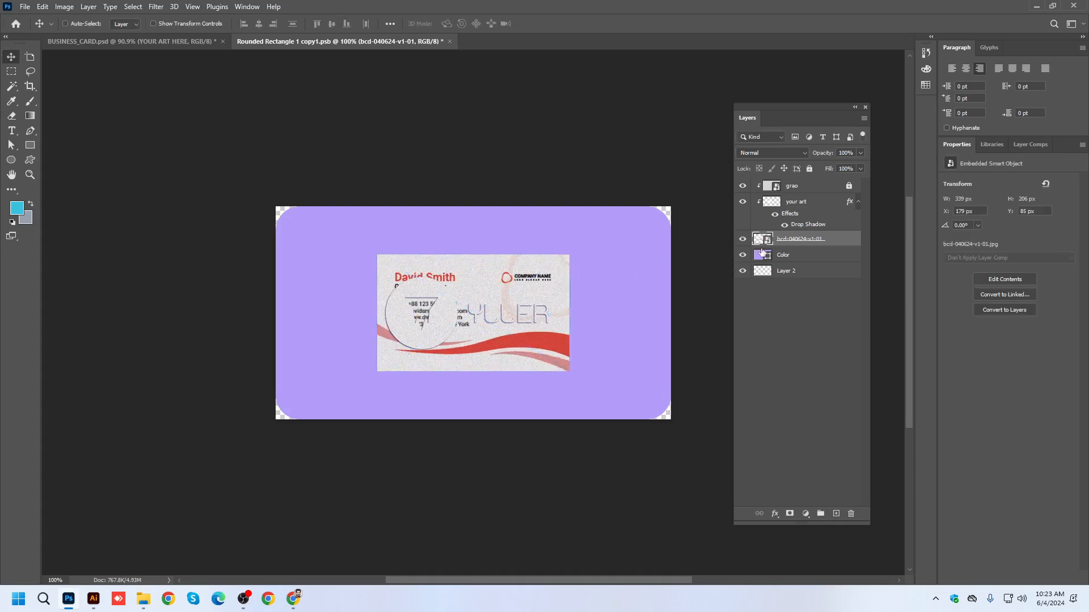
pyautogui.press('Delete')
# Try placing bcd-040624-v1-01.jpg above the grao layer at about 769 x 466 px, and delete it.
pyautogui.scroll(4, 542, 299)
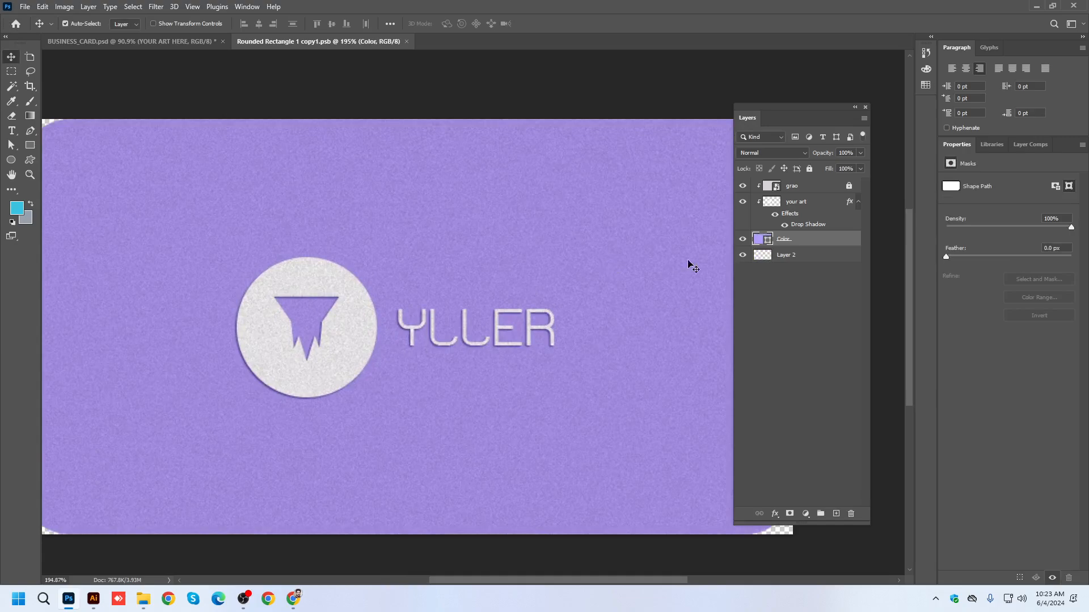
pyautogui.click(795, 188)
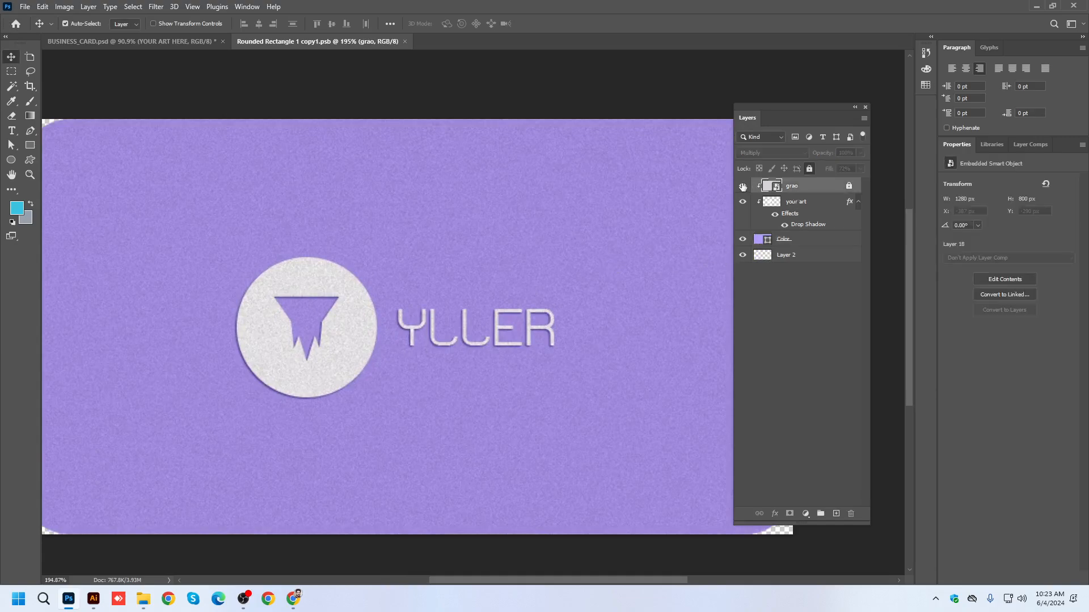
pyautogui.scroll(-2, 384, 335)
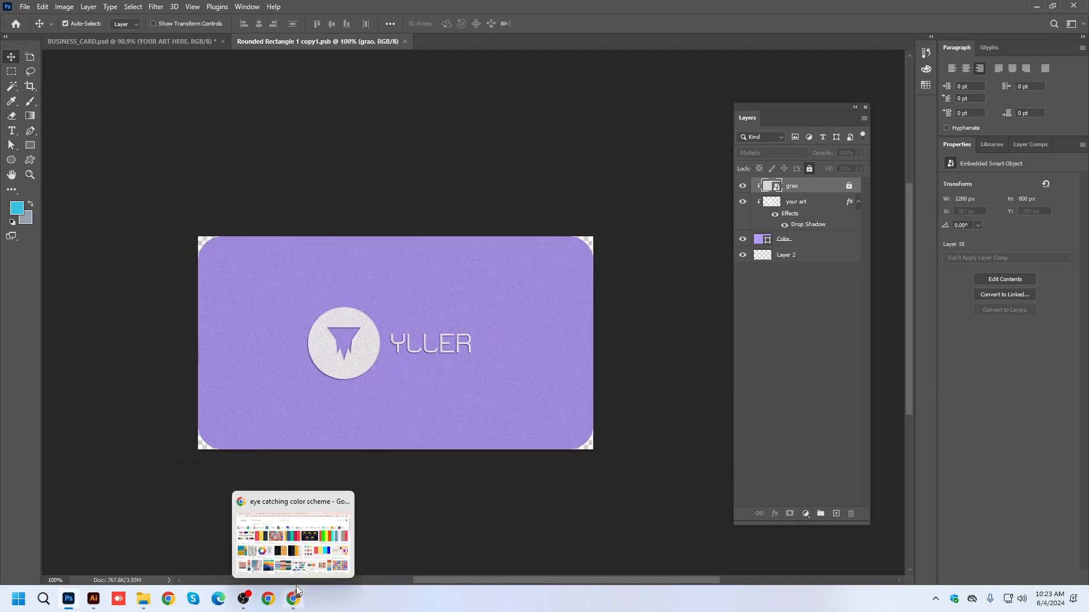
pyautogui.click(1035, 6)
pyautogui.moveTo(969, 135); pyautogui.dragTo(604, 238)
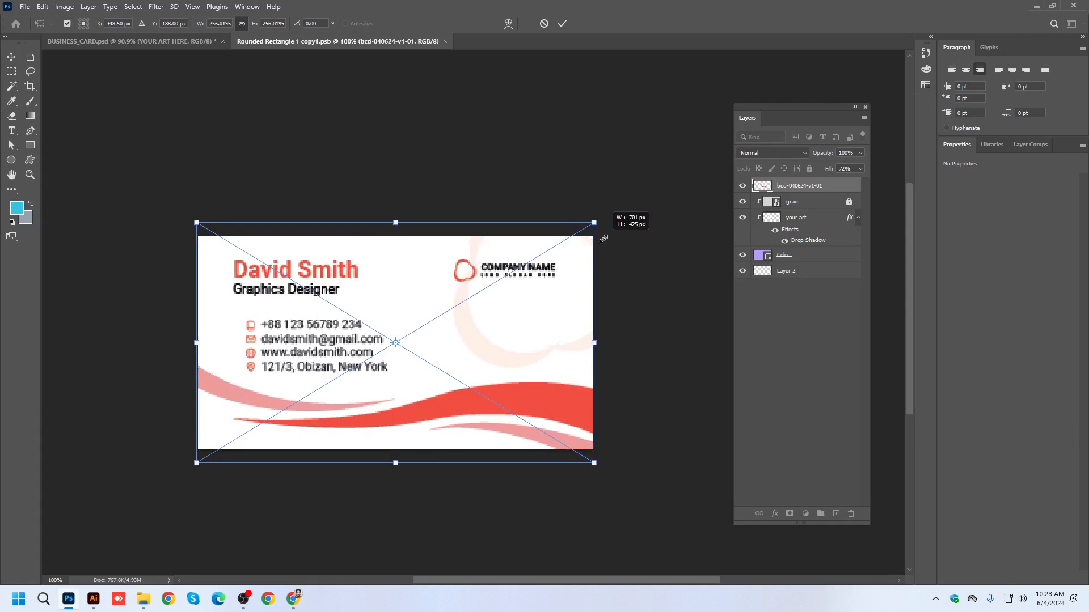
pyautogui.moveTo(604, 238); pyautogui.dragTo(619, 222)
pyautogui.press('Return')
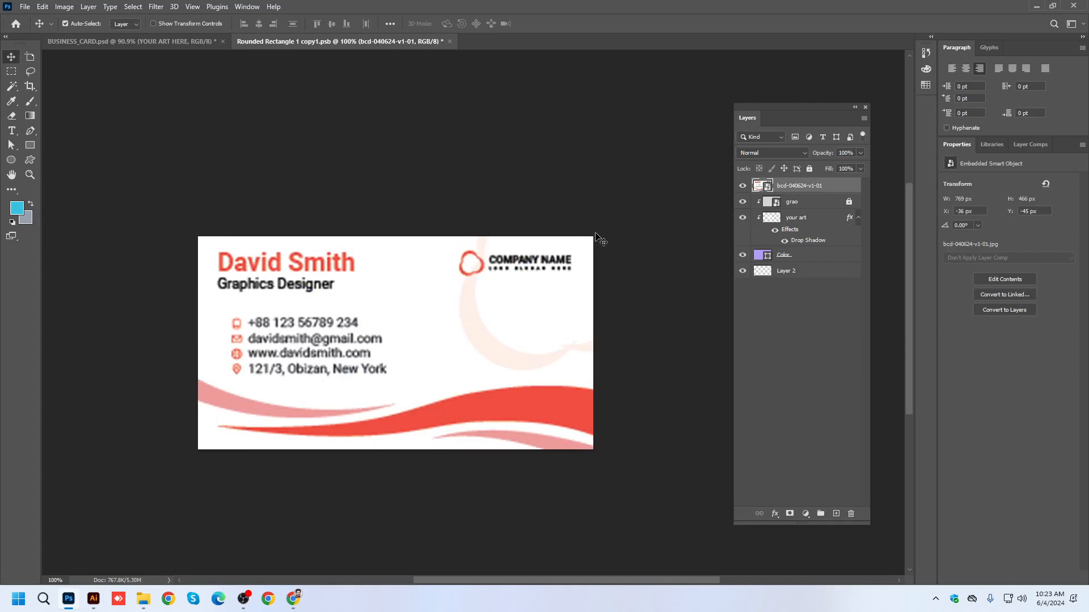
pyautogui.press('Delete')
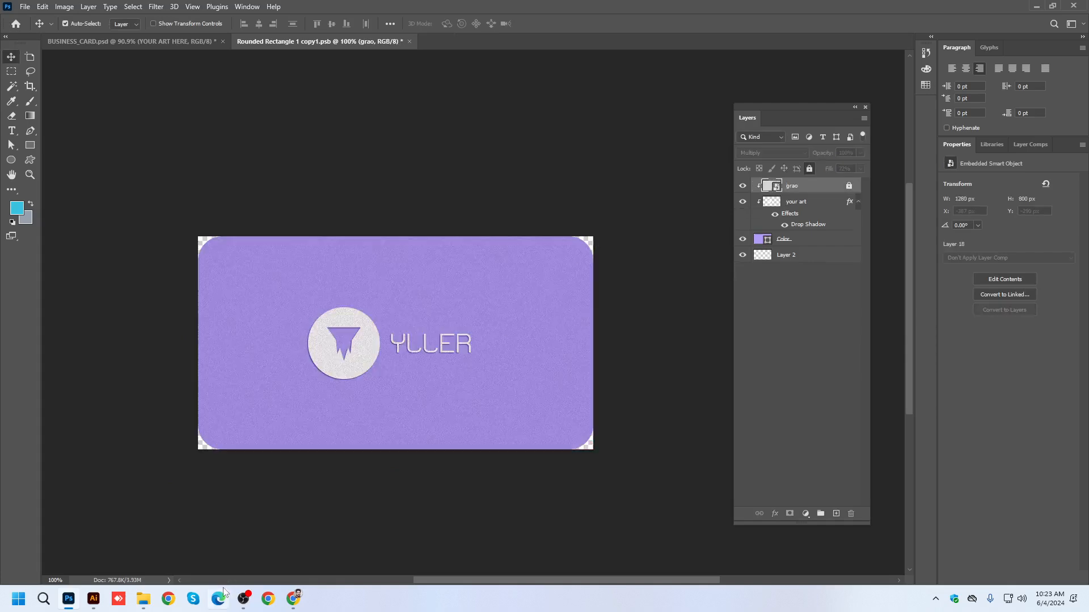
# Switch to Illustrator and copy the large white front card artwork in bcd-040624-v1.ai.
pyautogui.click(98, 609)
pyautogui.scroll(-4, 468, 314)
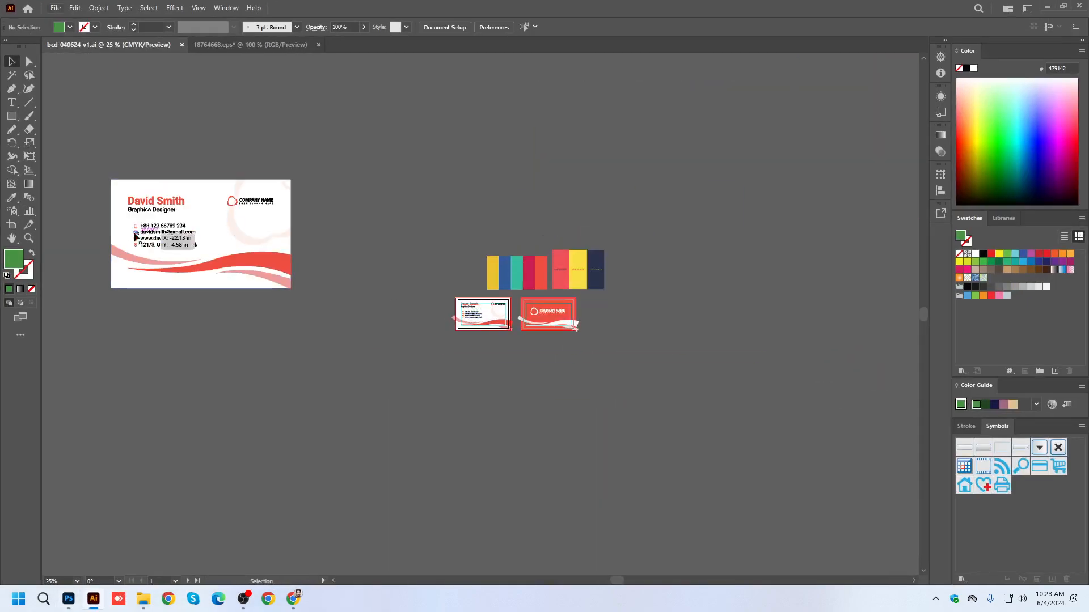
pyautogui.click(238, 254)
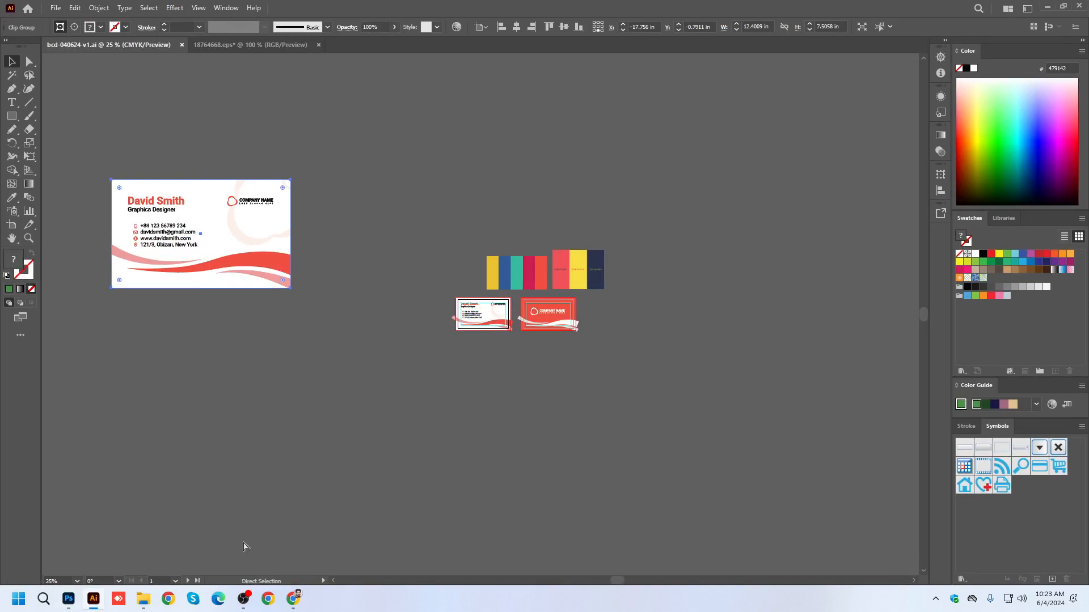
# Paste the front card into the Photoshop smart object as pixels above grao, and scale it to about 763 x 463 px over the canvas.
pyautogui.click(70, 599)
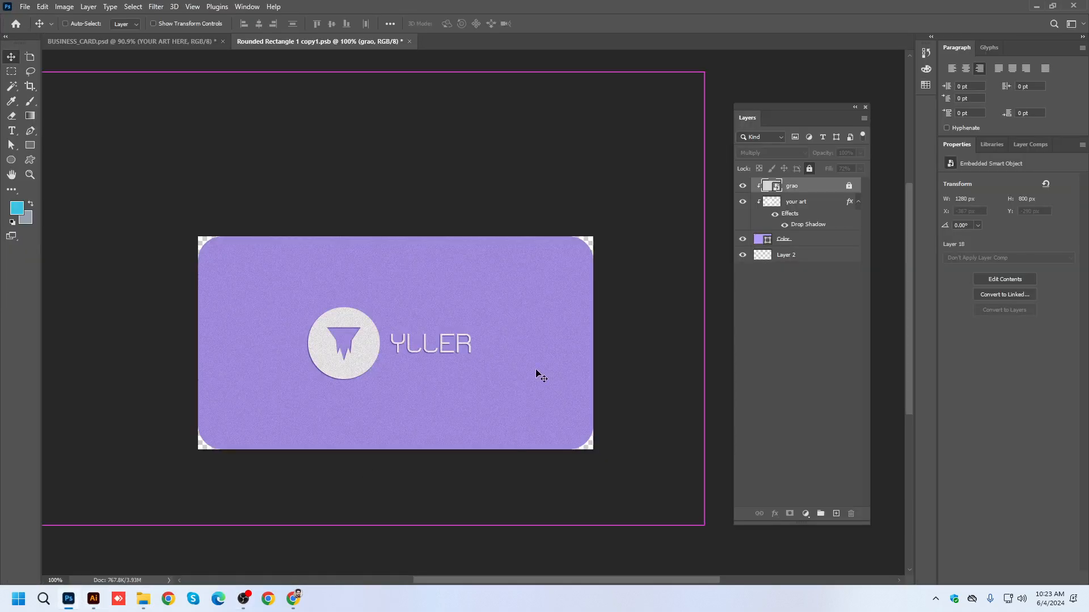
pyautogui.hotkey('ctrl', 'v')
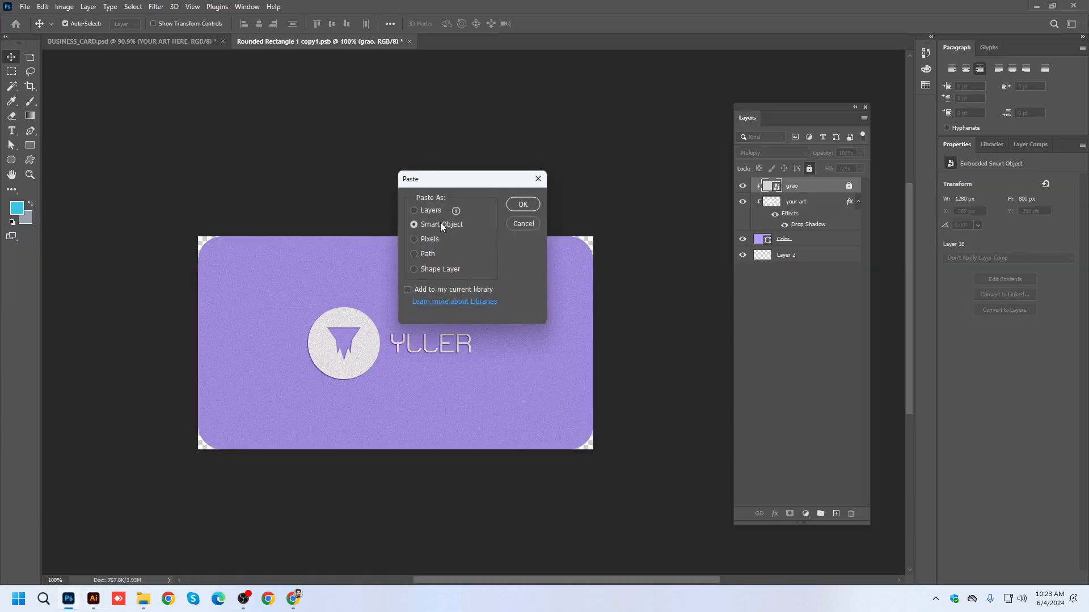
pyautogui.click(432, 239)
pyautogui.click(516, 205)
pyautogui.moveTo(573, 237); pyautogui.dragTo(646, 194)
pyautogui.moveTo(531, 322); pyautogui.dragTo(537, 309)
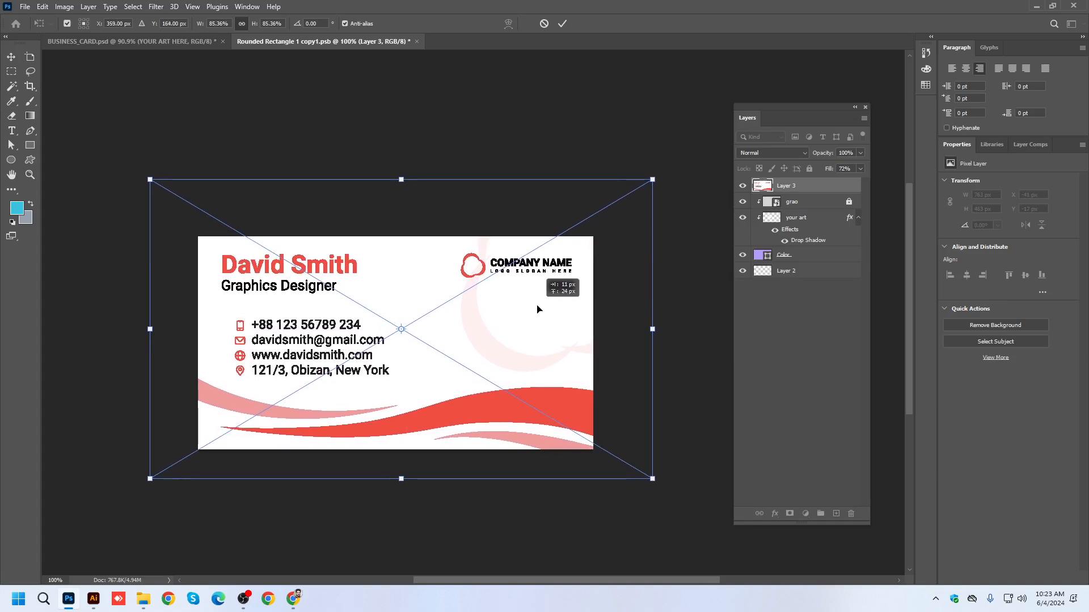
pyautogui.press('Return')
# Nudge the pasted front card artwork slightly rightward to an X position of -36 px.
pyautogui.scroll(4, 340, 346)
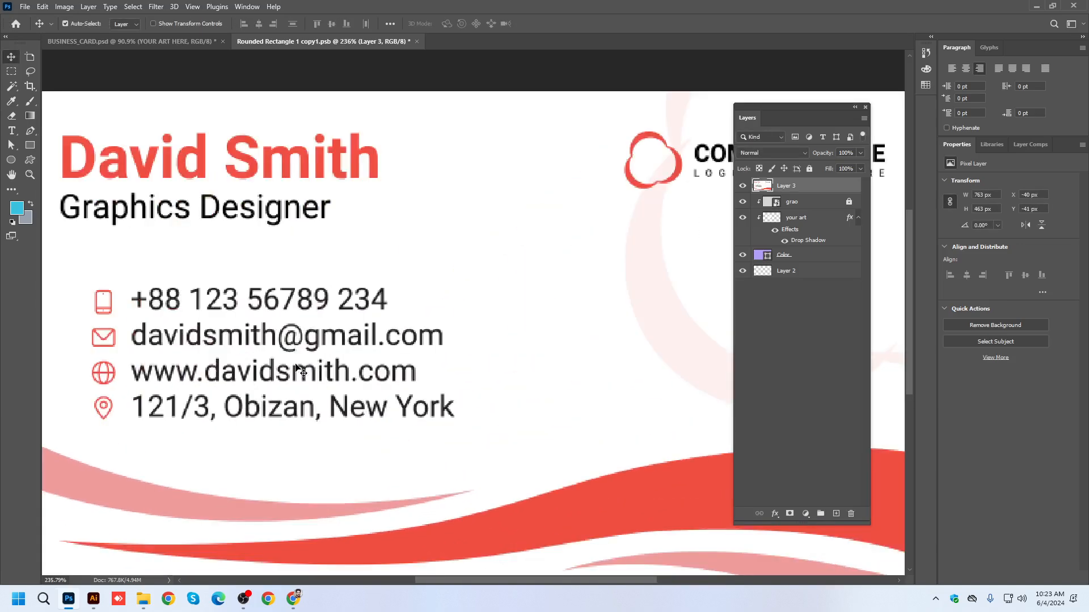
pyautogui.scroll(-5, 306, 368)
pyautogui.scroll(1, 363, 355)
pyautogui.press('Right')
pyautogui.press('Right')
pyautogui.press('Right')
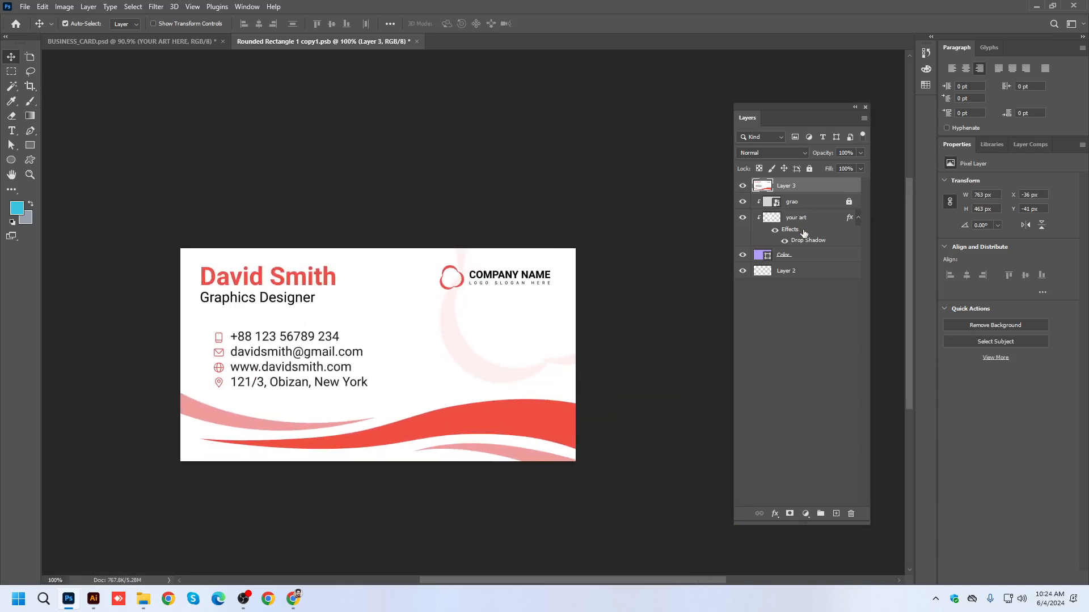
# Save the front smart object and check the front card in BUSINESS_CARD.psd.
pyautogui.hotkey('ctrl', 's')
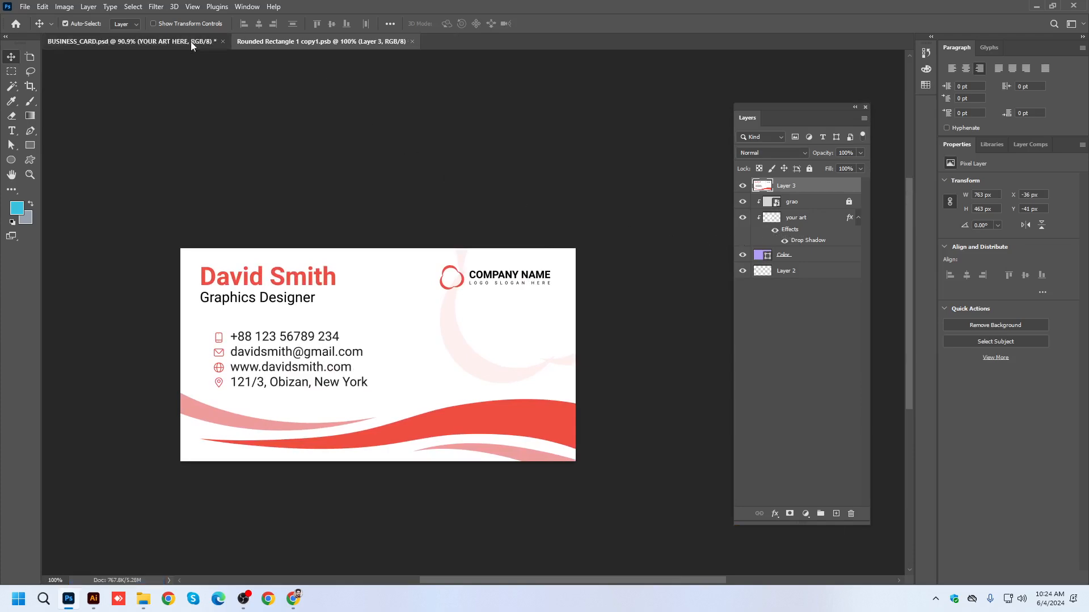
pyautogui.click(191, 42)
pyautogui.scroll(3, 524, 433)
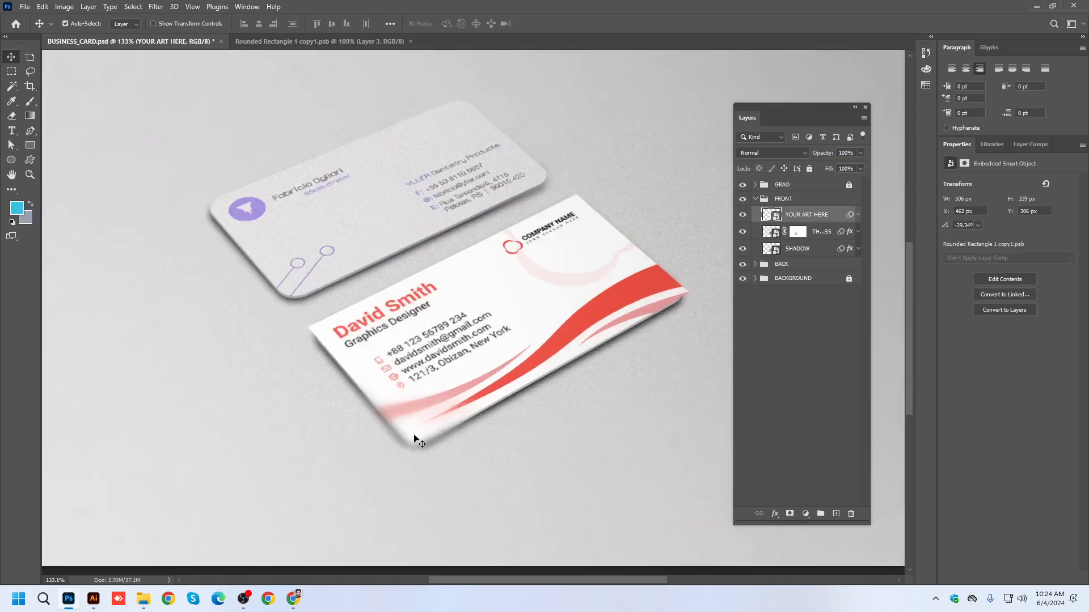
pyautogui.hotkey('ctrl', '1')
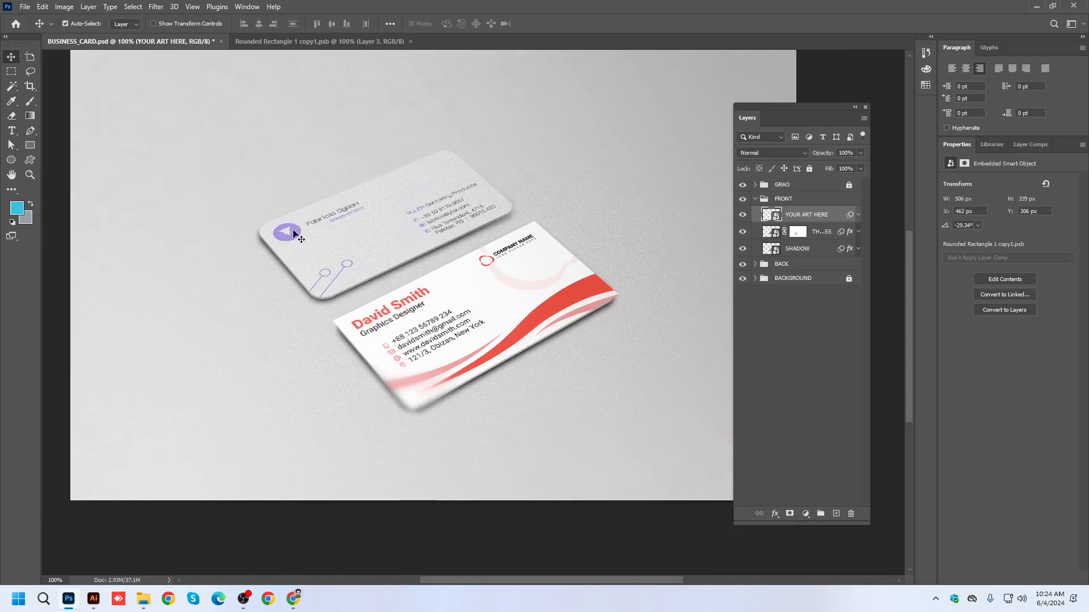
# In the front smart object, move the pasted card layer between grao and your art, and save the file.
pyautogui.click(330, 38)
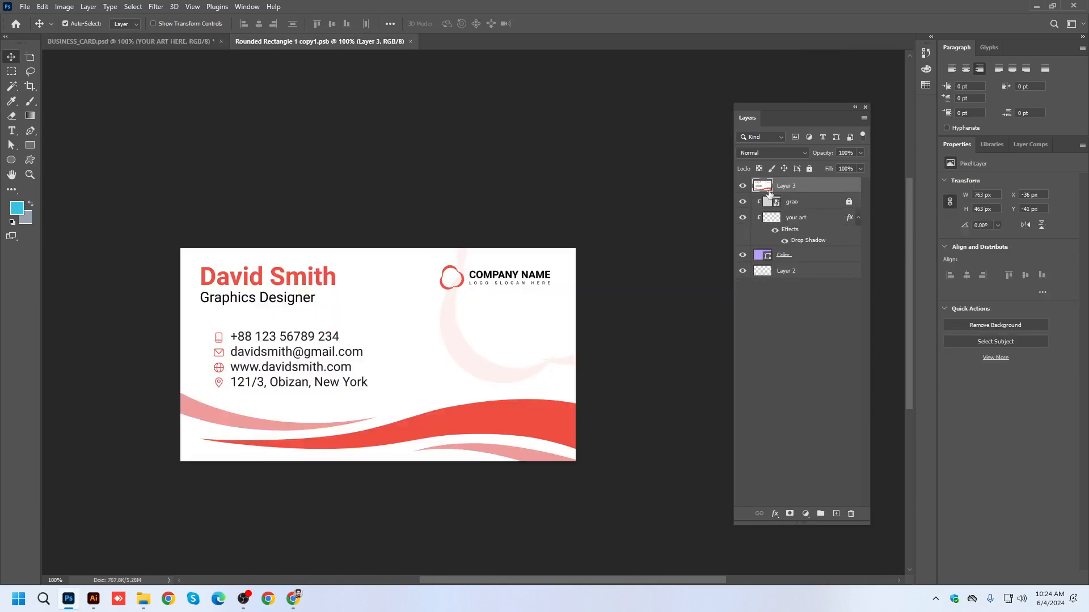
pyautogui.moveTo(787, 191); pyautogui.dragTo(796, 229)
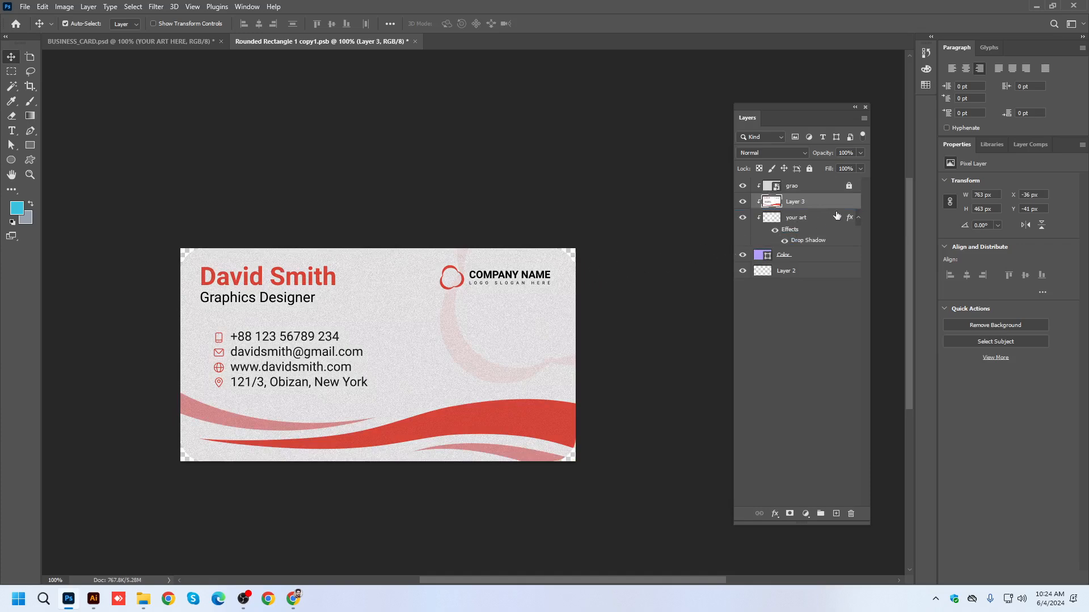
pyautogui.click(858, 218)
pyautogui.hotkey('ctrl', 's')
# Check the front card in BUSINESS_CARD.psd, and open the contents of the BACK group's YOUR ART HERE smart object.
pyautogui.click(176, 43)
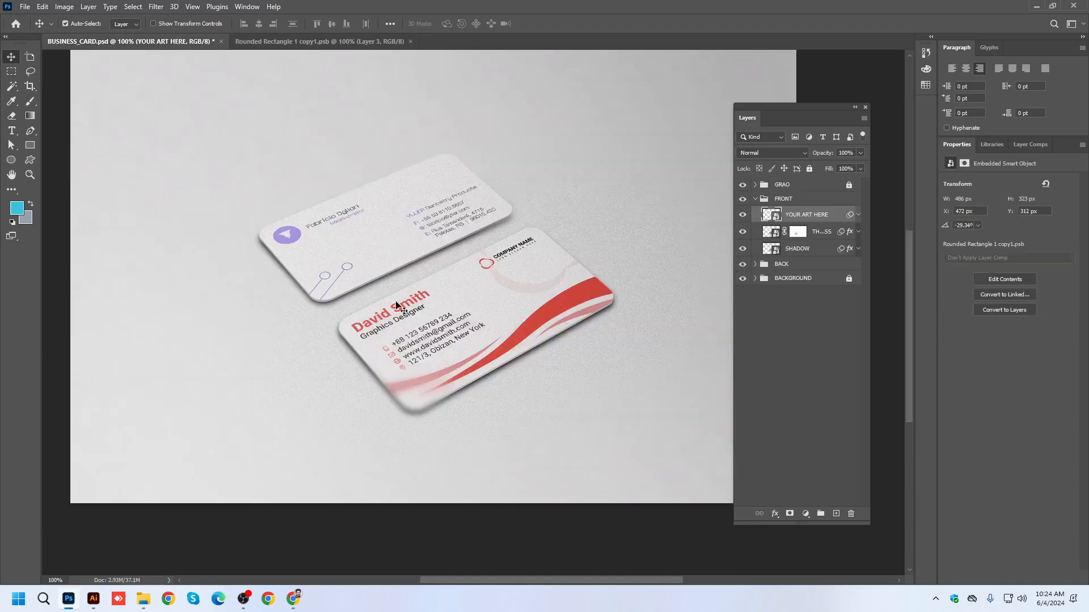
pyautogui.scroll(3, 363, 349)
pyautogui.scroll(-2, 363, 349)
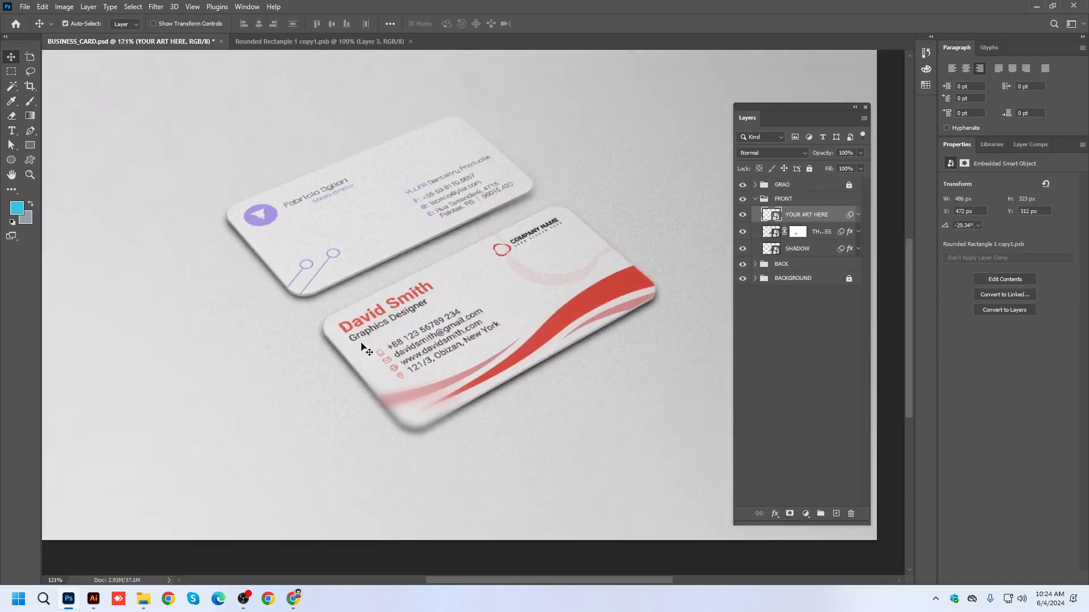
pyautogui.click(393, 222)
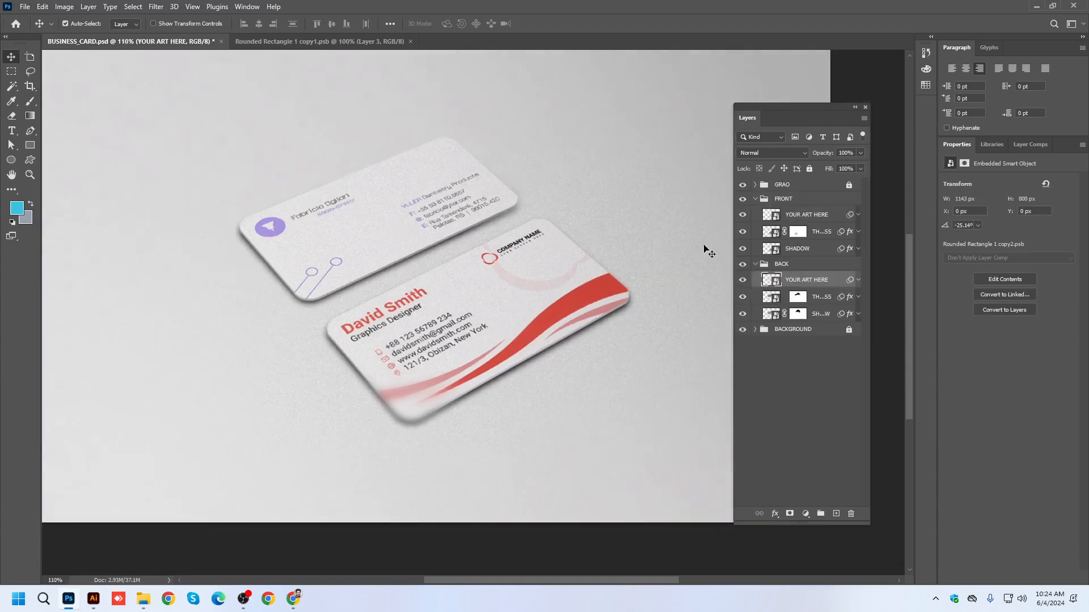
pyautogui.doubleClick(771, 280)
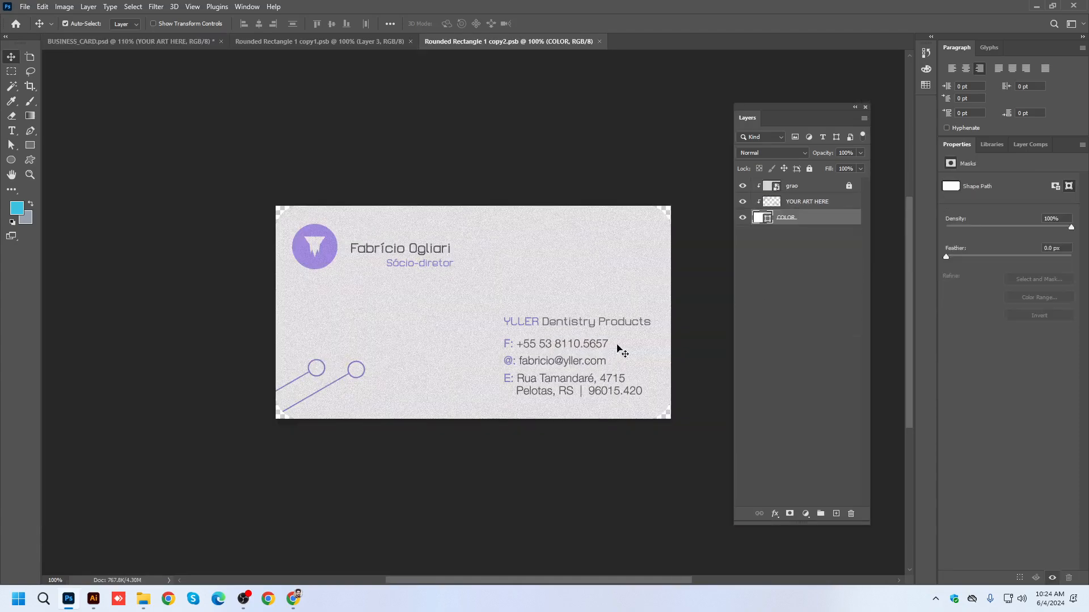
# Switch to Illustrator and duplicate the red back card artwork into the empty area beside the artboards.
pyautogui.click(93, 599)
pyautogui.scroll(-1, 559, 334)
pyautogui.scroll(3, 511, 363)
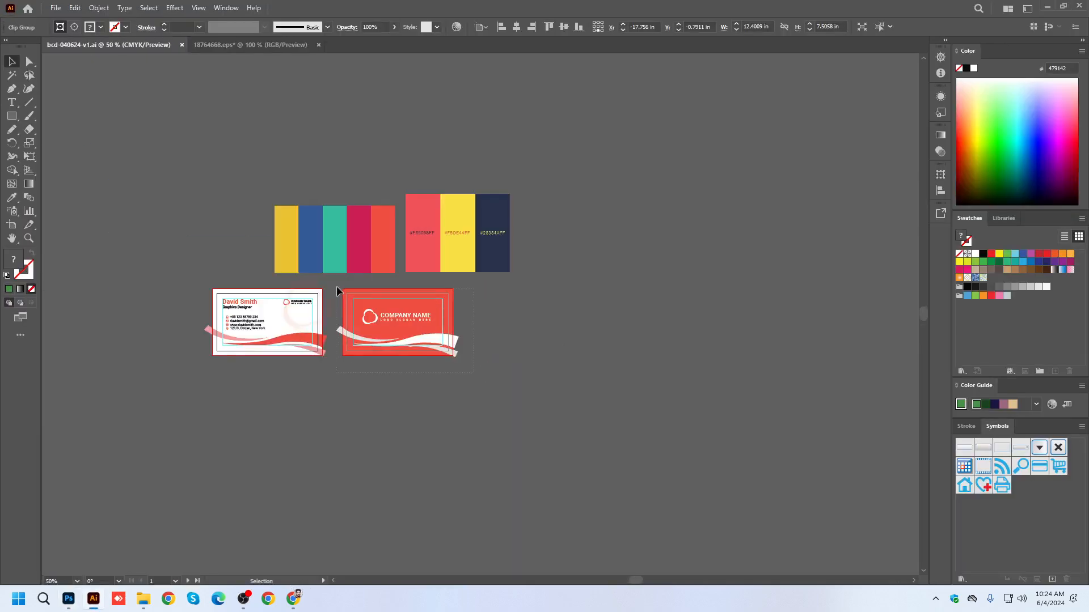
pyautogui.click(546, 320)
pyautogui.keyDown('alt'); pyautogui.moveTo(425, 340); pyautogui.dragTo(783, 345); pyautogui.keyUp('alt')
pyautogui.moveTo(798, 436); pyautogui.dragTo(609, 422)
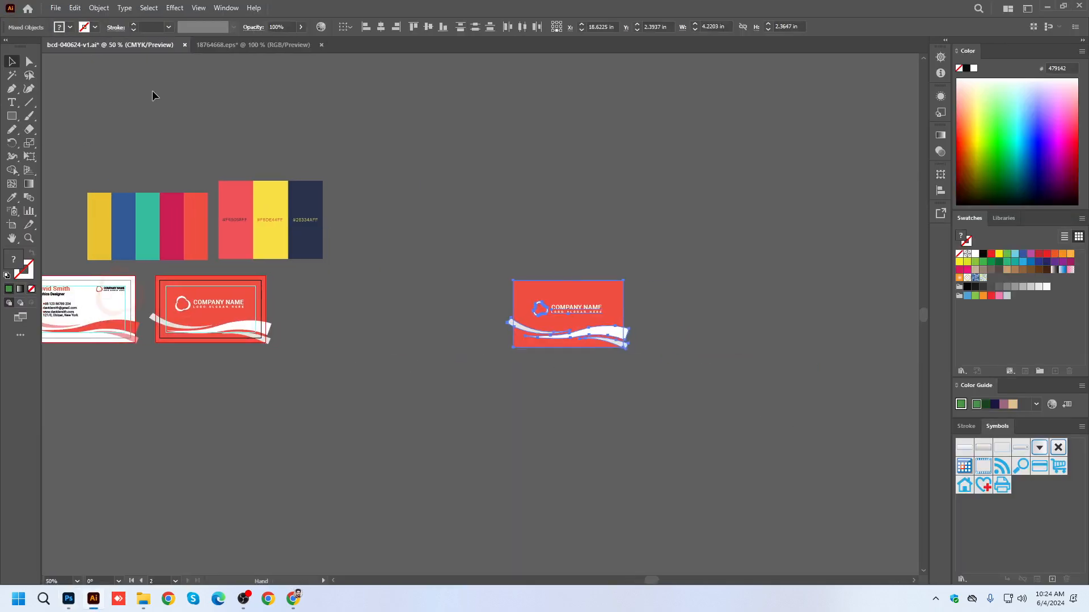
# Expand the duplicated back card's appearance and objects, and enlarge it to about 13.42 x 7.52 in.
pyautogui.click(99, 8)
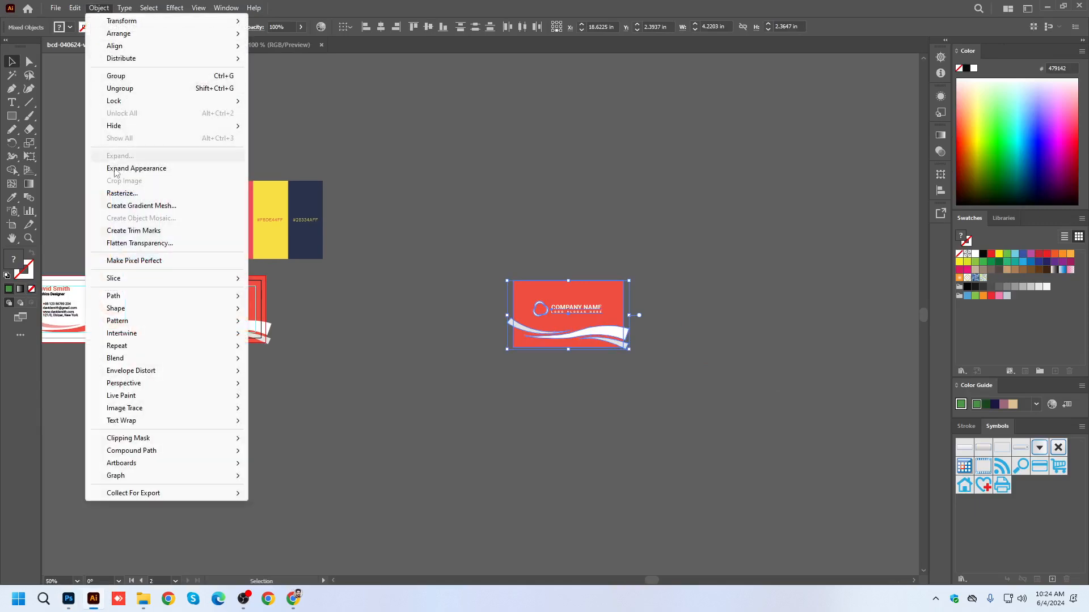
pyautogui.click(117, 168)
pyautogui.click(99, 7)
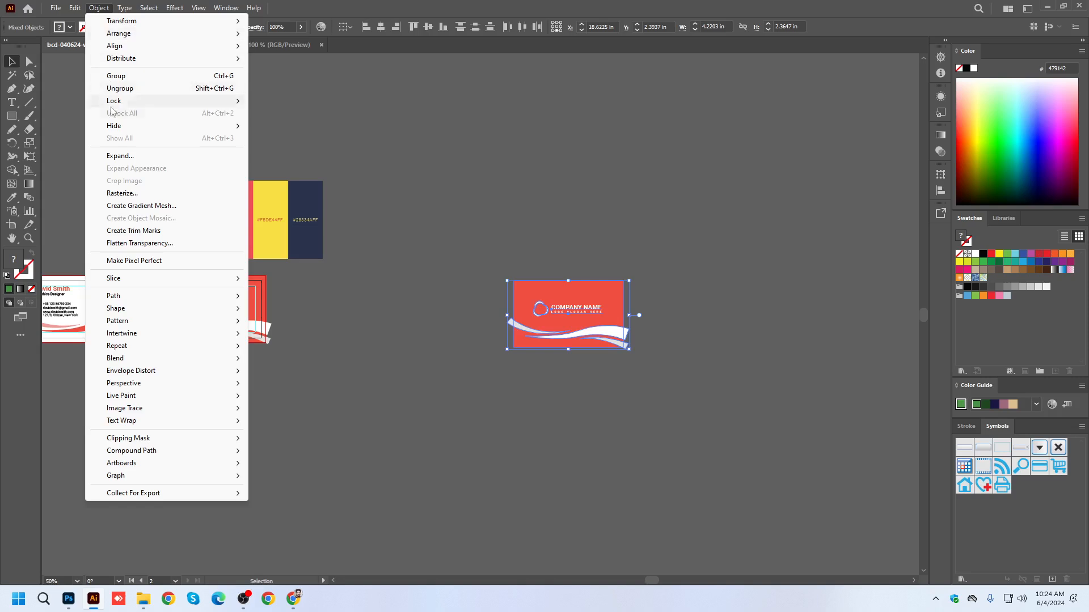
pyautogui.click(119, 157)
pyautogui.click(516, 363)
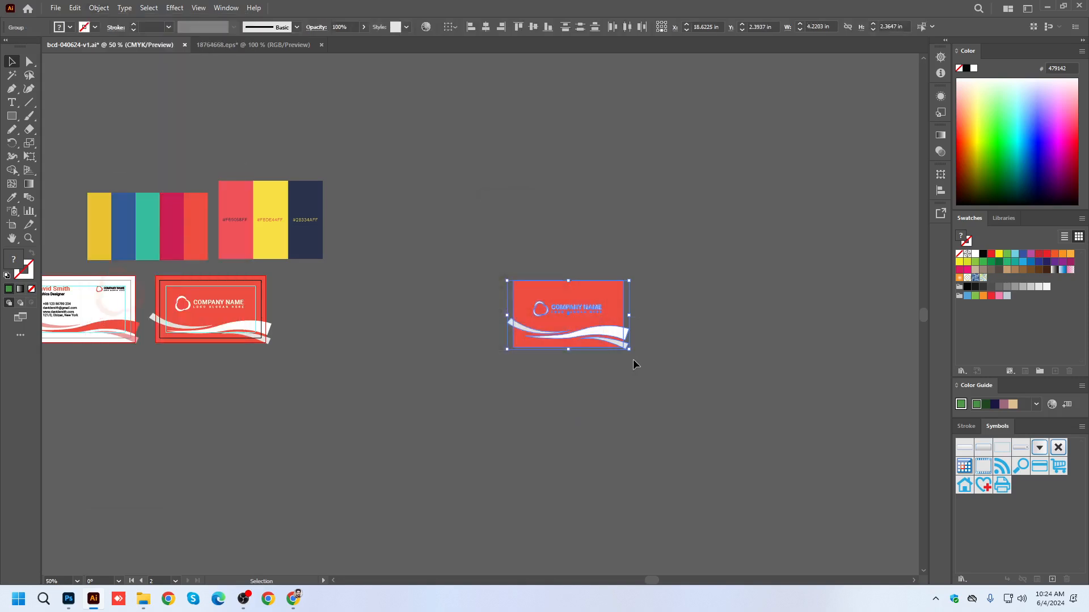
pyautogui.moveTo(630, 352); pyautogui.dragTo(762, 424)
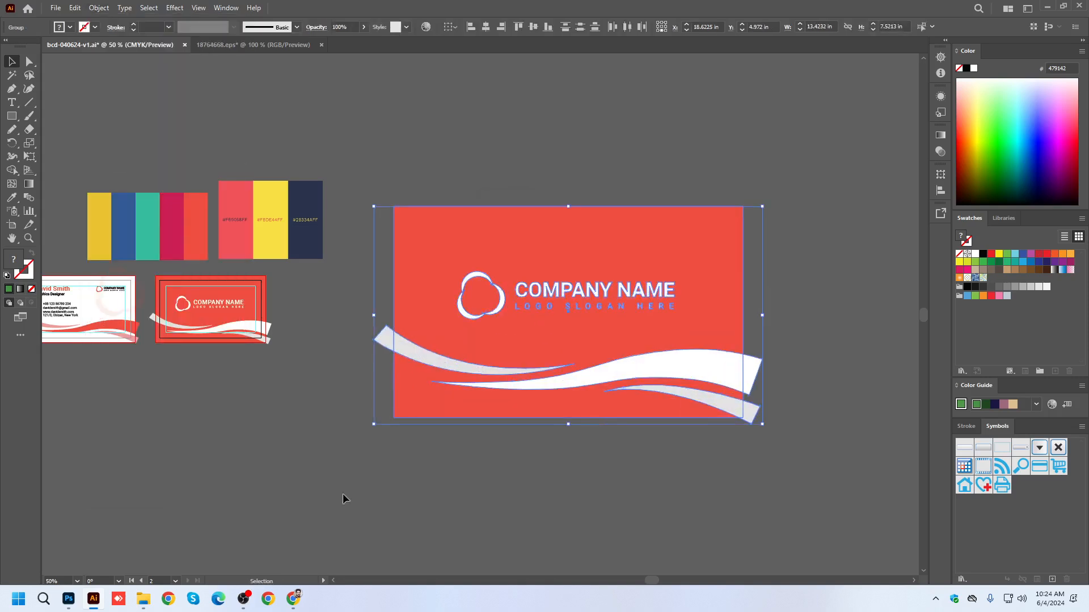
# Paste the enlarged back card into the Photoshop back smart object as pixels above COLOR, scaled to about 821 x 460 px.
pyautogui.click(69, 600)
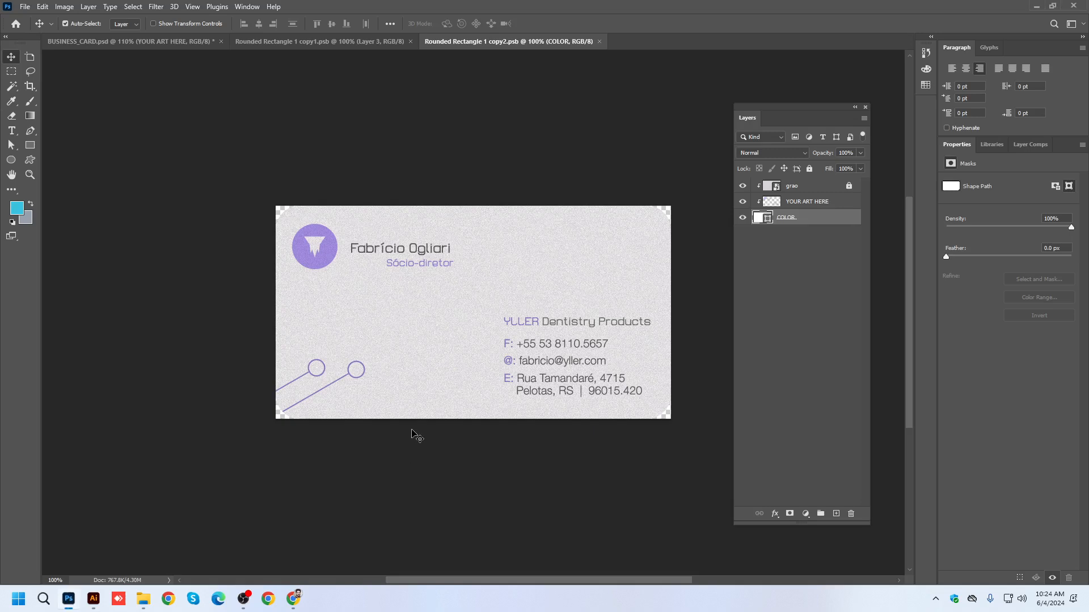
pyautogui.hotkey('ctrl', 'v')
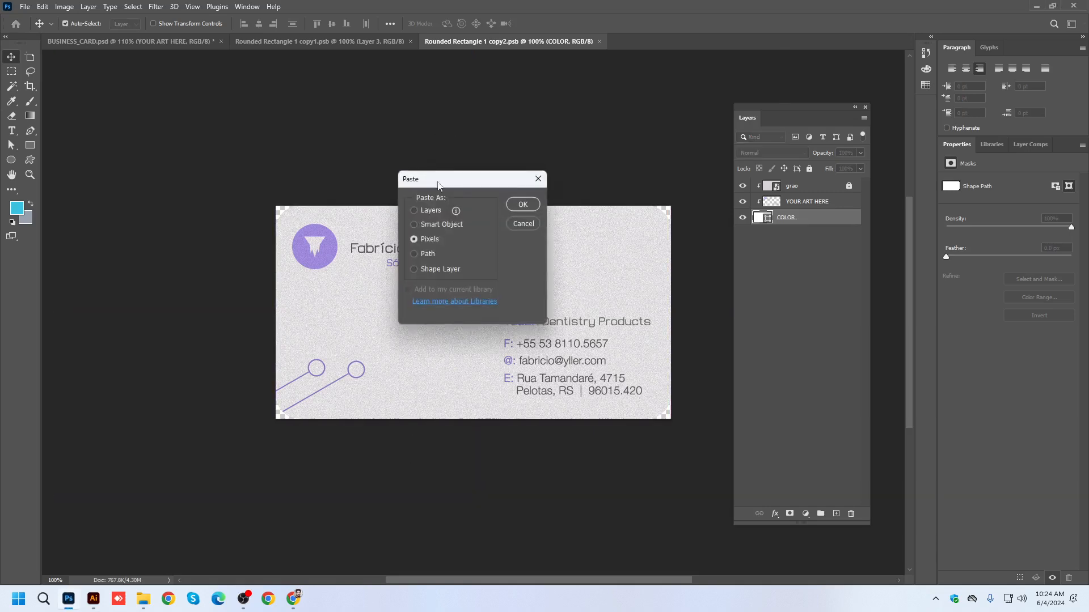
pyautogui.click(521, 204)
pyautogui.moveTo(659, 209); pyautogui.dragTo(705, 184)
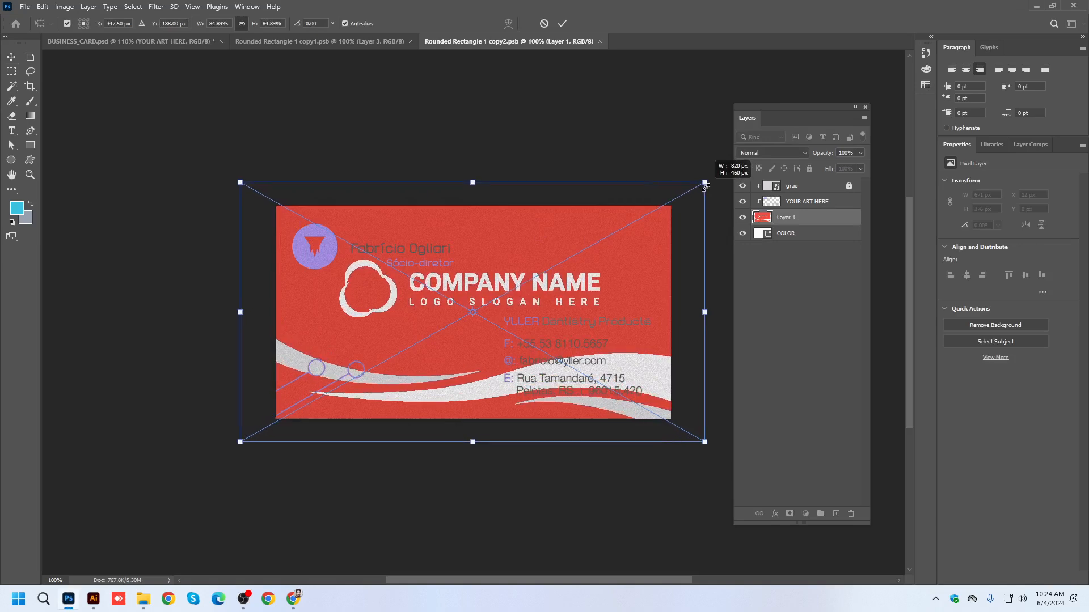
pyautogui.press('Return')
# Try moving the pasted back card layer between grao and YOUR ART HERE, and inspect the card's corners.
pyautogui.moveTo(789, 221); pyautogui.dragTo(791, 199)
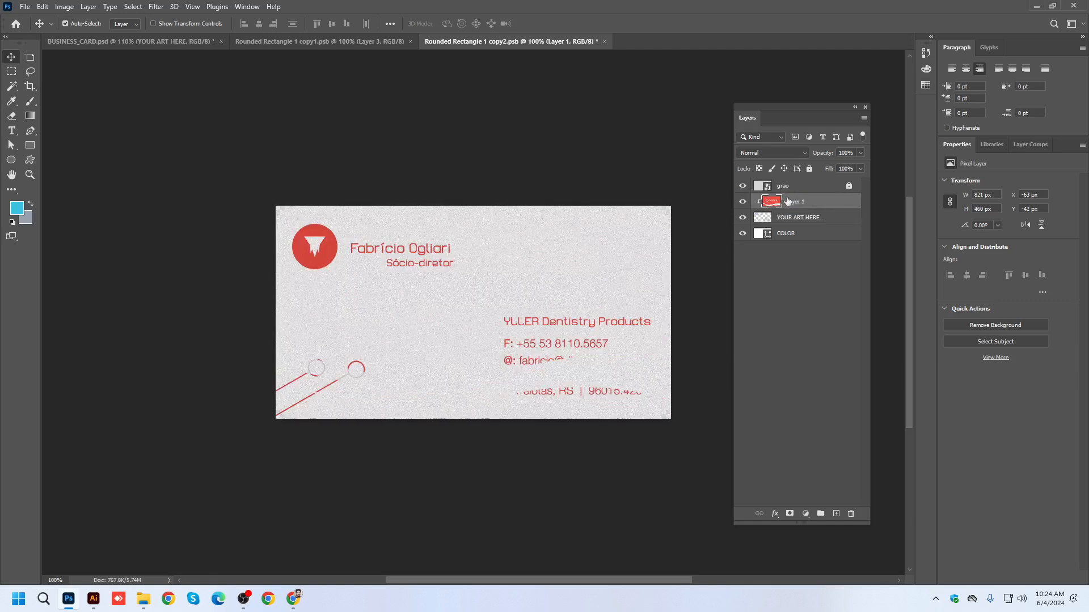
pyautogui.scroll(5, 544, 277)
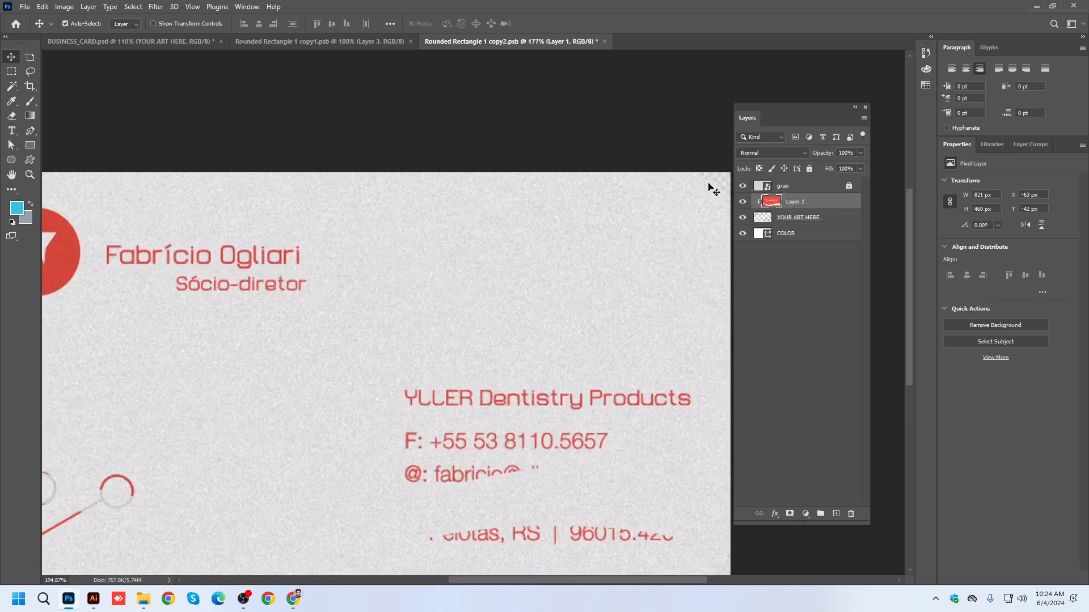
pyautogui.scroll(-3, 652, 195)
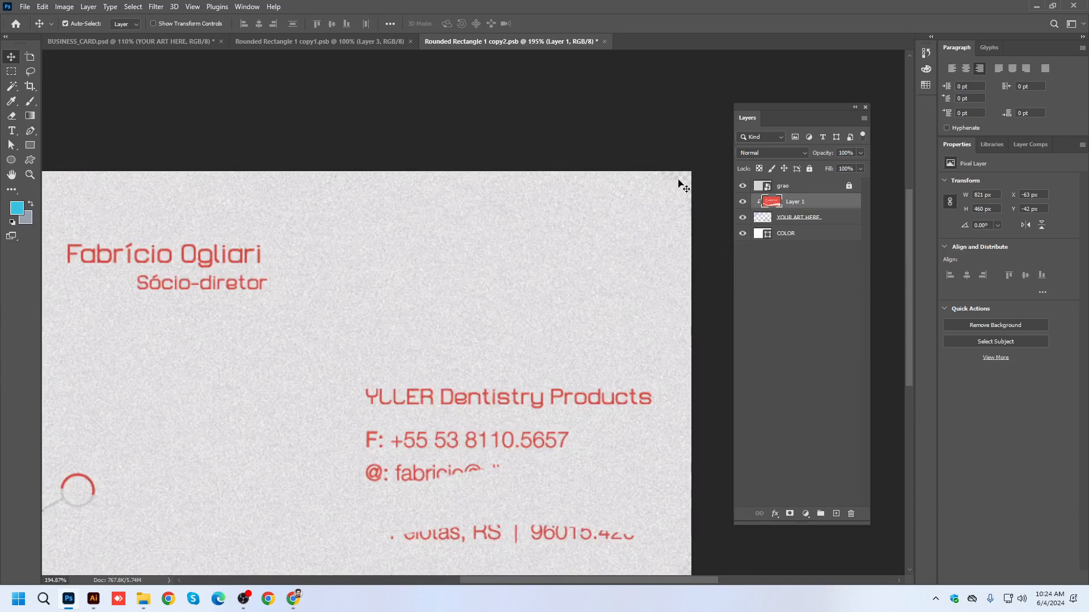
pyautogui.scroll(-2, 672, 262)
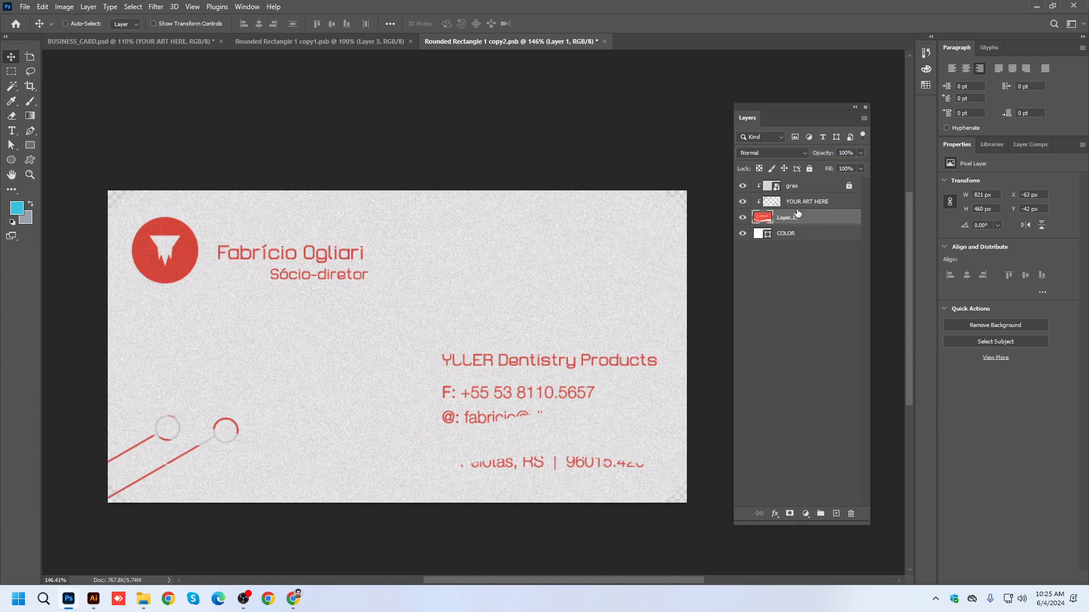
# Try placing the pasted back card layer below and then above YOUR ART HERE, toggling that layer's visibility to compare.
pyautogui.hotkey('ctrl', '[')
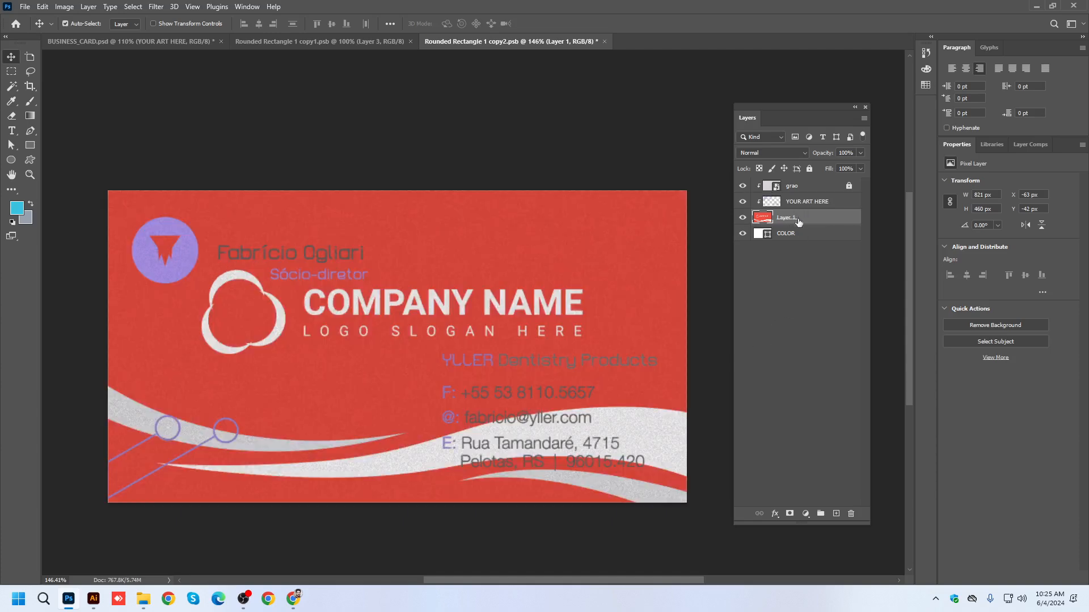
pyautogui.moveTo(783, 221); pyautogui.dragTo(799, 198)
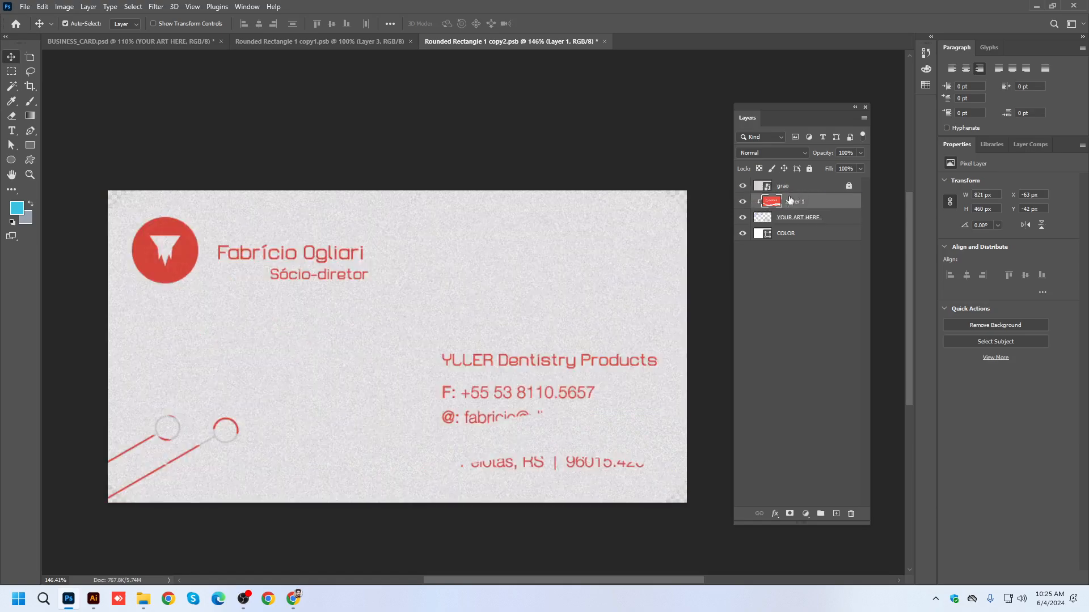
pyautogui.click(786, 224)
pyautogui.click(743, 218)
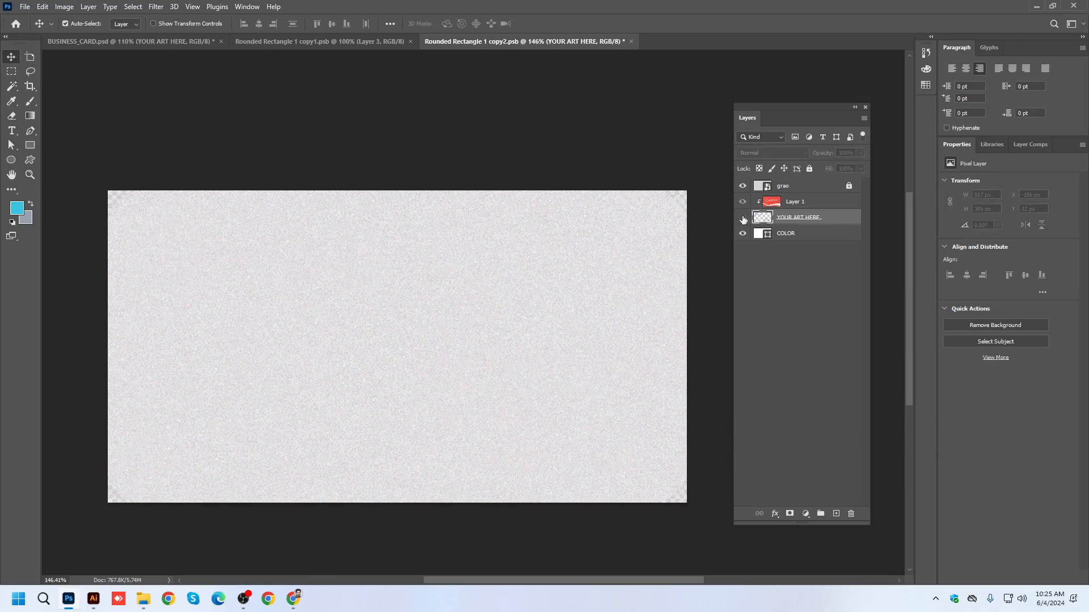
pyautogui.click(743, 218)
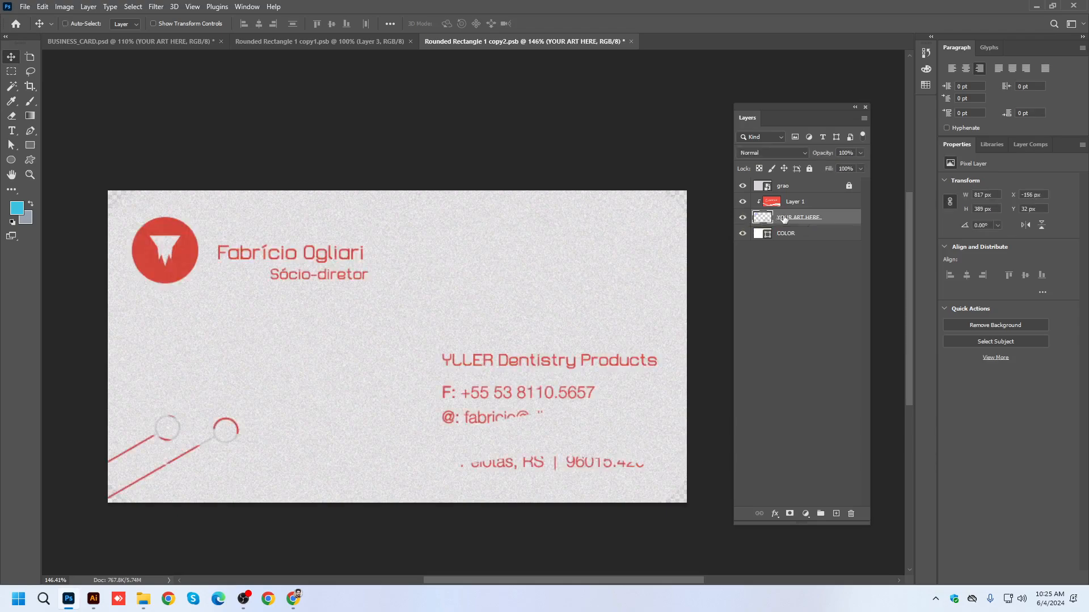
# Try releasing the clipping mask of the pasted card layer and moving it back below YOUR ART HERE.
pyautogui.rightClick(790, 204)
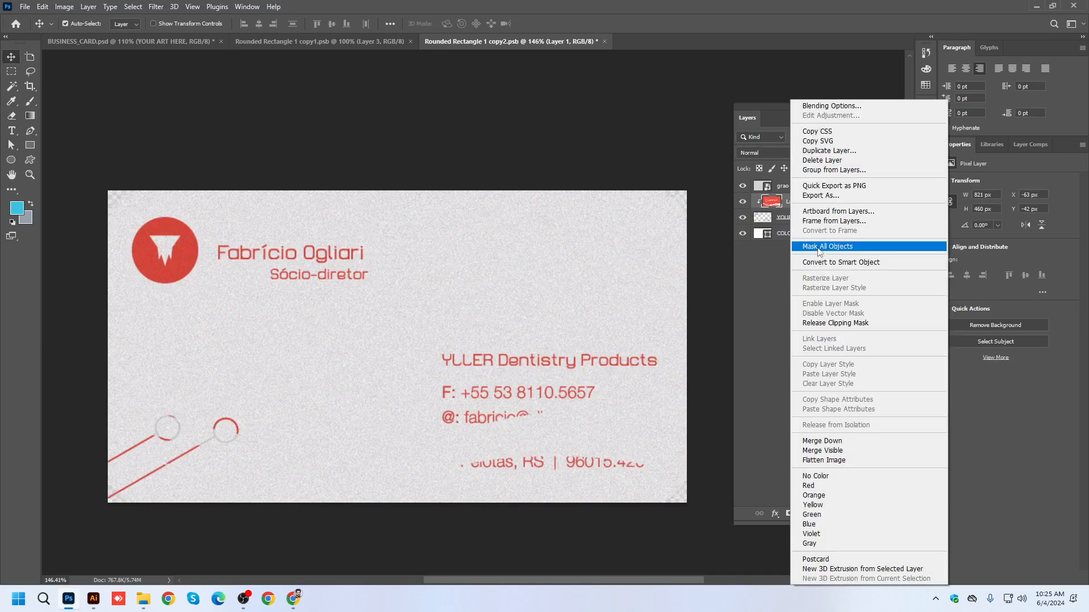
pyautogui.click(827, 322)
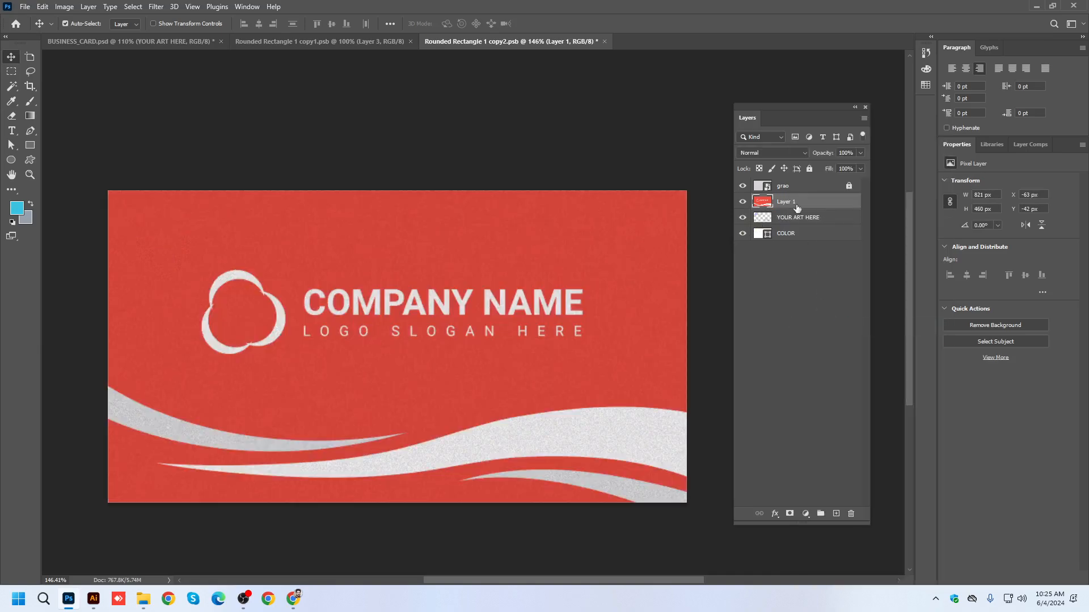
pyautogui.keyDown('alt'); pyautogui.click(790, 192); pyautogui.keyUp('alt')
pyautogui.moveTo(788, 199); pyautogui.dragTo(790, 222)
pyautogui.keyDown('alt'); pyautogui.click(794, 210); pyautogui.keyUp('alt')
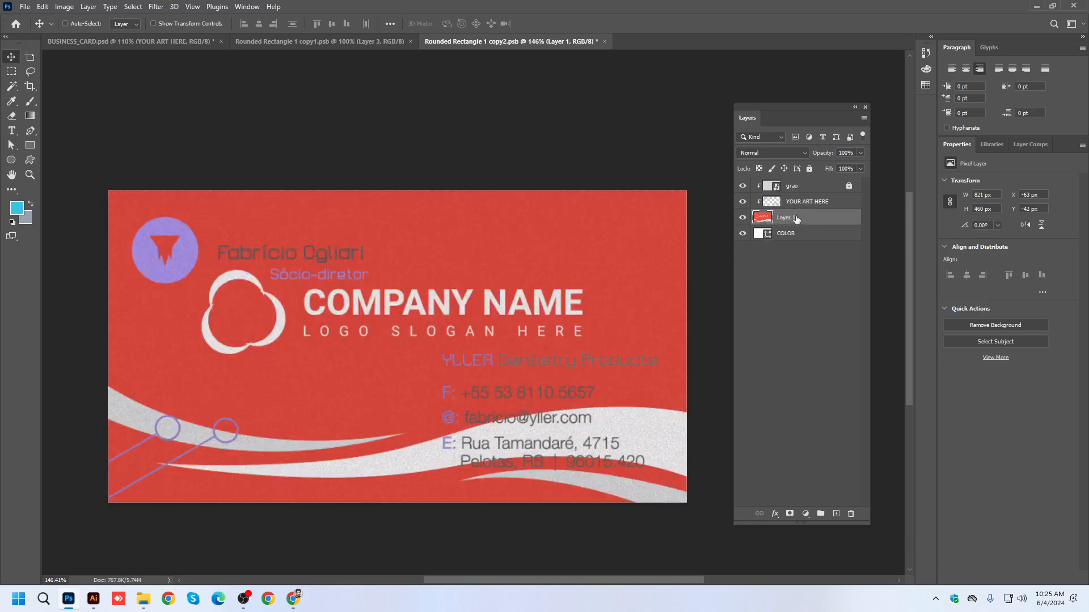
# Replace the pasted card layer with a fresh pixel paste above YOUR ART HERE, scaled to about 809 x 454 px.
pyautogui.press('Delete')
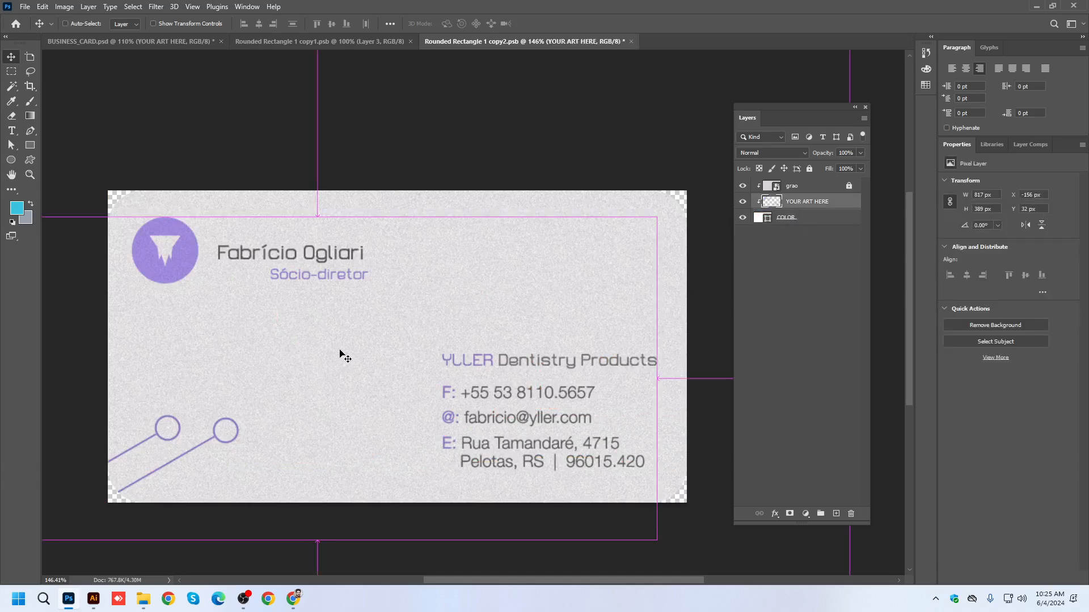
pyautogui.hotkey('ctrl', 'v')
pyautogui.click(520, 206)
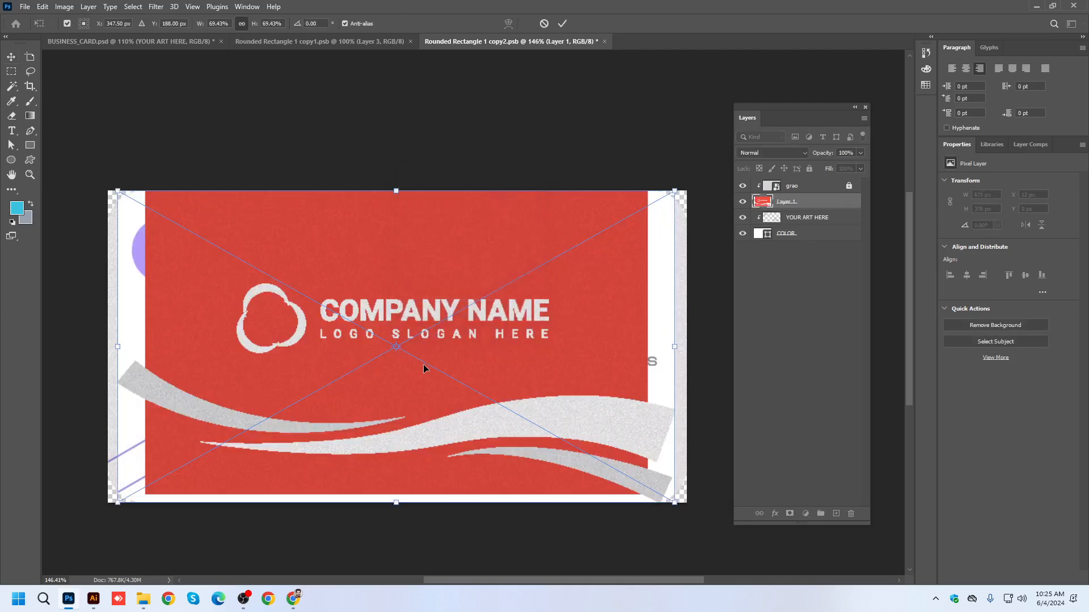
pyautogui.scroll(-2, 423, 366)
pyautogui.moveTo(629, 221); pyautogui.dragTo(683, 190)
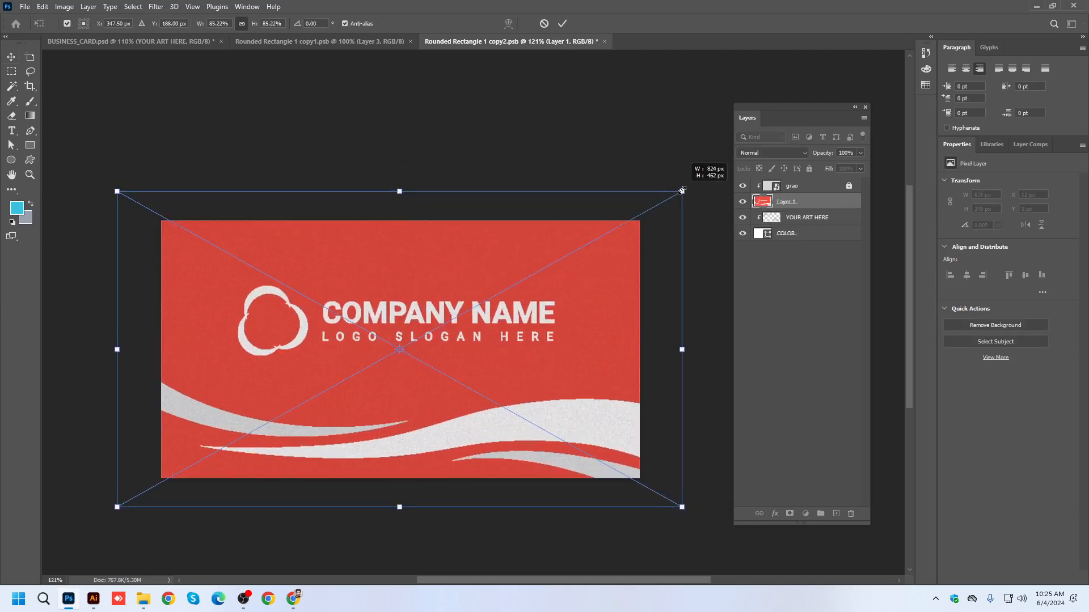
pyautogui.moveTo(682, 190)
pyautogui.mouseDown()
pyautogui.moveTo(651, 206)
pyautogui.moveTo(672, 187)
pyautogui.mouseUp()
pyautogui.press('Return')
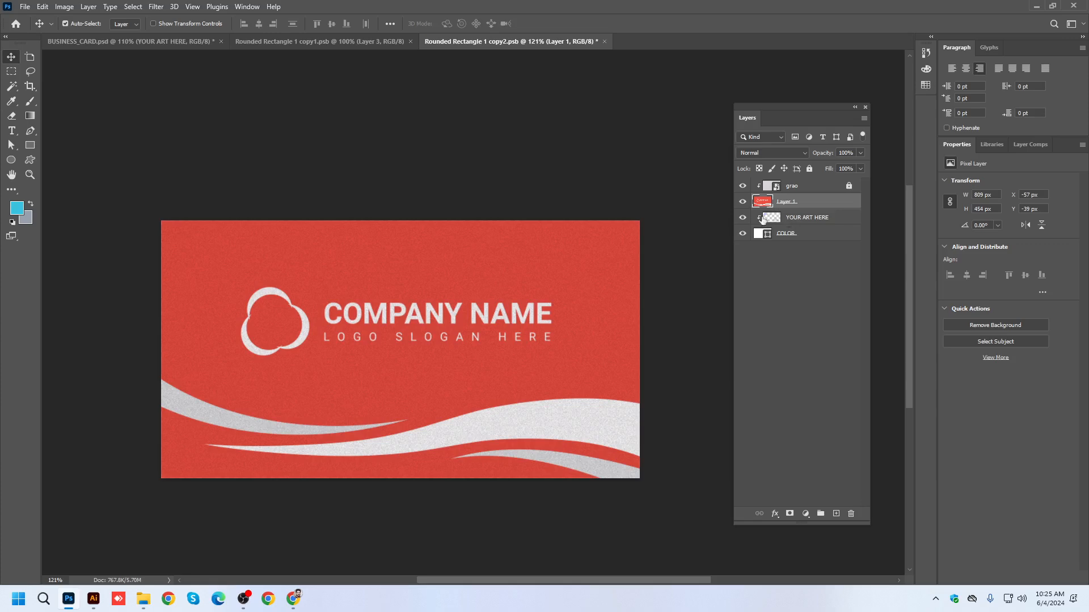
# Hide the YOUR ART HERE layer and create a clipping mask for the red back card layer.
pyautogui.click(743, 217)
pyautogui.rightClick(794, 206)
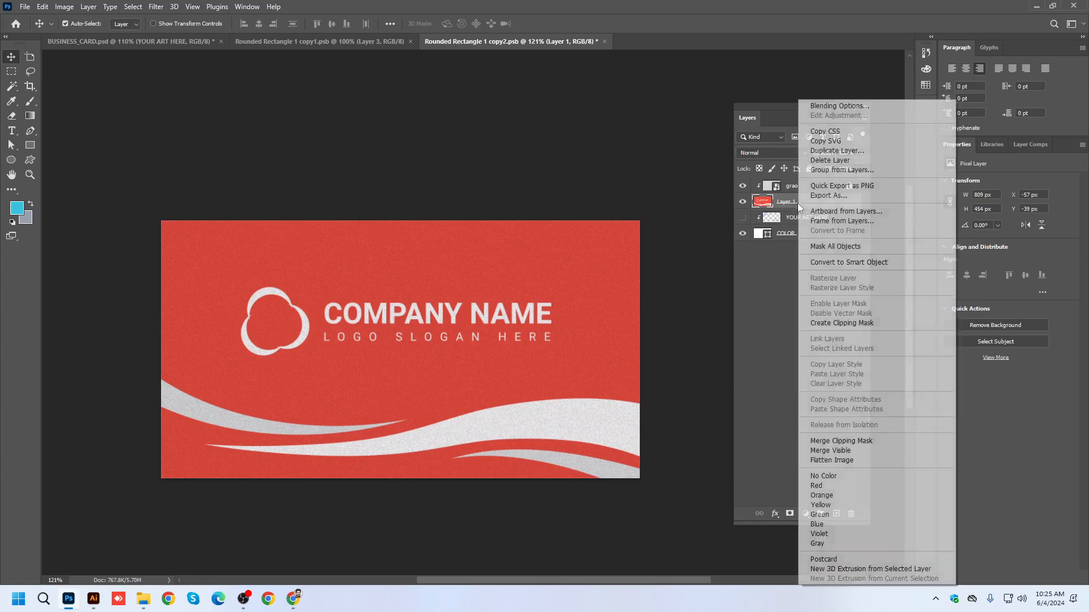
pyautogui.click(841, 323)
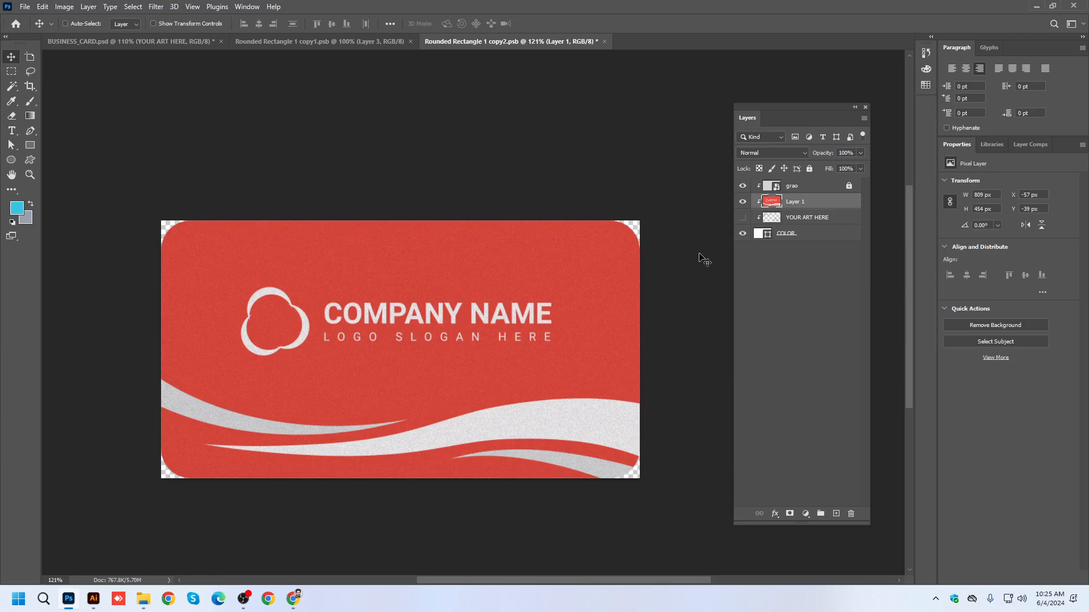
# Save the back smart object and close both smart object documents to return to BUSINESS_CARD.psd.
pyautogui.click(300, 43)
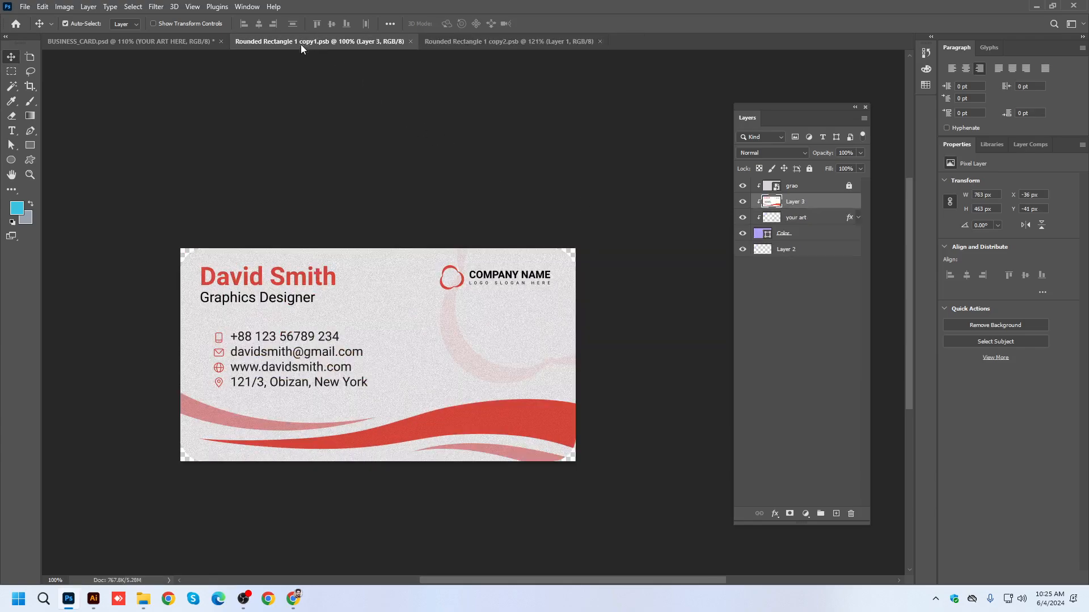
pyautogui.click(410, 41)
pyautogui.click(410, 42)
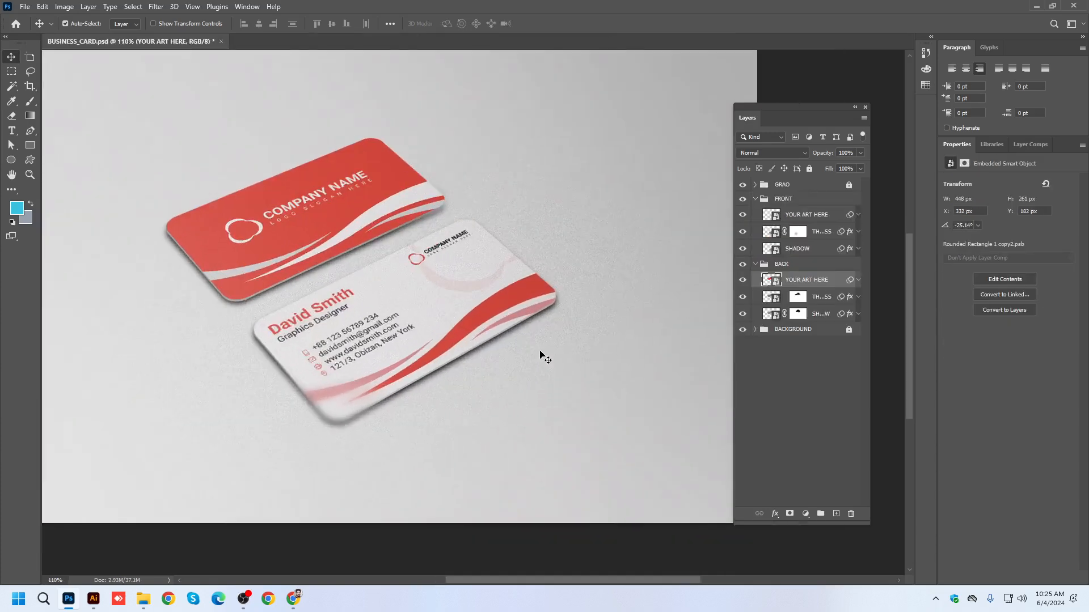
# Open elegent business card mockup.psd from the Business Card Mockup folder in Photoshop.
pyautogui.moveTo(143, 599)
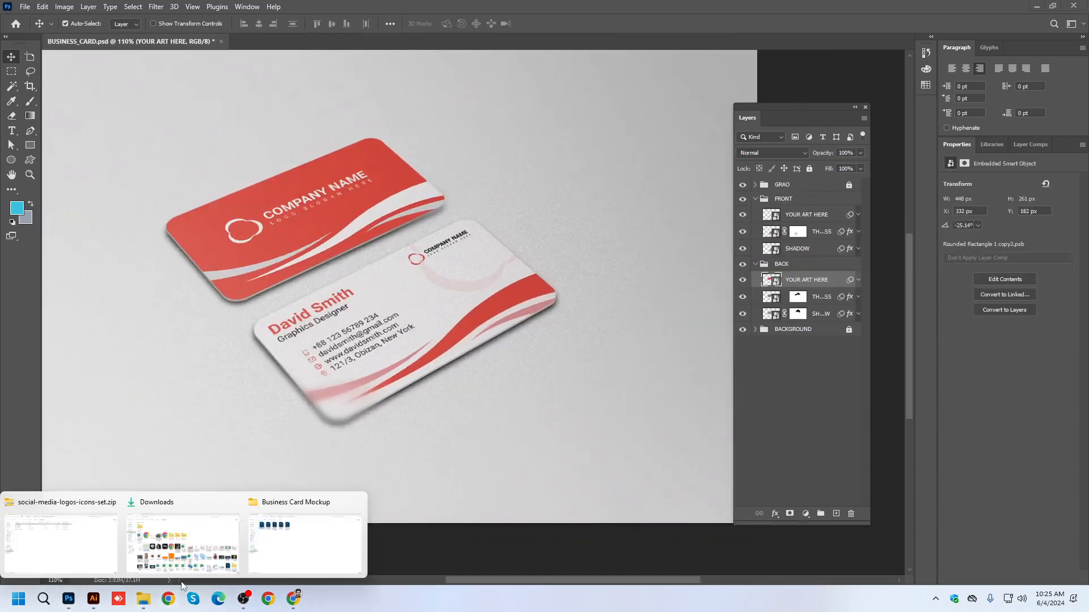
pyautogui.click(285, 544)
pyautogui.doubleClick(199, 129)
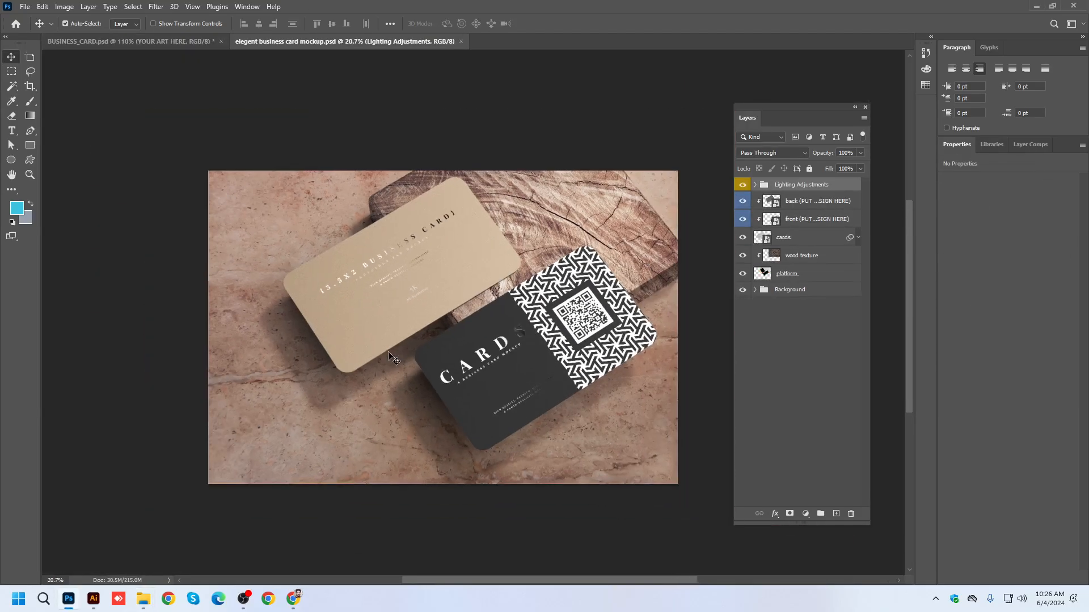
pyautogui.scroll(1, 391, 357)
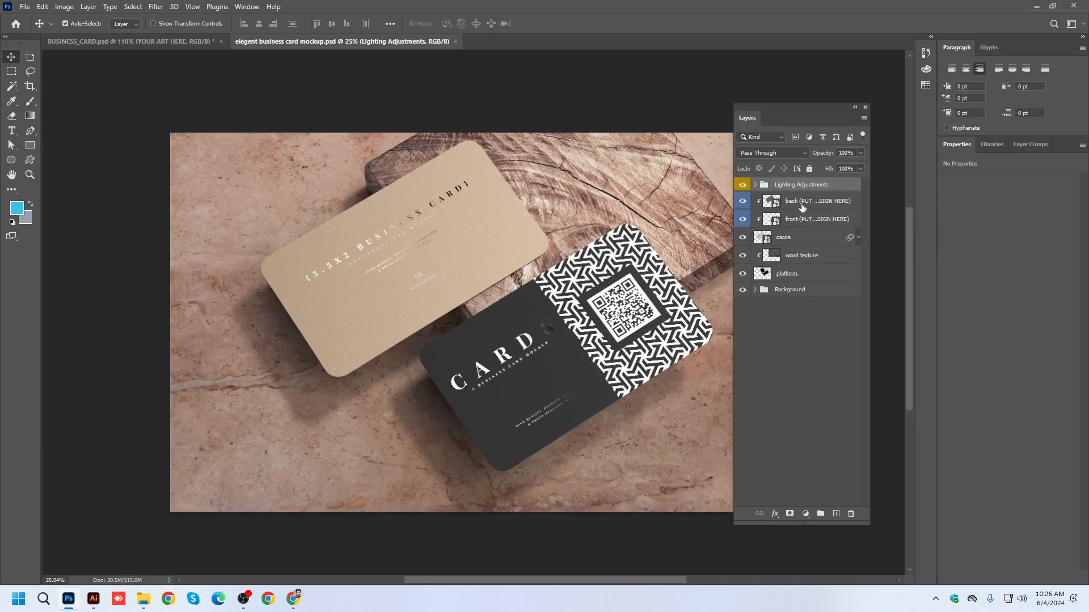
# Open the mockup's back design smart object and paste the red card as pixels, scaled to about 3240 x 1816 px.
pyautogui.click(802, 207)
pyautogui.doubleClick(772, 202)
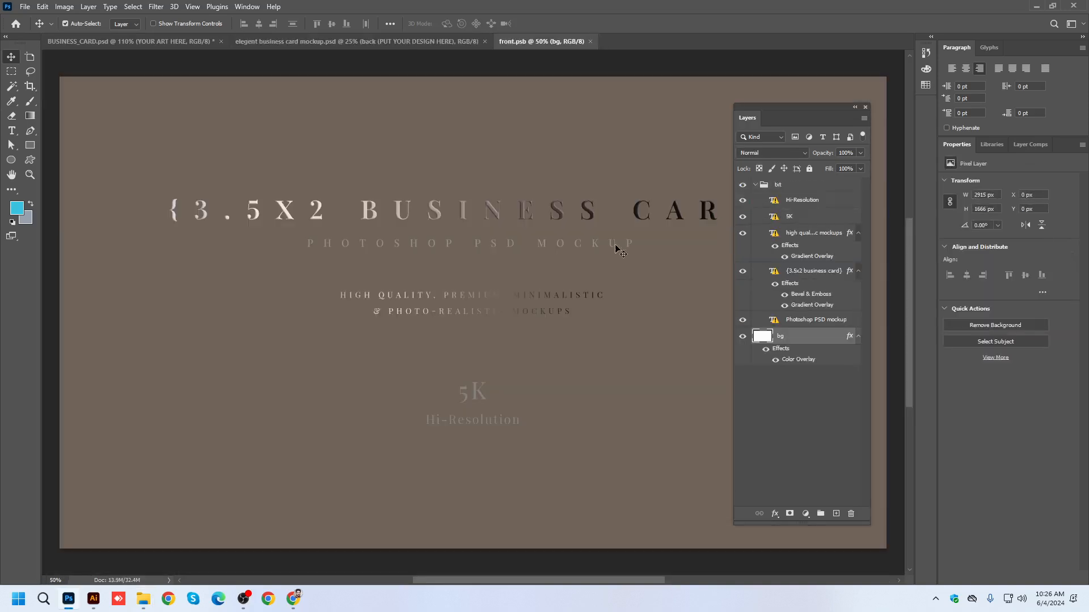
pyautogui.scroll(-2, 338, 312)
pyautogui.scroll(1, 338, 312)
pyautogui.scroll(-1, 339, 312)
pyautogui.hotkey('ctrl', 'v')
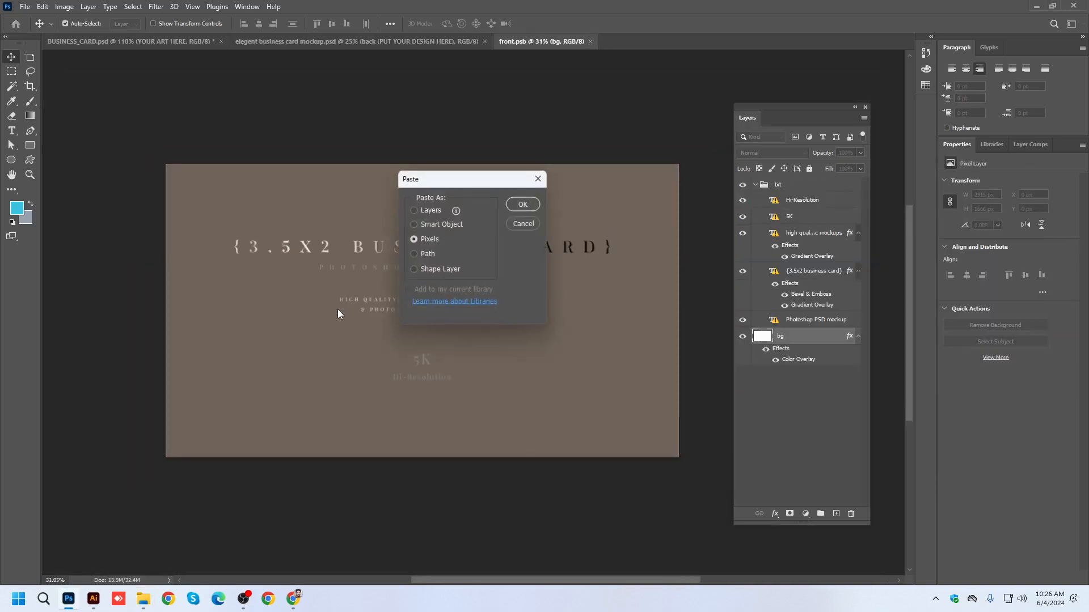
pyautogui.click(522, 205)
pyautogui.moveTo(503, 265); pyautogui.dragTo(725, 187)
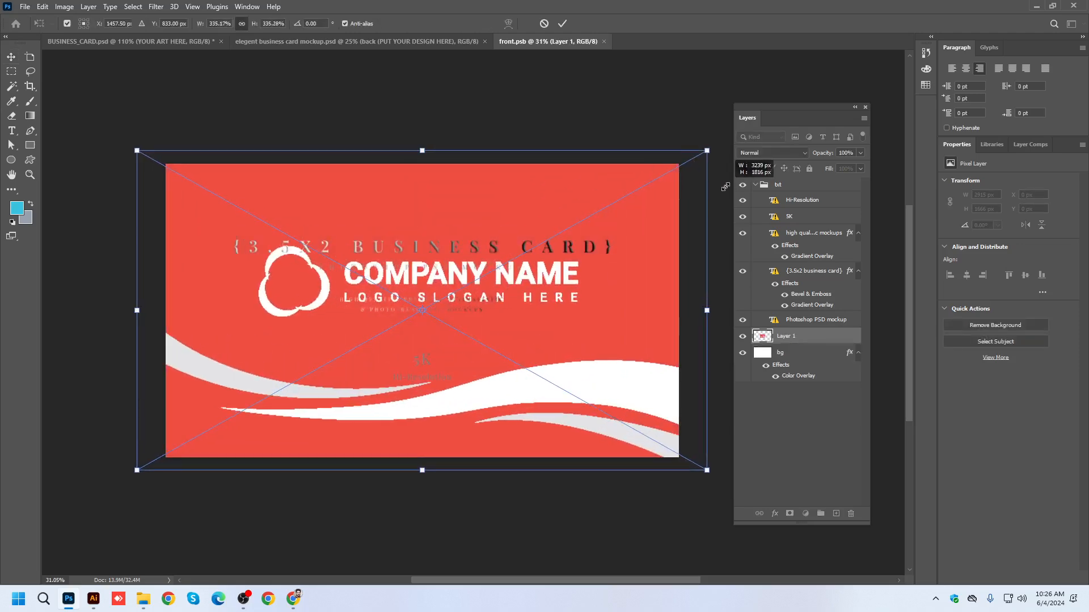
pyautogui.press('Return')
# Bring the pasted red card layer above the txt group, and save and close the back smart object.
pyautogui.hotkey('ctrl', 'shift', ']')
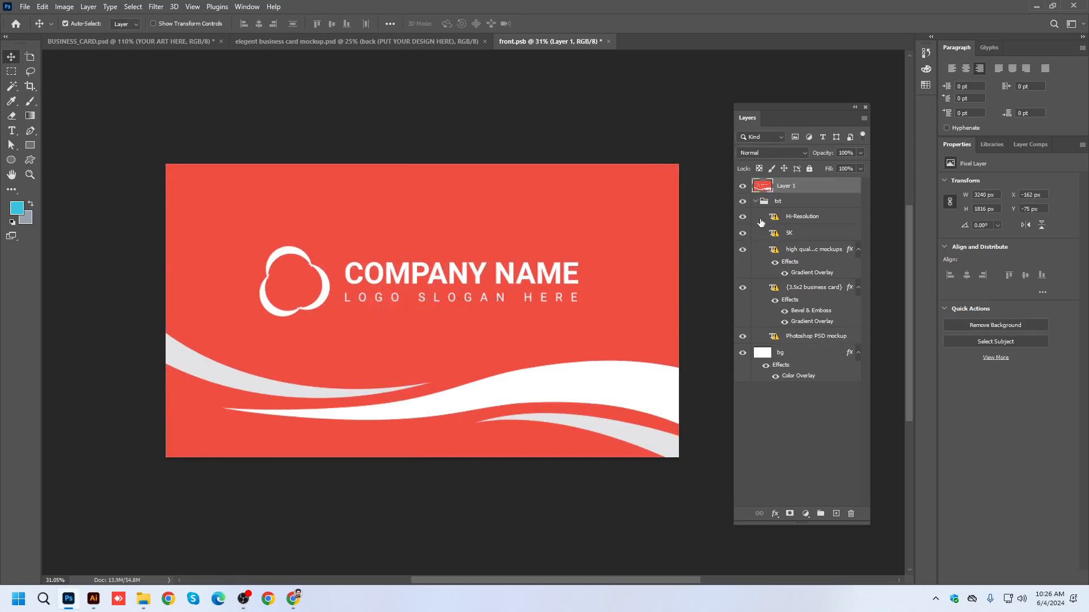
pyautogui.hotkey('ctrl', 's')
pyautogui.click(608, 42)
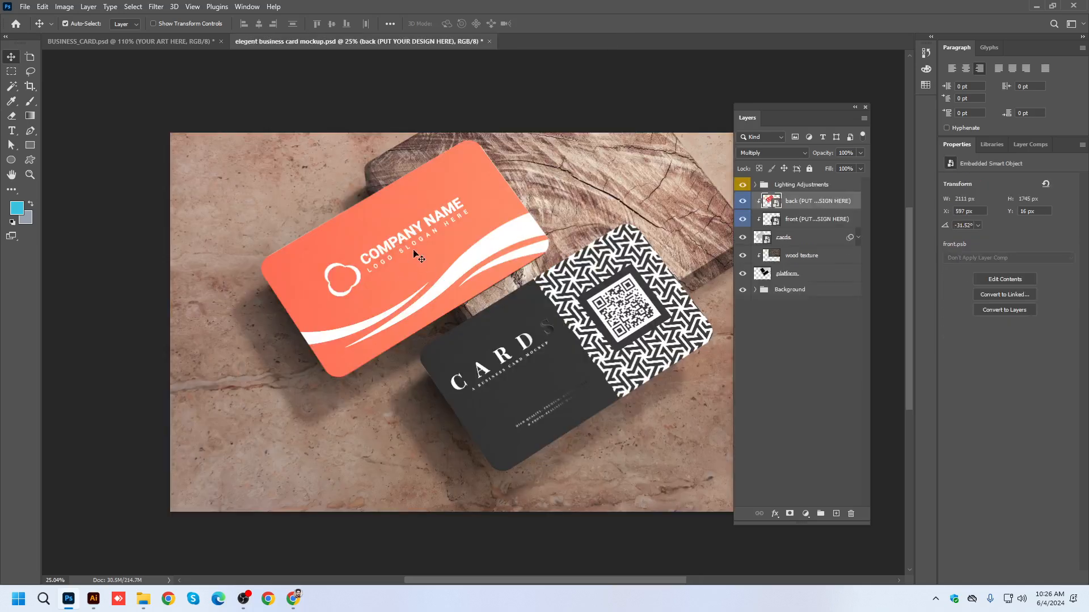
pyautogui.scroll(-1, 376, 255)
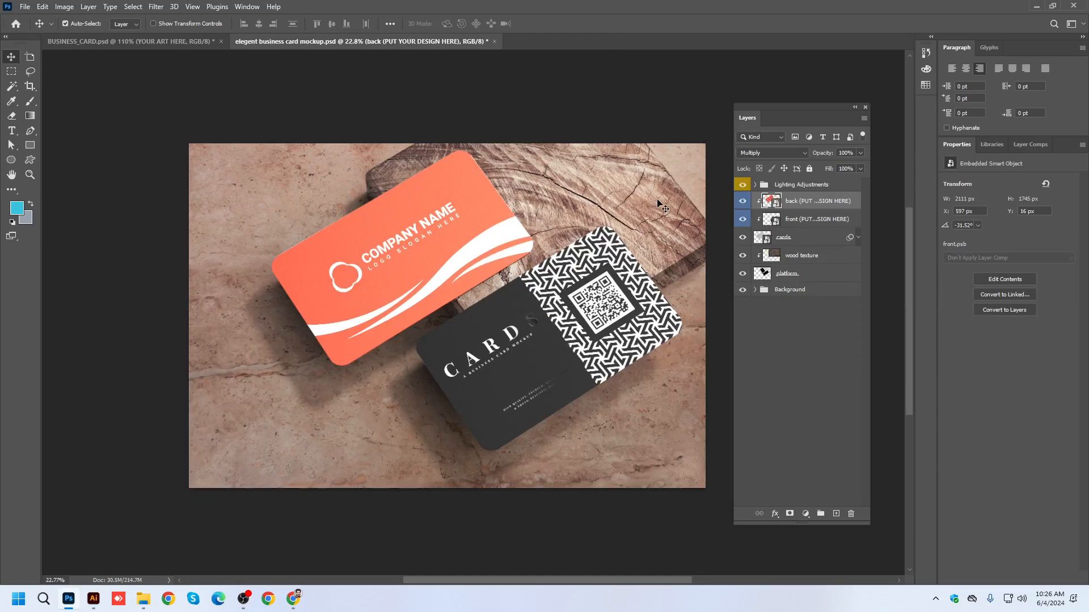
# Open the mockup's front design smart object, and copy the enlarged white front card from Illustrator for it.
pyautogui.click(774, 219)
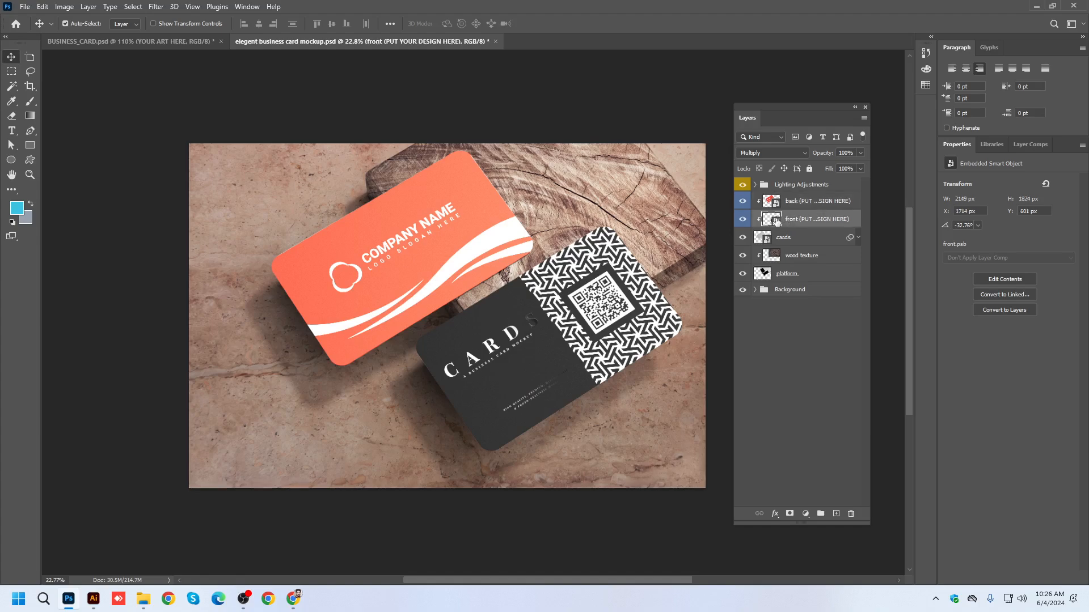
pyautogui.doubleClick(774, 220)
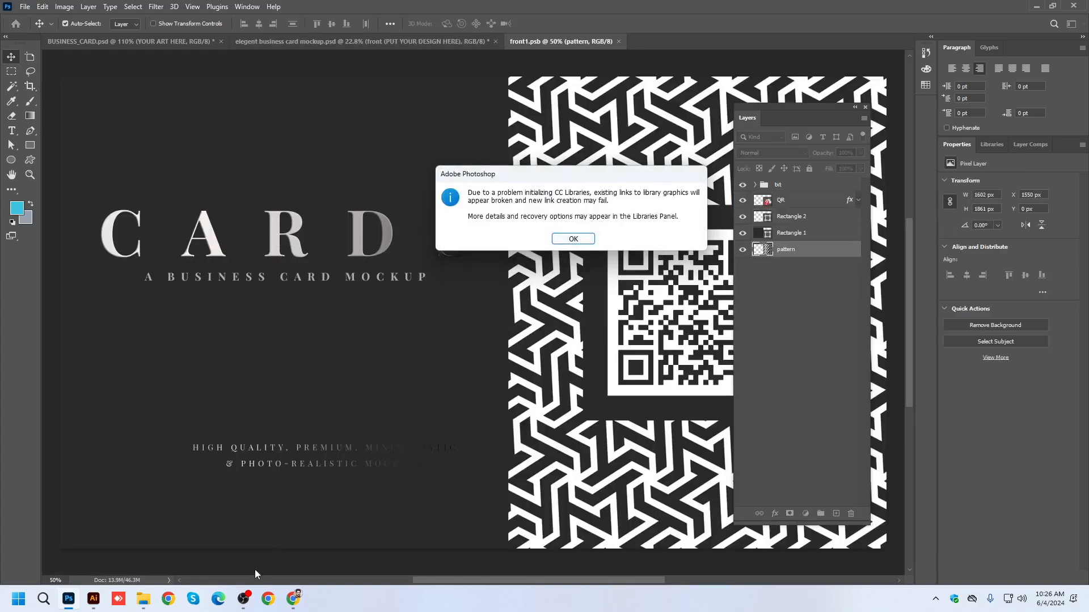
pyautogui.click(93, 599)
pyautogui.moveTo(136, 377); pyautogui.dragTo(432, 377)
pyautogui.scroll(-3, 280, 338)
pyautogui.moveTo(46, 219); pyautogui.dragTo(246, 342)
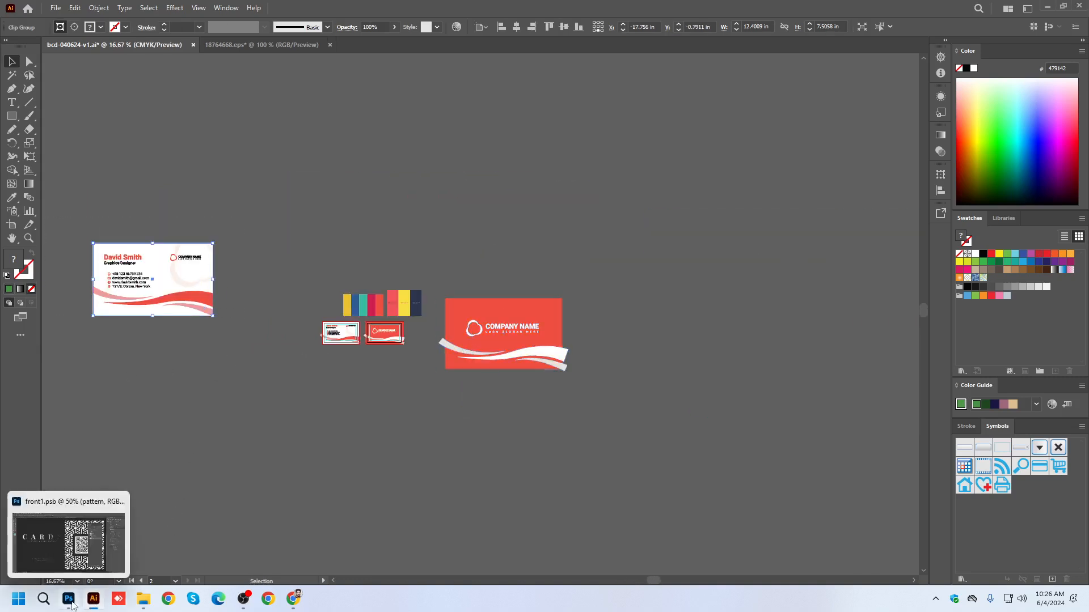
pyautogui.click(69, 599)
# Dismiss the library warning without relinking, and paste the front card as pixels above the txt group.
pyautogui.click(573, 239)
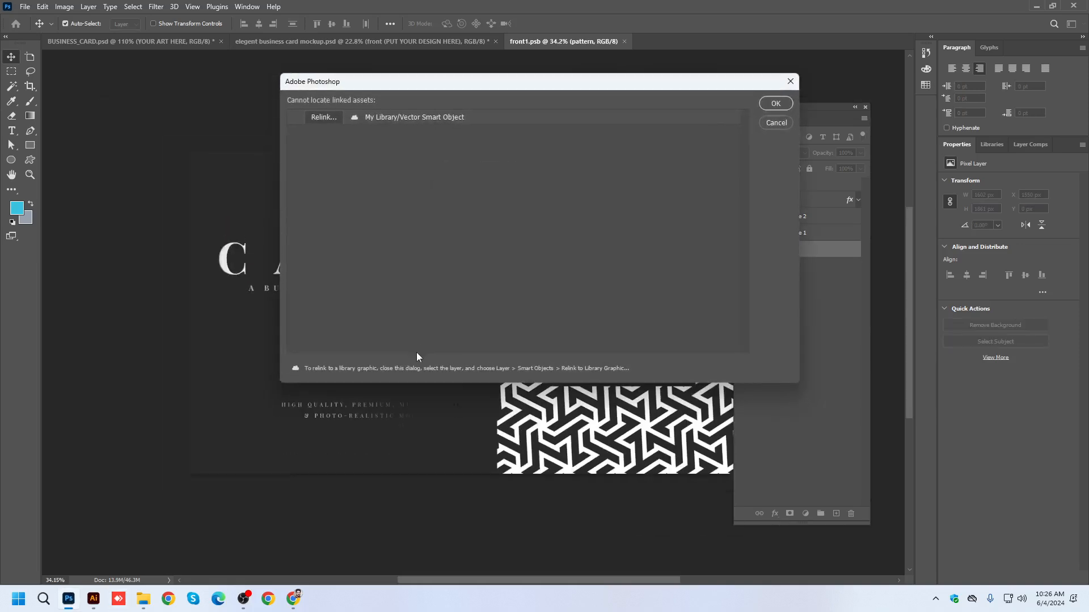
pyautogui.click(776, 123)
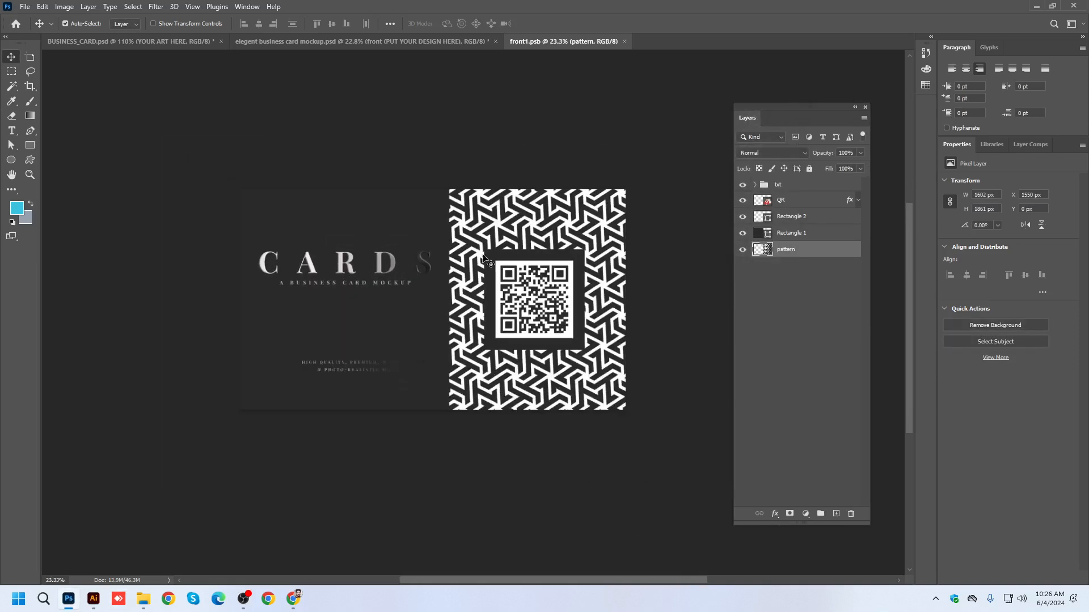
pyautogui.click(771, 192)
pyautogui.hotkey('ctrl', 'v')
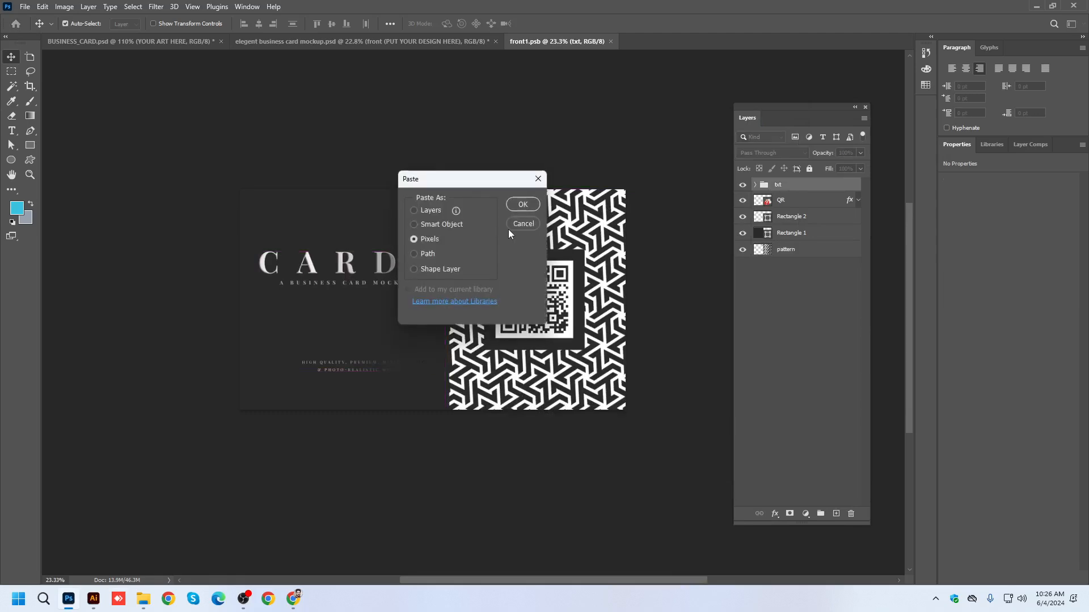
pyautogui.click(522, 206)
# Scale the pasted front card to about 3094 x 1874 px to cover the canvas, and save and close the smart object.
pyautogui.moveTo(508, 256); pyautogui.dragTo(678, 171)
pyautogui.moveTo(589, 297); pyautogui.dragTo(591, 288)
pyautogui.press('Return')
pyautogui.hotkey('ctrl', 's')
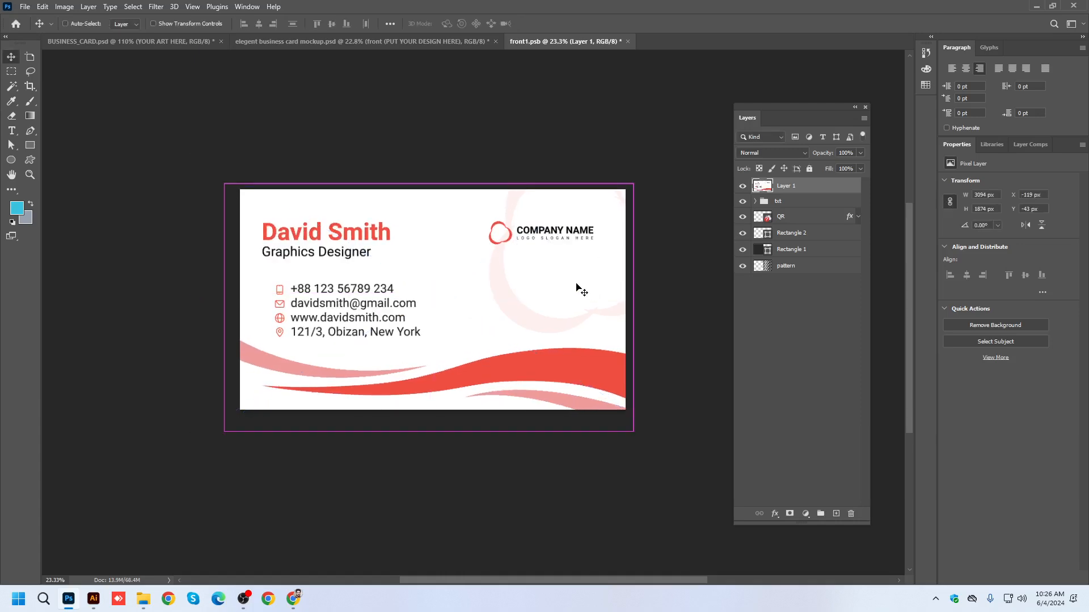
pyautogui.hotkey('ctrl', 'w')
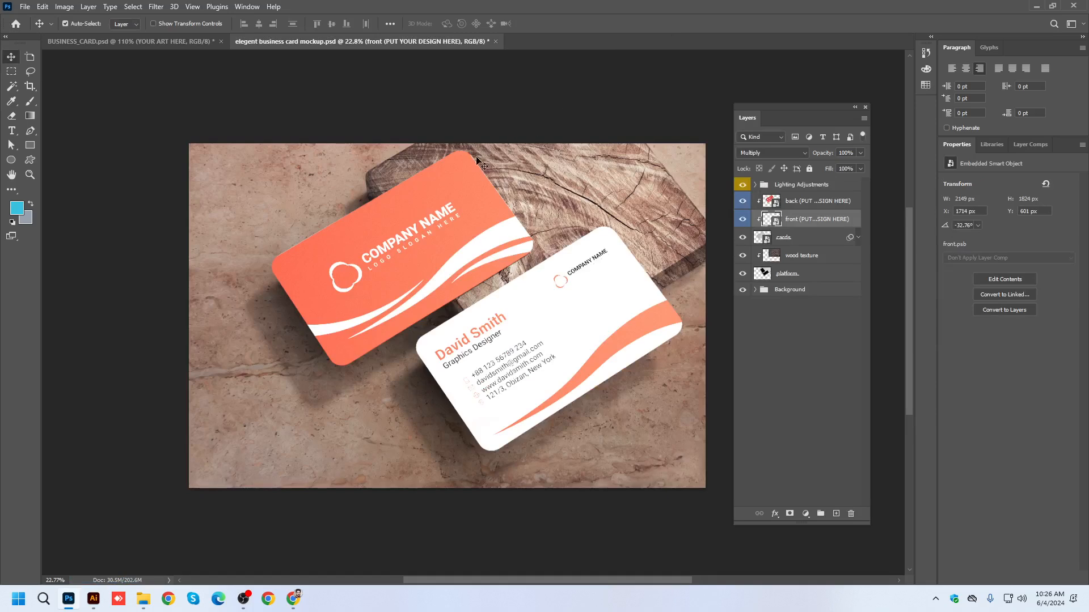
# Toggle the Lighting Adjustments group off and on to compare its effect on the card colours.
pyautogui.scroll(2, 599, 304)
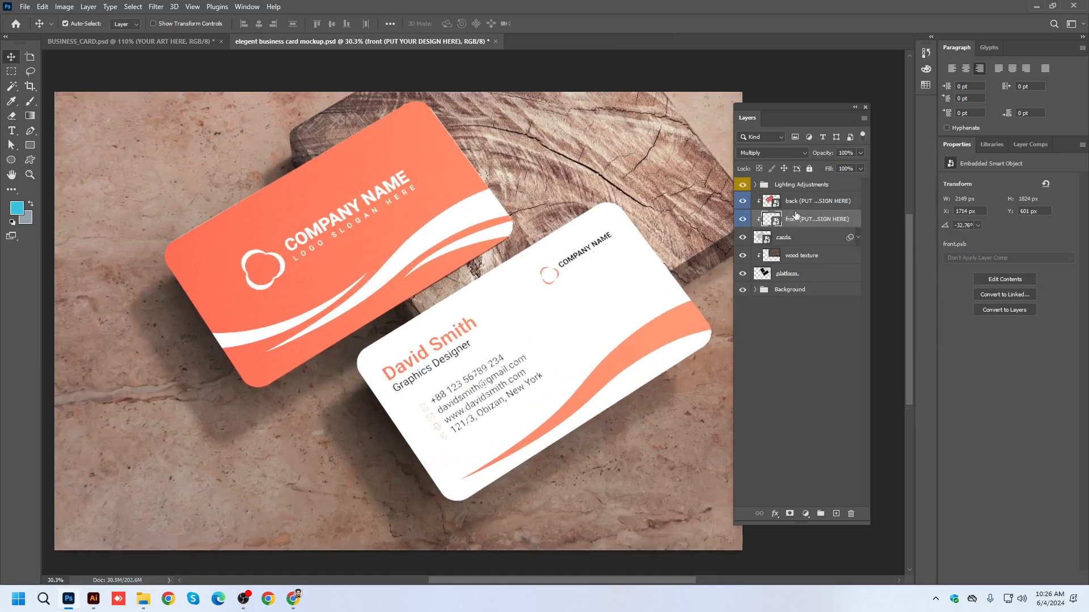
pyautogui.click(743, 185)
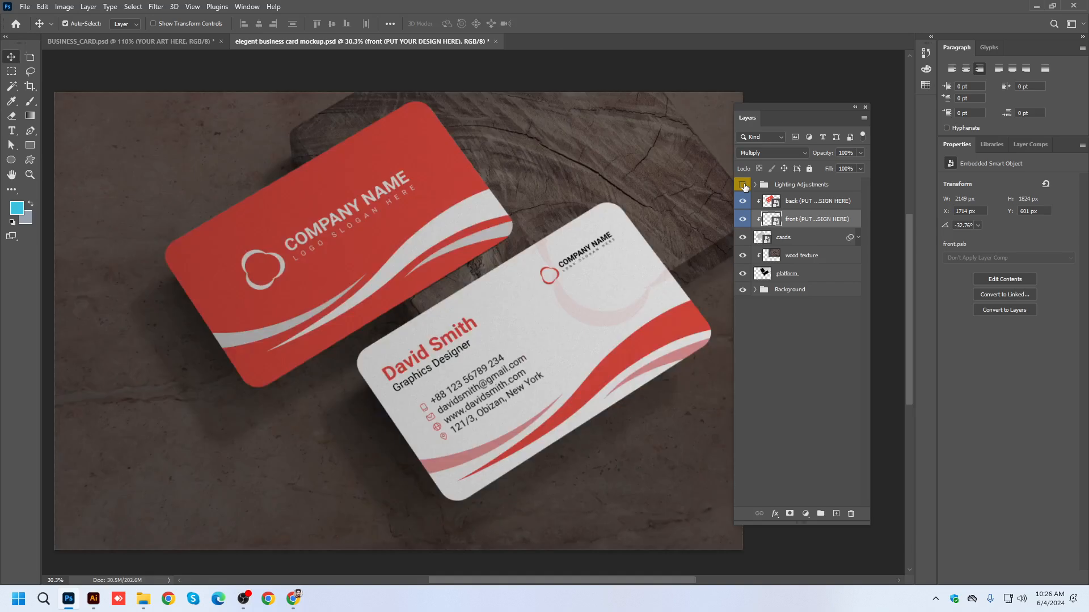
pyautogui.click(742, 185)
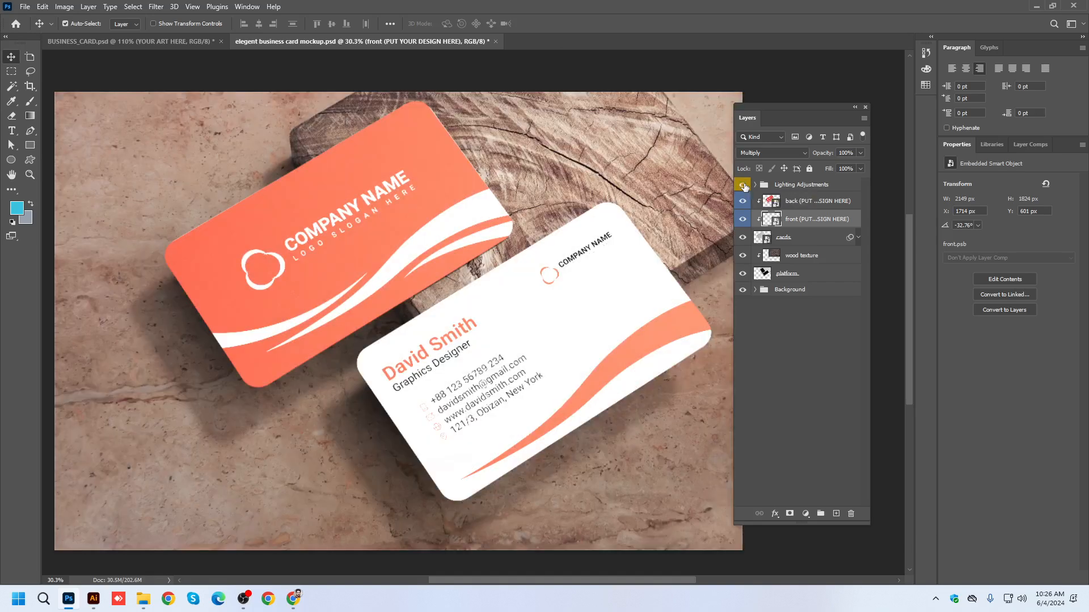
# Set the Brightness/Contrast adjustment in the Lighting Adjustments group to brightness -18 and contrast 67, and collapse the group.
pyautogui.click(755, 185)
pyautogui.click(826, 203)
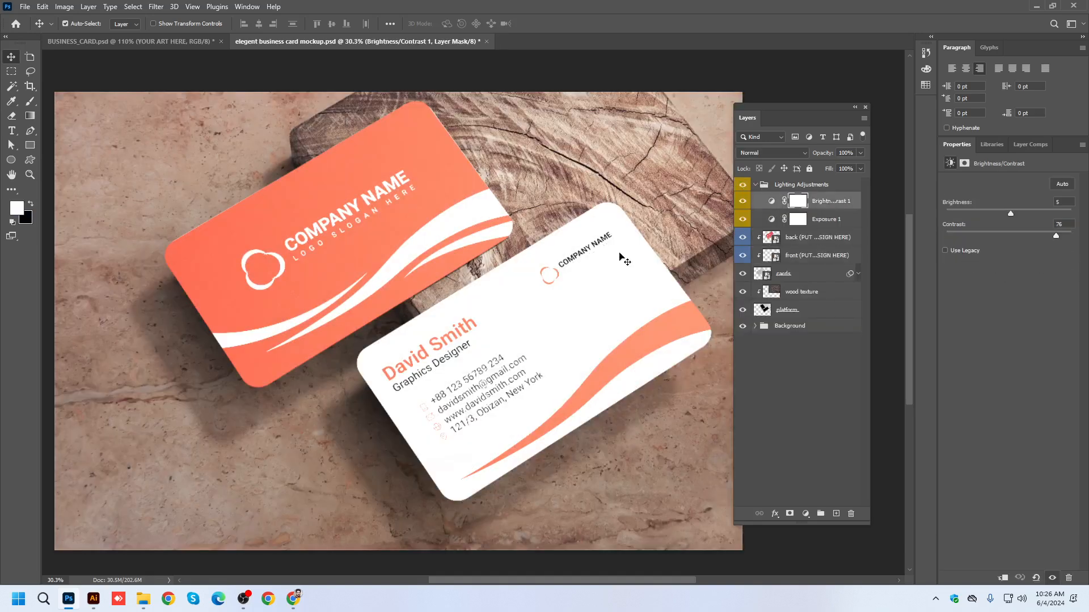
pyautogui.scroll(-3, 479, 271)
pyautogui.moveTo(1013, 213)
pyautogui.mouseDown()
pyautogui.moveTo(985, 215)
pyautogui.moveTo(994, 215)
pyautogui.mouseUp()
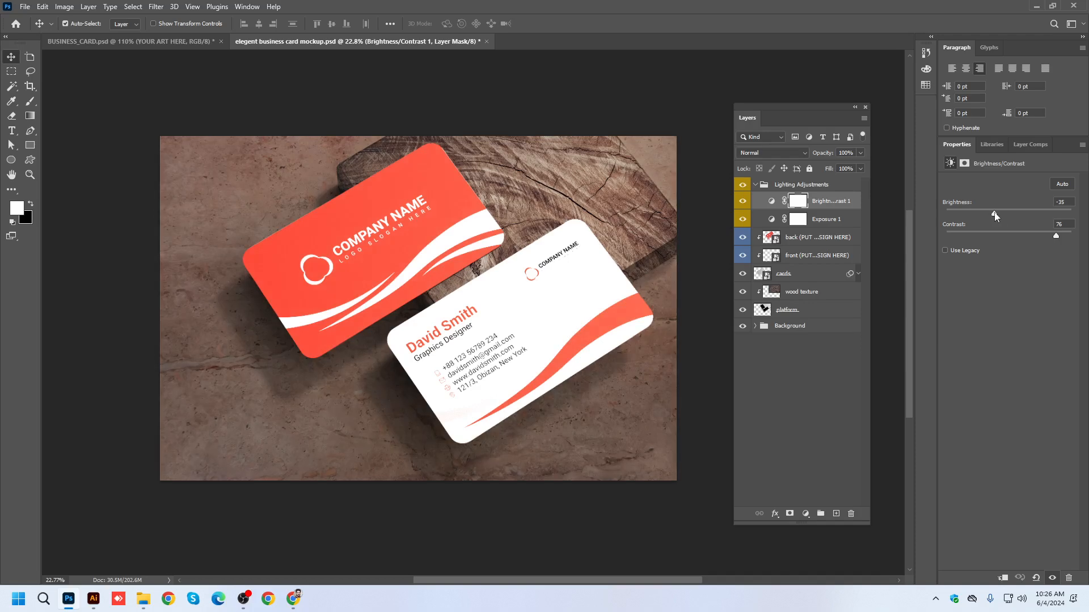
pyautogui.moveTo(1056, 237)
pyautogui.mouseDown()
pyautogui.moveTo(1002, 235)
pyautogui.moveTo(1056, 238)
pyautogui.mouseUp()
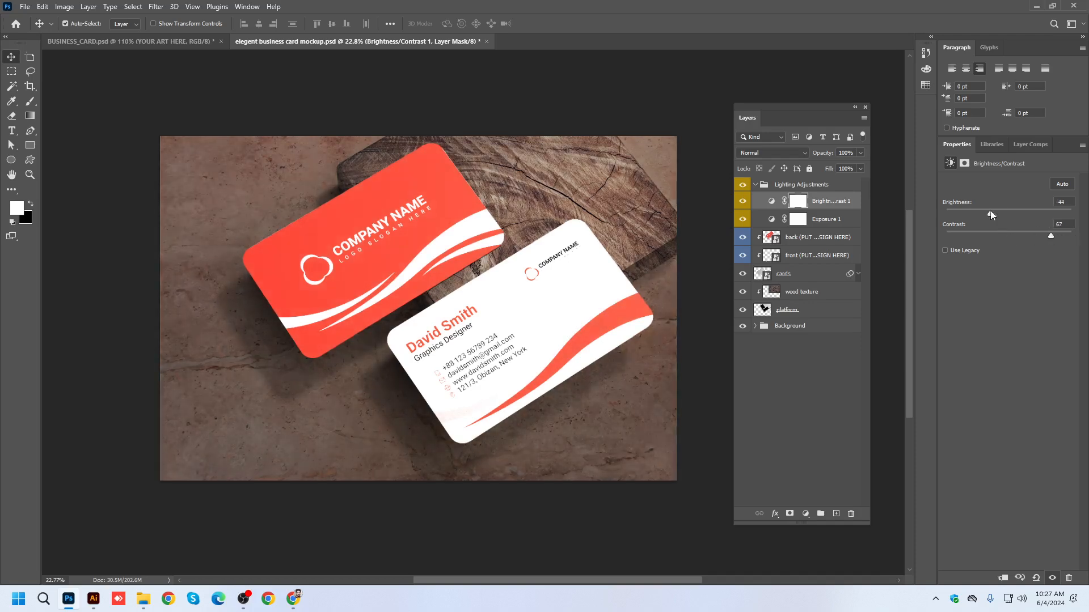
pyautogui.moveTo(992, 212); pyautogui.dragTo(1002, 212)
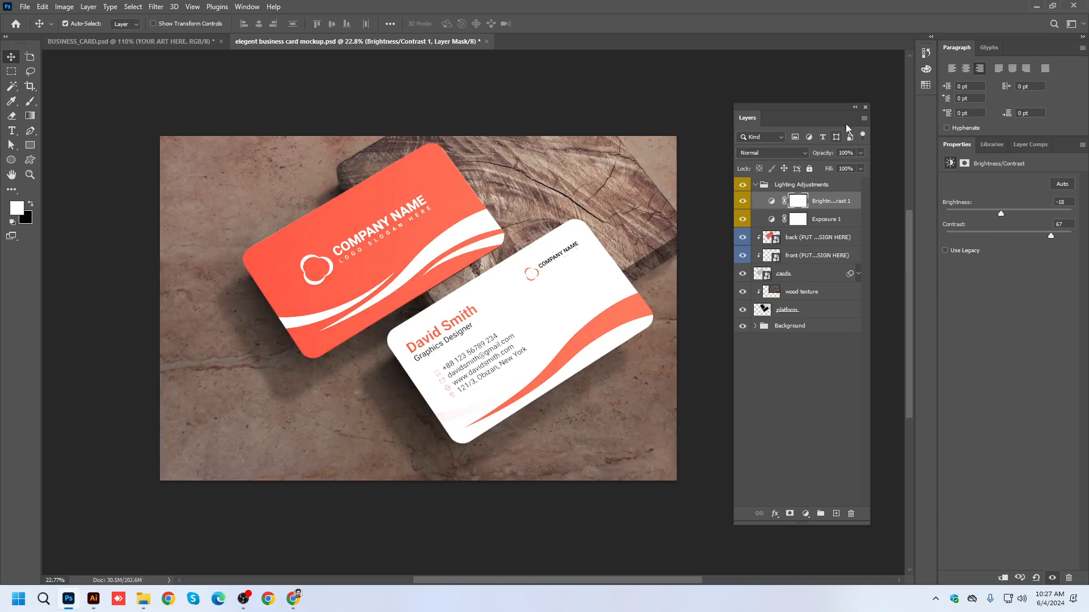
pyautogui.click(755, 184)
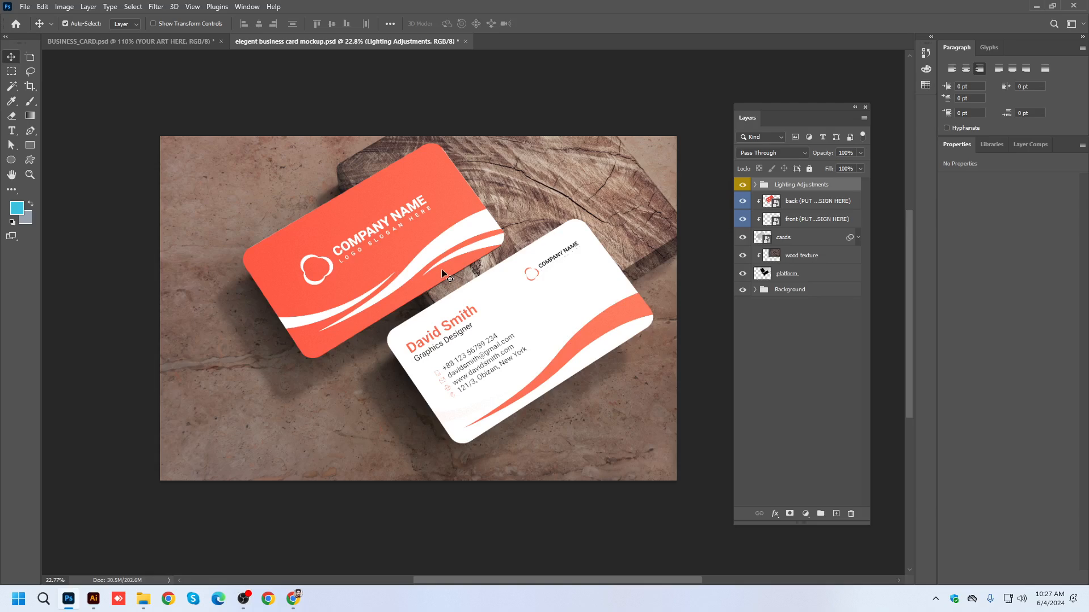
# Export the wood-and-stone mockup for web as a maximum-quality JPEG named elegent-business-card-mockup.jpg on the Desktop.
pyautogui.scroll(2, 442, 271)
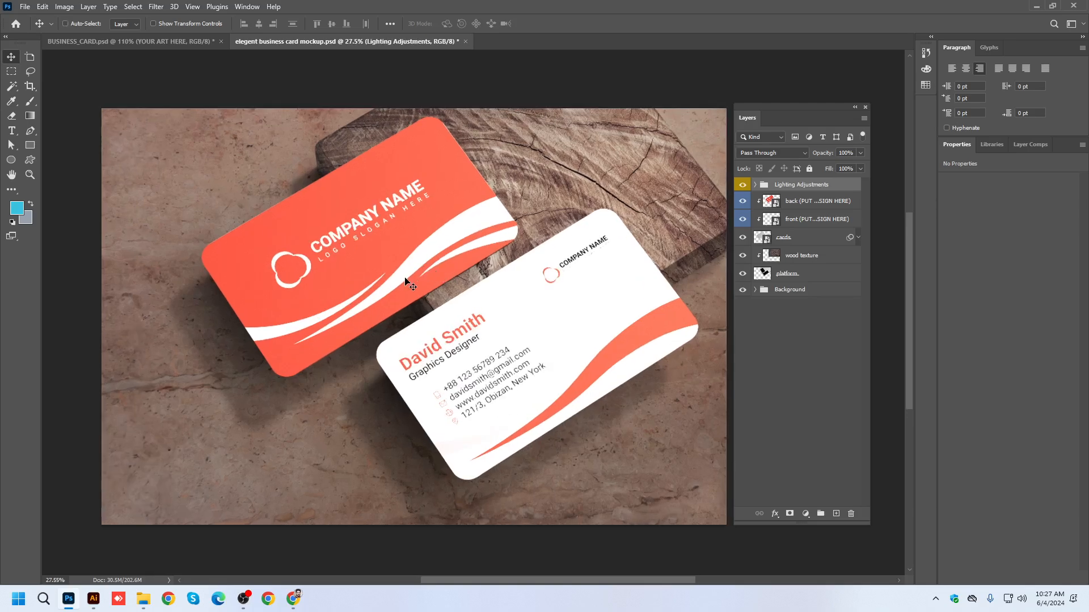
pyautogui.hotkey('ctrl', 'alt', 'shift', 's')
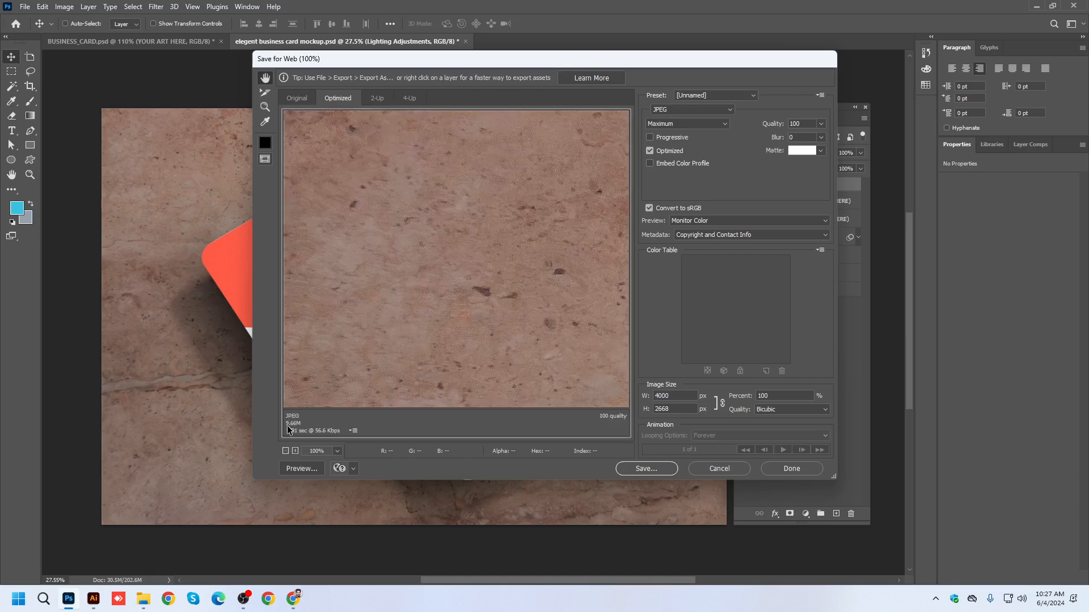
pyautogui.click(645, 468)
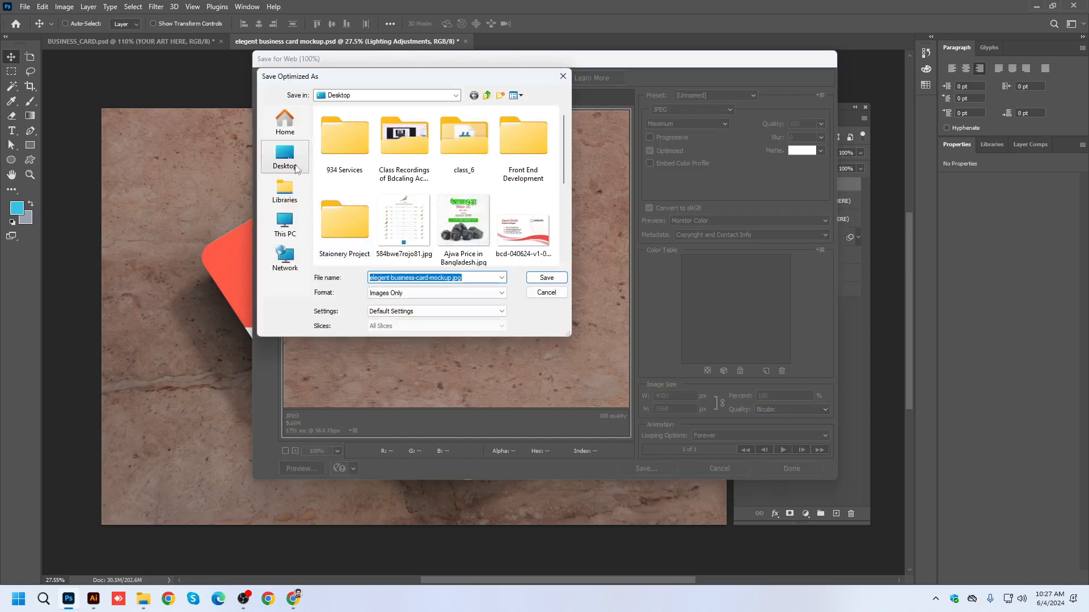
pyautogui.click(546, 278)
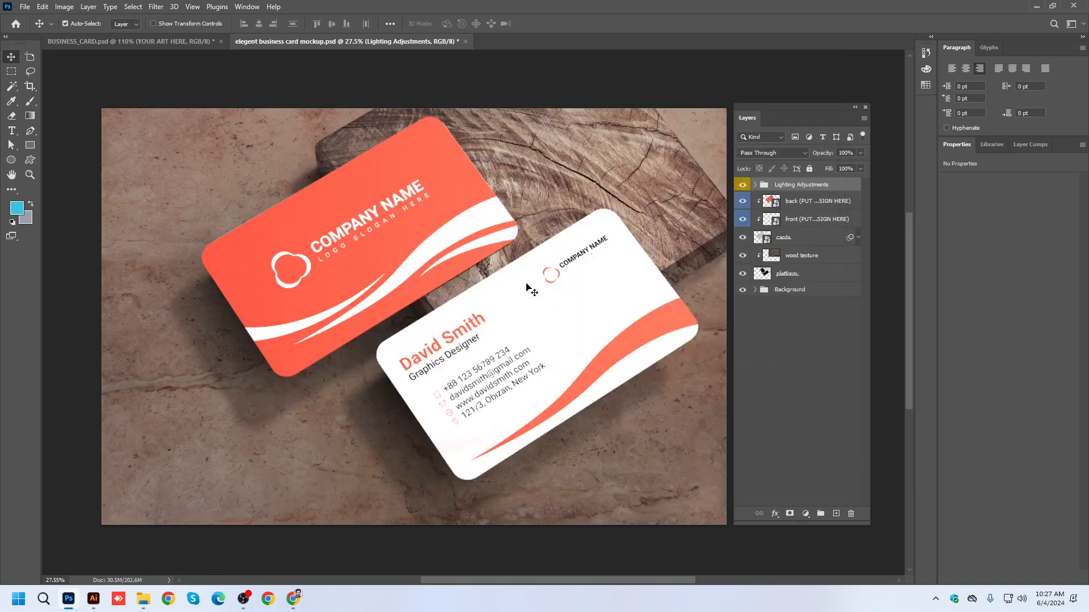
# Switch to the BUSINESS_CARD.psd mockup and export it for web at 50 percent as BUSINESS_CARD.jpg on the Desktop.
pyautogui.scroll(-1, 527, 288)
pyautogui.hotkey('ctrl', '0')
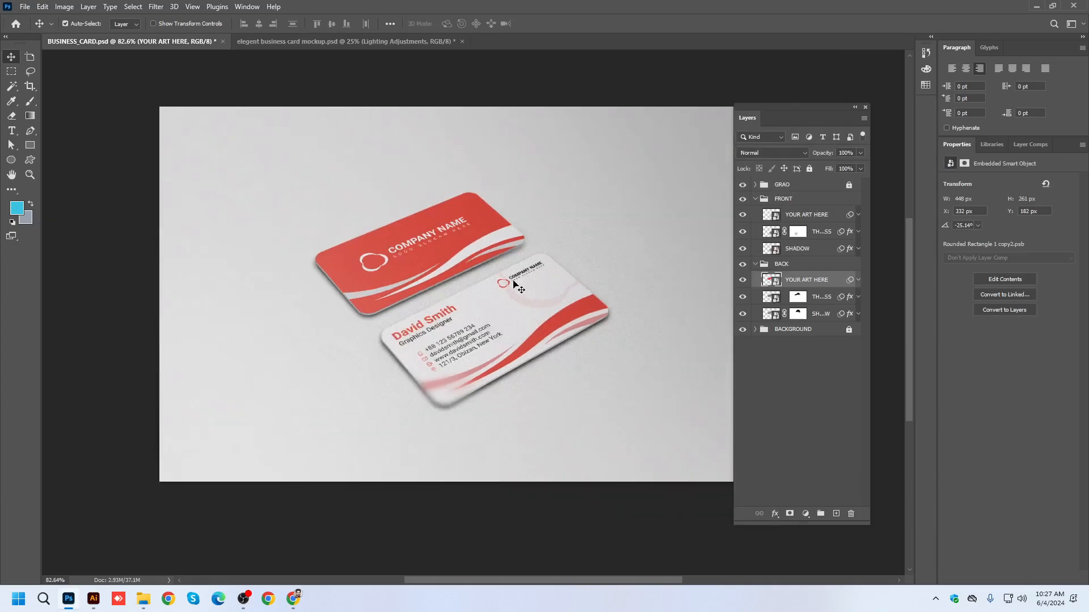
pyautogui.hotkey('ctrl', 'alt', 'shift', 's')
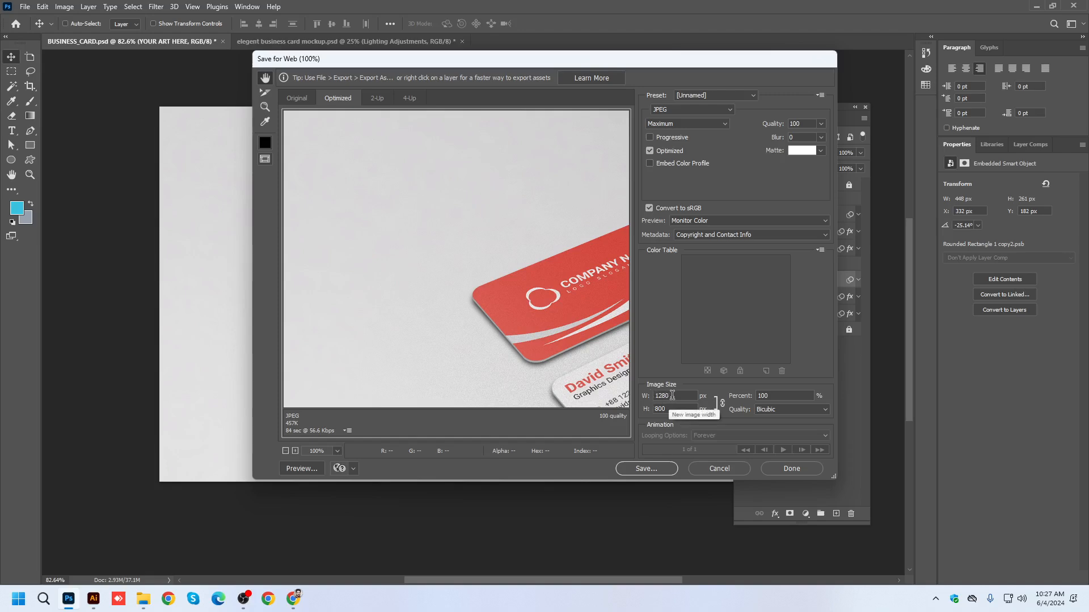
pyautogui.click(768, 395)
pyautogui.write('50')
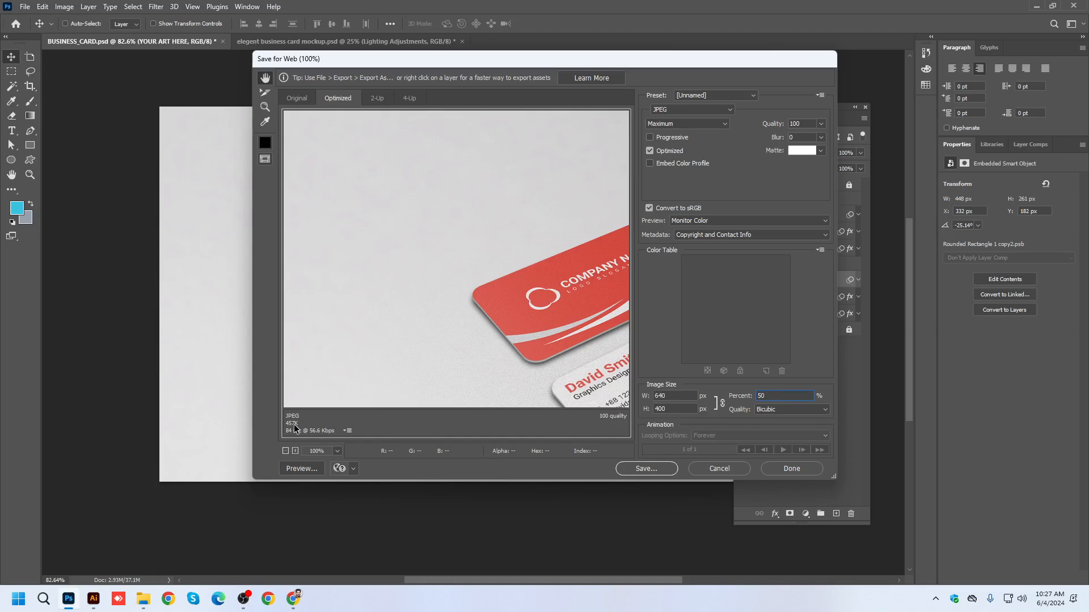
pyautogui.click(646, 469)
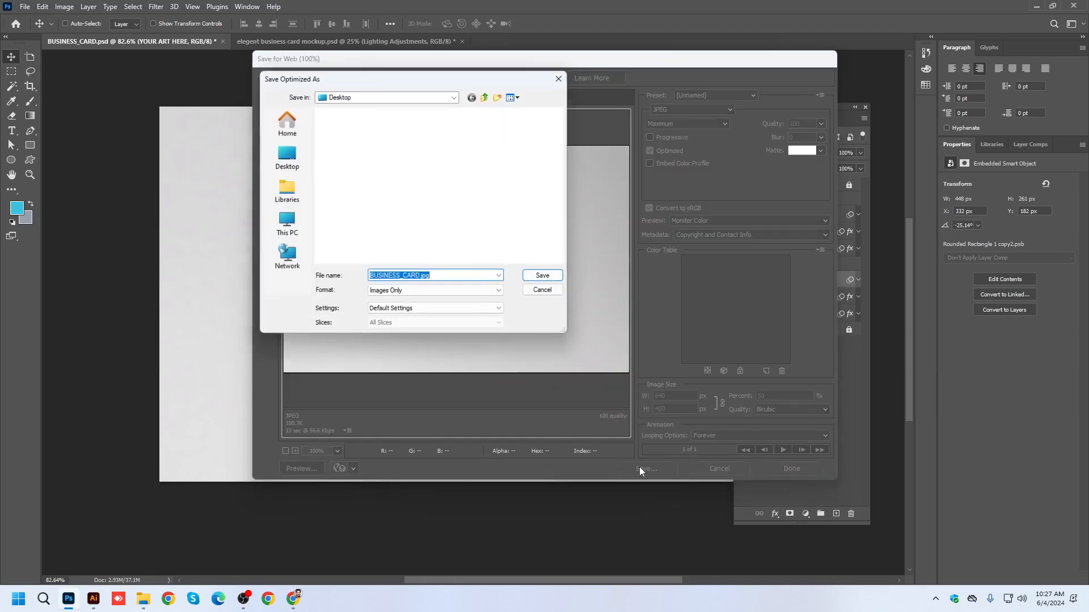
pyautogui.click(533, 282)
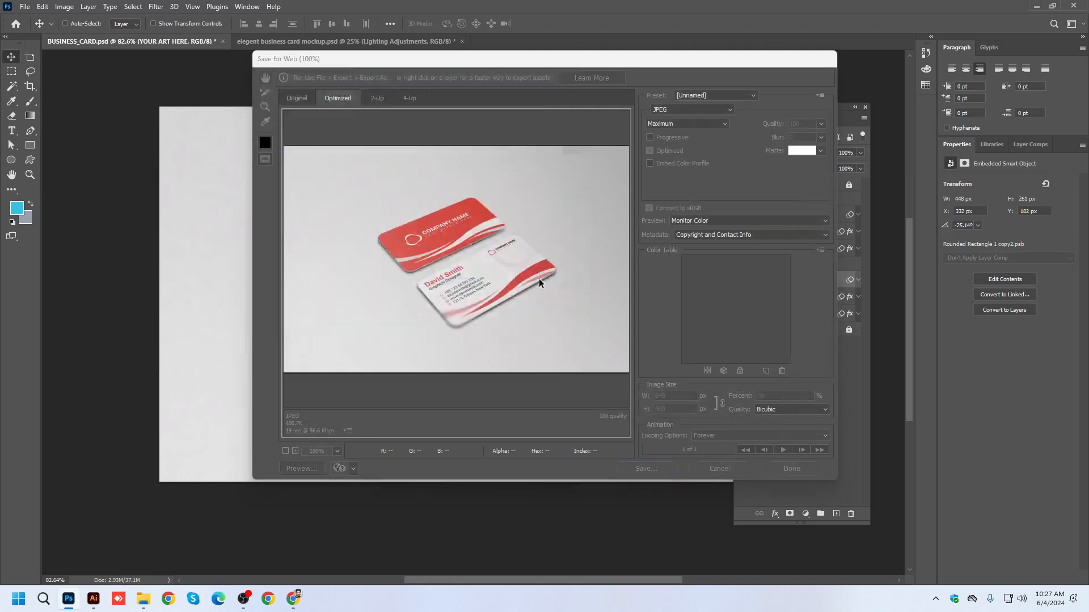
# Show the Windows desktop, refresh it, and move the two exported mockup images beside the exported card JPEGs.
pyautogui.press('super+d')
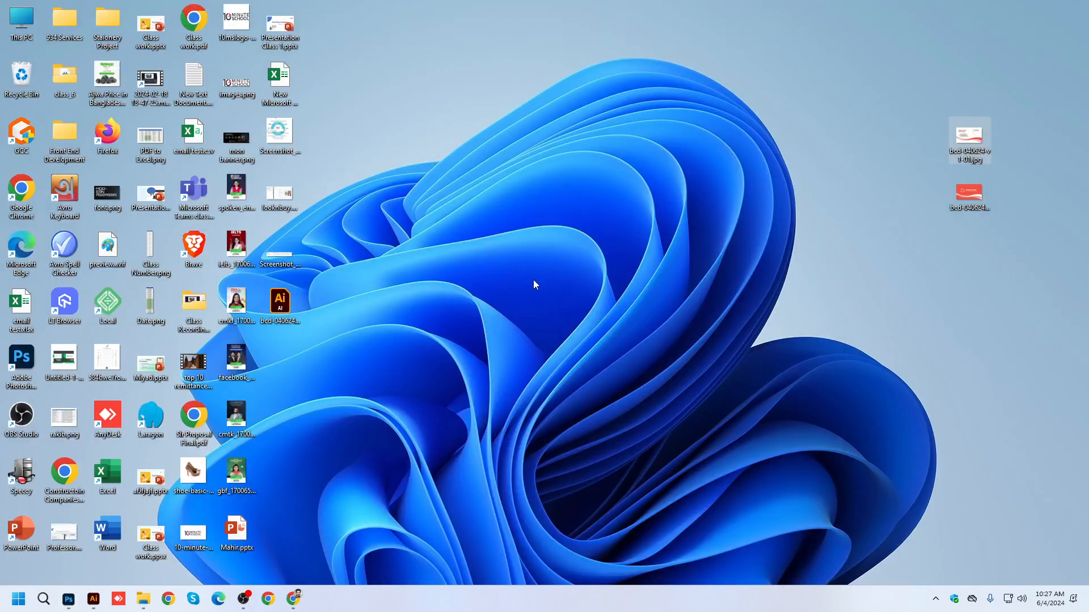
pyautogui.rightClick(423, 178)
pyautogui.click(454, 229)
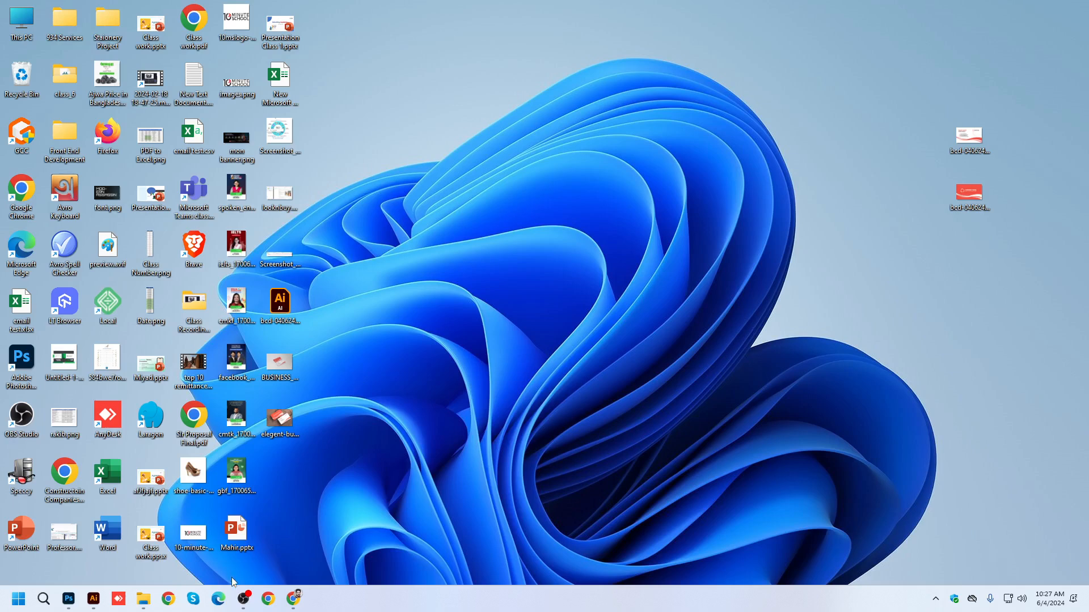
pyautogui.moveTo(243, 599)
pyautogui.moveTo(327, 445); pyautogui.dragTo(880, 83)
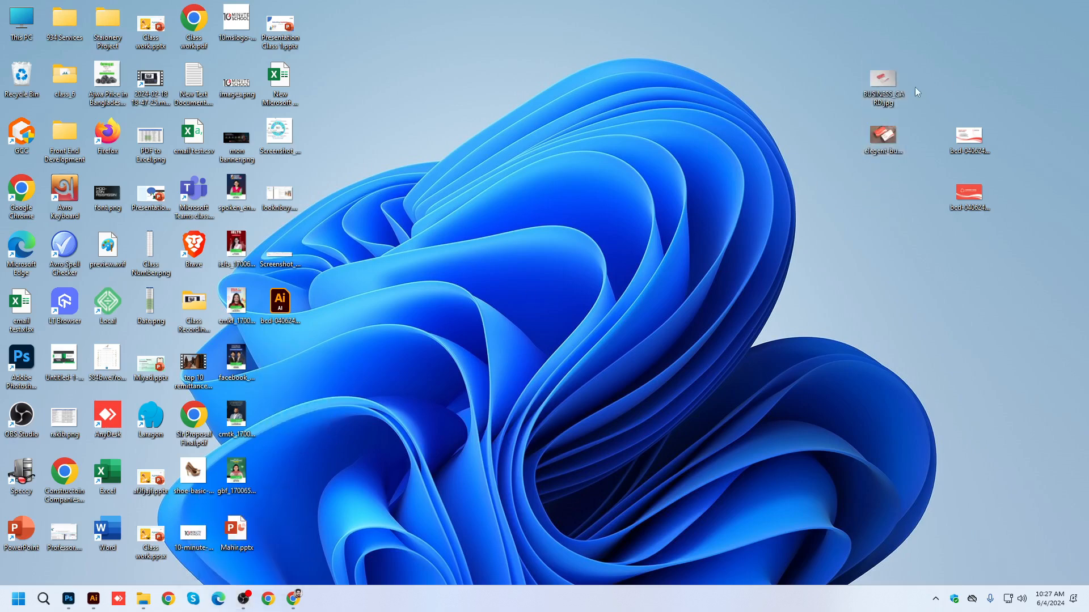
# Review BUSINESS_CARD.jpg, elegent-business-card-mockup.jpg and bcd-040624-v1-01.jpg in the photo viewer, closing the viewer after checking them.
pyautogui.doubleClick(882, 90)
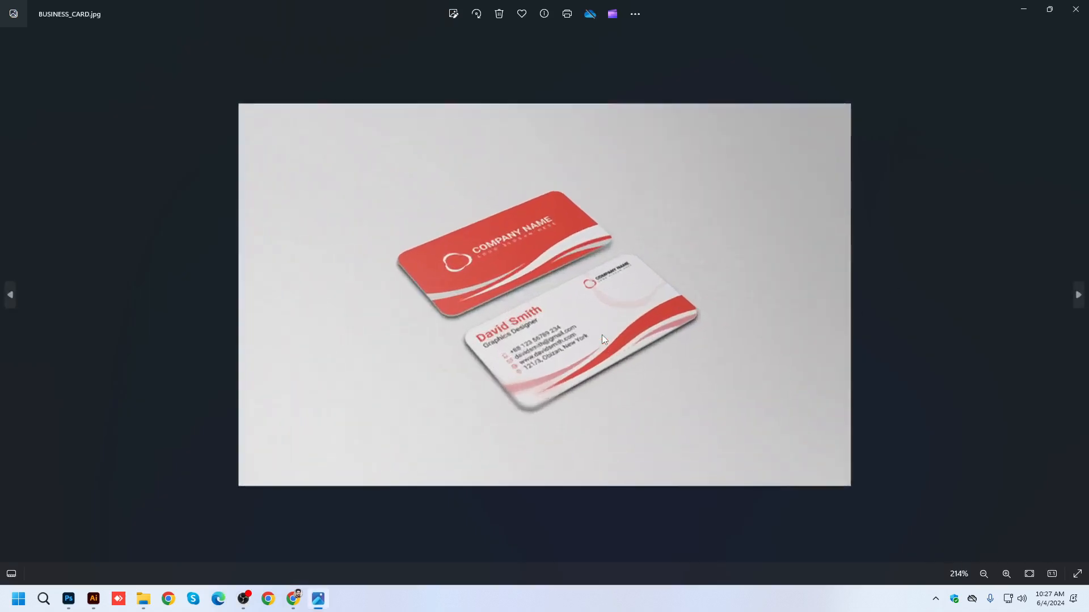
pyautogui.scroll(-4, 602, 335)
pyautogui.scroll(-3, 602, 335)
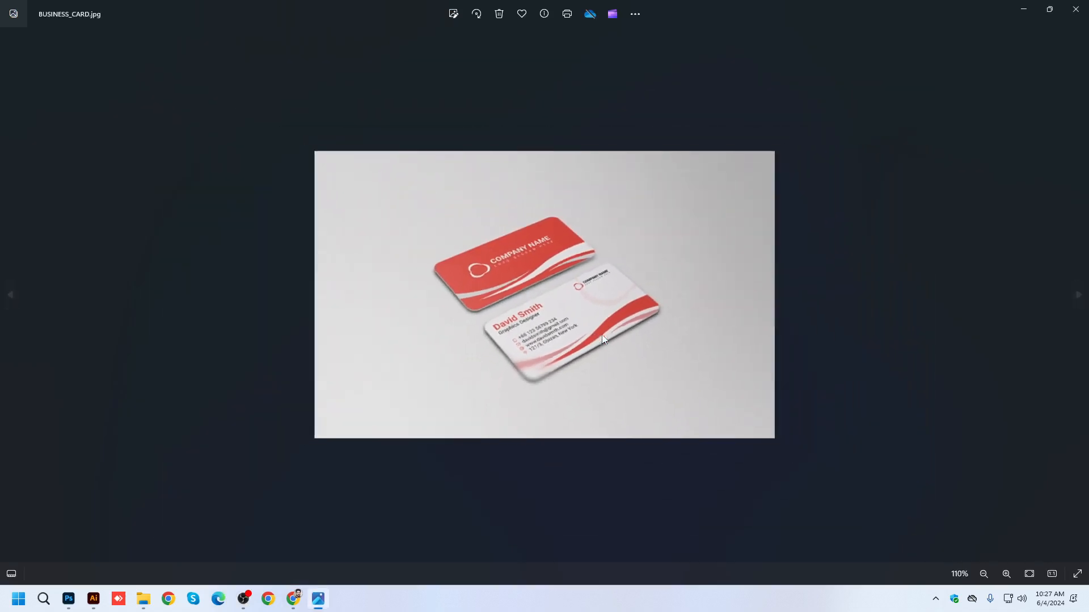
pyautogui.press('Right')
pyautogui.press('Left')
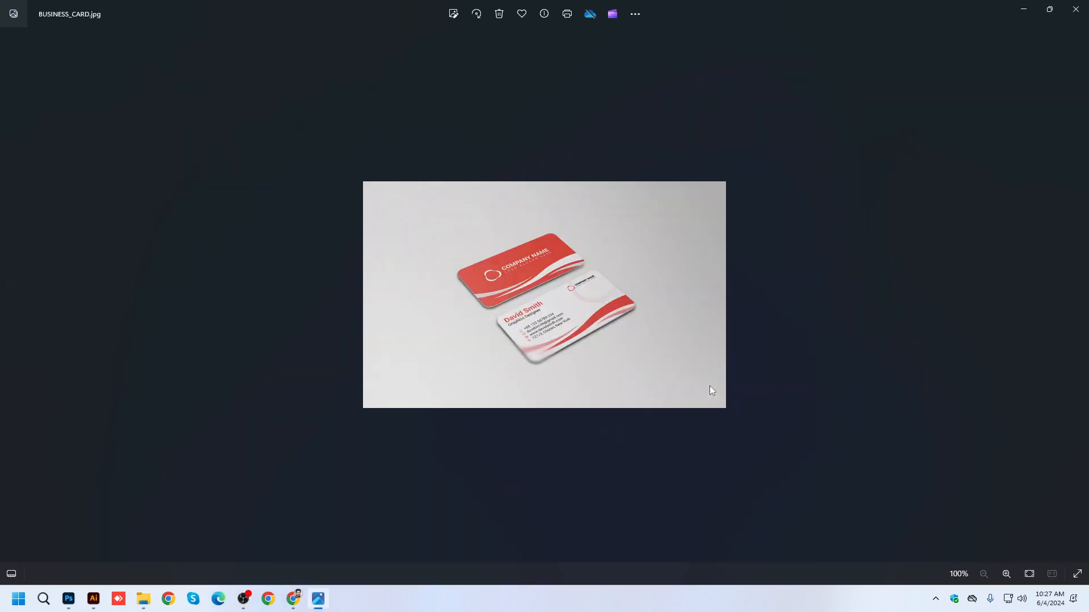
pyautogui.press('Left')
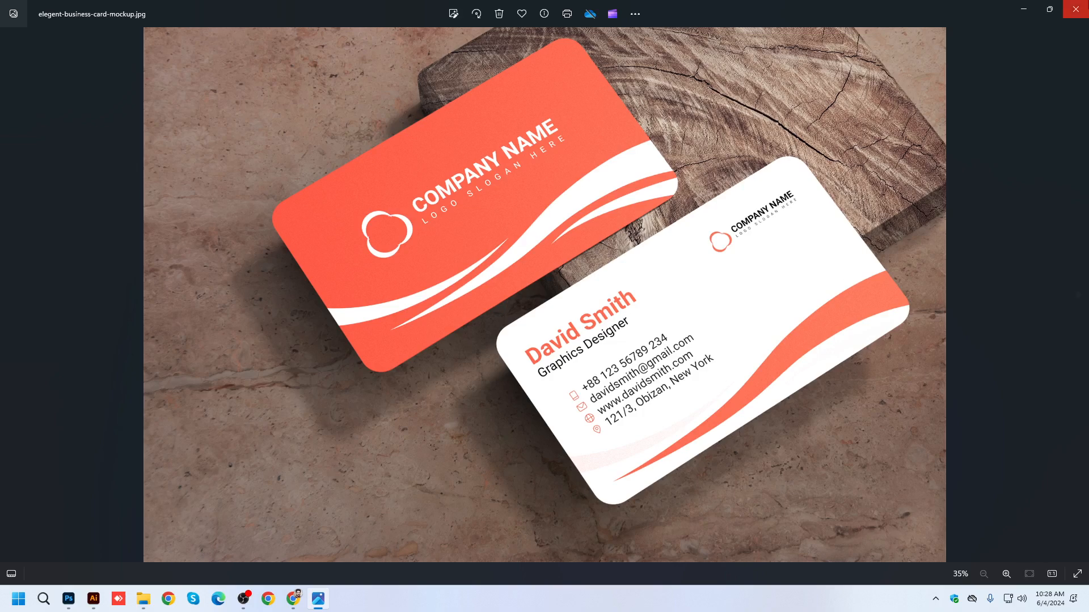
pyautogui.click(1076, 10)
pyautogui.doubleClick(970, 142)
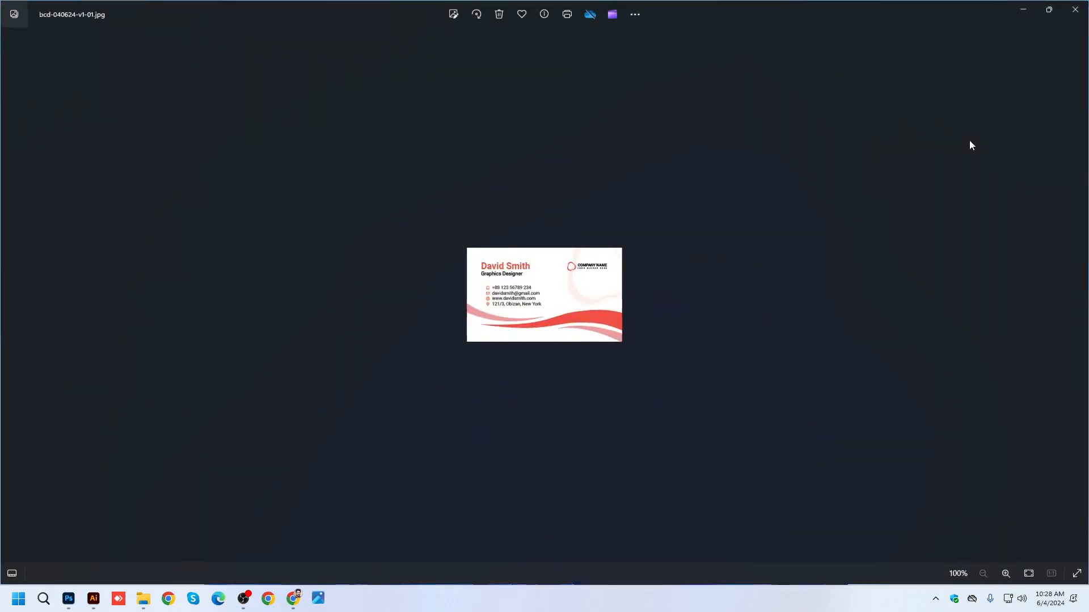
pyautogui.click(1076, 12)
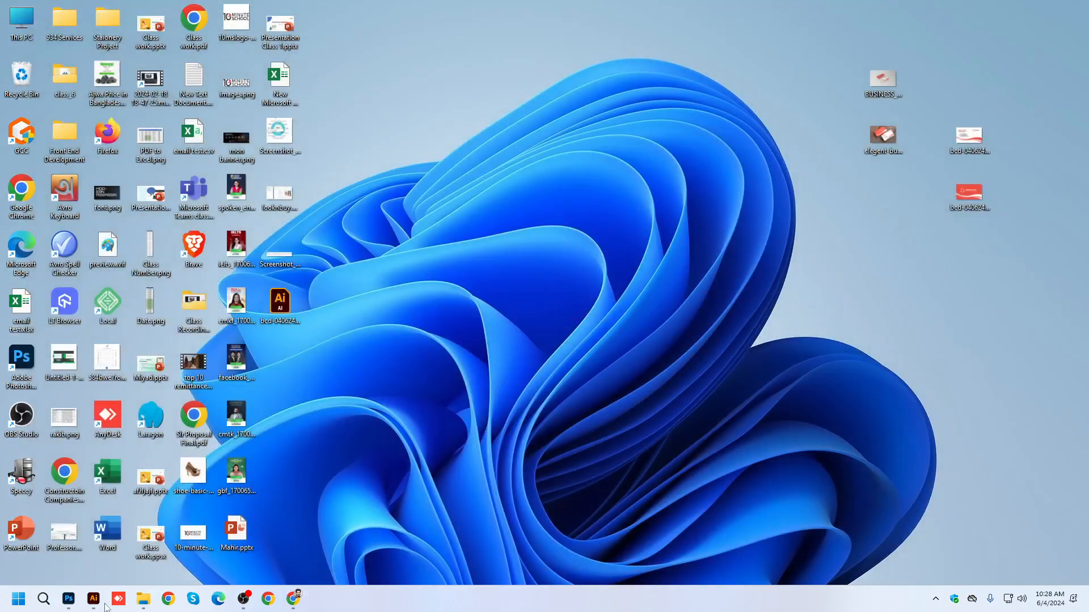
# Switch to Illustrator, bring both card artboards into view, and save bcd-040624-v1.ai.
pyautogui.click(93, 600)
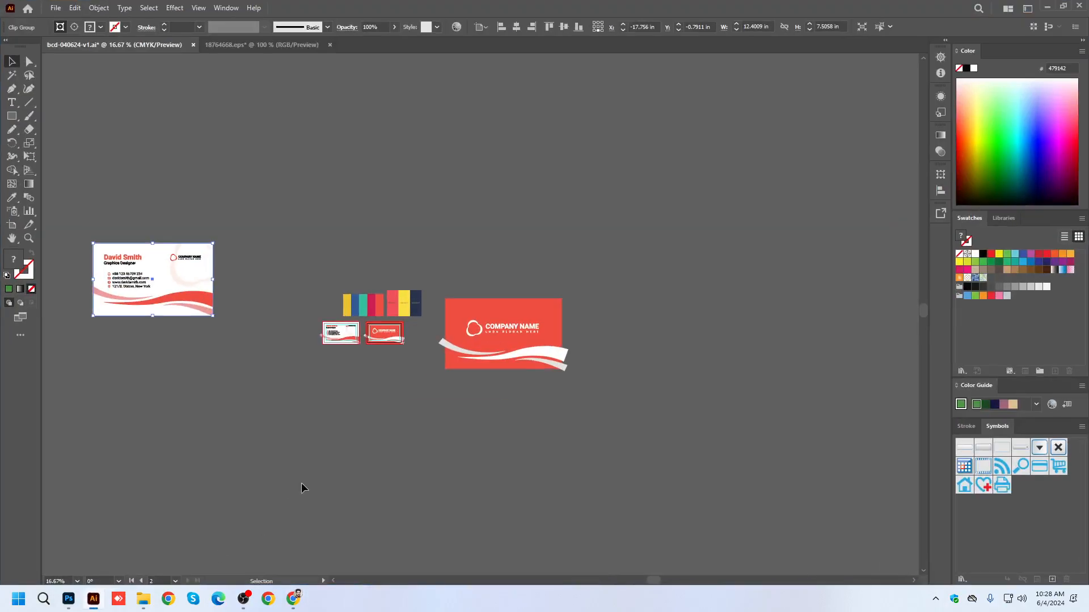
pyautogui.scroll(6, 336, 330)
pyautogui.moveTo(783, 354); pyautogui.dragTo(726, 243)
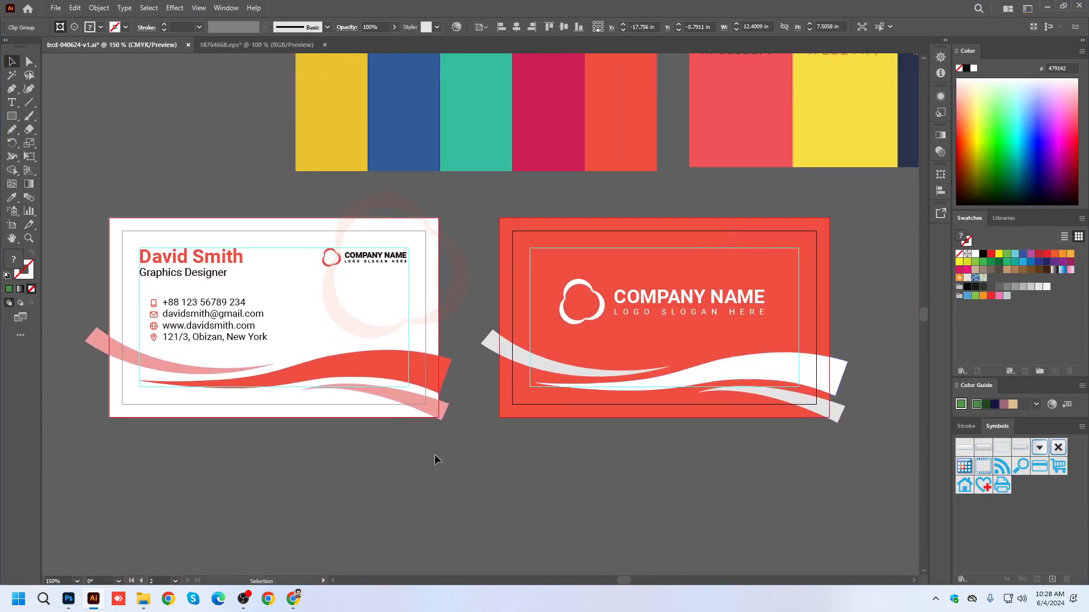
pyautogui.hotkey('ctrl', 's')
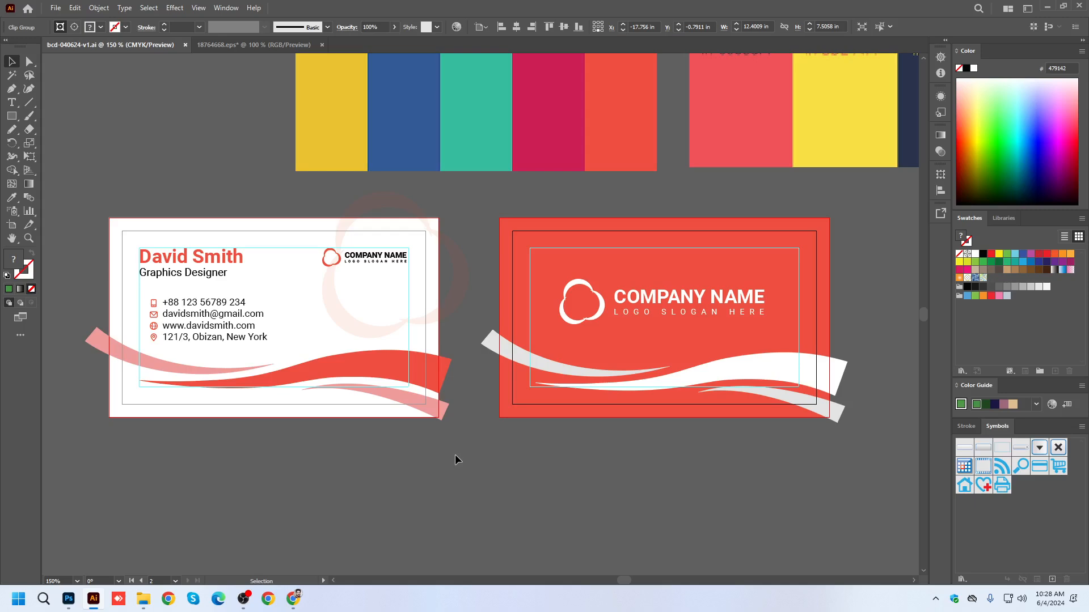
pyautogui.click(243, 600)
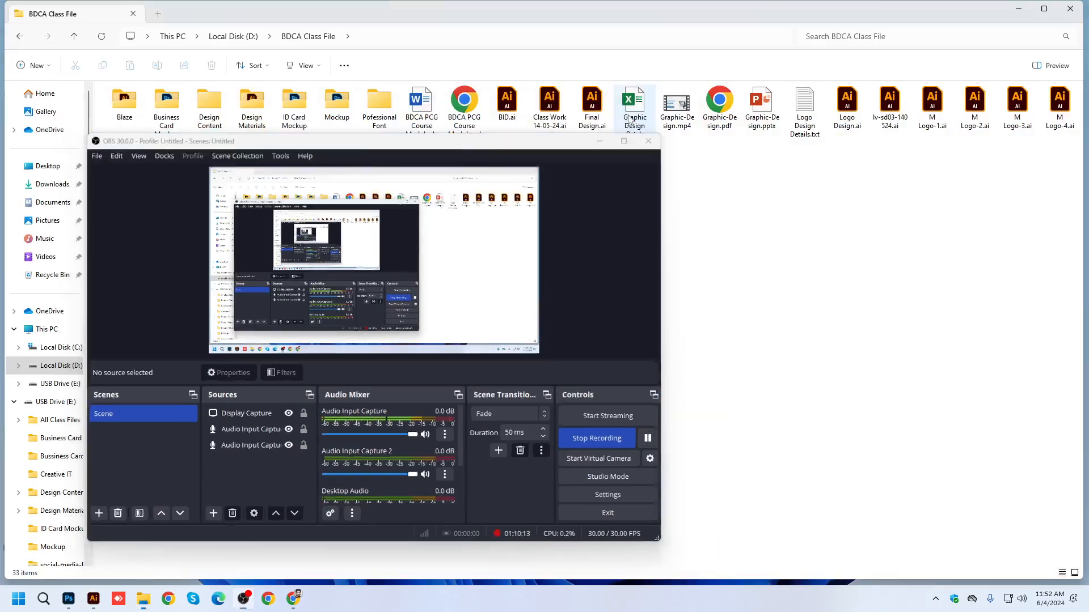
pyautogui.click(629, 118)
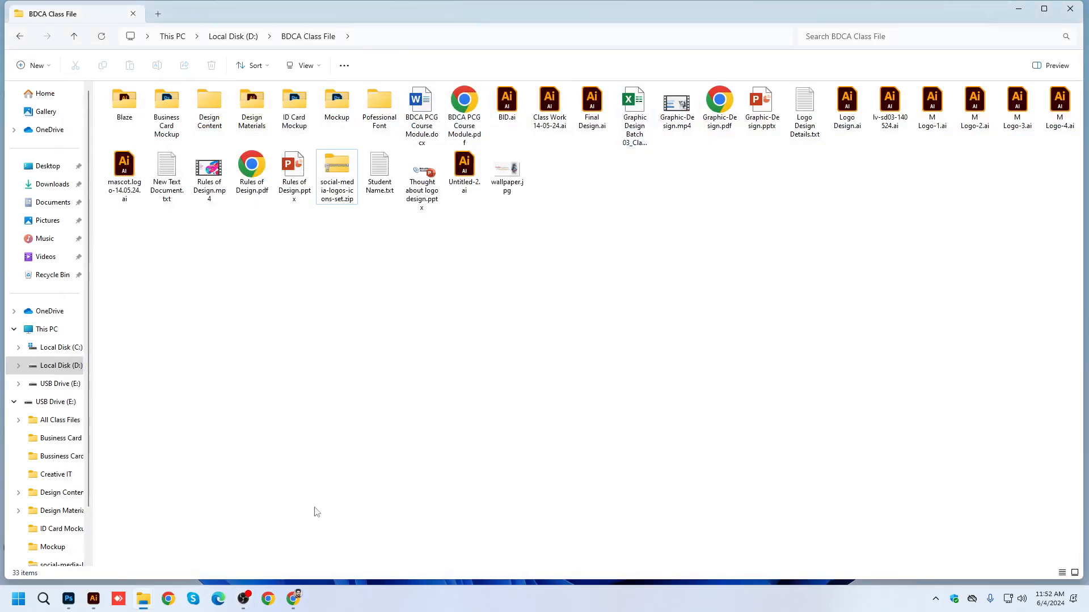
# Switch to Chrome, dismiss the 10 Minute Timer alert, and replace the timer tab with a new blank tab.
pyautogui.click(293, 598)
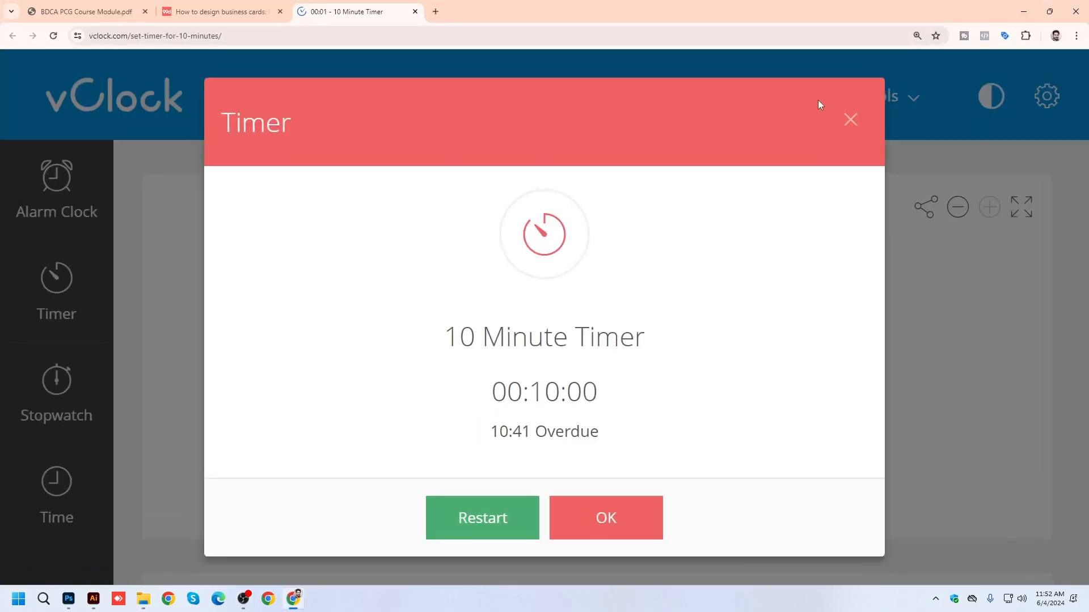
pyautogui.click(849, 119)
pyautogui.click(435, 12)
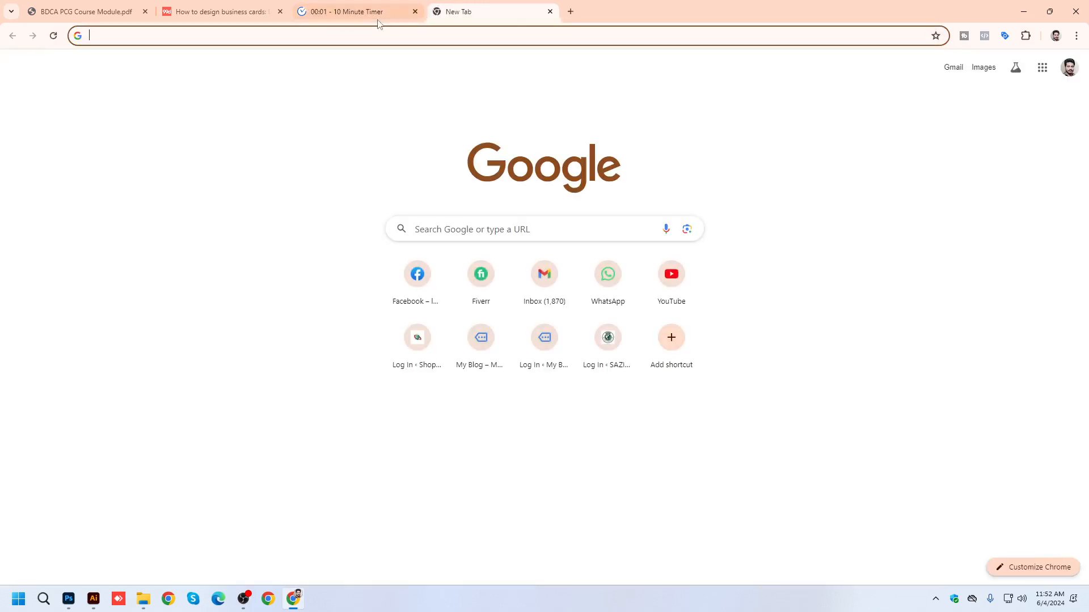
pyautogui.middleClick(375, 15)
# Search Google for "business card design" and show the image results.
pyautogui.click(372, 41)
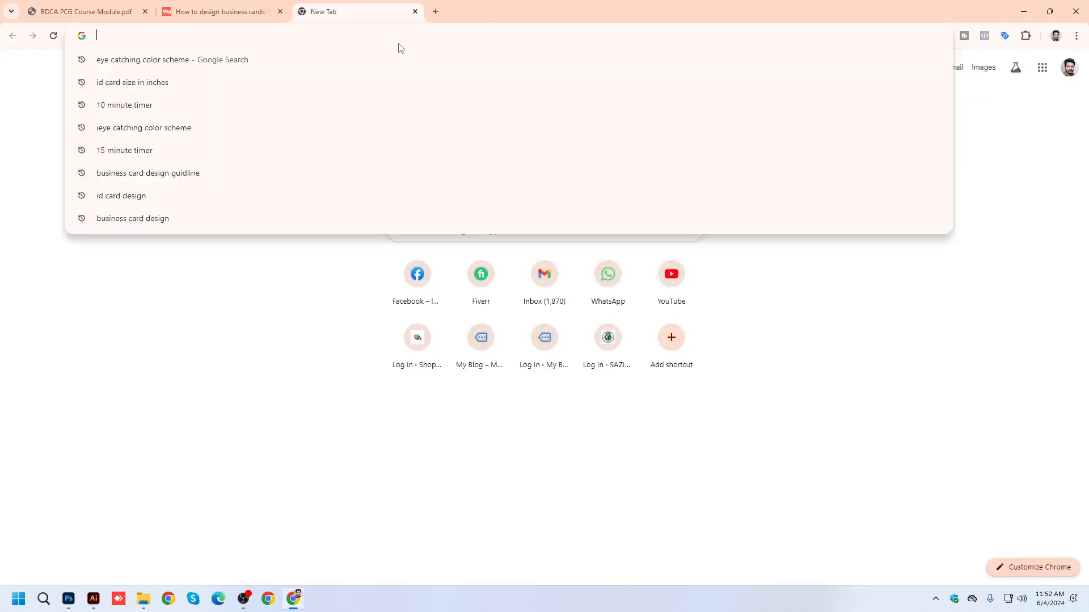
pyautogui.write('Business card design guidline')
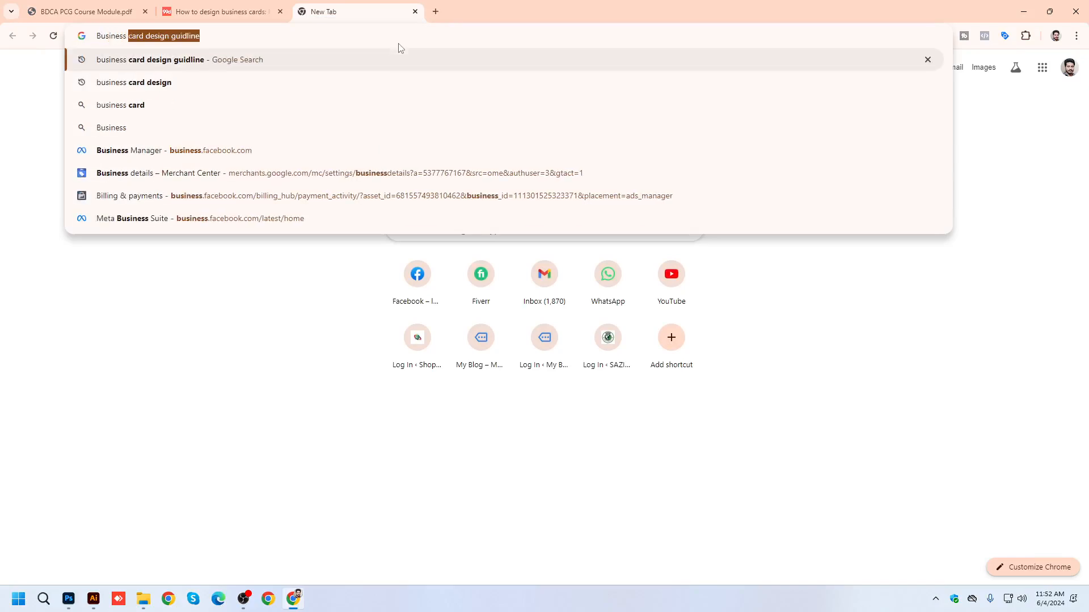
pyautogui.press('Return')
pyautogui.moveTo(218, 77); pyautogui.dragTo(284, 75)
pyautogui.press('BackSpace')
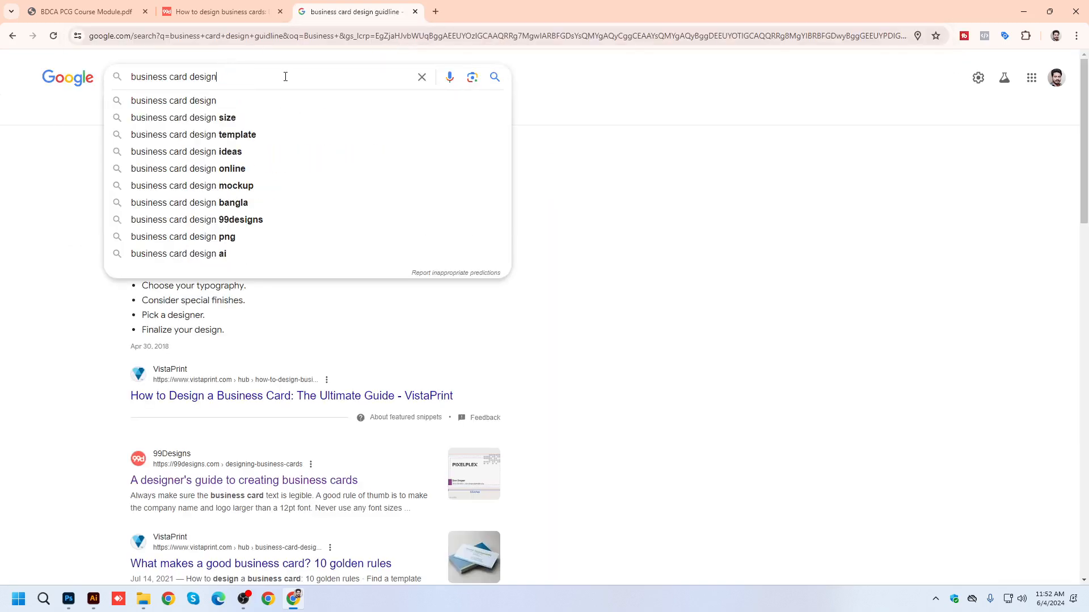
pyautogui.press('Return')
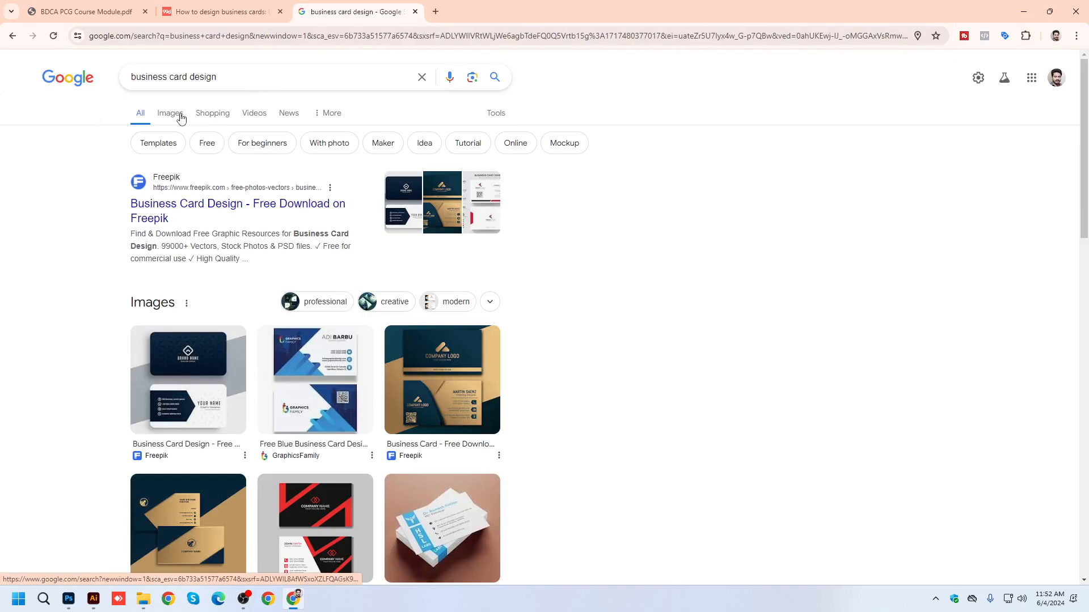
pyautogui.click(180, 115)
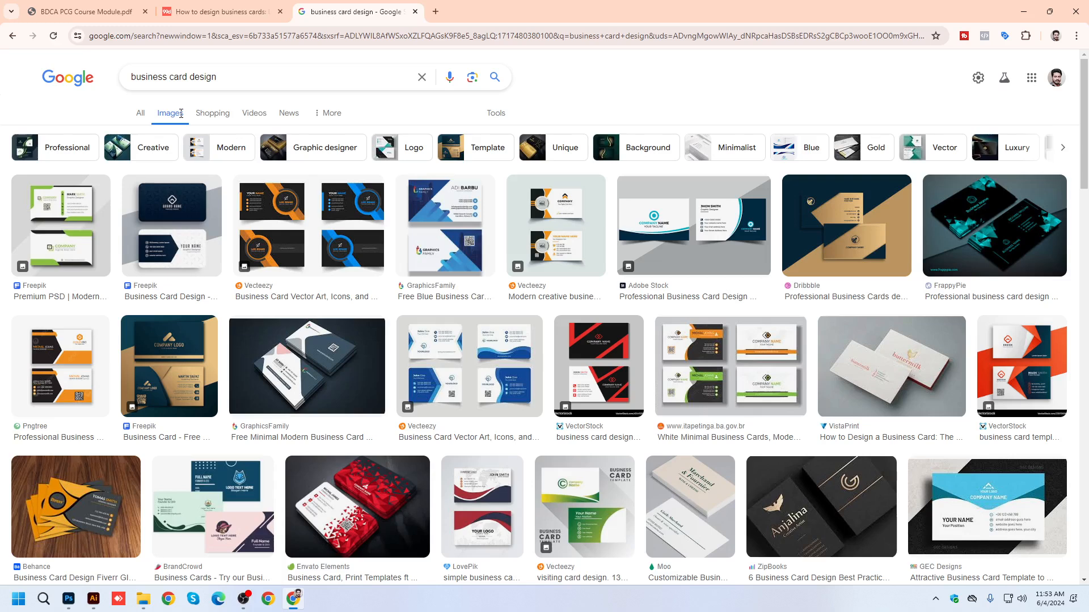
# Preview the green Freepik business card result, and search Google for "online qr code generator" in a new tab.
pyautogui.click(96, 213)
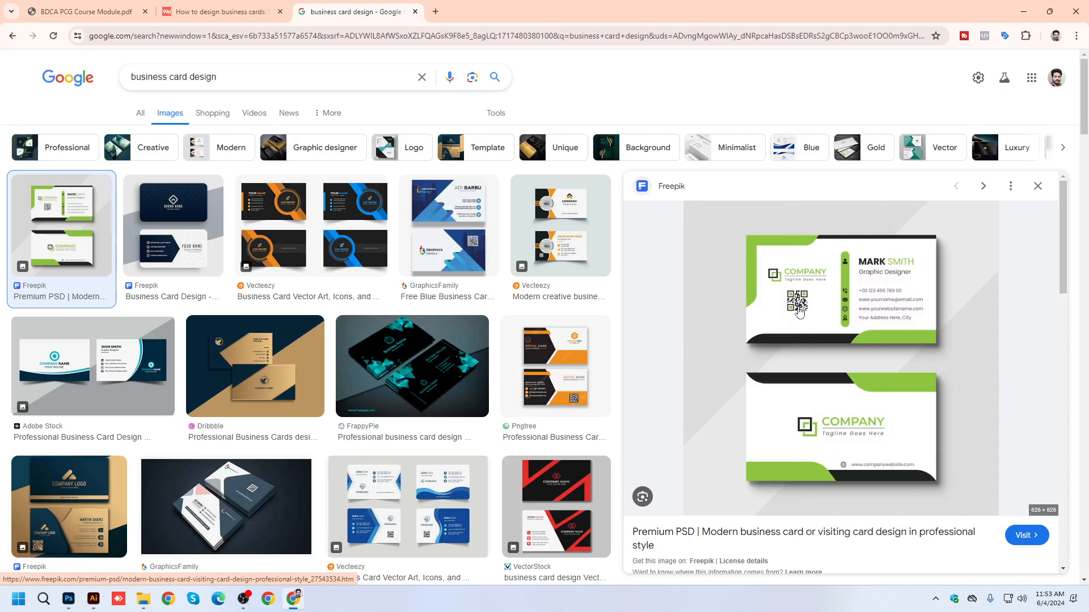
pyautogui.click(435, 11)
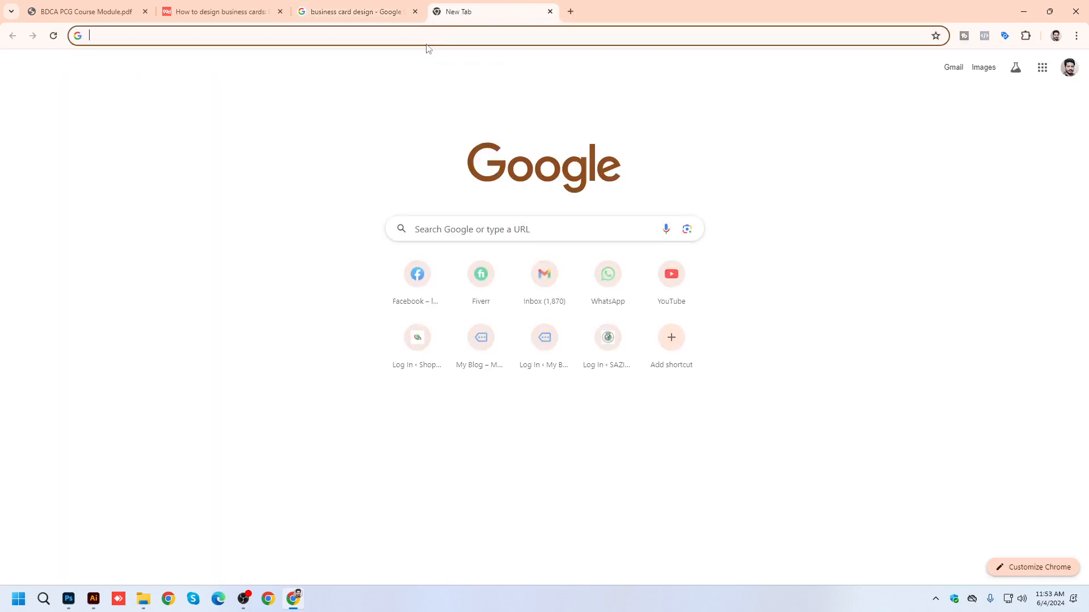
pyautogui.write('online')
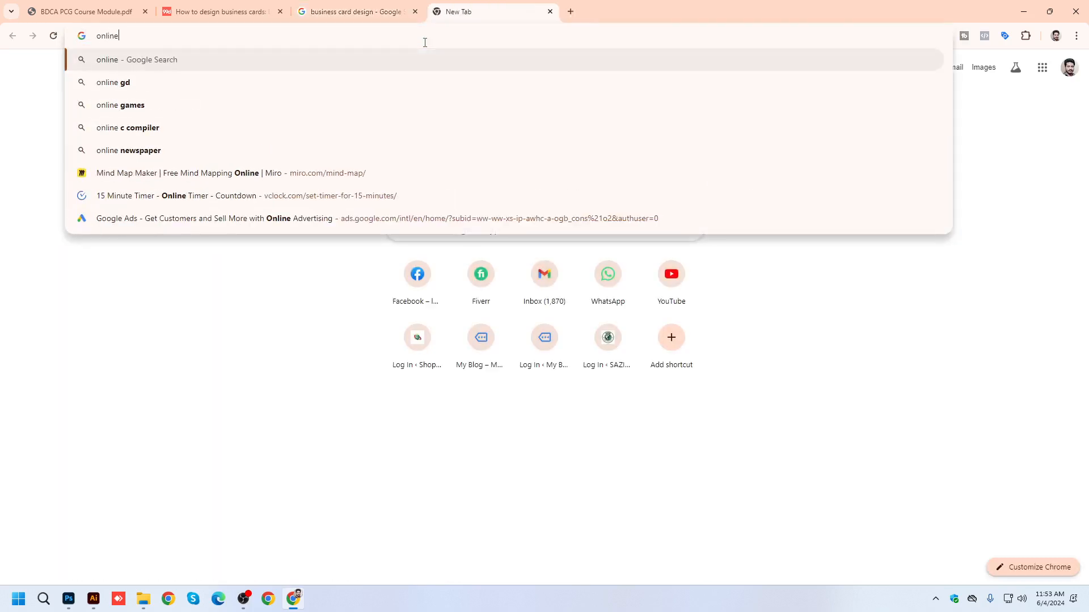
pyautogui.write(' qr')
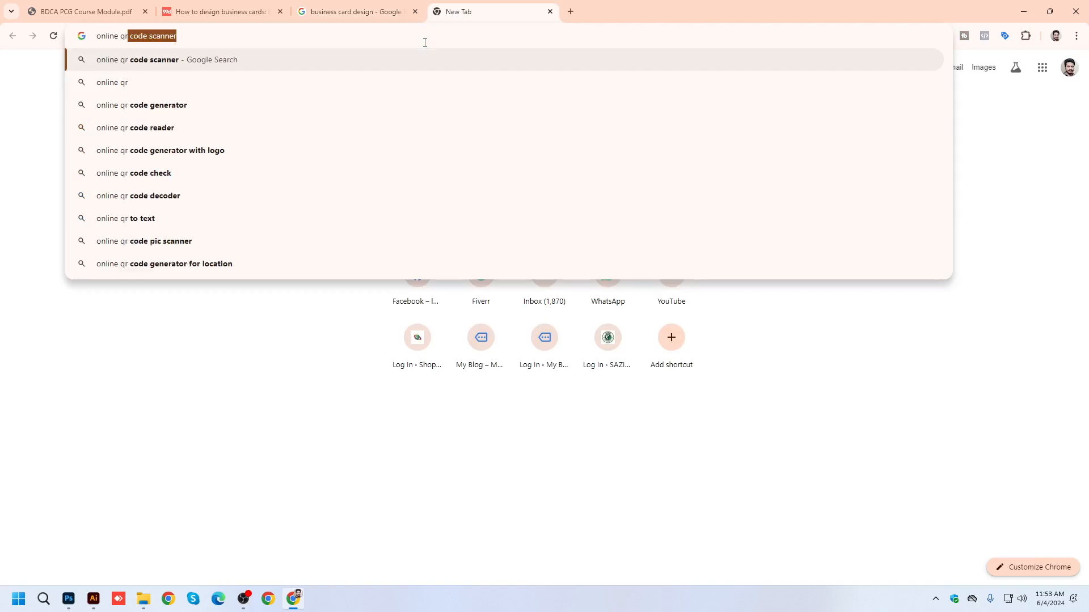
pyautogui.click(164, 109)
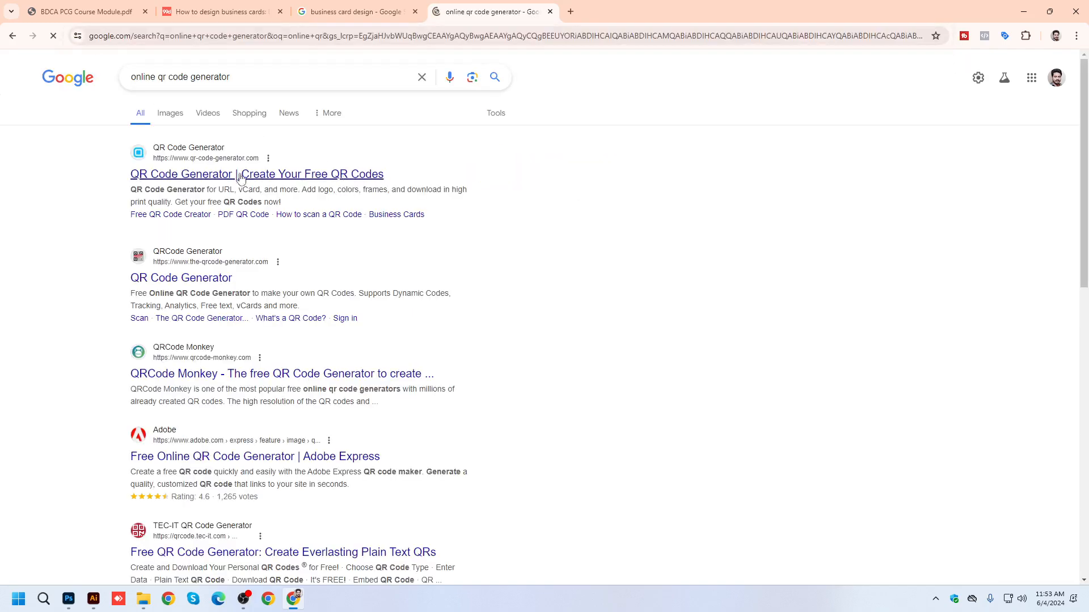
# Open the QR Code Generator website in a new tab, dismiss its Google sign-in prompt, and close the site.
pyautogui.middleClick(227, 176)
pyautogui.click(588, 20)
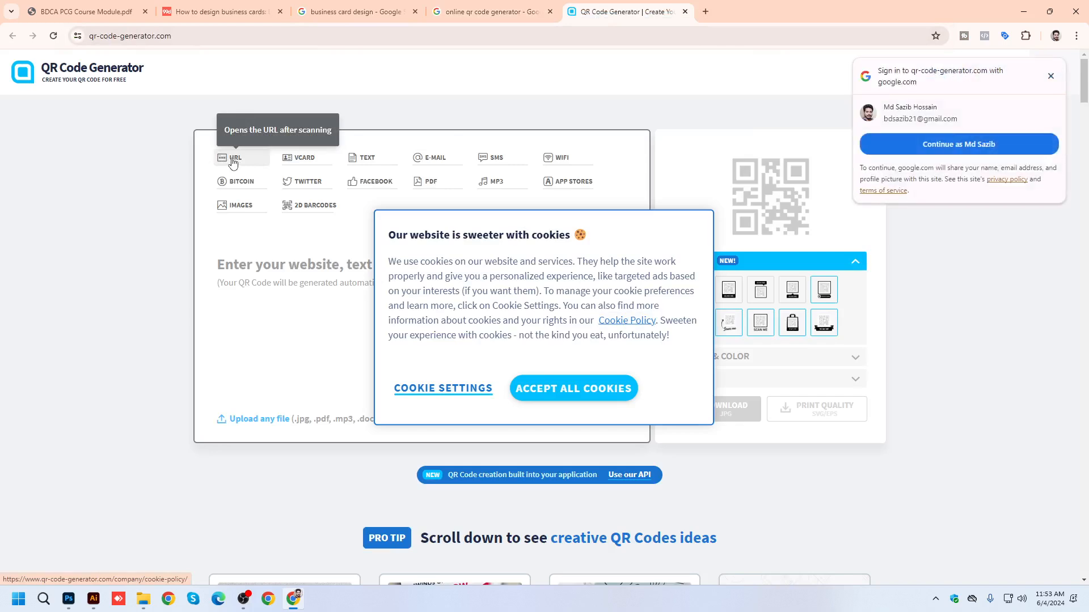
pyautogui.click(1050, 76)
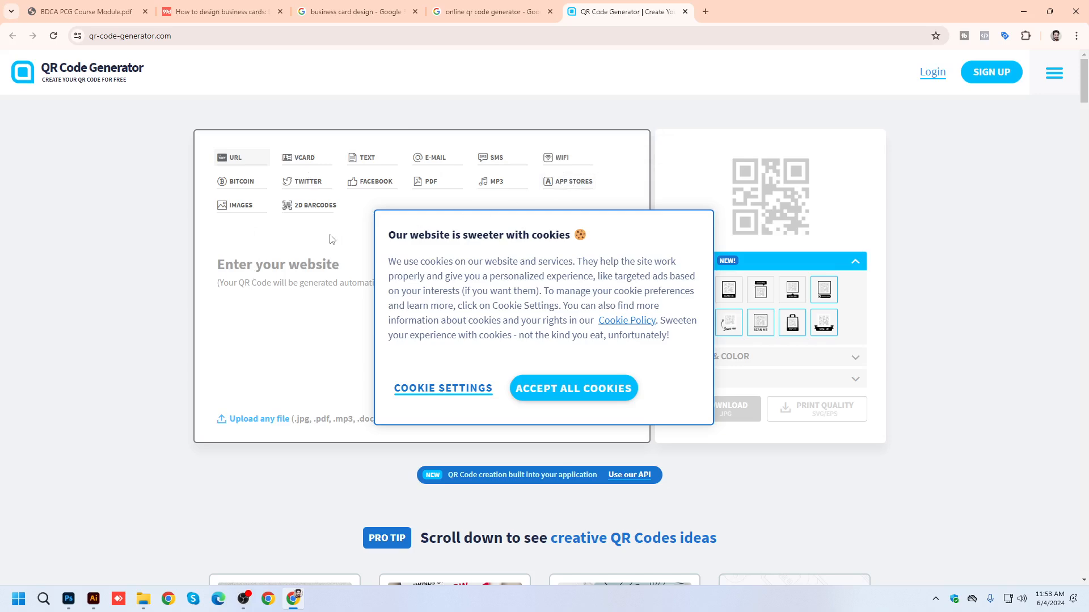
pyautogui.middleClick(600, 5)
# Return to the business card design image results and preview the first two Freepik designs.
pyautogui.click(349, 12)
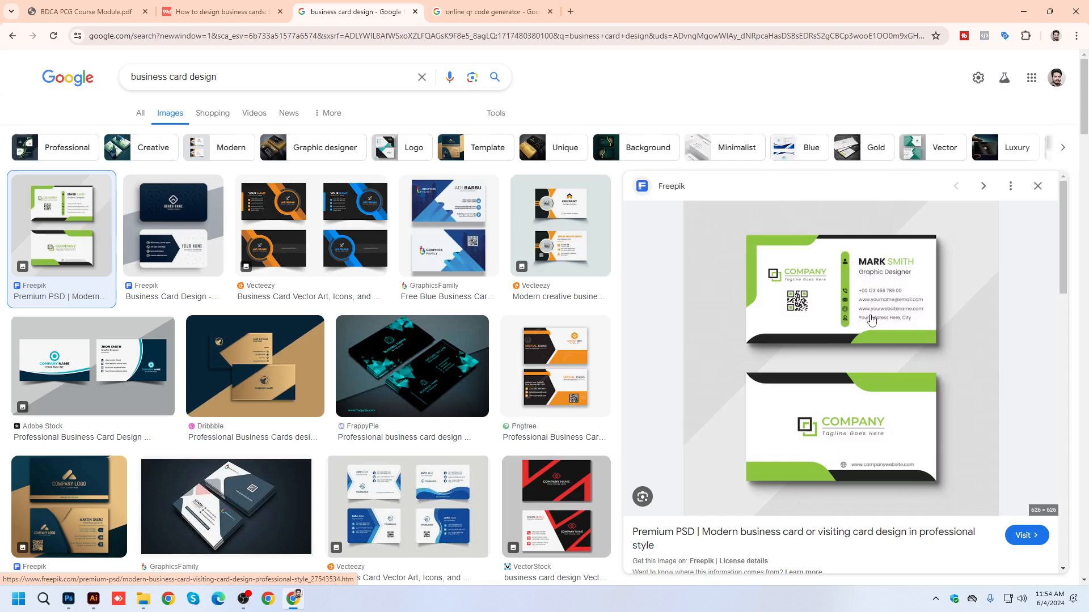
pyautogui.click(194, 236)
pyautogui.click(40, 220)
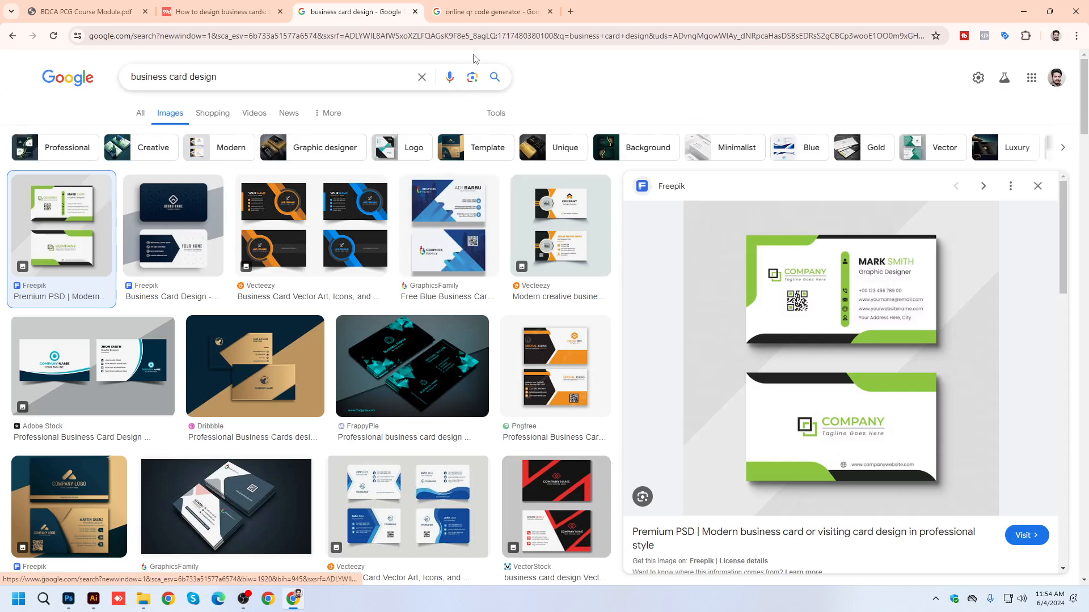
# Replace the QR code search with "social media icons" and show the image results.
pyautogui.click(485, 10)
pyautogui.moveTo(230, 85); pyautogui.dragTo(2, 74)
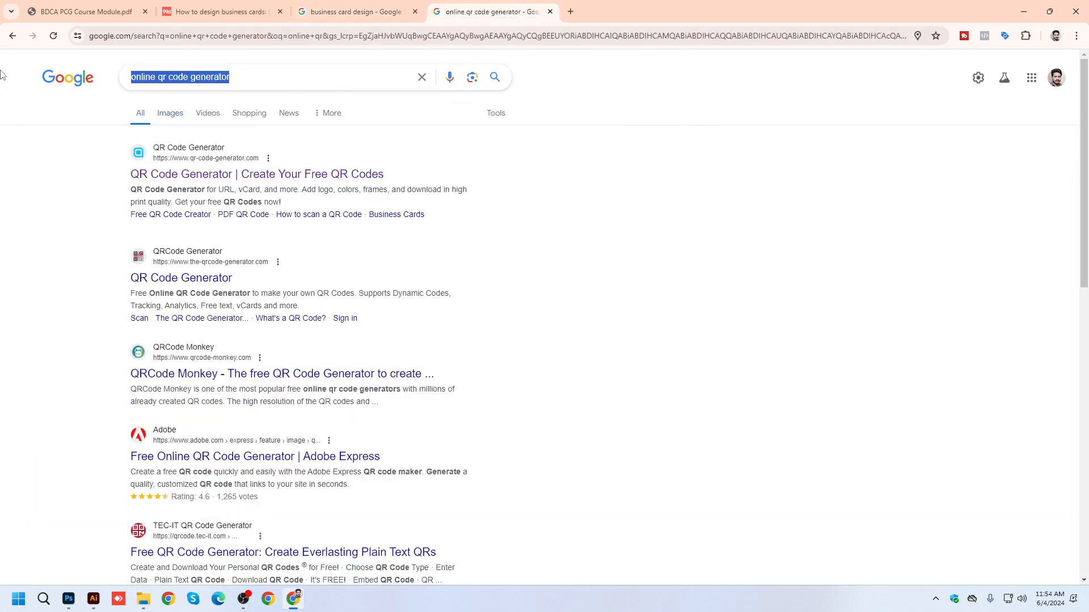
pyautogui.write('social media')
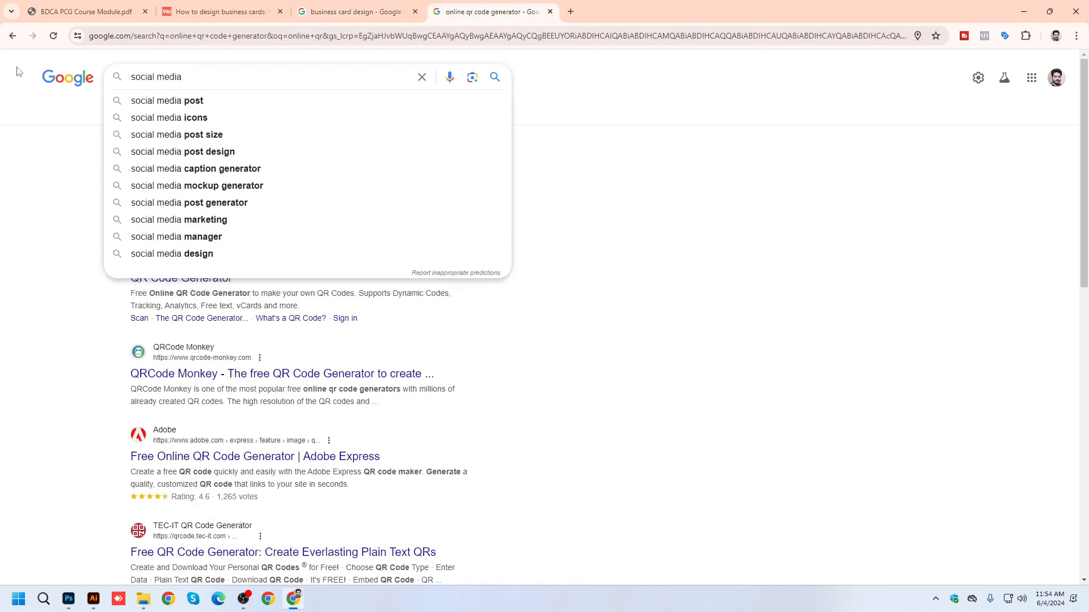
pyautogui.click(180, 118)
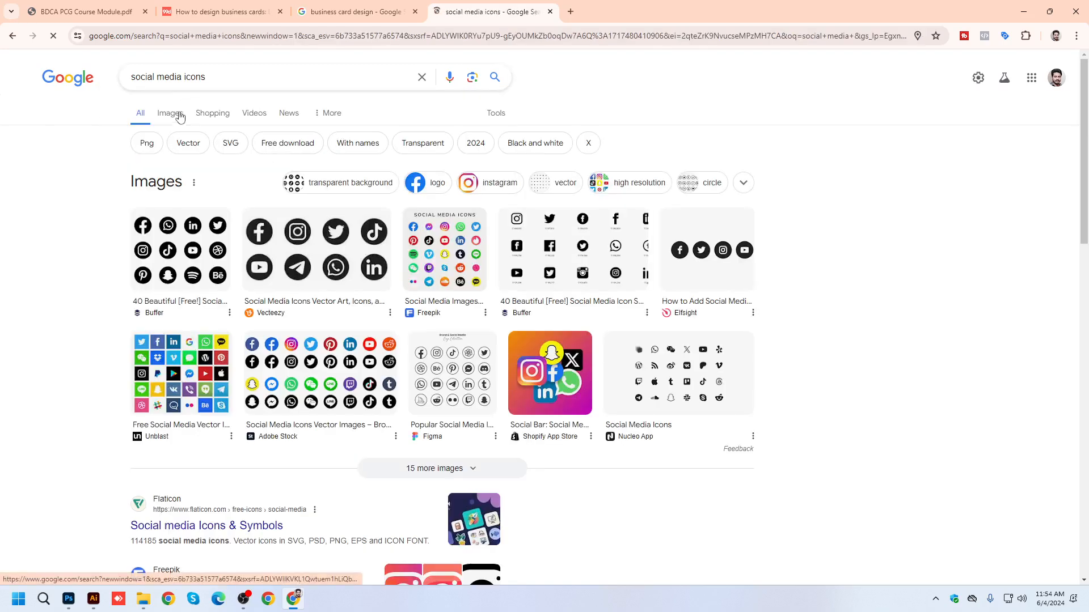
pyautogui.click(175, 114)
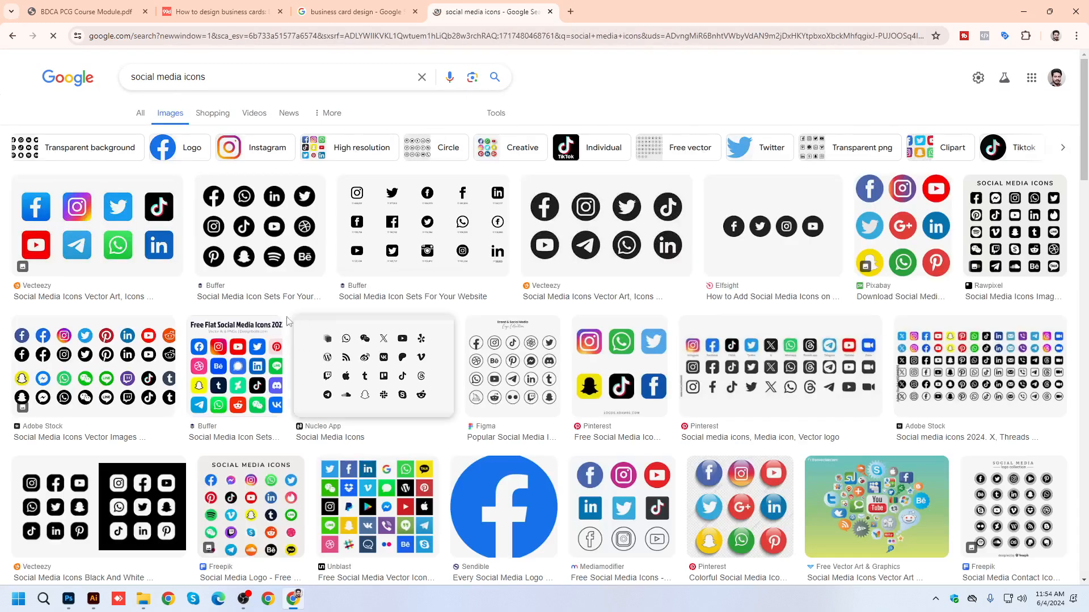
# Examine the Buffer and Adobe Stock social media icon sets, opening the Adobe Stock page briefly and closing it again.
pyautogui.click(269, 238)
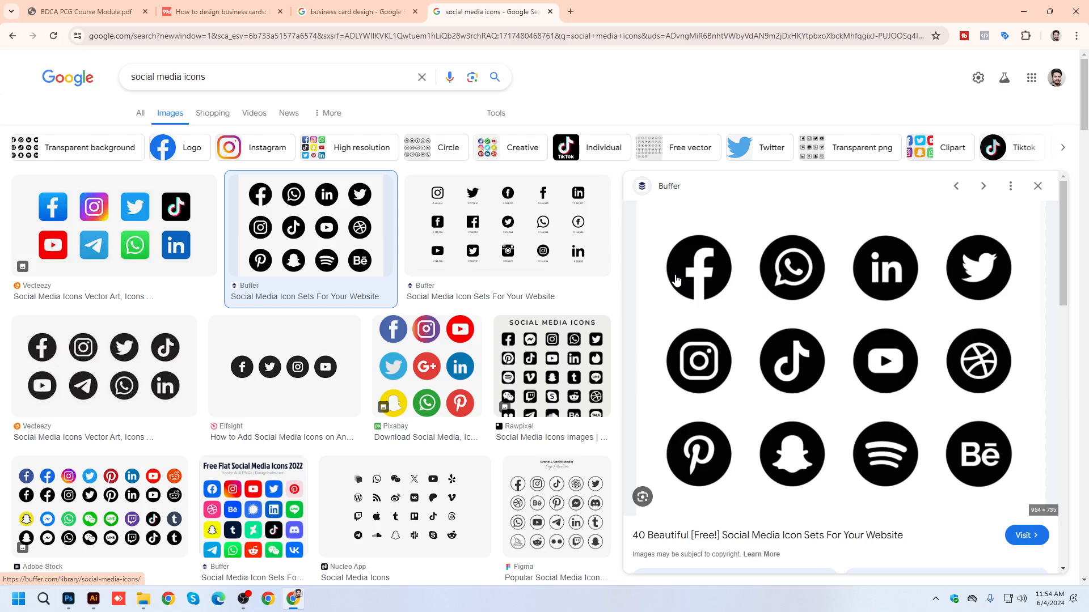
pyautogui.scroll(-4, 398, 353)
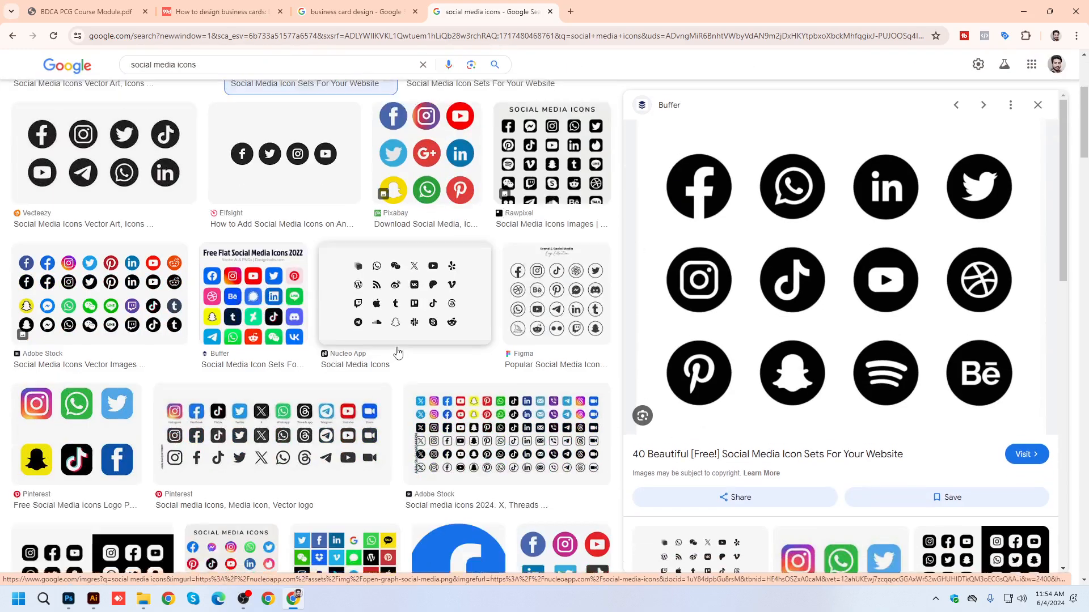
pyautogui.scroll(-2, 398, 353)
pyautogui.click(503, 307)
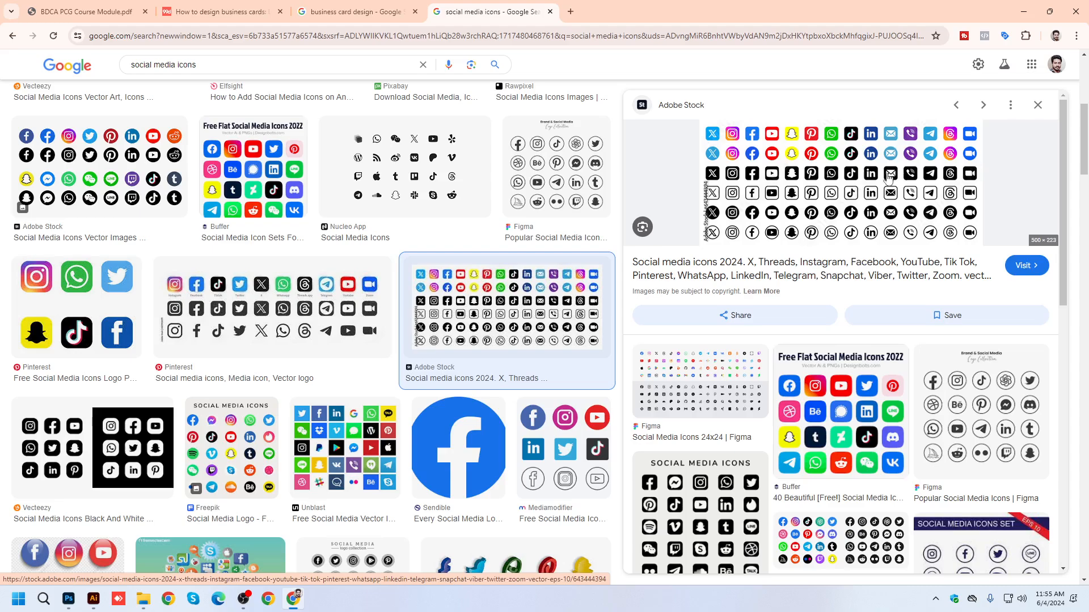
pyautogui.scroll(-15, 391, 421)
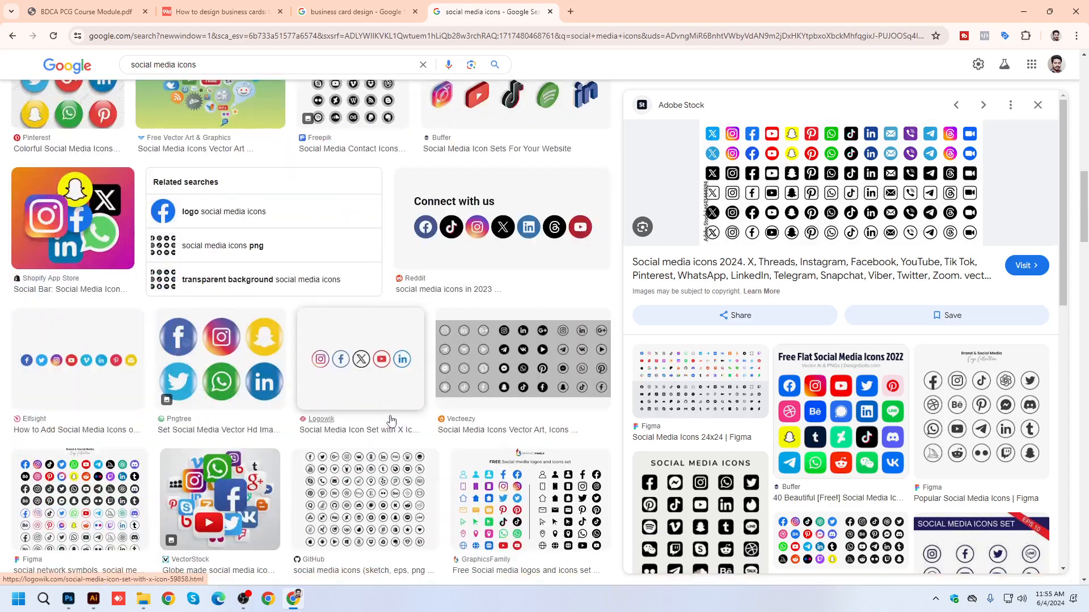
pyautogui.scroll(7, 383, 414)
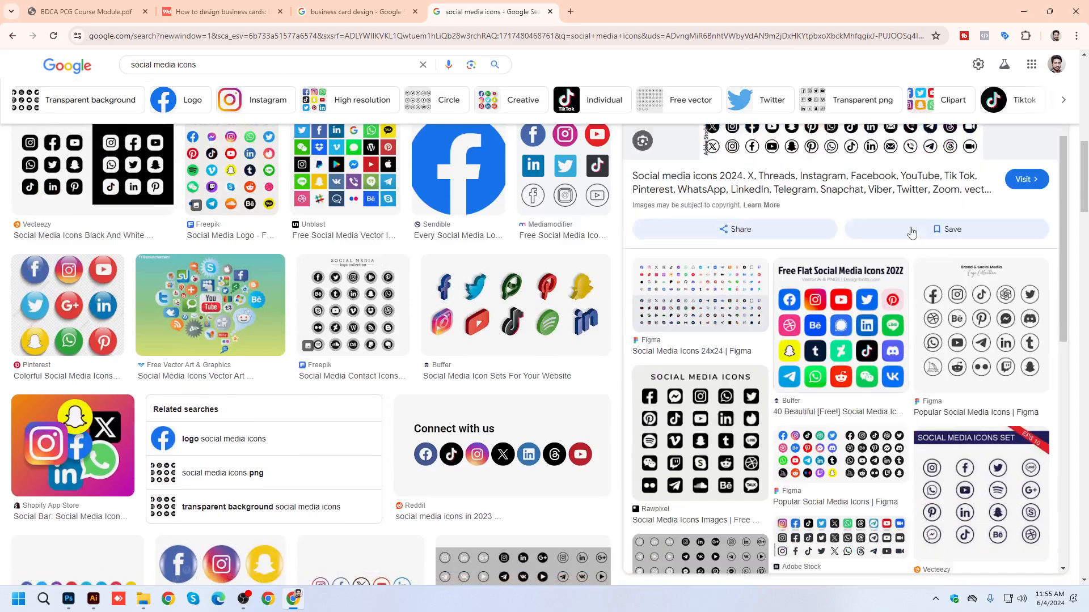
pyautogui.click(894, 169)
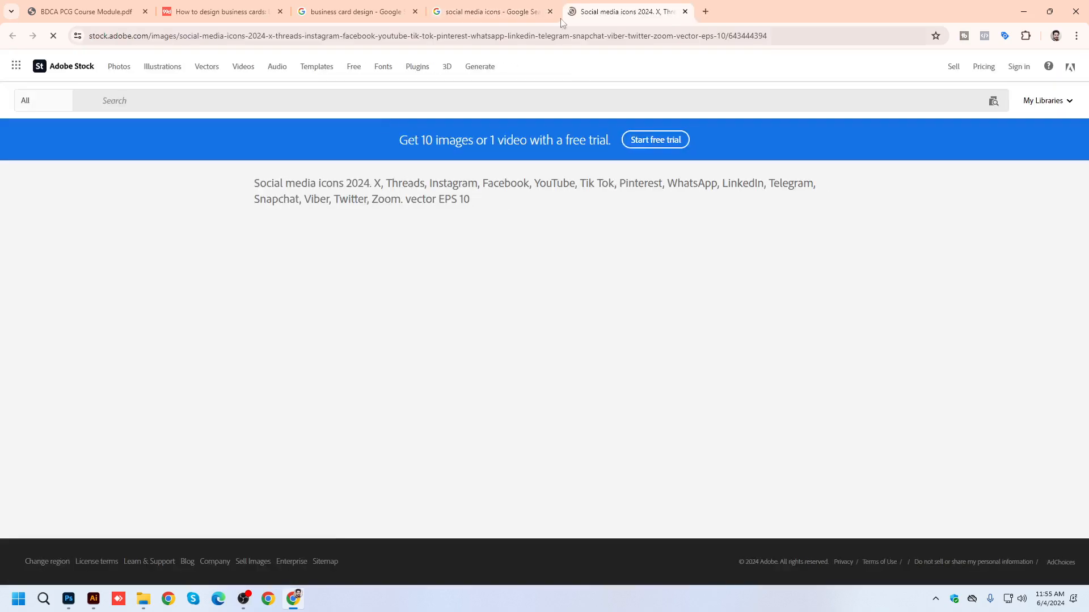
pyautogui.hotkey('ctrl', 'w')
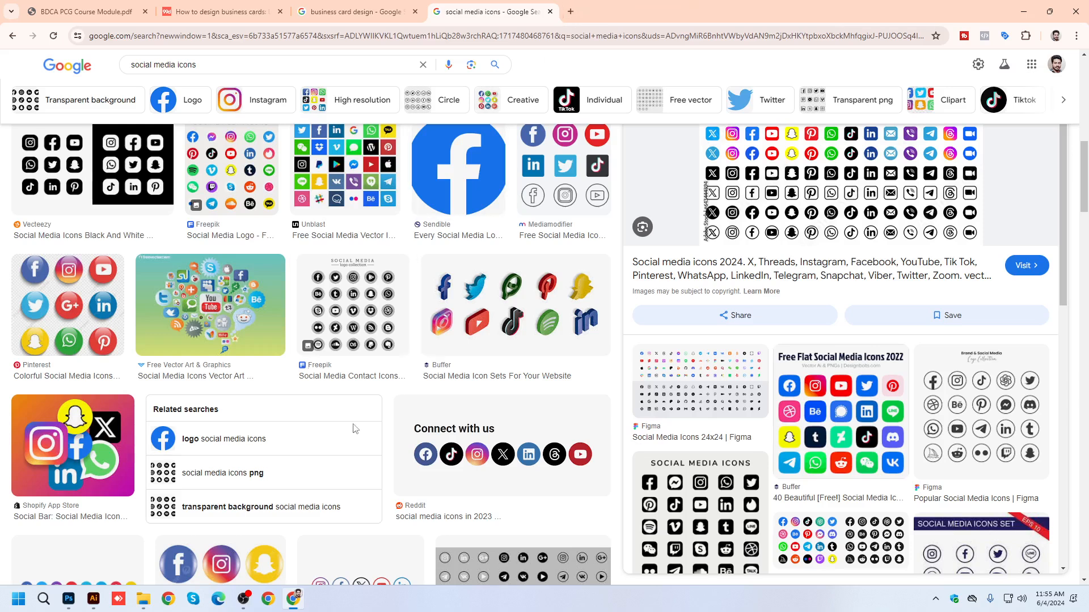
# Switch to Illustrator and draw a rounded rectangle about 1.04 x 0.75 in on the empty canvas above the front card.
pyautogui.click(94, 598)
pyautogui.moveTo(576, 292); pyautogui.dragTo(774, 477)
pyautogui.moveTo(11, 116); pyautogui.dragTo(57, 143)
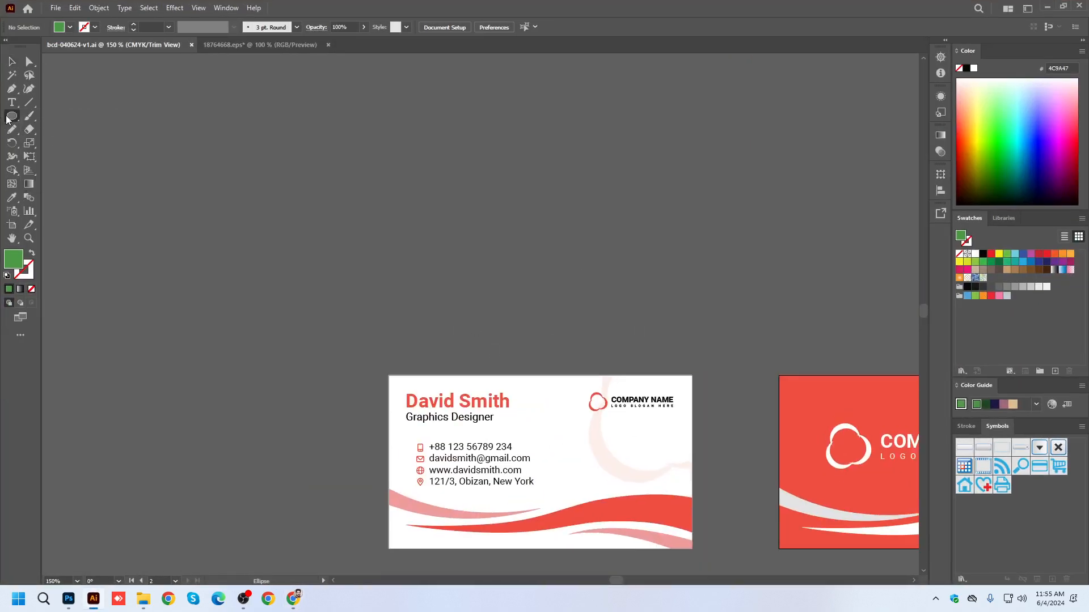
pyautogui.click(10, 119)
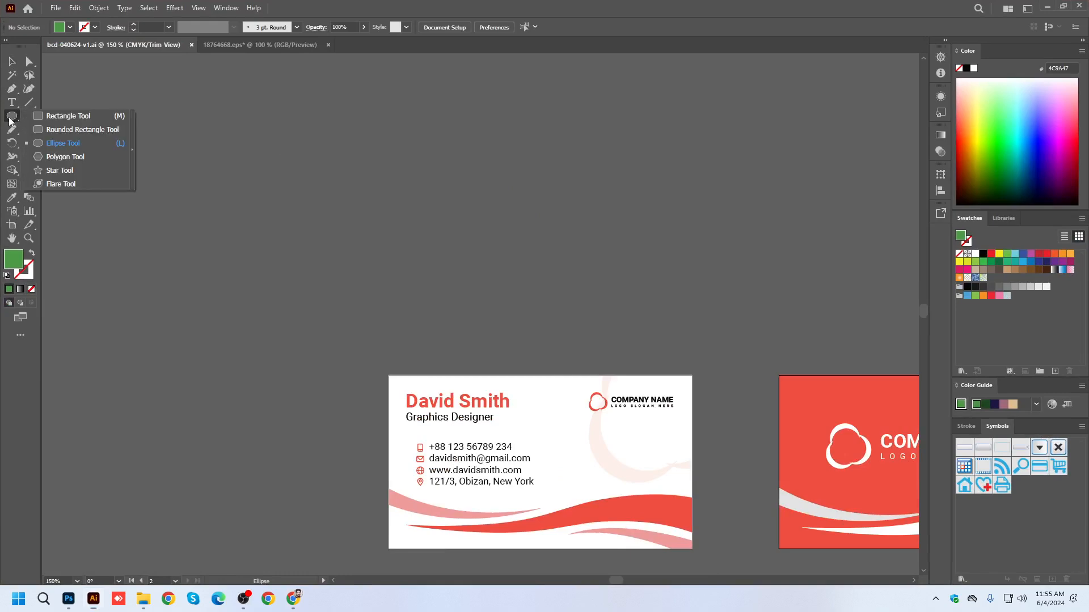
pyautogui.click(71, 131)
pyautogui.moveTo(339, 173); pyautogui.dragTo(429, 238)
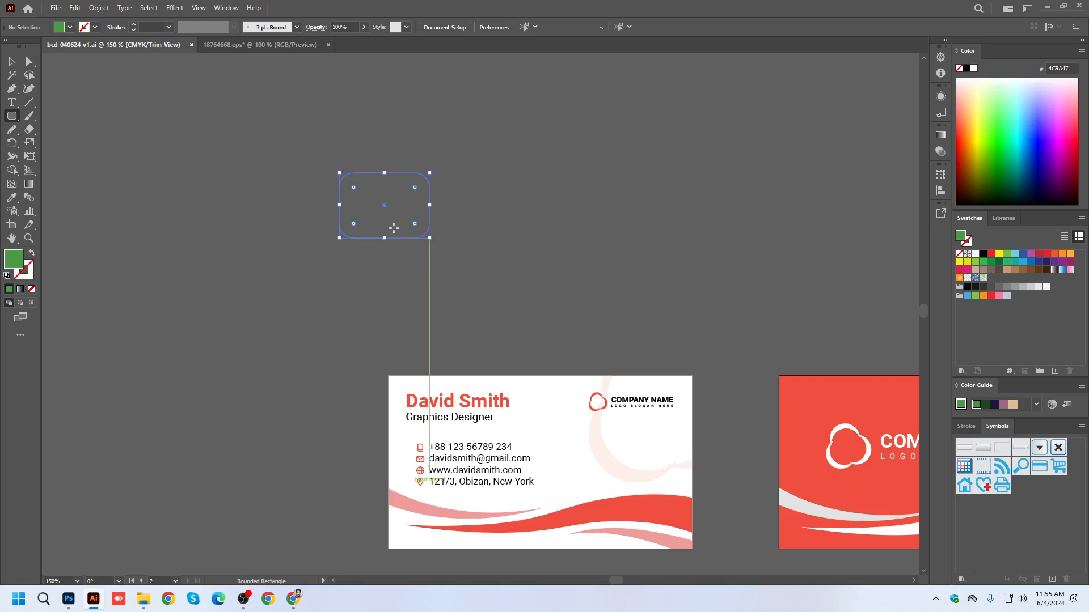
pyautogui.press('v')
# Fill the rounded rectangle with green 00C64F, without a stroke, and turn off Trim View.
pyautogui.click(1014, 155)
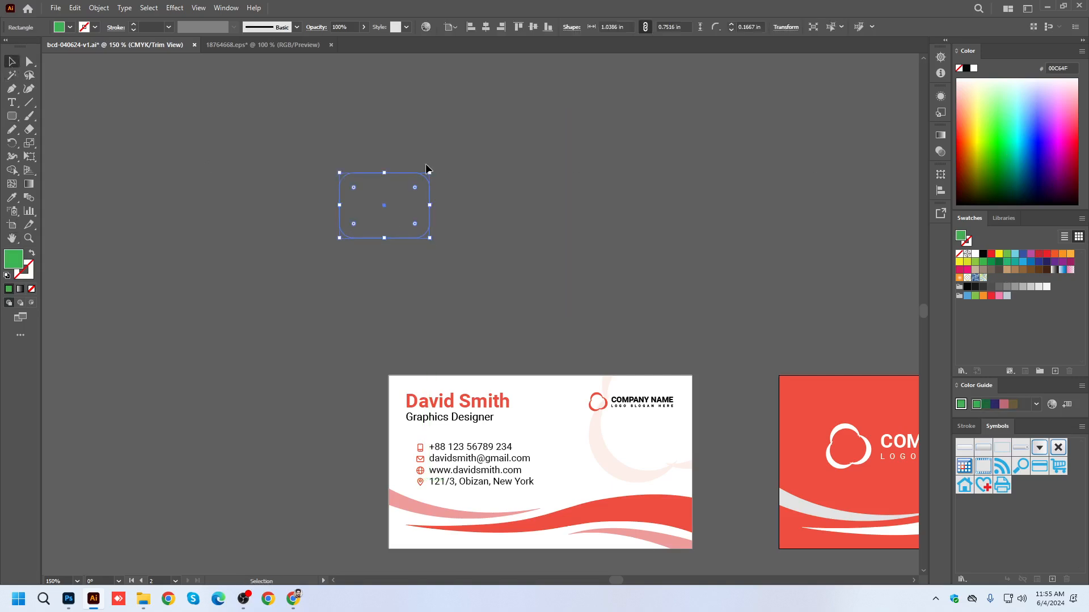
pyautogui.click(31, 254)
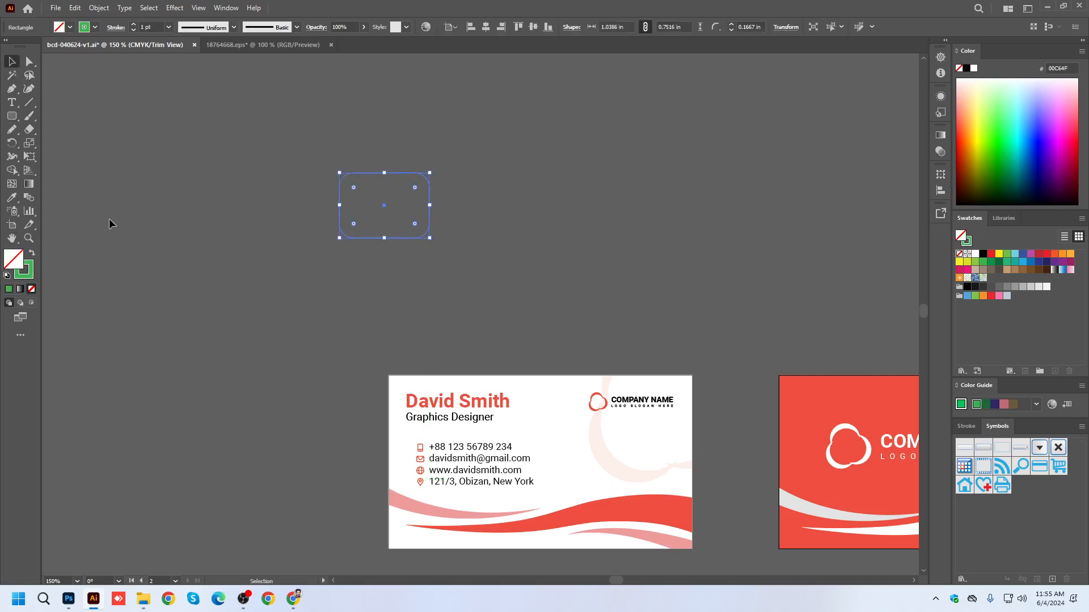
pyautogui.click(31, 253)
pyautogui.scroll(2, 414, 179)
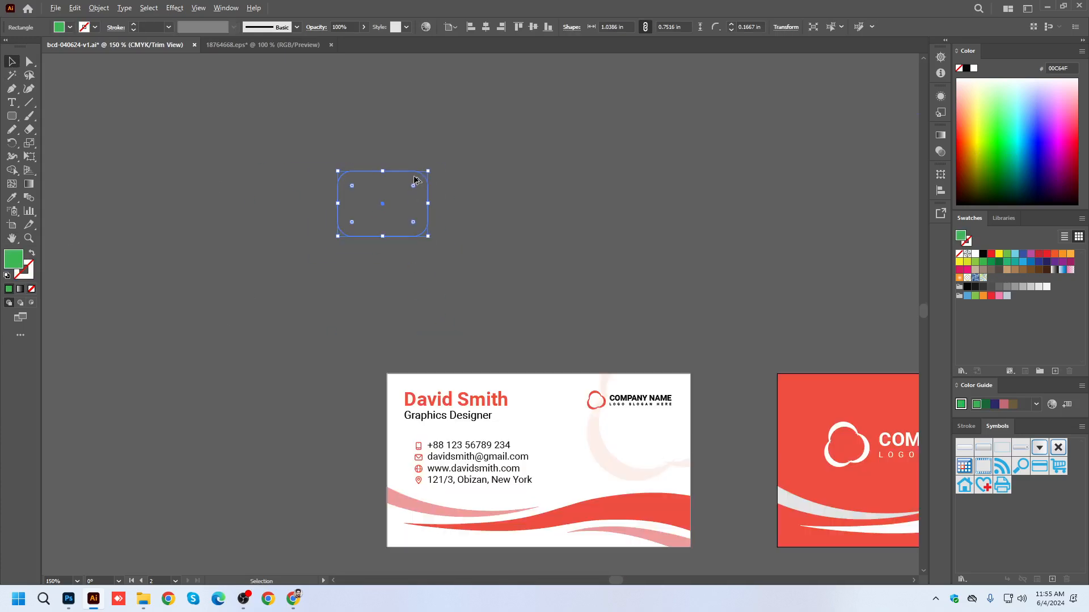
pyautogui.click(199, 8)
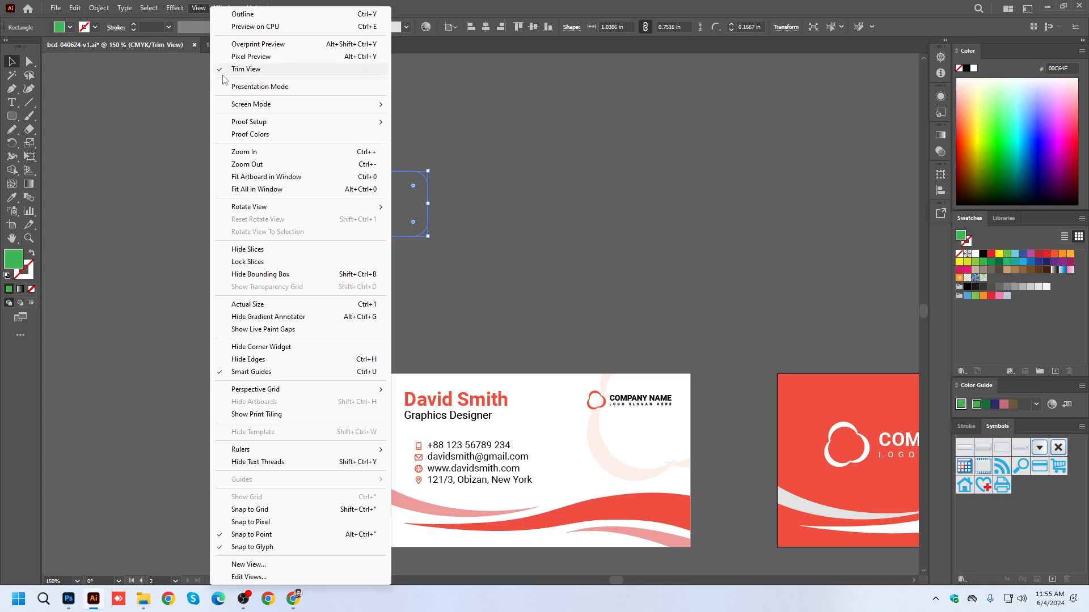
pyautogui.click(247, 71)
# Duplicate the green rounded rectangle three times to form a staggered two-by-two arrangement.
pyautogui.scroll(2, 381, 187)
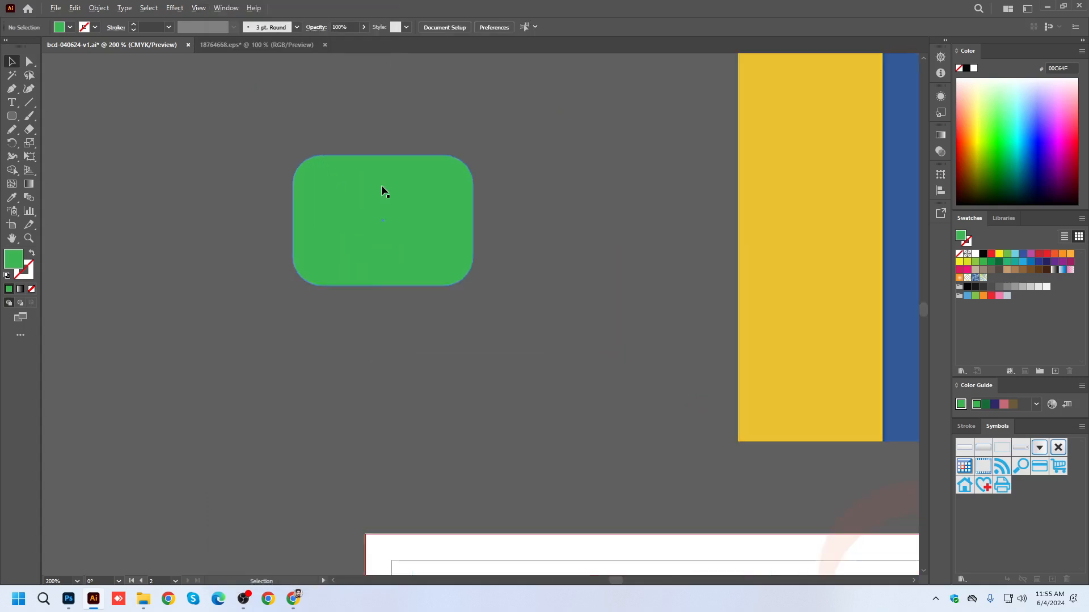
pyautogui.moveTo(408, 210); pyautogui.dragTo(517, 127)
pyautogui.click(474, 376)
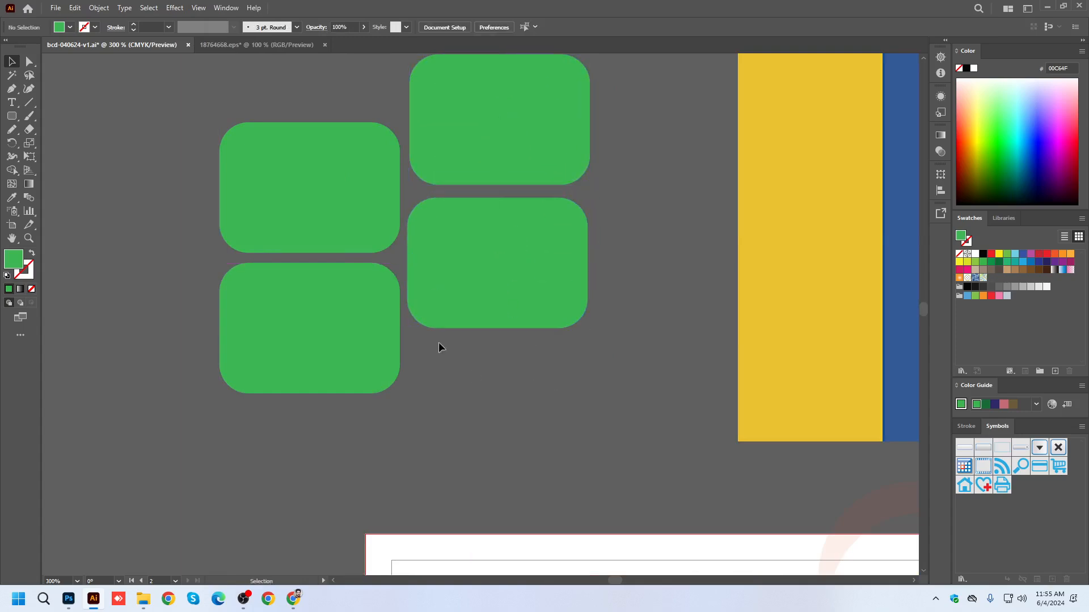
pyautogui.scroll(-1, 423, 327)
pyautogui.moveTo(315, 172); pyautogui.dragTo(524, 366)
pyautogui.click(570, 370)
pyautogui.hotkey('ctrl', 'z')
pyautogui.hotkey('ctrl', 'z')
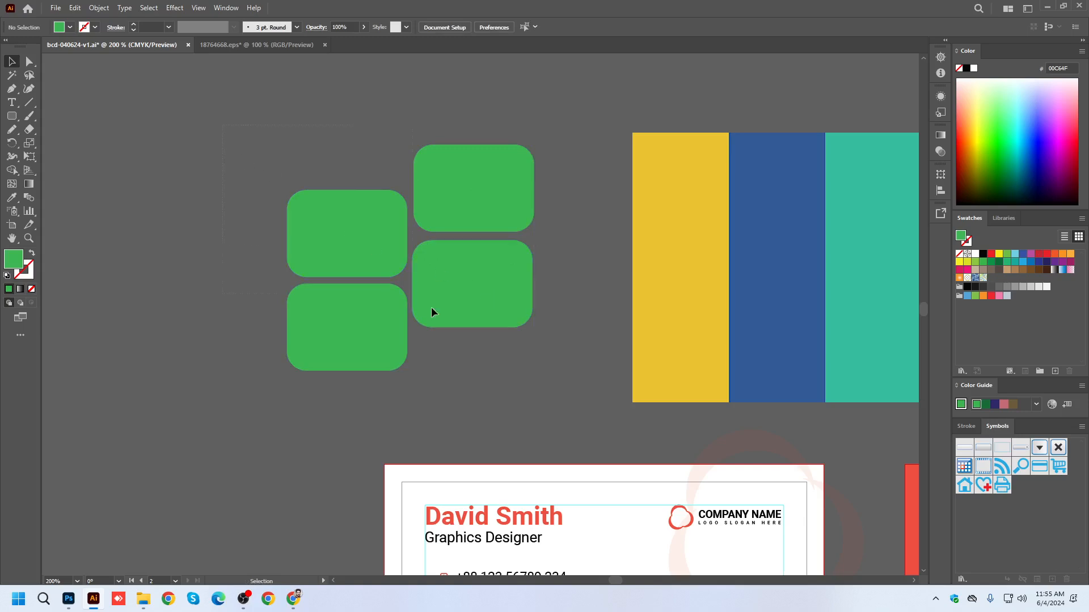
# Recolor the upper-right rounded rectangle pink, the lower-right one purple, and the upper-left one crimson DA0055.
pyautogui.moveTo(386, 275); pyautogui.dragTo(492, 358)
pyautogui.click(570, 369)
pyautogui.click(476, 274)
pyautogui.click(459, 175)
pyautogui.click(1050, 140)
pyautogui.click(498, 283)
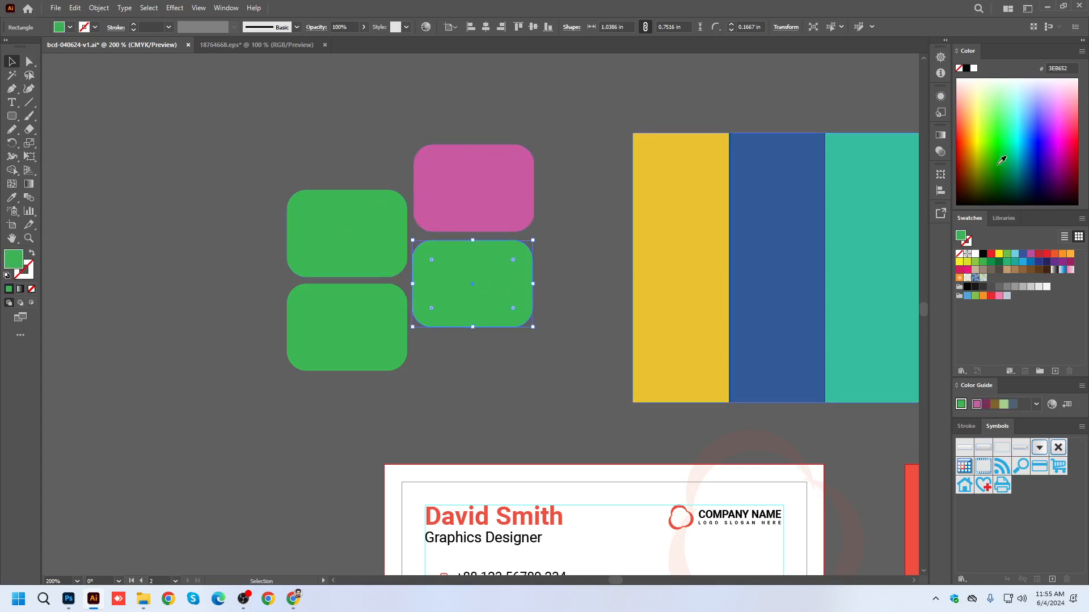
pyautogui.click(1053, 145)
pyautogui.click(357, 240)
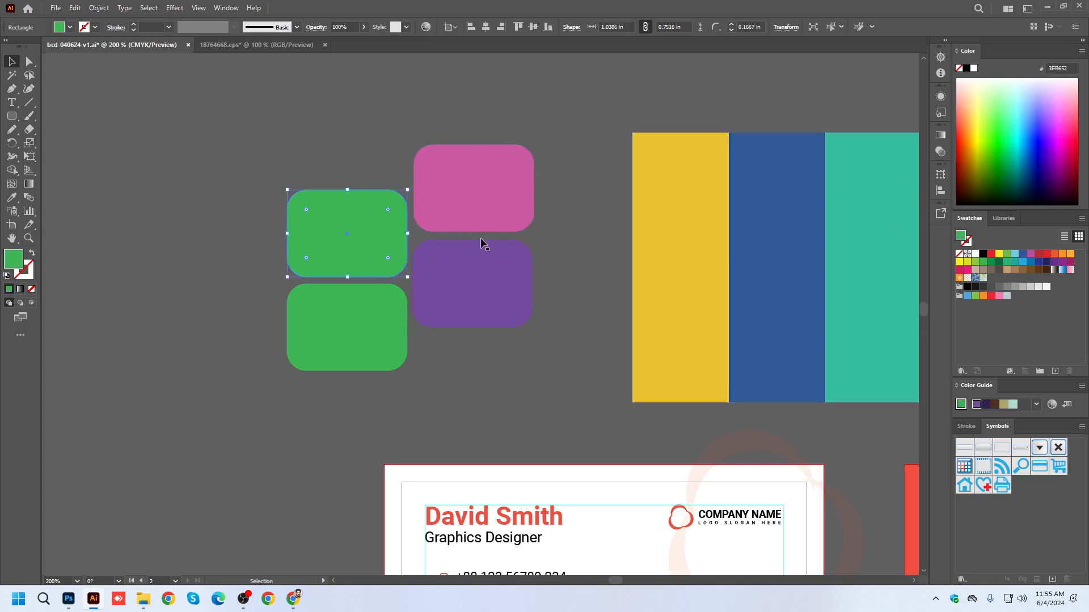
pyautogui.click(1073, 146)
# Make a compound path from the four rounded rectangles and move it slightly upward on the canvas.
pyautogui.moveTo(185, 146); pyautogui.dragTo(527, 374)
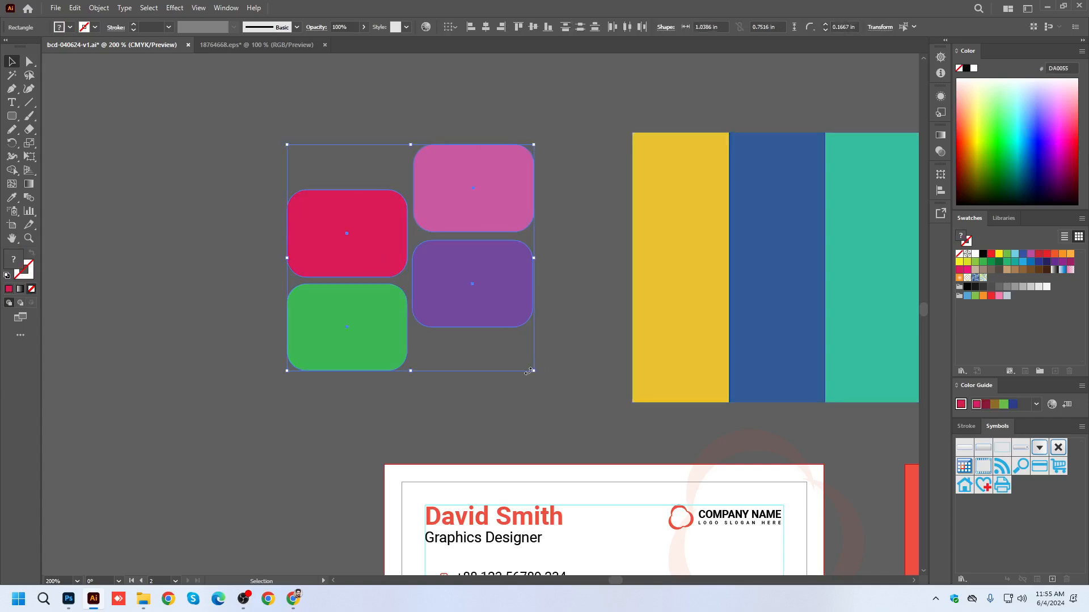
pyautogui.click(100, 7)
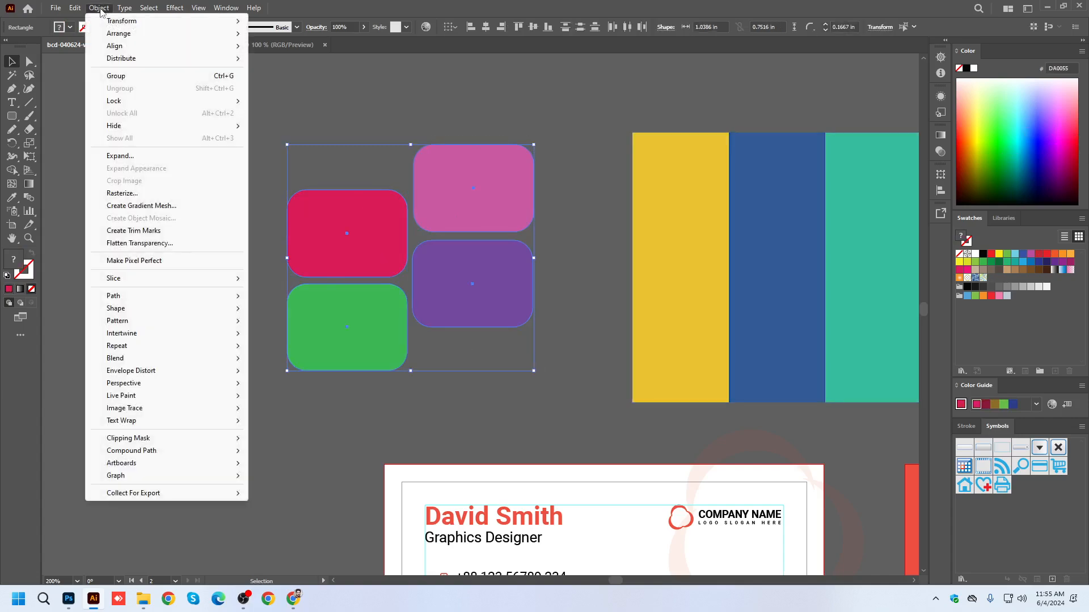
pyautogui.moveTo(167, 452)
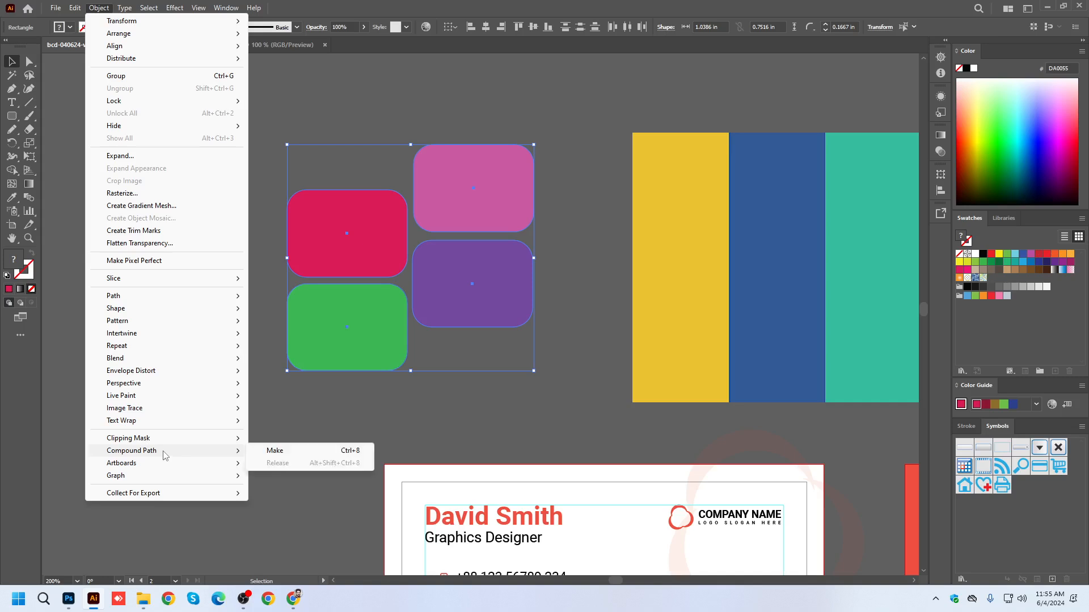
pyautogui.click(274, 451)
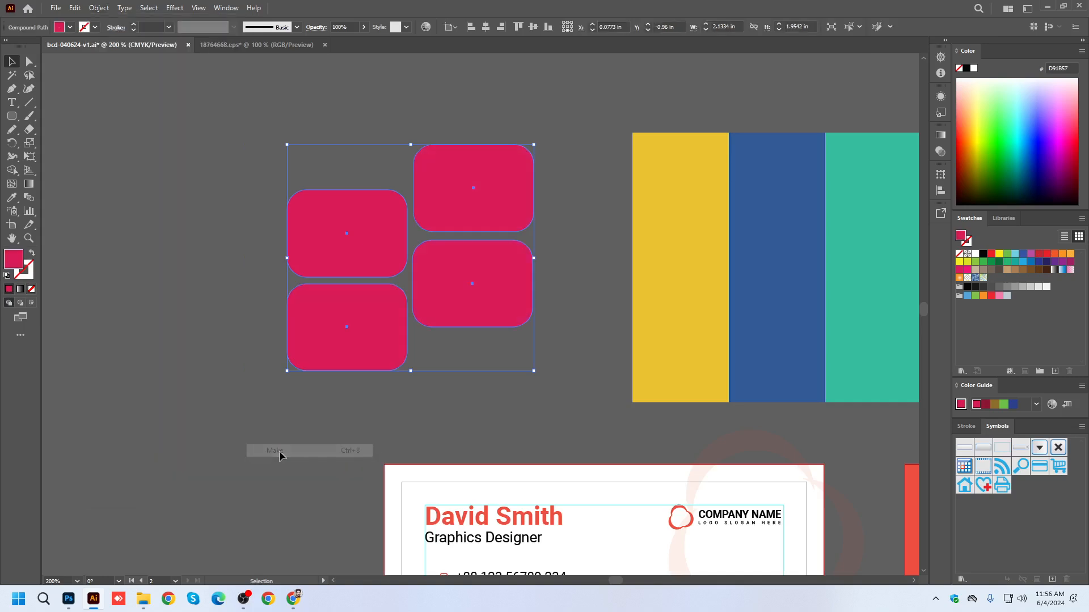
pyautogui.click(547, 223)
pyautogui.moveTo(468, 203); pyautogui.dragTo(305, 187)
pyautogui.moveTo(196, 208); pyautogui.dragTo(371, 297)
pyautogui.moveTo(497, 282); pyautogui.dragTo(479, 169)
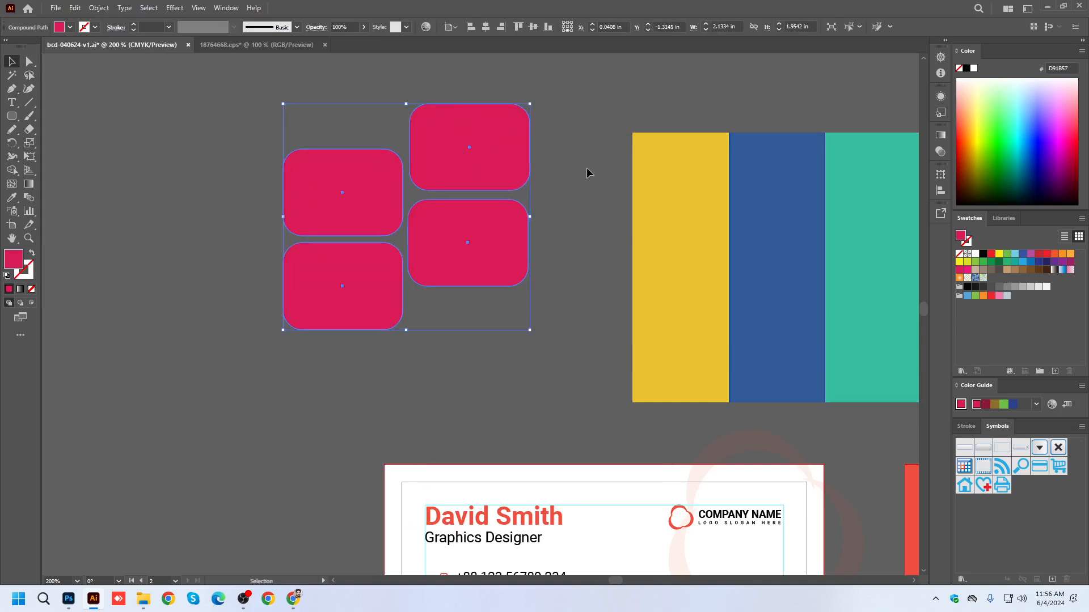
# Fill the compound path with dark navy 001D4A and delete it from the canvas.
pyautogui.moveTo(974, 177); pyautogui.dragTo(1032, 182)
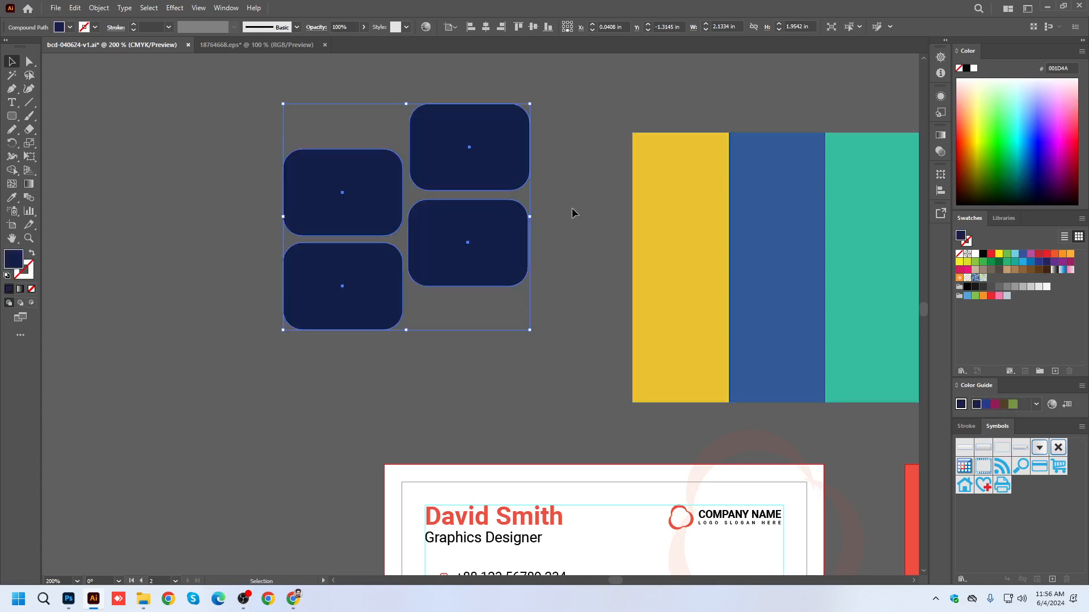
pyautogui.press('Delete')
# Switch to Chrome, examine the Adobe Stock page of the Social media icons 2024 result, and close that page.
pyautogui.click(96, 598)
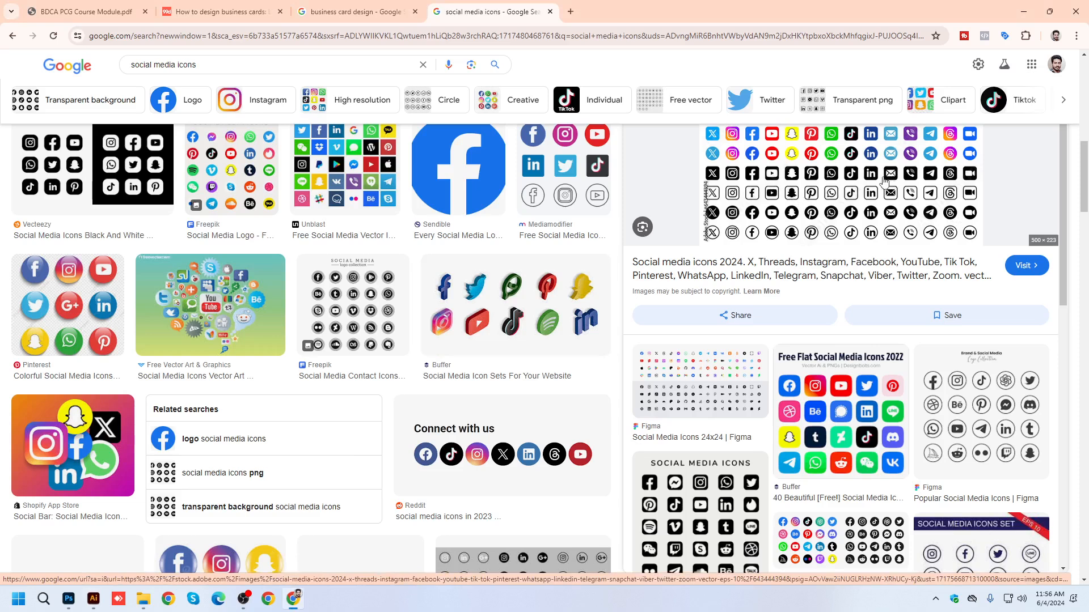
pyautogui.scroll(4, 708, 309)
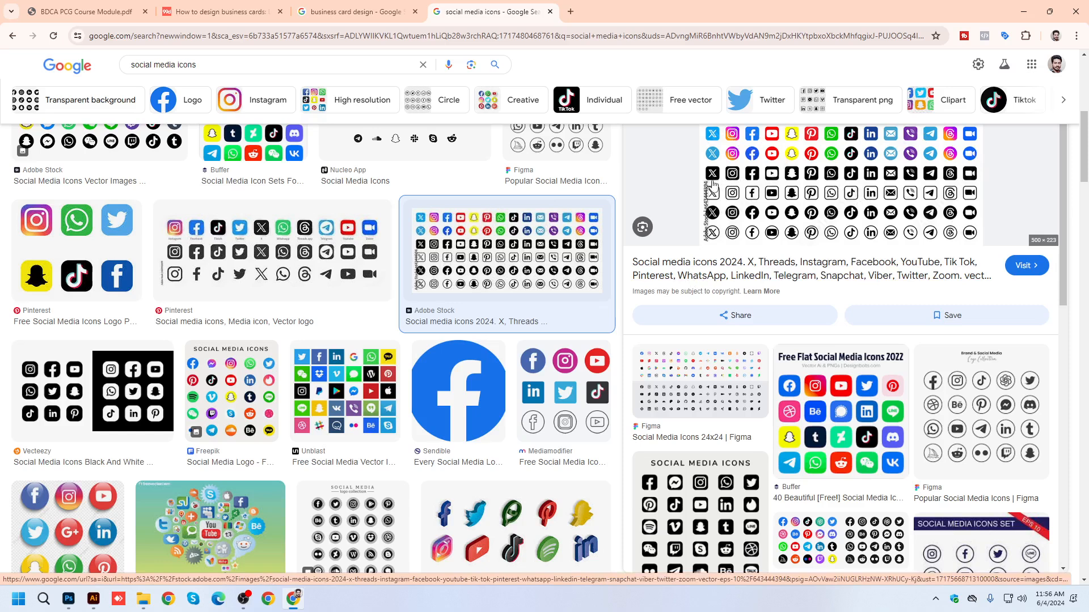
pyautogui.click(737, 266)
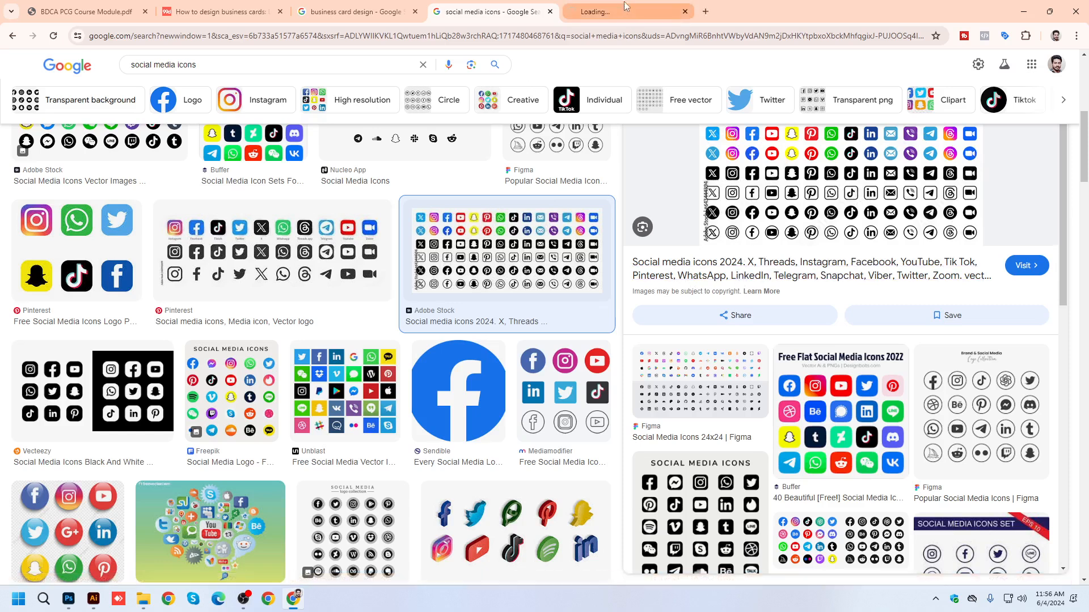
pyautogui.click(624, 6)
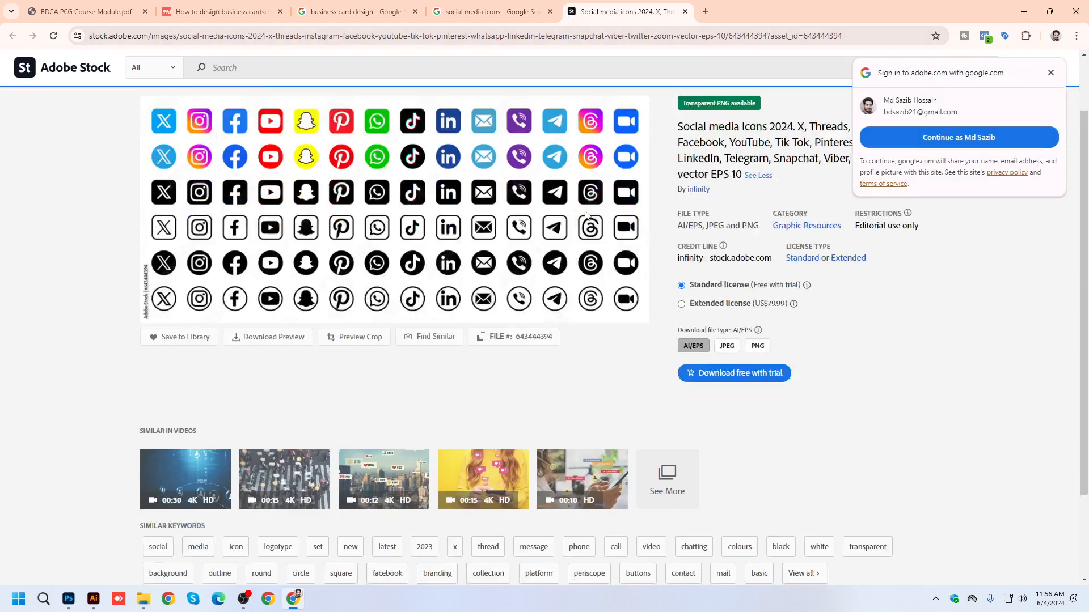
pyautogui.scroll(-3, 586, 214)
pyautogui.scroll(3, 896, 246)
pyautogui.click(1051, 73)
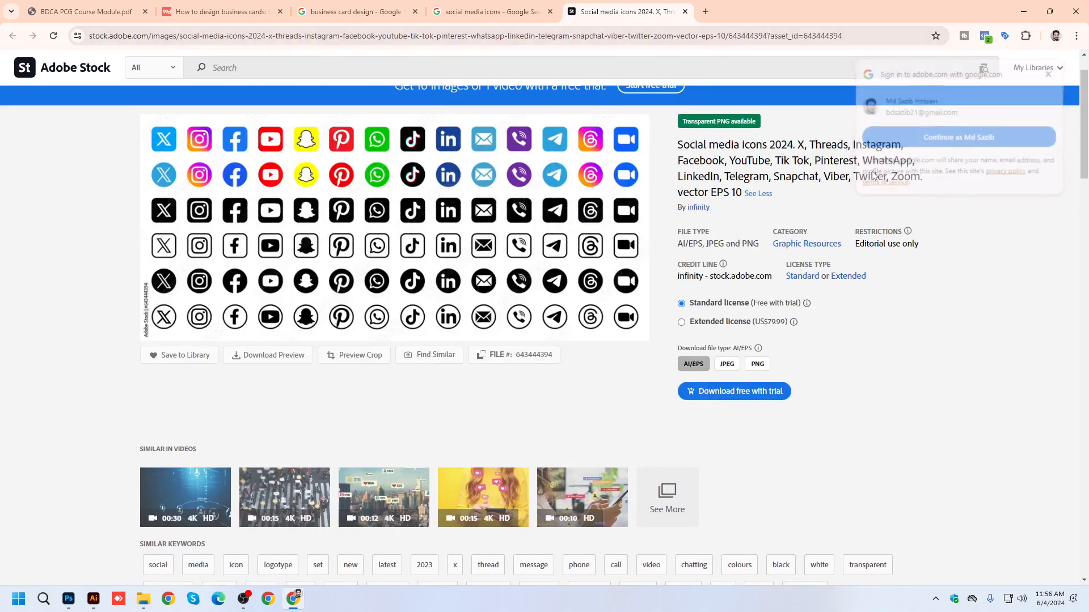
pyautogui.scroll(1, 760, 244)
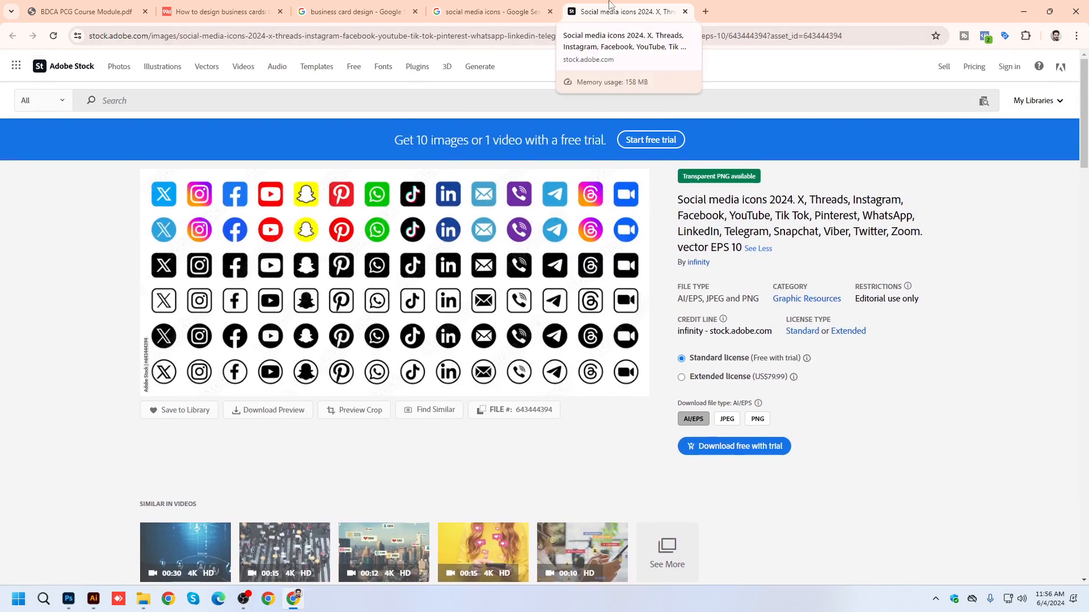
pyautogui.middleClick(608, 2)
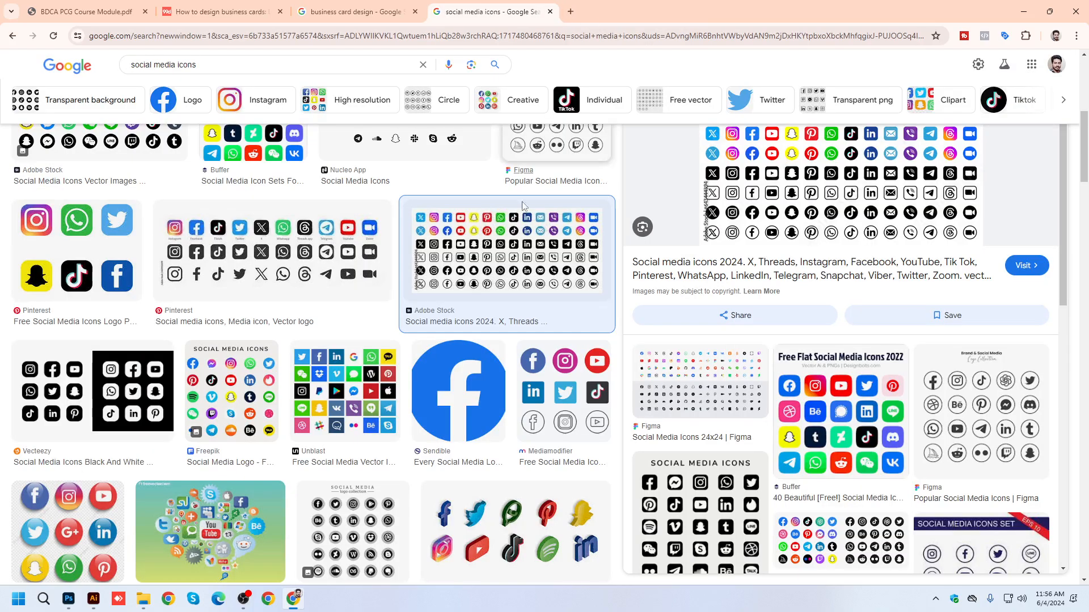
pyautogui.scroll(-3, 422, 391)
# Switch to Illustrator and view both sides of the business card together with the color palettes.
pyautogui.click(93, 598)
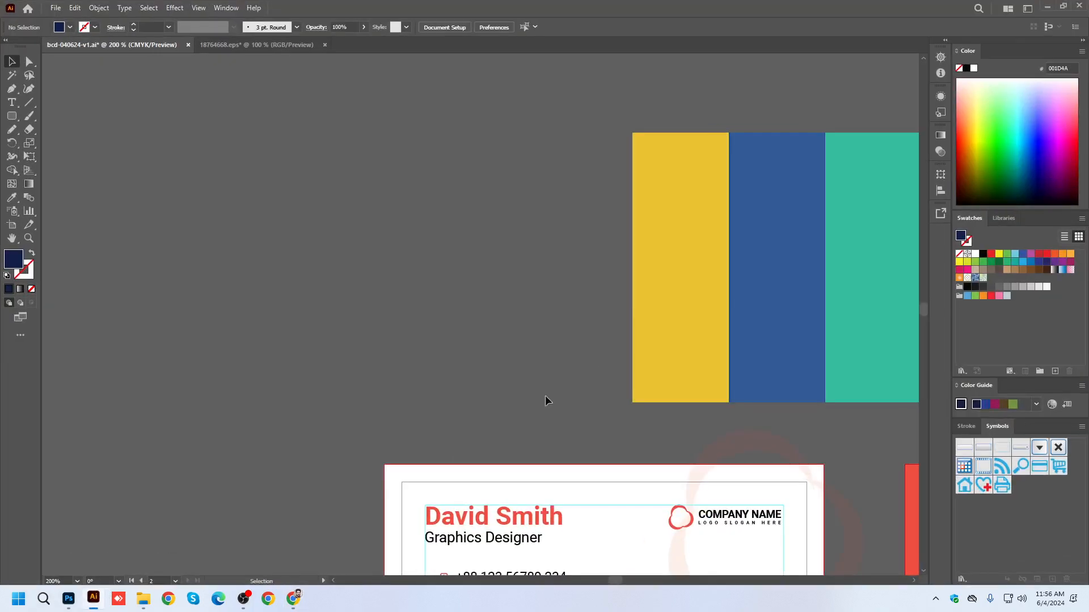
pyautogui.scroll(-3, 460, 254)
pyautogui.click(646, 406)
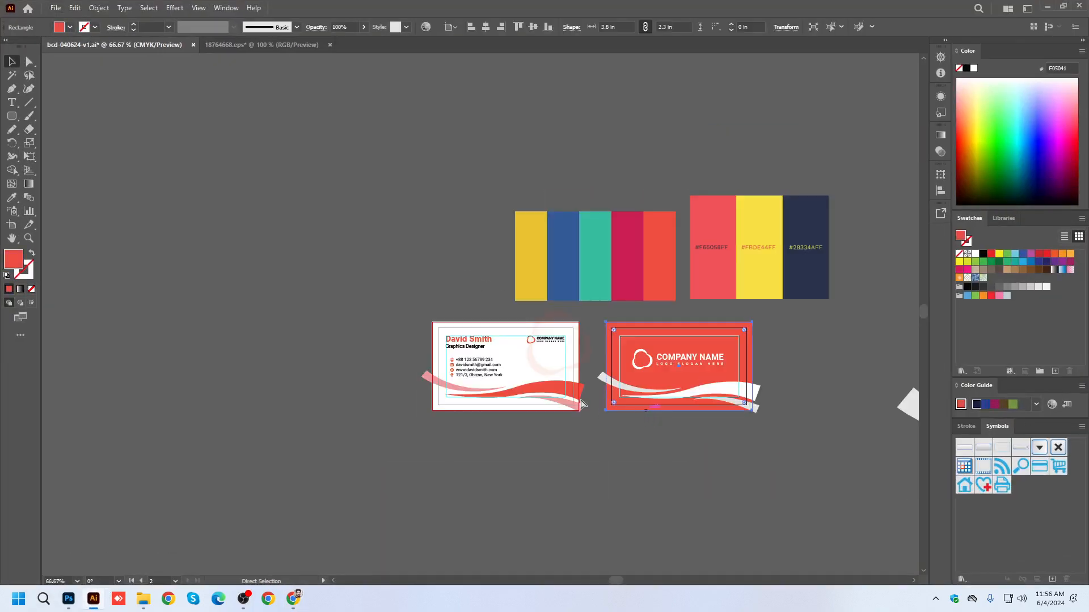
# Switch to the business card design image results in Chrome and compare the blue Vecteezy set with the green and navy-gold Freepik cards.
pyautogui.click(294, 600)
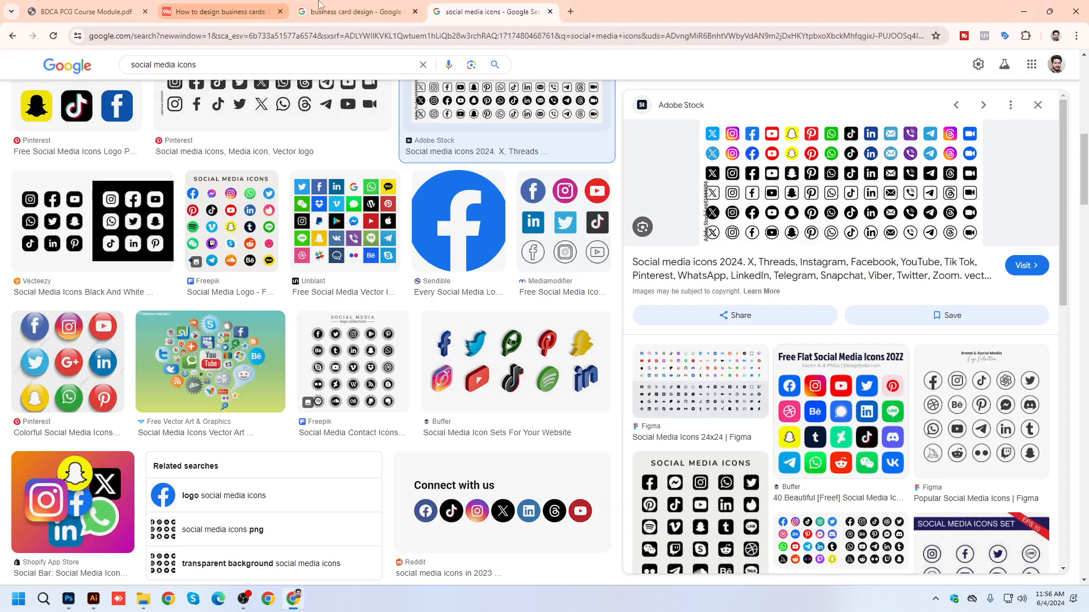
pyautogui.click(352, 11)
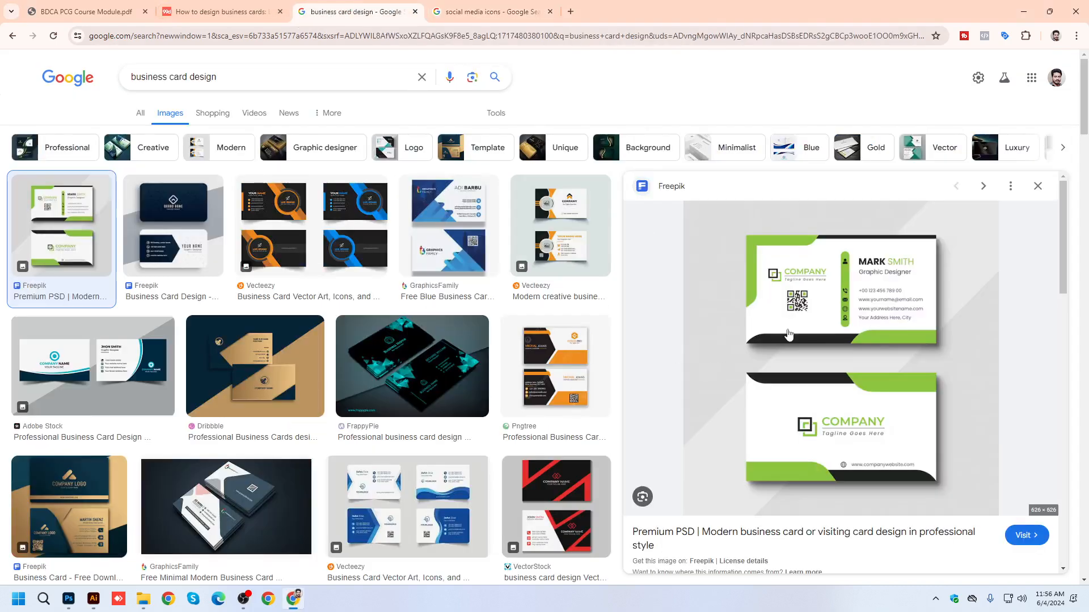
pyautogui.click(1038, 186)
pyautogui.click(473, 343)
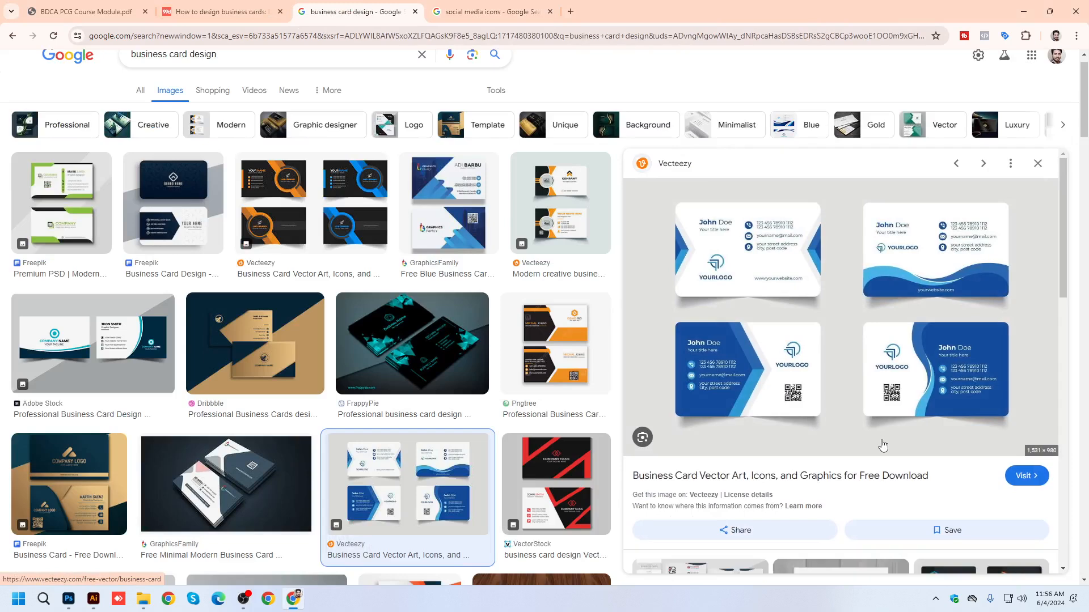
pyautogui.click(57, 204)
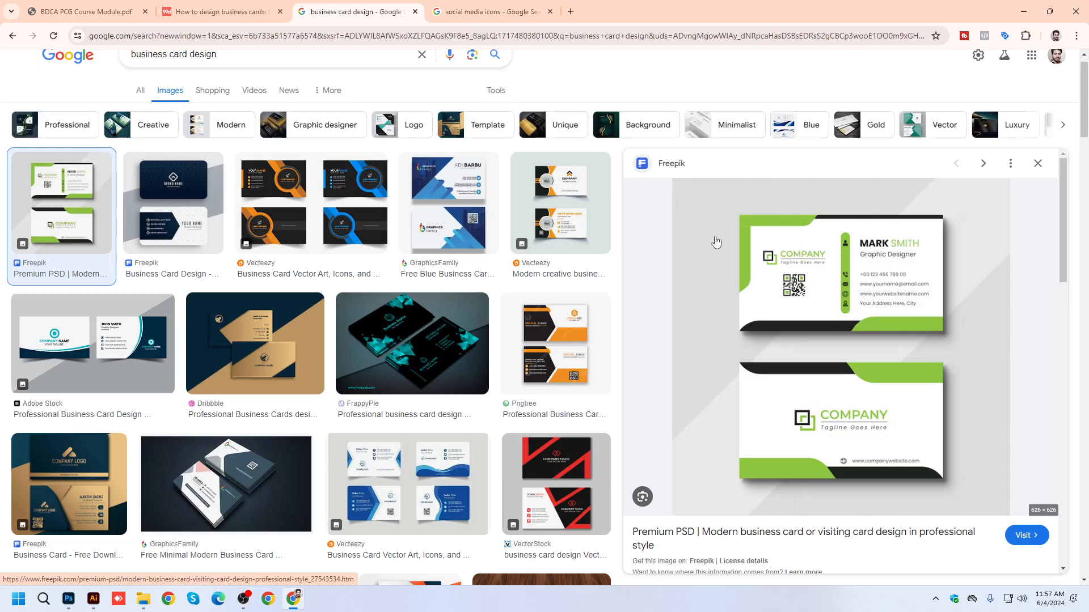
pyautogui.click(73, 479)
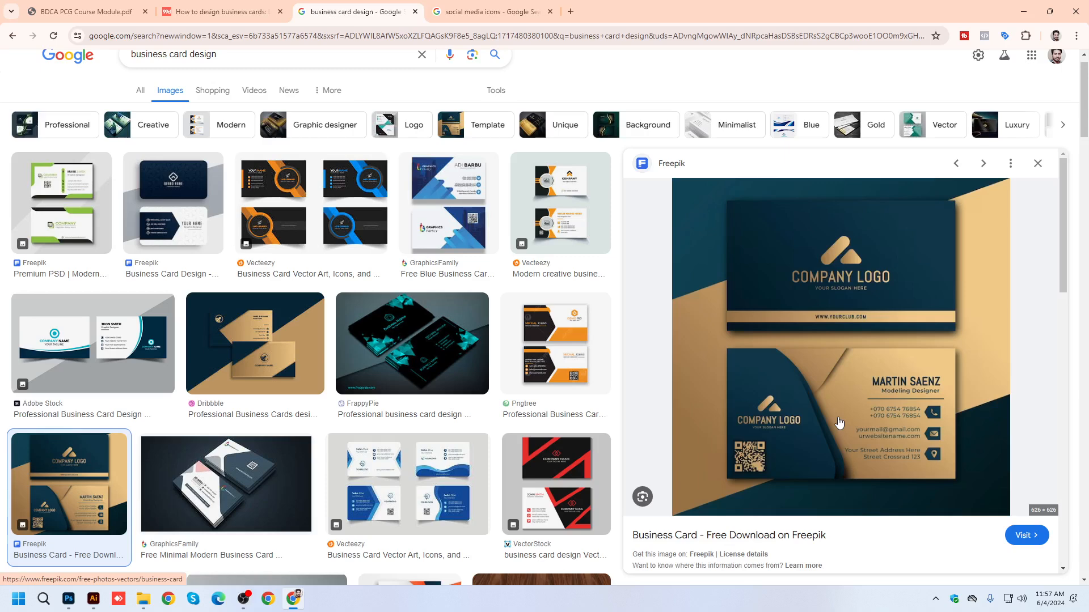
# Compare the green and navy-gold Freepik cards again, and preview the navy Freepik and teal-accented Adobe Stock designs.
pyautogui.scroll(1, 272, 272)
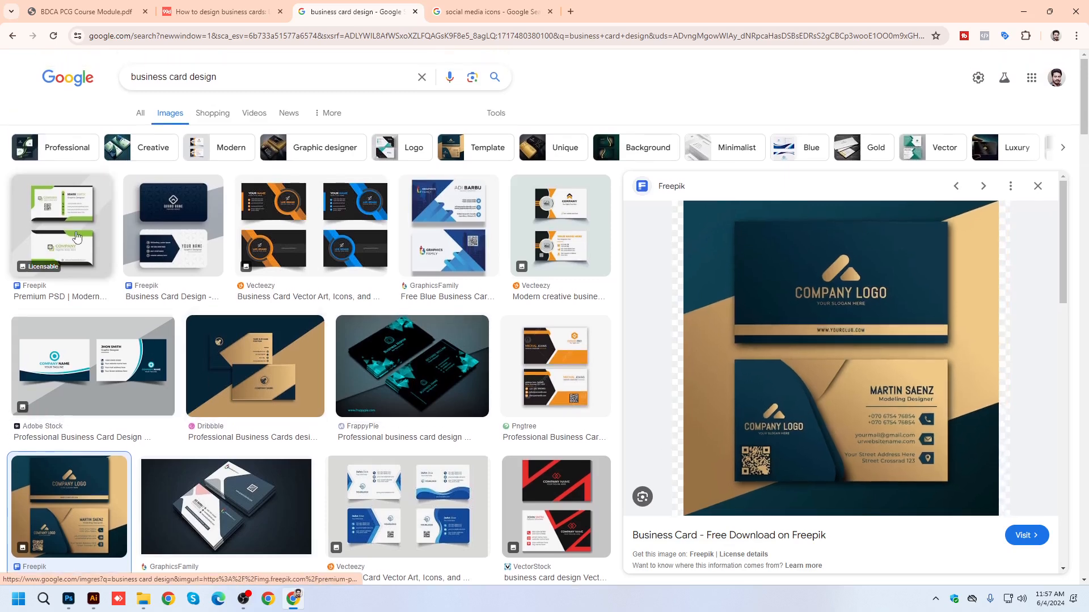
pyautogui.click(75, 235)
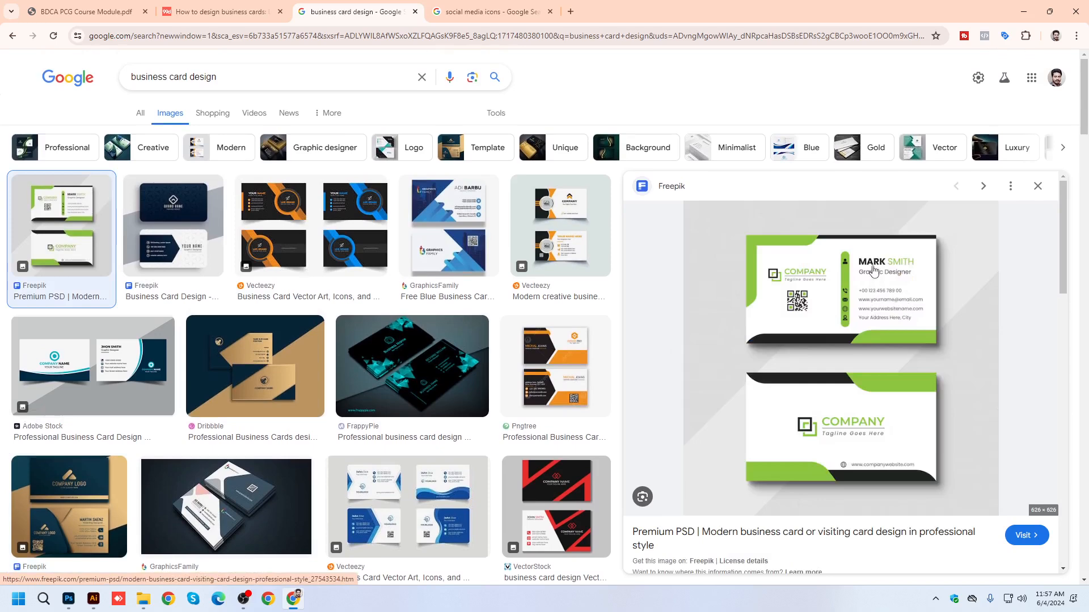
pyautogui.click(49, 512)
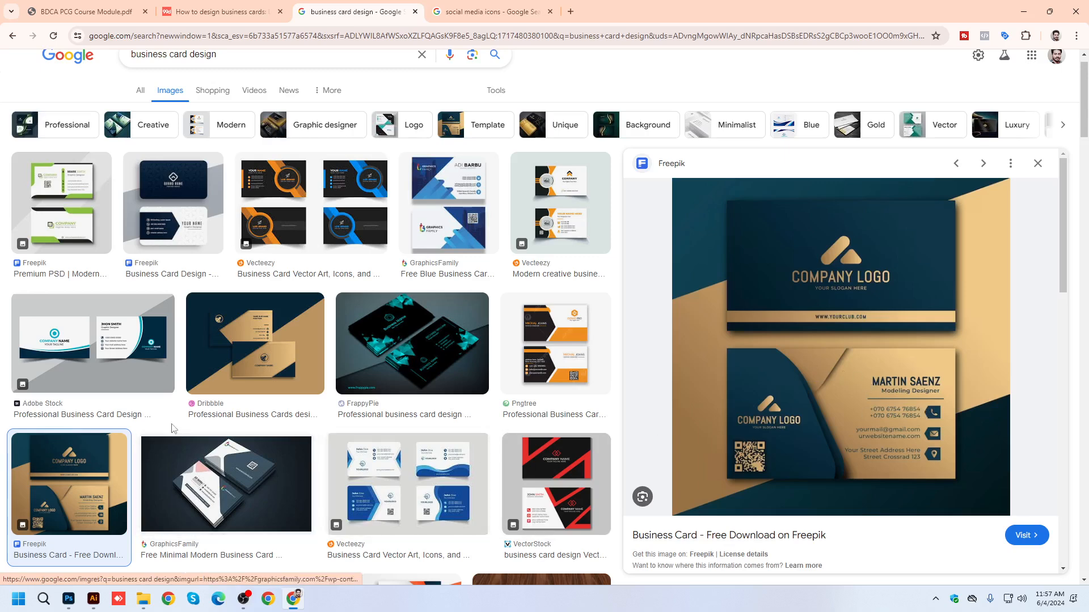
pyautogui.click(83, 198)
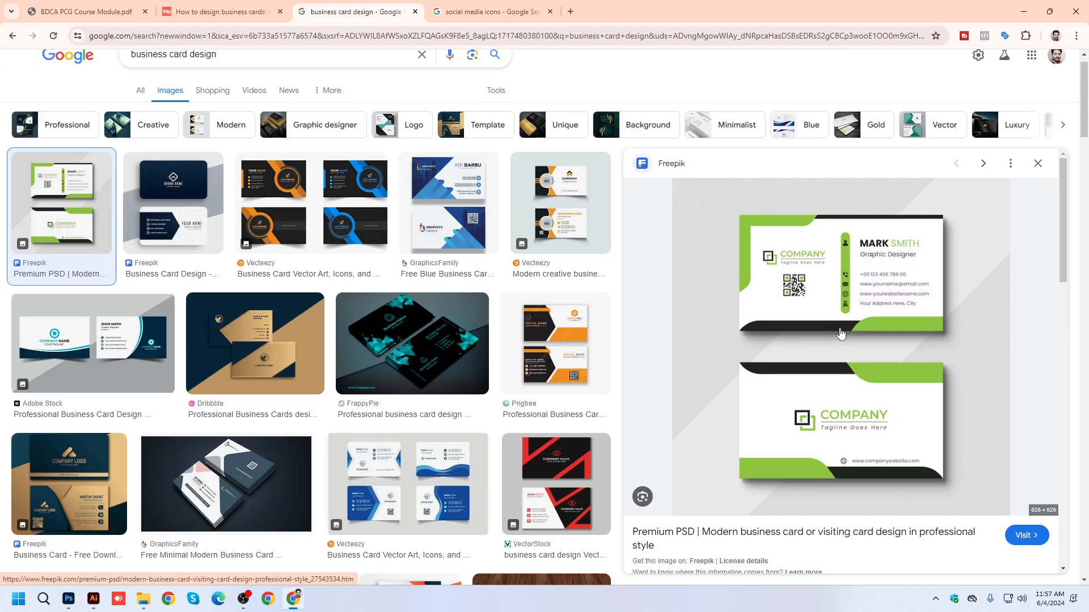
pyautogui.click(189, 192)
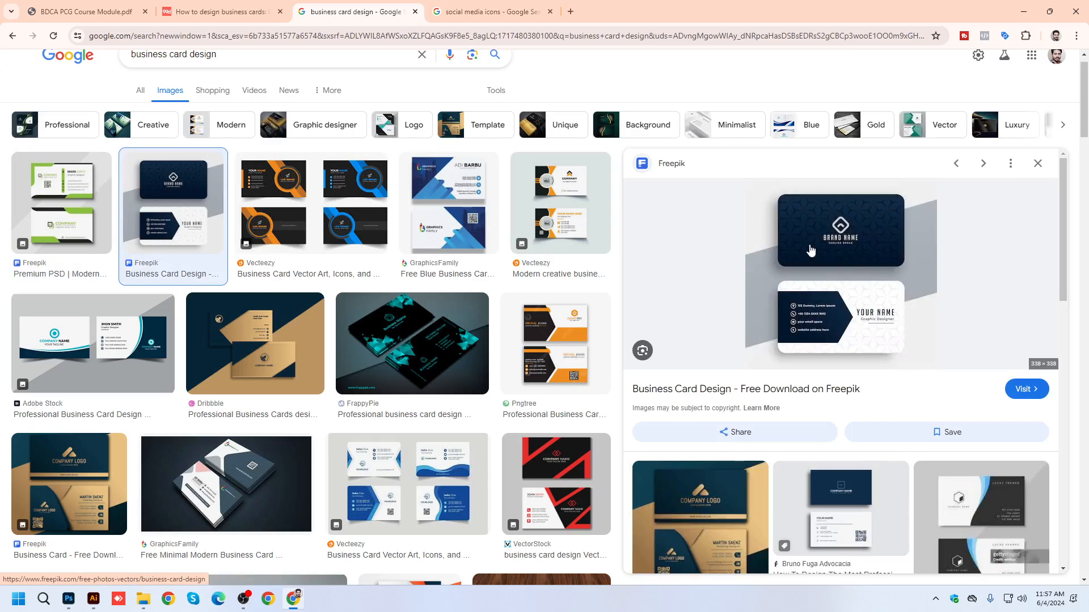
pyautogui.click(93, 342)
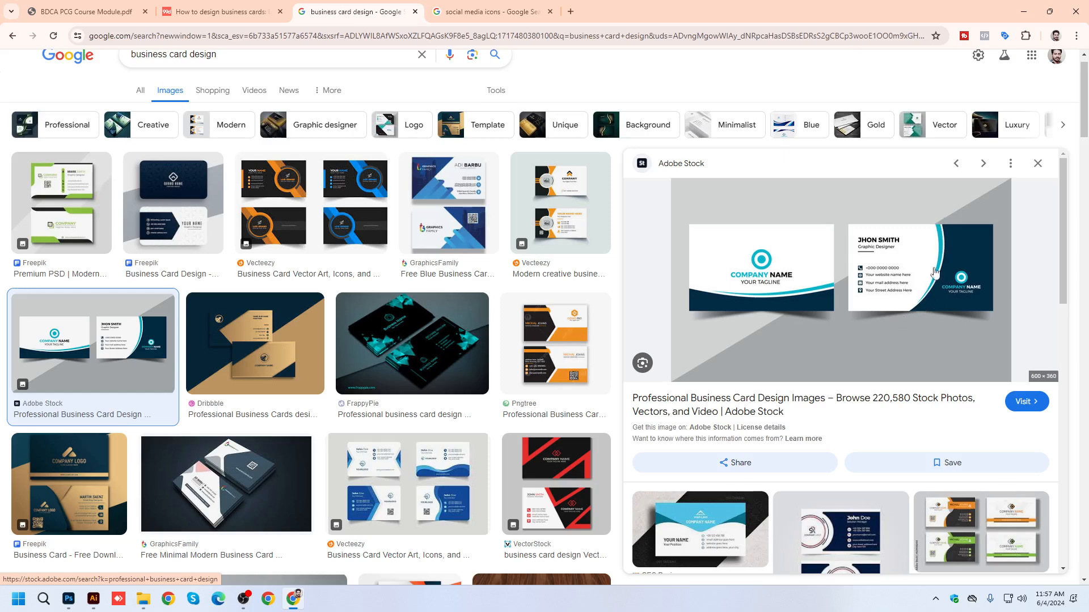
# Preview the black-and-teal FrappyPie card and the orange-and-navy VectorStock template among the image results.
pyautogui.scroll(-3, 422, 340)
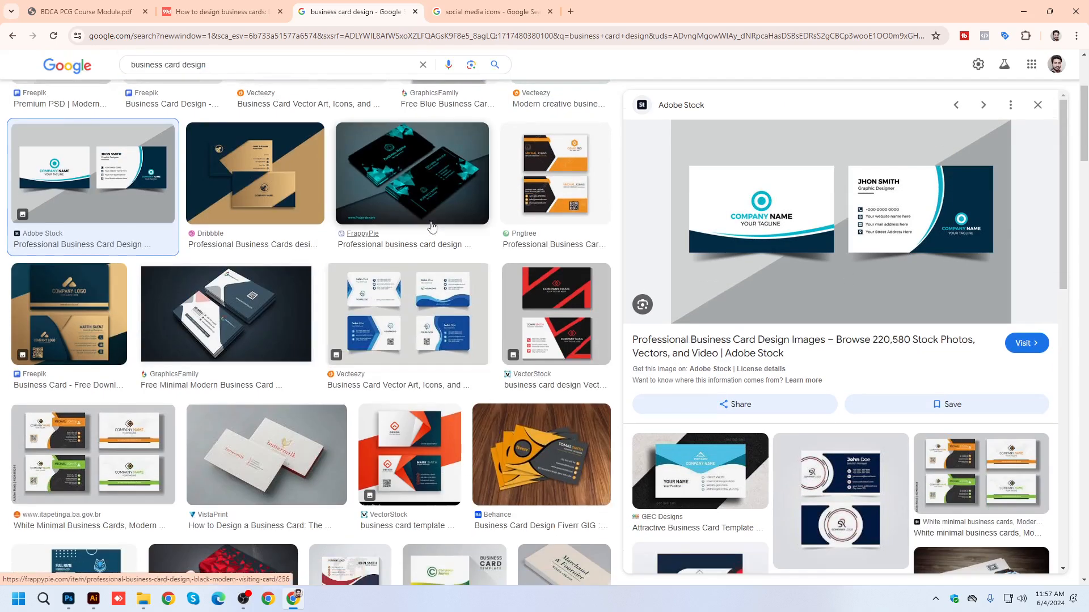
pyautogui.click(427, 175)
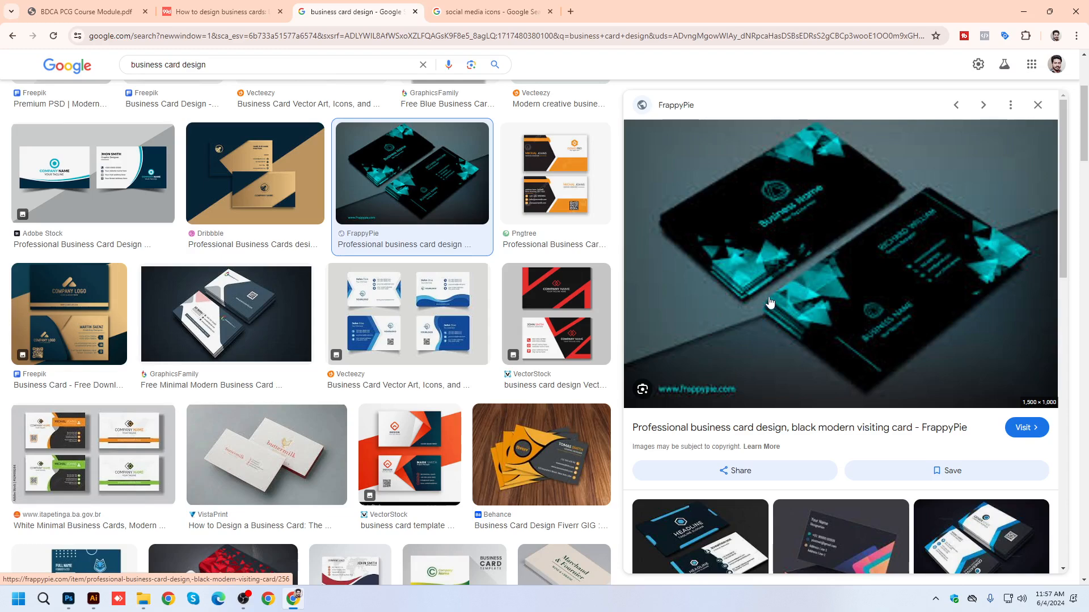
pyautogui.scroll(-1, 761, 311)
pyautogui.scroll(-5, 412, 196)
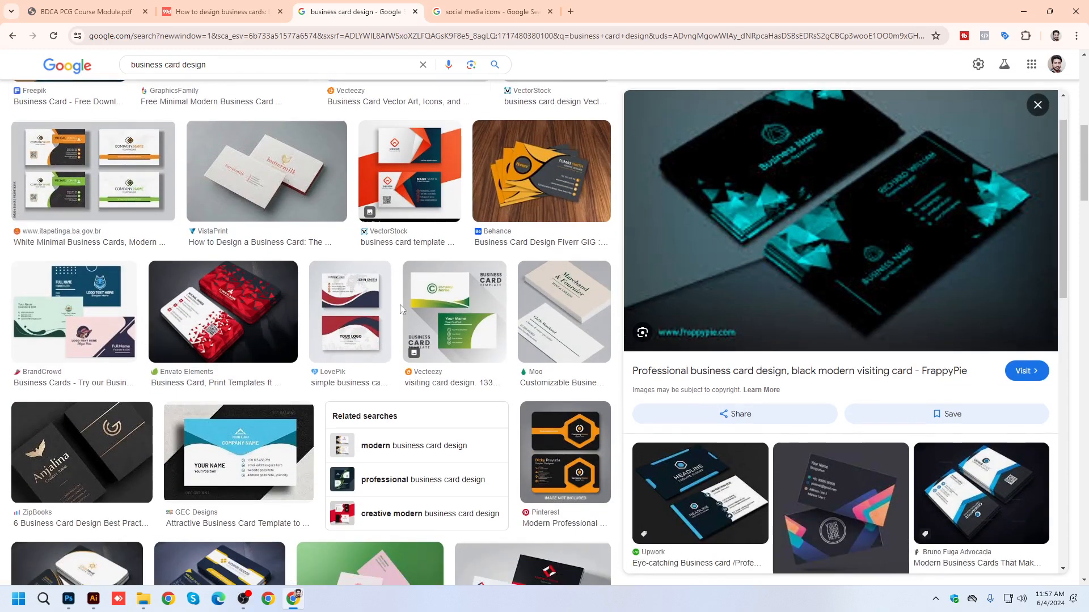
pyautogui.click(412, 196)
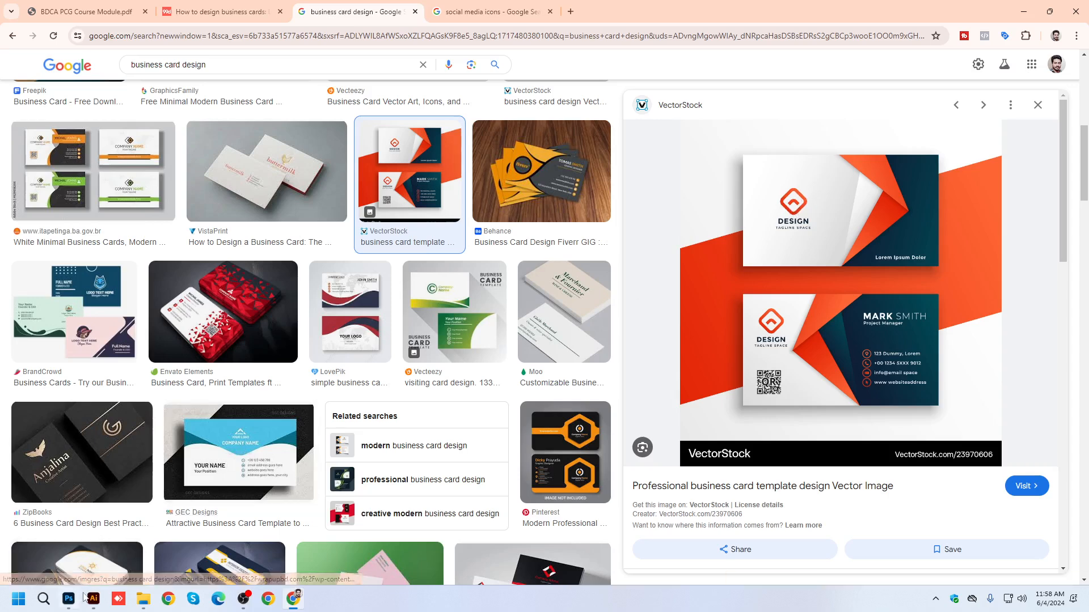
# Switch to File Explorer and open the Business Card Mockup folder inside BDCA Class File.
pyautogui.moveTo(156, 601)
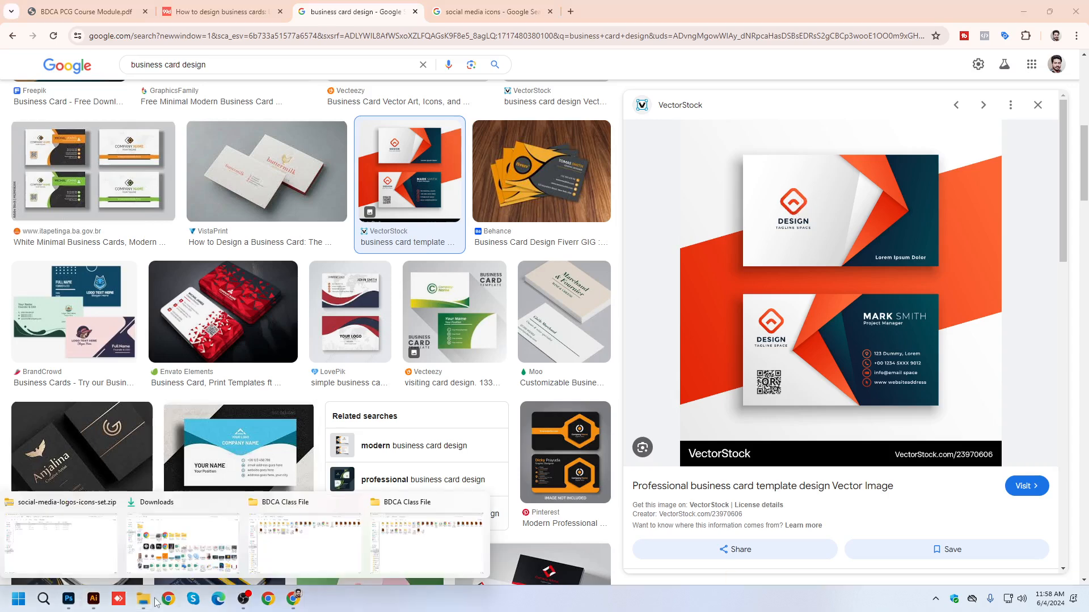
pyautogui.click(401, 541)
pyautogui.doubleClick(352, 116)
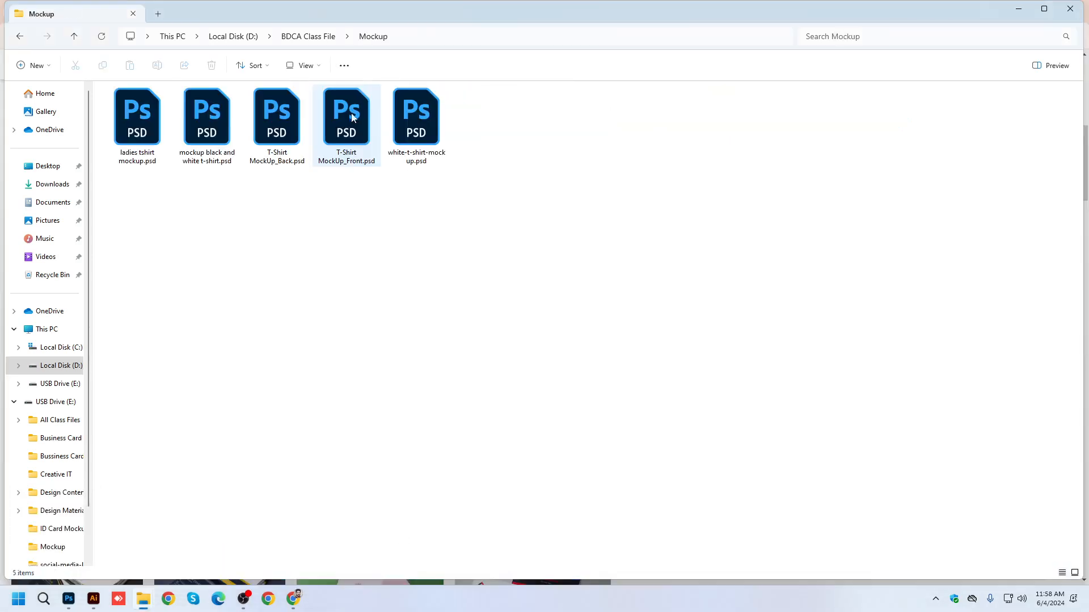
pyautogui.click(74, 37)
pyautogui.doubleClick(161, 115)
pyautogui.moveTo(501, 182); pyautogui.dragTo(176, 104)
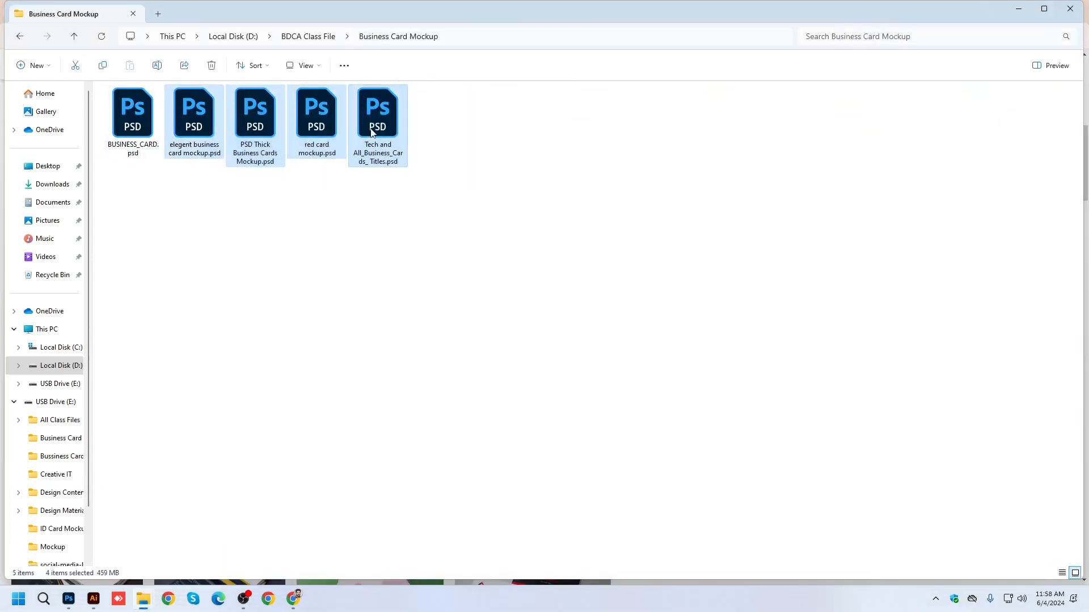
# Open Tech and All_Business_Cards_ Titles.psd in Photoshop, examine its card mockup layout, and close the file.
pyautogui.doubleClick(370, 128)
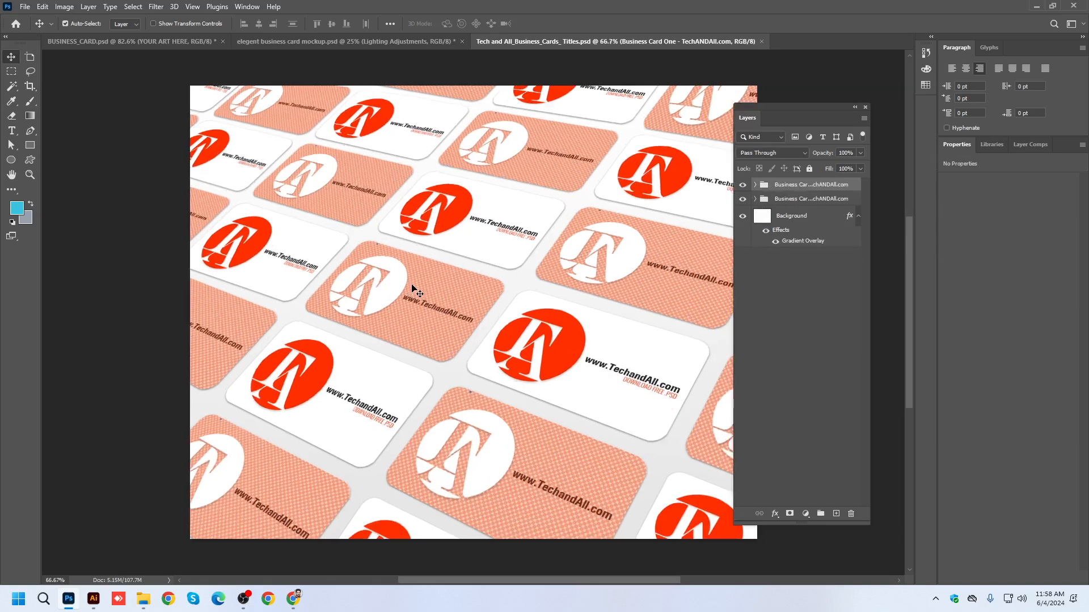
pyautogui.scroll(-1, 459, 280)
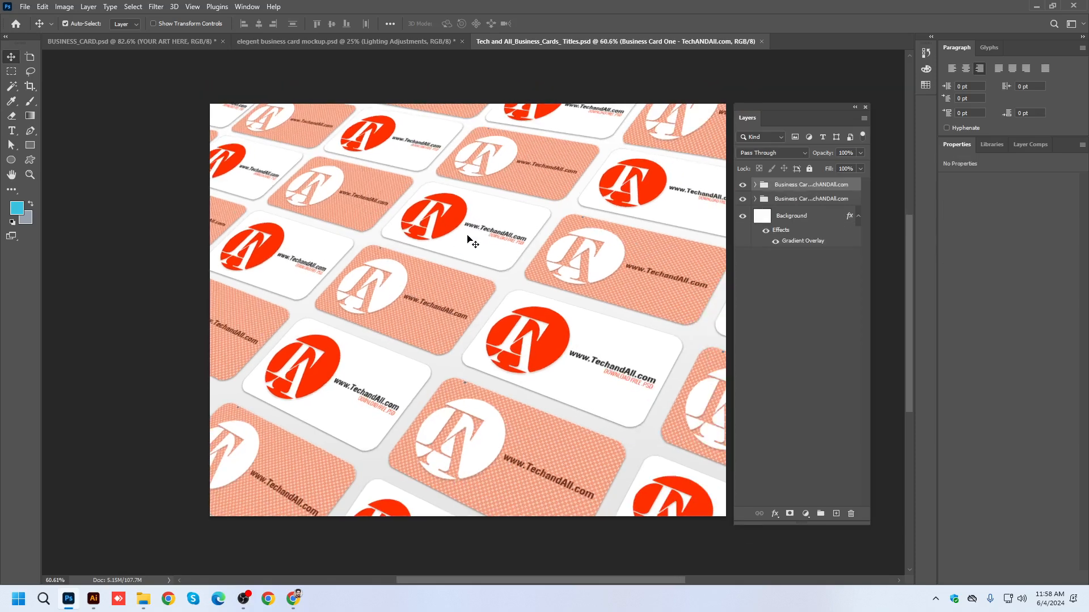
pyautogui.click(763, 41)
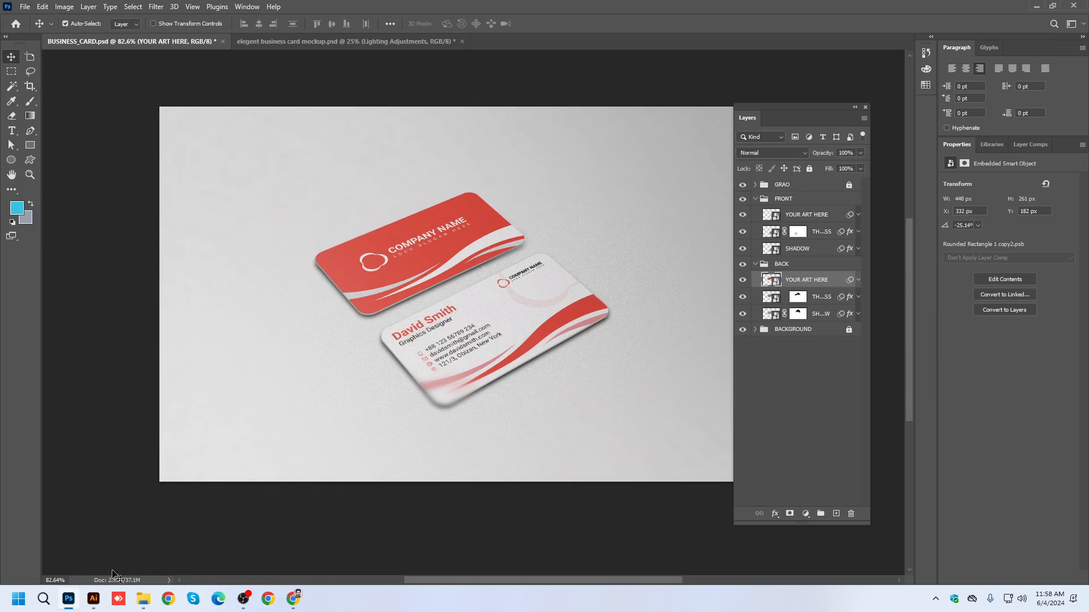
# Check the PSD files in the Business Card Mockup folder and minimize its window to return to Photoshop.
pyautogui.moveTo(144, 602)
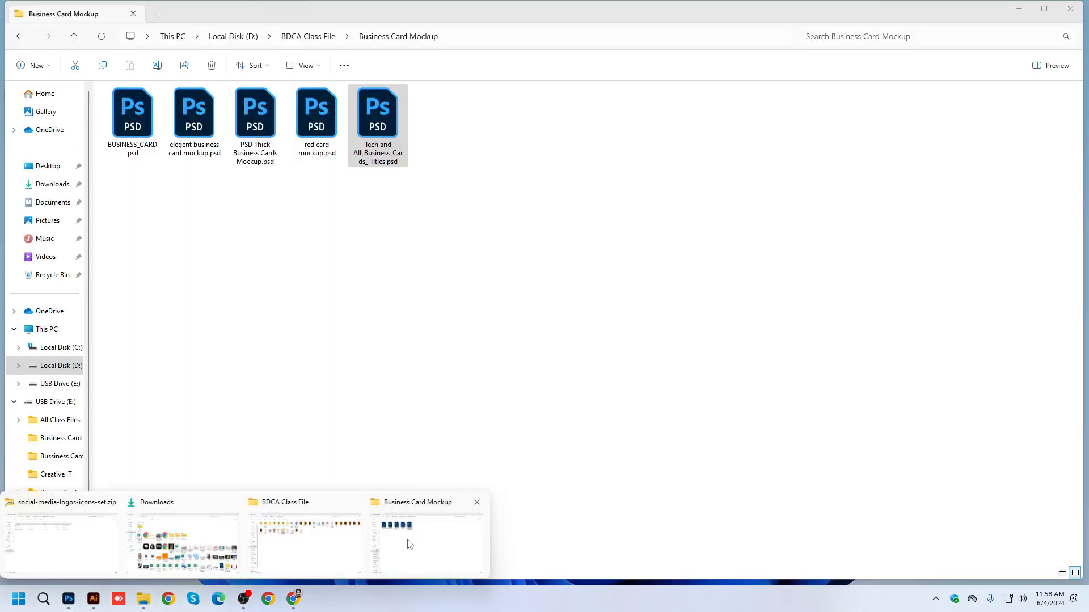
pyautogui.click(410, 545)
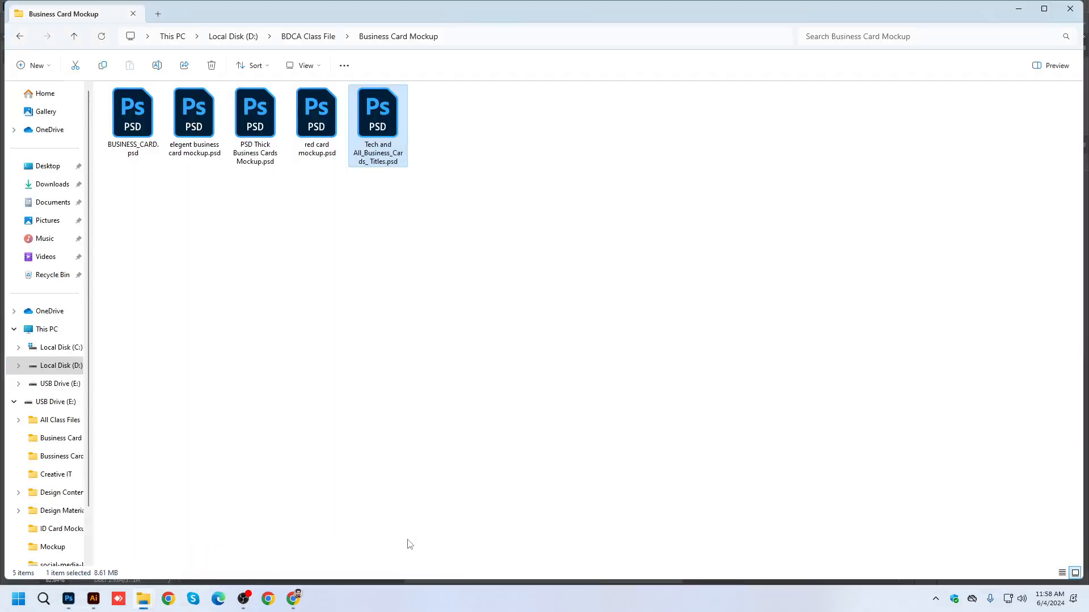
pyautogui.click(1014, 11)
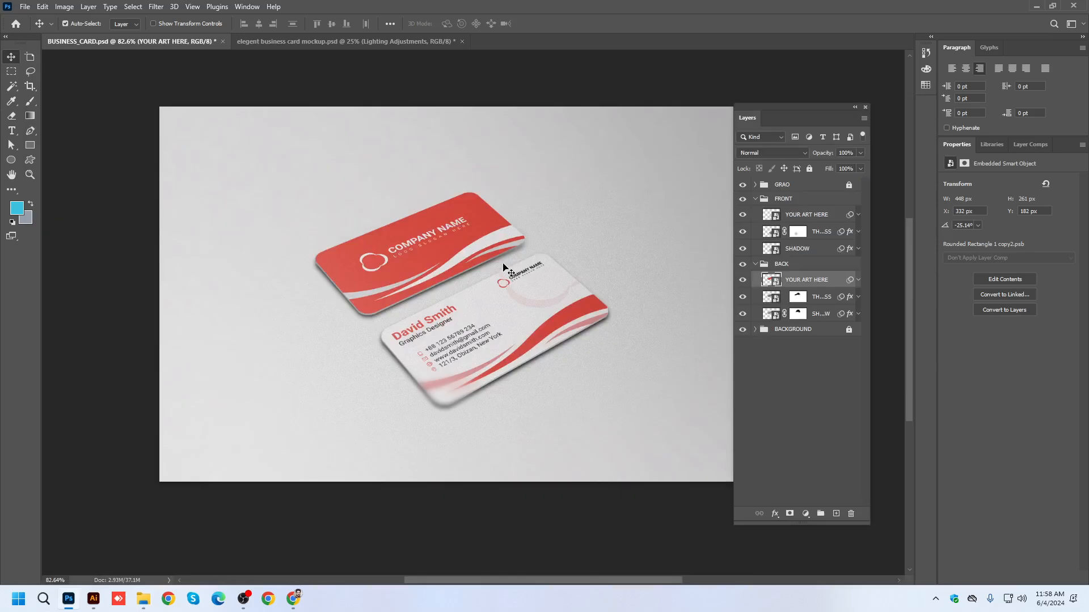
# Collapse the FRONT and BACK layer groups in BUSINESS_CARD.psd and look inside the GRAO, BACK and BACKGROUND groups.
pyautogui.scroll(1, 444, 239)
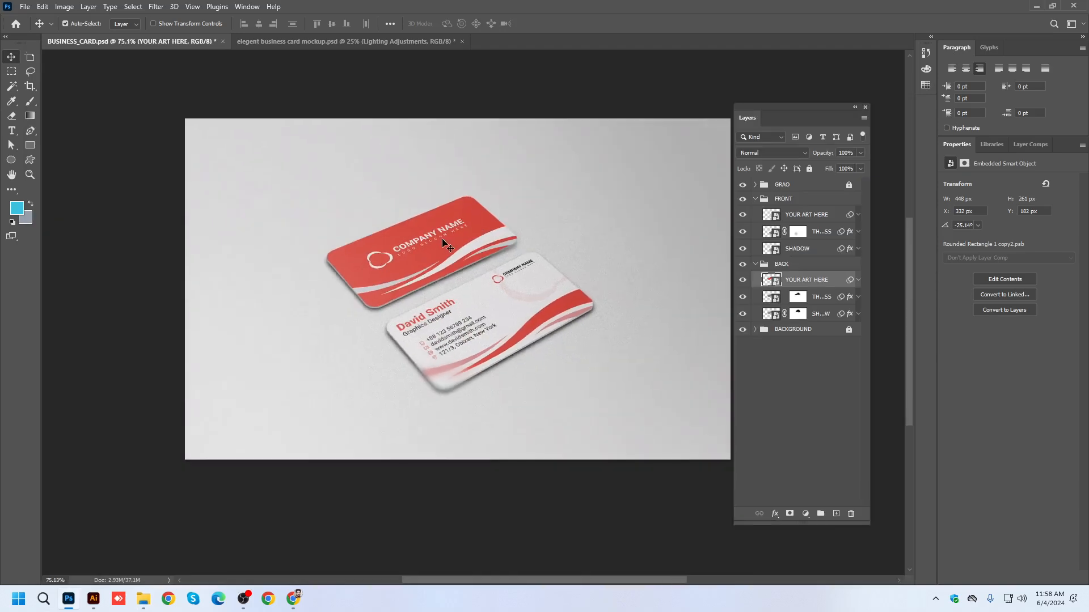
pyautogui.click(759, 200)
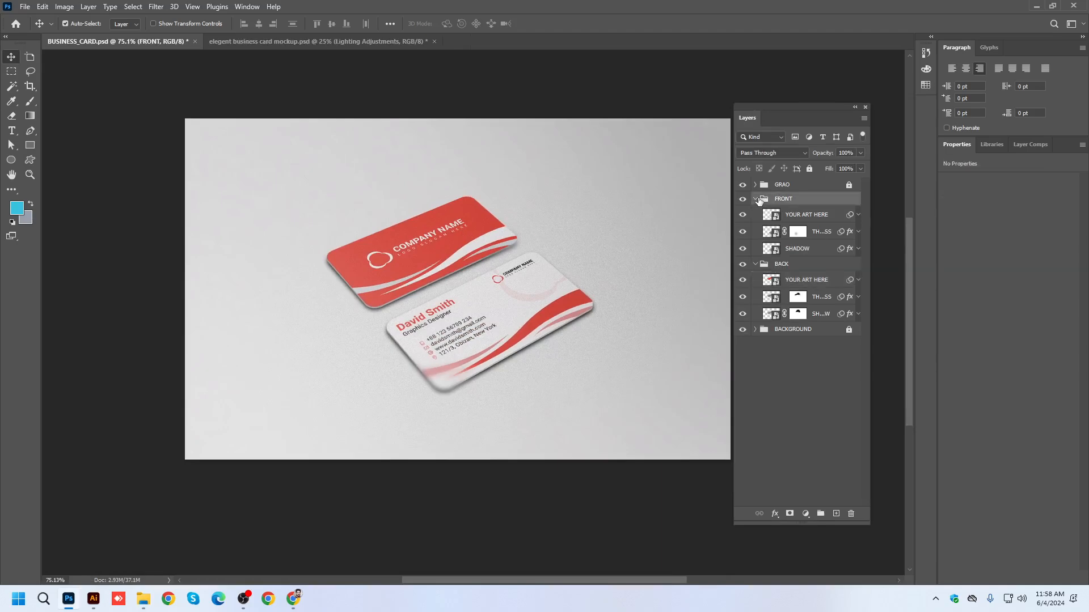
pyautogui.click(755, 264)
pyautogui.click(756, 199)
pyautogui.click(754, 185)
pyautogui.click(755, 185)
pyautogui.click(755, 213)
pyautogui.click(754, 213)
pyautogui.click(754, 227)
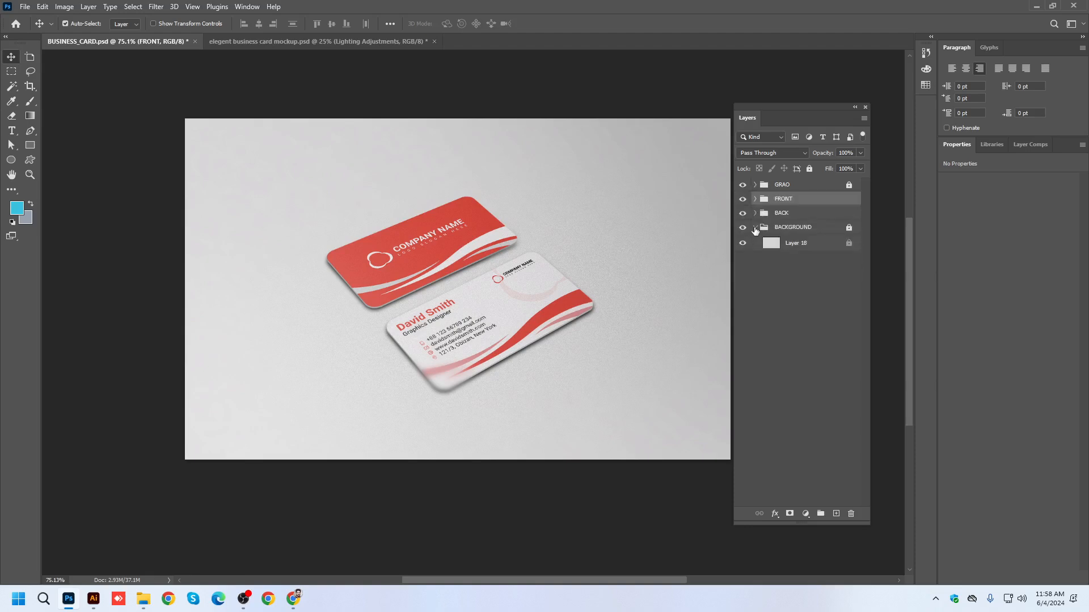
# Examine the effects and smart filters on the FRONT group's thickness and shadow layers, and collapse the FRONT and BACKGROUND groups.
pyautogui.click(754, 199)
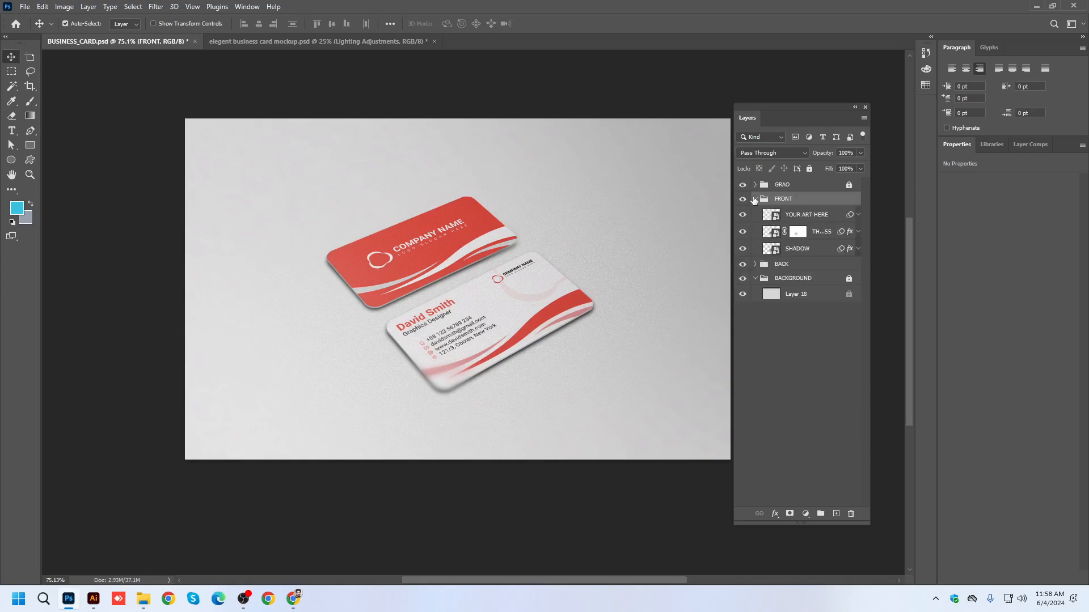
pyautogui.click(859, 231)
pyautogui.click(857, 310)
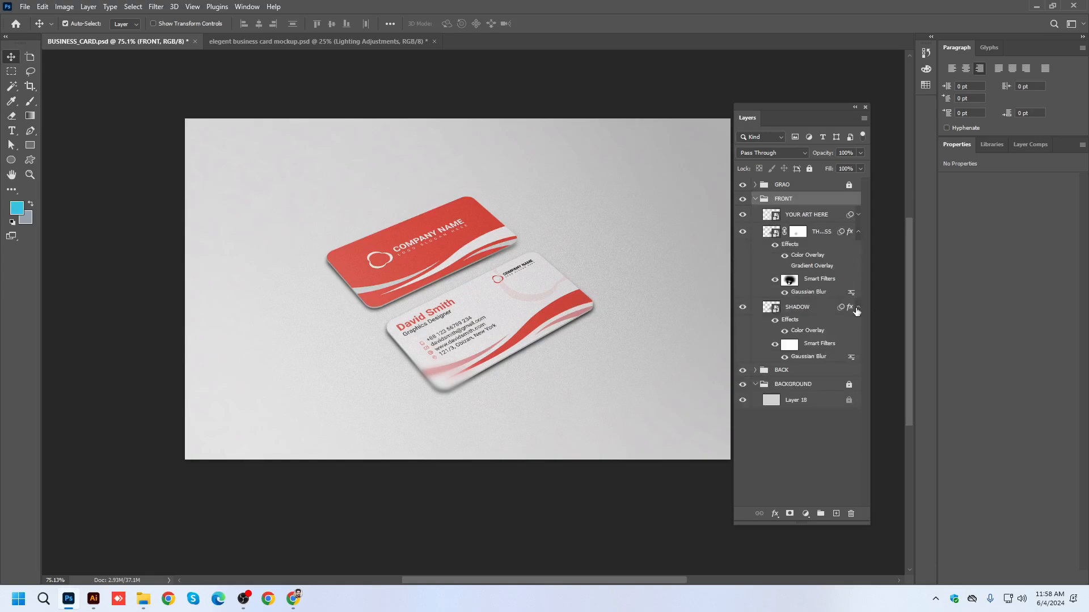
pyautogui.click(755, 199)
pyautogui.click(755, 227)
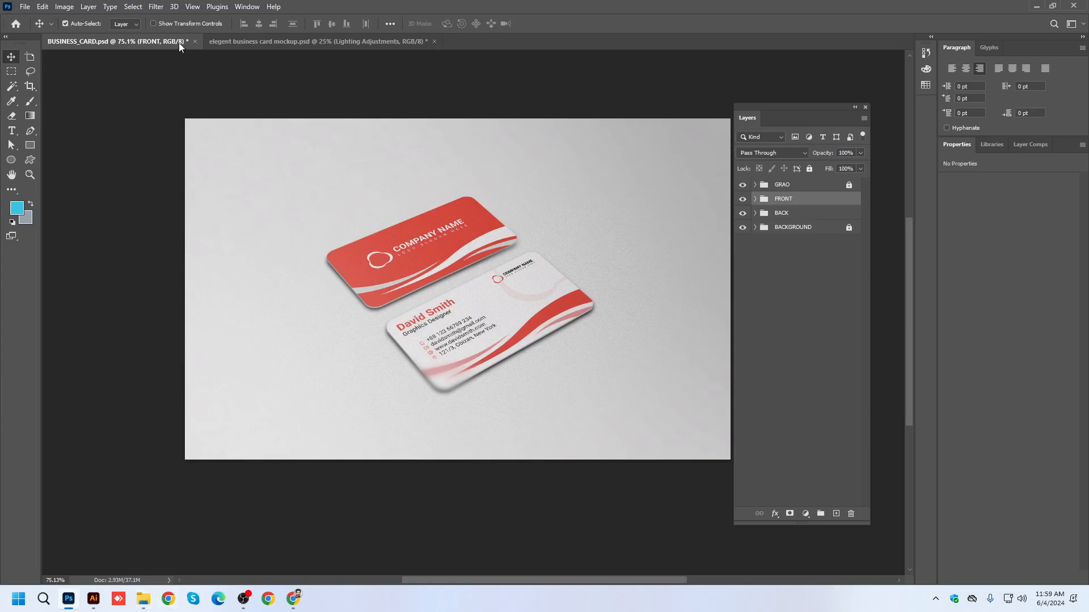
# Close BUSINESS_CARD.psd and elegent business card mockup.psd without saving, and minimize Photoshop to return to Illustrator.
pyautogui.click(195, 41)
pyautogui.click(535, 224)
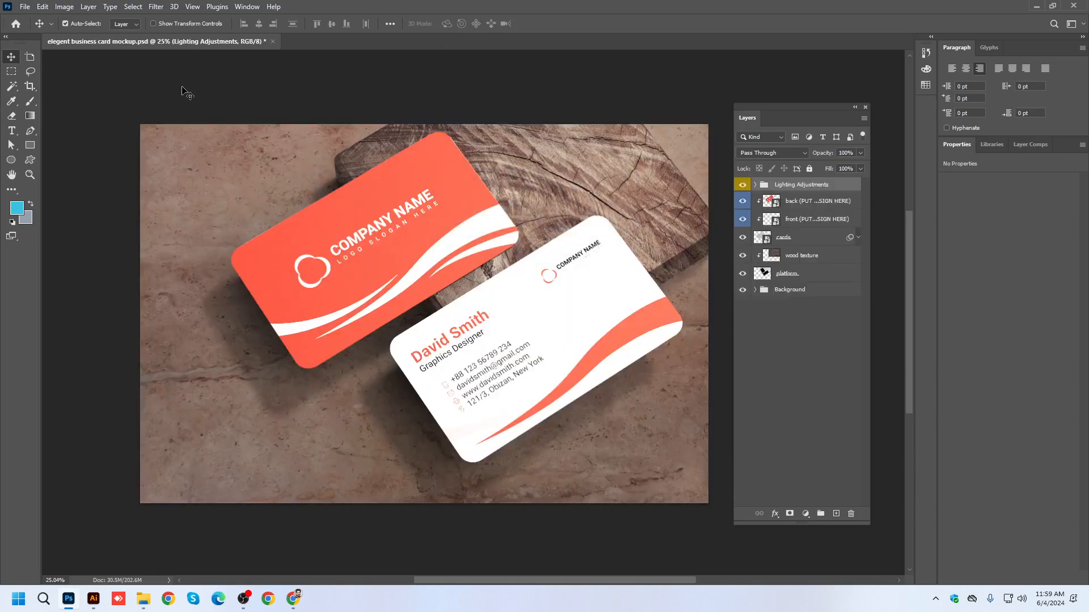
pyautogui.click(272, 41)
pyautogui.click(537, 224)
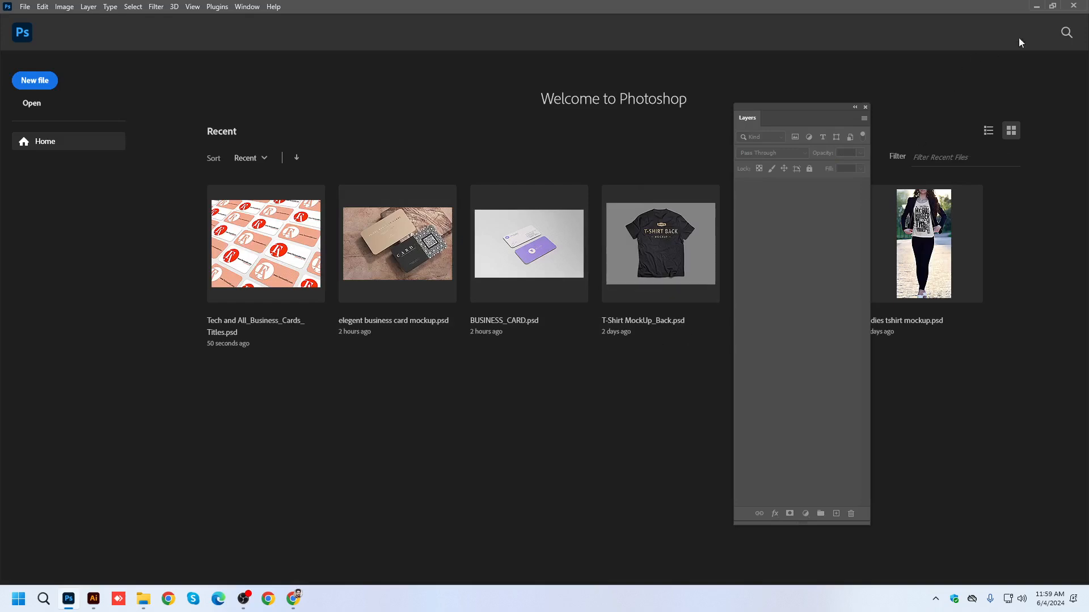
pyautogui.click(1036, 5)
pyautogui.click(1036, 8)
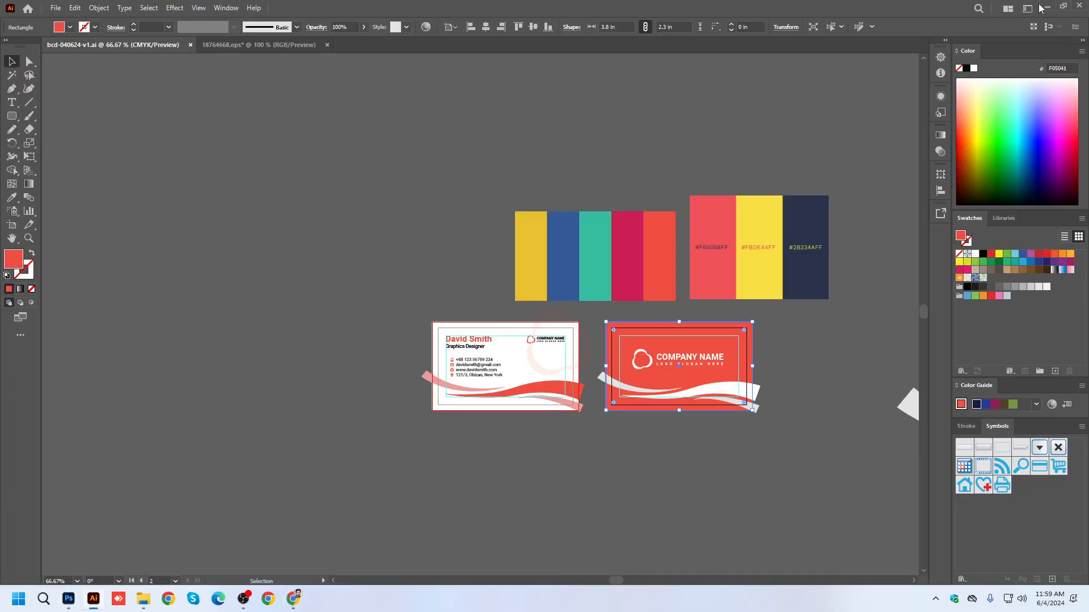
# Deselect the red card's rectangle, review the white contact side of the business card up close, and minimize Illustrator.
pyautogui.click(773, 310)
pyautogui.scroll(2, 493, 364)
pyautogui.scroll(-1, 493, 365)
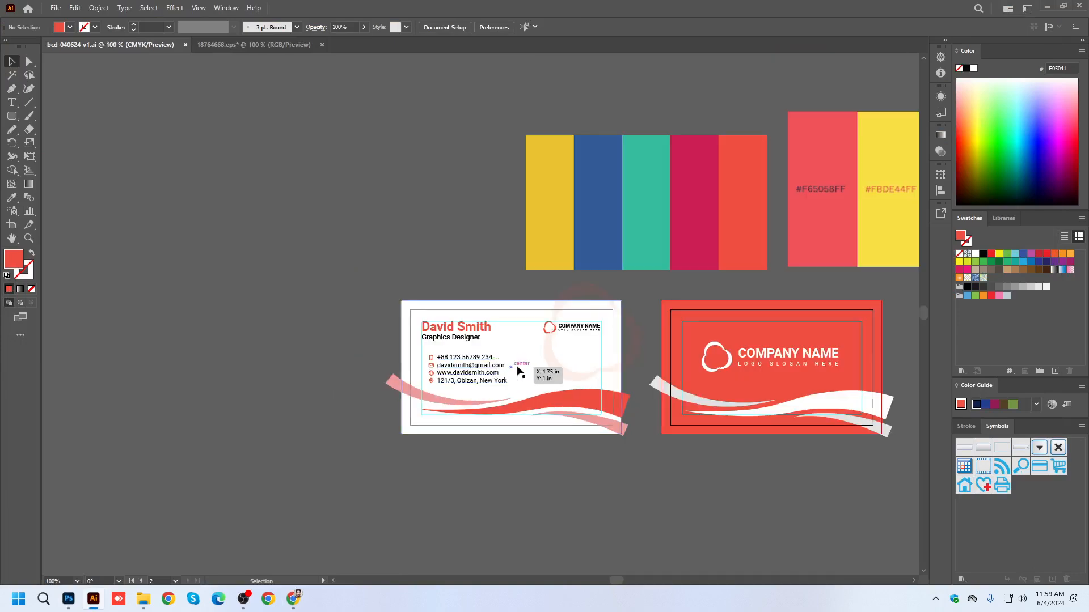
pyautogui.scroll(3, 519, 369)
pyautogui.moveTo(879, 267); pyautogui.dragTo(876, 210)
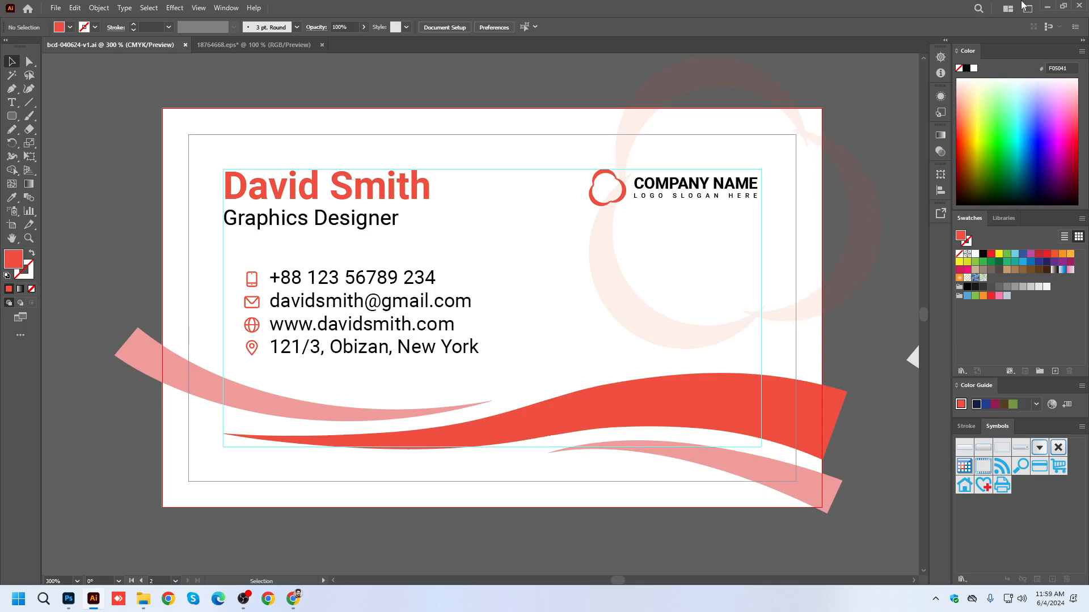
pyautogui.click(1047, 6)
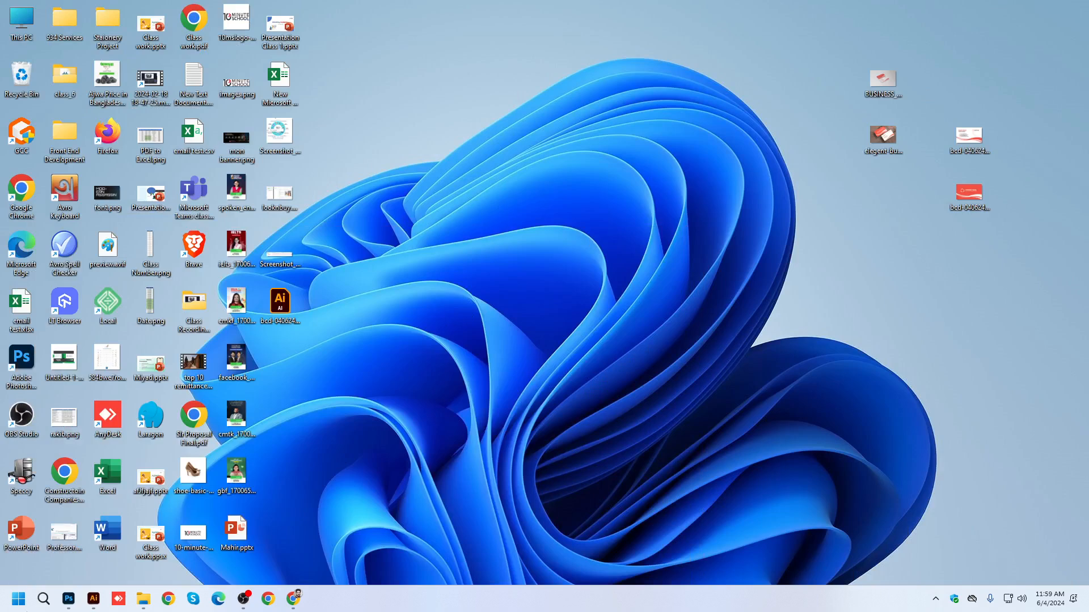
# Switch to Chrome, close the business card design results, and search Google Images for "id card size".
pyautogui.click(293, 598)
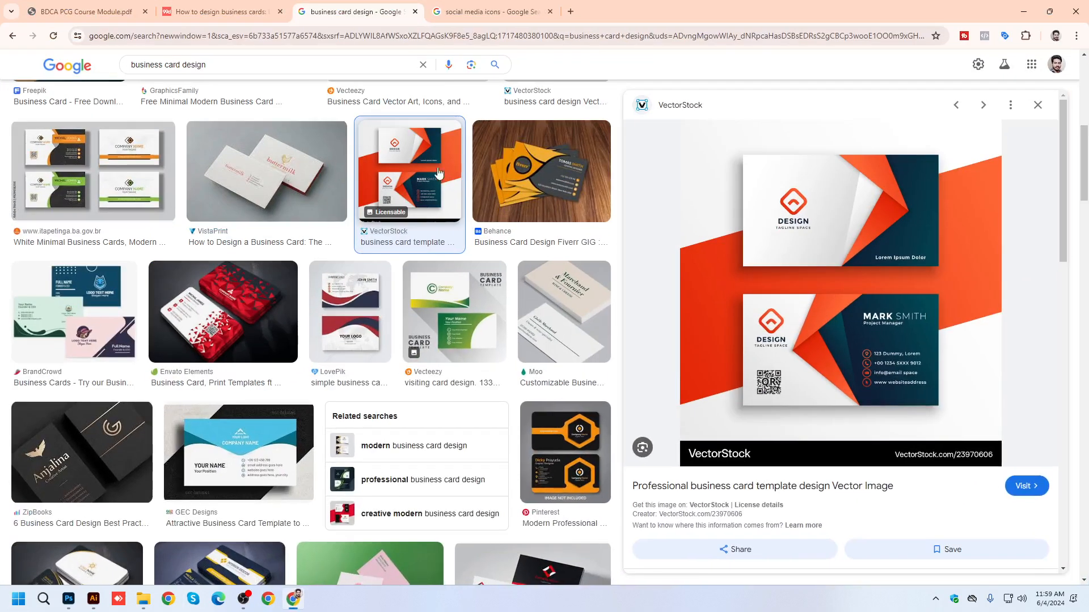
pyautogui.click(415, 12)
pyautogui.moveTo(204, 65); pyautogui.dragTo(2, 73)
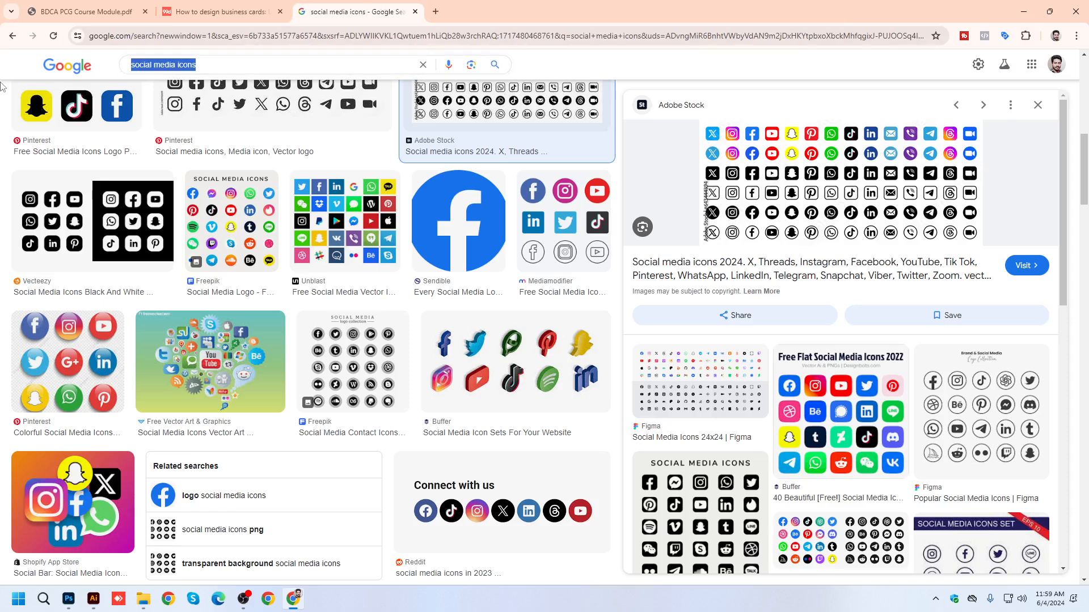
pyautogui.write('Id Card si')
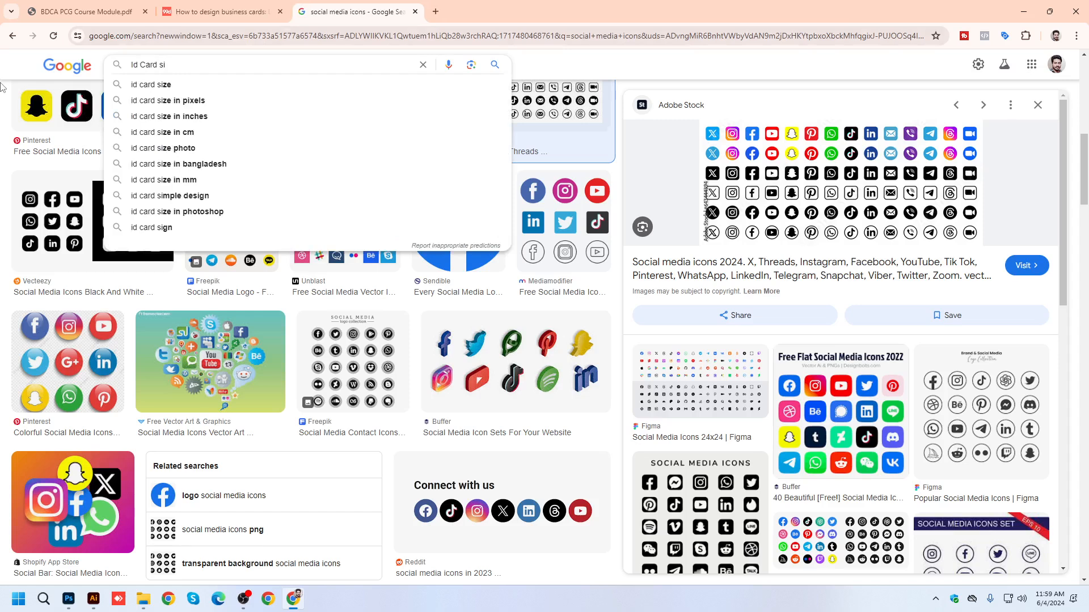
pyautogui.write('se')
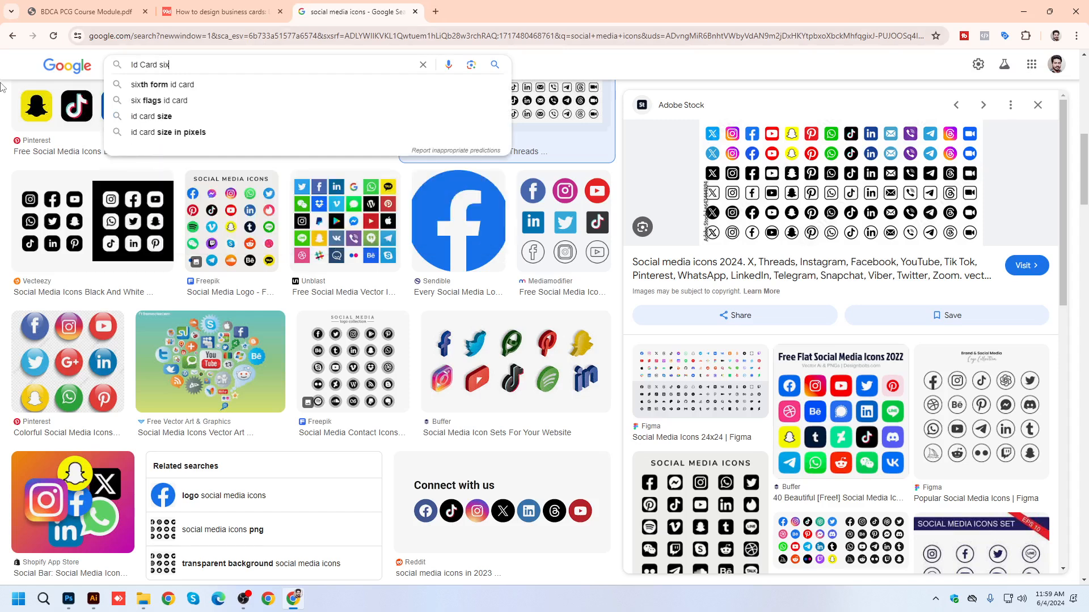
pyautogui.press('Down')
pyautogui.press('Return')
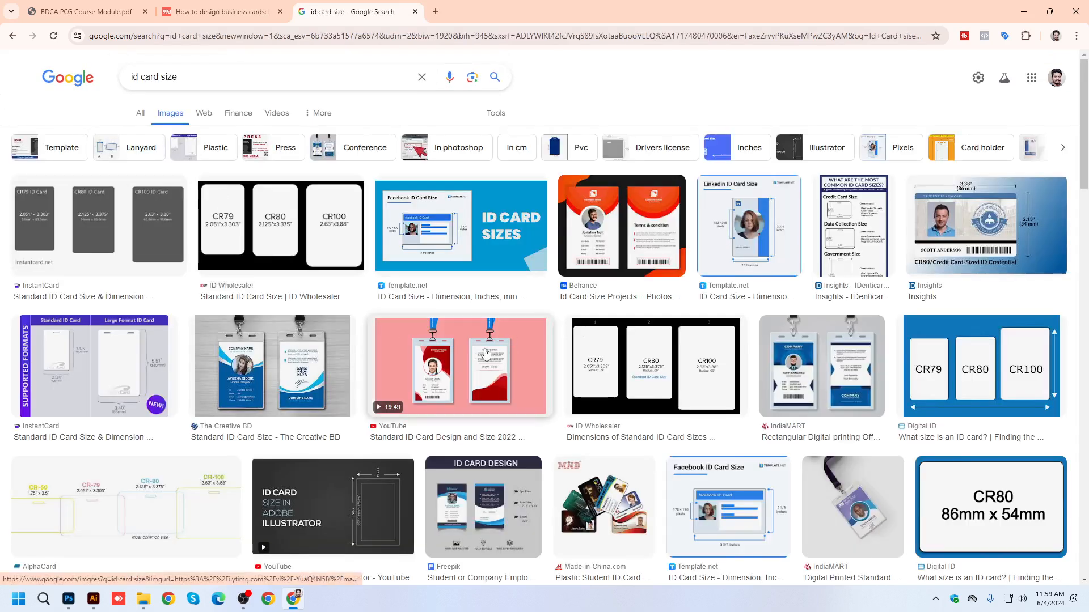
# Preview the Template.net Facebook and LinkedIn ID card size images and the ID Wholesaler CR79, CR80 and CR100 size chart.
pyautogui.scroll(-3, 486, 354)
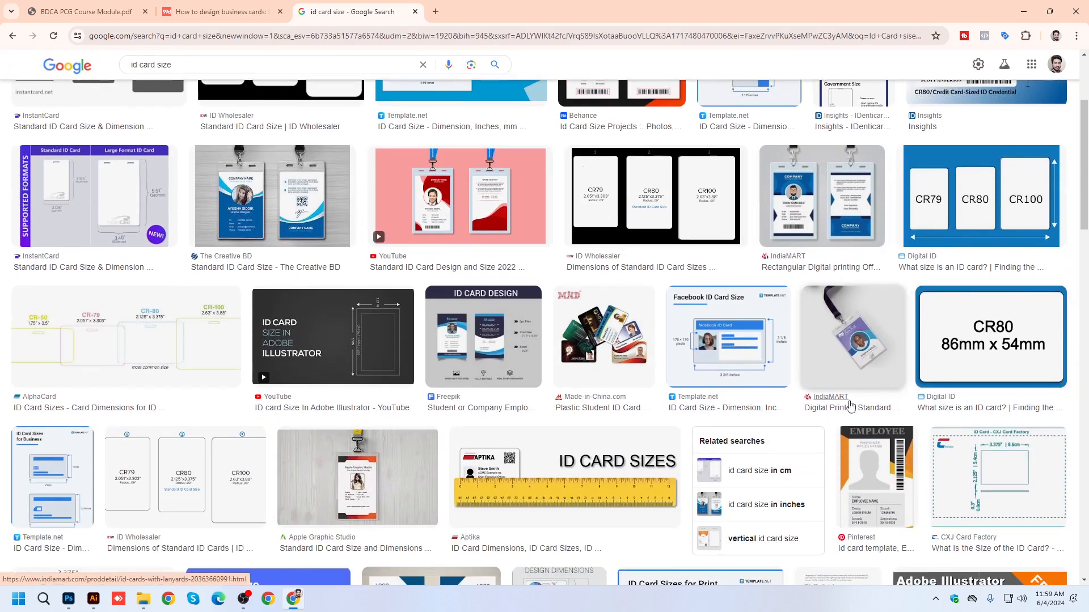
pyautogui.click(724, 353)
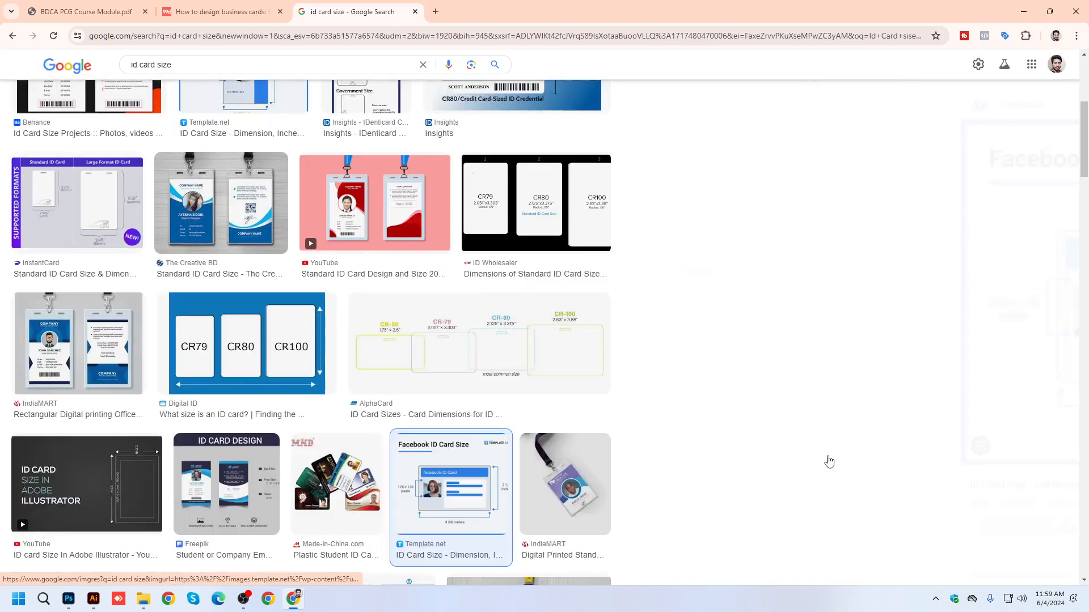
pyautogui.scroll(4, 567, 431)
pyautogui.click(244, 290)
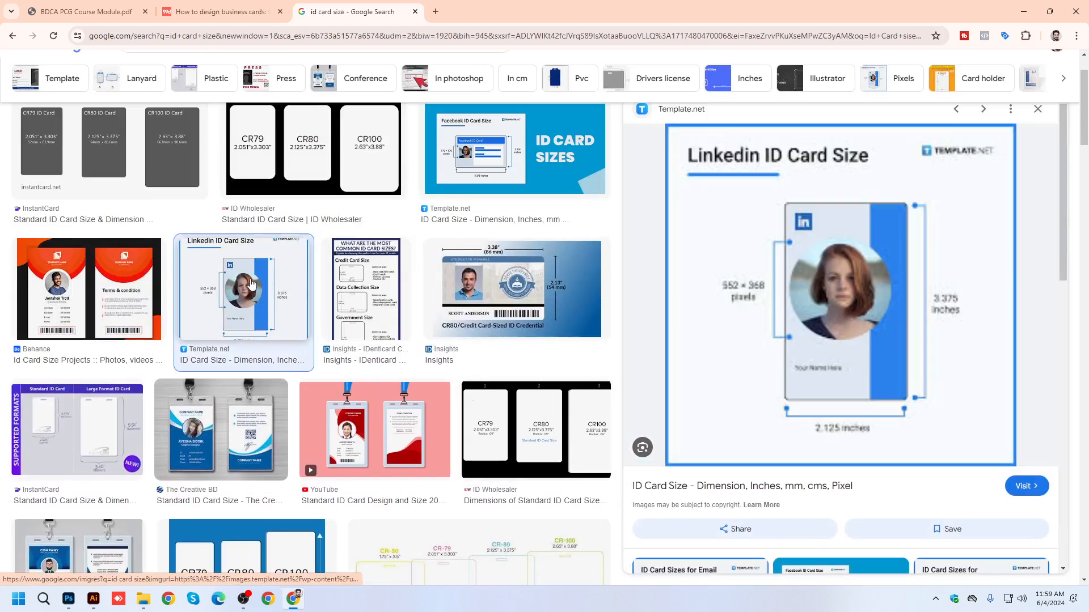
pyautogui.scroll(2, 251, 283)
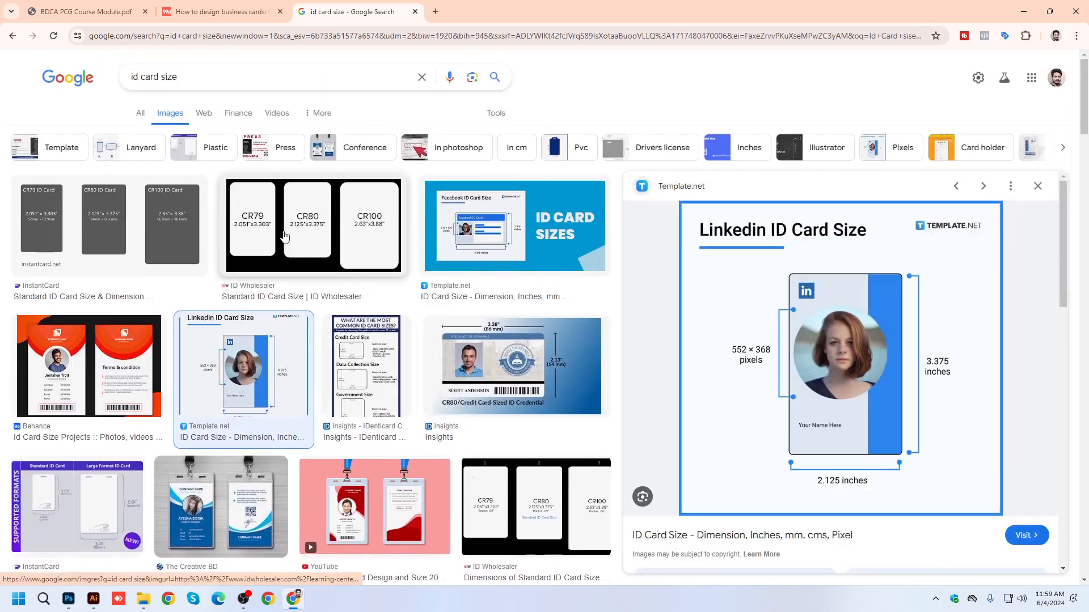
pyautogui.click(284, 237)
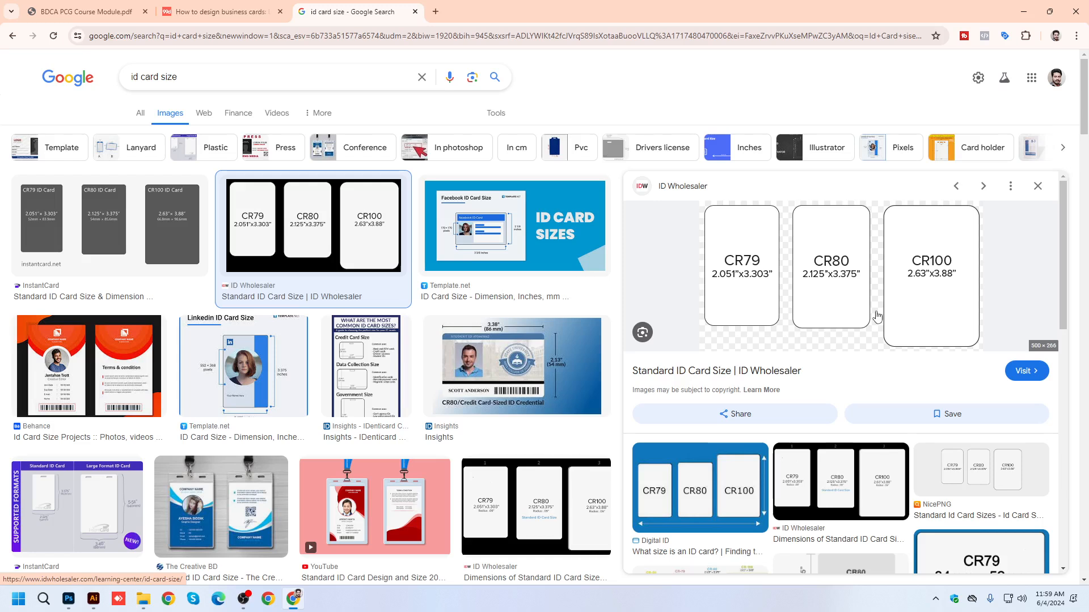
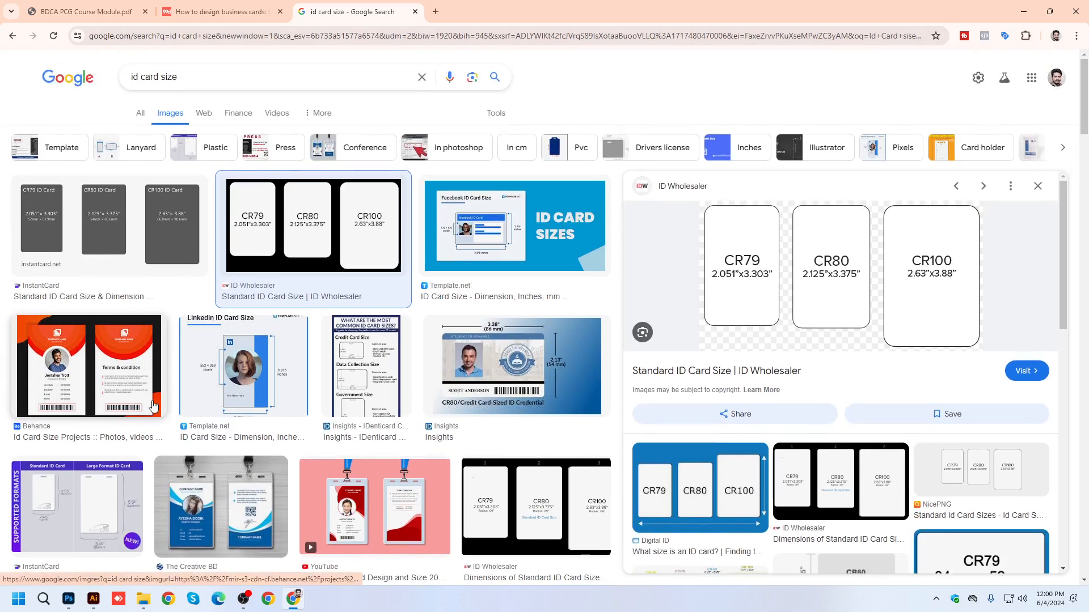
# Look up the standard ID card dimensions in inches in the web search results.
pyautogui.click(140, 112)
pyautogui.moveTo(131, 199); pyautogui.dragTo(297, 198)
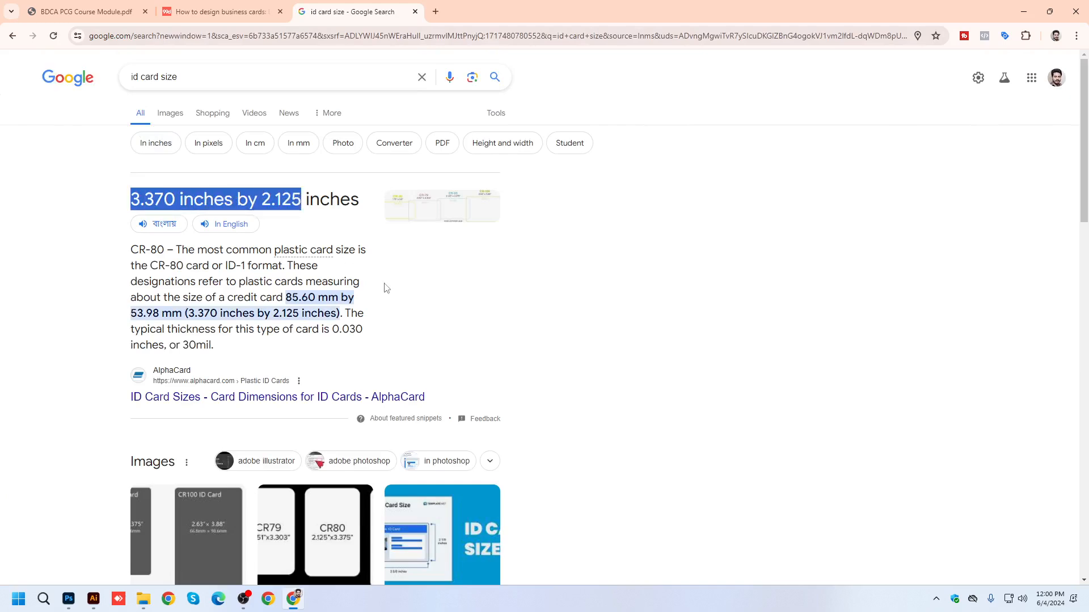
pyautogui.click(271, 206)
pyautogui.moveTo(129, 203); pyautogui.dragTo(165, 198)
pyautogui.moveTo(262, 200); pyautogui.dragTo(296, 200)
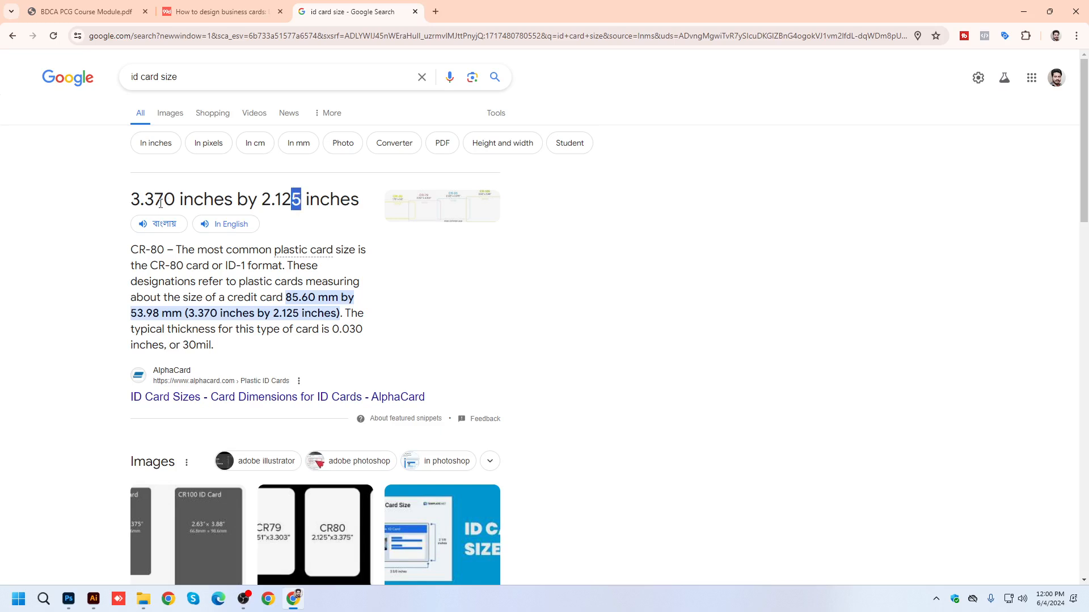
pyautogui.moveTo(128, 205); pyautogui.dragTo(169, 200)
pyautogui.moveTo(262, 200); pyautogui.dragTo(290, 200)
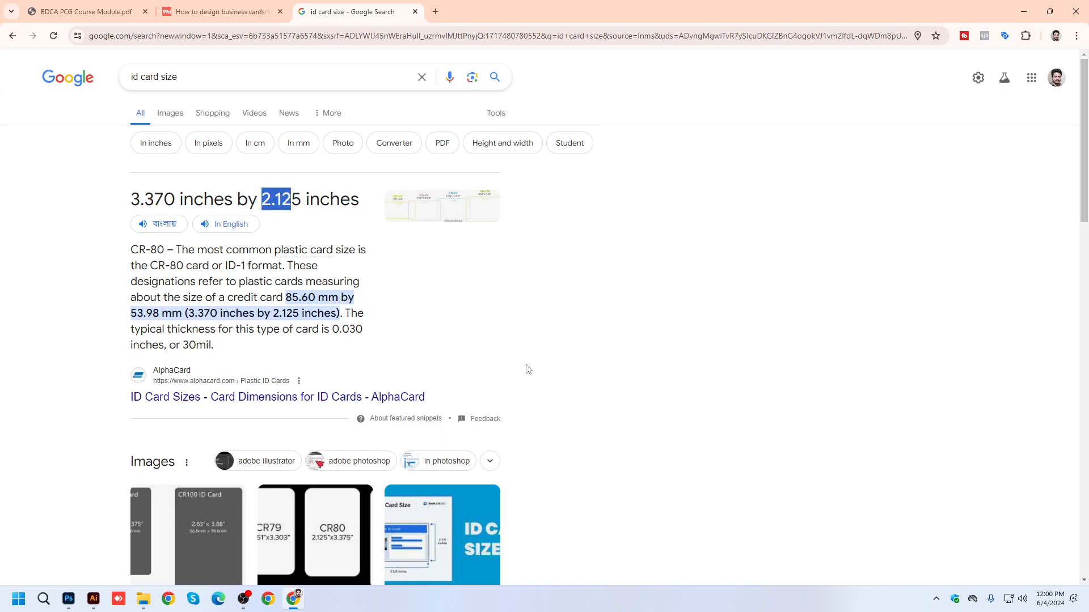
# Switch to Illustrator and create a portrait document, 2.13 in wide by 3.37 in high, with 2 artboards.
pyautogui.click(94, 598)
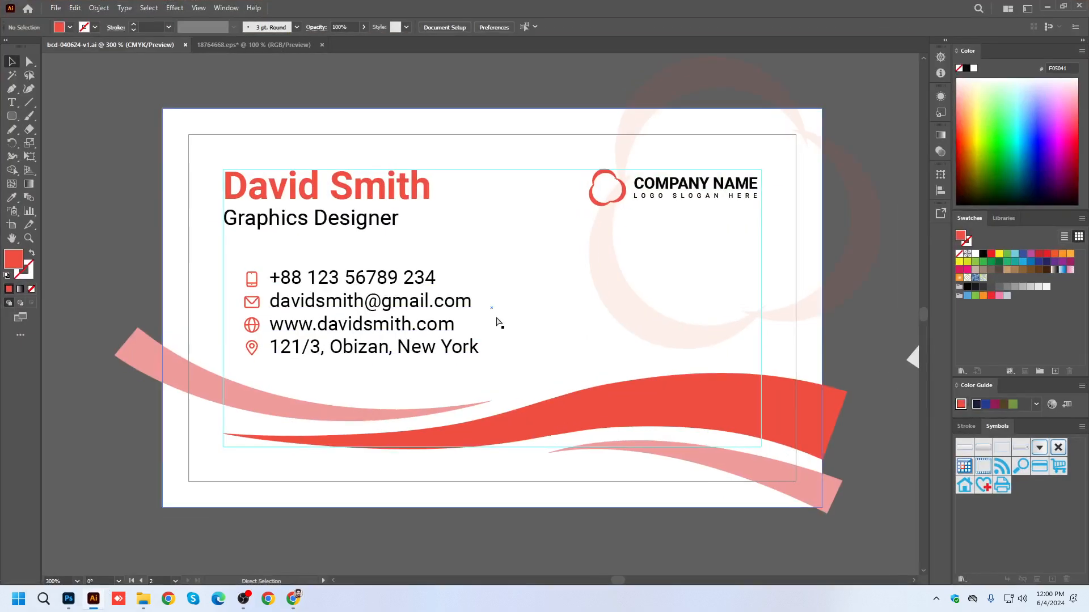
pyautogui.hotkey('ctrl', 'n')
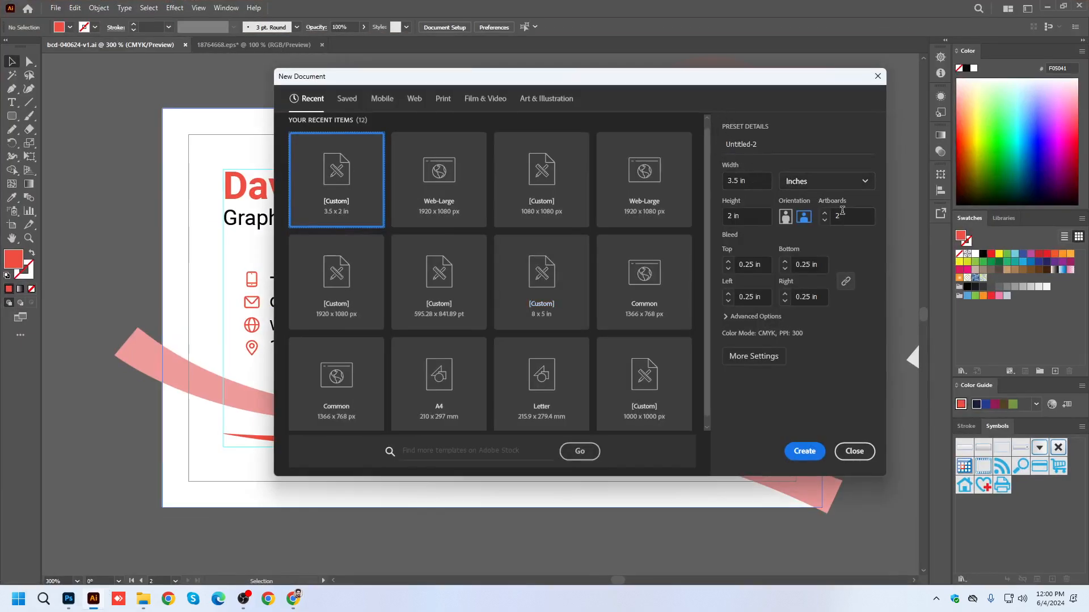
pyautogui.click(735, 180)
pyautogui.write('7')
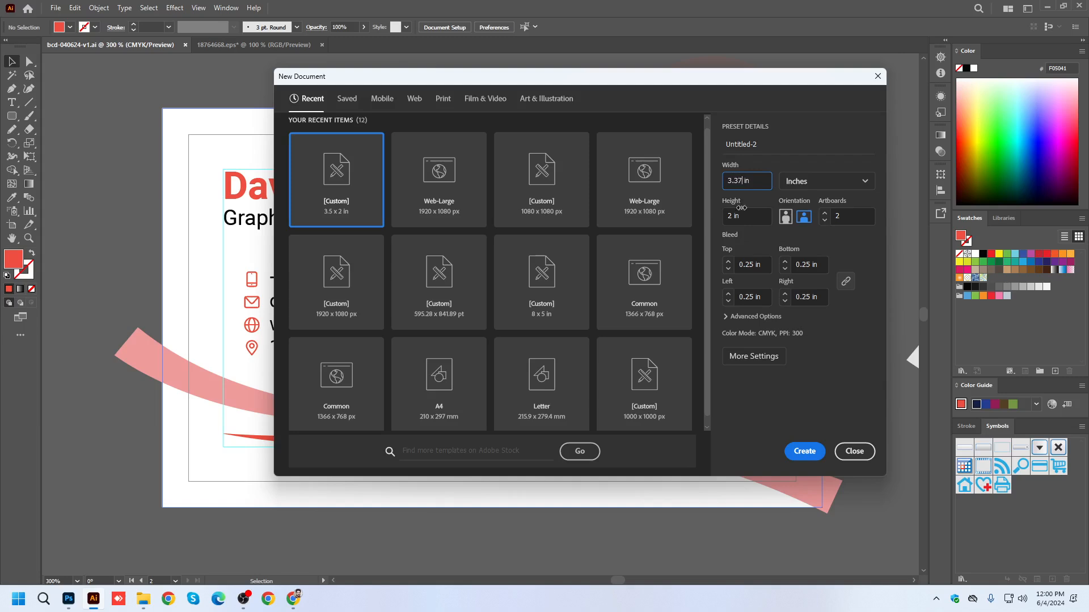
pyautogui.click(733, 215)
pyautogui.click(754, 182)
pyautogui.click(745, 214)
pyautogui.write('3')
pyautogui.click(785, 216)
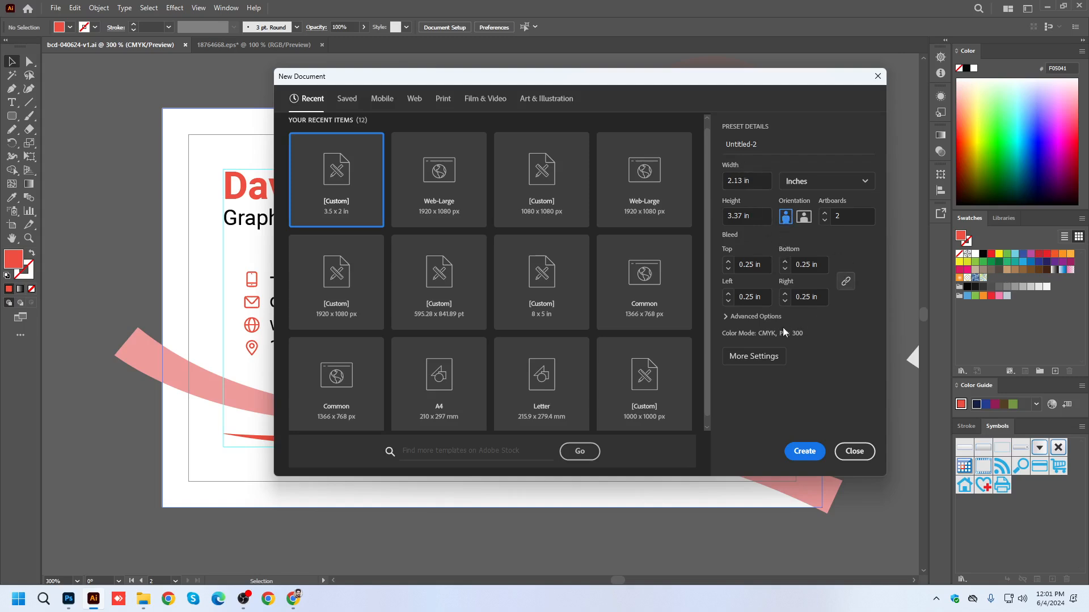
pyautogui.click(805, 452)
# Set the document's bleed to 0.15 in on all sides.
pyautogui.scroll(-2, 491, 255)
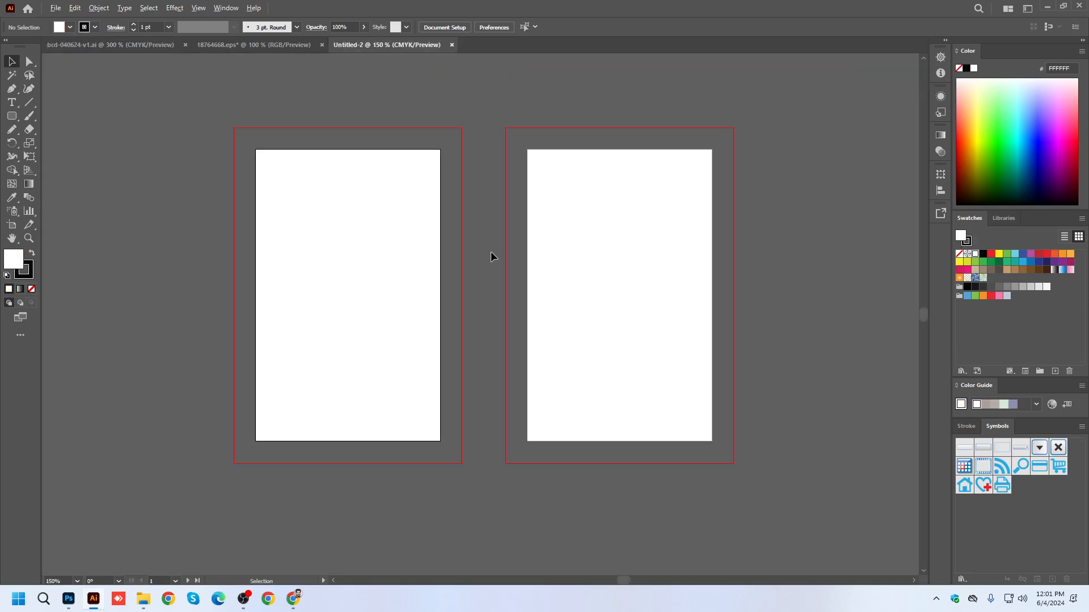
pyautogui.click(437, 30)
pyautogui.doubleClick(590, 164)
pyautogui.write('0.15')
pyautogui.click(702, 343)
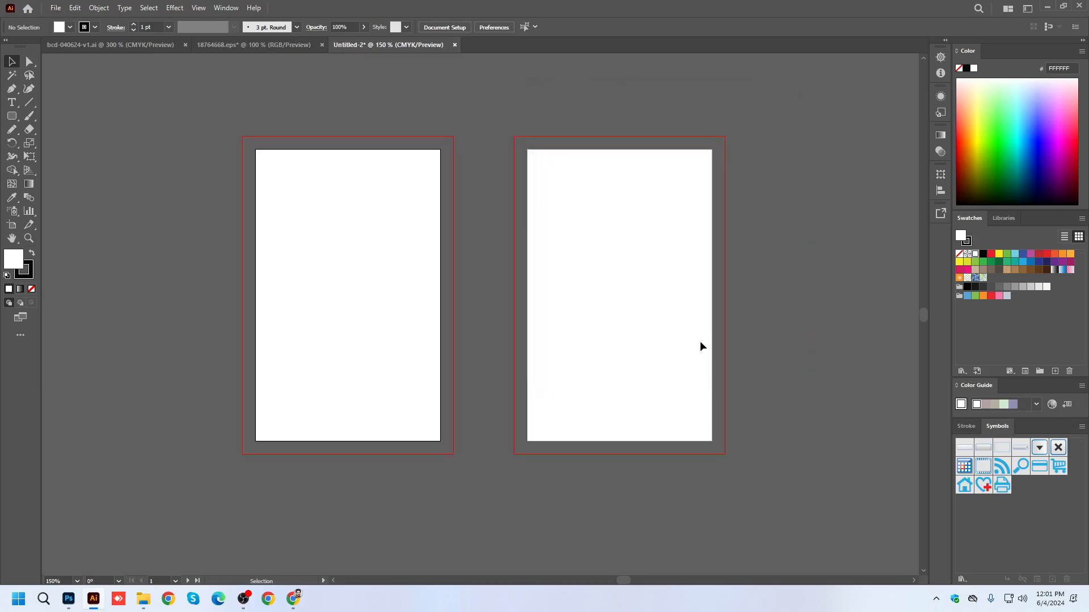
# Set the default stroke to None and make the white fill the active colour attribute.
pyautogui.hscroll(-2, 280, 287)
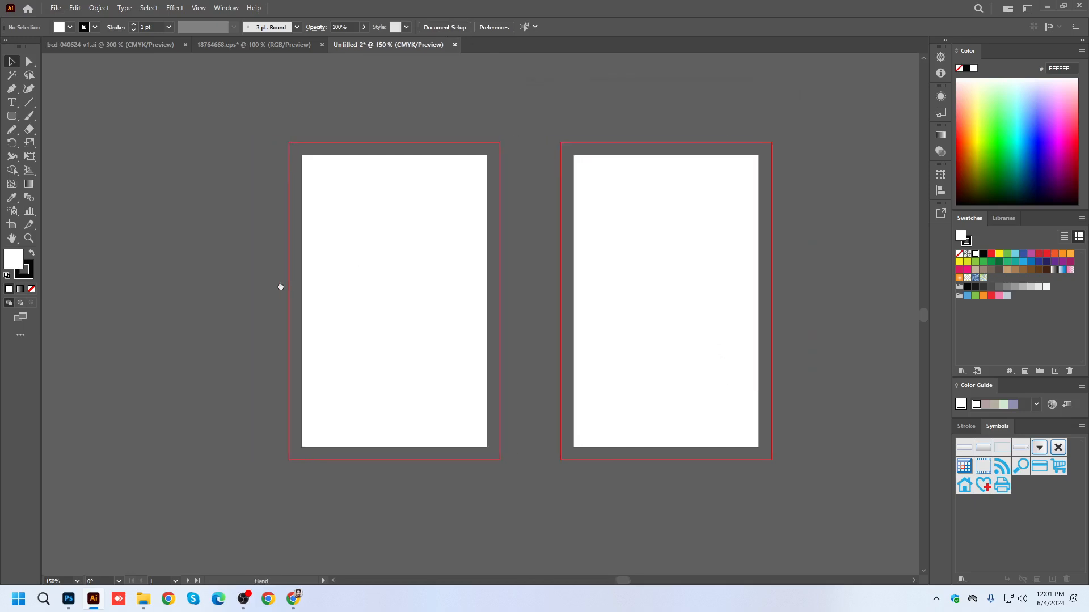
pyautogui.click(25, 276)
pyautogui.click(32, 289)
pyautogui.click(13, 256)
# Save the document to the Desktop as ID Card Design.ai in Illustrator 2020 format.
pyautogui.hotkey('ctrl', 's')
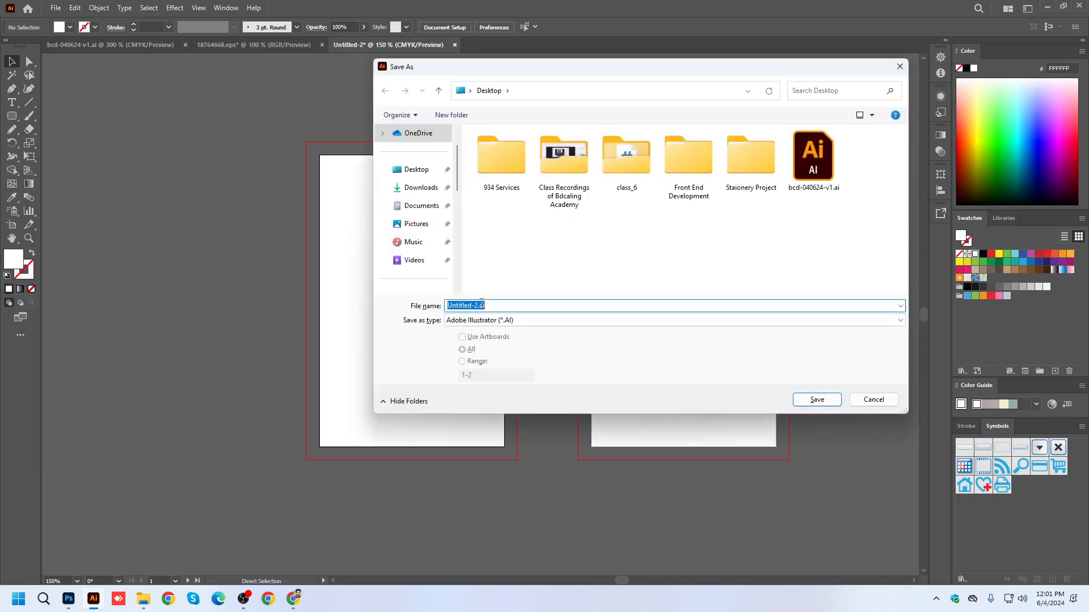
pyautogui.moveTo(476, 305); pyautogui.dragTo(323, 314)
pyautogui.press('BackSpace')
pyautogui.write('l')
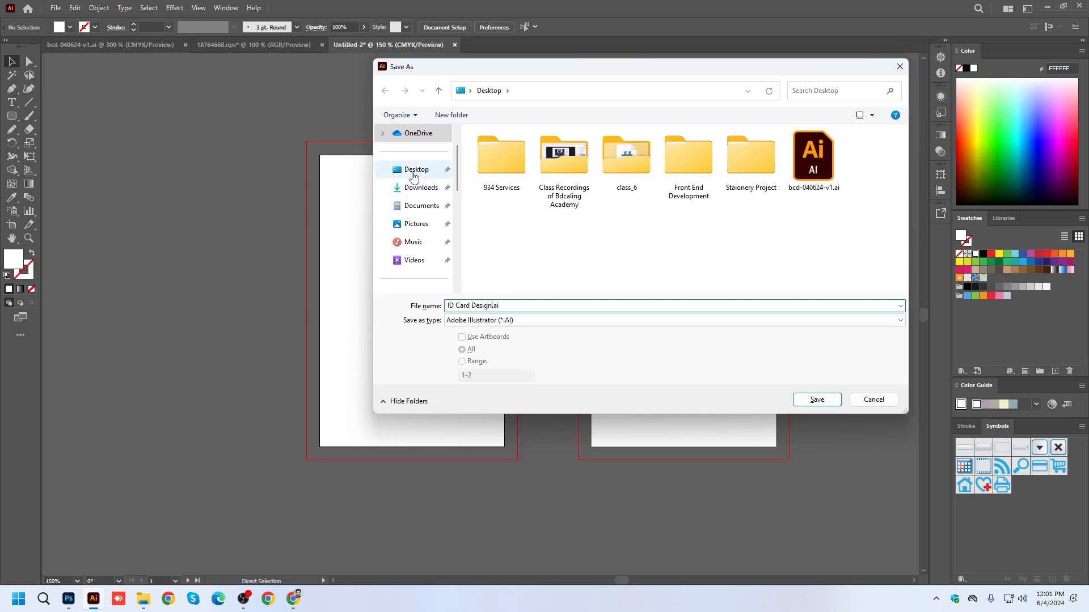
pyautogui.click(414, 169)
pyautogui.click(817, 400)
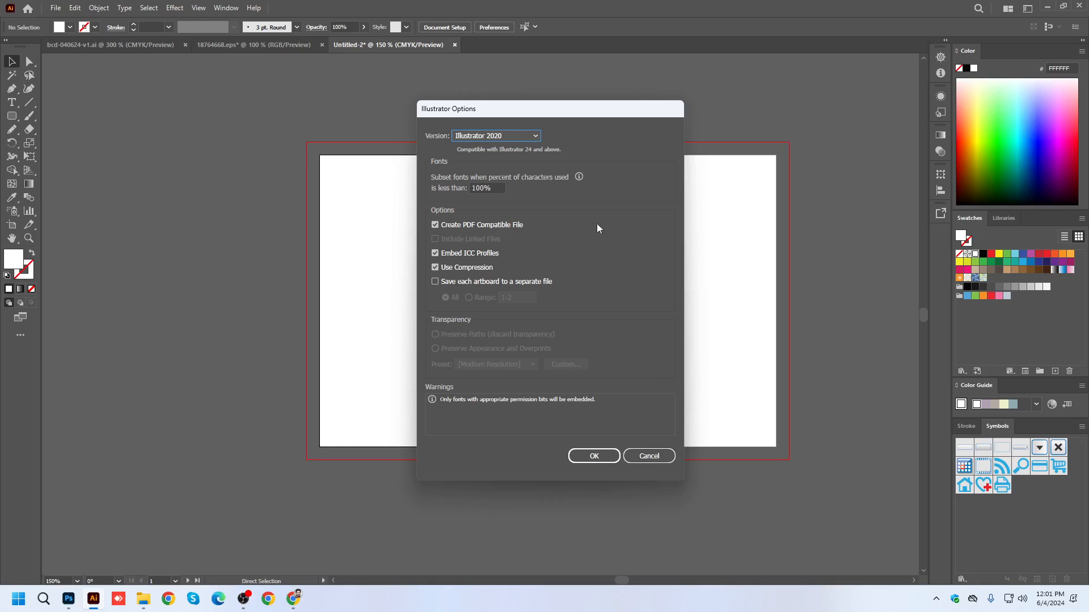
pyautogui.moveTo(544, 109); pyautogui.dragTo(503, 115)
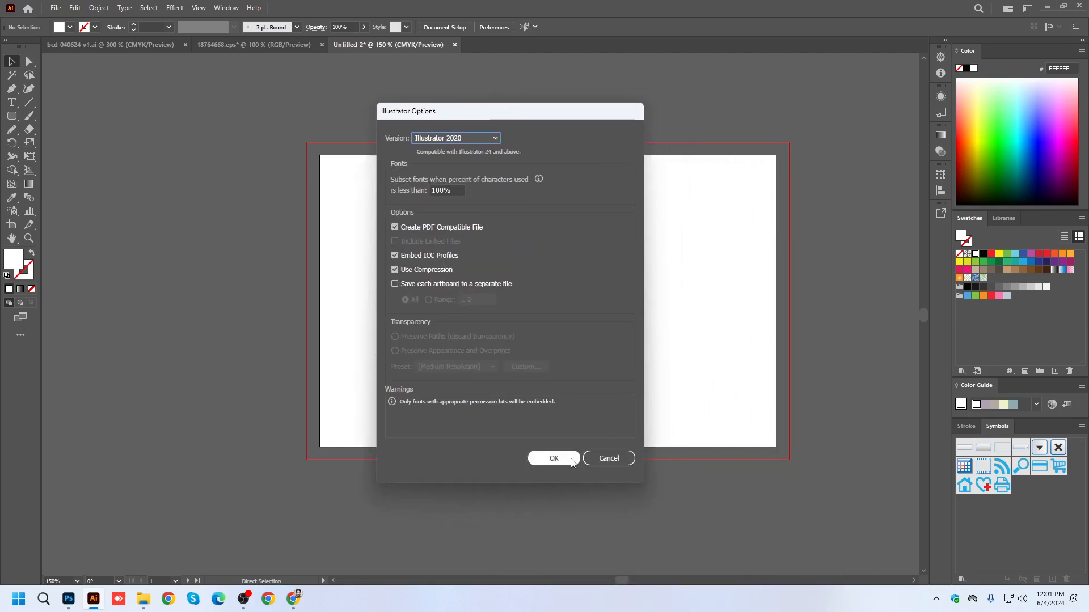
pyautogui.click(558, 459)
# Move Artboard 2 farther away from Artboard 1 horizontally, to about X 5.26 in.
pyautogui.moveTo(652, 321); pyautogui.dragTo(539, 304)
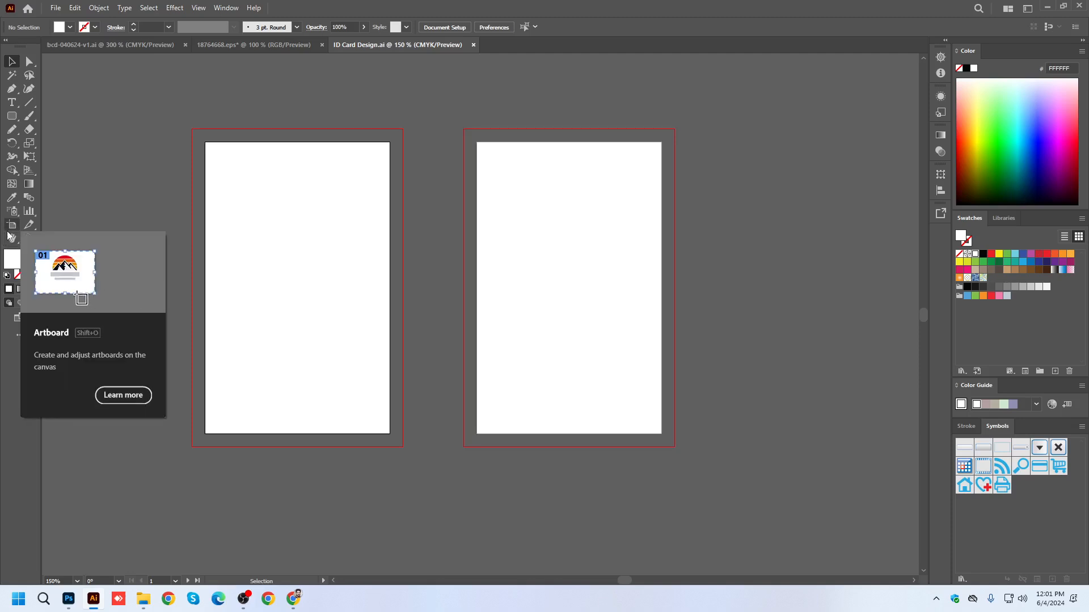
pyautogui.click(9, 229)
pyautogui.moveTo(522, 235); pyautogui.dragTo(613, 233)
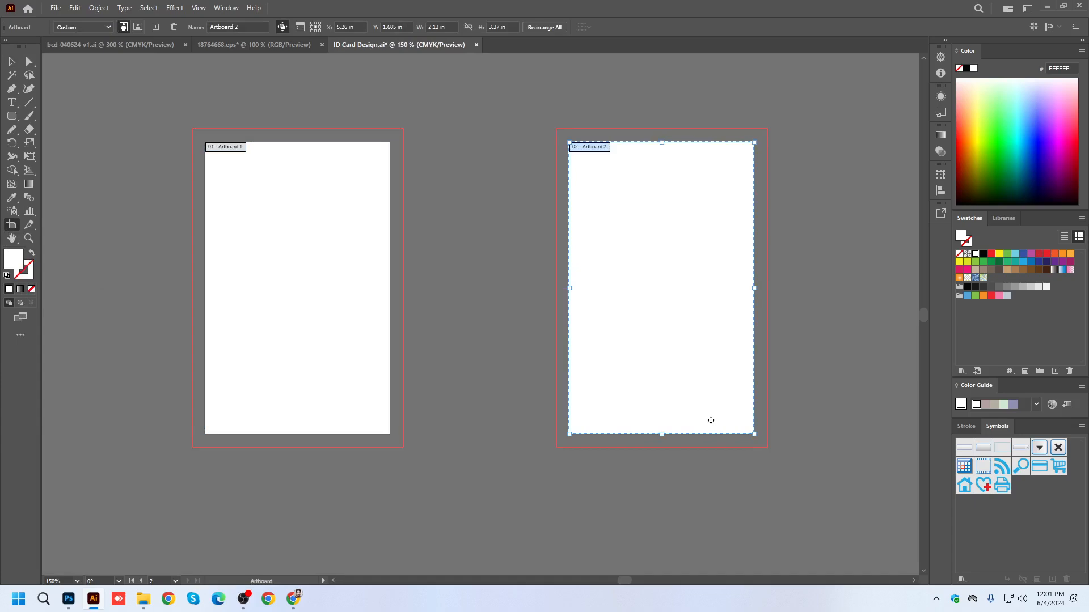
pyautogui.click(12, 62)
# Draw a white 2.43 by 3.67 in rectangle covering the first artboard out to its bleed edges.
pyautogui.moveTo(376, 304); pyautogui.dragTo(486, 316)
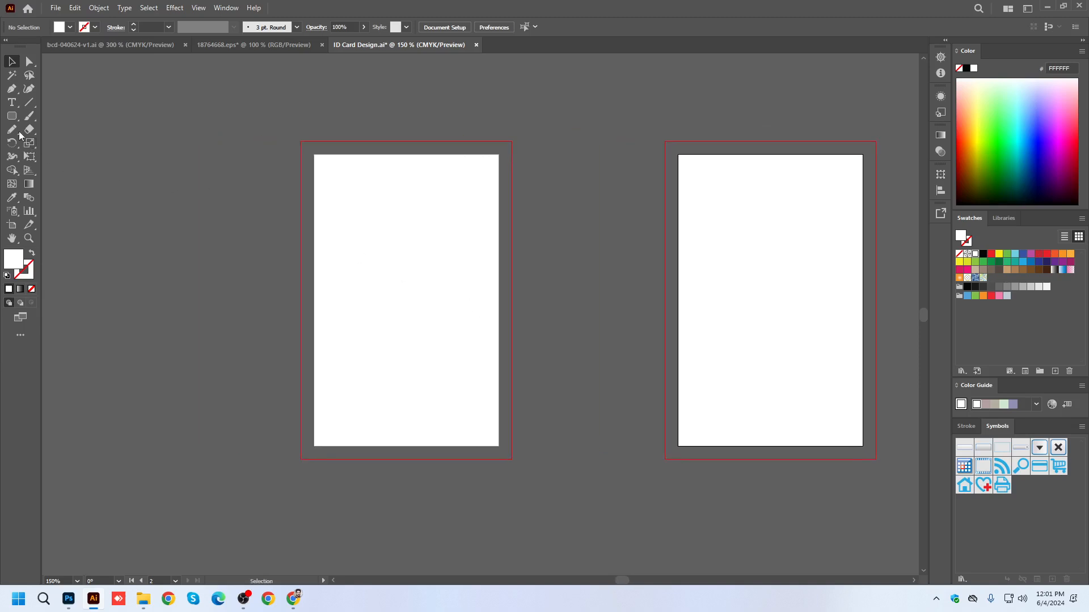
pyautogui.click(12, 116)
pyautogui.click(42, 115)
pyautogui.moveTo(300, 140); pyautogui.dragTo(511, 460)
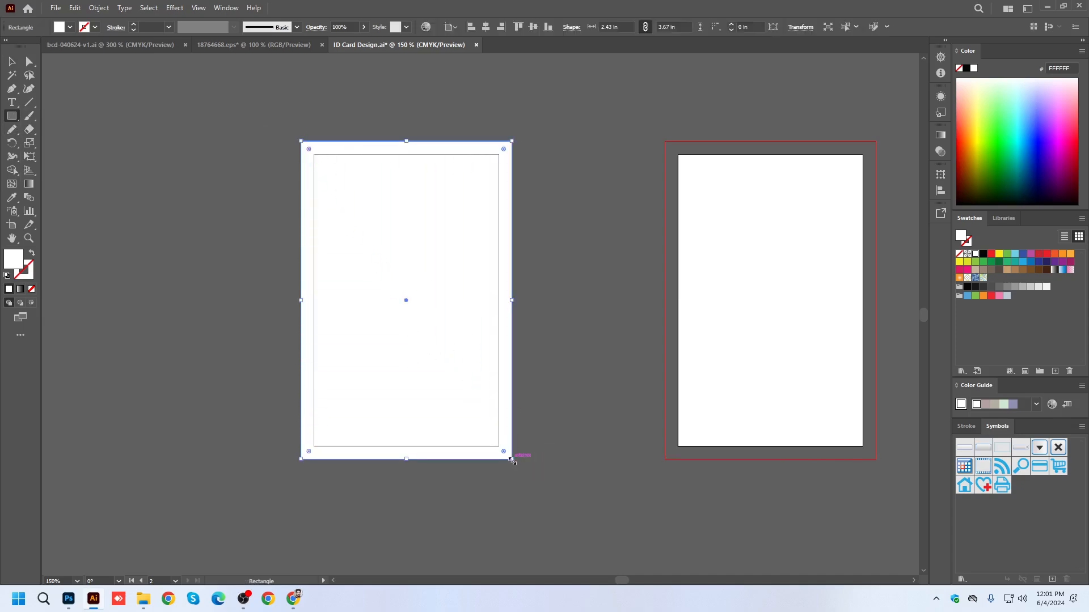
pyautogui.click(11, 61)
pyautogui.scroll(1, 452, 147)
# Try drawing a second rectangle about 2.13 by 2.46 in from the first artboard's upper trim corner.
pyautogui.click(458, 185)
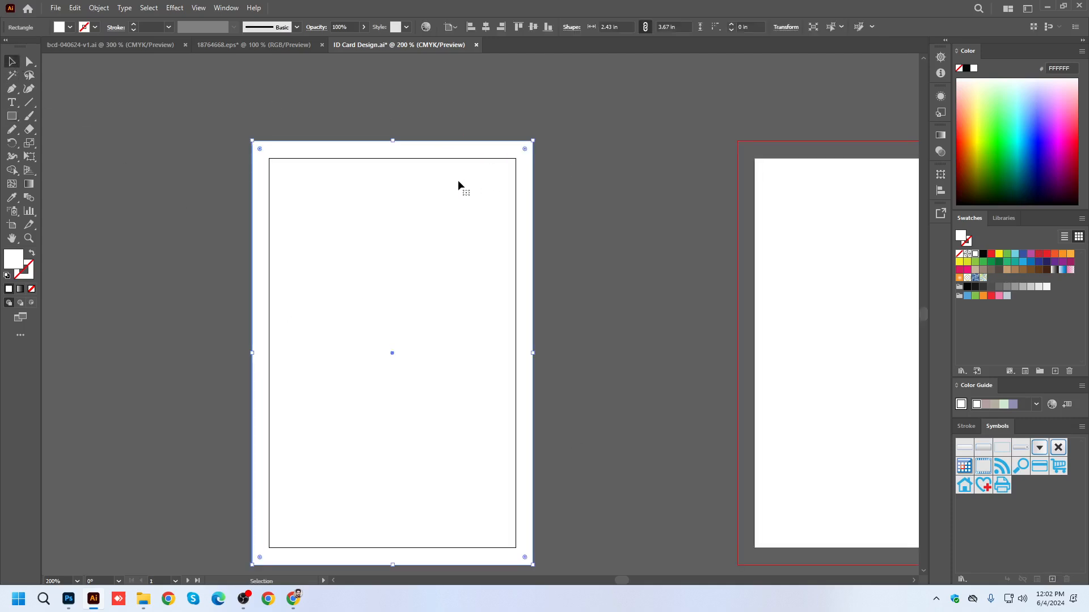
pyautogui.click(98, 7)
pyautogui.click(310, 89)
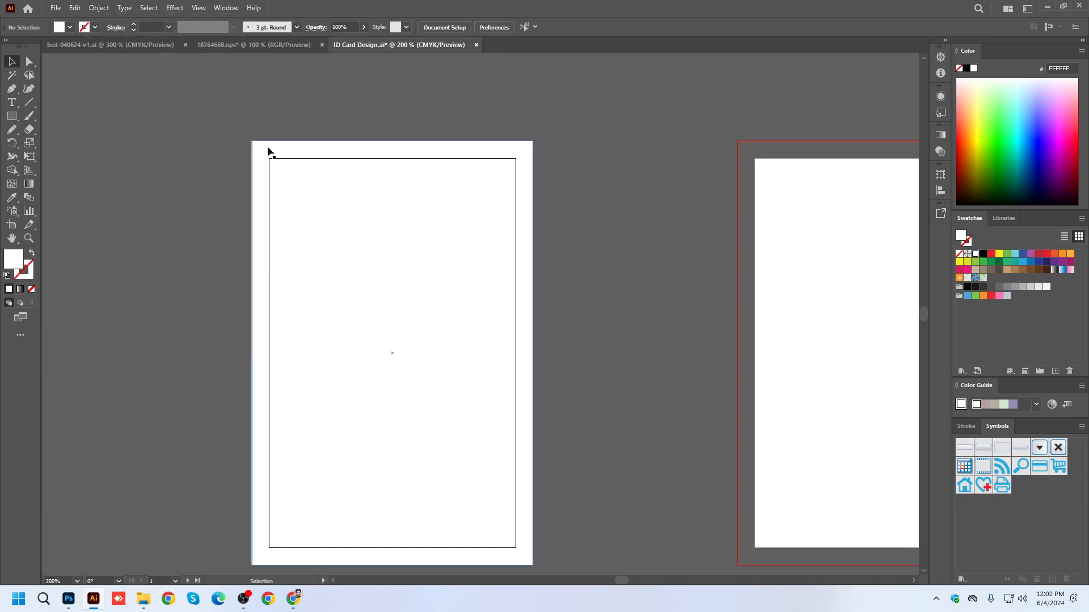
pyautogui.click(93, 133)
pyautogui.click(11, 116)
pyautogui.moveTo(270, 159); pyautogui.dragTo(516, 442)
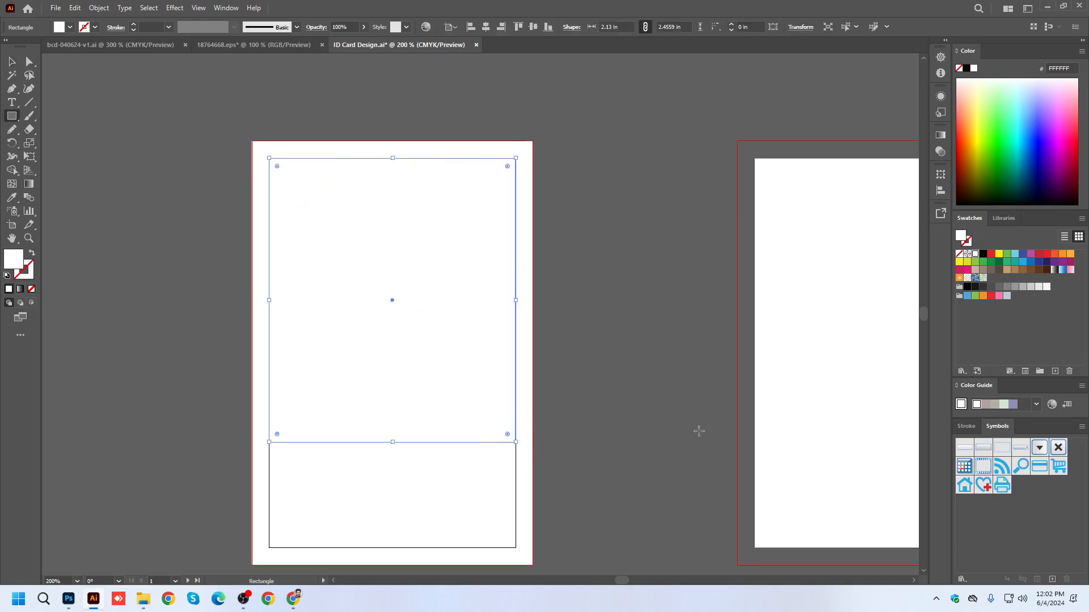
pyautogui.click(15, 64)
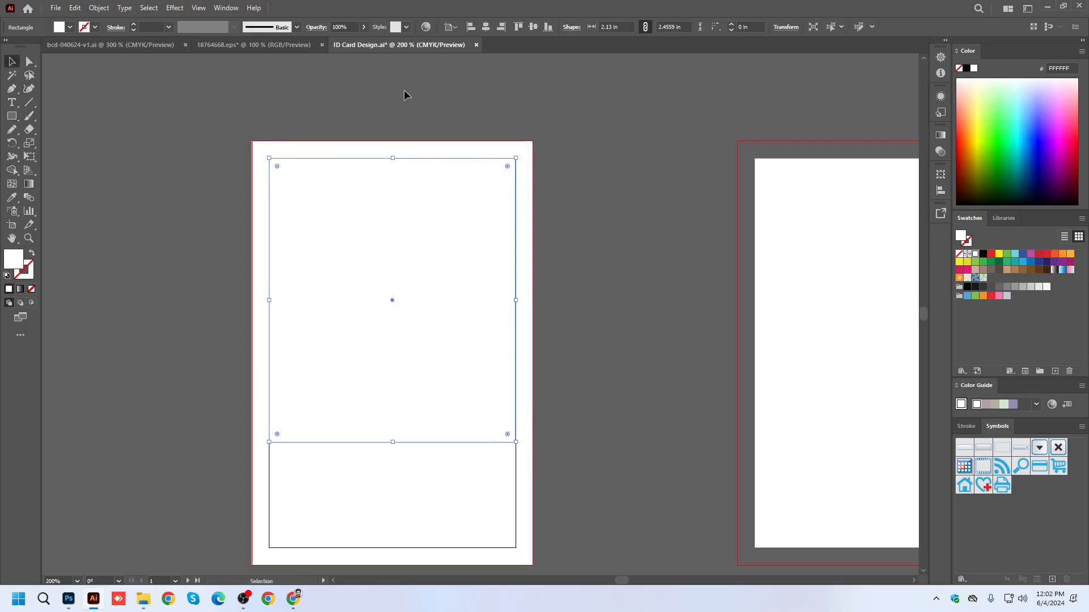
pyautogui.click(406, 106)
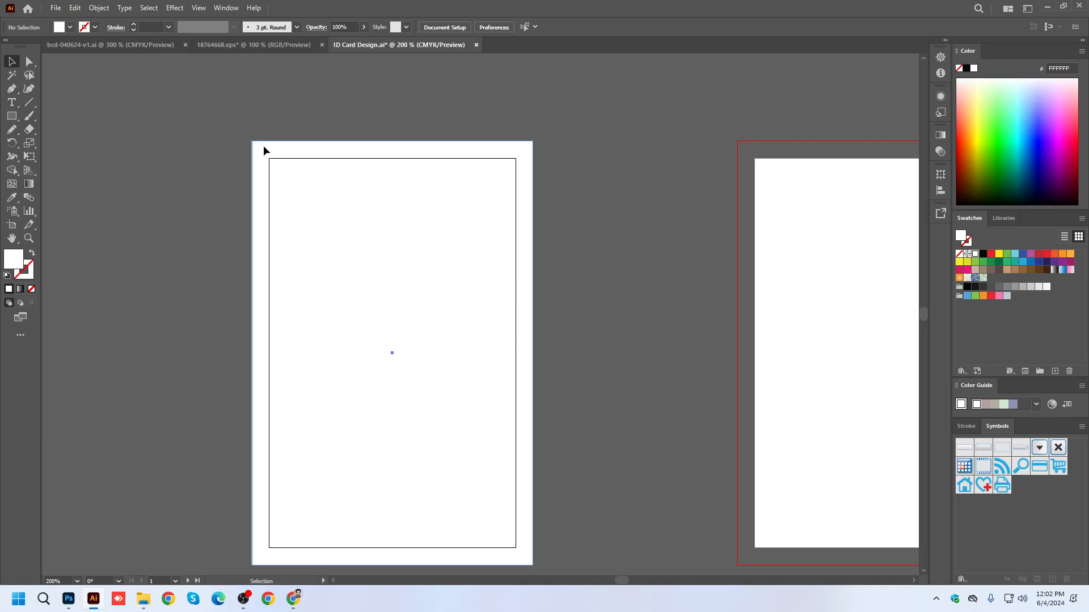
# Offset the path of the first artboard's bleed rectangle by -0.25 in to create an inner margin rectangle.
pyautogui.click(264, 146)
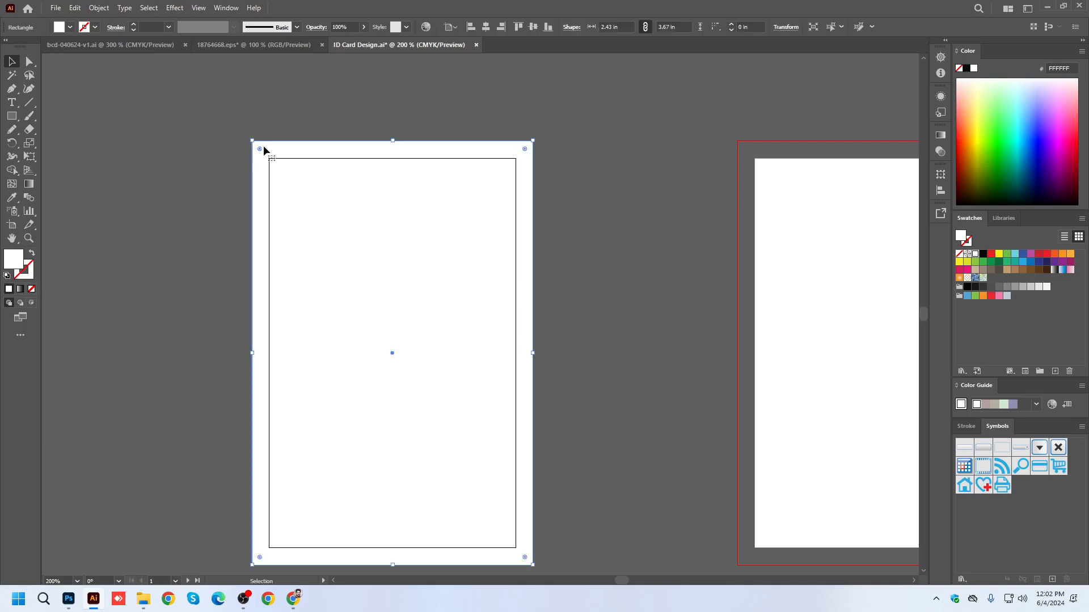
pyautogui.click(100, 8)
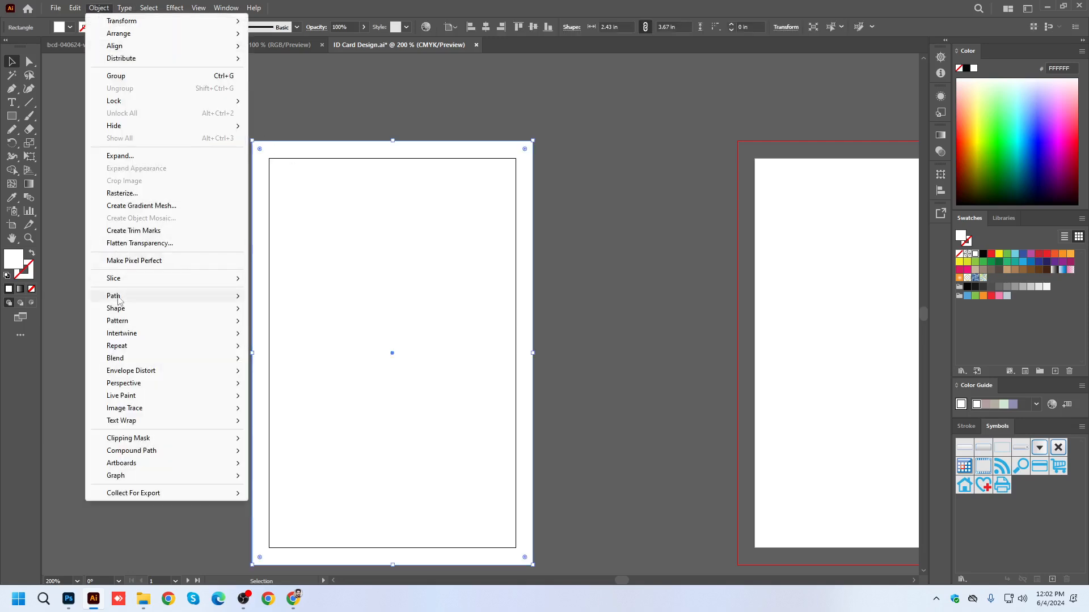
pyautogui.moveTo(119, 300)
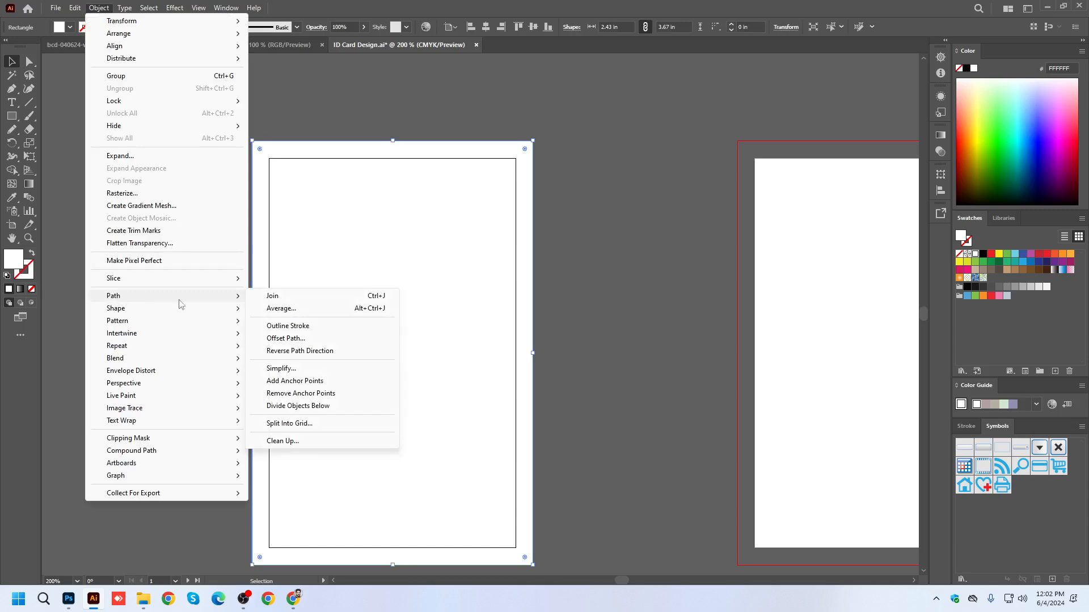
pyautogui.click(298, 340)
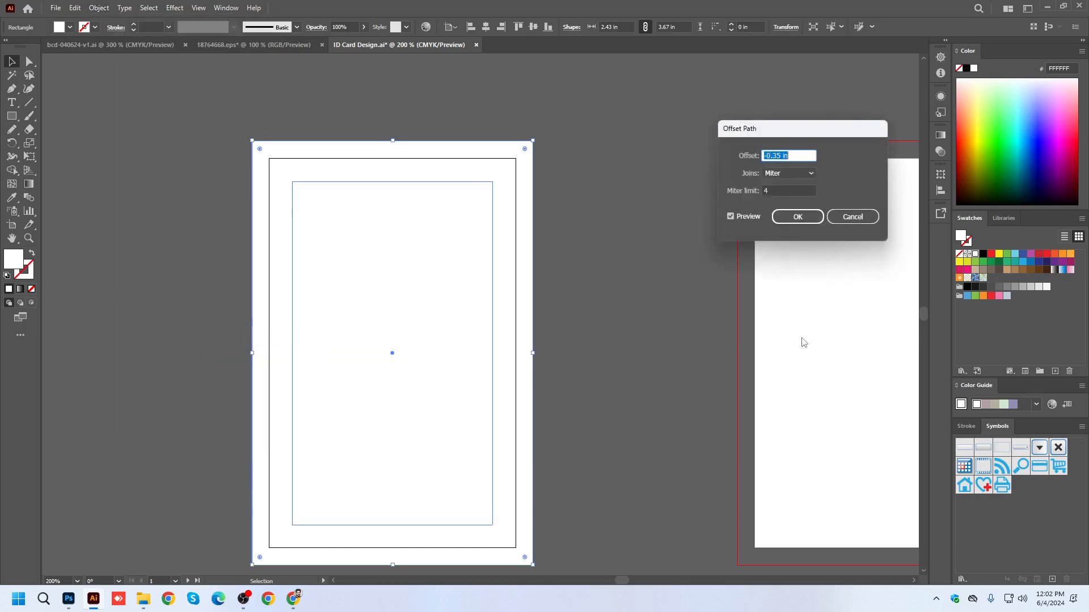
pyautogui.click(780, 155)
pyautogui.write('25')
pyautogui.click(788, 217)
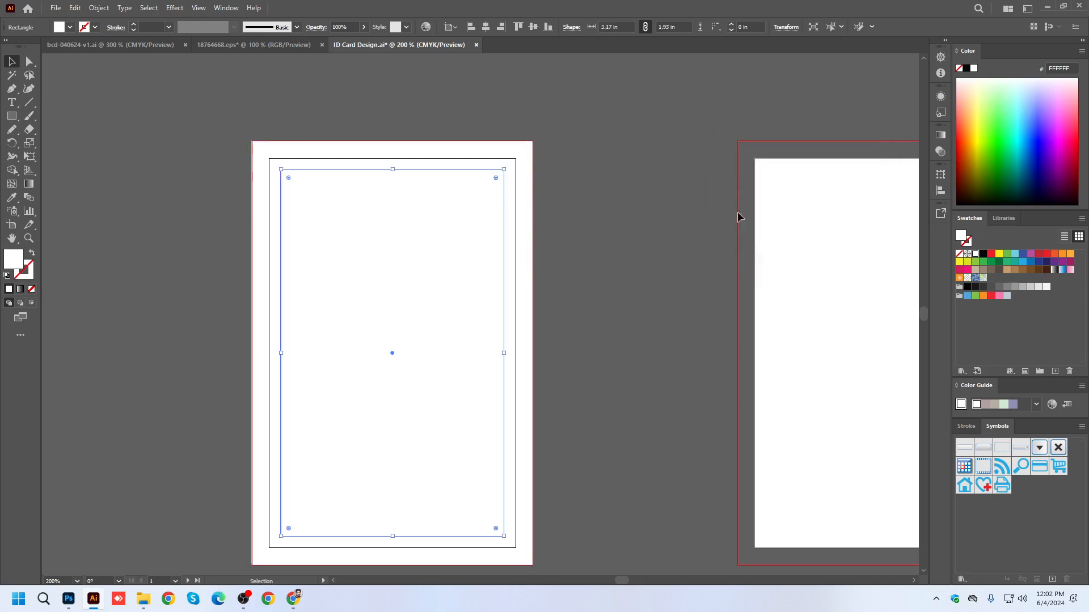
pyautogui.click(590, 200)
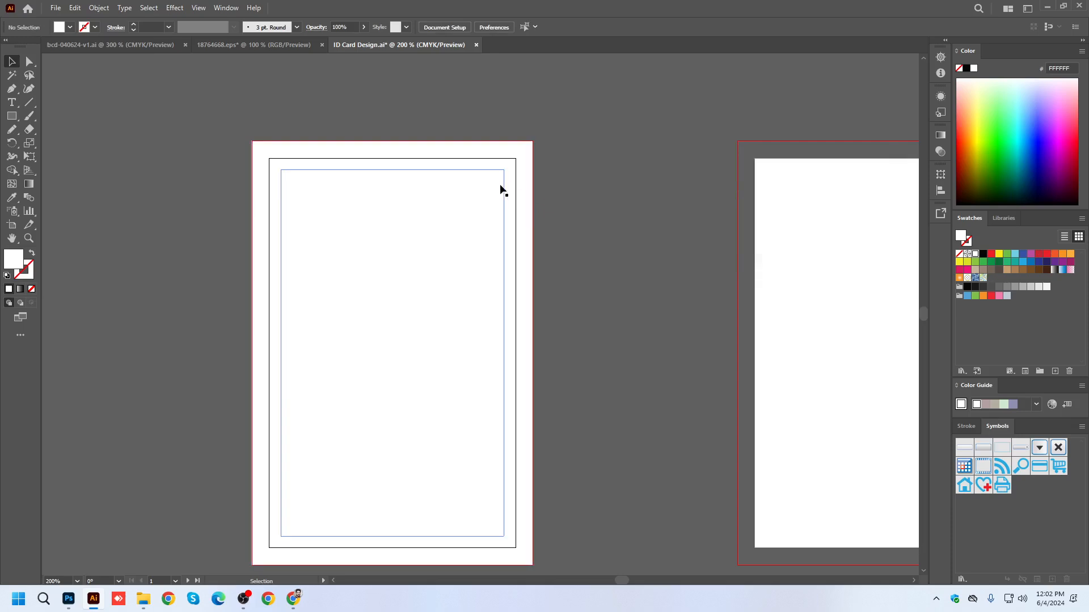
# Convert the inner margin rectangle on the first artboard into a guide.
pyautogui.click(504, 188)
pyautogui.rightClick(505, 187)
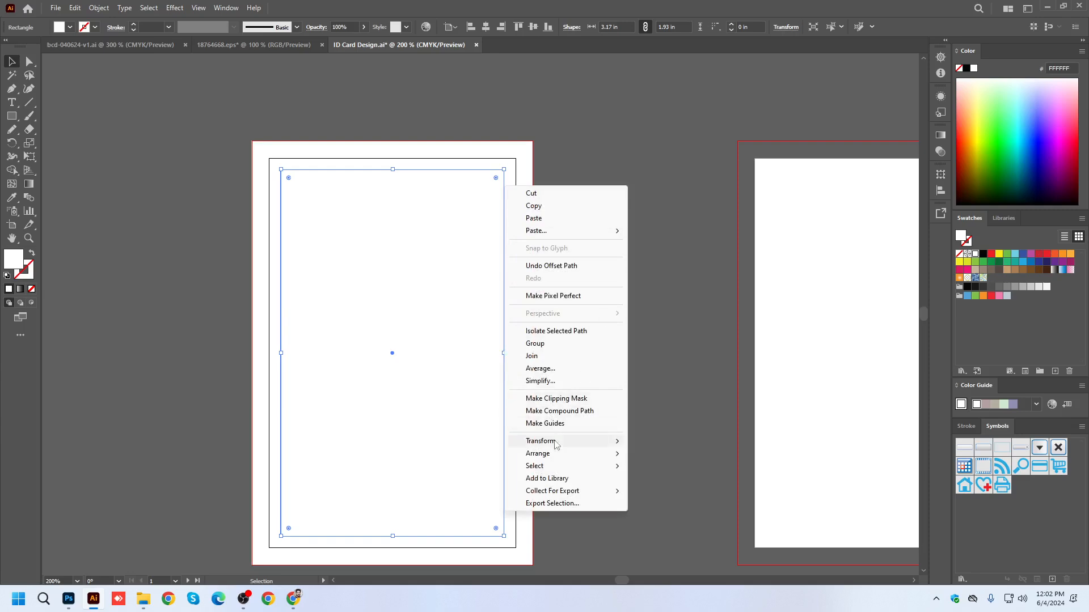
pyautogui.click(549, 424)
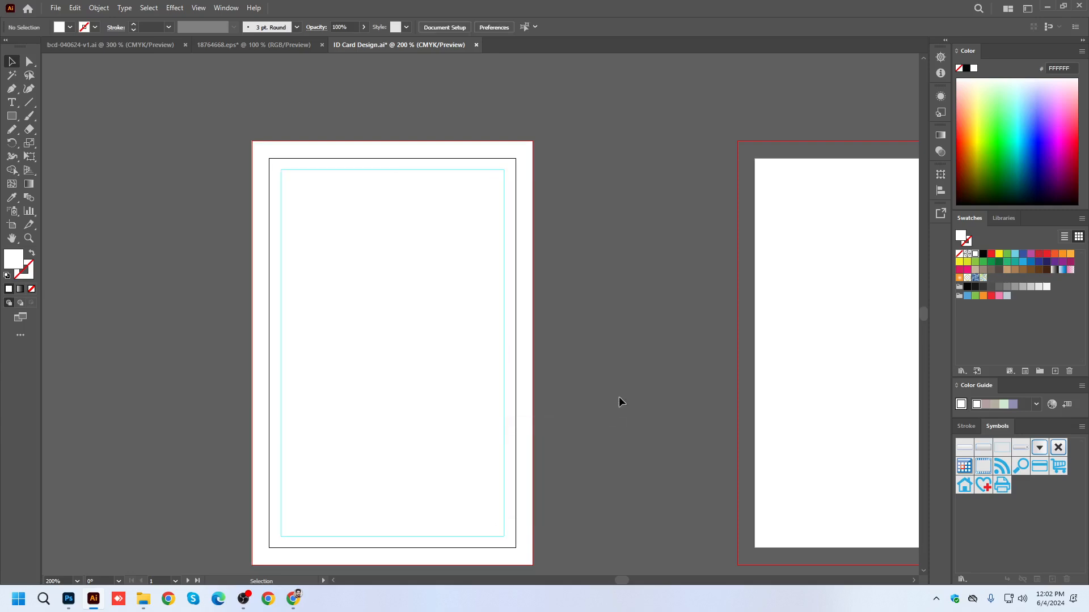
pyautogui.rightClick(504, 199)
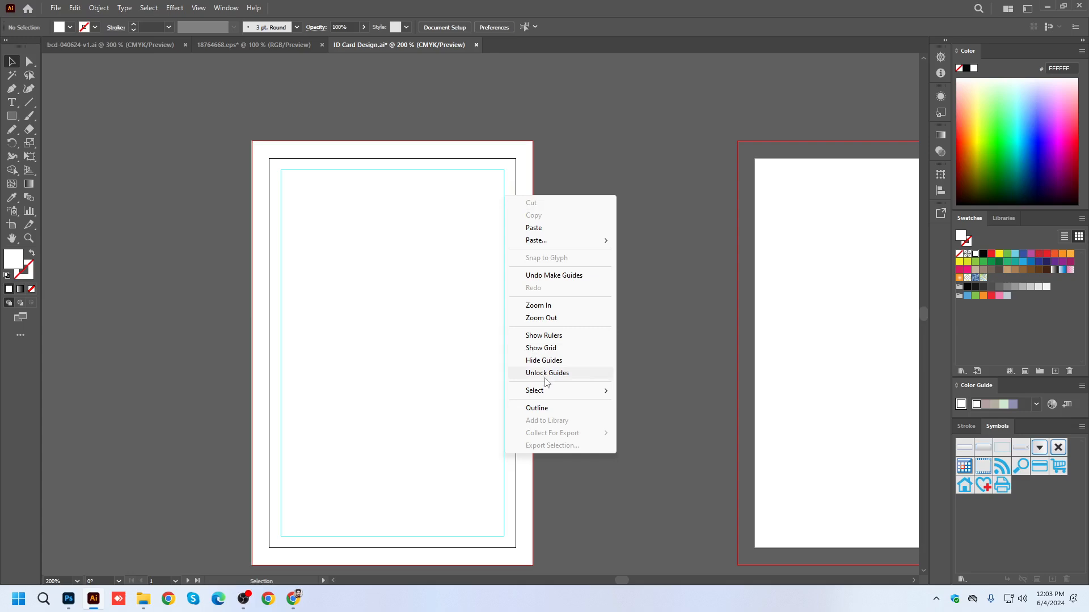
pyautogui.click(584, 164)
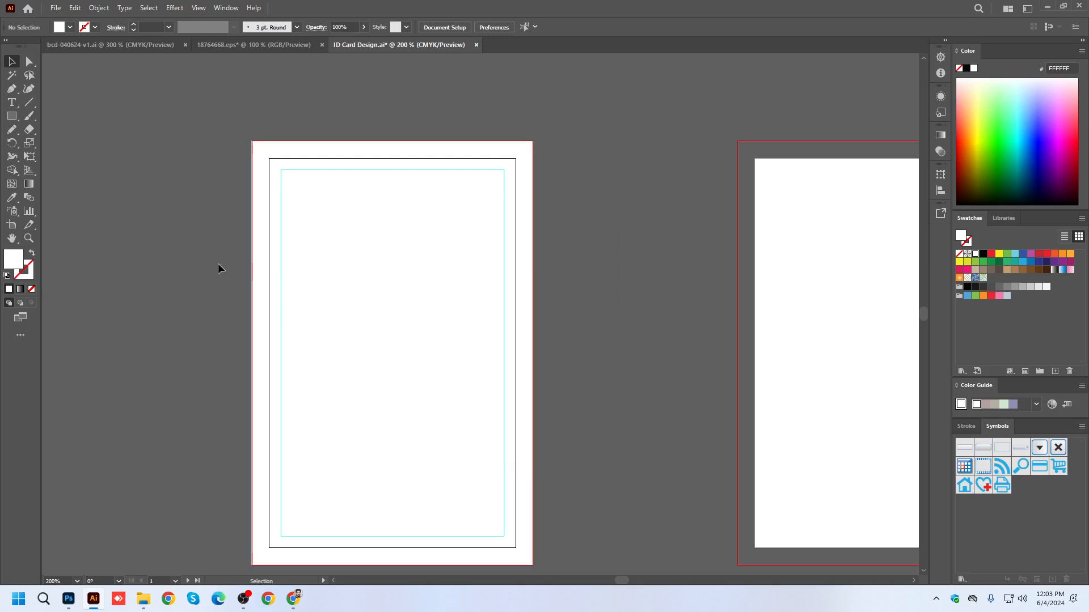
# Duplicate the first artboard's bleed rectangle onto the second artboard, aligned with its bleed edges.
pyautogui.scroll(-1, 213, 255)
pyautogui.moveTo(526, 237); pyautogui.dragTo(430, 227)
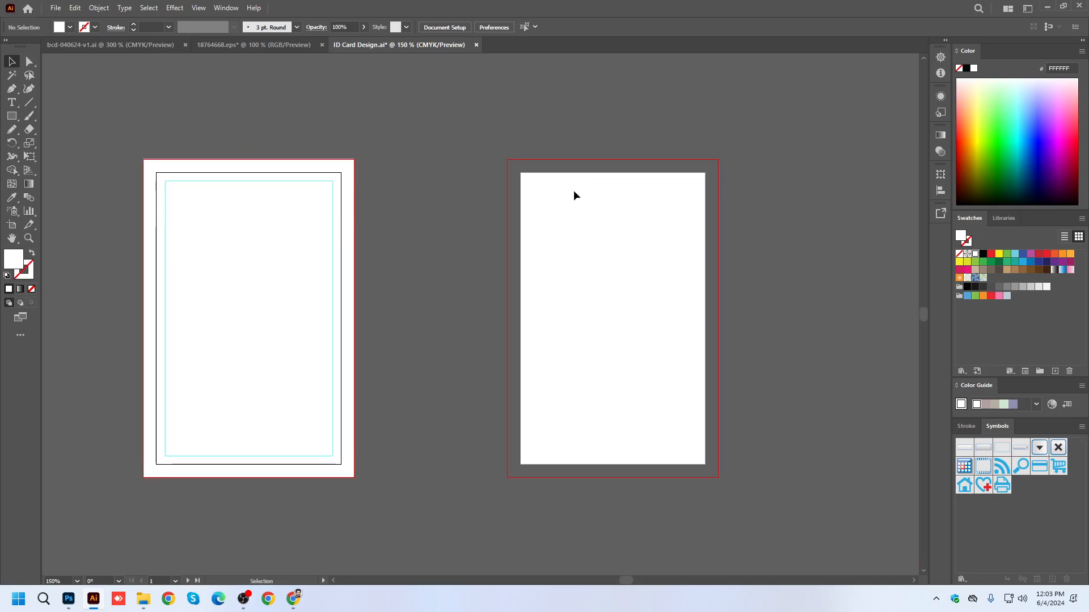
pyautogui.moveTo(357, 186); pyautogui.dragTo(718, 202)
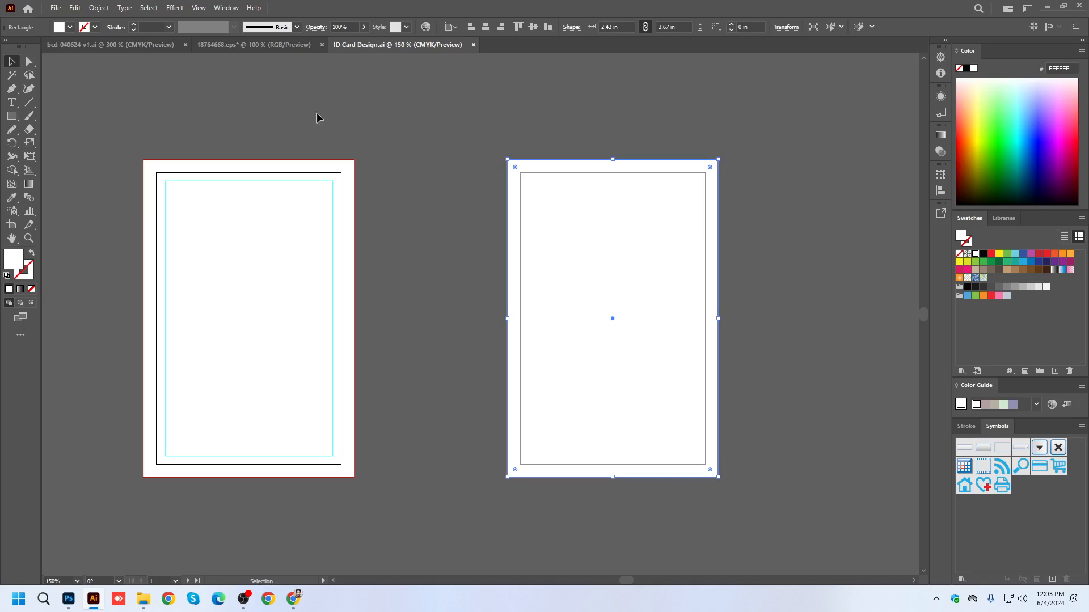
# Offset the path of the second artboard's bleed rectangle by -0.30 in to create an inner margin rectangle.
pyautogui.click(106, 8)
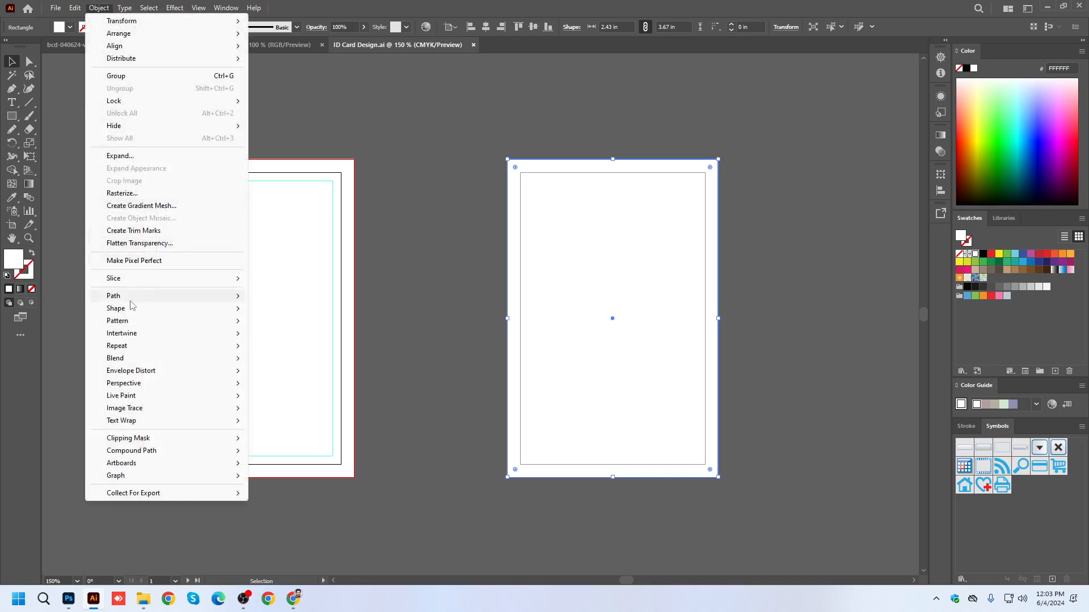
pyautogui.moveTo(134, 296)
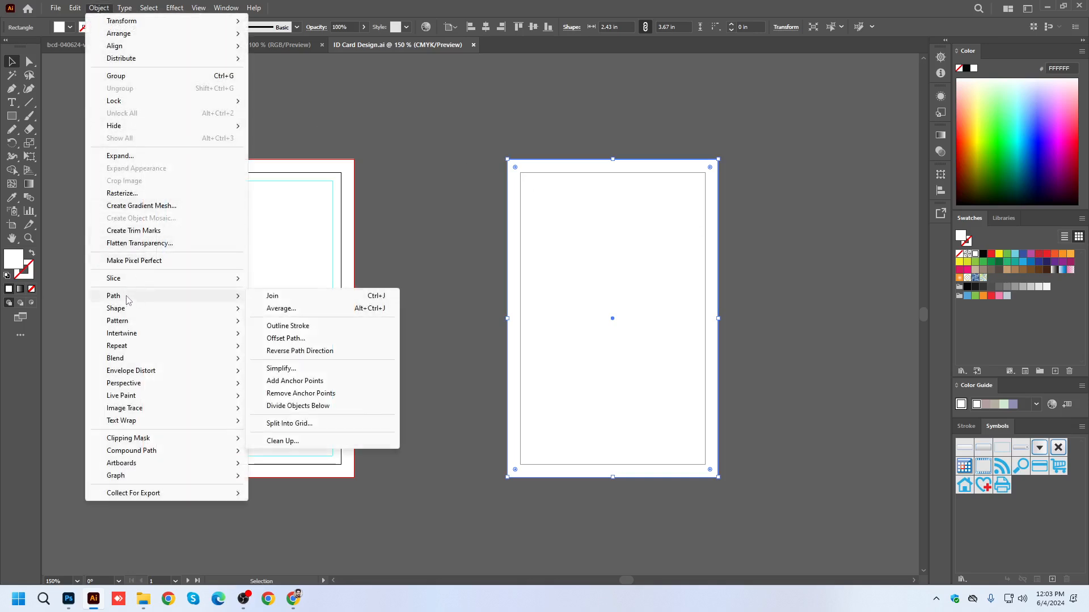
pyautogui.click(285, 339)
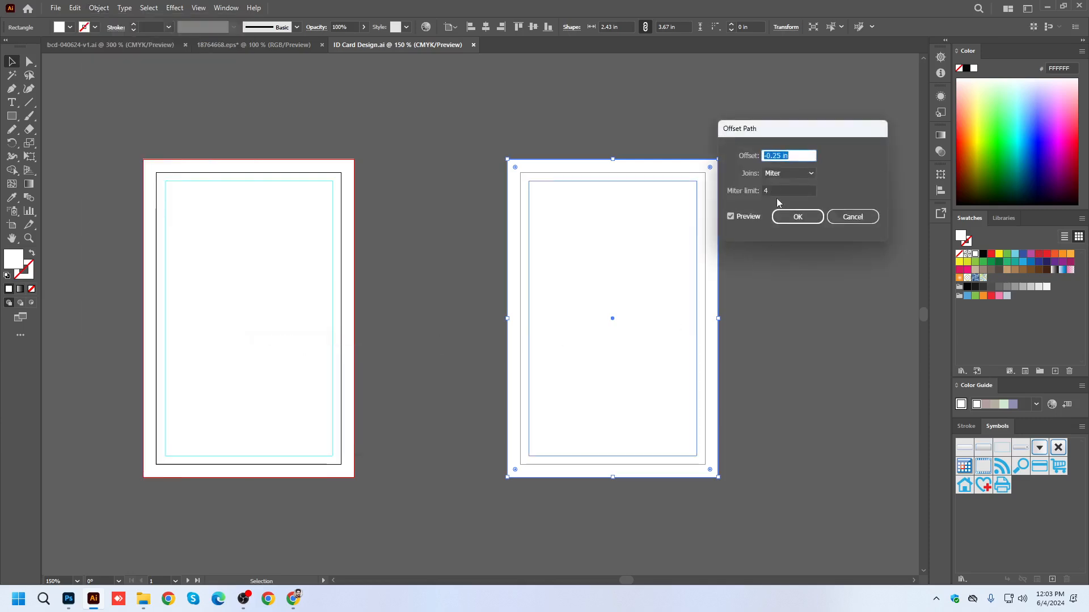
pyautogui.click(777, 154)
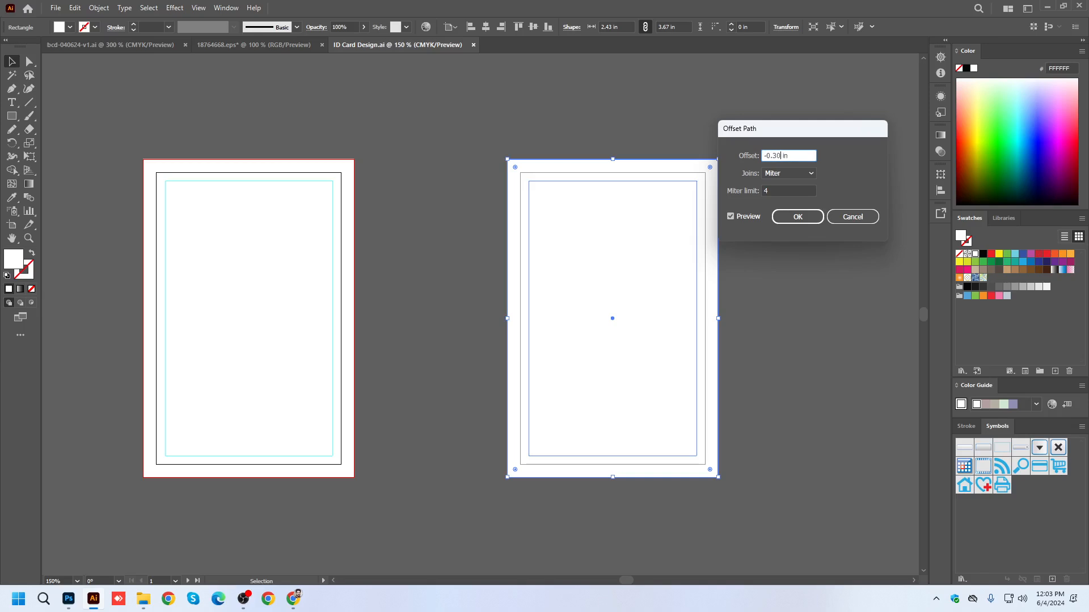
pyautogui.press('Return')
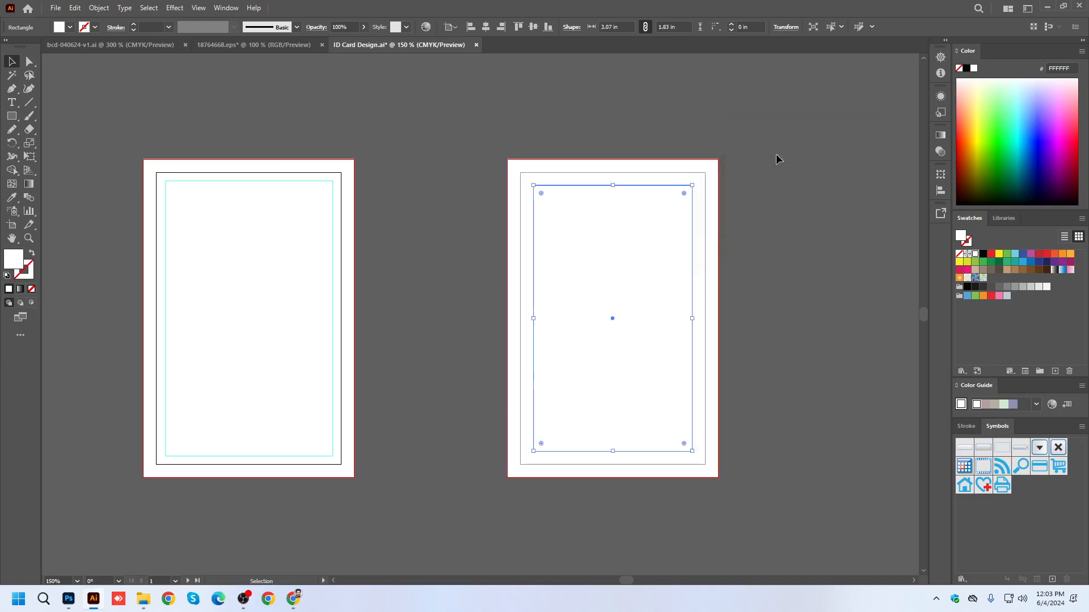
# Convert the inner margin rectangle on the second artboard into a guide and save the document.
pyautogui.rightClick(557, 250)
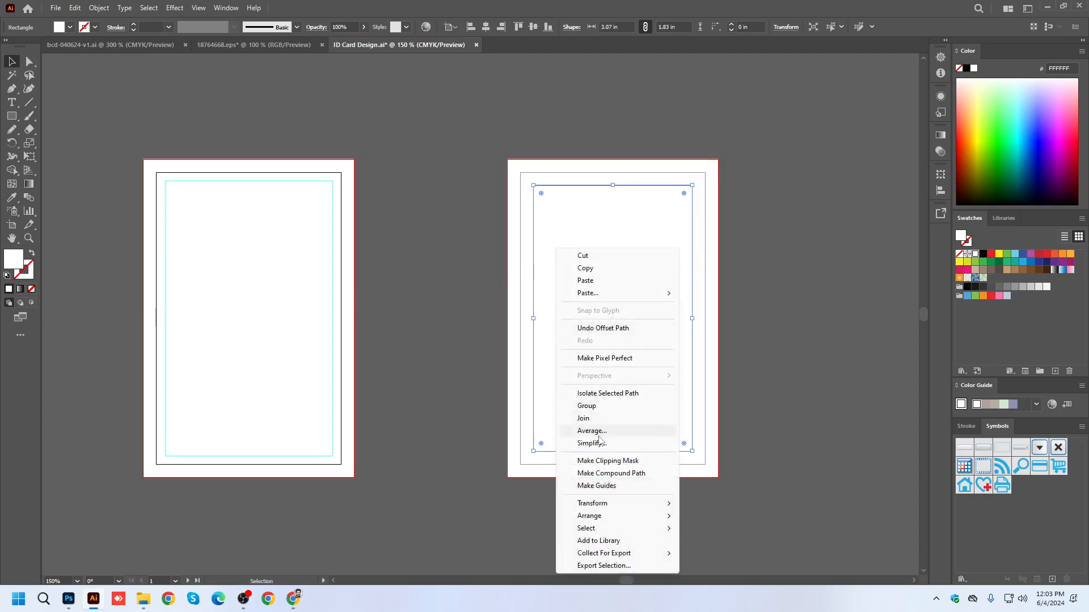
pyautogui.click(598, 486)
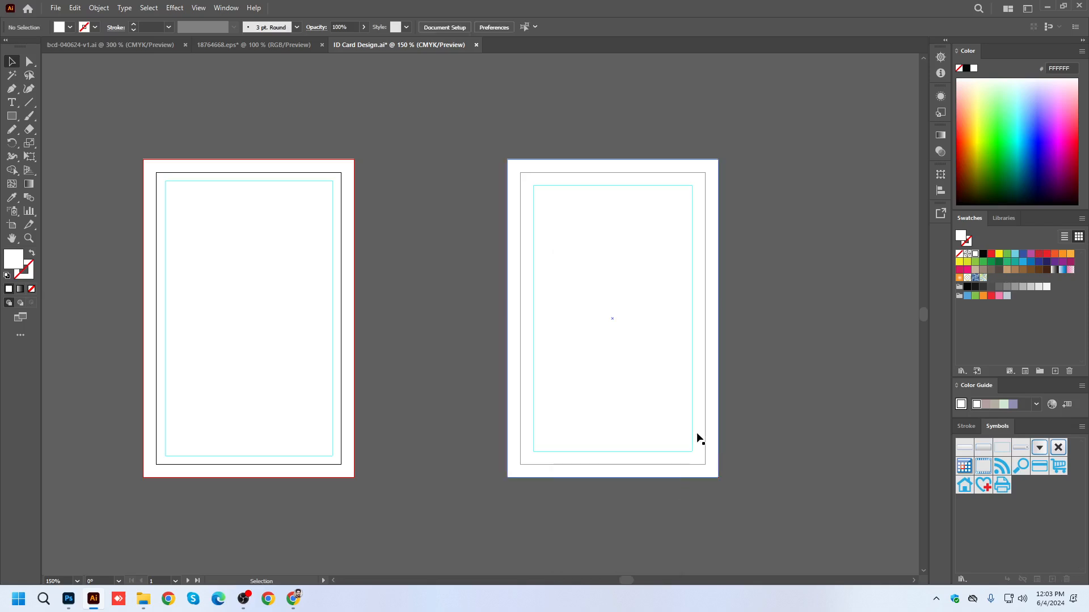
pyautogui.hotkey('ctrl', 's')
pyautogui.moveTo(656, 444); pyautogui.dragTo(521, 336)
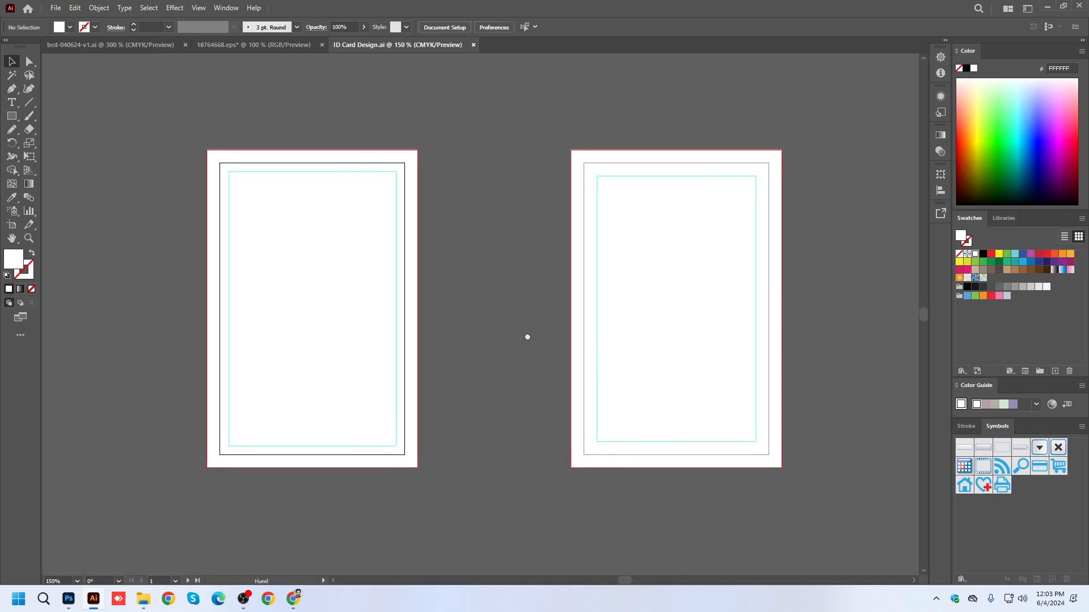
# Copy both business card sides from bcd-040624-v1.ai into ID Card Design.ai and place them below the artboards.
pyautogui.click(127, 47)
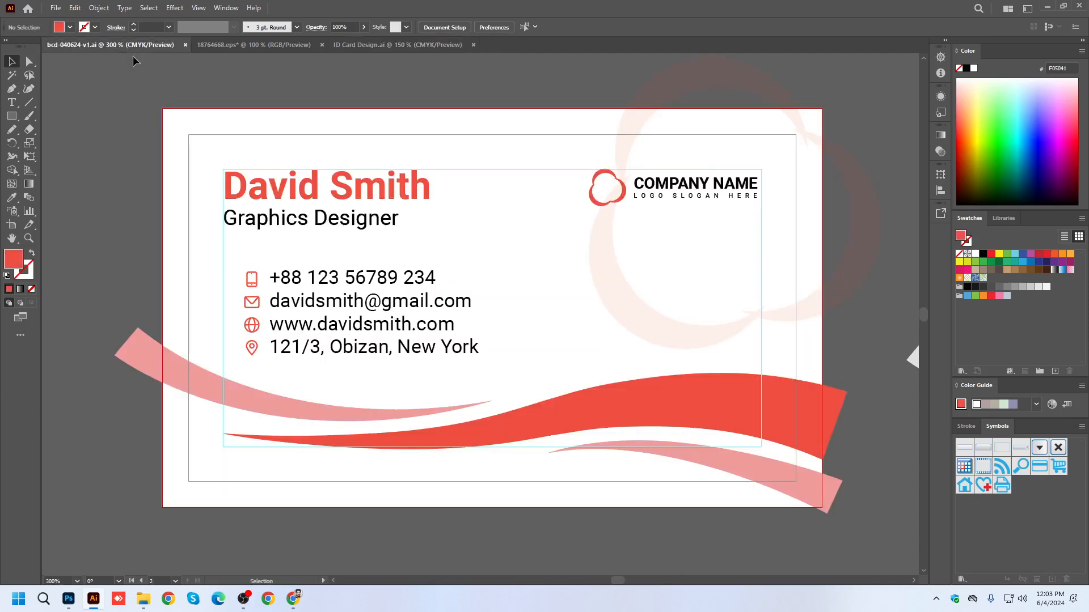
pyautogui.scroll(-3, 327, 180)
pyautogui.moveTo(216, 149); pyautogui.dragTo(702, 284)
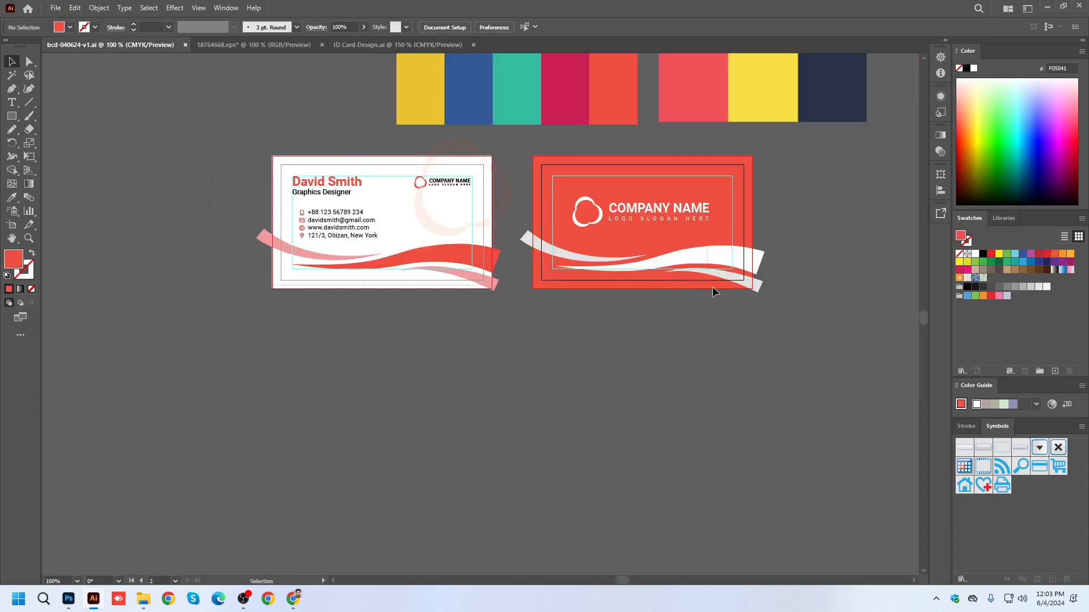
pyautogui.moveTo(761, 307); pyautogui.dragTo(760, 306)
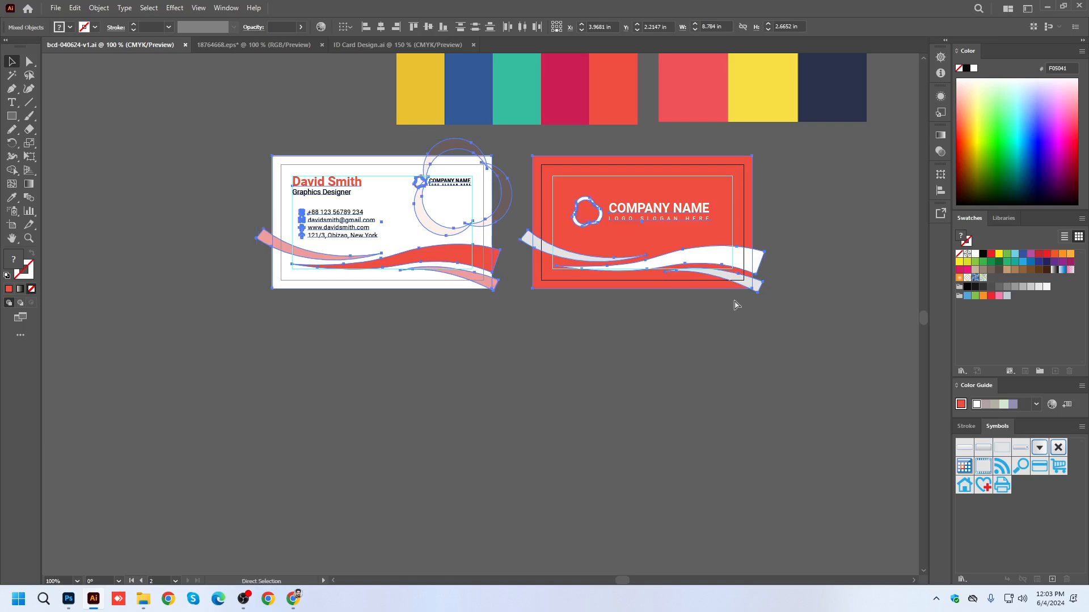
pyautogui.click(387, 45)
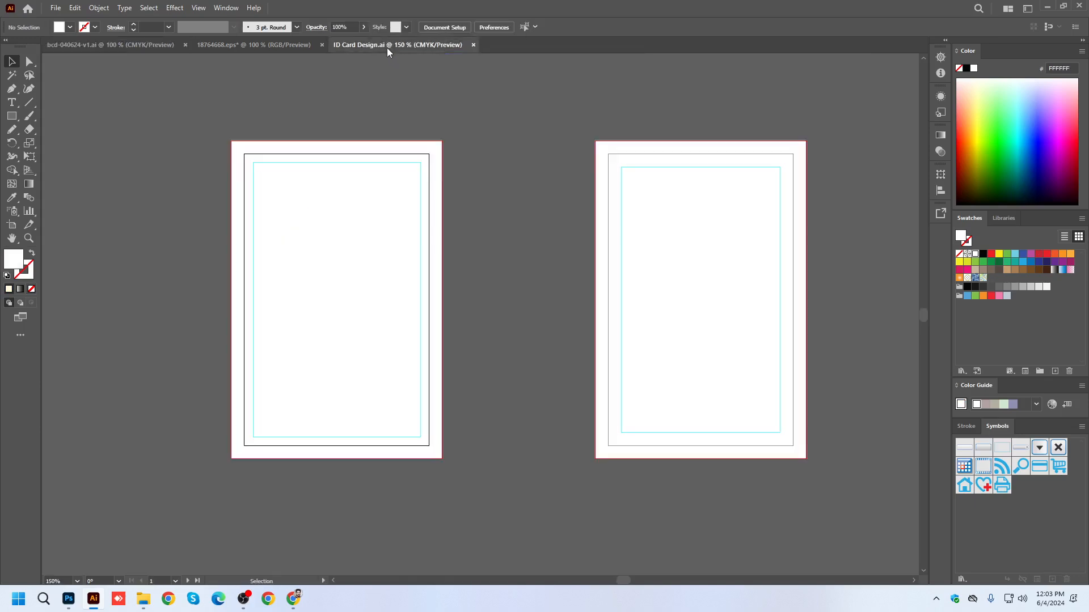
pyautogui.hotkey('ctrl', 'v')
pyautogui.scroll(-2, 545, 191)
pyautogui.moveTo(579, 237); pyautogui.dragTo(579, 430)
# Delete the white background rectangle of the pasted business card front and save the document.
pyautogui.click(506, 341)
pyautogui.click(429, 406)
pyautogui.press('Delete')
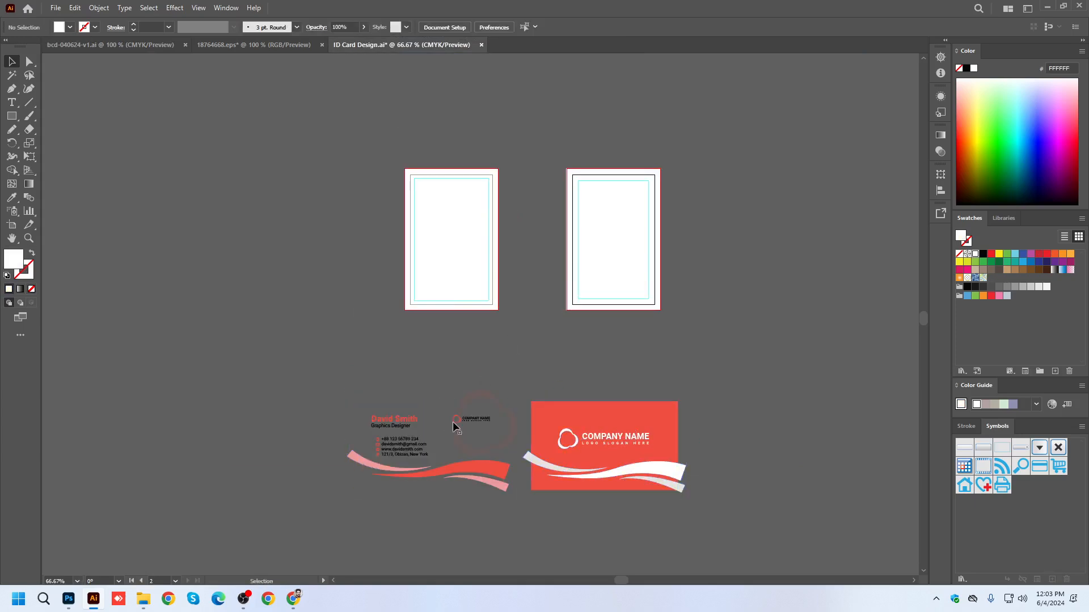
pyautogui.scroll(1, 454, 189)
pyautogui.hotkey('ctrl', 's')
# Create a 20 mm by 25 mm rectangle on the first artboard and fill it with the red sampled from the pasted card.
pyautogui.moveTo(14, 121); pyautogui.dragTo(51, 116)
pyautogui.click(459, 236)
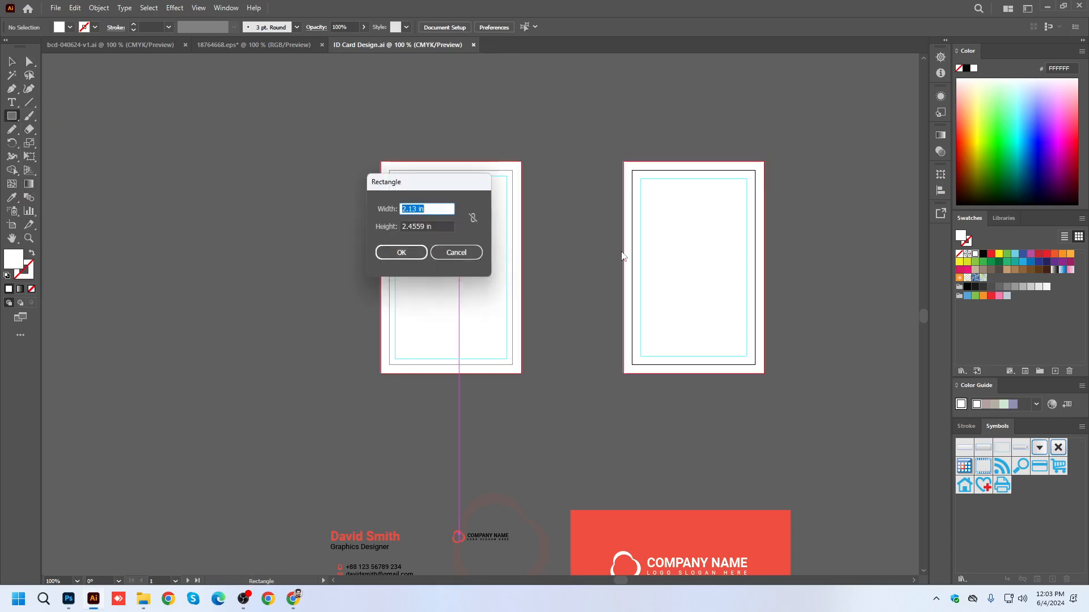
pyautogui.write('20 mm')
pyautogui.press('Tab')
pyautogui.write('25 mm')
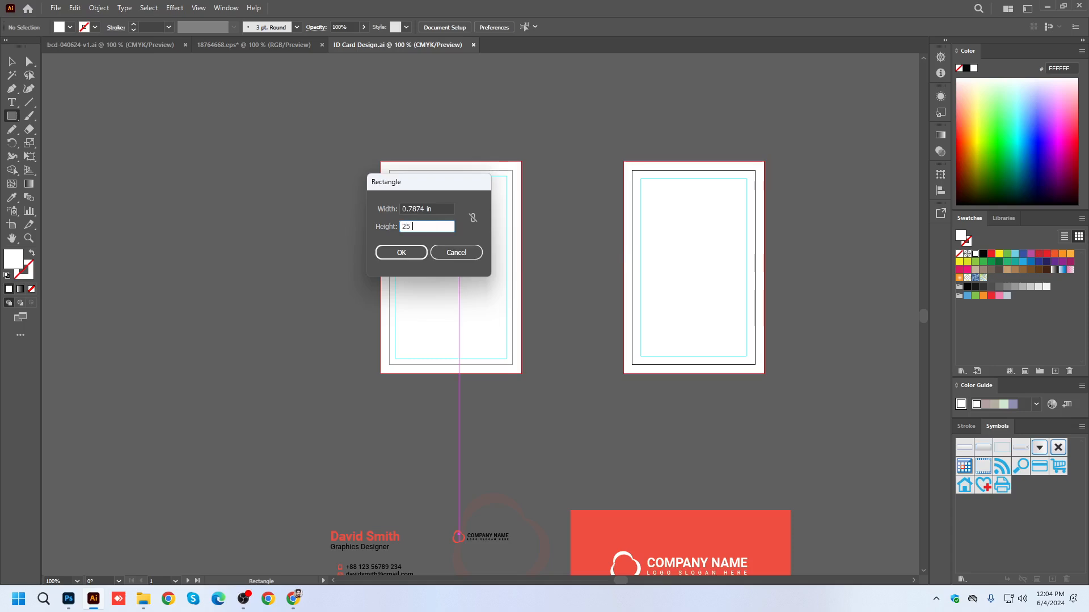
pyautogui.click(388, 256)
pyautogui.click(10, 200)
pyautogui.click(580, 526)
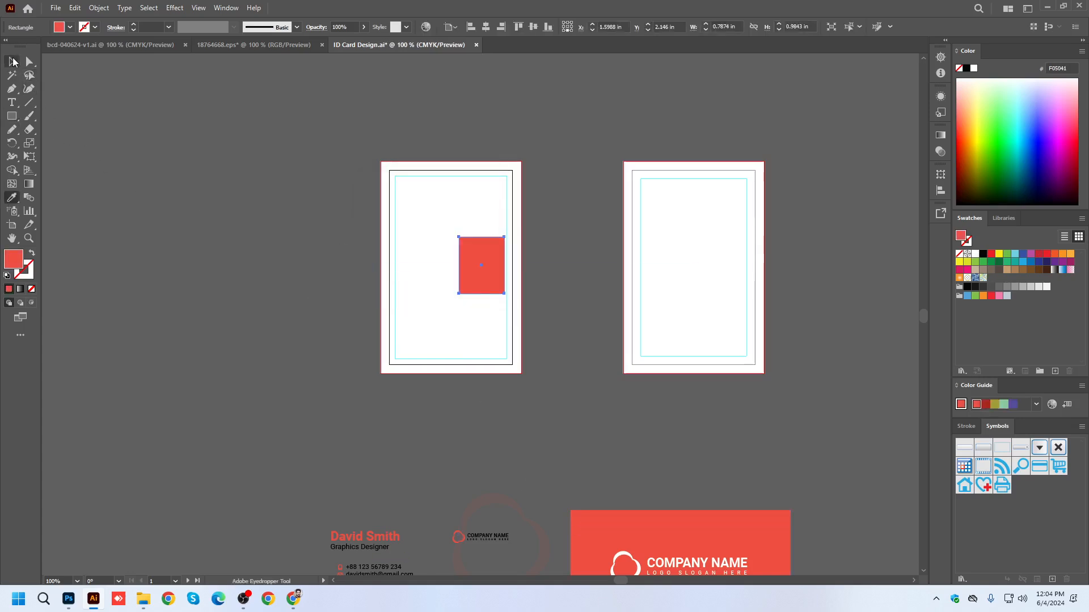
# Move the red rectangle to the upper middle of the first artboard, inside the margin guide.
pyautogui.click(12, 61)
pyautogui.click(386, 155)
pyautogui.moveTo(478, 251); pyautogui.dragTo(449, 200)
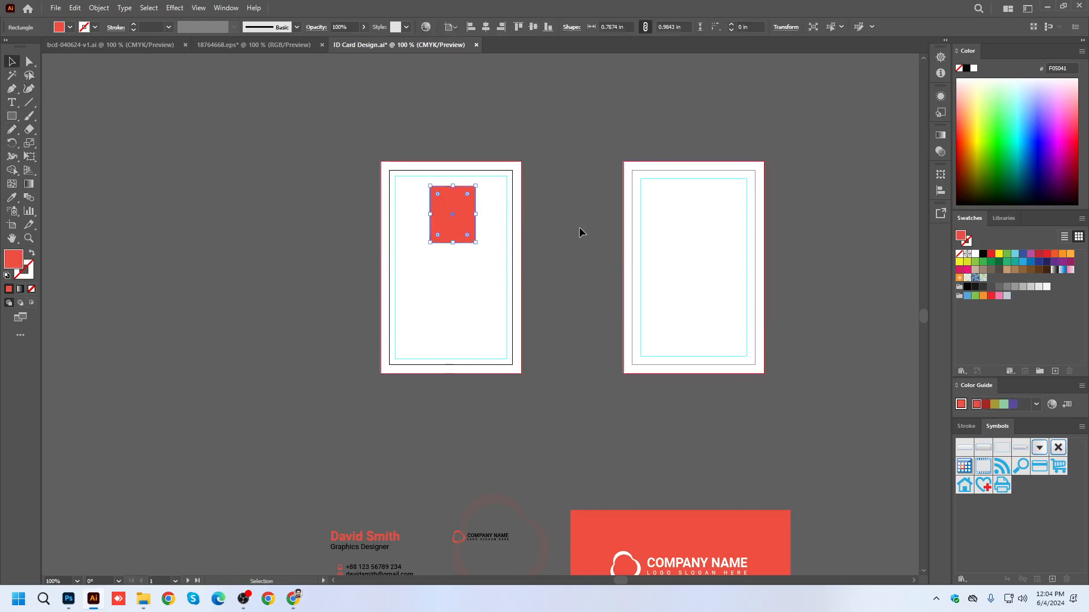
pyautogui.click(579, 228)
pyautogui.click(460, 198)
pyautogui.moveTo(553, 277); pyautogui.dragTo(508, 272)
pyautogui.click(12, 116)
pyautogui.click(294, 121)
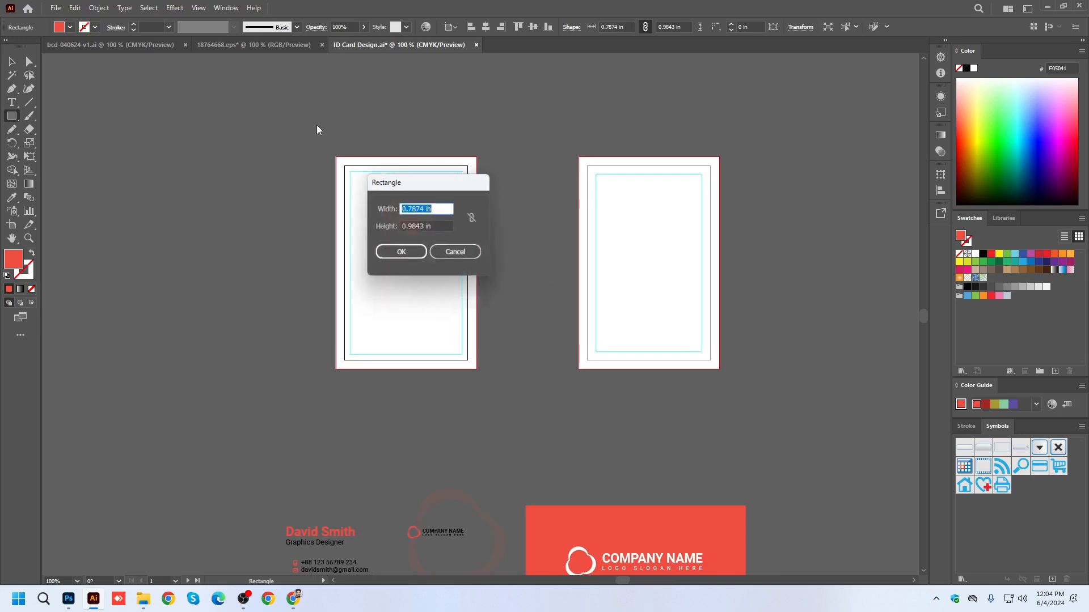
pyautogui.write('20 mm')
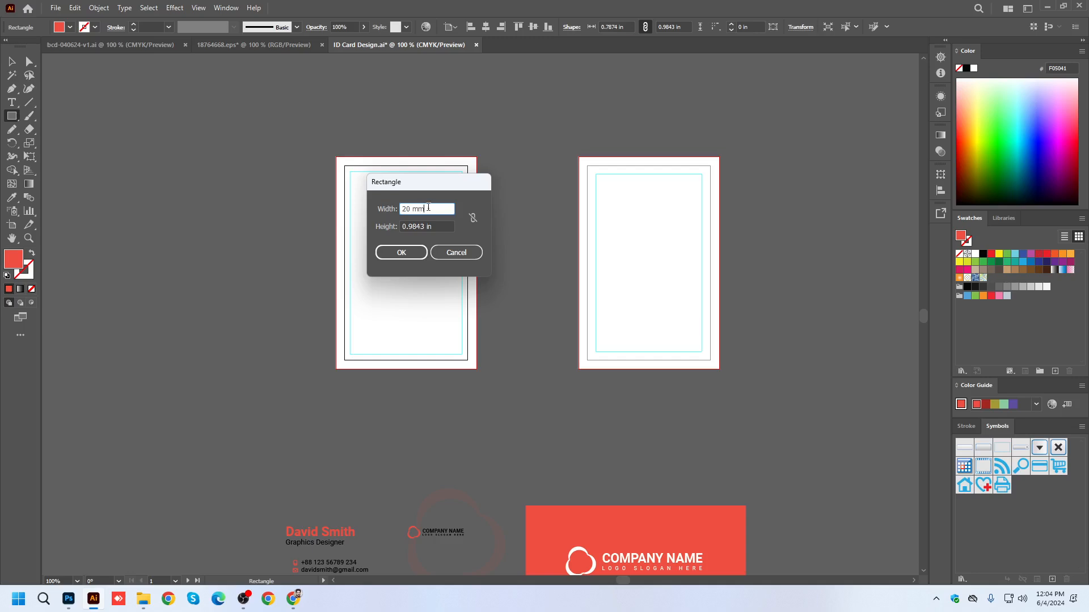
pyautogui.press('Tab')
pyautogui.hotkey('shift', 'Tab')
pyautogui.press('Tab')
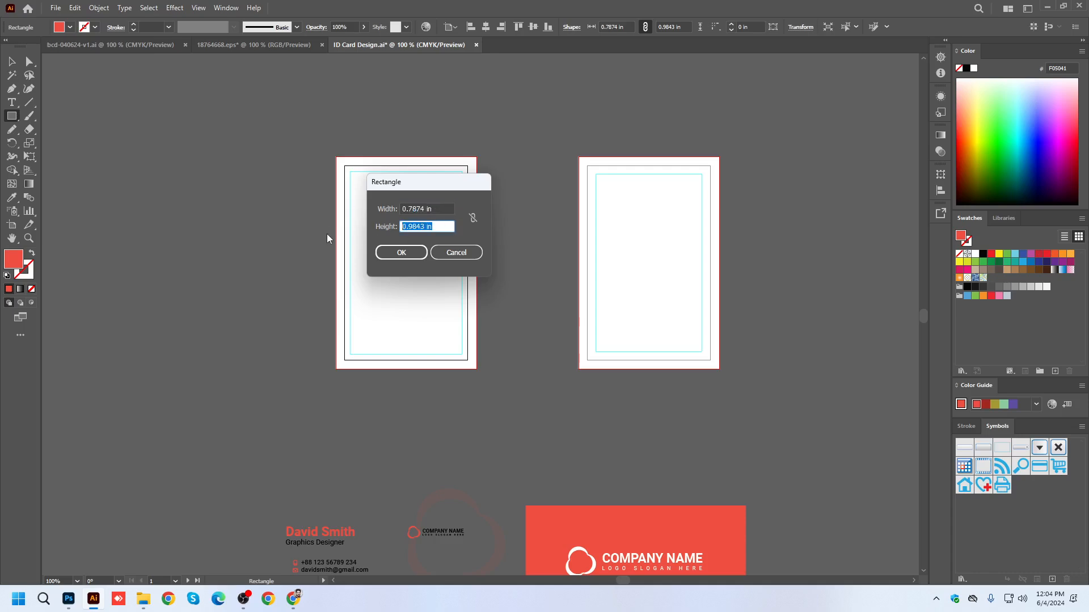
pyautogui.write('25')
pyautogui.click(436, 209)
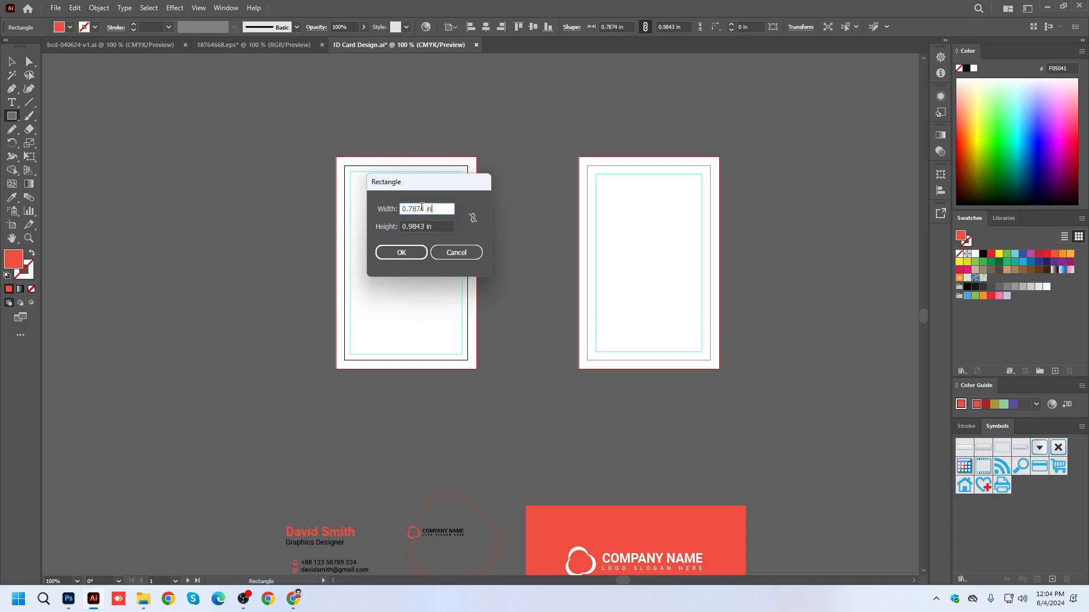
pyautogui.moveTo(425, 208); pyautogui.dragTo(409, 208)
pyautogui.press('Return')
# Center the red photo rectangle horizontally on the first artboard and save the document.
pyautogui.click(11, 61)
pyautogui.click(466, 126)
pyautogui.click(406, 196)
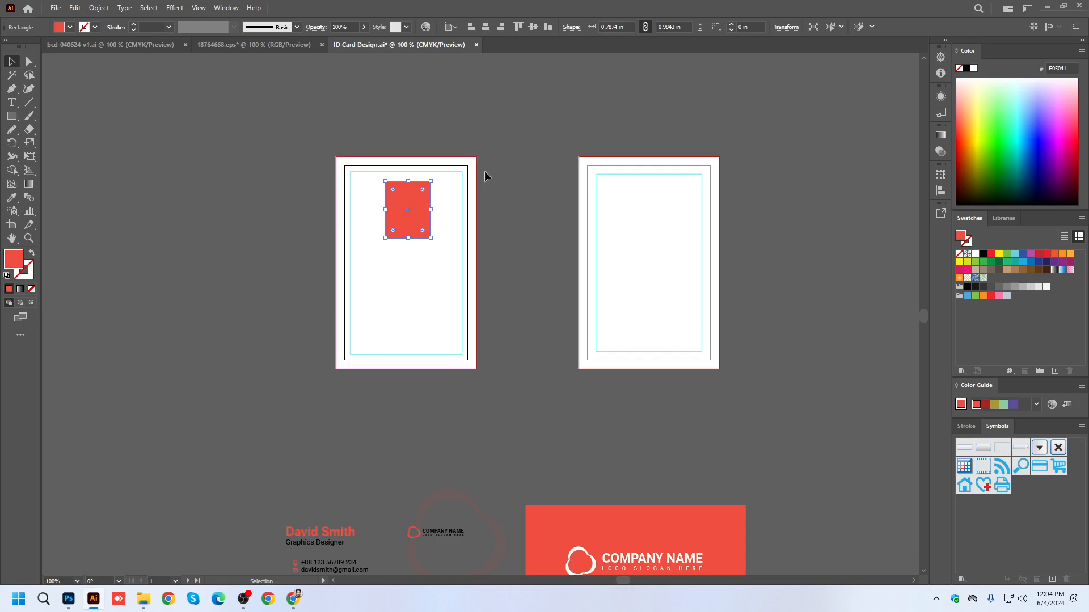
pyautogui.hscroll(-2, 530, 165)
pyautogui.click(484, 28)
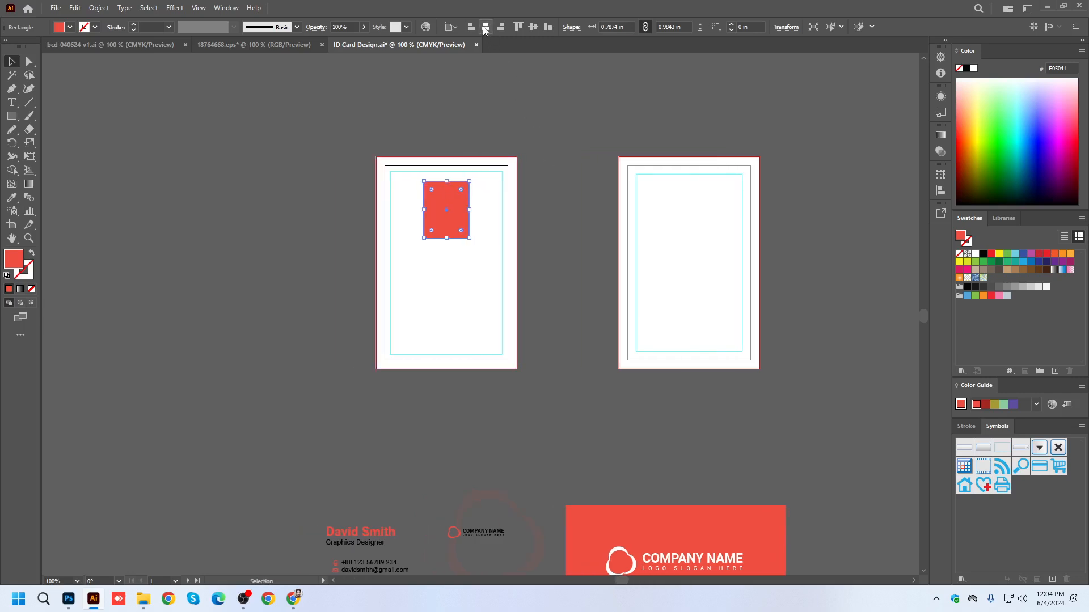
pyautogui.click(529, 142)
pyautogui.hotkey('ctrl', 's')
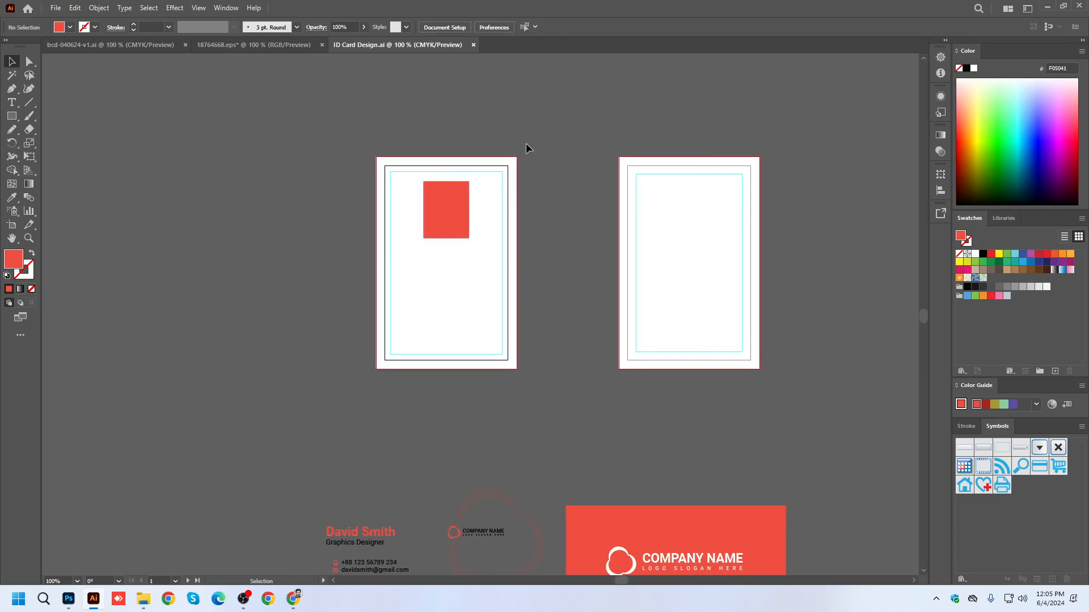
pyautogui.click(451, 195)
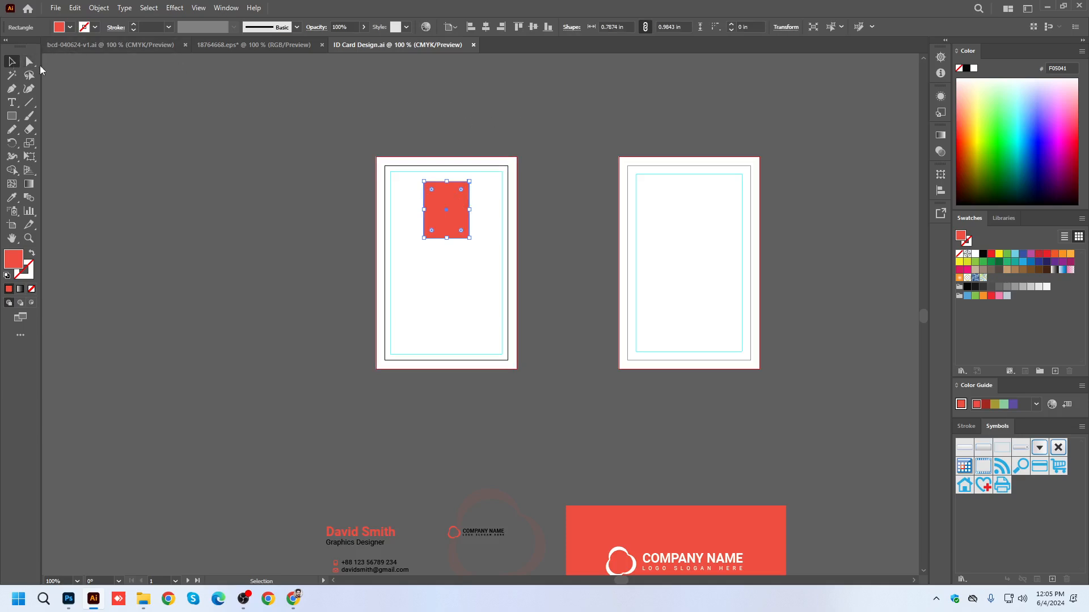
pyautogui.click(454, 103)
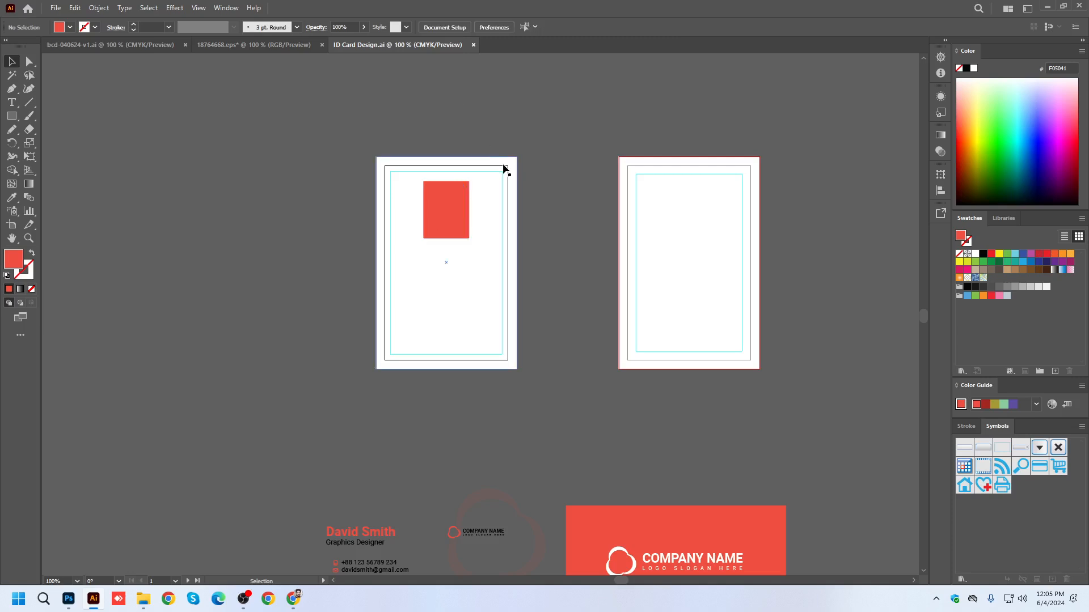
pyautogui.click(452, 206)
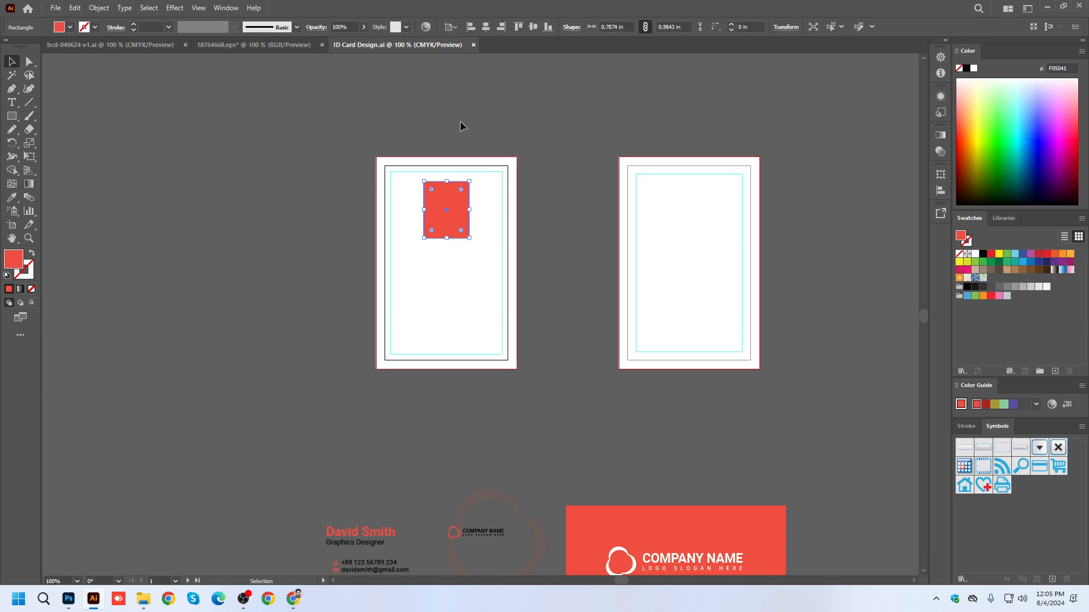
pyautogui.click(438, 136)
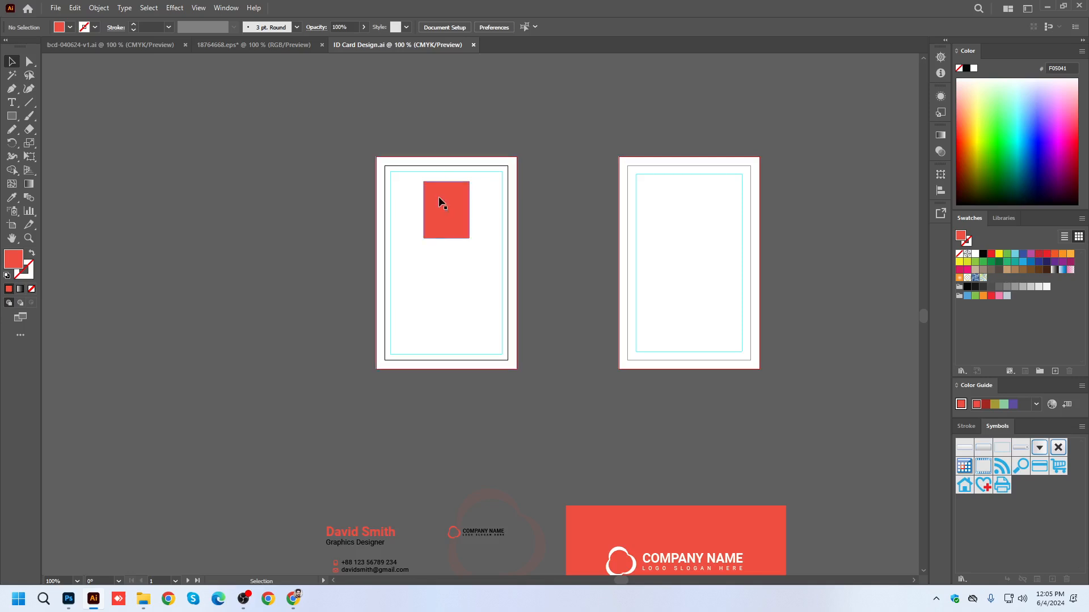
pyautogui.scroll(1, 440, 200)
pyautogui.moveTo(598, 243); pyautogui.dragTo(566, 199)
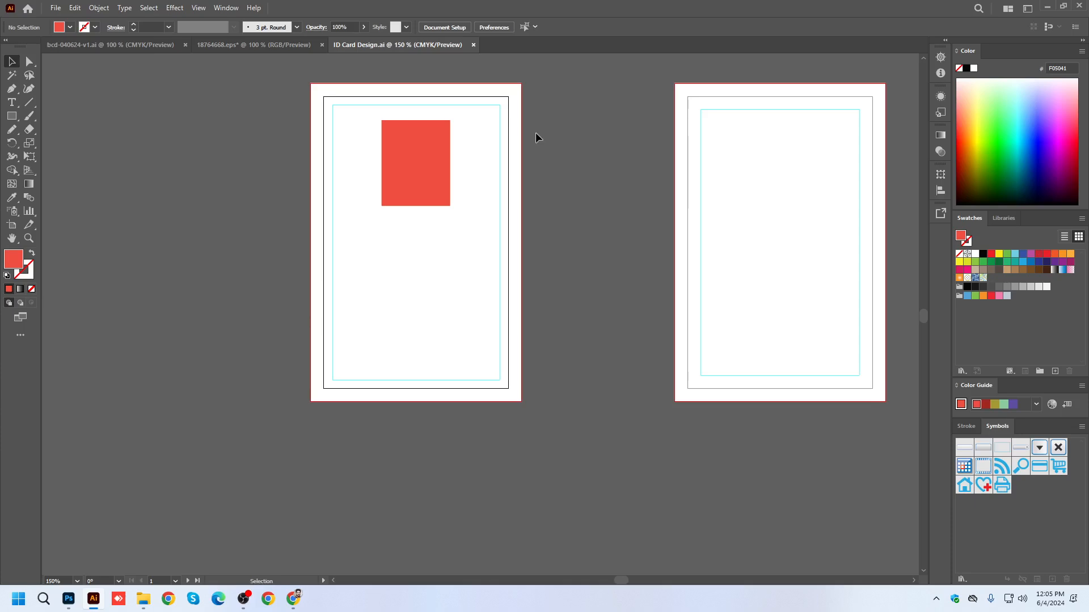
pyautogui.scroll(-1, 482, 149)
pyautogui.moveTo(558, 166); pyautogui.dragTo(520, 186)
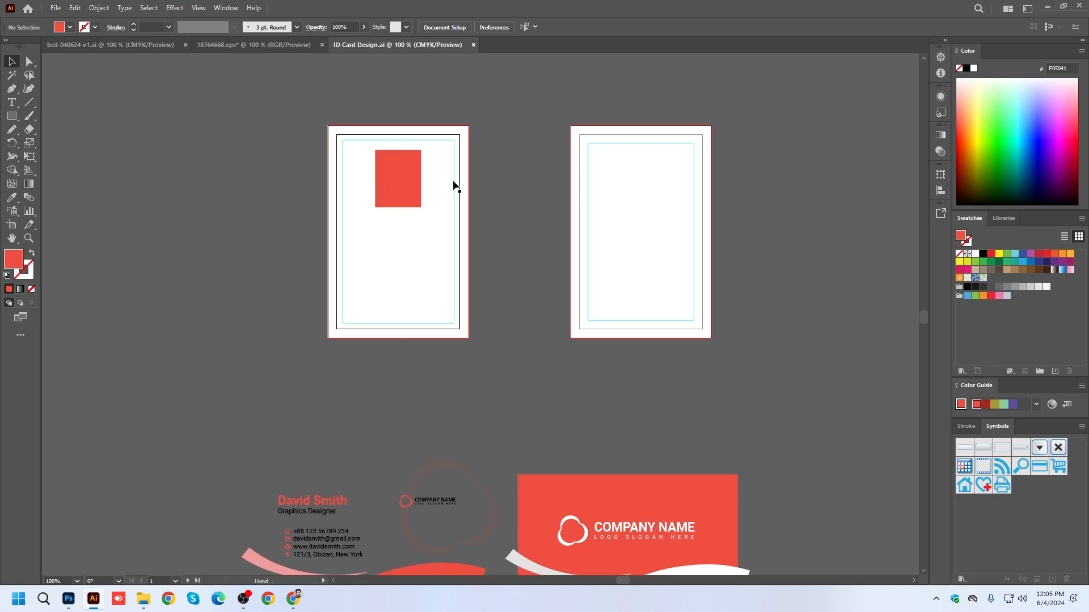
# Move the name and job title text below the red rectangle on the first artboard and center it, using centered paragraph alignment.
pyautogui.scroll(-2, 454, 386)
pyautogui.moveTo(327, 456); pyautogui.dragTo(413, 182)
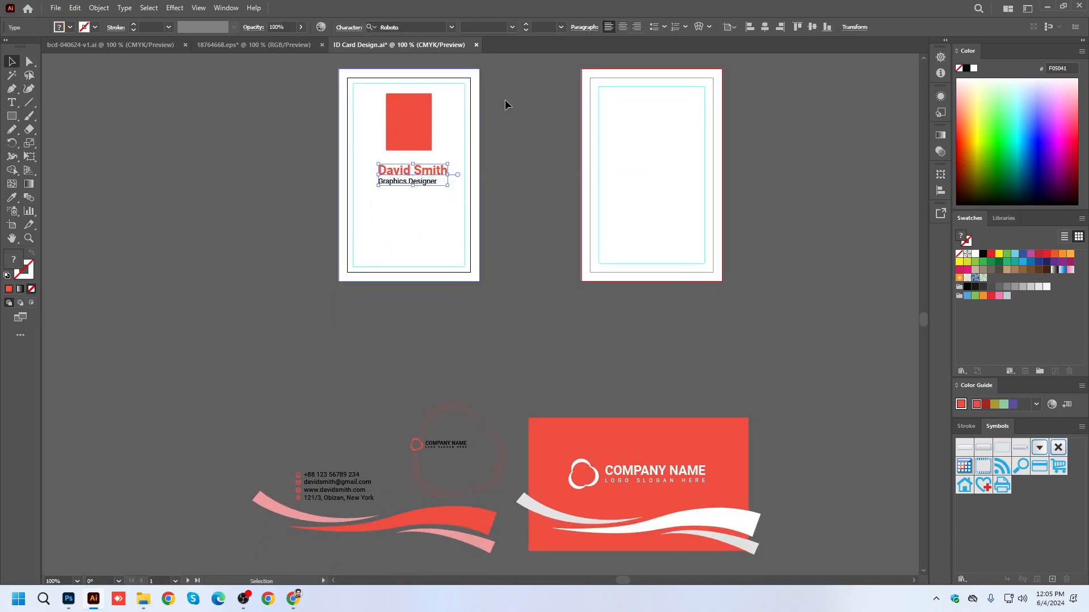
pyautogui.click(623, 29)
pyautogui.moveTo(513, 121); pyautogui.dragTo(501, 130)
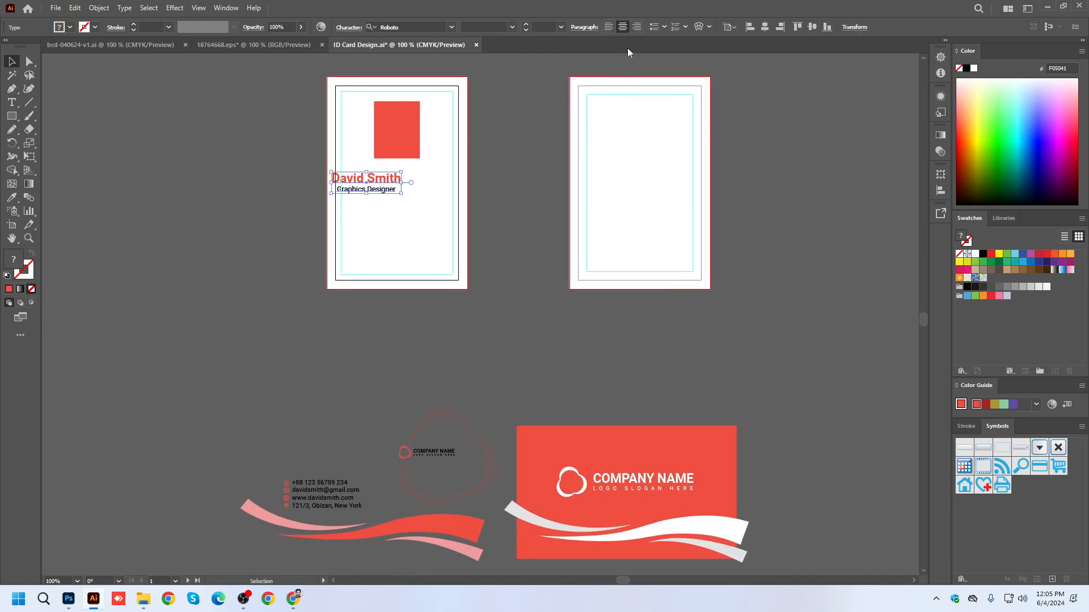
pyautogui.click(765, 26)
pyautogui.click(509, 145)
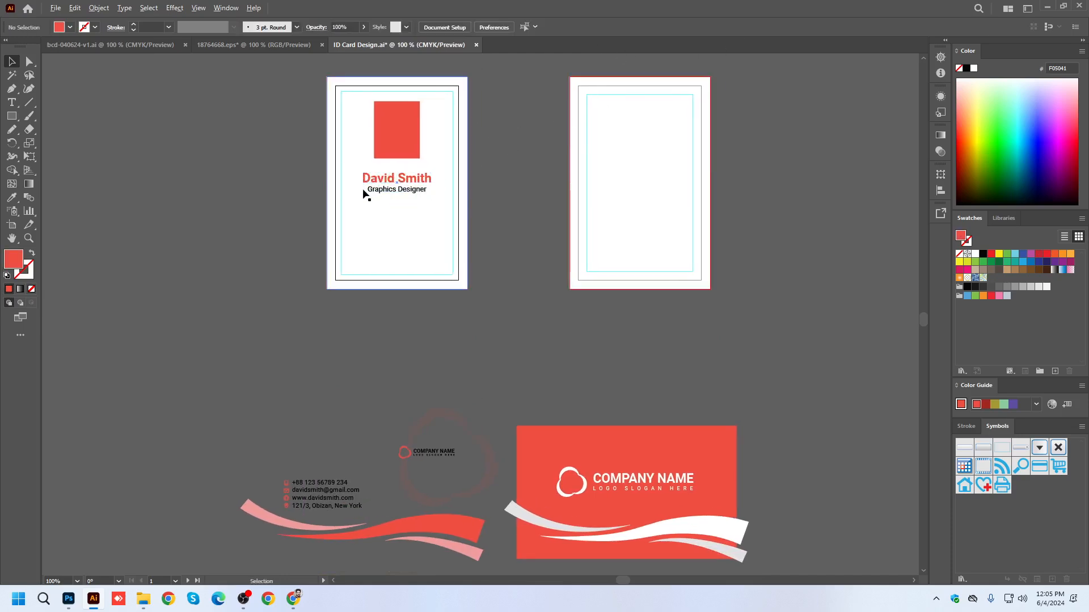
# Move the name and job title text slightly up toward the red rectangle and save the document.
pyautogui.scroll(2, 364, 191)
pyautogui.moveTo(444, 172); pyautogui.dragTo(443, 160)
pyautogui.click(627, 163)
pyautogui.scroll(-1, 442, 249)
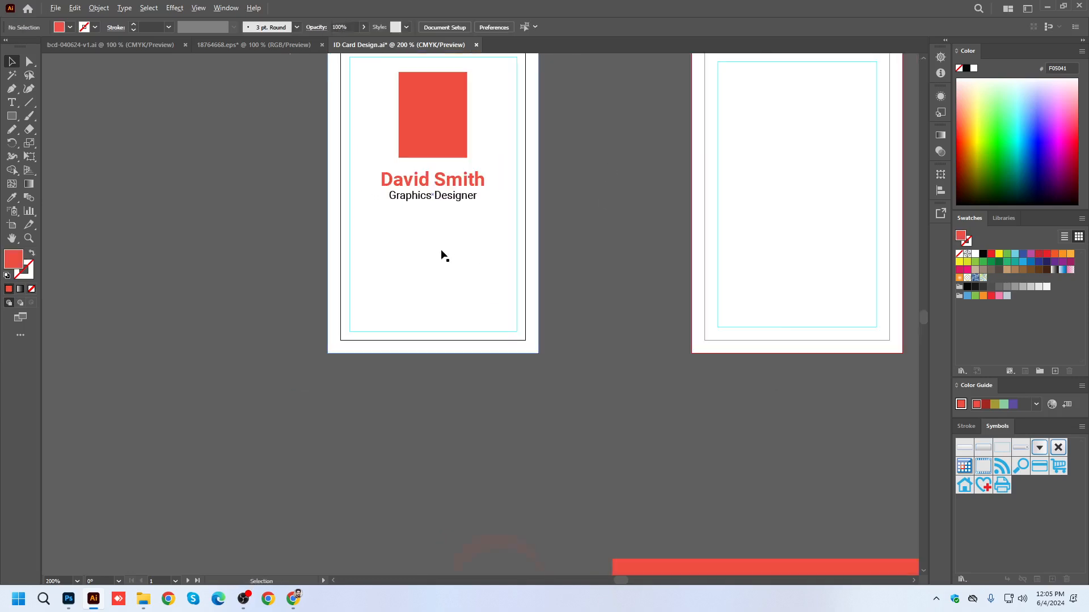
pyautogui.scroll(-1, 452, 255)
pyautogui.hotkey('ctrl', 's')
pyautogui.moveTo(486, 367); pyautogui.dragTo(445, 324)
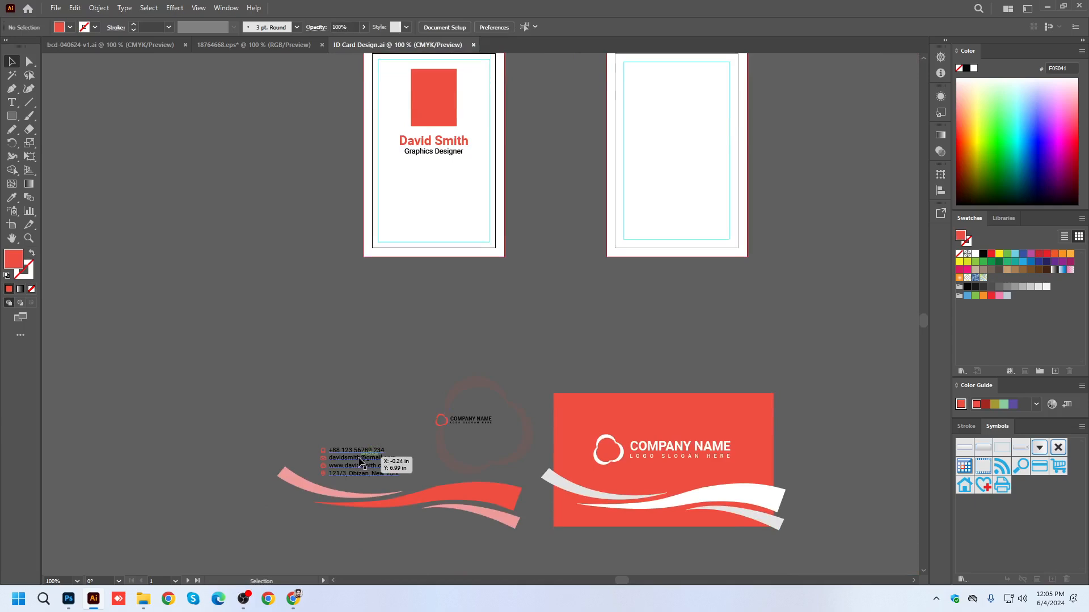
# Move the contact details text from the business card artwork onto the first artboard, below the job title.
pyautogui.click(394, 440)
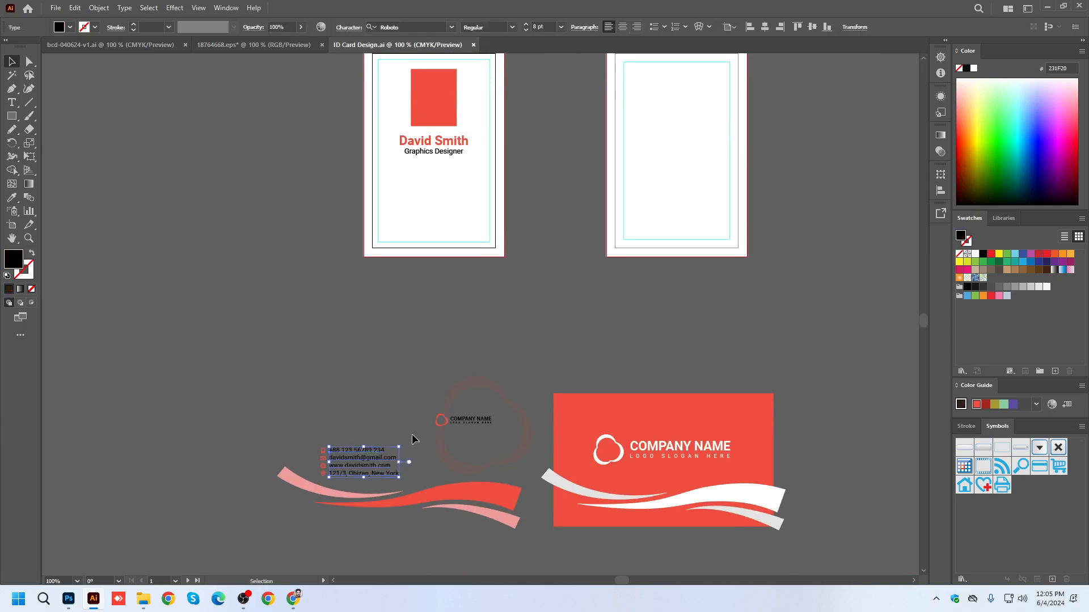
pyautogui.moveTo(363, 458); pyautogui.dragTo(436, 182)
pyautogui.scroll(3, 417, 186)
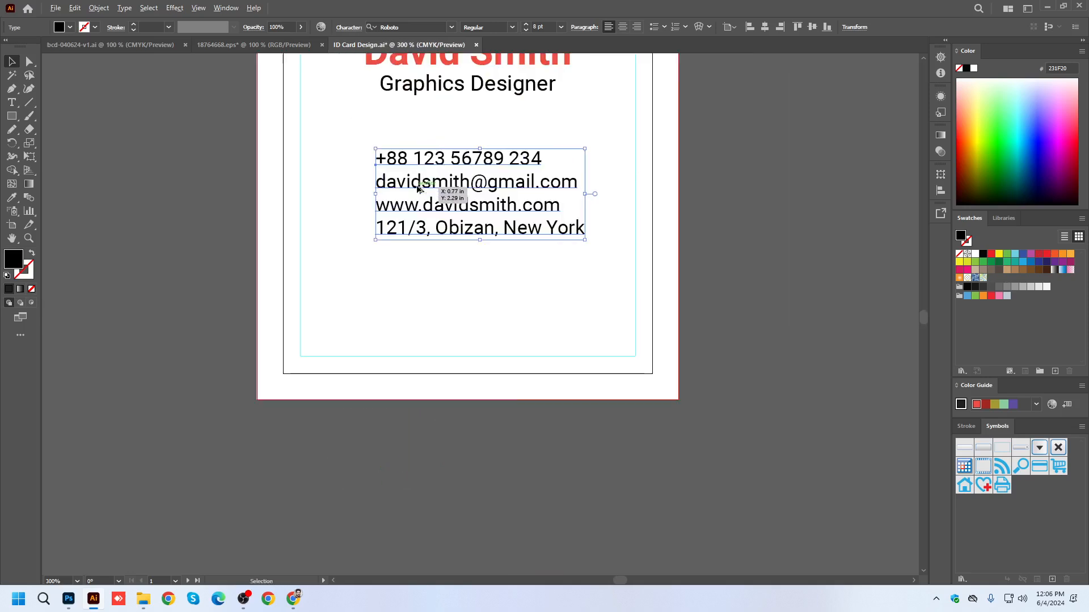
# Insert the label "Dept No:" before the phone number in the contact details text.
pyautogui.doubleClick(417, 189)
pyautogui.tripleClick(416, 185)
pyautogui.click(378, 157)
pyautogui.scroll(-2, 396, 221)
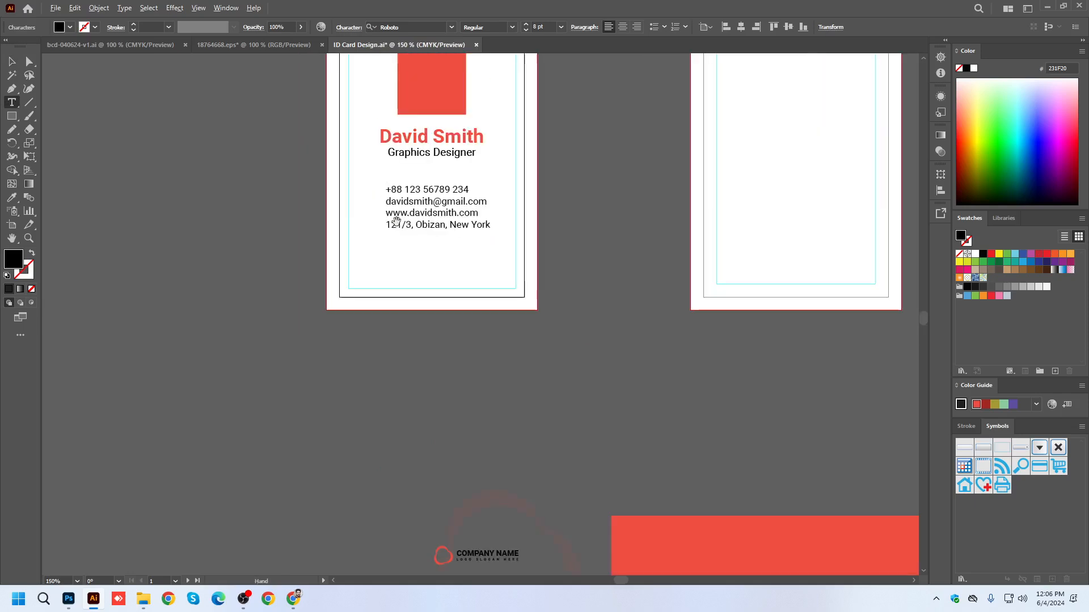
pyautogui.write('Name')
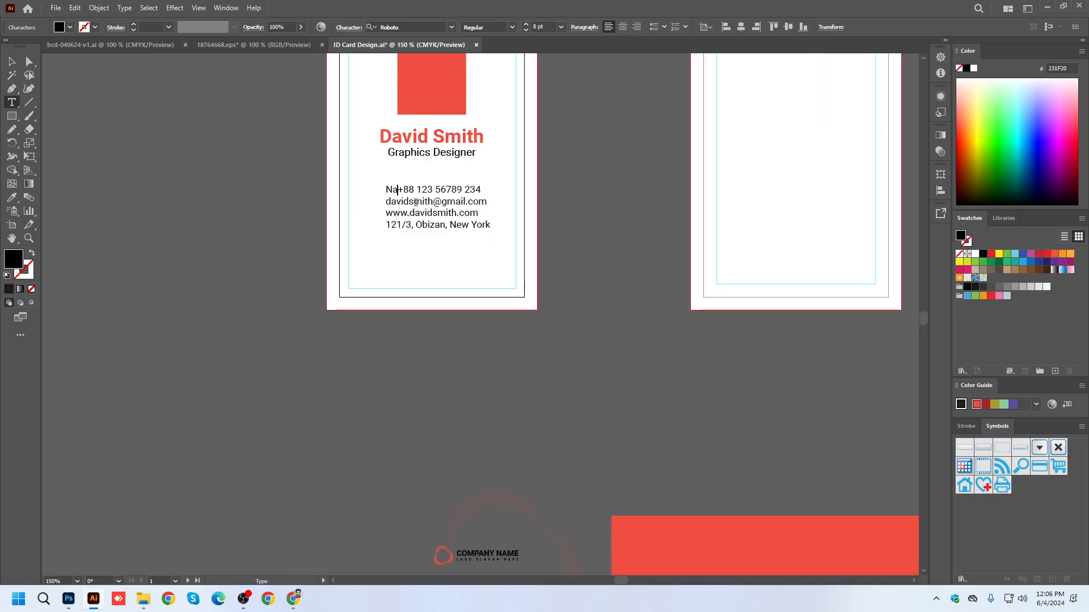
pyautogui.press('BackSpace')
pyautogui.press('BackSpace')
pyautogui.press('BackSpace')
pyautogui.press('BackSpace')
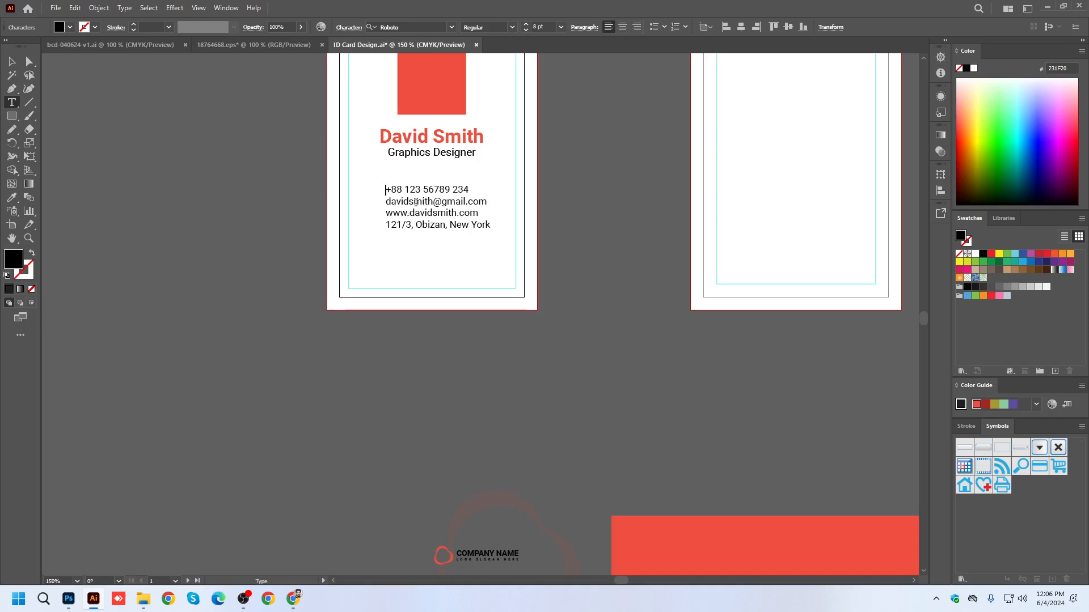
pyautogui.write('Dept N')
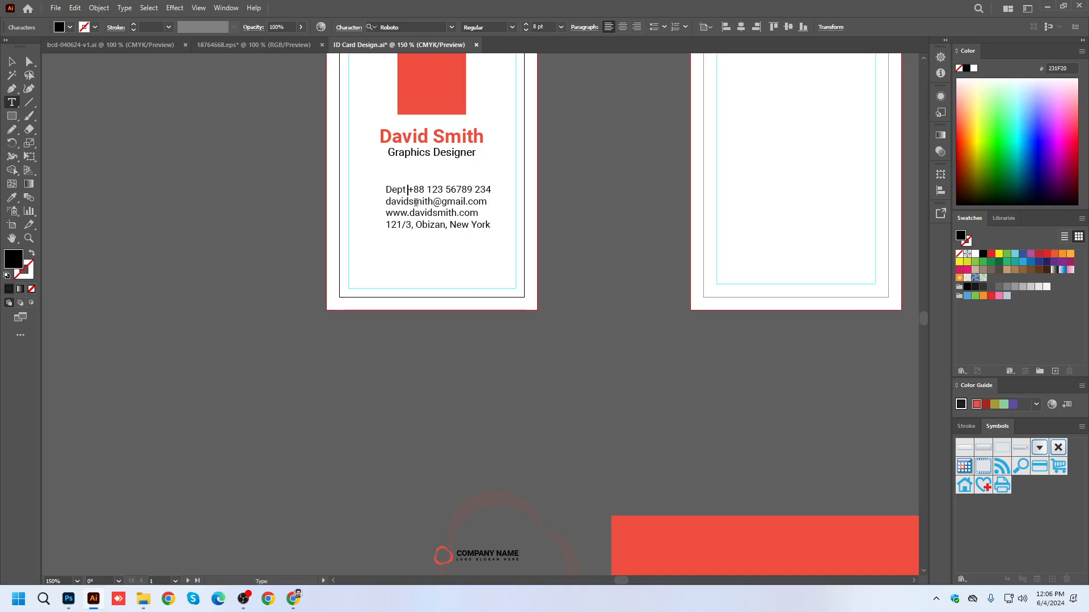
pyautogui.write('o:')
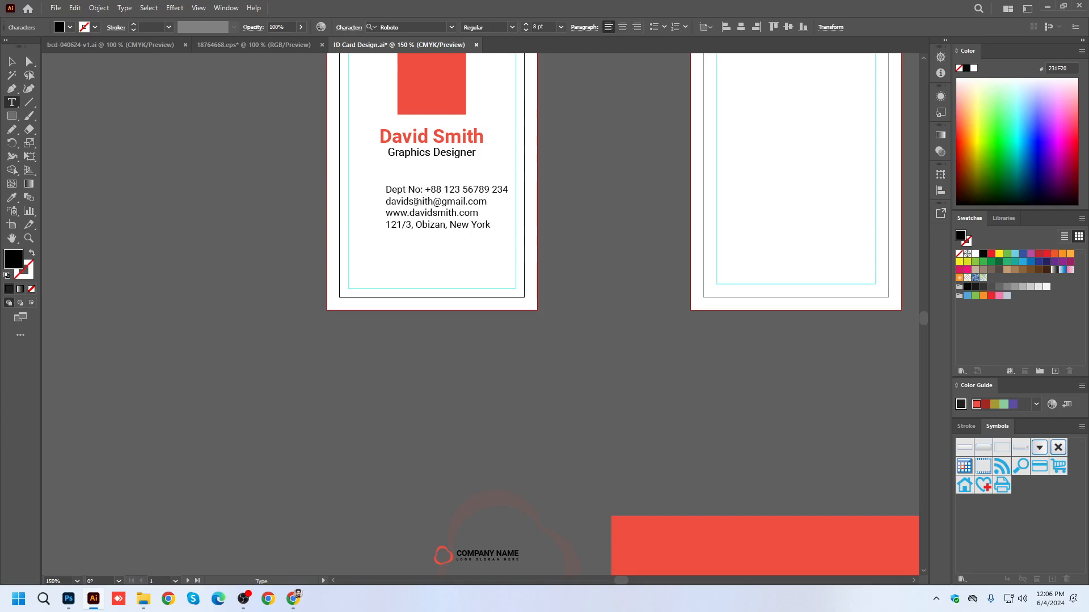
# Delete the contact details and the colon from the text block, keeping only "Dept No".
pyautogui.moveTo(428, 189); pyautogui.dragTo(488, 225)
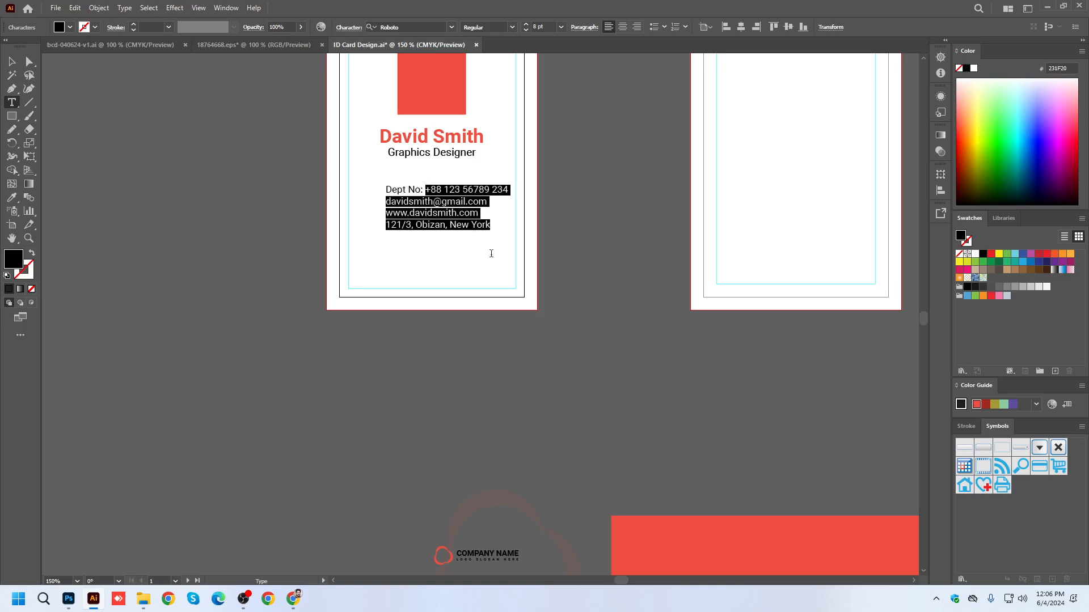
pyautogui.press('BackSpace')
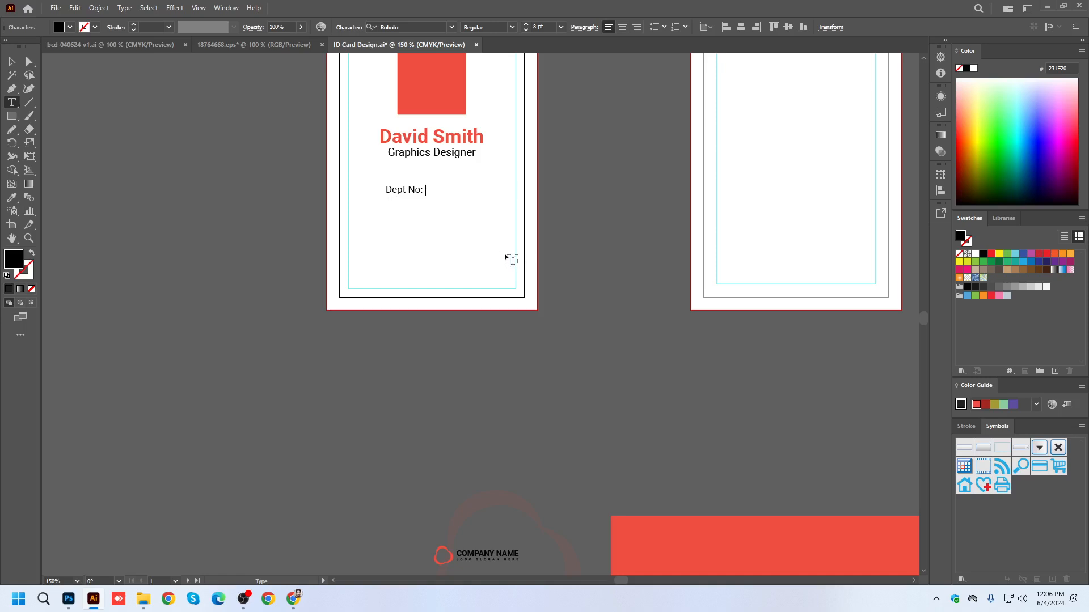
pyautogui.press('BackSpace')
# Add the lines "ID No", "Bld Grp" and "Issue Date" below "Dept No" in the text block.
pyautogui.press('BackSpace')
pyautogui.press('Return')
pyautogui.write('ID No')
pyautogui.press('Return')
pyautogui.write('Bl')
pyautogui.press('BackSpace')
pyautogui.press('BackSpace')
pyautogui.write('B')
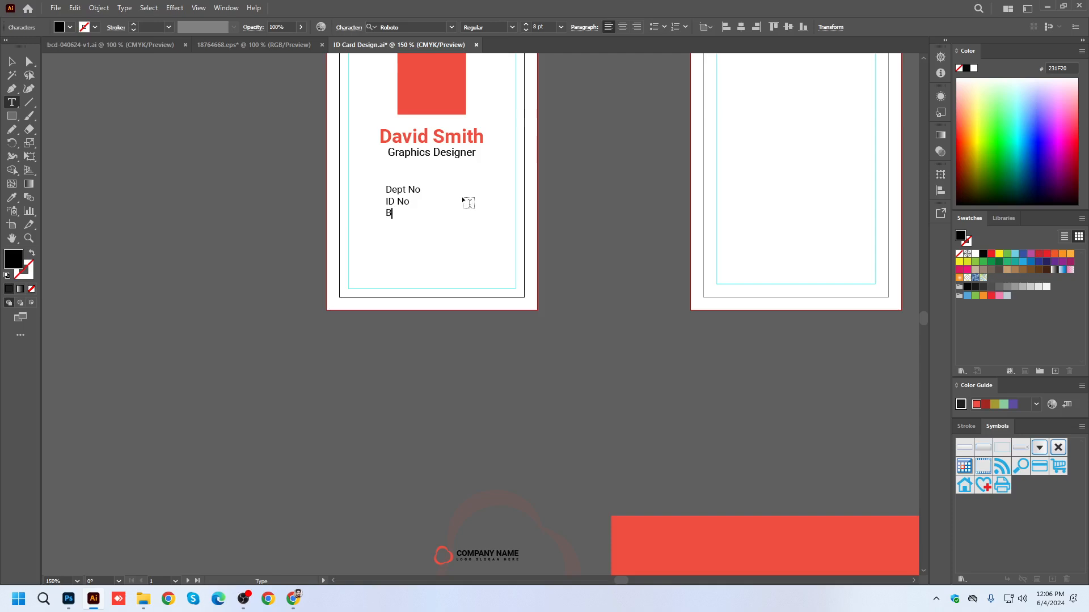
pyautogui.write('ld Grp')
pyautogui.write('Issue Date')
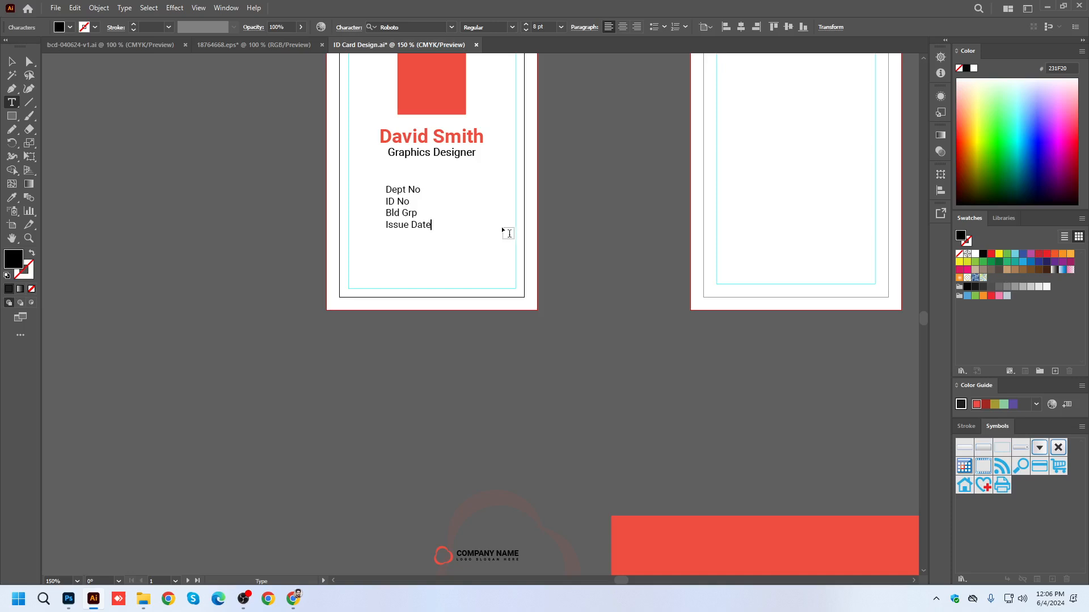
pyautogui.click(11, 61)
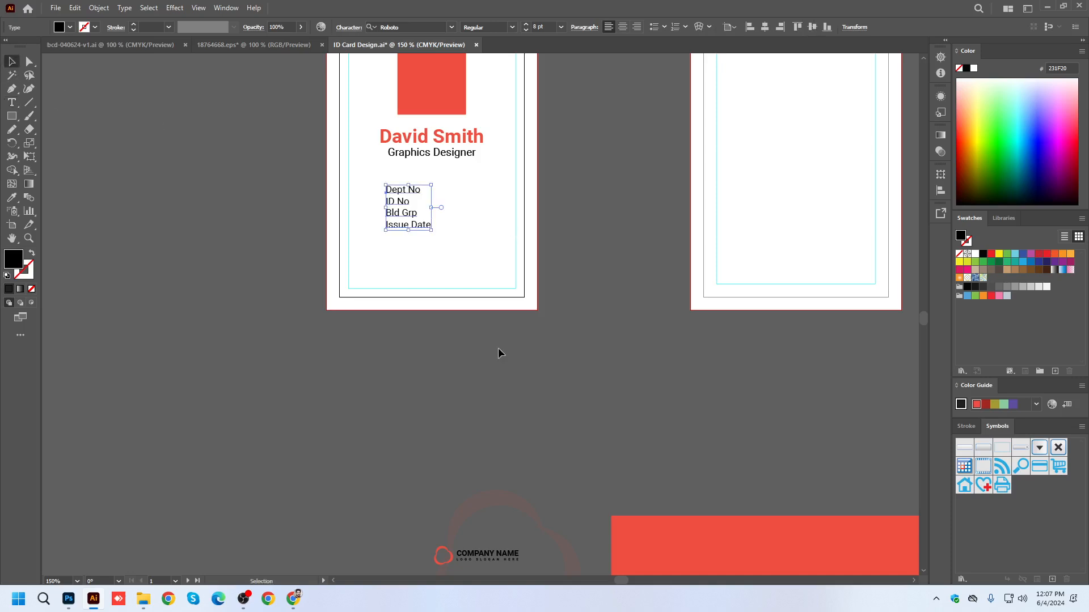
pyautogui.click(475, 329)
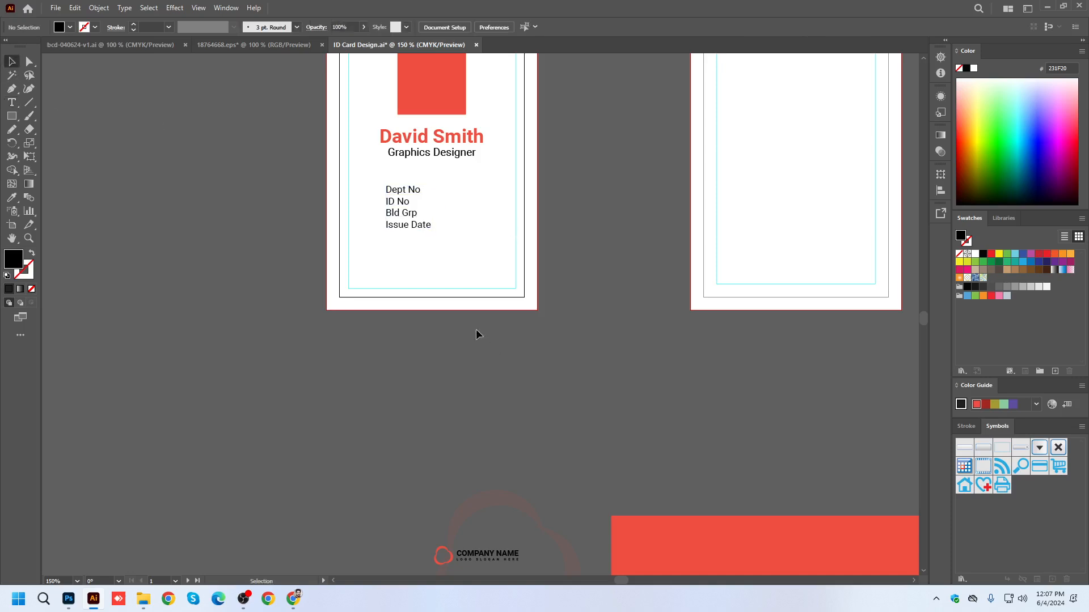
# Set the label text block to right paragraph alignment.
pyautogui.click(419, 228)
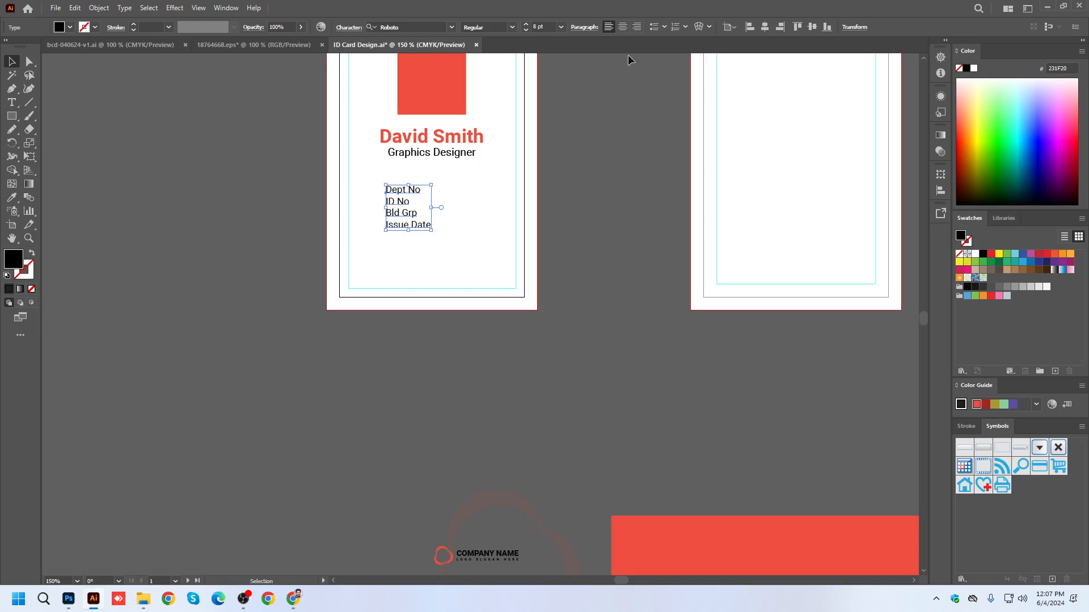
pyautogui.click(637, 27)
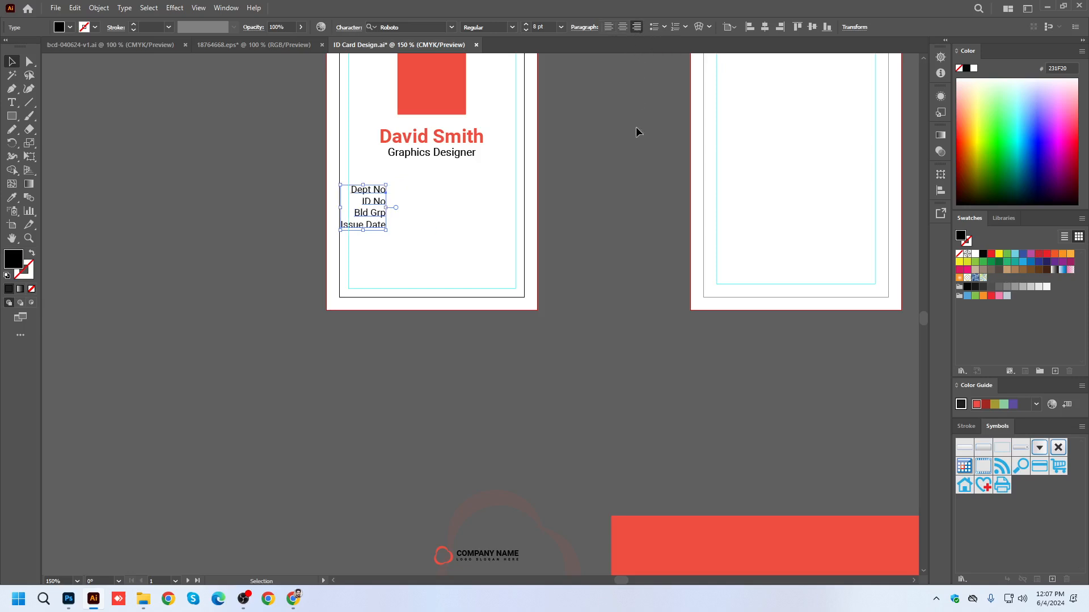
pyautogui.click(635, 169)
# Duplicate the label block to its right and set the copy to left paragraph alignment.
pyautogui.moveTo(381, 213); pyautogui.dragTo(458, 212)
pyautogui.click(634, 250)
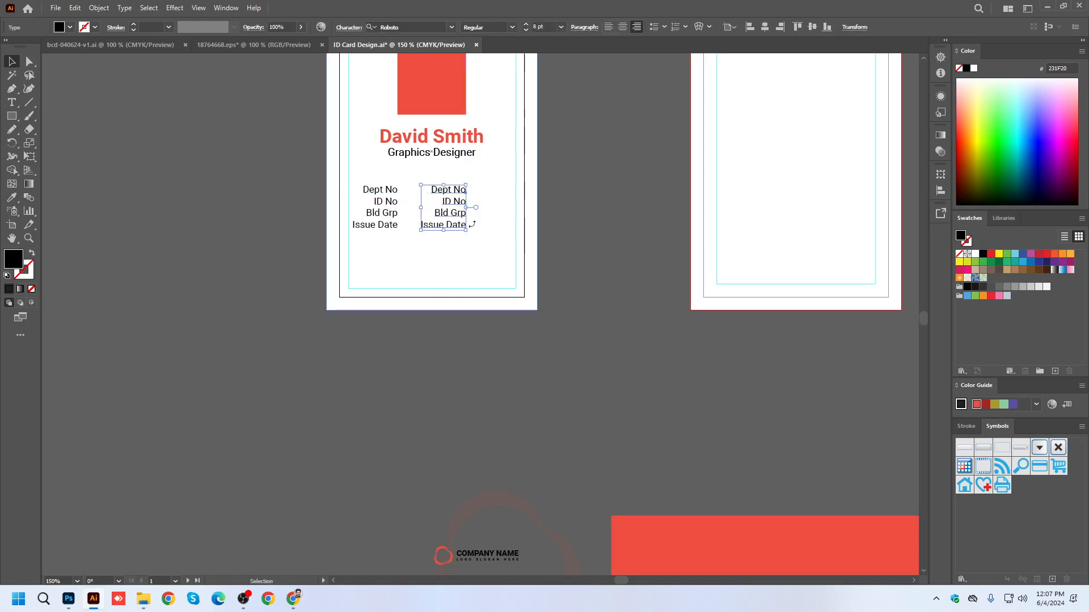
pyautogui.click(607, 29)
# Replace all the text in the copied block with ": Creative" as the department value.
pyautogui.tripleClick(476, 192)
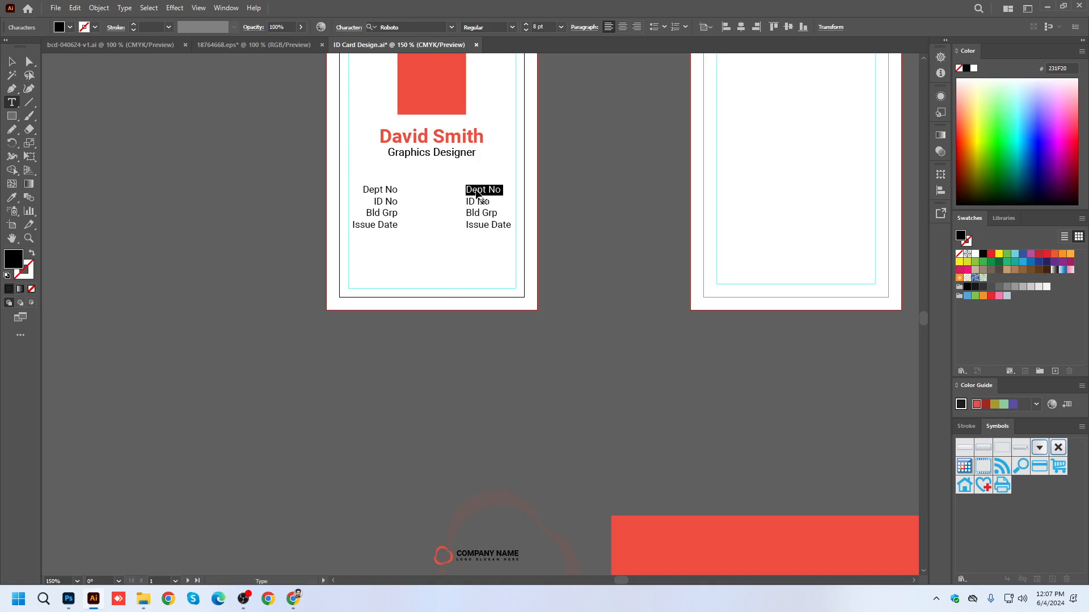
pyautogui.press('BackSpace')
pyautogui.write(':')
pyautogui.press('Return')
pyautogui.moveTo(466, 201); pyautogui.dragTo(528, 248)
pyautogui.press('BackSpace')
pyautogui.press('BackSpace')
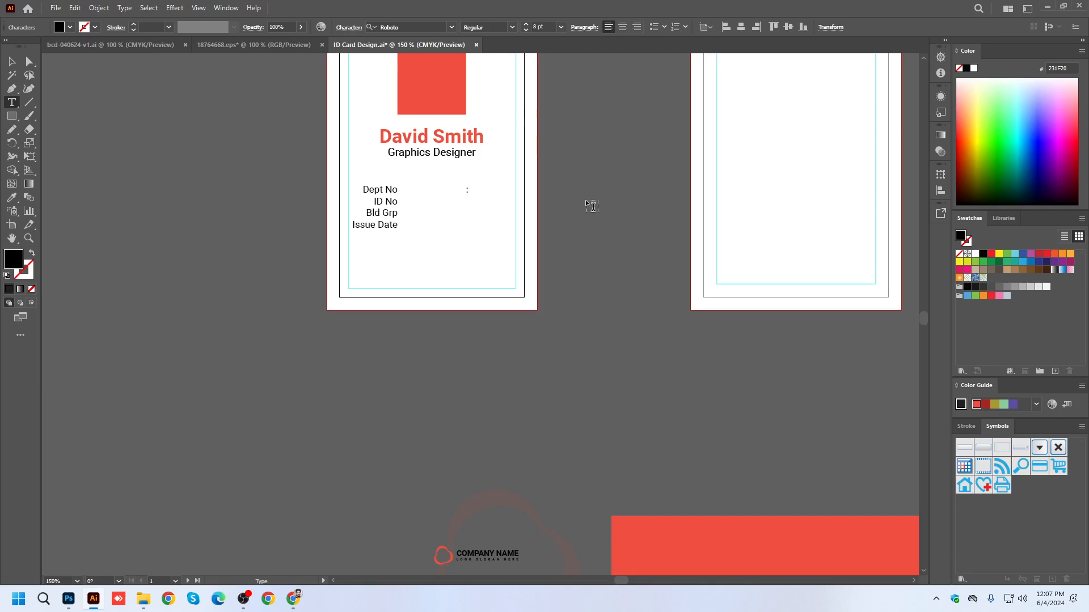
pyautogui.write('Creative')
# Add a colon with the ID number and then ": AB+" as the next two value lines.
pyautogui.press('Return')
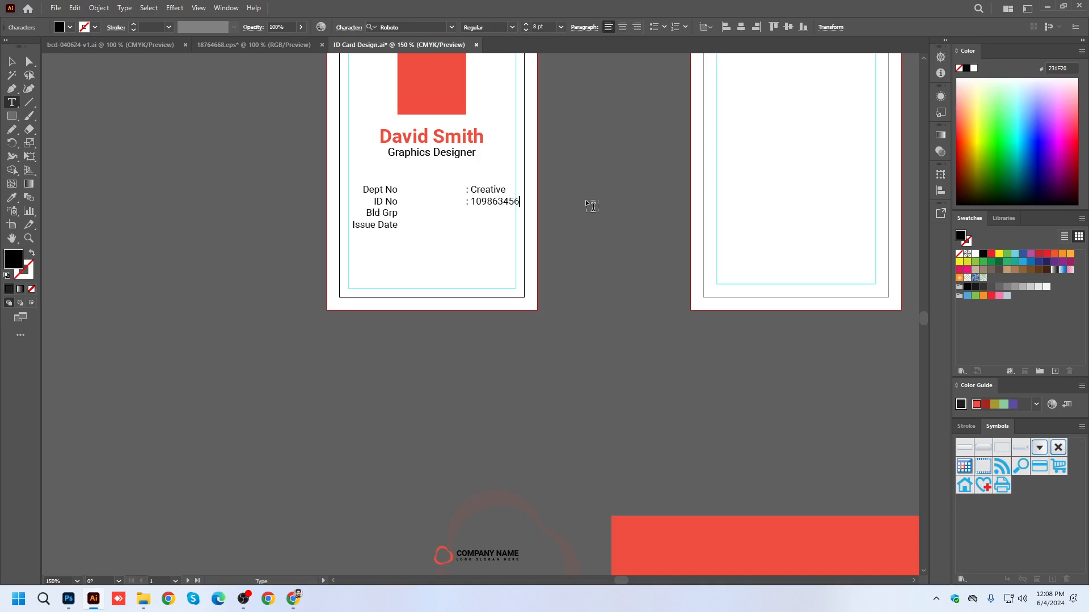
# Add ": 04/12/2024" as the issue date line and finish editing the values text.
pyautogui.press('Return')
pyautogui.write(': 04/12')
pyautogui.write('2024')
pyautogui.write('/')
pyautogui.press('Escape')
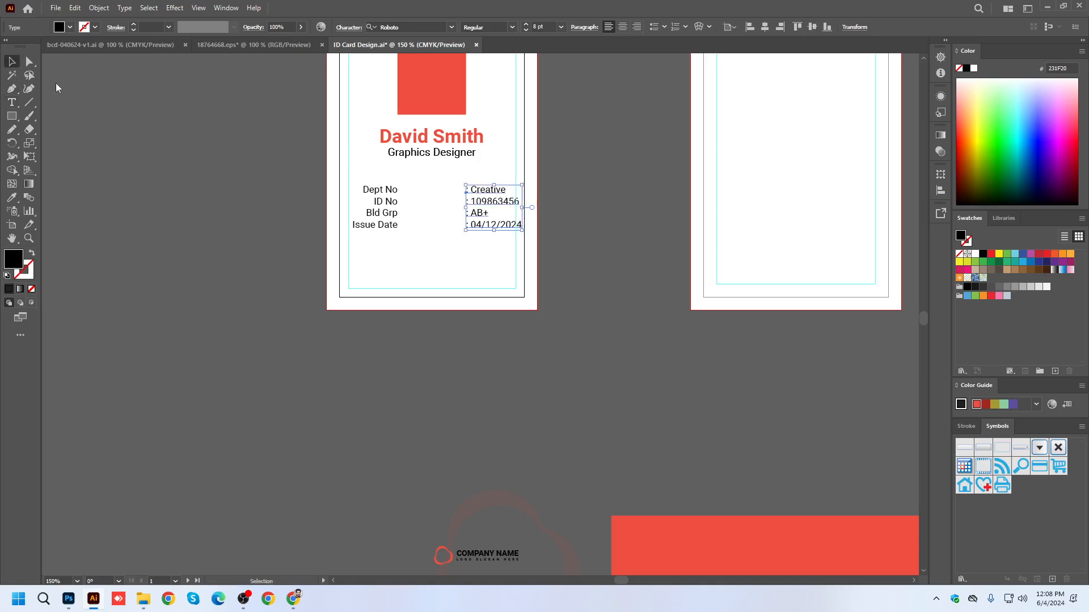
pyautogui.click(594, 177)
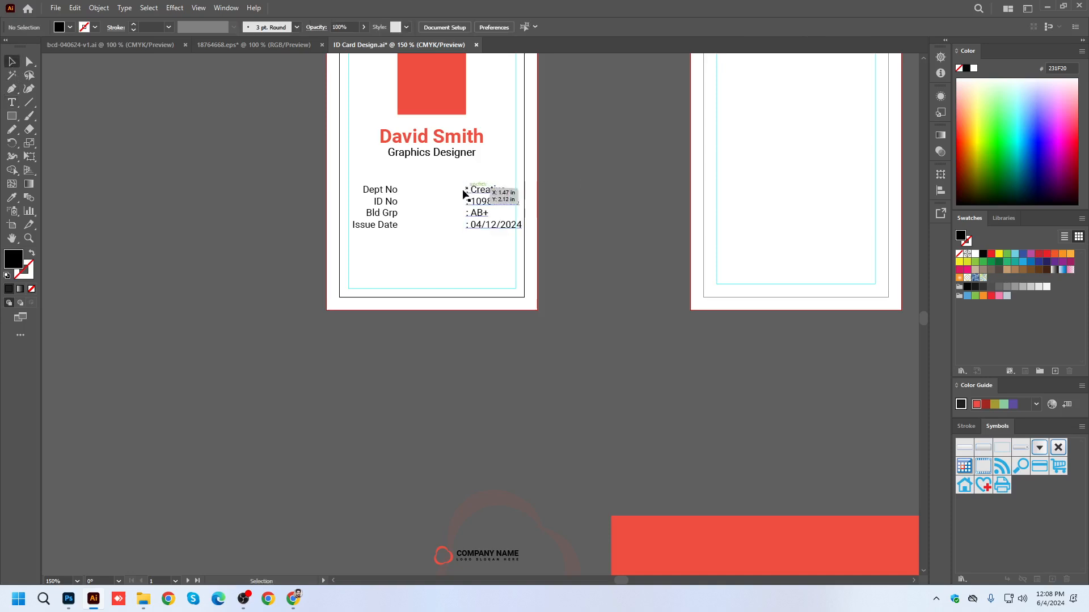
# Move the values text block left so its colons sit right beside the labels.
pyautogui.scroll(1, 420, 194)
pyautogui.moveTo(516, 205); pyautogui.dragTo(421, 197)
pyautogui.click(709, 238)
pyautogui.scroll(2, 425, 214)
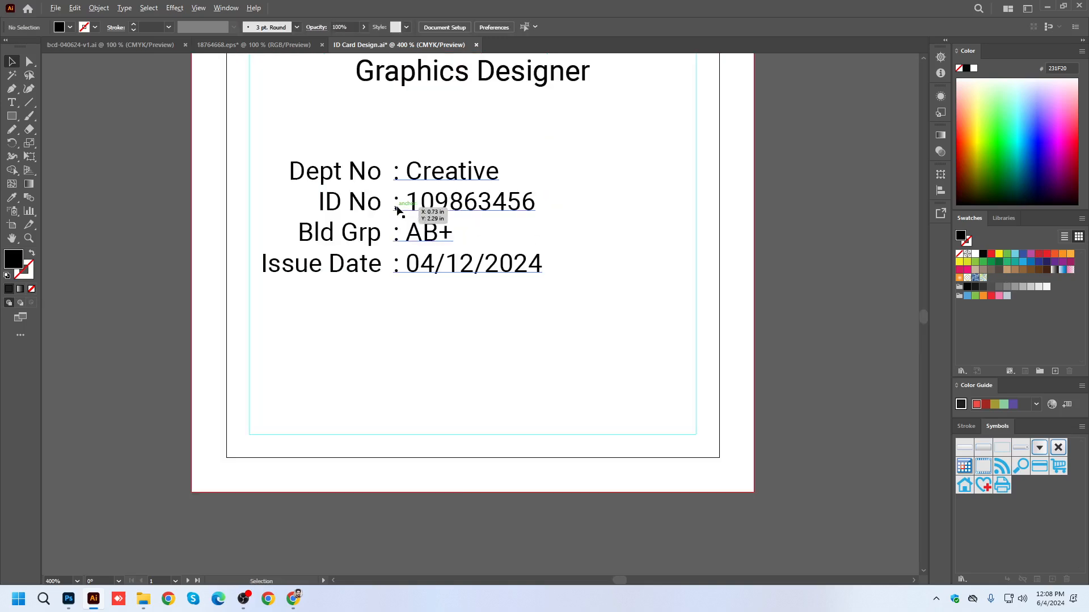
# Group the labels and values text blocks and center the group horizontally on the first artboard.
pyautogui.click(448, 205)
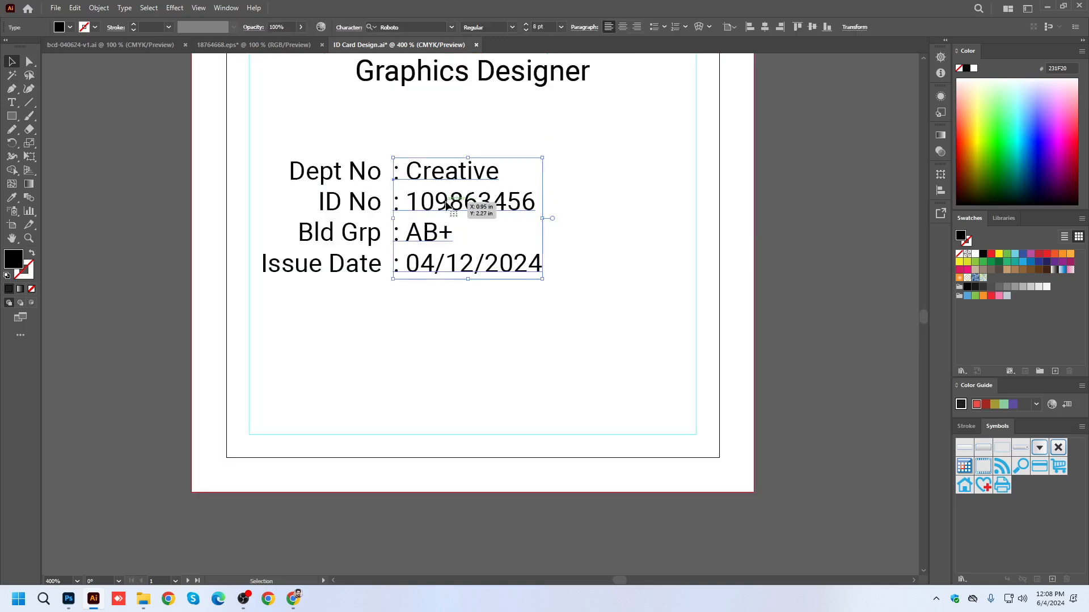
pyautogui.keyDown('shift'); pyautogui.click(349, 215); pyautogui.keyUp('shift')
pyautogui.click(813, 240)
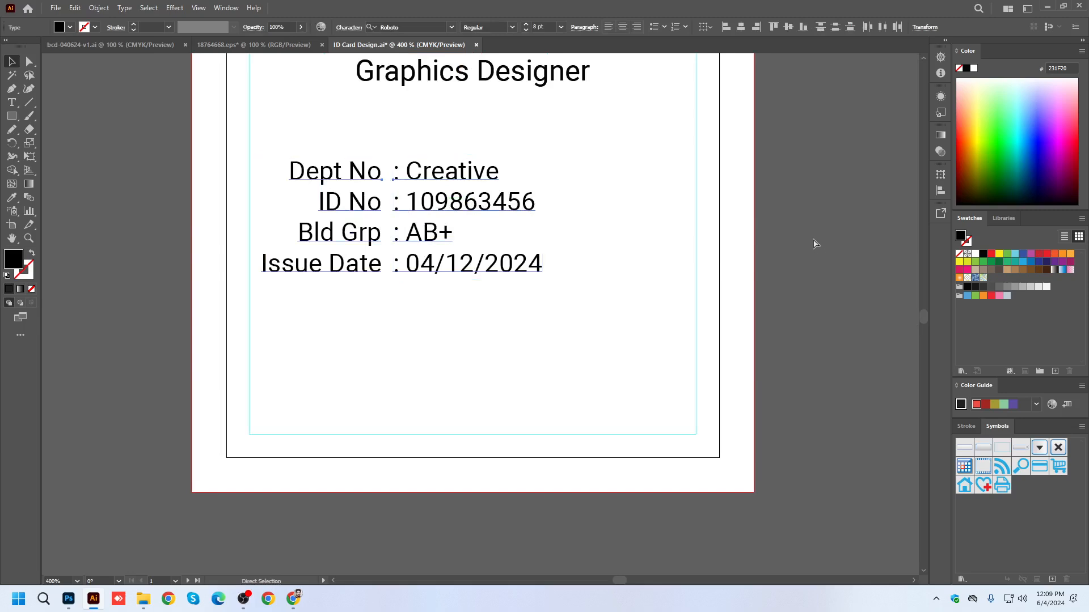
pyautogui.hotkey('ctrl', 'g')
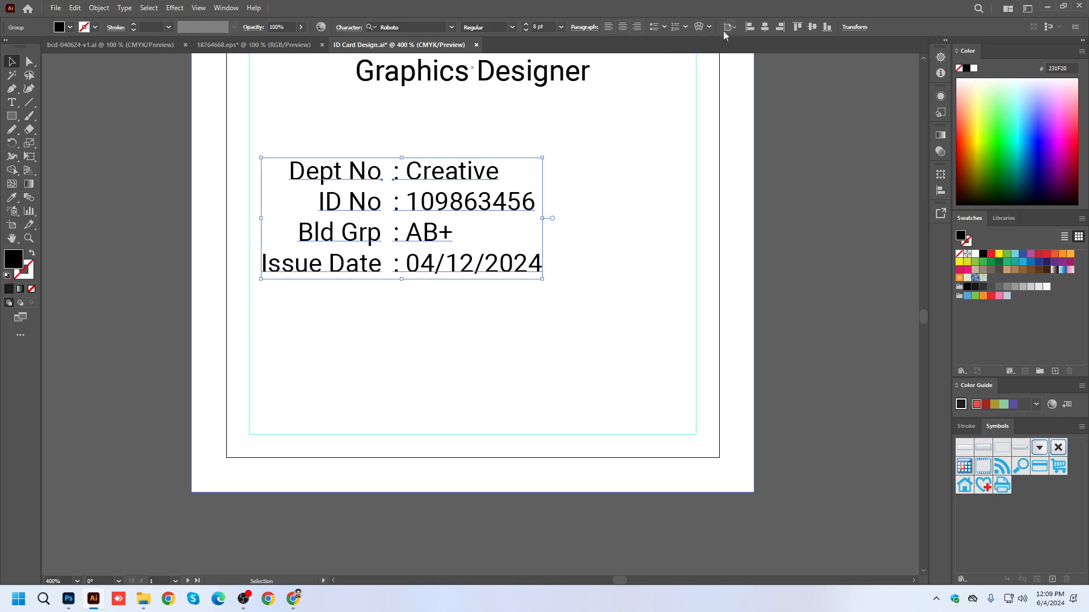
pyautogui.click(765, 27)
pyautogui.click(838, 165)
# Move the grouped details slightly up toward the job title and save the document.
pyautogui.hotkey('ctrl', '-')
pyautogui.hotkey('ctrl', '-')
pyautogui.hotkey('ctrl', '-')
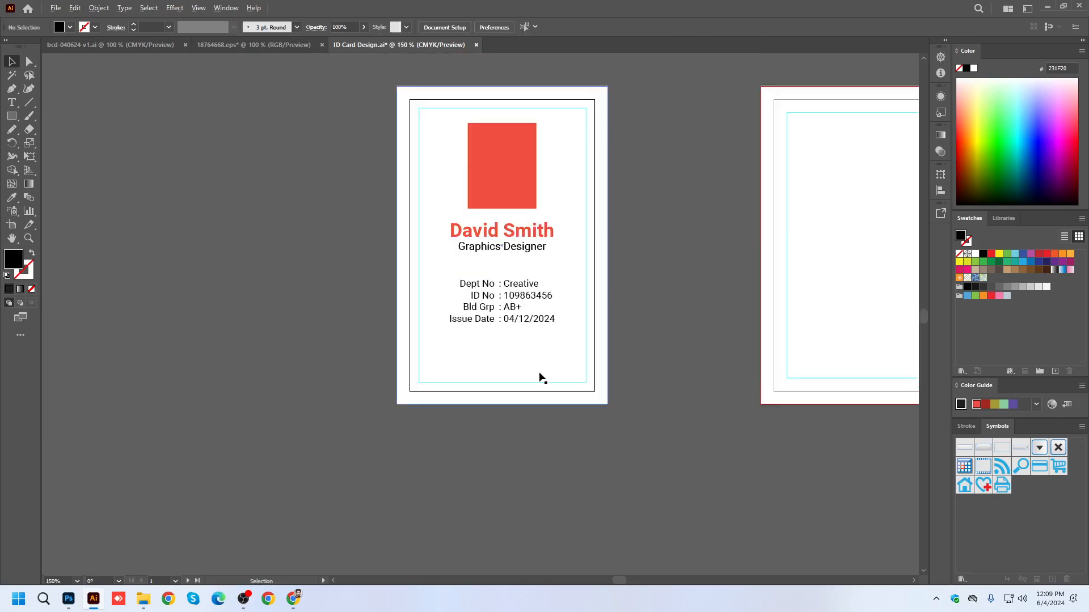
pyautogui.hotkey('ctrl', '+')
pyautogui.hotkey('ctrl', '+')
pyautogui.moveTo(511, 264); pyautogui.dragTo(511, 256)
pyautogui.hotkey('ctrl', 's')
pyautogui.hotkey('ctrl', '-')
pyautogui.hotkey('ctrl', '-')
pyautogui.click(652, 271)
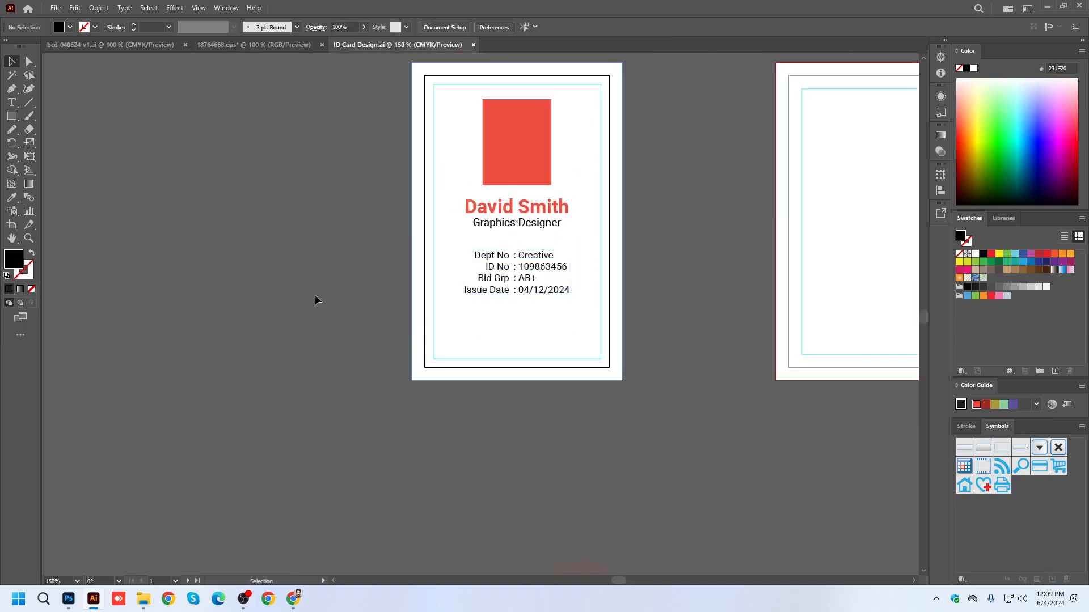
# Add the text "Authore Sign" below the details group near the bottom of the first artboard.
pyautogui.press('t')
pyautogui.hotkey('ctrl', '+')
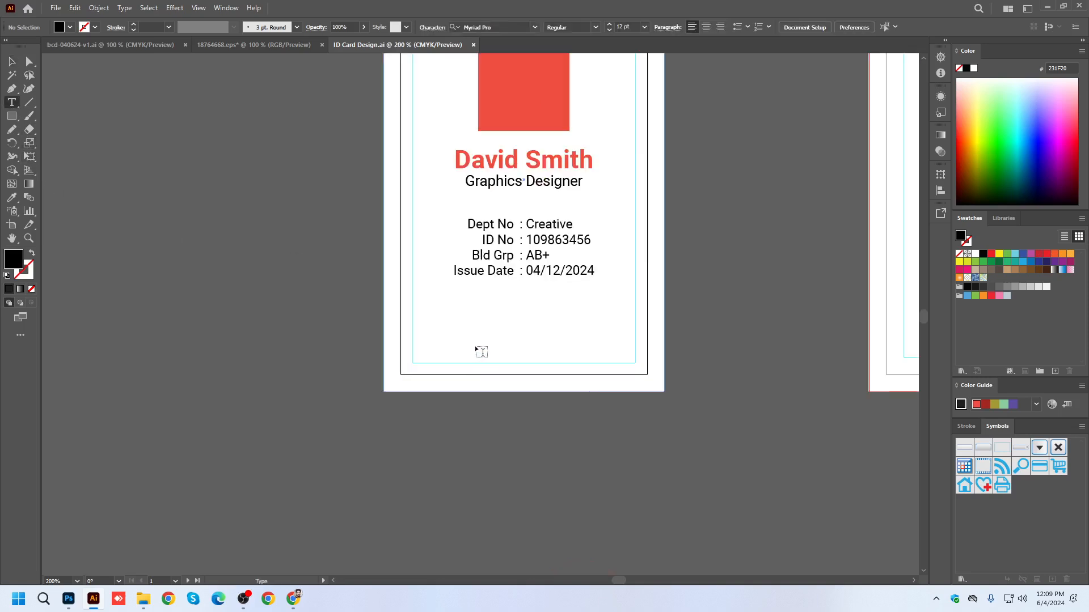
pyautogui.click(458, 328)
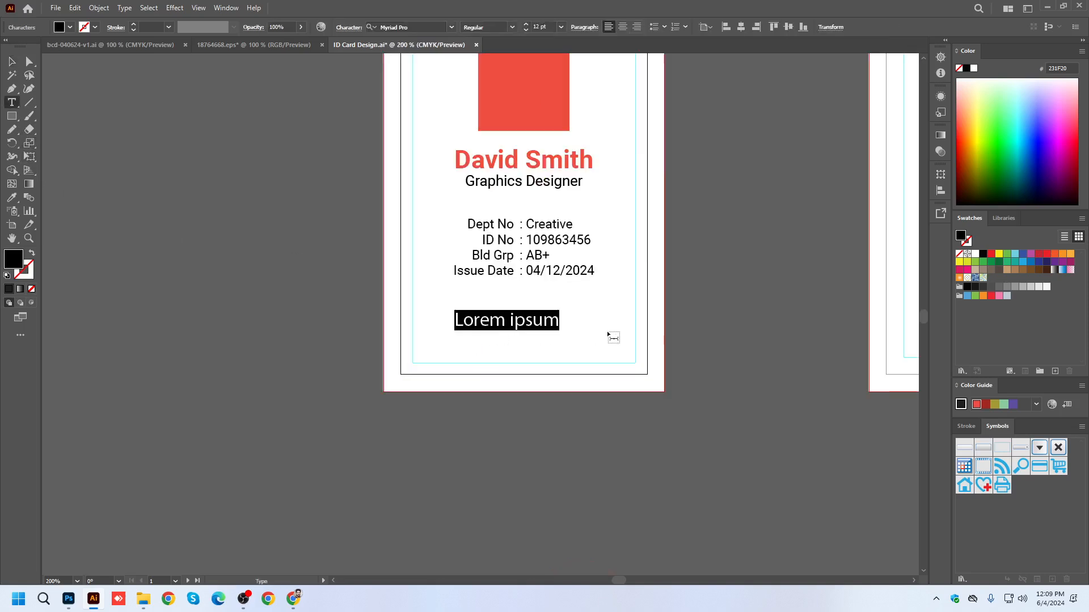
pyautogui.write('Authore')
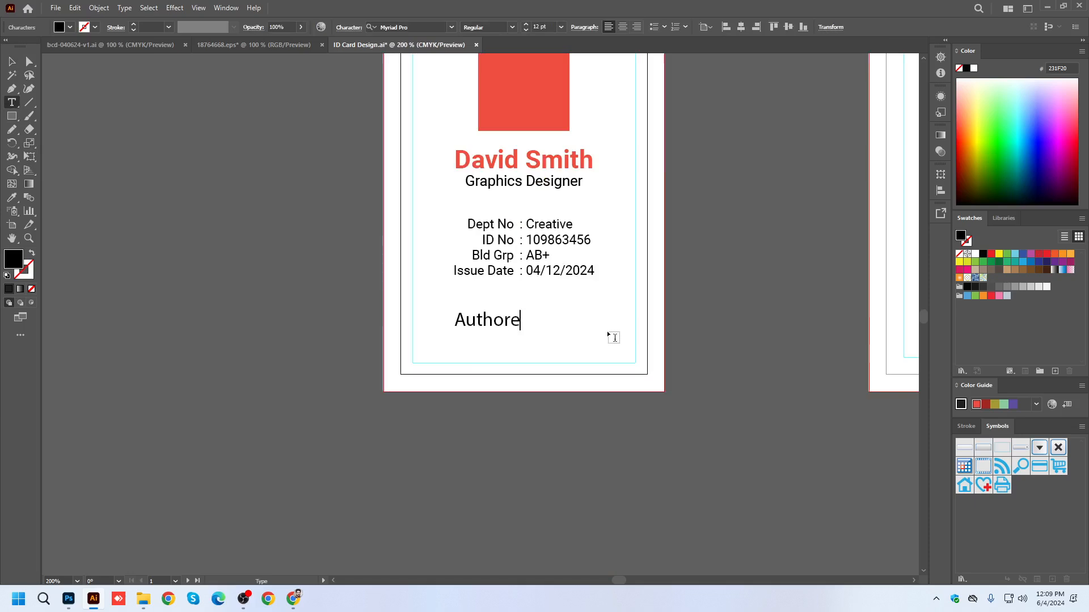
pyautogui.write(' Signature')
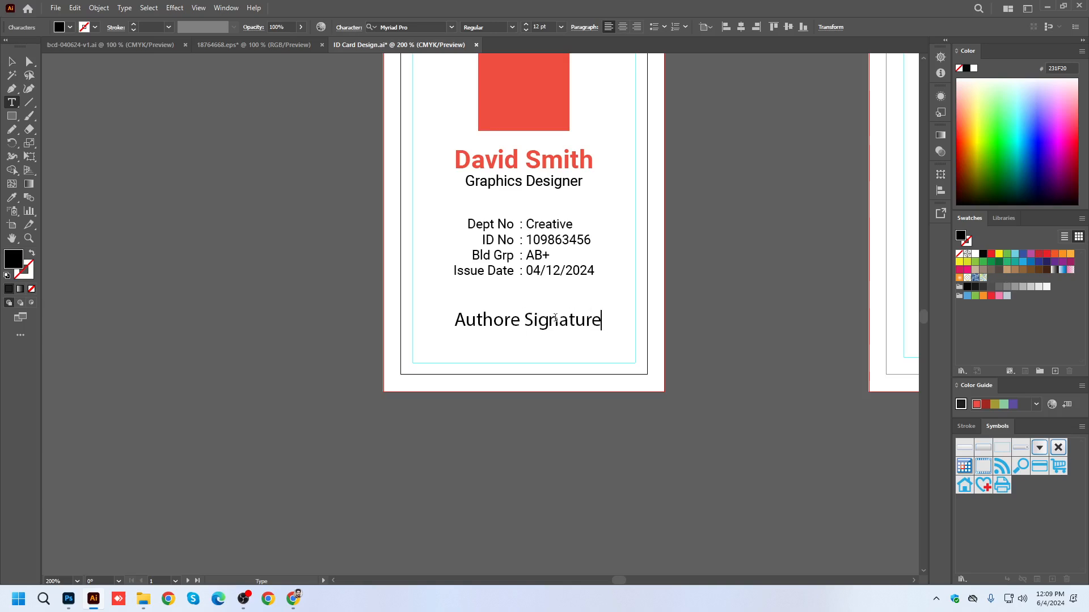
pyautogui.moveTo(559, 321); pyautogui.dragTo(640, 329)
pyautogui.press('BackSpace')
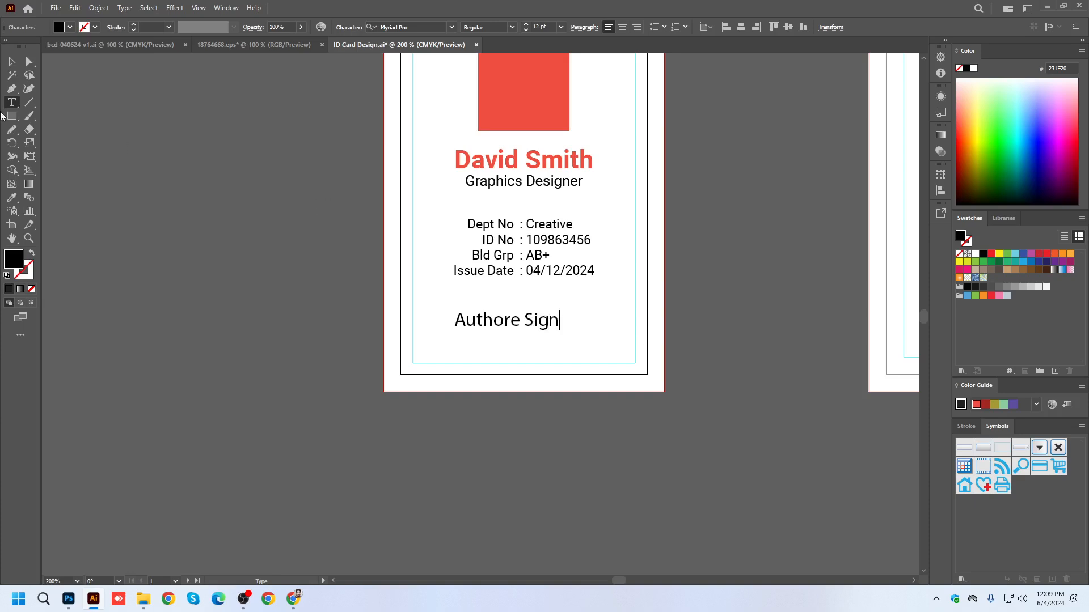
# Apply the details text's formatting to the "Authore Sign" text with the Eyedropper.
pyautogui.click(12, 61)
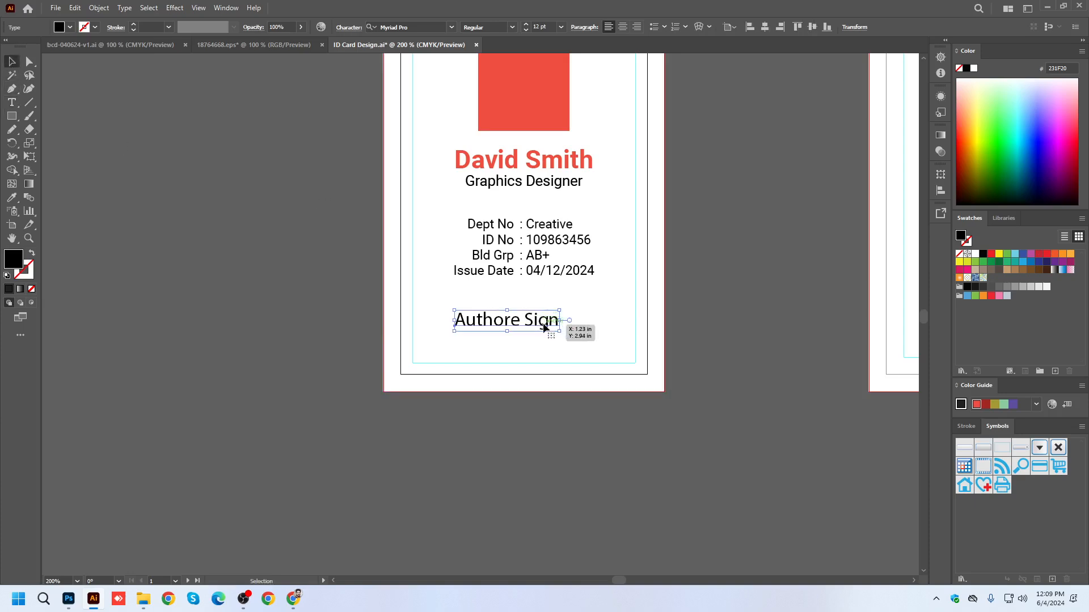
pyautogui.press('i')
pyautogui.click(477, 223)
# Center the "Authore Sign" text horizontally on the first artboard and move the details group slightly up.
pyautogui.click(12, 62)
pyautogui.moveTo(436, 319); pyautogui.dragTo(530, 321)
pyautogui.click(764, 27)
pyautogui.moveTo(550, 232); pyautogui.dragTo(553, 223)
pyautogui.click(737, 250)
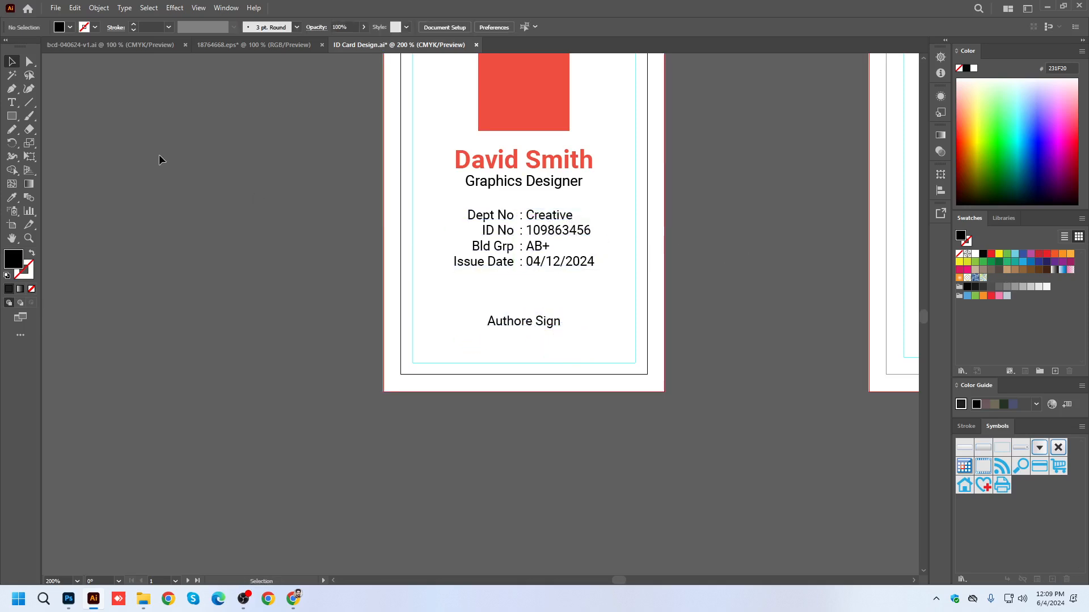
# Draw a horizontal line about 0.96 in long just above "Authore Sign", give it a 0.25 pt black stroke, and save the document.
pyautogui.click(30, 105)
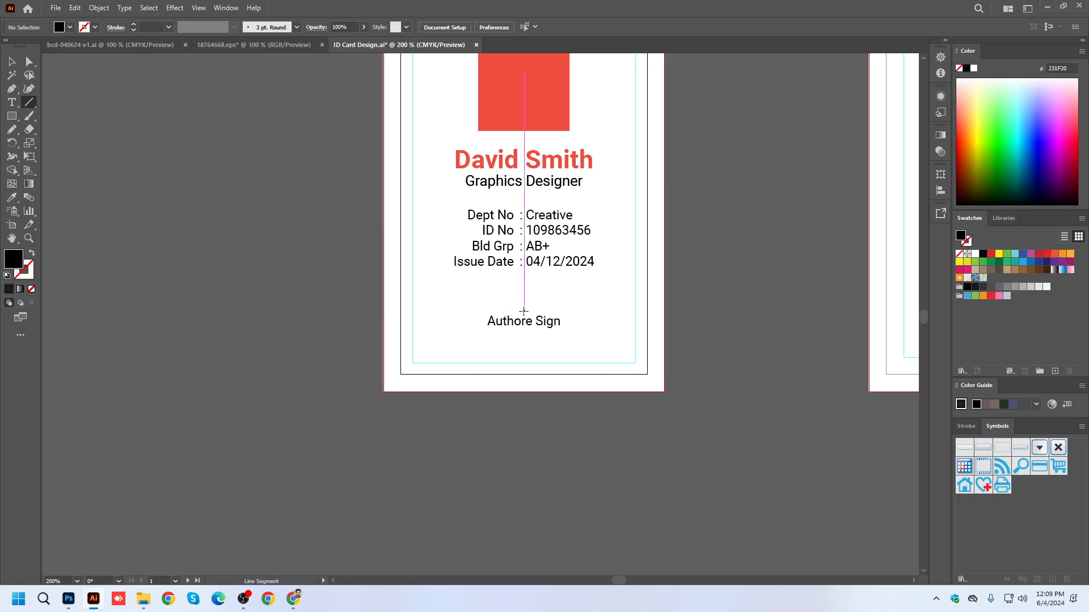
pyautogui.moveTo(524, 311); pyautogui.dragTo(578, 311)
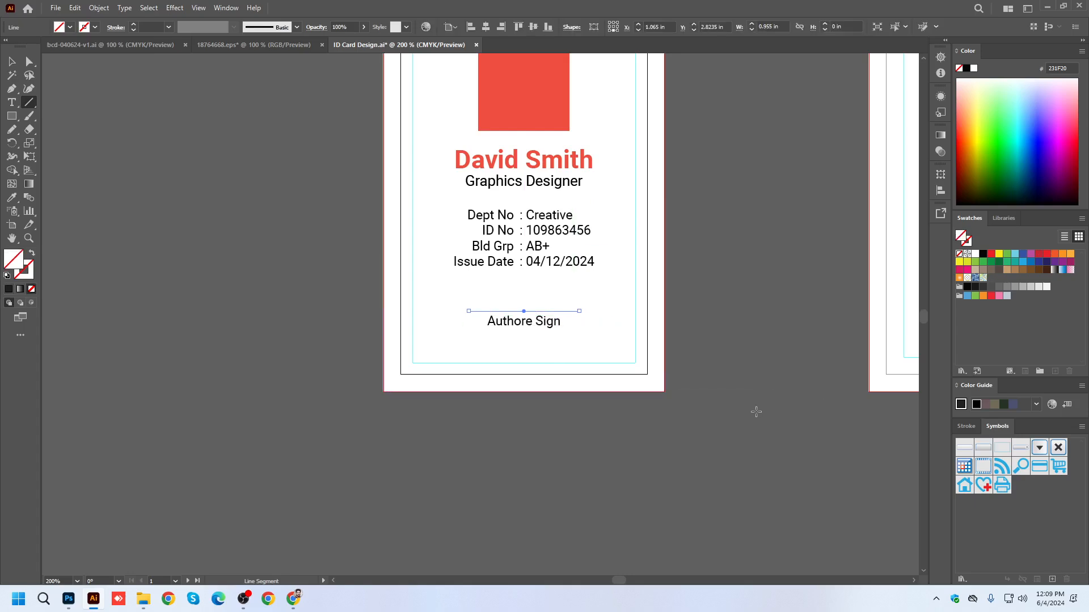
pyautogui.click(29, 275)
pyautogui.click(134, 25)
pyautogui.click(13, 64)
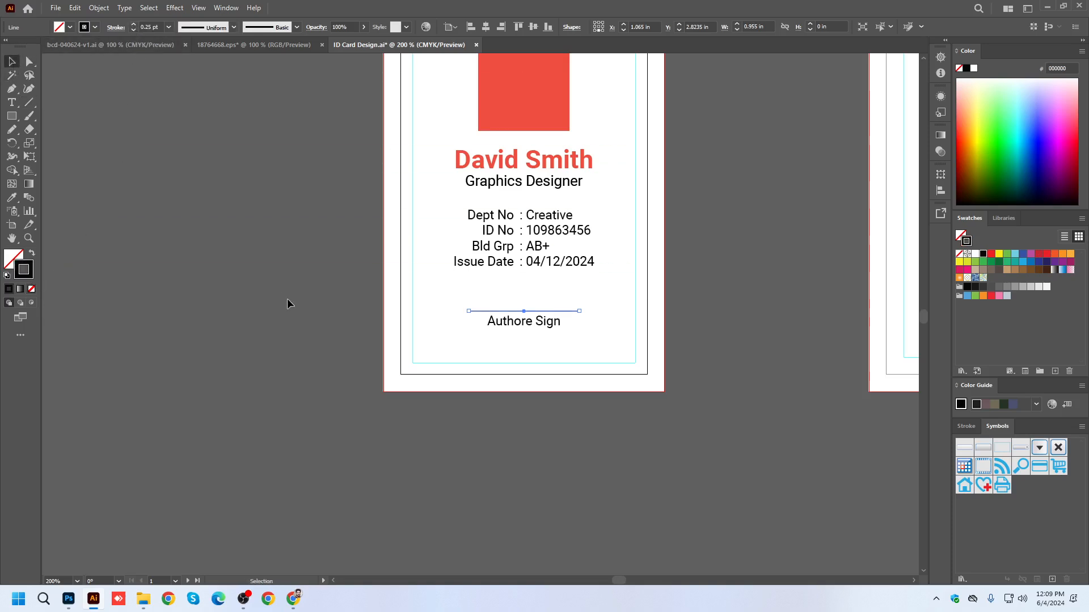
pyautogui.hotkey('ctrl', 'shift', 'a')
pyautogui.hotkey('ctrl', 's')
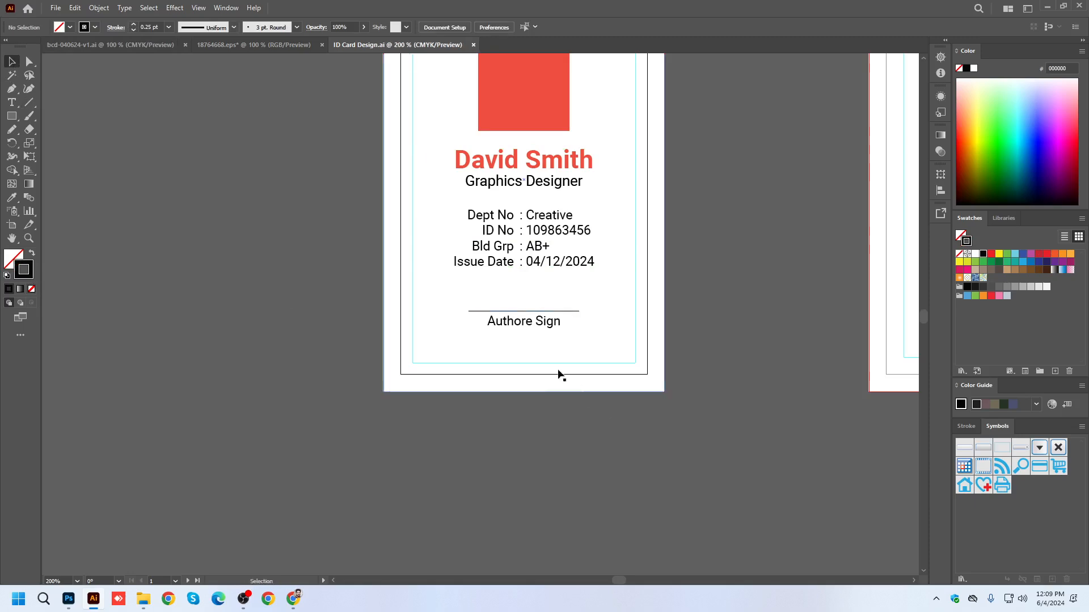
# Draw a freehand signature about 0.51 in wide and high with the Pencil tool and place it beside the first artboard.
pyautogui.moveTo(12, 130); pyautogui.dragTo(56, 145)
pyautogui.scroll(2, 542, 289)
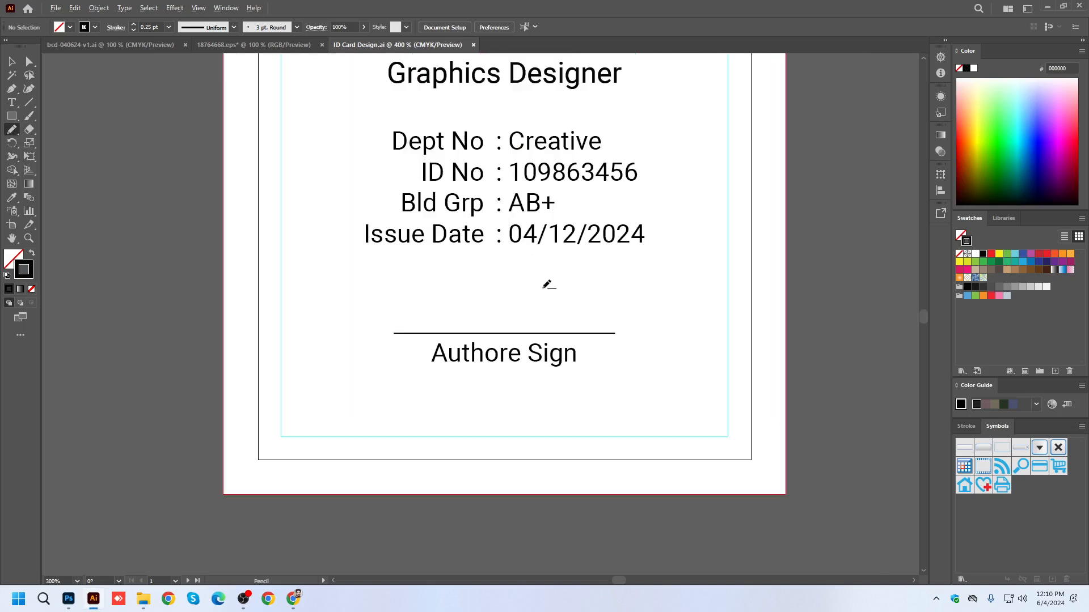
pyautogui.moveTo(421, 315); pyautogui.dragTo(572, 425)
pyautogui.moveTo(255, 347)
pyautogui.mouseDown()
pyautogui.moveTo(312, 368)
pyautogui.moveTo(340, 275)
pyautogui.moveTo(396, 308)
pyautogui.moveTo(490, 157)
pyautogui.moveTo(418, 189)
pyautogui.moveTo(376, 227)
pyautogui.moveTo(372, 254)
pyautogui.mouseUp()
pyautogui.press('v')
# Try a tapered width profile with a thinner stroke on the freehand signature.
pyautogui.click(234, 28)
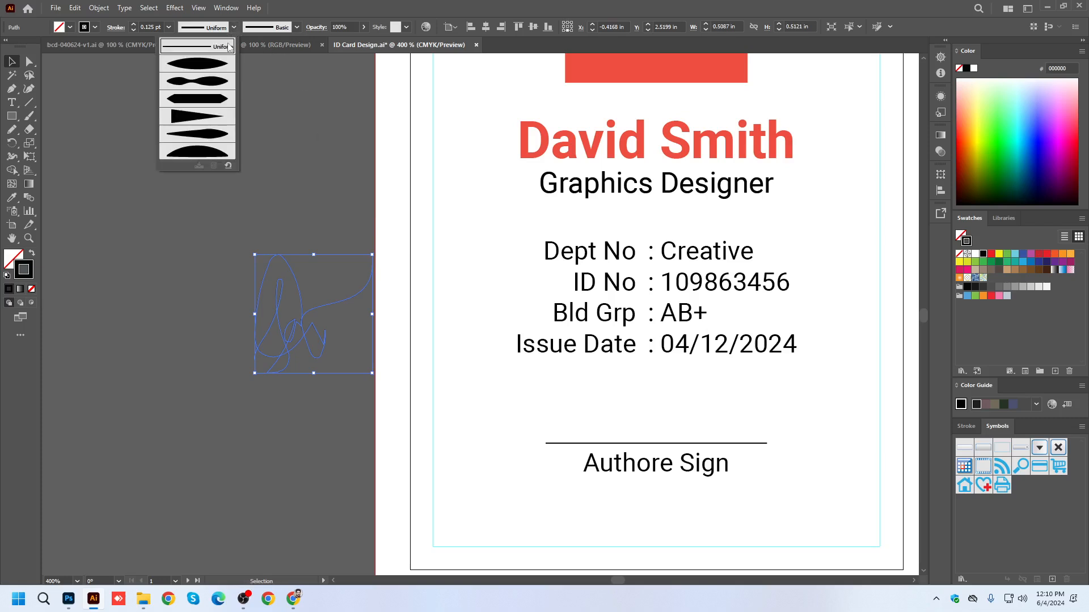
pyautogui.click(212, 67)
pyautogui.click(134, 31)
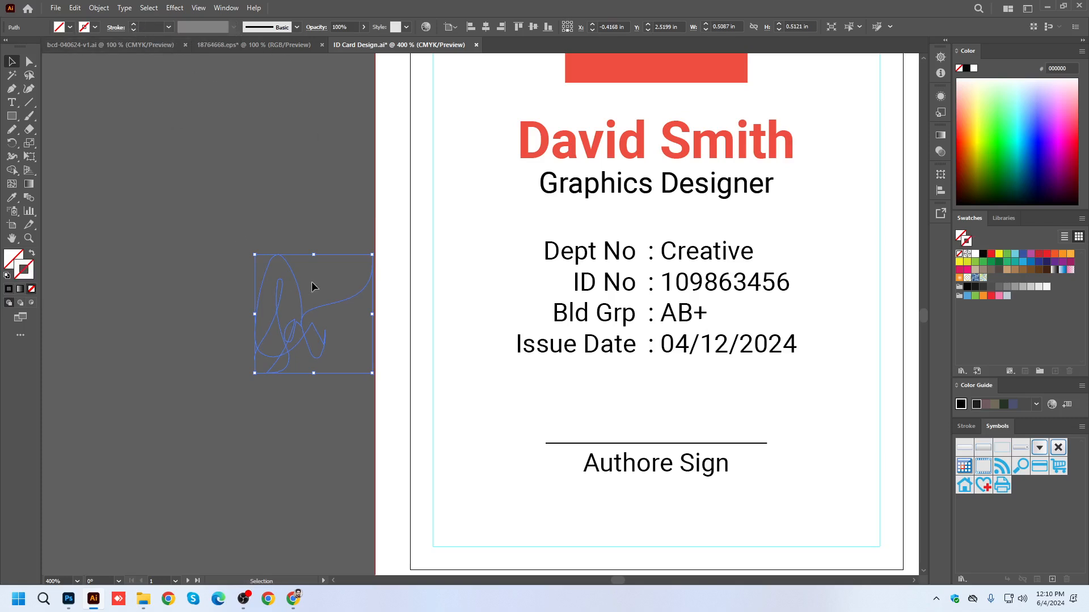
# Scale the signature down to about 0.2 in, place it above the signature line, and give it a 0.25 pt black stroke.
pyautogui.moveTo(372, 255)
pyautogui.mouseDown()
pyautogui.moveTo(369, 271)
pyautogui.moveTo(302, 326)
pyautogui.moveTo(329, 360)
pyautogui.moveTo(657, 417)
pyautogui.mouseUp()
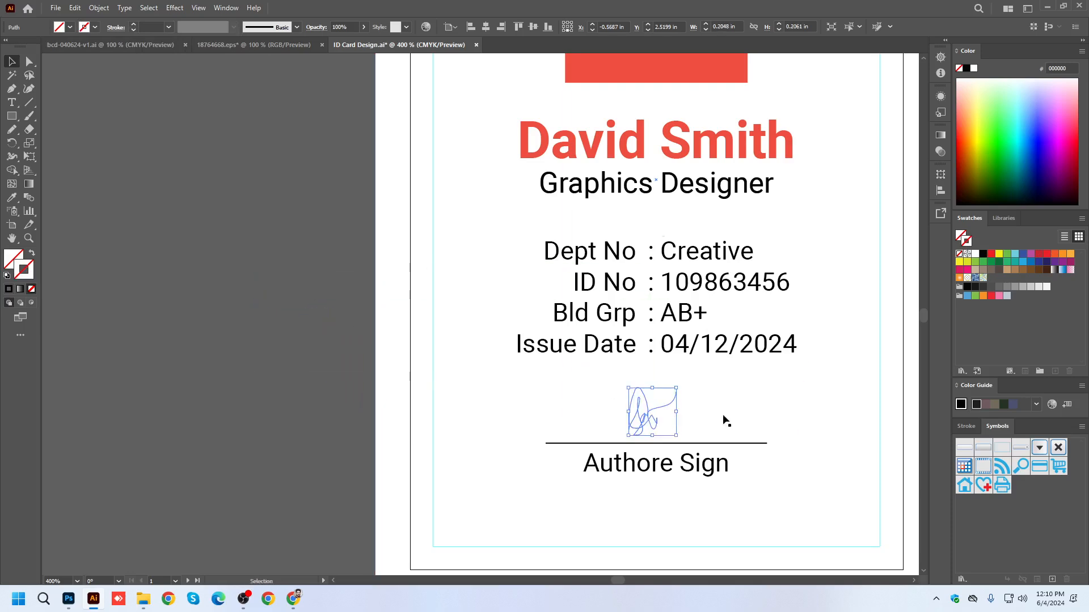
pyautogui.click(8, 290)
pyautogui.click(169, 27)
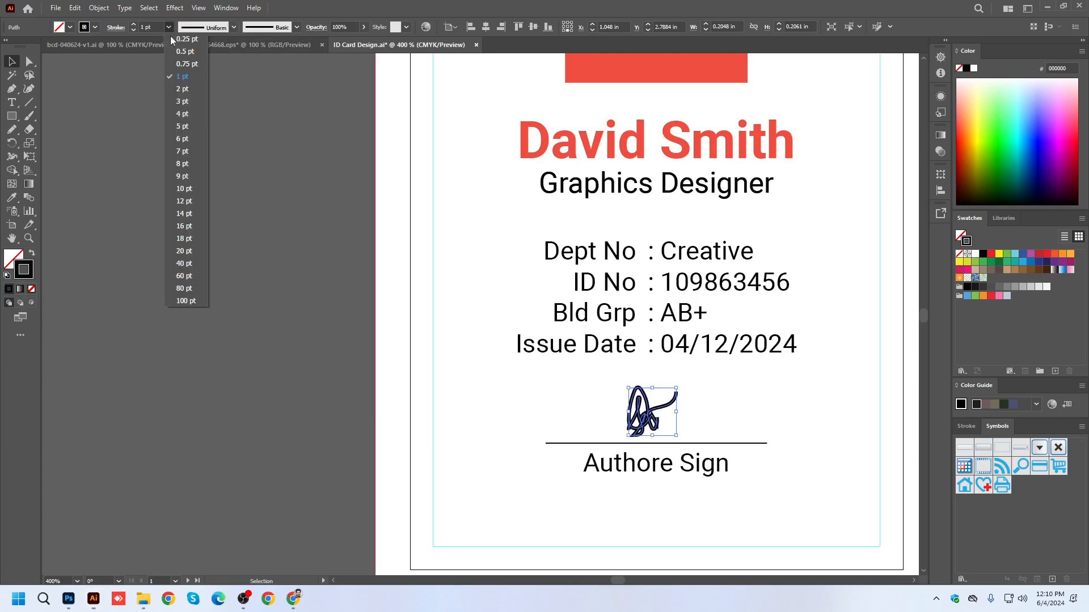
pyautogui.click(185, 40)
pyautogui.click(310, 304)
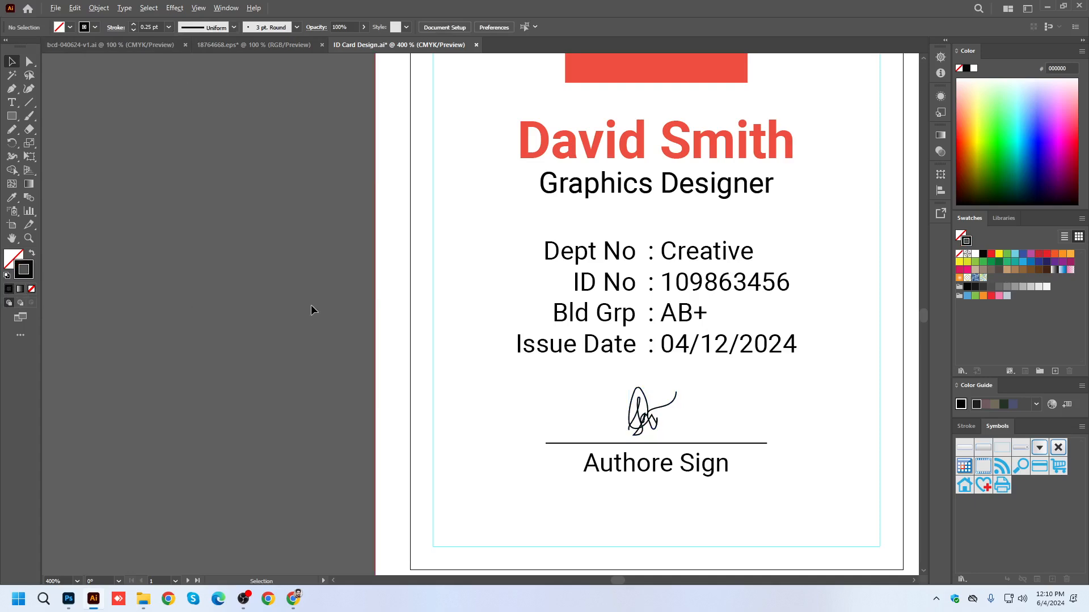
# Fine-tune the signature's position over the middle of the line and save the document.
pyautogui.scroll(-2, 311, 305)
pyautogui.scroll(1, 429, 364)
pyautogui.click(481, 350)
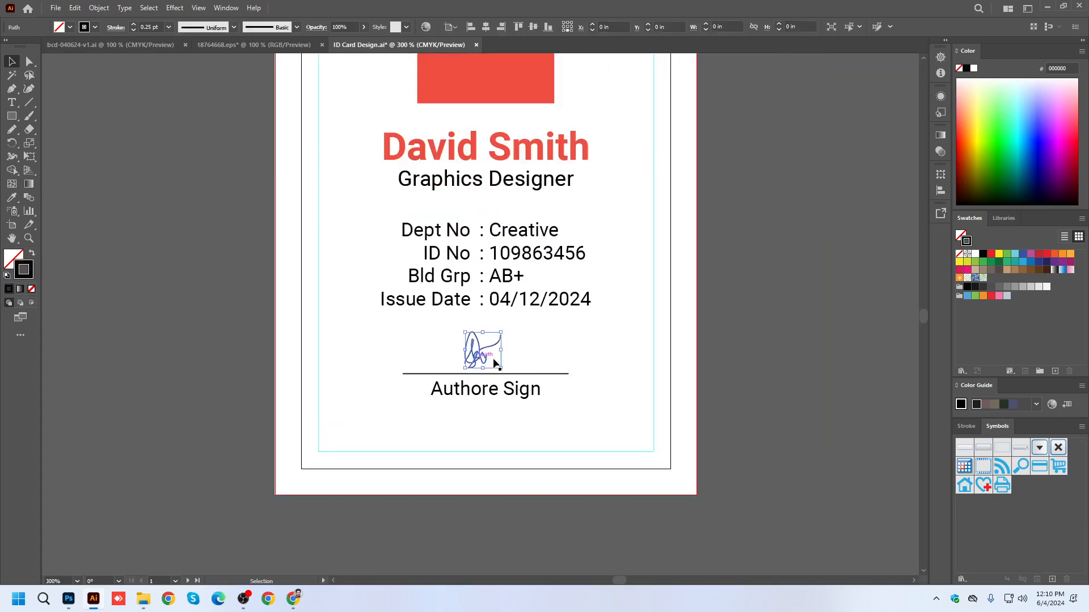
pyautogui.click(769, 371)
pyautogui.hotkey('ctrl', 's')
# Move the red and pink wave graphic across the bottom of the first artboard and scale it down slightly.
pyautogui.scroll(-2, 533, 346)
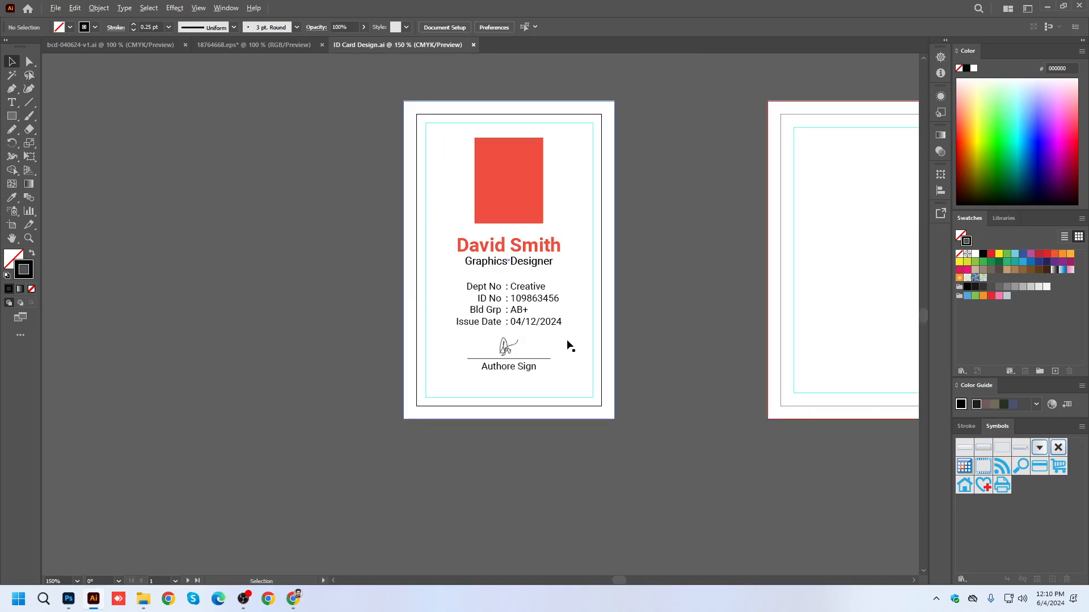
pyautogui.scroll(-1, 556, 345)
pyautogui.moveTo(647, 400); pyautogui.dragTo(462, 282)
pyautogui.click(251, 519)
pyautogui.moveTo(415, 509); pyautogui.dragTo(445, 257)
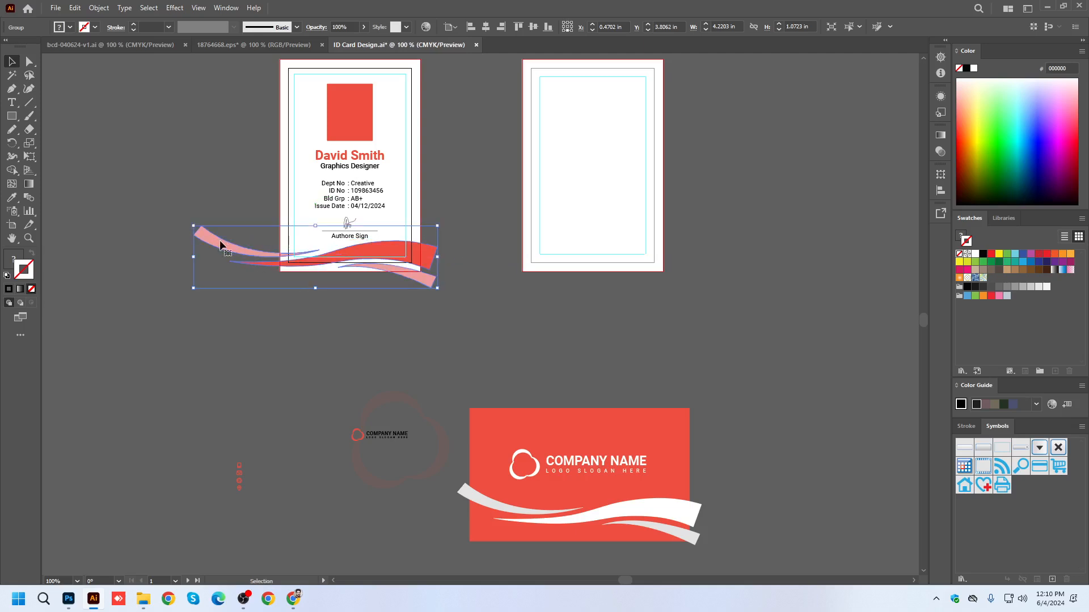
pyautogui.moveTo(194, 226); pyautogui.dragTo(224, 234)
pyautogui.scroll(1, 374, 285)
pyautogui.moveTo(436, 251); pyautogui.dragTo(436, 242)
pyautogui.click(447, 328)
# Move the "Authore Sign" text, line and signature together slightly up, away from the wave, and save the document.
pyautogui.scroll(4, 498, 297)
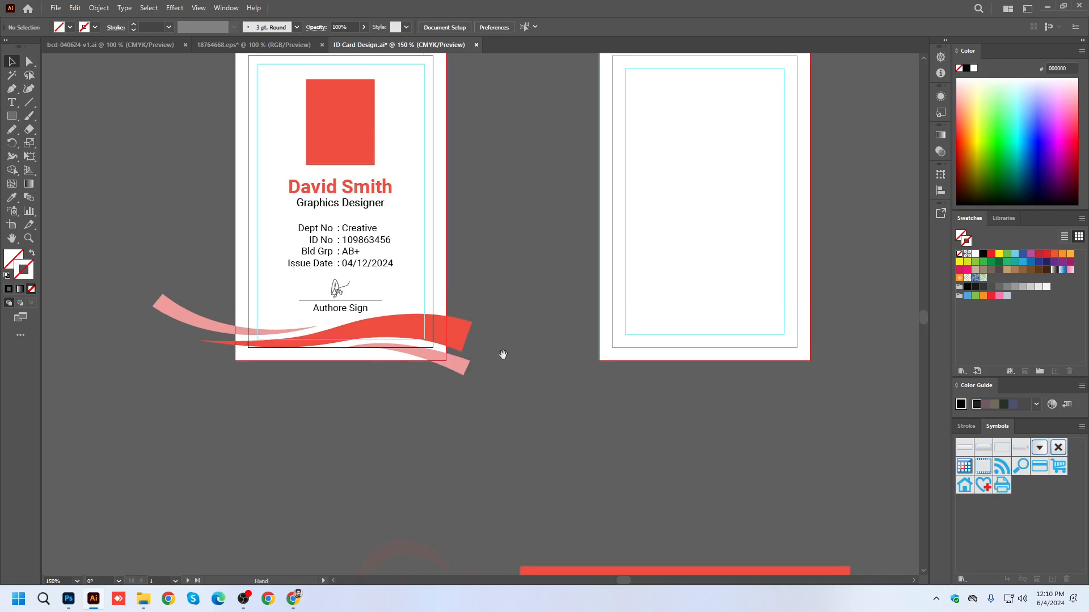
pyautogui.scroll(3, 340, 346)
pyautogui.click(338, 276)
pyautogui.click(418, 259)
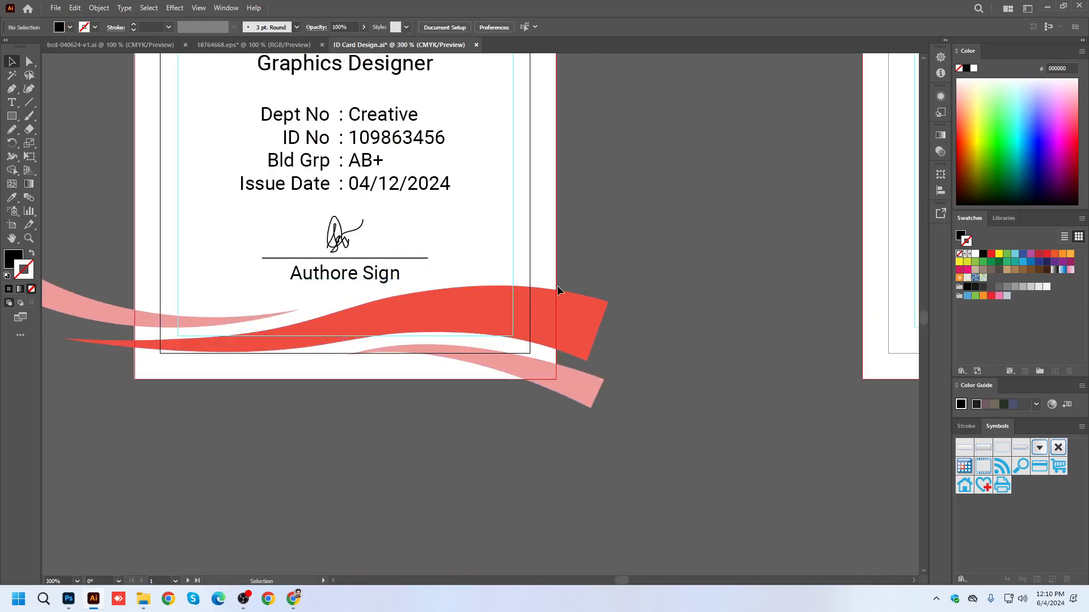
pyautogui.click(379, 277)
pyautogui.keyDown('shift'); pyautogui.click(416, 258); pyautogui.keyUp('shift')
pyautogui.keyDown('shift'); pyautogui.click(343, 234); pyautogui.keyUp('shift')
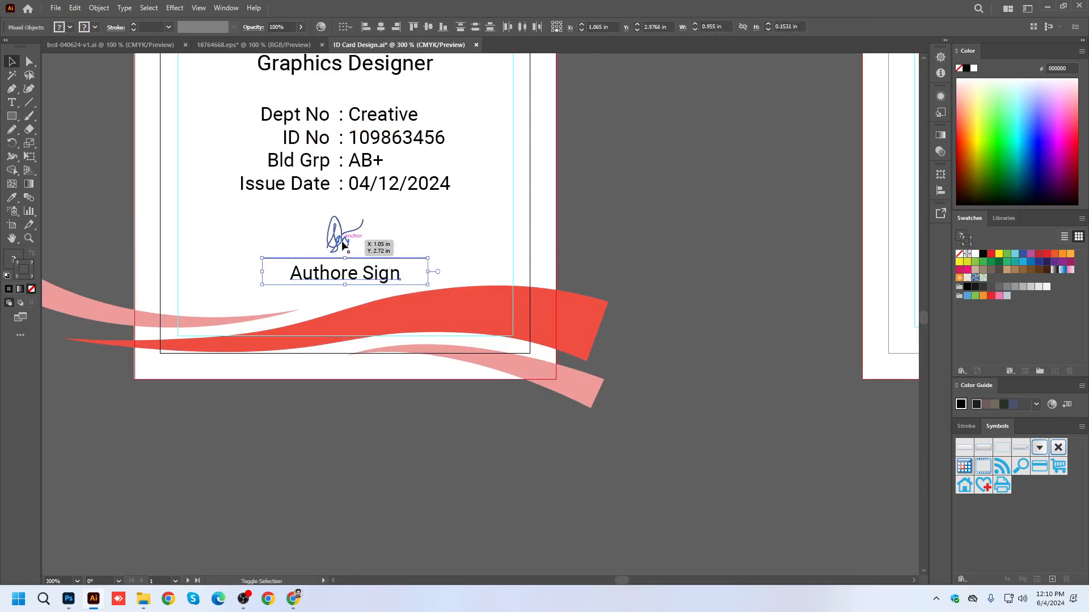
pyautogui.press('Up')
pyautogui.press('Up')
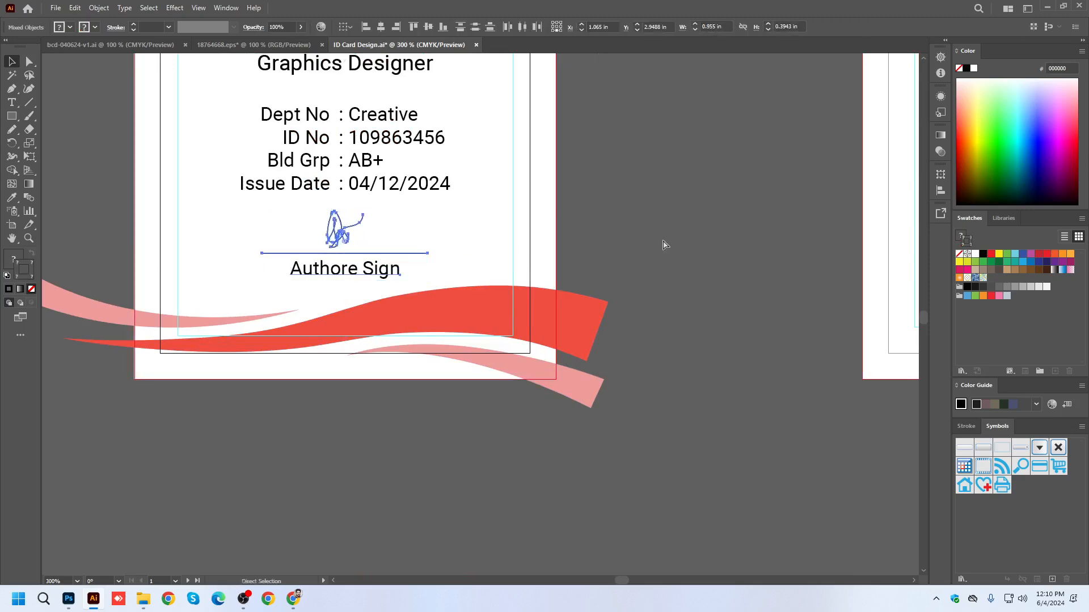
pyautogui.hotkey('ctrl', 's')
pyautogui.press('v')
# Move the faint logo watermark from the branding elements to the horizontal centre of the first artboard, around the photo placeholder, and save.
pyautogui.scroll(-2, 417, 390)
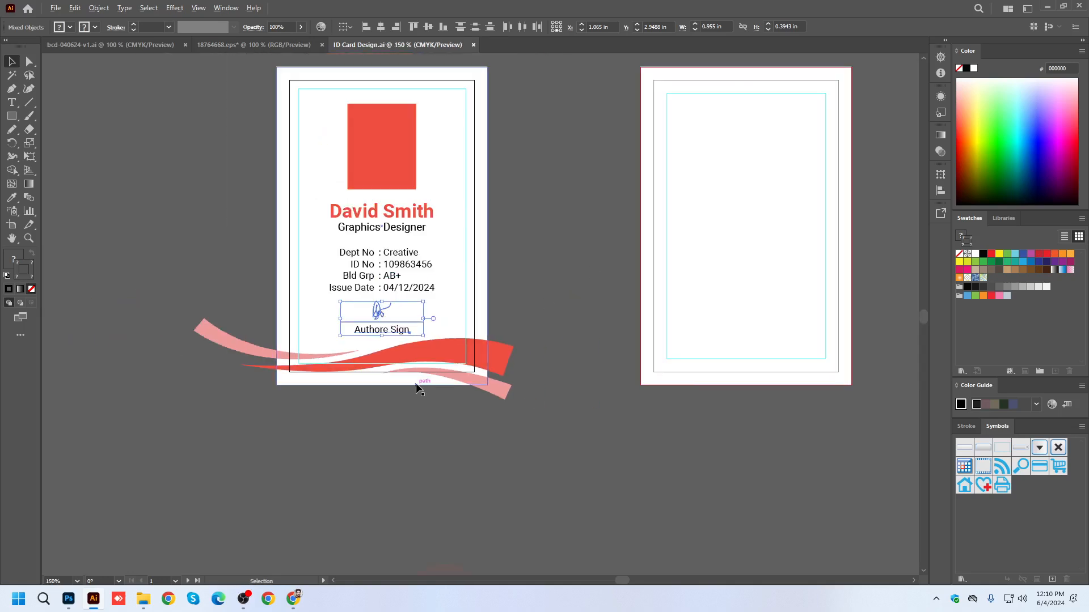
pyautogui.click(400, 153)
pyautogui.click(563, 165)
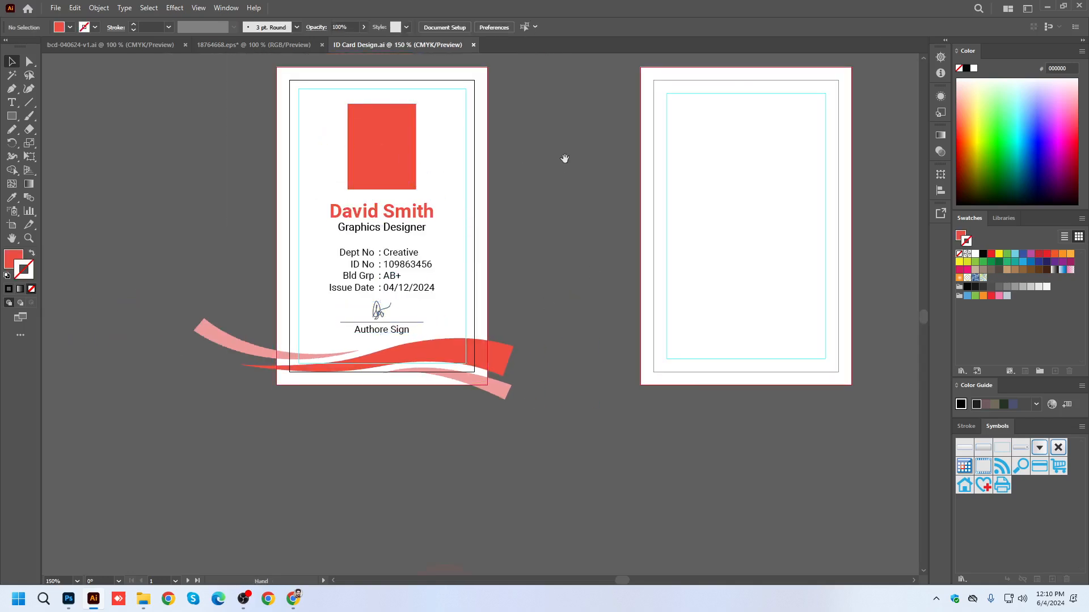
pyautogui.moveTo(563, 161); pyautogui.dragTo(515, 180)
pyautogui.scroll(-1, 413, 308)
pyautogui.moveTo(444, 355); pyautogui.dragTo(436, 306)
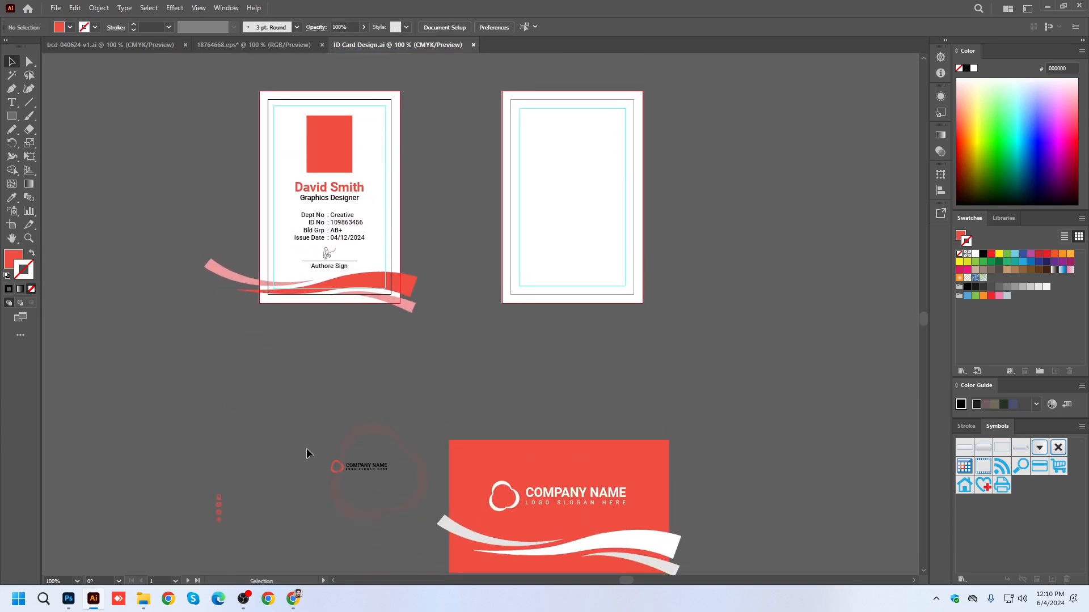
pyautogui.moveTo(387, 454); pyautogui.dragTo(336, 103)
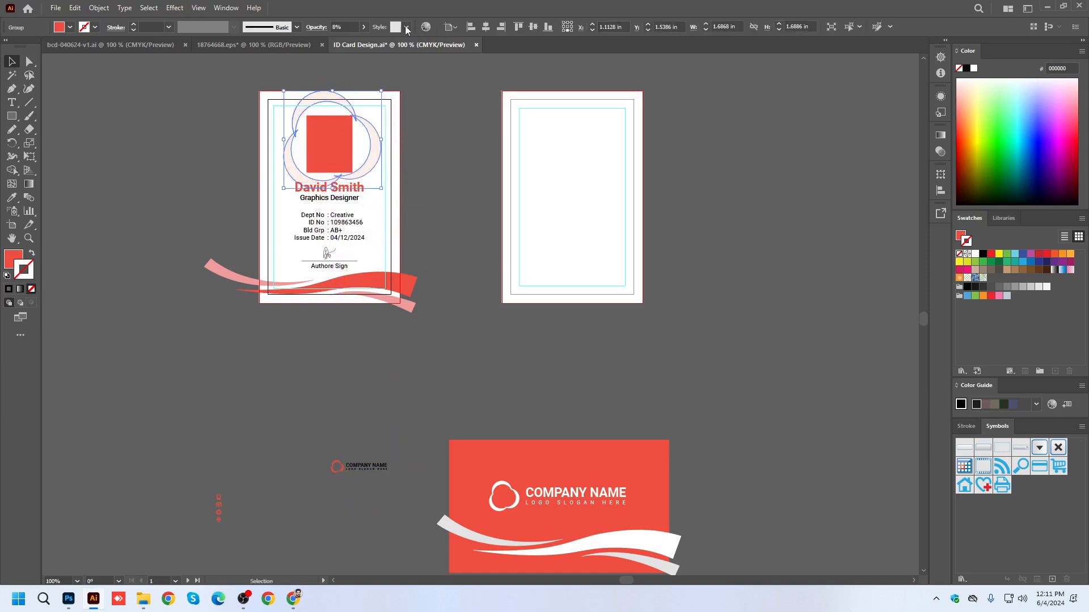
pyautogui.click(436, 140)
pyautogui.hotkey('ctrl', 's')
# Try rounding the photo placeholder's corners slightly with the live corner widgets, and undo the change.
pyautogui.scroll(2, 313, 135)
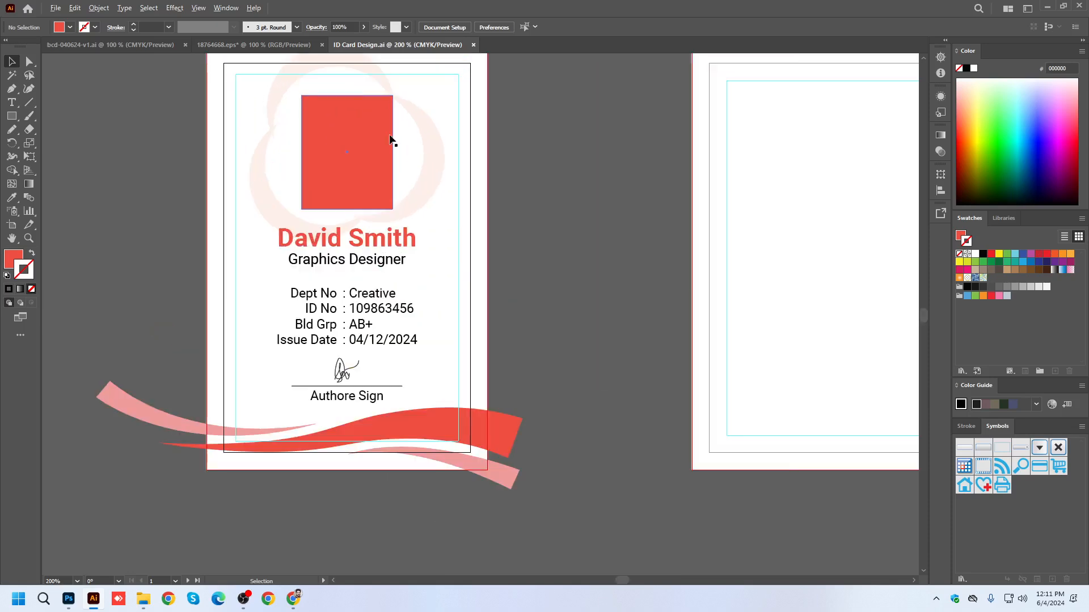
pyautogui.scroll(3, 549, 179)
pyautogui.click(394, 181)
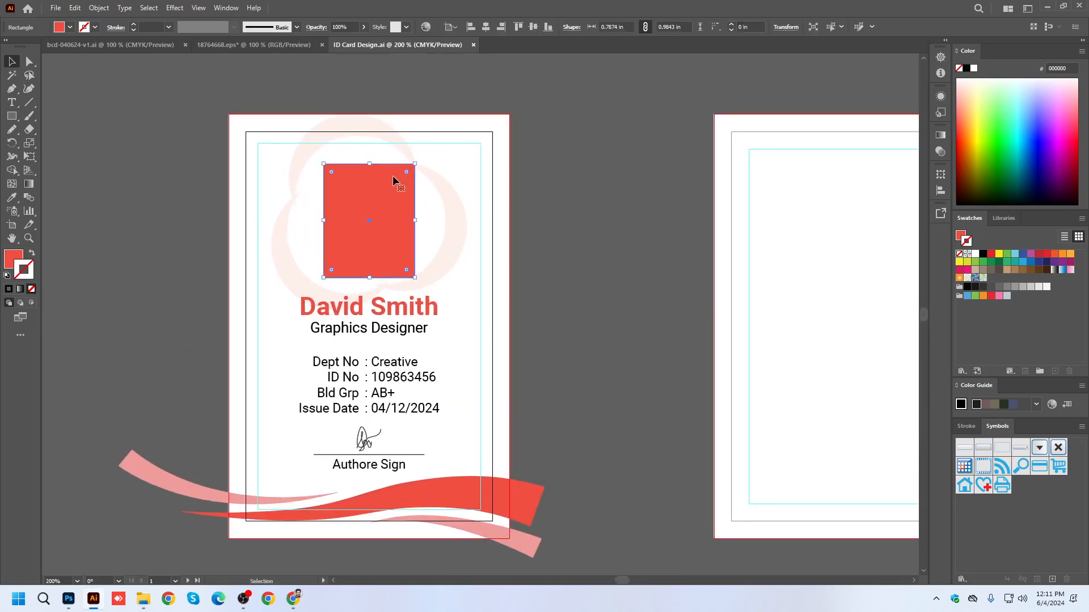
pyautogui.click(29, 61)
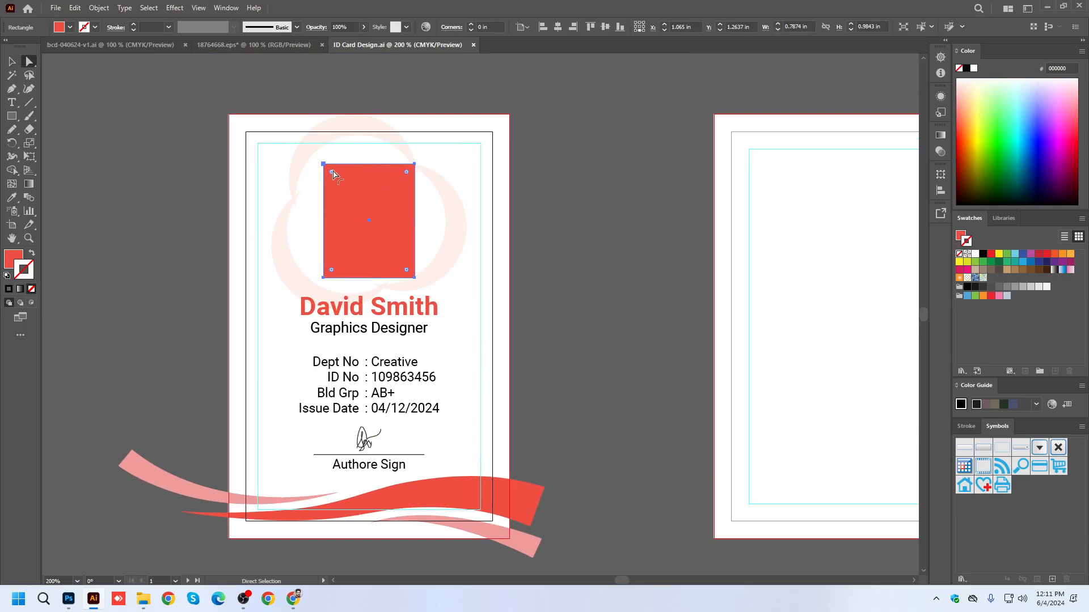
pyautogui.moveTo(334, 172); pyautogui.dragTo(344, 183)
pyautogui.click(605, 194)
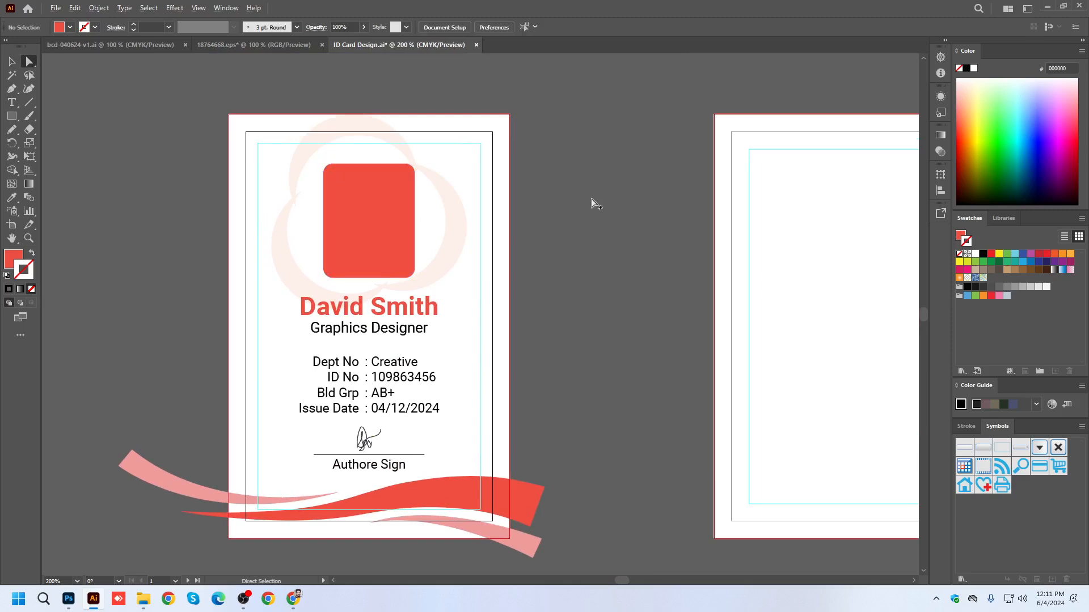
pyautogui.scroll(1, 587, 207)
pyautogui.scroll(-1, 586, 208)
pyautogui.hotkey('ctrl', 'z')
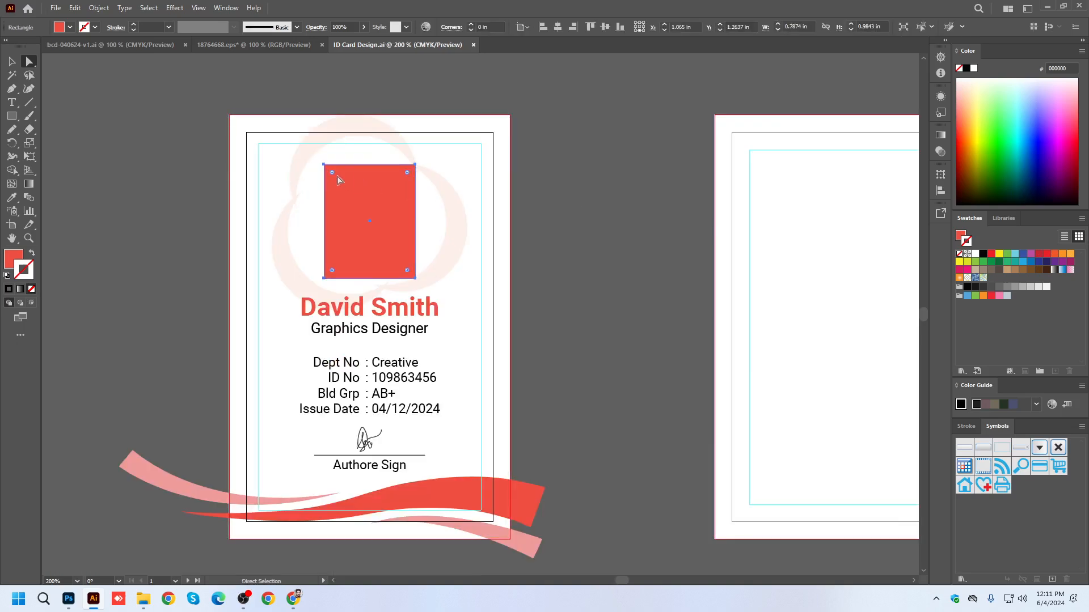
# Try rounding the photo placeholder's corners to a radius of about 0.23 in, and undo it.
pyautogui.scroll(1, 333, 171)
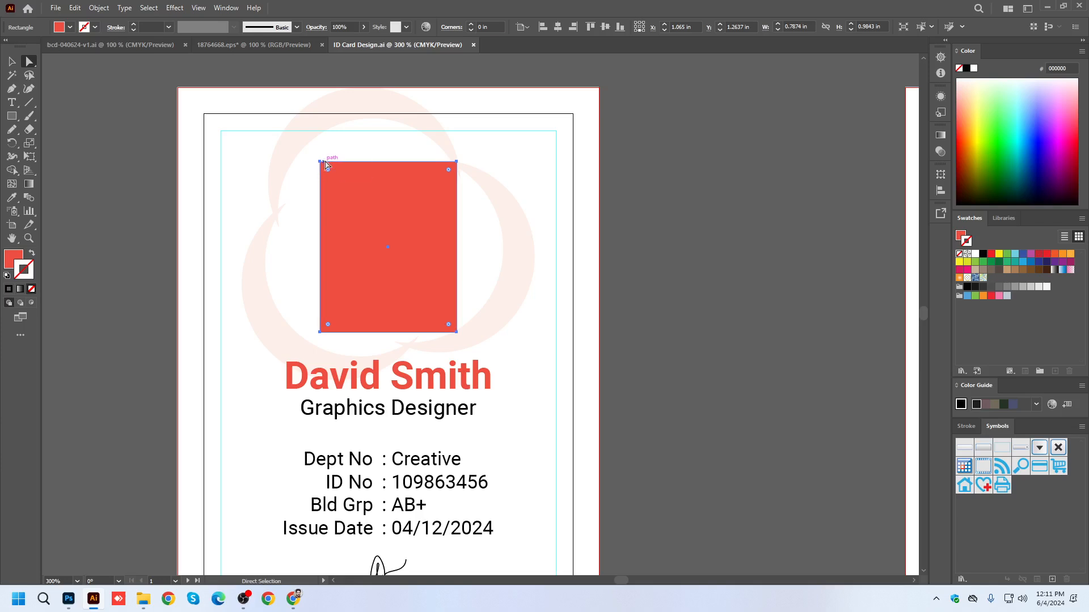
pyautogui.moveTo(328, 174); pyautogui.dragTo(360, 205)
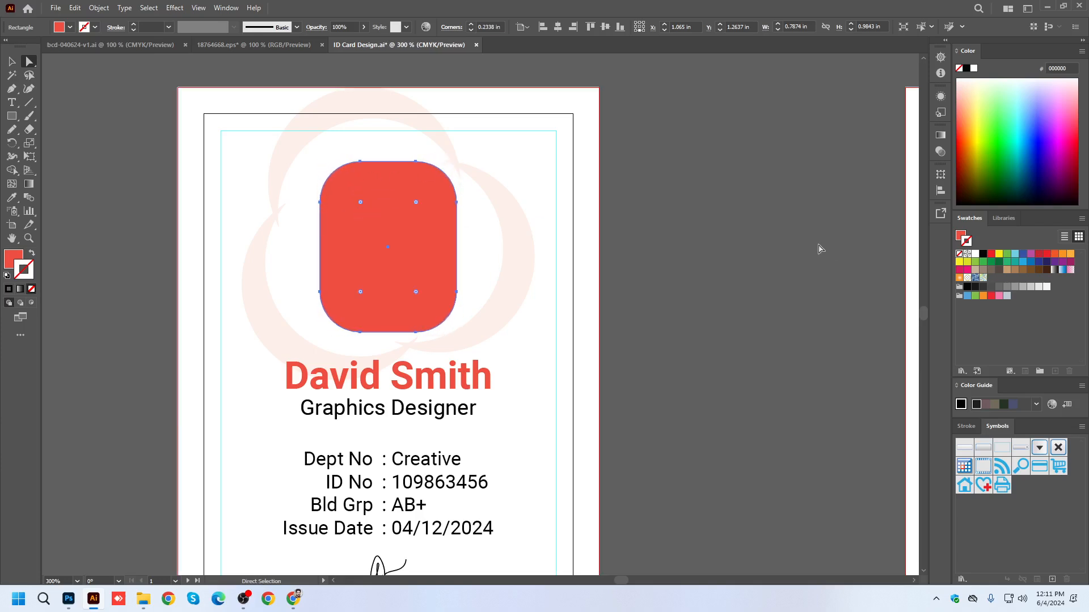
pyautogui.hotkey('ctrl', 'z')
# Try inverted round corners of about 0.21 in and 0.18 in on the photo placeholder, and undo the corner changes.
pyautogui.press('alt')
pyautogui.keyDown('alt'); pyautogui.click(328, 170); pyautogui.keyUp('alt')
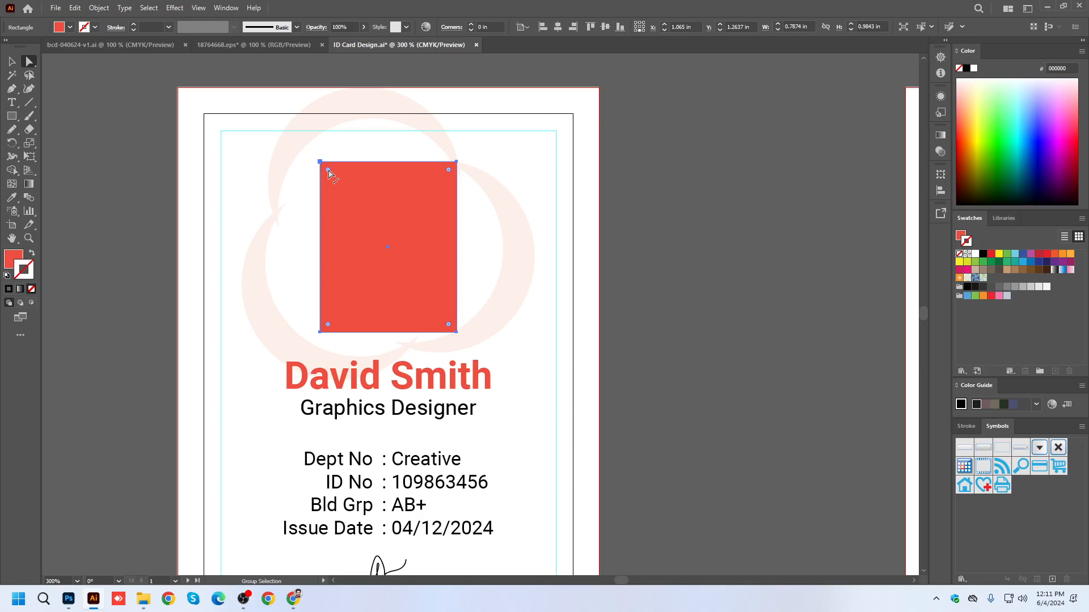
pyautogui.moveTo(328, 171); pyautogui.dragTo(358, 200)
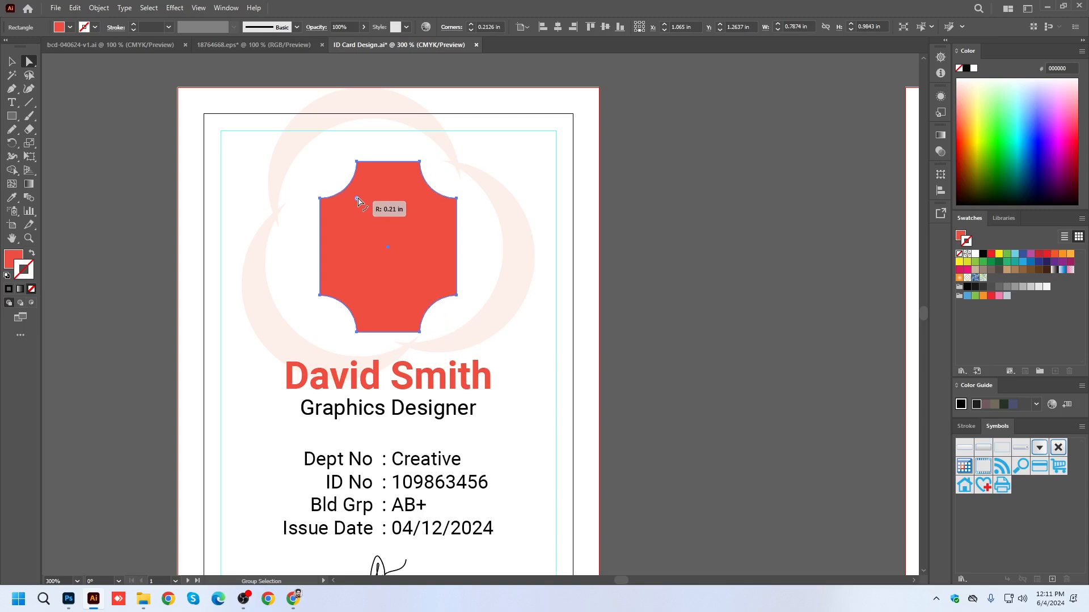
pyautogui.moveTo(357, 198); pyautogui.dragTo(353, 195)
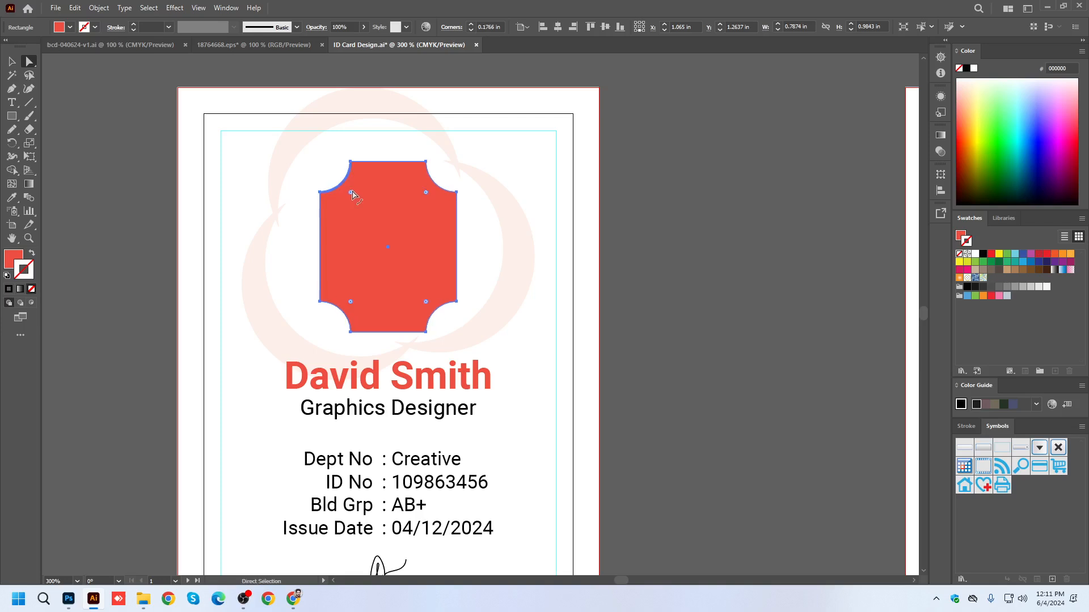
pyautogui.hotkey('ctrl', 'z')
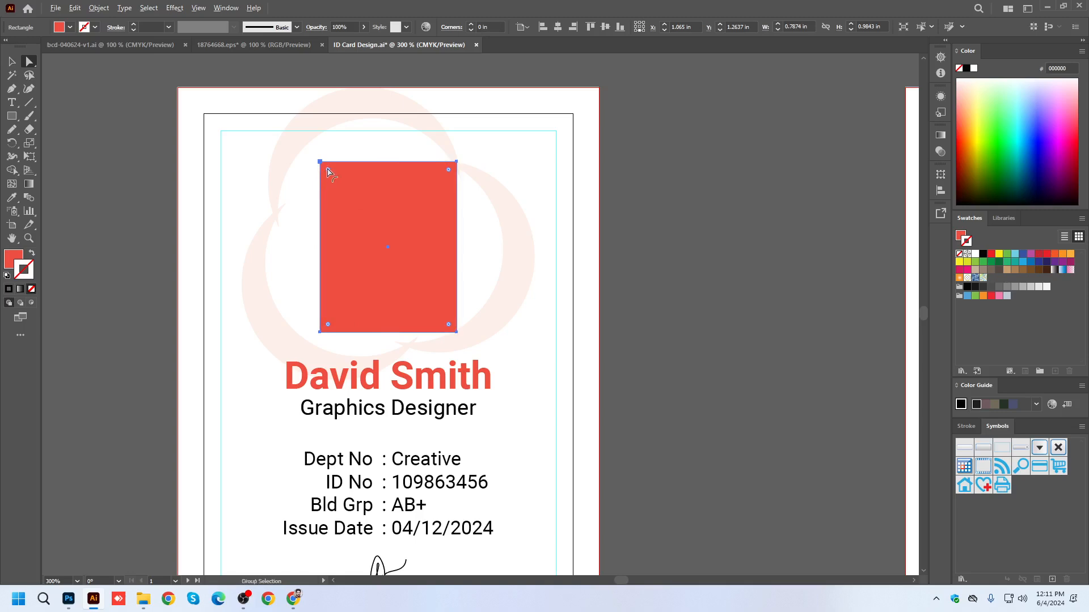
pyautogui.moveTo(329, 172); pyautogui.dragTo(342, 193)
pyautogui.hotkey('ctrl', 'z')
pyautogui.moveTo(329, 169); pyautogui.dragTo(339, 181)
pyautogui.hotkey('ctrl', 'z')
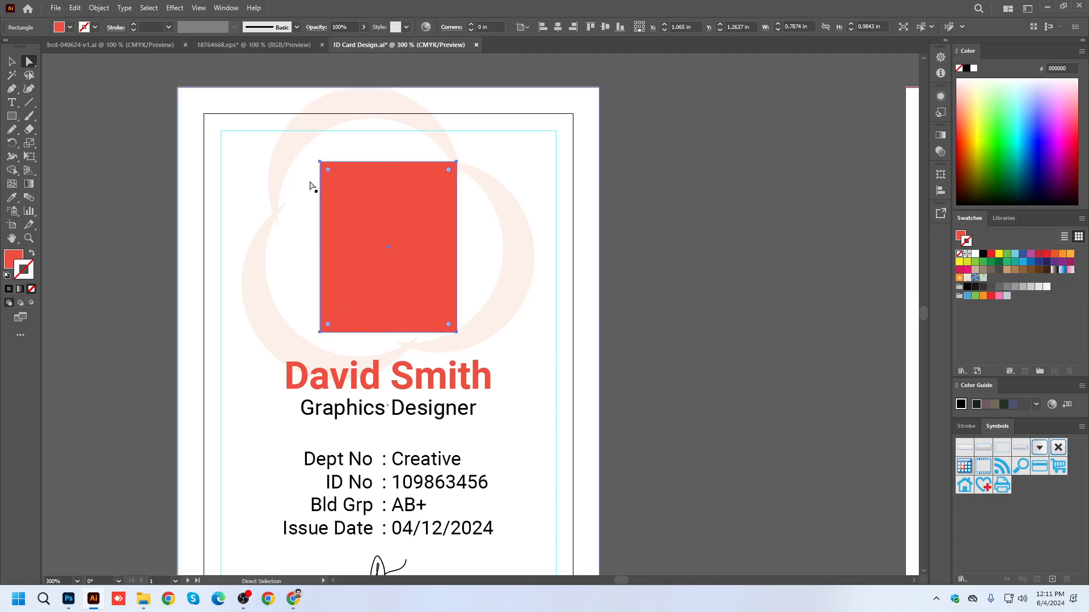
# Draw a red square about 0.56 in wide in the empty space between the two artboards and rotate it 45° into a diamond.
pyautogui.moveTo(722, 178); pyautogui.dragTo(388, 216)
pyautogui.click(11, 117)
pyautogui.moveTo(409, 257); pyautogui.dragTo(458, 306)
pyautogui.click(11, 61)
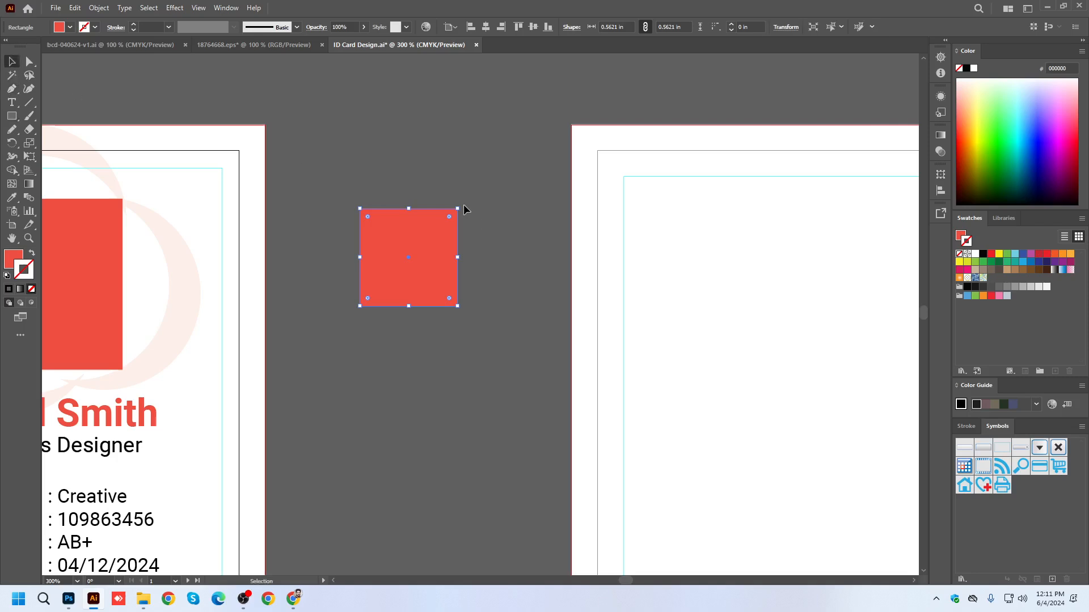
pyautogui.moveTo(461, 205); pyautogui.dragTo(487, 250)
pyautogui.press('a')
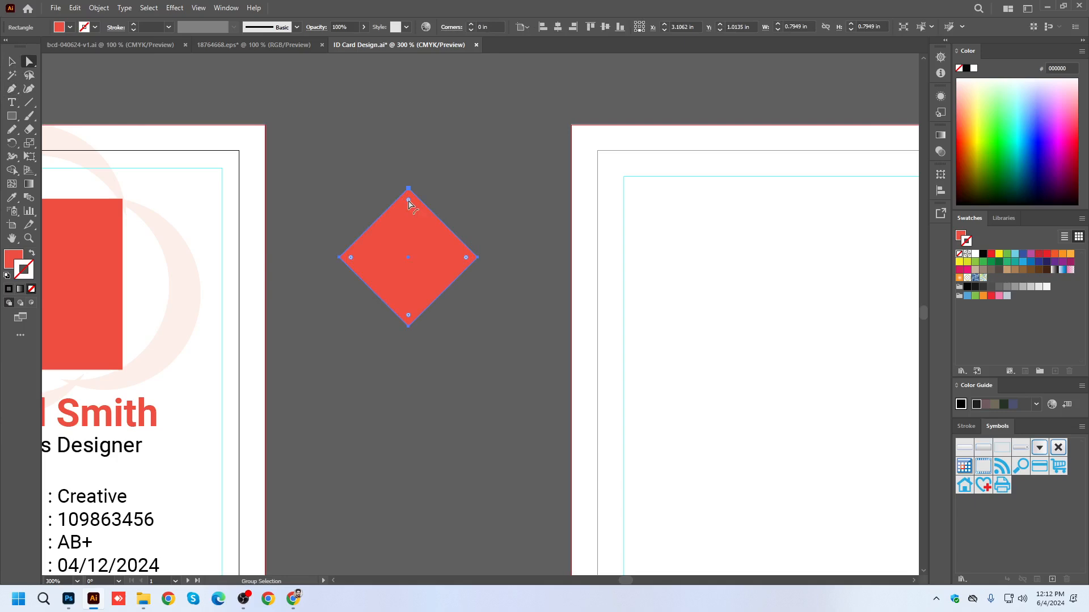
# Chamfer all corners of the red diamond between the artboards, cutting it into an octagon.
pyautogui.moveTo(409, 203); pyautogui.dragTo(425, 236)
pyautogui.click(508, 391)
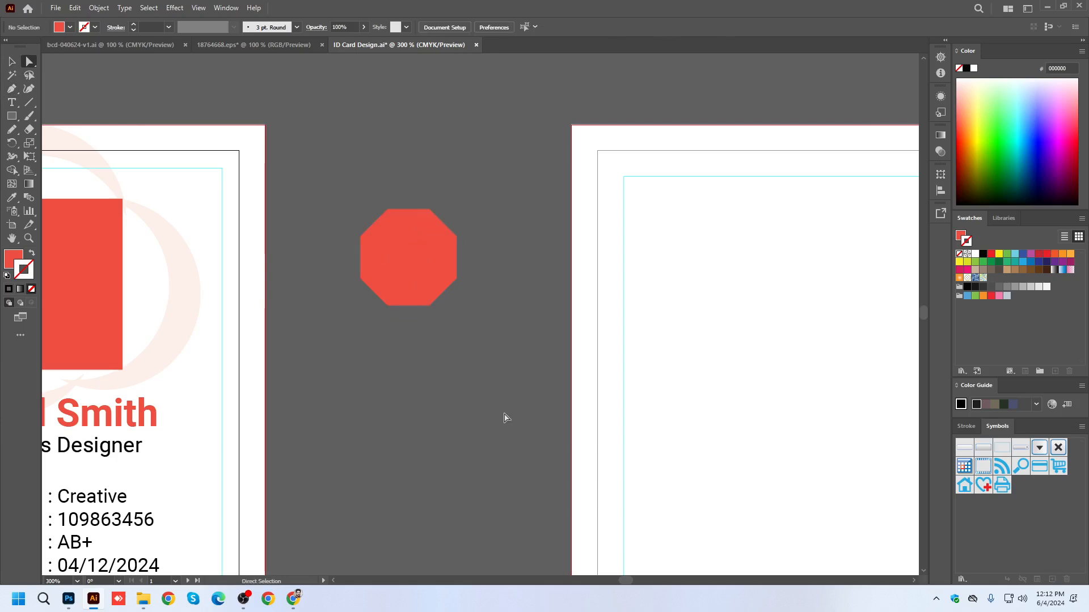
pyautogui.scroll(2, 377, 187)
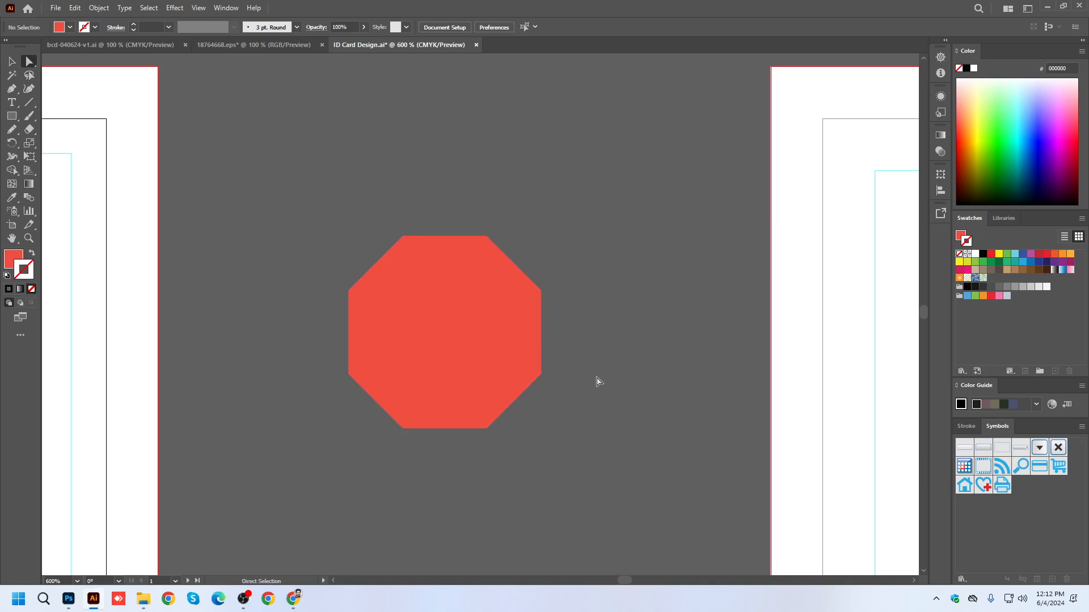
pyautogui.scroll(-3, 598, 382)
# Delete the red octagon from the empty space between the two artboards.
pyautogui.click(11, 61)
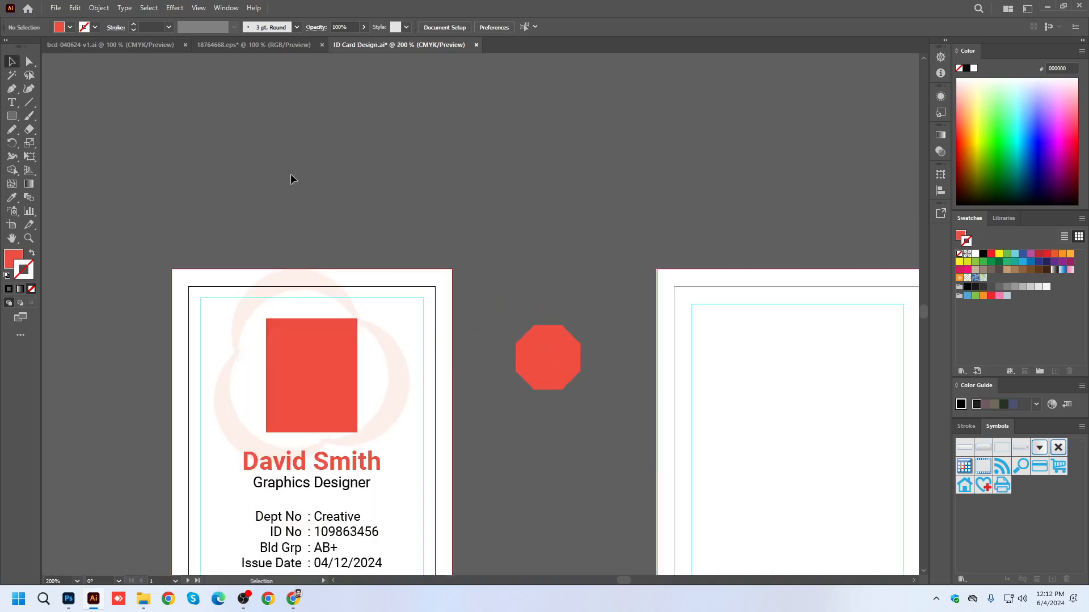
pyautogui.click(559, 356)
pyautogui.press('Delete')
# Round all corners of the red photo placeholder to a radius of about 0.07 in and save the document.
pyautogui.click(29, 61)
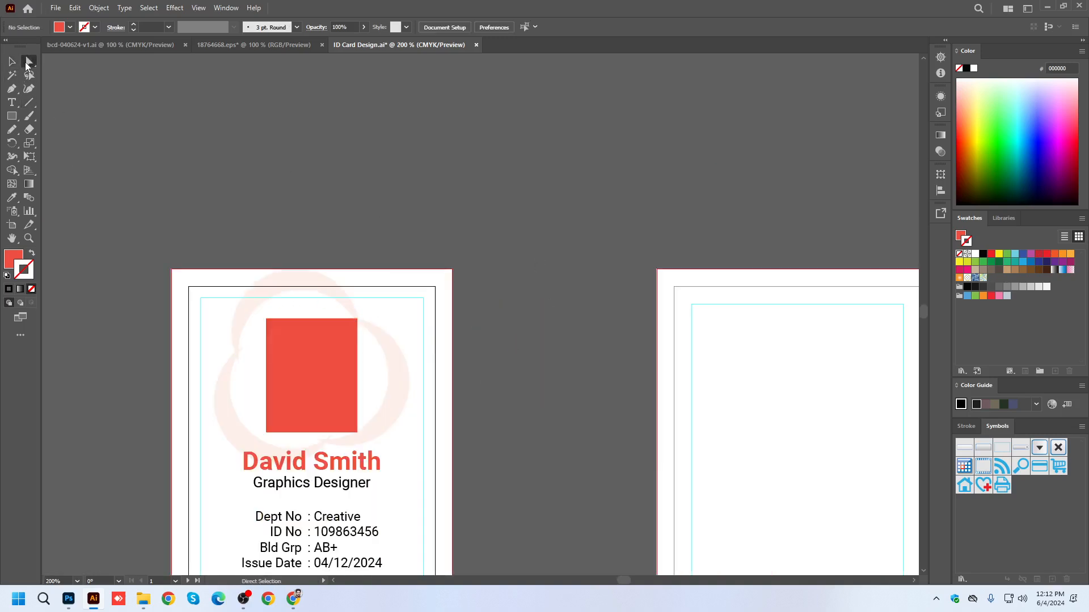
pyautogui.scroll(2, 251, 308)
pyautogui.click(337, 348)
pyautogui.moveTo(287, 339); pyautogui.dragTo(296, 351)
pyautogui.click(440, 145)
pyautogui.scroll(-4, 415, 138)
pyautogui.scroll(1, 420, 183)
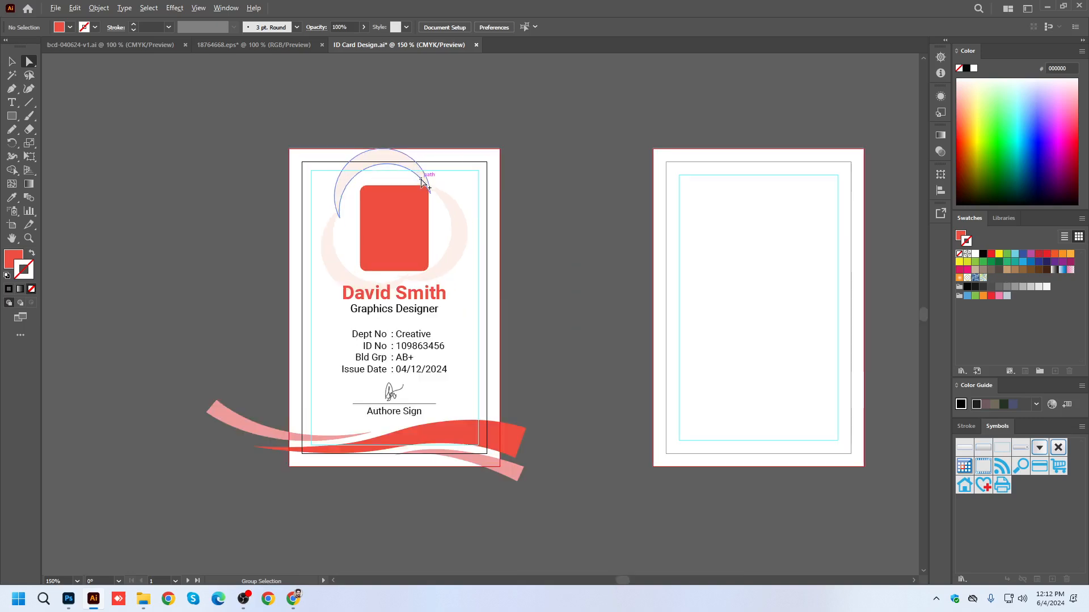
pyautogui.click(12, 61)
pyautogui.moveTo(607, 391); pyautogui.dragTo(540, 361)
pyautogui.hotkey('ctrl', 's')
# Switch to Chrome and search Google for the person's full name, correcting the comma after the title to a full stop.
pyautogui.click(294, 599)
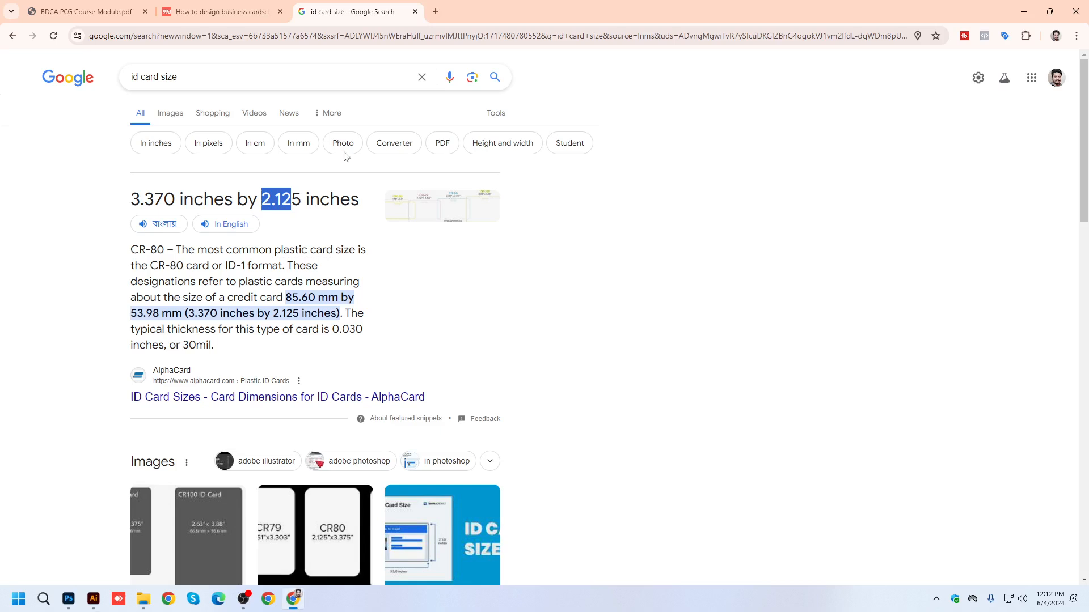
pyautogui.moveTo(211, 83); pyautogui.dragTo(10, 74)
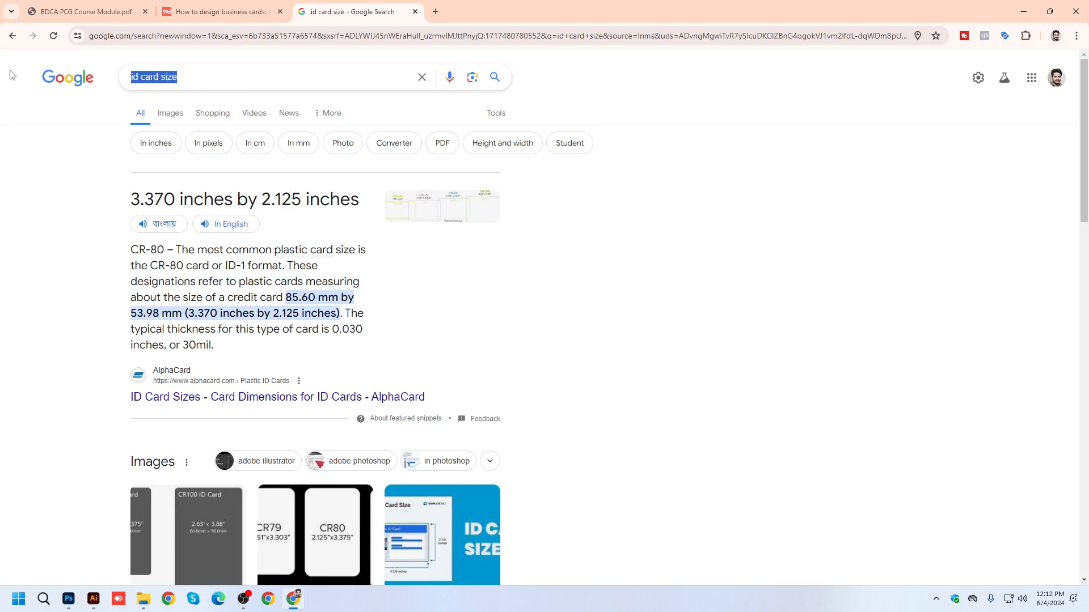
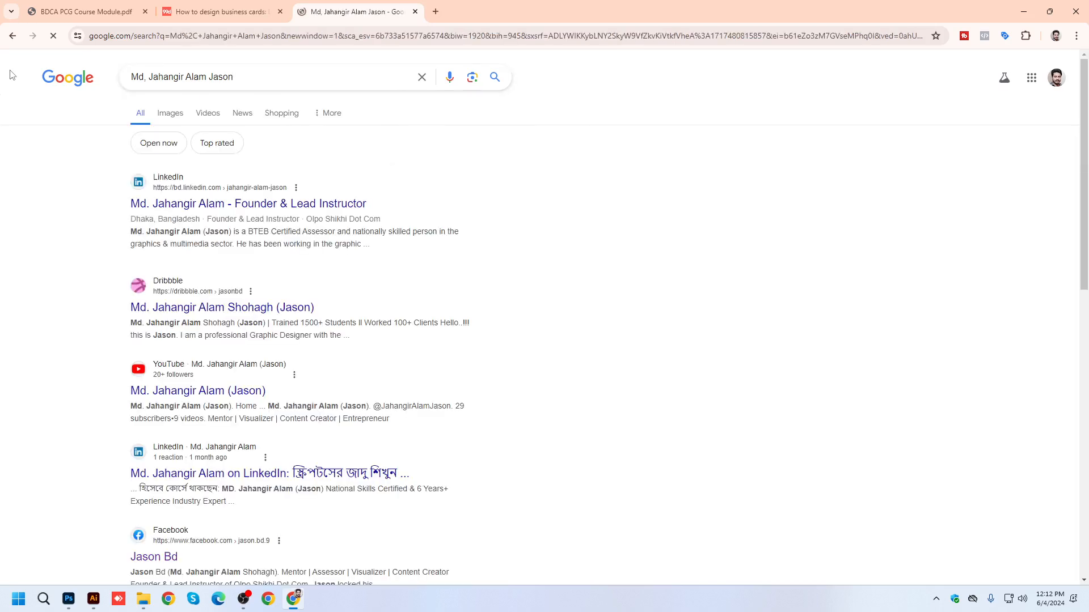
pyautogui.click(146, 76)
pyautogui.press('BackSpace')
pyautogui.write('.')
pyautogui.press('Return')
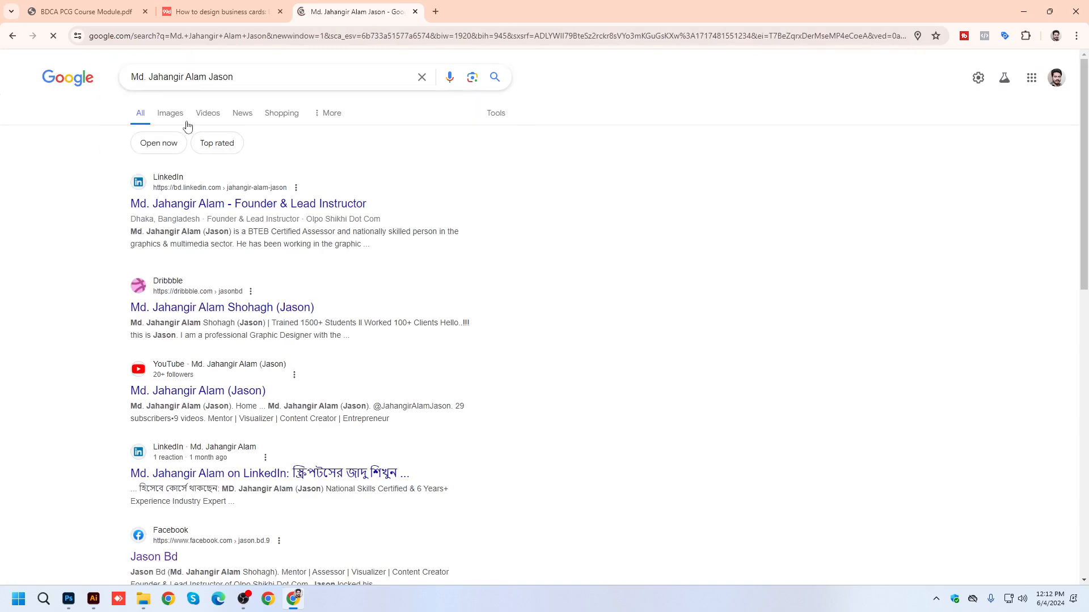
# Show the image results and copy the LinkedIn portrait of the man in a suit and tie.
pyautogui.click(177, 112)
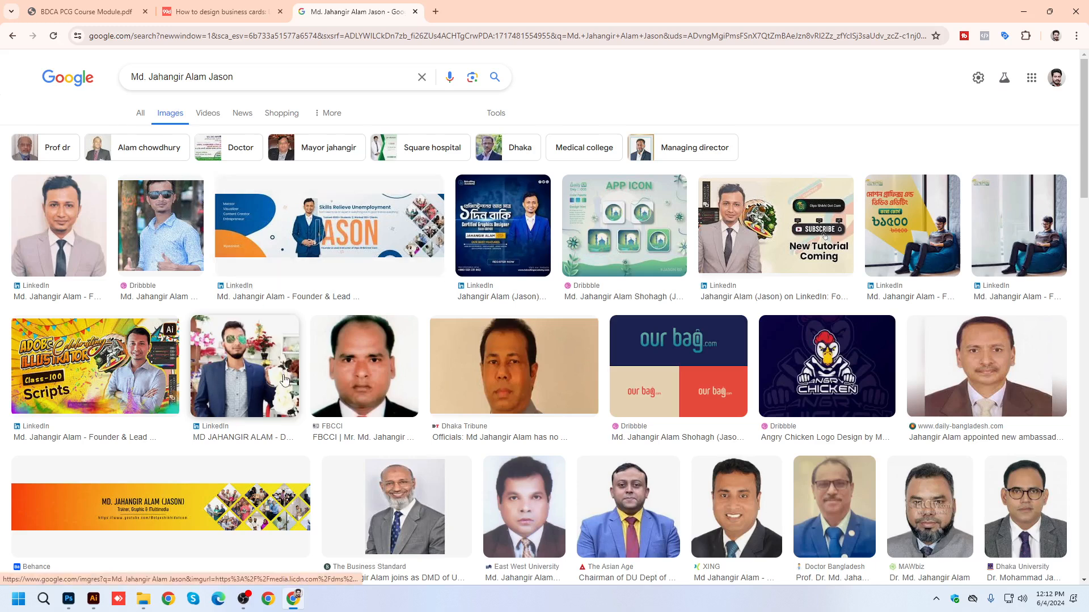
pyautogui.click(72, 222)
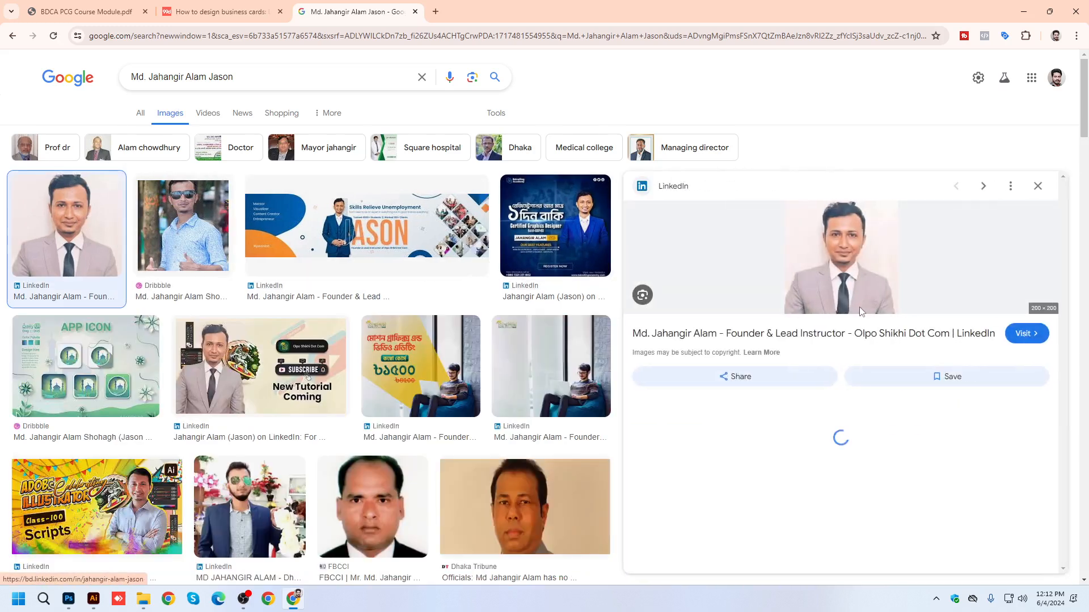
pyautogui.rightClick(829, 239)
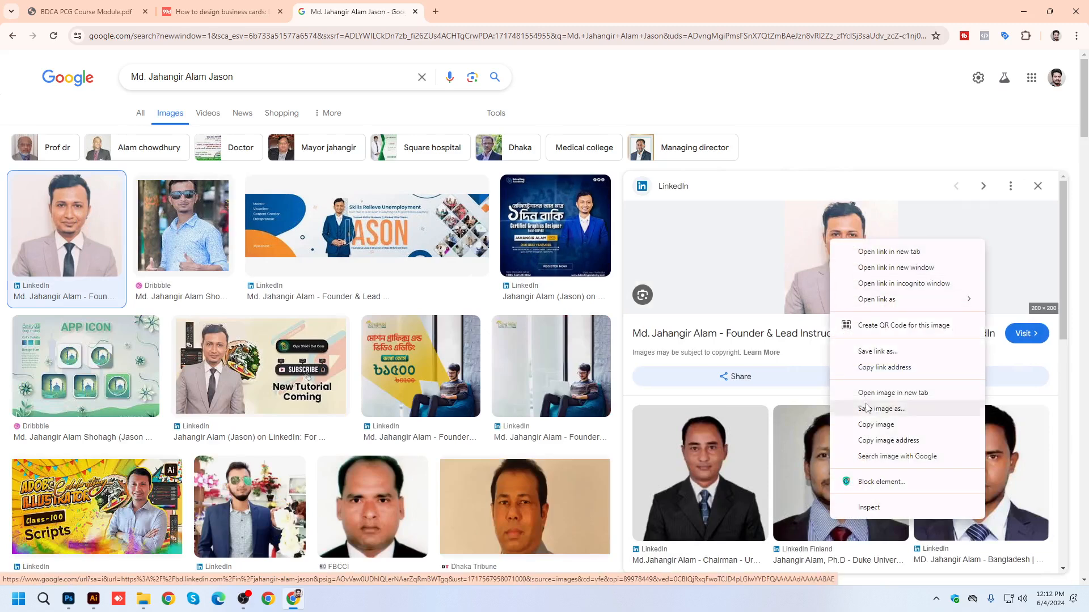
pyautogui.click(871, 426)
# Return to the general web results and look through the person's listed profiles.
pyautogui.click(149, 116)
pyautogui.scroll(-3, 189, 418)
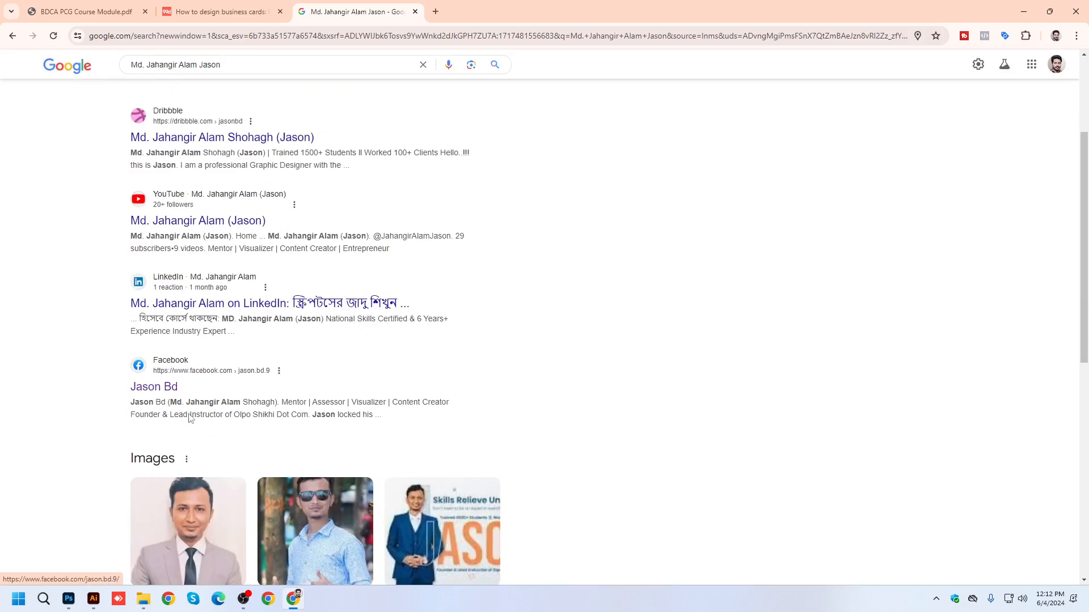
pyautogui.scroll(3, 213, 306)
pyautogui.scroll(-2, 244, 350)
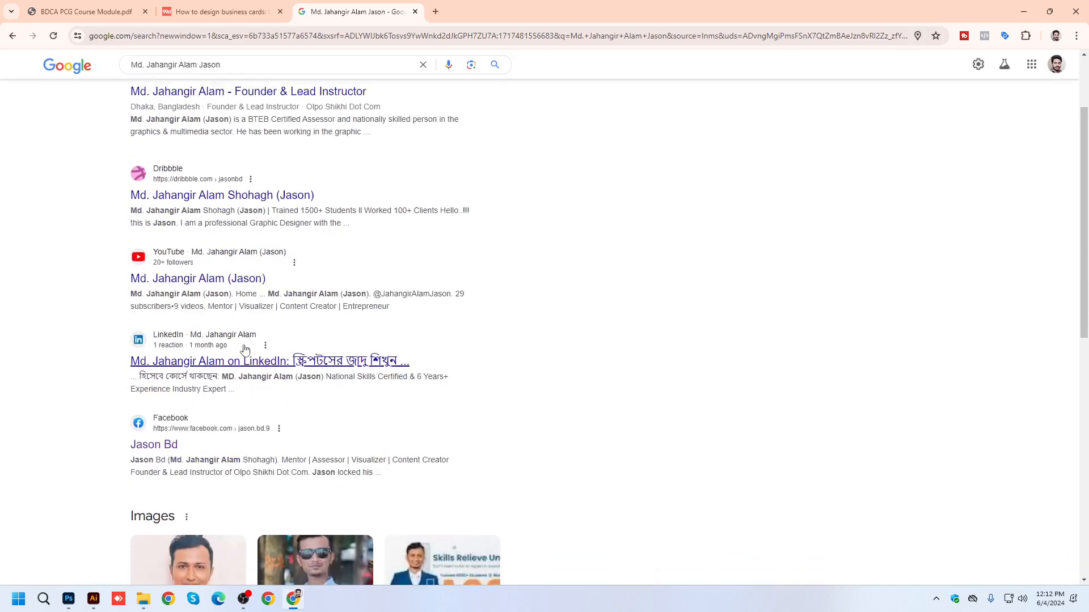
pyautogui.scroll(-3, 193, 311)
pyautogui.scroll(4, 191, 292)
pyautogui.scroll(1, 192, 293)
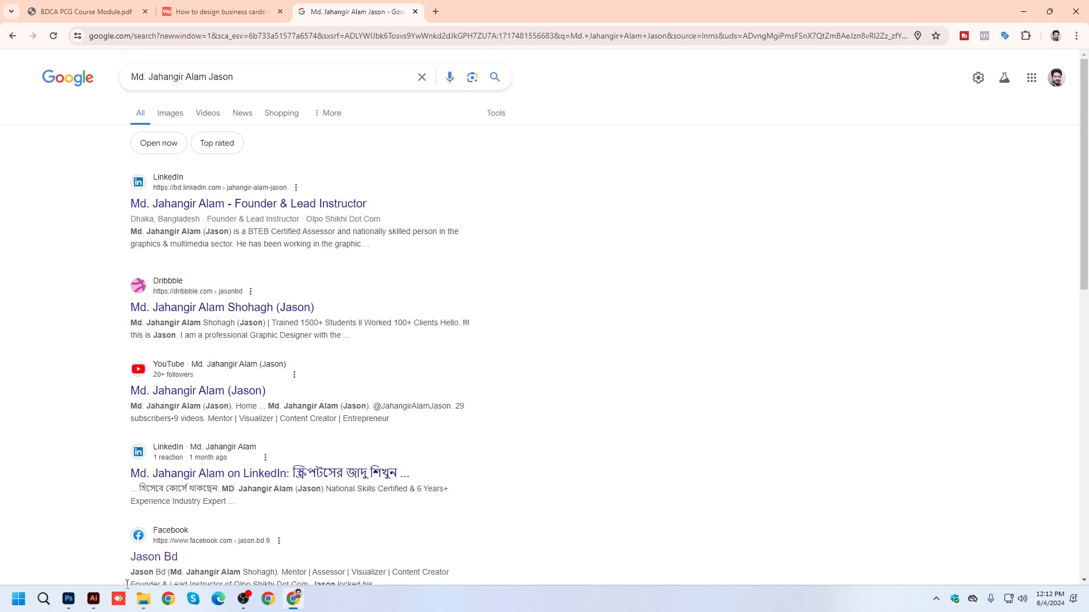
# Switch to Illustrator, paste the copied portrait and scale it down to about 1.19 in square over the photo placeholder.
pyautogui.click(92, 601)
pyautogui.moveTo(455, 271); pyautogui.dragTo(529, 282)
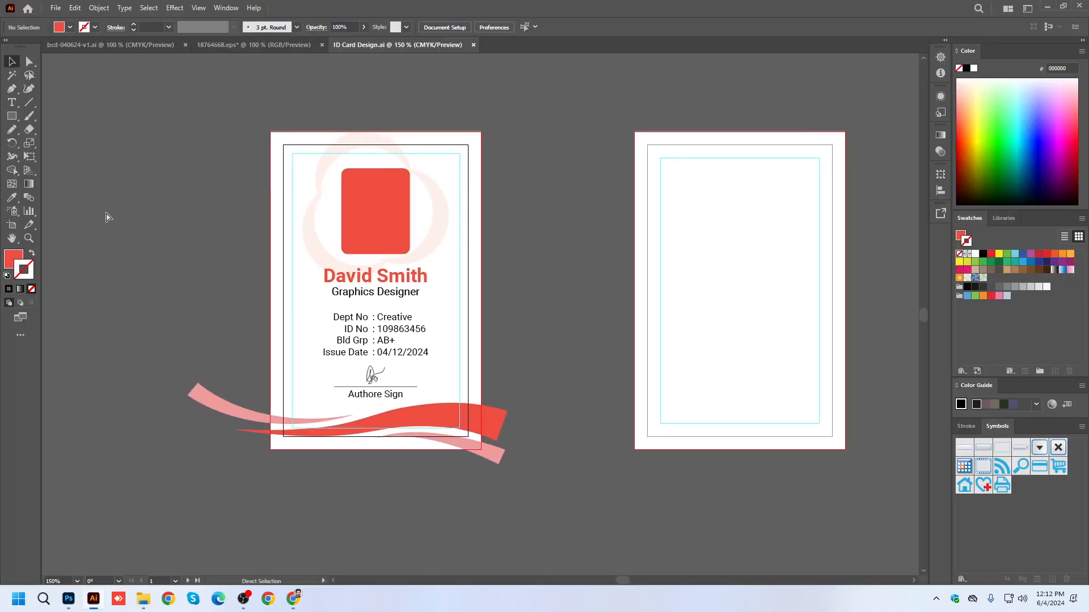
pyautogui.hotkey('ctrl', 'v')
pyautogui.moveTo(528, 336); pyautogui.dragTo(430, 296)
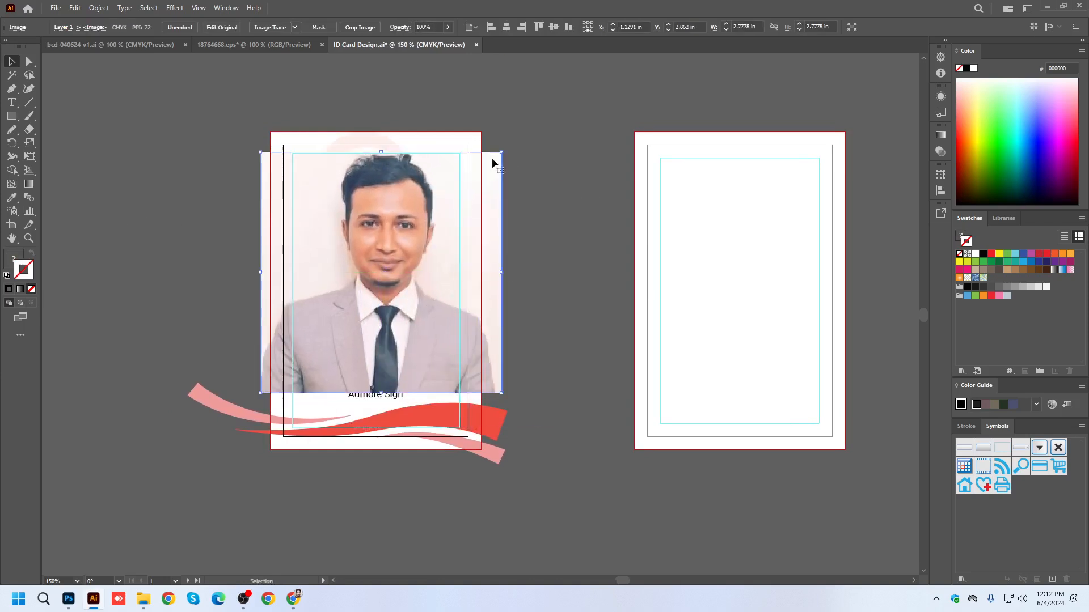
pyautogui.moveTo(501, 152); pyautogui.dragTo(433, 195)
pyautogui.moveTo(413, 267); pyautogui.dragTo(400, 225)
# Try placing the portrait behind the placeholder with a slight nudge to the left, and bring it back to the front.
pyautogui.scroll(1, 391, 226)
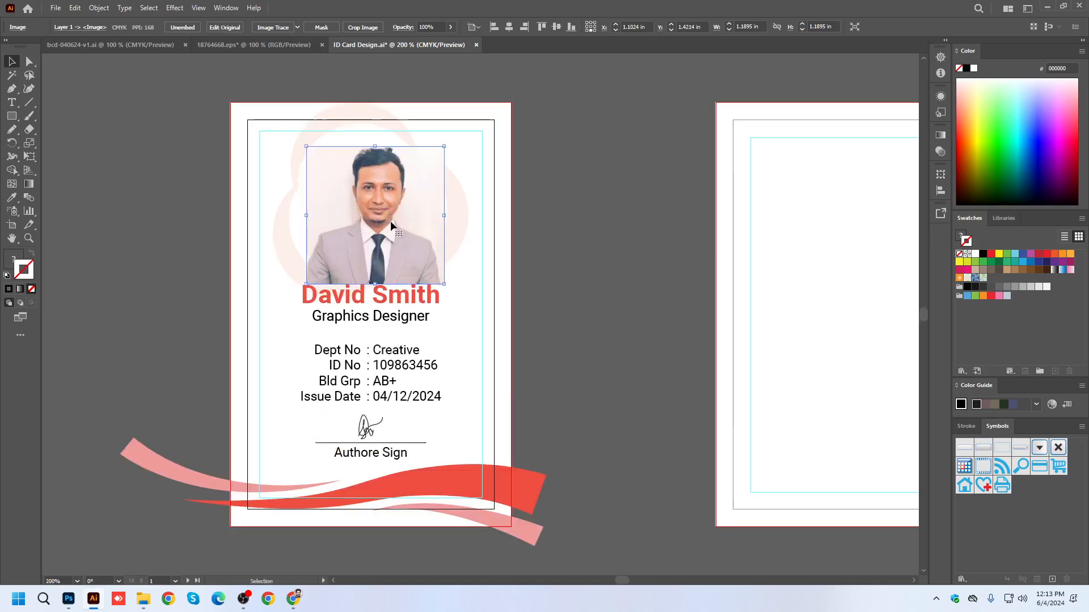
pyautogui.hotkey('ctrl', 'shift', '[')
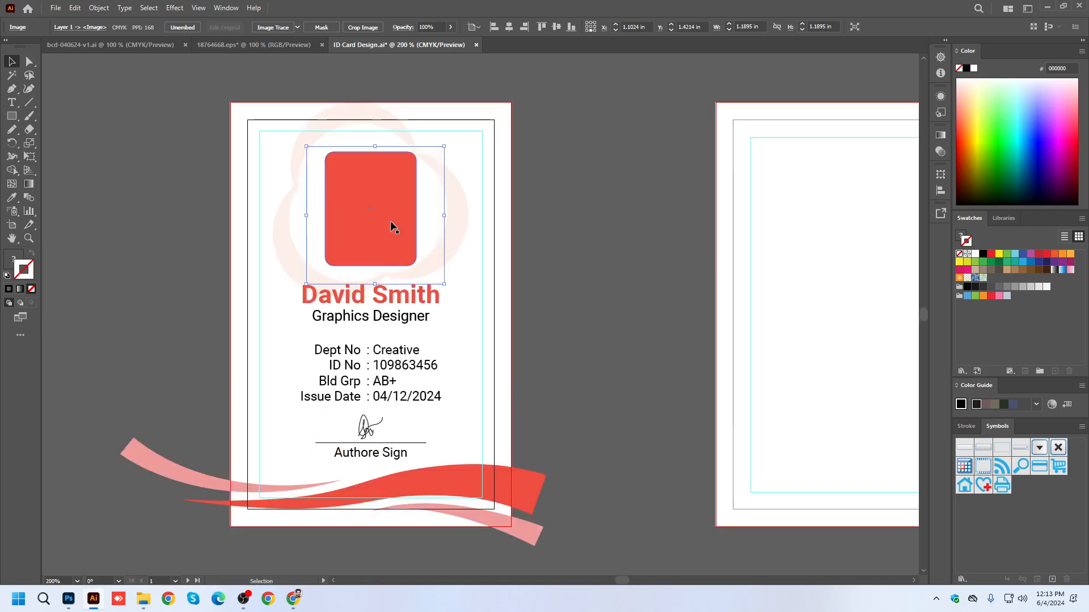
pyautogui.press('Left')
pyautogui.press('Left')
pyautogui.press('Left')
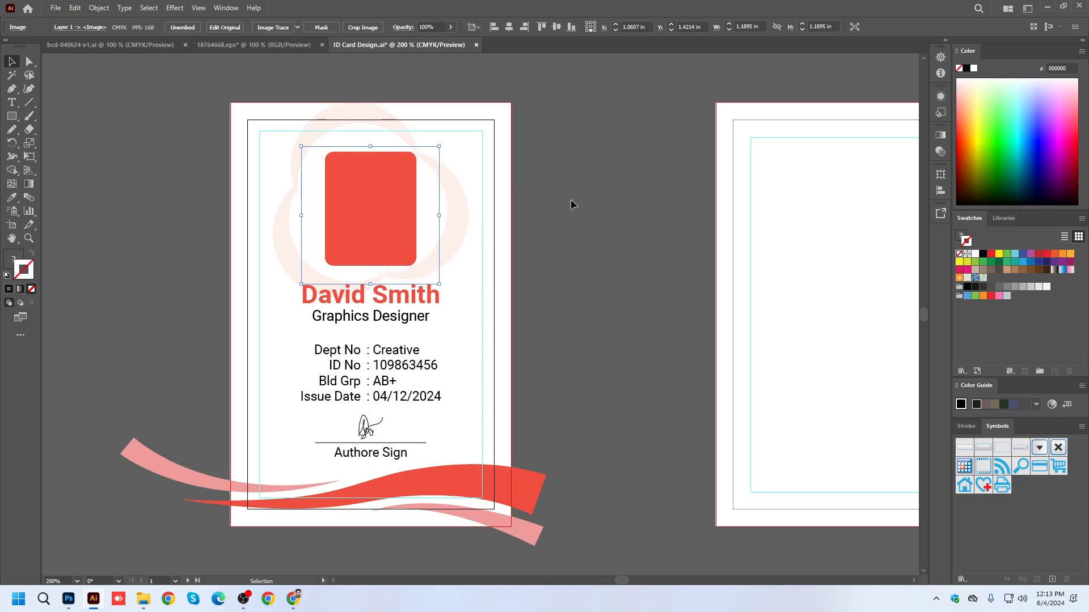
pyautogui.hotkey('ctrl', 'shift', ']')
# Move the portrait off the placeholder to its right, and try a placeholder copy left of the card, undoing the copy.
pyautogui.moveTo(351, 219); pyautogui.dragTo(523, 219)
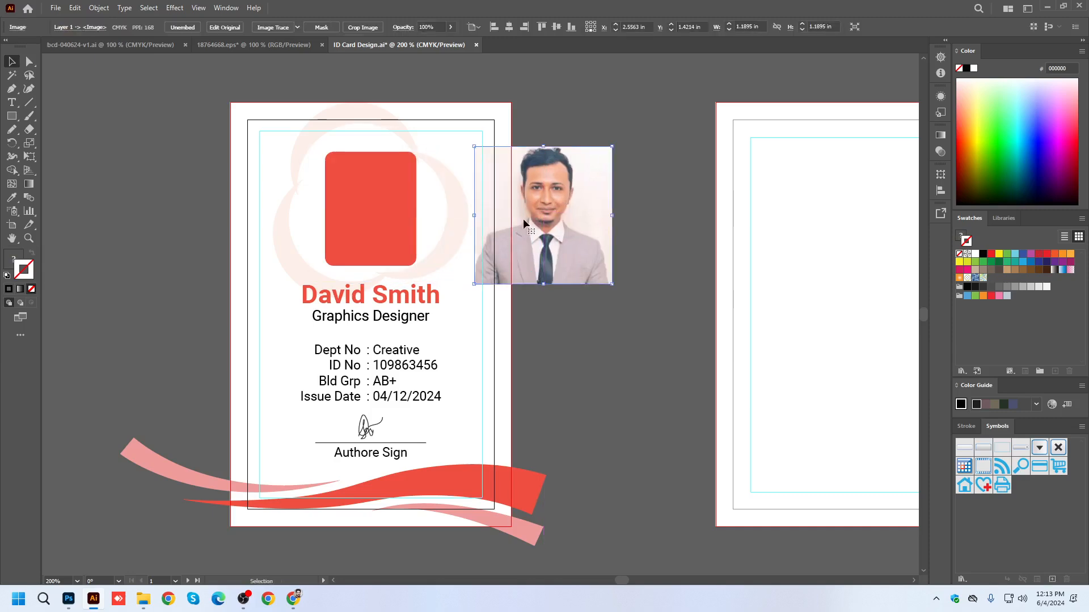
pyautogui.click(386, 214)
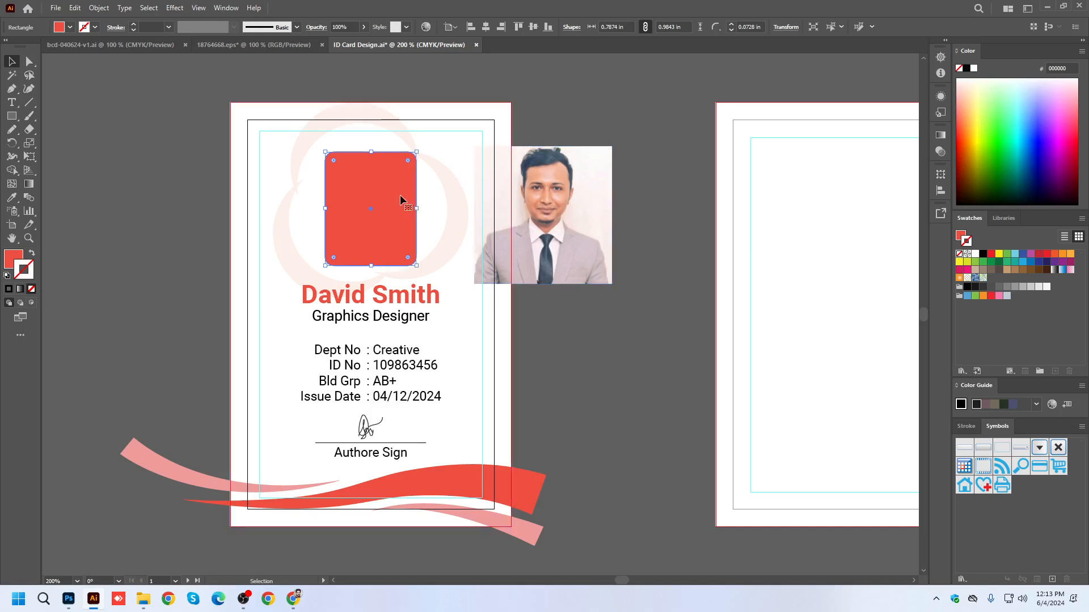
pyautogui.moveTo(397, 195); pyautogui.dragTo(217, 197)
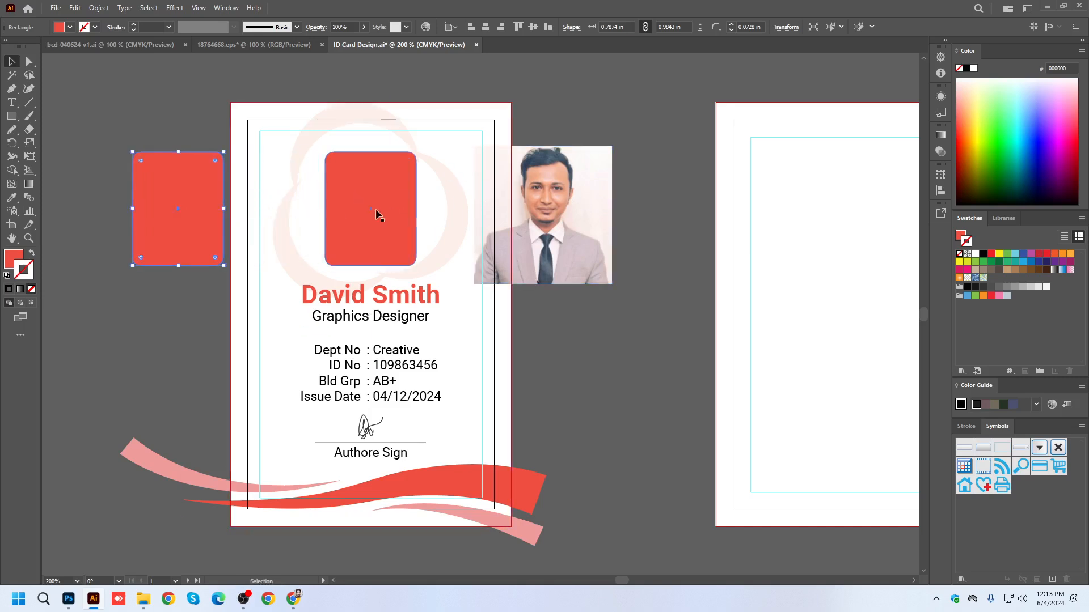
pyautogui.hotkey('ctrl', 'z')
# Move the portrait back over the placeholder, send it to the back and make a clipping mask with the rounded rectangle.
pyautogui.moveTo(574, 215); pyautogui.dragTo(401, 203)
pyautogui.hotkey('ctrl', 'shift', '[')
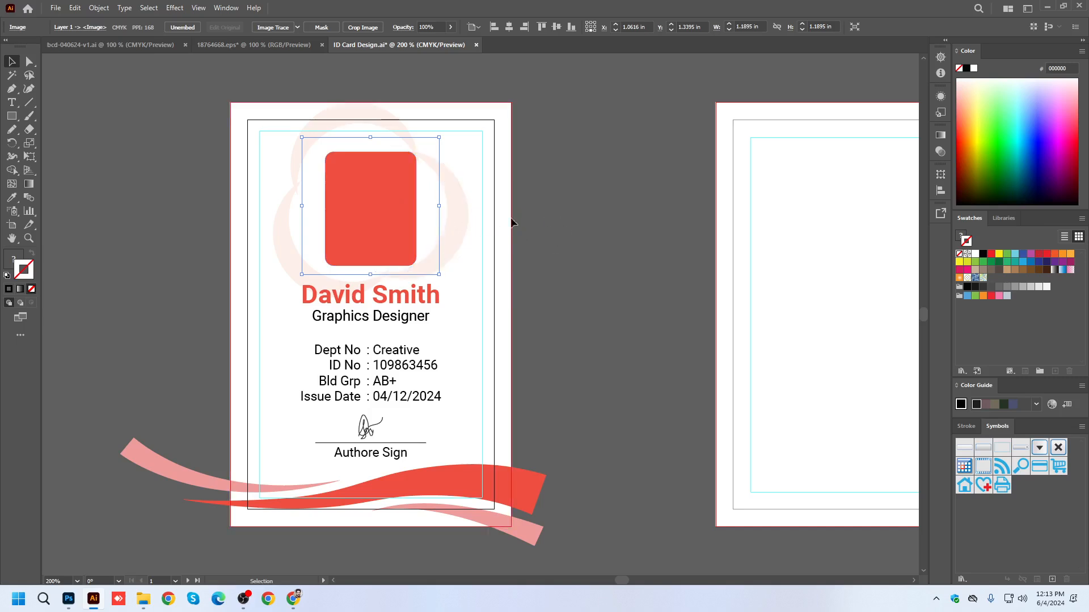
pyautogui.keyDown('shift'); pyautogui.click(373, 177); pyautogui.keyUp('shift')
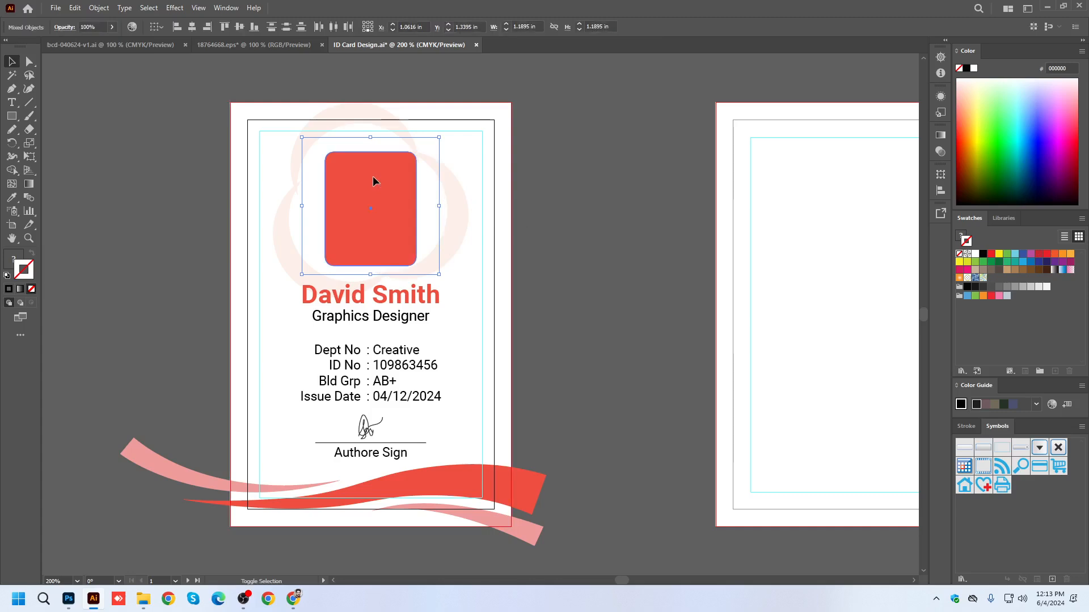
pyautogui.hotkey('ctrl', '7')
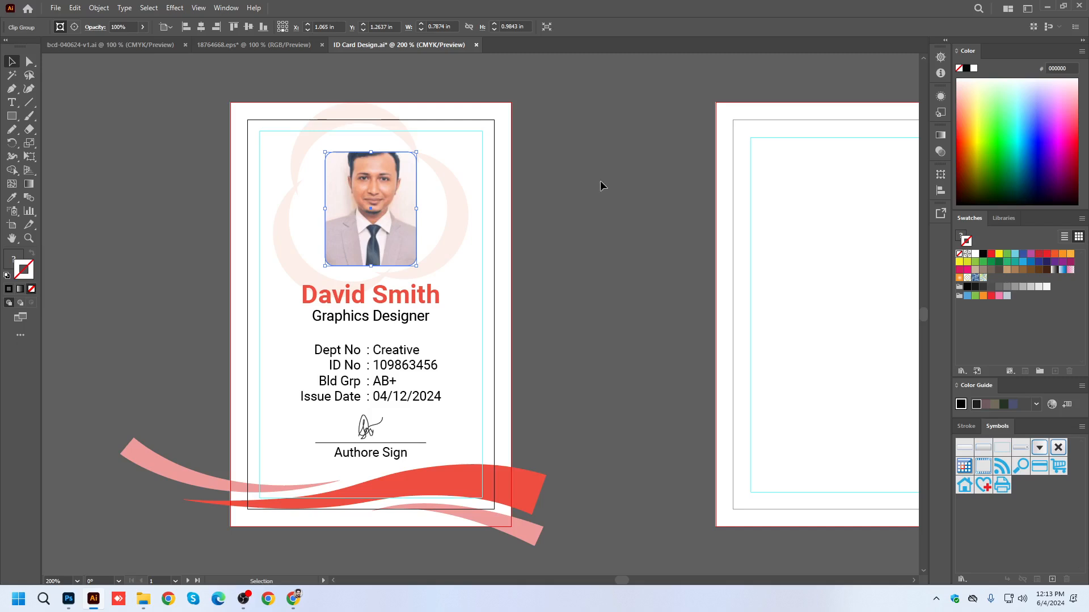
# Shift the portrait down inside its clipping mask so the whole head fits within the rounded frame.
pyautogui.scroll(1, 390, 192)
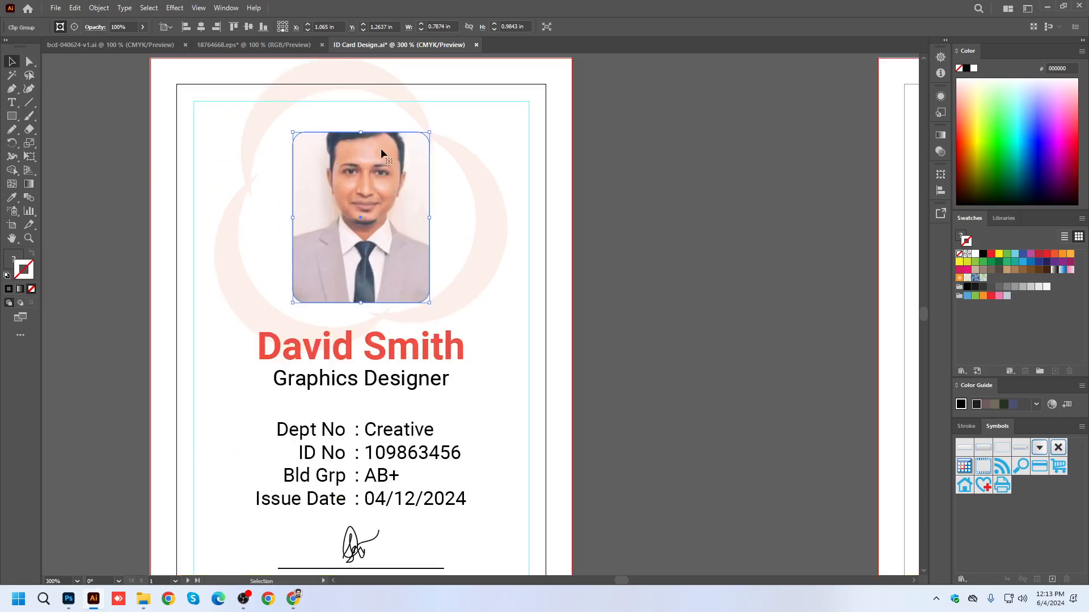
pyautogui.doubleClick(380, 148)
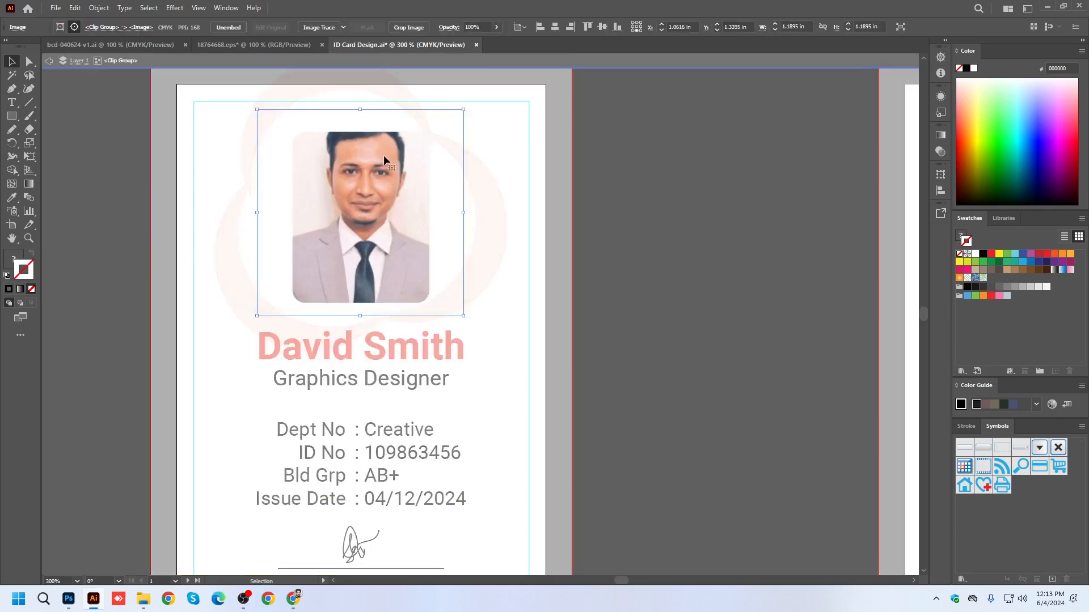
pyautogui.moveTo(384, 186)
pyautogui.mouseDown()
pyautogui.moveTo(379, 178)
pyautogui.moveTo(382, 191)
pyautogui.mouseUp()
pyautogui.press('Escape')
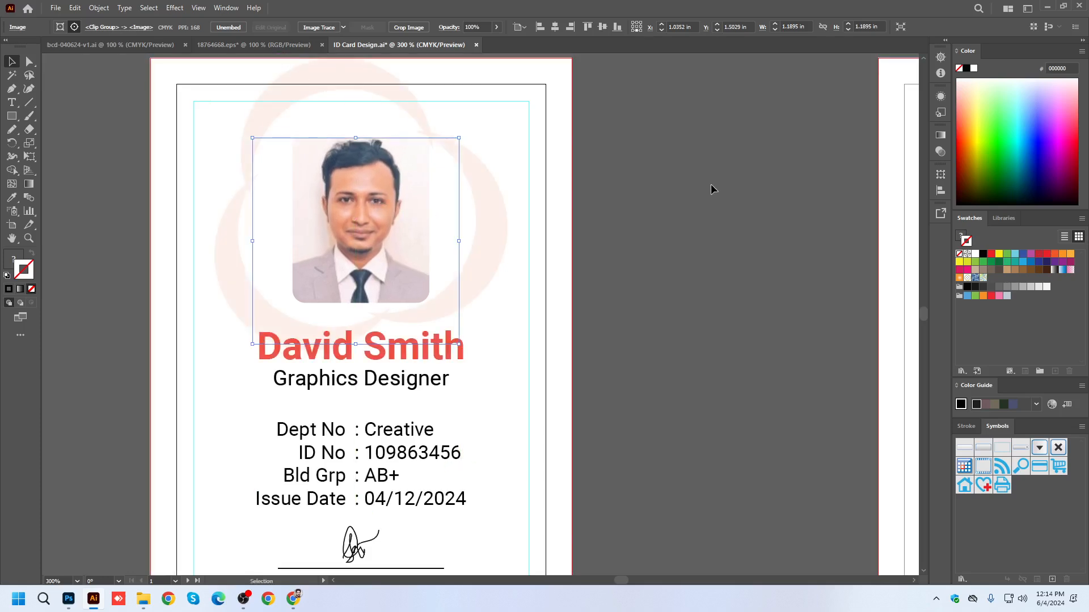
pyautogui.click(711, 187)
# Open the Stroke settings and give the clipped portrait a 0.75 pt stroke.
pyautogui.click(429, 190)
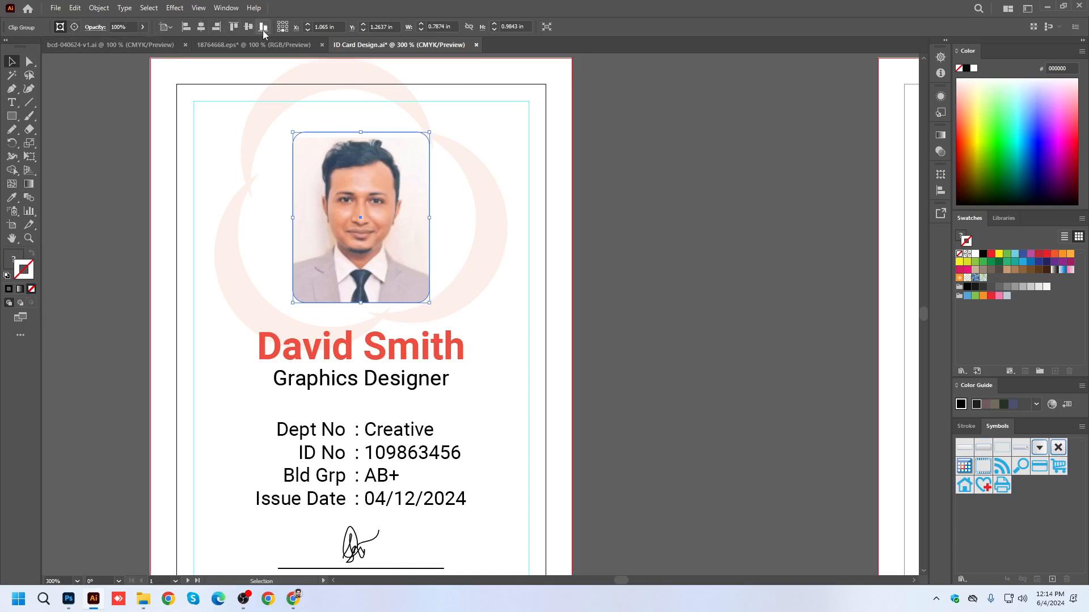
pyautogui.moveTo(616, 190); pyautogui.dragTo(549, 189)
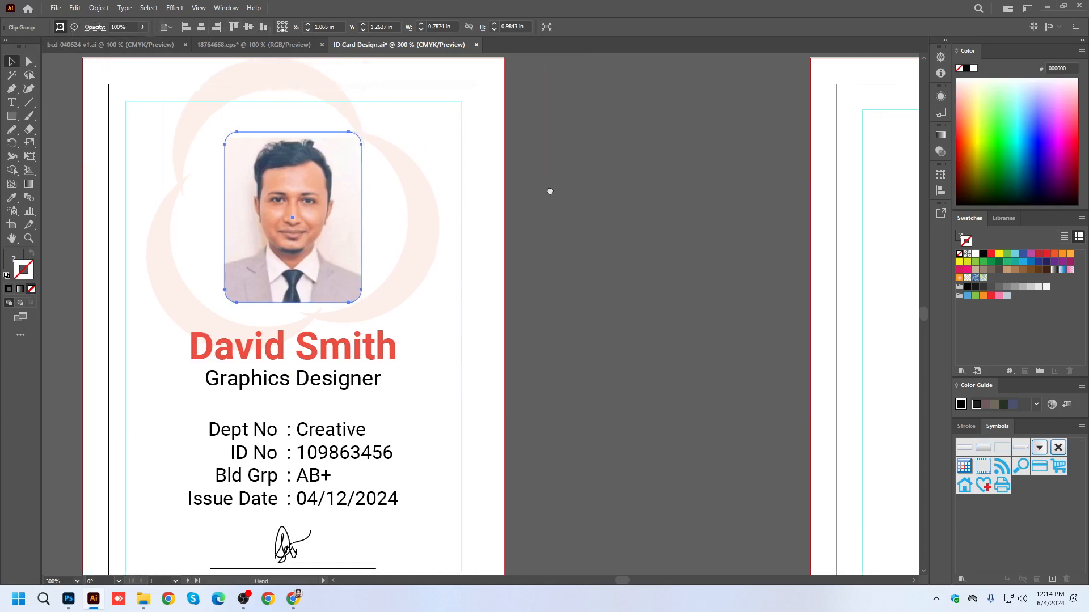
pyautogui.click(226, 8)
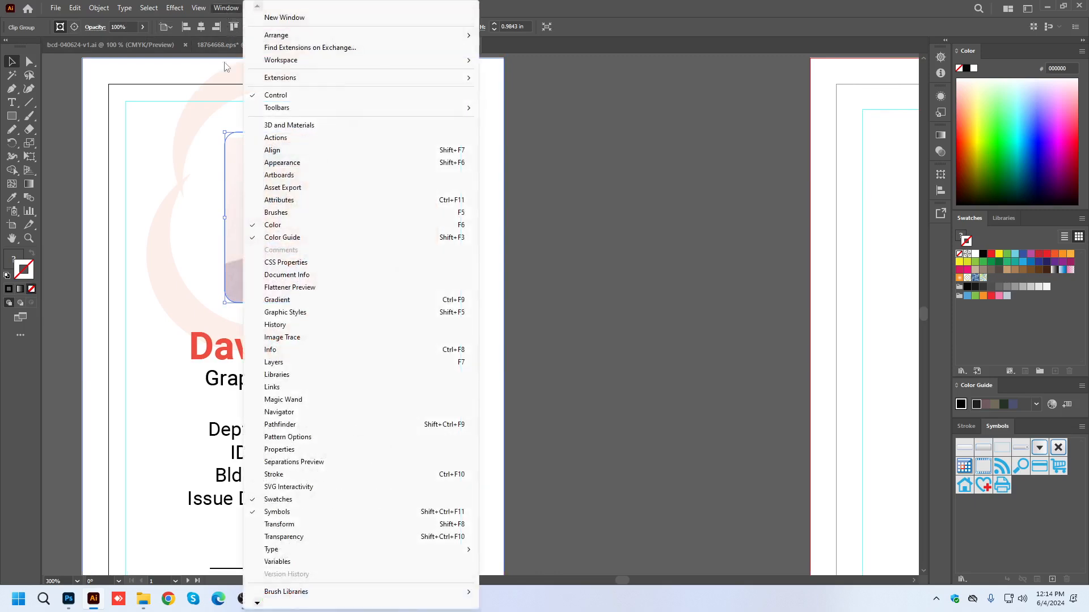
pyautogui.click(274, 474)
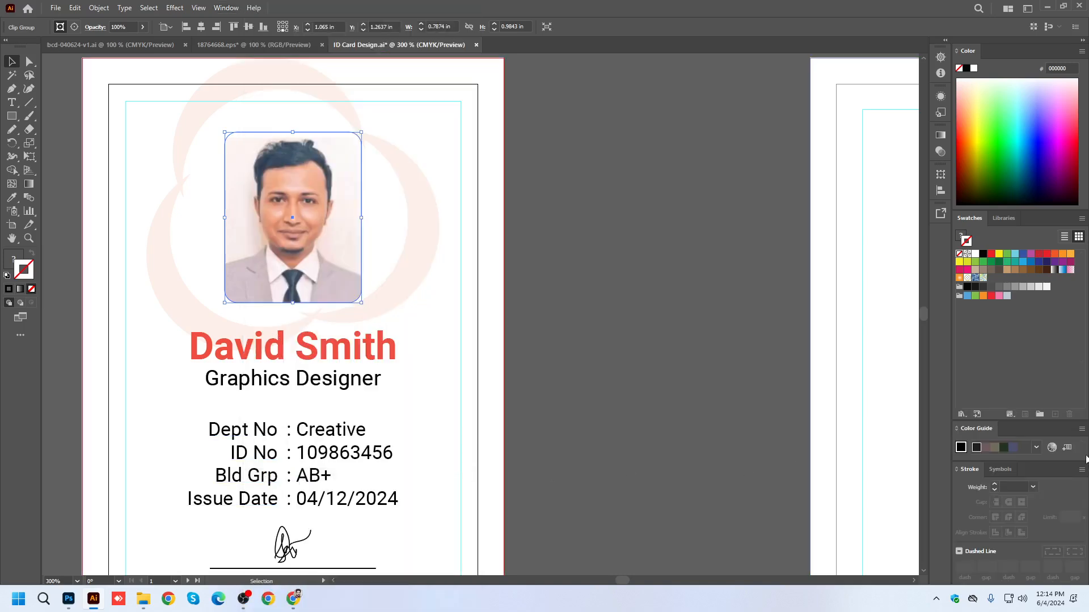
pyautogui.click(995, 485)
pyautogui.click(994, 484)
pyautogui.click(995, 485)
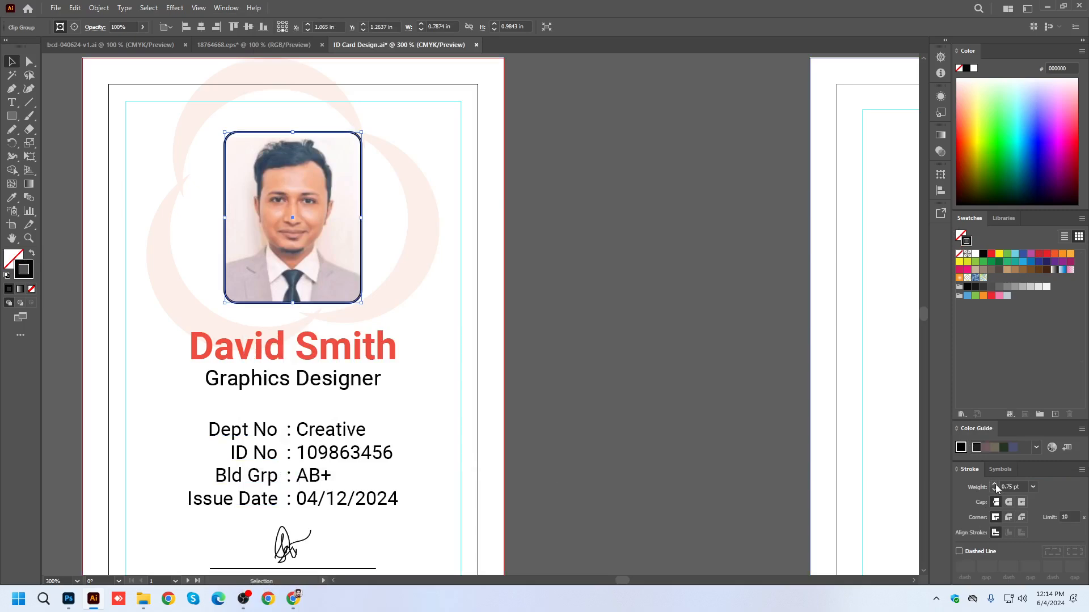
# Set the clipped portrait's stroke to 1 pt with bevel joins and colour it with the red sampled from the employee's name.
pyautogui.click(994, 484)
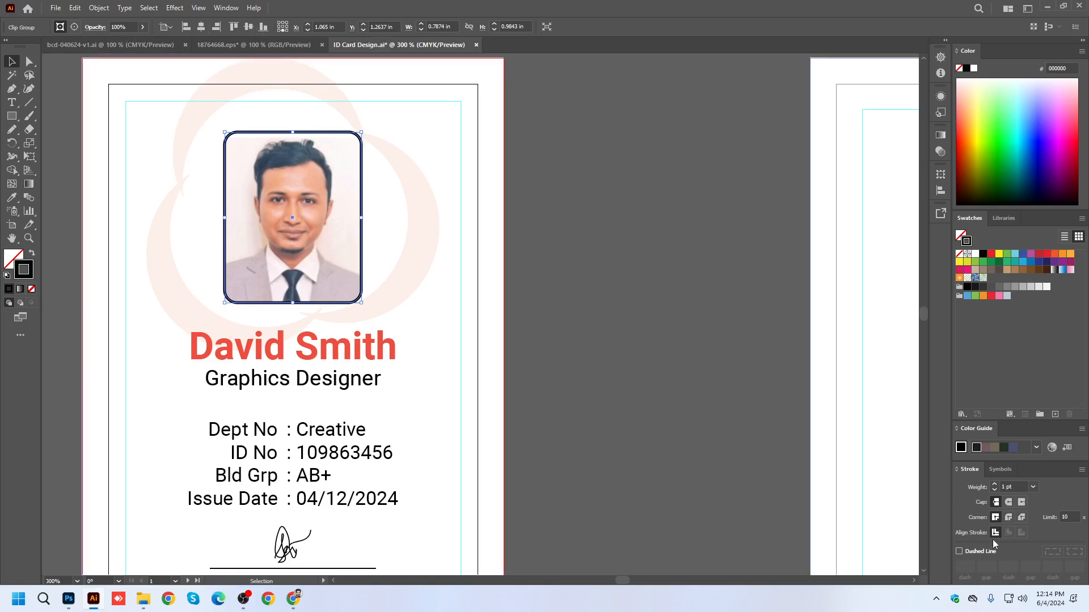
pyautogui.click(1009, 521)
pyautogui.click(1022, 519)
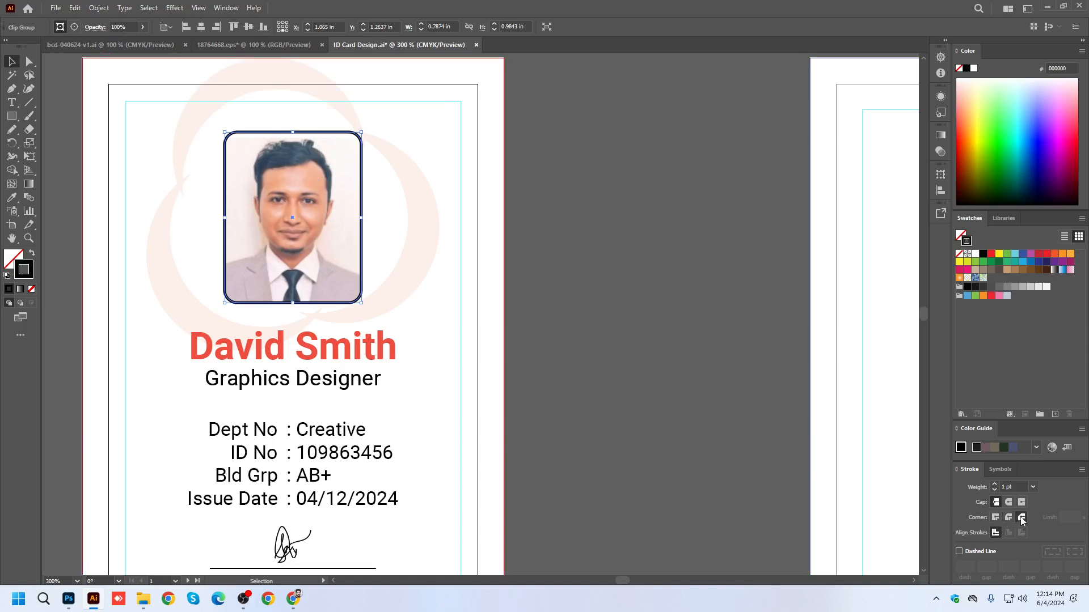
pyautogui.click(12, 198)
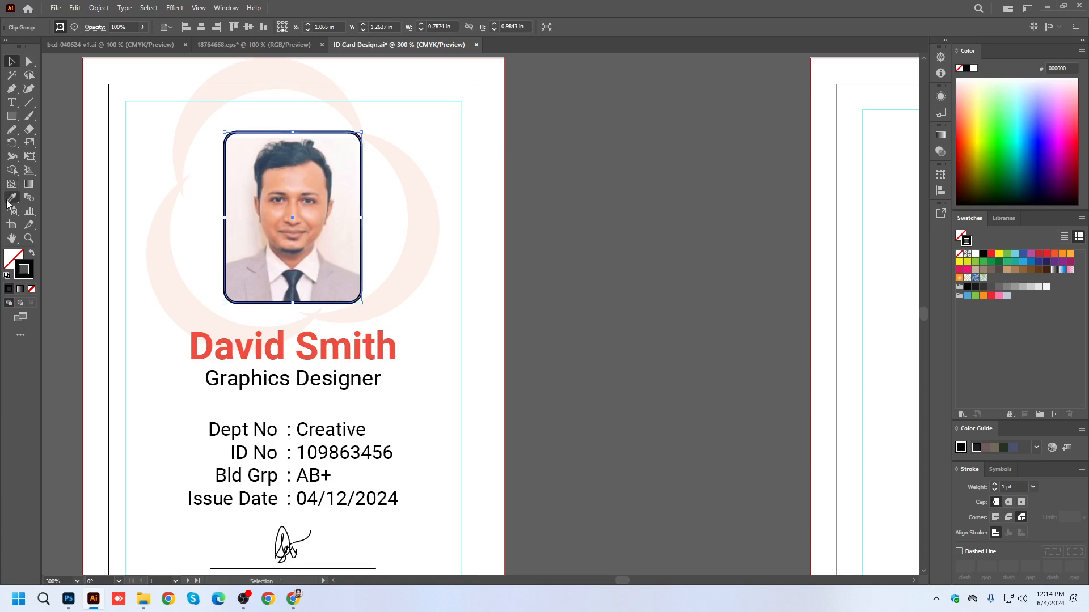
pyautogui.click(283, 348)
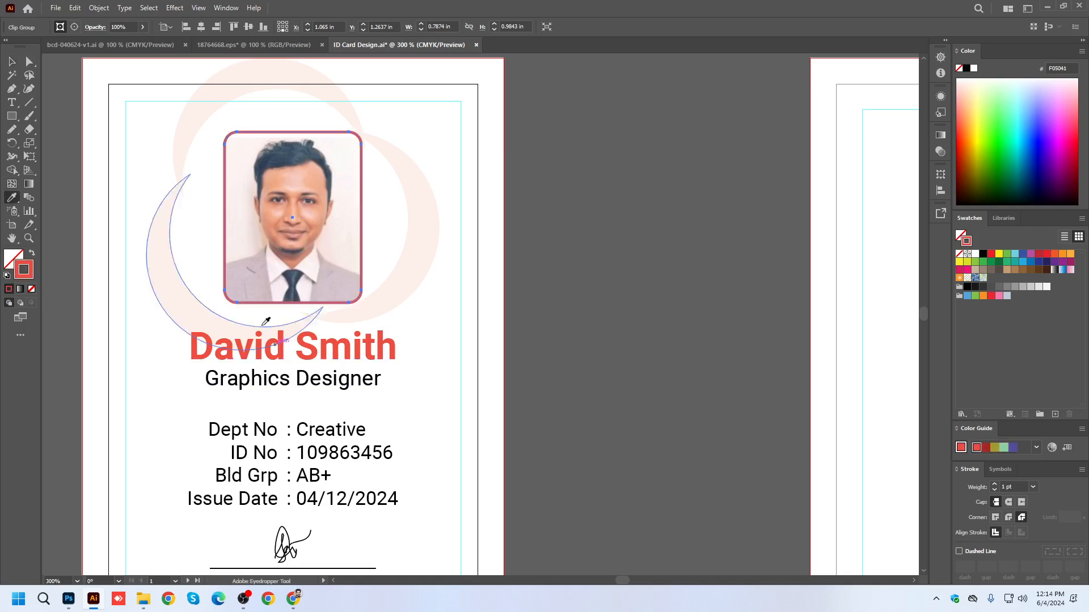
# Nudge the portrait image up and slightly right inside its clipping mask, leave isolation mode and save the document.
pyautogui.click(12, 61)
pyautogui.doubleClick(294, 176)
pyautogui.moveTo(323, 202); pyautogui.dragTo(322, 192)
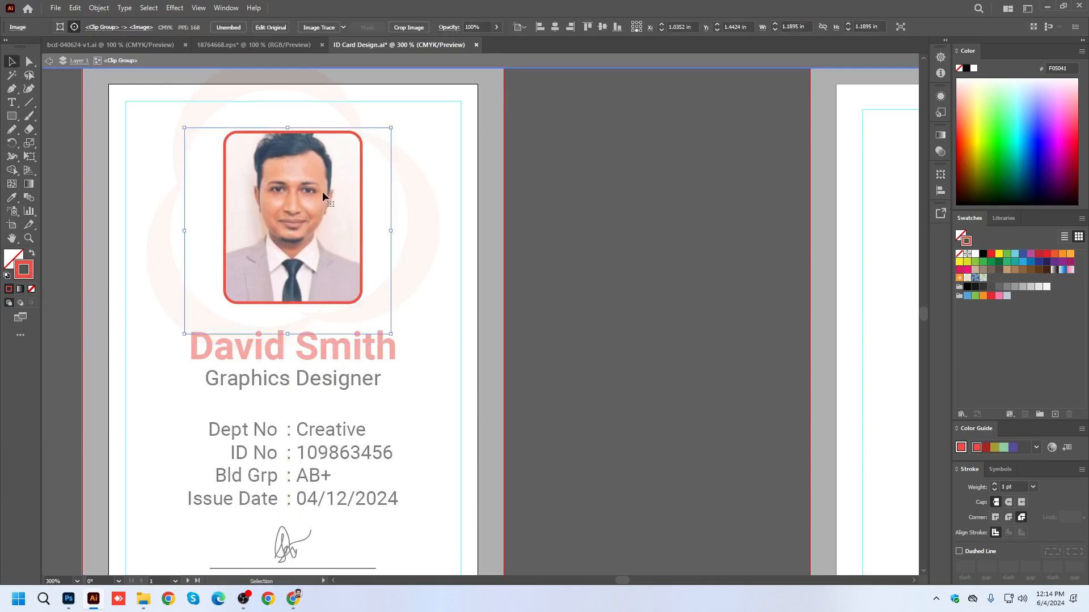
pyautogui.press('Right')
pyautogui.click(342, 62)
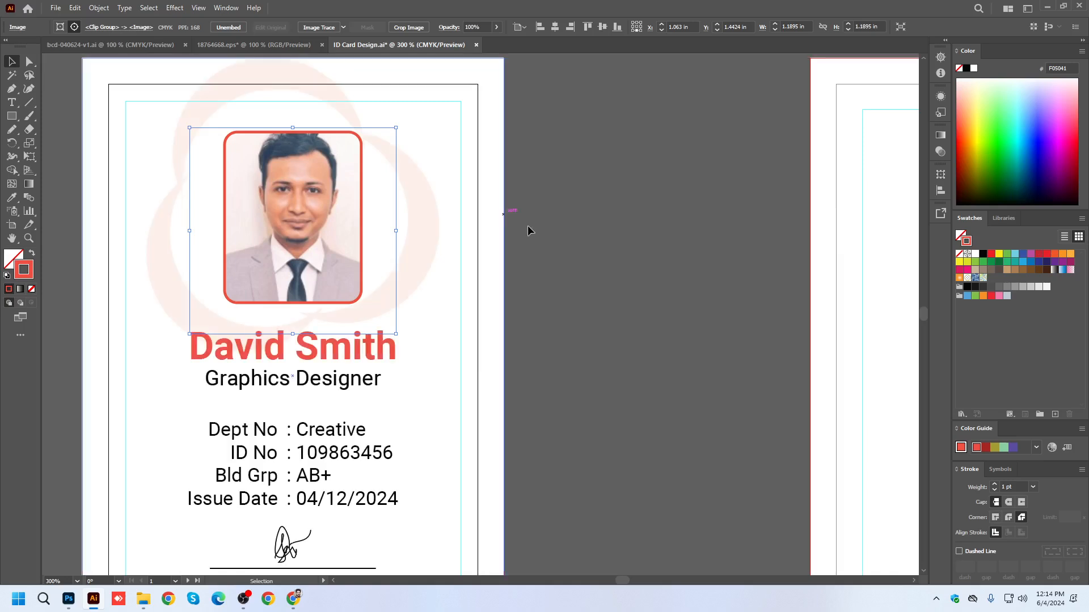
pyautogui.click(488, 207)
pyautogui.scroll(-3, 382, 234)
pyautogui.hotkey('ctrl', 's')
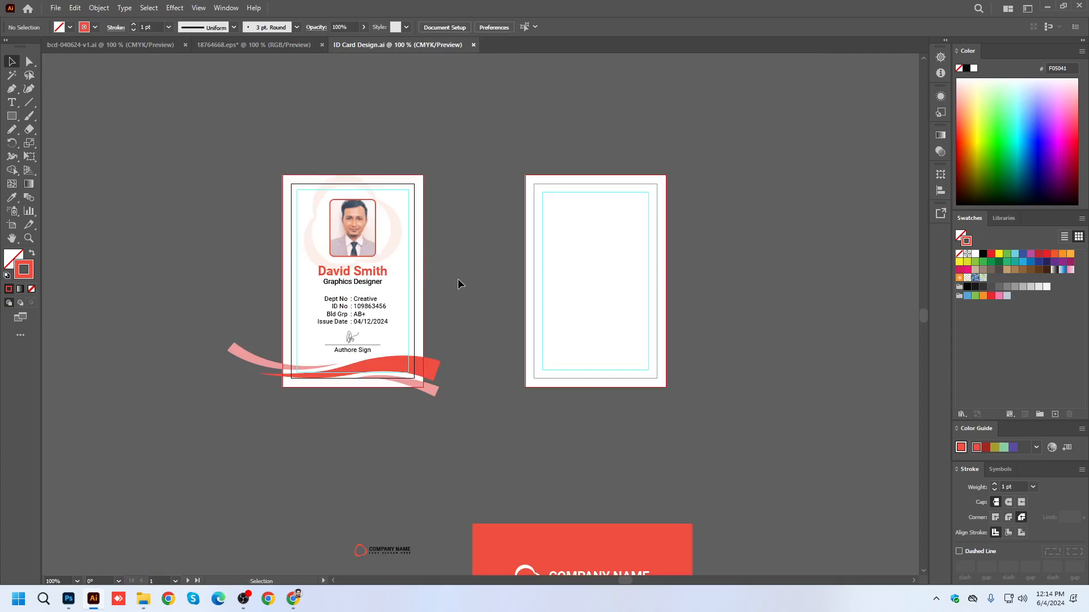
# Add a Drop Shadow effect to the framed portrait, previewed in Multiply mode at 20% opacity.
pyautogui.click(365, 240)
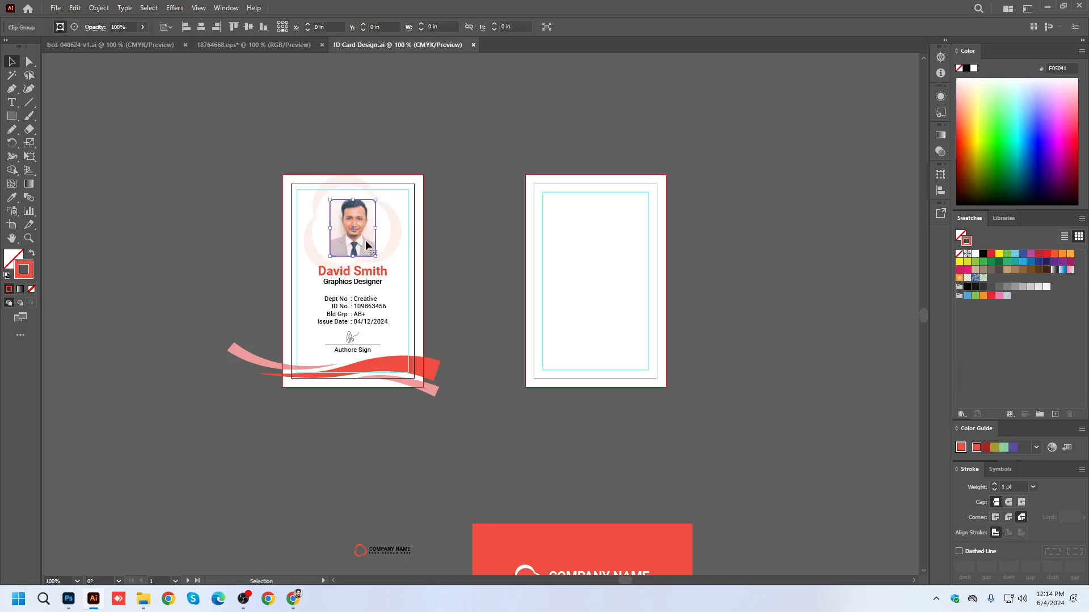
pyautogui.scroll(3, 365, 240)
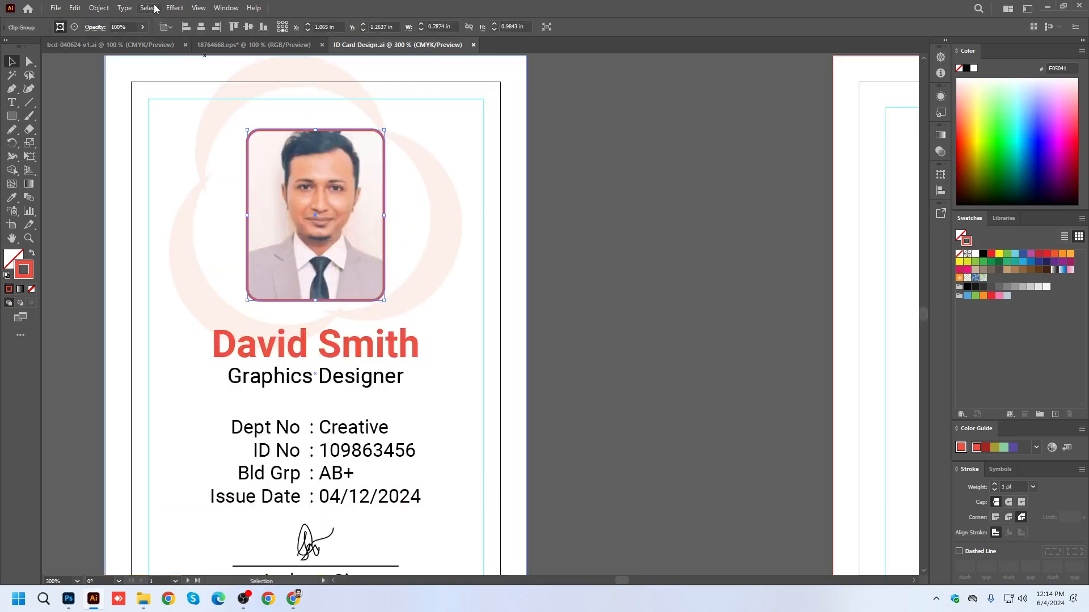
pyautogui.click(175, 8)
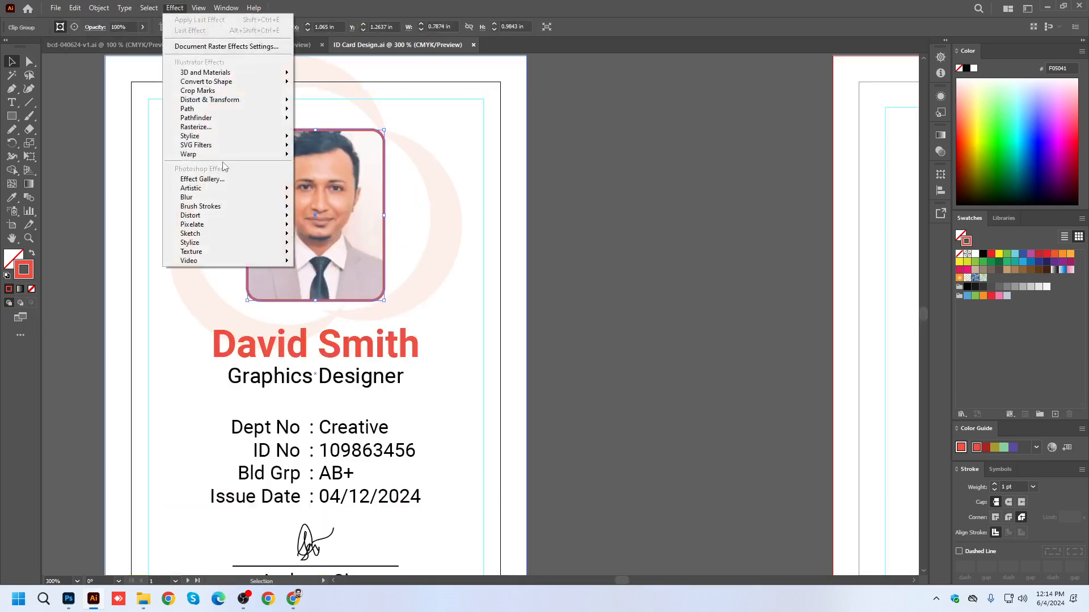
pyautogui.moveTo(213, 139)
pyautogui.click(334, 138)
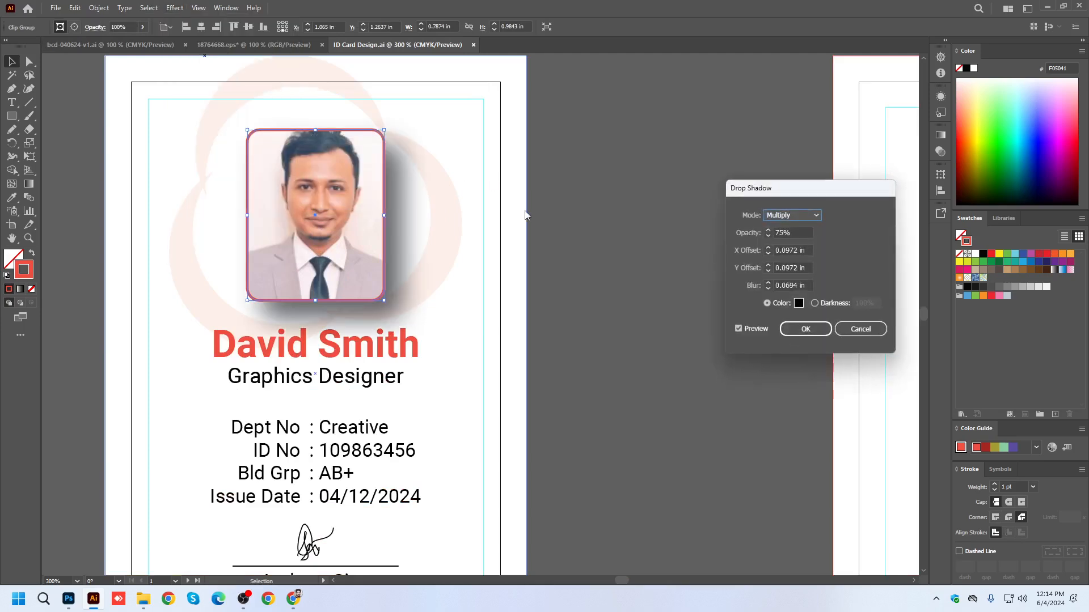
pyautogui.doubleClick(782, 232)
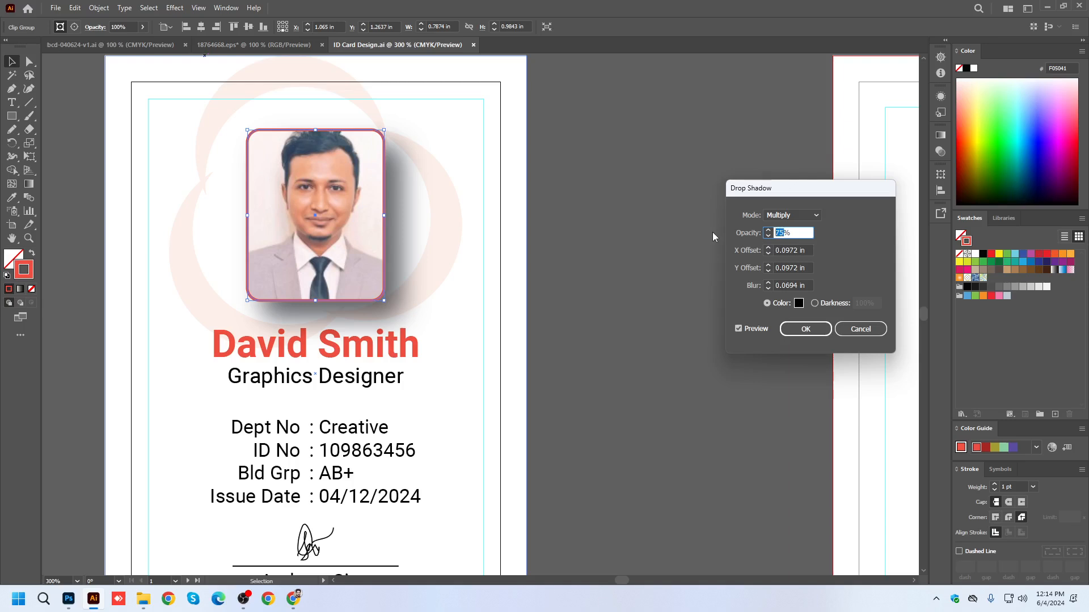
pyautogui.write('20')
# Try 0.05 in for the drop shadow's X offset, Y offset and blur.
pyautogui.click(797, 250)
pyautogui.moveTo(798, 250); pyautogui.dragTo(787, 250)
pyautogui.write('5')
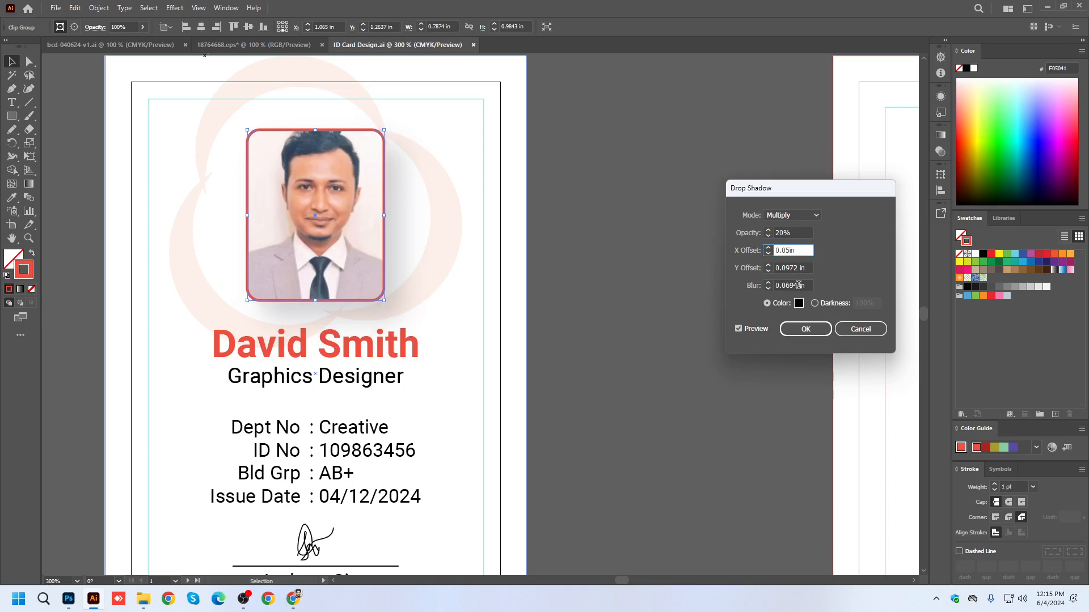
pyautogui.moveTo(798, 267); pyautogui.dragTo(786, 268)
pyautogui.write('5')
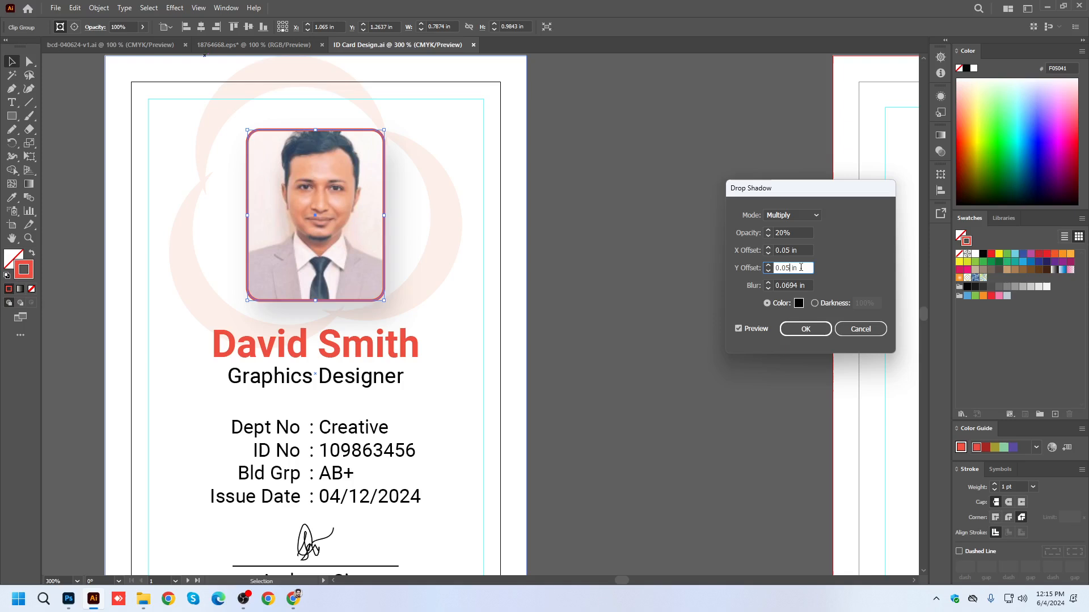
pyautogui.click(798, 285)
pyautogui.write('5')
pyautogui.click(800, 264)
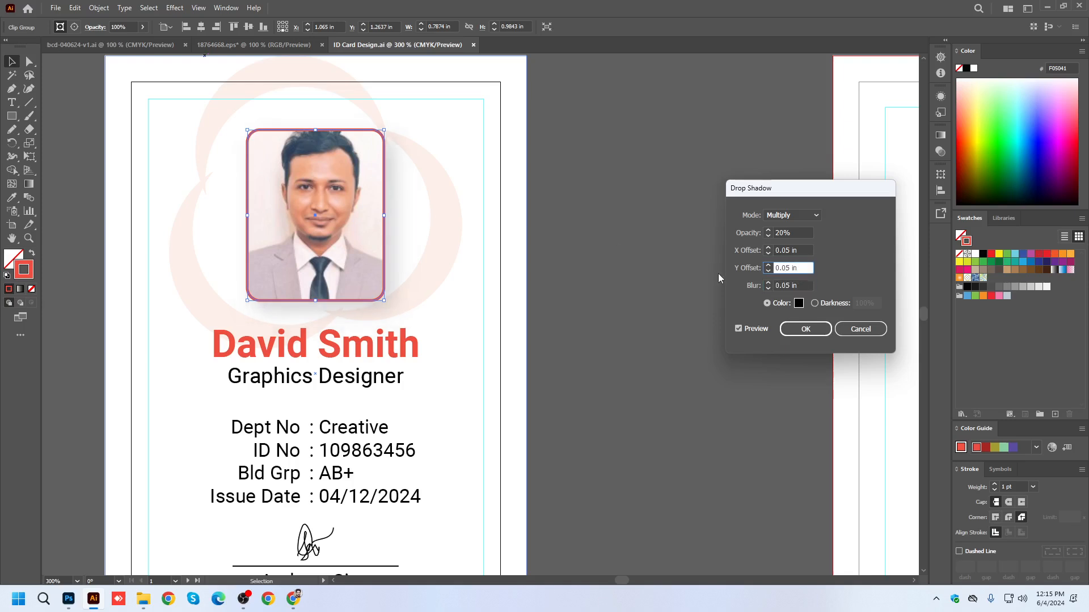
# Reduce the drop shadow's blur, Y offset and X offset to 0.02 in each.
pyautogui.click(788, 284)
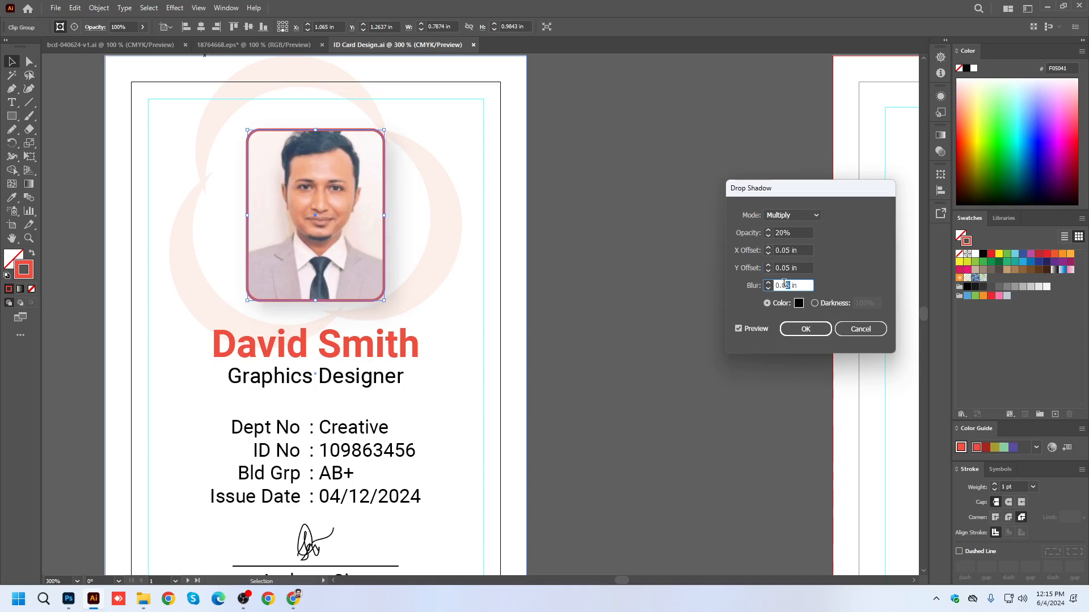
pyautogui.click(789, 268)
pyautogui.press('BackSpace')
pyautogui.write('2')
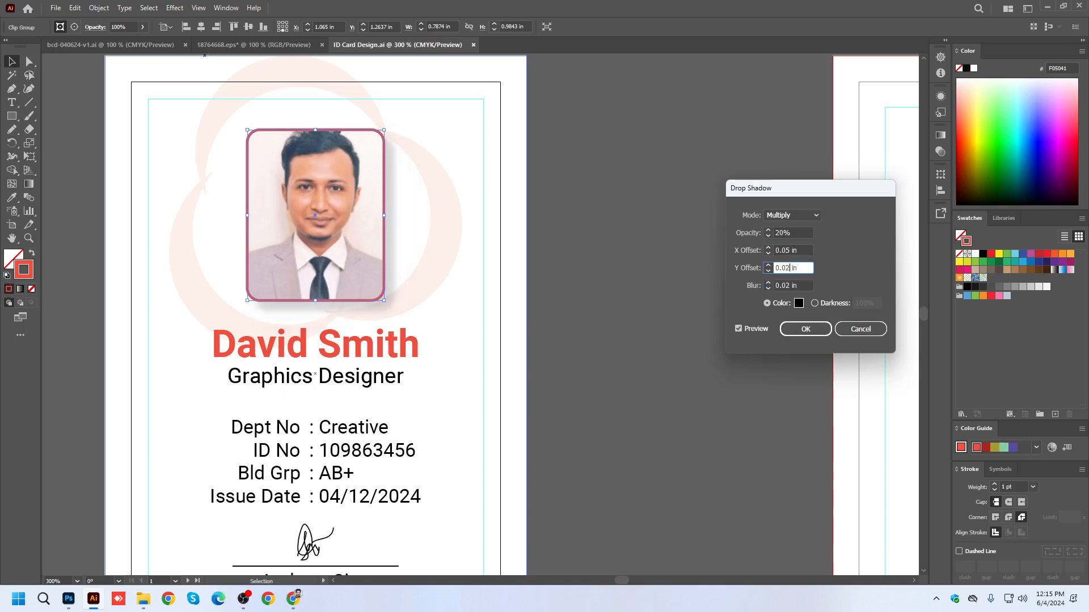
pyautogui.click(788, 249)
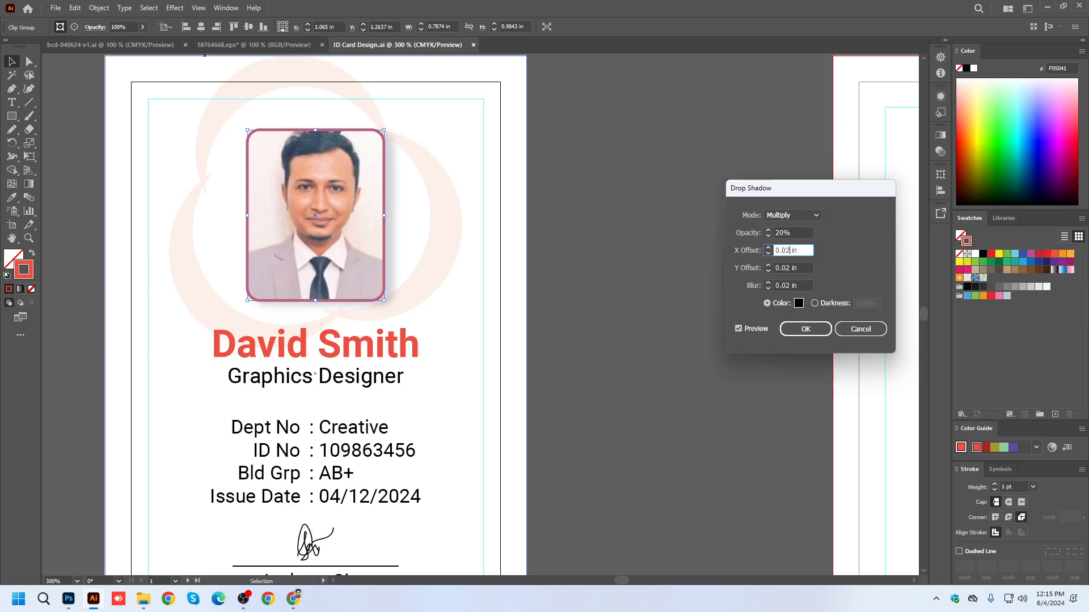
pyautogui.click(794, 267)
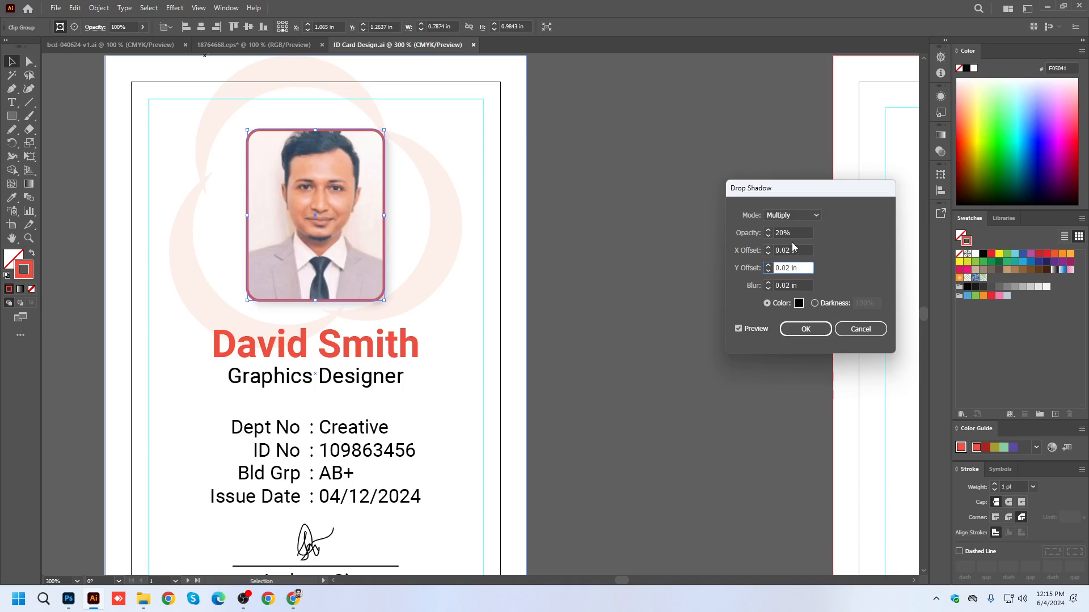
# Lower the drop shadow's opacity to 10%, apply the effect to the portrait and save the document.
pyautogui.doubleClick(781, 232)
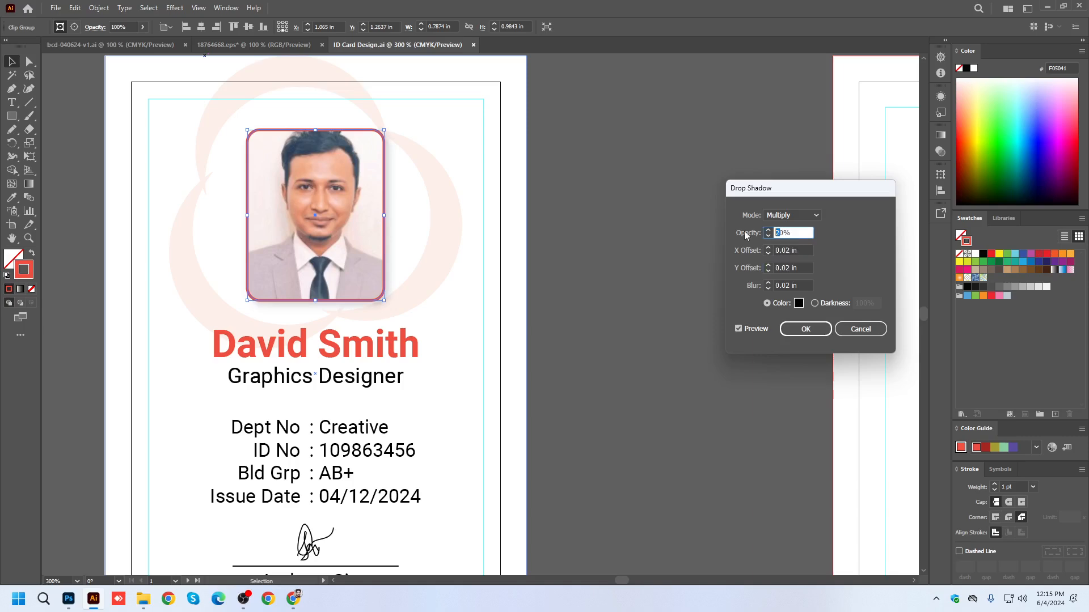
pyautogui.click(789, 285)
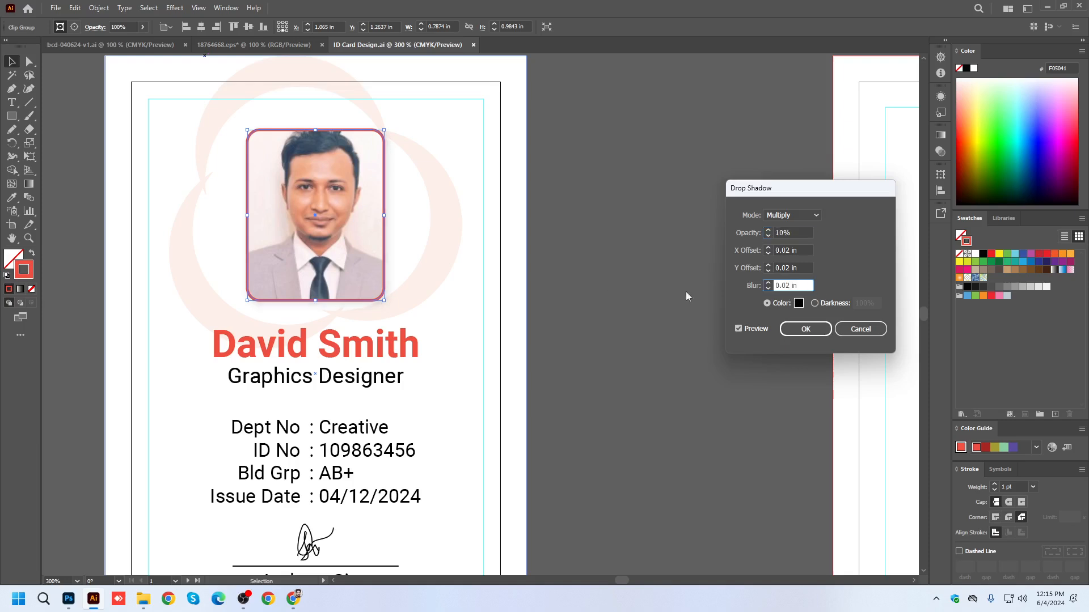
pyautogui.click(796, 250)
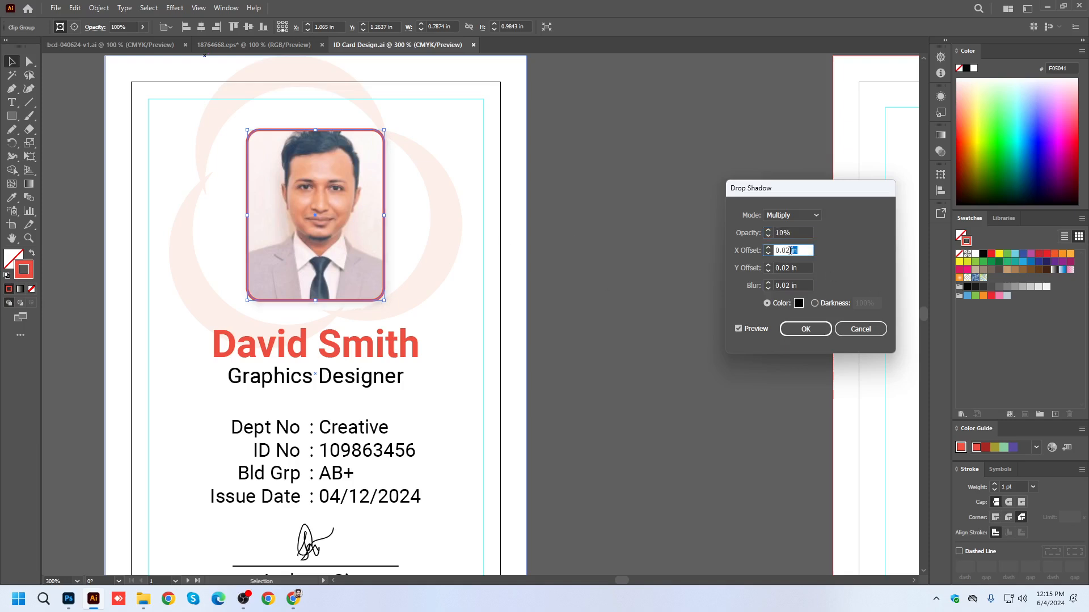
pyautogui.click(814, 328)
pyautogui.click(461, 245)
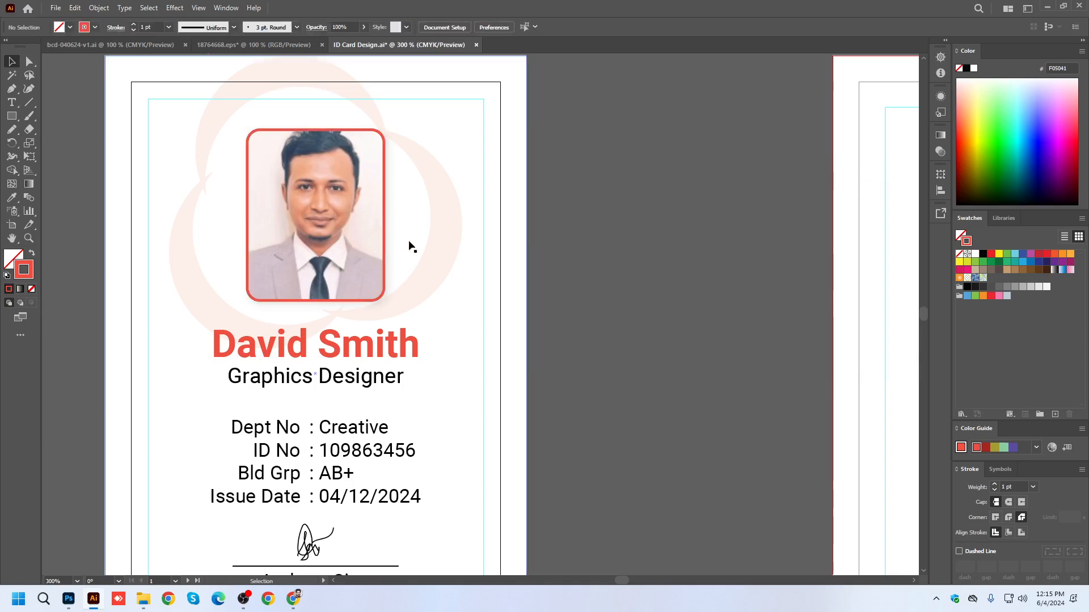
pyautogui.scroll(-2, 263, 223)
pyautogui.hotkey('ctrl', 's')
# Fill the back card's background rectangle with the red sampled from the company-name card below.
pyautogui.scroll(-2, 381, 359)
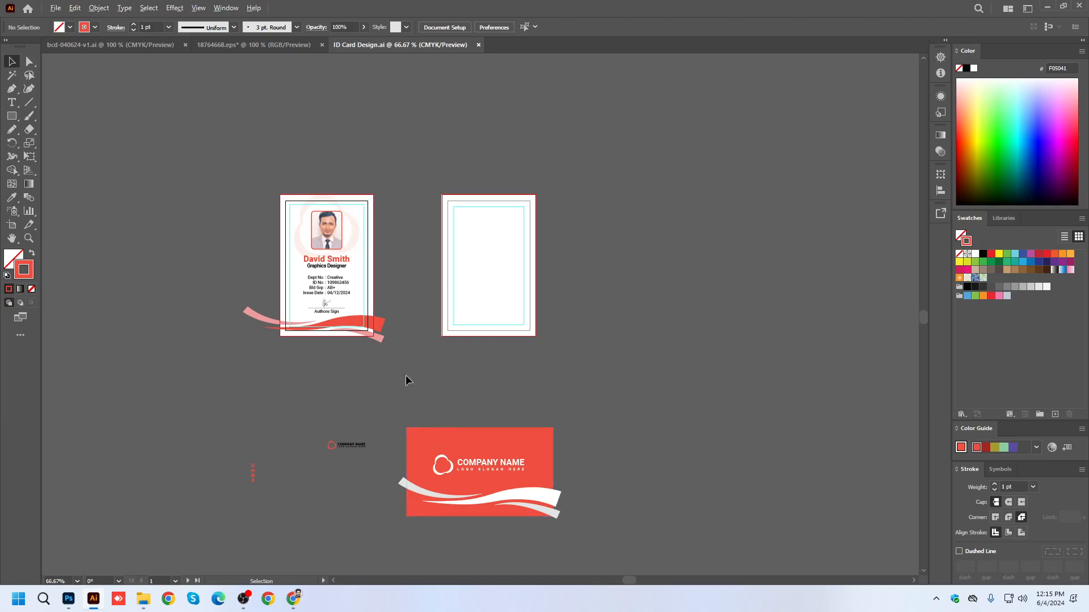
pyautogui.click(491, 306)
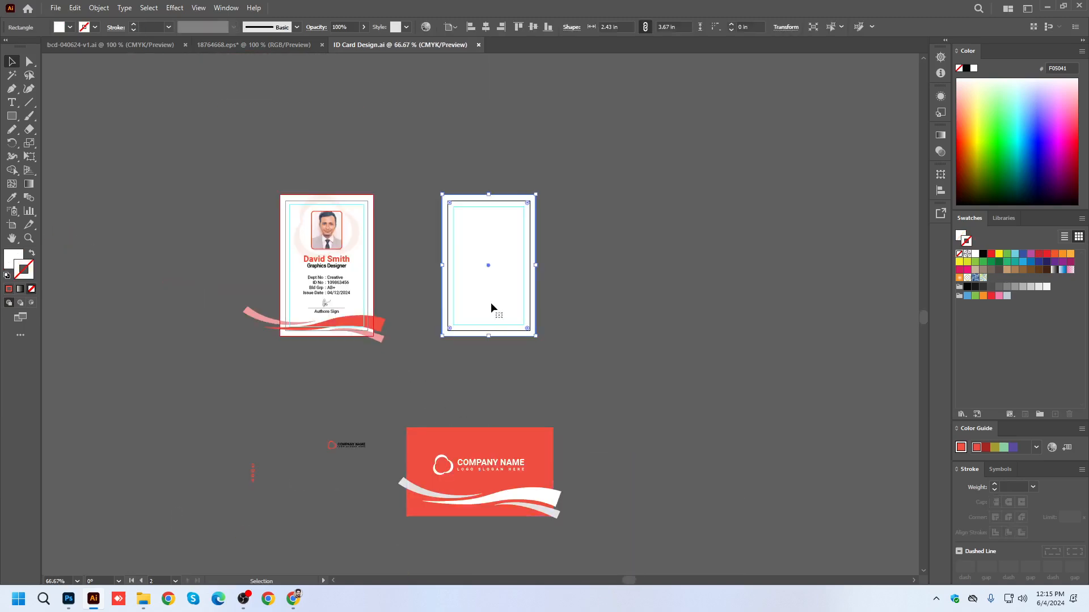
pyautogui.click(11, 197)
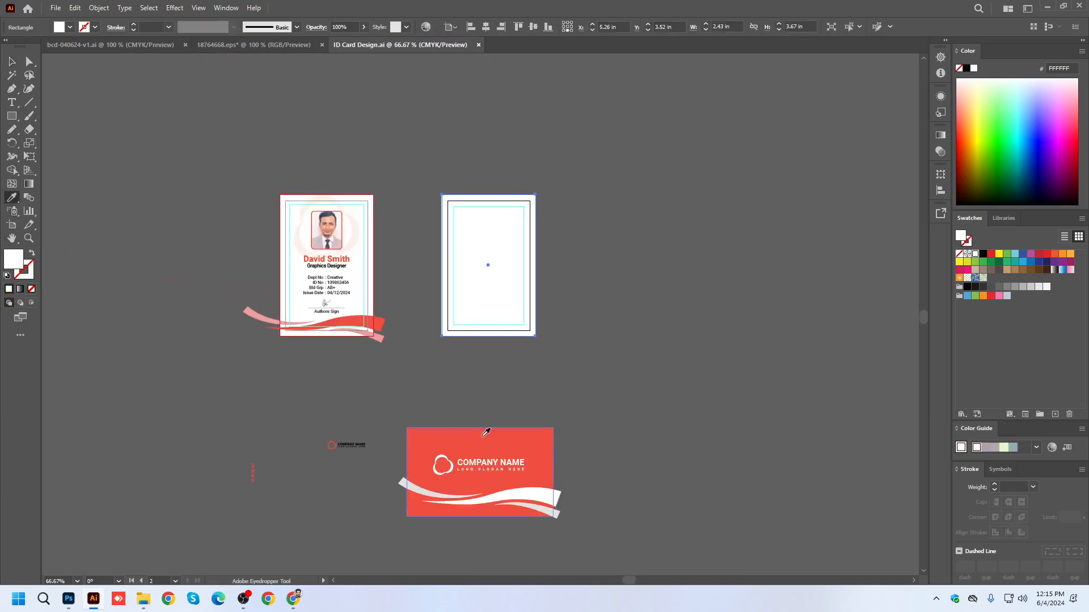
pyautogui.click(486, 432)
pyautogui.click(11, 61)
pyautogui.click(445, 91)
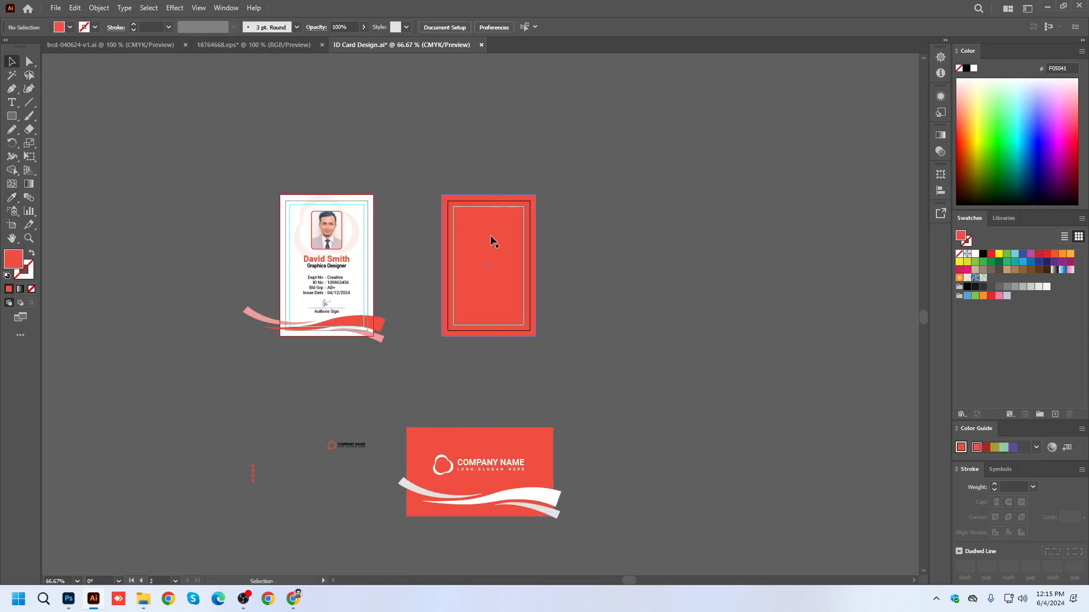
# Add the text "If you found this return please" on the red back card with centred paragraph alignment.
pyautogui.scroll(1, 471, 242)
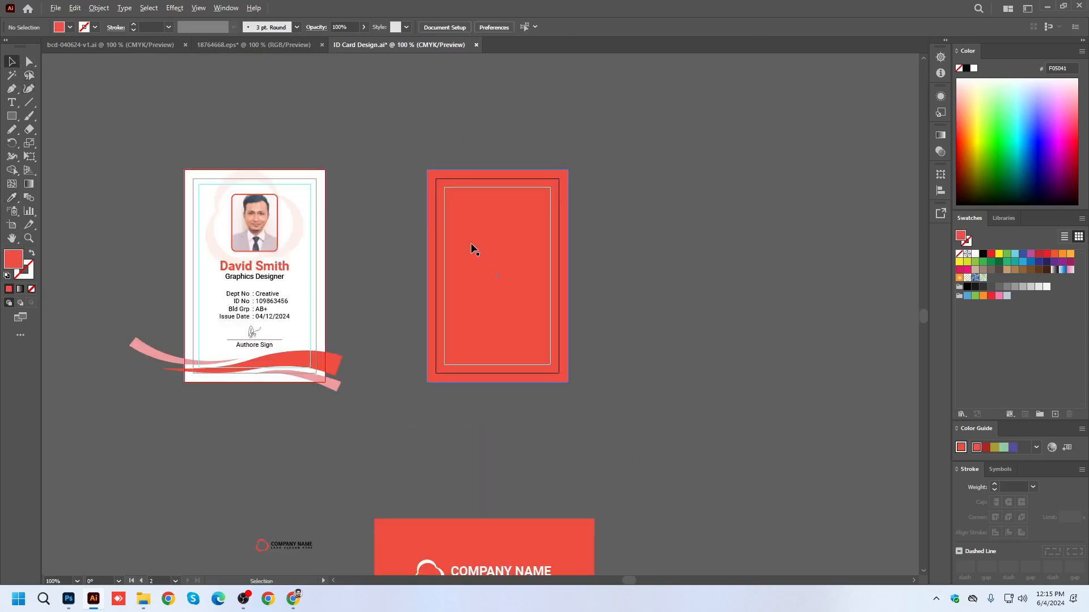
pyautogui.click(14, 105)
pyautogui.click(481, 279)
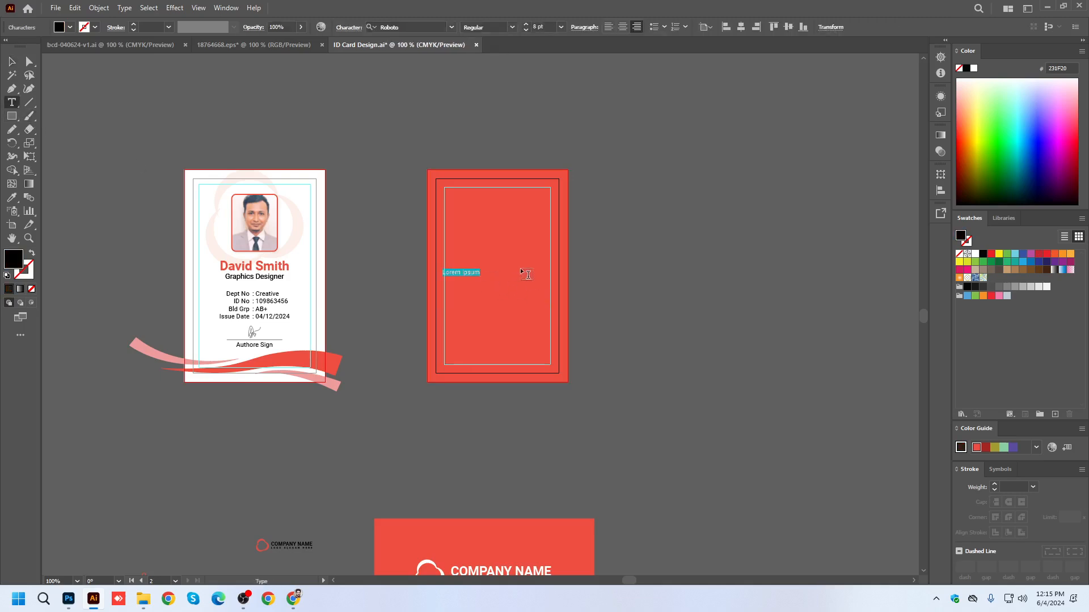
pyautogui.press('BackSpace')
pyautogui.write('lease')
pyautogui.press('Escape')
pyautogui.click(623, 27)
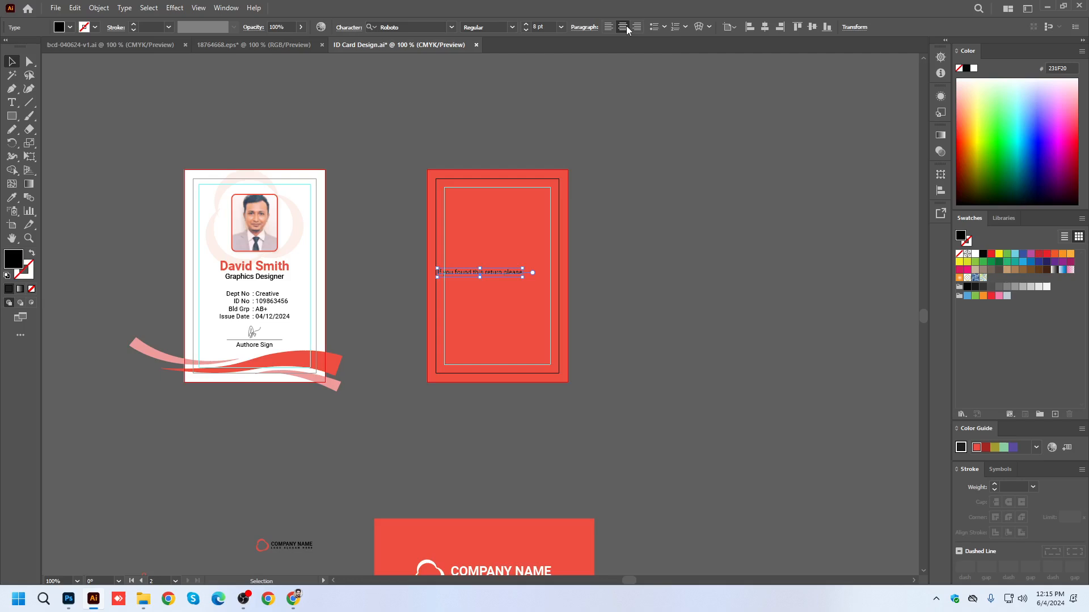
# Match the return text to the job title's type style and recolour it with white sampled from the front card.
pyautogui.click(11, 198)
pyautogui.click(254, 276)
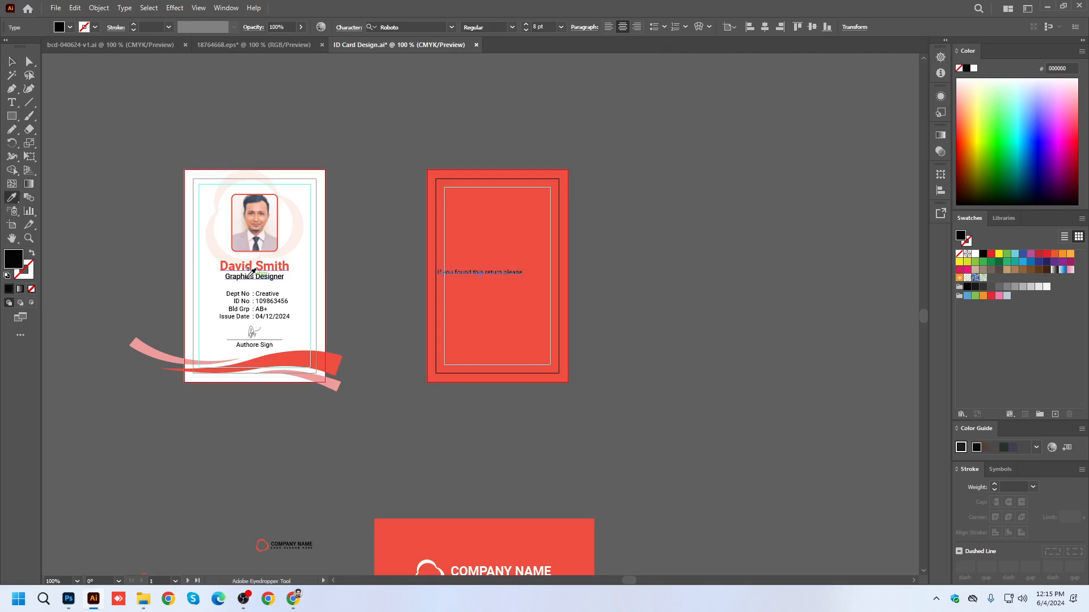
pyautogui.click(213, 286)
pyautogui.click(11, 61)
pyautogui.click(688, 222)
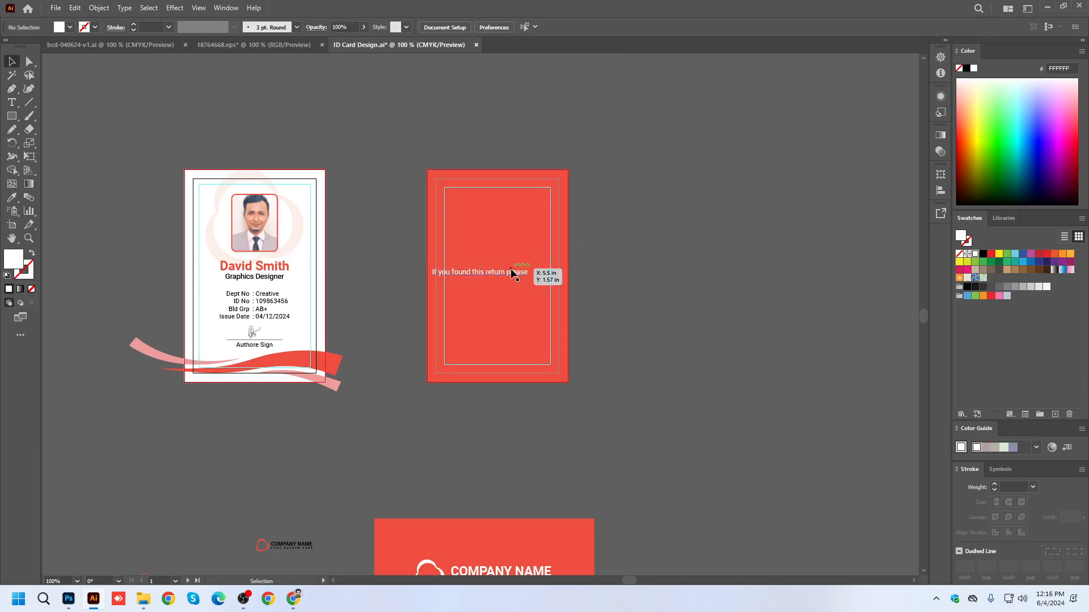
# Centre the return text horizontally on the back card and move it up near the card's upper edge.
pyautogui.click(512, 272)
pyautogui.click(764, 27)
pyautogui.moveTo(528, 273); pyautogui.dragTo(528, 223)
pyautogui.click(639, 245)
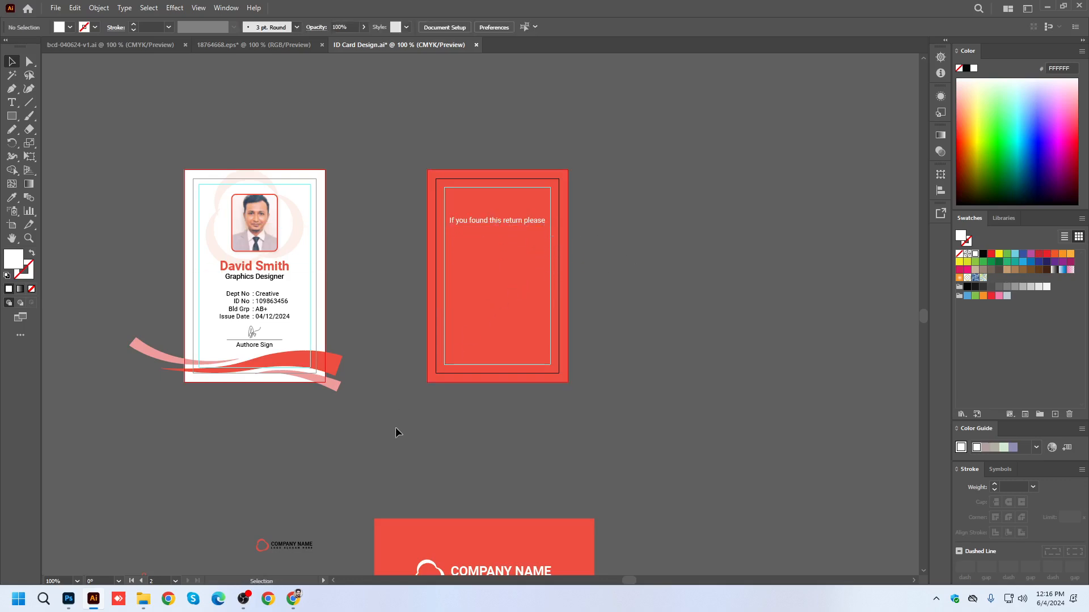
# Move the white wave group from the company-name card onto the lower end of the red back card and save.
pyautogui.moveTo(397, 421); pyautogui.dragTo(396, 364)
pyautogui.moveTo(565, 559); pyautogui.dragTo(581, 295)
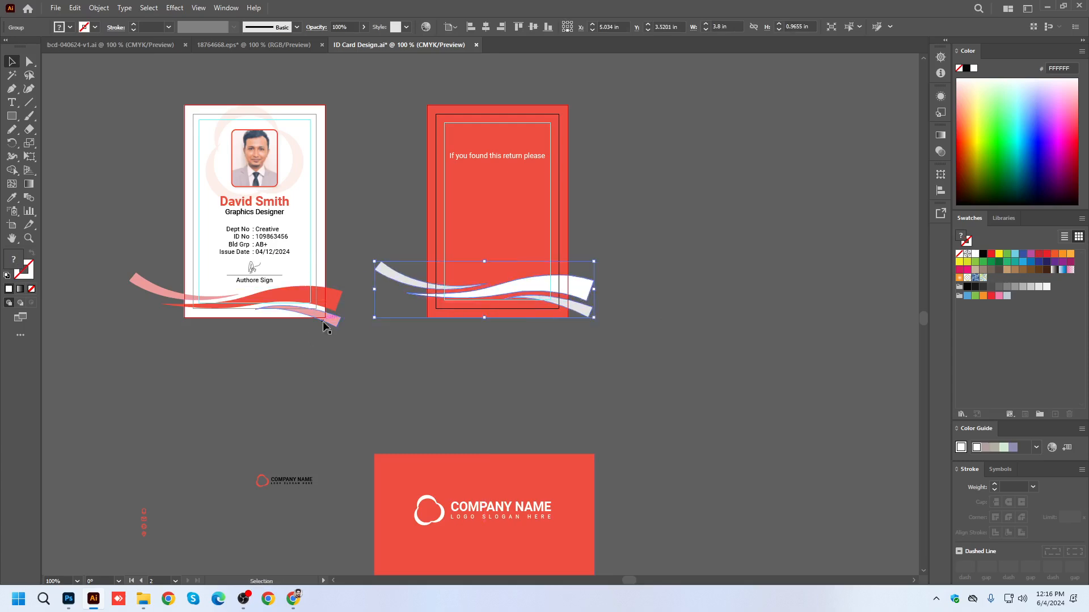
pyautogui.press('a')
pyautogui.hotkey('ctrl', 's')
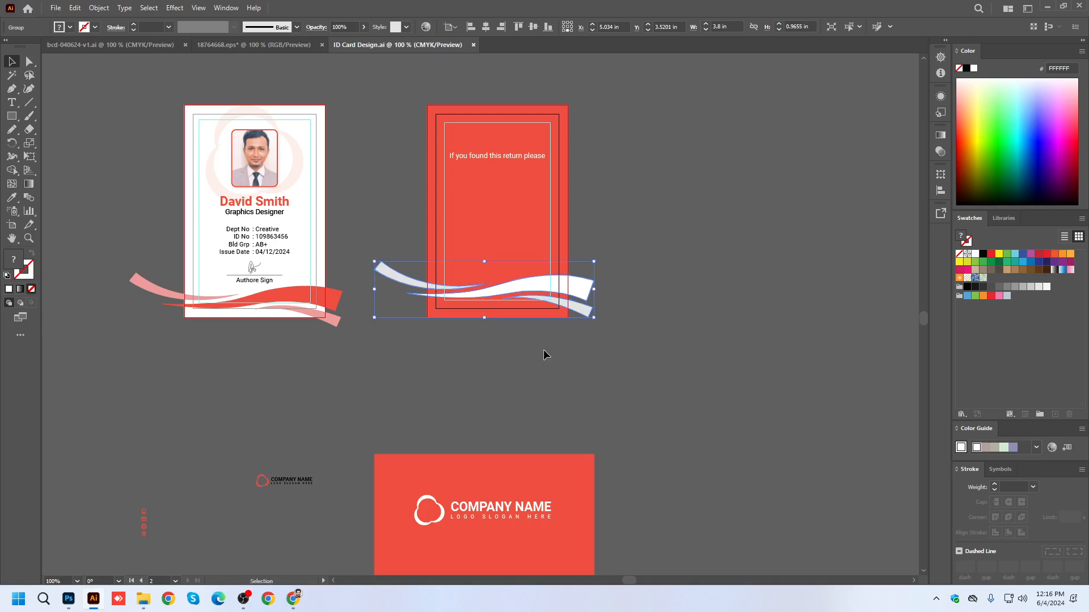
# Draw a white rectangle over the return text on the back card, spanning the width of the inner guide frame.
pyautogui.click(543, 350)
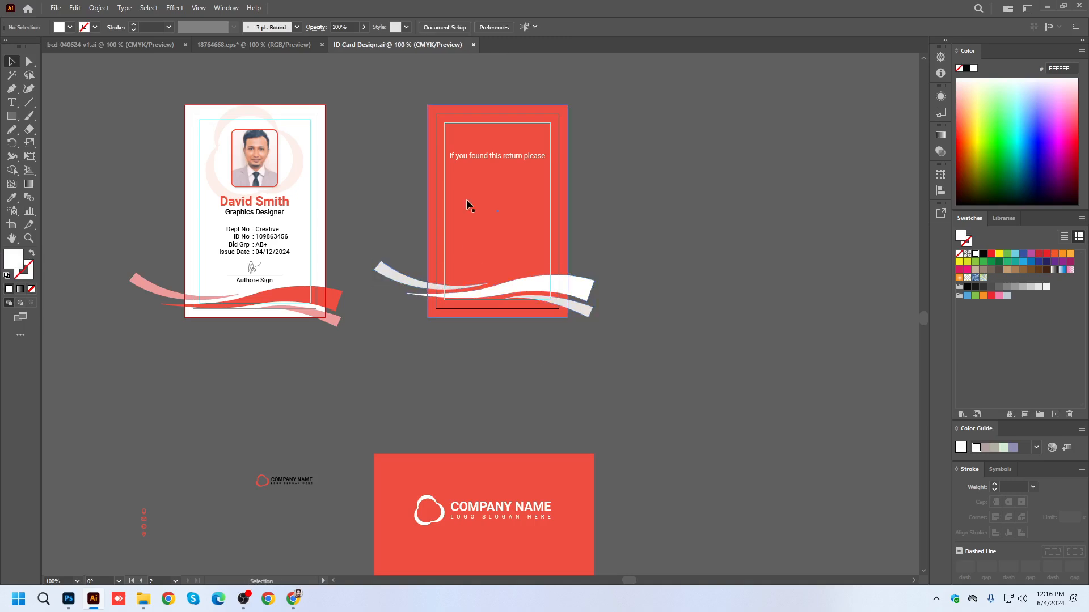
pyautogui.click(492, 157)
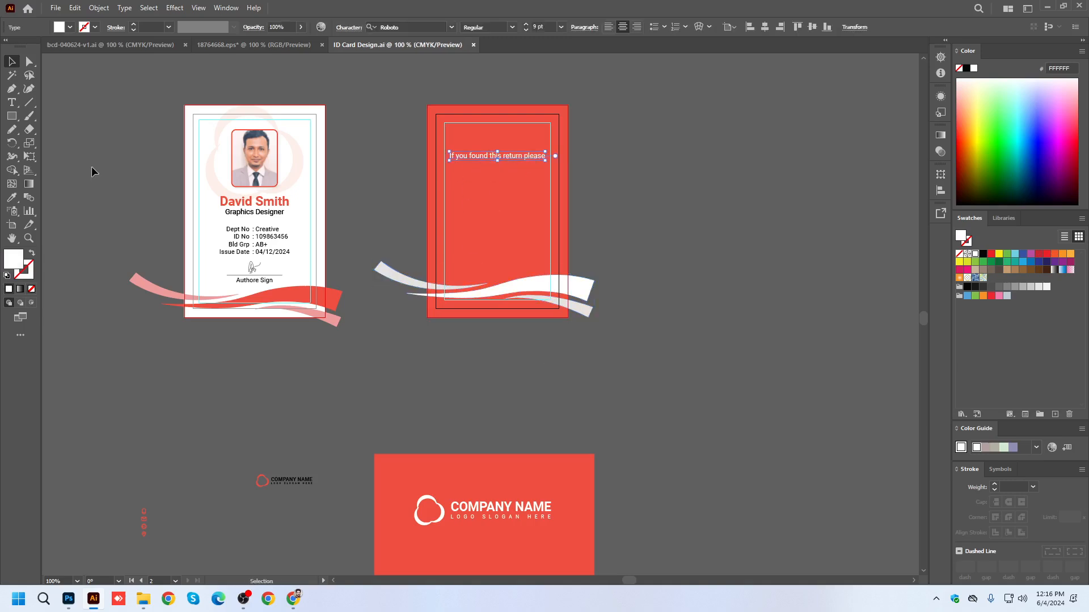
pyautogui.click(12, 115)
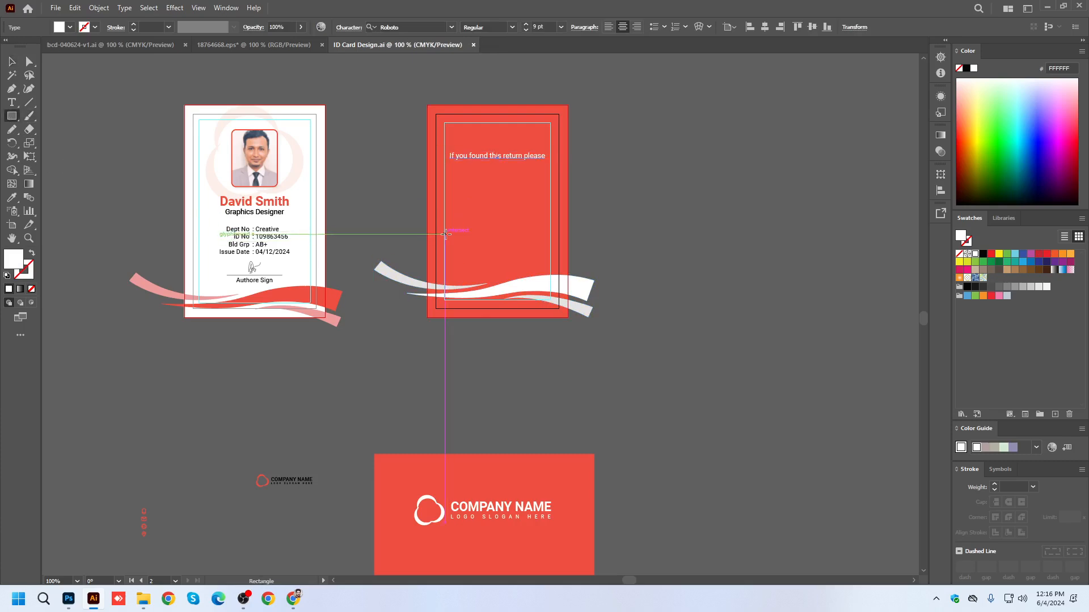
pyautogui.moveTo(444, 147); pyautogui.dragTo(550, 163)
pyautogui.press('v')
# Recolour the return text with the red sampled from the back card's background.
pyautogui.click(727, 171)
pyautogui.click(526, 152)
pyautogui.hotkey('ctrl', 'y')
pyautogui.click(677, 209)
pyautogui.click(527, 157)
pyautogui.hotkey('ctrl', 'y')
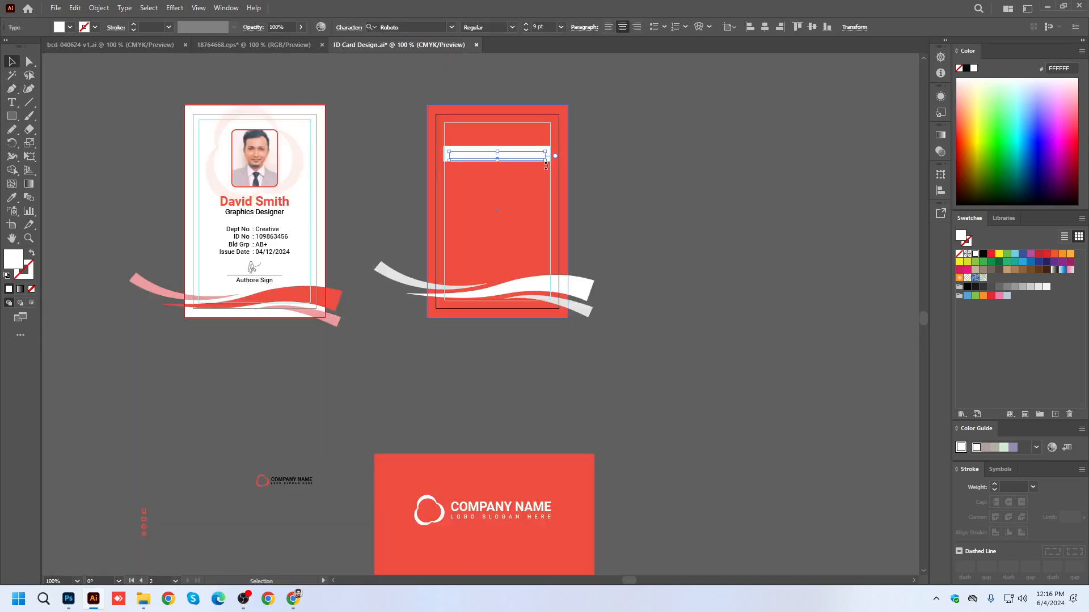
pyautogui.press('i')
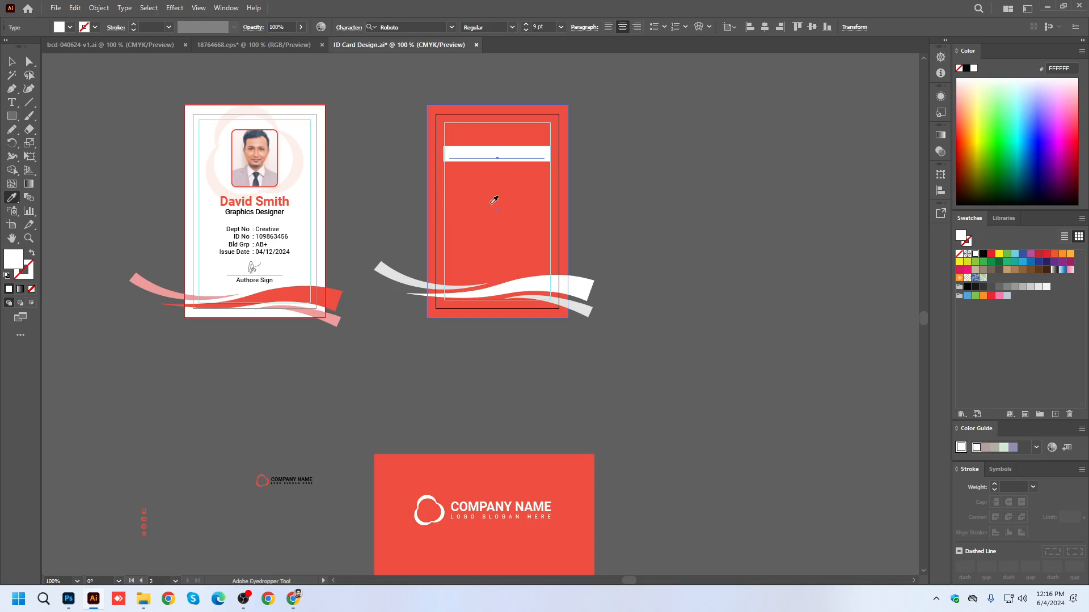
pyautogui.click(497, 202)
pyautogui.click(12, 61)
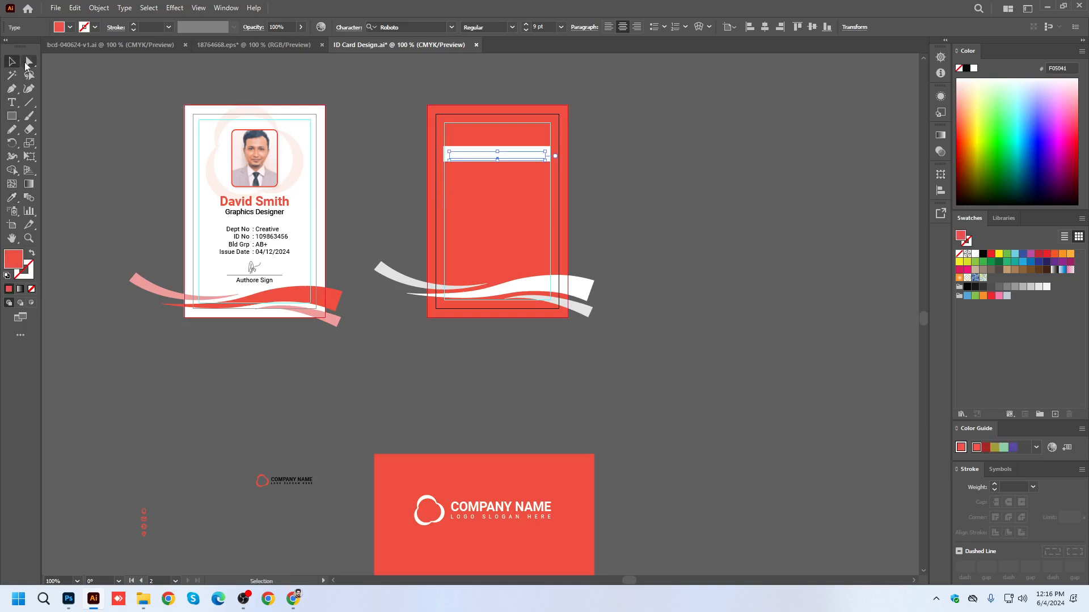
# Set the return text's font style to Bold.
pyautogui.hotkey('ctrl', '=')
pyautogui.hotkey('ctrl', '=')
pyautogui.hotkey('ctrl', '=')
pyautogui.hotkey('ctrl', '=')
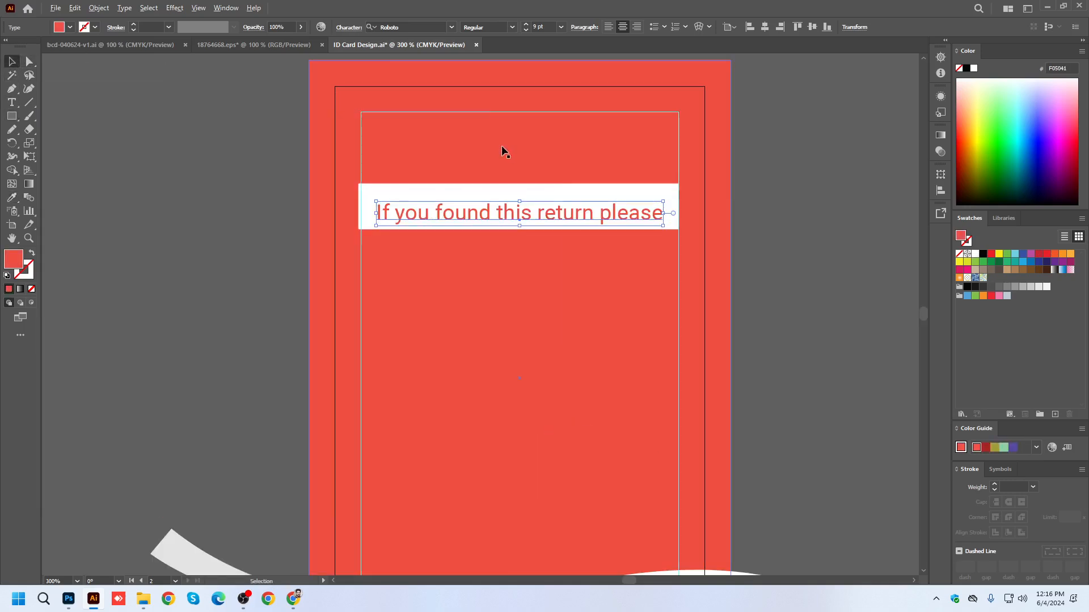
pyautogui.moveTo(552, 215); pyautogui.dragTo(546, 188)
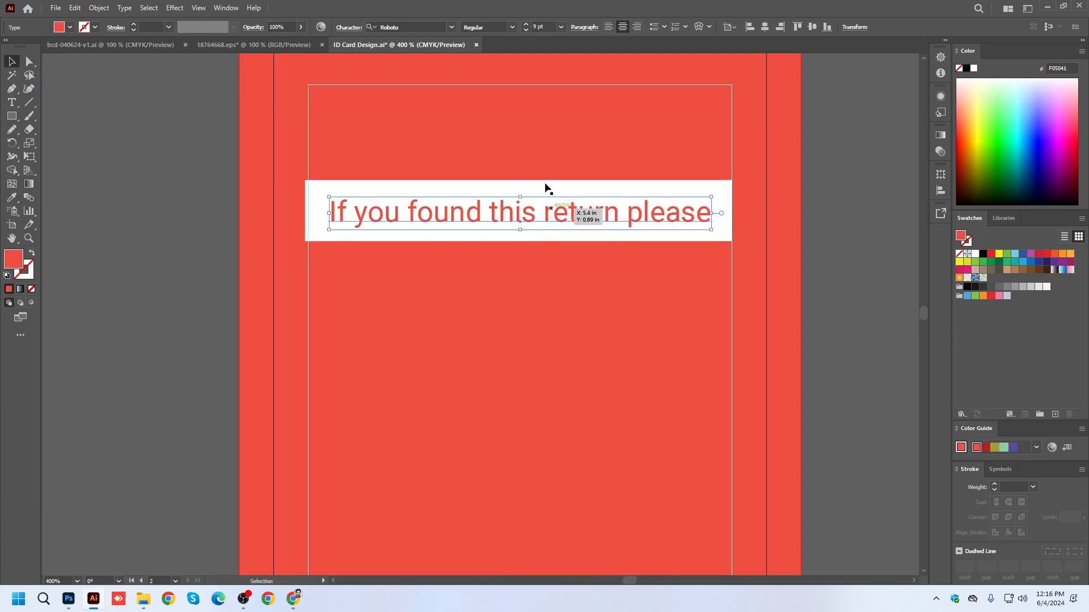
pyautogui.click(514, 28)
pyautogui.click(479, 140)
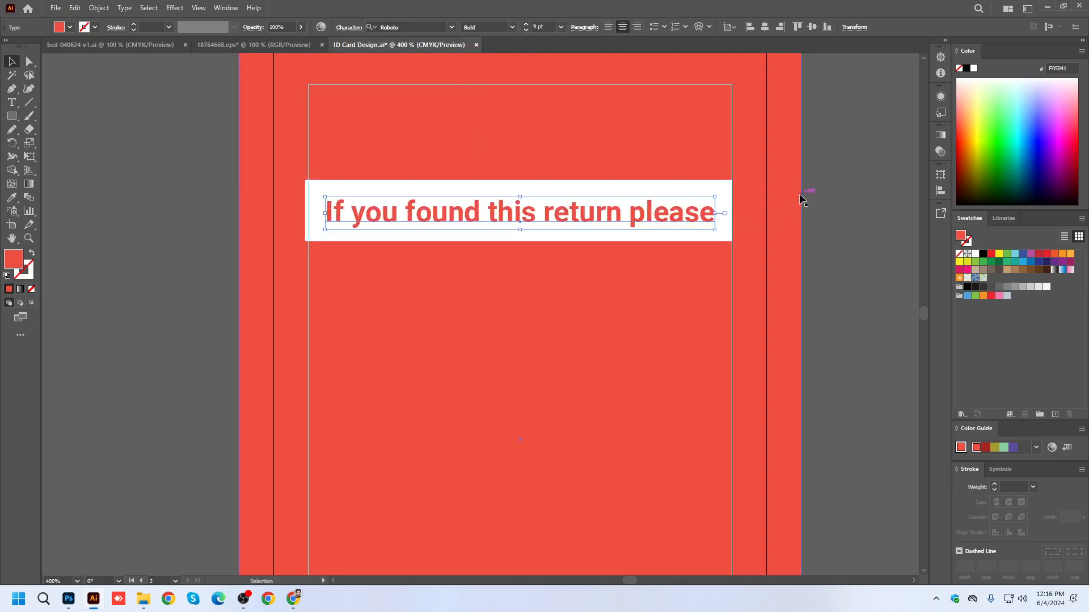
# Adjust the white bar's side edge to meet the inner guide at 1.83 in wide and save the document.
pyautogui.click(305, 196)
pyautogui.scroll(1, 305, 196)
pyautogui.moveTo(310, 228); pyautogui.dragTo(314, 228)
pyautogui.scroll(-4, 408, 199)
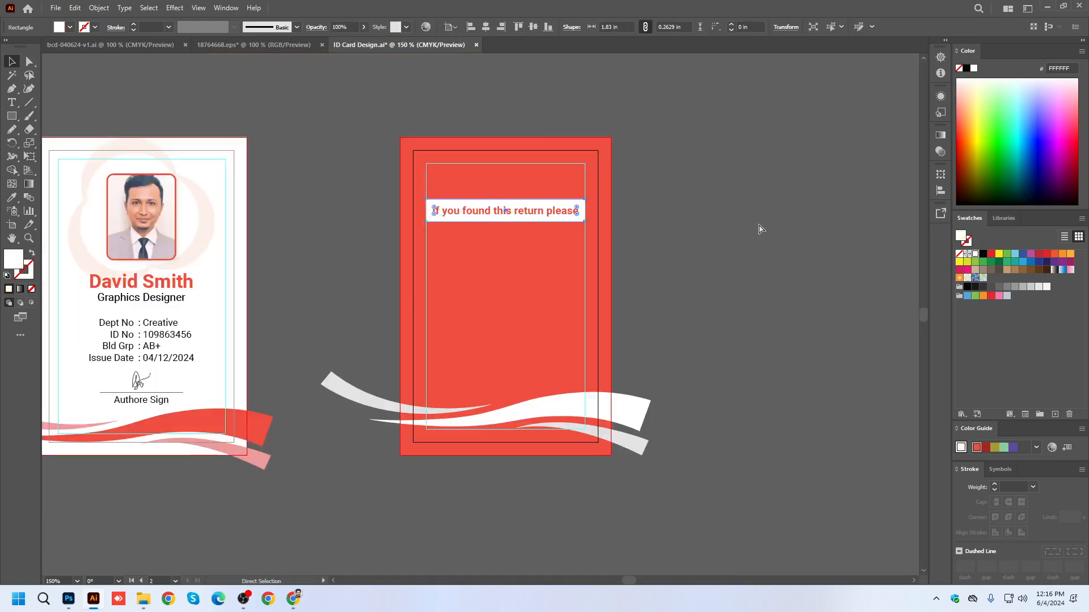
pyautogui.click(759, 228)
pyautogui.hotkey('ctrl', 's')
pyautogui.scroll(-1, 716, 238)
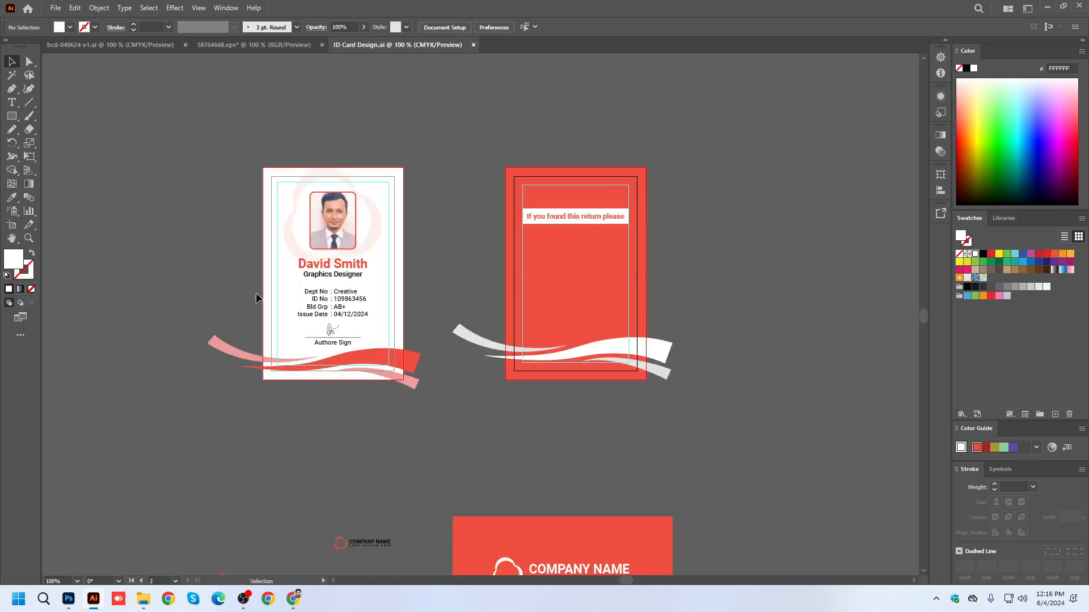
# Place the small company logo above the return bar on the back card, enlarged to about 1.87 in wide and centred horizontally.
pyautogui.scroll(-2, 363, 397)
pyautogui.hscroll(1, 363, 397)
pyautogui.moveTo(351, 506); pyautogui.dragTo(643, 141)
pyautogui.click(384, 32)
pyautogui.scroll(2, 583, 161)
pyautogui.press('Up')
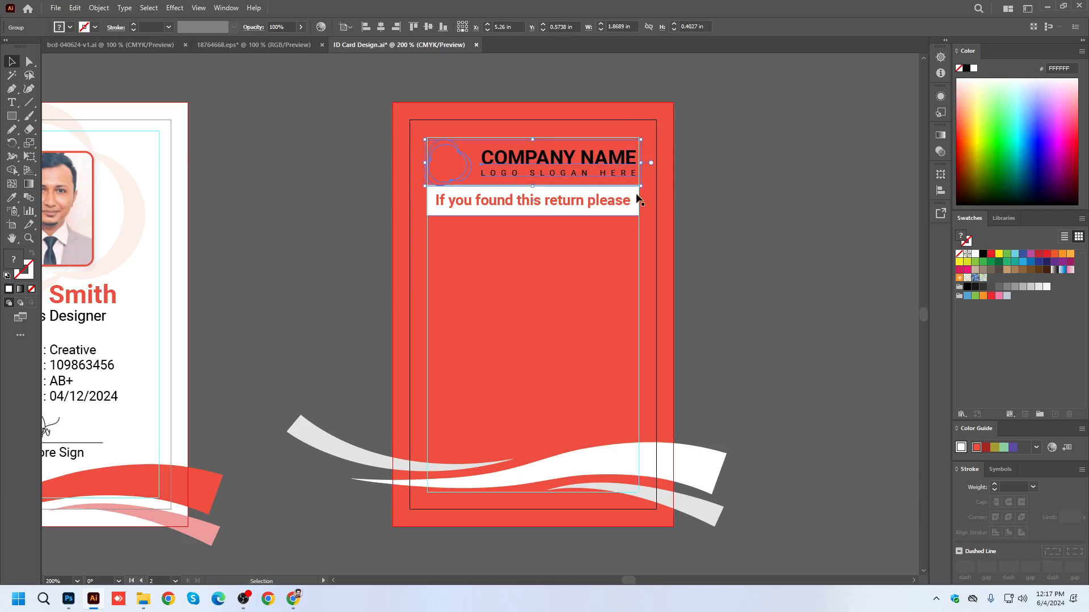
# Recolour the company logo on the back card with white sampled from the front card.
pyautogui.click(11, 198)
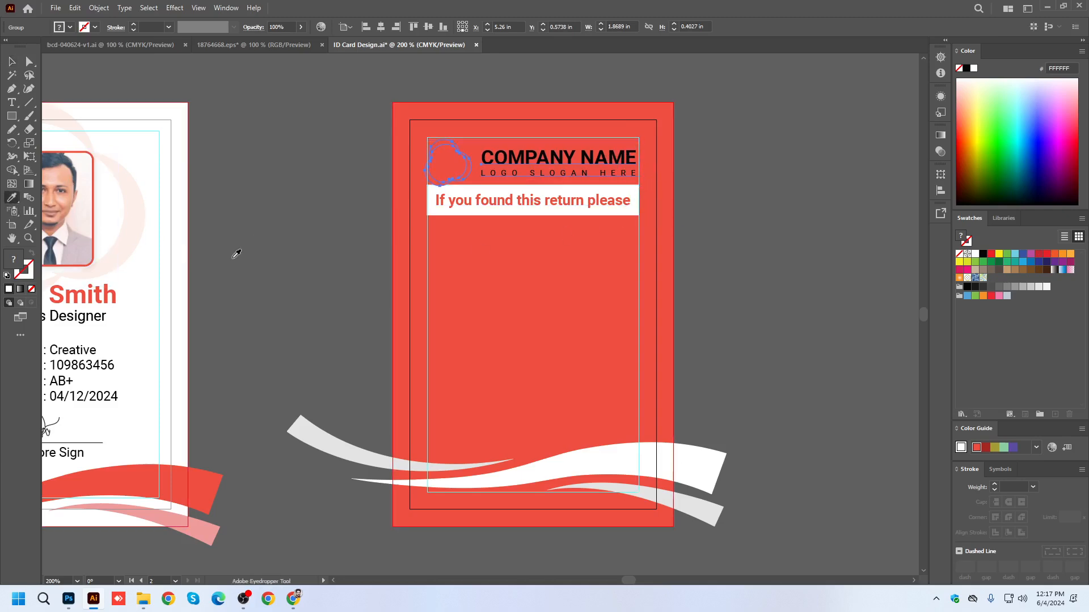
pyautogui.click(158, 263)
pyautogui.click(13, 60)
pyautogui.click(237, 117)
# Nudge the return text with its white bar and the company logo down on the back card, leaving a gap between them.
pyautogui.click(555, 197)
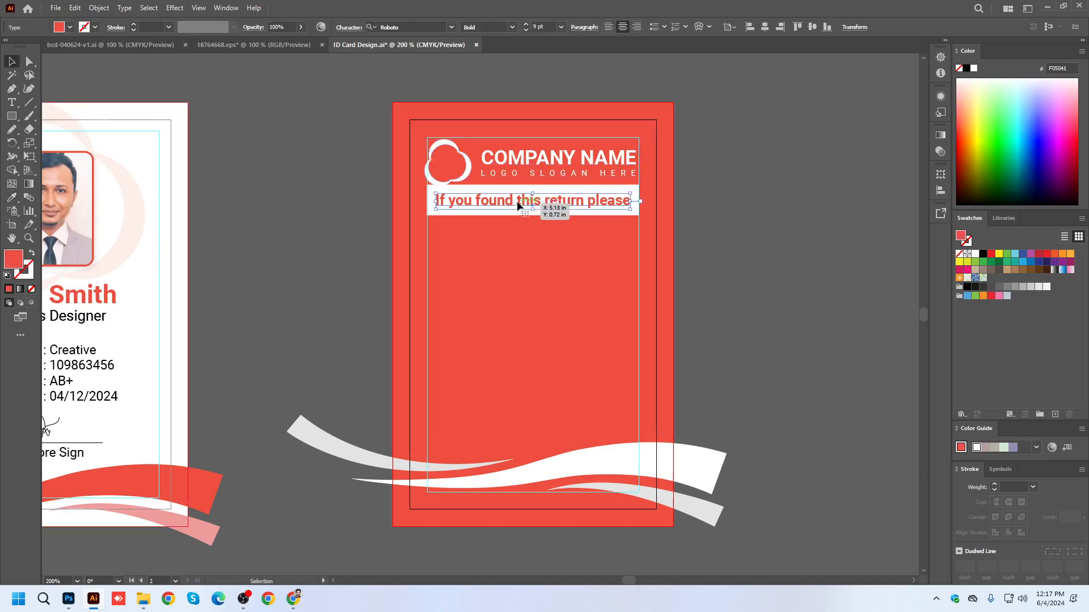
pyautogui.keyDown('shift'); pyautogui.click(554, 192); pyautogui.keyUp('shift')
pyautogui.press('Down')
pyautogui.press('Down')
pyautogui.press('Down')
pyautogui.press('Down')
pyautogui.press('Down')
pyautogui.press('Down')
pyautogui.press('Down')
pyautogui.press('Down')
pyautogui.press('Down')
pyautogui.press('Down')
pyautogui.press('Down')
pyautogui.press('Down')
pyautogui.press('Down')
pyautogui.press('Down')
pyautogui.press('Down')
pyautogui.press('Down')
pyautogui.press('Down')
pyautogui.press('Down')
pyautogui.press('Down')
pyautogui.press('Down')
pyautogui.press('Down')
pyautogui.press('Down')
pyautogui.press('Down')
pyautogui.press('Down')
pyautogui.press('Down')
pyautogui.click(595, 175)
pyautogui.press('Down')
pyautogui.press('Down')
pyautogui.press('Down')
pyautogui.press('Down')
pyautogui.press('Down')
pyautogui.press('Down')
pyautogui.press('Down')
pyautogui.press('Down')
pyautogui.press('Down')
pyautogui.press('Down')
pyautogui.press('Down')
pyautogui.click(761, 219)
pyautogui.scroll(-2, 700, 224)
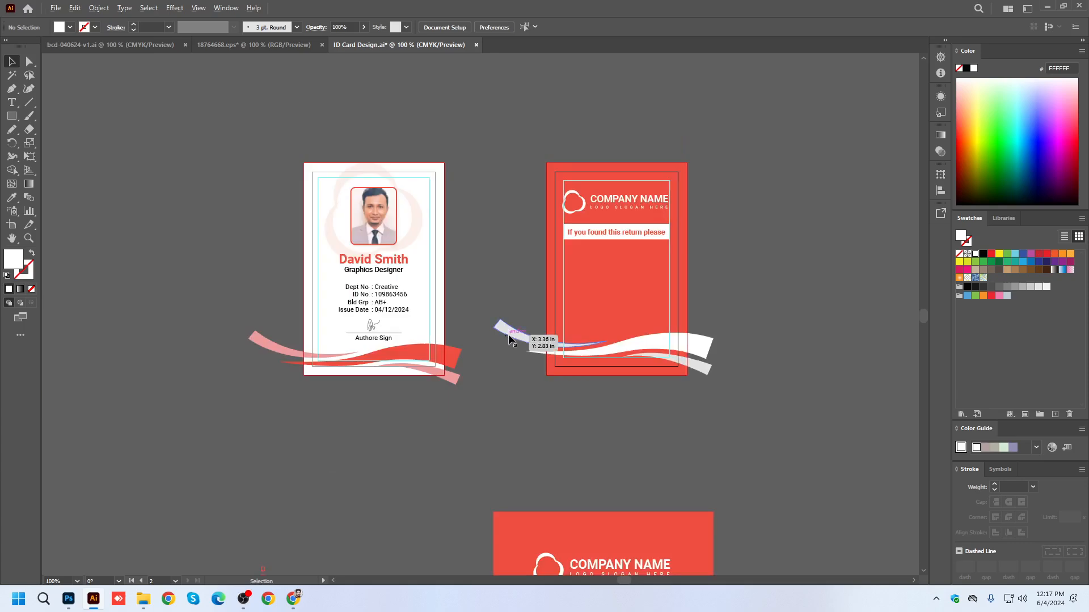
# Copy the four contact lines and their icons from the front business card in bcd-040624-v1.ai.
pyautogui.scroll(-4, 510, 334)
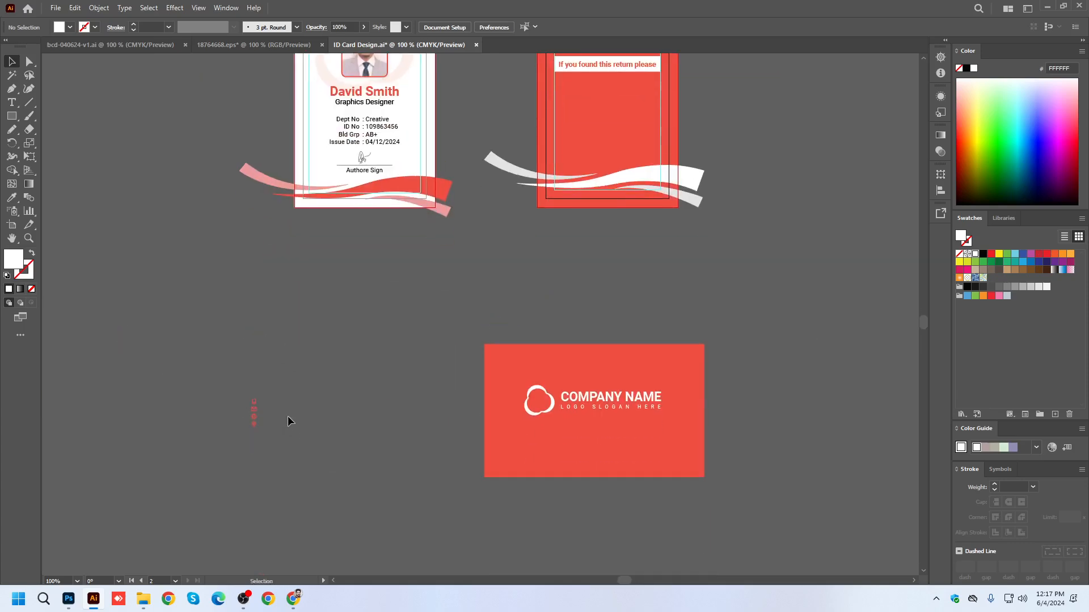
pyautogui.click(280, 45)
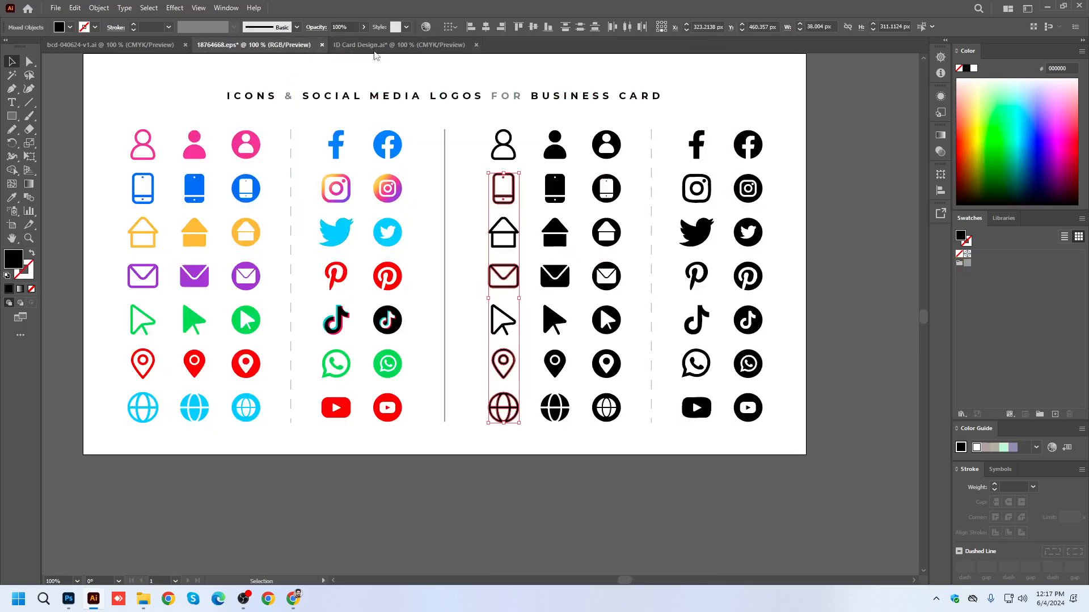
pyautogui.click(369, 46)
pyautogui.click(142, 45)
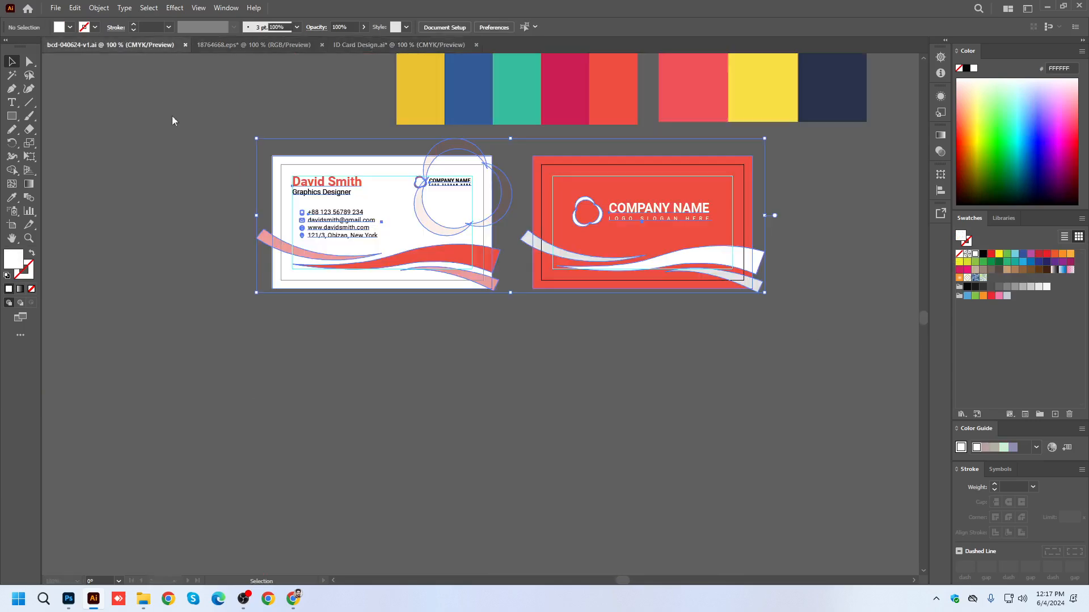
pyautogui.scroll(2, 340, 238)
pyautogui.click(339, 237)
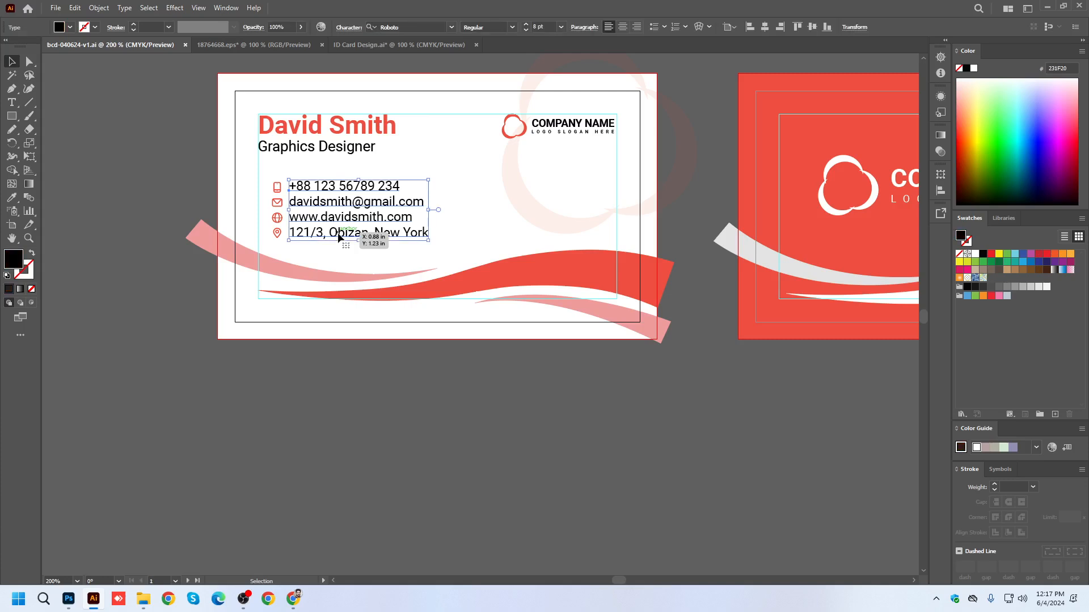
pyautogui.keyDown('shift'); pyautogui.click(278, 234); pyautogui.keyUp('shift')
pyautogui.press('v')
pyautogui.scroll(2, 290, 189)
pyautogui.keyDown('shift'); pyautogui.click(277, 217); pyautogui.keyUp('shift')
pyautogui.keyDown('shift'); pyautogui.click(278, 202); pyautogui.keyUp('shift')
pyautogui.keyDown('shift'); pyautogui.click(278, 187); pyautogui.keyUp('shift')
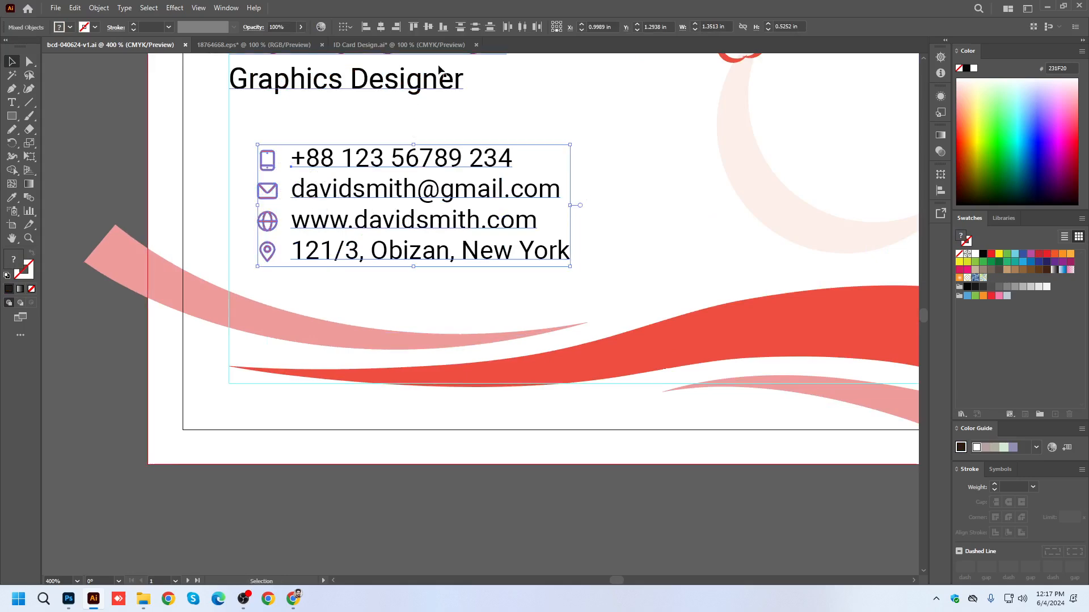
# Paste the contact details into ID Card Design.ai and place them on the red back card below the return bar.
pyautogui.click(428, 44)
pyautogui.press('a')
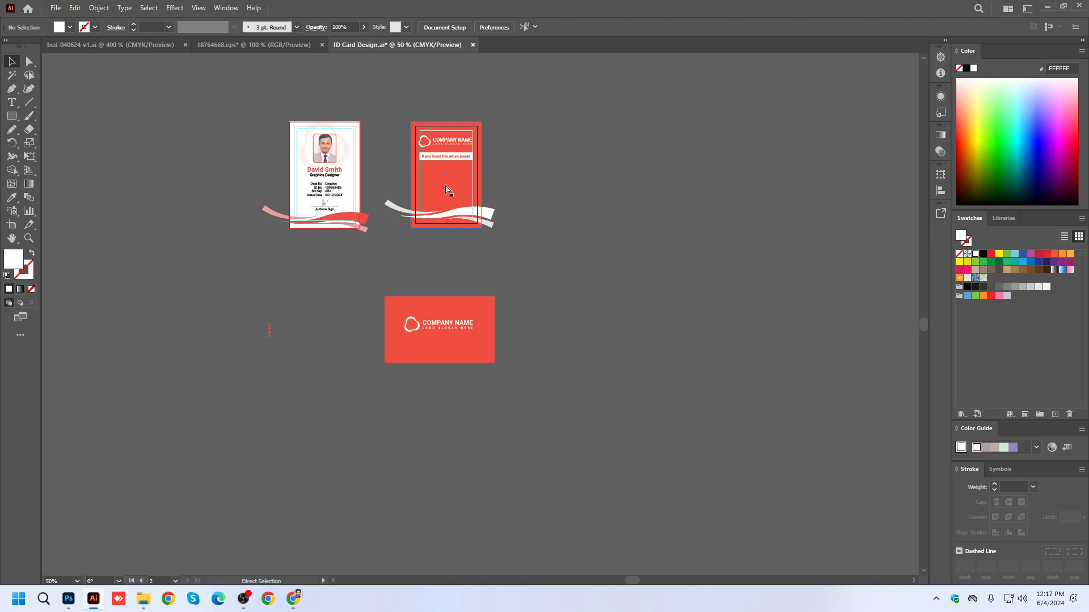
pyautogui.hotkey('ctrl', 'v')
pyautogui.moveTo(480, 311); pyautogui.dragTo(448, 193)
pyautogui.scroll(2, 448, 193)
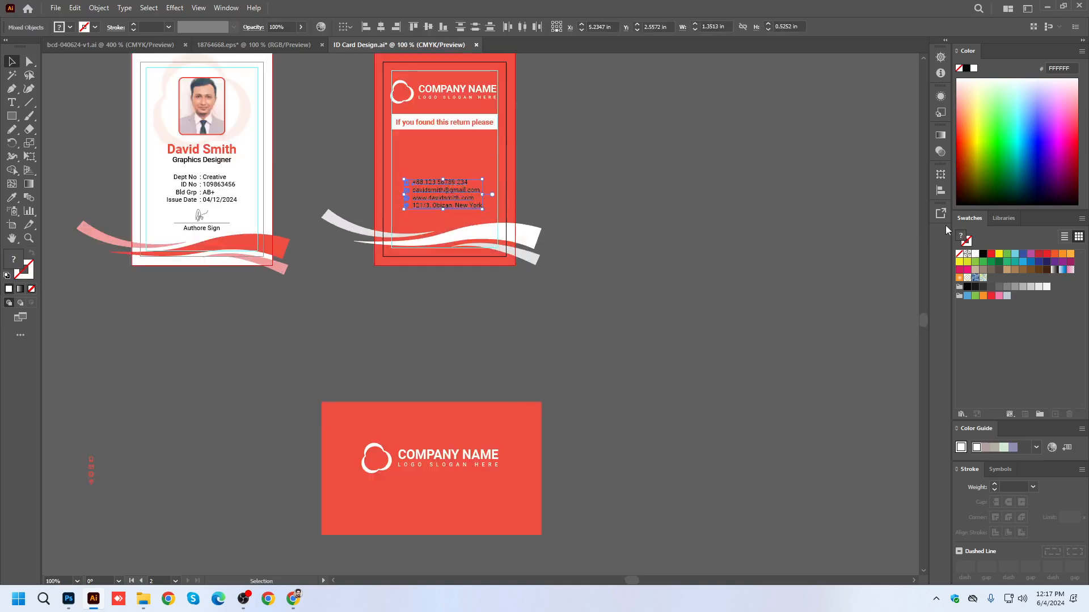
# Recolour the contact lines and icons white and enlarge them to about 1.55 in wide below the return bar.
pyautogui.click(975, 253)
pyautogui.scroll(1, 399, 184)
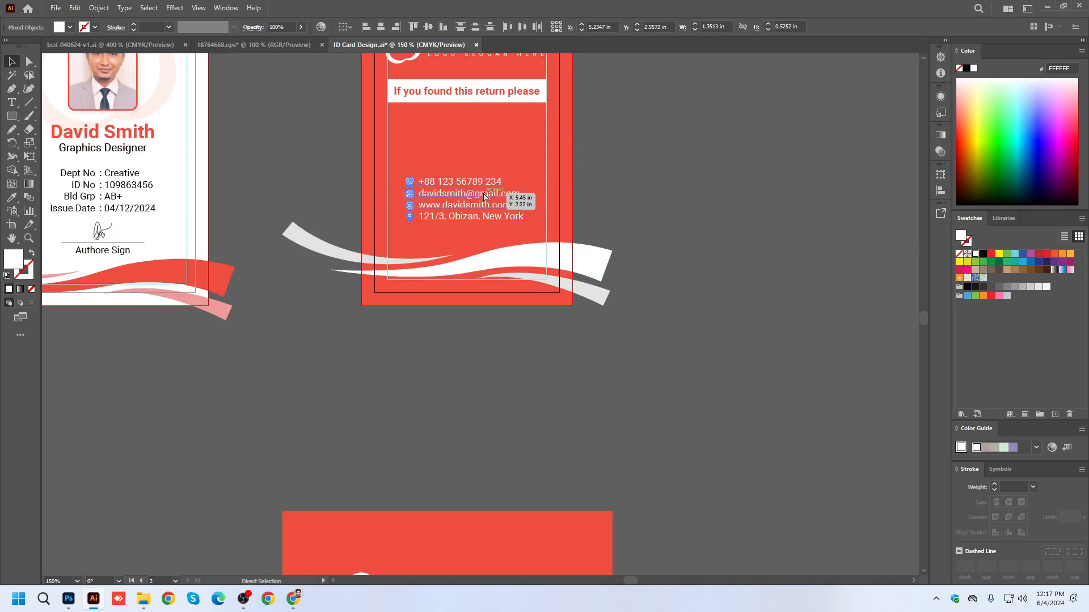
pyautogui.scroll(2, 484, 196)
pyautogui.moveTo(439, 207); pyautogui.dragTo(430, 298)
pyautogui.moveTo(590, 374); pyautogui.dragTo(617, 401)
pyautogui.moveTo(573, 325); pyautogui.dragTo(578, 382)
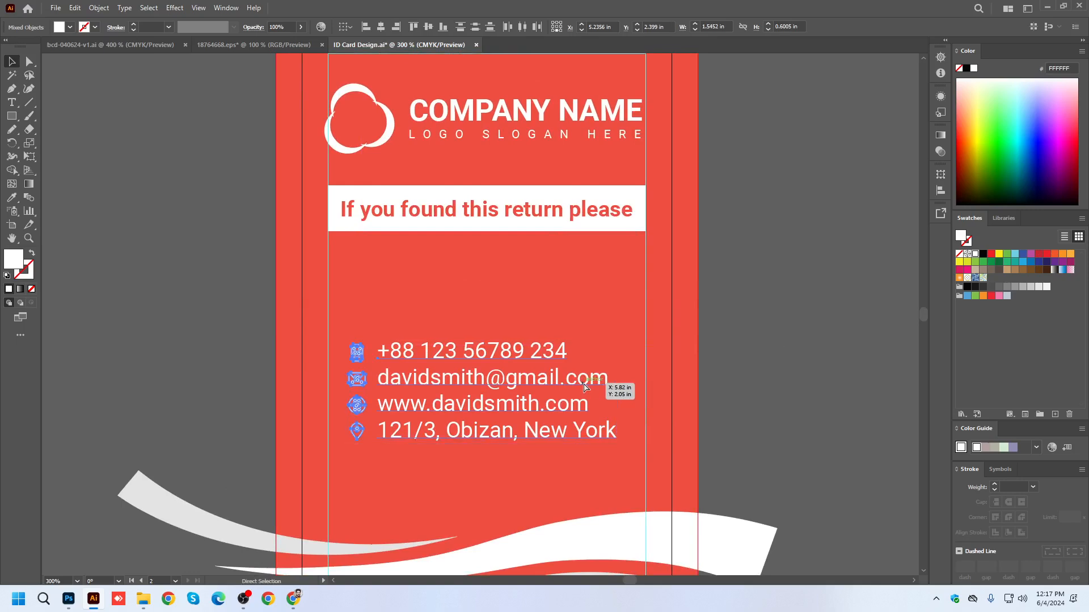
# Group the contact details, centre them horizontally on the back card and move them up closer to the return bar.
pyautogui.hotkey('ctrl', 'g')
pyautogui.click(381, 27)
pyautogui.click(753, 363)
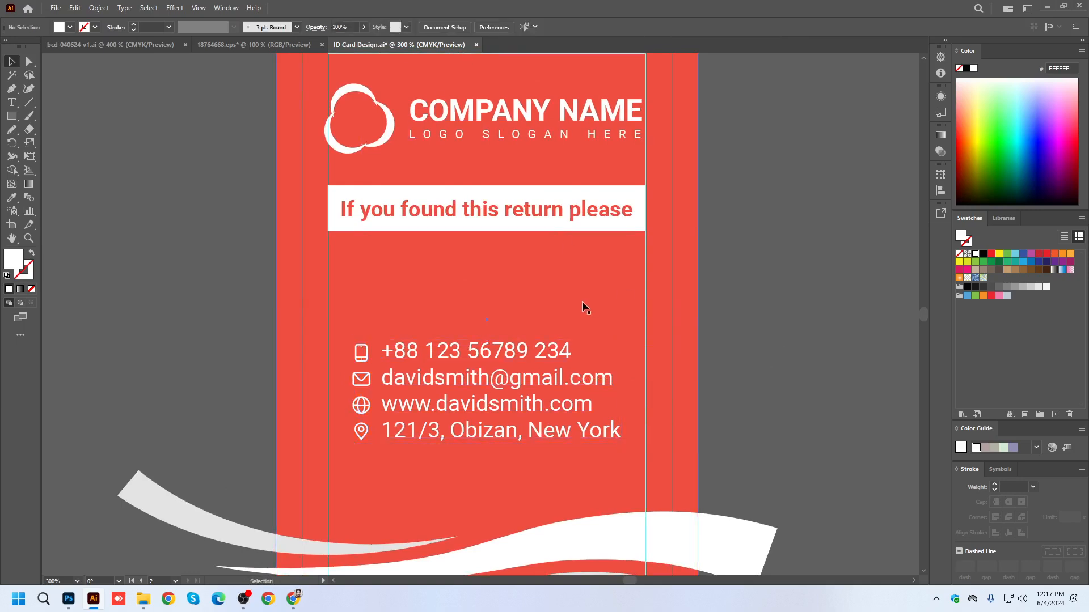
pyautogui.scroll(-1, 583, 301)
pyautogui.moveTo(514, 338); pyautogui.dragTo(516, 288)
# Move the white wave group slightly up on the back card and save the document.
pyautogui.moveTo(637, 458); pyautogui.dragTo(632, 419)
pyautogui.click(763, 356)
pyautogui.scroll(-1, 700, 366)
pyautogui.hotkey('ctrl', 's')
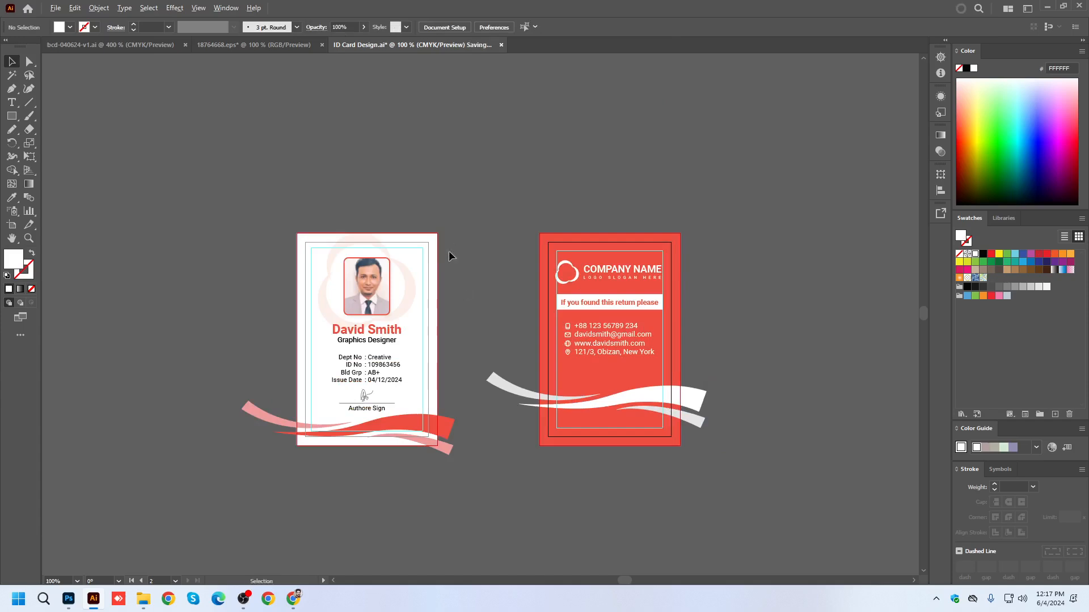
# Delete the leftover red company-name card and the small red icons below the ID cards.
pyautogui.scroll(-1, 453, 237)
pyautogui.moveTo(553, 445); pyautogui.dragTo(533, 384)
pyautogui.moveTo(263, 388); pyautogui.dragTo(733, 533)
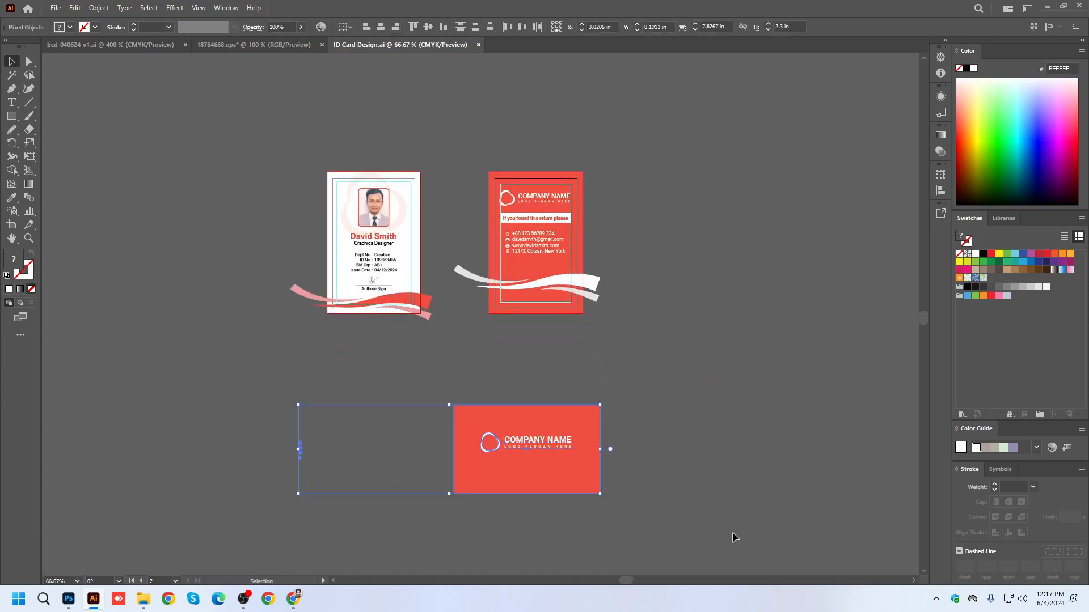
pyautogui.press('Delete')
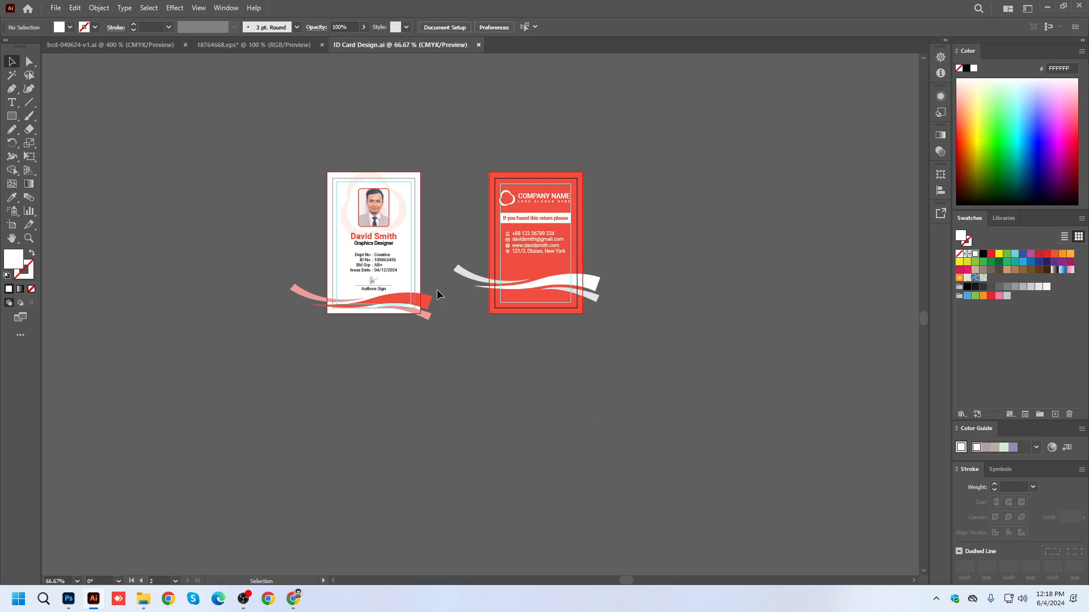
# Close the 18764668.eps icon document without keeping it open beside the ID card file.
pyautogui.click(299, 41)
pyautogui.click(322, 46)
pyautogui.click(602, 314)
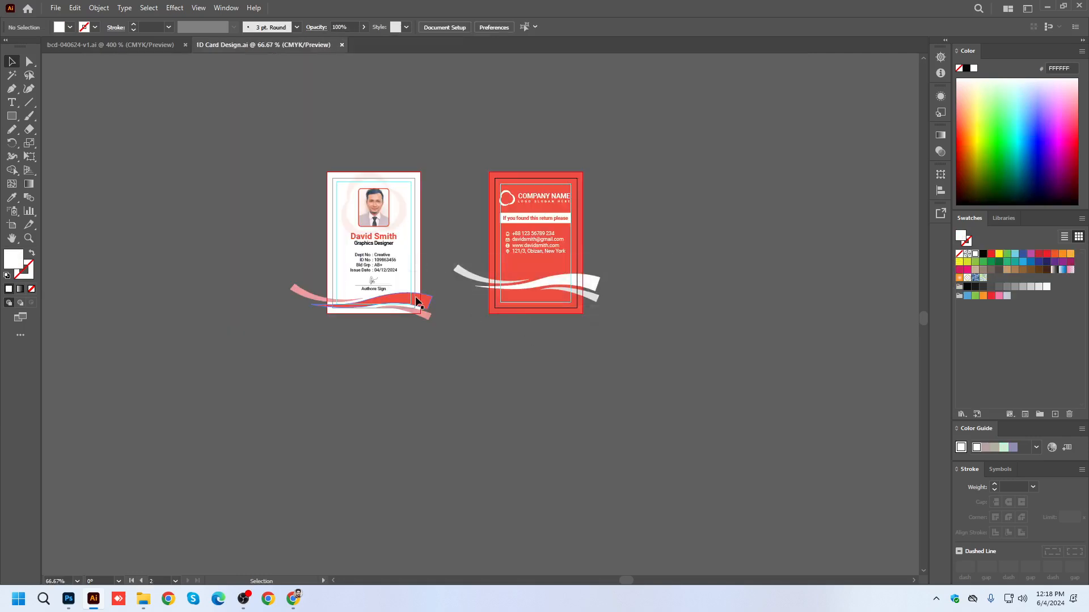
# Draw a white 2.43 × 3.67 in rectangle covering the whole front card.
pyautogui.scroll(2, 410, 292)
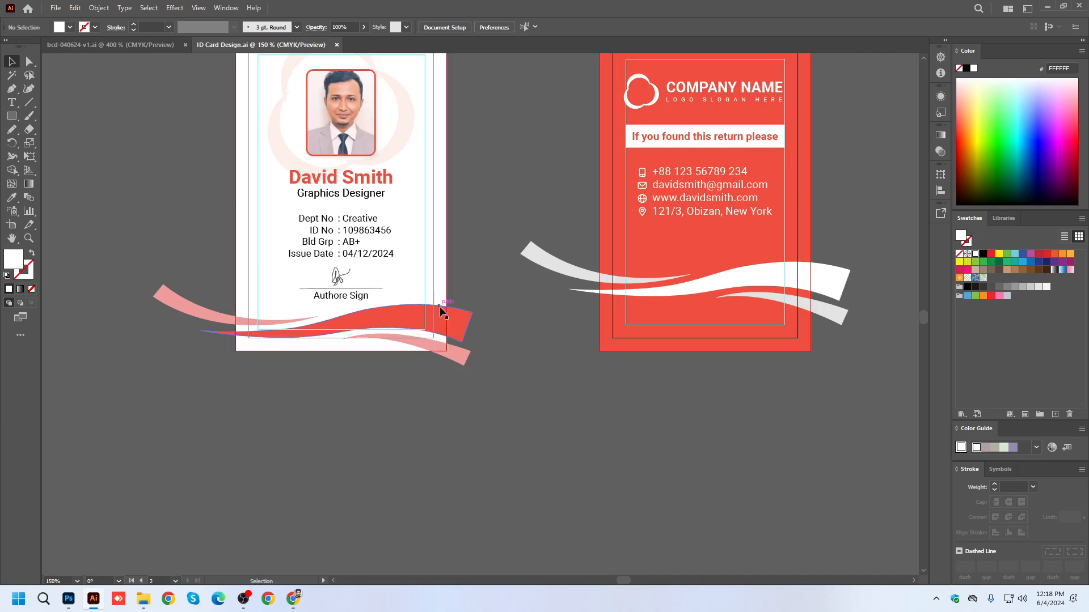
pyautogui.click(456, 321)
pyautogui.moveTo(494, 335); pyautogui.dragTo(568, 395)
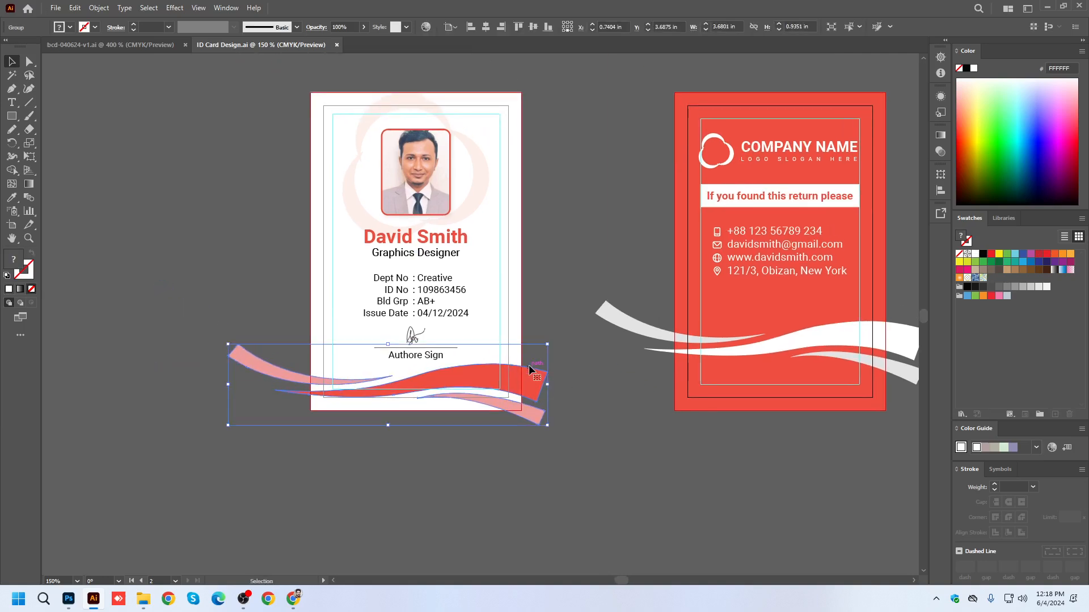
pyautogui.click(556, 322)
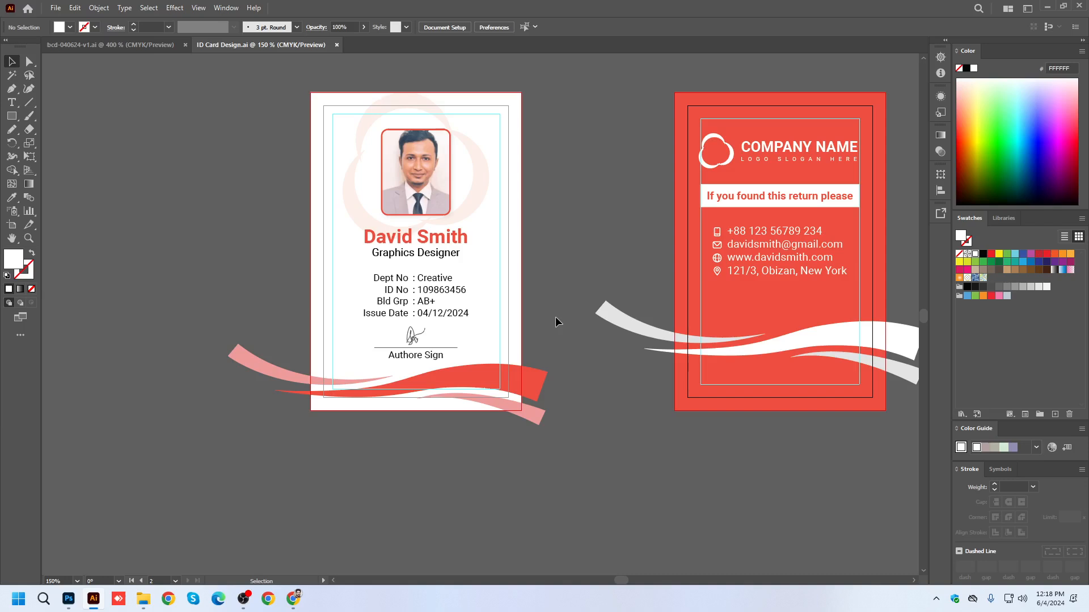
pyautogui.moveTo(540, 331); pyautogui.dragTo(449, 333)
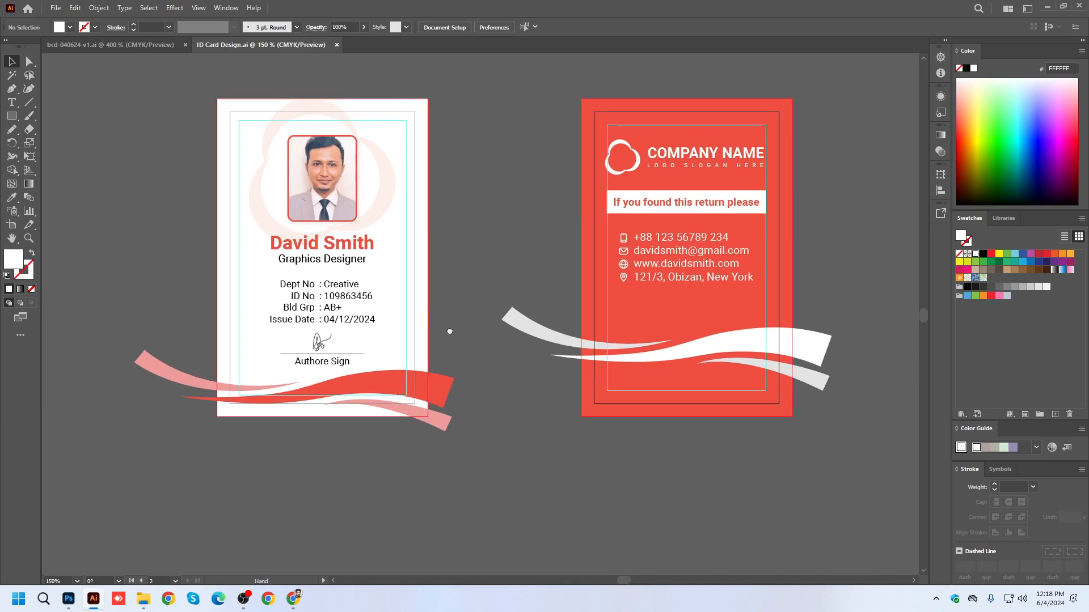
pyautogui.moveTo(424, 407); pyautogui.dragTo(479, 412)
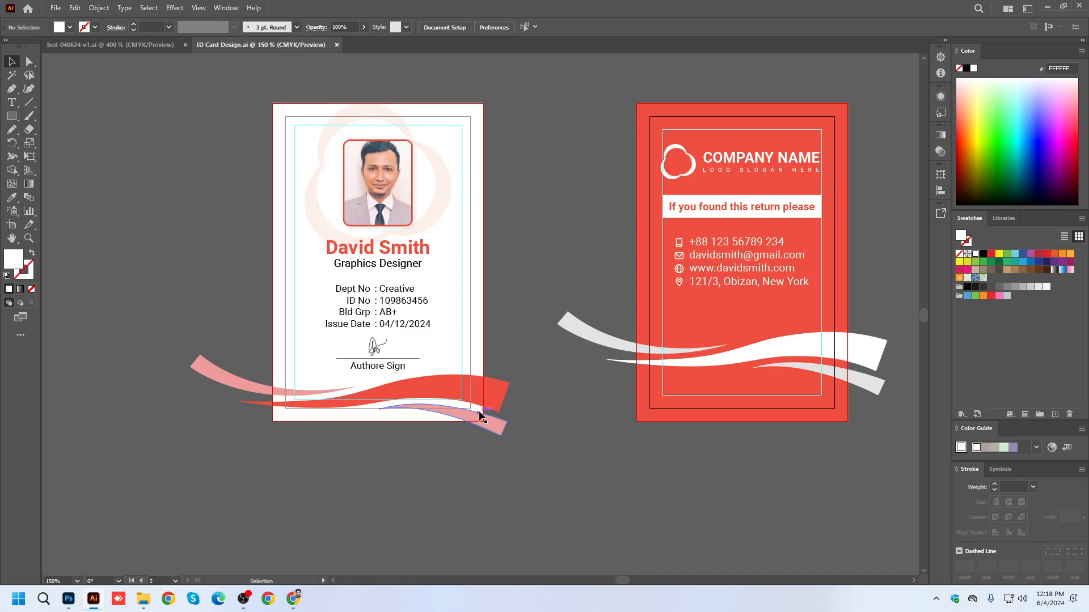
pyautogui.click(13, 116)
pyautogui.moveTo(273, 103); pyautogui.dragTo(470, 422)
pyautogui.moveTo(482, 422); pyautogui.dragTo(483, 420)
pyautogui.click(14, 68)
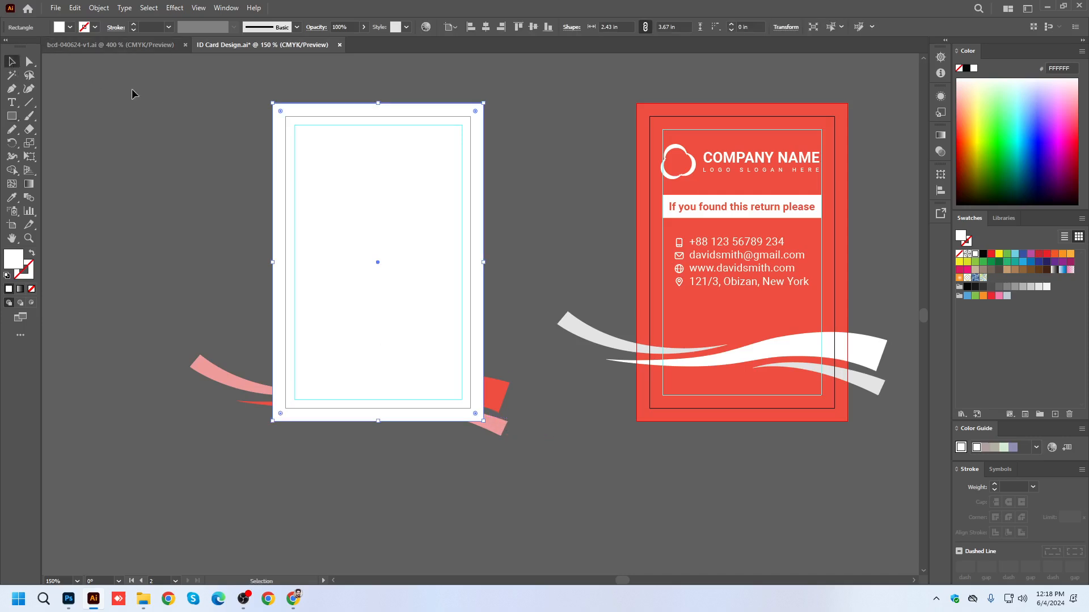
# Try clipping all the front card's artwork to the white rectangle, and release the clipping mask again.
pyautogui.moveTo(210, 87); pyautogui.dragTo(511, 499)
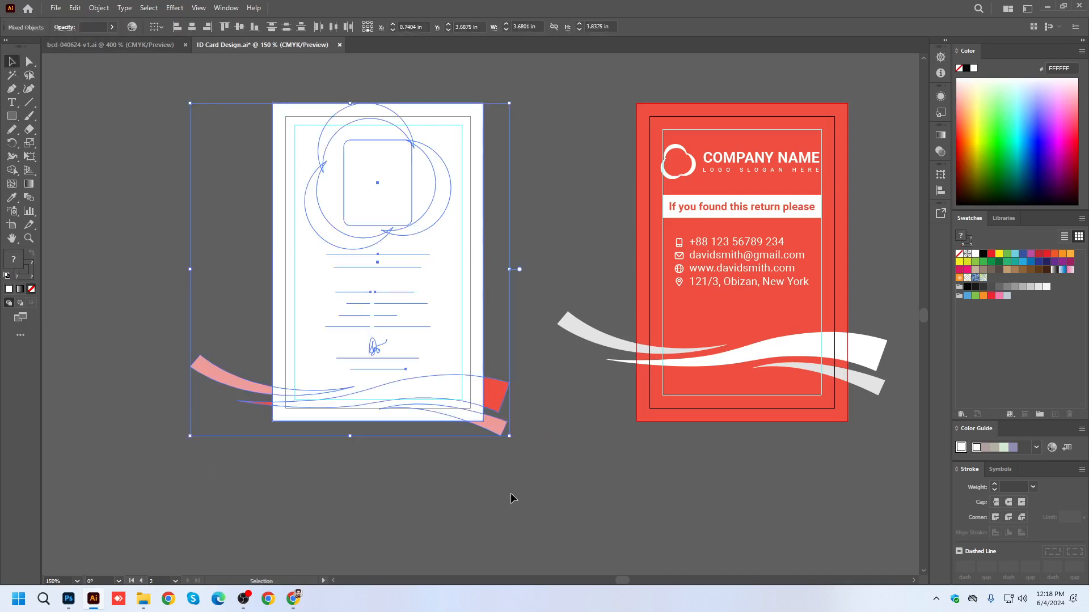
pyautogui.hotkey('ctrl', '7')
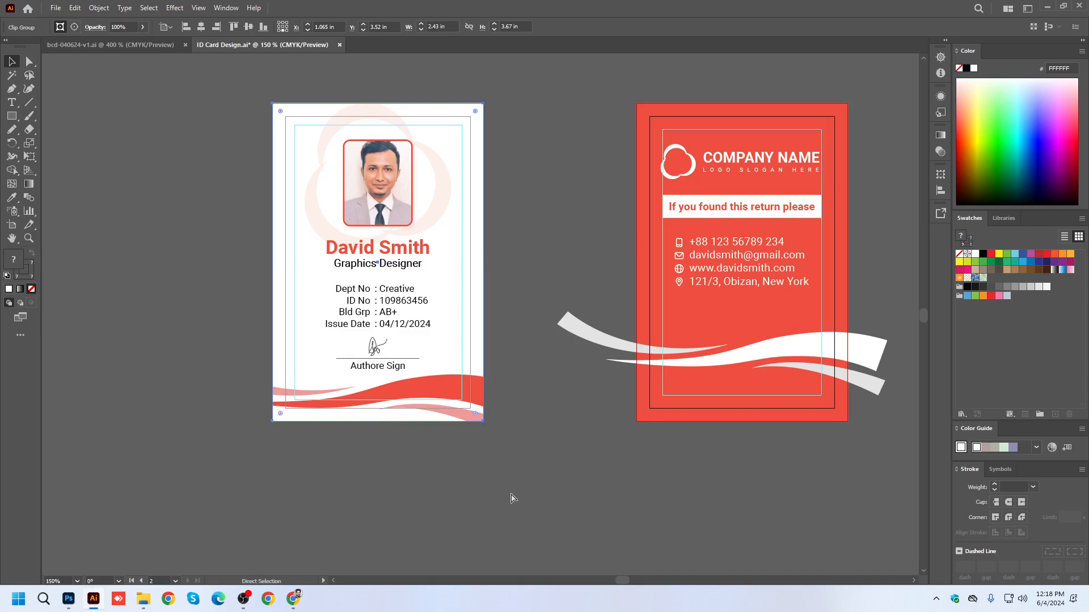
pyautogui.hotkey('ctrl', 'alt', '7')
pyautogui.click(510, 499)
# Move the white rectangle off the front card onto the empty canvas beside it and delete it.
pyautogui.scroll(-1, 505, 396)
pyautogui.moveTo(419, 305); pyautogui.dragTo(176, 304)
pyautogui.press('Delete')
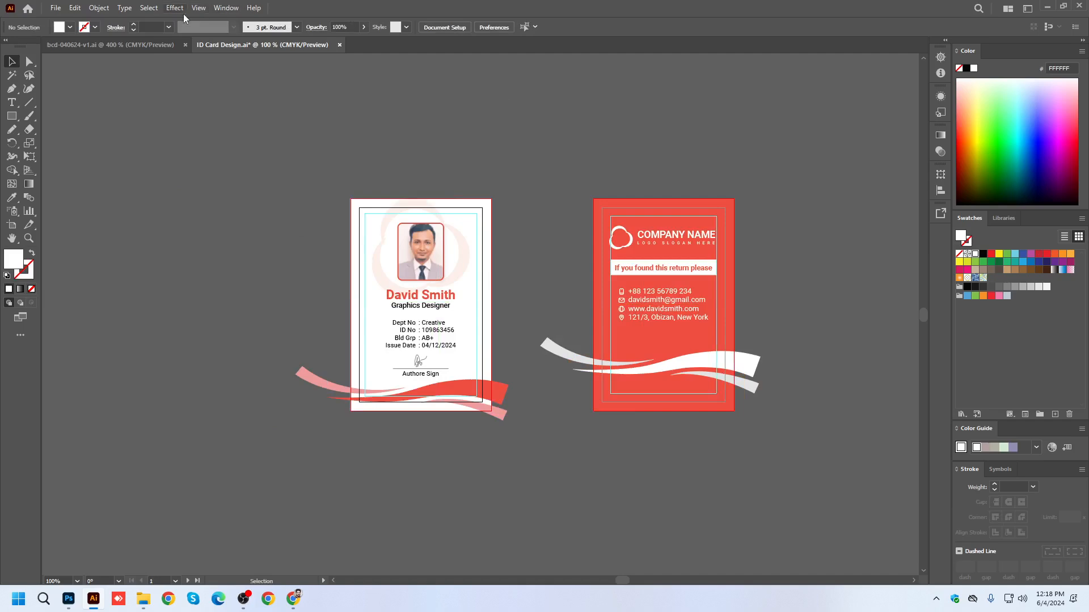
# Preview both ID cards in Trim View, undo the white rectangle's deletion, and turn the preview off.
pyautogui.click(198, 8)
pyautogui.click(247, 70)
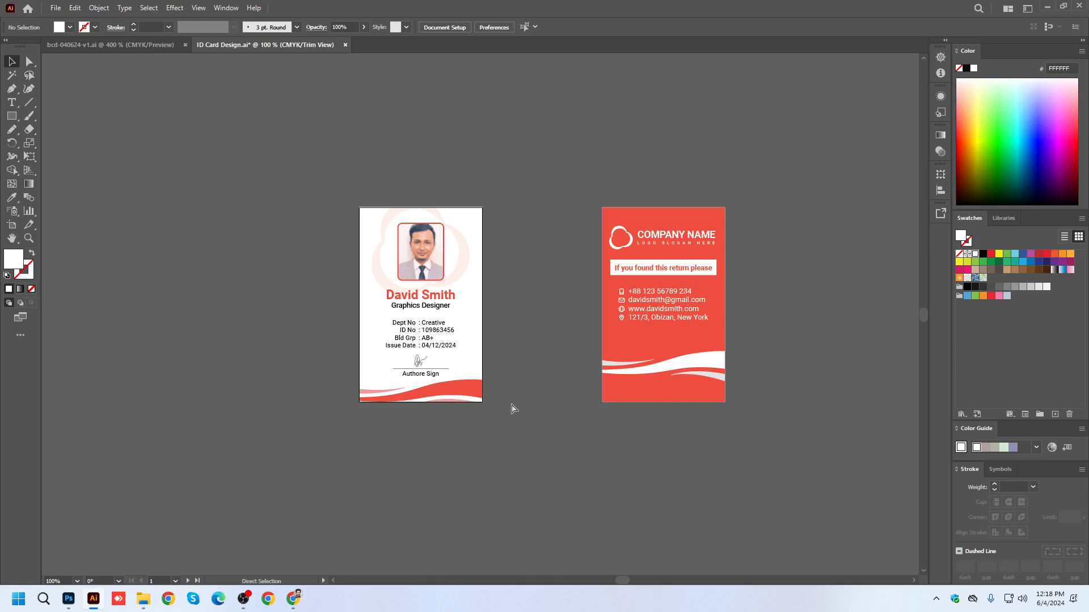
pyautogui.hotkey('ctrl', 'z')
pyautogui.click(198, 8)
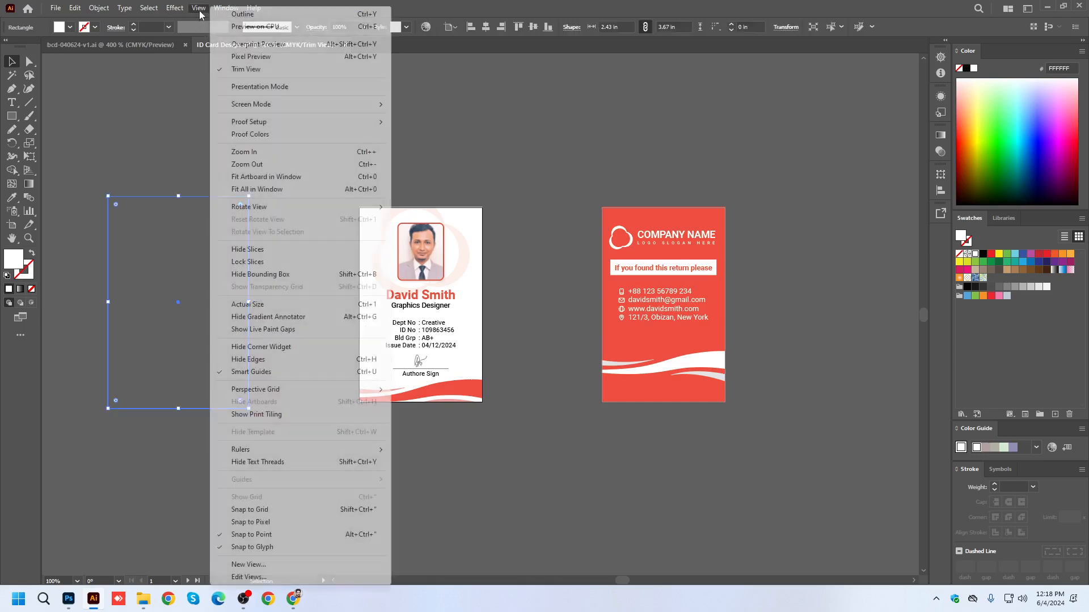
pyautogui.click(238, 69)
# Delete the spare white rectangle lying beside the front card.
pyautogui.click(384, 163)
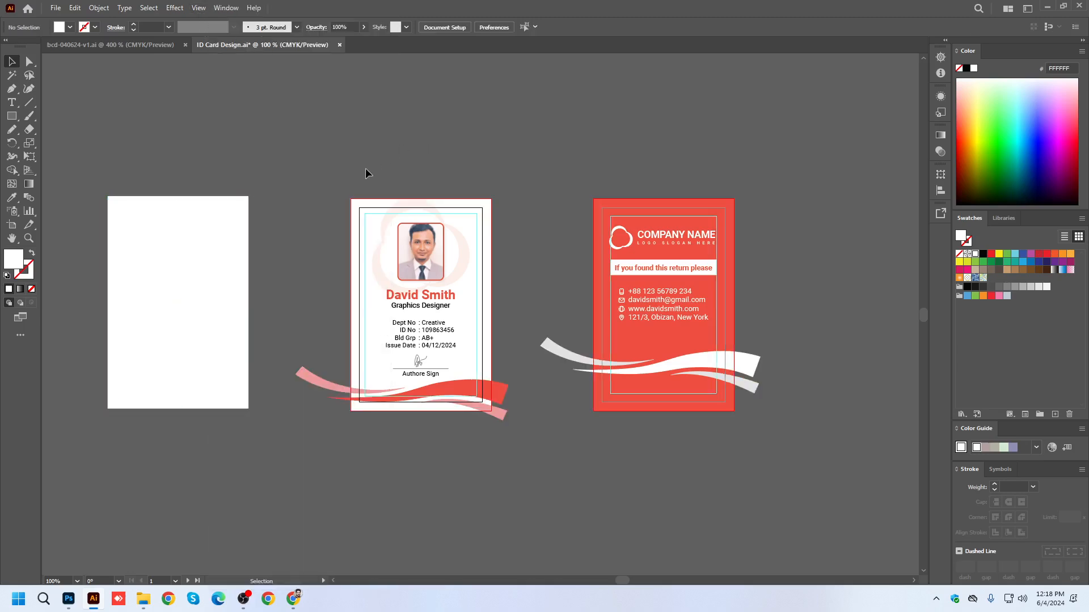
pyautogui.click(219, 297)
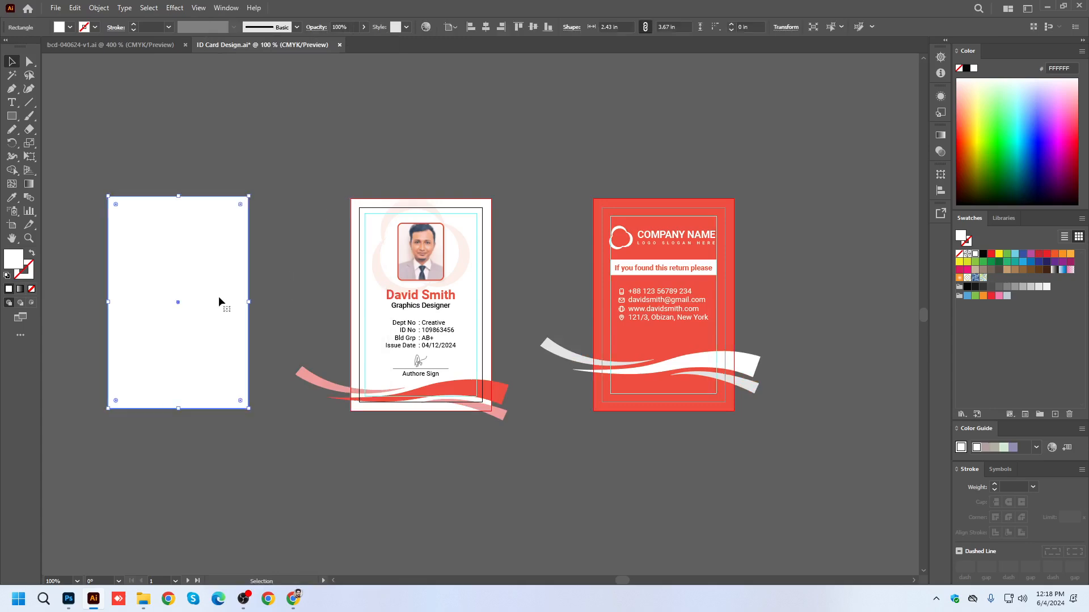
pyautogui.press('Delete')
# Try shrinking the front card's red wave group to about 3.19 × 0.81 in, and enlarge it instead to about 4.16 × 1.06 in.
pyautogui.scroll(2, 457, 418)
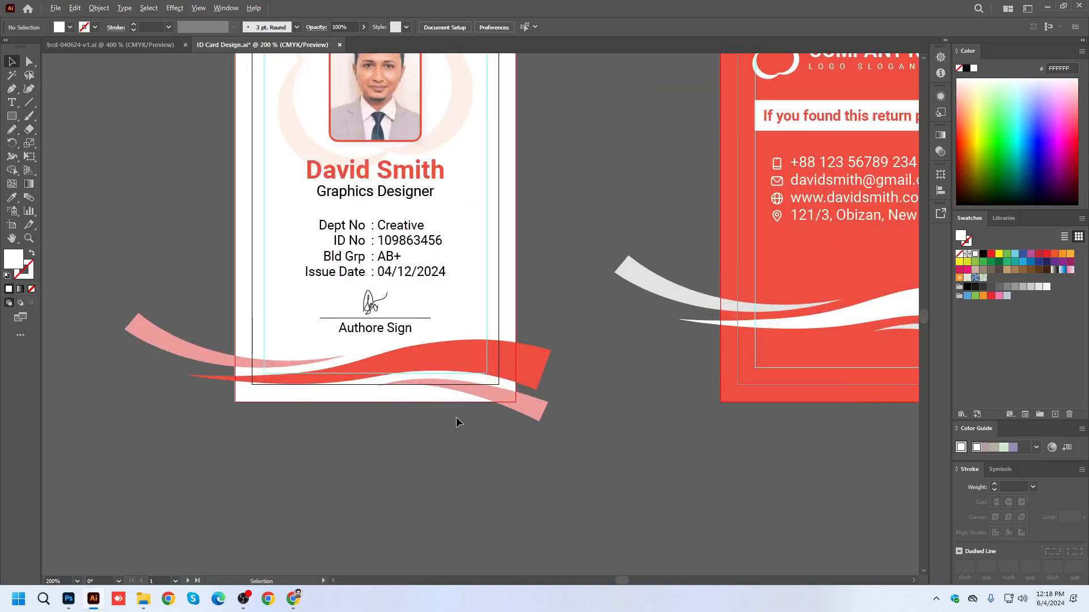
pyautogui.click(534, 379)
pyautogui.moveTo(551, 319); pyautogui.dragTo(522, 321)
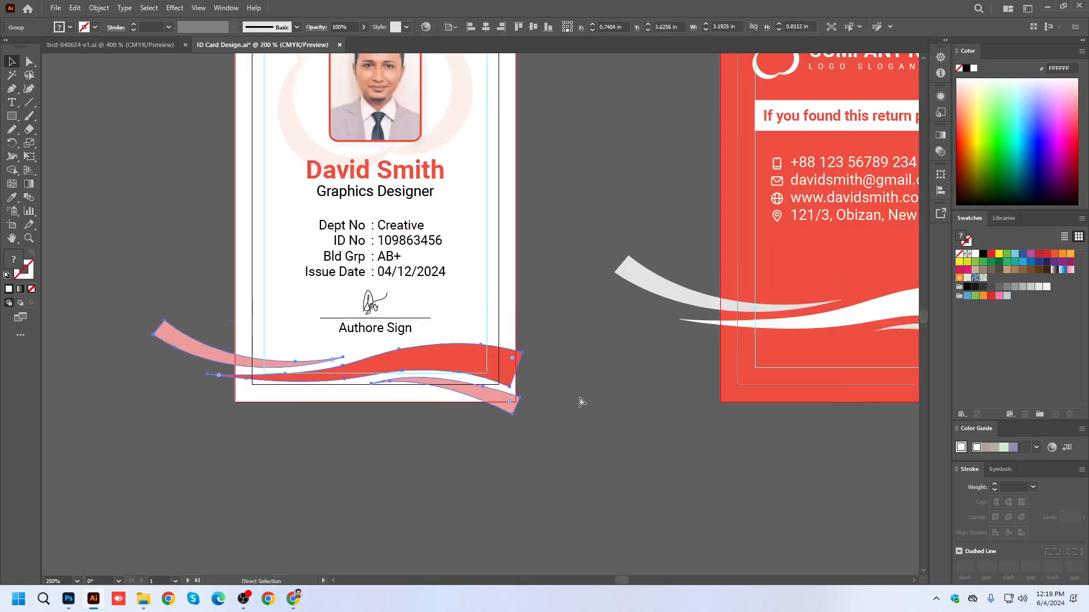
pyautogui.hotkey('ctrl', 'z')
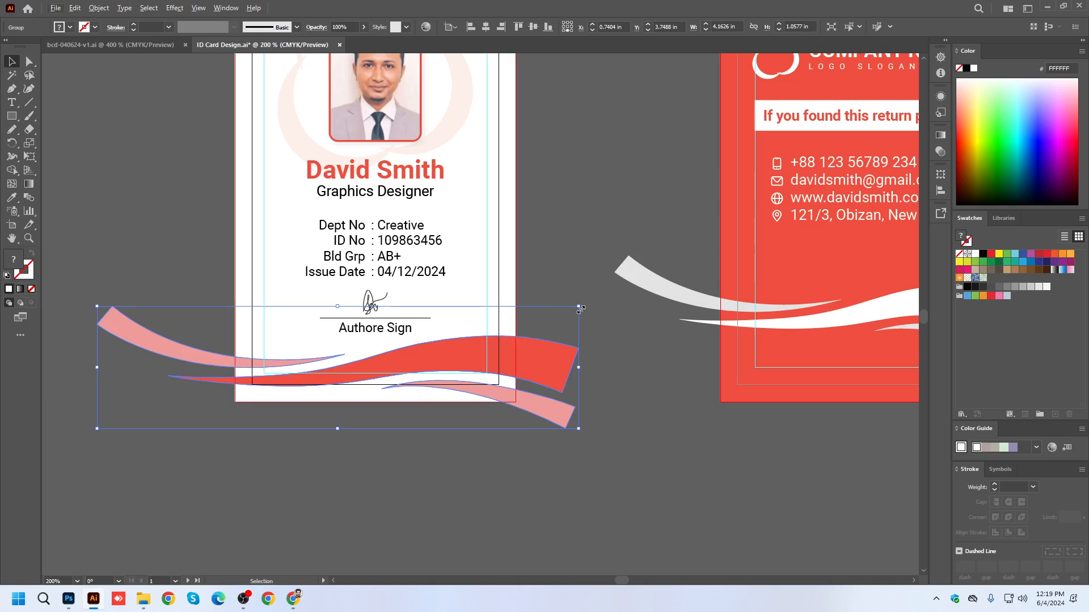
# Try shrinking the front card's wave group to about 3.34 × 0.85 in and stretching the outer upper corner of its red band.
pyautogui.moveTo(579, 308); pyautogui.dragTo(572, 319)
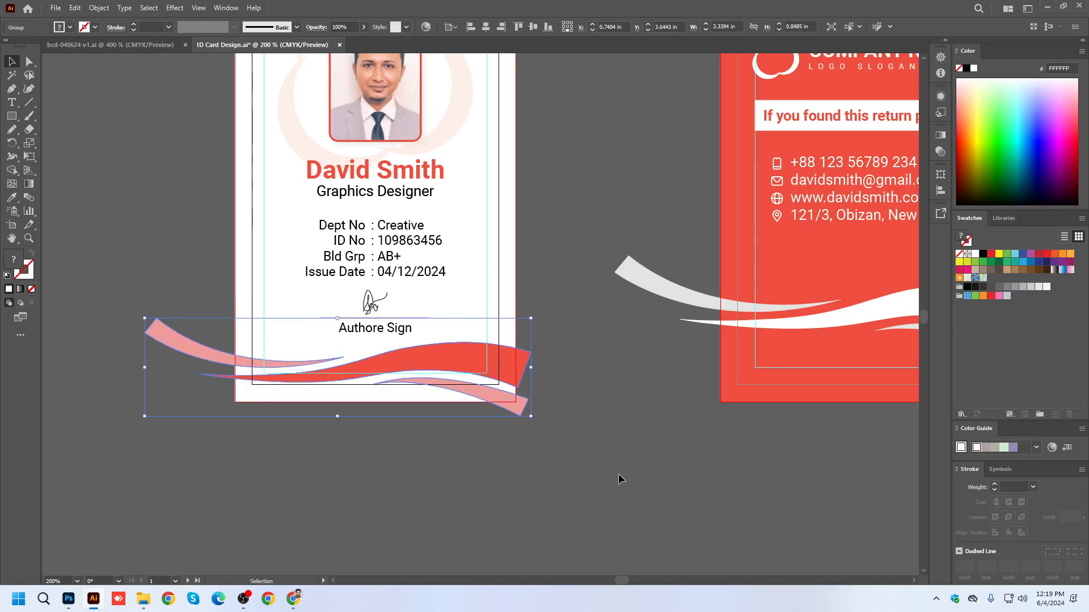
pyautogui.click(28, 61)
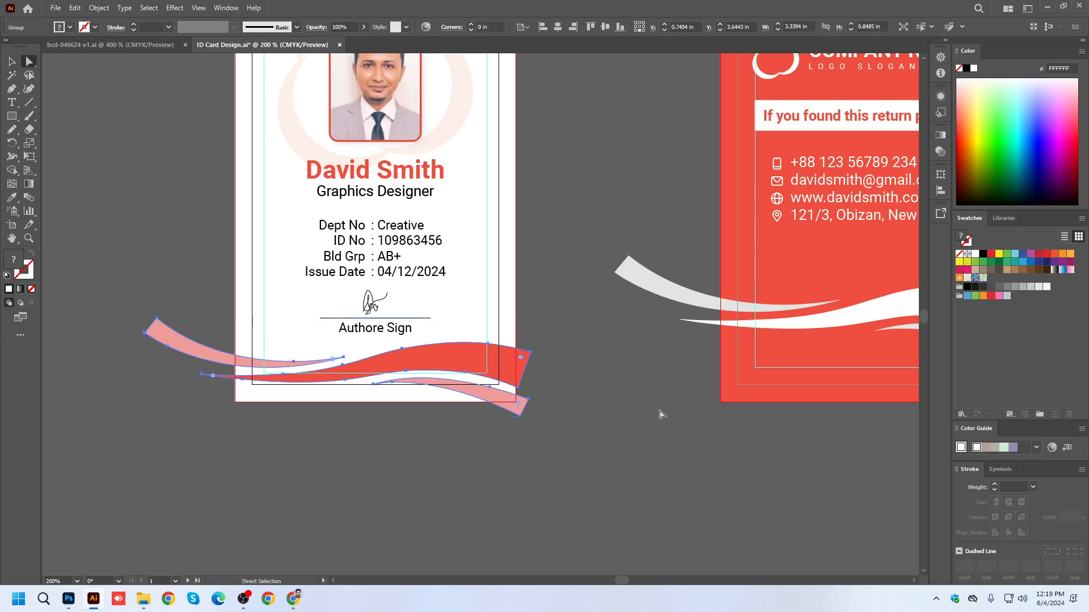
pyautogui.moveTo(529, 352); pyautogui.dragTo(544, 332)
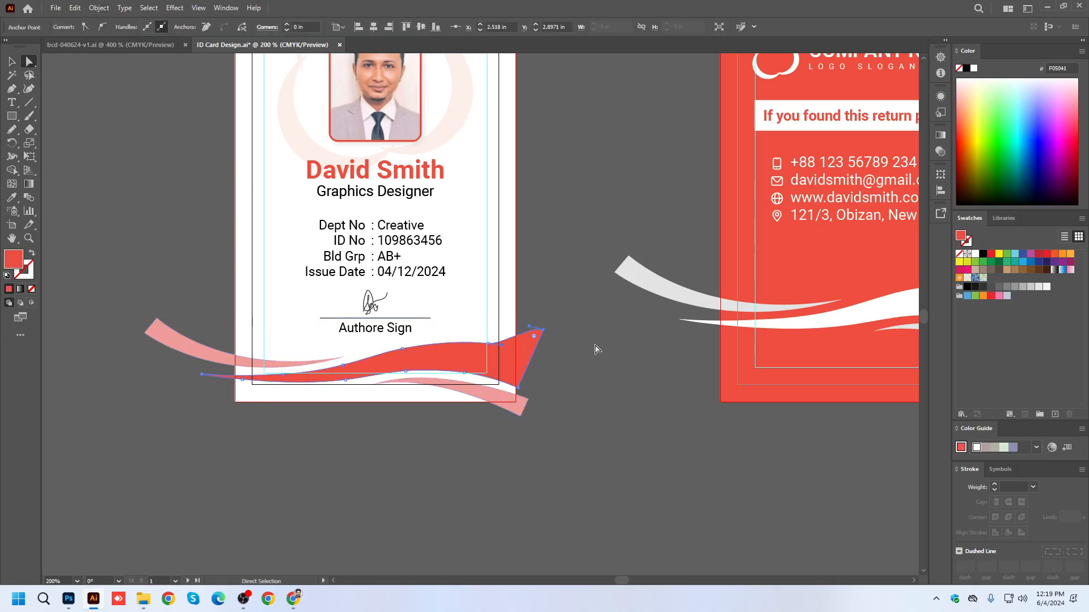
pyautogui.hotkey('ctrl', 'z')
pyautogui.hotkey('ctrl', 'z')
# Preview both ID cards in Trim View.
pyautogui.click(11, 61)
pyautogui.click(577, 500)
pyautogui.scroll(1, 414, 406)
pyautogui.scroll(-3, 413, 404)
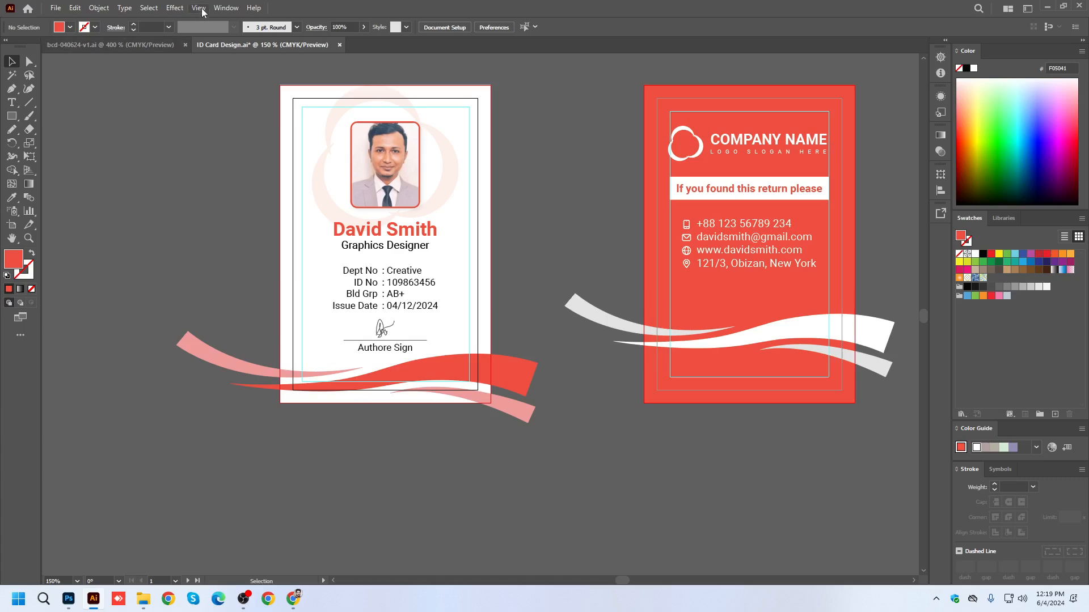
pyautogui.click(198, 8)
pyautogui.click(237, 69)
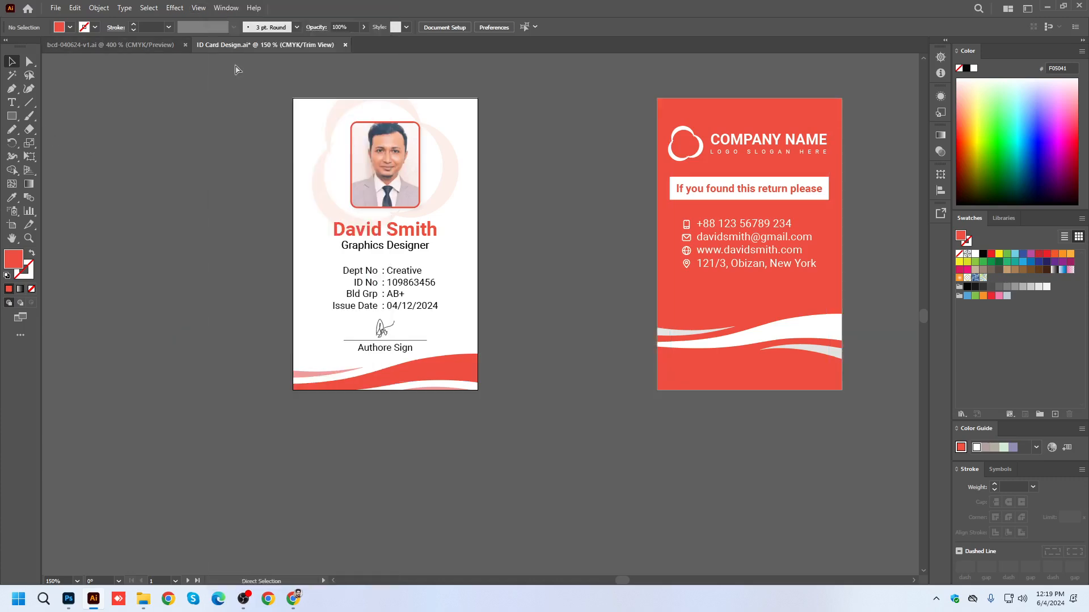
# Undo the last enlargement of the front card's wave group and turn off Trim View.
pyautogui.hotkey('ctrl', 'z')
pyautogui.click(198, 8)
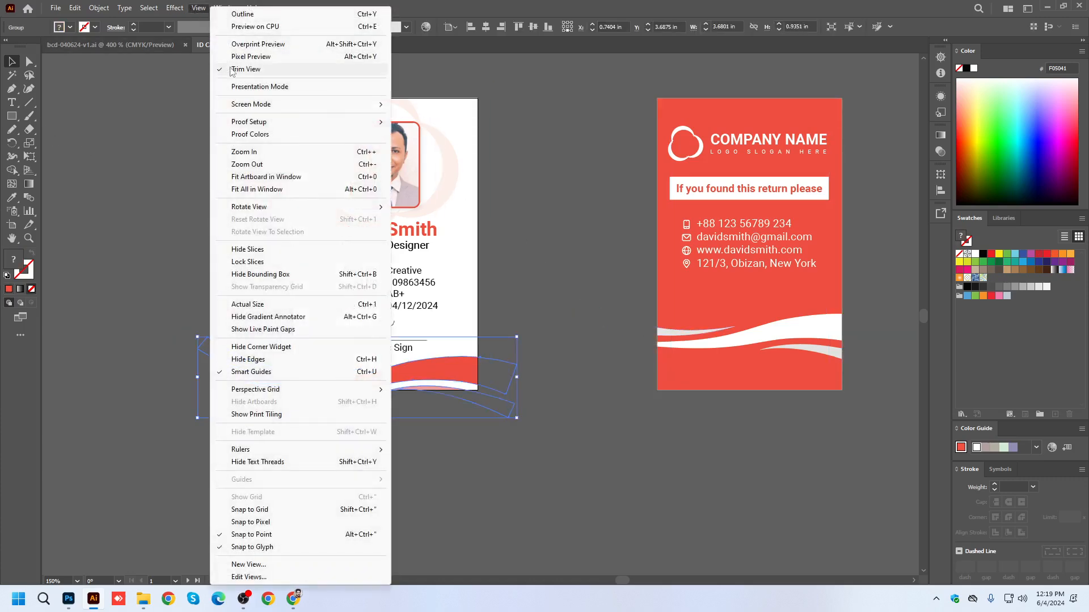
pyautogui.click(237, 69)
pyautogui.click(536, 250)
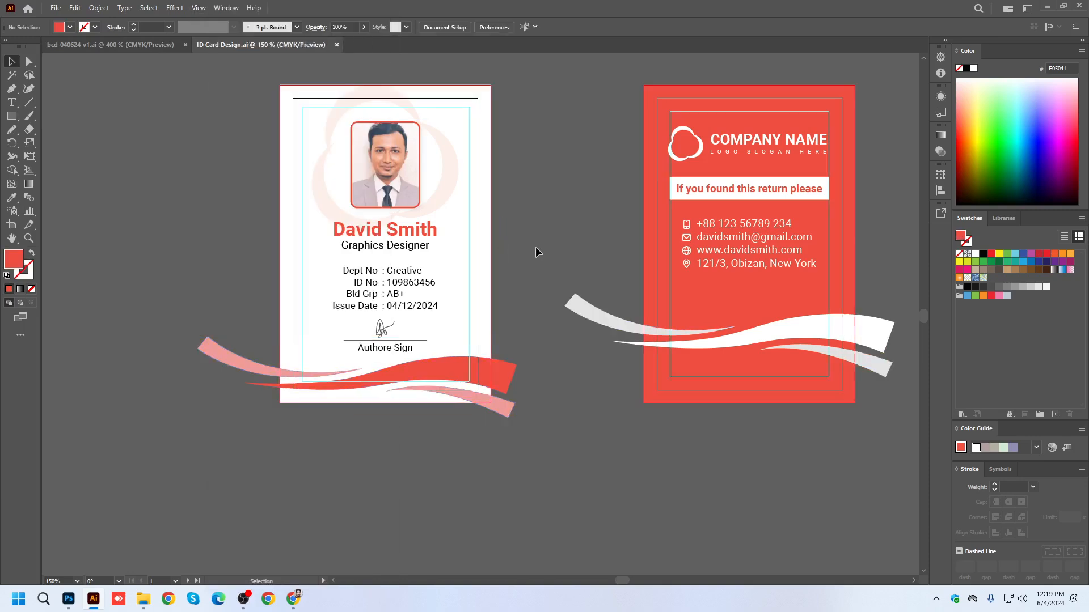
pyautogui.scroll(-1, 468, 375)
pyautogui.moveTo(513, 268)
pyautogui.mouseDown()
pyautogui.moveTo(534, 301)
pyautogui.moveTo(515, 263)
pyautogui.mouseUp()
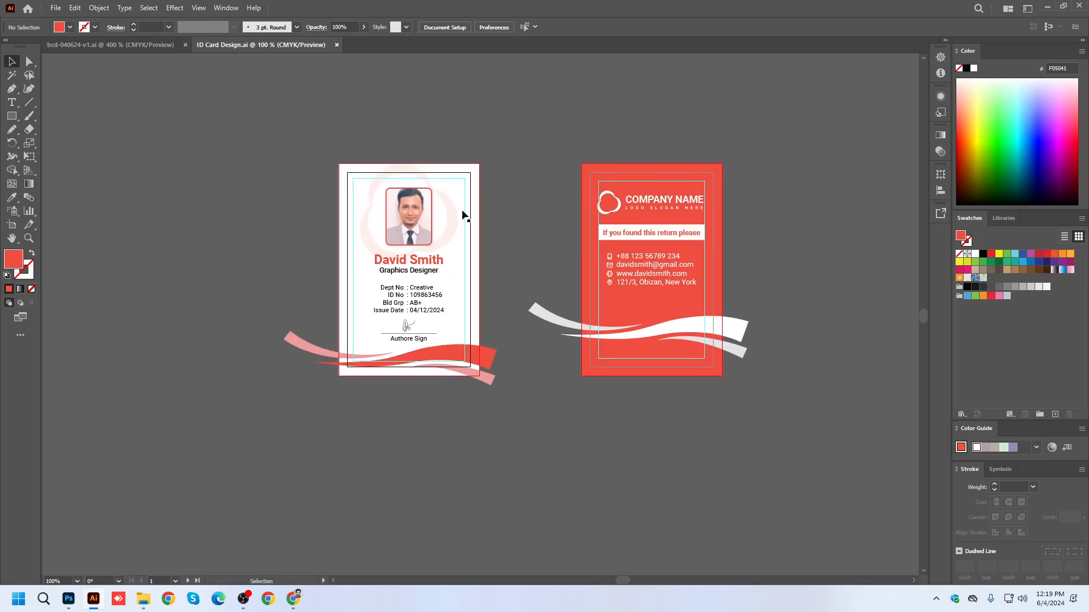
# Draw a 2.43 × 3.67 in red rectangle covering the whole front card, and place a duplicate over the back card.
pyautogui.click(11, 115)
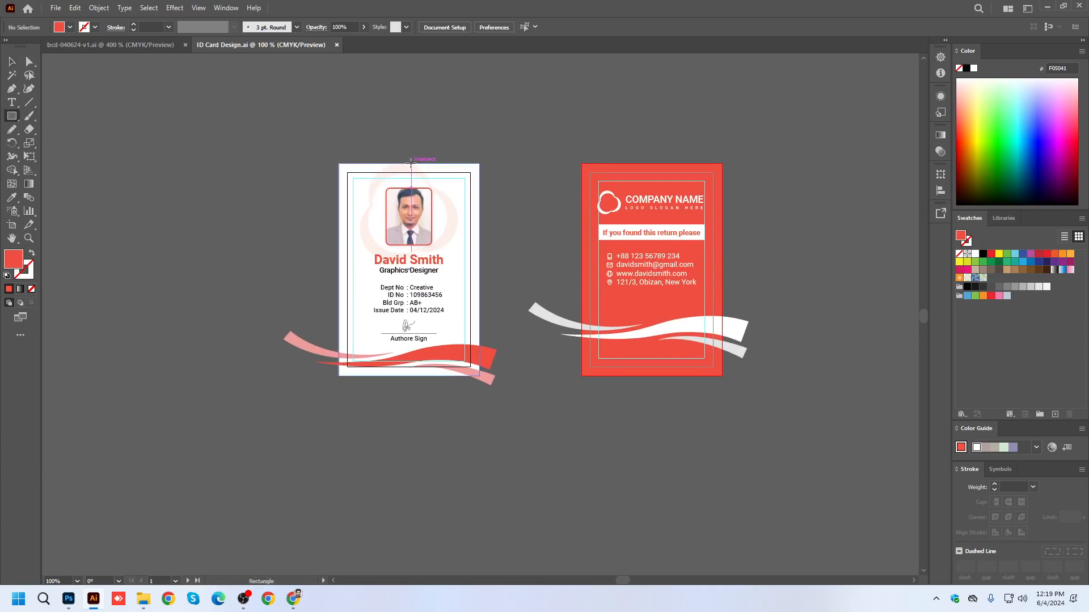
pyautogui.moveTo(339, 164)
pyautogui.mouseDown()
pyautogui.moveTo(454, 367)
pyautogui.moveTo(478, 374)
pyautogui.mouseUp()
pyautogui.press('v')
pyautogui.moveTo(536, 438); pyautogui.dragTo(535, 437)
pyautogui.click(521, 434)
pyautogui.moveTo(427, 223); pyautogui.dragTo(659, 240)
# Make a clipping mask from all the front card artwork and its covering rectangle.
pyautogui.moveTo(321, 167); pyautogui.dragTo(488, 435)
pyautogui.press('a')
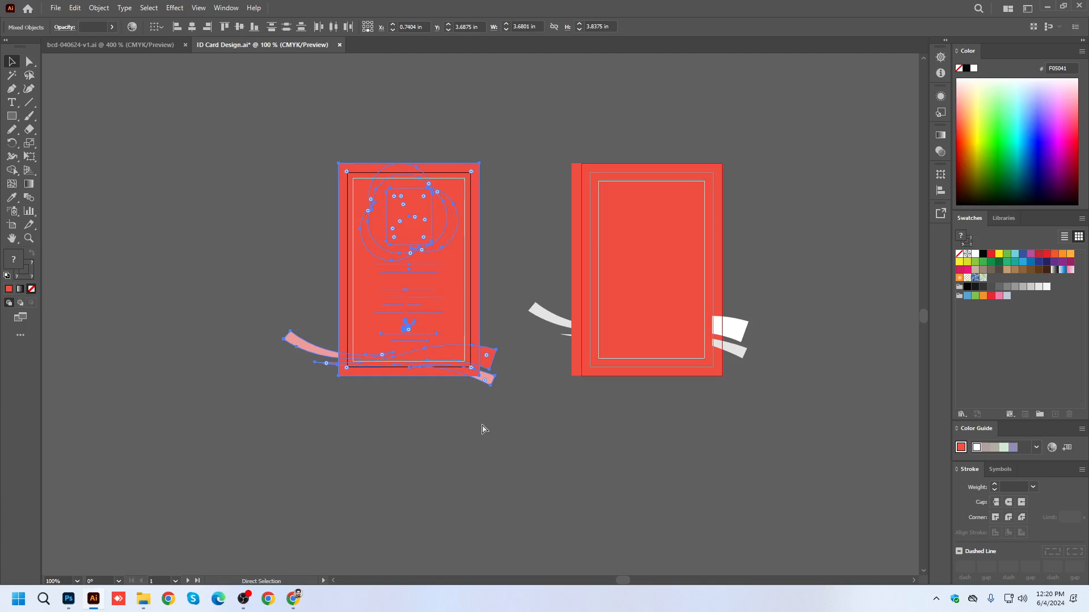
pyautogui.hotkey('ctrl', '7')
pyautogui.press('v')
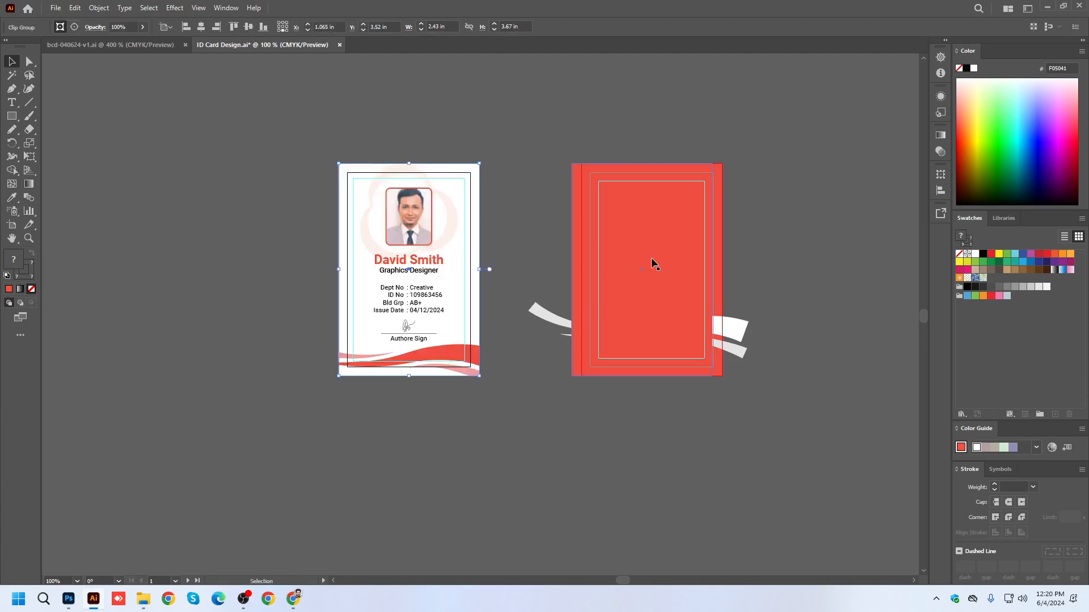
pyautogui.click(681, 231)
pyautogui.click(774, 202)
pyautogui.scroll(2, 740, 205)
pyautogui.moveTo(701, 215); pyautogui.dragTo(736, 226)
pyautogui.press('ctrl')
pyautogui.hotkey('ctrl', 'z')
pyautogui.hotkey('ctrl', 'z')
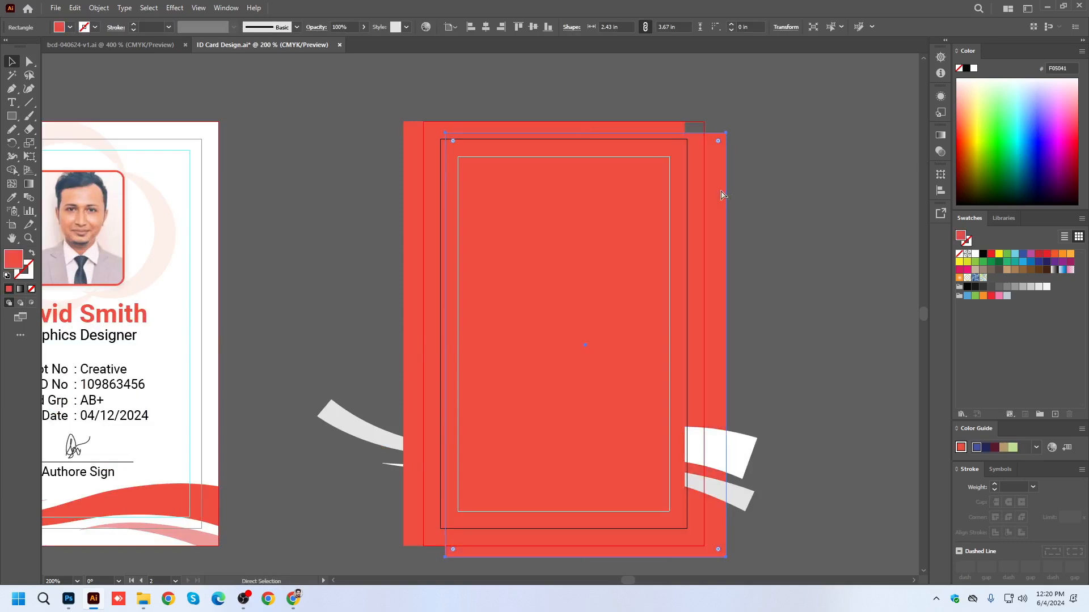
# Fill the loose red rectangle over the back card with blue and center it horizontally and vertically on that card's artboard.
pyautogui.click(787, 194)
pyautogui.moveTo(411, 133); pyautogui.dragTo(261, 197)
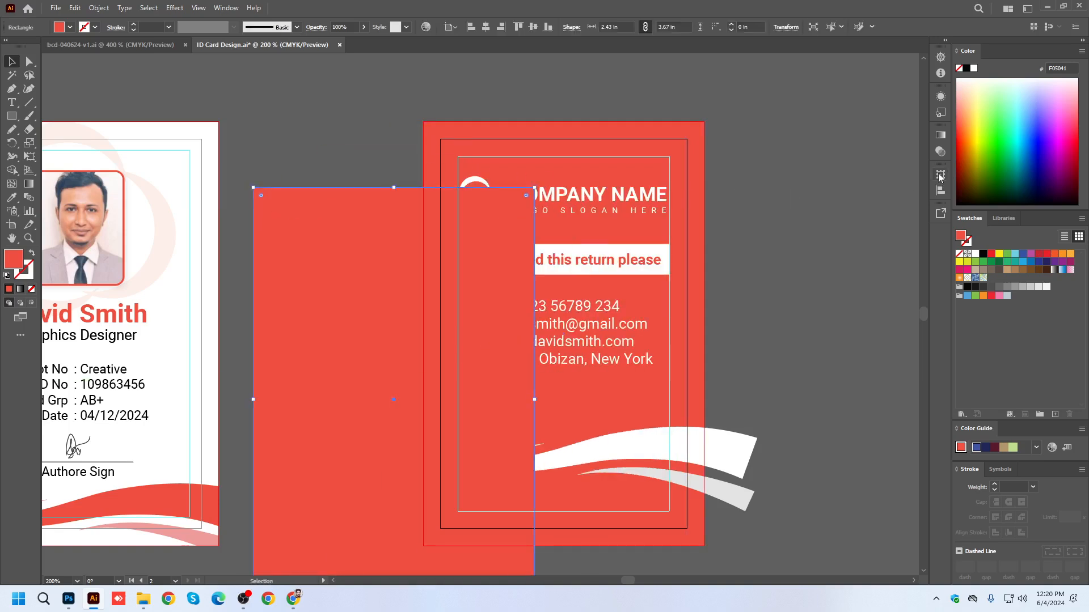
pyautogui.click(1032, 145)
pyautogui.click(485, 26)
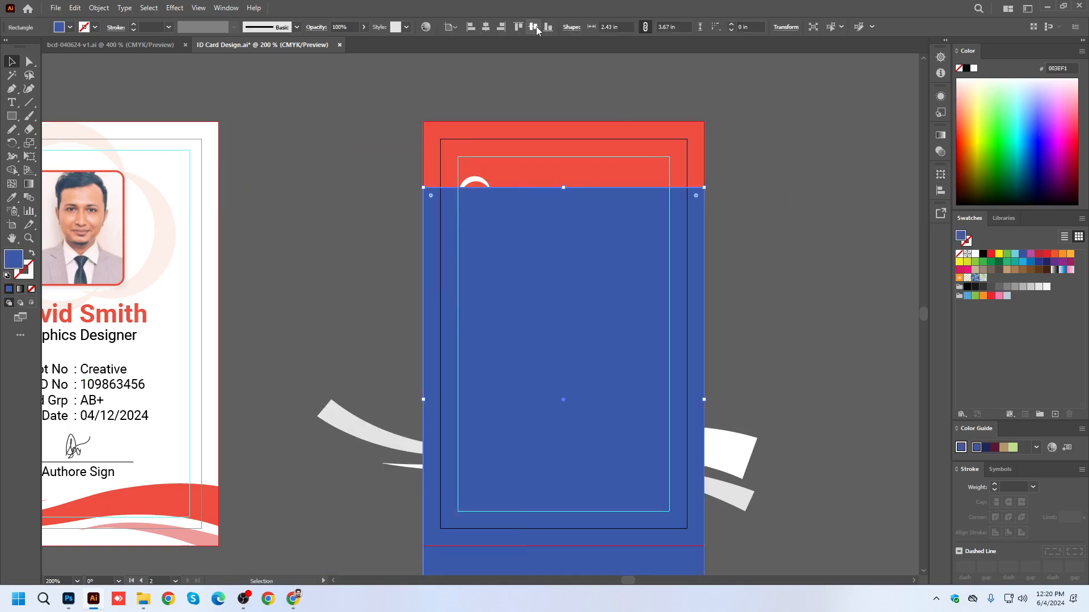
pyautogui.click(533, 26)
# Make a clipping mask from all the back card artwork and the blue rectangle, and save the document.
pyautogui.scroll(-1, 454, 170)
pyautogui.hotkey('ctrl', 'a')
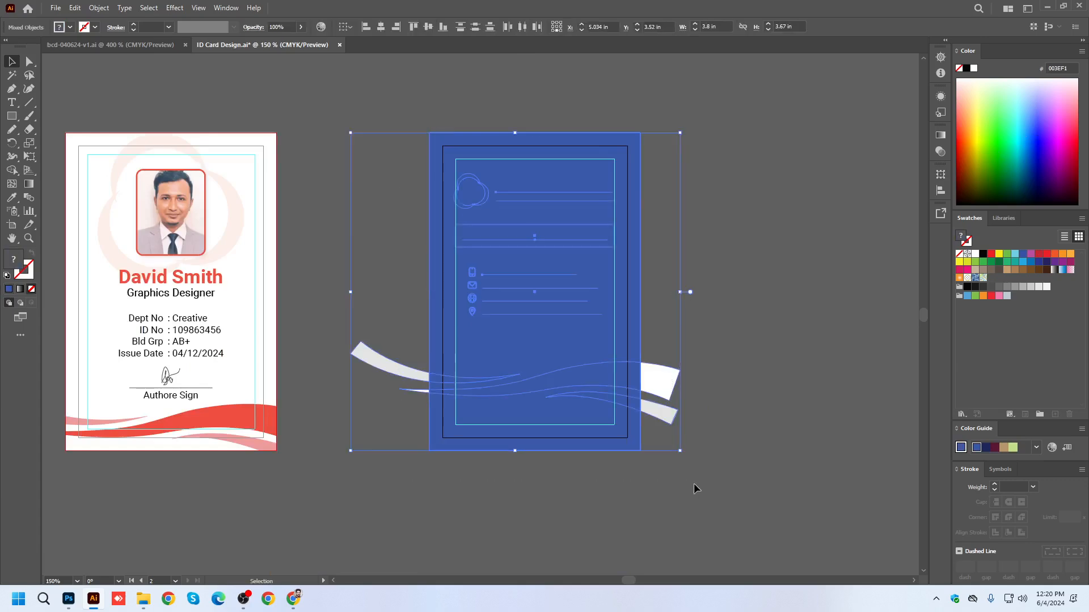
pyautogui.hotkey('ctrl', '7')
pyautogui.hotkey('ctrl', 's')
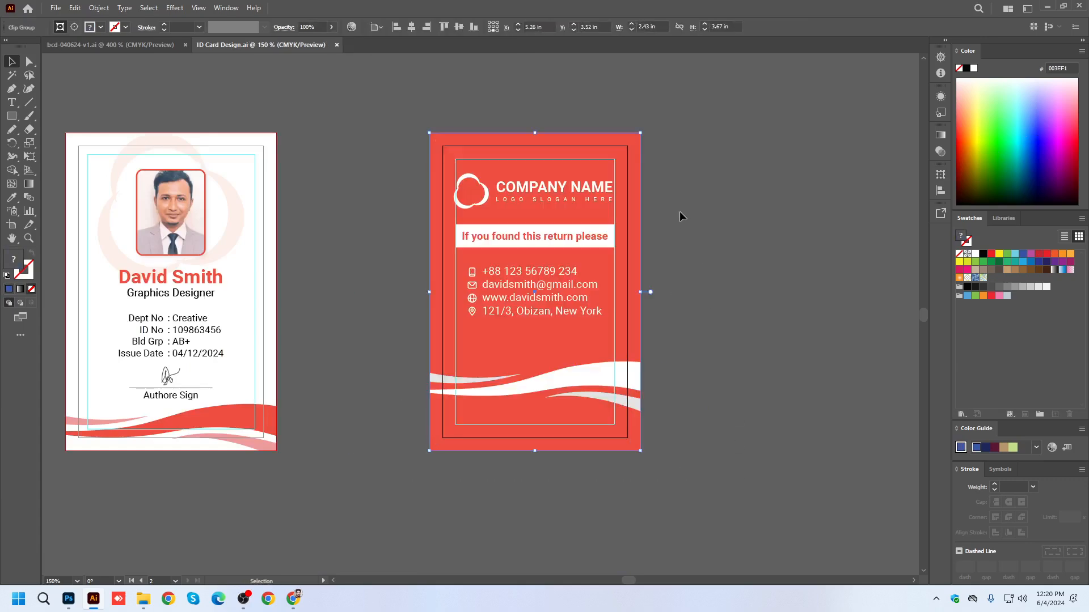
pyautogui.click(680, 212)
pyautogui.moveTo(673, 453); pyautogui.dragTo(834, 440)
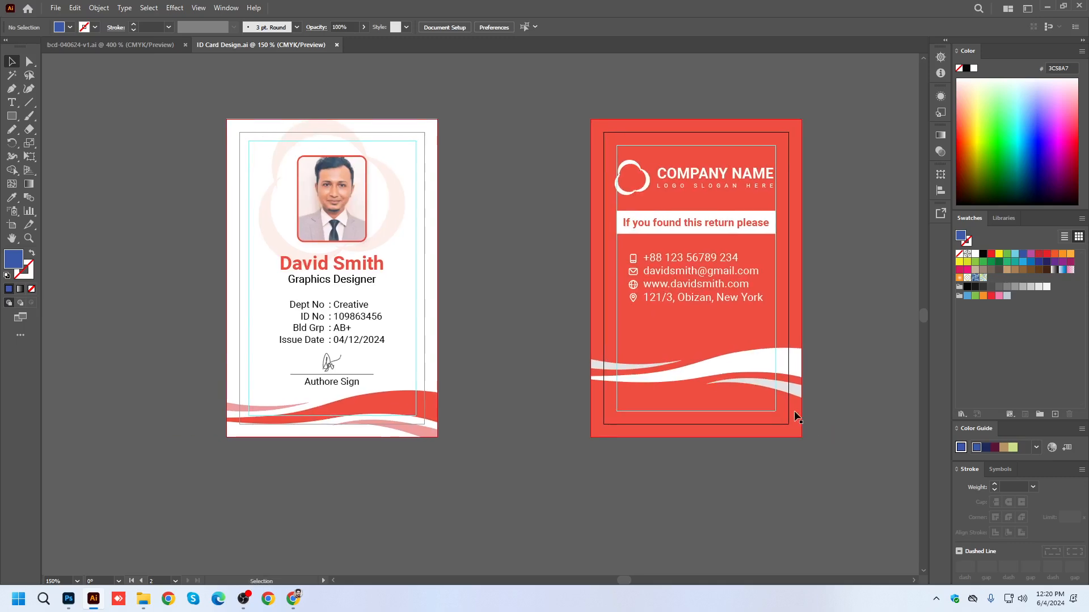
# Close the bcd-040624-v1.ai business card document and the ID Card Design.ai document.
pyautogui.click(151, 42)
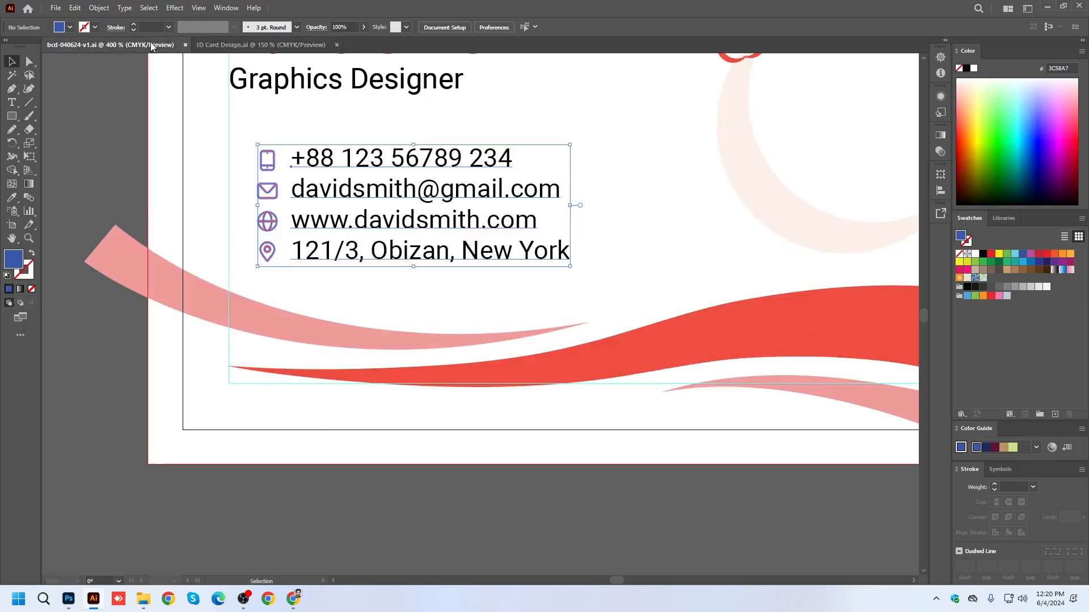
pyautogui.scroll(-2, 362, 329)
pyautogui.scroll(-2, 360, 344)
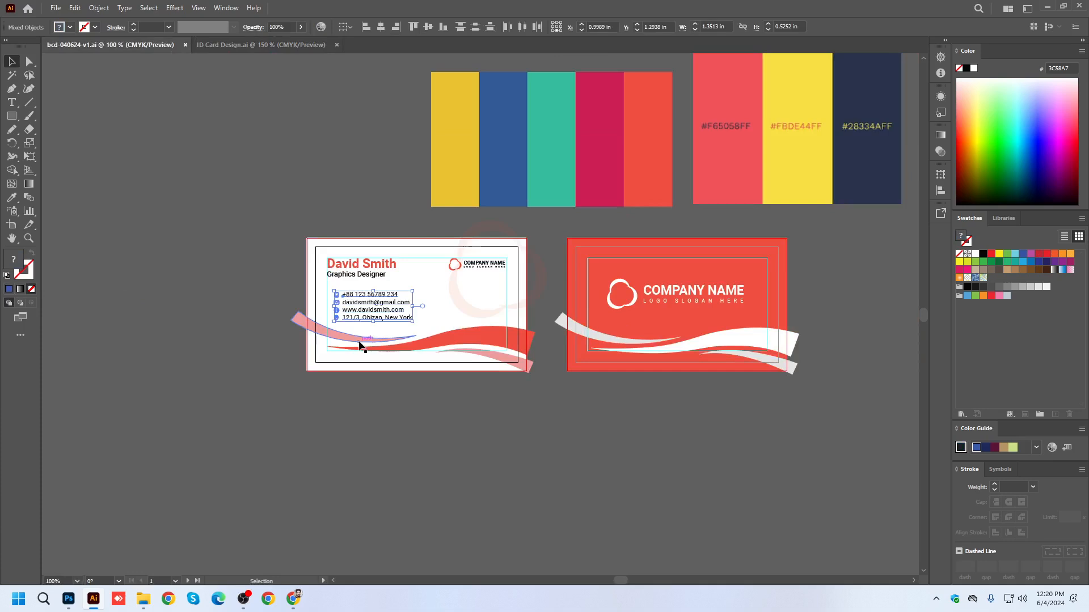
pyautogui.click(186, 44)
pyautogui.hotkey('ctrl', 'w')
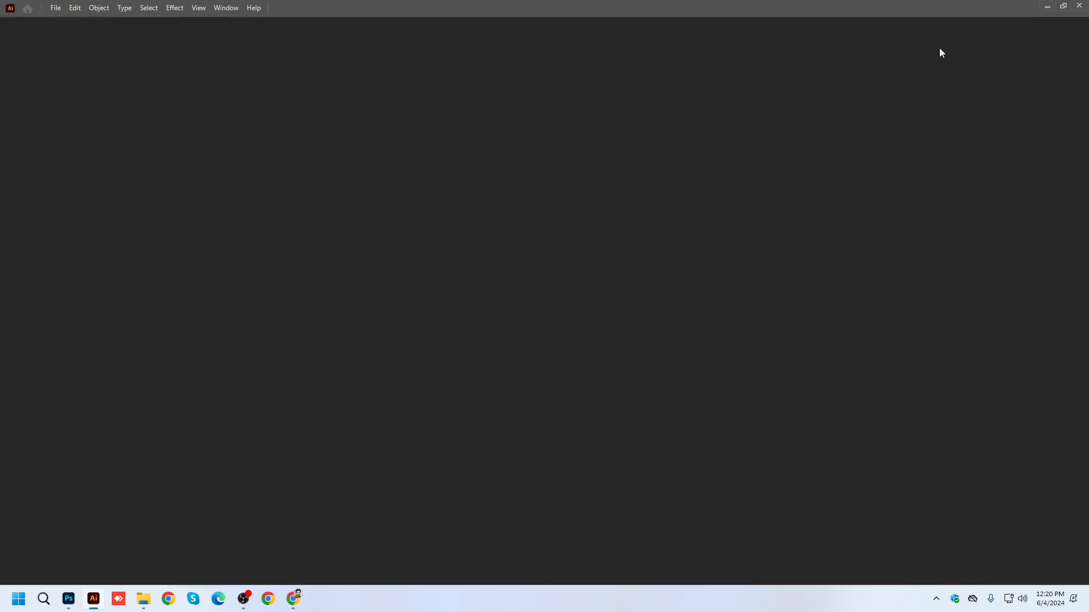
# Switch to the Windows desktop and move the two Illustrator file icons to the empty area beside the mockup images.
pyautogui.click(1047, 7)
pyautogui.click(1024, 11)
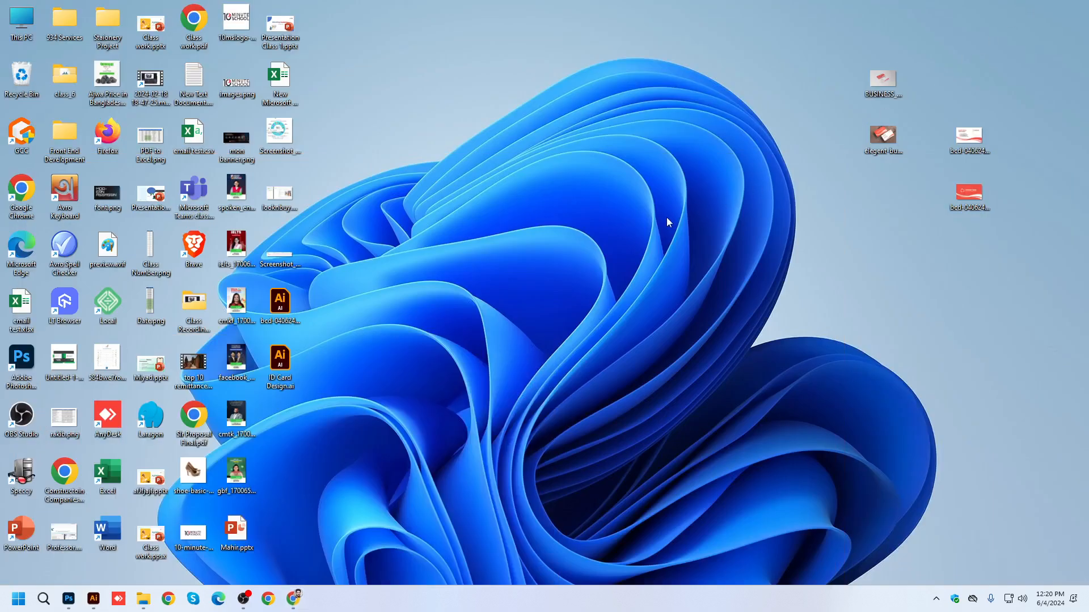
pyautogui.moveTo(324, 390); pyautogui.dragTo(825, 102)
pyautogui.click(847, 221)
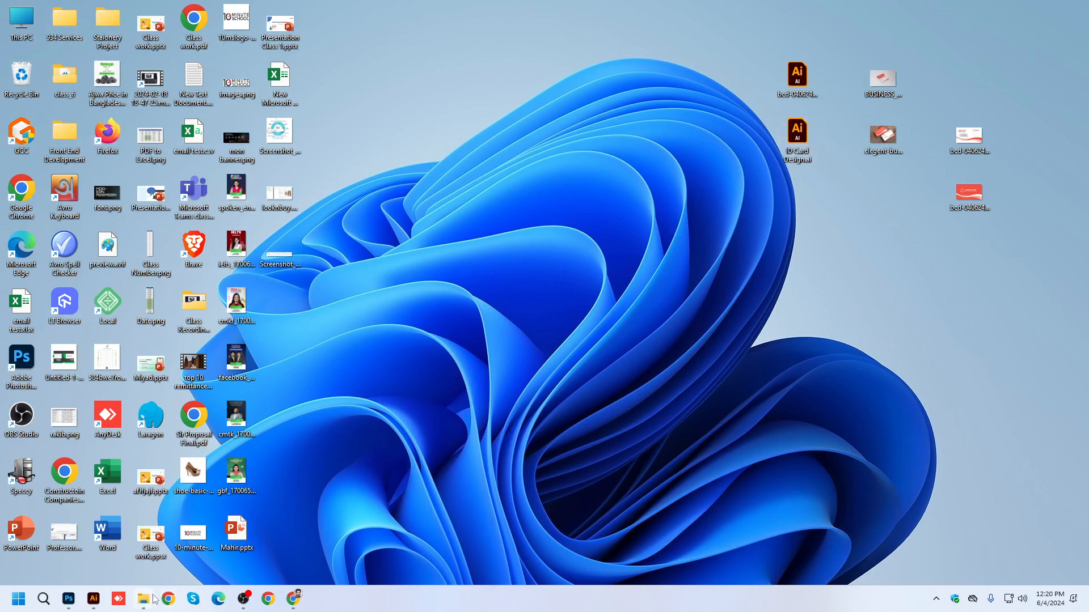
# Copy ID Card Design.ai from the desktop into the Business Card Mockup folder in File Explorer.
pyautogui.moveTo(143, 600)
pyautogui.click(441, 535)
pyautogui.click(477, 270)
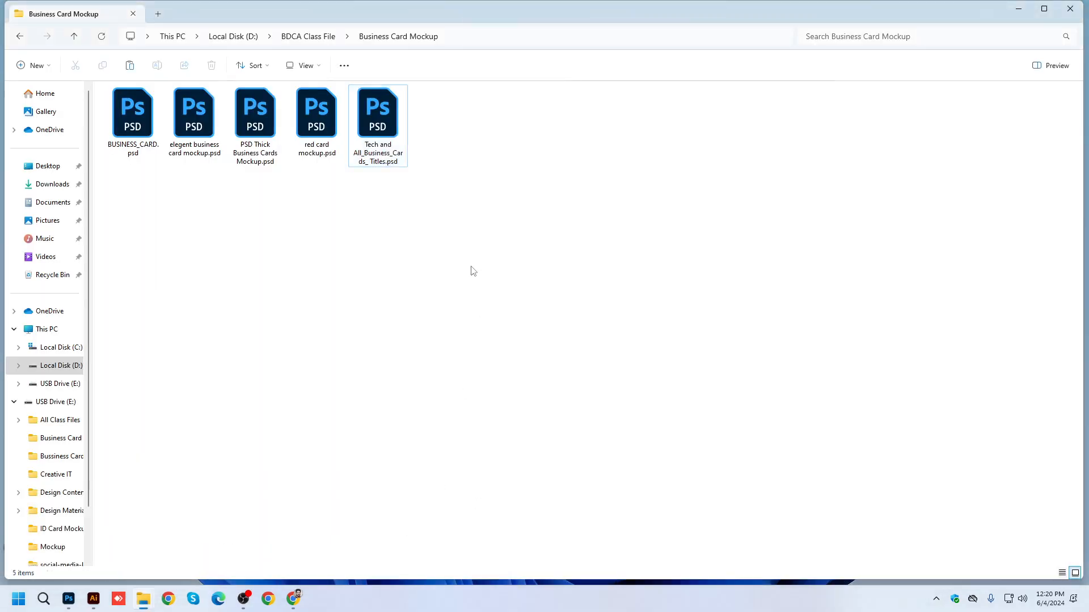
pyautogui.hotkey('ctrl', 'v')
# Rename the copied file as Print Ready ID Card Design.ai.
pyautogui.rightClick(238, 130)
pyautogui.click(285, 378)
pyautogui.click(271, 399)
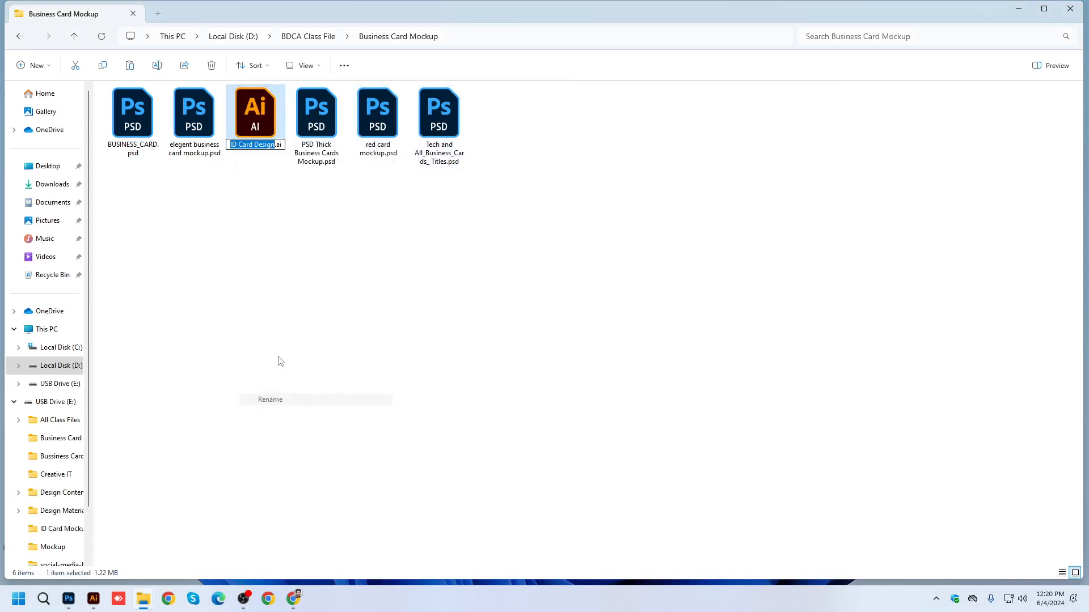
pyautogui.click(253, 145)
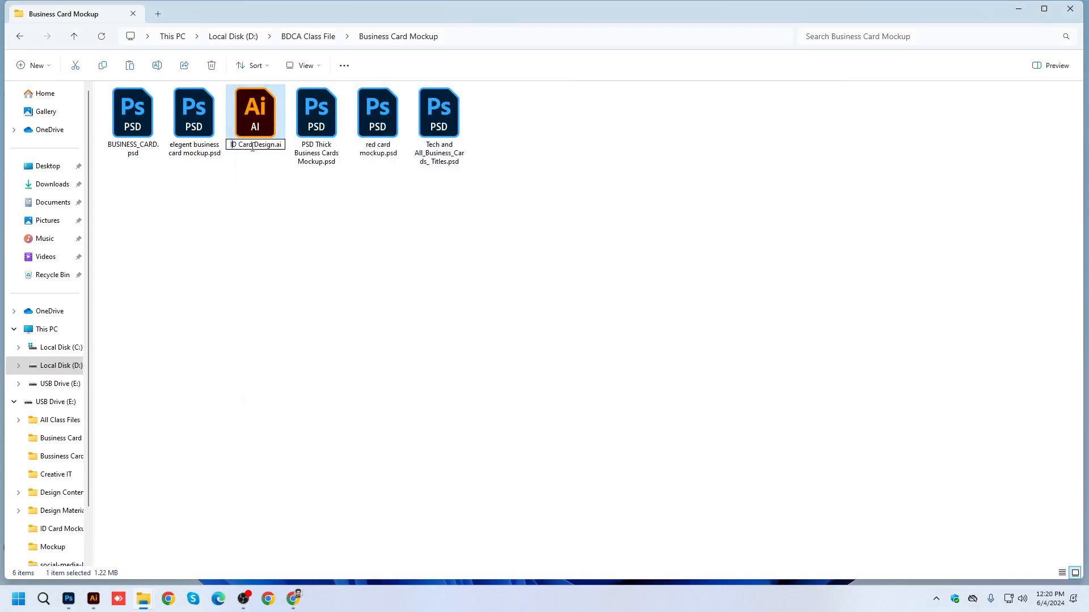
pyautogui.write('Print Read')
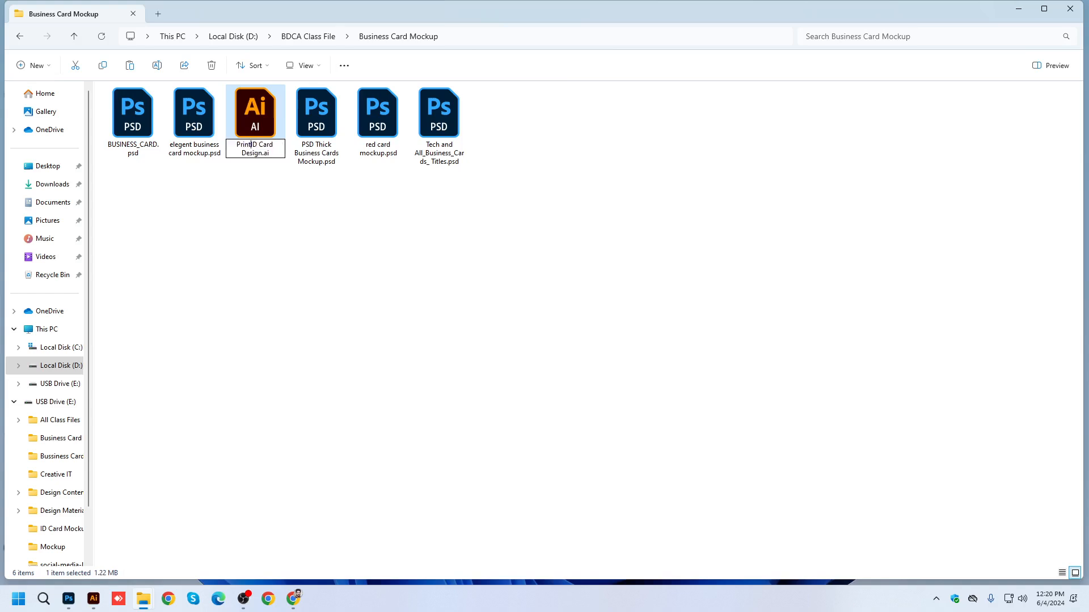
pyautogui.write('y')
pyautogui.press('Return')
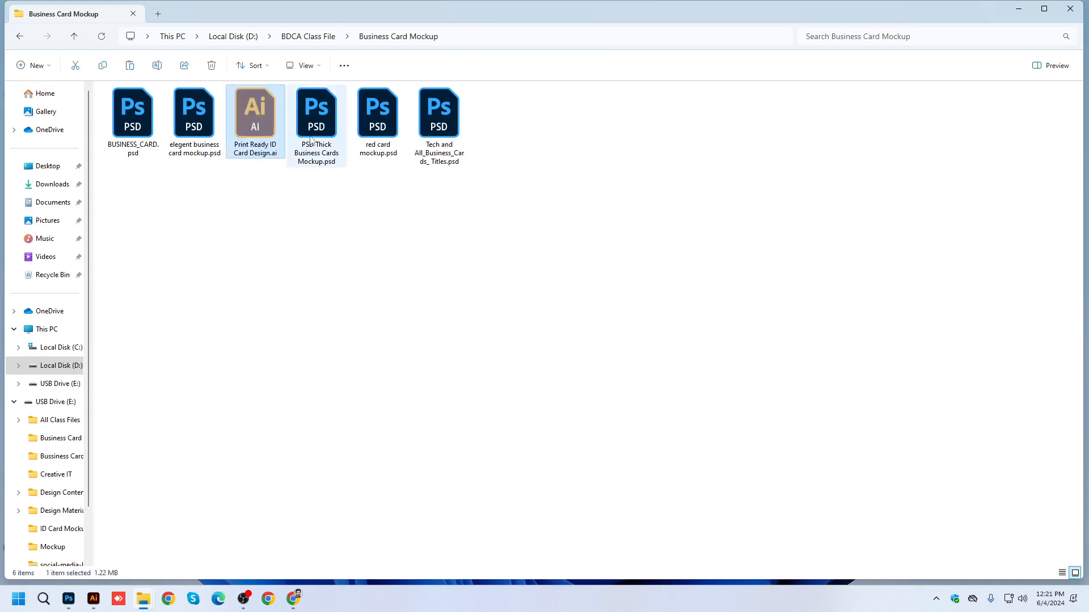
# Move Print Ready ID Card Design.ai to the desktop and arrange it and ID Card Design.ai next to the mockup images.
pyautogui.press('super+d')
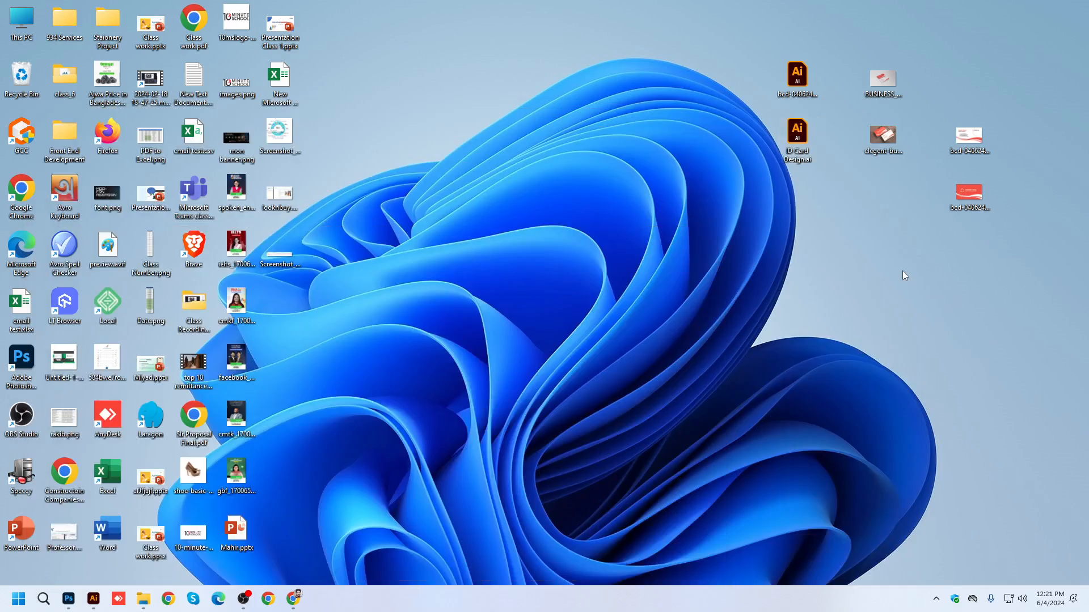
pyautogui.moveTo(299, 322); pyautogui.dragTo(383, 309)
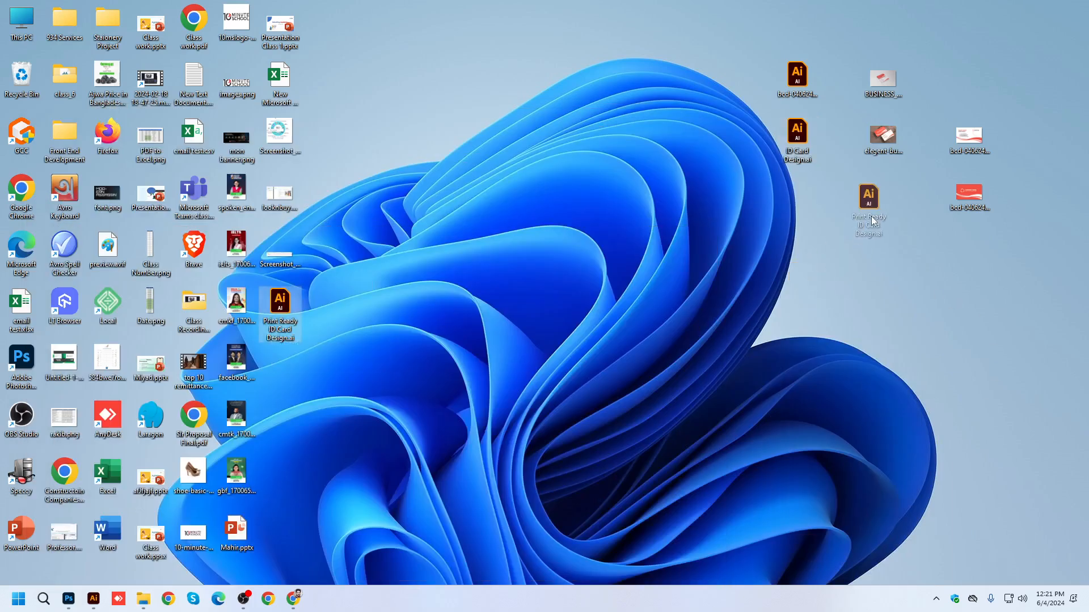
pyautogui.moveTo(871, 216); pyautogui.dragTo(872, 217)
pyautogui.moveTo(797, 135); pyautogui.dragTo(824, 136)
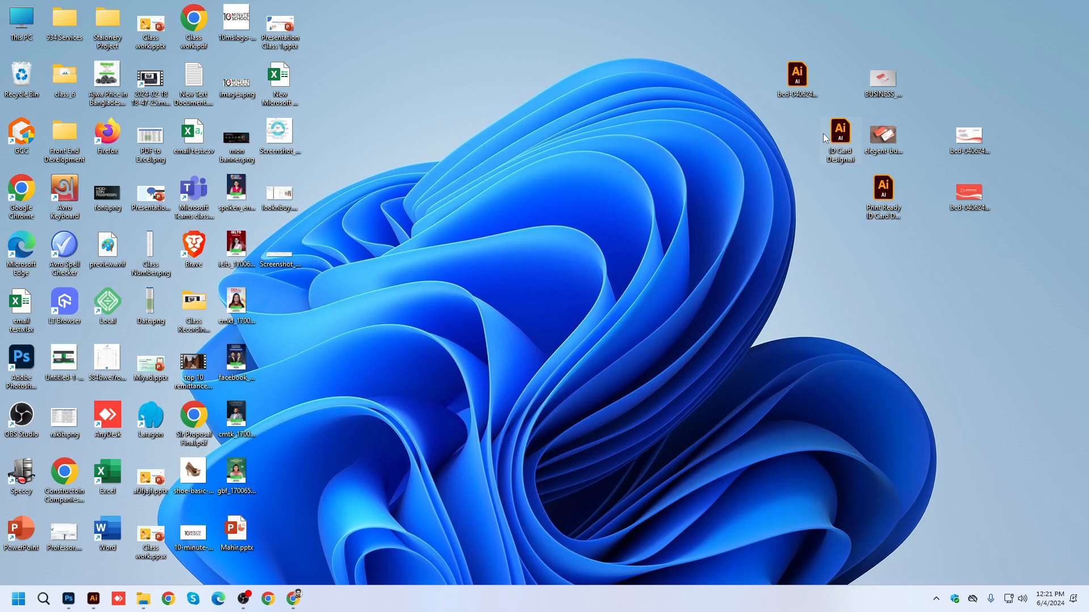
# Open Print Ready ID Card Design.ai in Illustrator and release the front card's clipping mask.
pyautogui.click(885, 197)
pyautogui.doubleClick(885, 197)
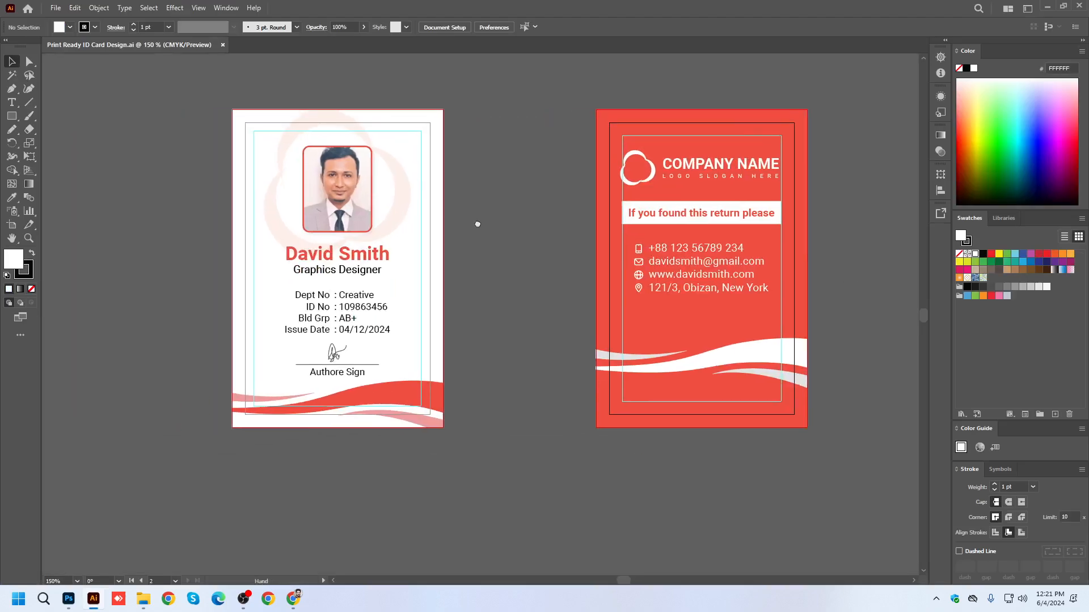
pyautogui.rightClick(362, 195)
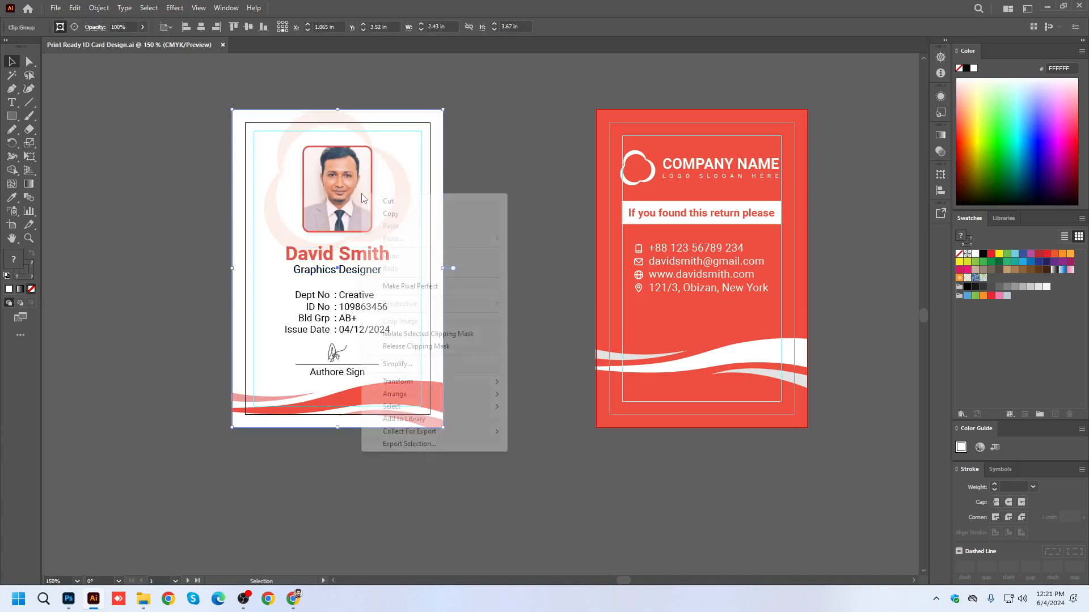
pyautogui.click(416, 346)
# Move the released mask rectangle off the front card onto the empty canvas beside it and fill it with blue.
pyautogui.click(513, 225)
pyautogui.moveTo(444, 224); pyautogui.dragTo(150, 225)
pyautogui.click(1030, 135)
# Expand the appearance of the front card's name, designation, employee details and Authore Sign text.
pyautogui.click(339, 273)
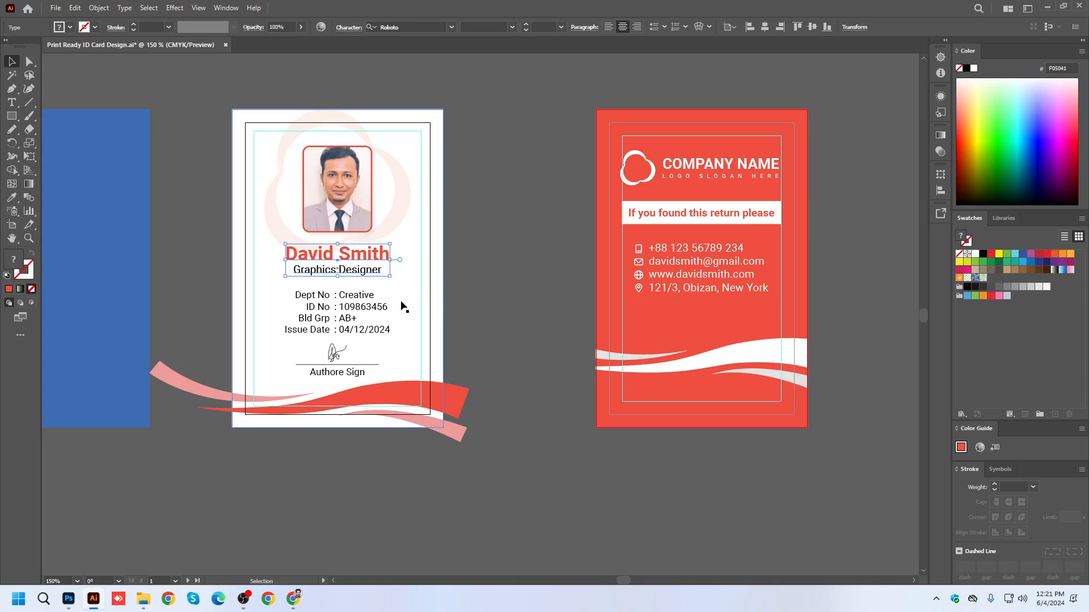
pyautogui.click(378, 310)
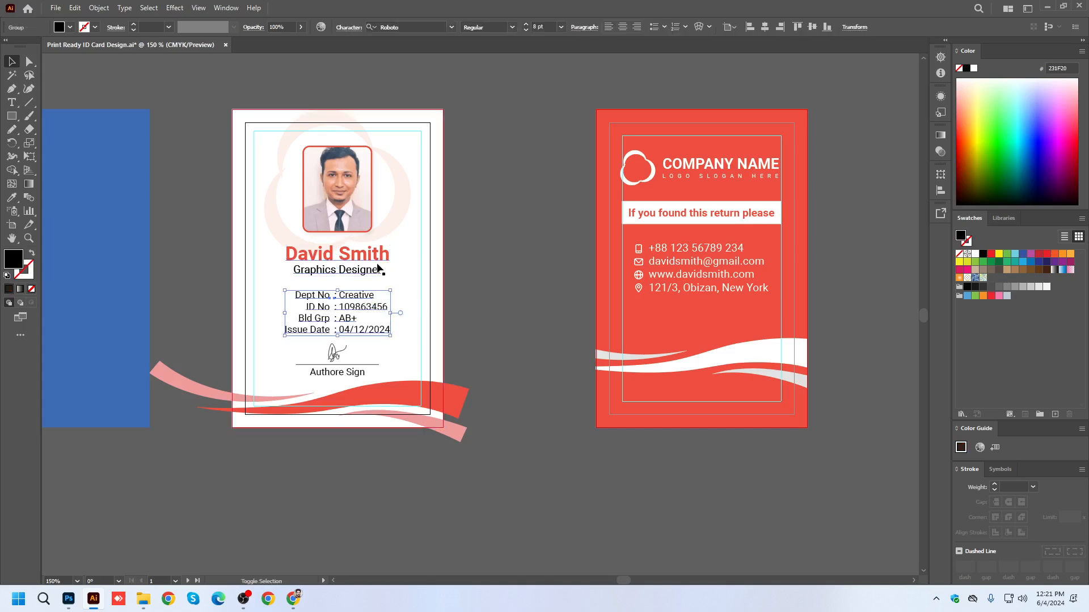
pyautogui.keyDown('shift'); pyautogui.click(337, 256); pyautogui.keyUp('shift')
pyautogui.keyDown('shift'); pyautogui.click(336, 374); pyautogui.keyUp('shift')
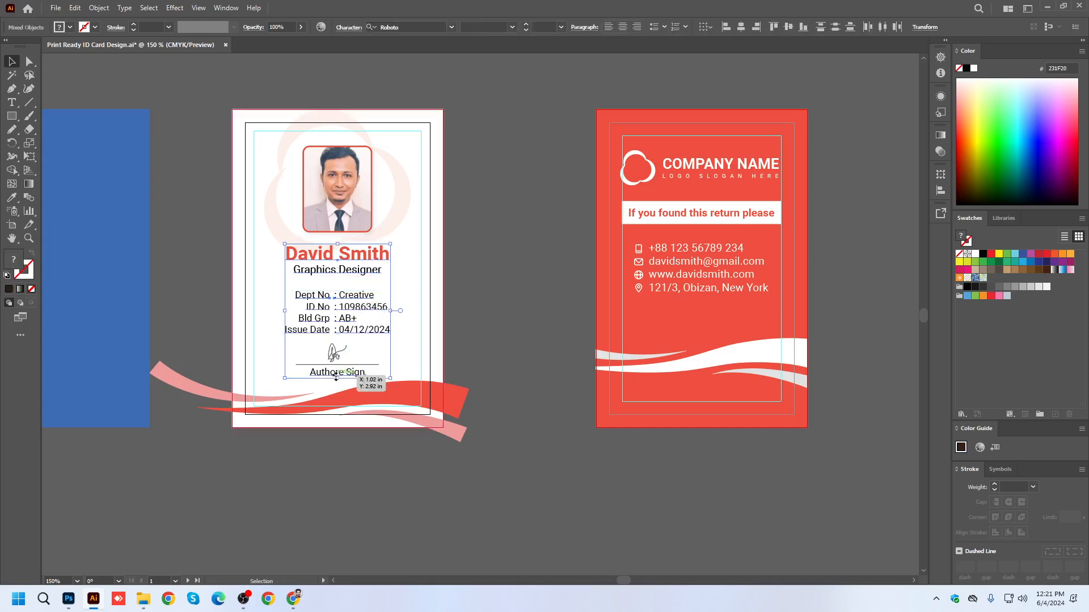
pyautogui.rightClick(337, 376)
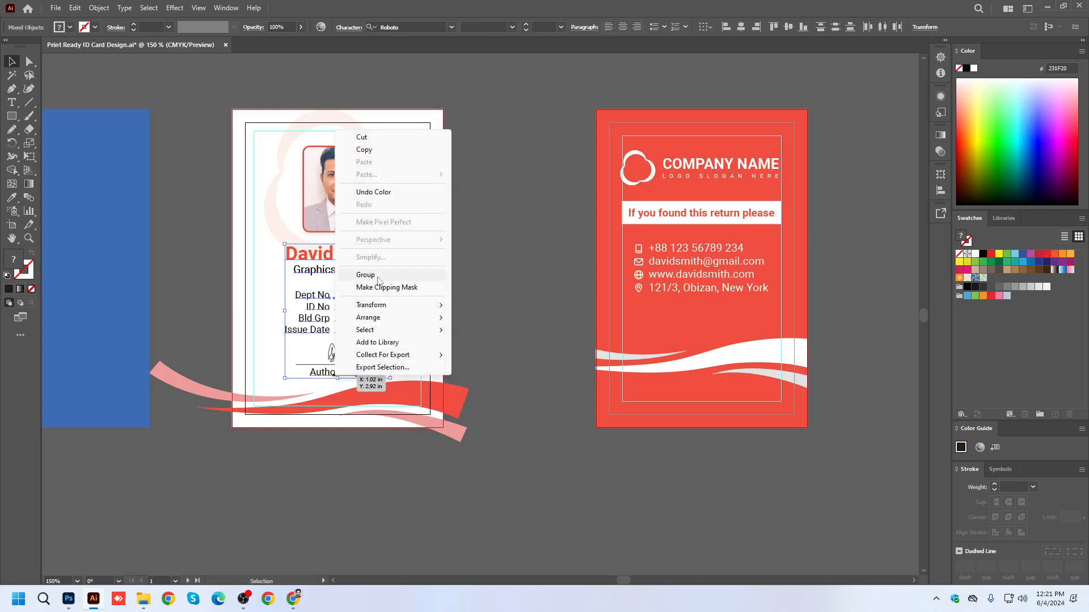
pyautogui.click(105, 13)
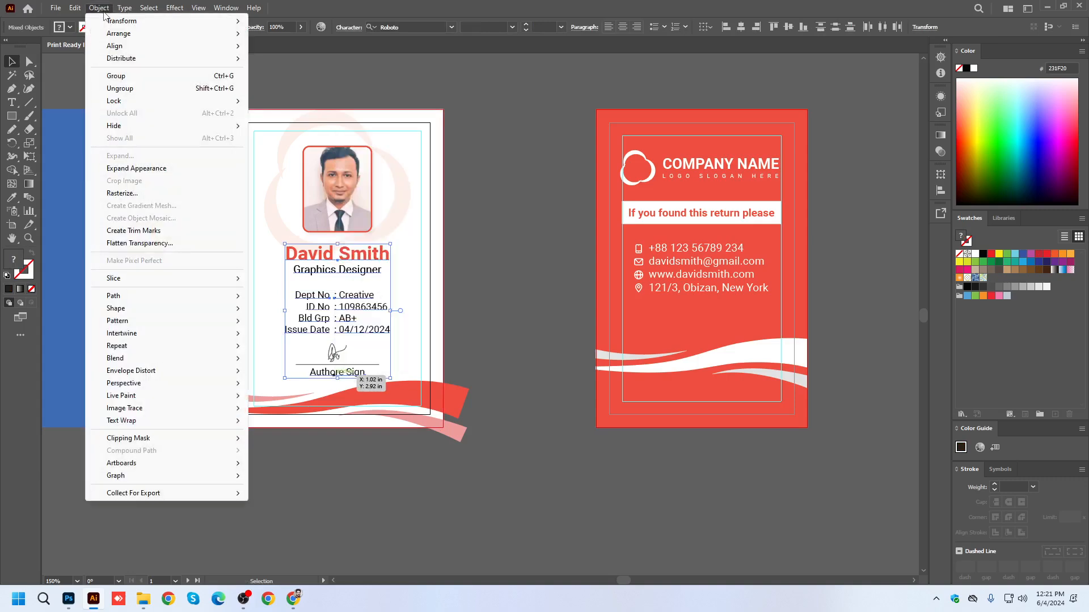
pyautogui.click(134, 170)
# Expand the front card's name, designation, employee details and Authore Sign text into outlined shapes.
pyautogui.click(343, 271)
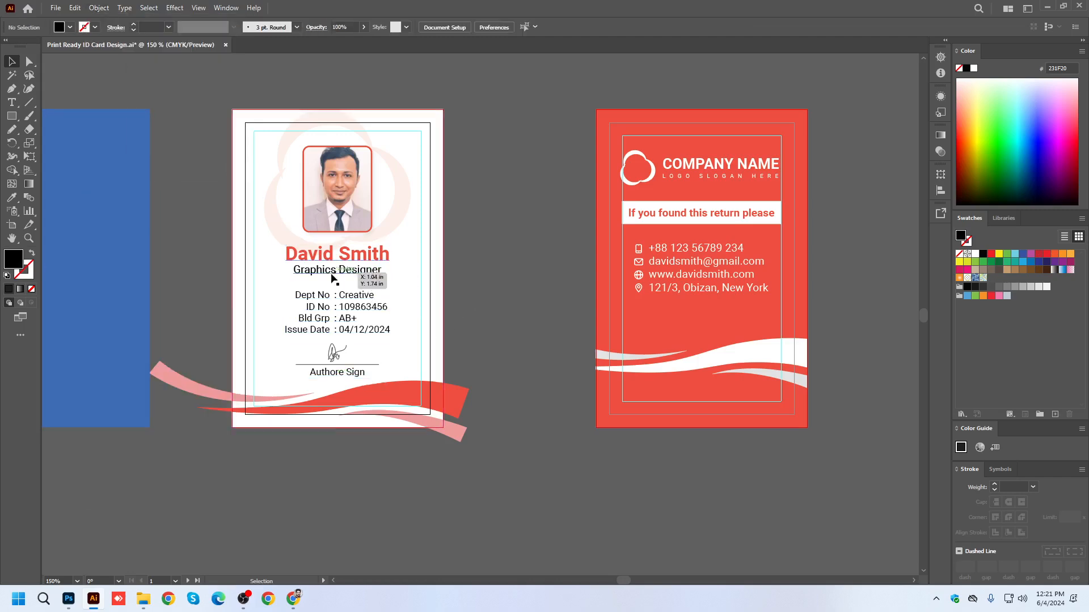
pyautogui.scroll(2, 343, 278)
pyautogui.keyDown('shift'); pyautogui.click(365, 318); pyautogui.keyUp('shift')
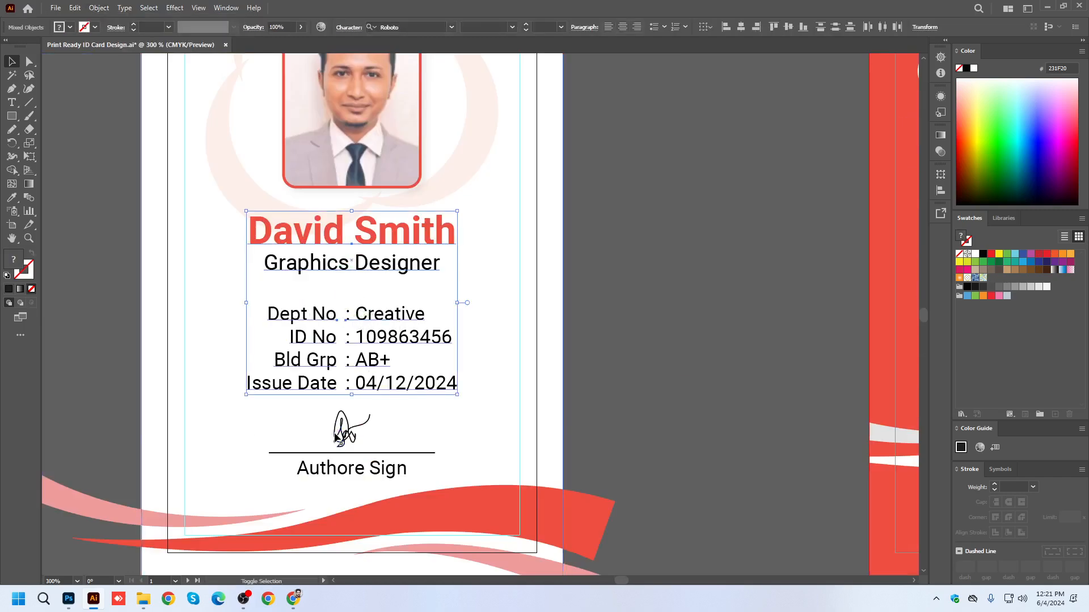
pyautogui.keyDown('shift'); pyautogui.click(377, 467); pyautogui.keyUp('shift')
pyautogui.click(98, 7)
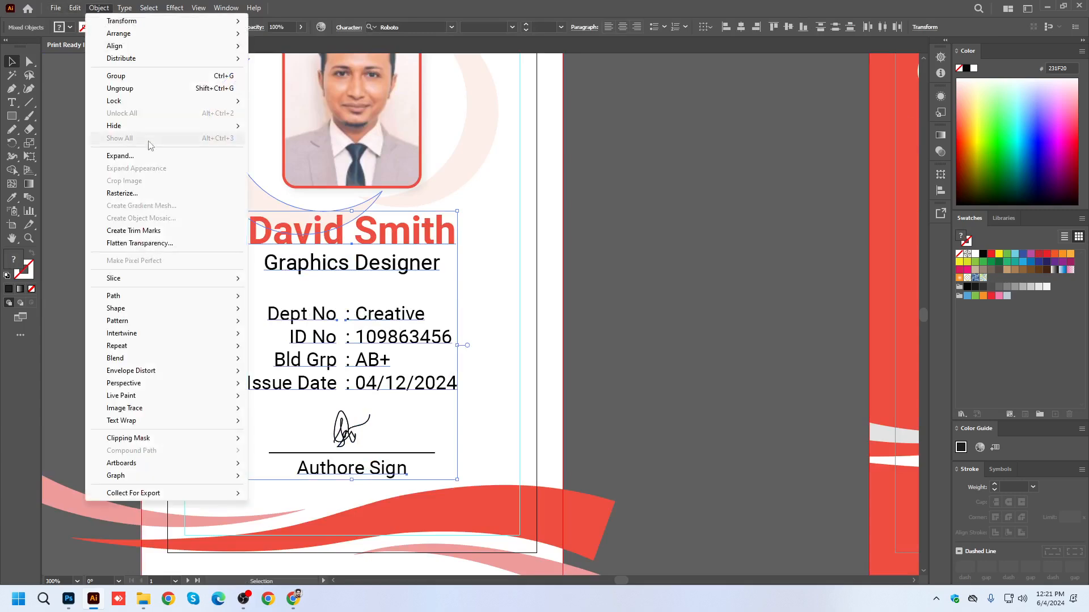
pyautogui.click(132, 156)
pyautogui.click(516, 363)
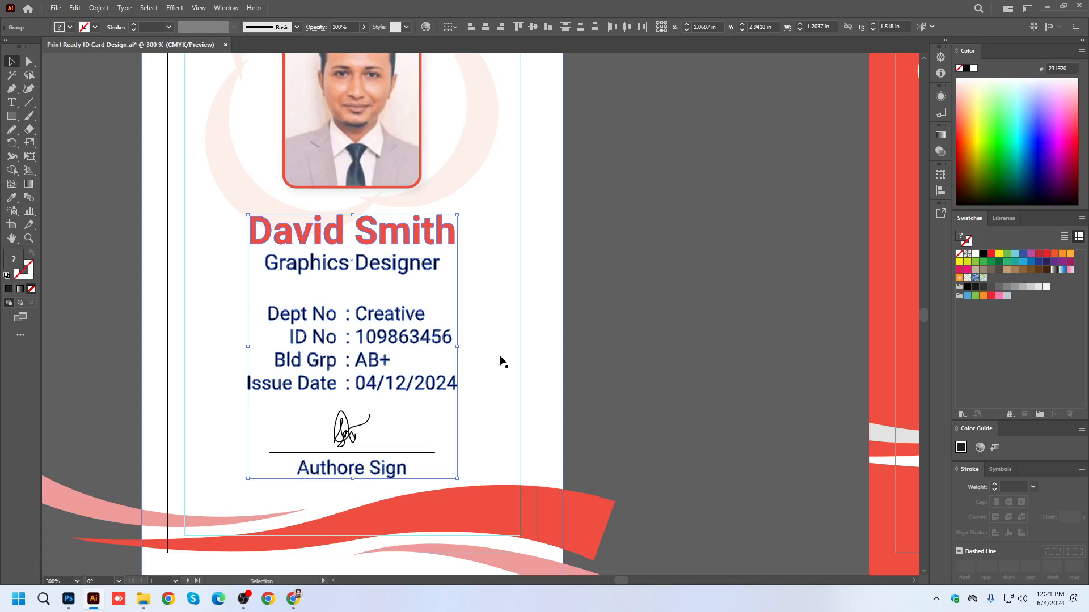
pyautogui.click(665, 303)
# Try enlarging the signature above the Authore Sign line, and undo the scaling.
pyautogui.keyDown('alt'); pyautogui.scroll(3, 316, 444); pyautogui.keyUp('alt')
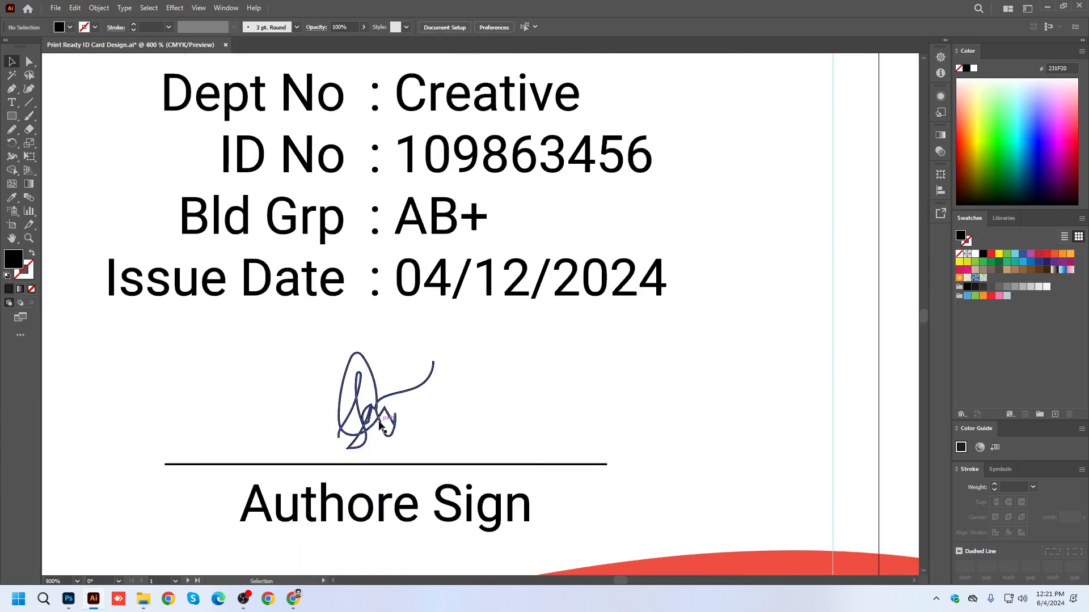
pyautogui.click(378, 412)
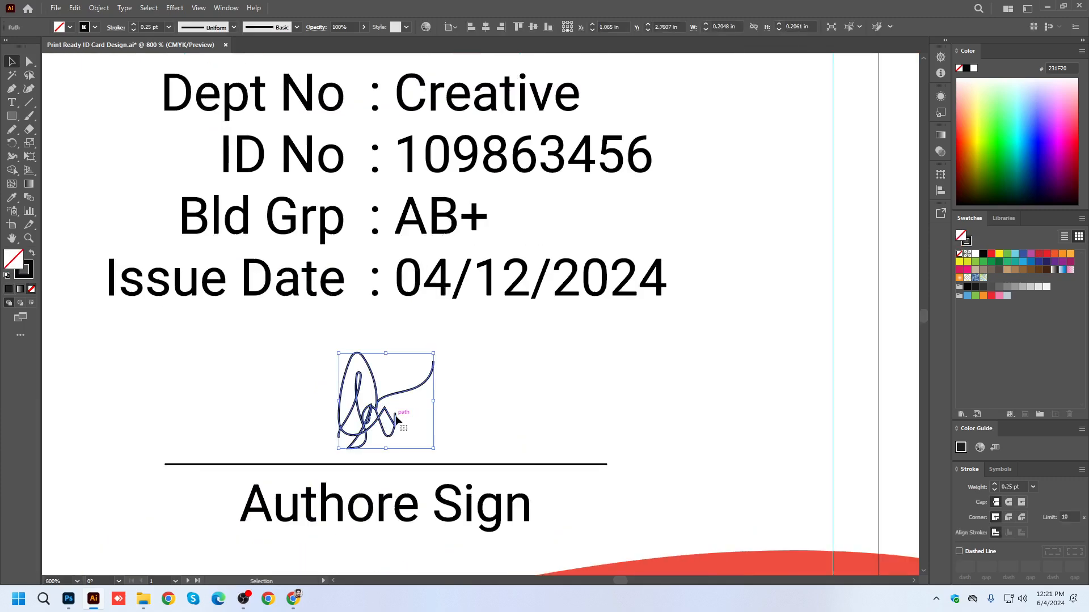
pyautogui.keyDown('alt'); pyautogui.scroll(-1, 397, 419); pyautogui.keyUp('alt')
pyautogui.moveTo(408, 369); pyautogui.dragTo(638, 238)
pyautogui.hotkey('ctrl', 'z')
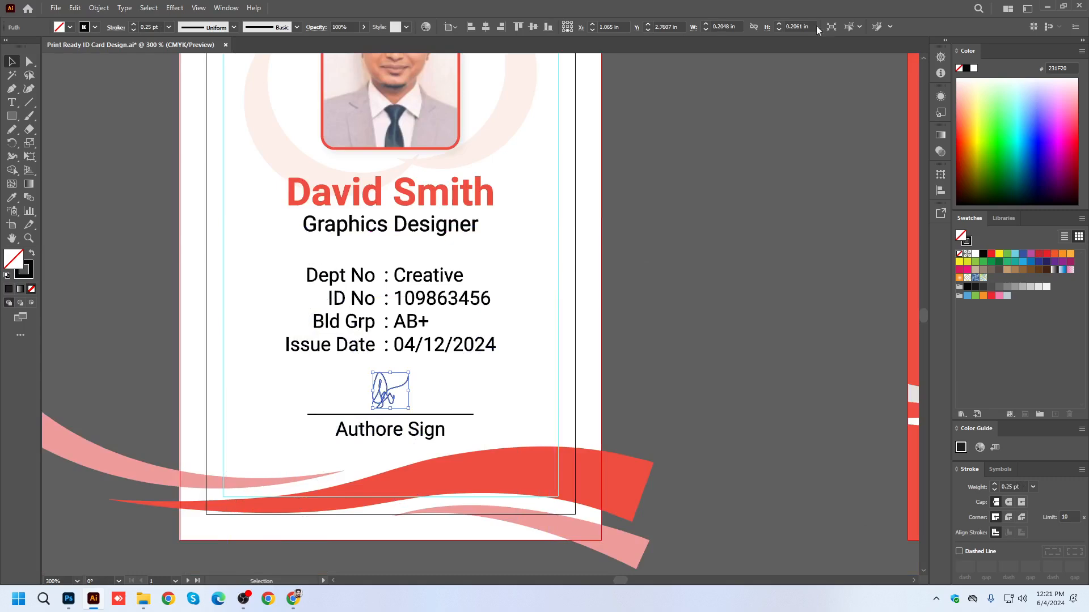
# Turn off Scale Strokes & Effects and test it by enlarging the signature, undoing the enlargement.
pyautogui.click(226, 8)
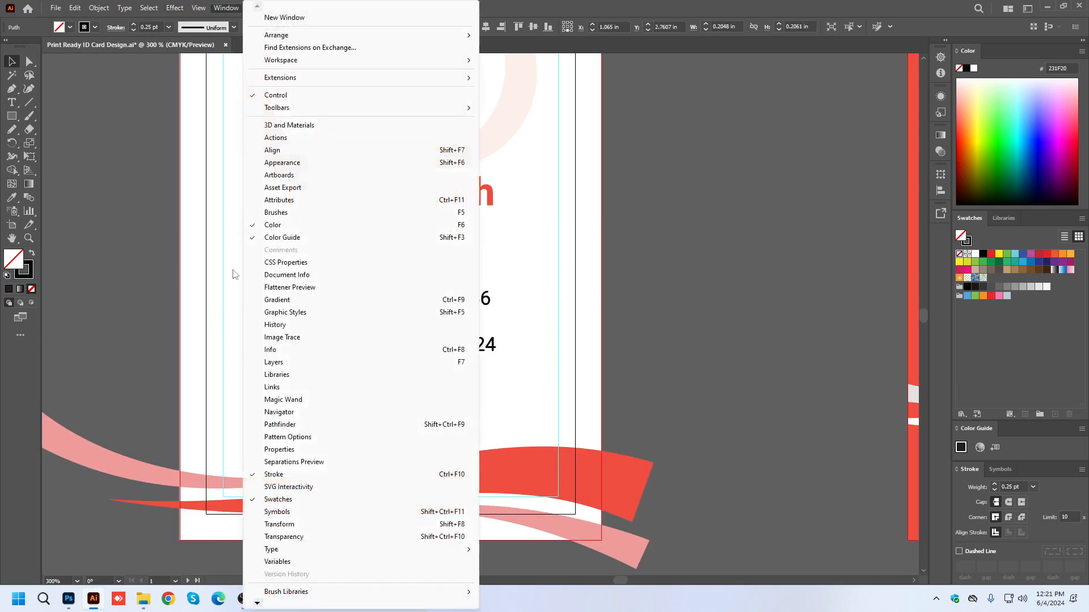
pyautogui.click(278, 524)
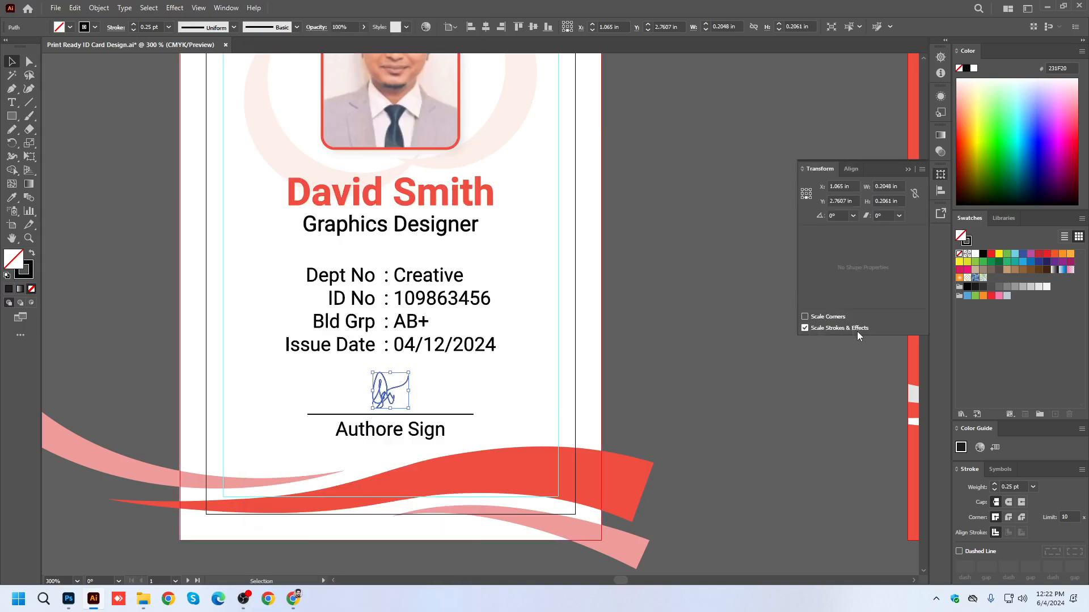
pyautogui.click(806, 328)
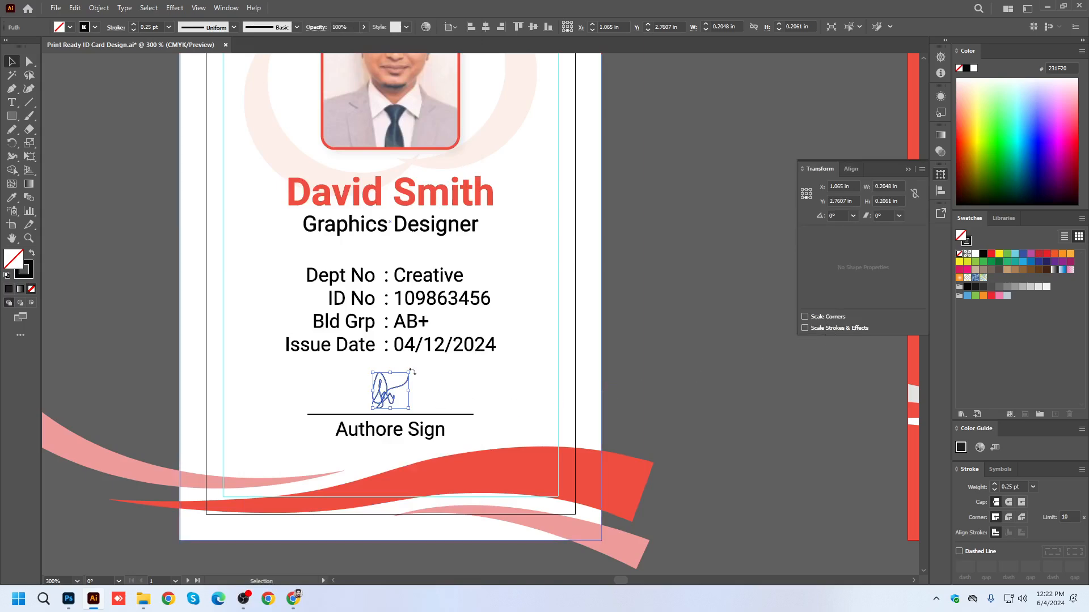
pyautogui.moveTo(409, 372); pyautogui.dragTo(695, 229)
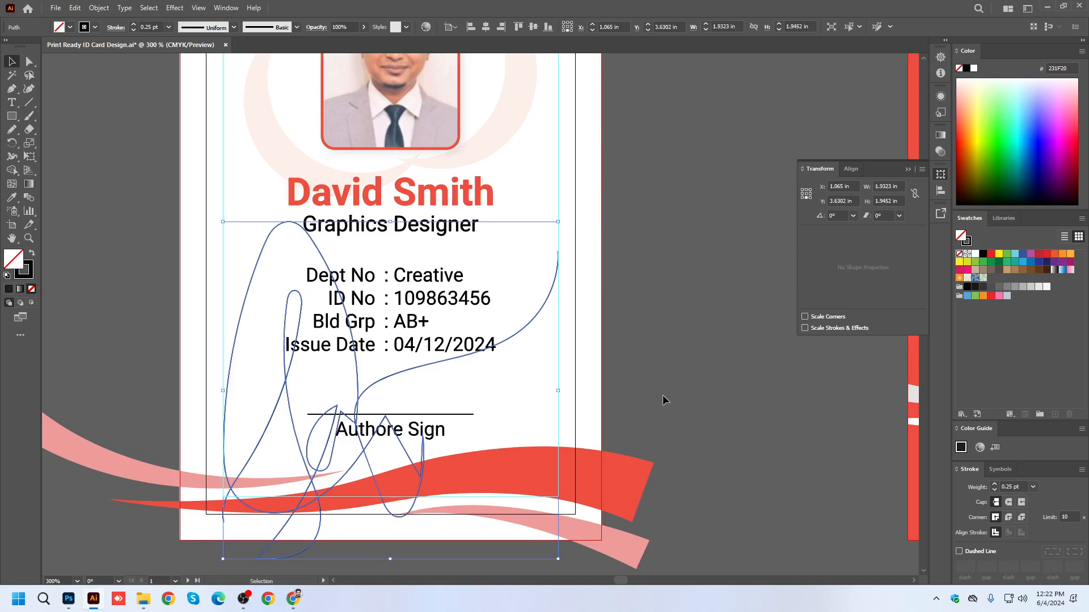
pyautogui.hotkey('ctrl', 'z')
pyautogui.click(908, 170)
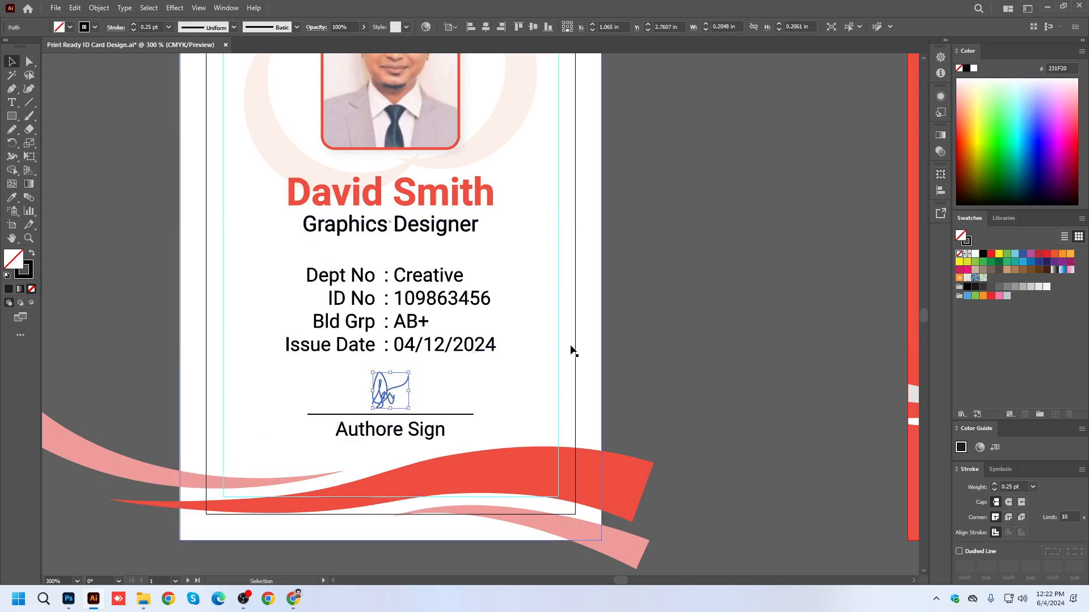
# Expand the signature path and the line beneath it into filled shapes, including fill and stroke.
pyautogui.click(99, 8)
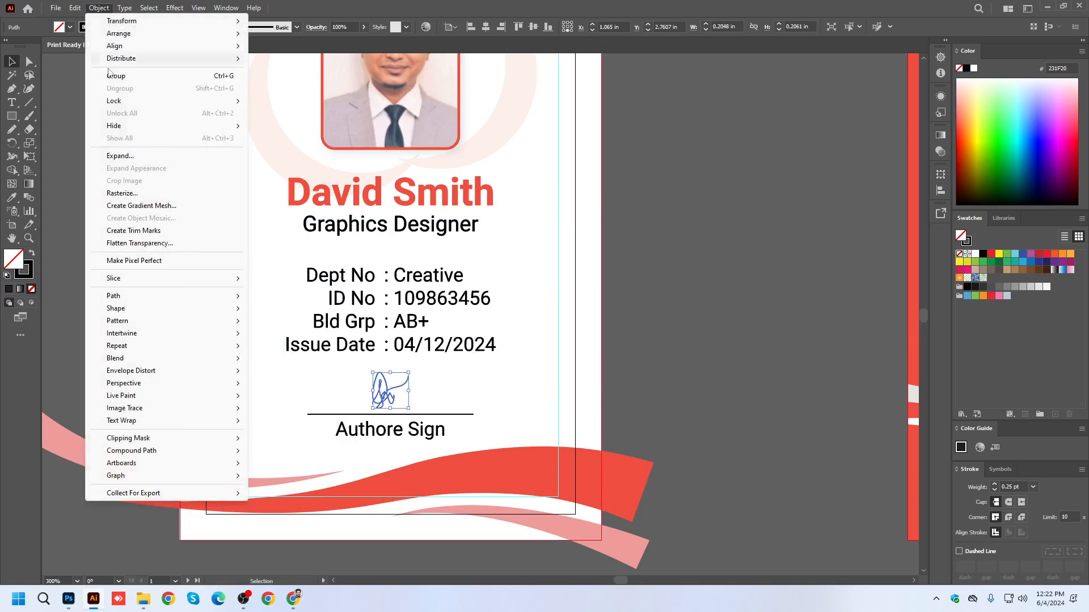
pyautogui.click(121, 156)
pyautogui.click(508, 366)
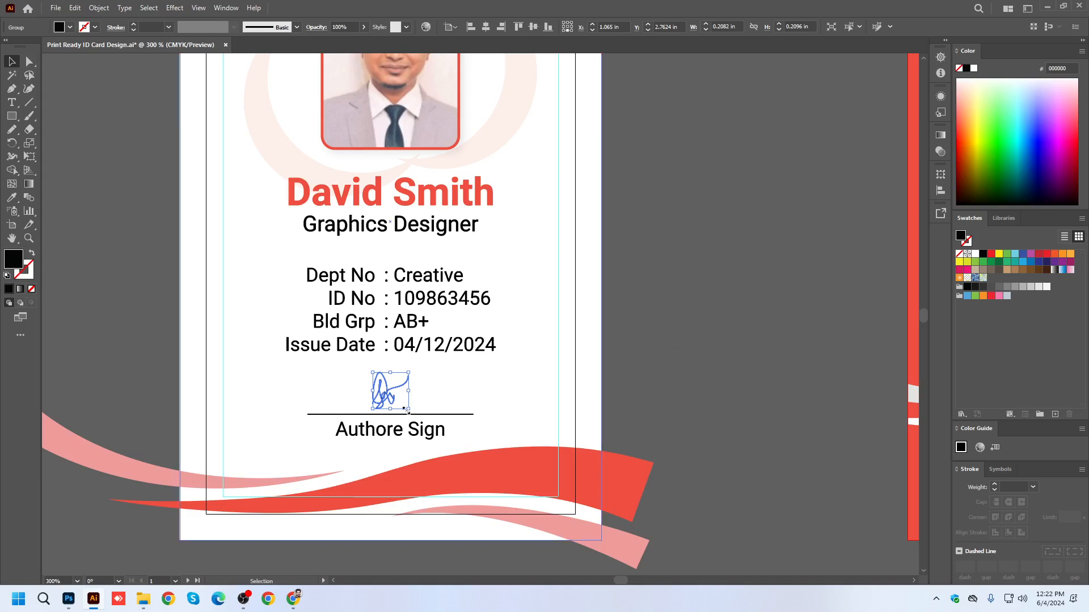
pyautogui.click(423, 415)
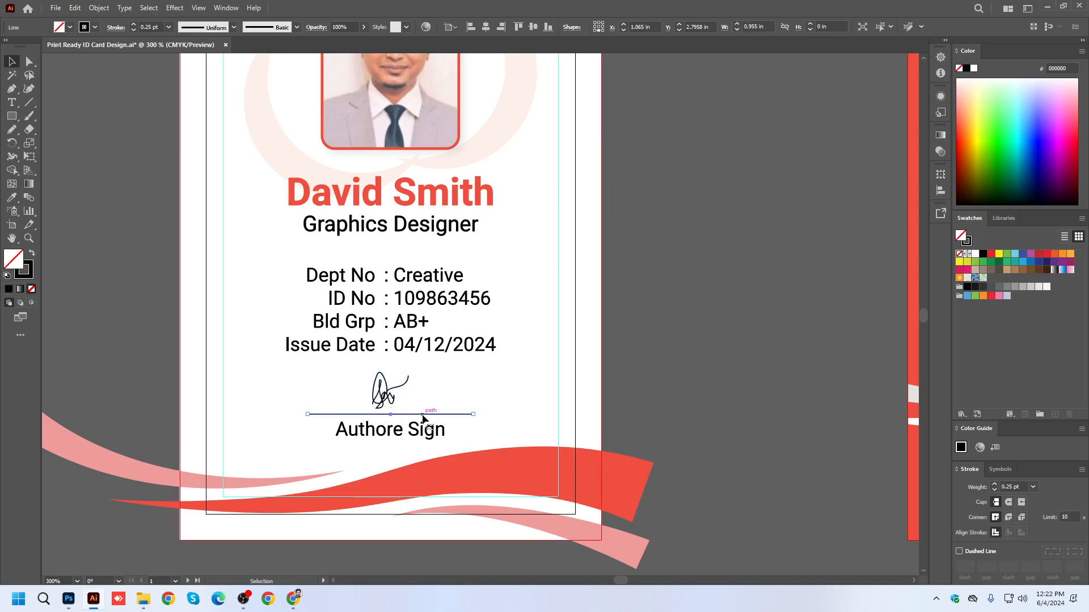
pyautogui.click(99, 8)
pyautogui.click(121, 156)
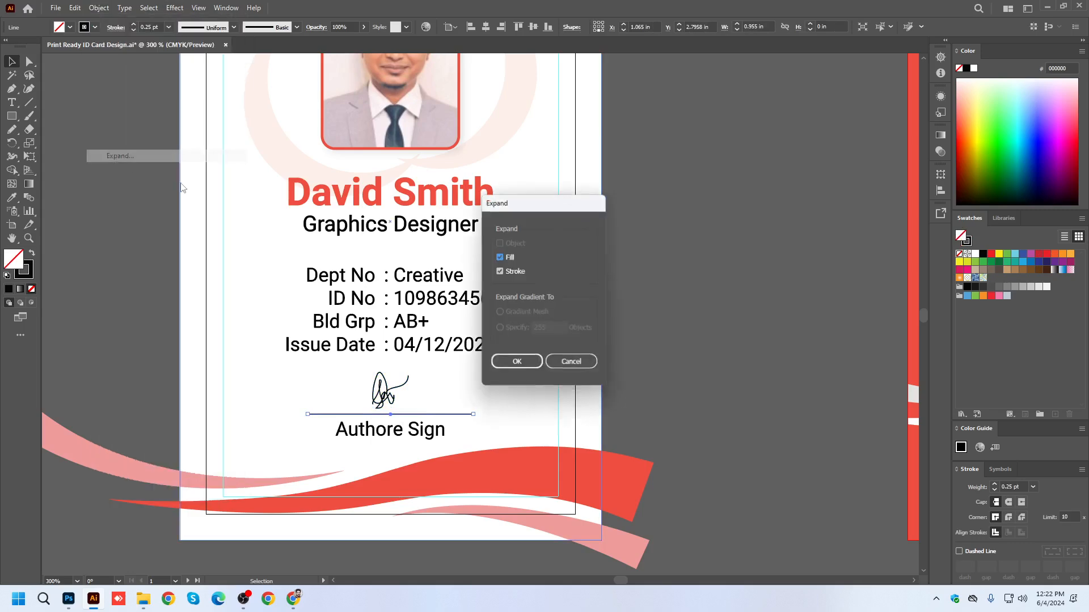
pyautogui.click(521, 368)
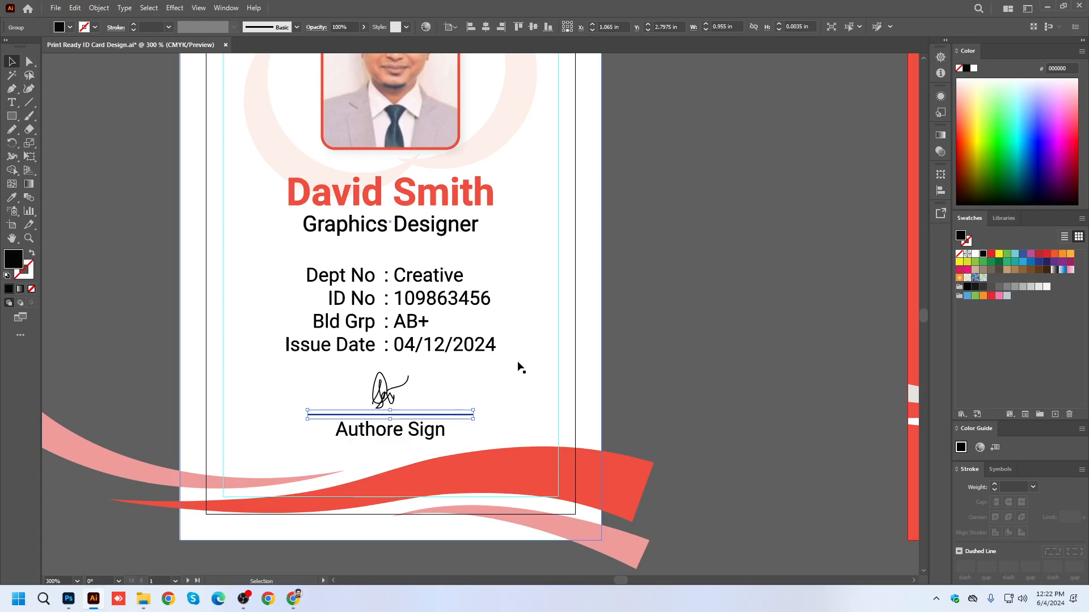
# Expand the appearance of the clipped portrait photo on the front card.
pyautogui.scroll(3, 707, 296)
pyautogui.click(401, 184)
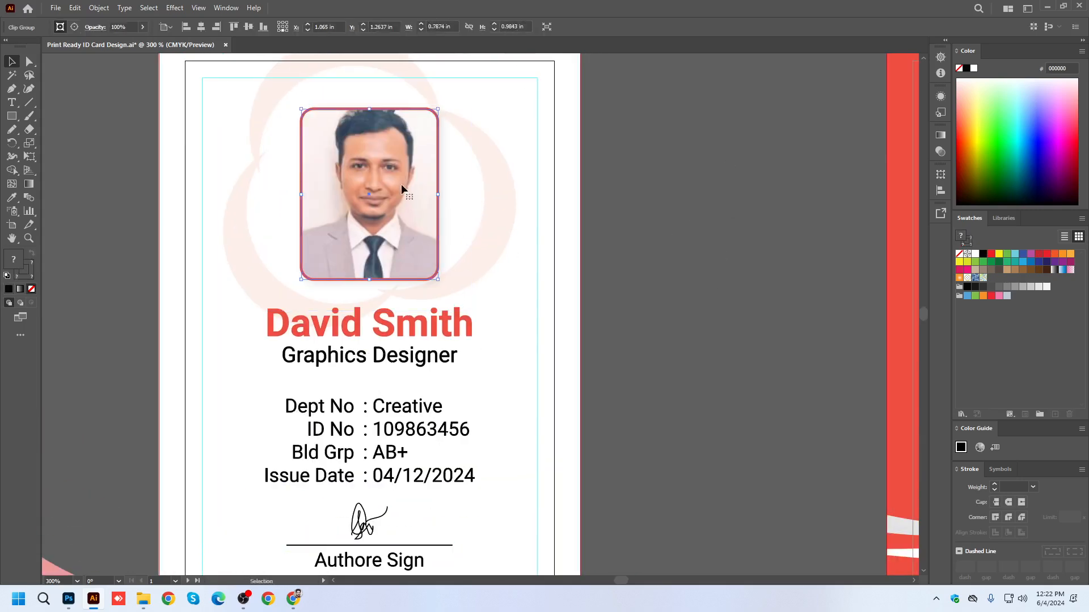
pyautogui.click(99, 8)
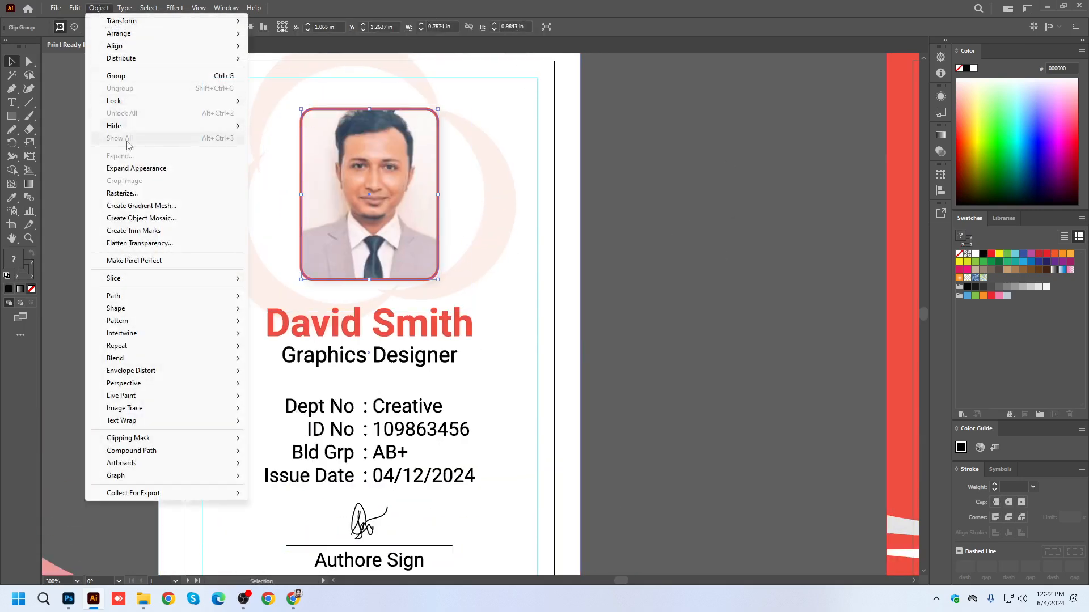
pyautogui.click(131, 169)
pyautogui.click(549, 136)
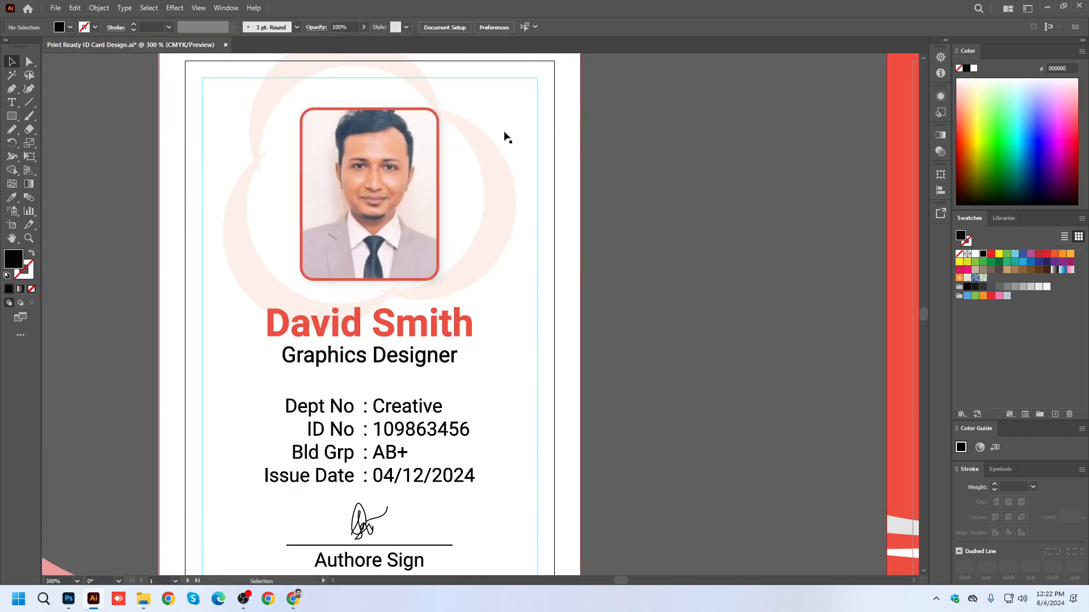
# Isolate the rounded clipping path inside the portrait photo group and remove its red stroke.
pyautogui.scroll(3, 550, 136)
pyautogui.click(424, 135)
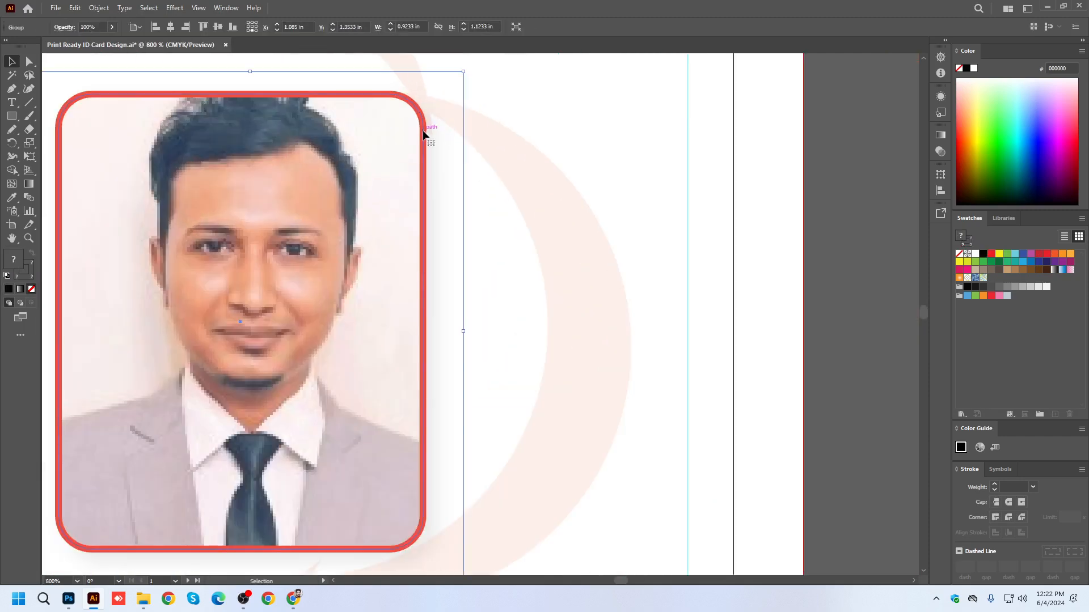
pyautogui.scroll(-2, 425, 135)
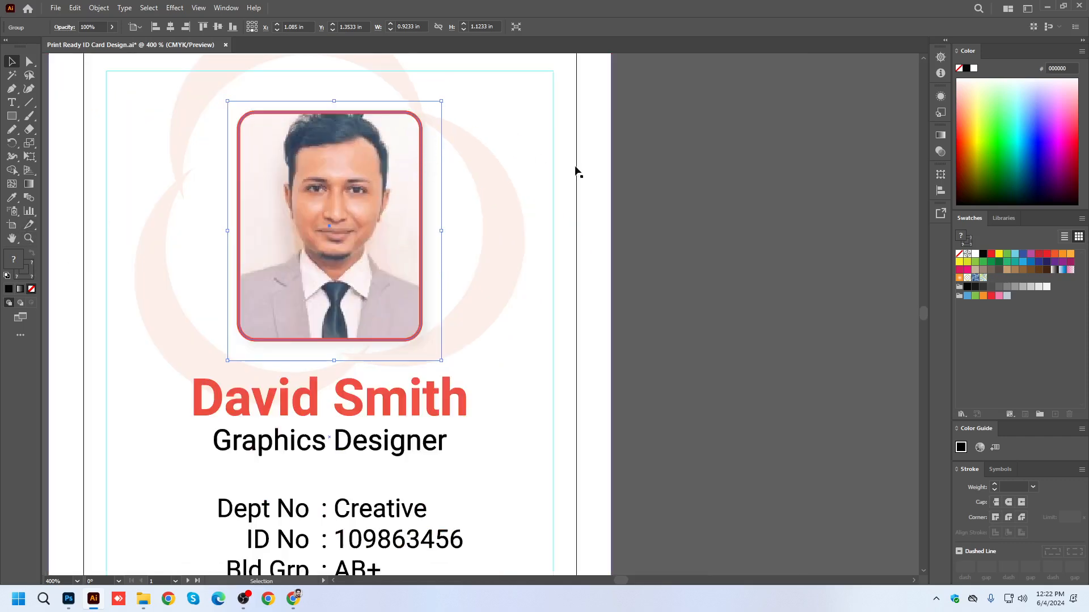
pyautogui.doubleClick(418, 174)
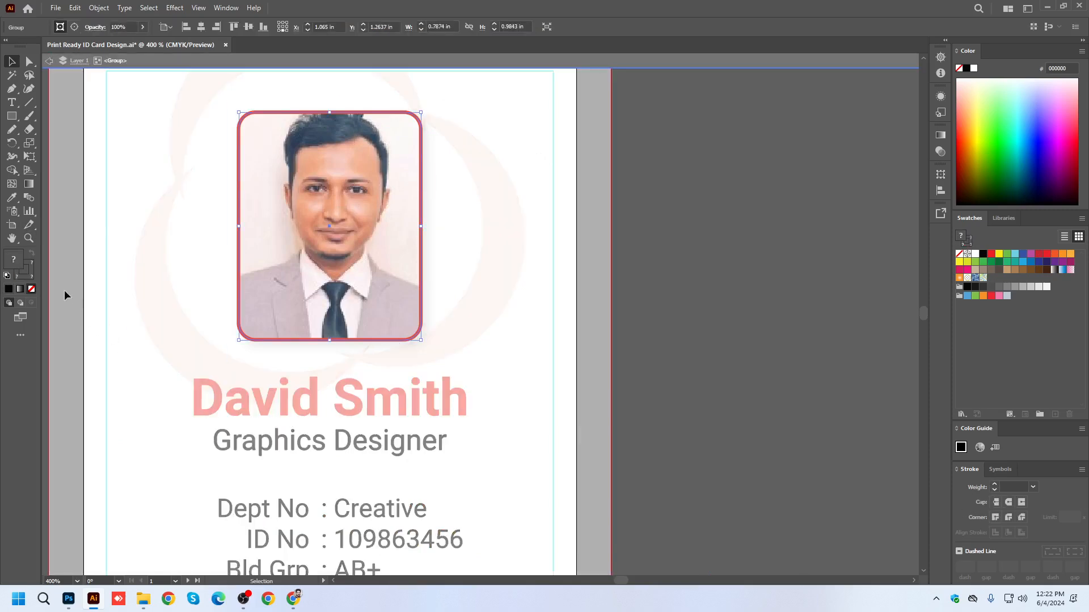
pyautogui.doubleClick(423, 209)
pyautogui.click(411, 212)
pyautogui.doubleClick(420, 208)
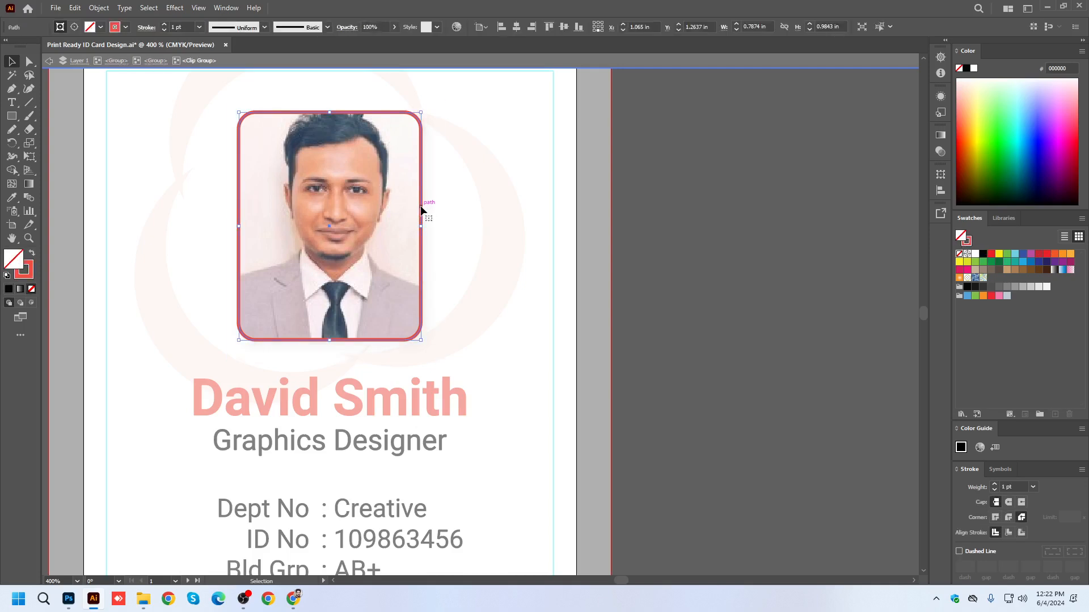
pyautogui.click(29, 271)
pyautogui.click(31, 289)
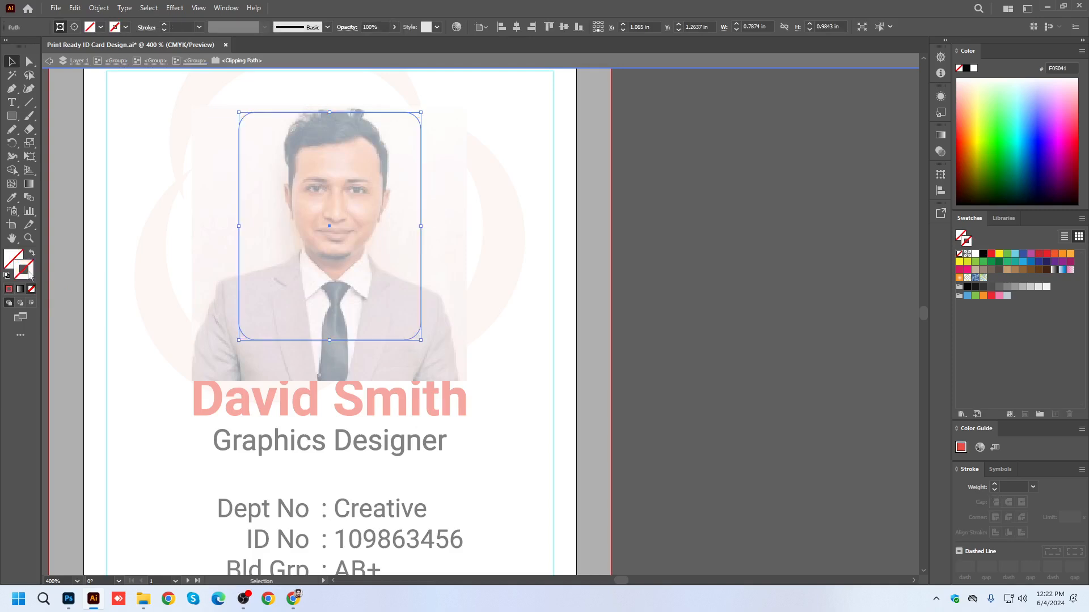
pyautogui.click(298, 62)
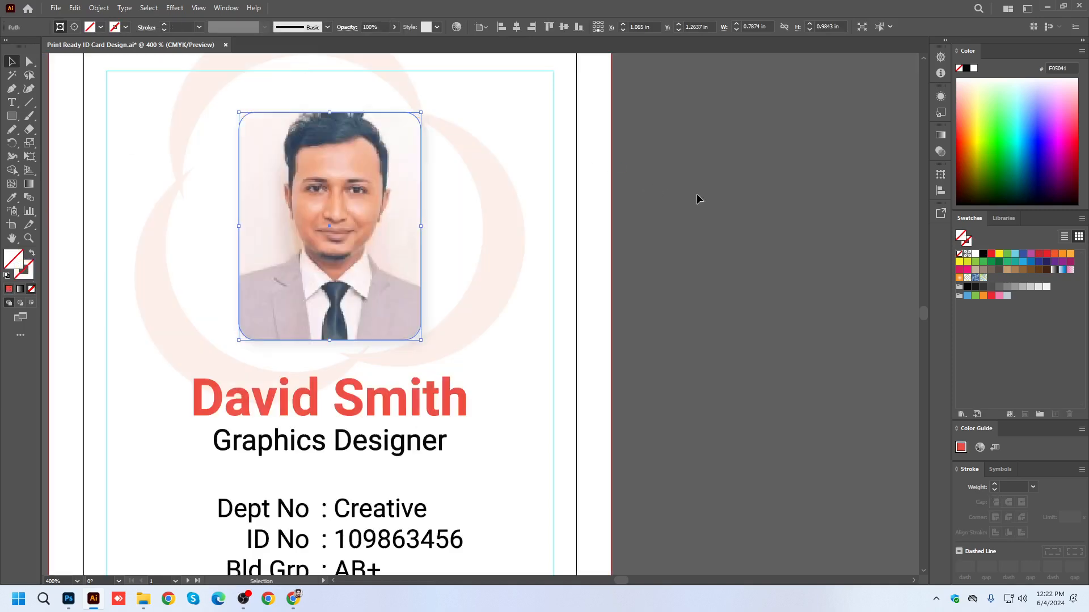
pyautogui.click(697, 196)
# Duplicate the portrait photo group onto the empty canvas between the two cards.
pyautogui.click(392, 156)
pyautogui.hotkey('ctrl', '-')
pyautogui.hotkey('ctrl', '-')
pyautogui.moveTo(392, 213); pyautogui.dragTo(606, 213)
# Ungroup the duplicated portrait twice to separate its clip group from the drop shadow.
pyautogui.rightClick(606, 208)
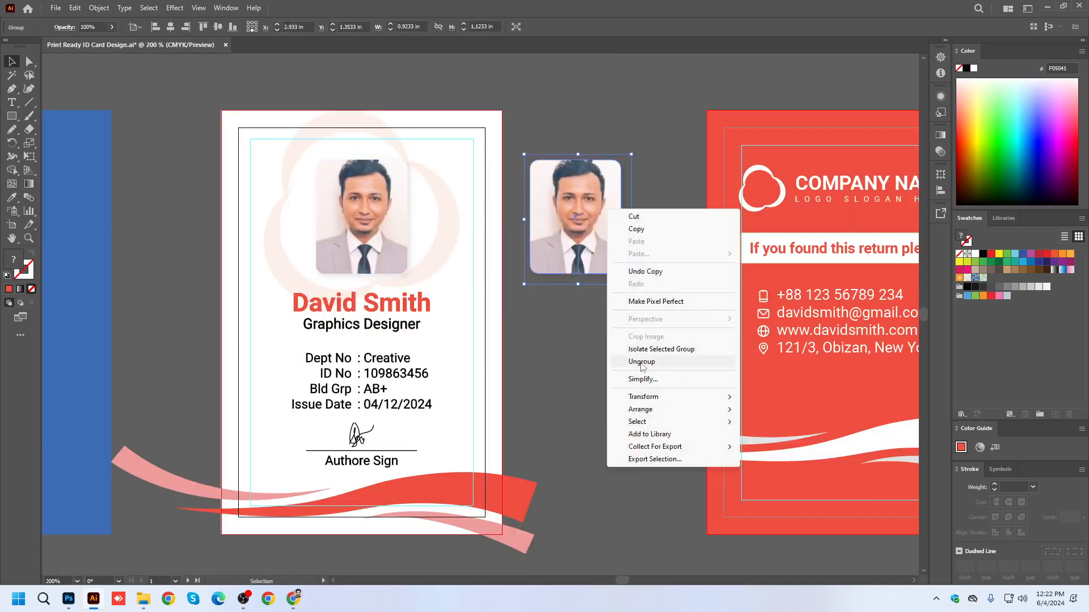
pyautogui.click(618, 361)
pyautogui.click(601, 196)
pyautogui.rightClick(600, 192)
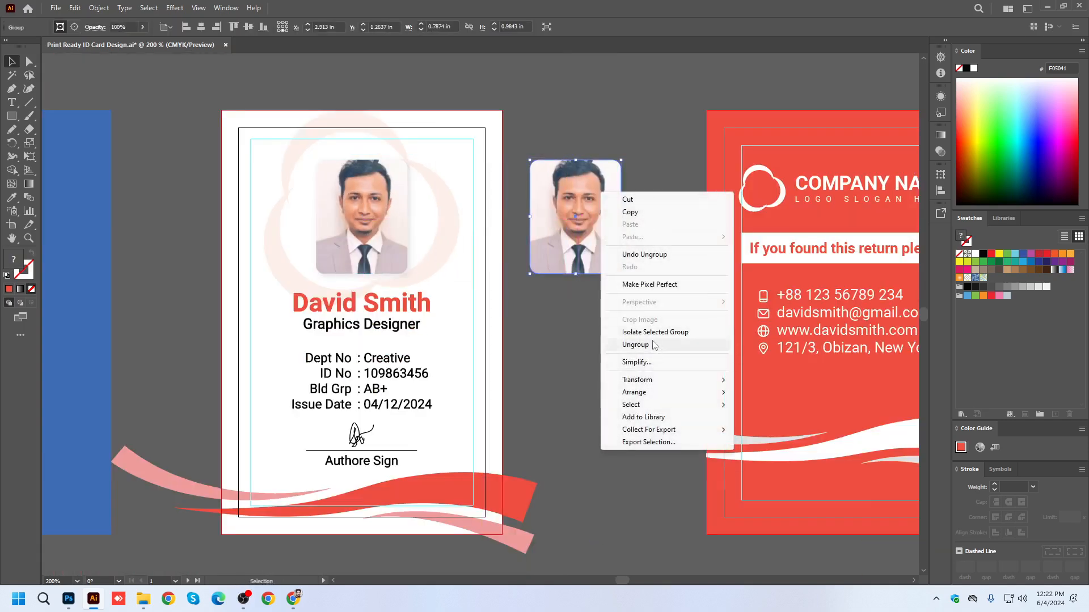
pyautogui.click(638, 343)
# Release the duplicated portrait's clipping mask and delete the photo image.
pyautogui.rightClick(593, 222)
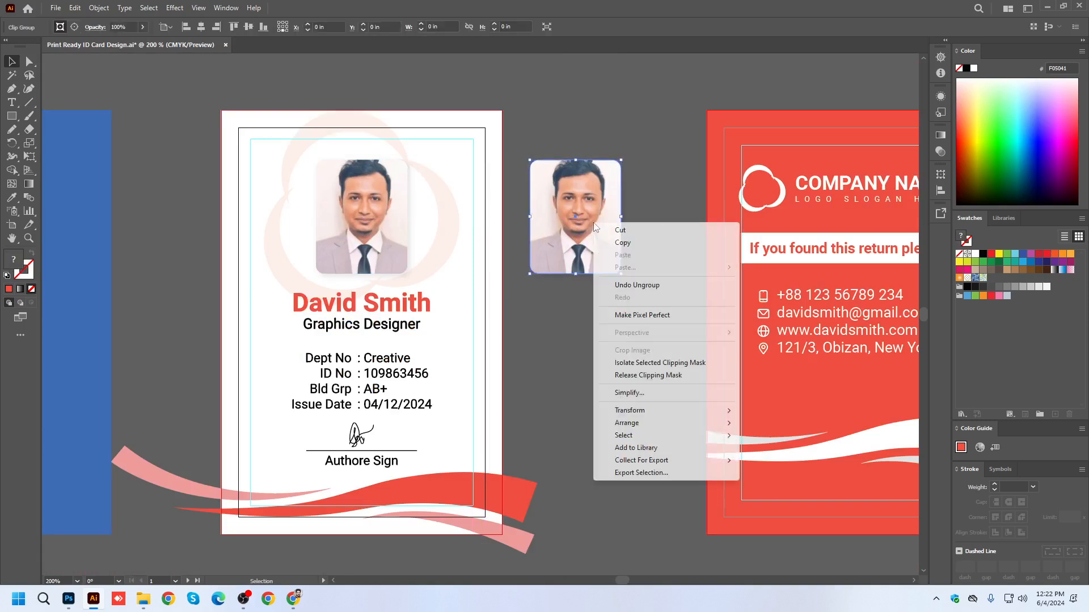
pyautogui.click(627, 375)
pyautogui.click(635, 234)
pyautogui.press('Delete')
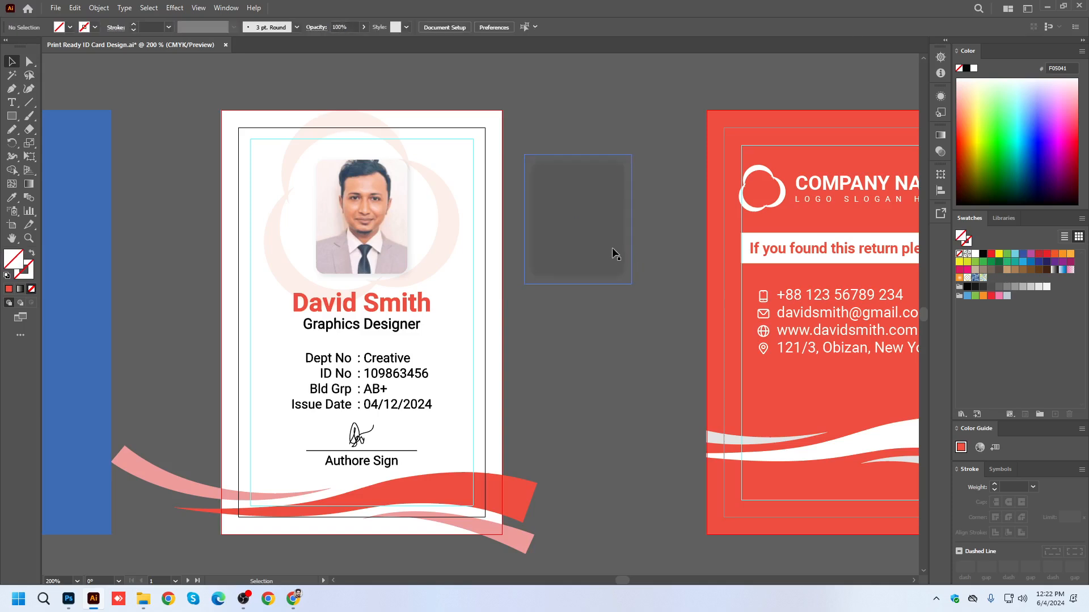
# Delete the duplicated drop shadow and fill the duplicate's rounded clipping path with the card's red.
pyautogui.press('Delete')
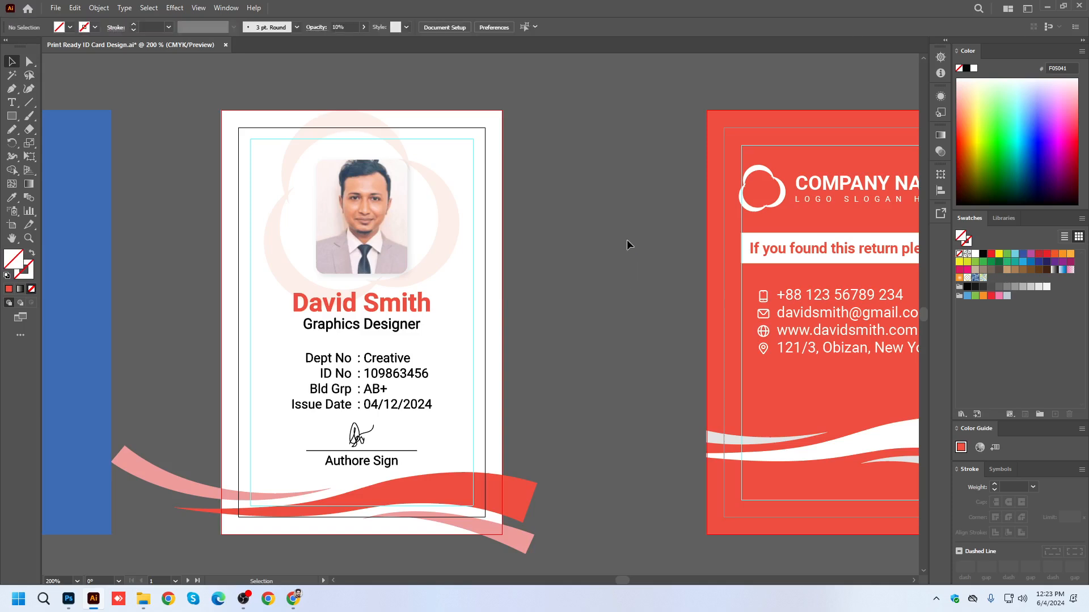
pyautogui.hotkey('ctrl', 'z')
pyautogui.press('Delete')
pyautogui.hotkey('ctrl', 'z')
pyautogui.click(12, 197)
pyautogui.click(9, 289)
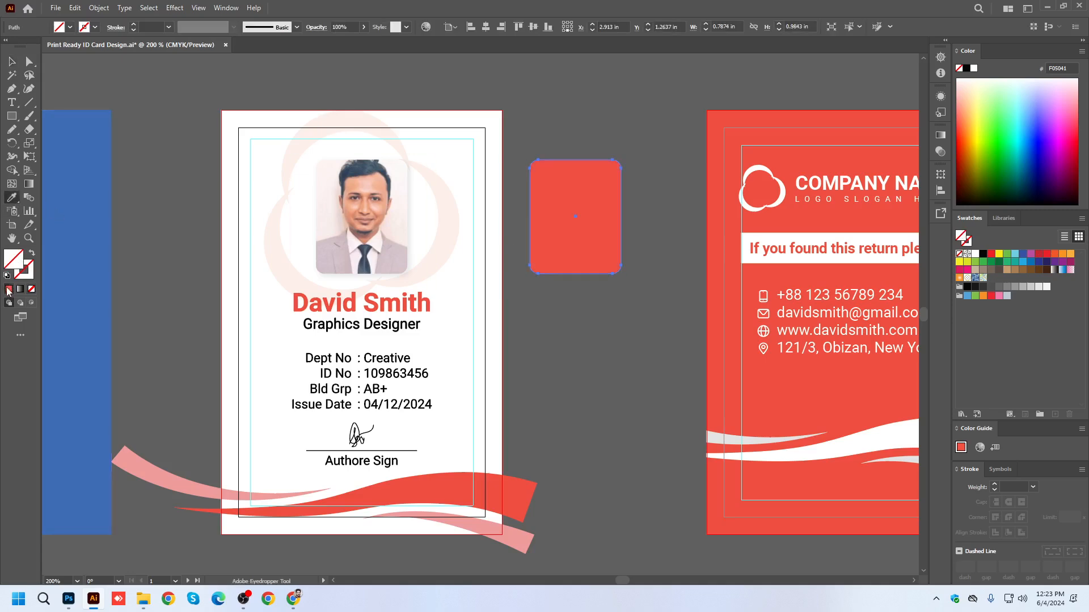
pyautogui.click(12, 61)
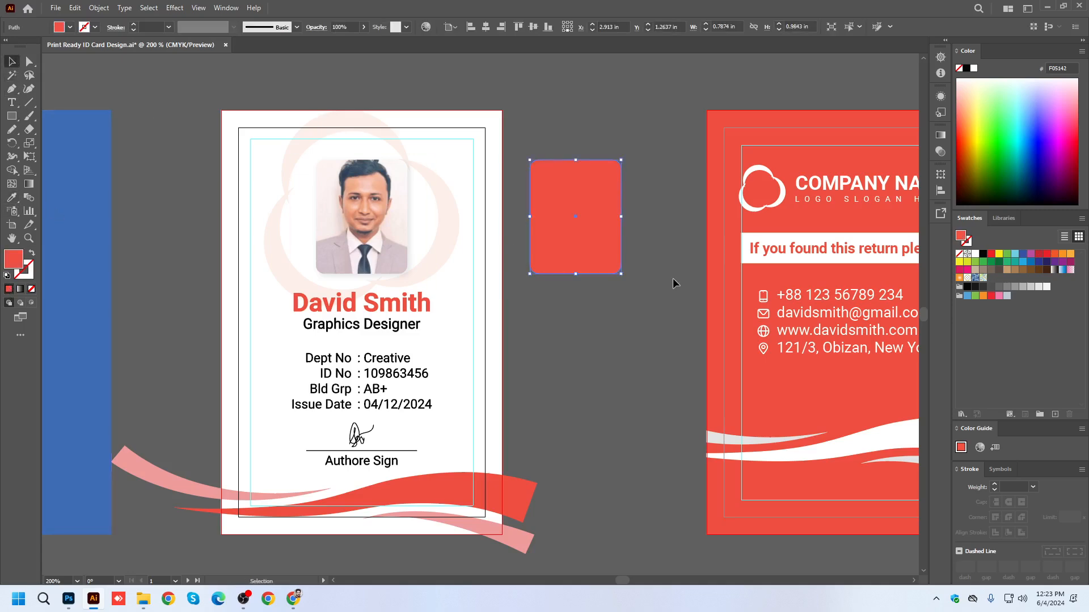
# Offset the red rounded path outward by 0.025 in using Offset Path with Miter joins.
pyautogui.click(101, 8)
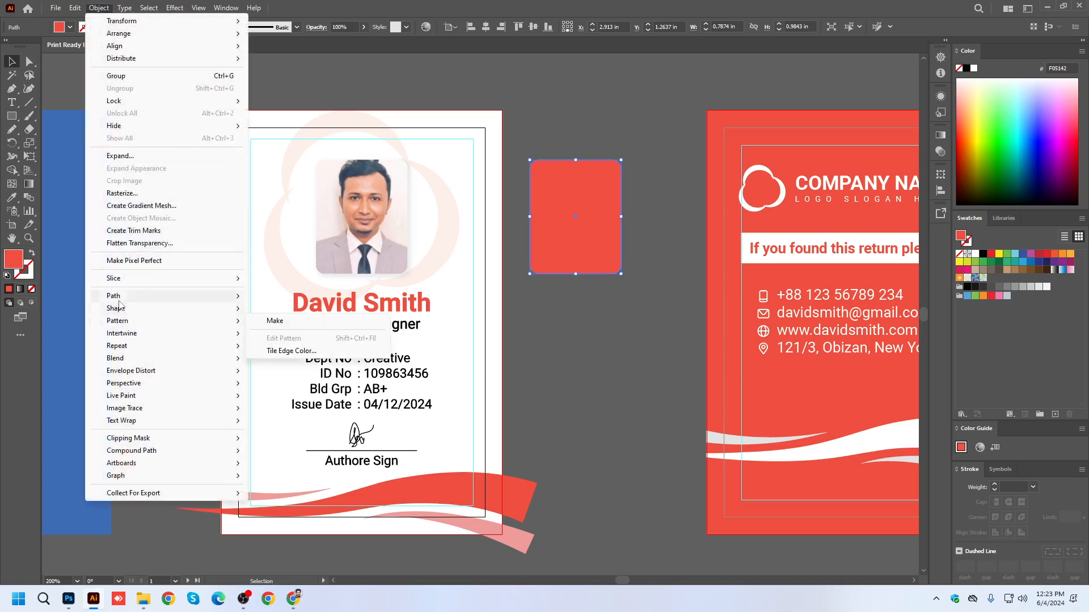
pyautogui.moveTo(119, 295)
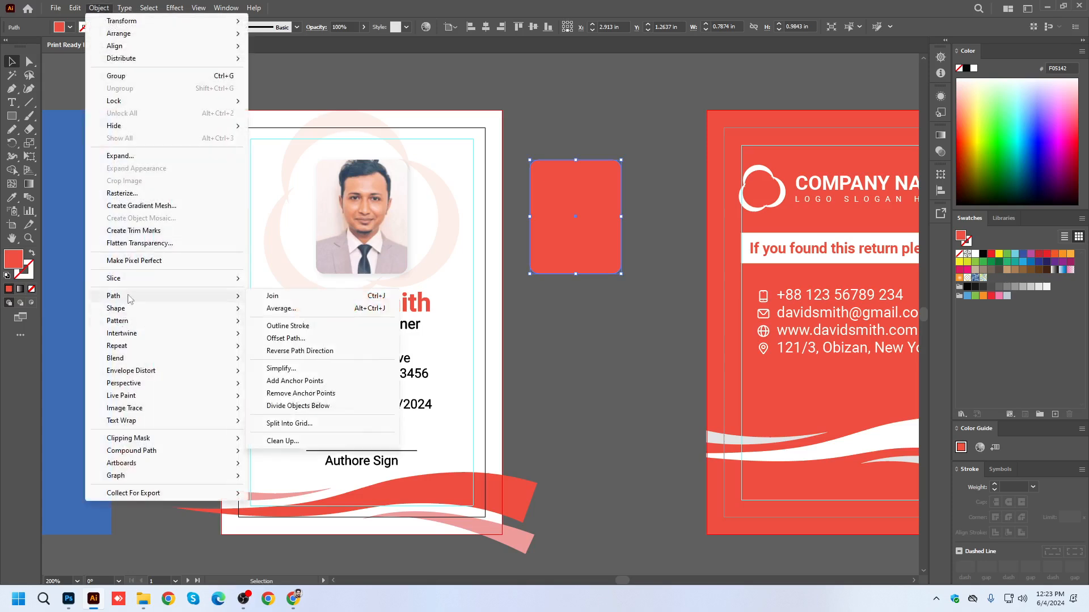
pyautogui.click(300, 341)
pyautogui.scroll(5, 792, 153)
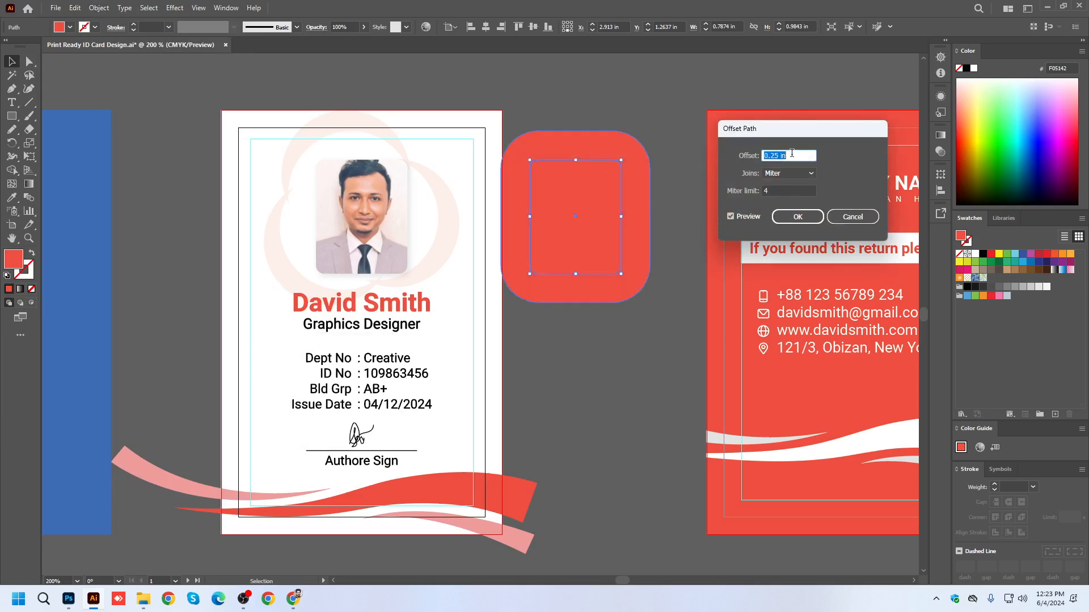
pyautogui.scroll(-2, 791, 153)
pyautogui.scroll(1, 792, 154)
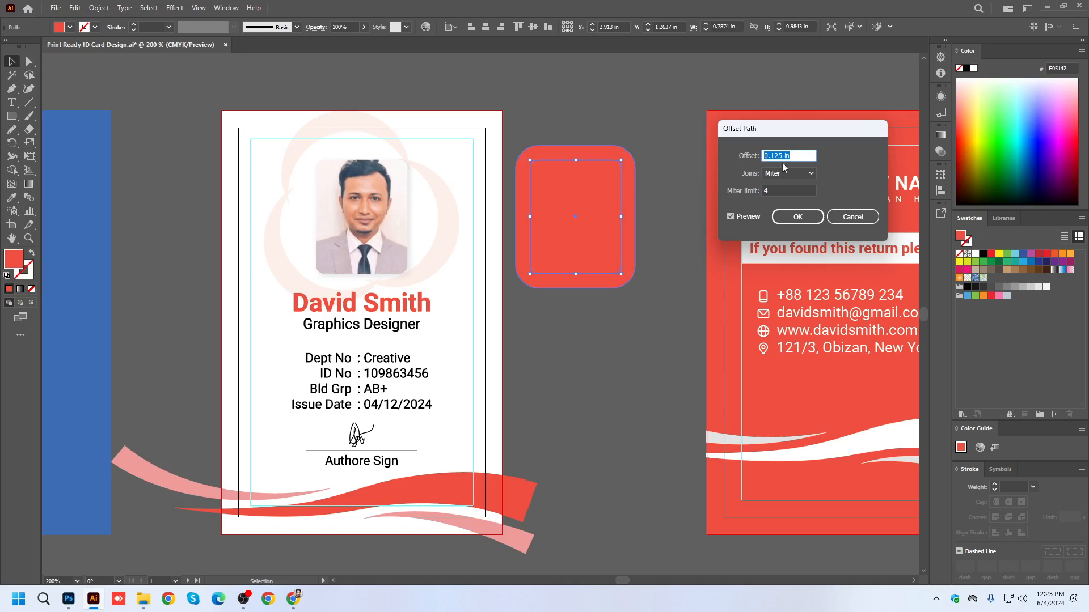
pyautogui.click(781, 156)
pyautogui.press('BackSpace')
pyautogui.write('25')
pyautogui.click(739, 218)
pyautogui.click(740, 219)
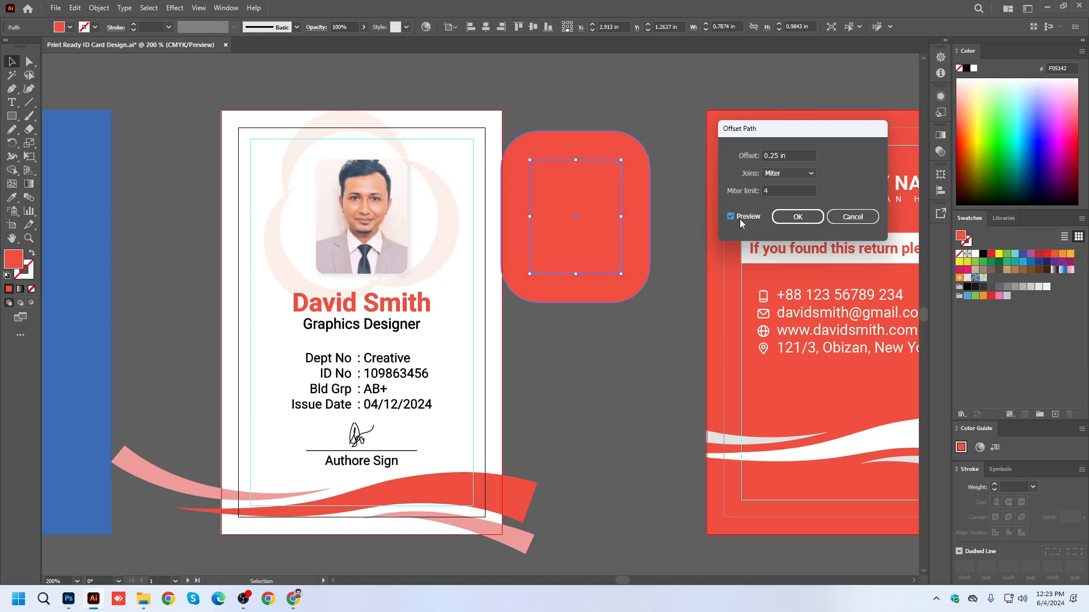
pyautogui.click(771, 154)
pyautogui.write('0')
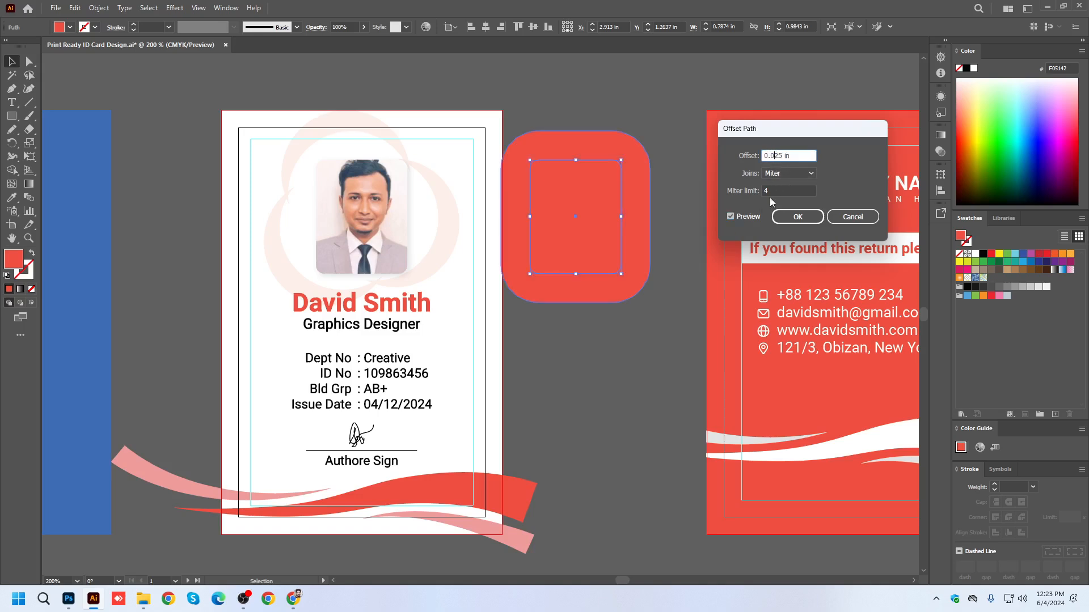
pyautogui.click(730, 216)
pyautogui.click(730, 216)
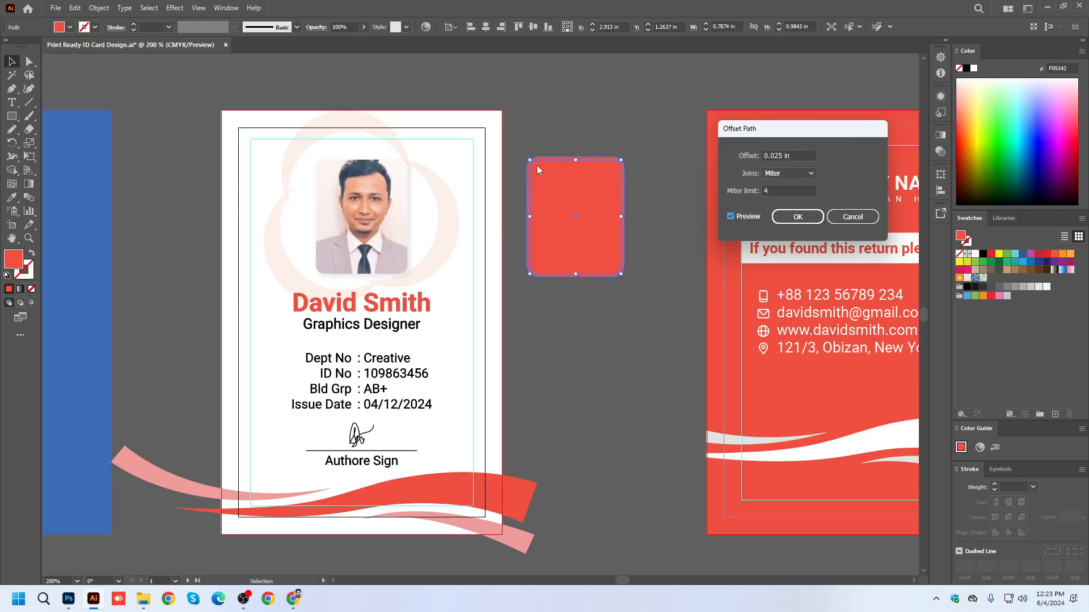
pyautogui.click(791, 217)
# Delete the original smaller red shape and center the offset shape horizontally on the front card's artboard.
pyautogui.moveTo(604, 201); pyautogui.dragTo(661, 121)
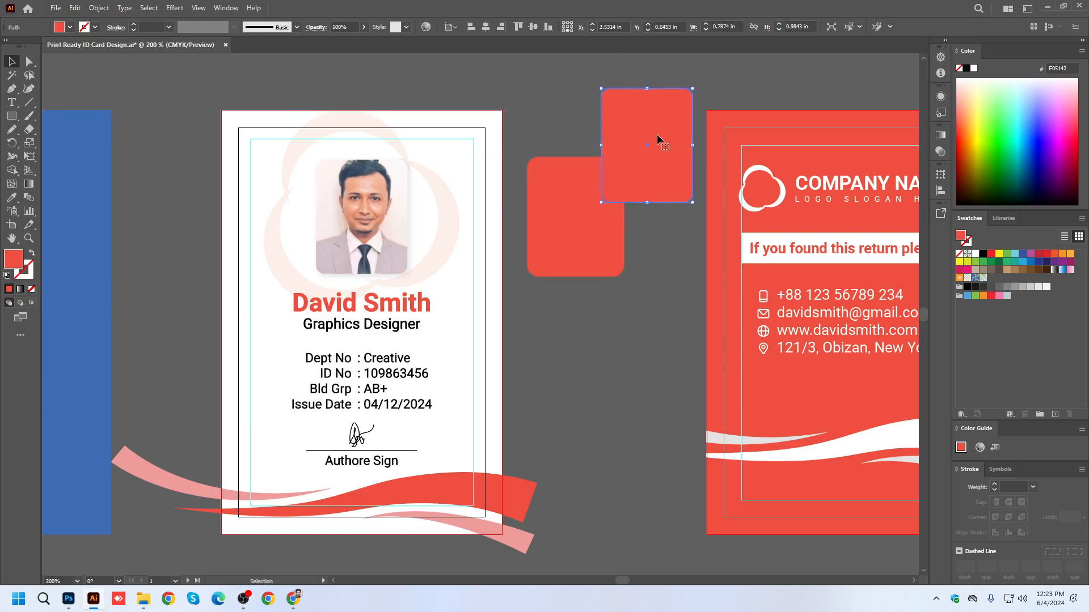
pyautogui.press('Delete')
pyautogui.click(610, 210)
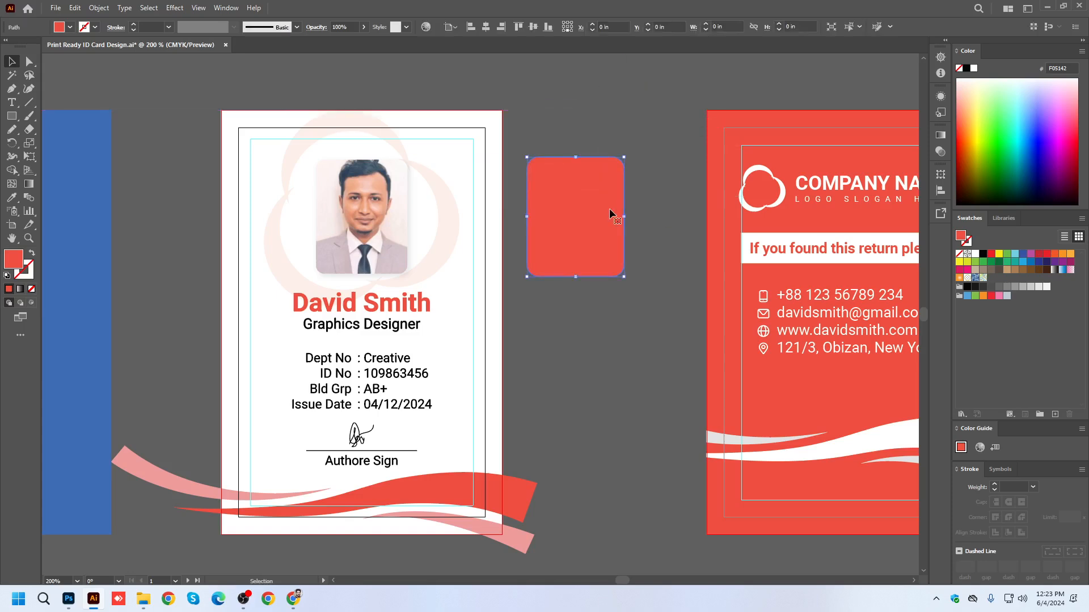
pyautogui.click(486, 26)
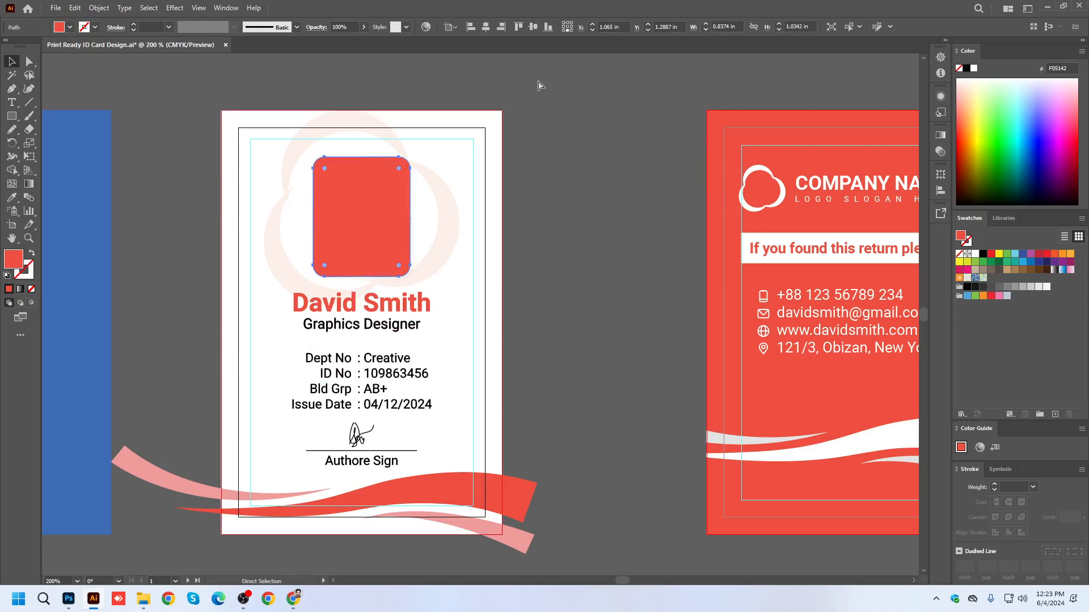
# Send the red rounded shape behind the portrait photo as its border and check the edges up close.
pyautogui.hotkey('ctrl', '[')
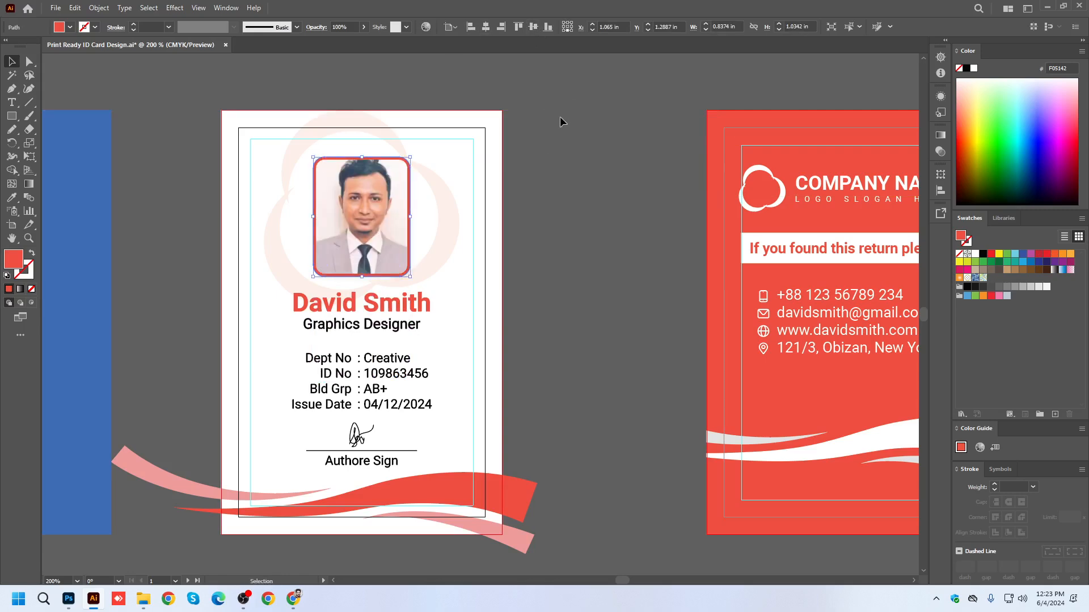
pyautogui.click(567, 118)
pyautogui.keyDown('alt'); pyautogui.scroll(4, 420, 170); pyautogui.keyUp('alt')
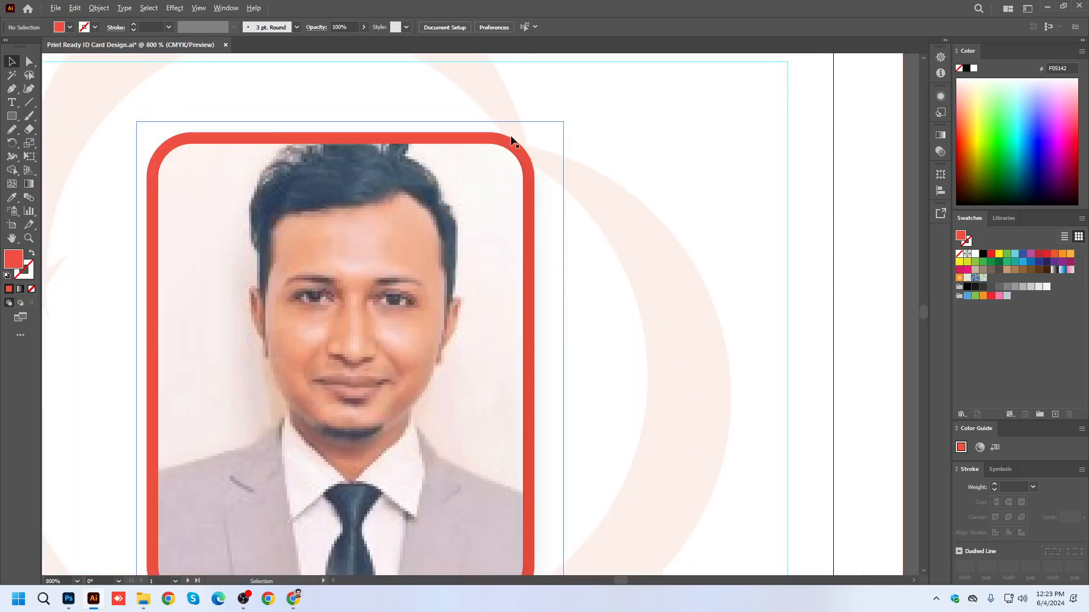
pyautogui.scroll(-3, 433, 175)
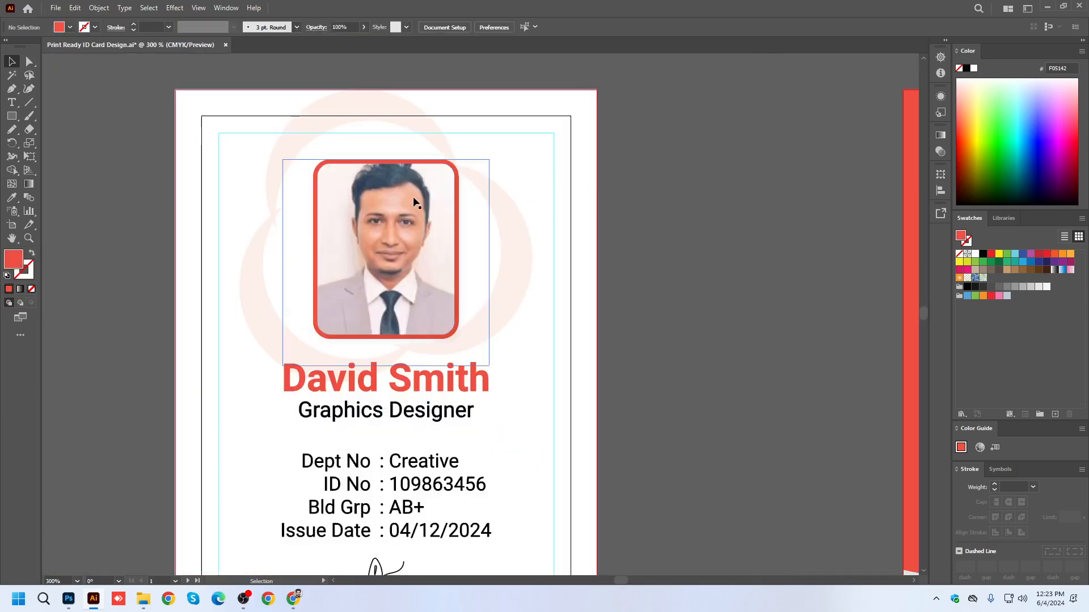
# Move the portrait aside onto the empty canvas to check the red backing shape, and undo the move.
pyautogui.moveTo(418, 198); pyautogui.dragTo(716, 195)
pyautogui.click(380, 196)
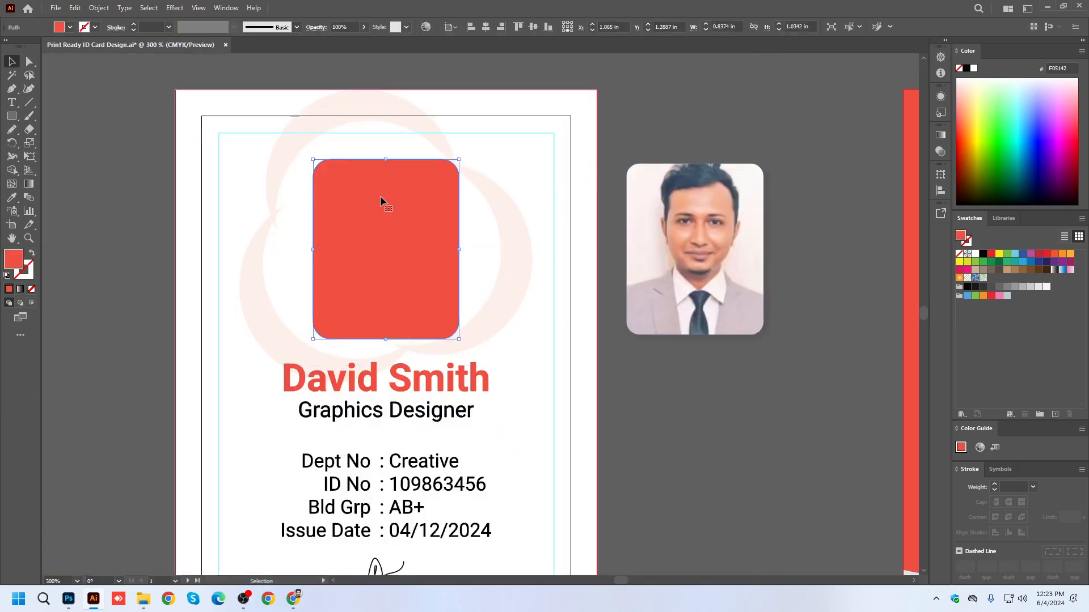
pyautogui.hotkey('ctrl', 'z')
pyautogui.click(620, 171)
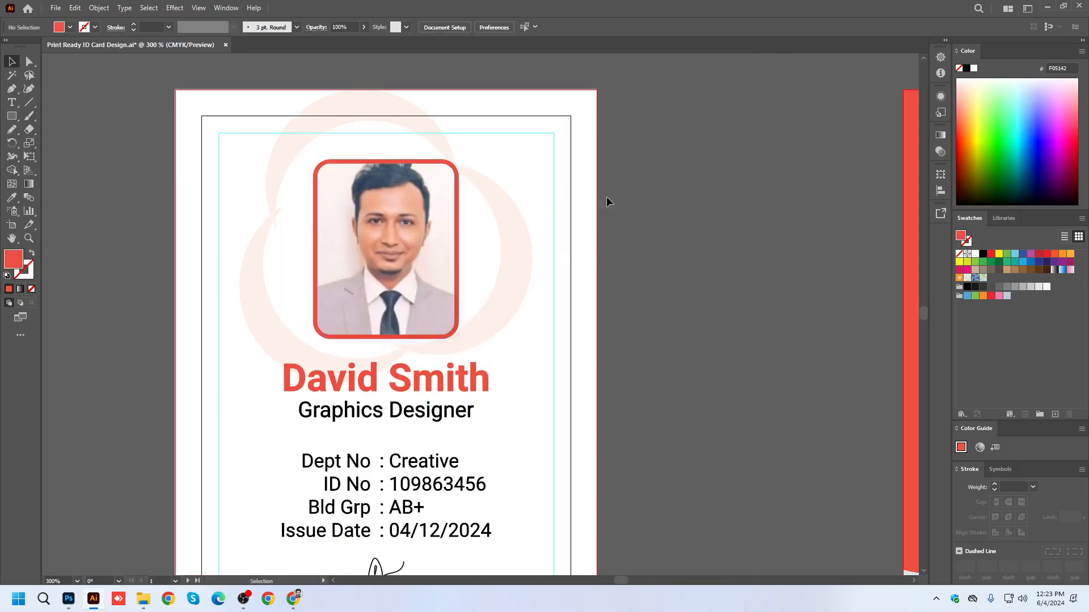
# Expand the appearance of the back card's clip group and expand its remaining objects.
pyautogui.keyDown('alt'); pyautogui.scroll(-3, 436, 190); pyautogui.keyUp('alt')
pyautogui.scroll(-1, 505, 219)
pyautogui.hscroll(4, 510, 218)
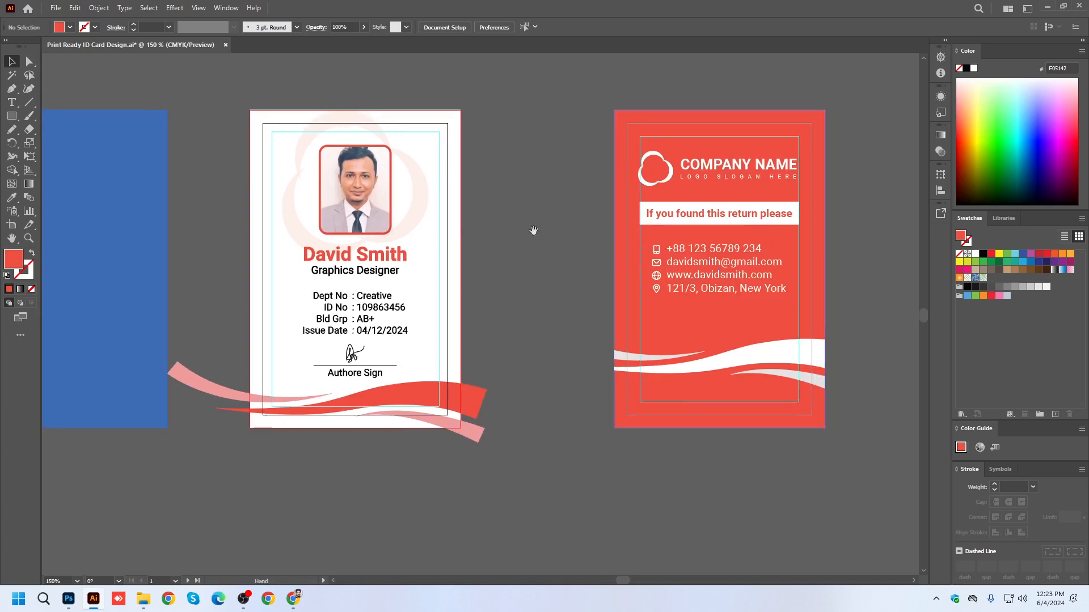
pyautogui.click(712, 148)
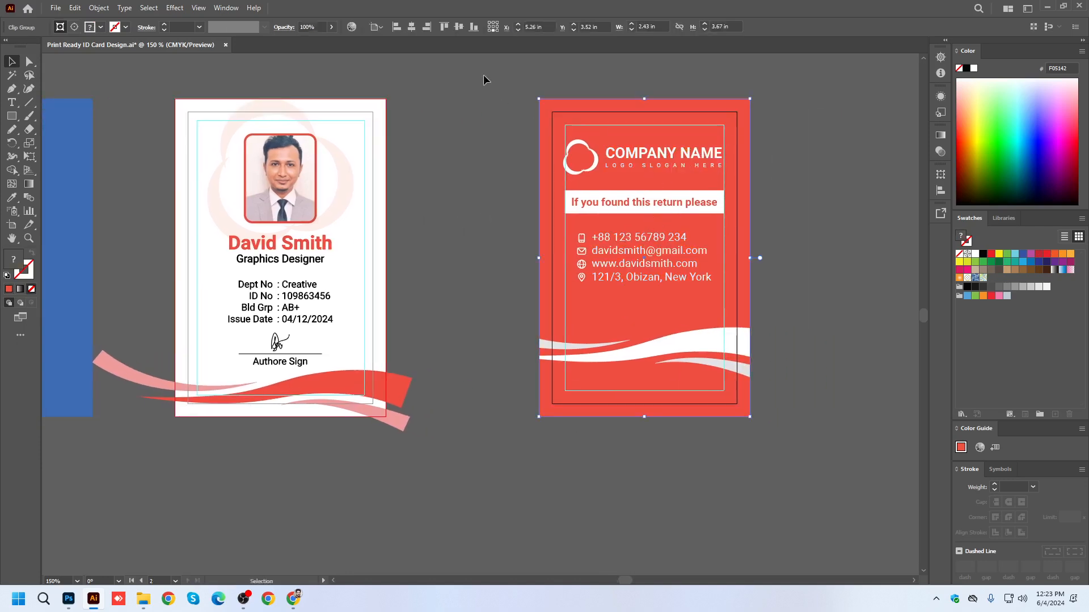
pyautogui.click(99, 8)
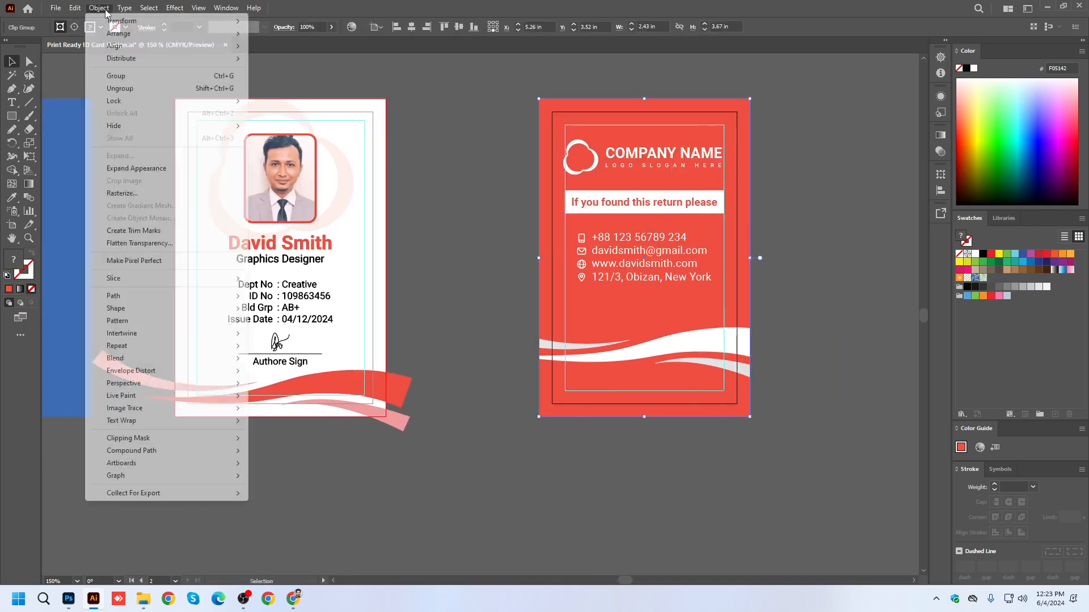
pyautogui.click(130, 169)
pyautogui.click(100, 7)
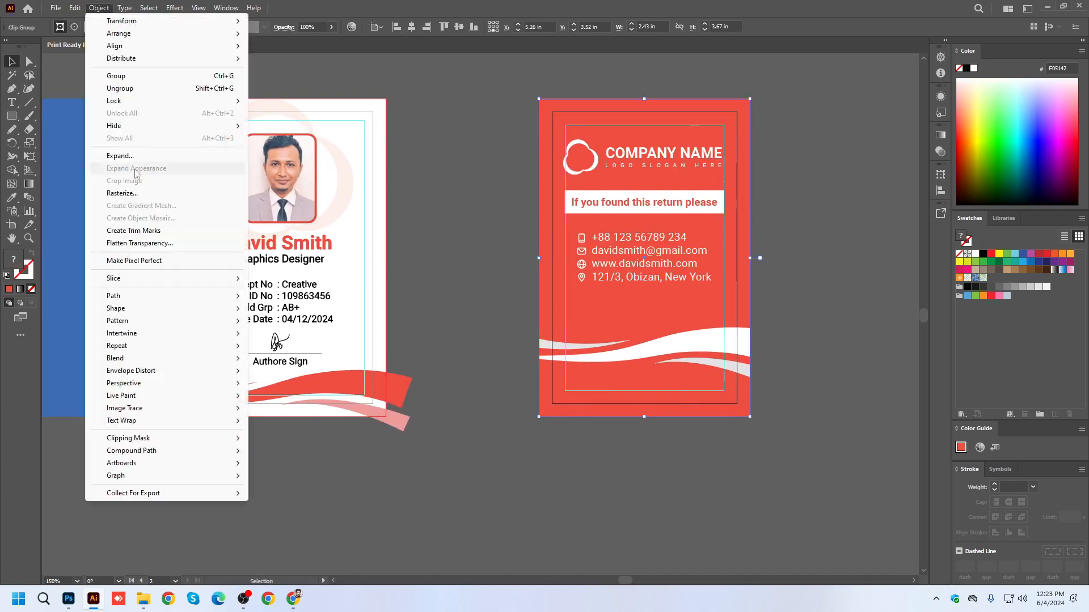
pyautogui.click(120, 156)
pyautogui.click(521, 358)
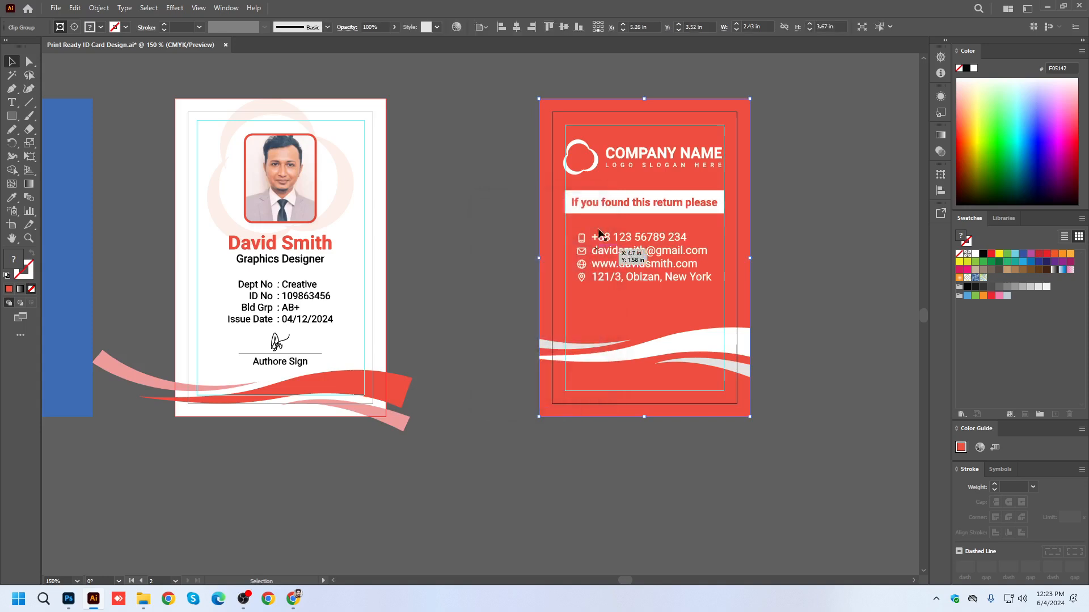
# Isolate the back card's clip group to check its contact details group, and exit isolation.
pyautogui.doubleClick(648, 266)
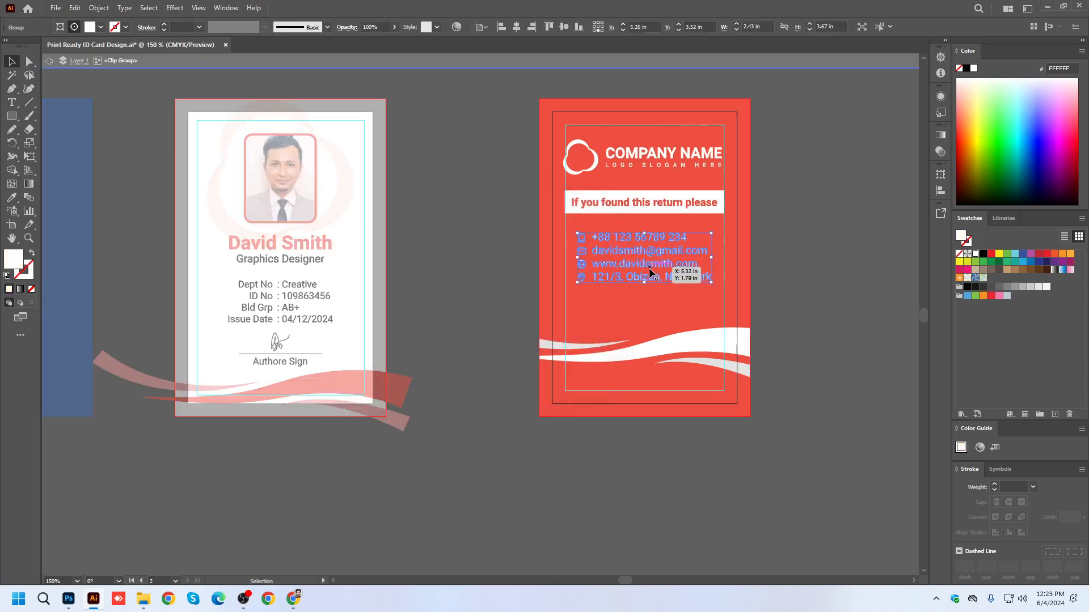
pyautogui.click(670, 67)
pyautogui.click(788, 174)
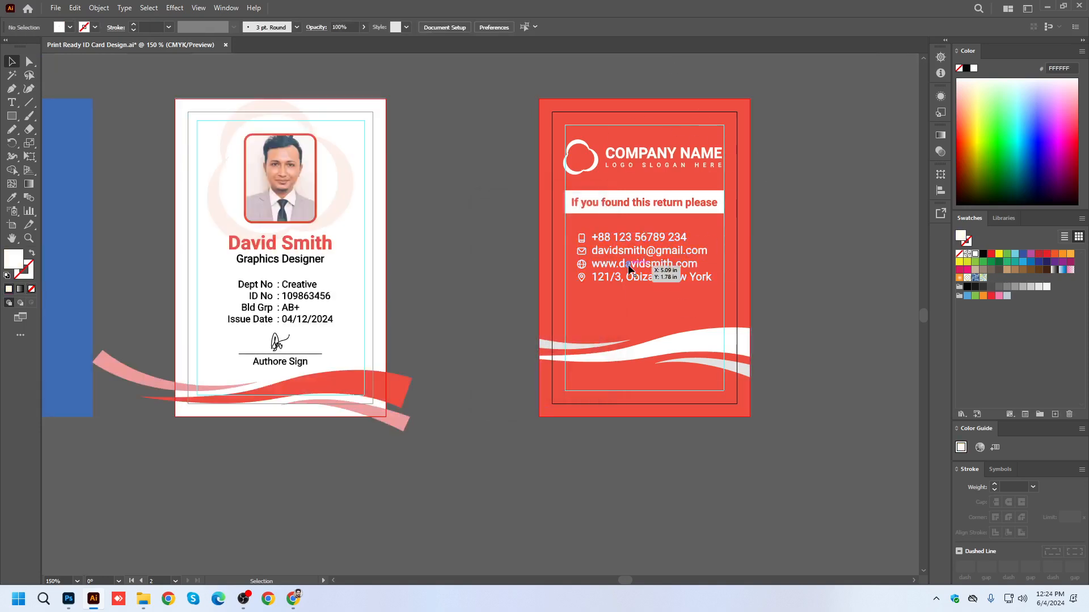
# Inspect both cards in outline view, examining the signature and text on the front card up close.
pyautogui.hotkey('ctrl', 'y')
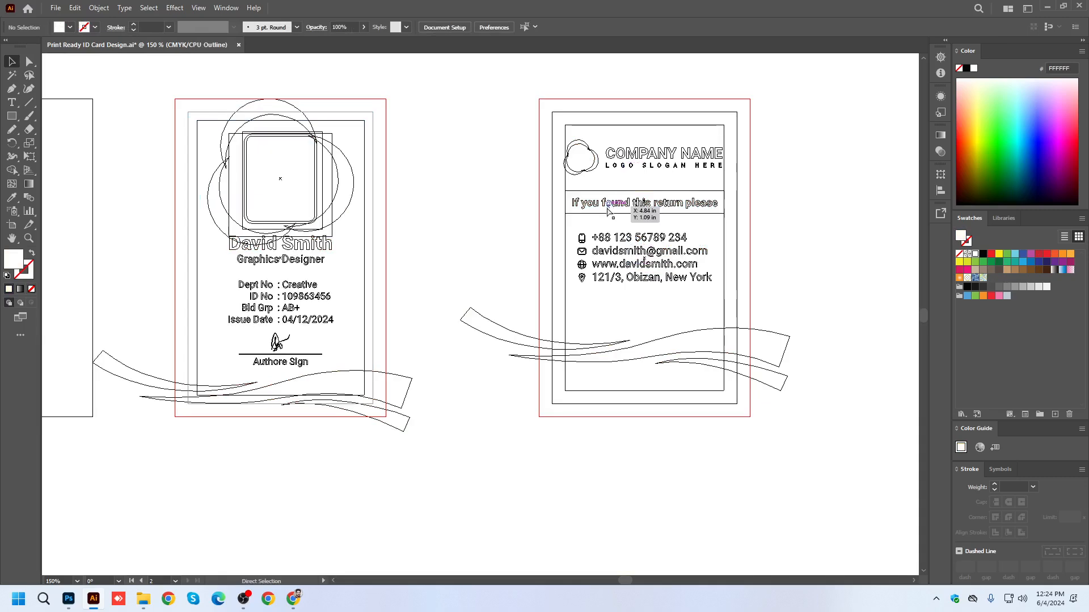
pyautogui.scroll(6, 277, 342)
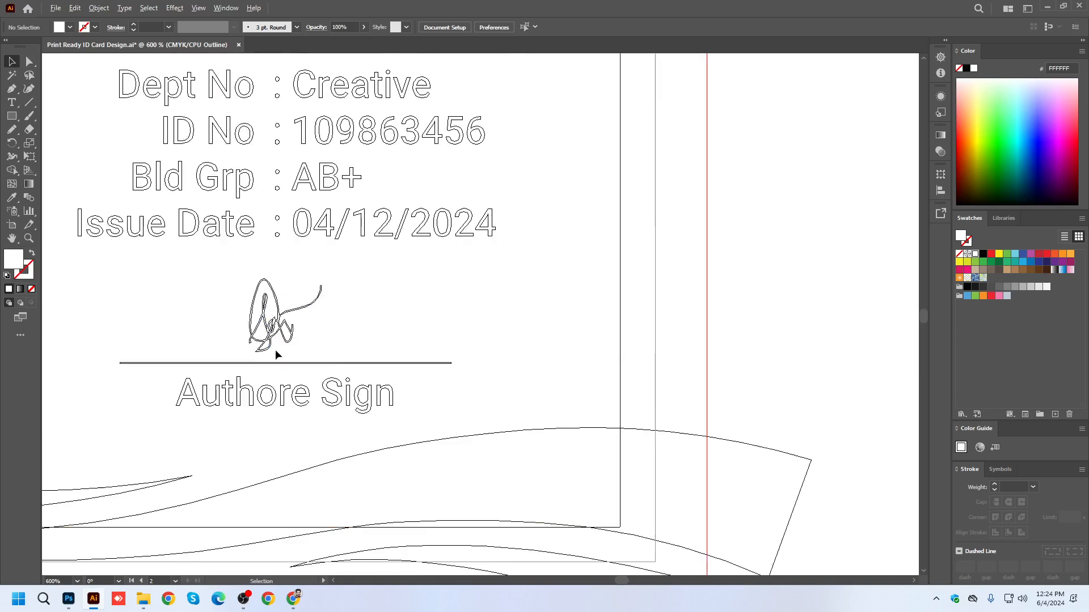
pyautogui.scroll(3, 293, 307)
pyautogui.scroll(-4, 315, 309)
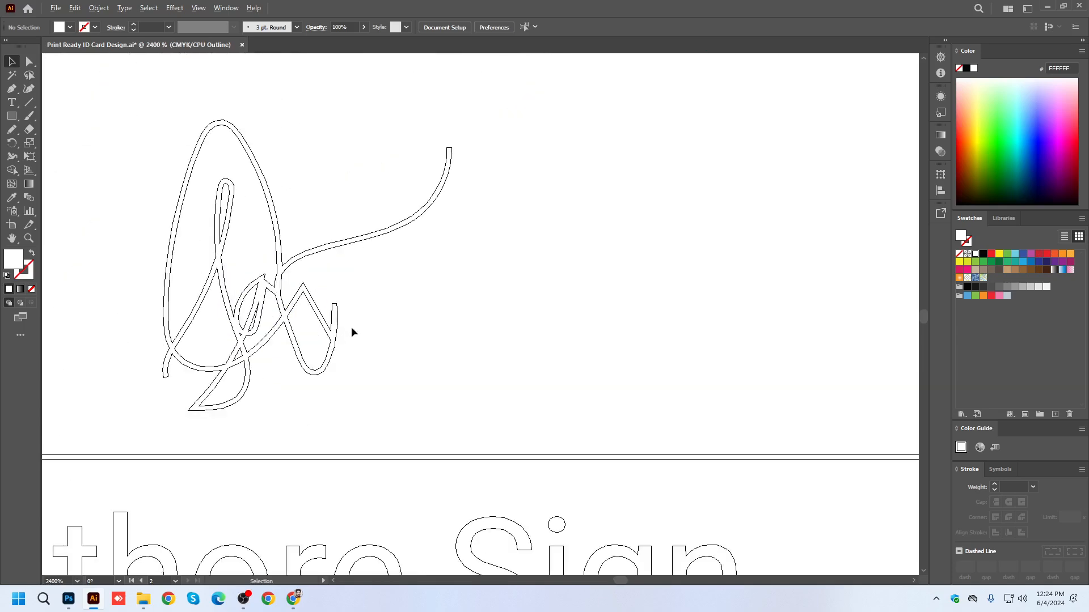
pyautogui.scroll(-8, 338, 413)
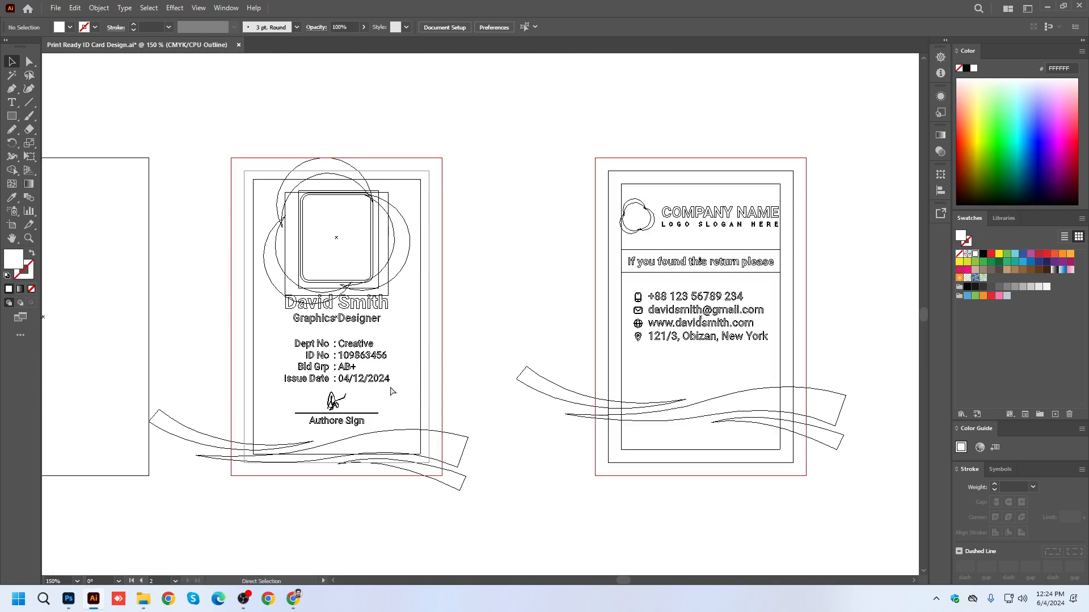
pyautogui.hotkey('ctrl', 'y')
pyautogui.scroll(-2, 537, 250)
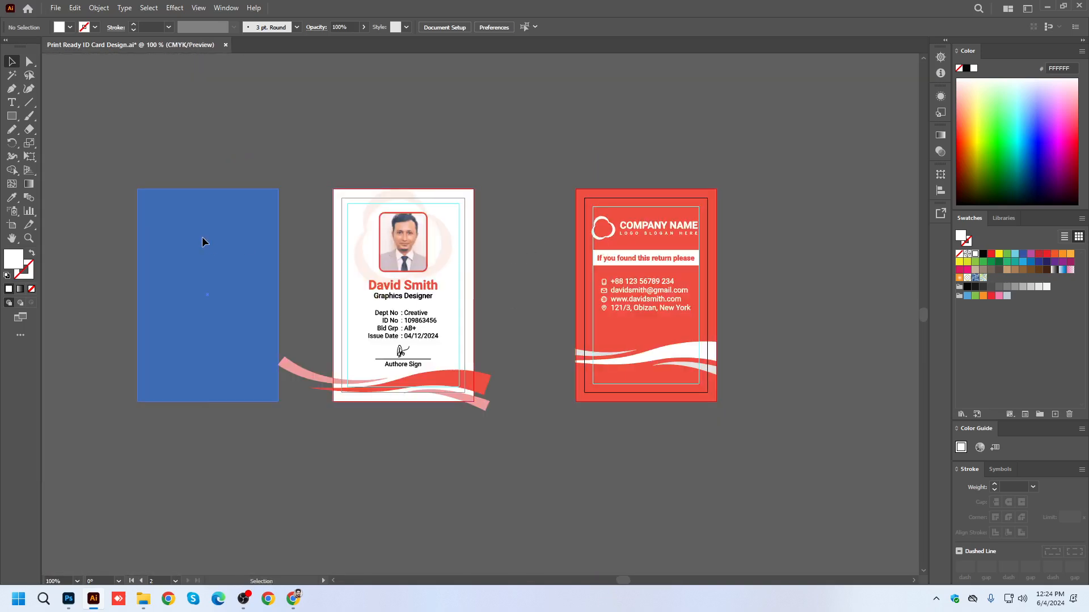
pyautogui.click(202, 238)
pyautogui.click(483, 29)
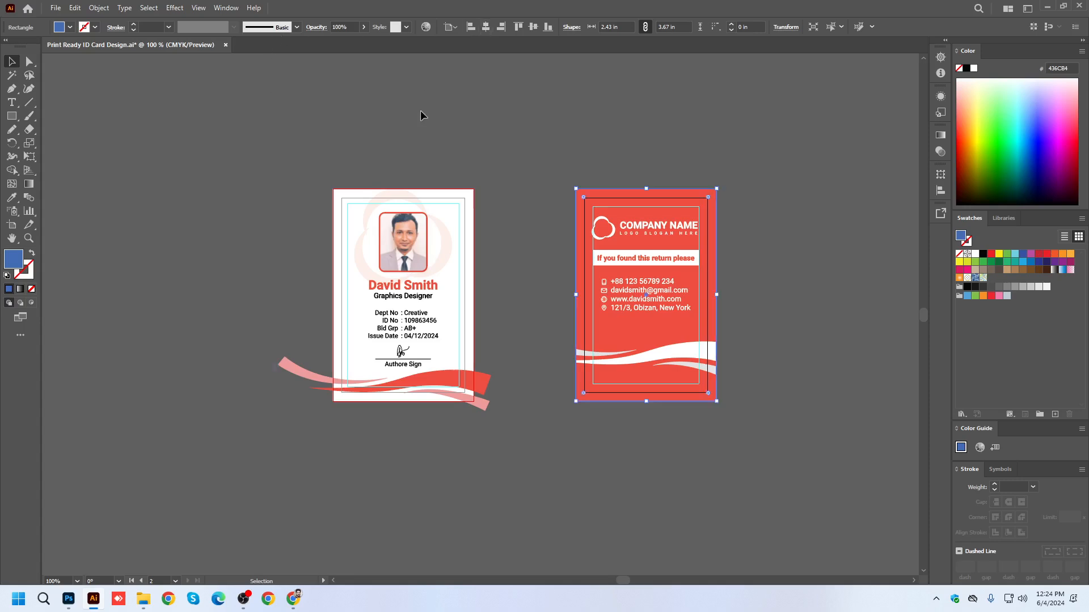
pyautogui.hotkey('ctrl', 'z')
# Move the blue rectangle onto the front card and center it horizontally and vertically on the artboard.
pyautogui.moveTo(219, 259); pyautogui.dragTo(432, 249)
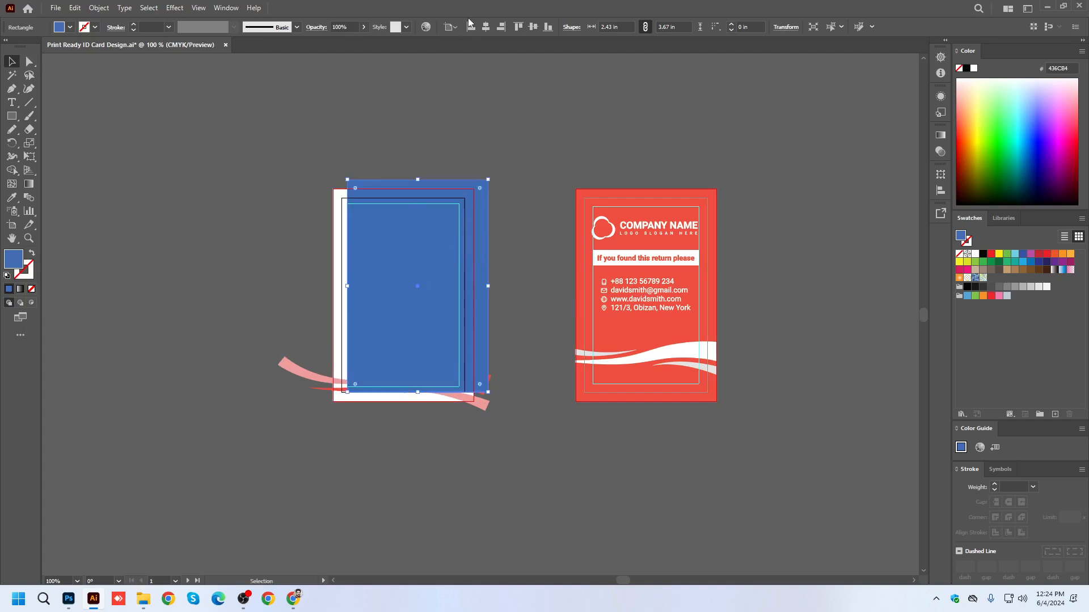
pyautogui.click(518, 27)
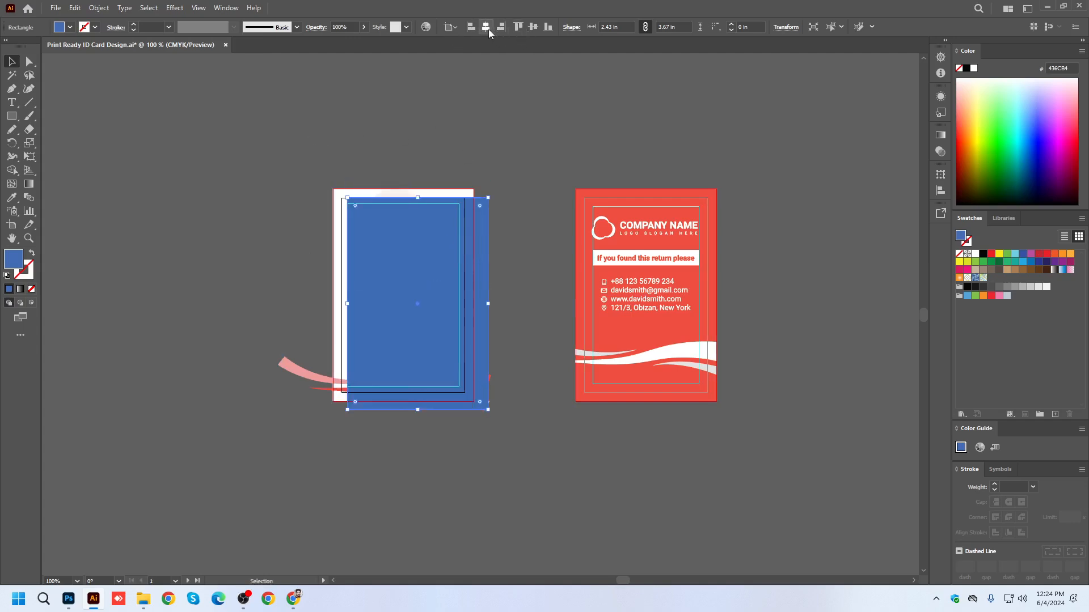
pyautogui.click(486, 26)
pyautogui.moveTo(406, 337); pyautogui.dragTo(508, 444)
pyautogui.click(509, 443)
pyautogui.click(433, 245)
pyautogui.click(532, 27)
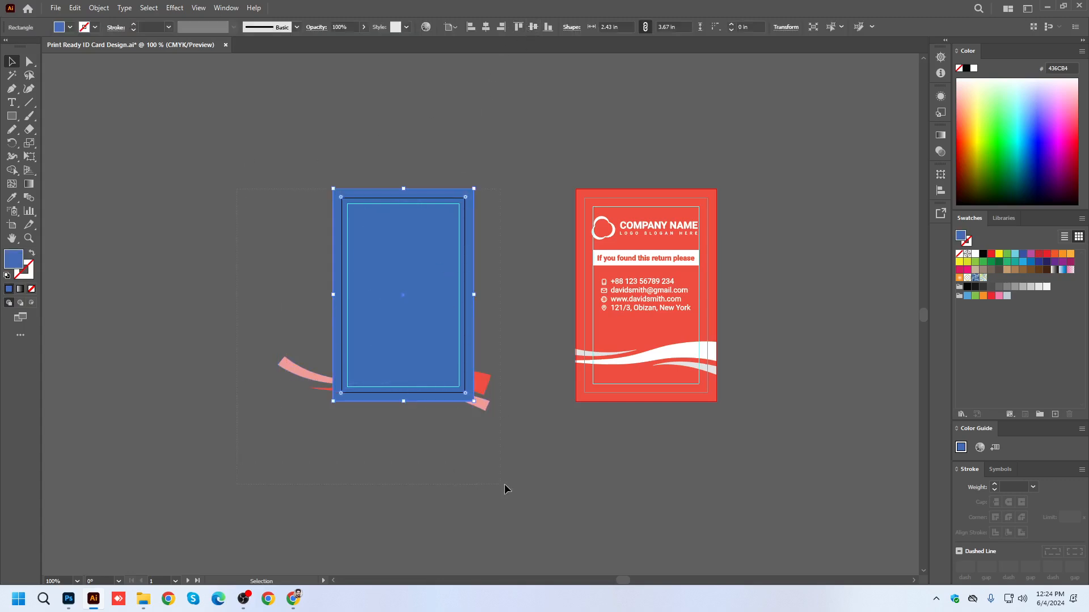
# Make a clipping mask from the blue rectangle over all of the front card's artwork.
pyautogui.moveTo(498, 484); pyautogui.dragTo(508, 485)
pyautogui.hotkey('ctrl', '7')
pyautogui.click(505, 403)
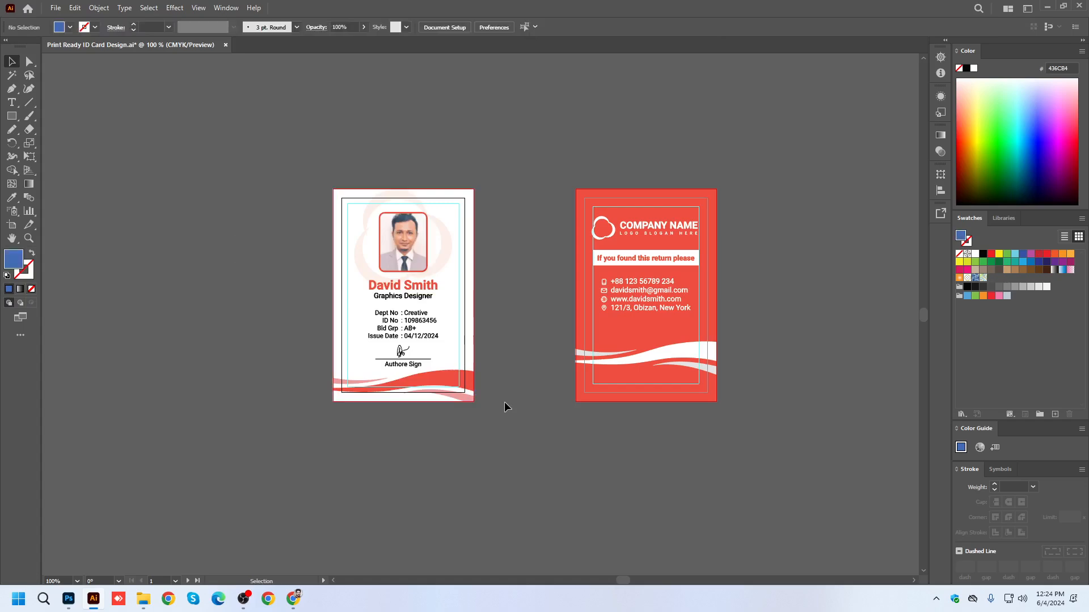
# Save the ID card to the Desktop as an Illustrator EPS file named Print Ready ID Card Design.eps.
pyautogui.scroll(1, 474, 305)
pyautogui.click(55, 8)
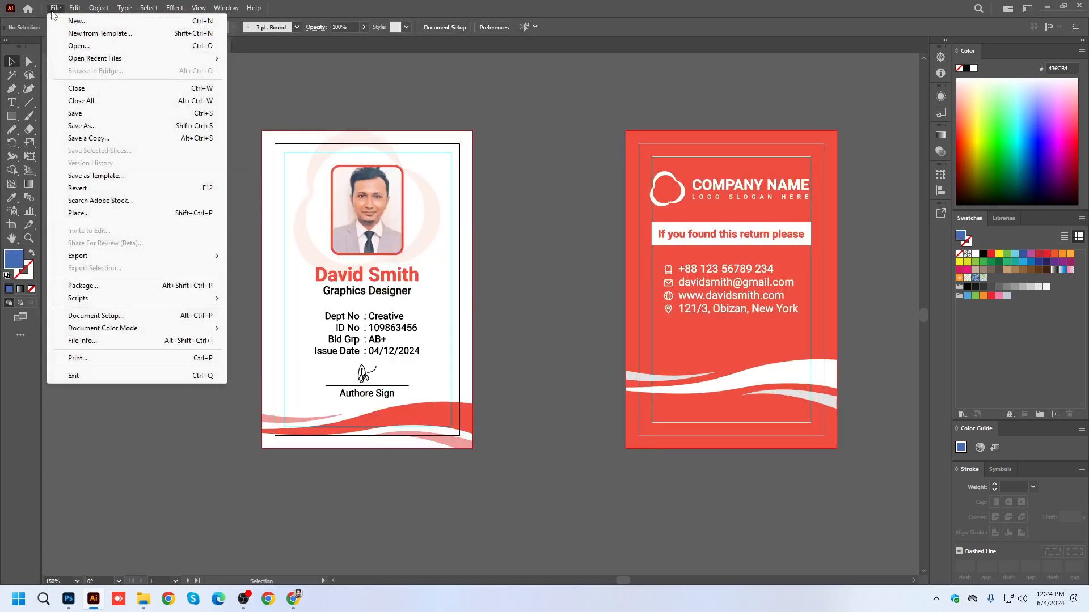
pyautogui.click(93, 126)
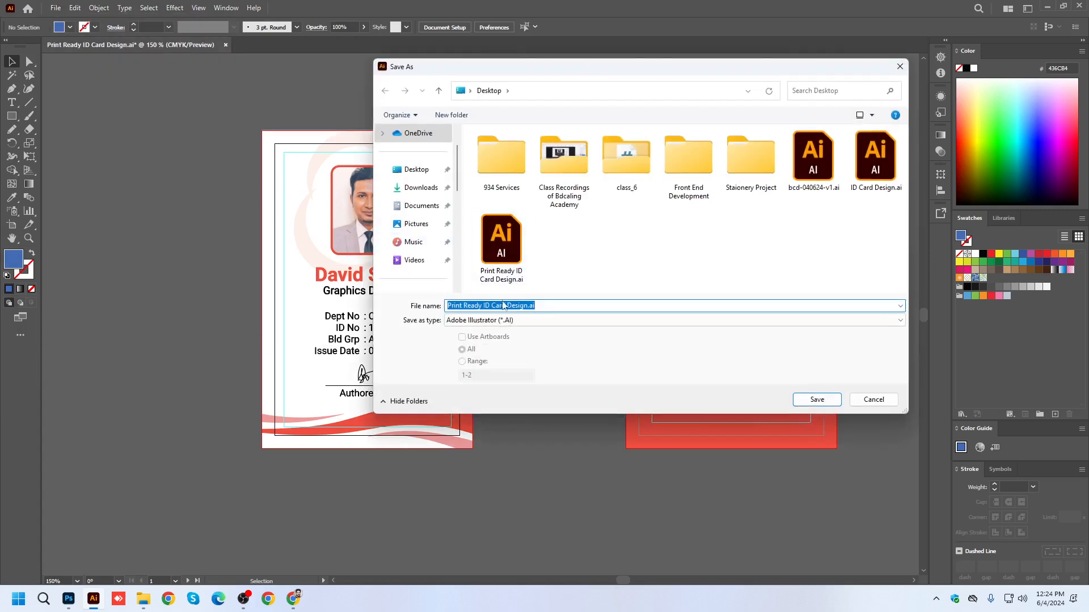
pyautogui.click(502, 320)
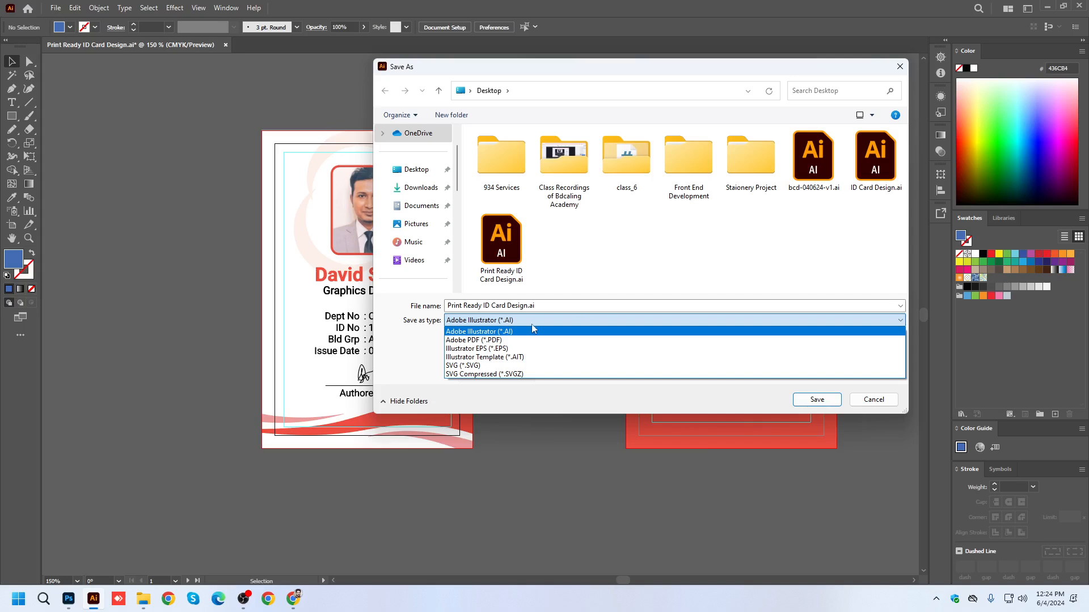
pyautogui.click(504, 349)
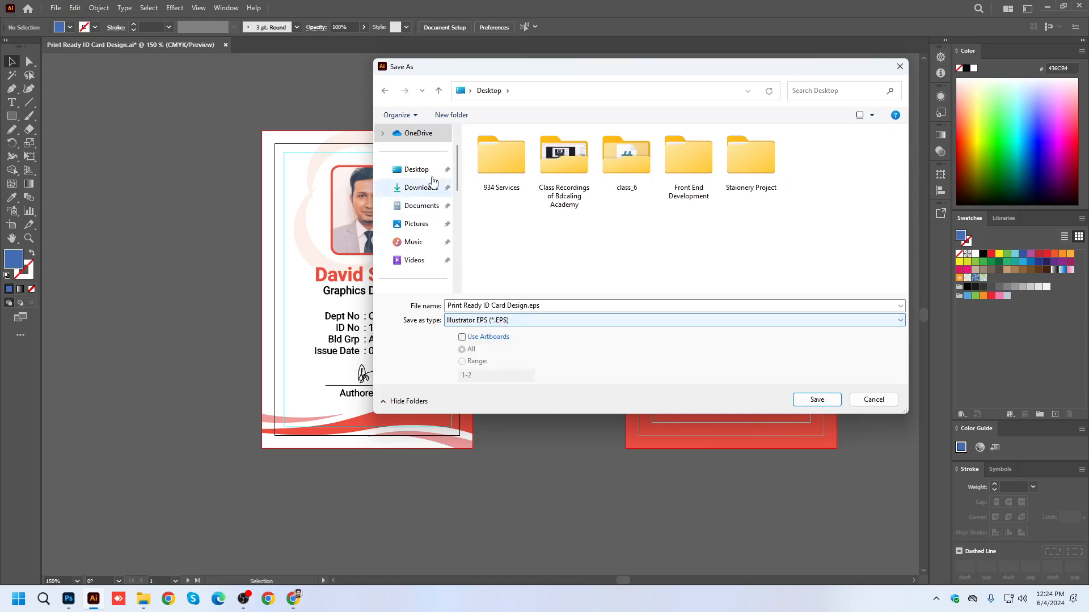
pyautogui.click(418, 171)
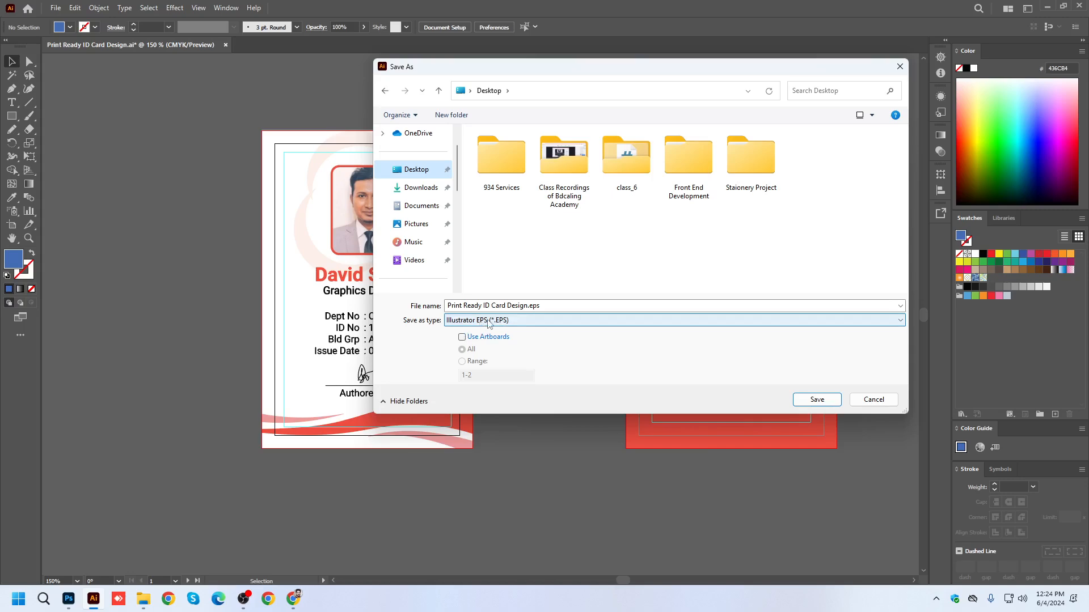
pyautogui.click(819, 403)
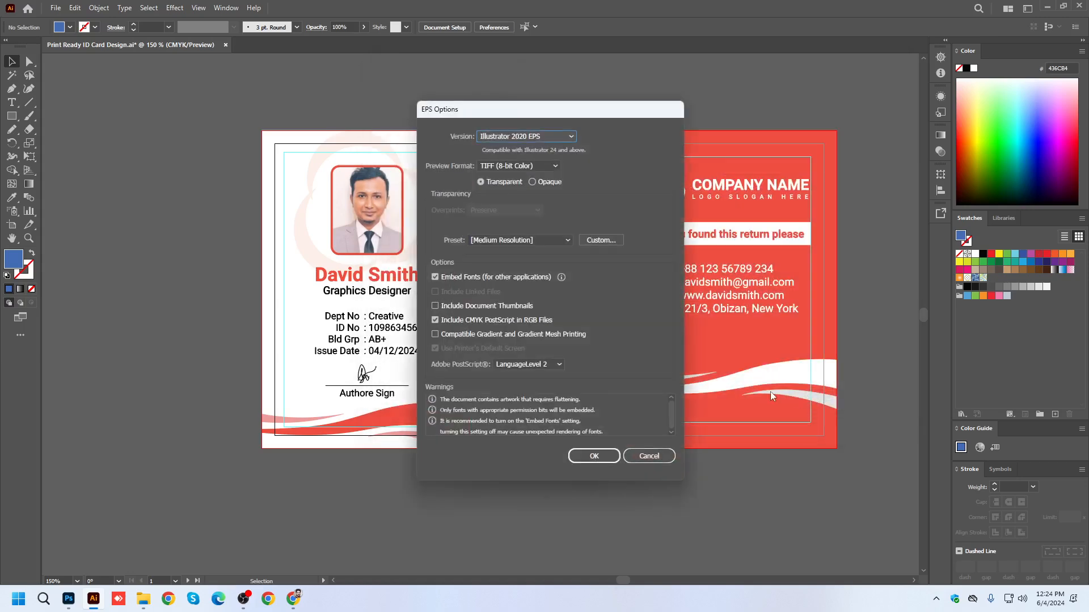
# Set the EPS version to Illustrator 10 EPS and complete the save, accepting the older format.
pyautogui.moveTo(565, 113); pyautogui.dragTo(413, 108)
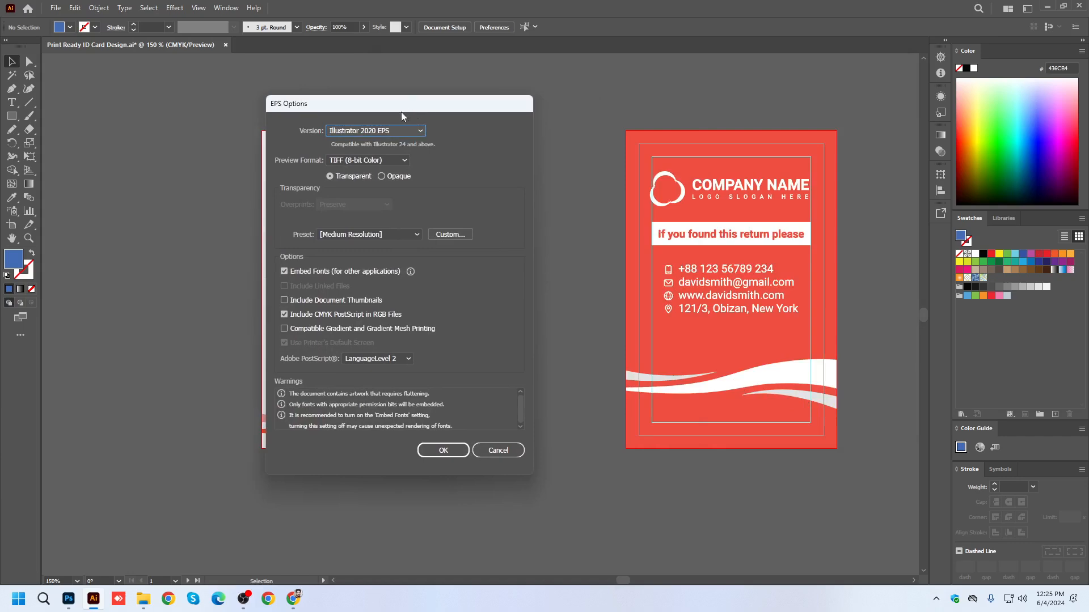
pyautogui.click(340, 131)
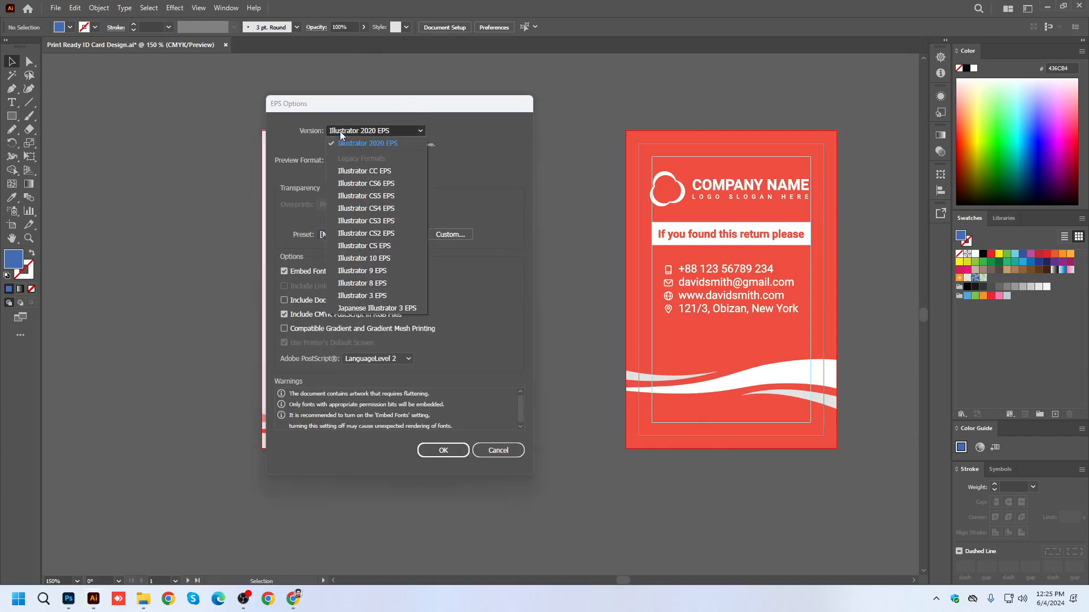
pyautogui.click(376, 260)
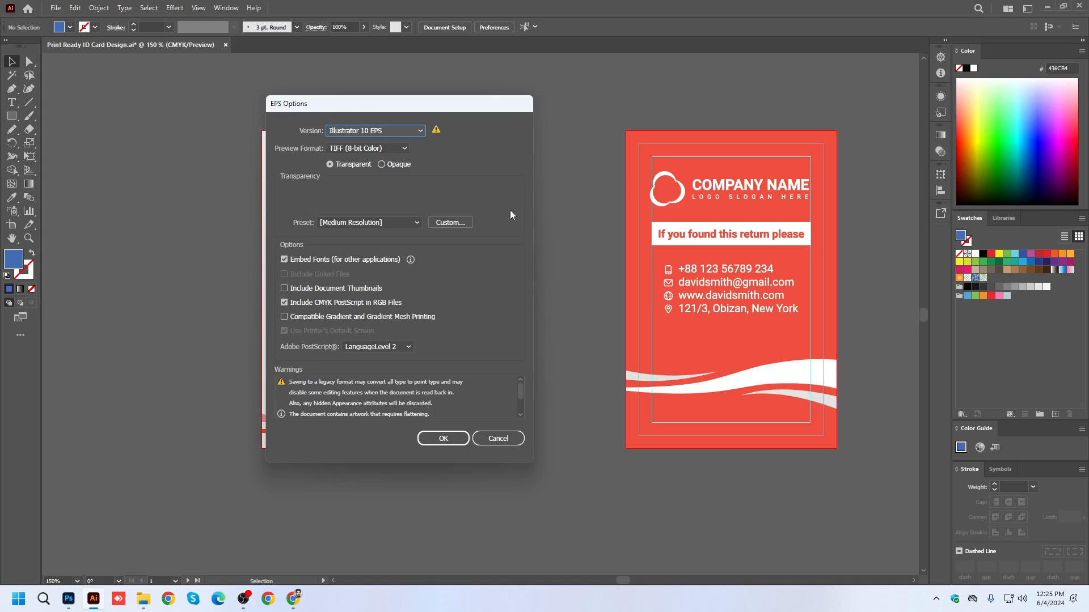
pyautogui.click(366, 131)
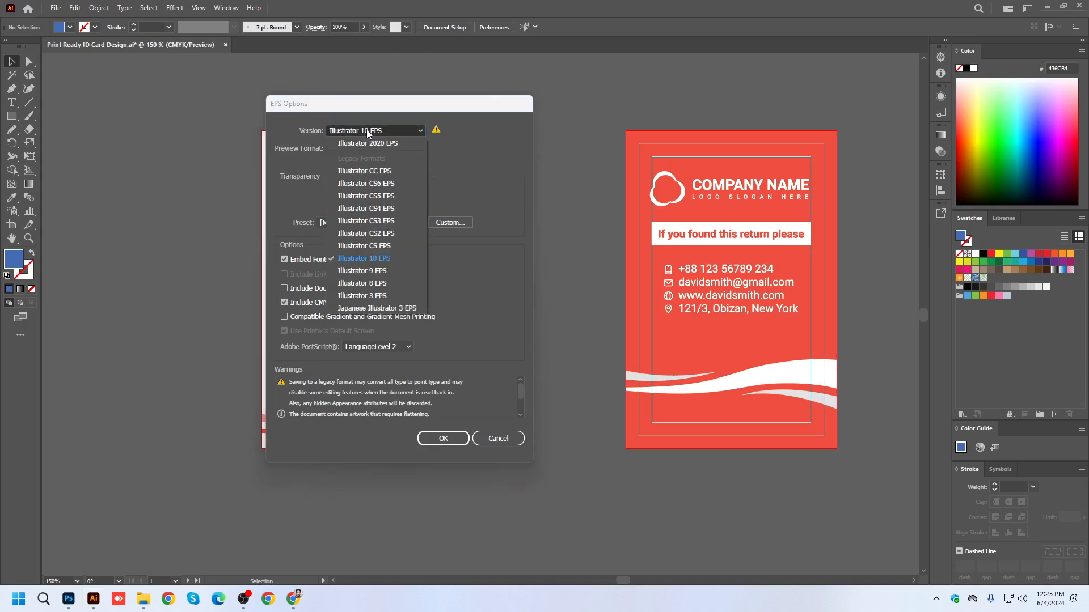
pyautogui.click(377, 254)
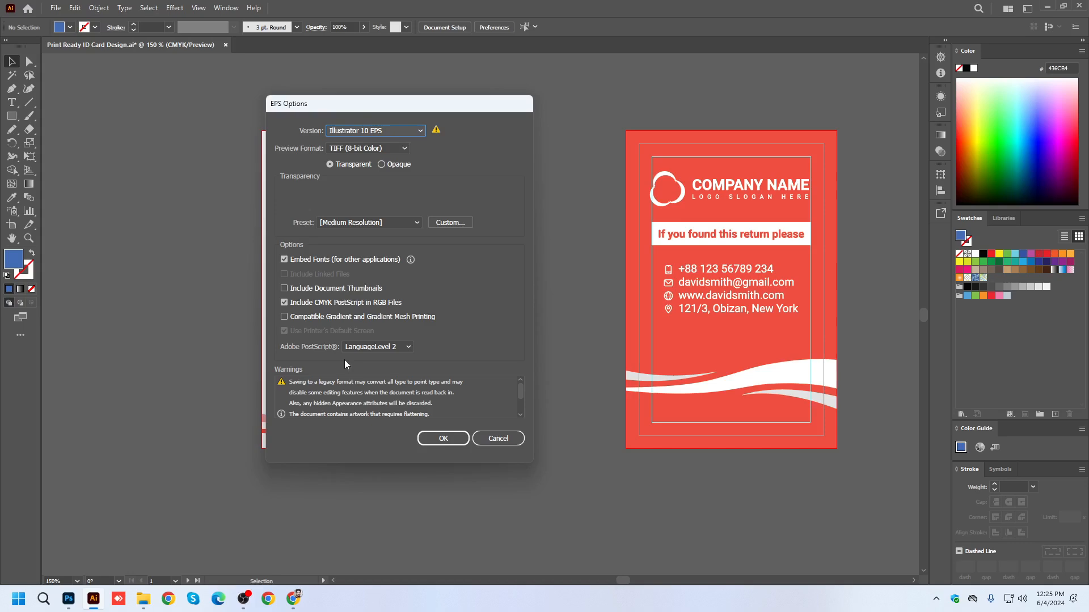
pyautogui.click(443, 439)
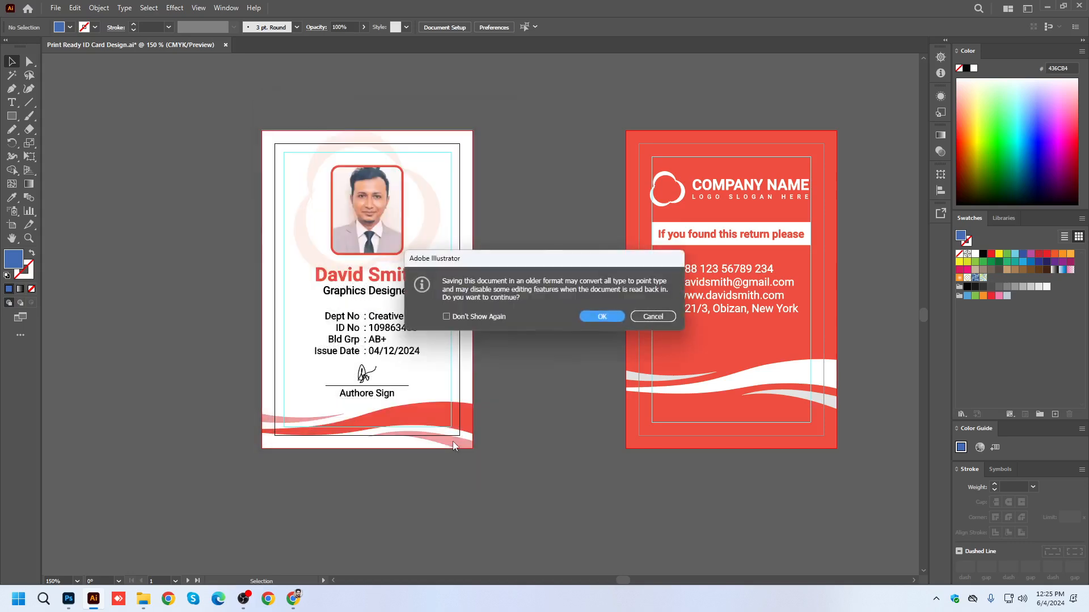
pyautogui.click(597, 317)
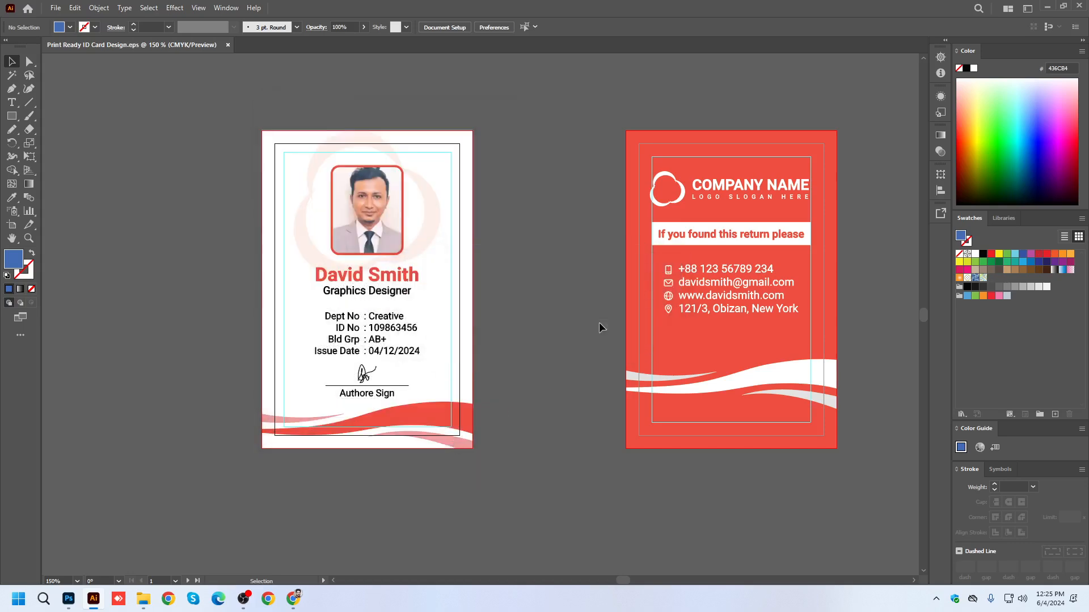
# On the Windows desktop, move the new EPS file to an empty area away from the other icons, and return to Illustrator.
pyautogui.press('super+d')
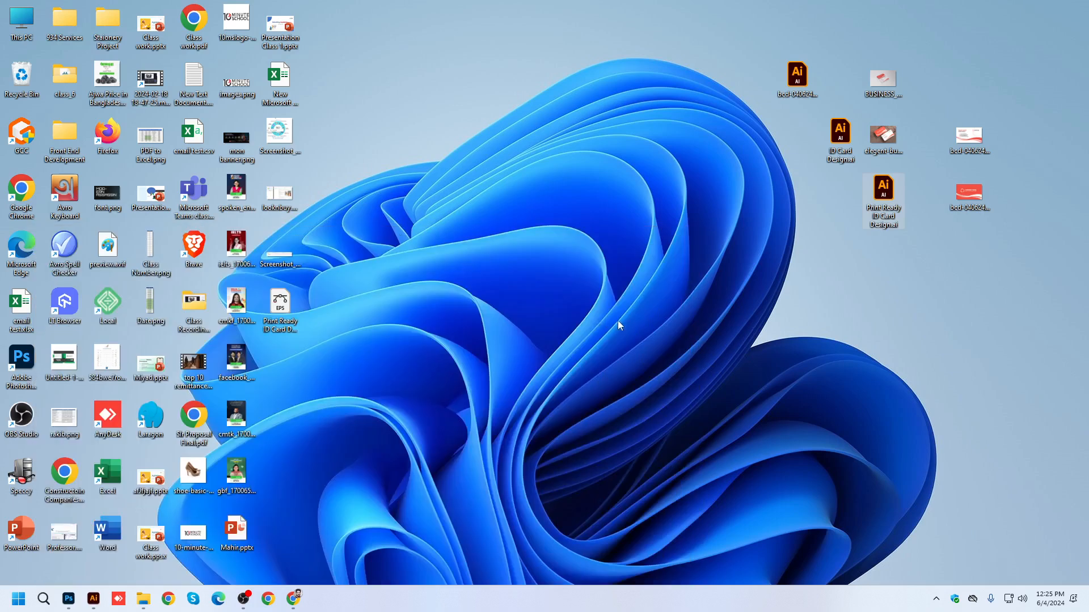
pyautogui.moveTo(280, 303); pyautogui.dragTo(458, 24)
pyautogui.moveTo(524, 89); pyautogui.dragTo(403, 3)
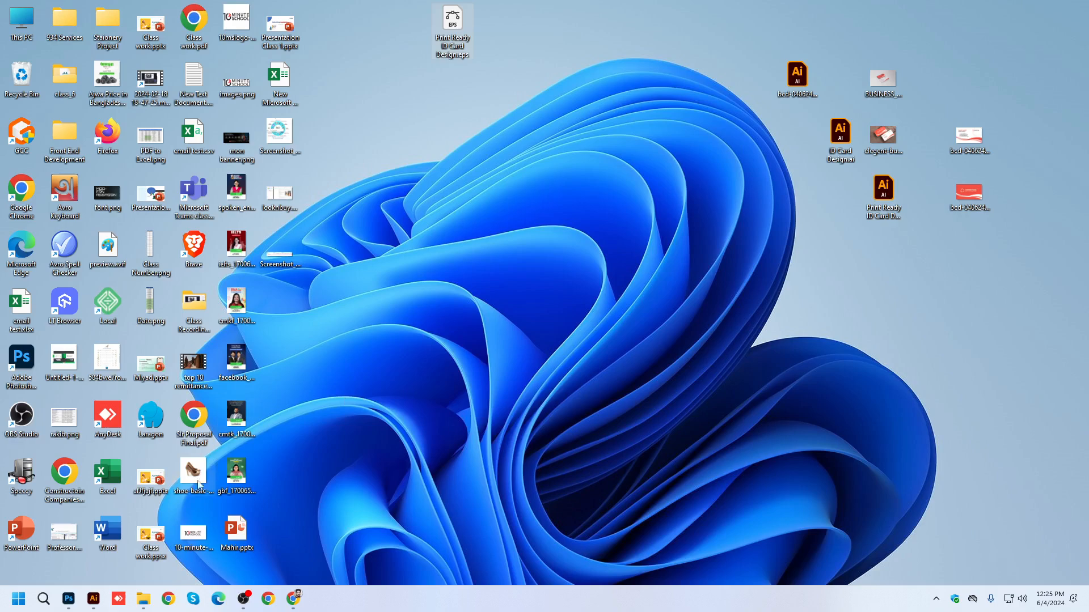
pyautogui.click(94, 599)
pyautogui.click(94, 599)
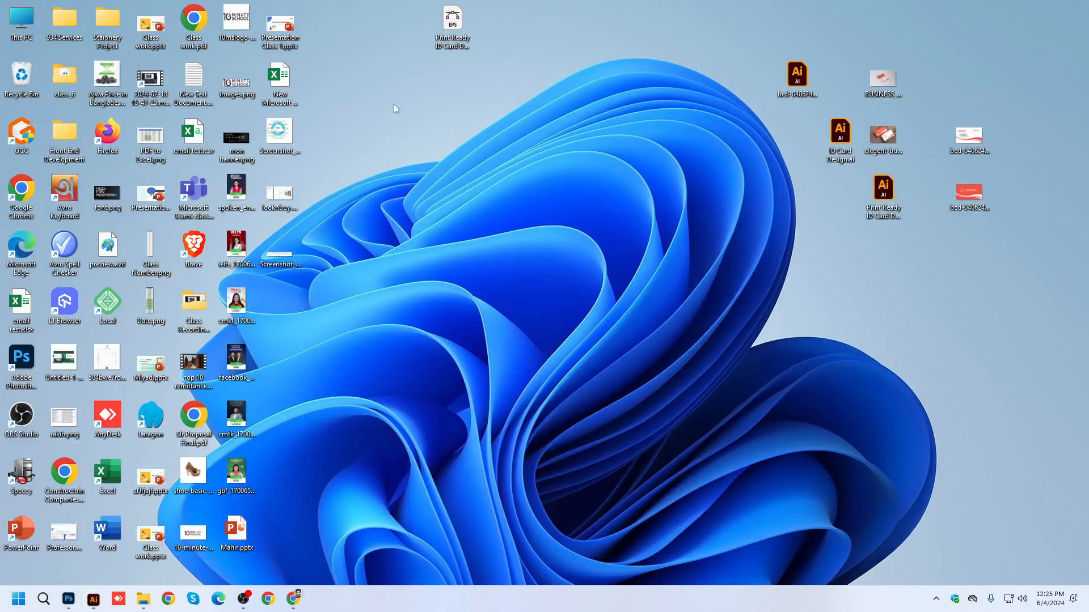
pyautogui.moveTo(534, 111); pyautogui.dragTo(415, 6)
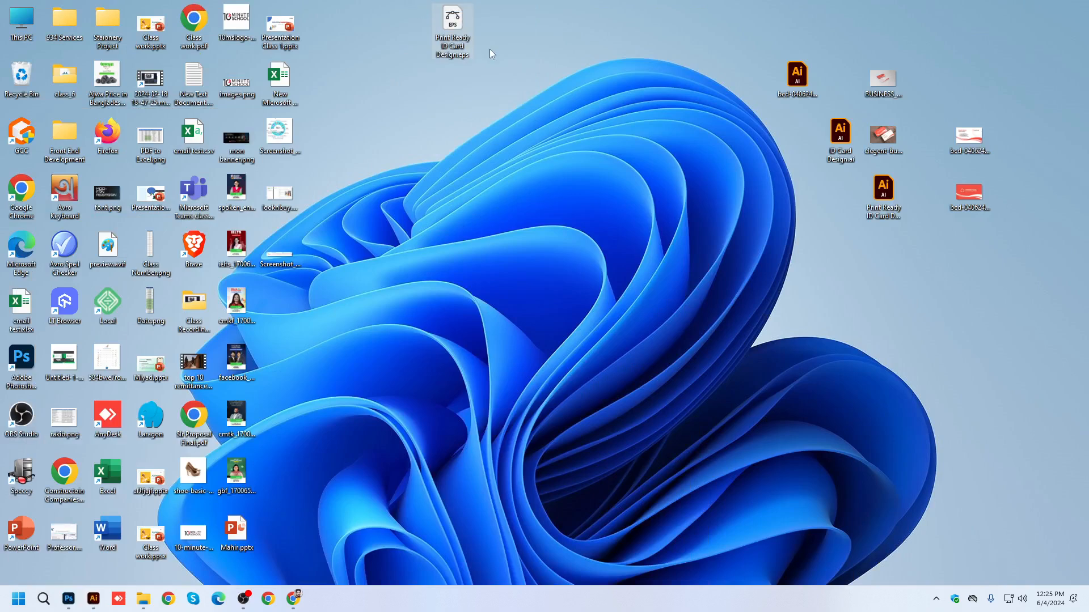
pyautogui.click(93, 598)
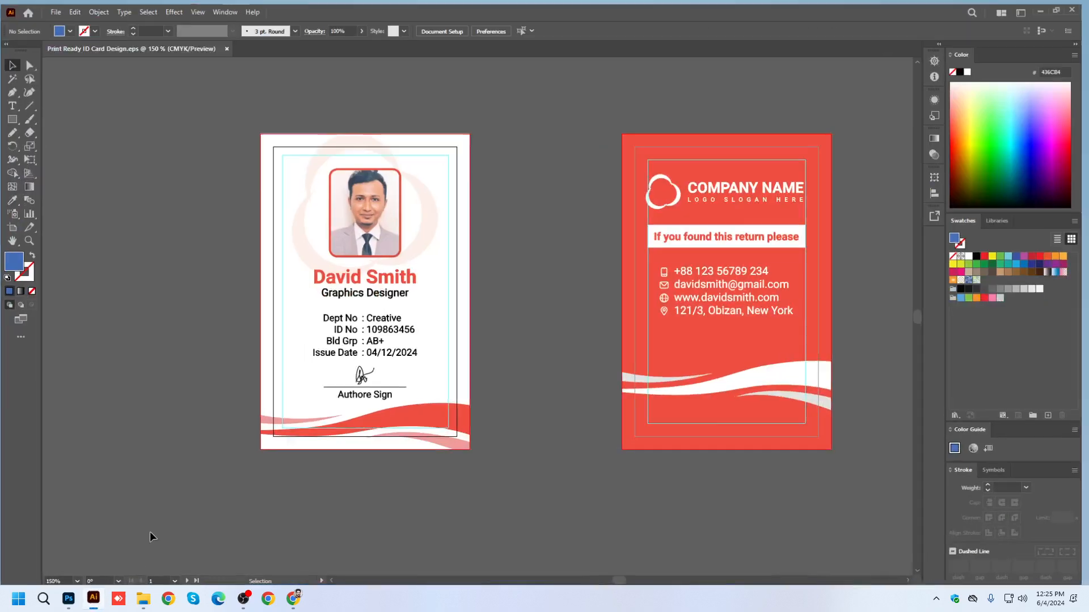
# Save the document to the Desktop as Adobe PDF with all artboards, named Print Ready ID Card Design.pdf.
pyautogui.click(55, 8)
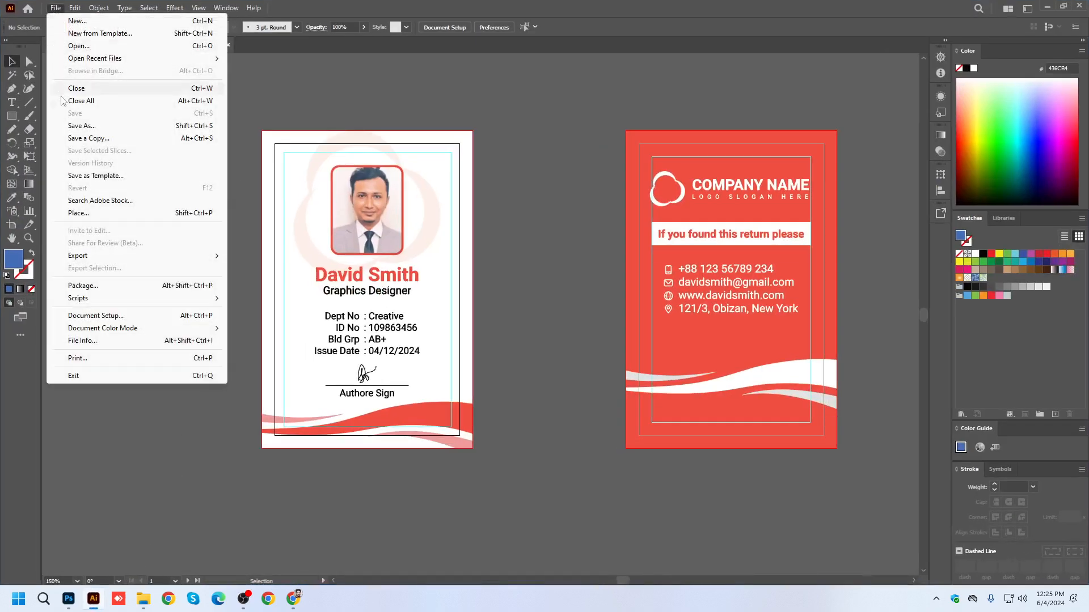
pyautogui.click(86, 124)
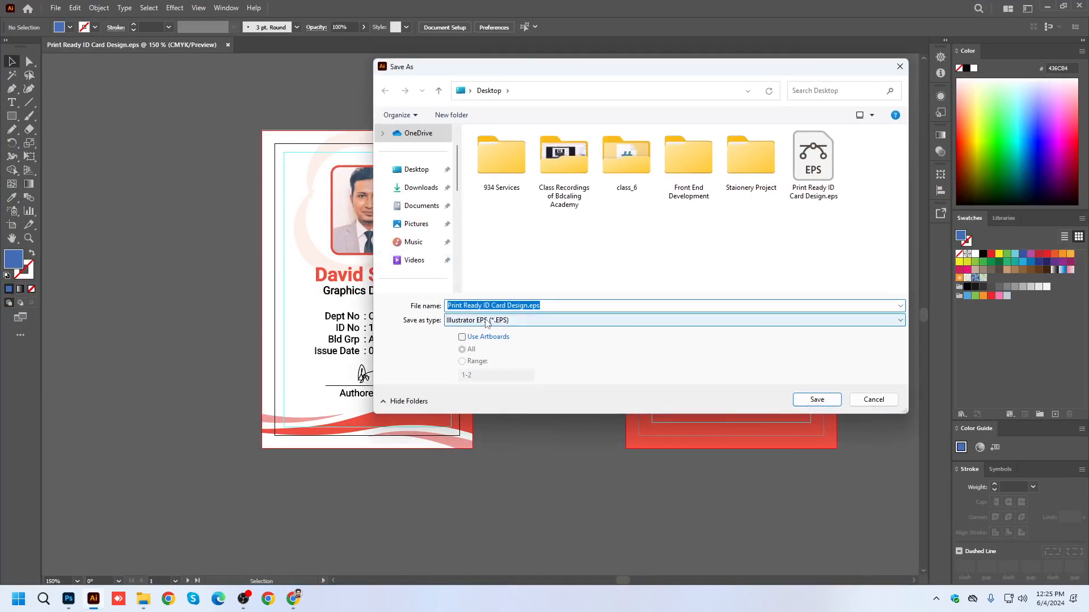
pyautogui.click(482, 320)
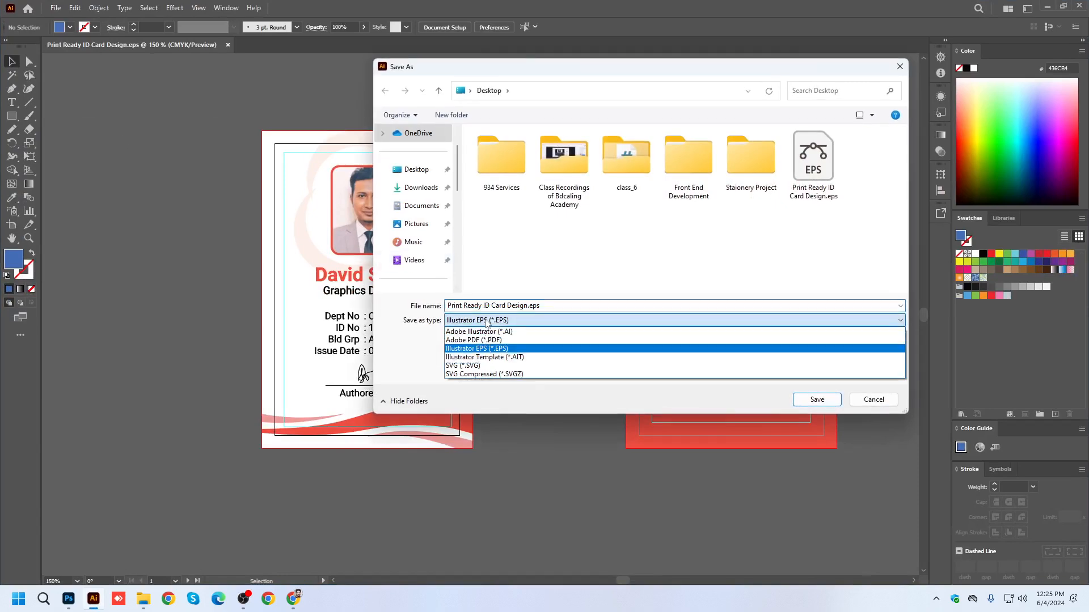
pyautogui.click(465, 340)
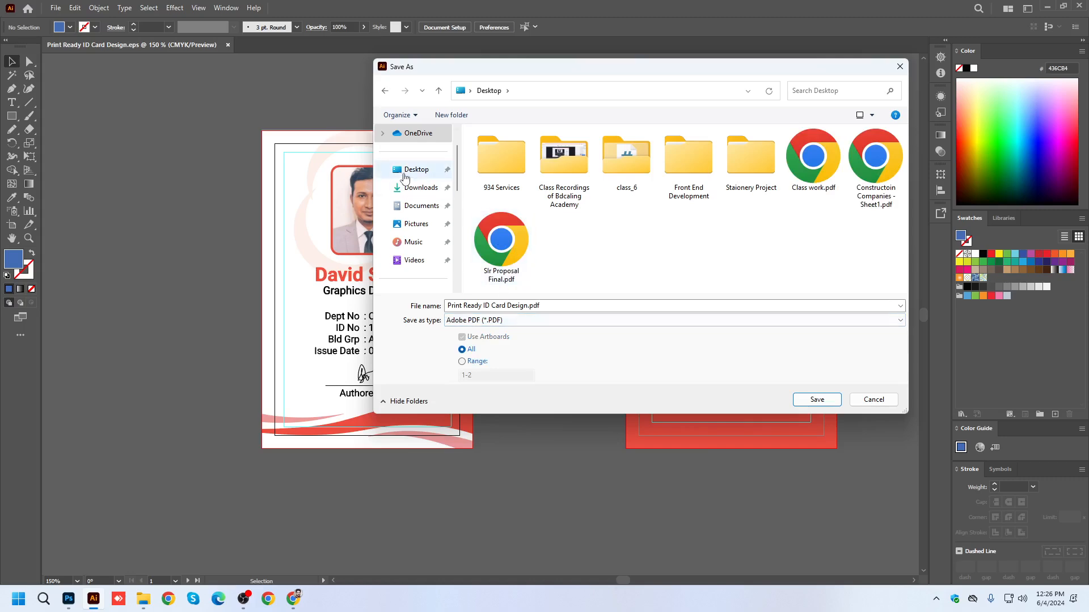
pyautogui.click(417, 172)
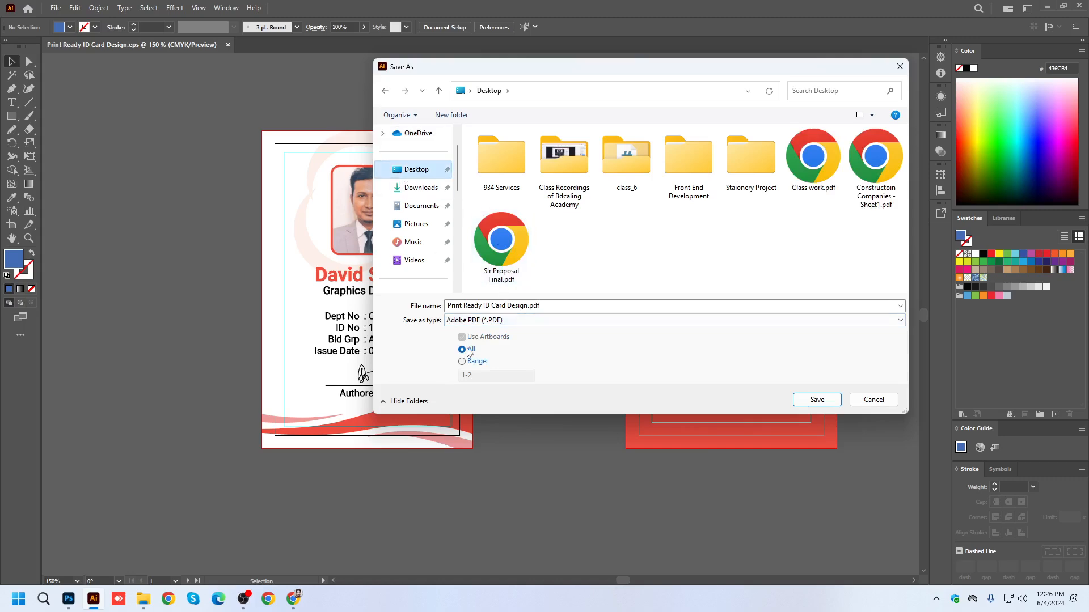
pyautogui.click(815, 400)
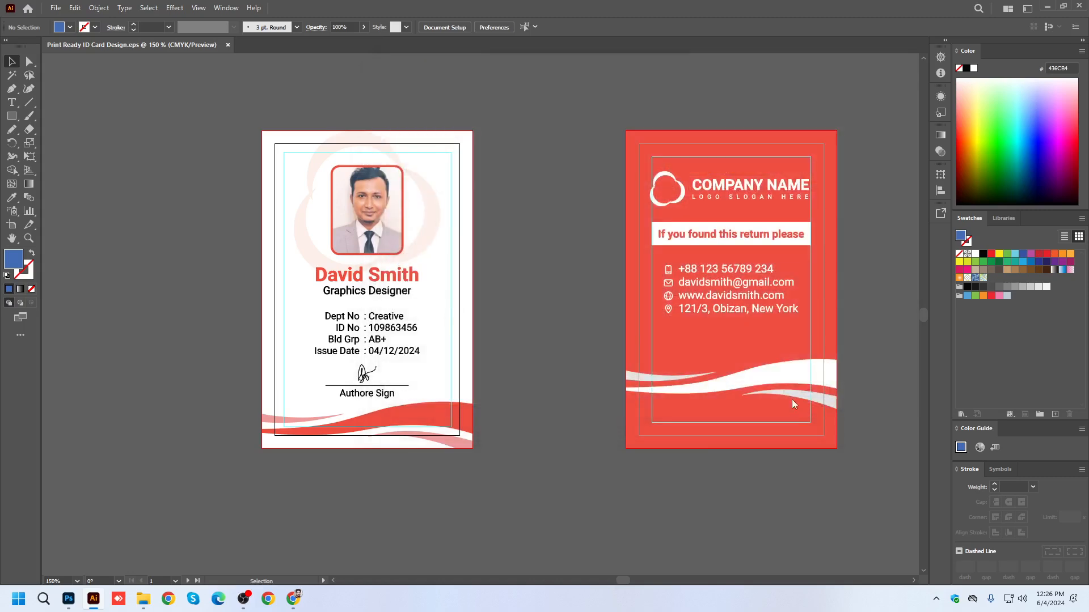
# Check the available PDF standards in the general PDF settings and keep None.
pyautogui.moveTo(485, 135); pyautogui.dragTo(343, 100)
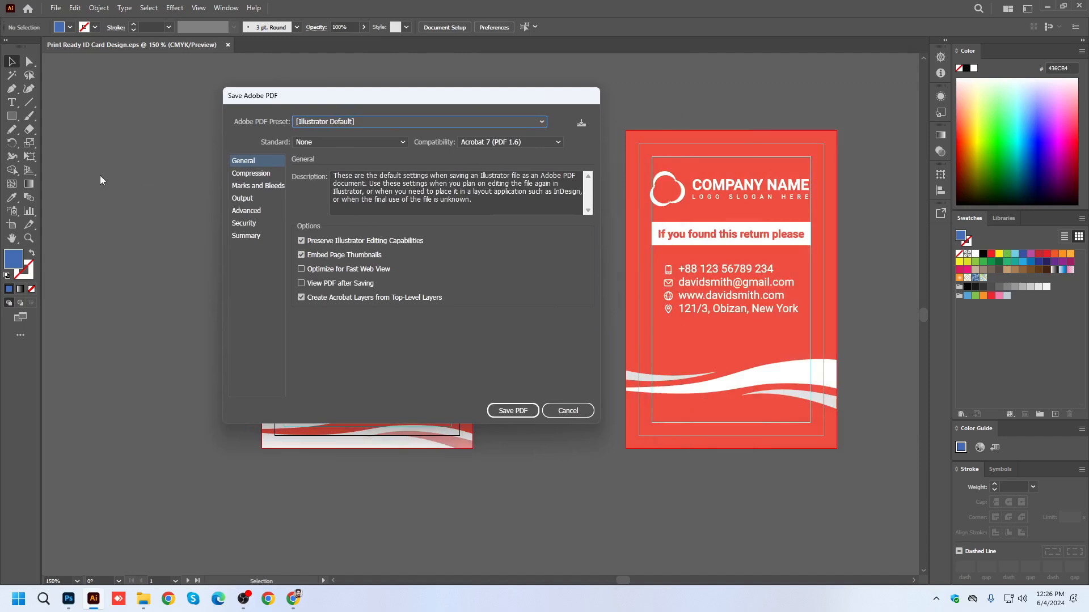
pyautogui.click(254, 162)
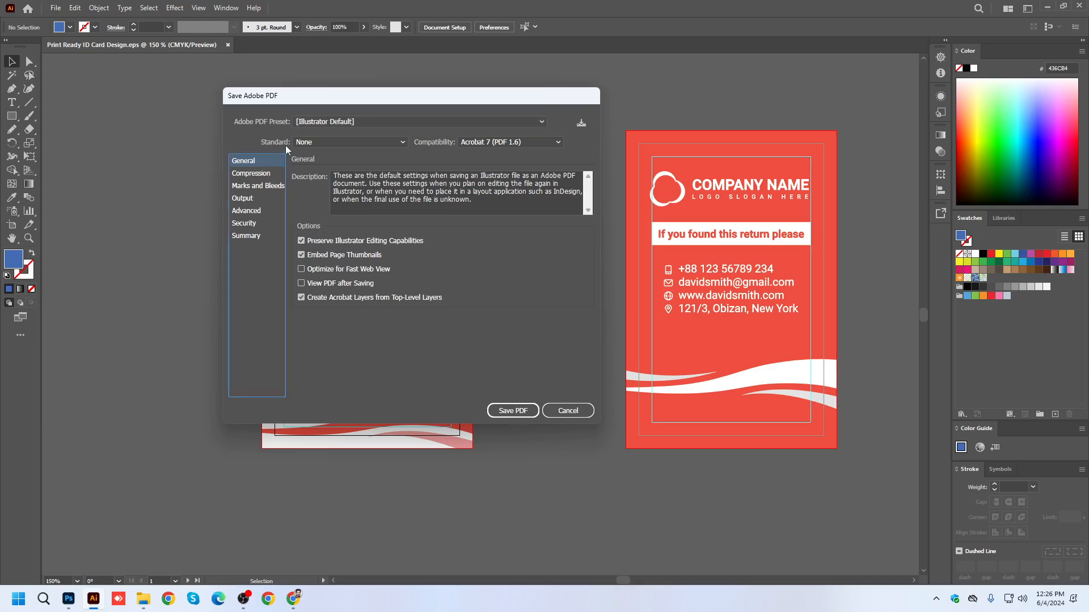
pyautogui.click(310, 144)
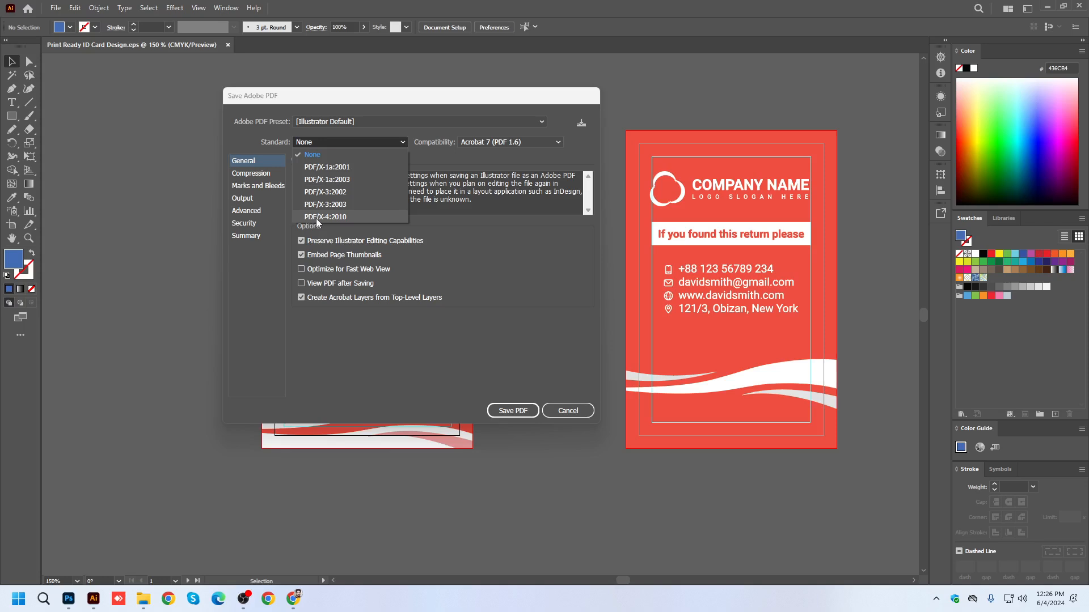
pyautogui.click(319, 155)
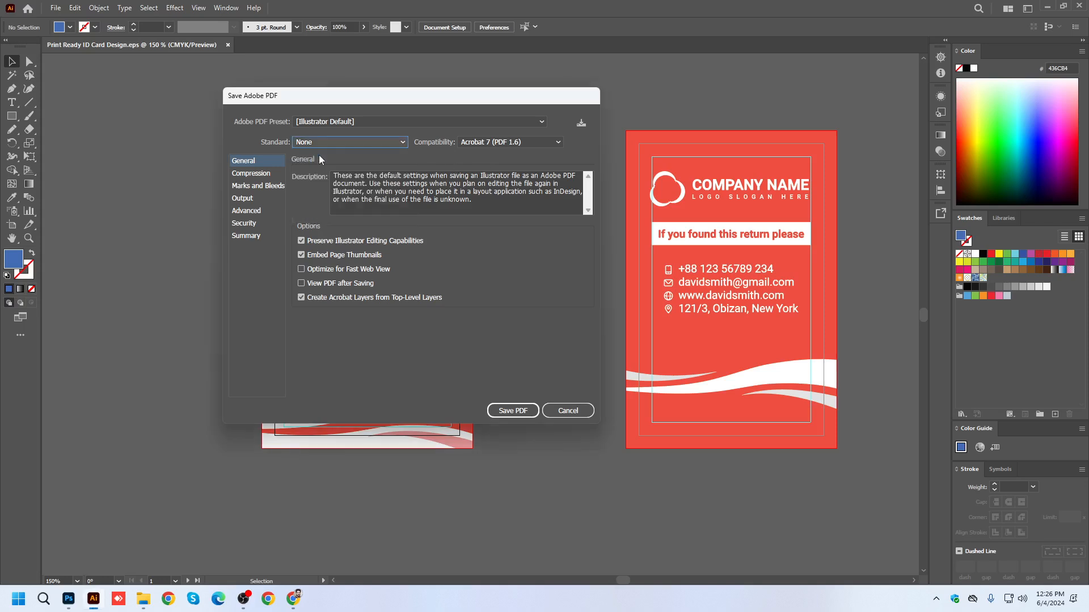
# Try the [High Quality Print] PDF preset, and switch back to [Illustrator Default].
pyautogui.click(339, 121)
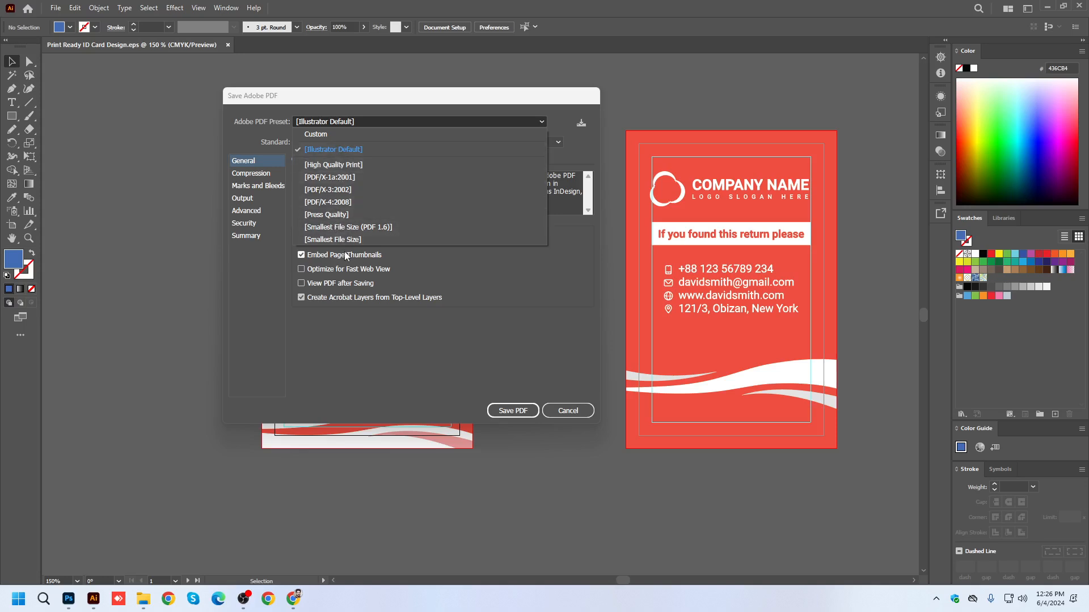
pyautogui.click(324, 166)
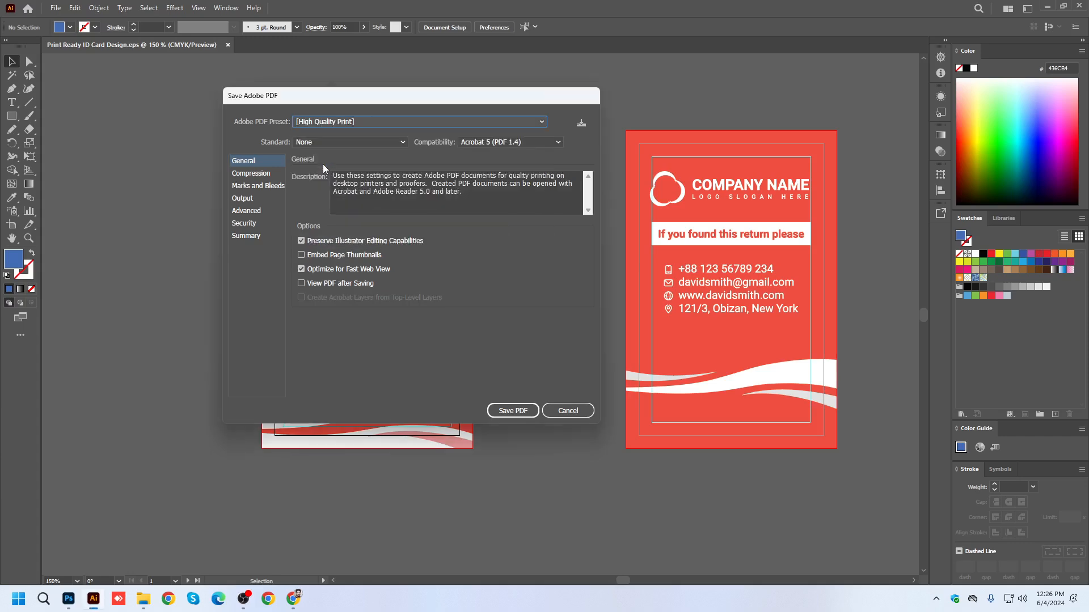
pyautogui.click(325, 120)
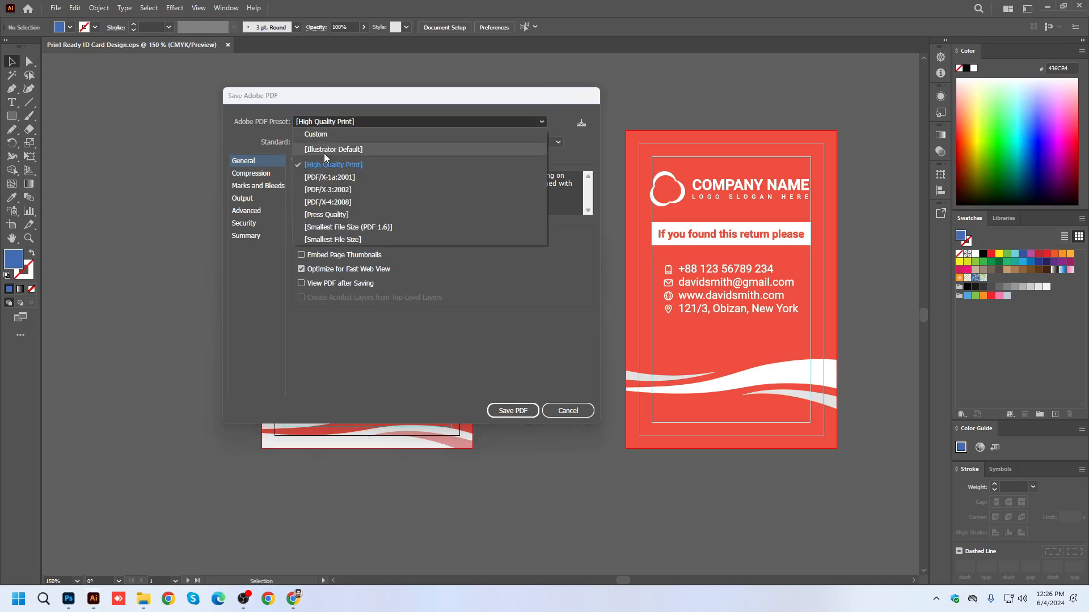
pyautogui.click(324, 151)
# Check the PDF compatibility versions, keeping Acrobat 7 (PDF 1.6), and review the compression methods for color bitmap images.
pyautogui.click(507, 142)
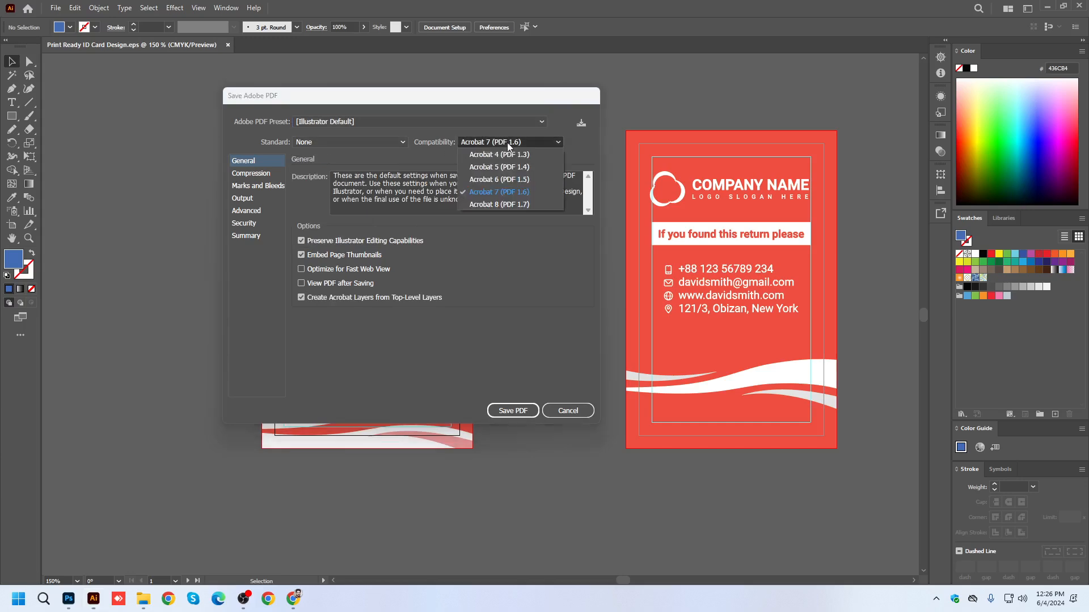
pyautogui.click(520, 192)
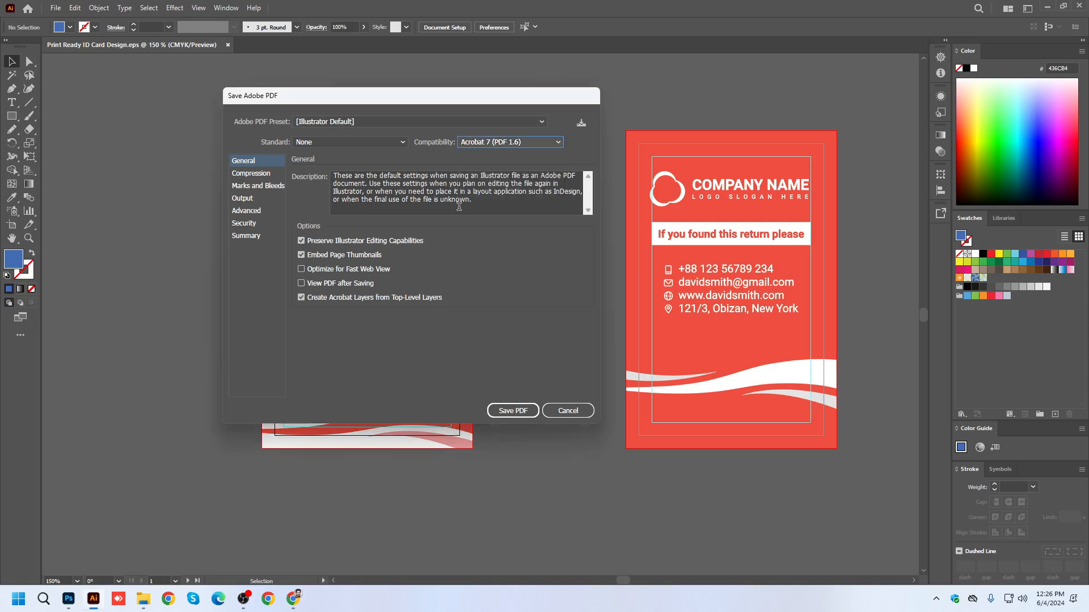
pyautogui.click(250, 174)
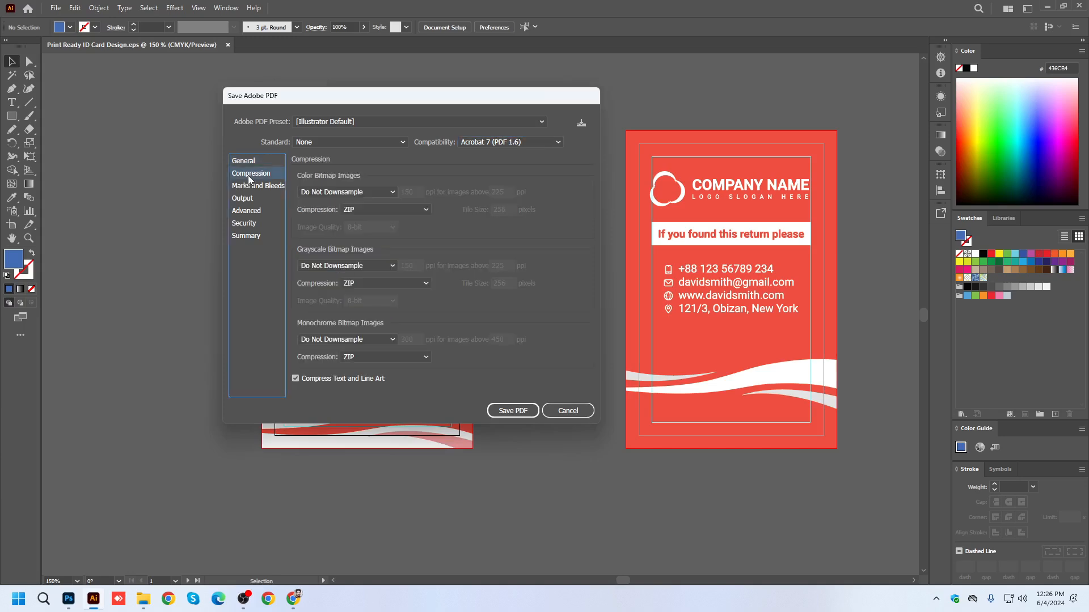
pyautogui.click(359, 209)
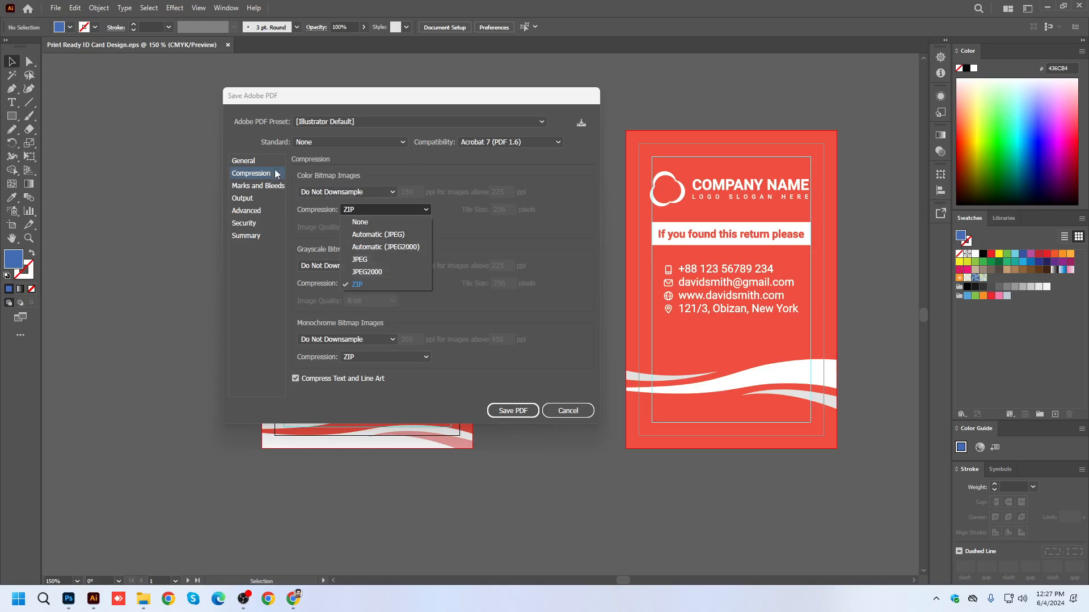
pyautogui.click(253, 162)
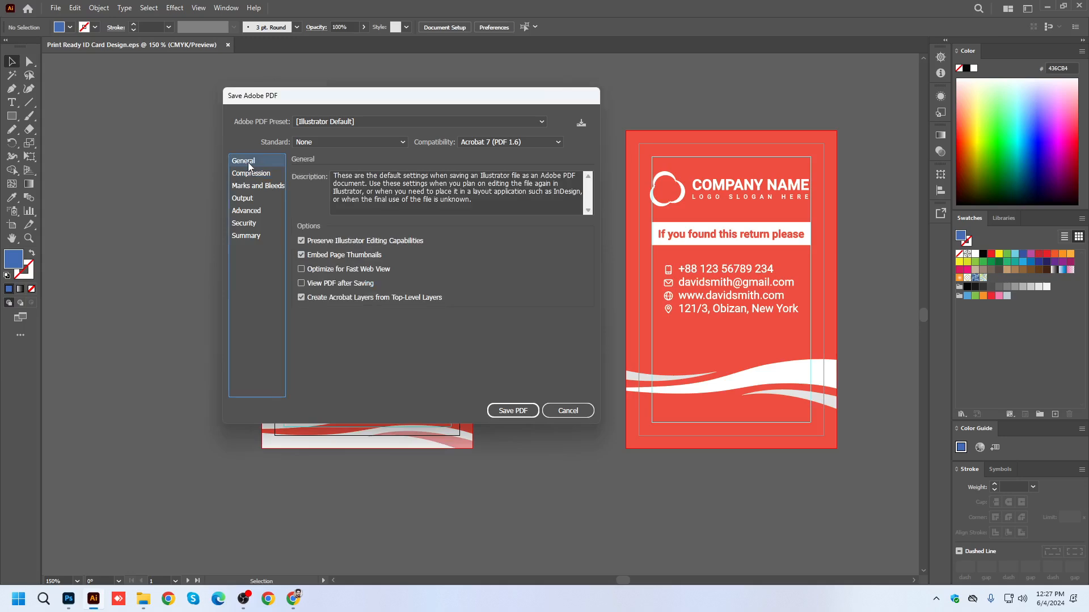
# Turn on all printer's marks, keep the document bleed settings, and save the PDF.
pyautogui.click(269, 188)
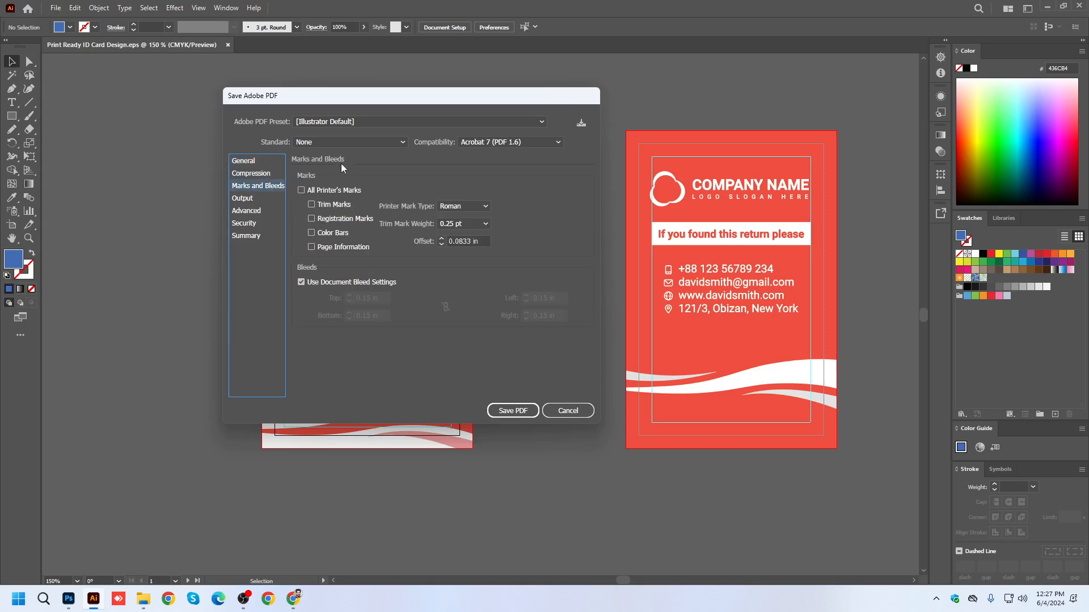
pyautogui.moveTo(357, 102); pyautogui.dragTo(440, 97)
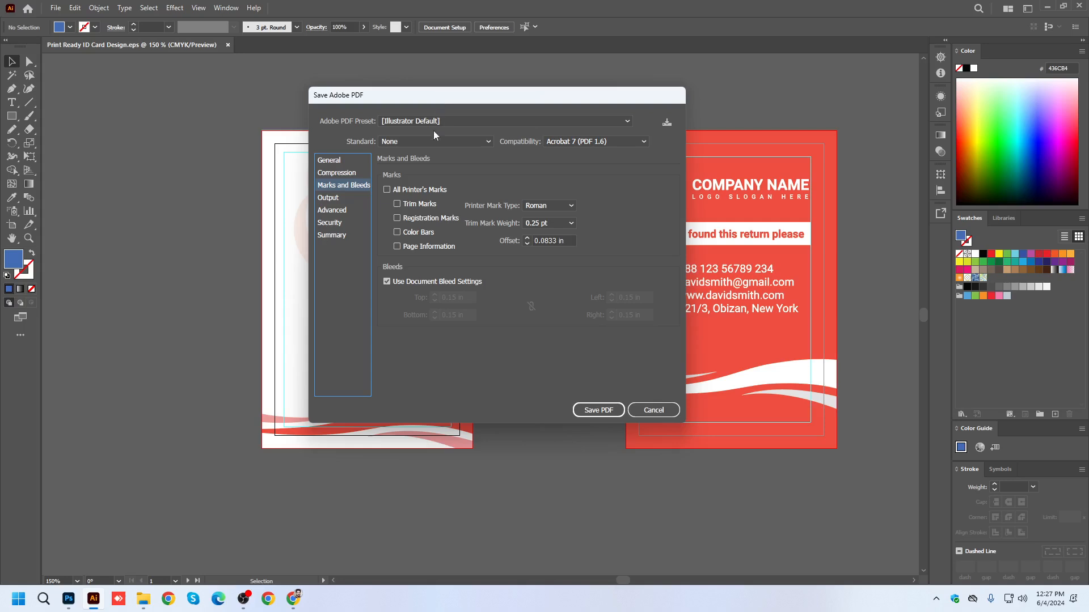
pyautogui.click(386, 190)
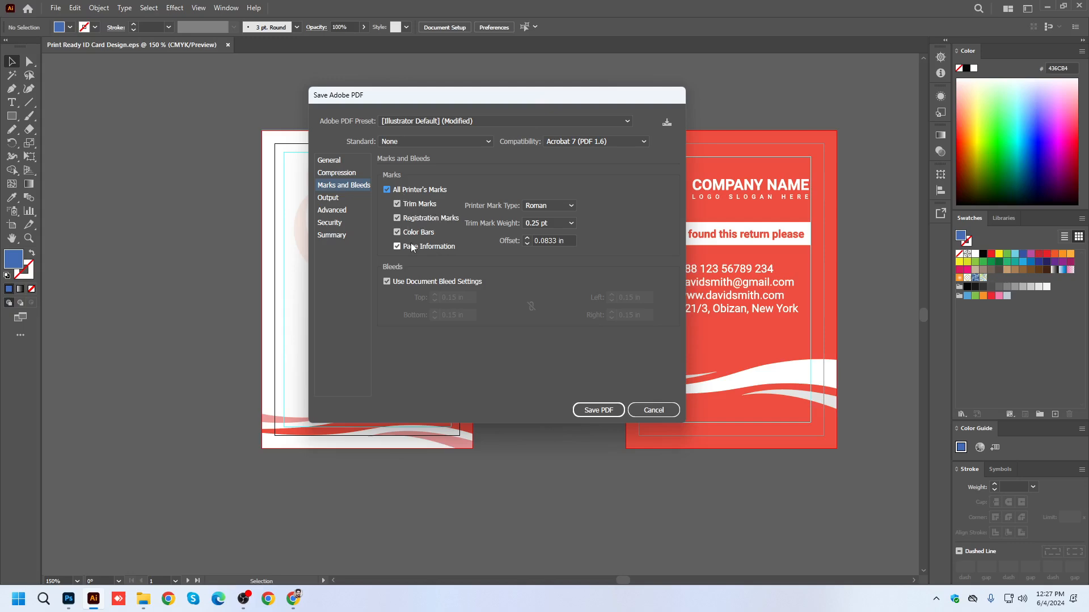
pyautogui.moveTo(407, 97); pyautogui.dragTo(578, 106)
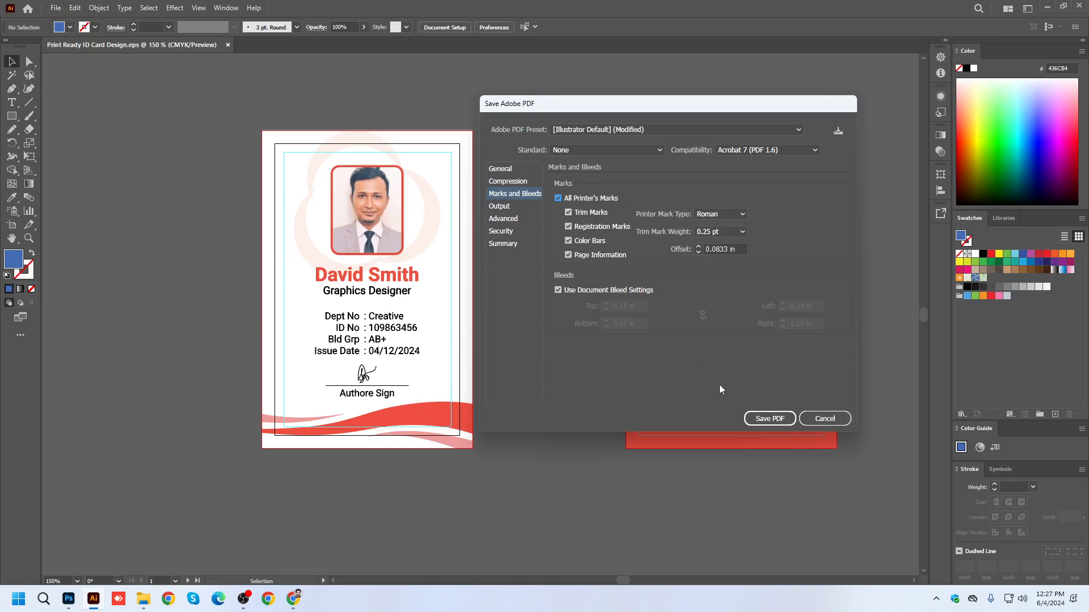
pyautogui.click(769, 421)
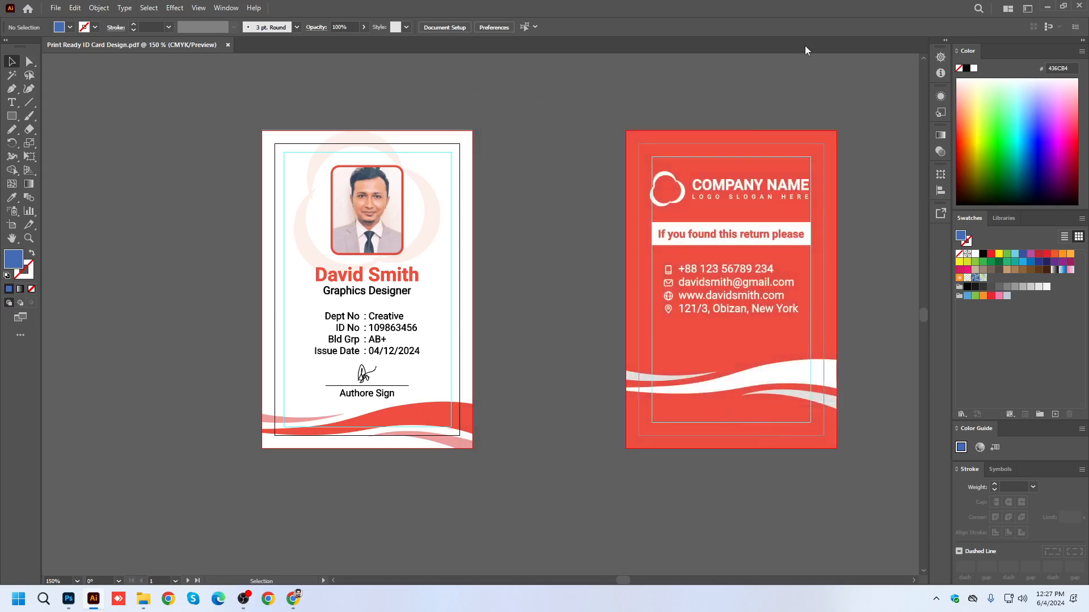
# Open the saved Print Ready ID Card Design PDF from the desktop in Chrome, inspect its printer's marks and page information, and return to Illustrator.
pyautogui.press('super+d')
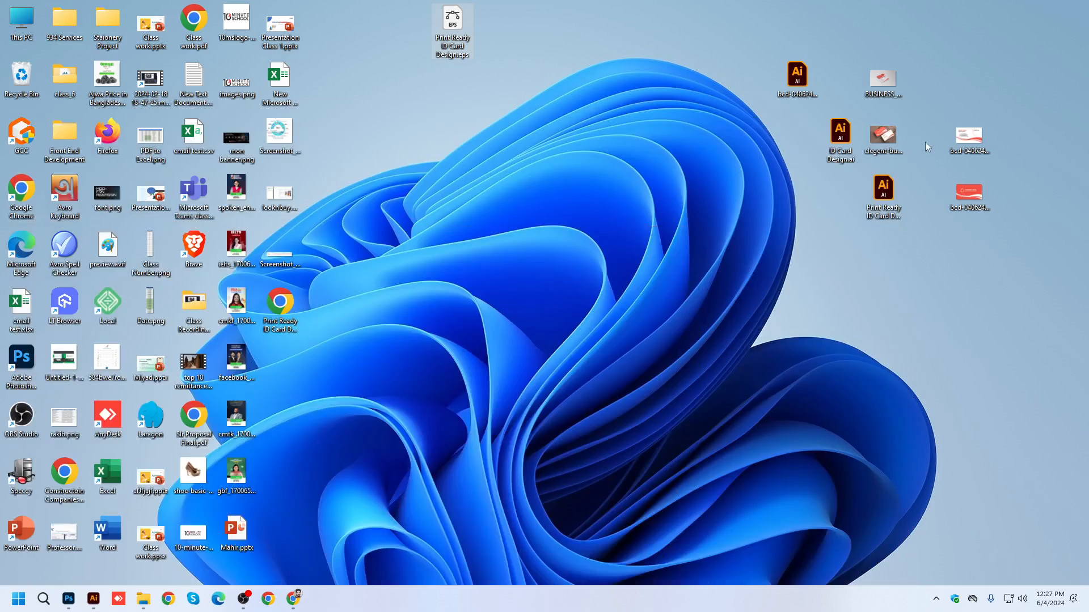
pyautogui.doubleClick(281, 305)
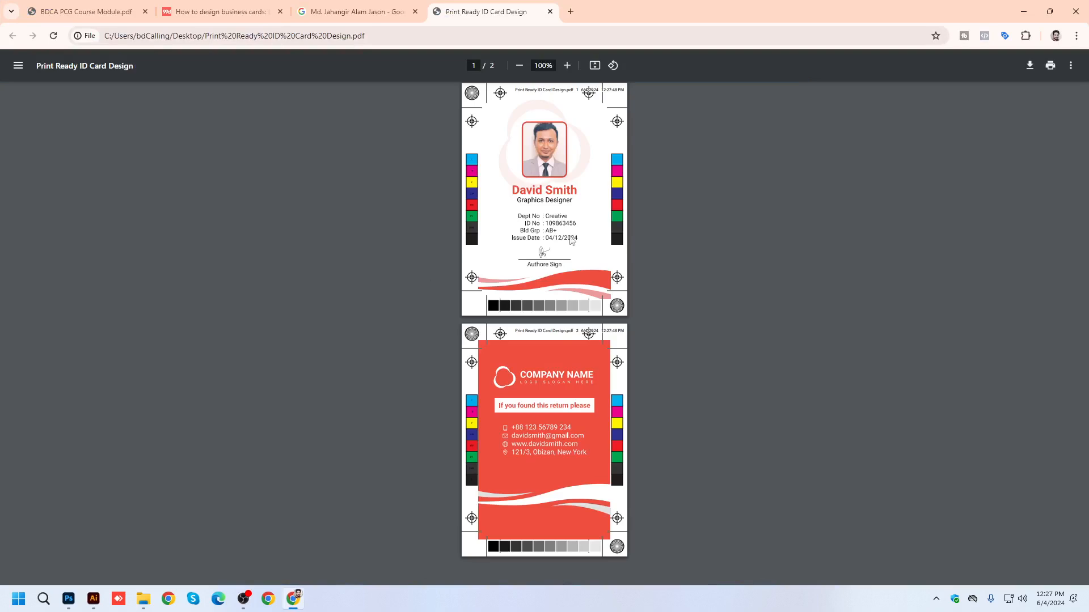
pyautogui.keyDown('ctrl'); pyautogui.scroll(5, 549, 166); pyautogui.keyUp('ctrl')
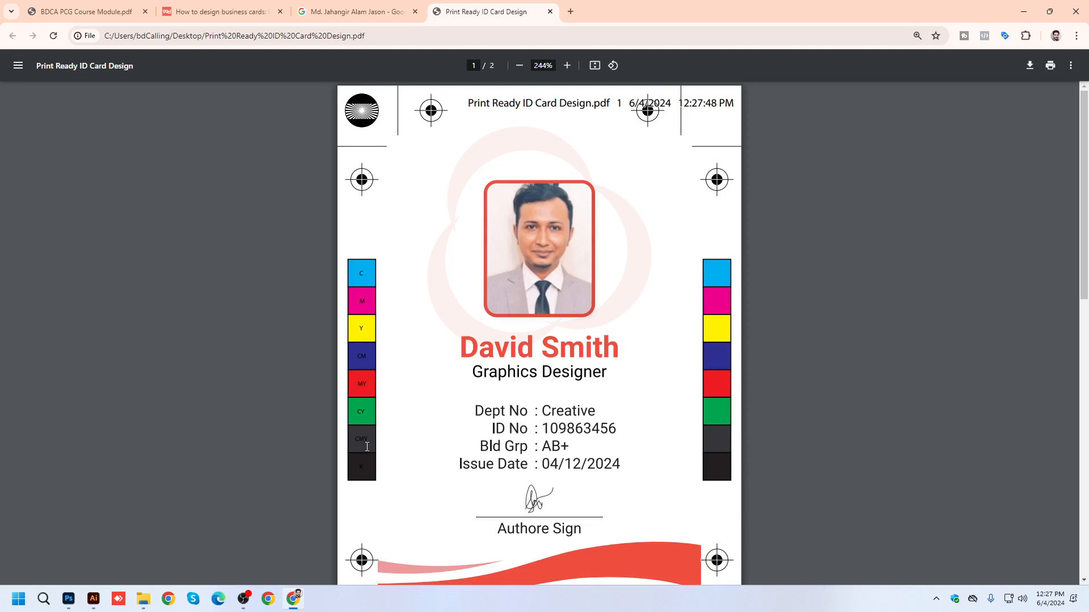
pyautogui.moveTo(471, 102); pyautogui.dragTo(619, 101)
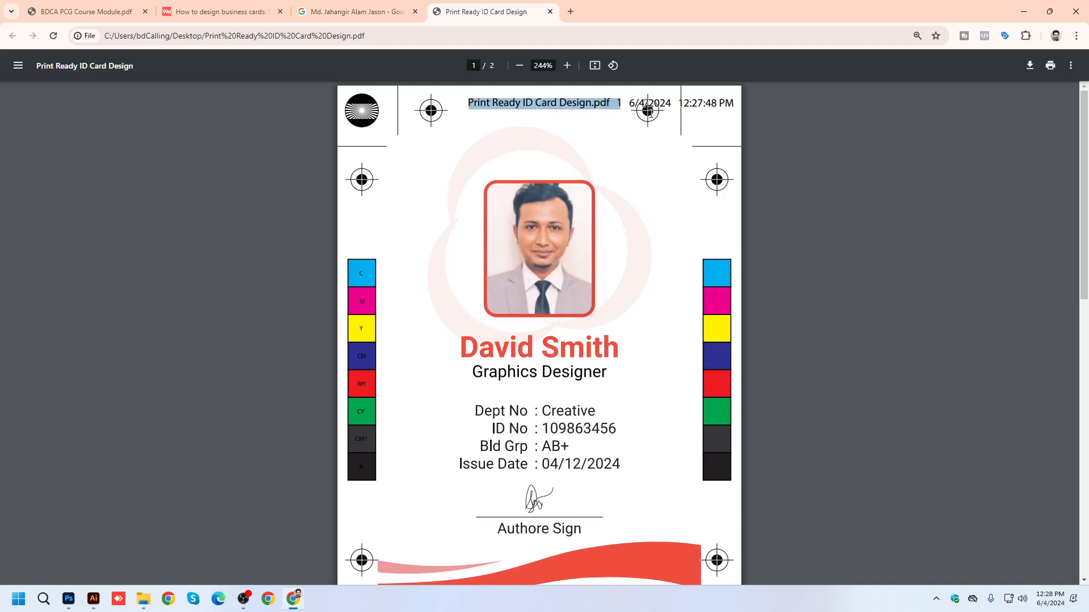
pyautogui.click(649, 111)
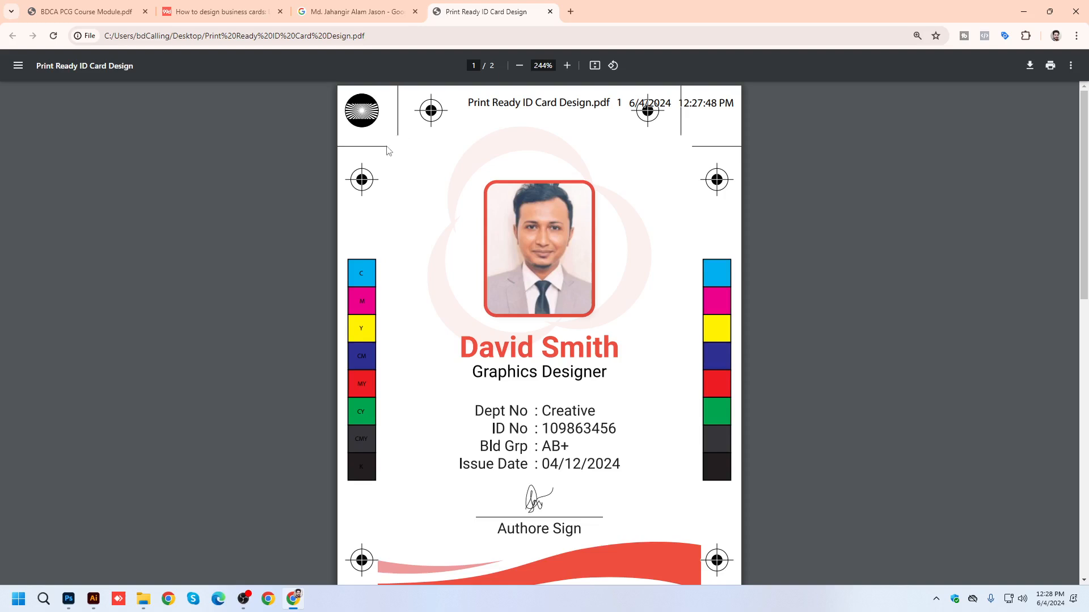
pyautogui.scroll(-2, 466, 201)
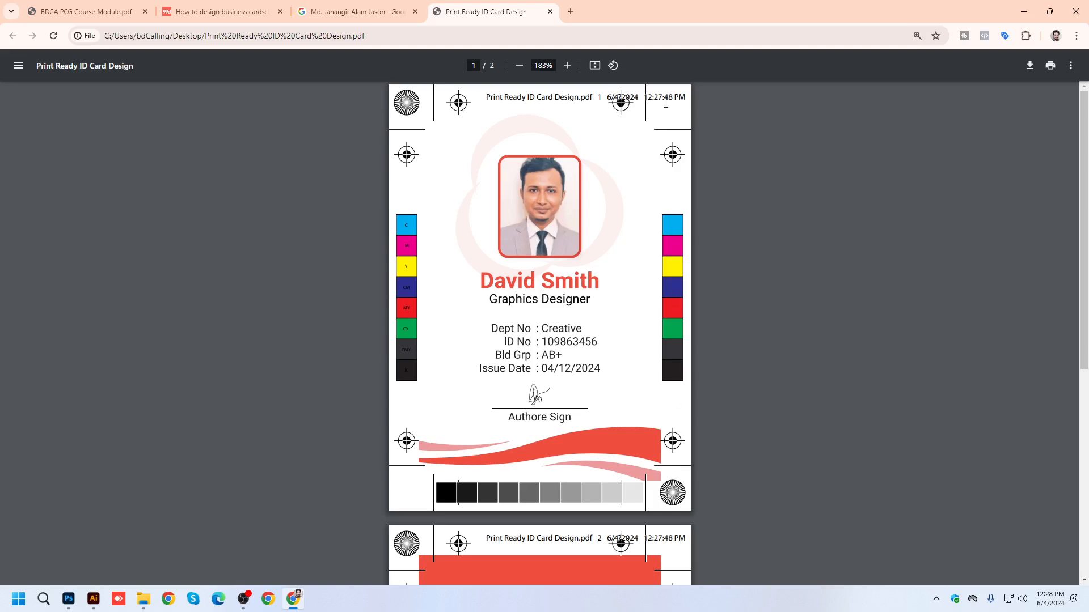
pyautogui.click(93, 599)
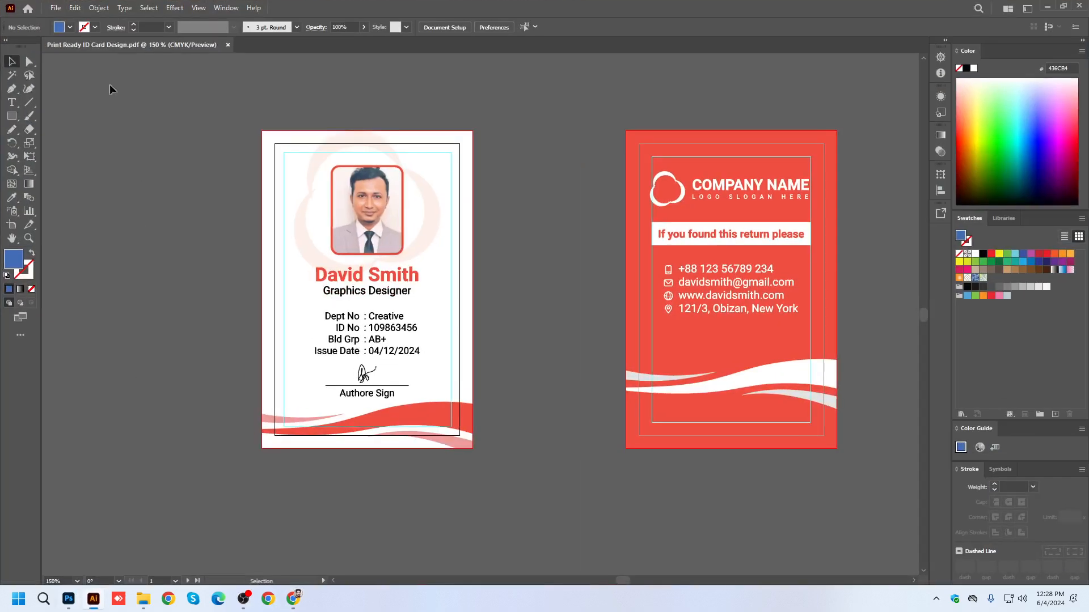
# Save the document again to the Desktop as Adobe PDF under Print Ready ID Card Design.pdf with all artboards, replacing the existing file.
pyautogui.click(56, 8)
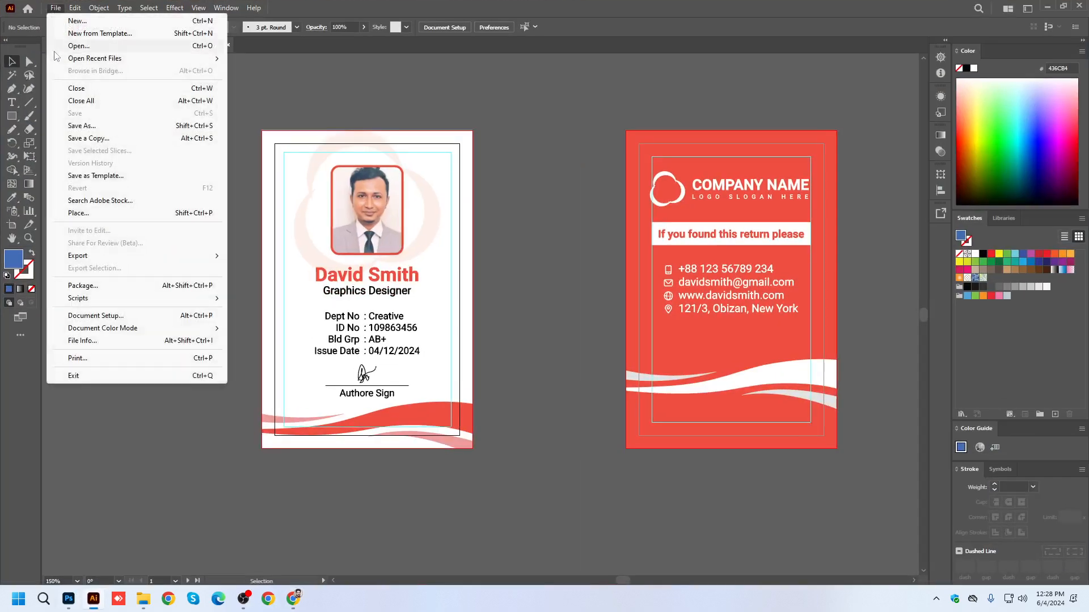
pyautogui.click(82, 126)
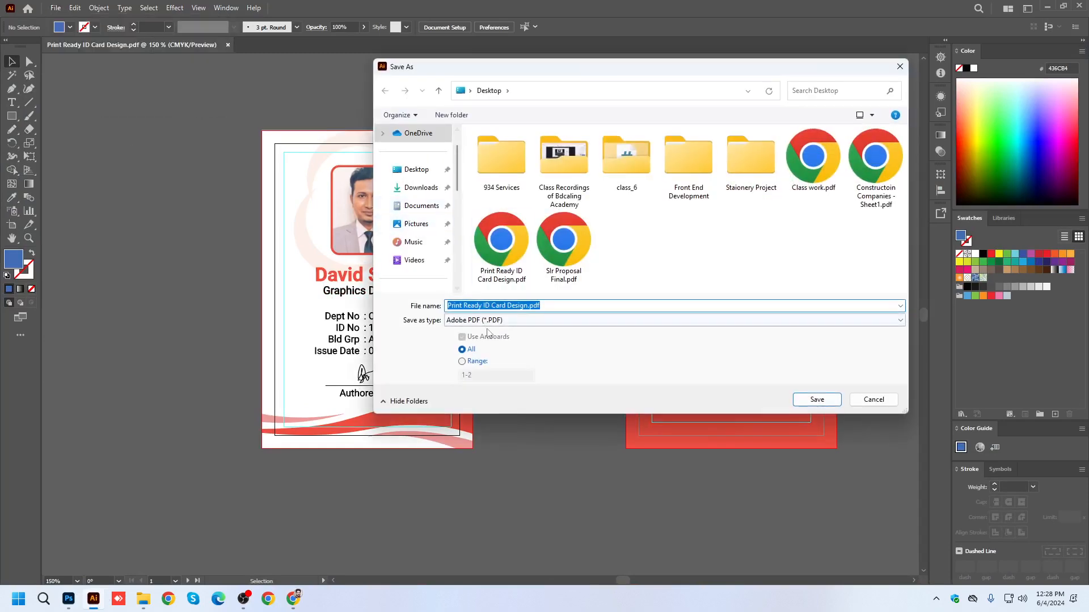
pyautogui.click(417, 170)
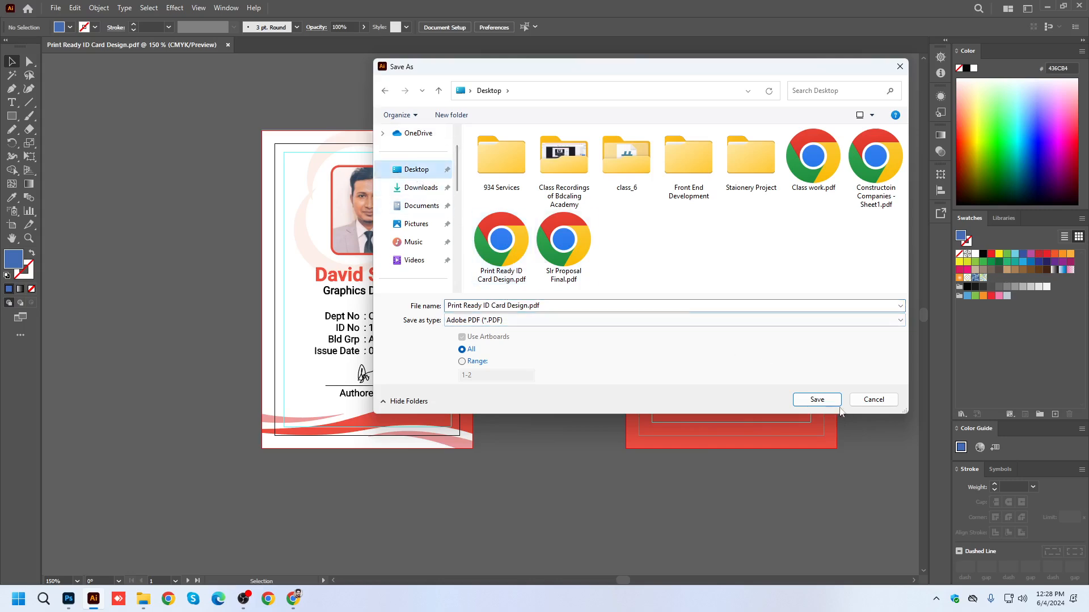
pyautogui.click(817, 400)
pyautogui.click(585, 341)
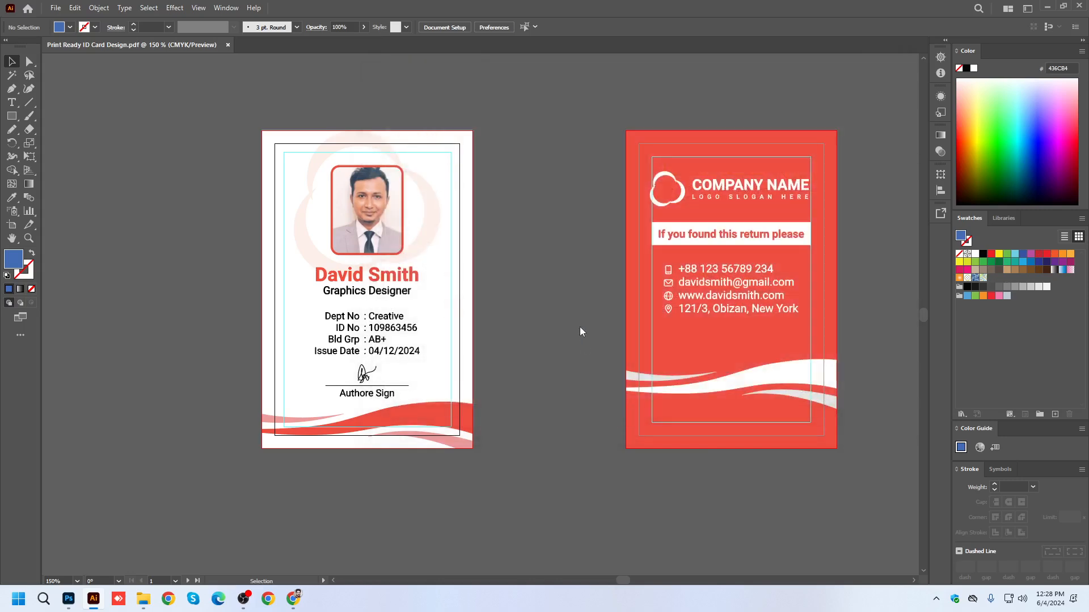
# Turn off all printer's marks except Trim Marks, keep the document bleed settings, and save the PDF.
pyautogui.click(514, 194)
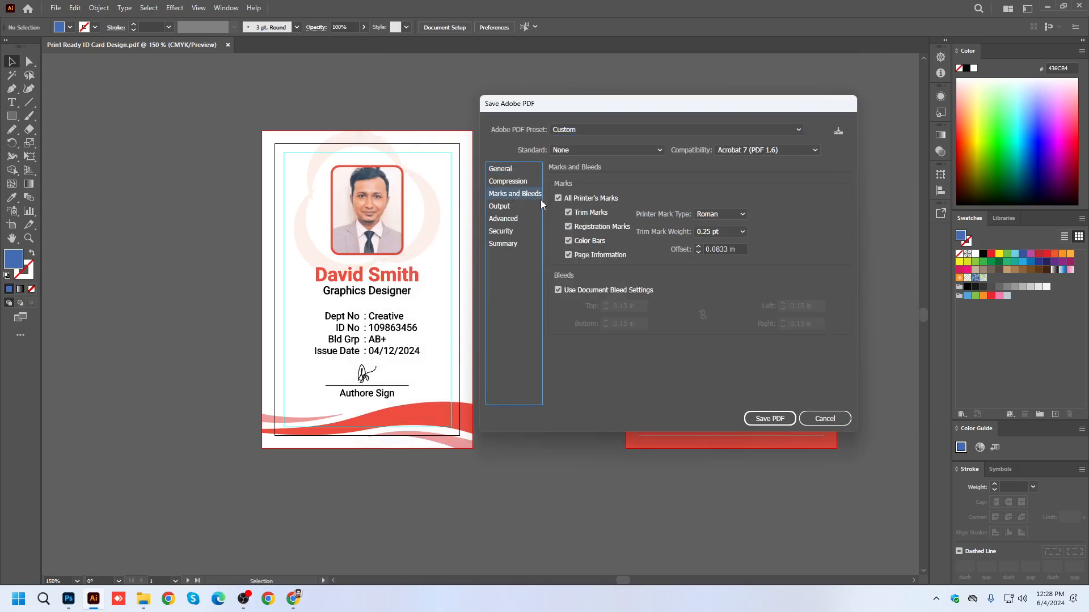
pyautogui.click(558, 198)
pyautogui.click(569, 213)
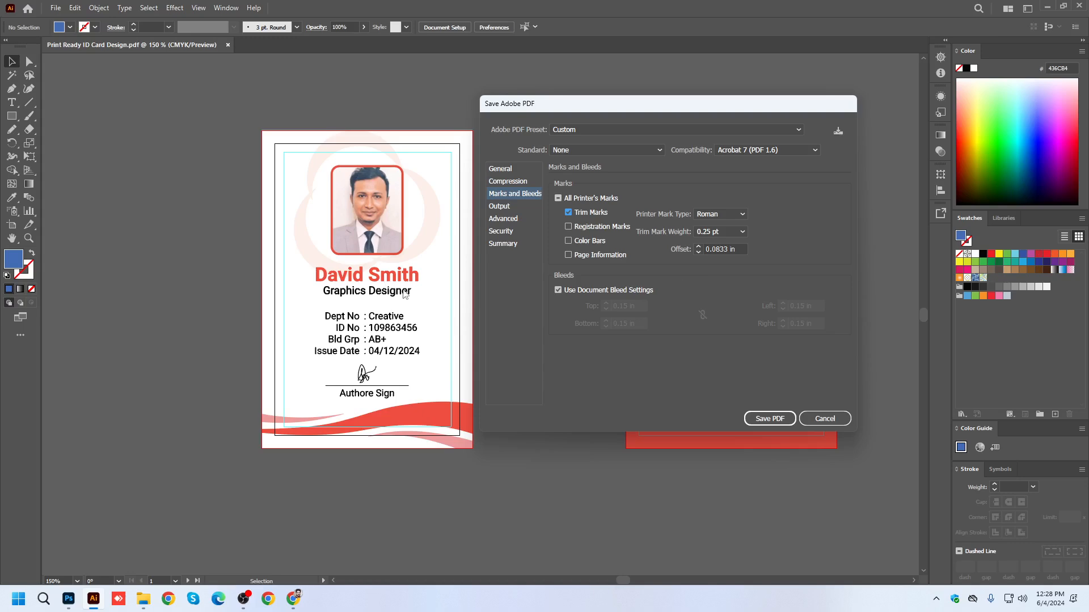
pyautogui.click(760, 417)
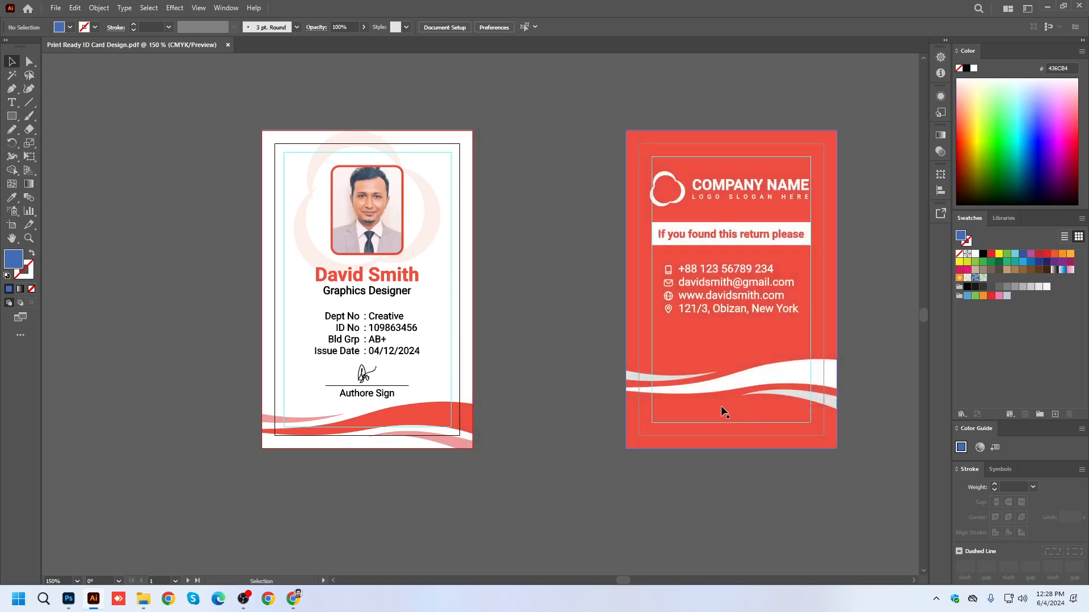
# On the desktop, check the file size in the properties of Print Ready ID Card Design.pdf and close them without changes.
pyautogui.press('super+d')
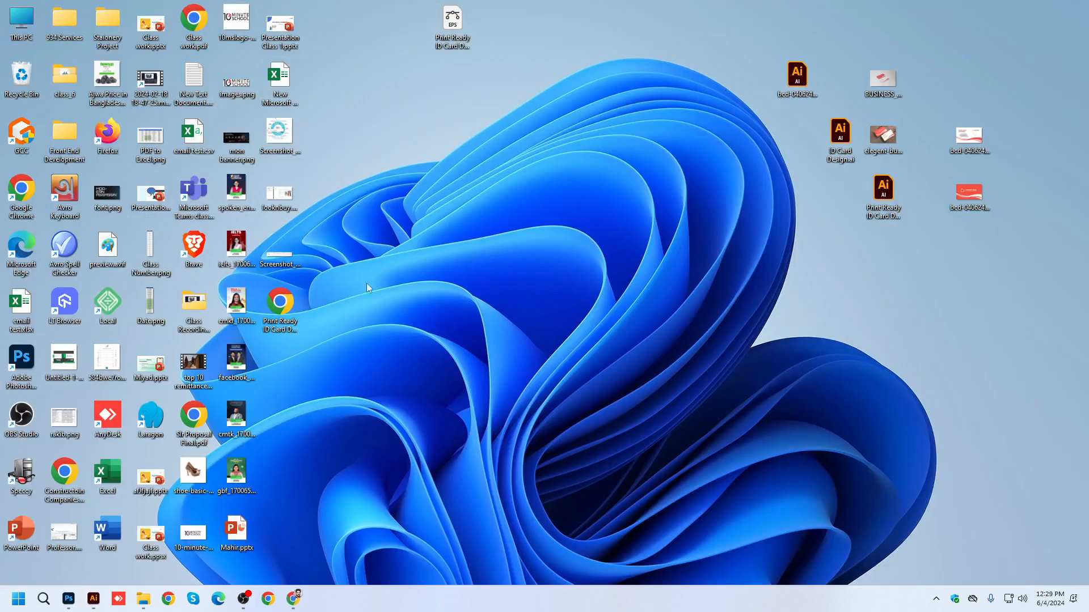
pyautogui.rightClick(279, 303)
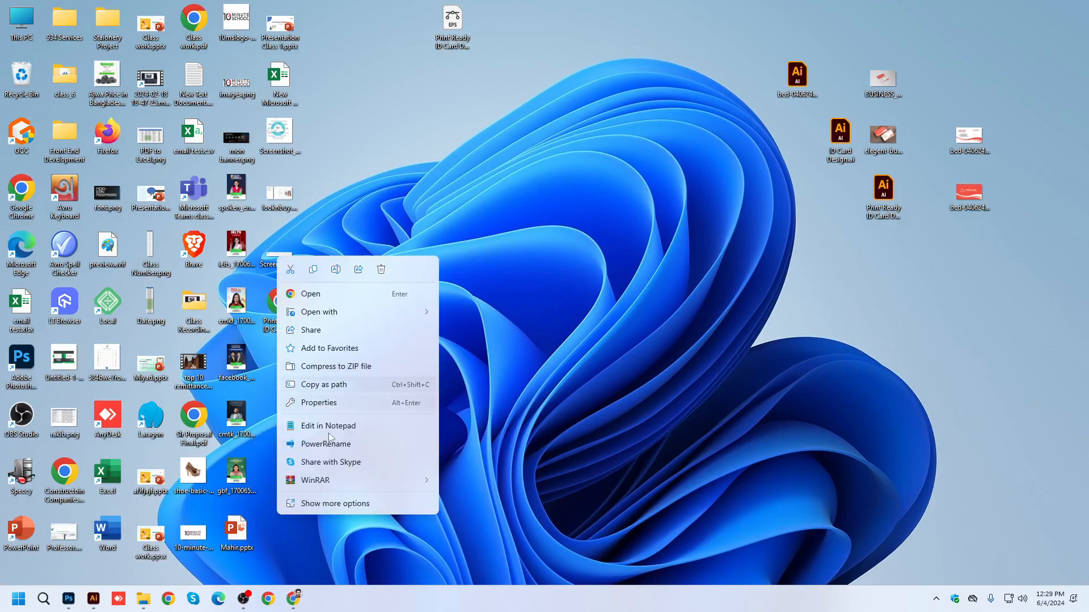
pyautogui.click(332, 505)
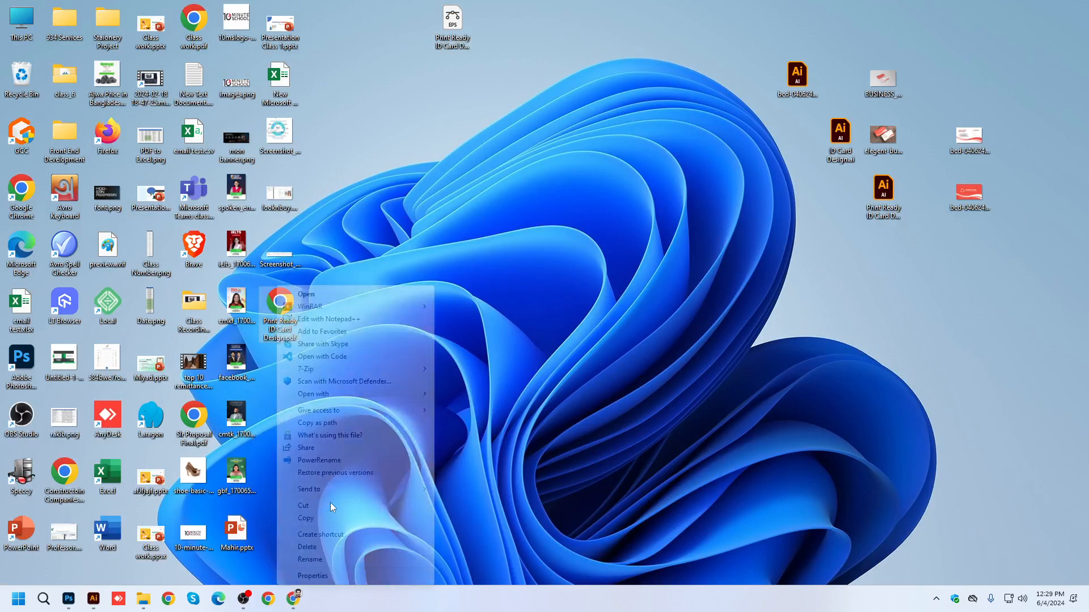
pyautogui.click(316, 573)
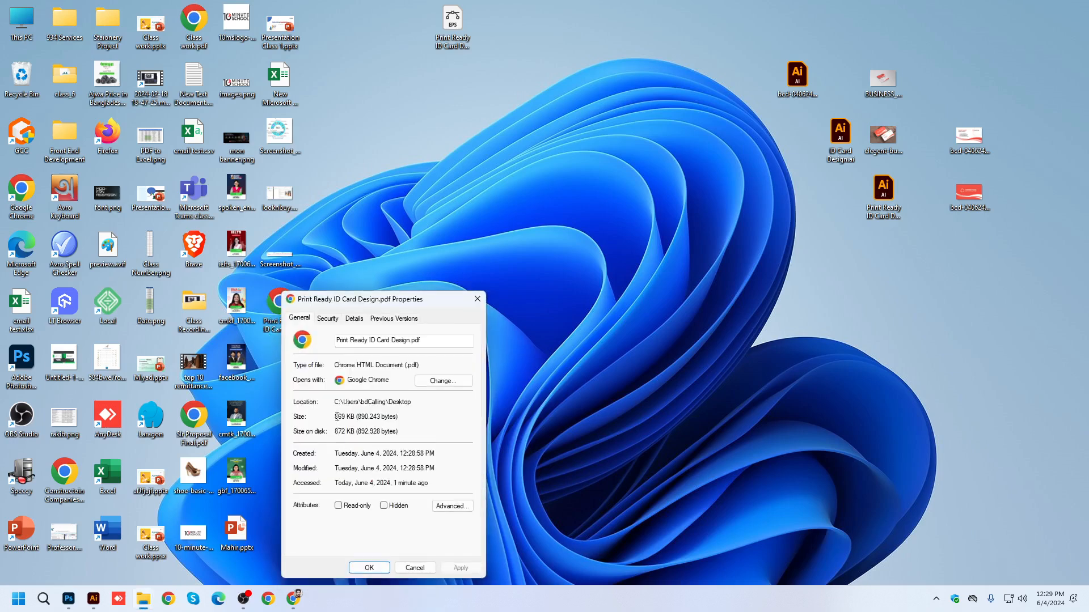
pyautogui.click(414, 568)
# Open the resaved ID card PDF in Chrome, inspect the trim marks and bleed on both pages, and close its tab.
pyautogui.doubleClick(279, 304)
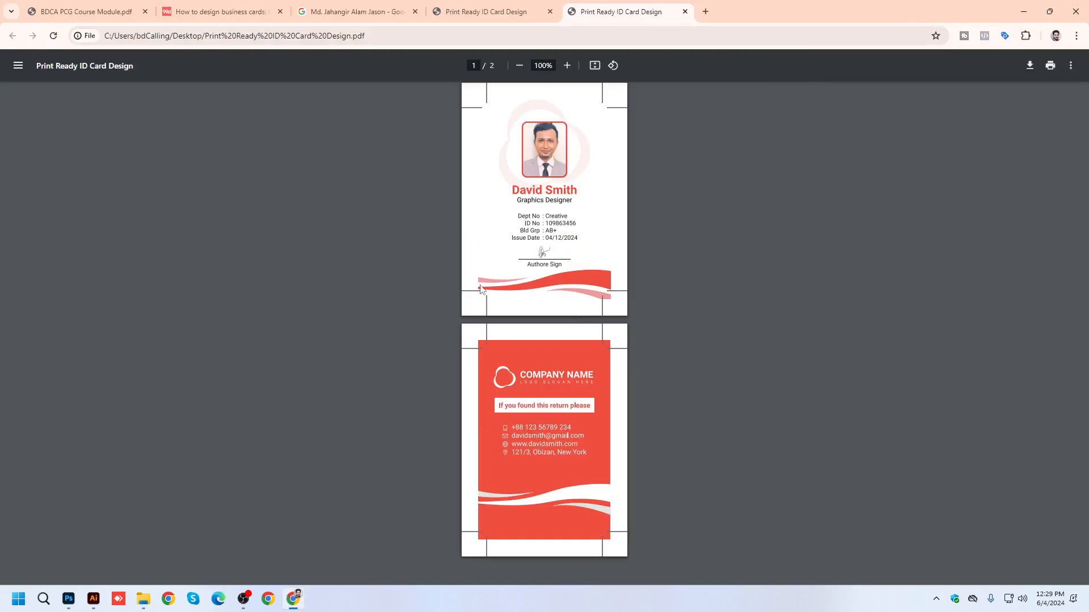
pyautogui.scroll(5, 484, 283)
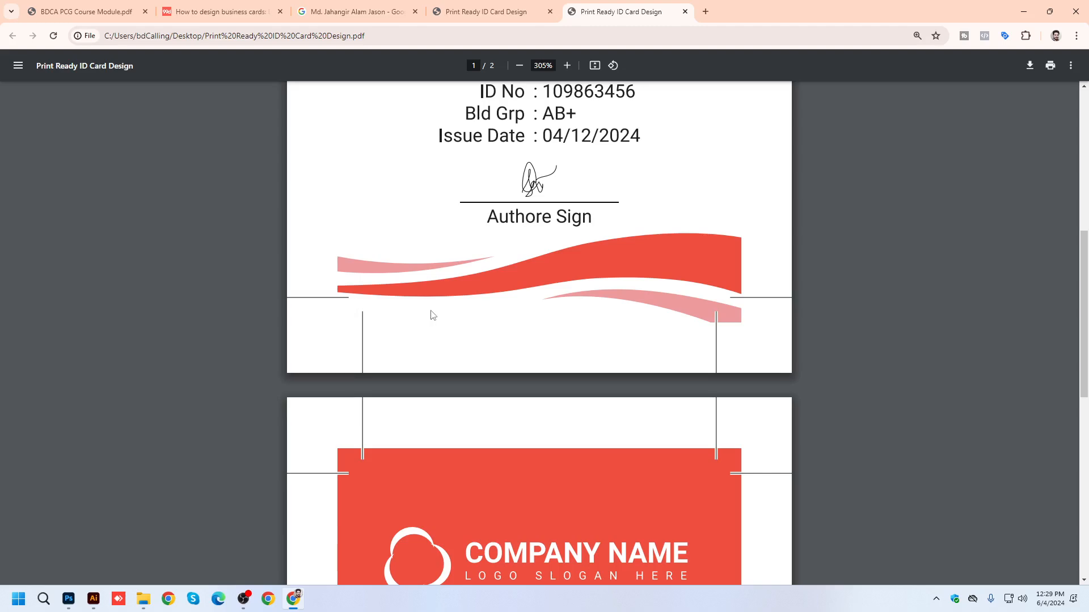
pyautogui.scroll(-3, 425, 335)
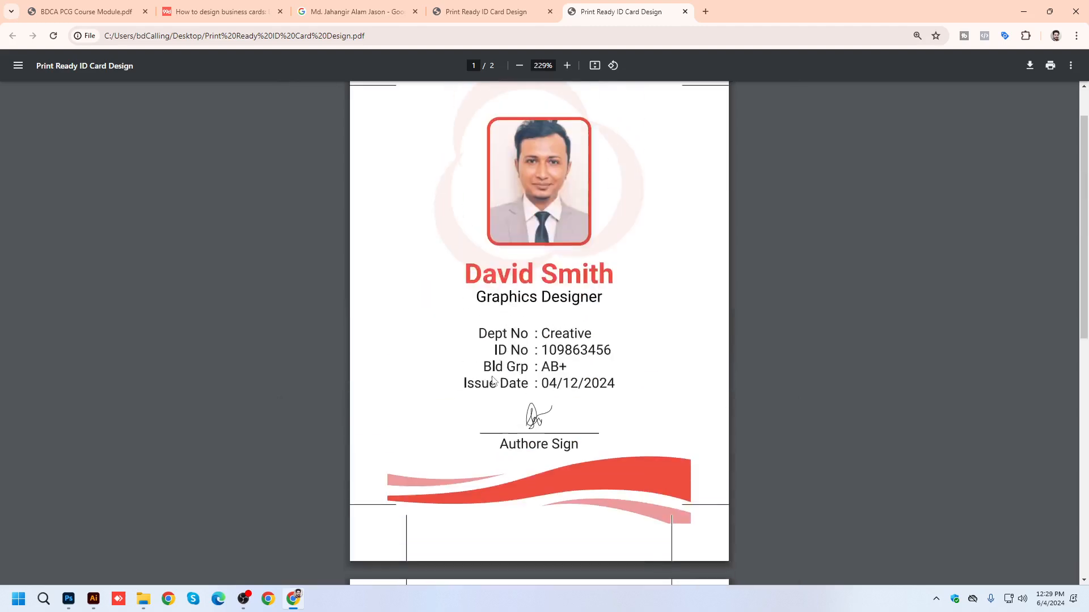
pyautogui.scroll(-5, 492, 379)
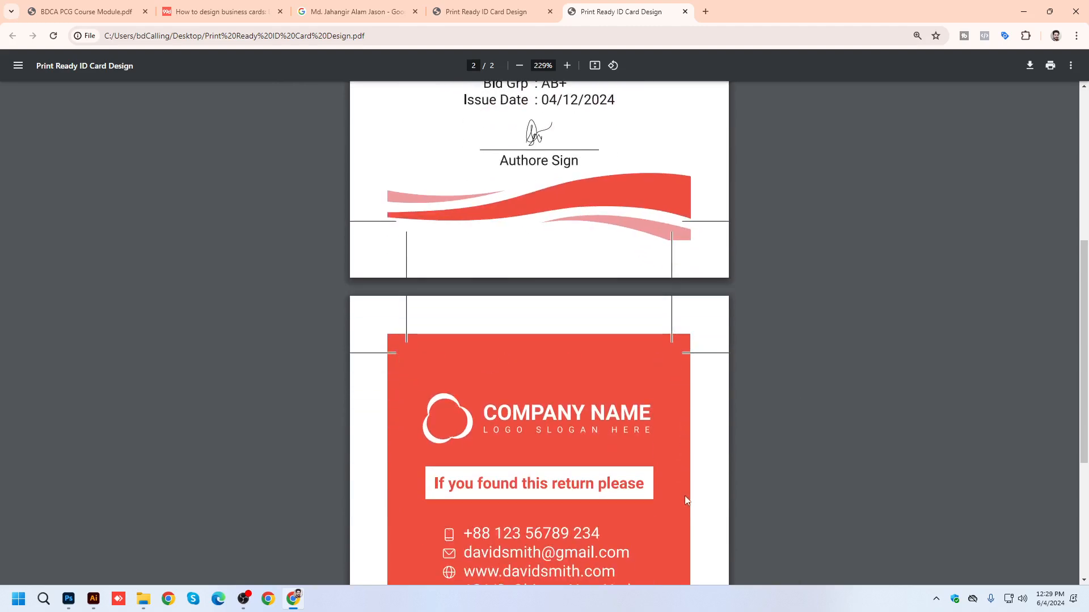
pyautogui.scroll(-8, 591, 323)
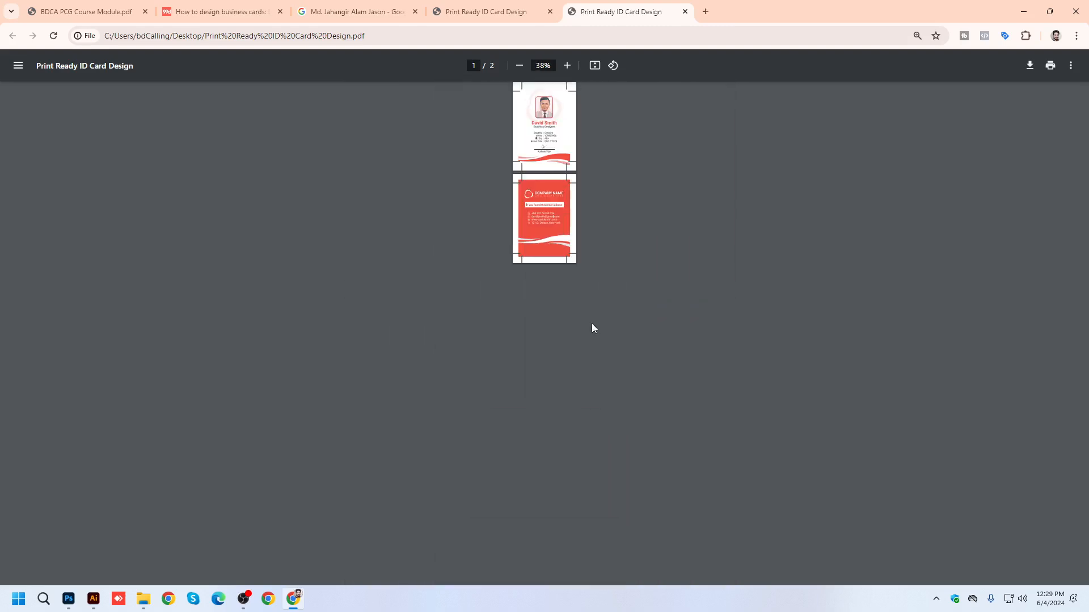
pyautogui.scroll(5, 567, 180)
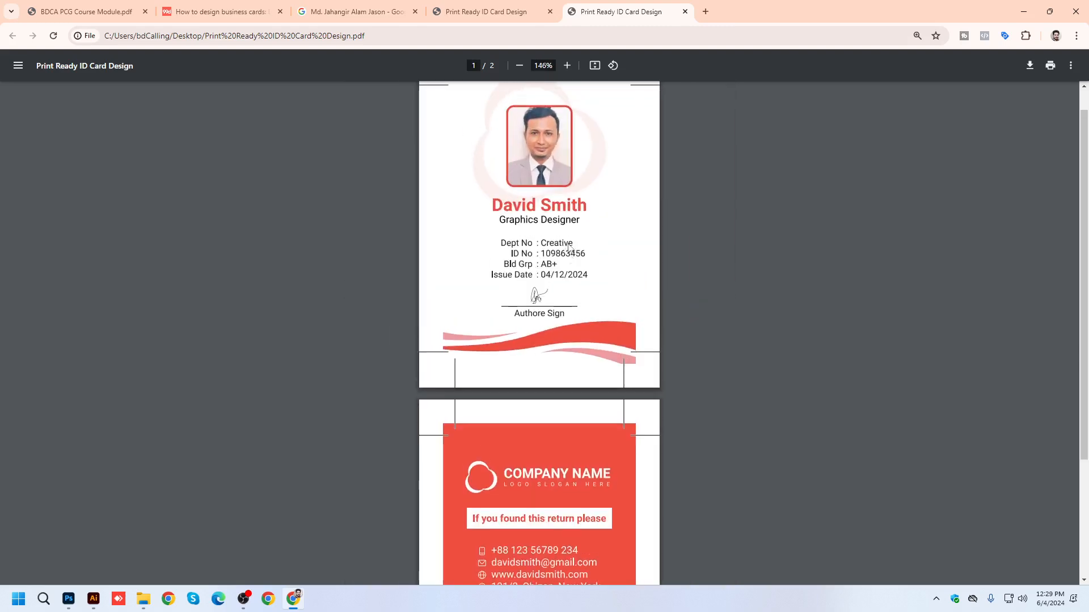
pyautogui.middleClick(632, 9)
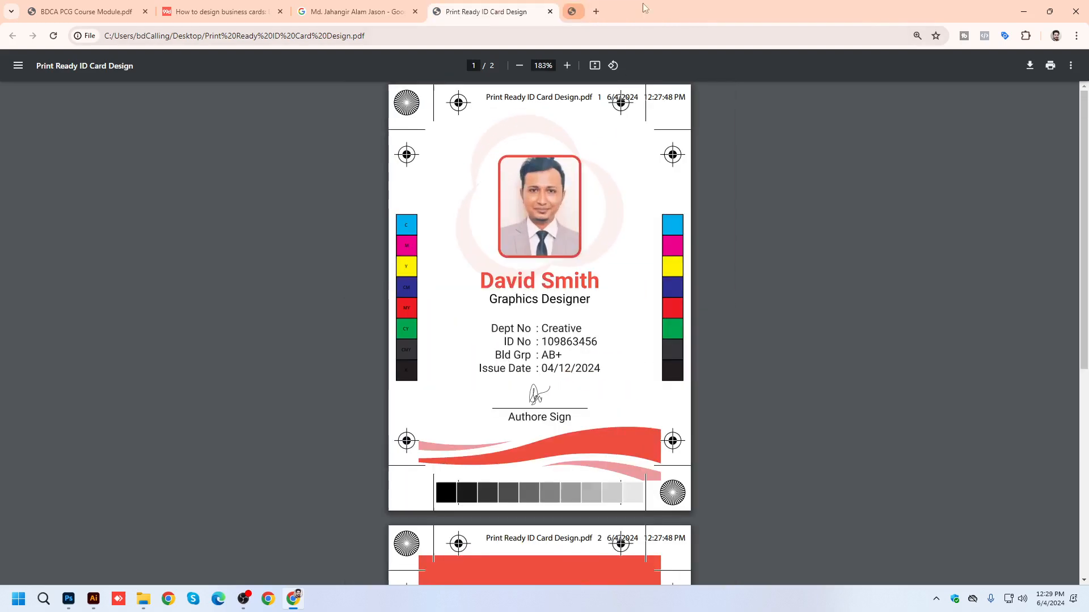
# Close the older ID card PDF tab in Chrome and close the Print Ready ID Card Design.pdf document in Illustrator.
pyautogui.hotkey('ctrl', 'w')
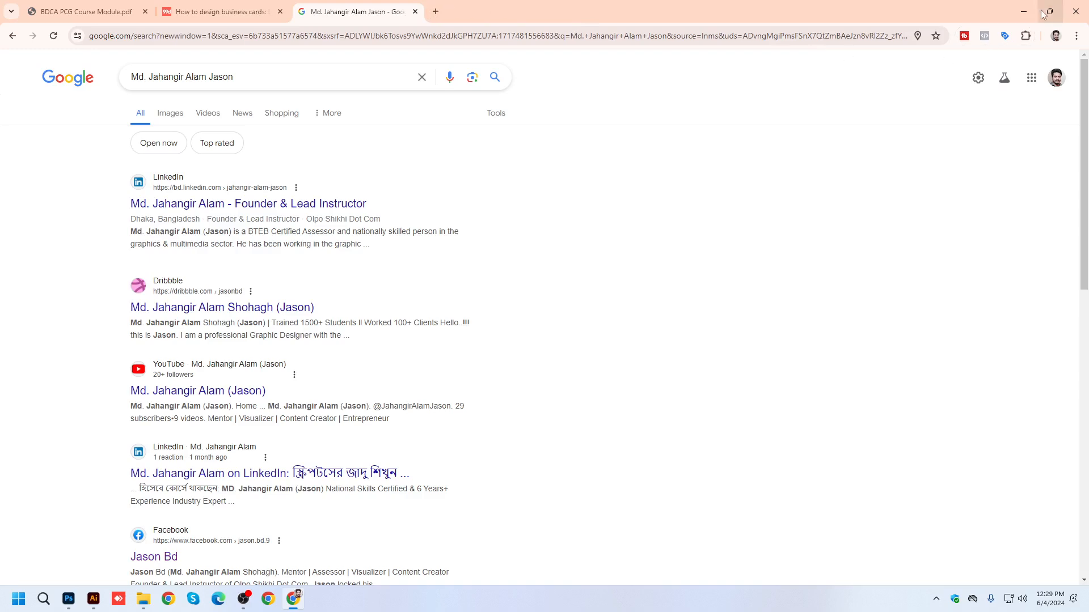
pyautogui.click(1023, 11)
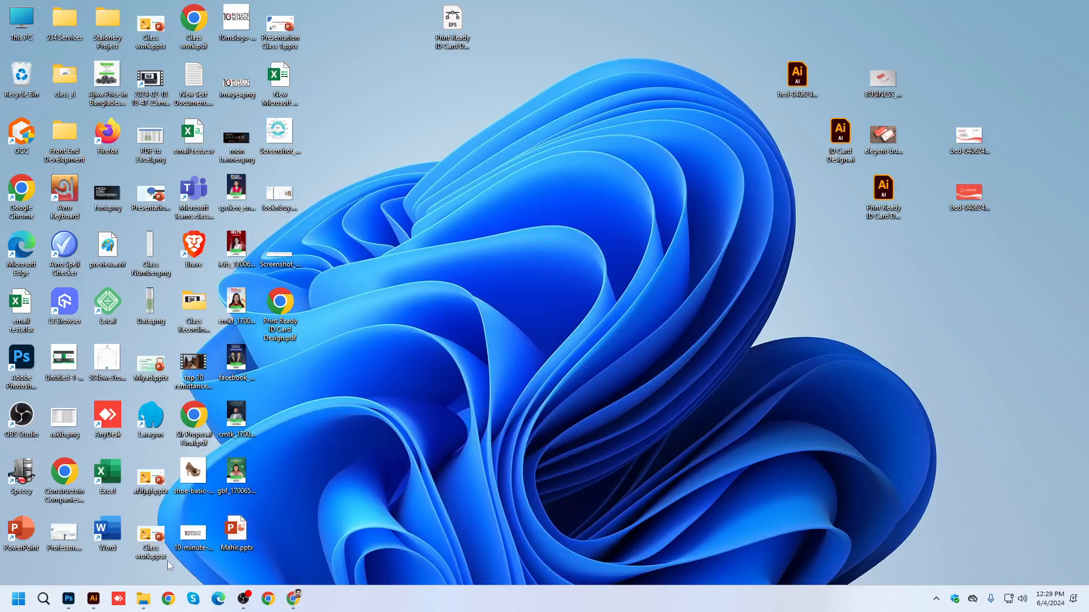
pyautogui.click(93, 599)
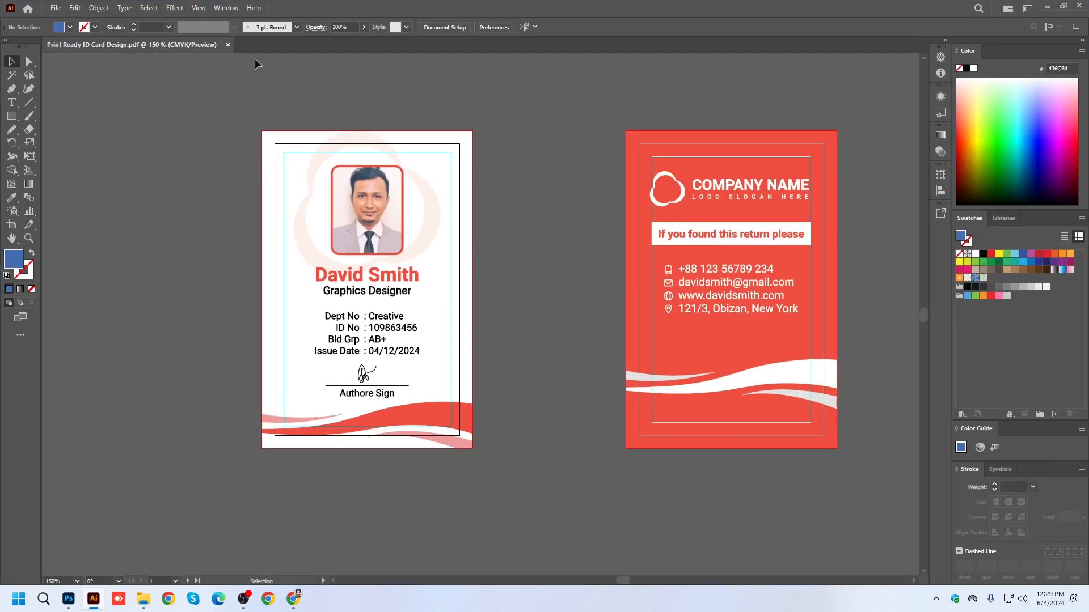
pyautogui.click(226, 45)
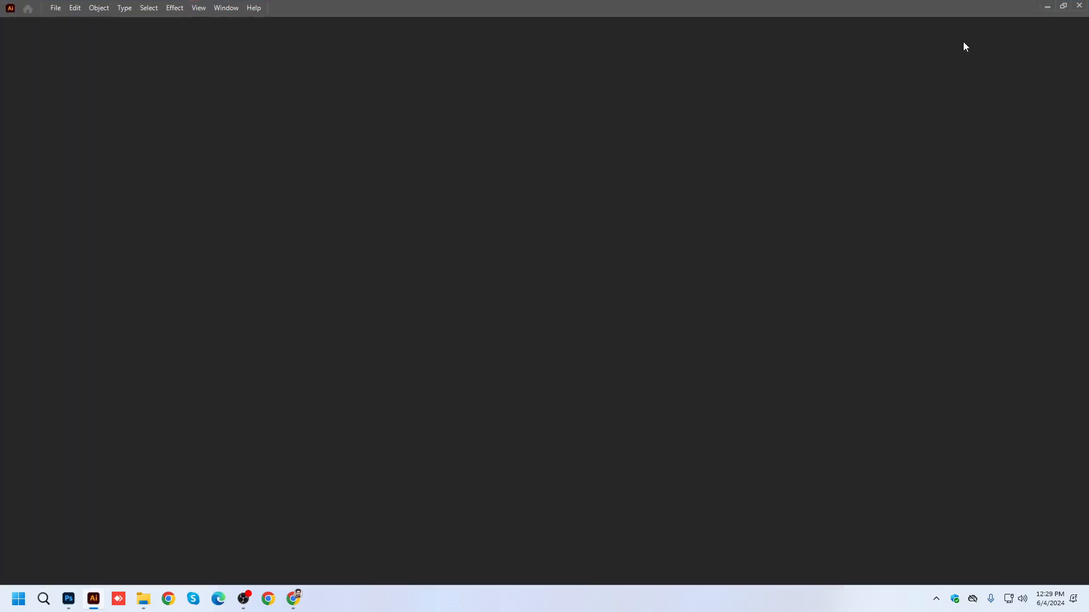
# On the desktop, move ID Card Design.ai away from the other files and place Print Ready ID Card Design.ai beside its EPS version.
pyautogui.click(1047, 6)
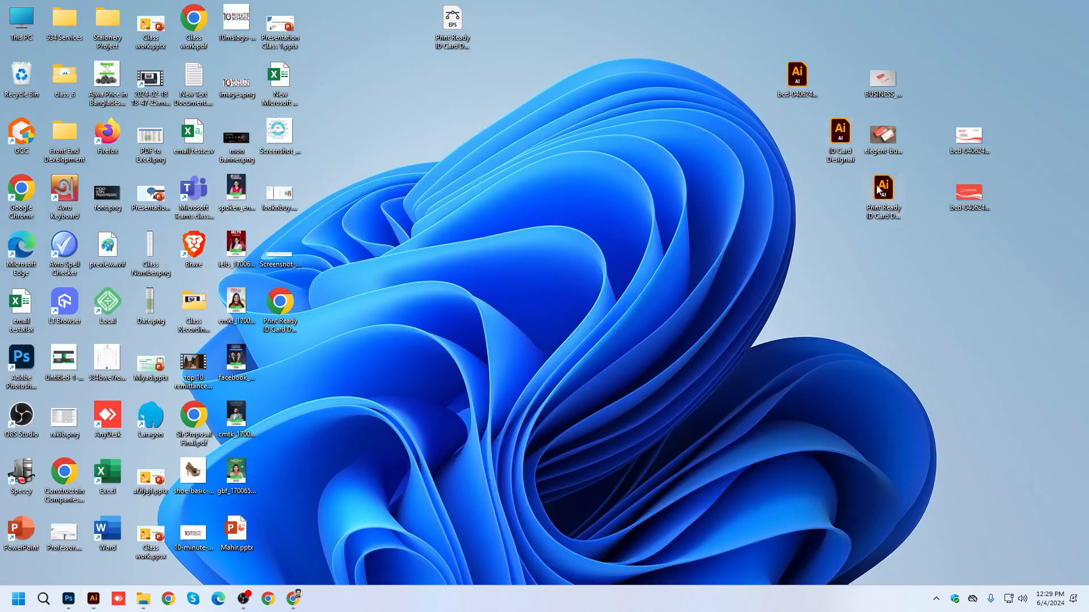
pyautogui.moveTo(818, 127); pyautogui.dragTo(753, 24)
pyautogui.moveTo(883, 188); pyautogui.dragTo(561, 47)
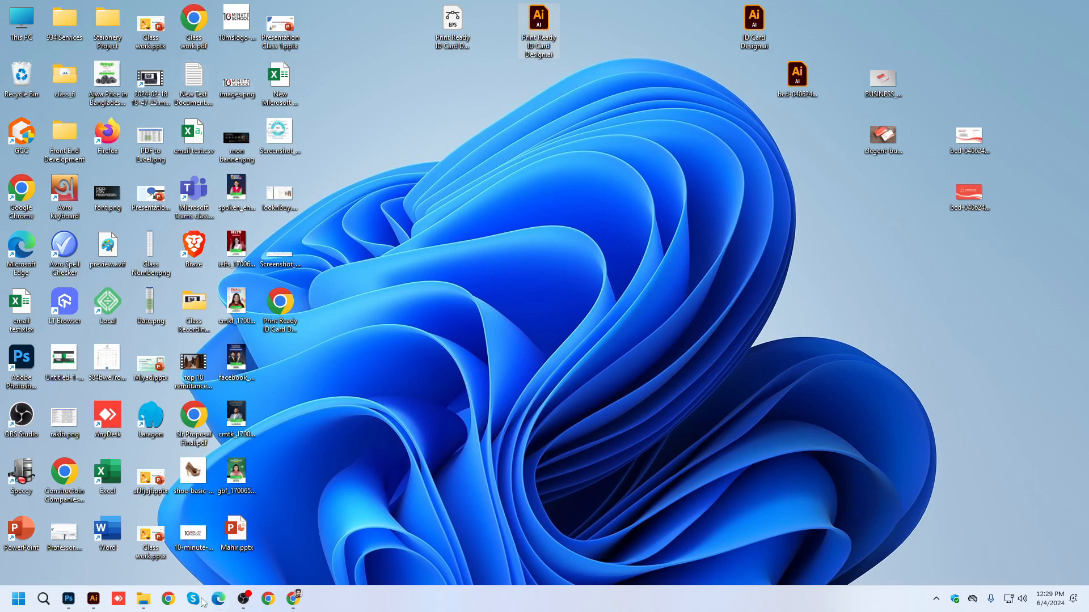
# Open ID Card Design.ai in Illustrator and view both sides of the card.
pyautogui.doubleClick(801, 90)
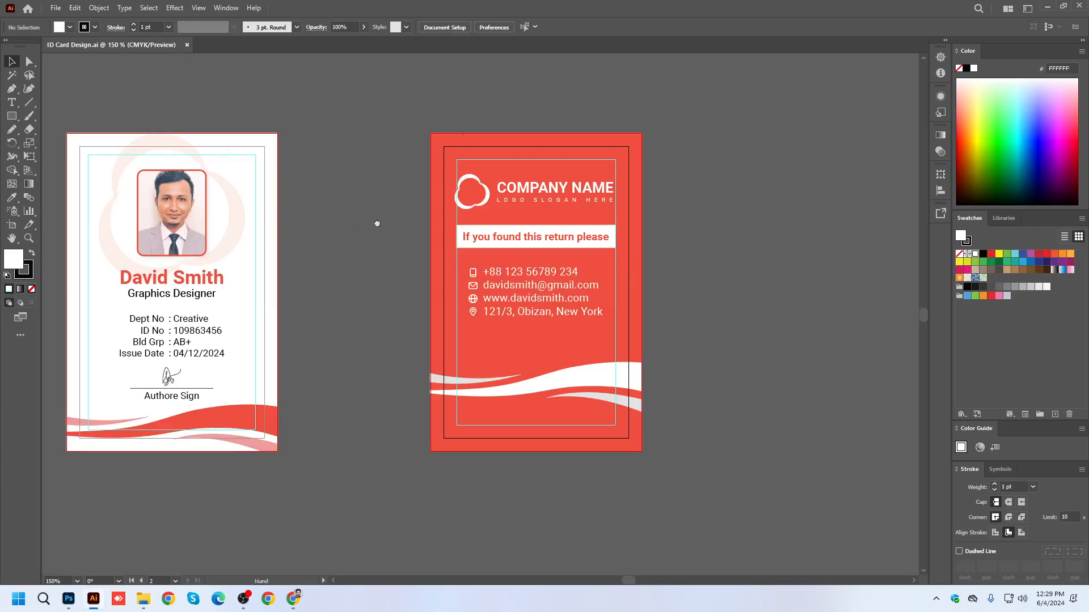
pyautogui.moveTo(355, 221); pyautogui.dragTo(549, 219)
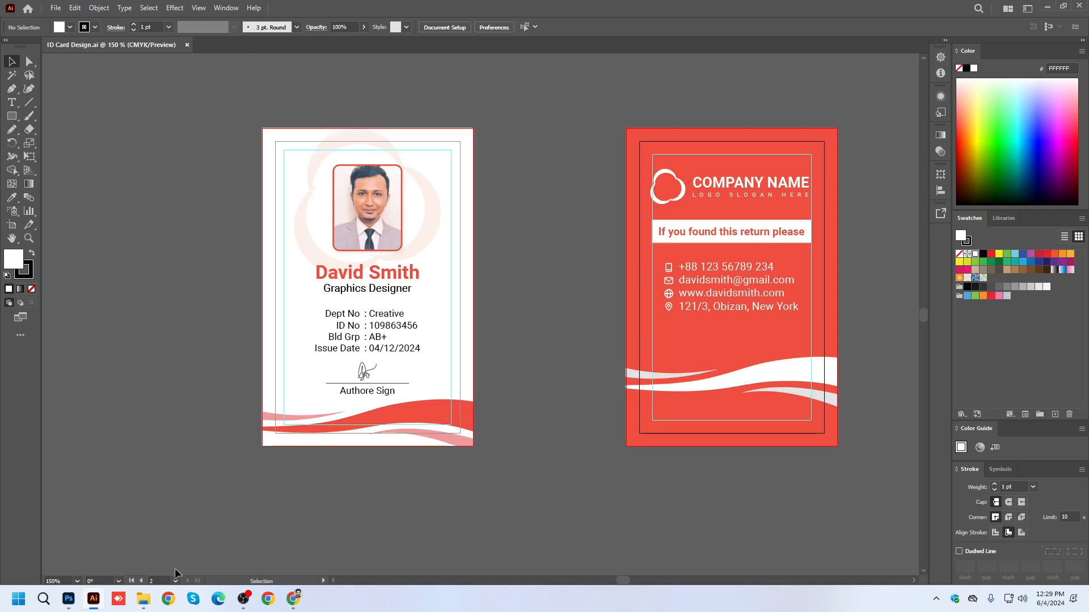
pyautogui.moveTo(150, 602)
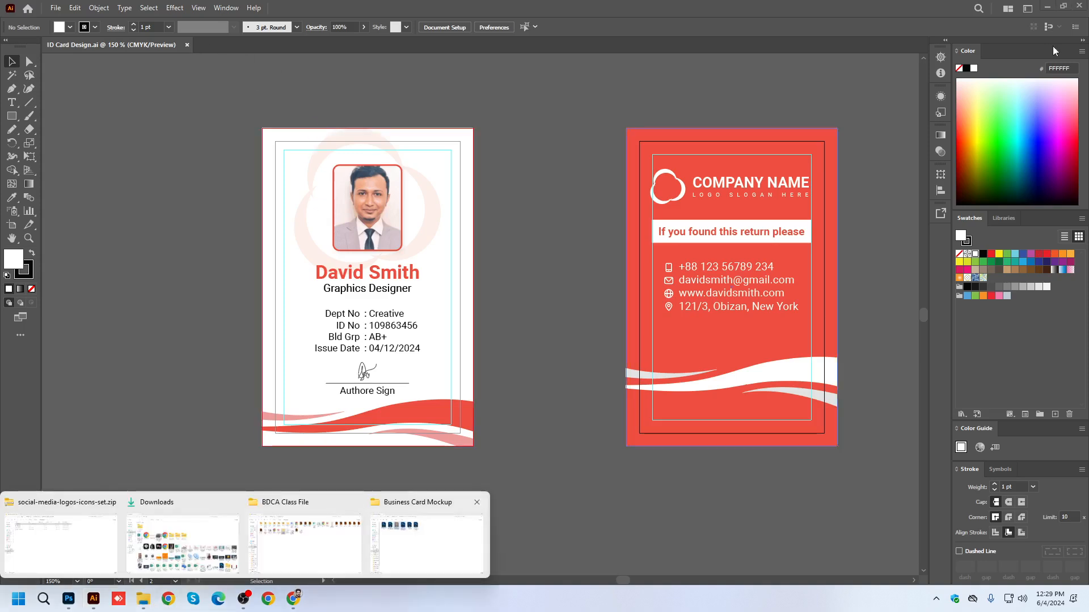
# Open the business card file bcd-040624-v1.ai from the desktop, look over its front side, and close ID Card Design.ai.
pyautogui.press('super+d')
pyautogui.doubleClick(798, 76)
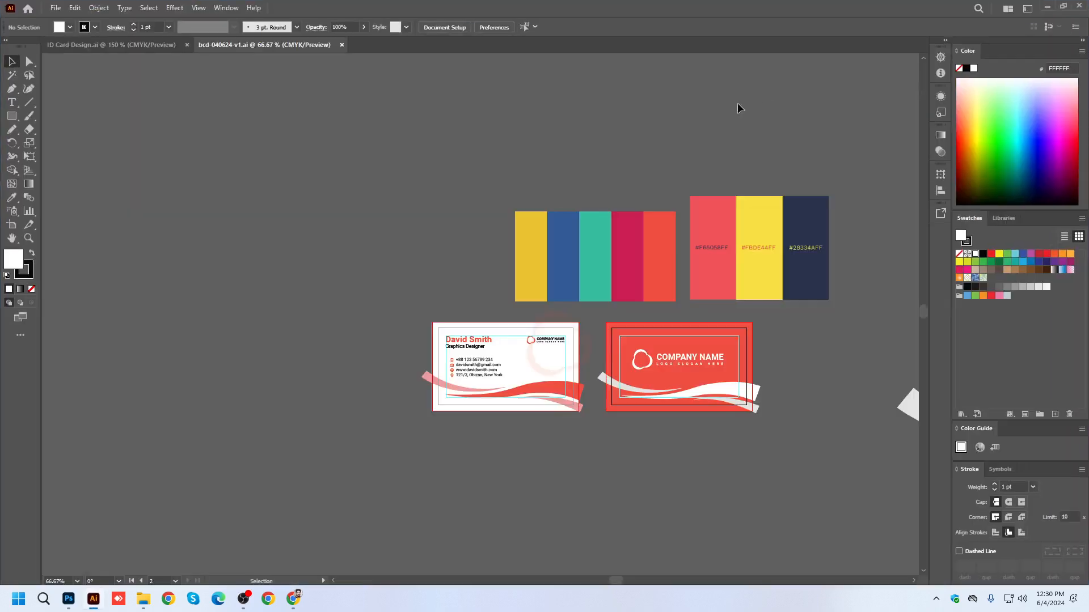
pyautogui.moveTo(797, 410); pyautogui.dragTo(569, 350)
pyautogui.scroll(4, 274, 308)
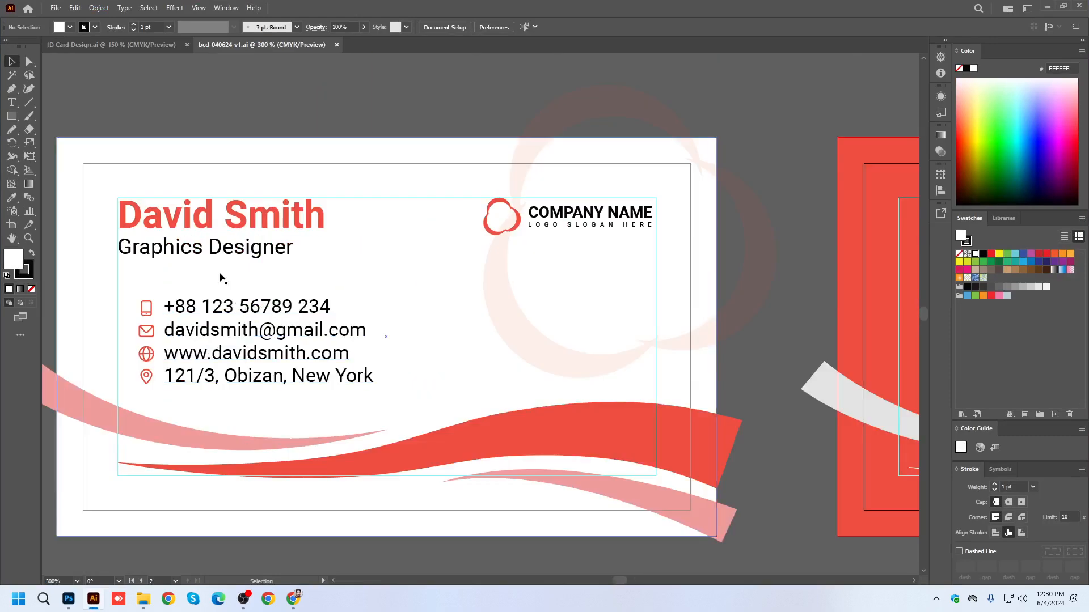
pyautogui.scroll(-3, 418, 290)
pyautogui.click(170, 45)
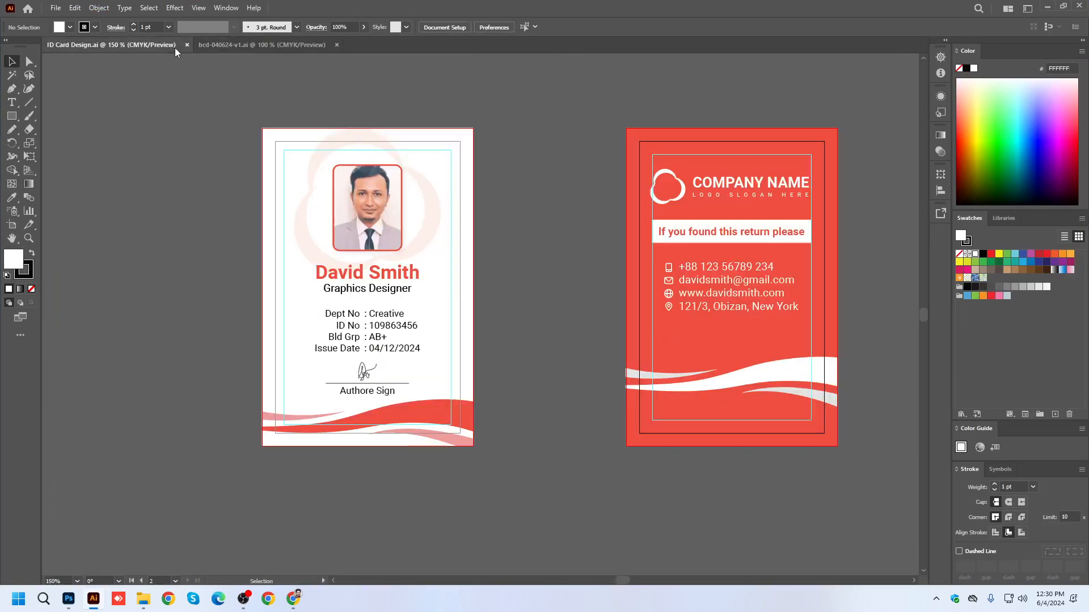
pyautogui.click(186, 44)
# Package the business card document to the Desktop as bcd-040624-v1_Folder with links, fonts and a report, accepting the font licensing notice.
pyautogui.scroll(-3, 664, 220)
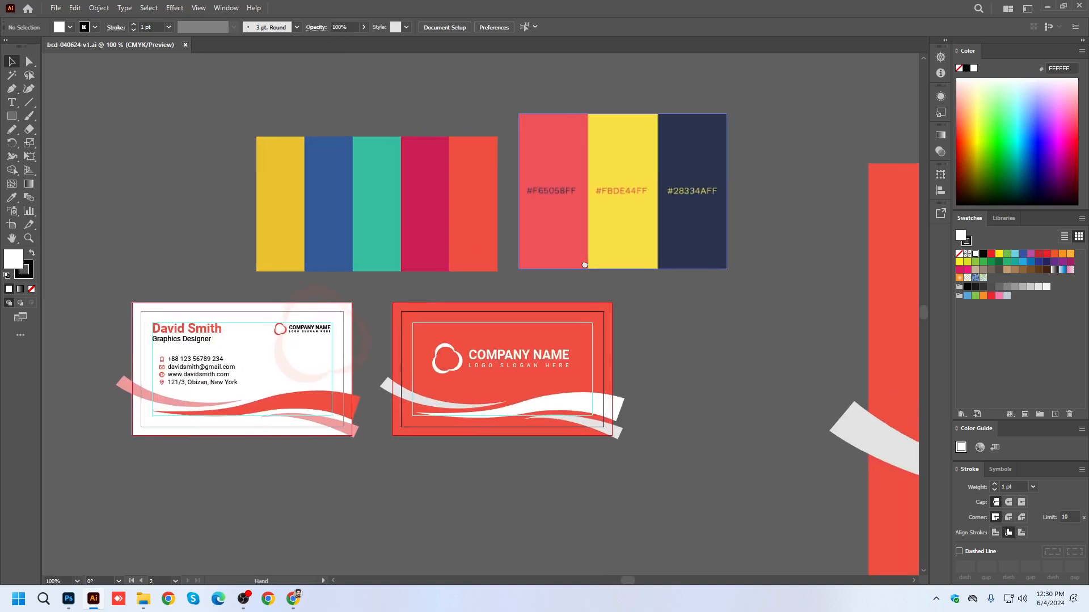
pyautogui.scroll(3, 440, 246)
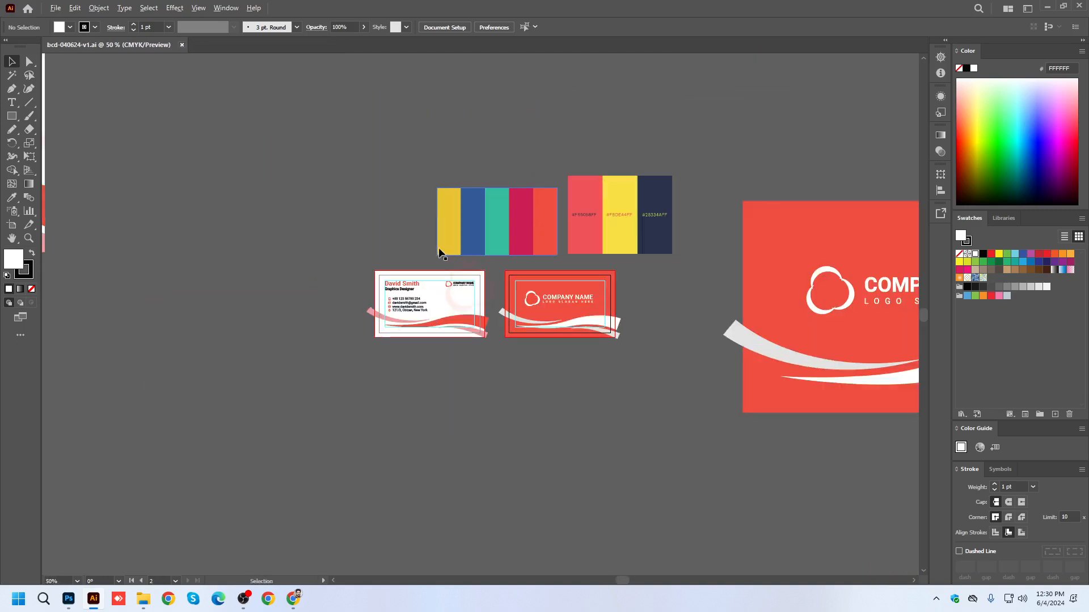
pyautogui.click(53, 11)
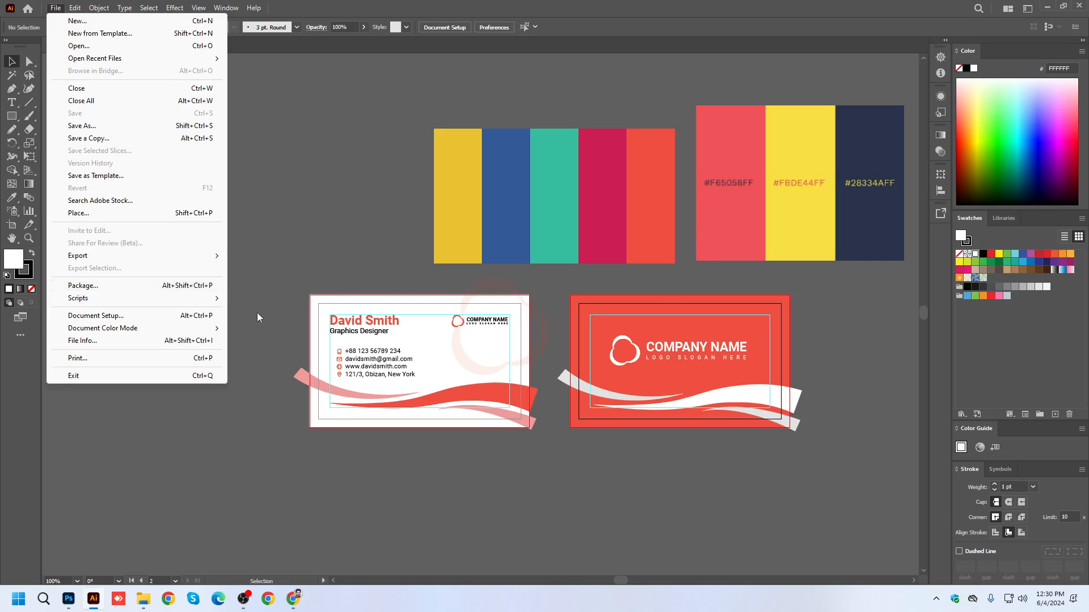
pyautogui.click(88, 287)
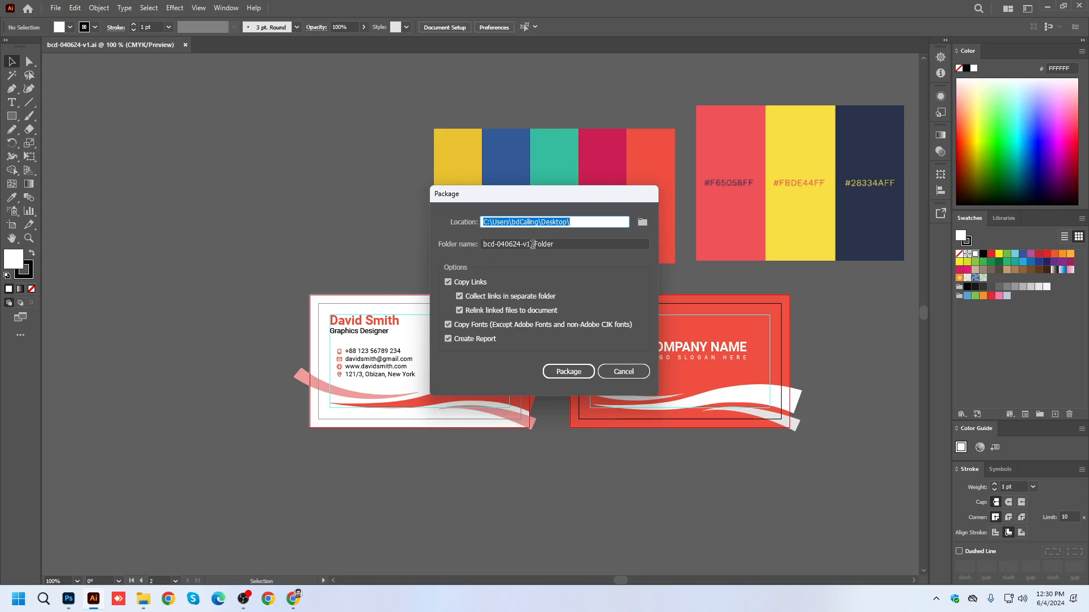
pyautogui.moveTo(531, 244); pyautogui.dragTo(439, 261)
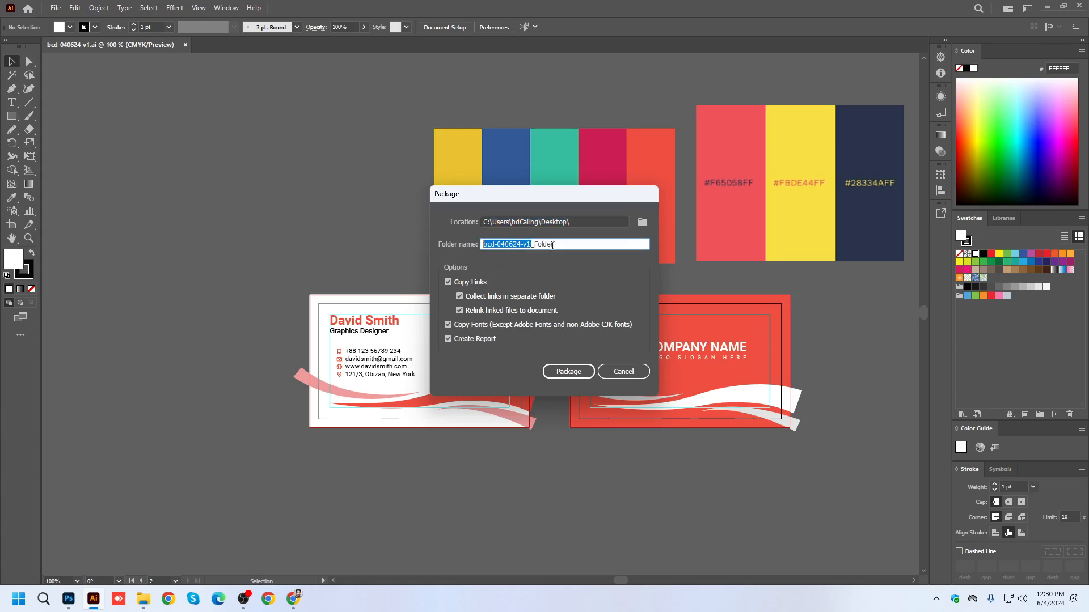
pyautogui.click(563, 242)
pyautogui.click(568, 372)
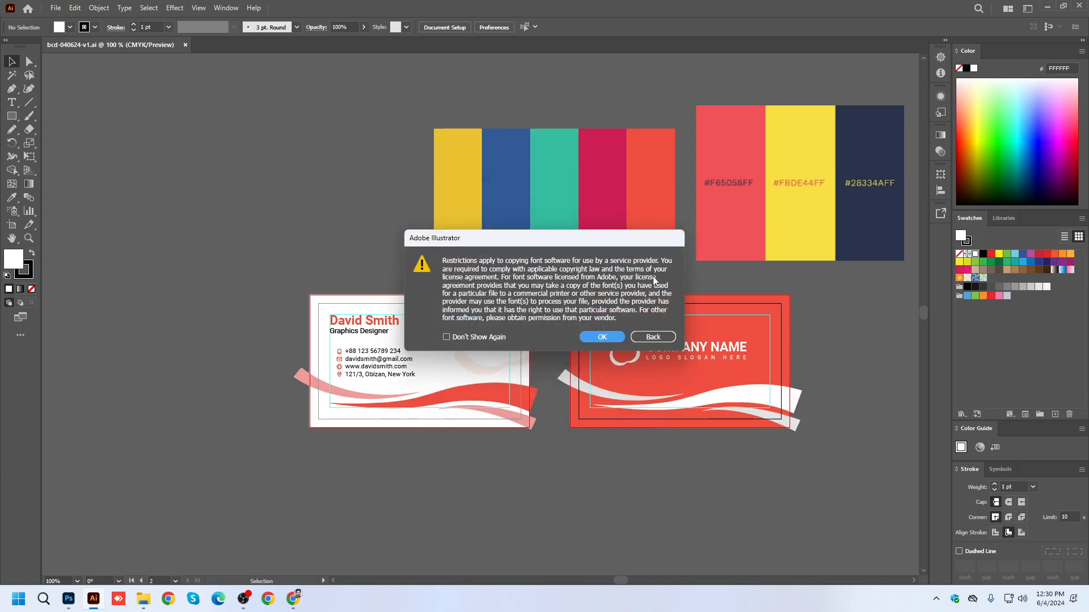
pyautogui.click(592, 339)
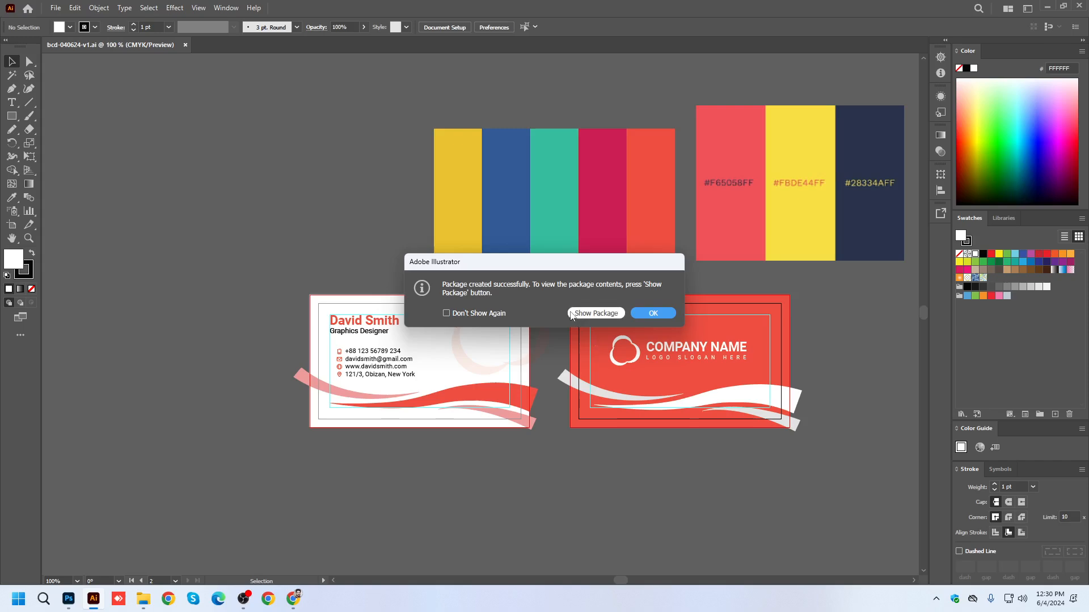
# Show the package contents and close them, and move the bcd-040624-v1_Folder into free space on the desktop.
pyautogui.click(596, 312)
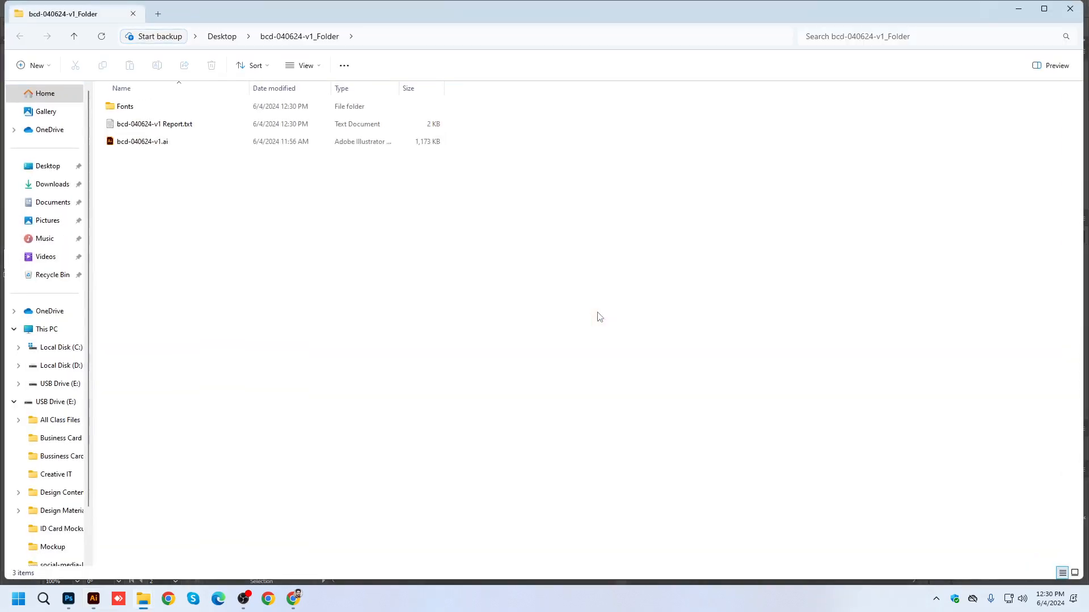
pyautogui.click(1070, 8)
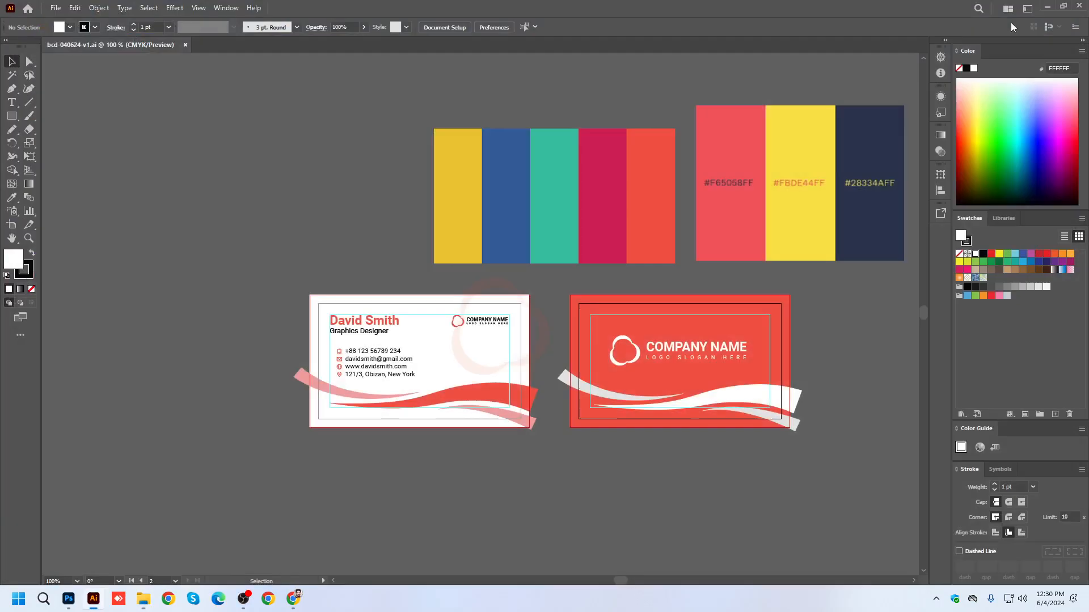
pyautogui.click(1044, 8)
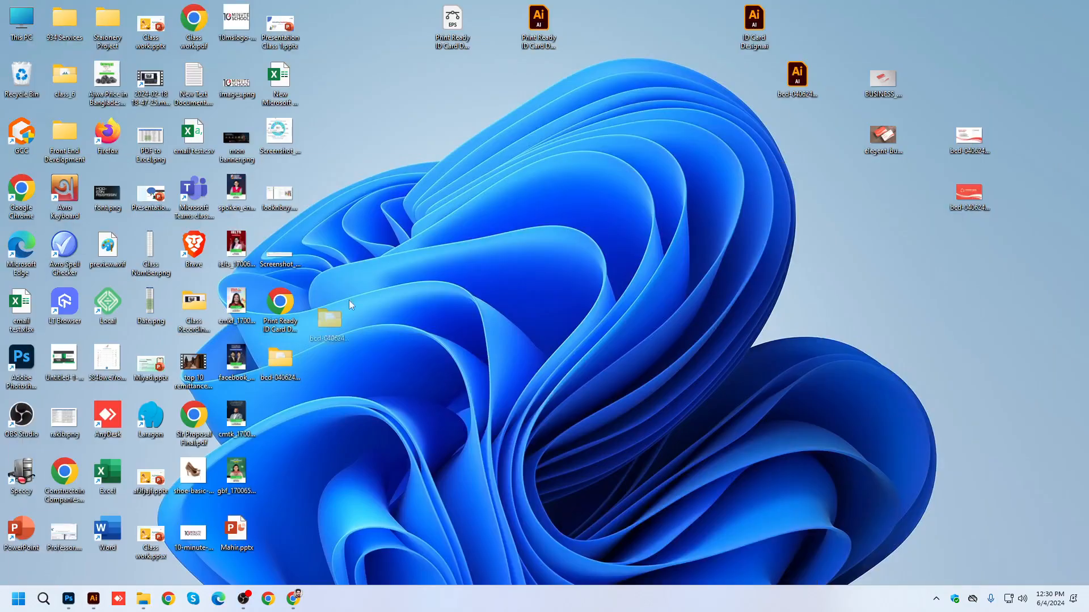
pyautogui.moveTo(292, 356); pyautogui.dragTo(378, 73)
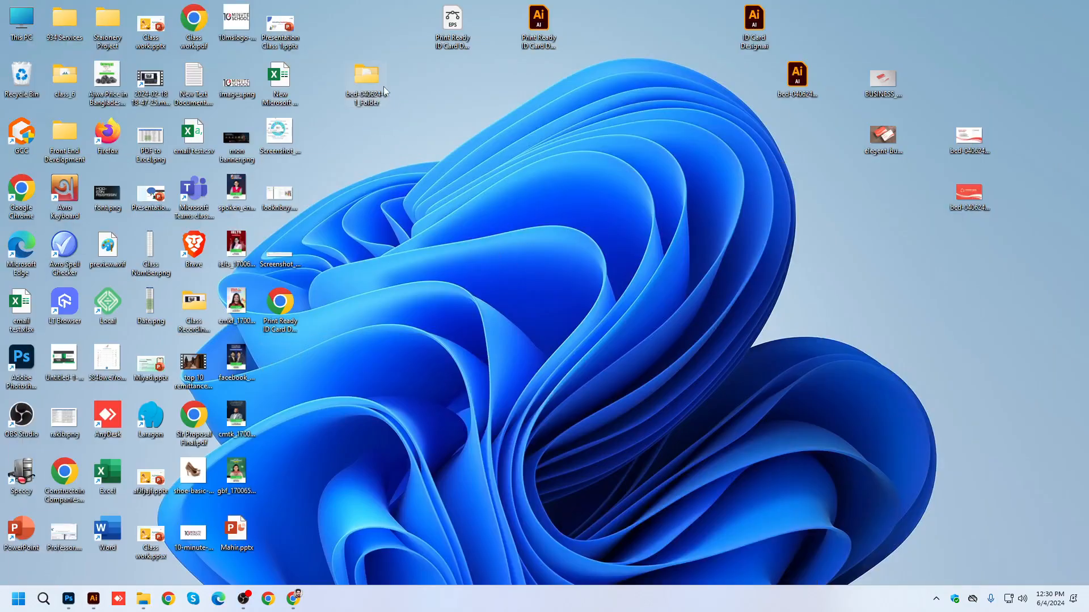
# Open bcd-040624-v1_Folder and check the font files in its Fonts subfolder.
pyautogui.doubleClick(369, 77)
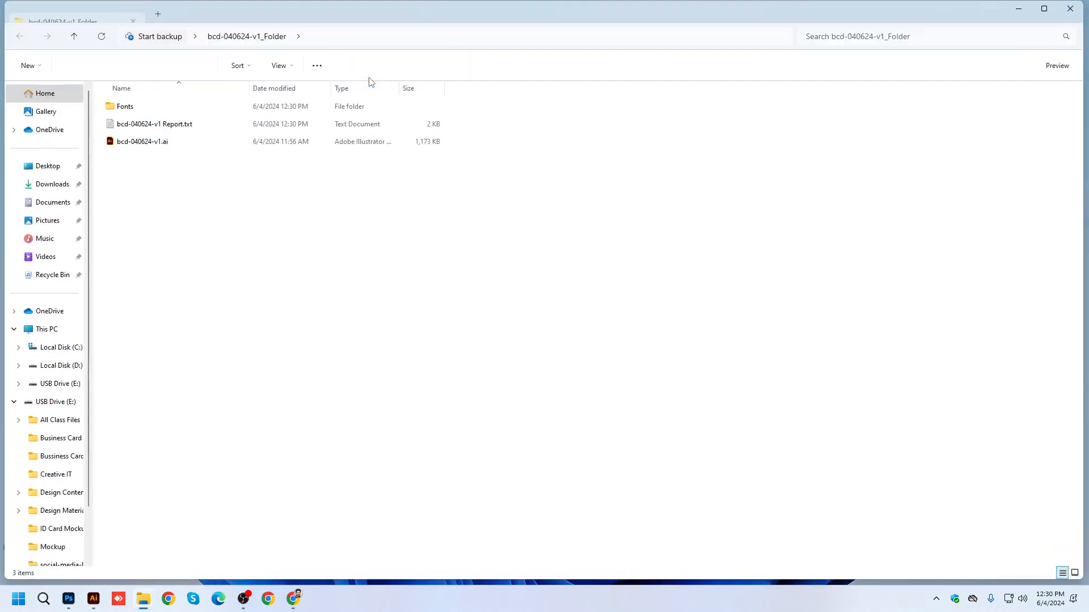
pyautogui.doubleClick(115, 108)
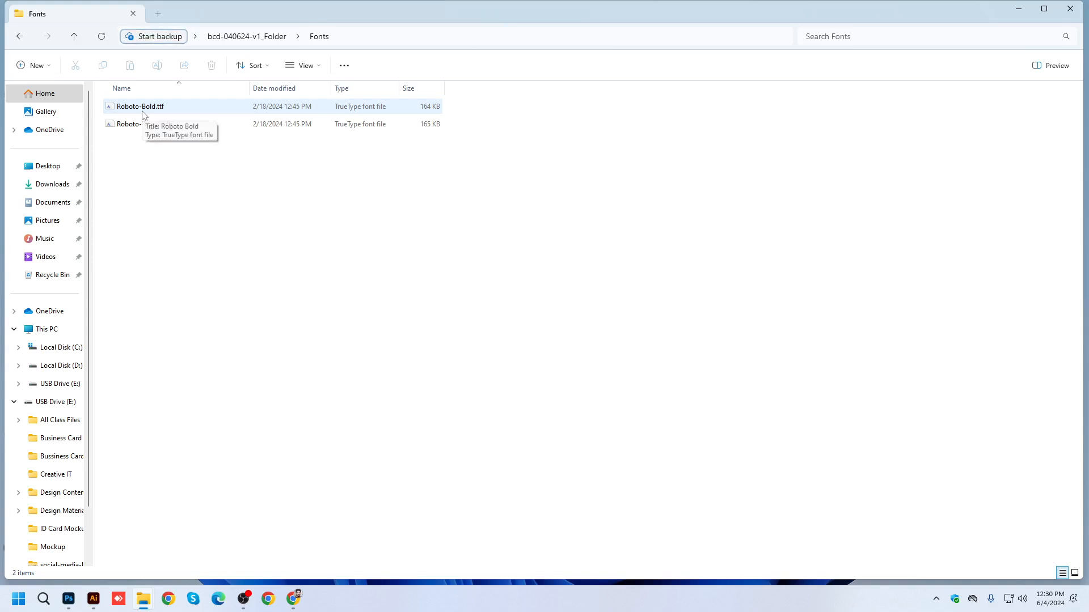
pyautogui.click(74, 36)
# Read through the package report bcd-040624-v1 Report.txt and close it.
pyautogui.doubleClick(131, 124)
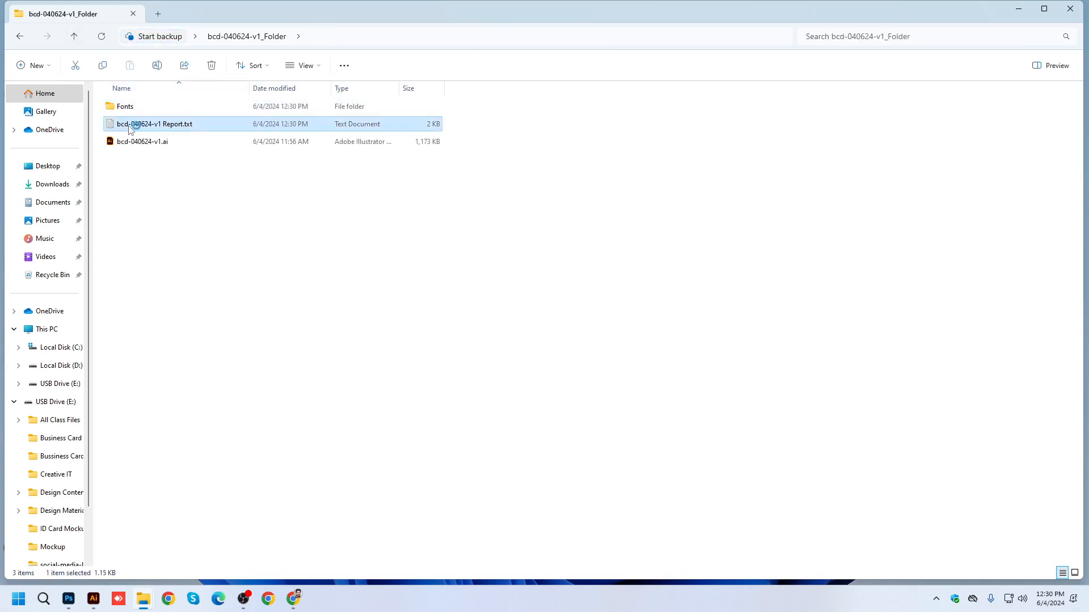
pyautogui.scroll(-5, 459, 354)
pyautogui.scroll(4, 460, 365)
pyautogui.scroll(1, 460, 364)
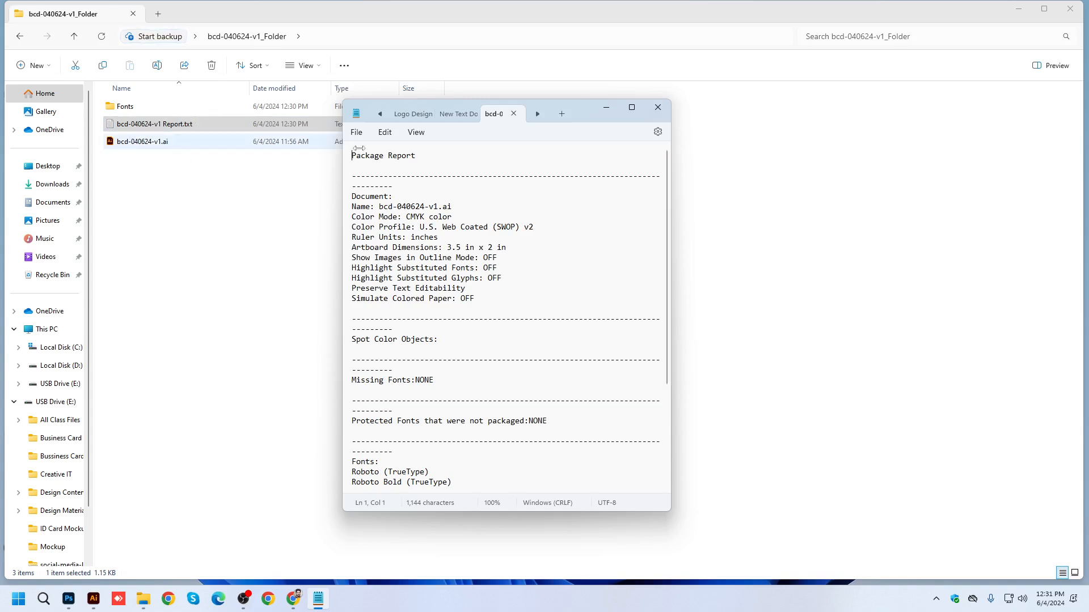
pyautogui.click(657, 108)
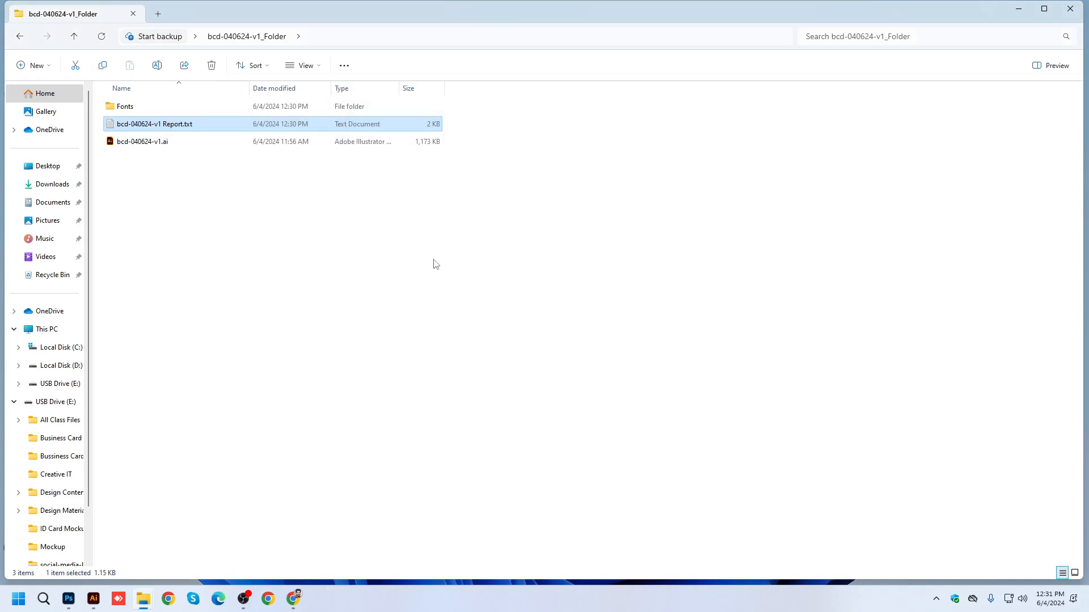
# Reopen the package report, examine its color mode, color profile, ruler units, artboard dimensions and missing fonts entries, and close it.
pyautogui.doubleClick(133, 123)
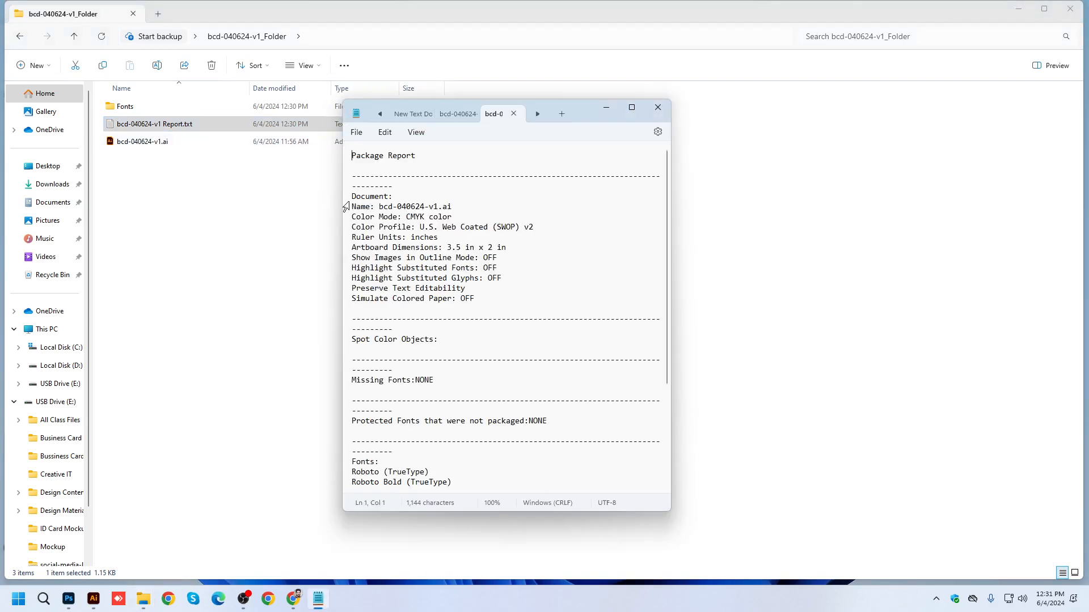
pyautogui.moveTo(353, 209)
pyautogui.mouseDown()
pyautogui.moveTo(459, 210)
pyautogui.moveTo(349, 220)
pyautogui.mouseUp()
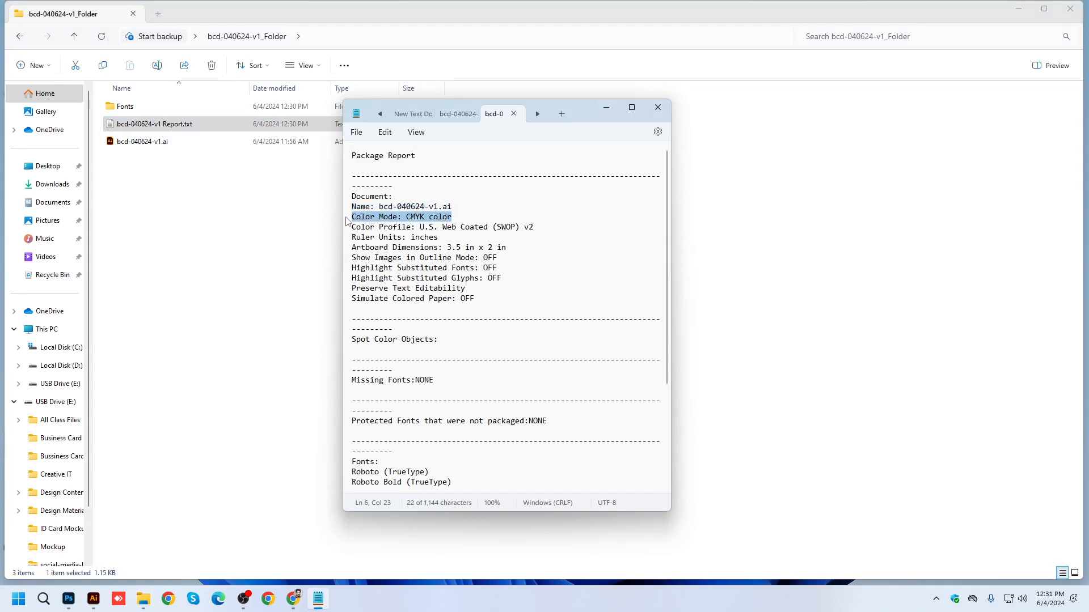
pyautogui.moveTo(533, 228); pyautogui.dragTo(349, 229)
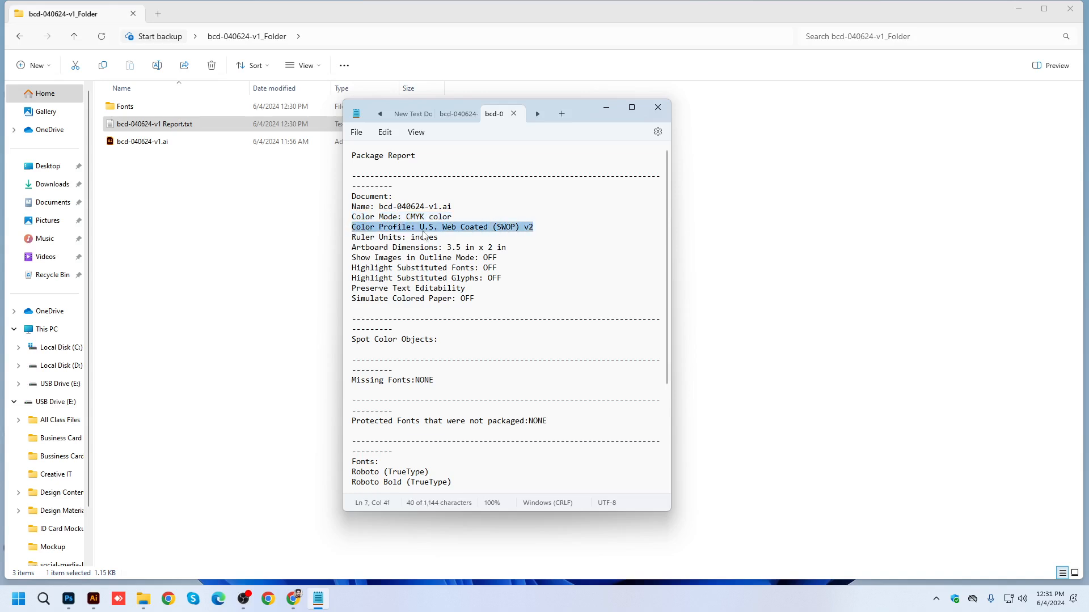
pyautogui.moveTo(442, 238); pyautogui.dragTo(355, 238)
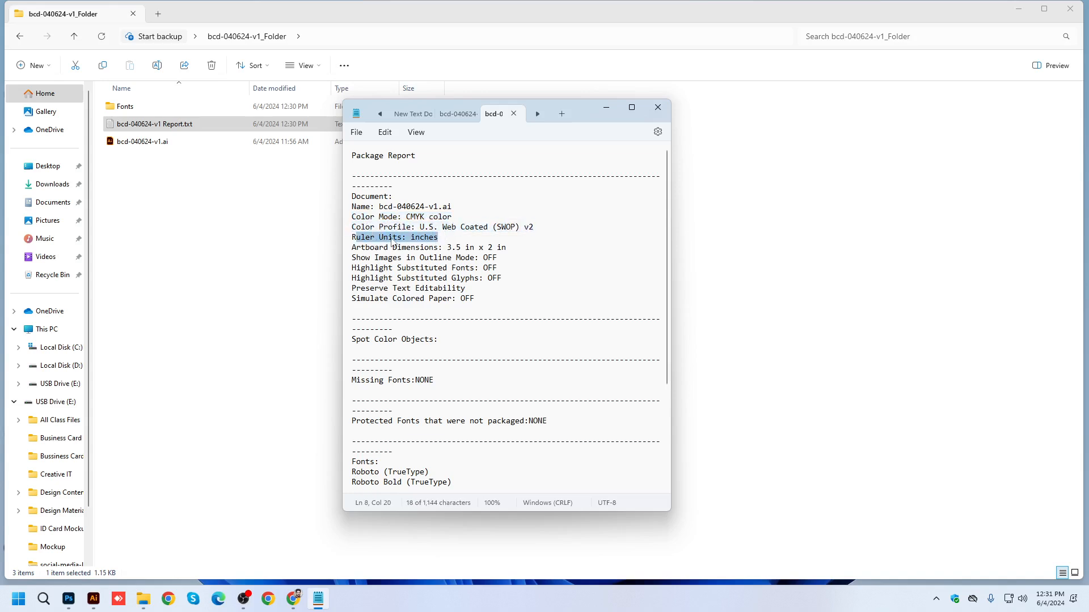
pyautogui.moveTo(510, 248); pyautogui.dragTo(341, 247)
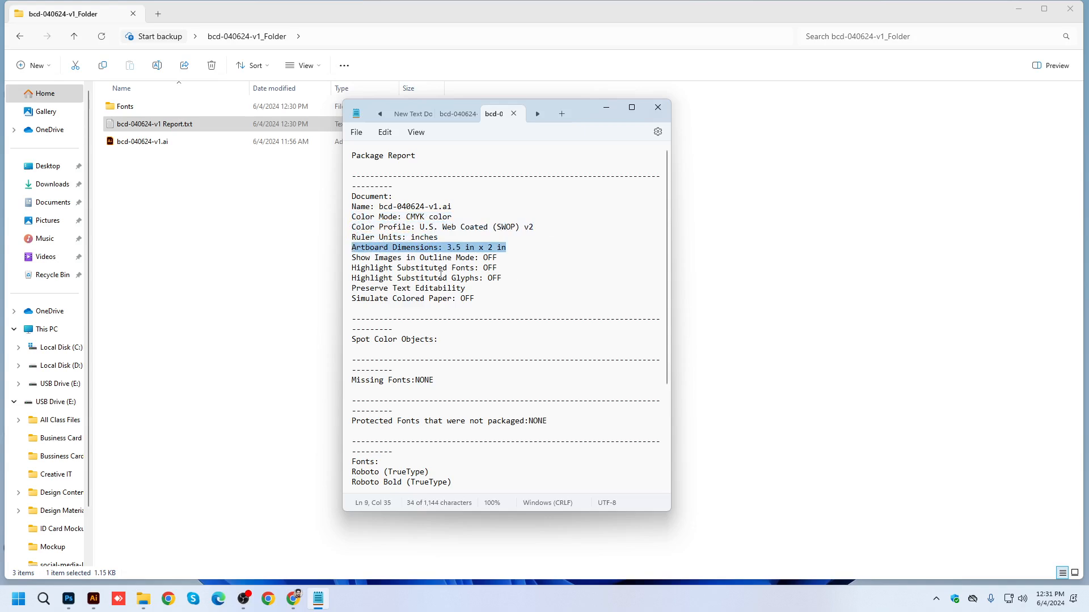
pyautogui.moveTo(443, 380); pyautogui.dragTo(342, 380)
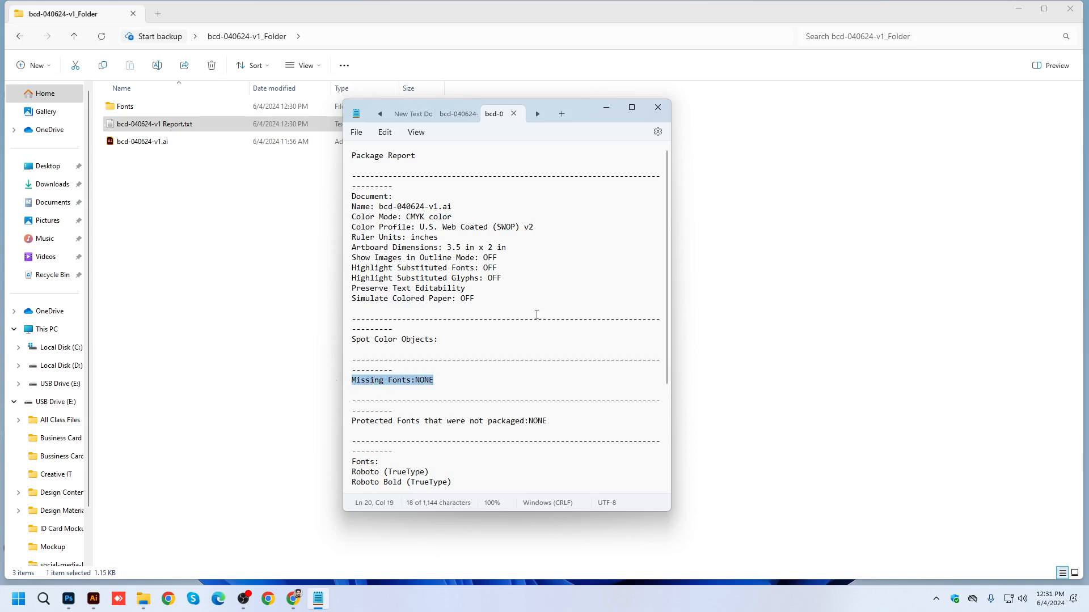
pyautogui.click(658, 107)
# Check the font files in the package's Fonts subfolder, highlight all the package contents, and close the folder window.
pyautogui.doubleClick(128, 110)
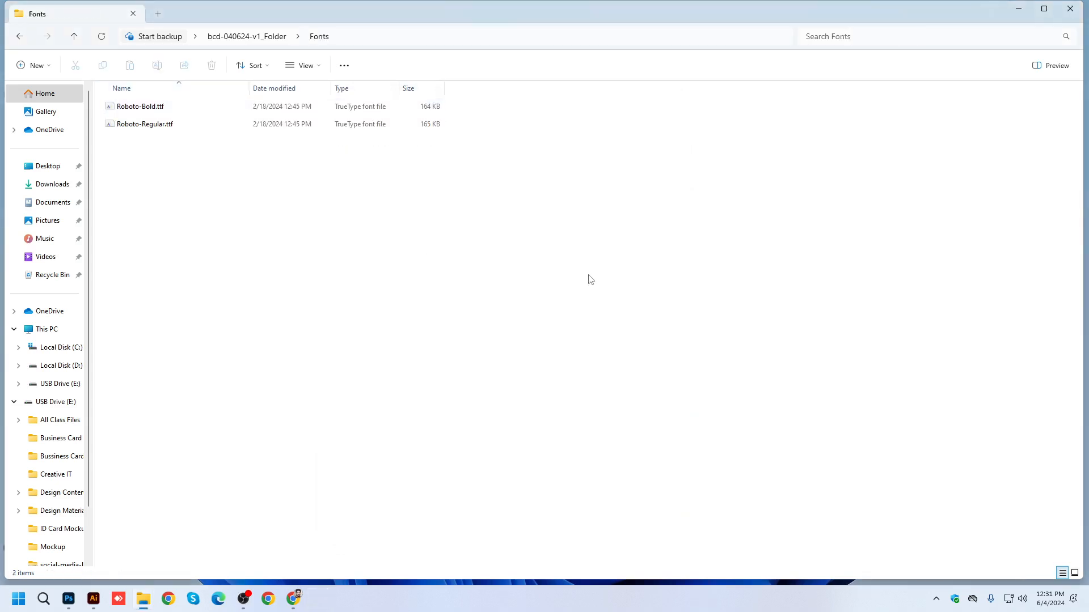
pyautogui.click(74, 36)
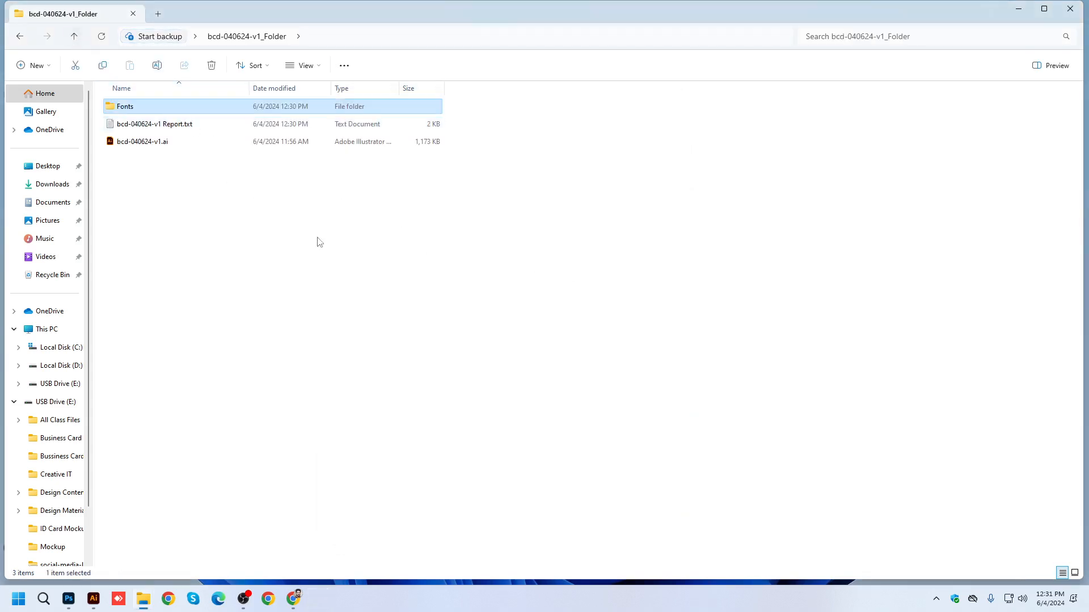
pyautogui.moveTo(192, 201); pyautogui.dragTo(115, 105)
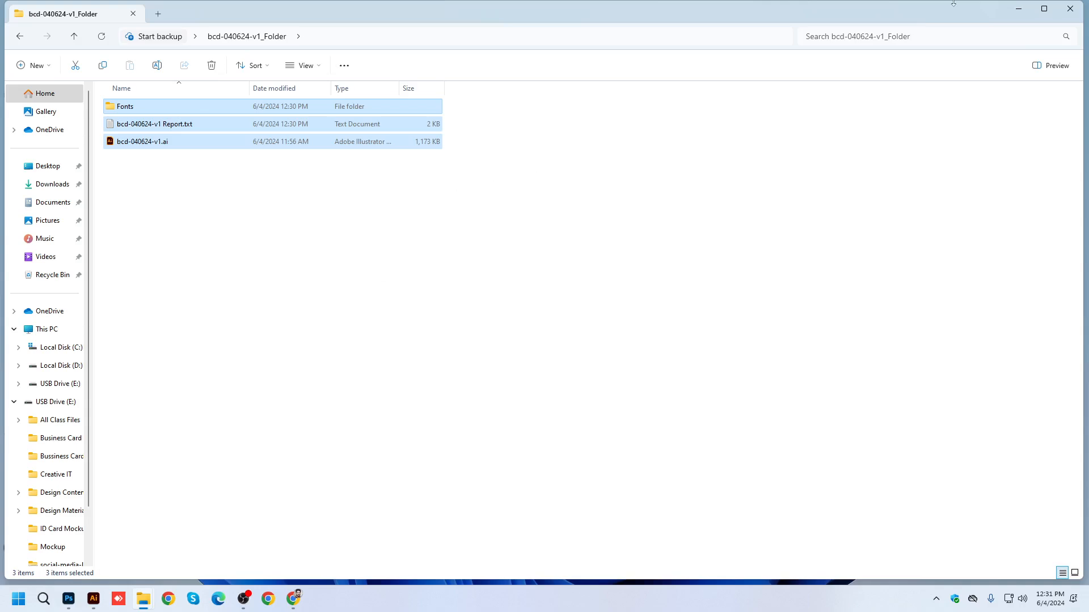
pyautogui.click(1070, 9)
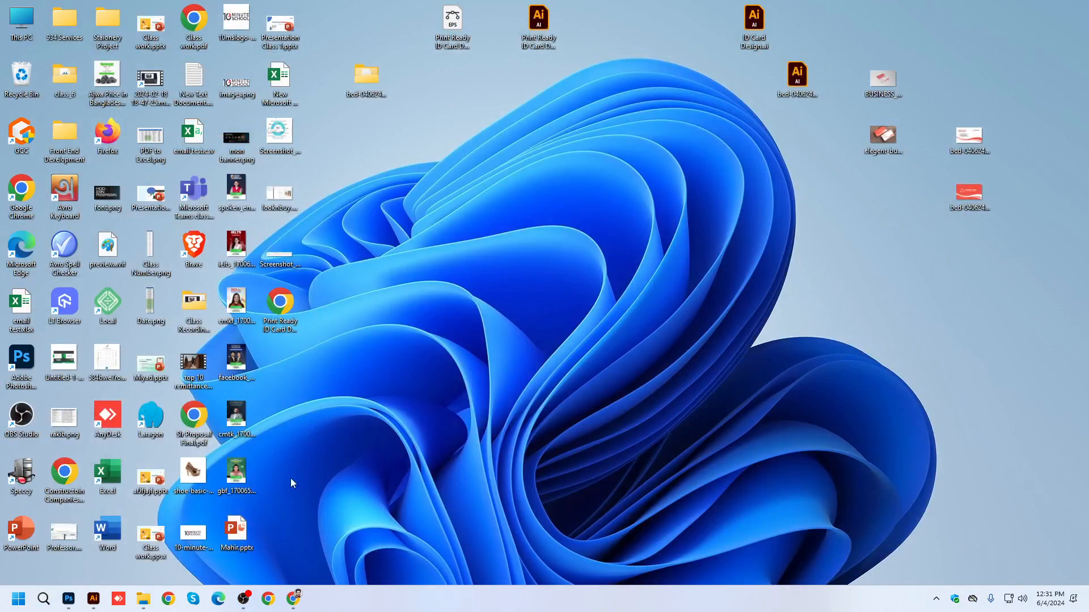
# Switch to Illustrator, review the location, folder name and options for packaging the business card, and cancel without packaging.
pyautogui.click(366, 74)
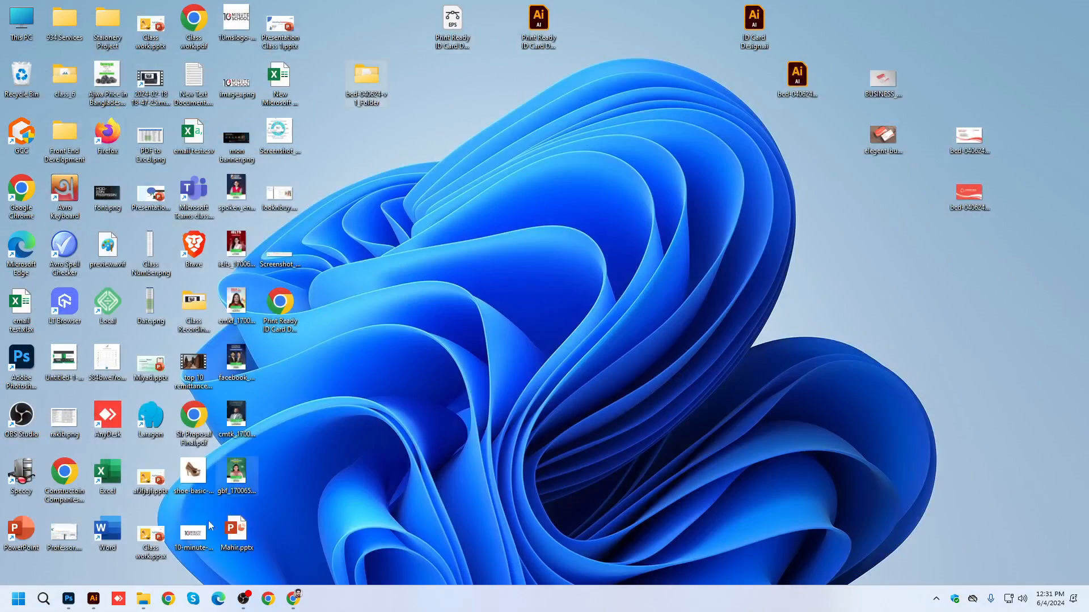
pyautogui.click(94, 600)
pyautogui.click(56, 8)
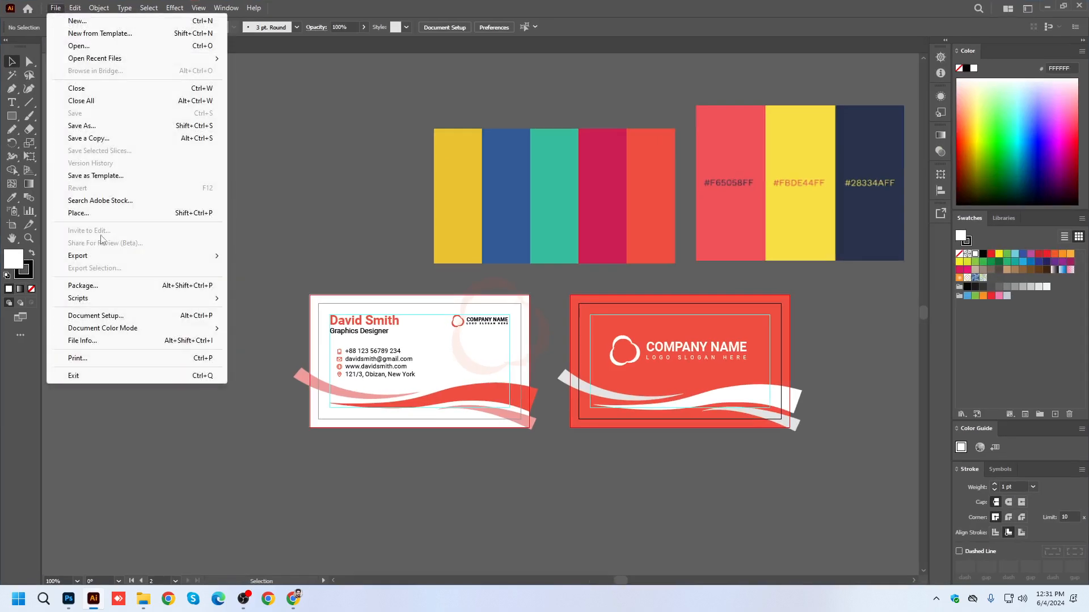
pyautogui.click(105, 286)
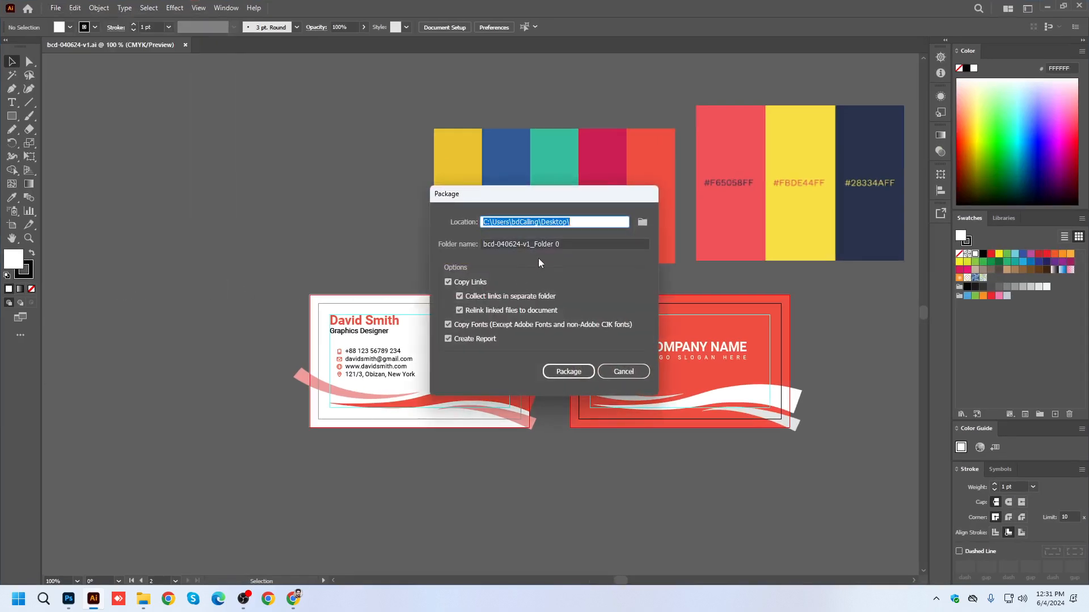
pyautogui.click(564, 243)
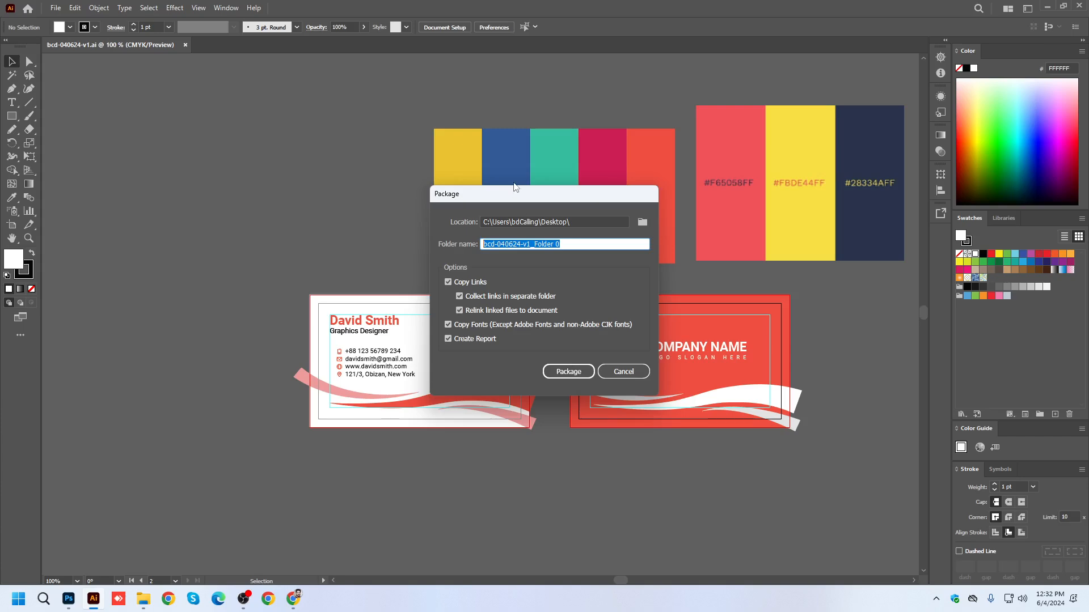
pyautogui.moveTo(512, 193); pyautogui.dragTo(464, 157)
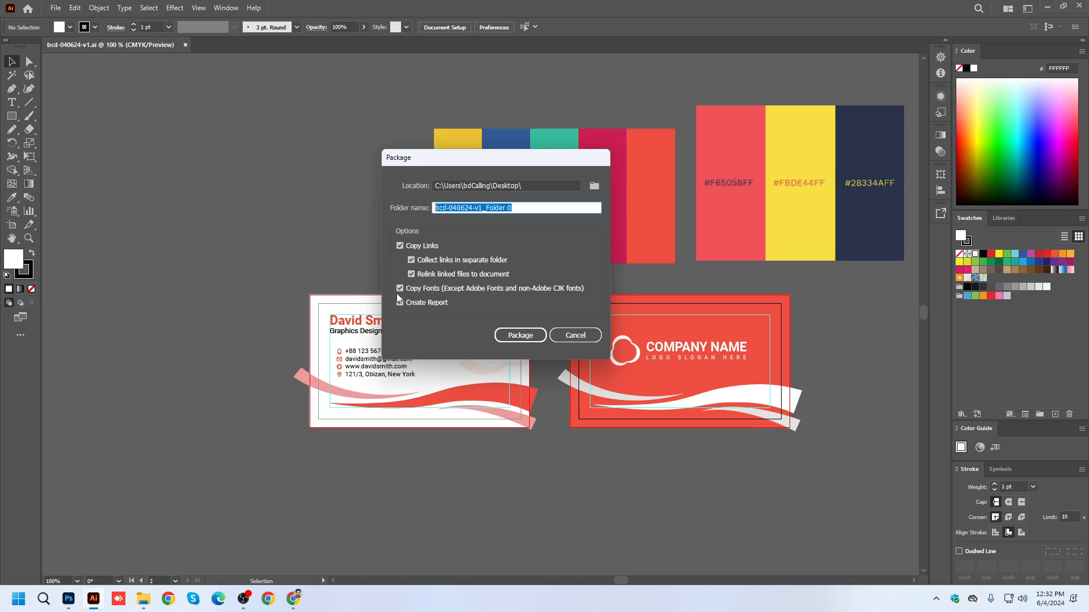
pyautogui.click(572, 338)
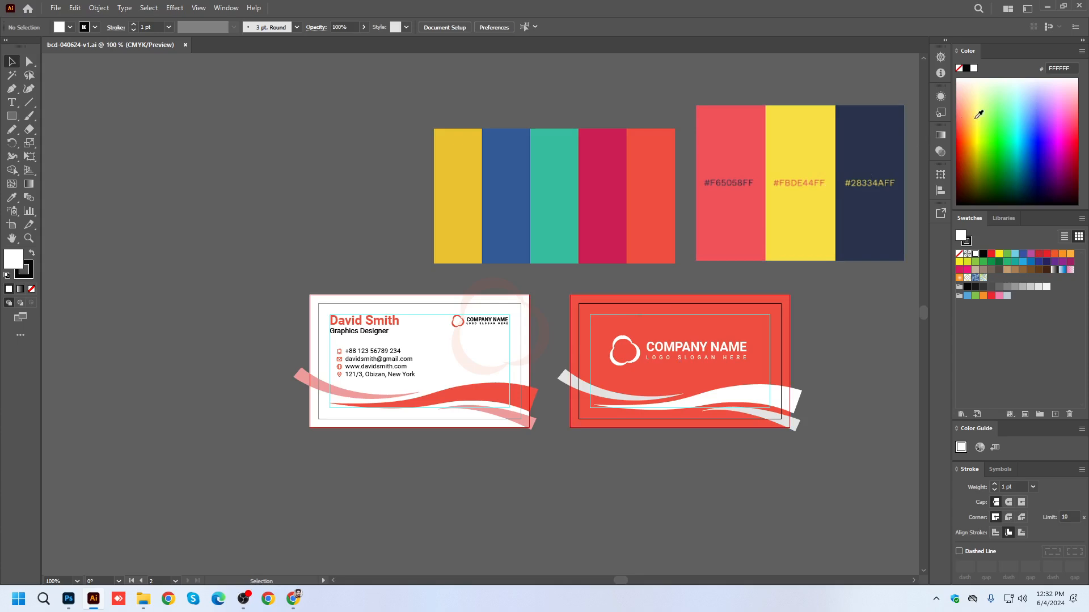
# Reopen bcd-040624-v1_Folder from the desktop and look over the Fonts folder, report and Illustrator file it contains.
pyautogui.click(1047, 6)
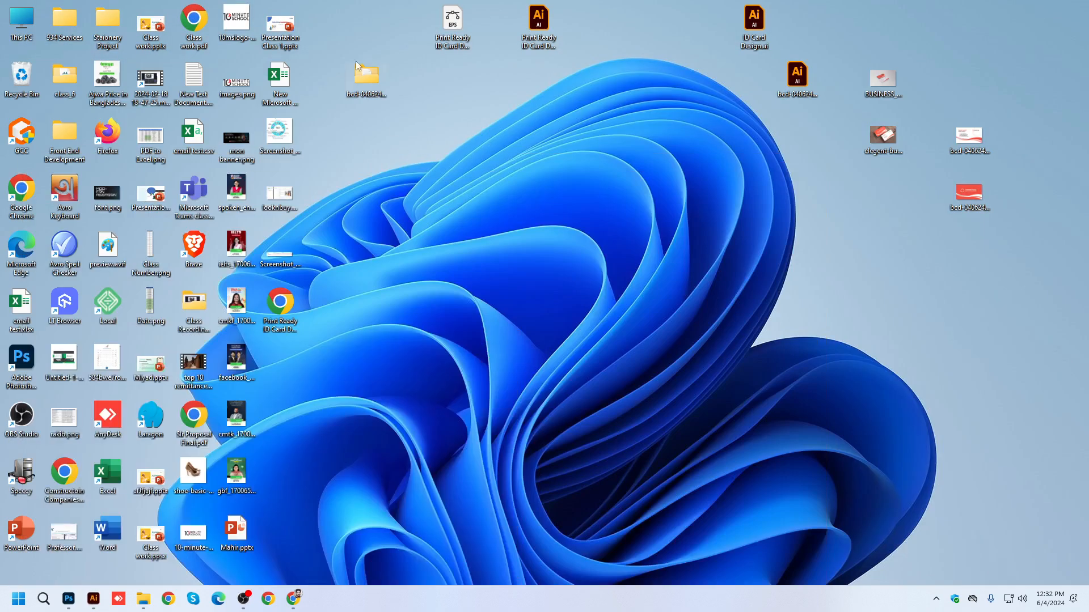
pyautogui.doubleClick(366, 76)
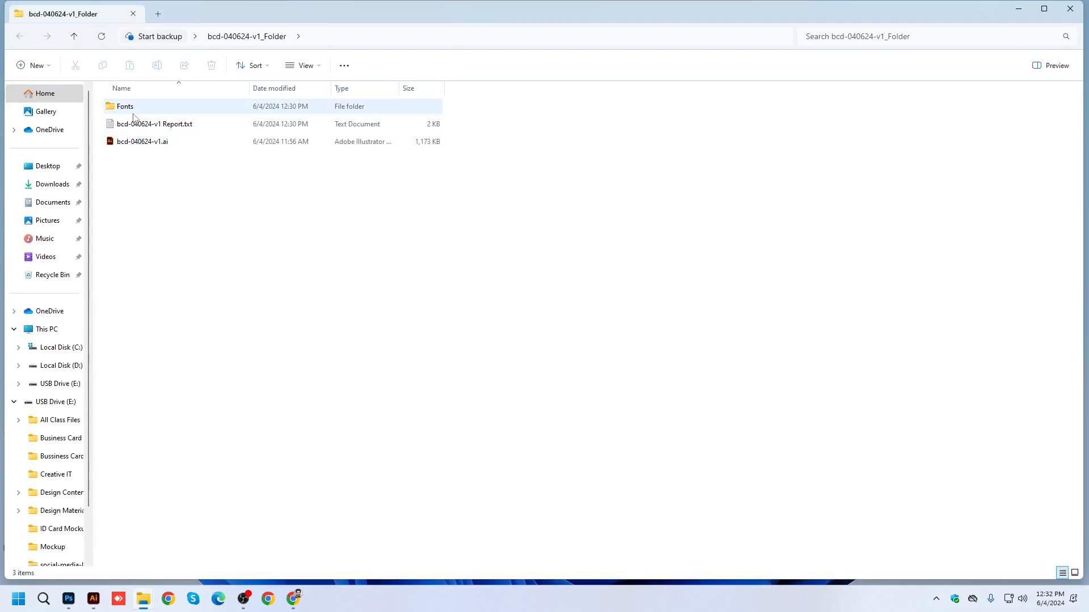
pyautogui.moveTo(186, 197); pyautogui.dragTo(131, 101)
pyautogui.click(524, 367)
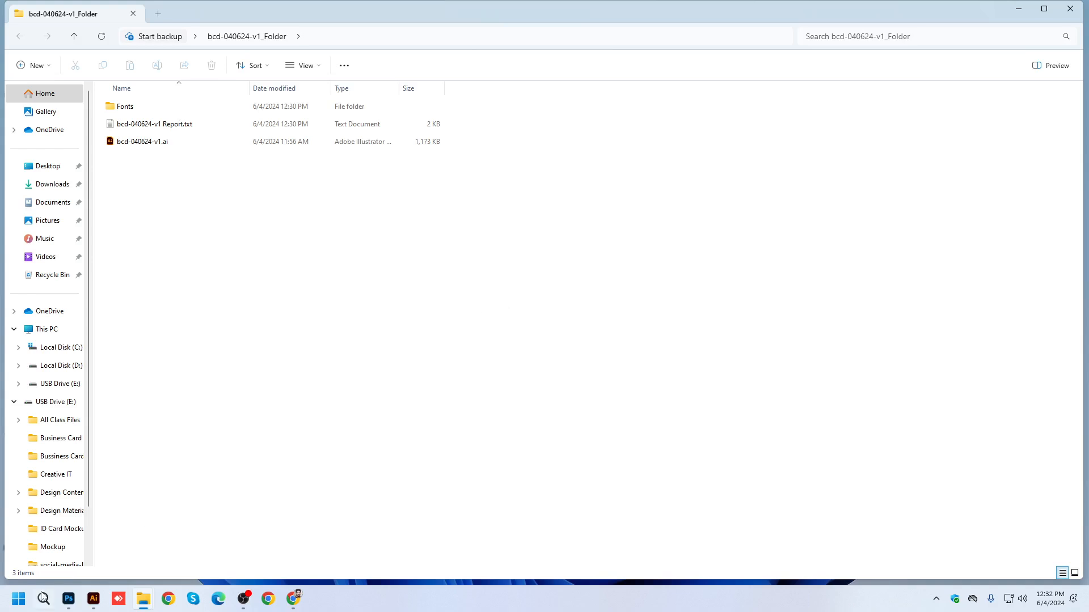
# Switch to Illustrator, close the bcd-040624-v1.ai document, and minimize the program.
pyautogui.click(94, 599)
pyautogui.scroll(-2, 436, 292)
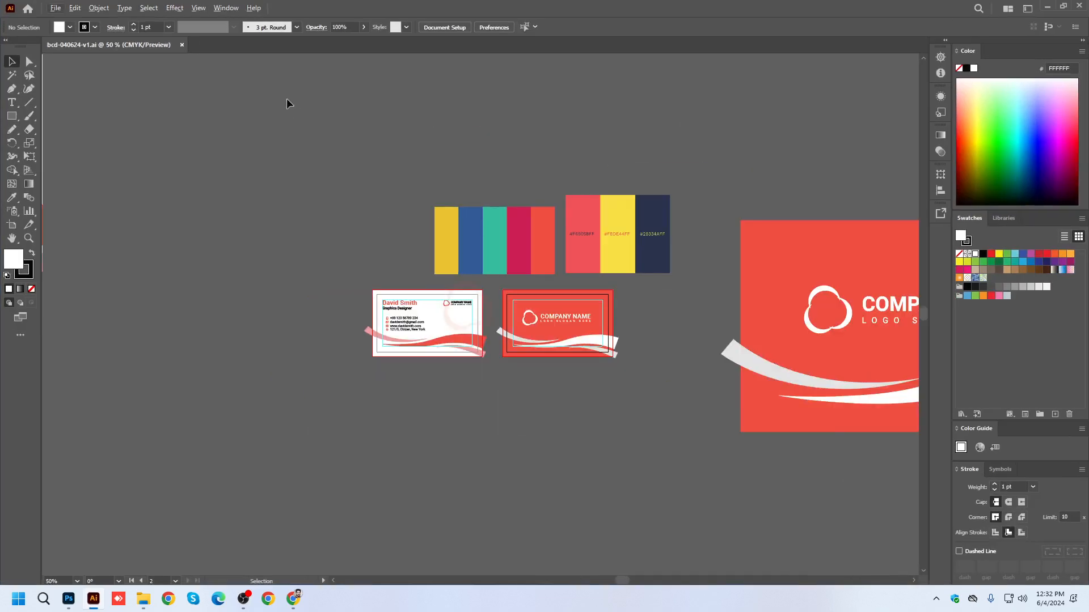
pyautogui.click(182, 45)
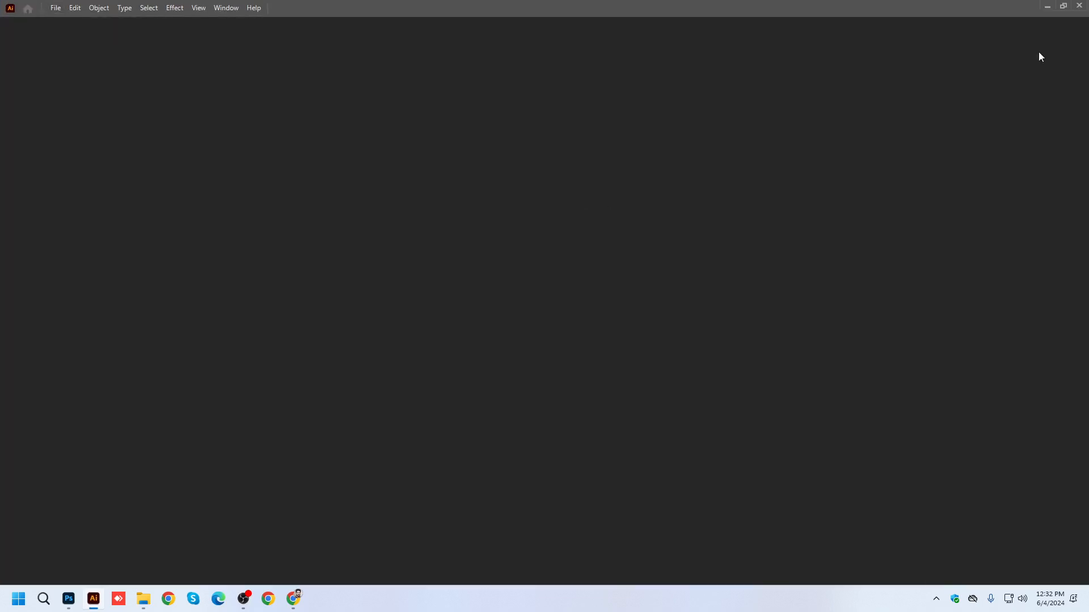
pyautogui.click(1047, 7)
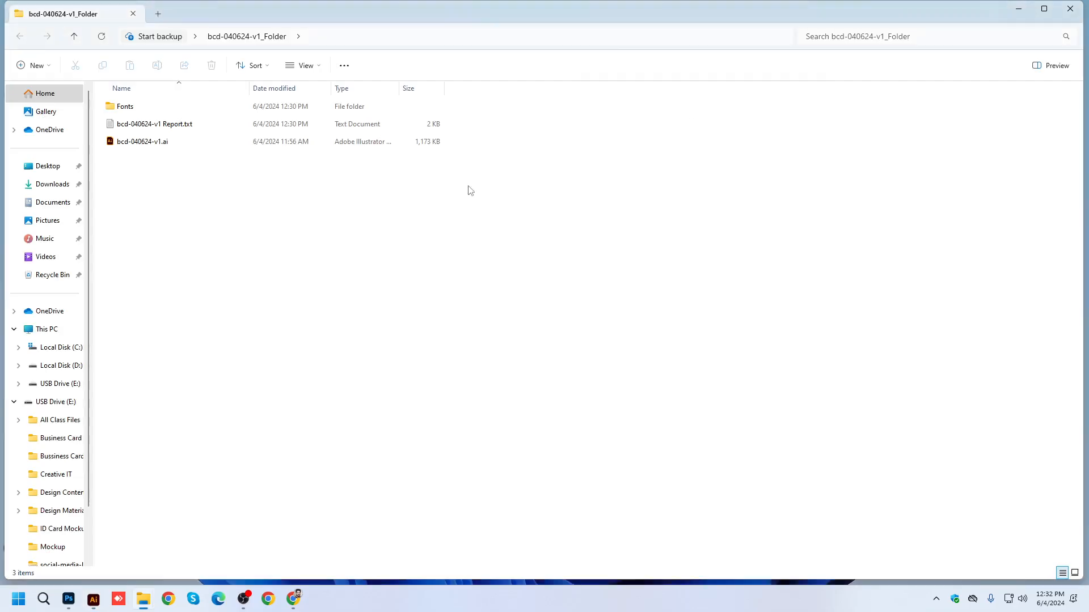
# Close the package folder window and move bcd-040624-v1_Folder beside the Print Ready ID Card files on the desktop.
pyautogui.click(1070, 9)
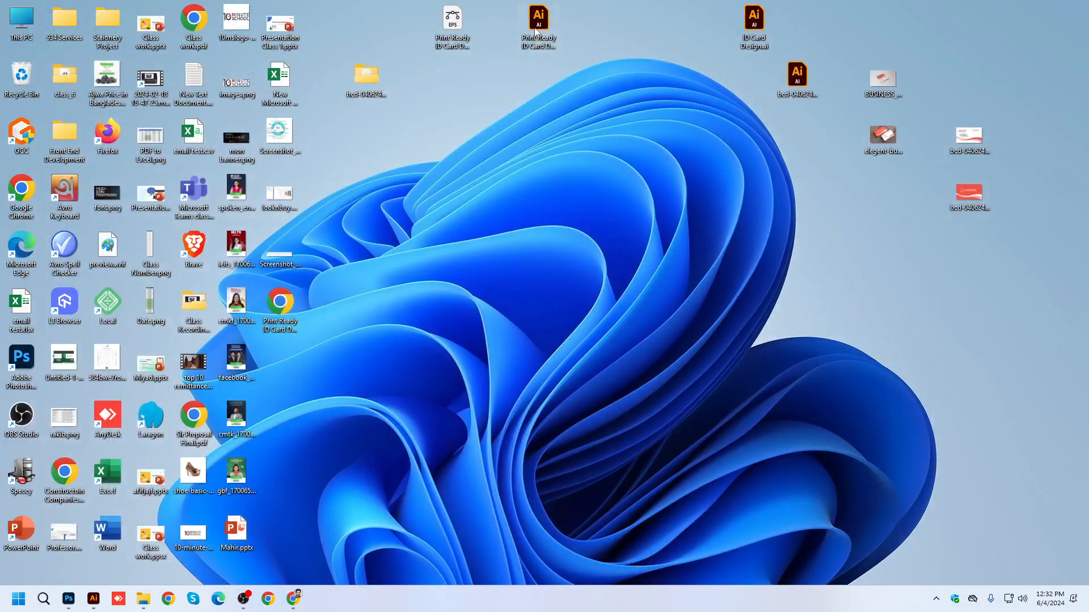
pyautogui.moveTo(367, 75); pyautogui.dragTo(607, 21)
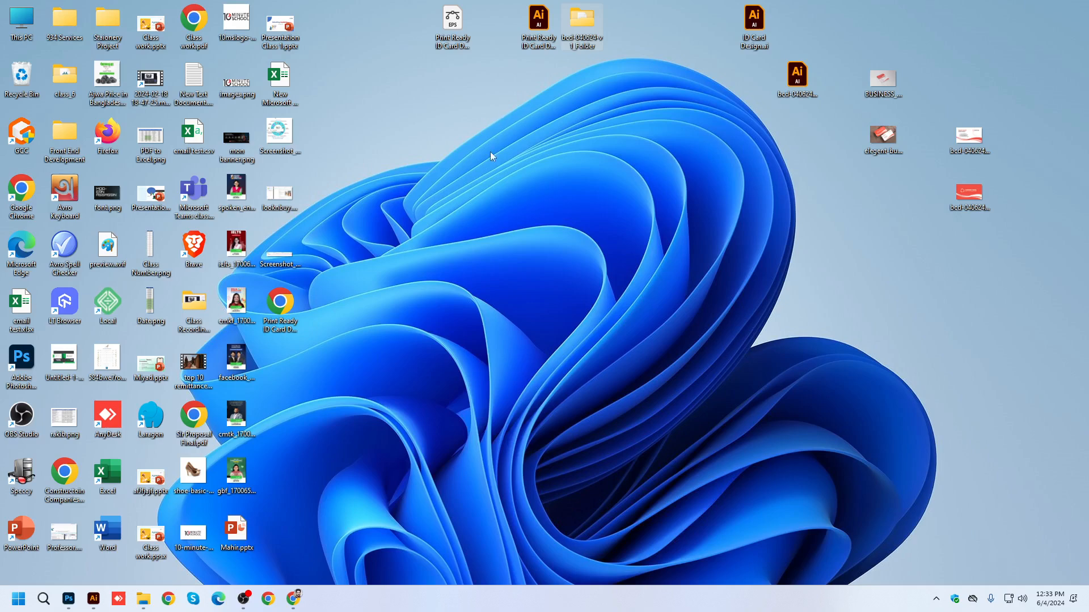
# Switch to Chrome, search Google for "id card design" in a new tab, and show the image results.
pyautogui.click(293, 599)
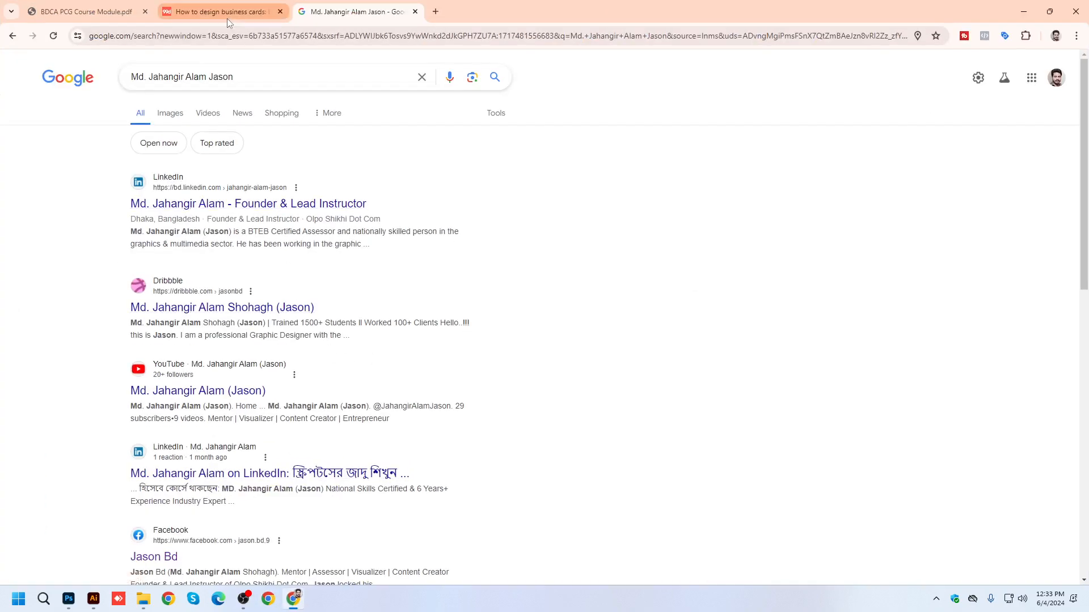
pyautogui.click(437, 12)
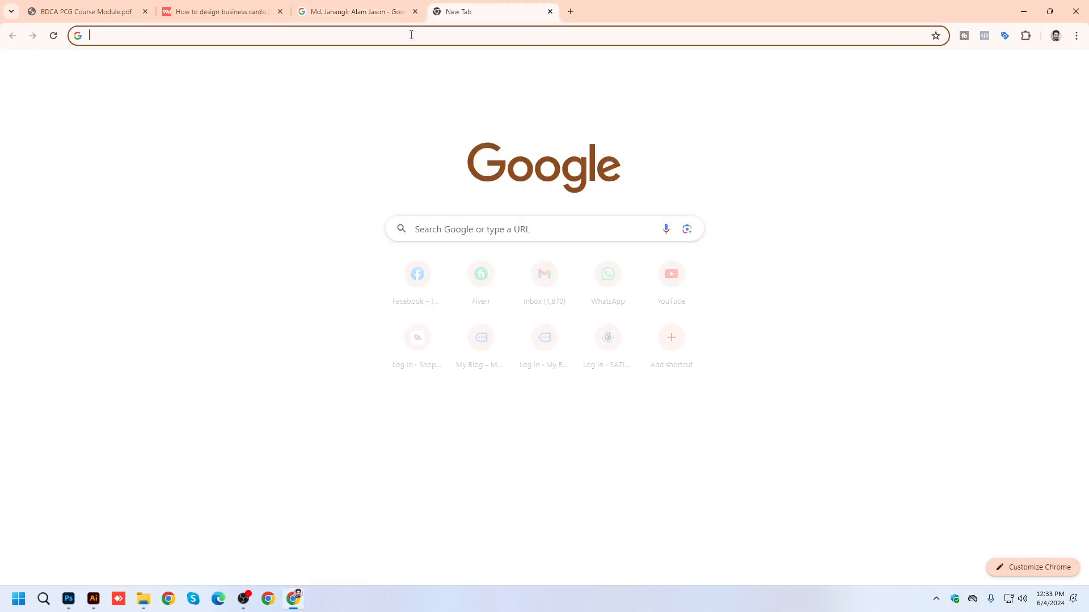
pyautogui.click(371, 33)
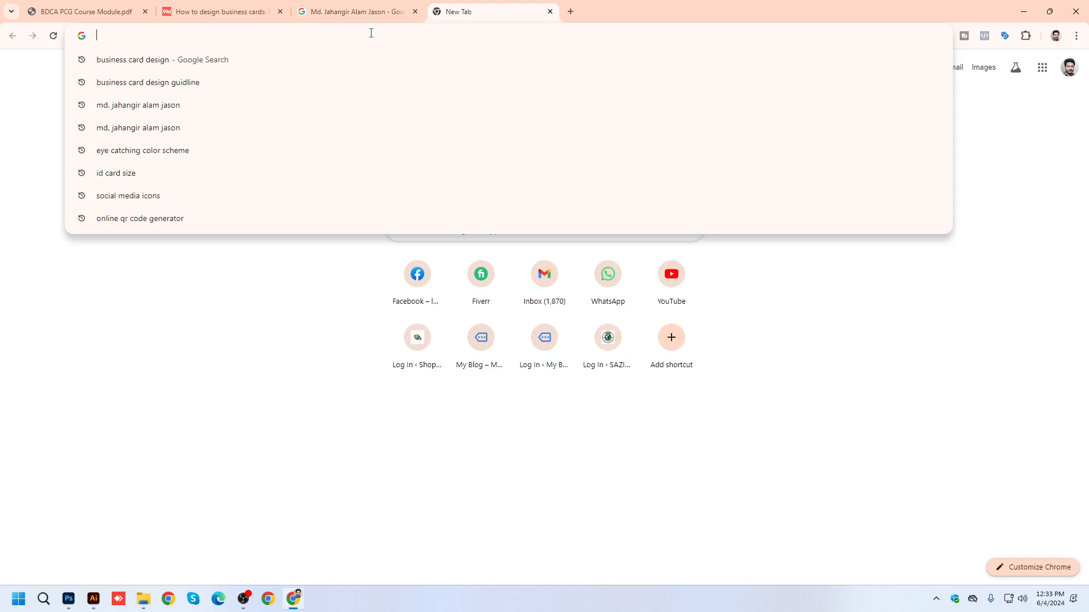
pyautogui.write('ID Card')
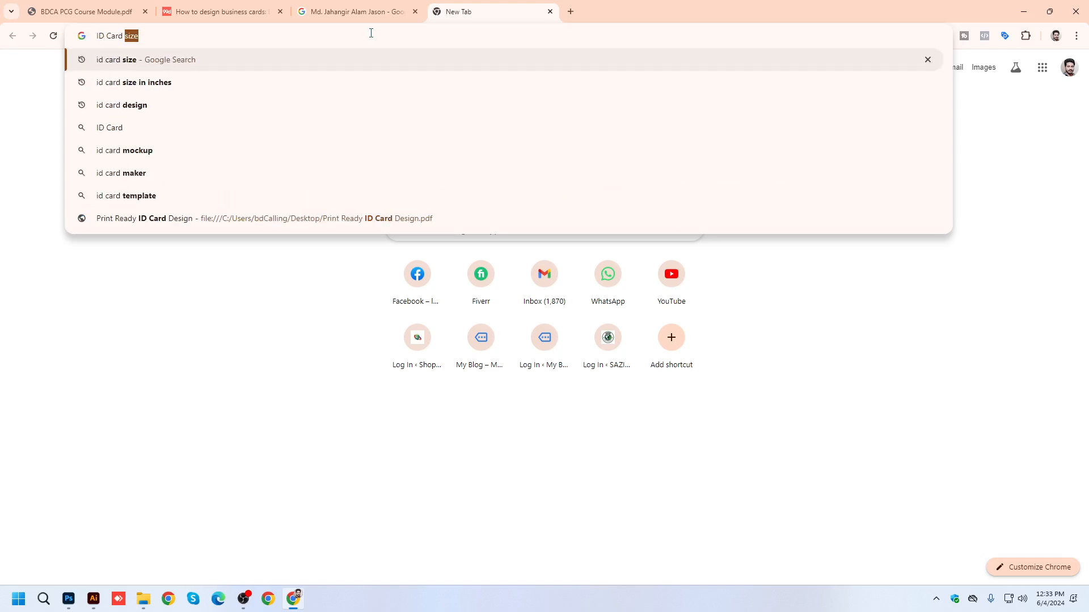
pyautogui.press('Down')
pyautogui.press('Down')
pyautogui.press('Return')
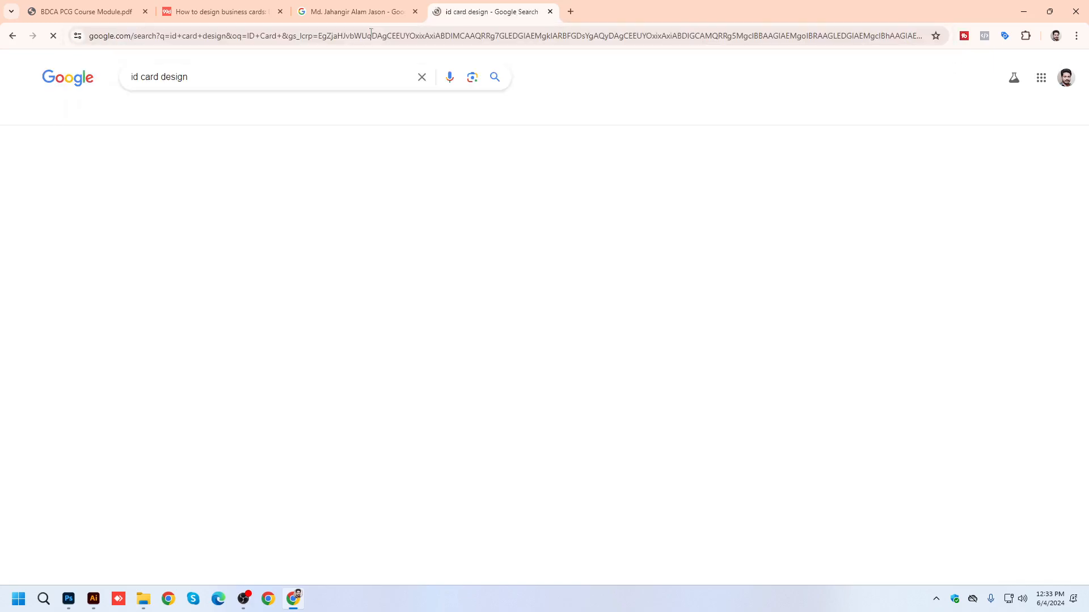
pyautogui.click(171, 116)
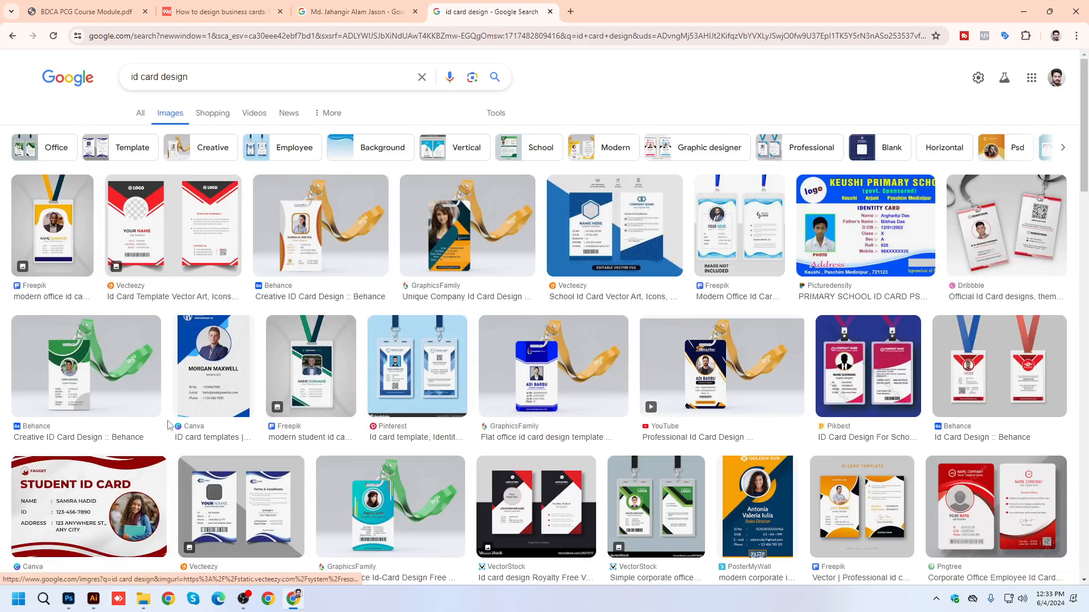
# Browse the ID card image results and preview the green Creative ID Card Design from Behance.
pyautogui.scroll(-3, 238, 551)
pyautogui.scroll(-3, 238, 381)
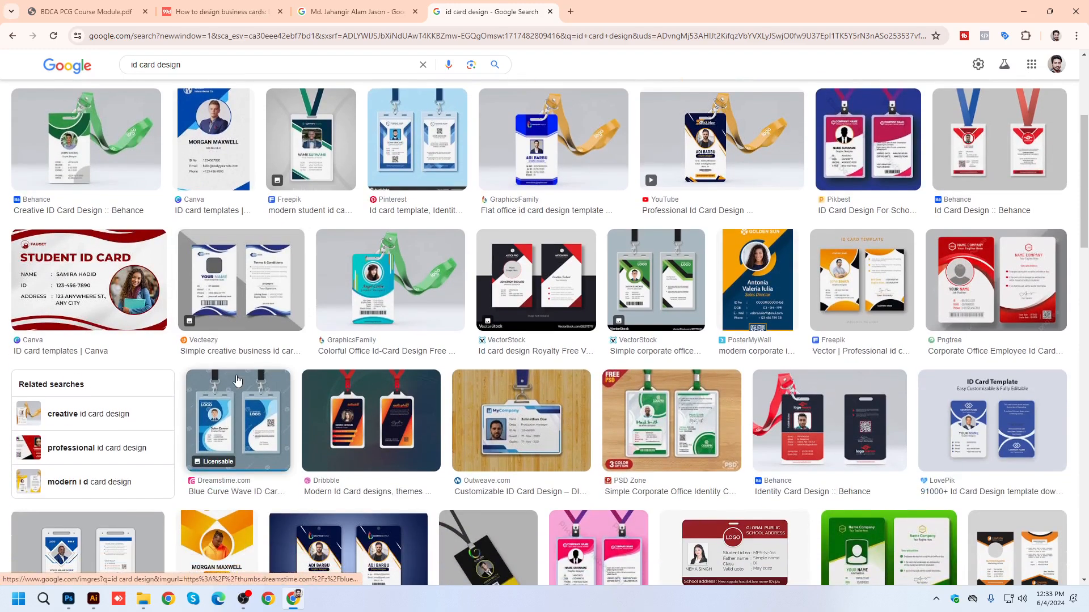
pyautogui.scroll(3, 214, 307)
pyautogui.scroll(-1, 213, 306)
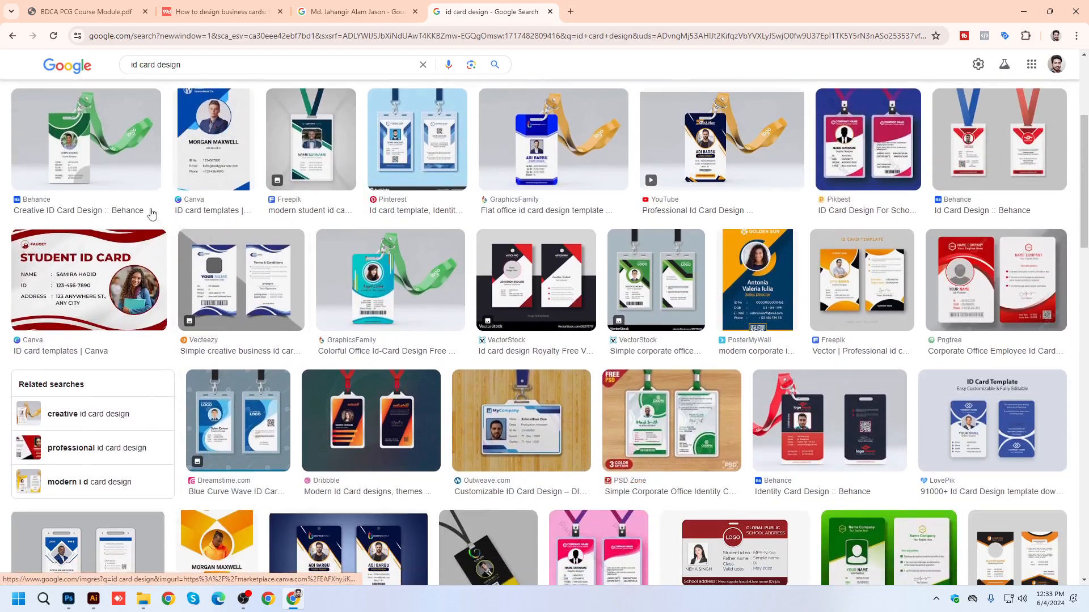
pyautogui.click(100, 136)
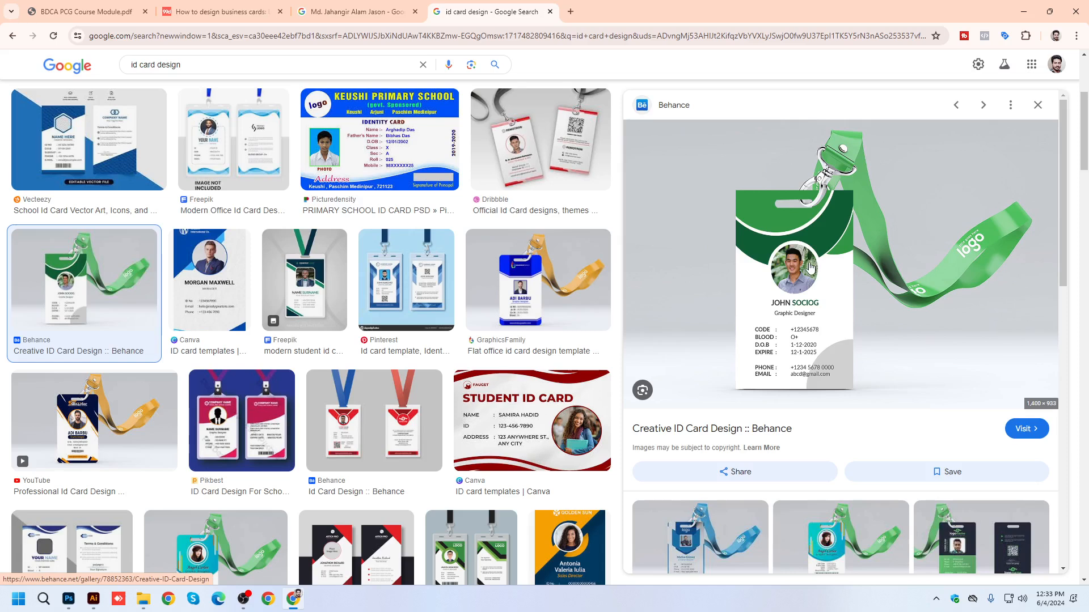
pyautogui.scroll(-1, 810, 267)
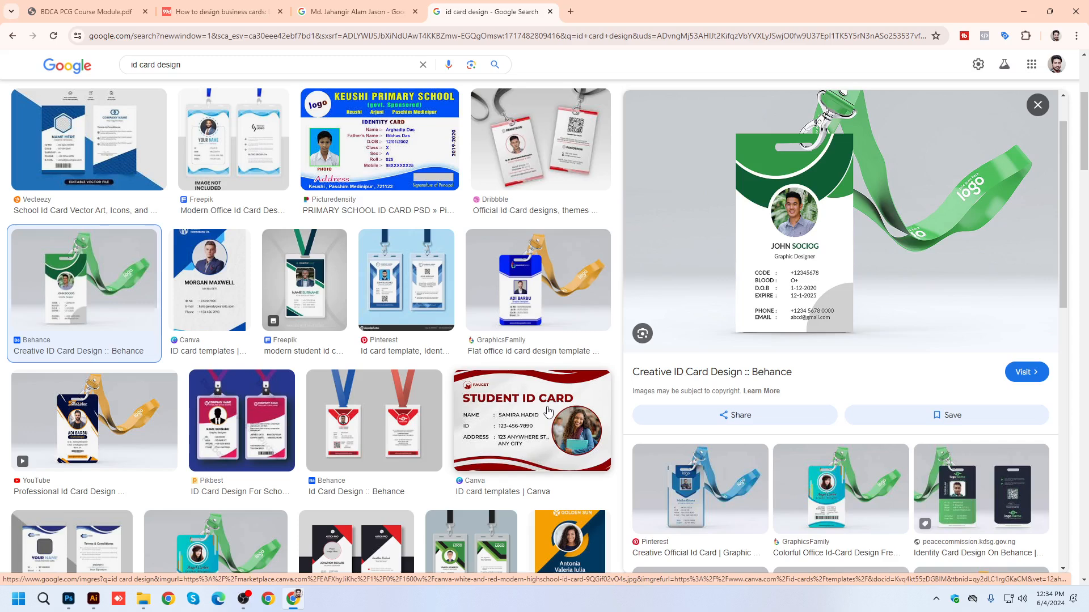
# Compare the previews of the YouTube Professional Id Card Design and the green Behance card.
pyautogui.click(111, 446)
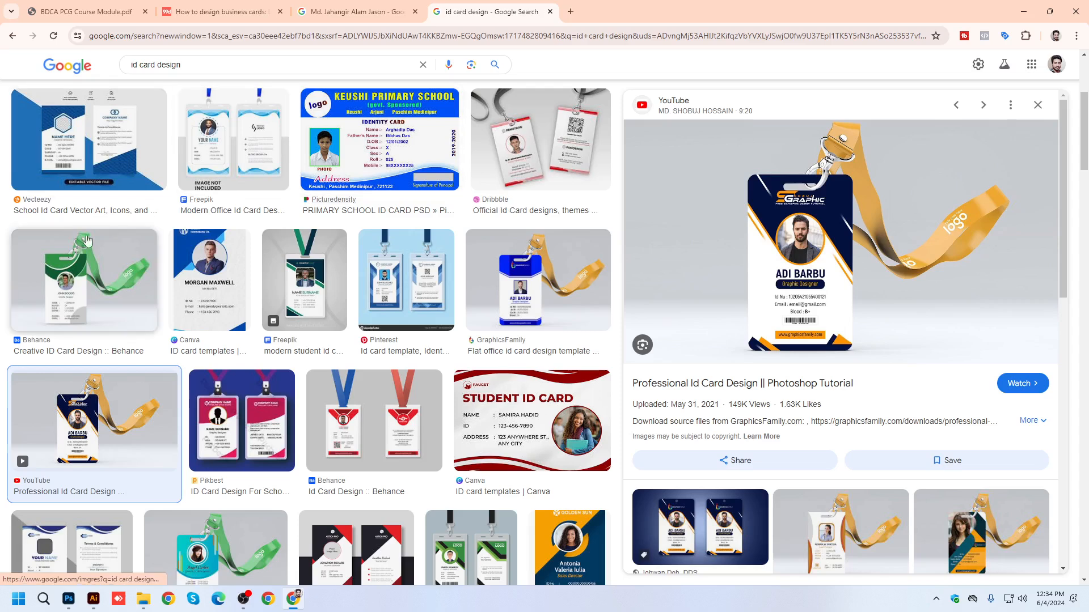
pyautogui.click(84, 278)
pyautogui.click(12, 443)
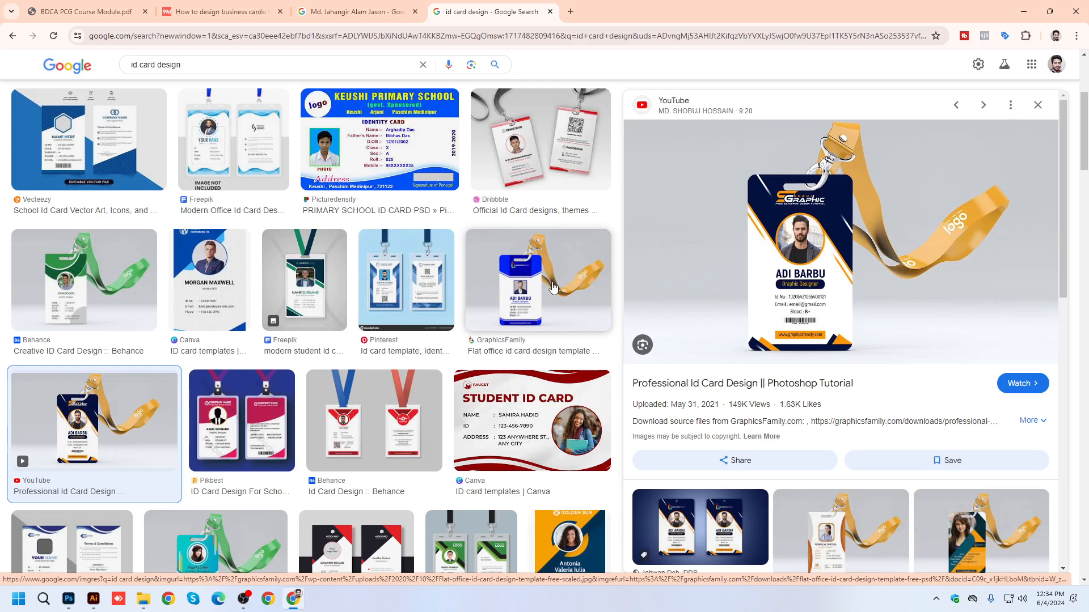
# Browse further ID card results and preview the green two-sided Id Card Templates PSD Design from Pngtree.
pyautogui.scroll(-10, 354, 393)
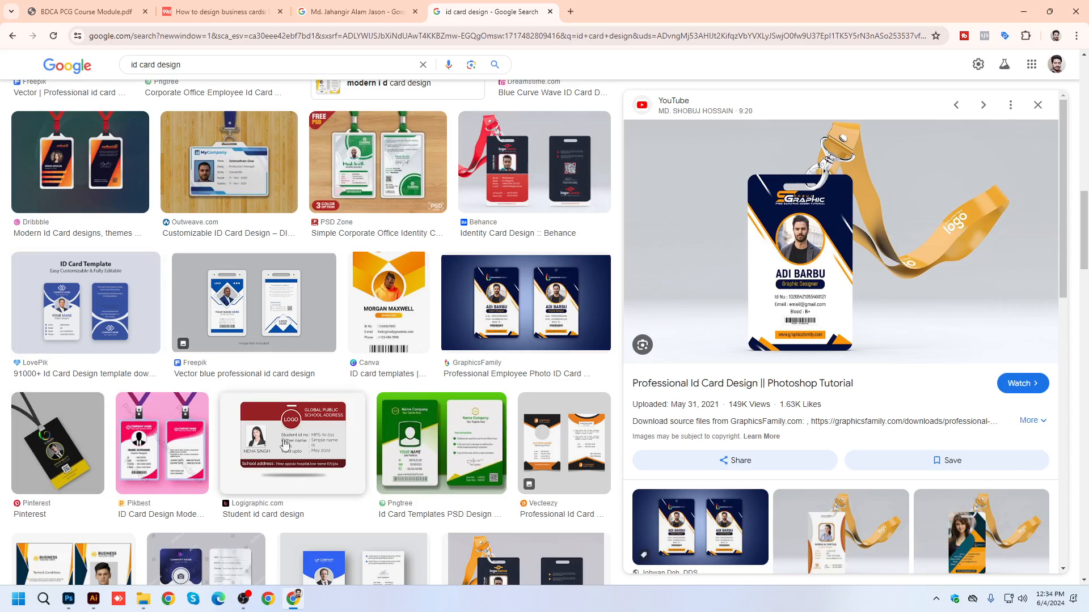
pyautogui.scroll(-6, 355, 408)
pyautogui.scroll(2, 357, 422)
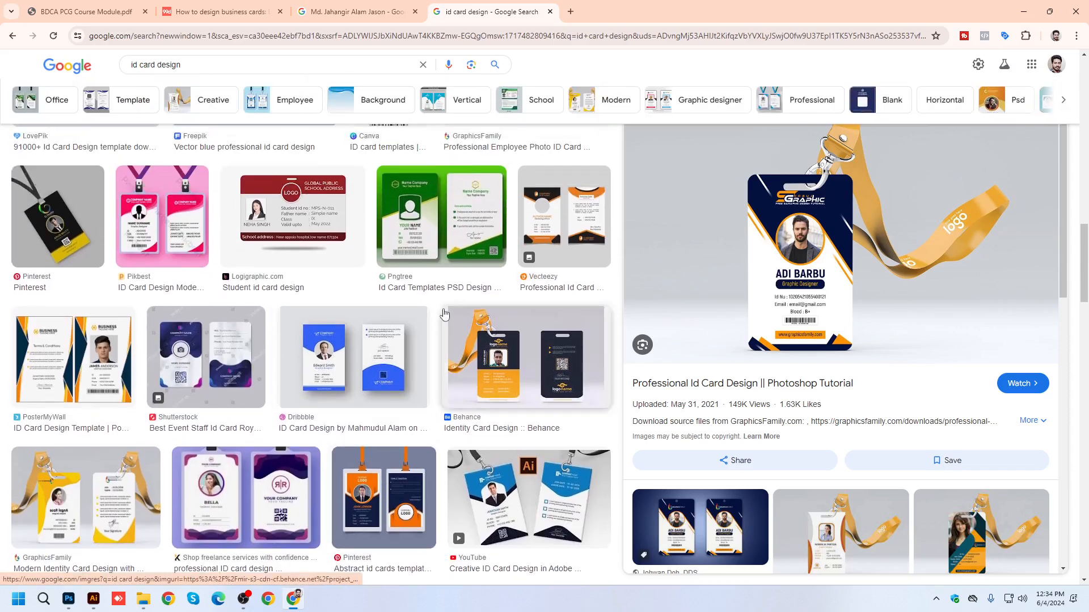
pyautogui.click(454, 227)
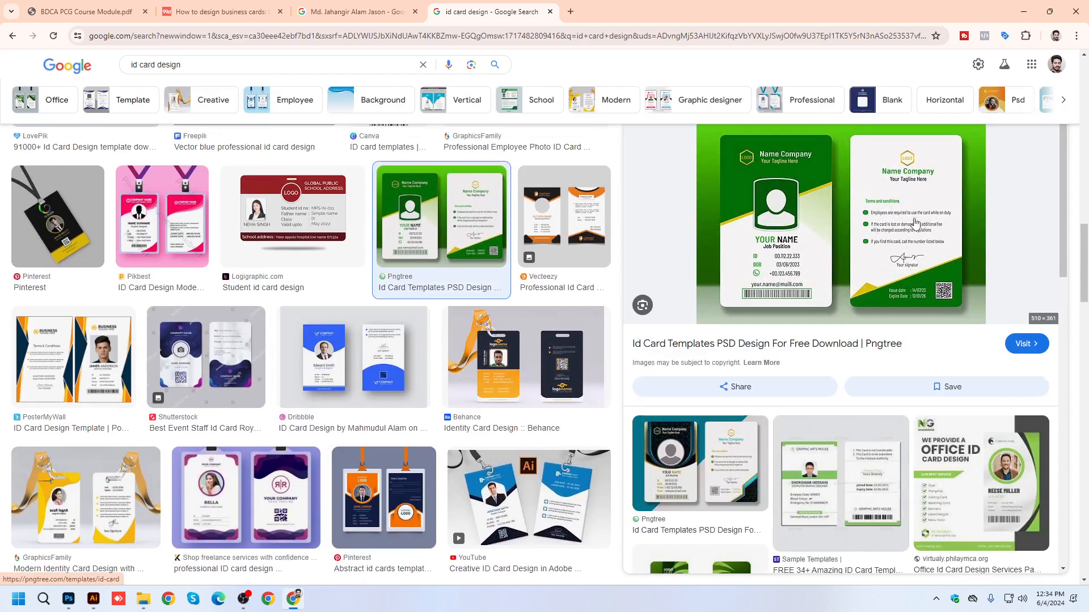
pyautogui.scroll(-10, 343, 516)
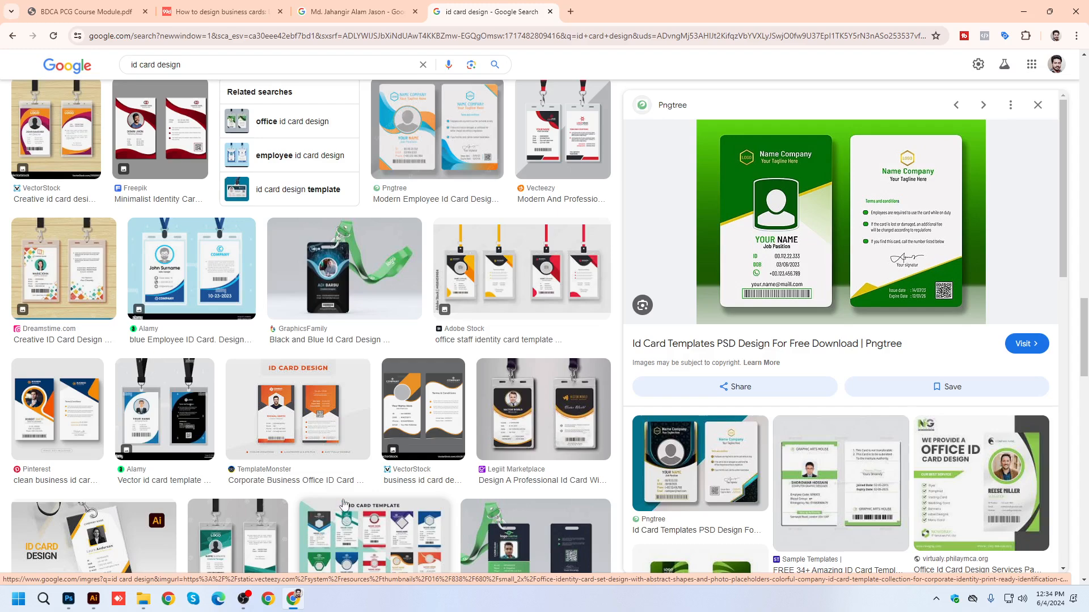
pyautogui.click(244, 599)
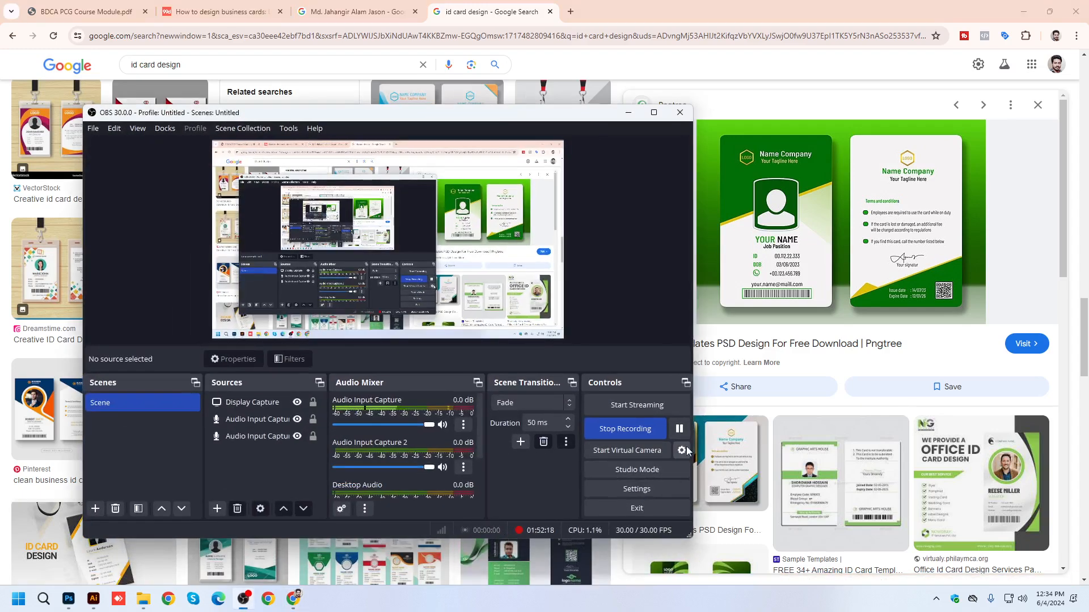